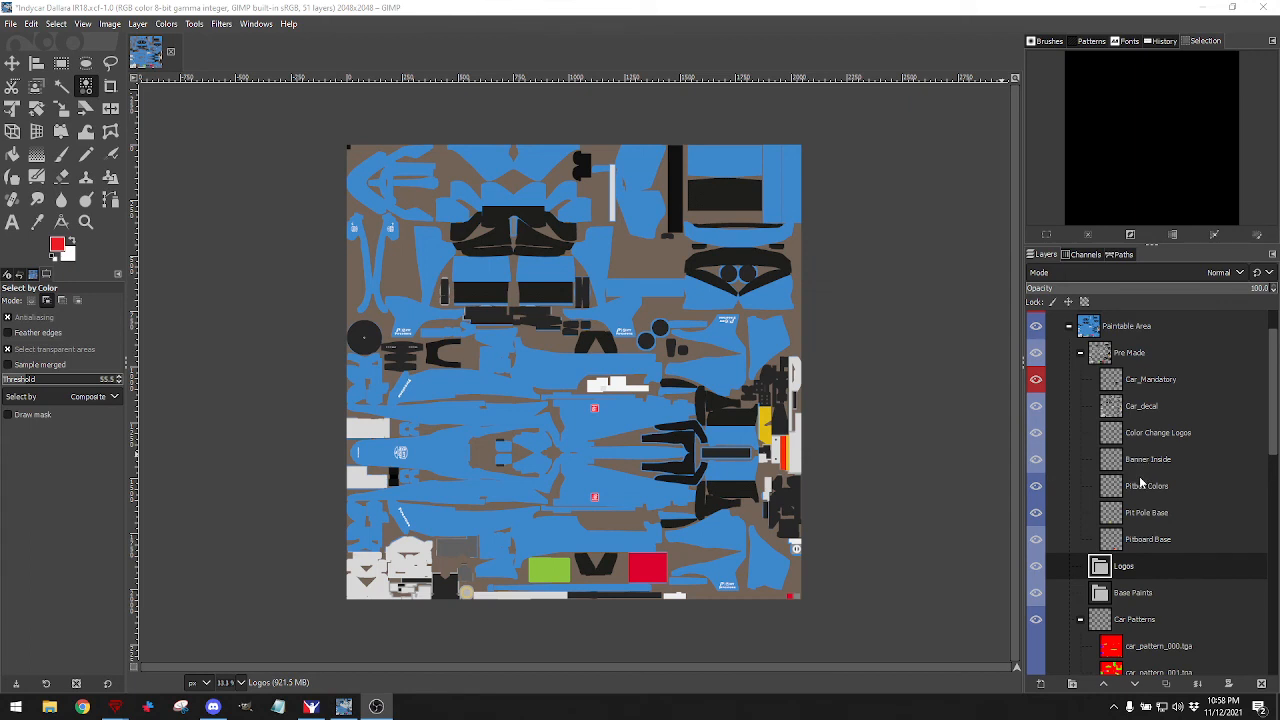
Collapse the Pre Made layer group and toggle its visibility a few times to compare.
scroll(1165, 442, "up", 1)
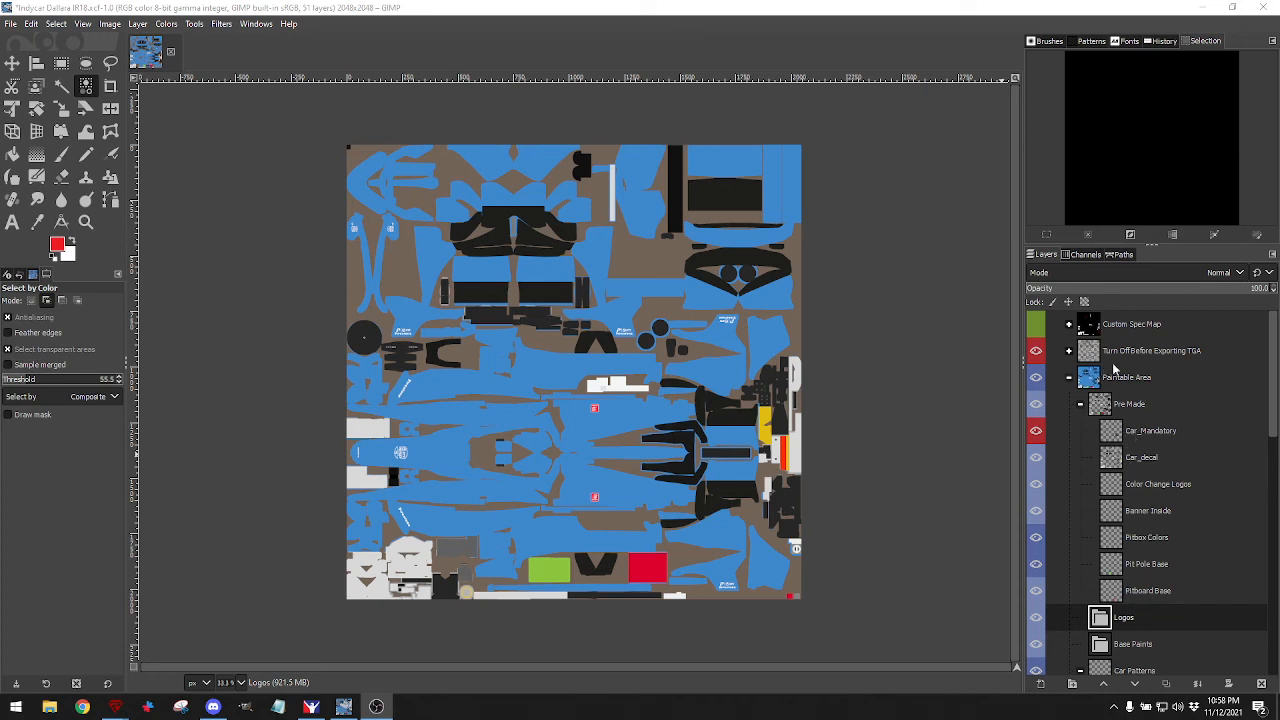
left_click(1080, 406)
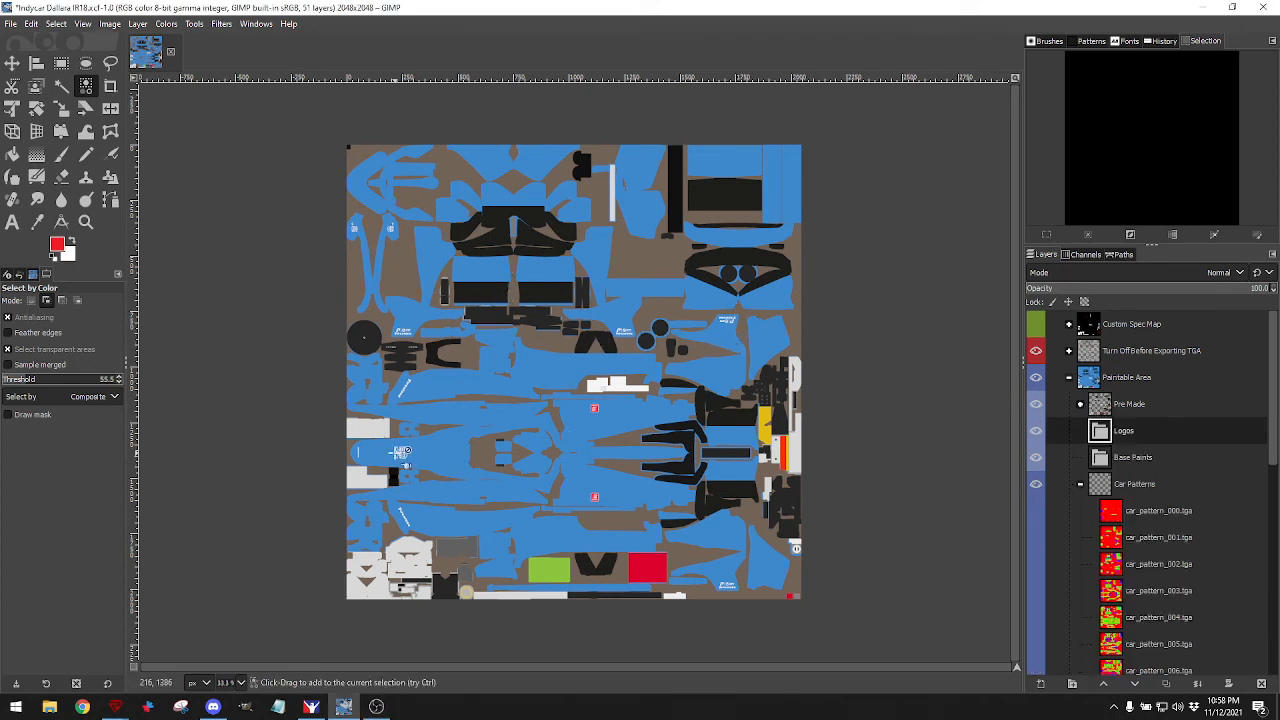
left_click(1039, 410)
left_click(1039, 410)
left_click(1037, 406)
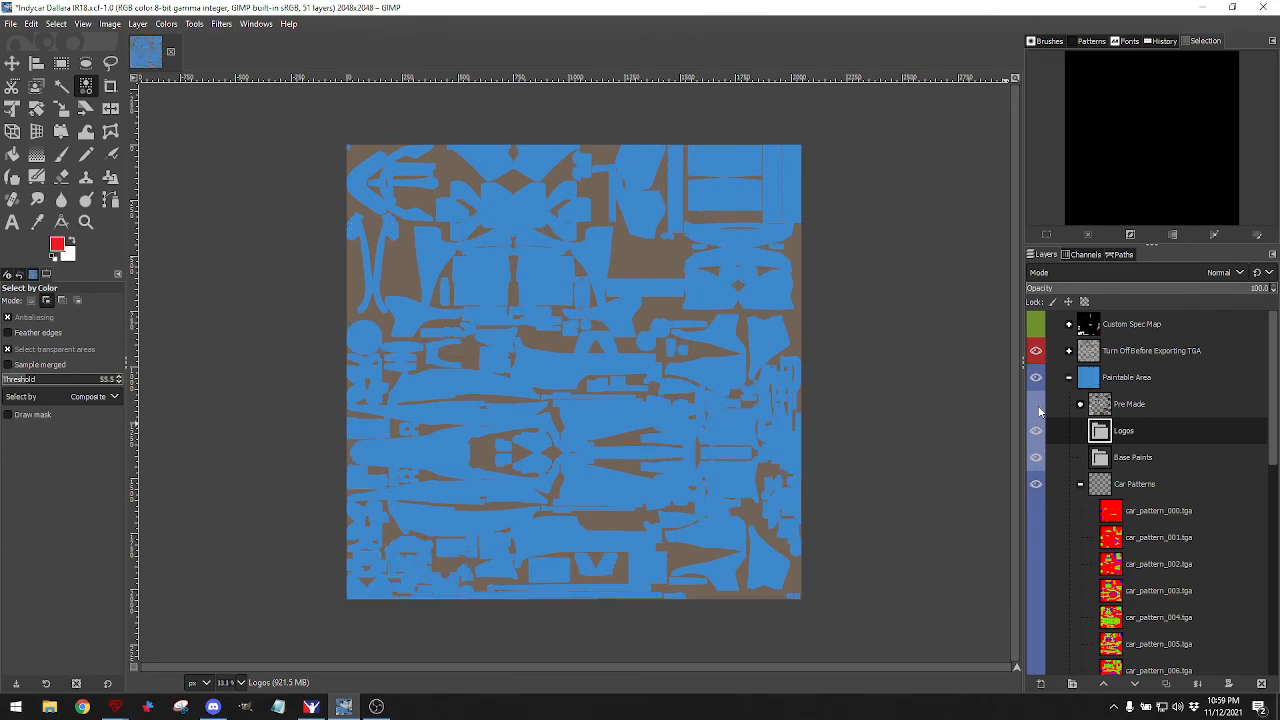
left_click(1037, 406)
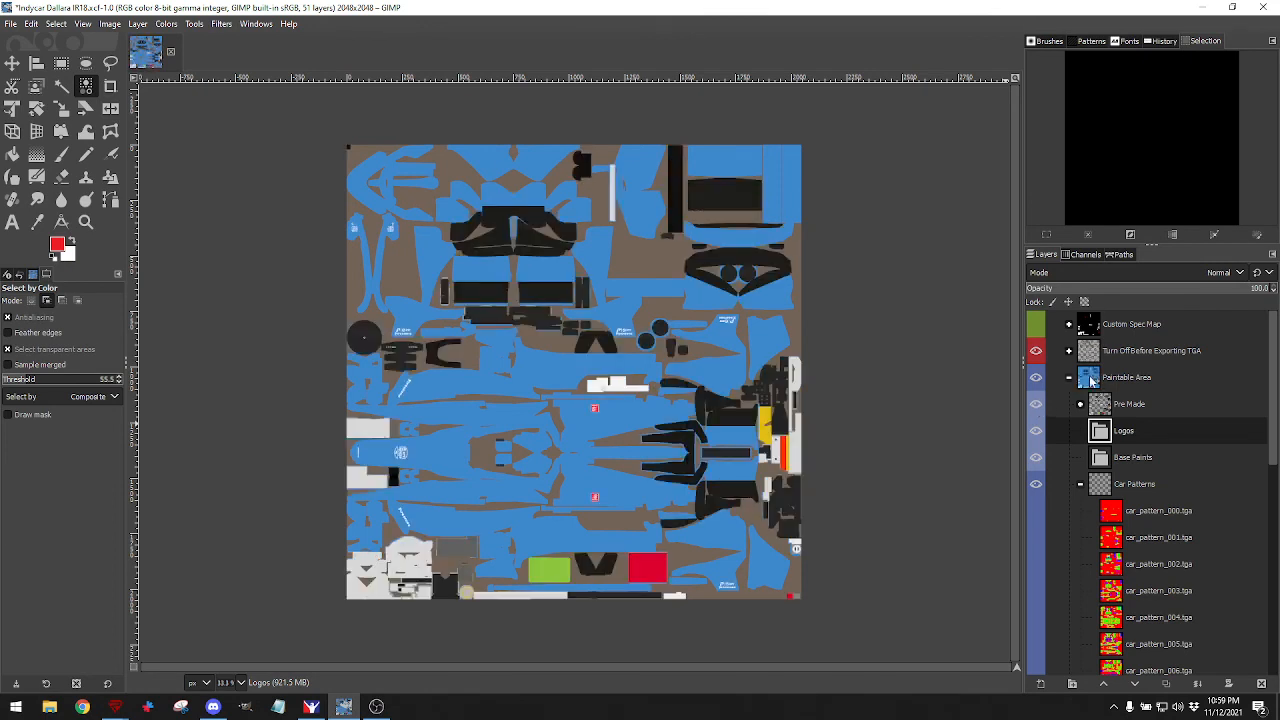
left_click(1040, 408)
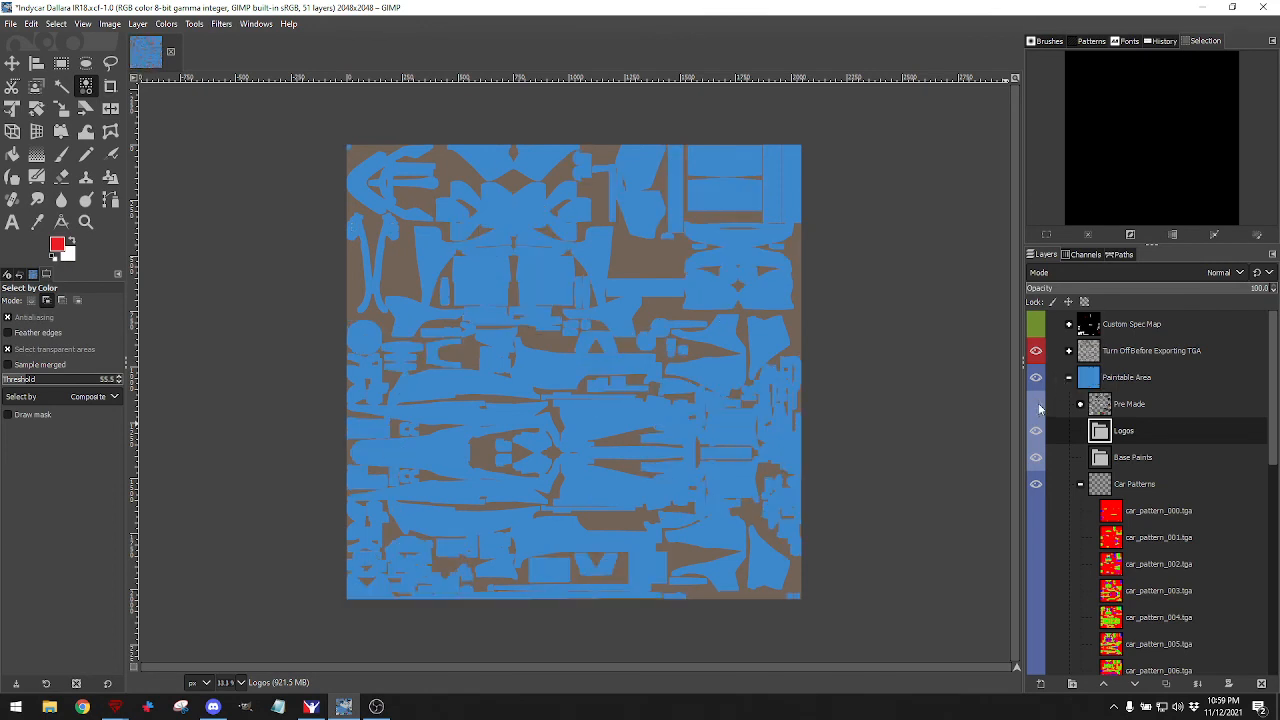
left_click(1040, 408)
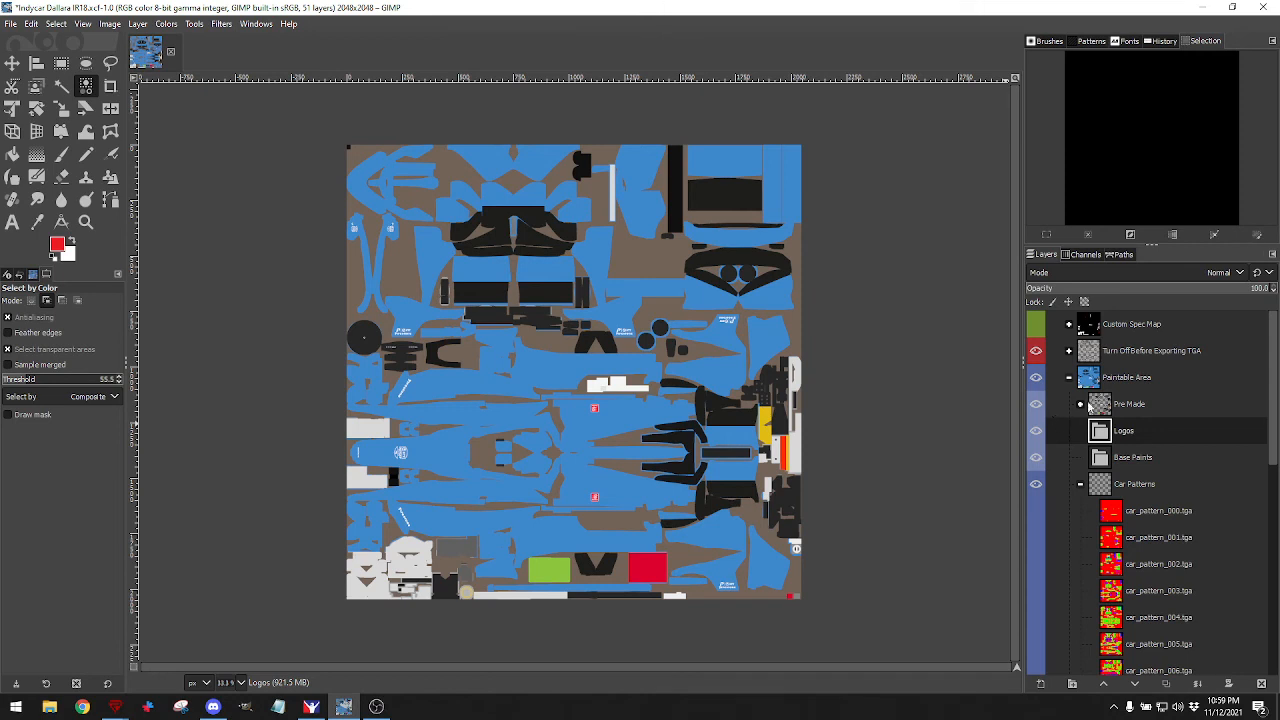
left_click(1104, 463)
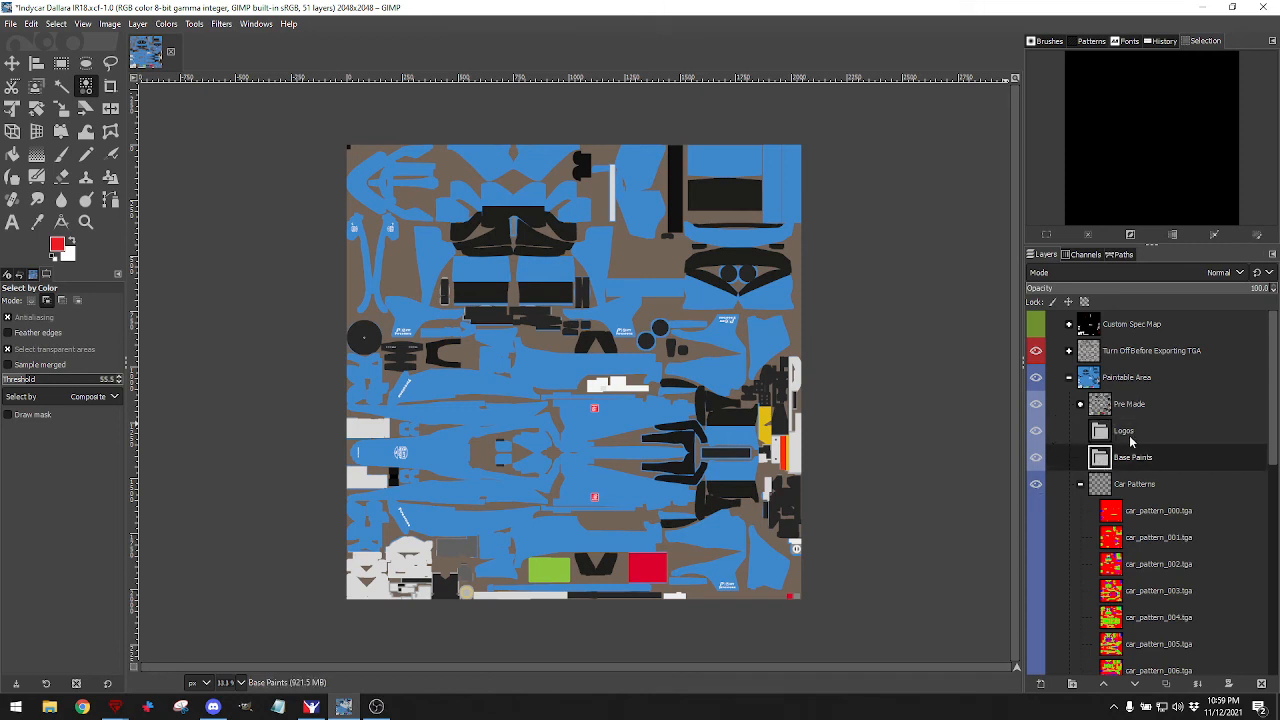
scroll(1129, 517, "down", 3)
scroll(1129, 517, "down", 4)
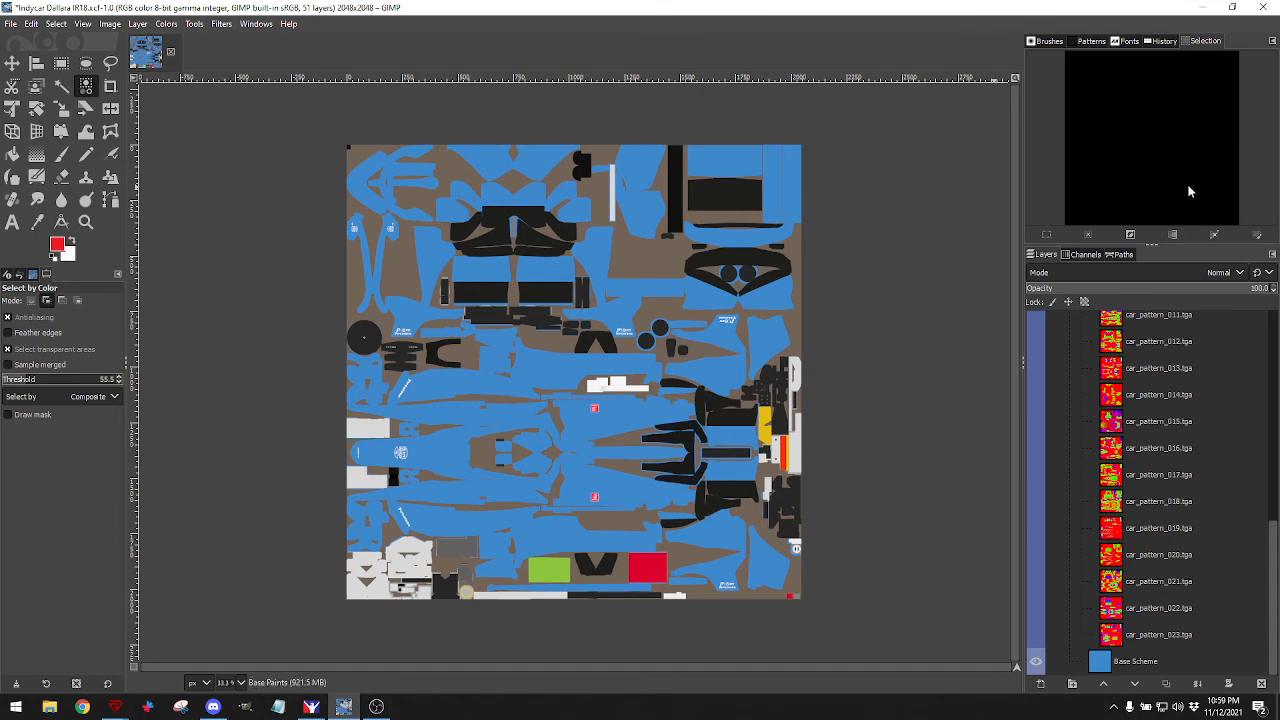
scroll(1150, 485, "up", 9)
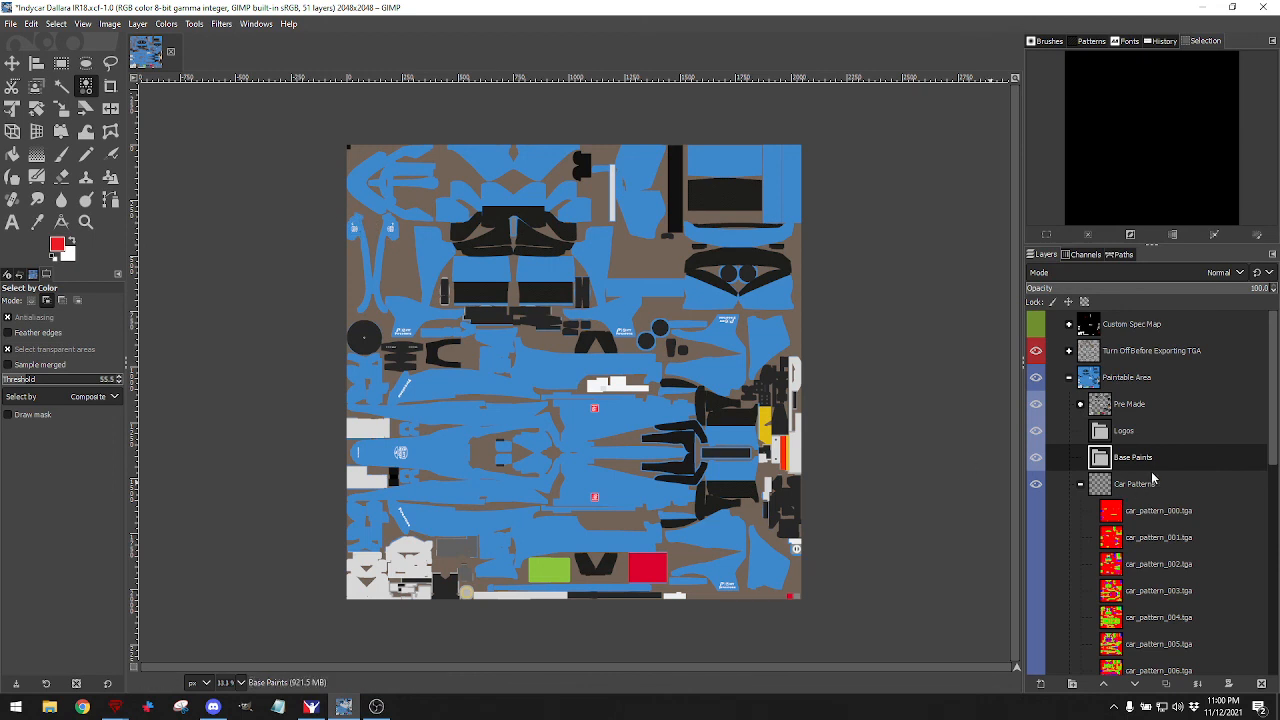
scroll(1152, 480, "down", 10)
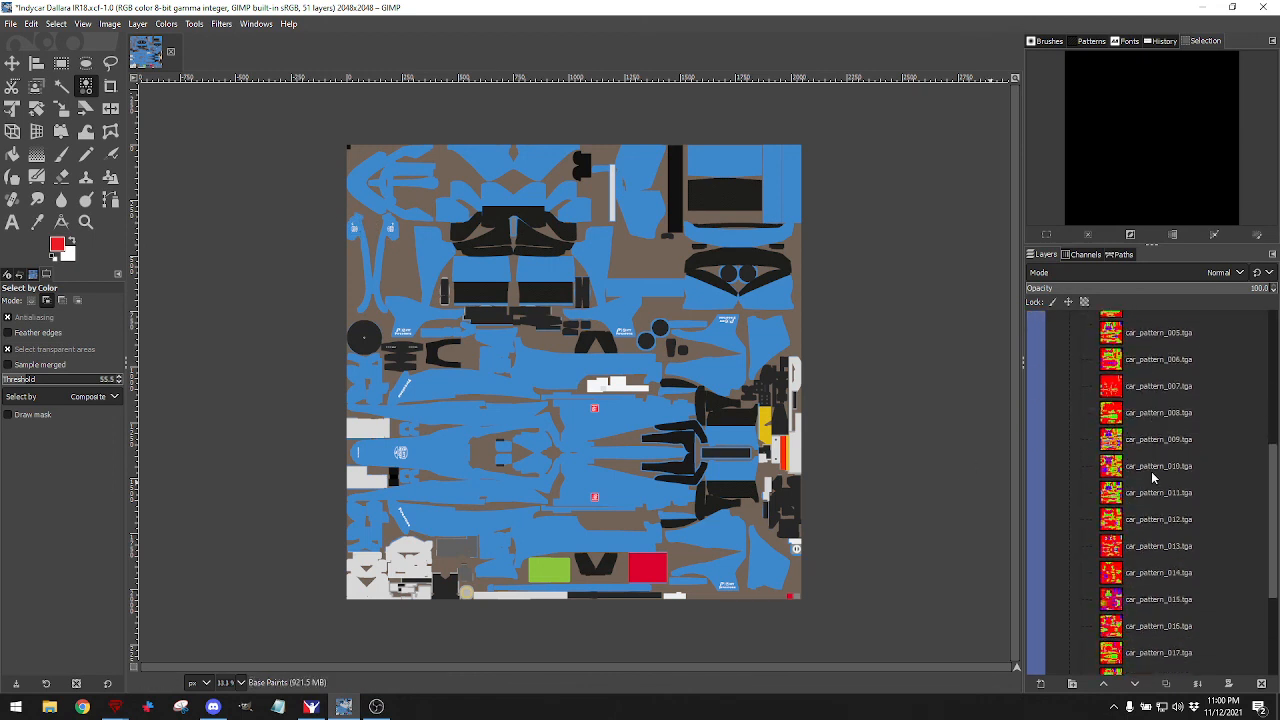
scroll(1176, 600, "up", 8)
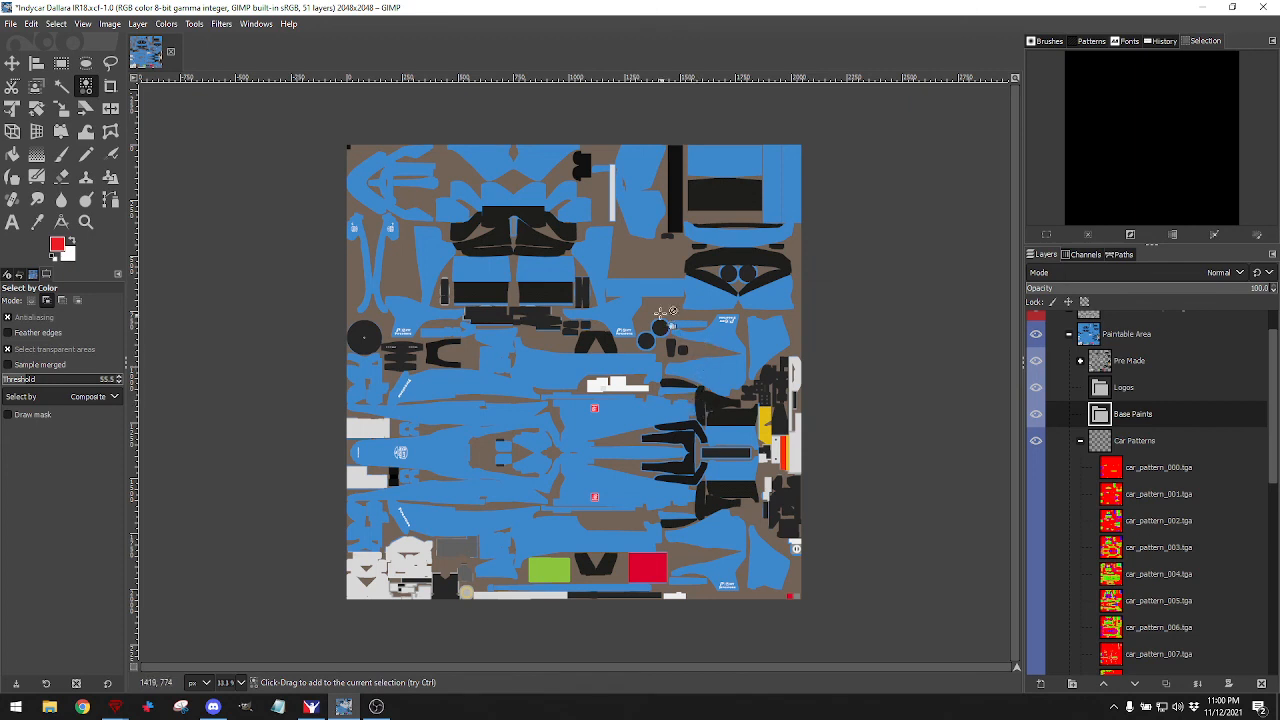
scroll(1164, 479, "down", 1)
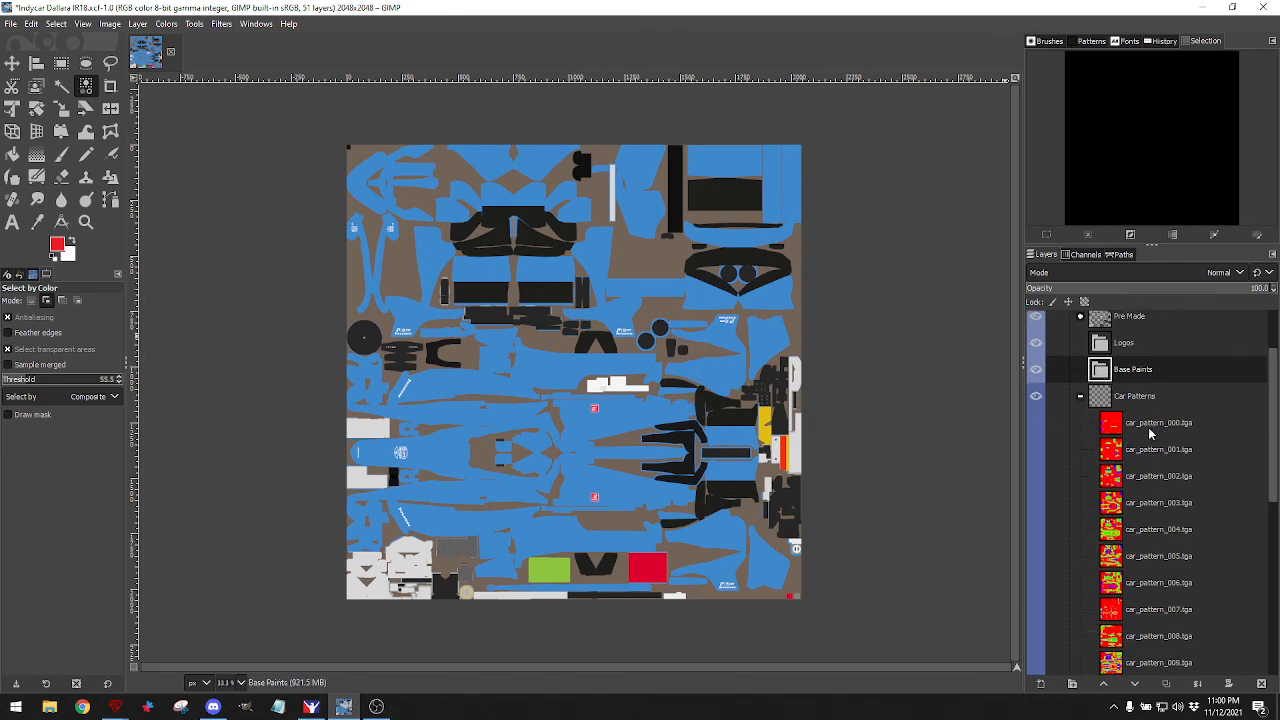
scroll(1160, 489, "down", 1)
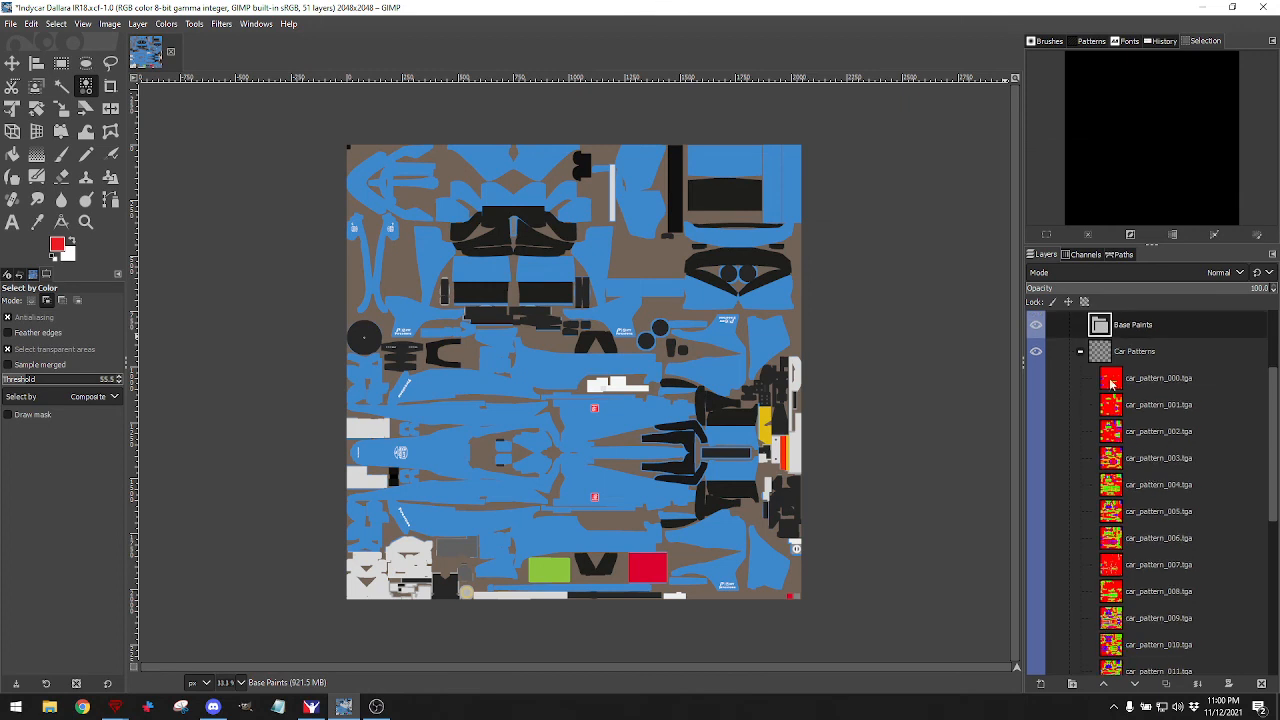
scroll(1104, 513, "down", 6)
scroll(1104, 513, "down", 1)
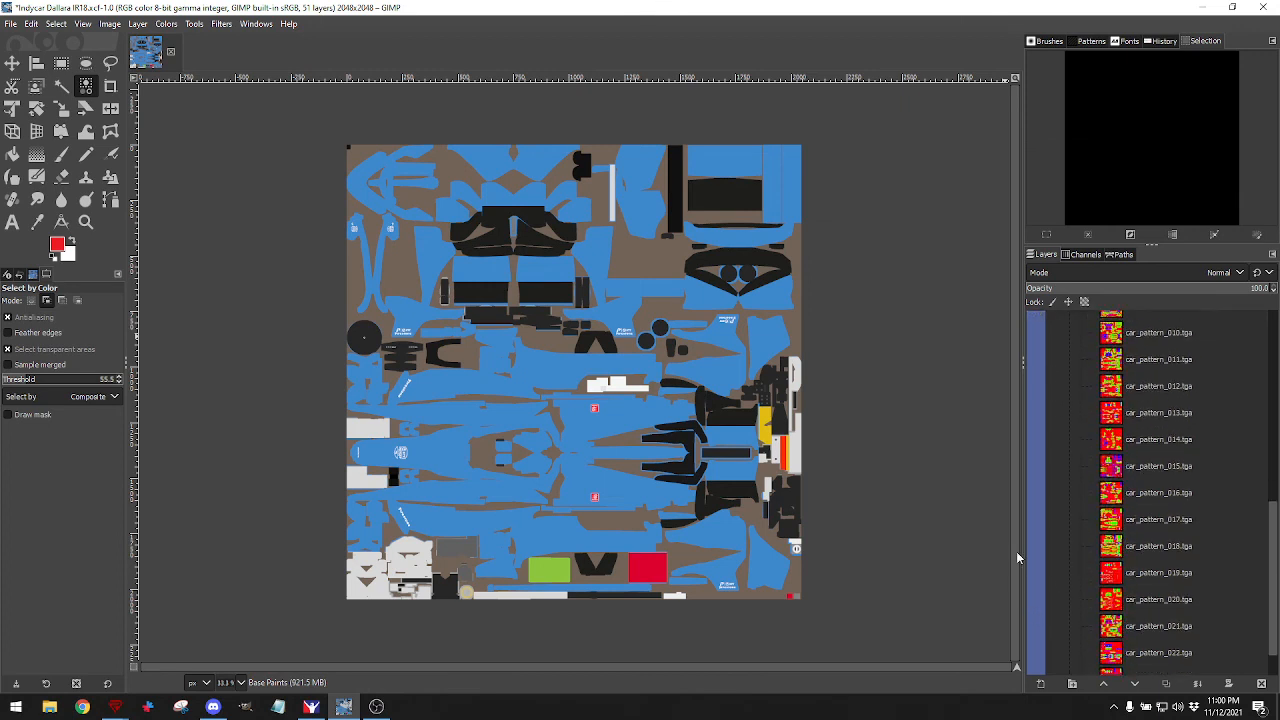
scroll(1150, 414, "up", 6)
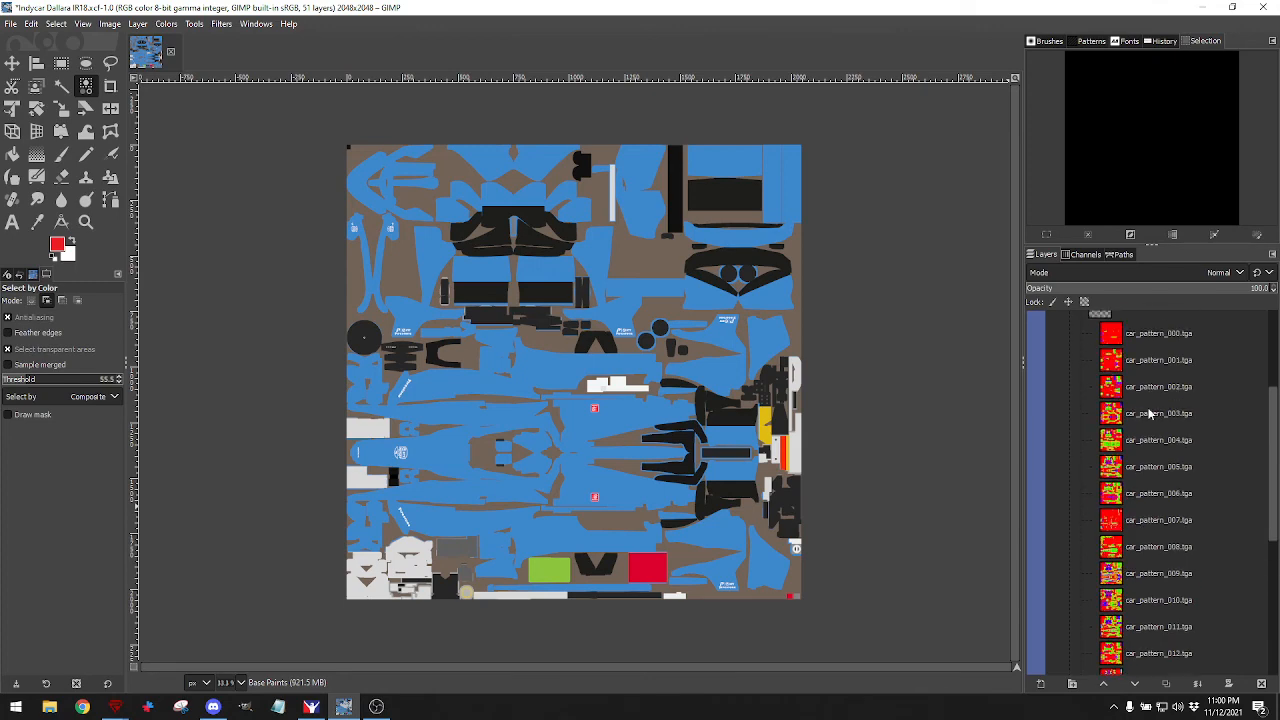
Preview car patterns 000, 001 and 002 one at a time, hiding each again.
left_click(1037, 336)
left_click(1037, 336)
left_click(1038, 361)
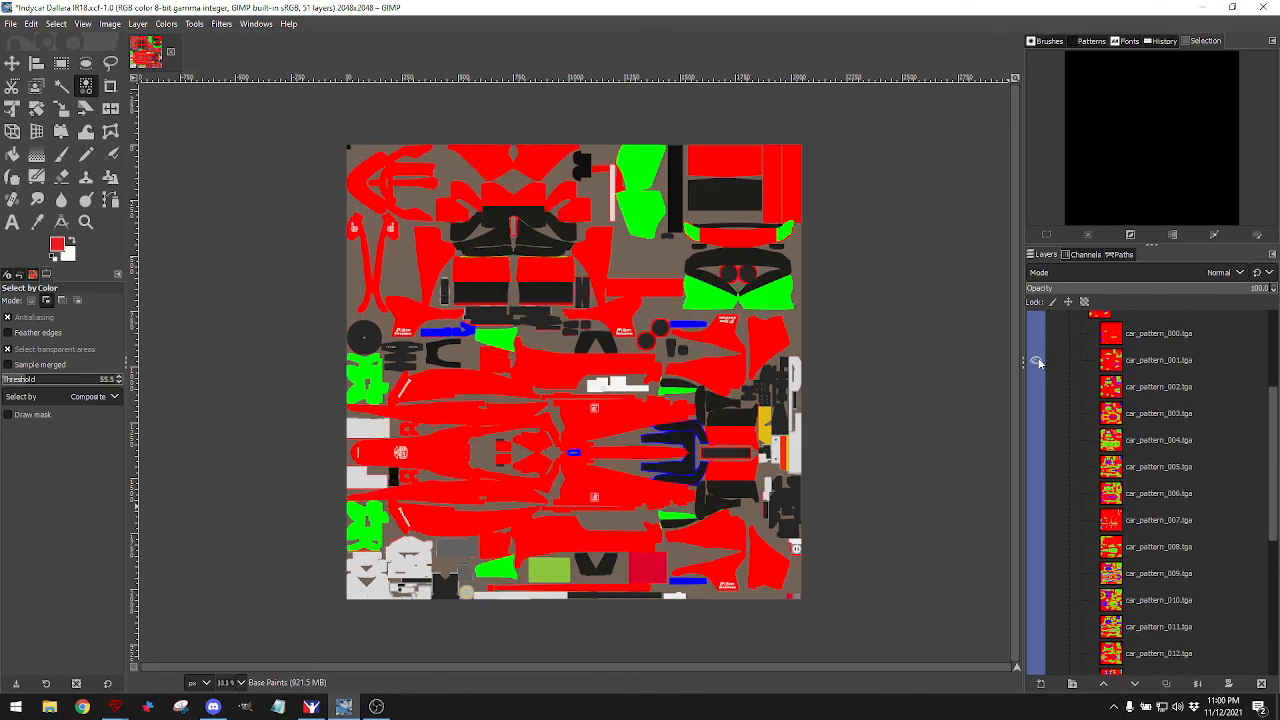
left_click(1038, 361)
left_click(1037, 385)
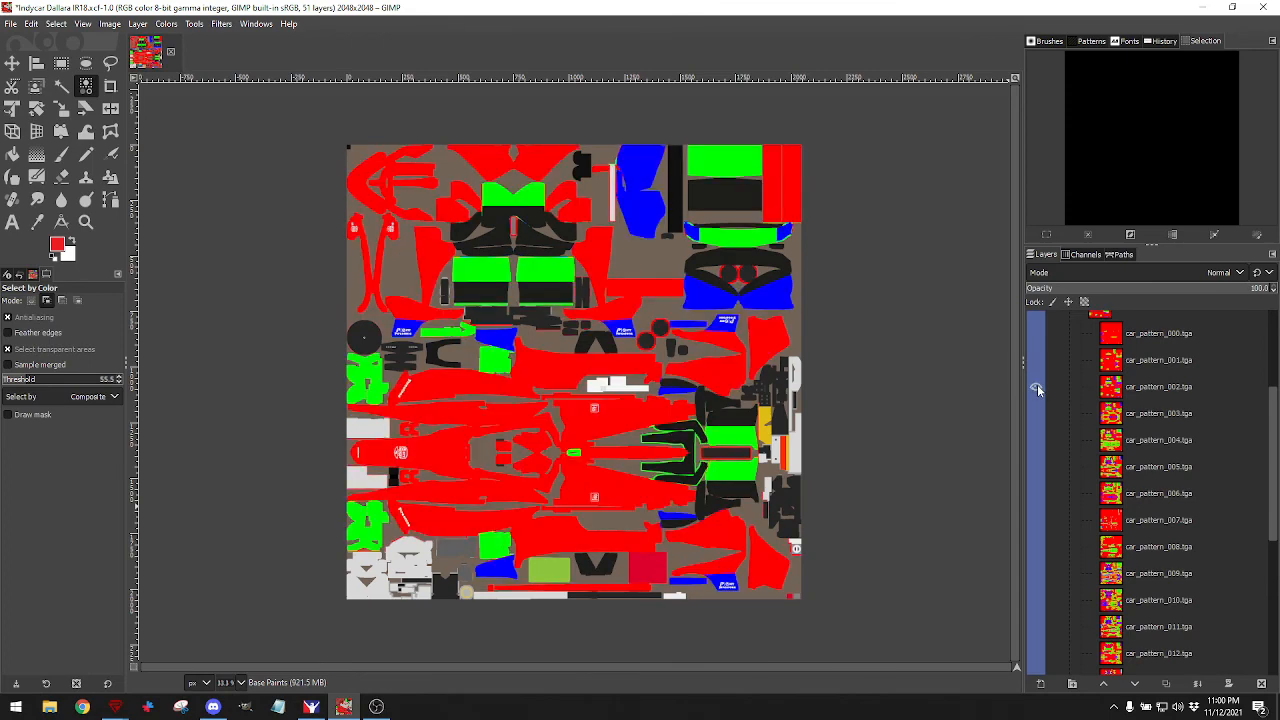
left_click(1037, 385)
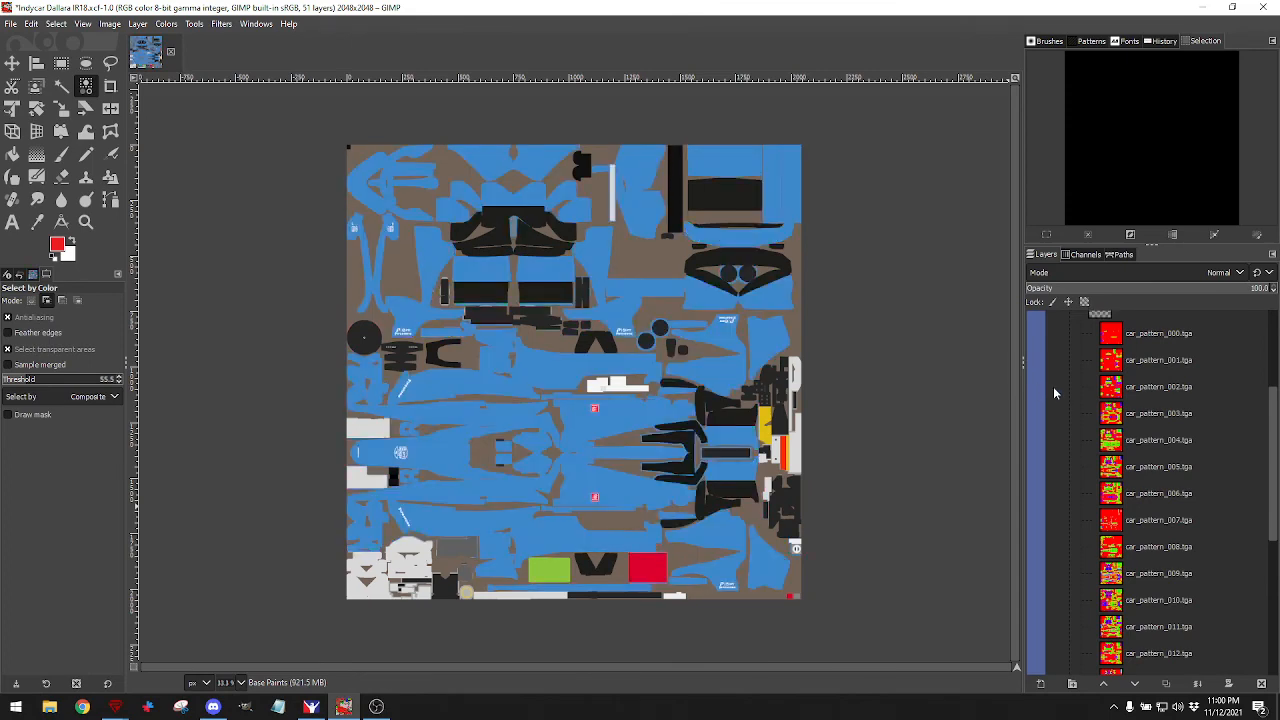
scroll(1053, 386, "down", 3)
Preview patterns 004 through 007, then leave car_pattern_008 visible.
left_click(1037, 355)
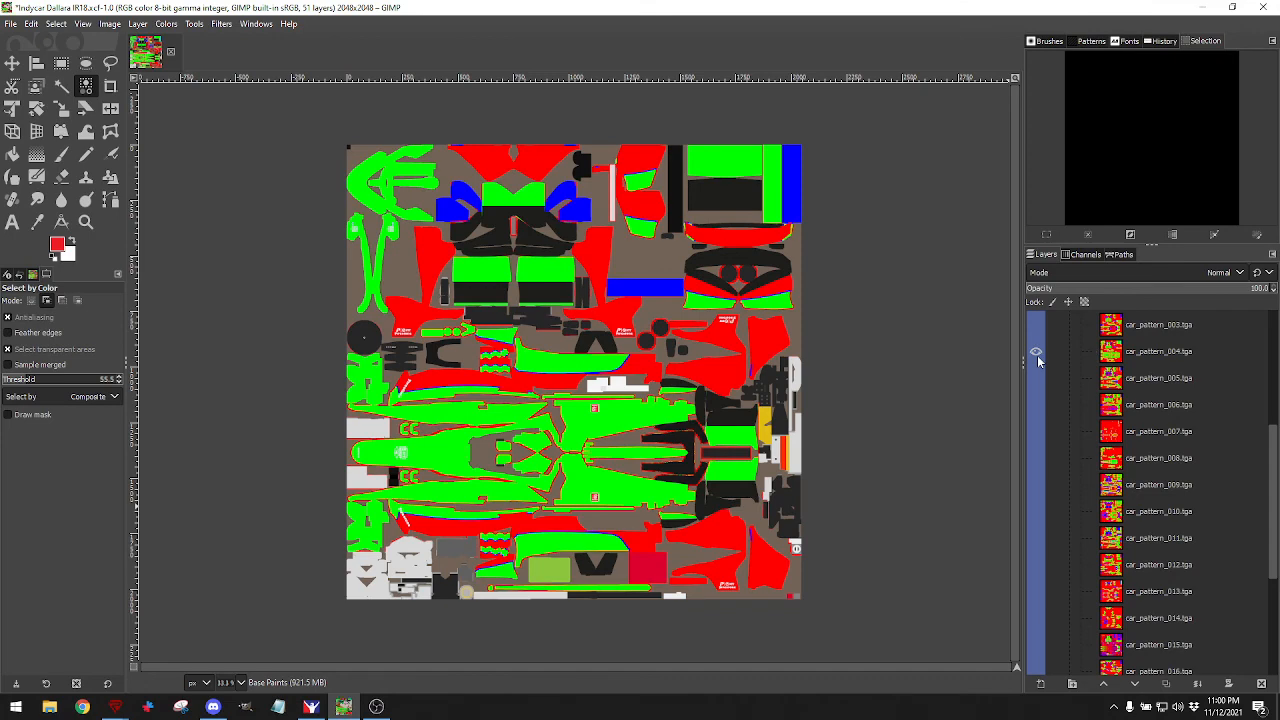
left_click(1037, 351)
left_click(1035, 378)
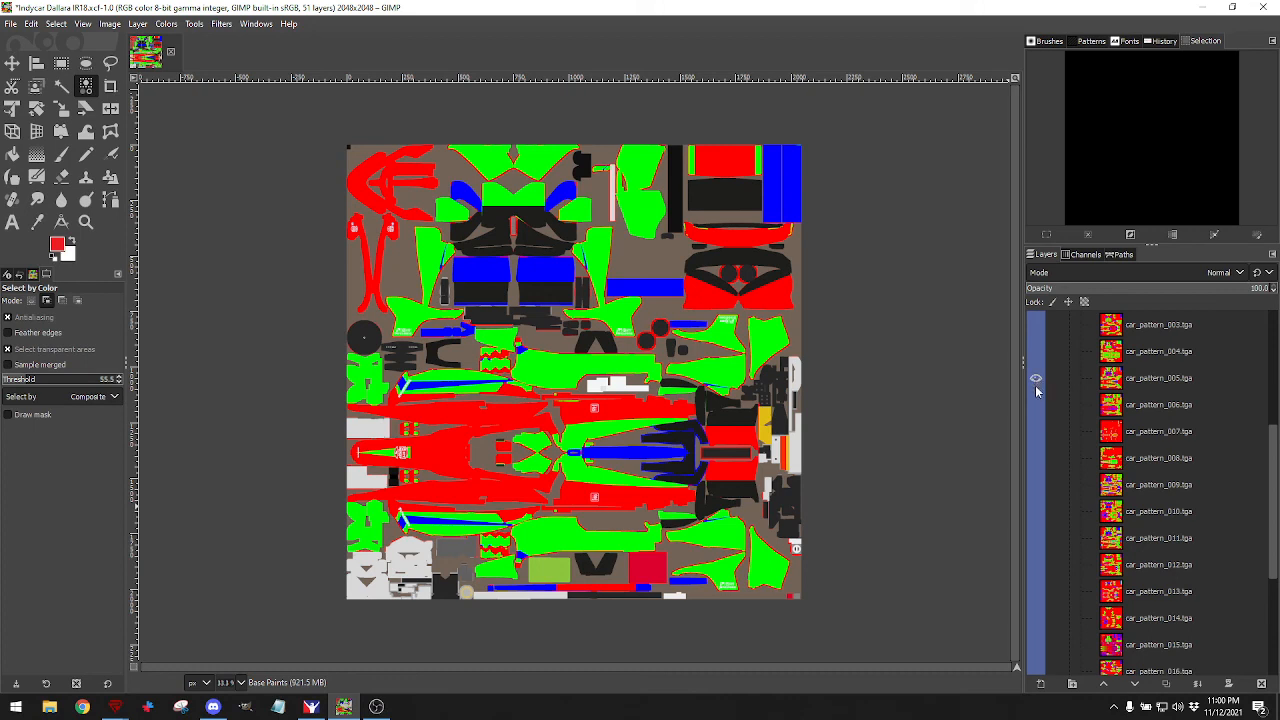
left_click(1037, 378)
left_click(1037, 403)
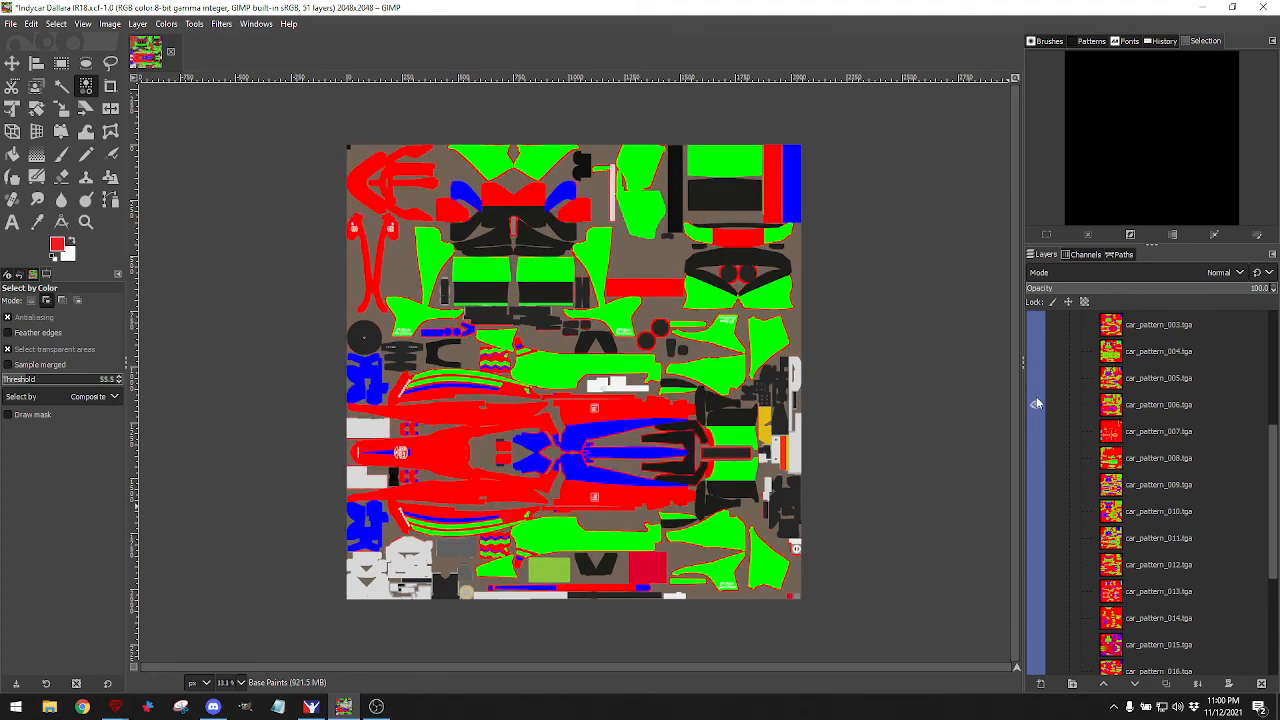
left_click(1037, 403)
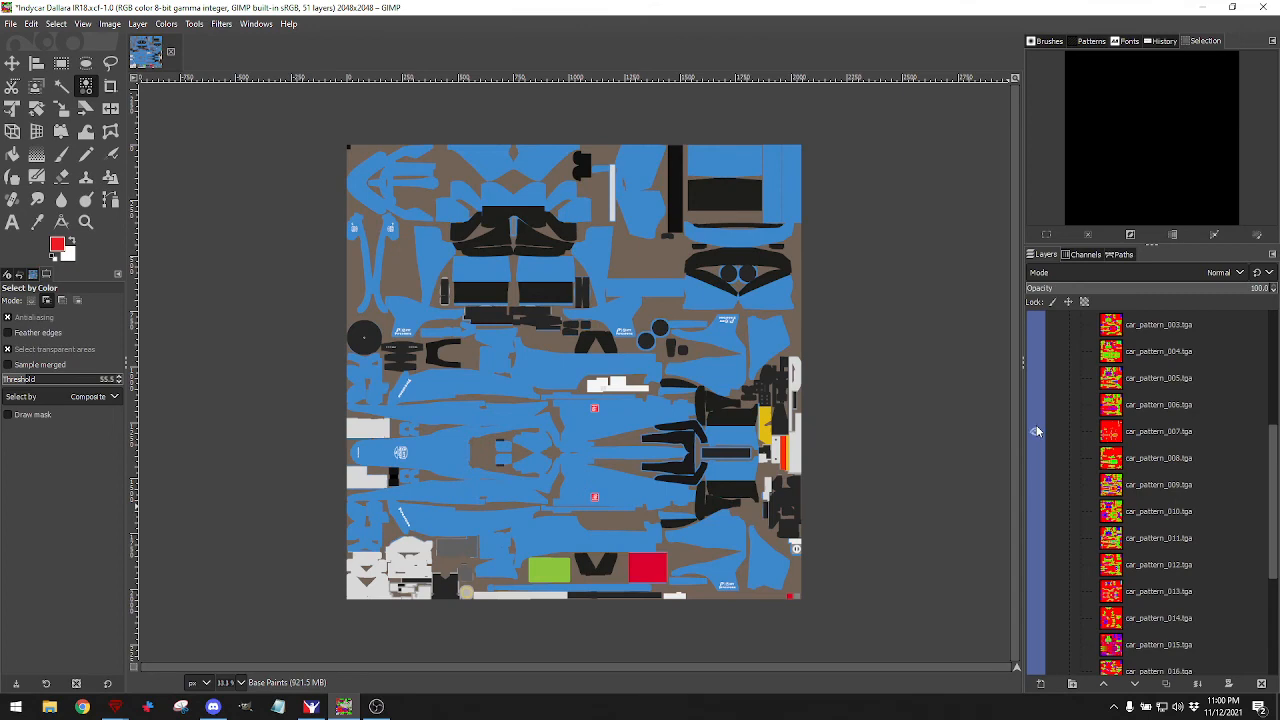
left_click(1037, 430)
left_click(1037, 430)
left_click(1037, 457)
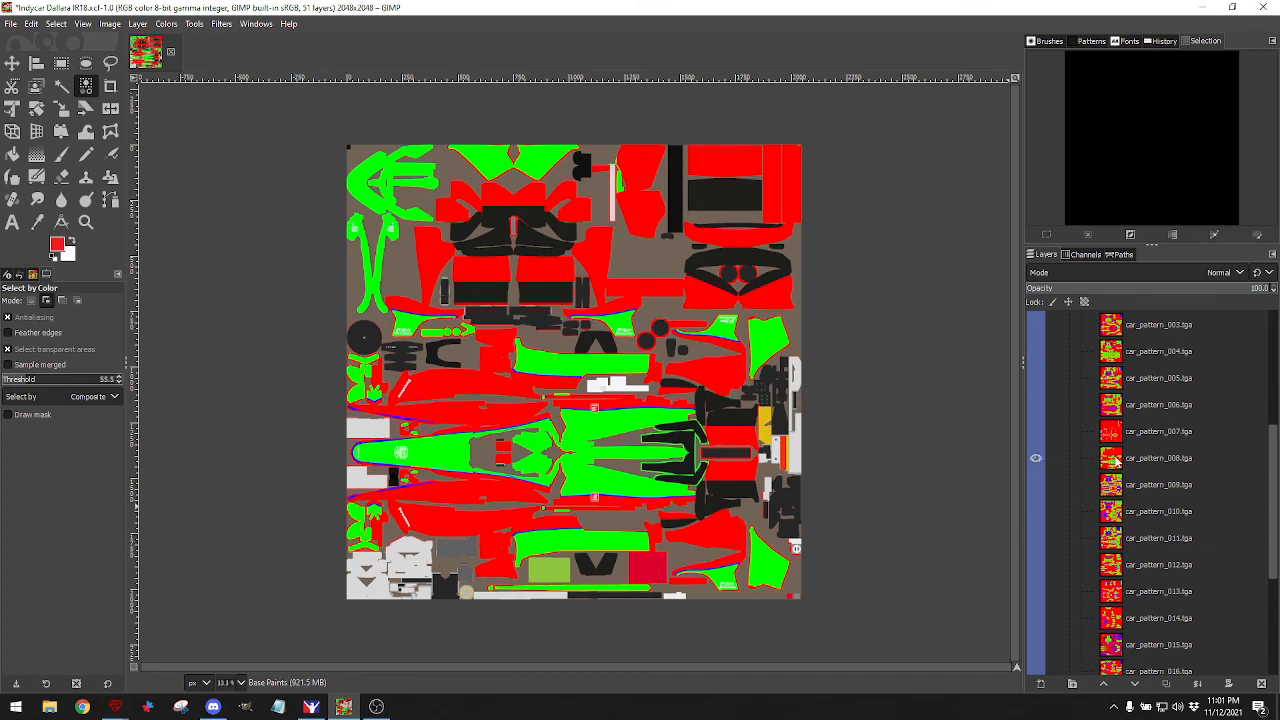
Make car_pattern_008 the active layer and move it higher in the layer stack.
mouse_move(1122, 460)
left_mouse_down()
mouse_move(1113, 319)
mouse_move(1112, 456)
left_mouse_up()
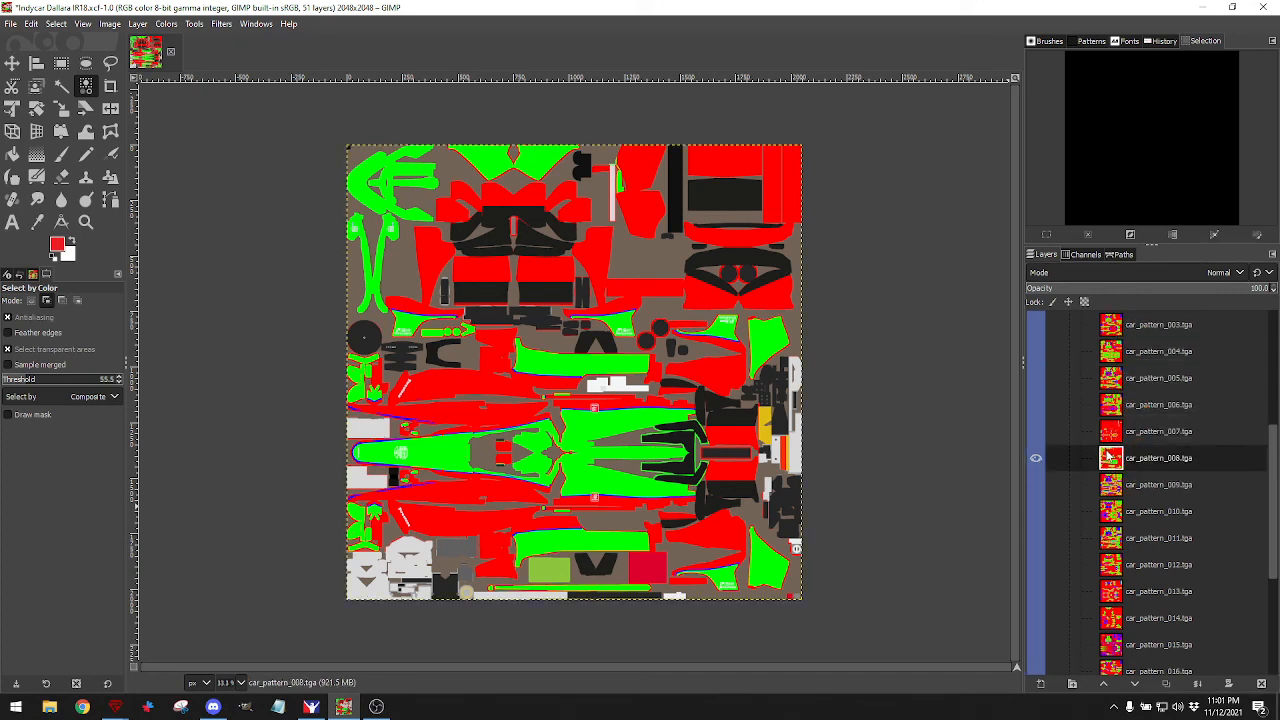
scroll(1117, 438, "up", 3)
mouse_move(1112, 552)
left_mouse_down()
mouse_move(1124, 336)
mouse_move(1138, 456)
mouse_move(1133, 446)
mouse_move(1116, 529)
left_mouse_up()
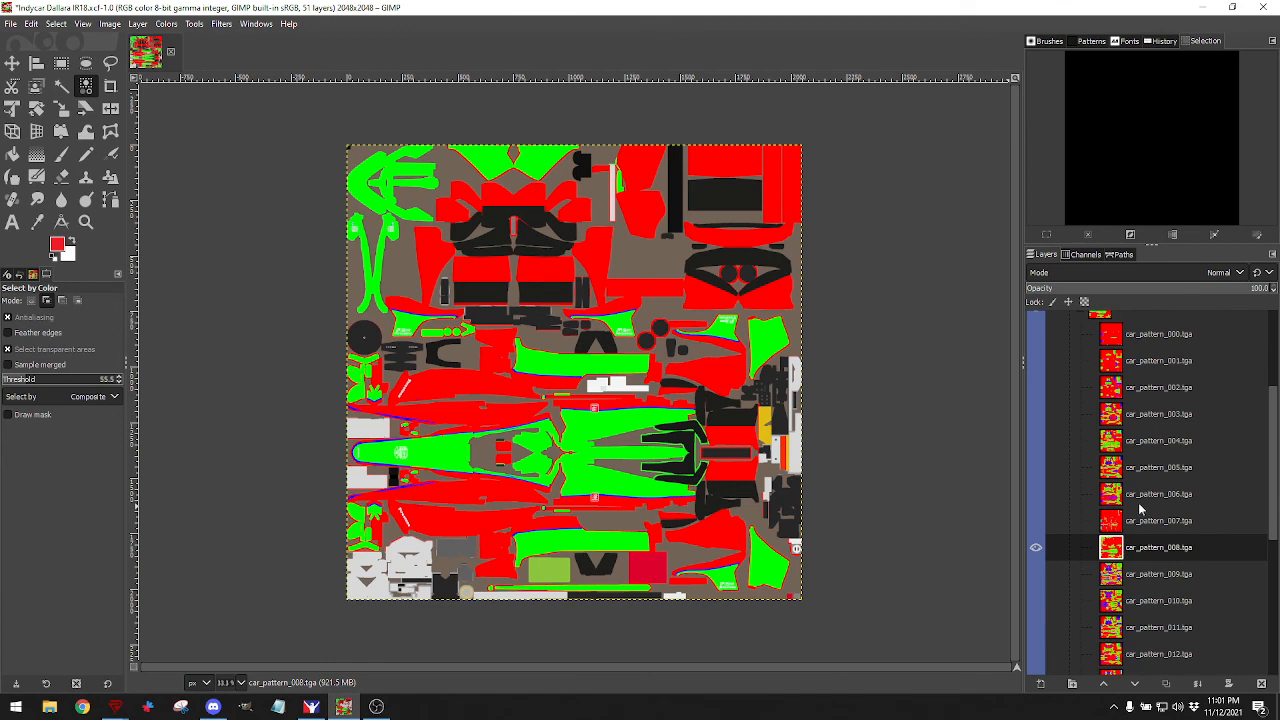
Hide car_pattern_008 and preview patterns 009, 010 and 011 in turn.
scroll(1112, 505, "down", 3)
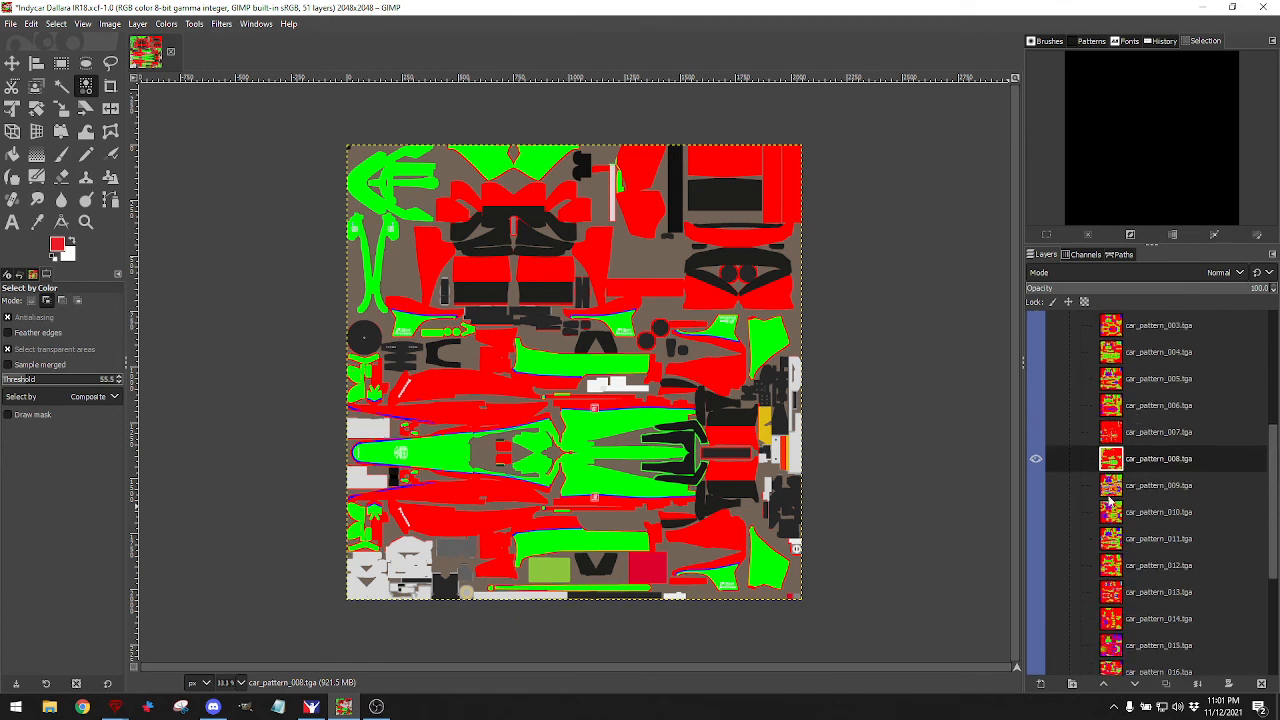
left_click(1036, 459)
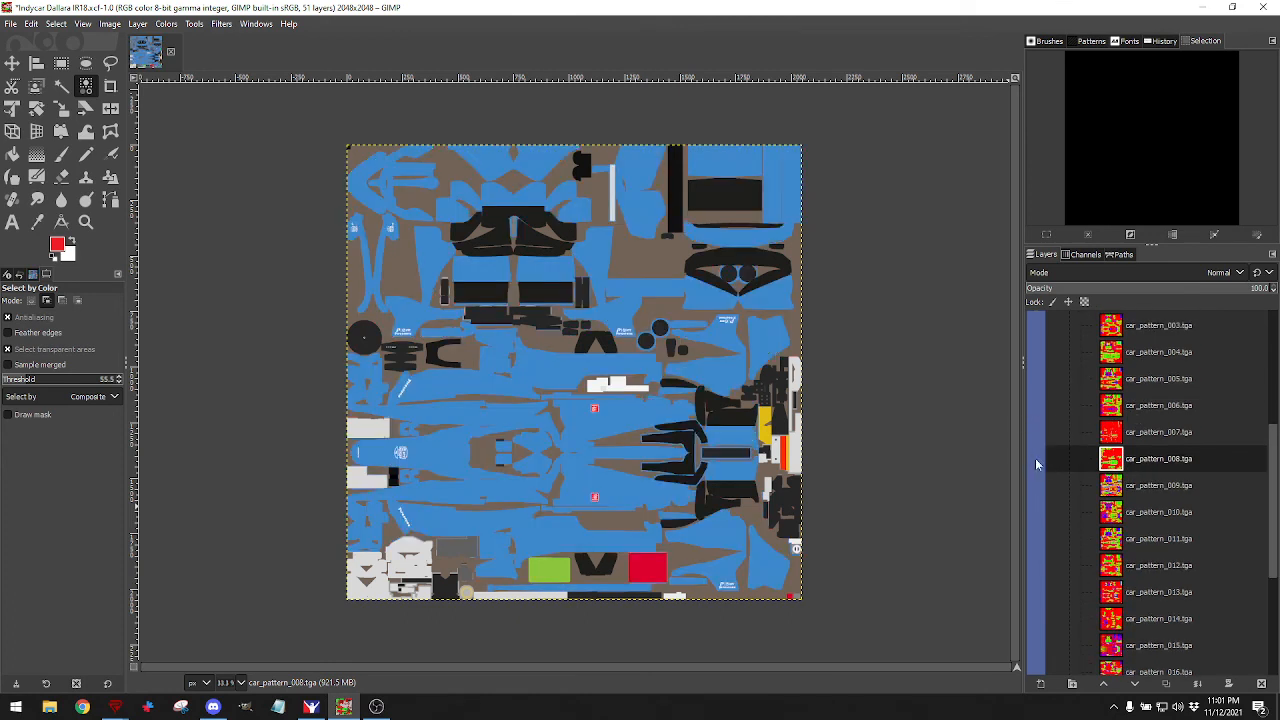
scroll(1035, 458, "down", 2)
left_click(1036, 441)
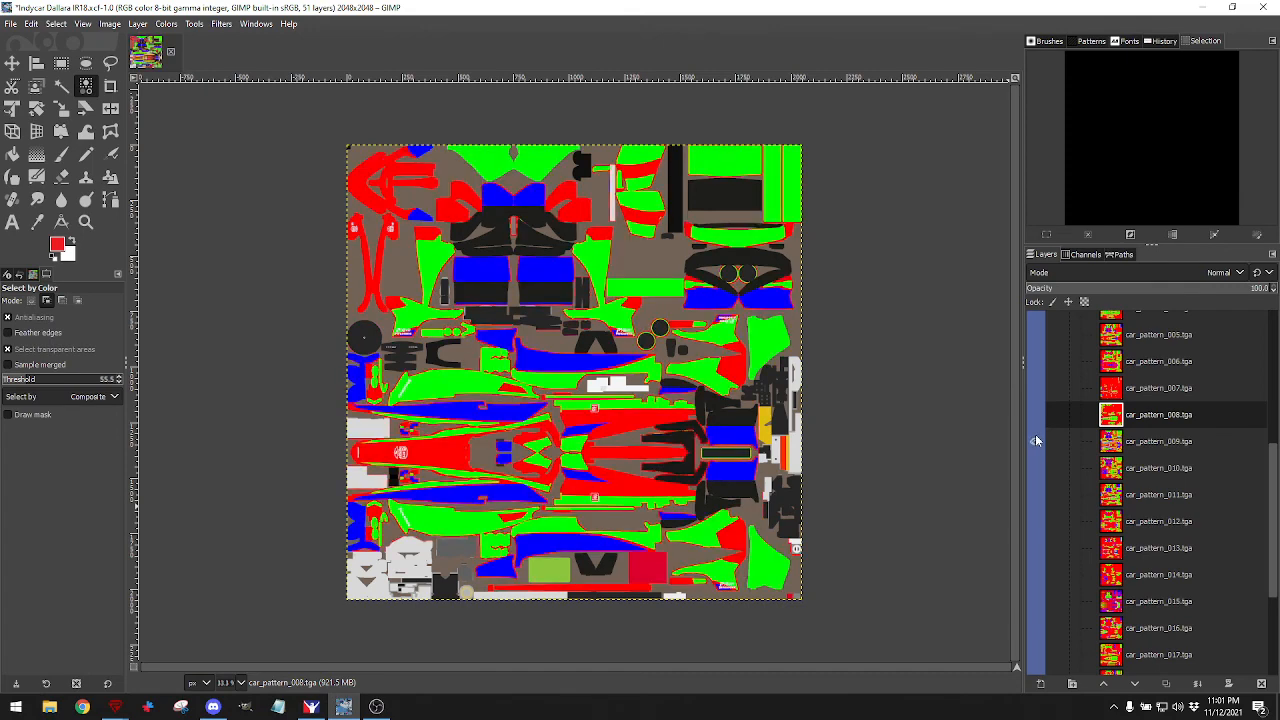
left_click(1036, 441)
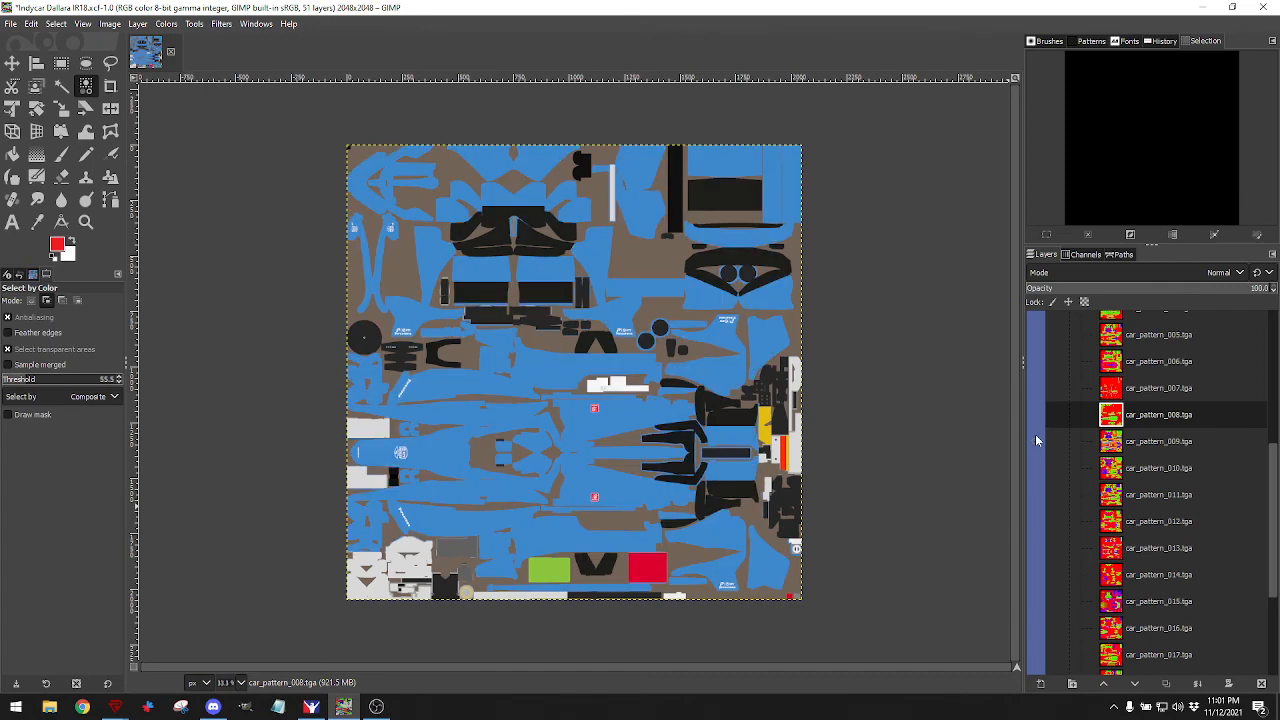
left_click(1037, 467)
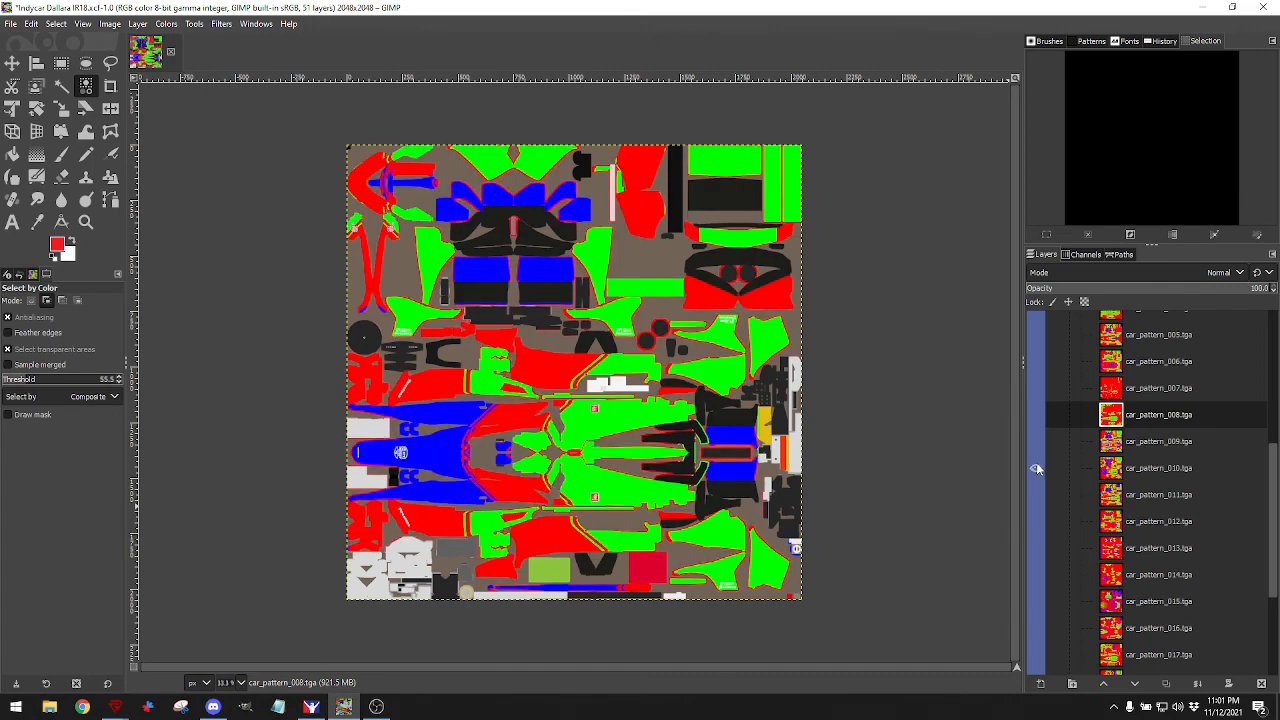
left_click(1036, 468)
left_click(1037, 491)
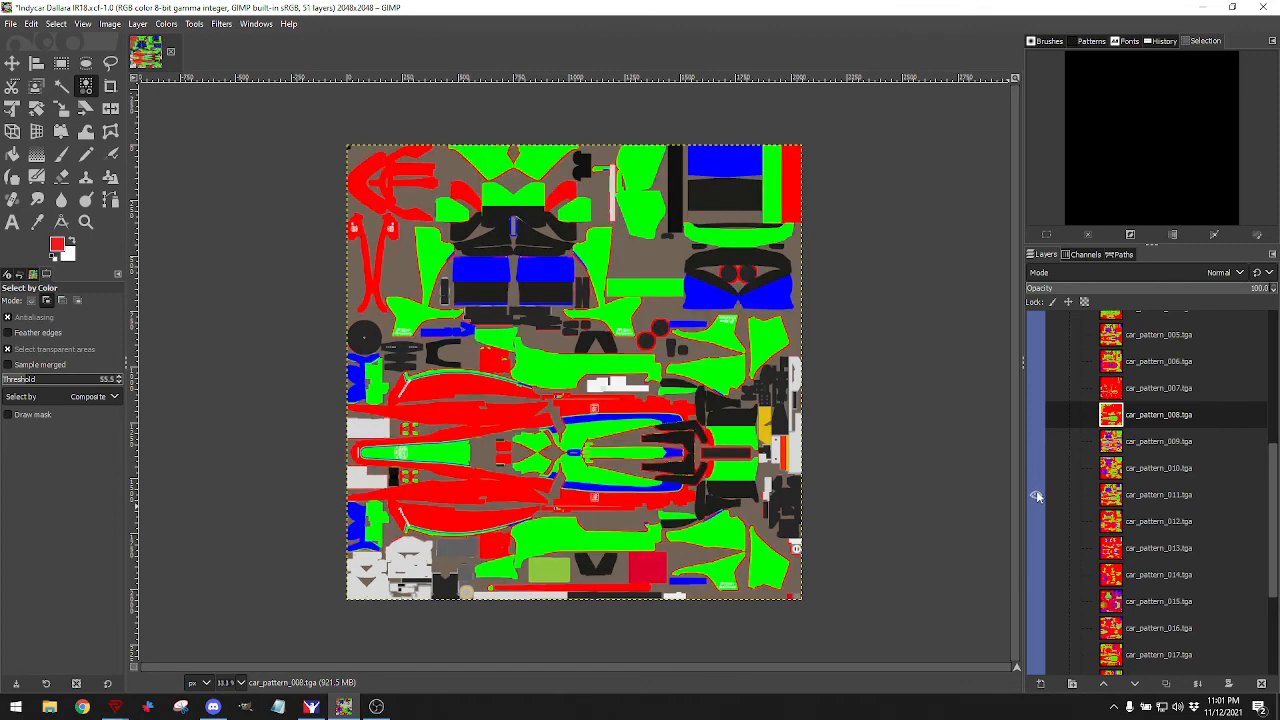
scroll(1037, 491, "down", 2)
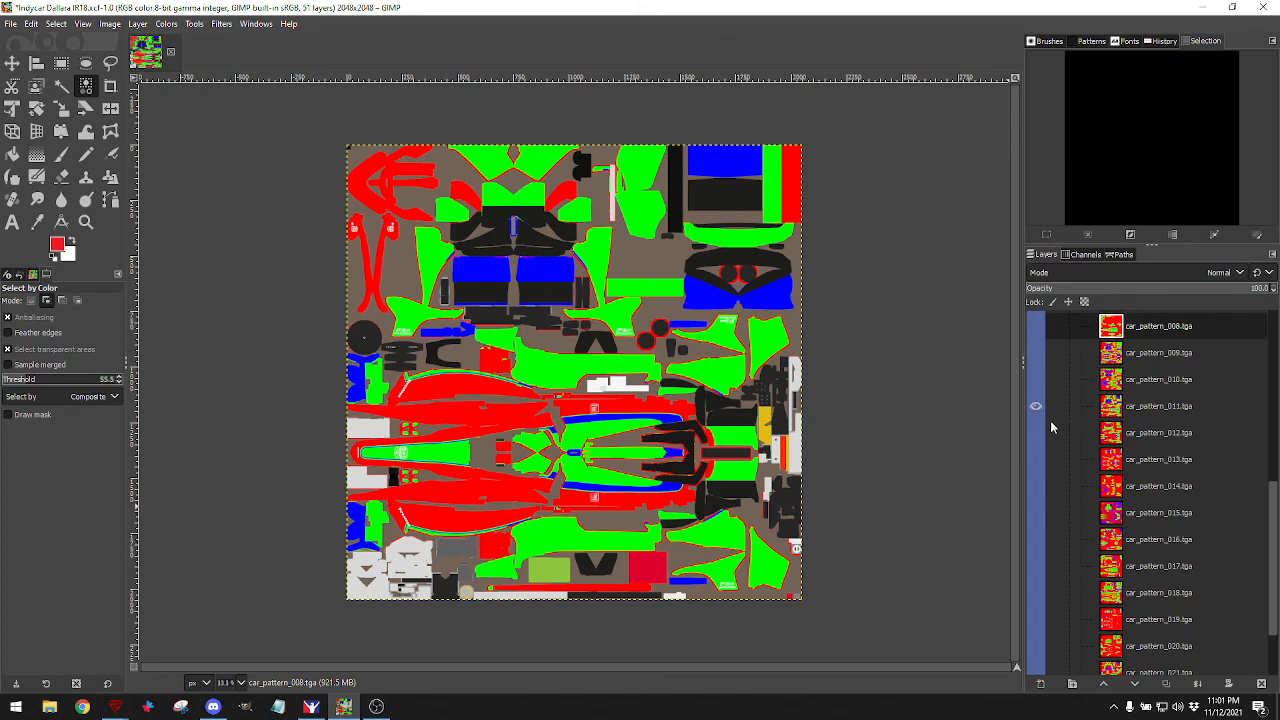
left_click(1036, 407)
Preview car patterns 012, 013 and 014, hiding each again.
left_click(1036, 433)
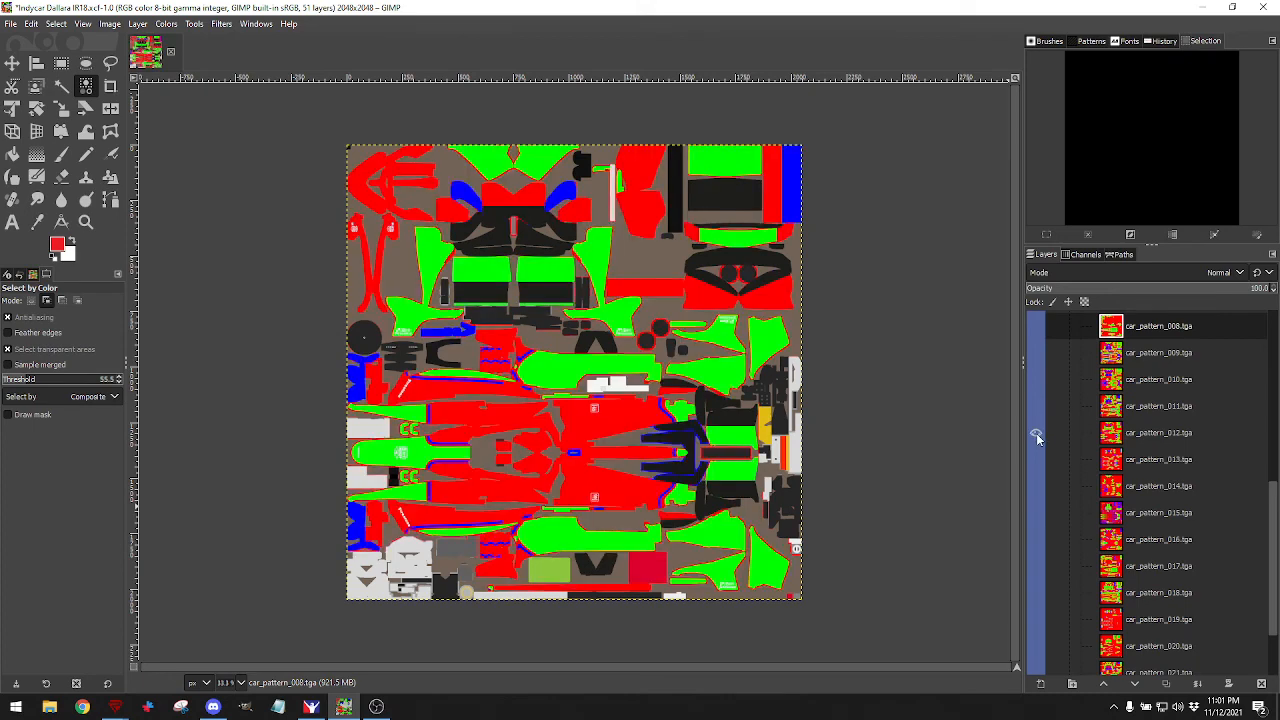
left_click(1036, 433)
left_click(1036, 459)
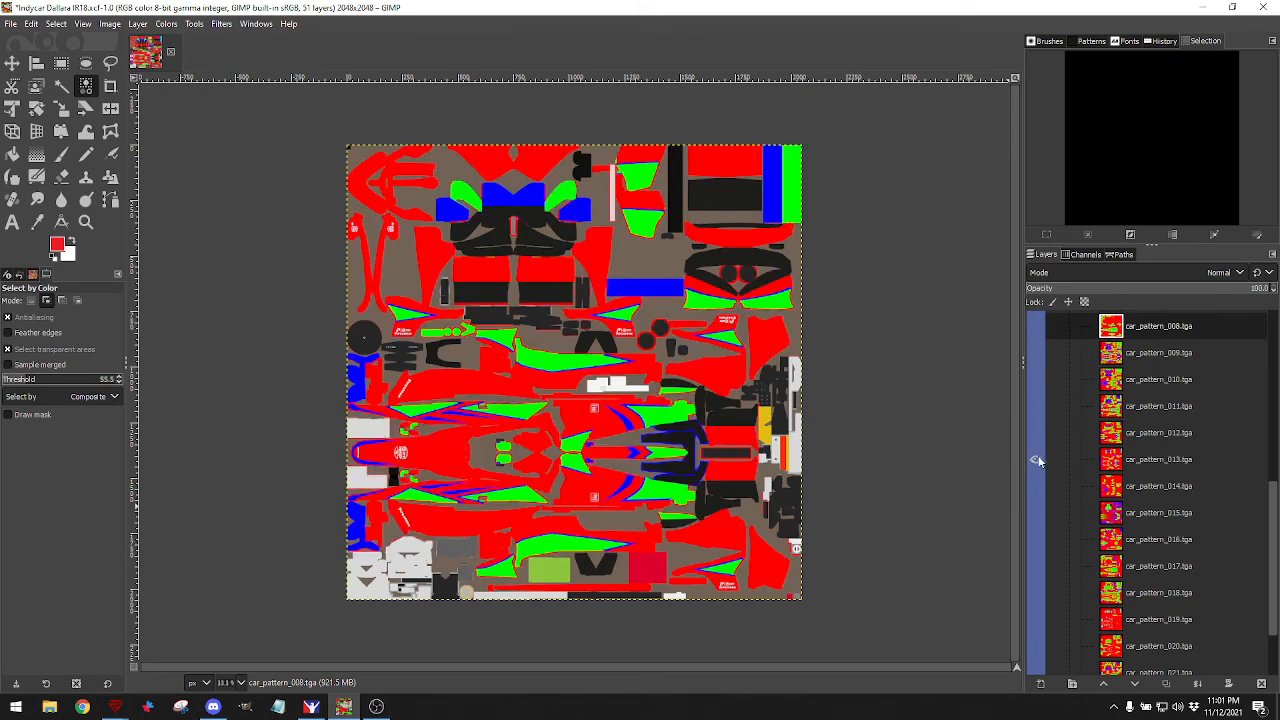
left_click(1036, 459)
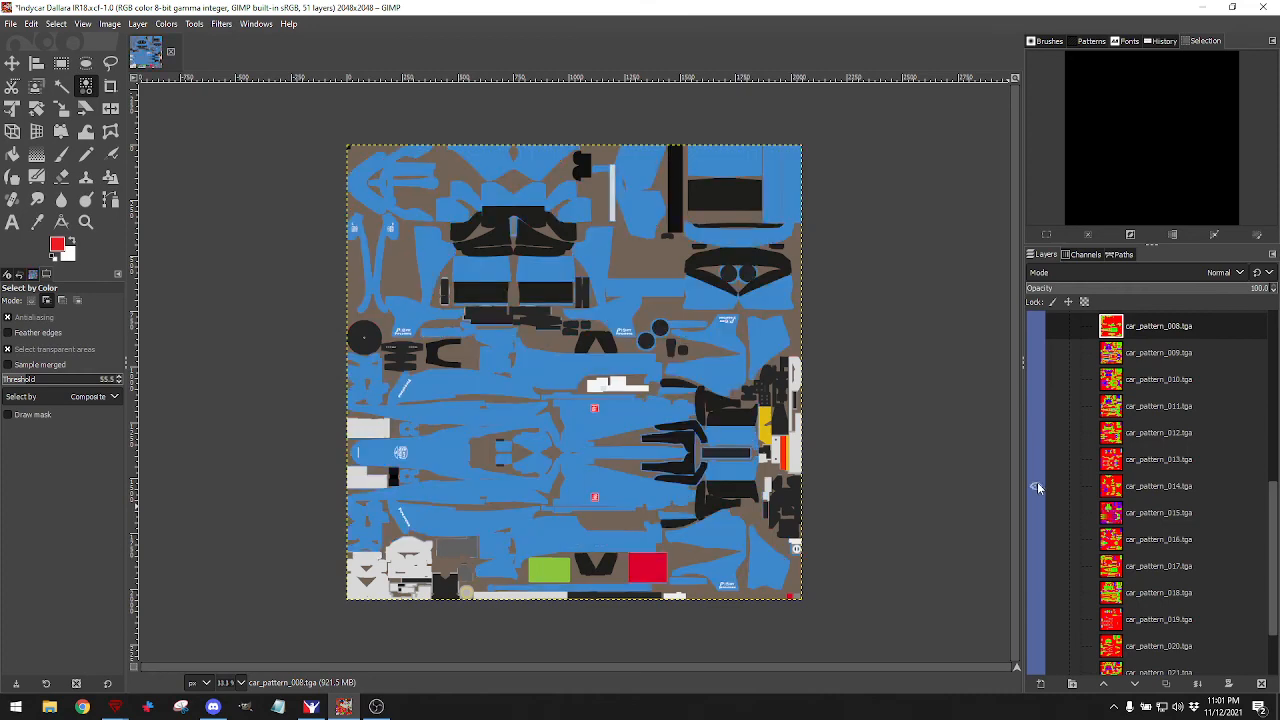
left_click(1037, 486)
left_click(1037, 486)
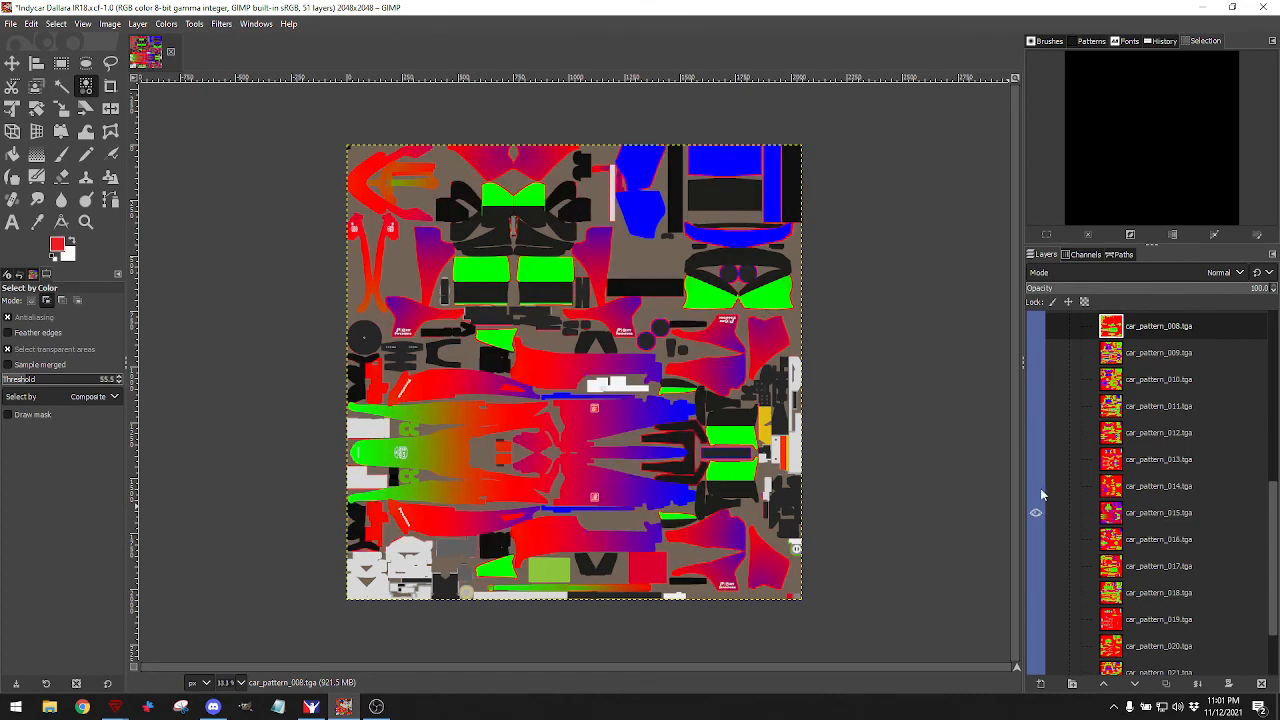
Hide car_pattern_015 and preview patterns 016 through 020 one at a time.
scroll(1040, 490, "down", 2)
left_click(1035, 424)
left_click(1035, 450)
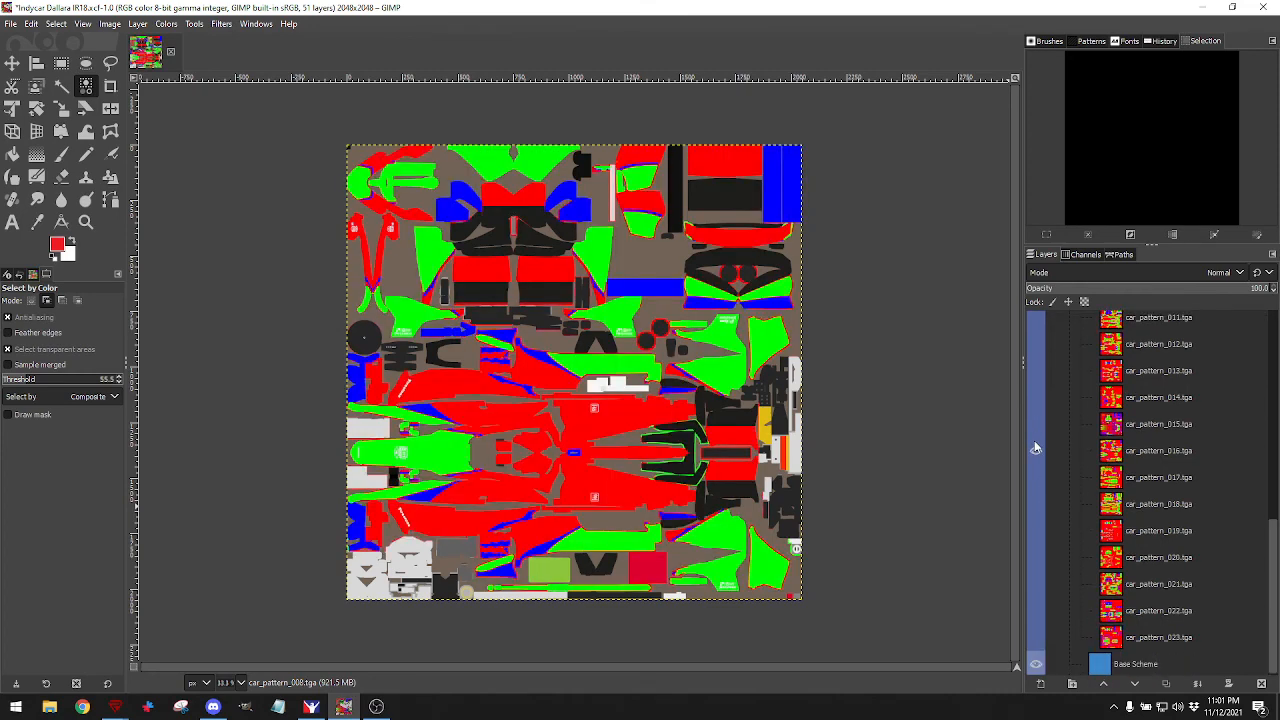
left_click(1036, 450)
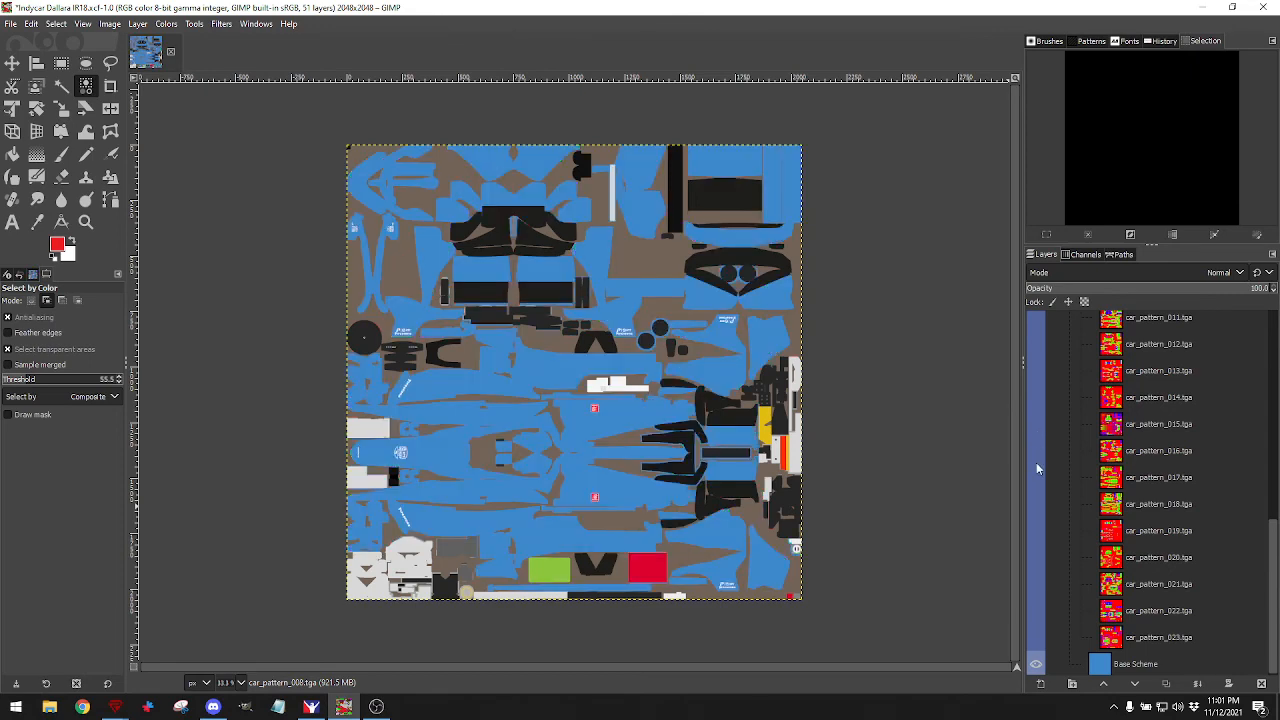
left_click(1036, 476)
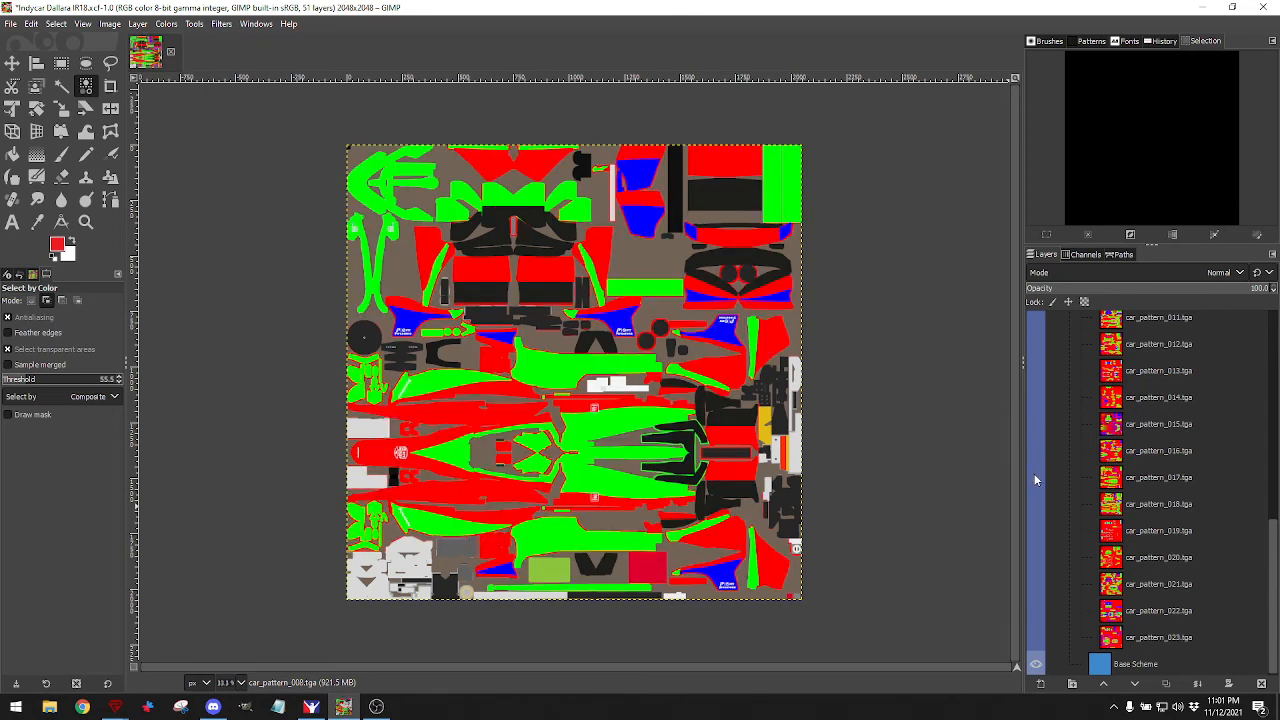
left_click(1036, 476)
left_click(1037, 503)
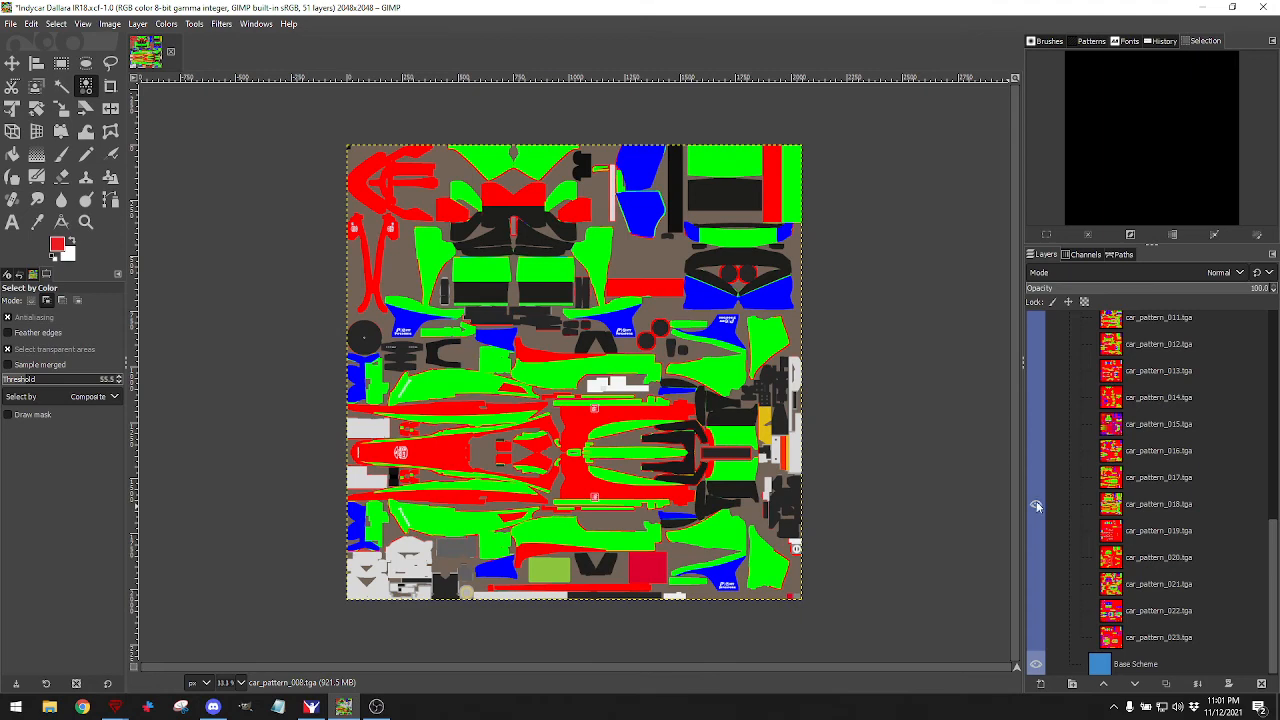
left_click(1036, 503)
left_click(1036, 530)
left_click(1036, 530)
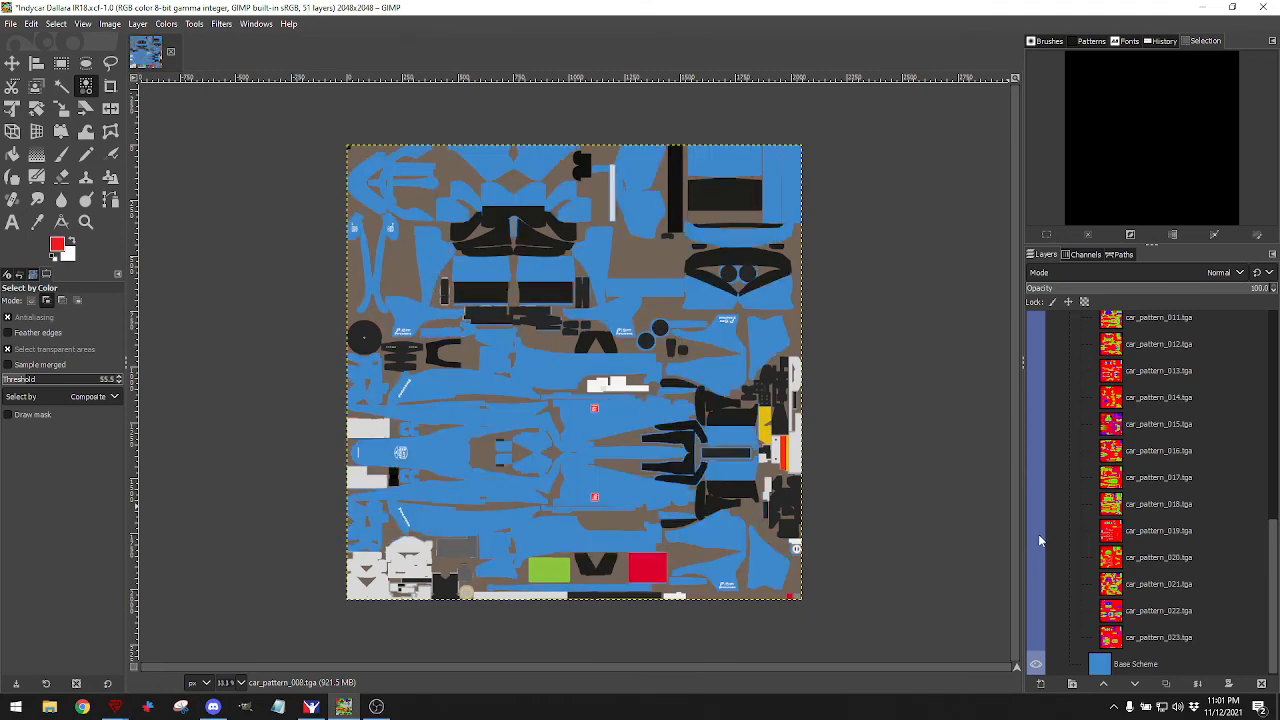
left_click(1036, 557)
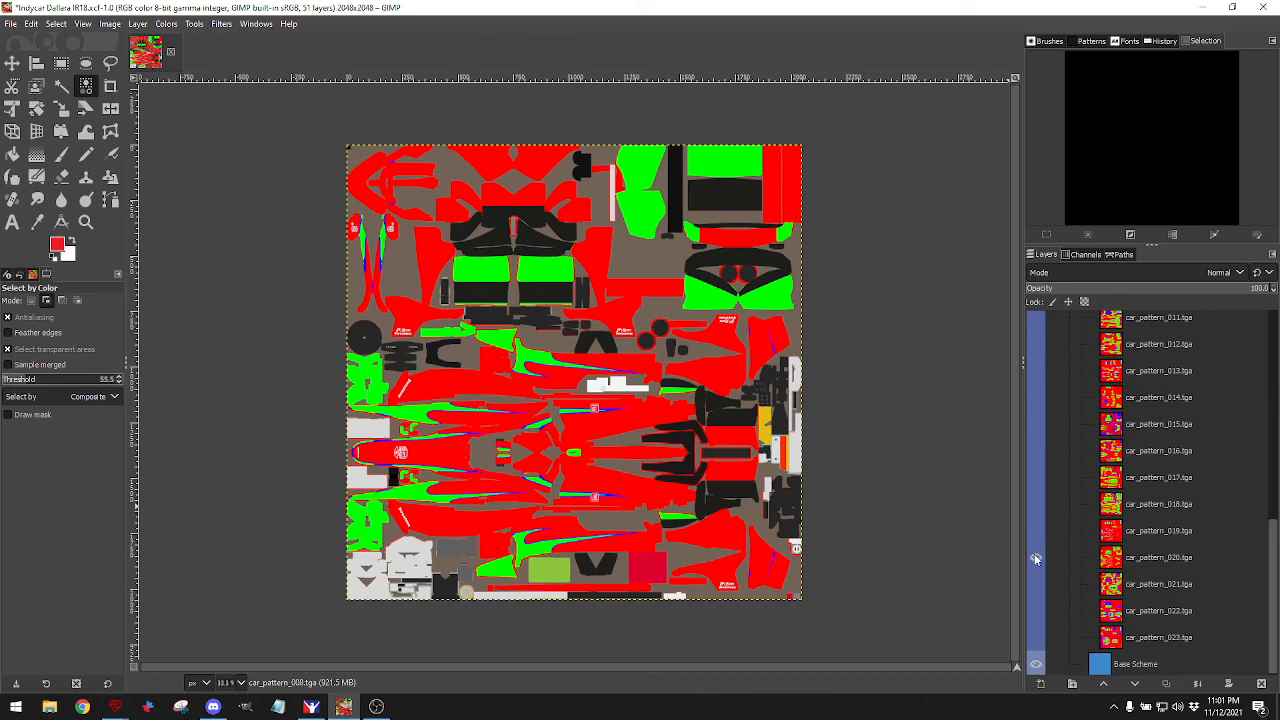
left_click(1036, 557)
Preview patterns 021 to 023, then show car_pattern_008 again as the only pattern.
left_click(1037, 584)
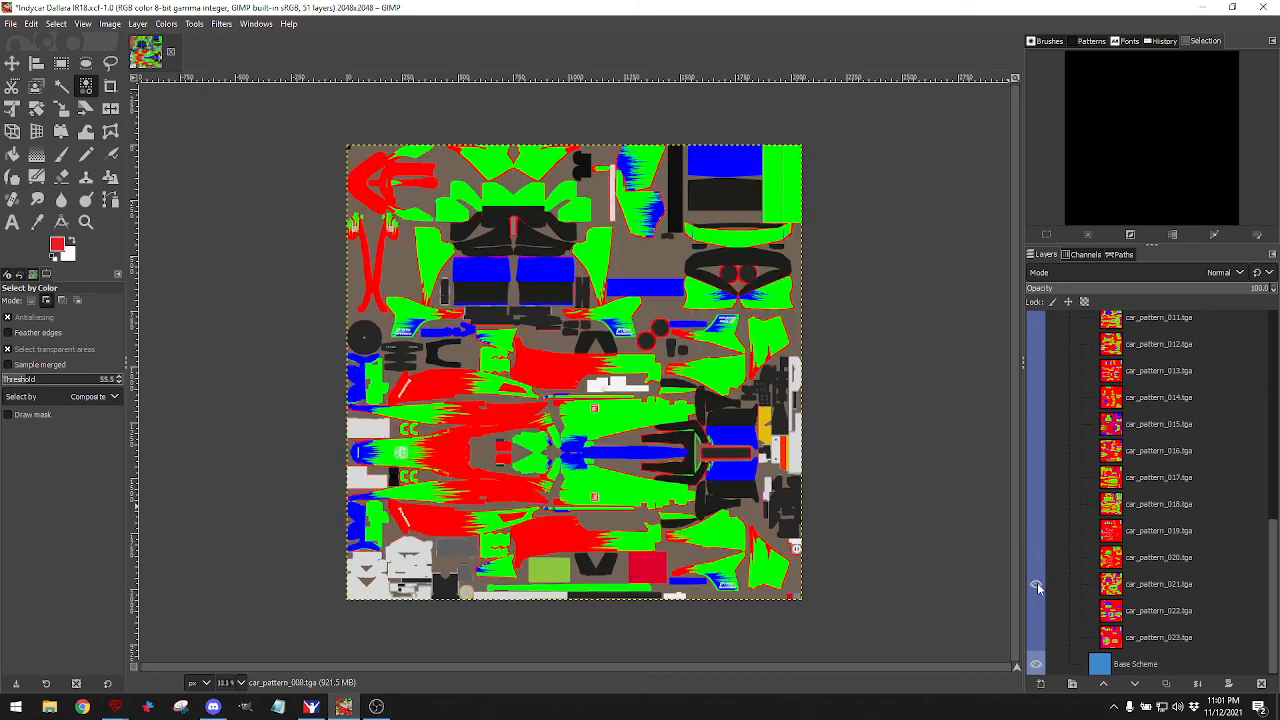
left_click(1037, 584)
left_click(1038, 611)
left_click(1038, 611)
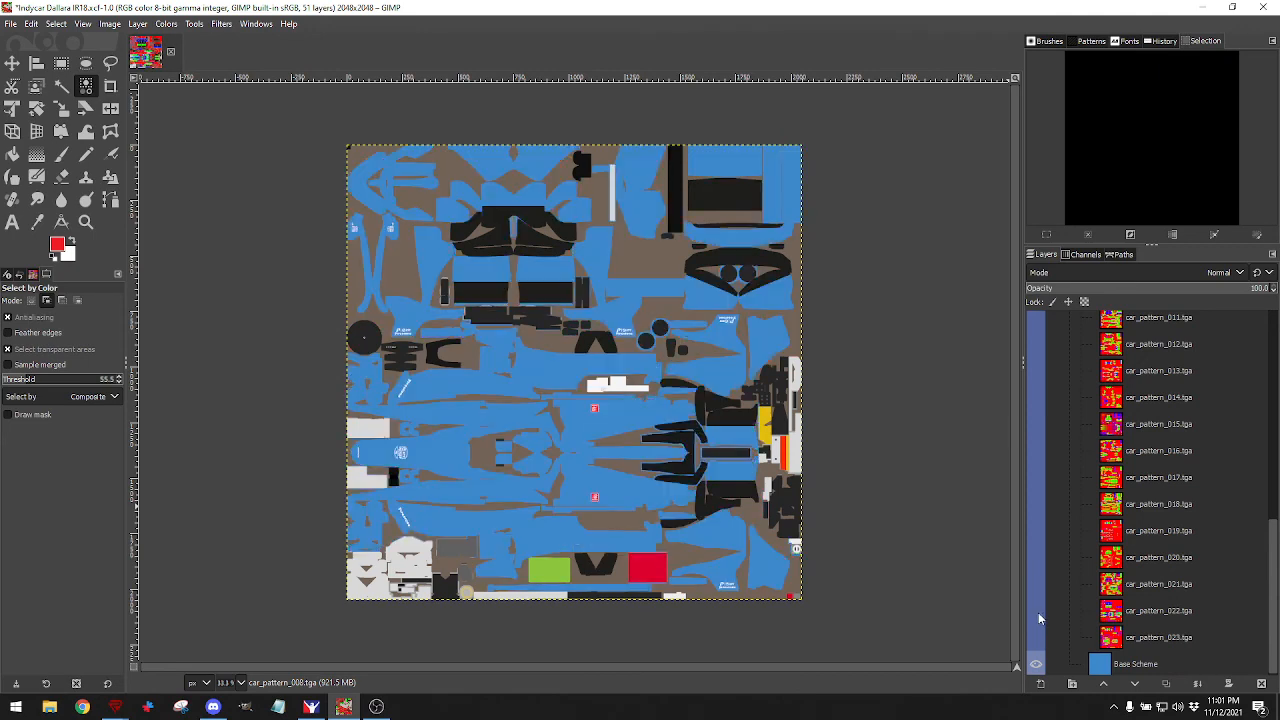
left_click(1037, 638)
left_click(1038, 638)
scroll(1039, 536, "up", 5)
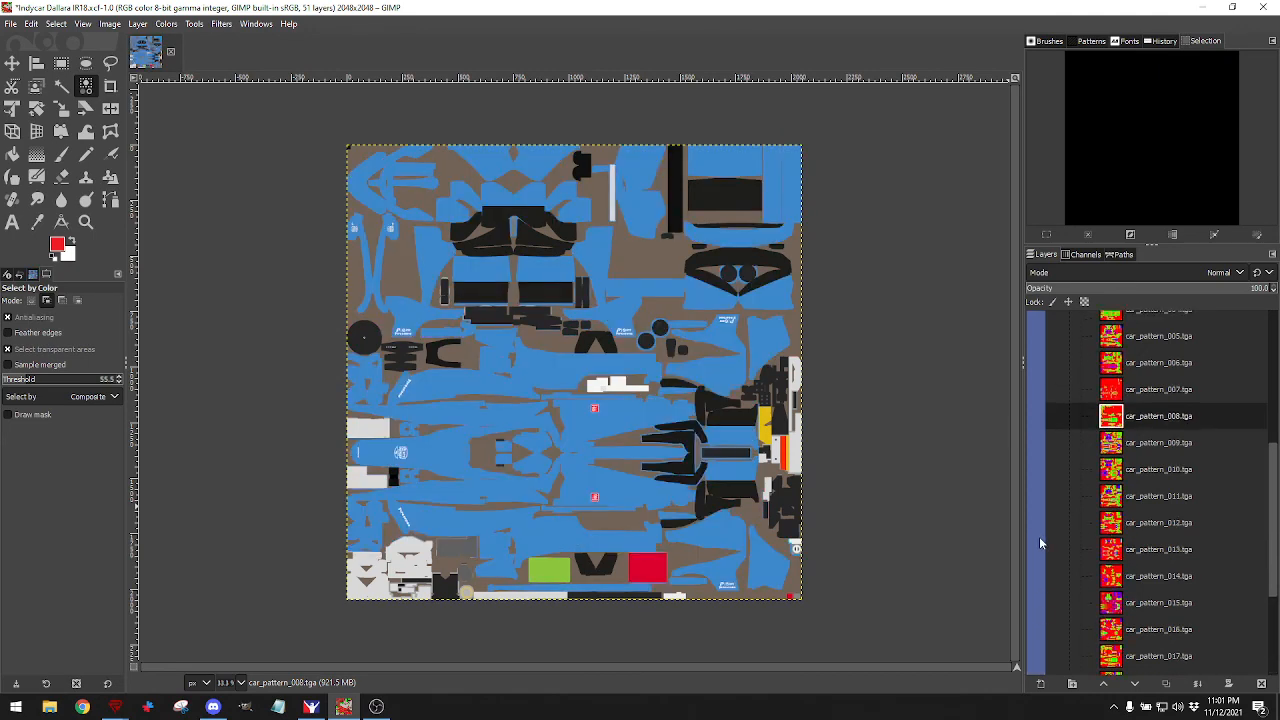
left_click(1036, 504)
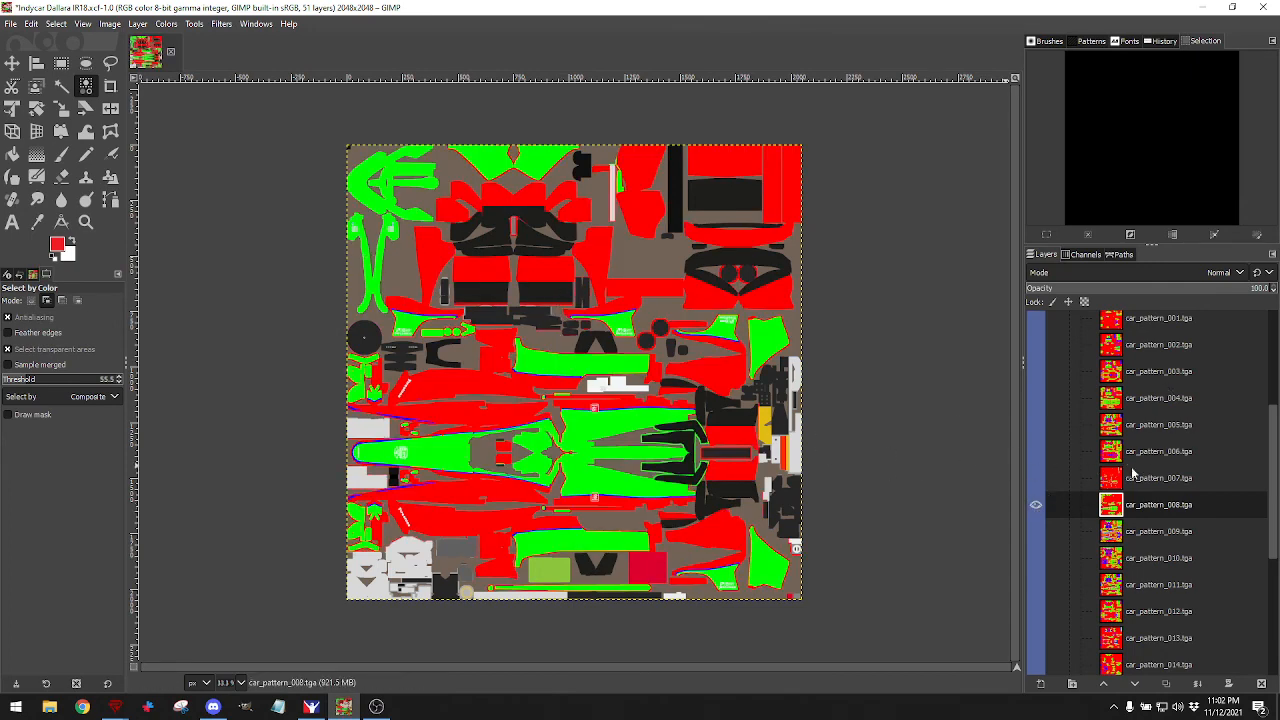
scroll(1135, 474, "up", 8)
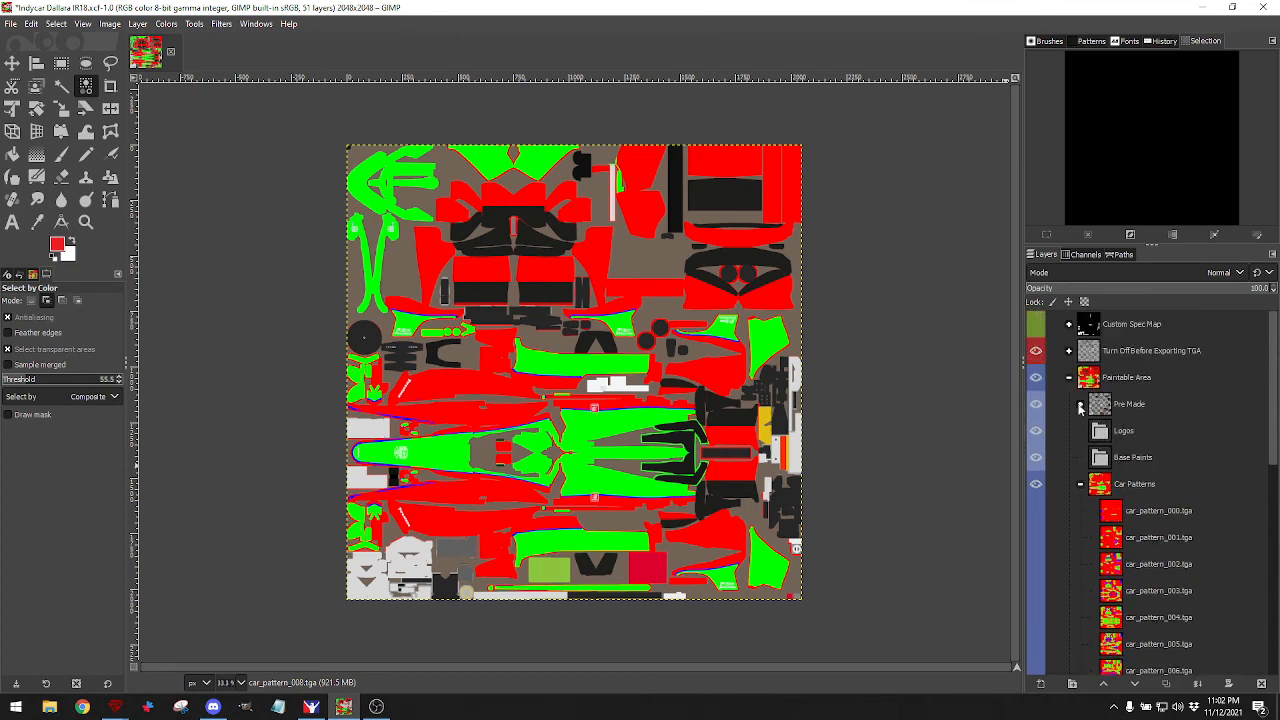
Return the GIMP window to full screen.
mouse_move(1272, 440)
left_mouse_down()
mouse_move(1273, 462)
mouse_move(1273, 440)
left_mouse_up()
left_click(1232, 7)
left_click(1088, 42)
Move car_pattern_001 below car_pattern_003 in the layer stack.
left_click(1110, 541)
mouse_move(1110, 541)
left_mouse_down()
mouse_move(1111, 607)
mouse_move(1113, 447)
mouse_move(1113, 537)
left_mouse_up()
scroll(1124, 549, "down", 3)
scroll(1120, 500, "down", 3)
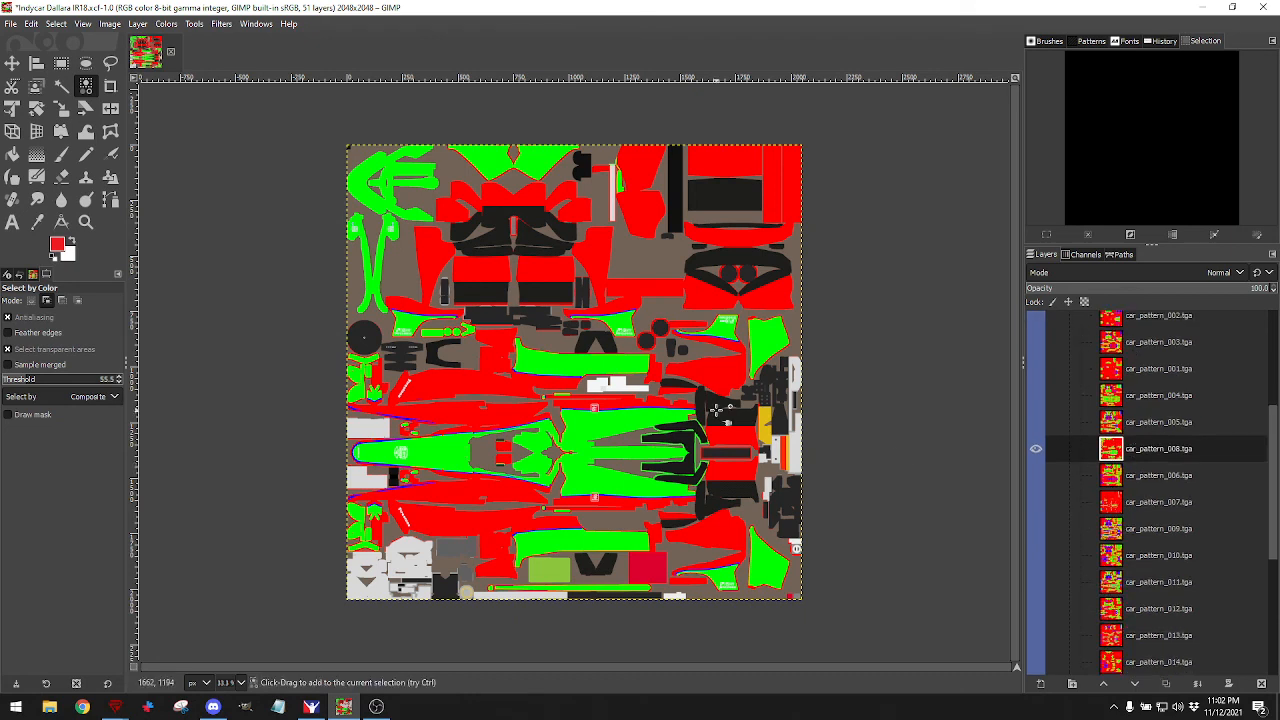
scroll(1080, 414, "up", 3)
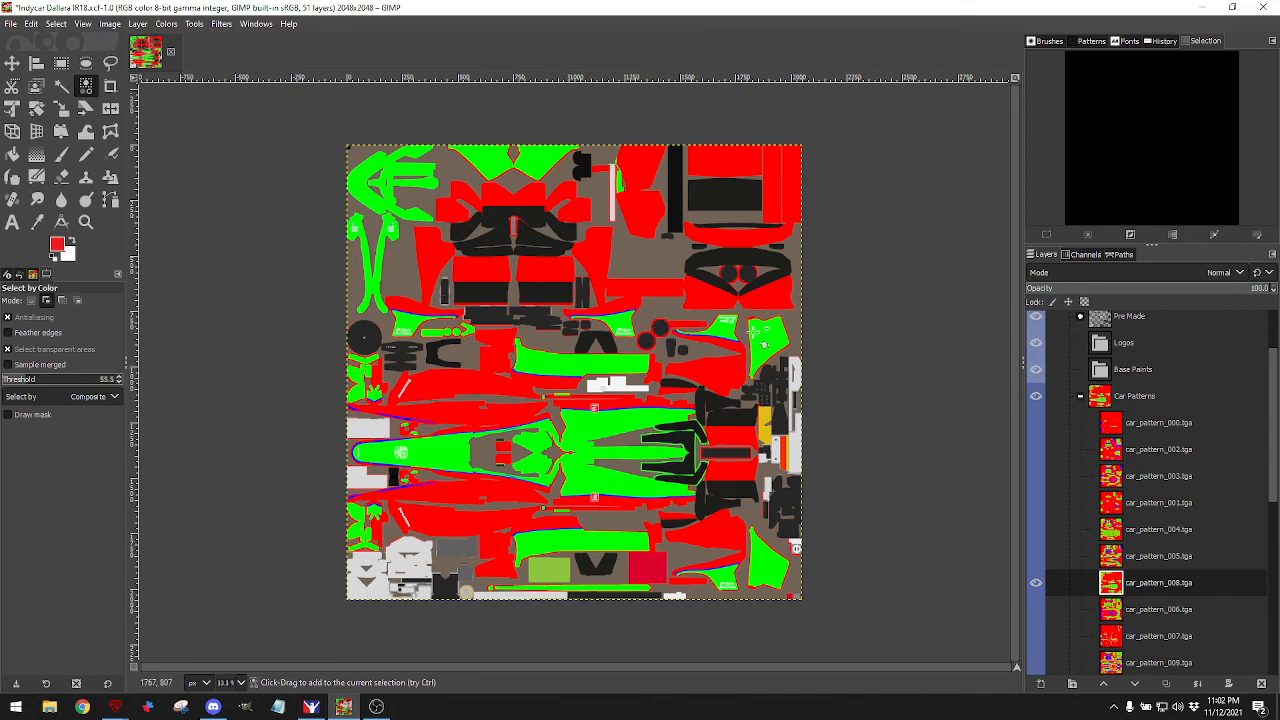
scroll(1130, 465, "up", 2)
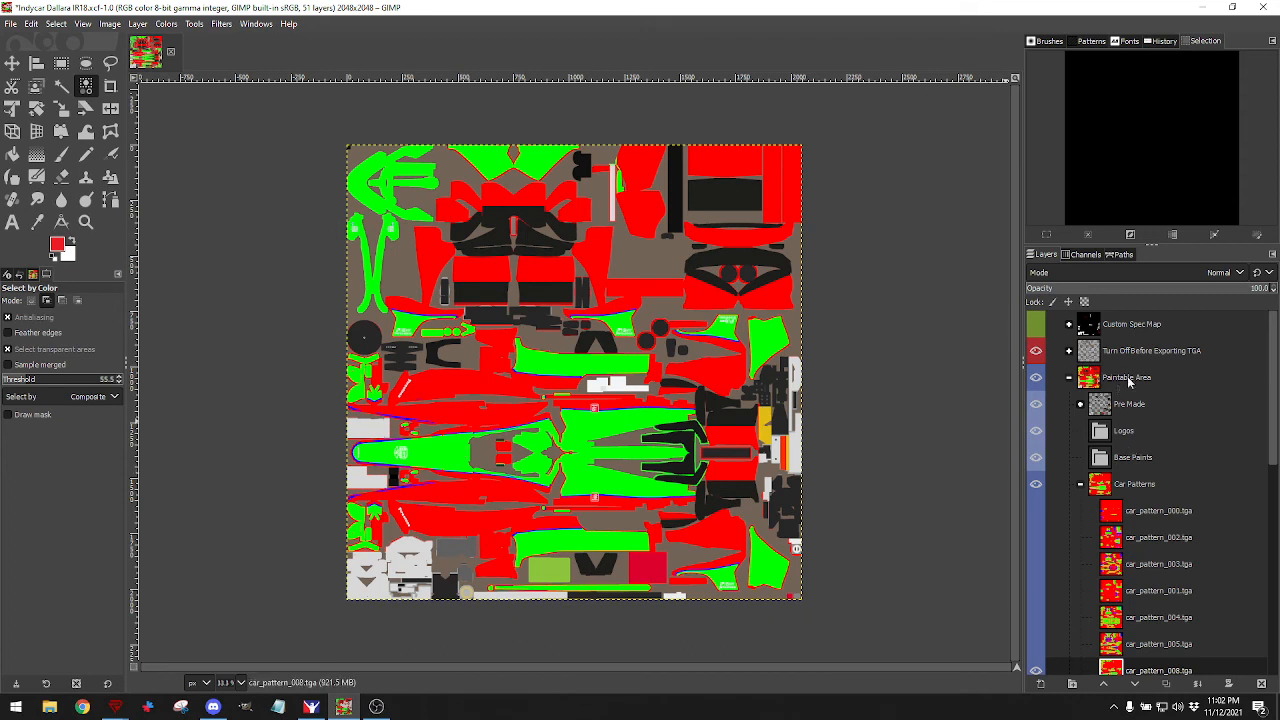
Inspect Pre Made's Color Change Logos, hide the Pre Made artwork, and select car_pattern_008.
left_click(1036, 404)
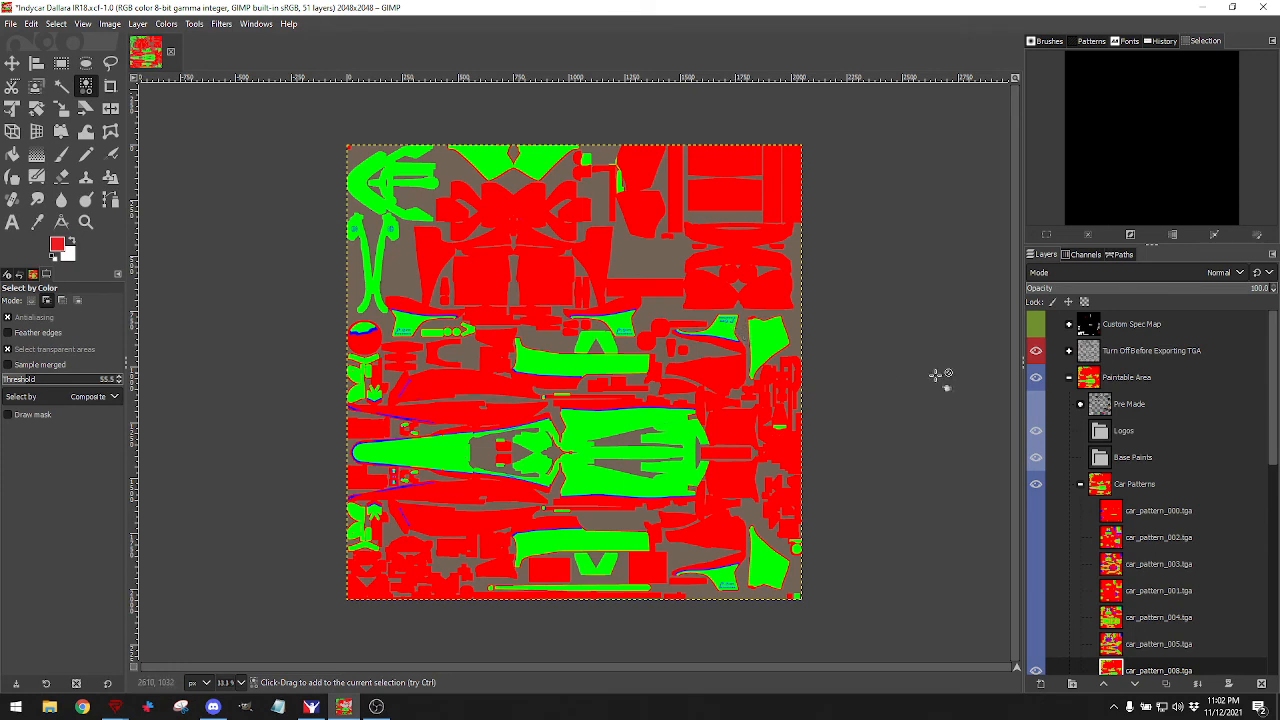
left_click(1037, 404)
left_click(1080, 404)
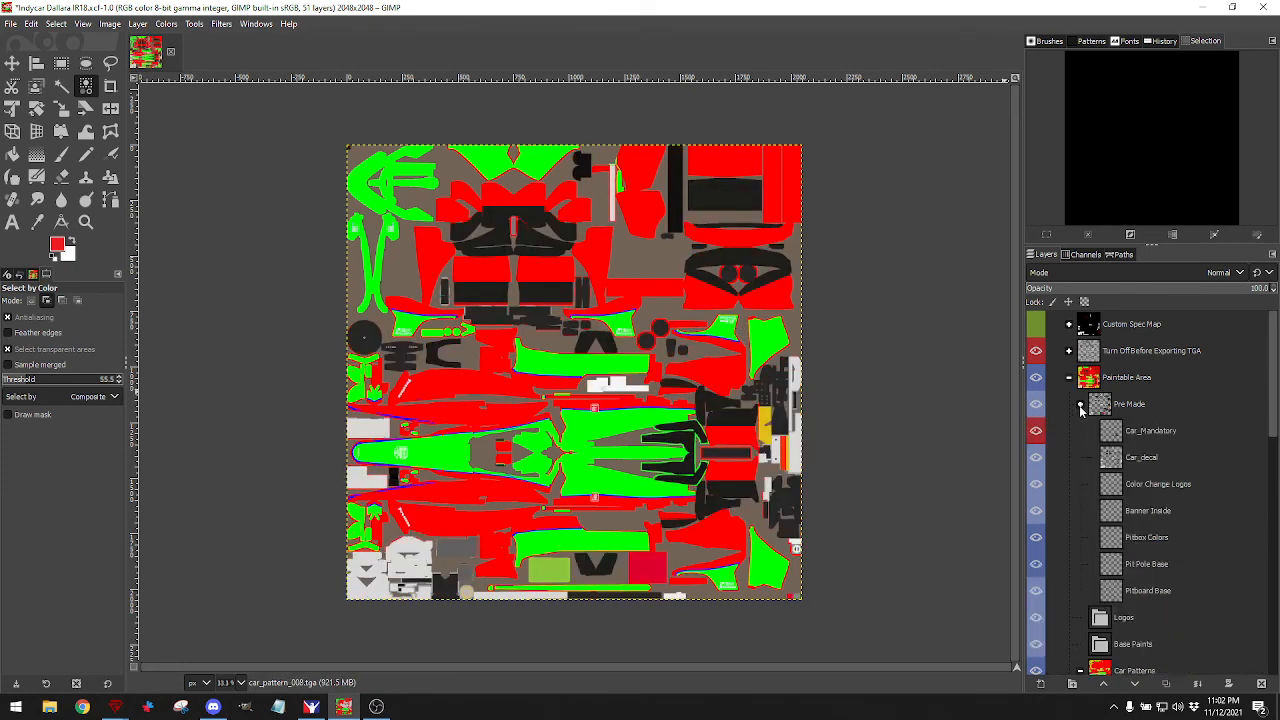
left_click(1111, 486)
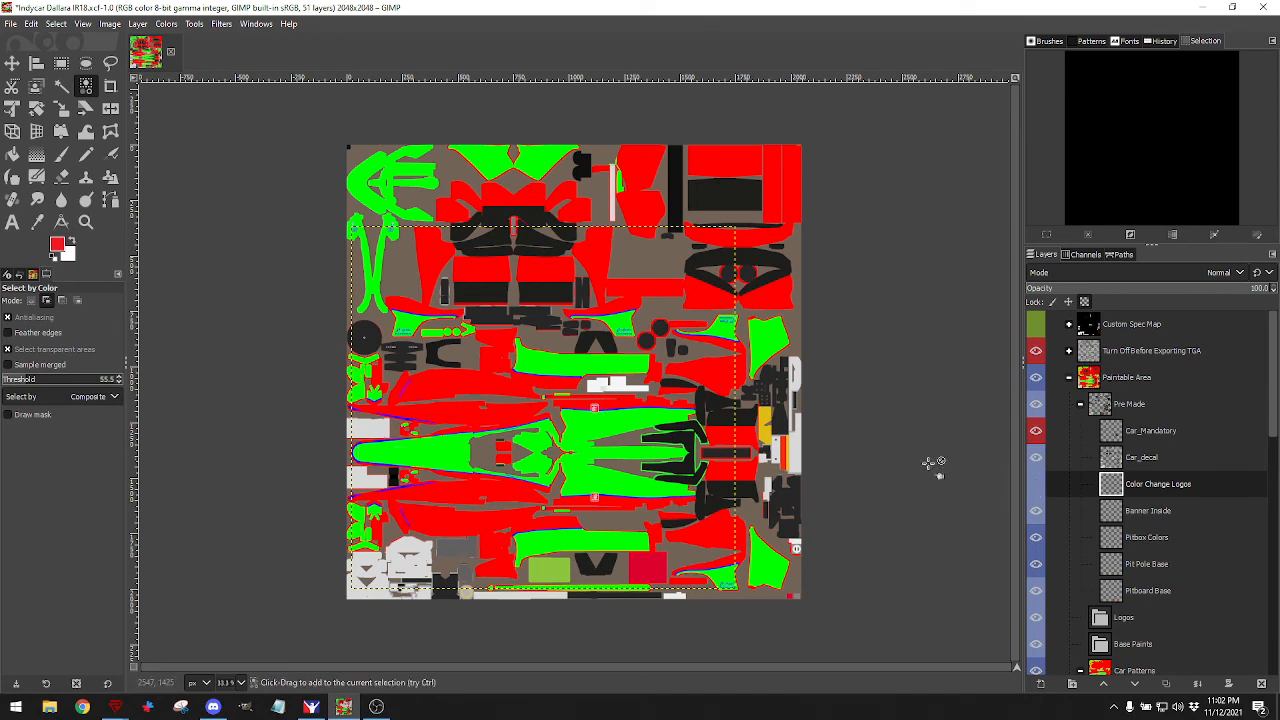
left_click(1036, 484)
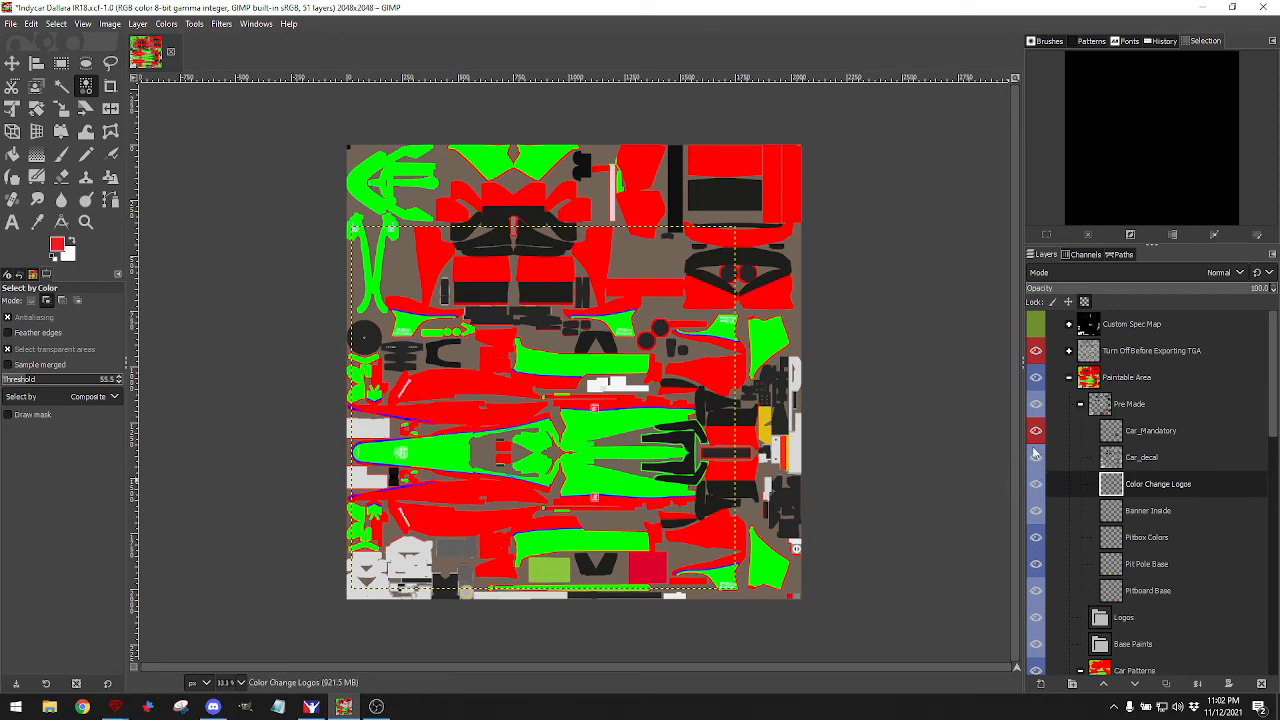
left_click(1081, 405)
left_click(1036, 405)
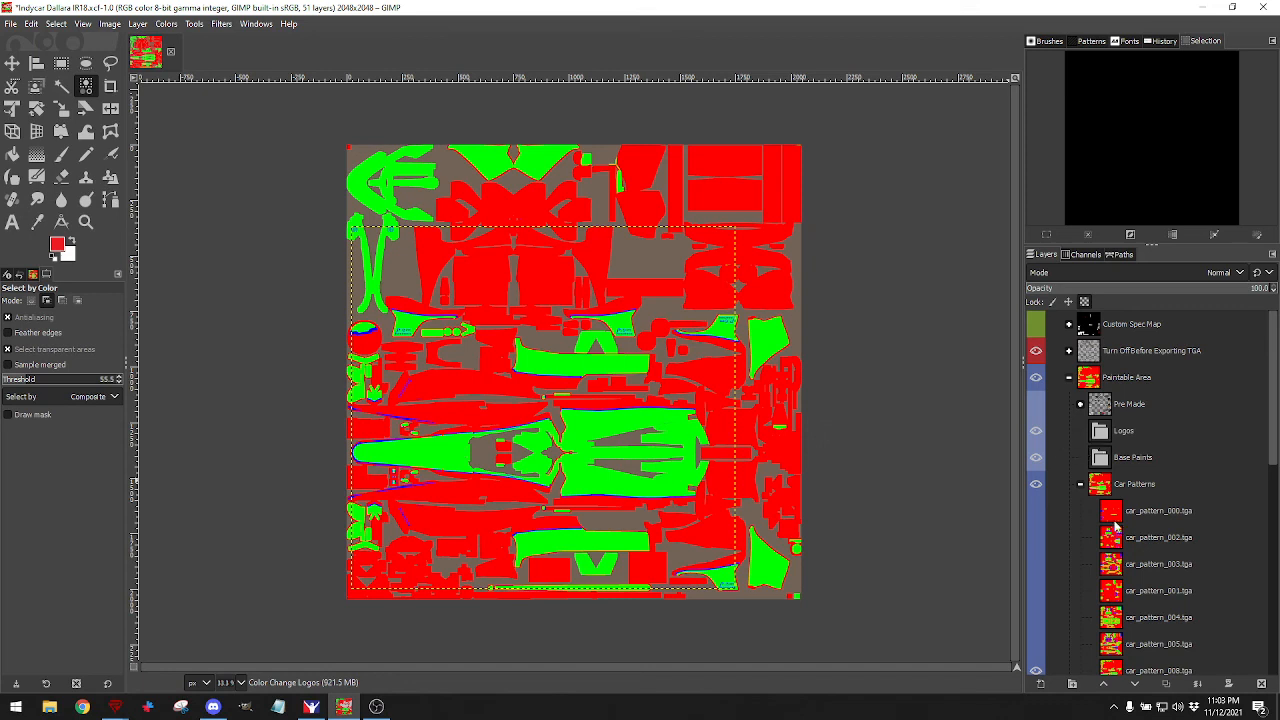
scroll(1115, 525, "down", 2)
left_click(1112, 586)
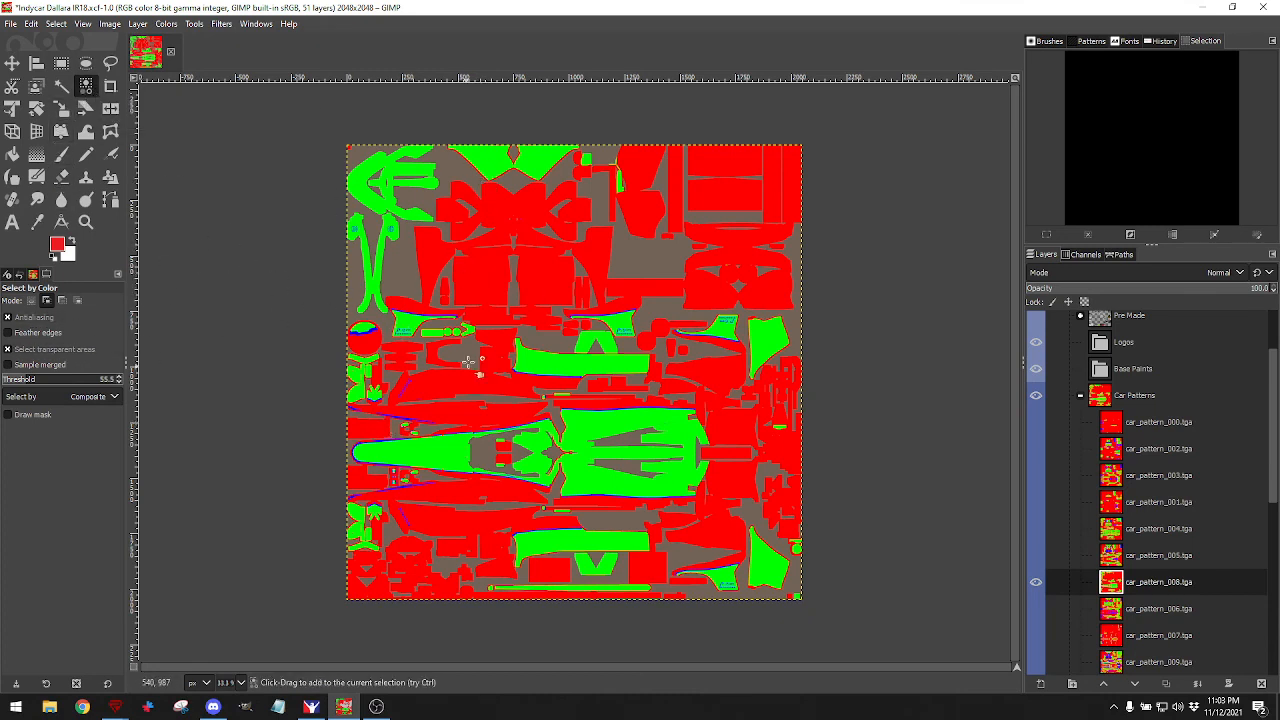
Set the Select by Color threshold to 144 and select all green areas of the pattern.
left_click(55, 382)
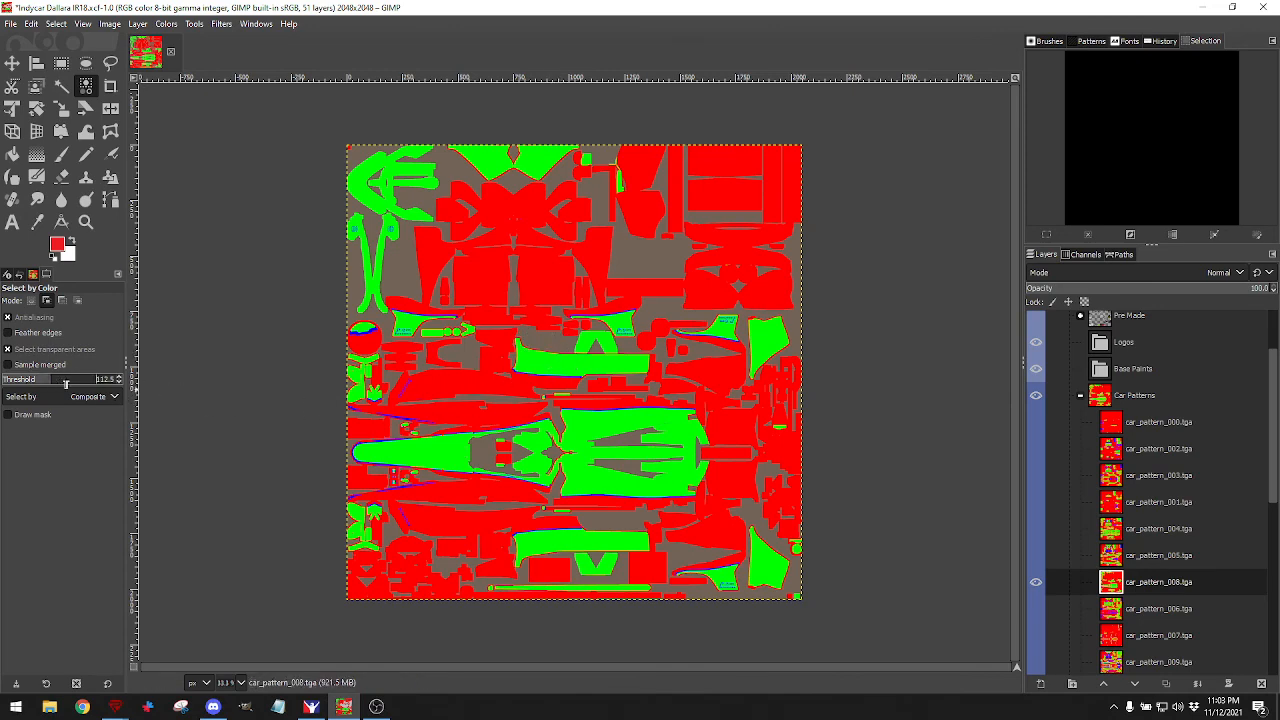
left_click_drag(65, 383, 78, 383)
left_click(403, 438, "shift")
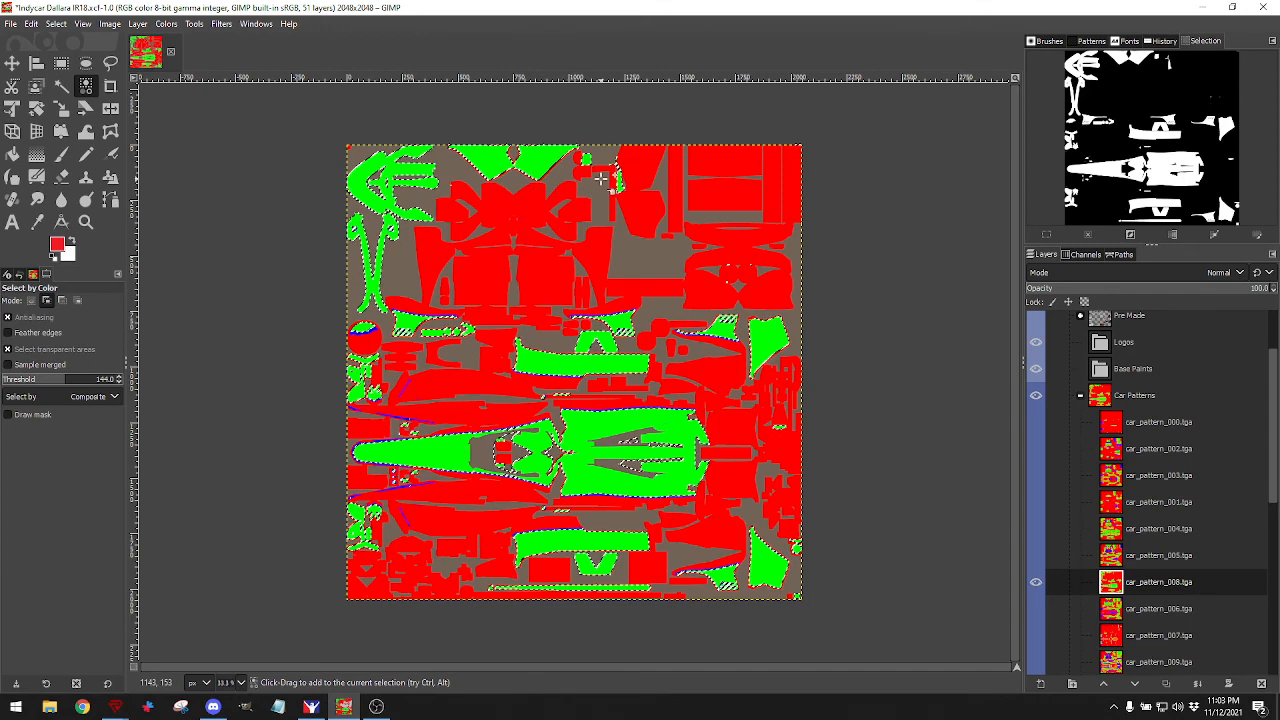
left_click(60, 64)
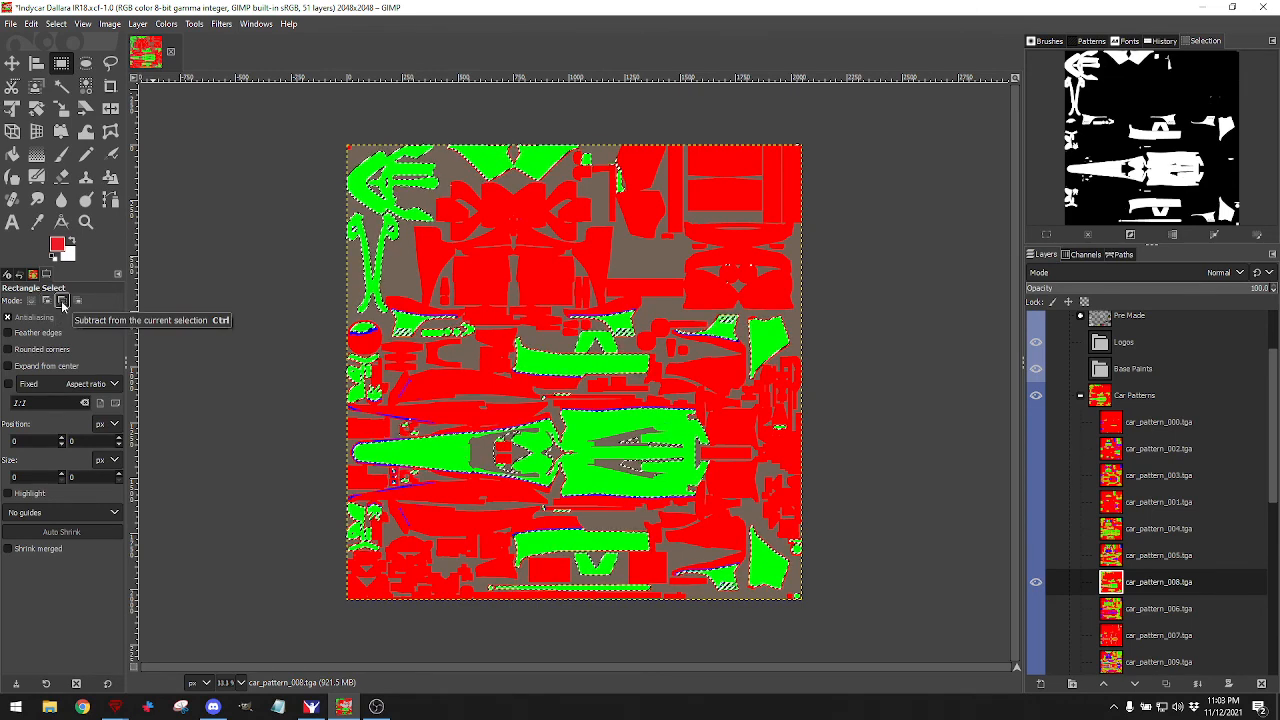
In subtract mode, remove the upper-right patch and Firestone/NTT logo area from the selection.
left_click(62, 301)
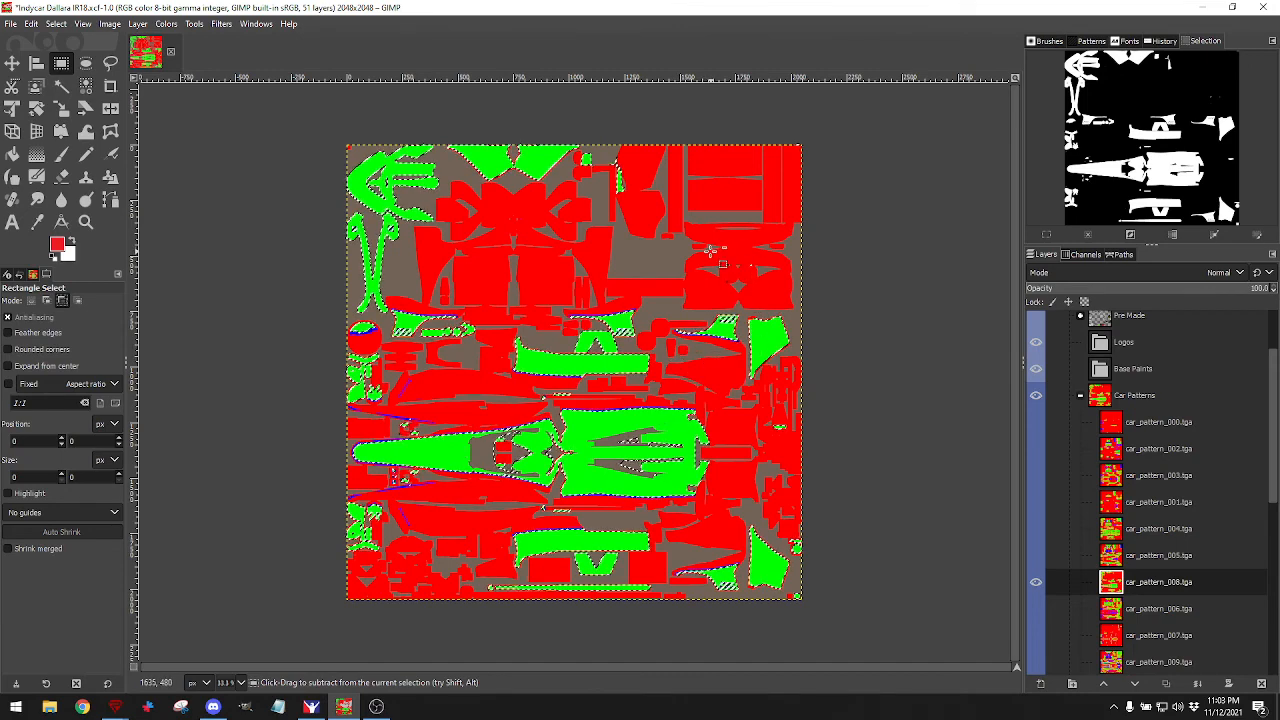
left_click_drag(707, 251, 777, 295)
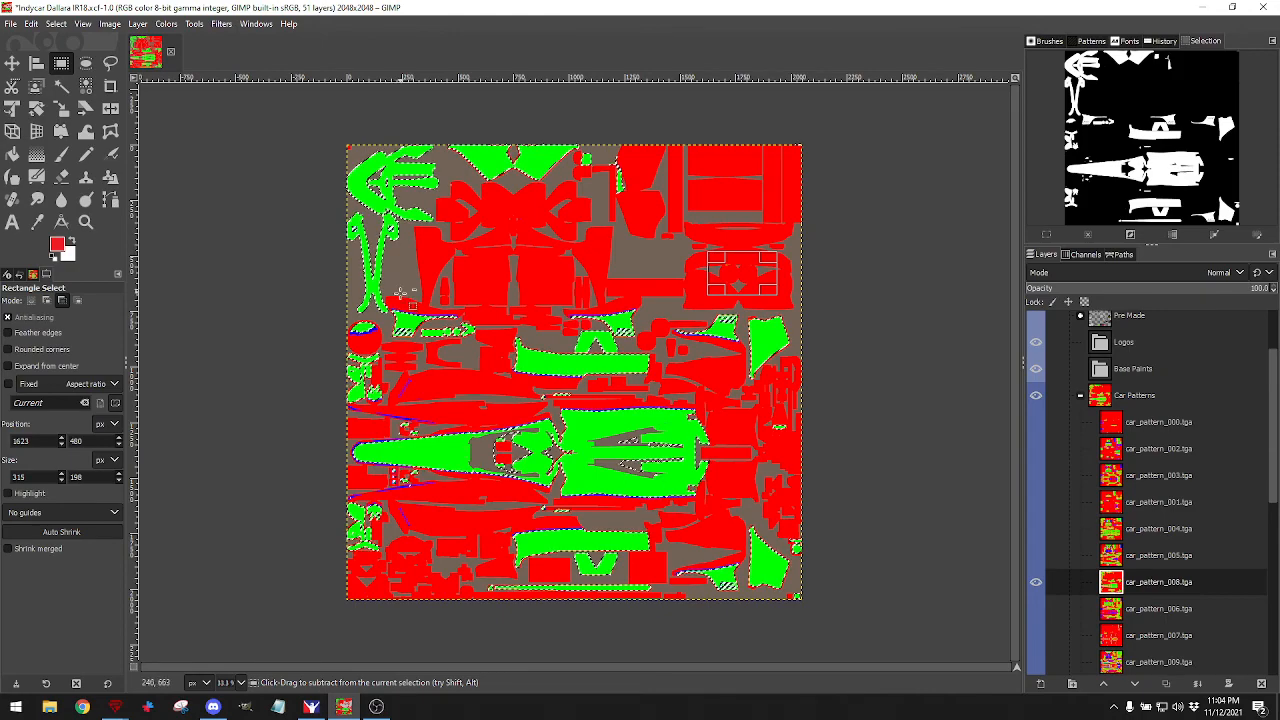
scroll(403, 328, "up", 7)
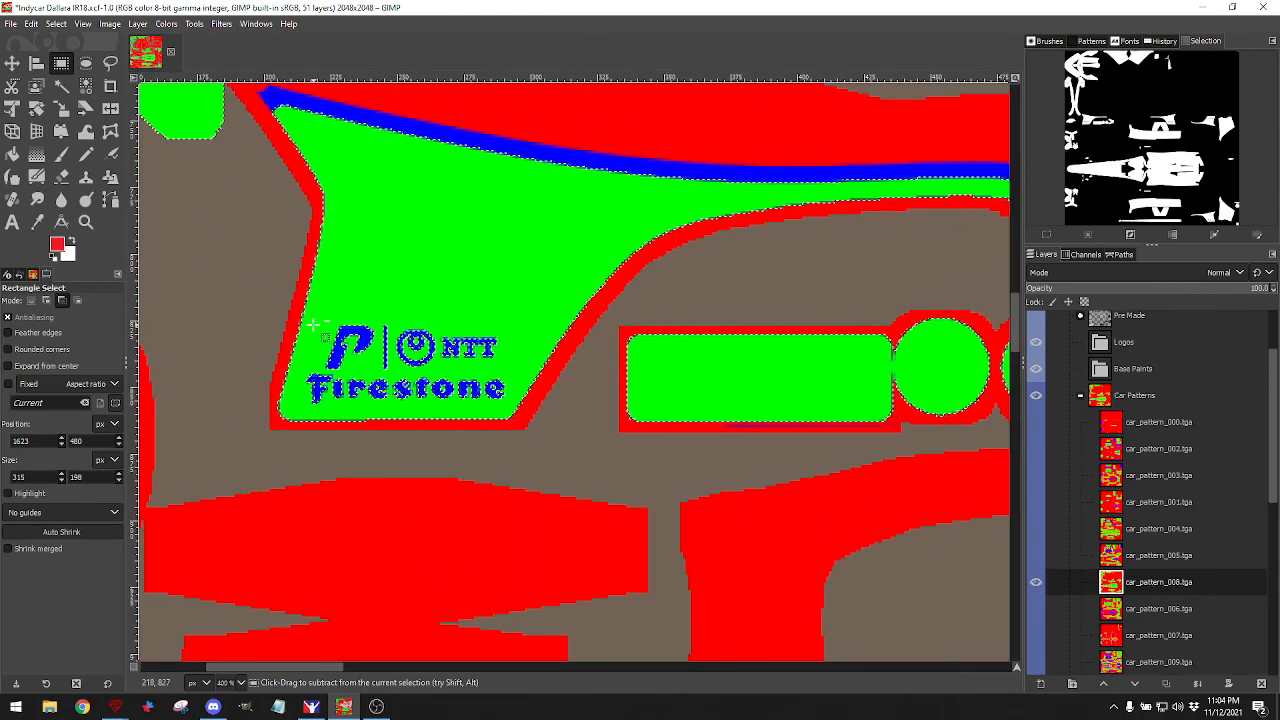
left_click_drag(310, 324, 509, 403)
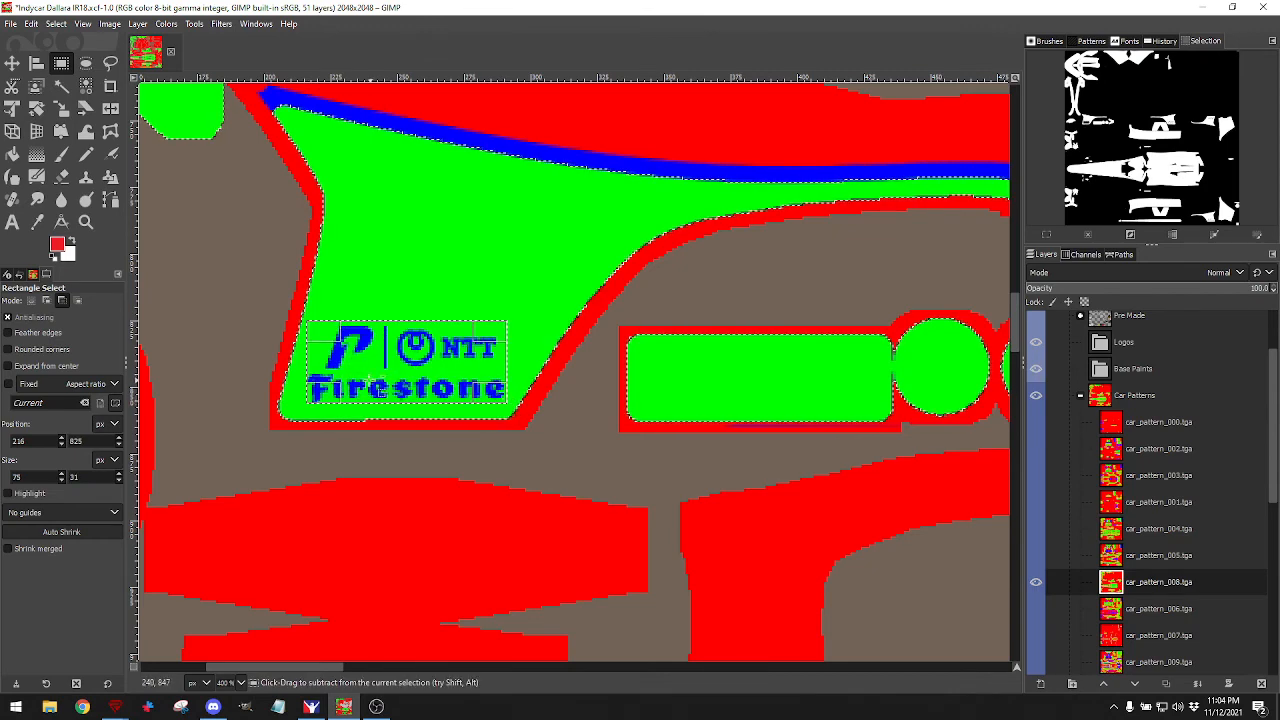
left_click_drag(418, 258, 476, 287)
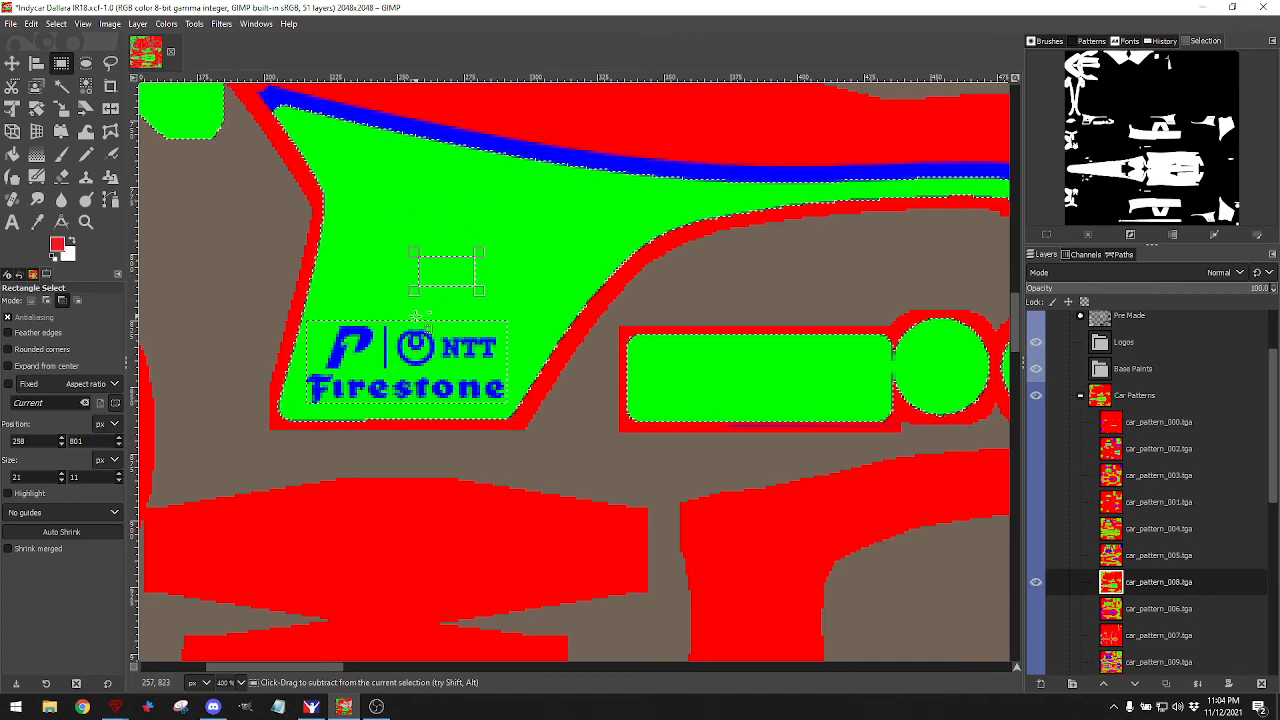
In Add mode, add rectangles around the Firestone/NTT logo and its left-edge strip.
left_click(46, 301)
left_click_drag(361, 214, 506, 295)
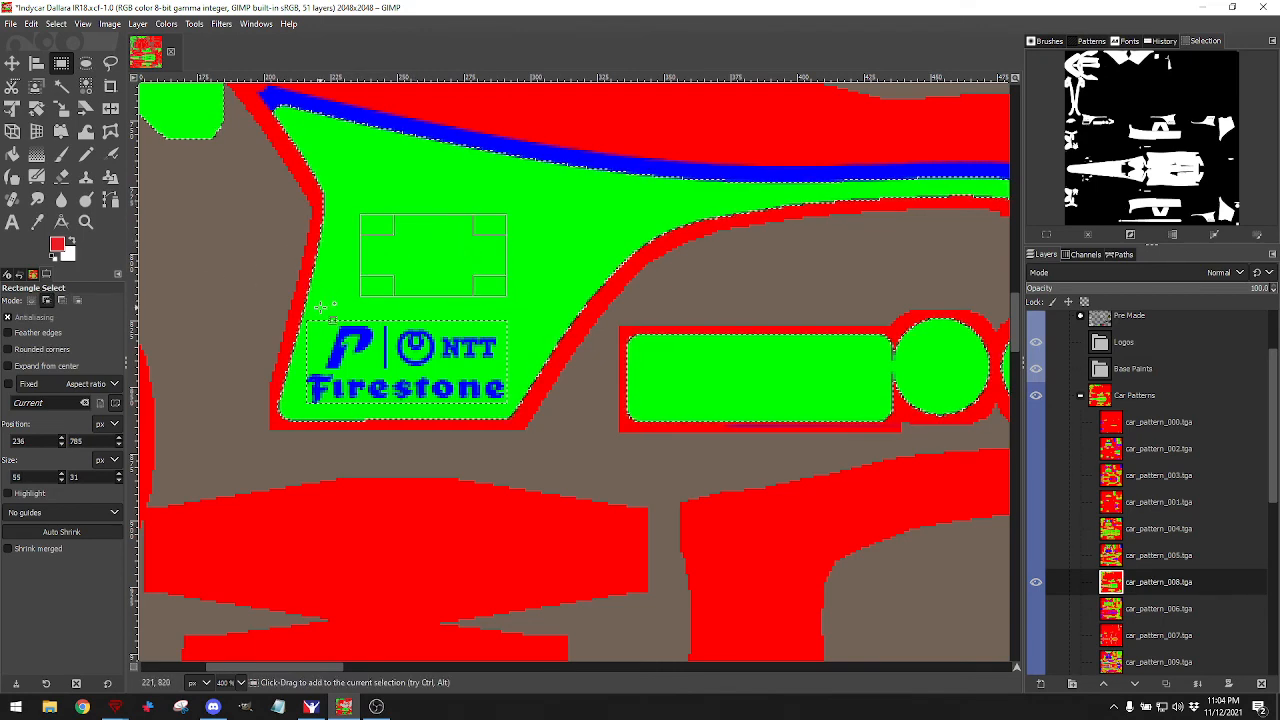
mouse_move(318, 307)
left_mouse_down()
mouse_move(518, 420)
mouse_move(510, 408)
left_mouse_up()
left_click_drag(470, 241, 493, 262)
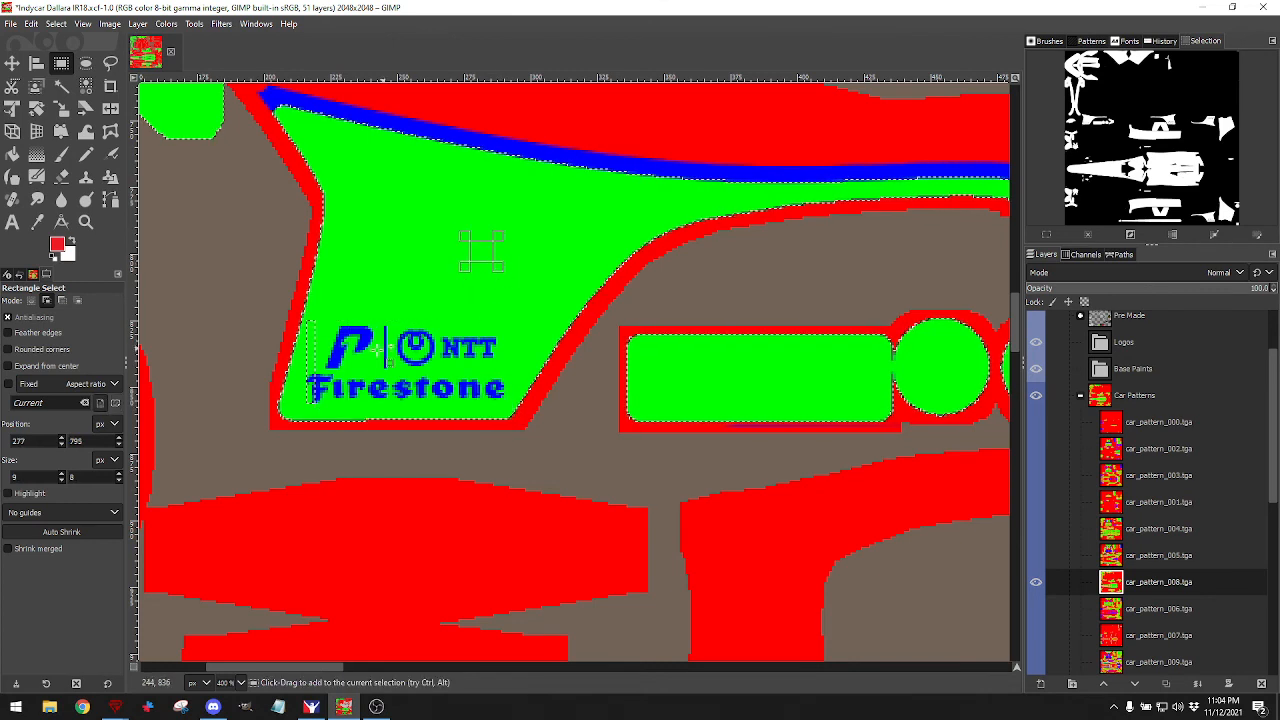
left_click_drag(318, 399, 302, 313)
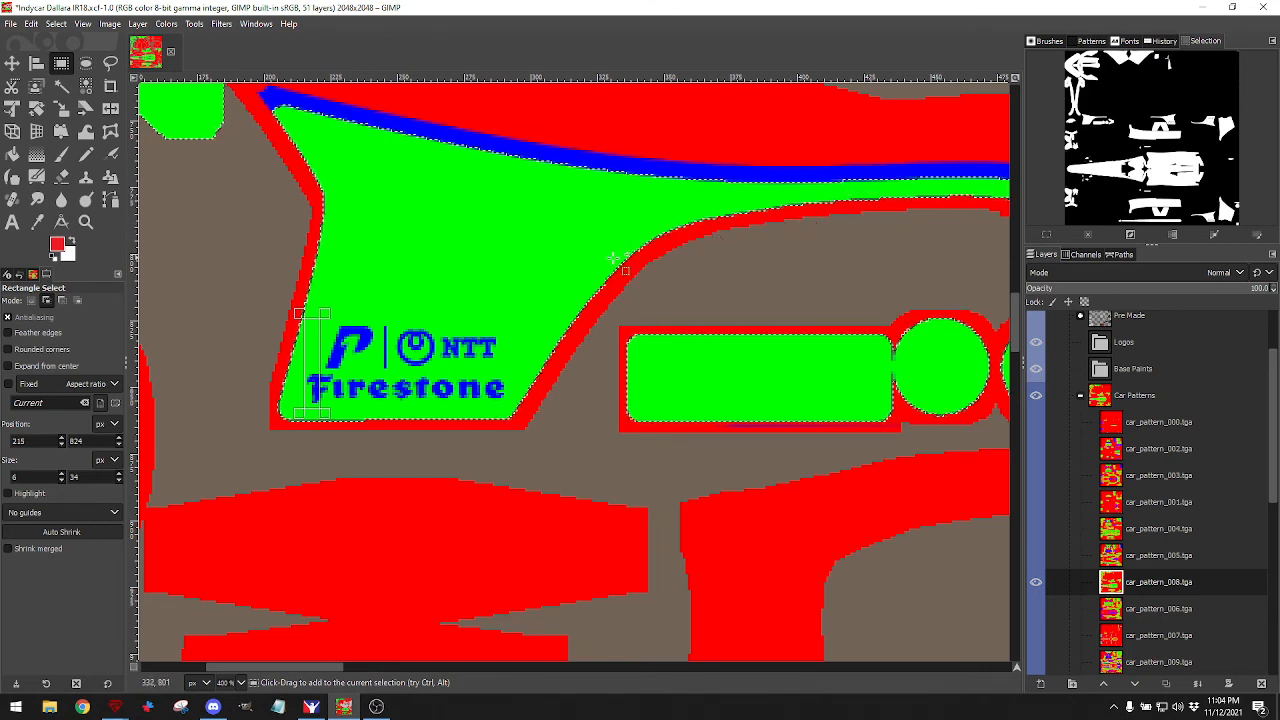
left_click(12, 62)
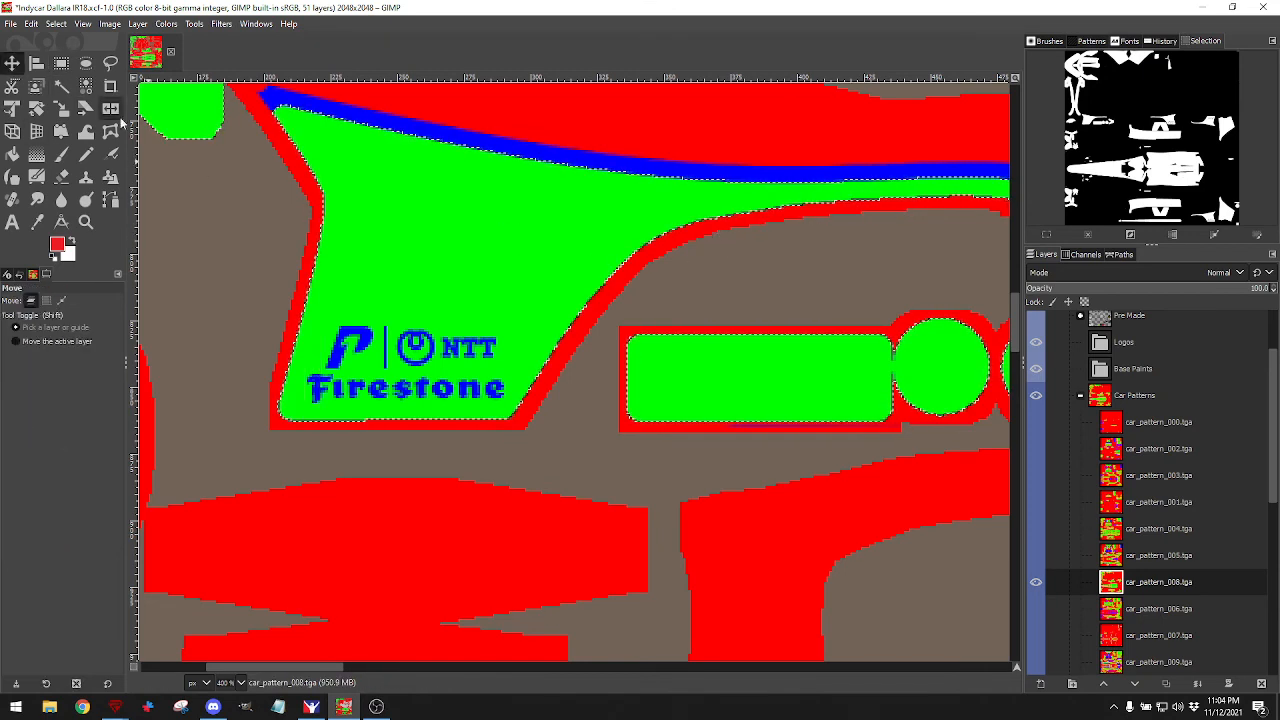
Add the next panel's logo and the gap over Firestone's 'e' to the selection.
scroll(709, 327, "left", 8)
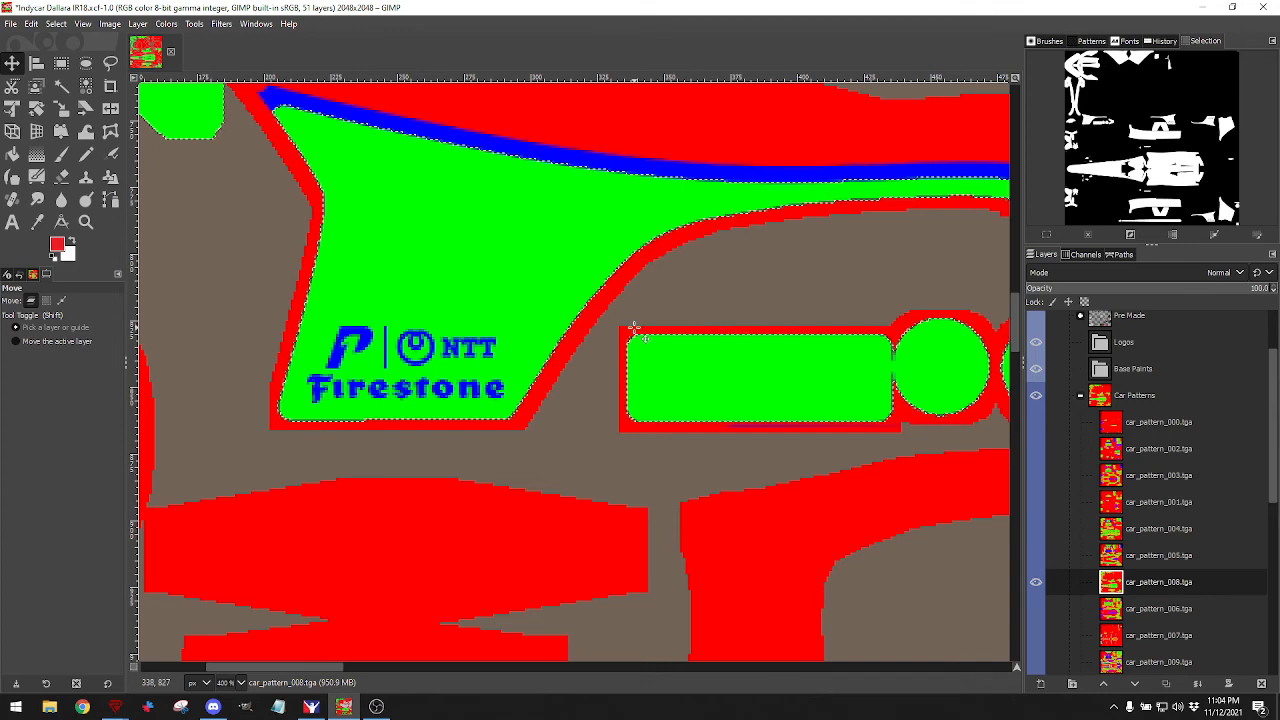
scroll(643, 325, "right", 20)
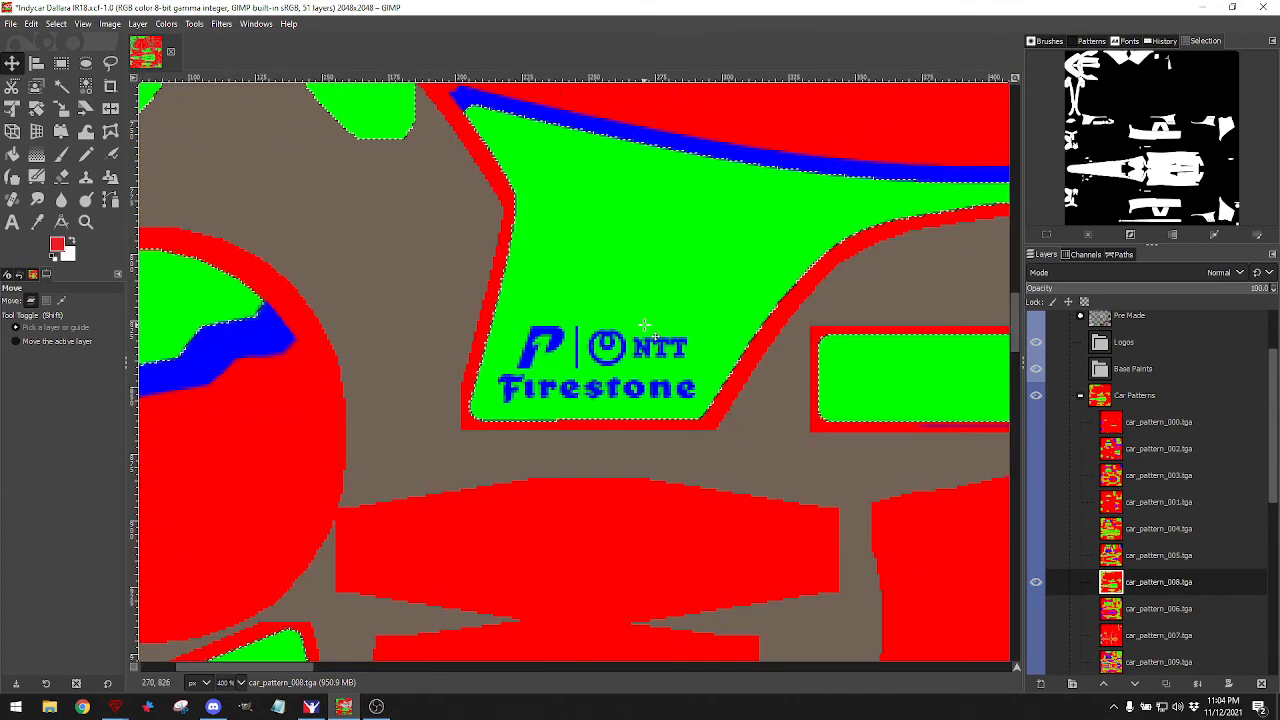
scroll(644, 325, "right", 8)
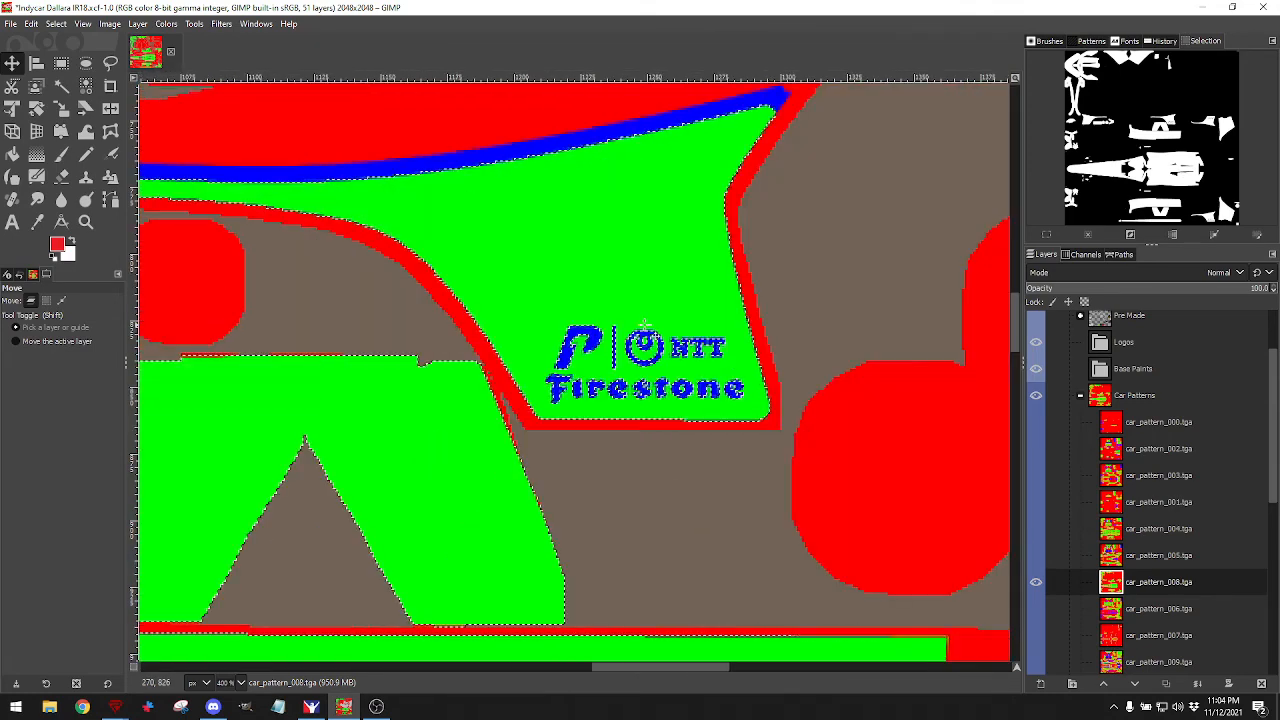
left_click(61, 62)
left_click_drag(539, 301, 744, 408)
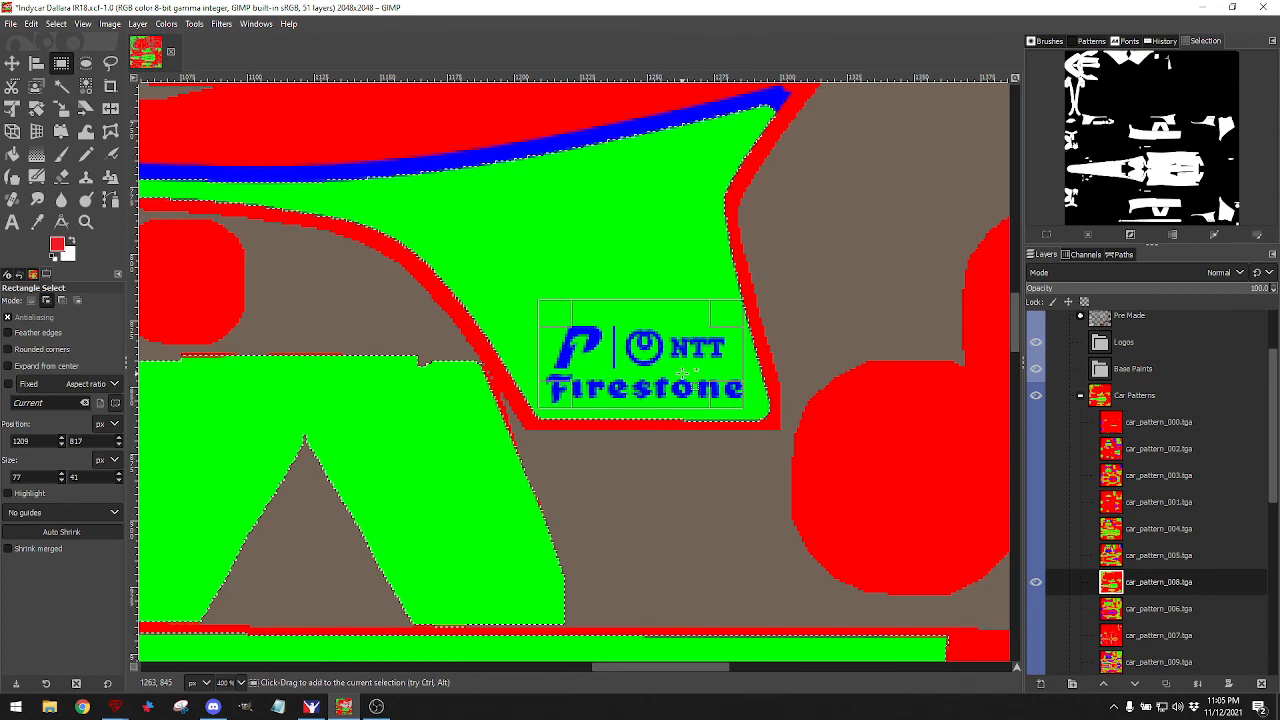
left_click_drag(566, 229, 614, 267)
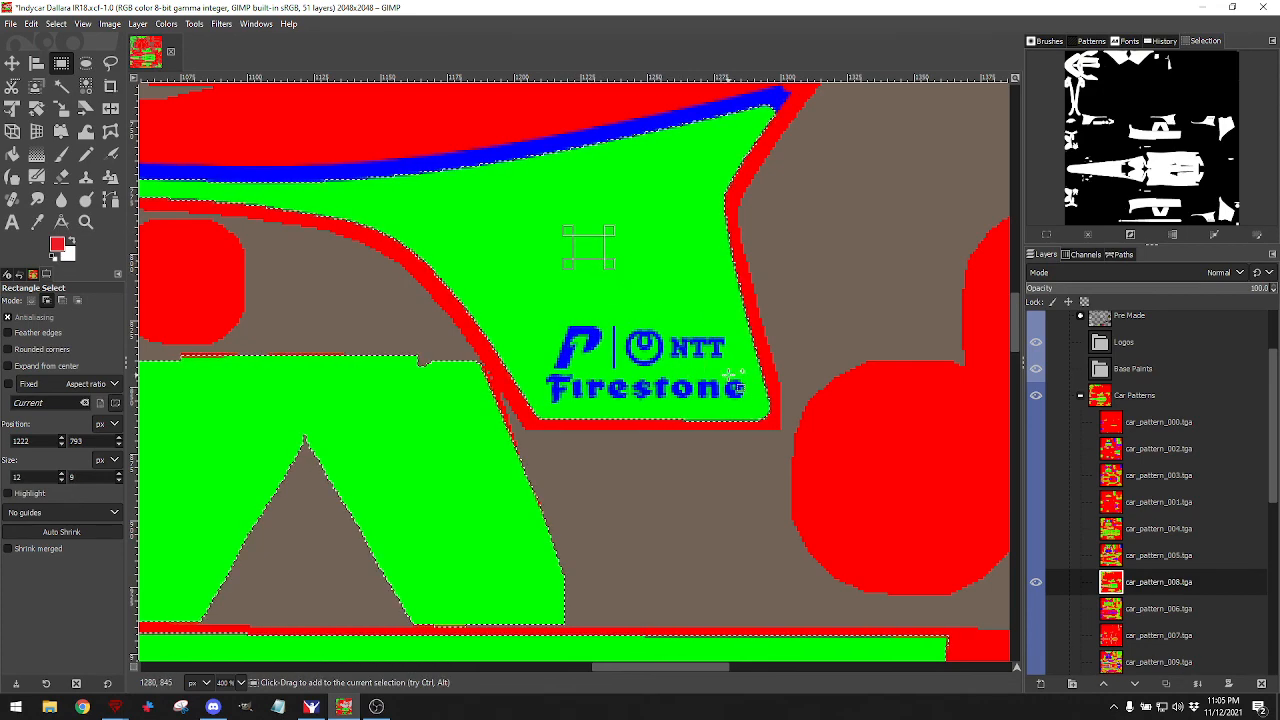
left_click_drag(721, 368, 740, 395)
Add the mirrored Firestone/NTT logo and the lower panel's Firestone word to the selection.
scroll(765, 312, "right", 15)
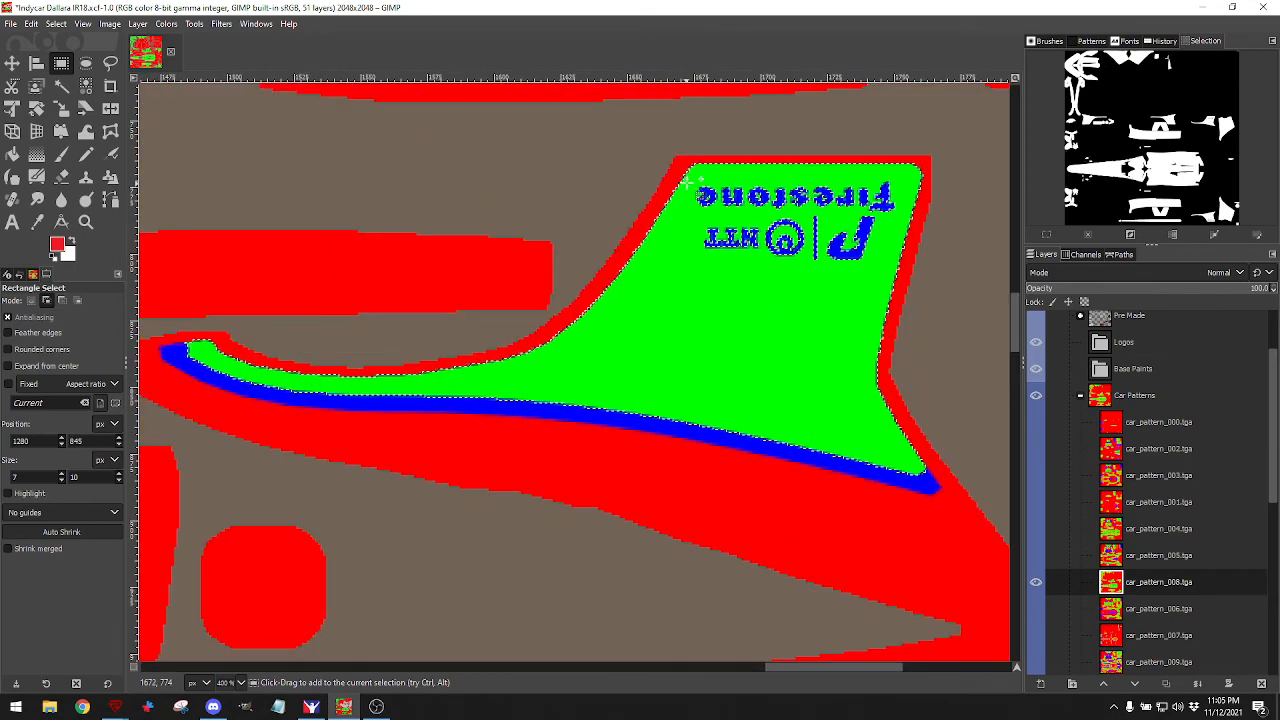
left_click_drag(691, 182, 878, 265)
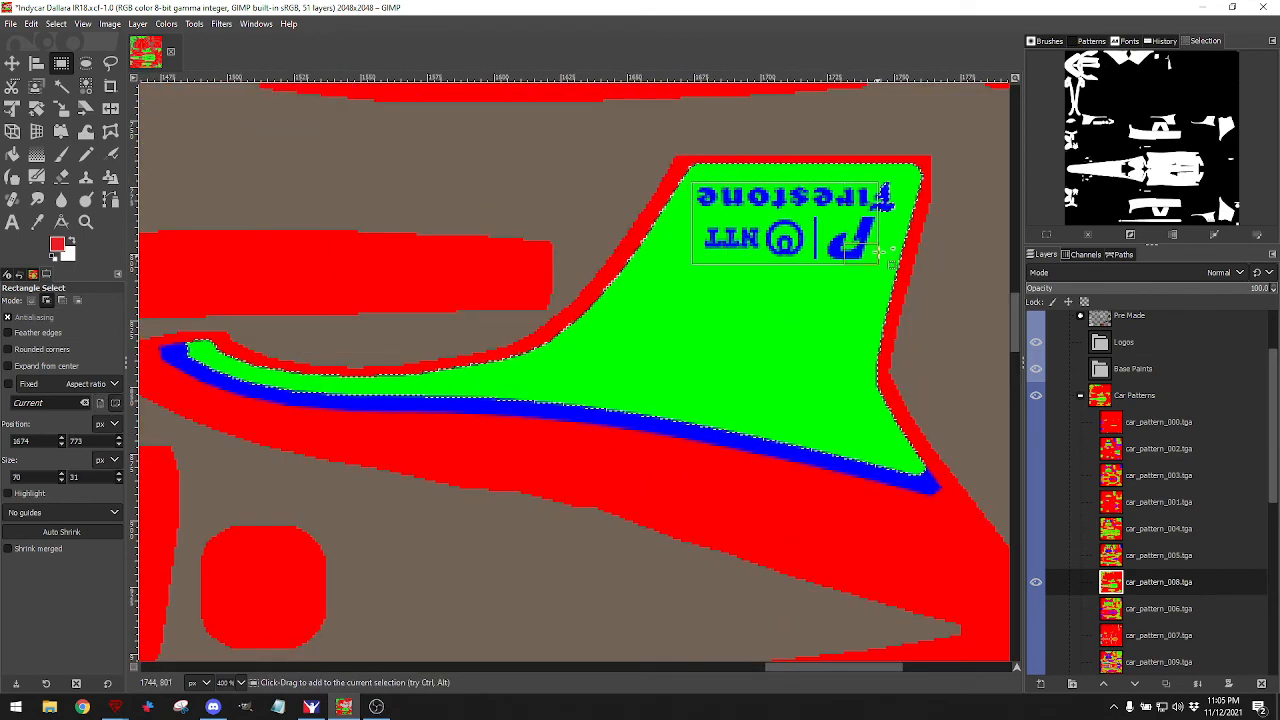
left_click_drag(867, 171, 899, 222)
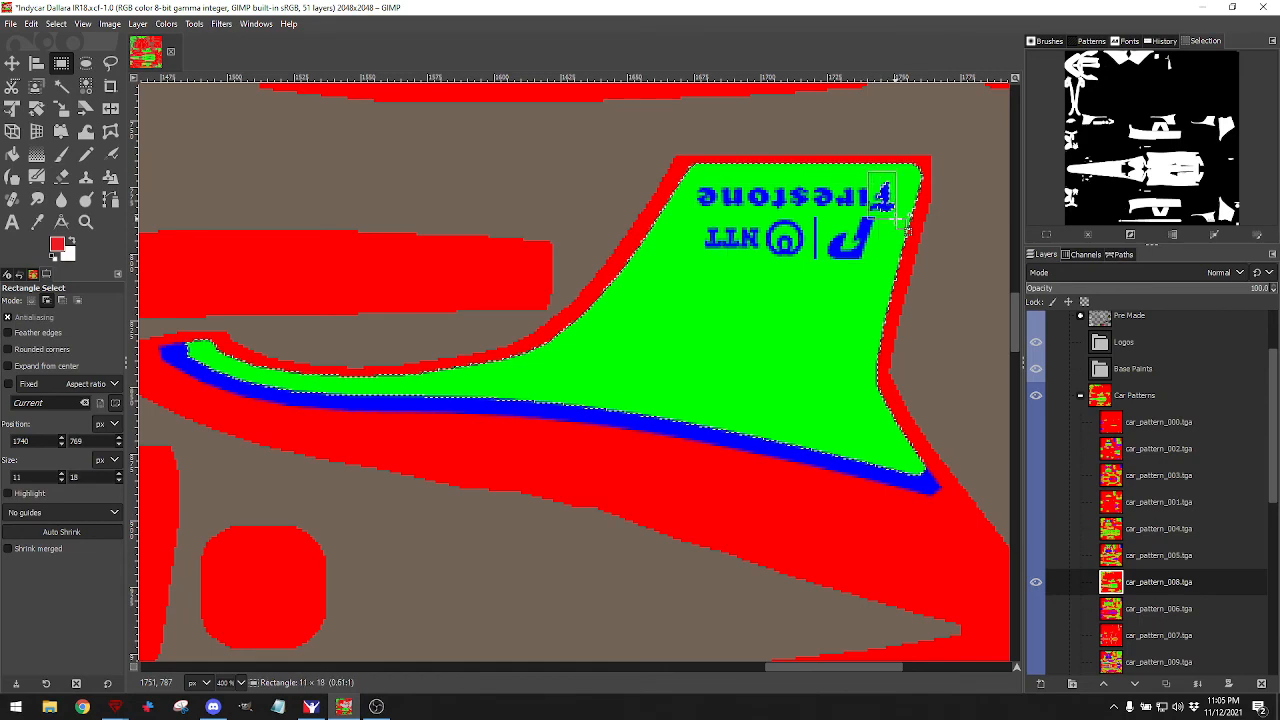
scroll(857, 277, "down", 15)
scroll(844, 274, "down", 18)
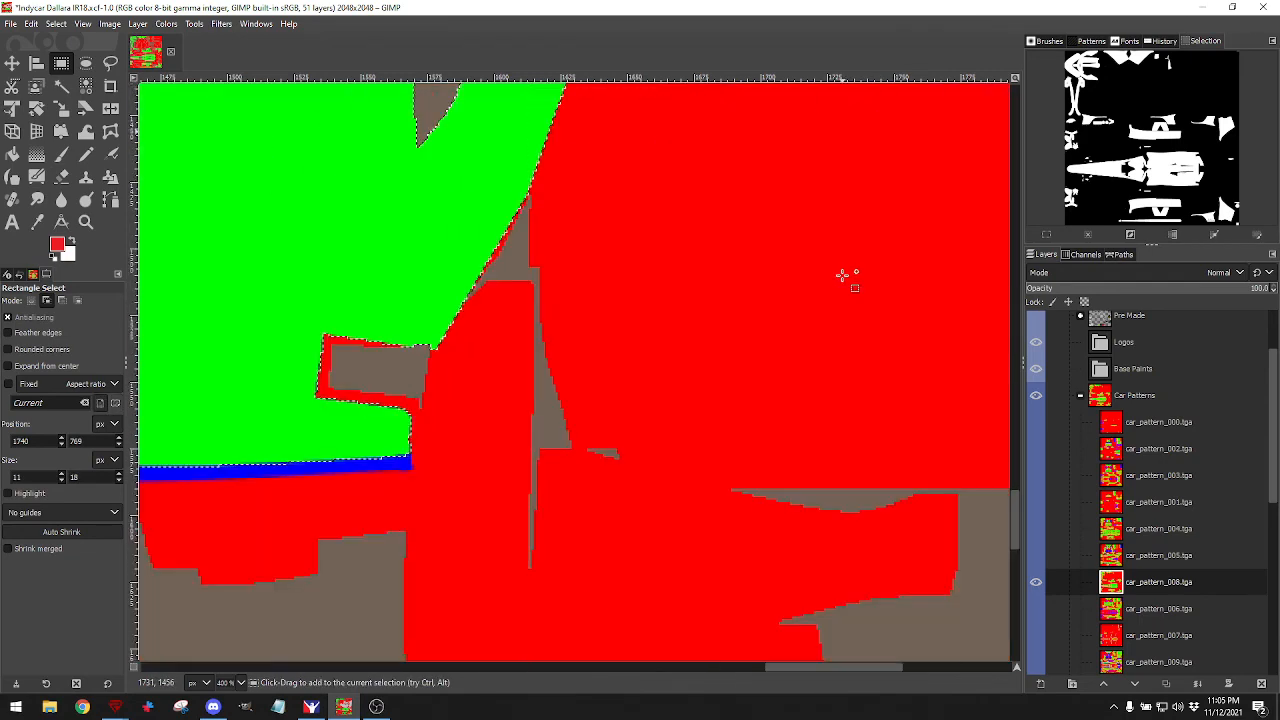
scroll(760, 390, "down", 1)
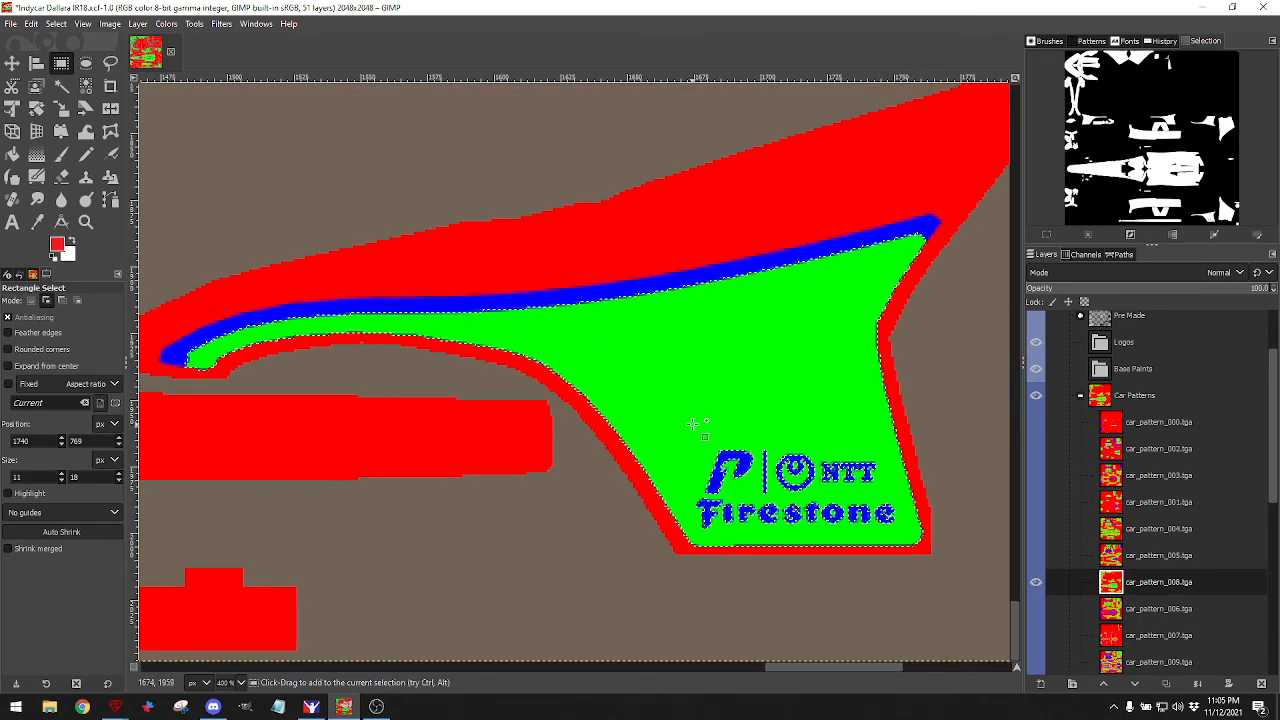
left_click_drag(666, 422, 710, 487)
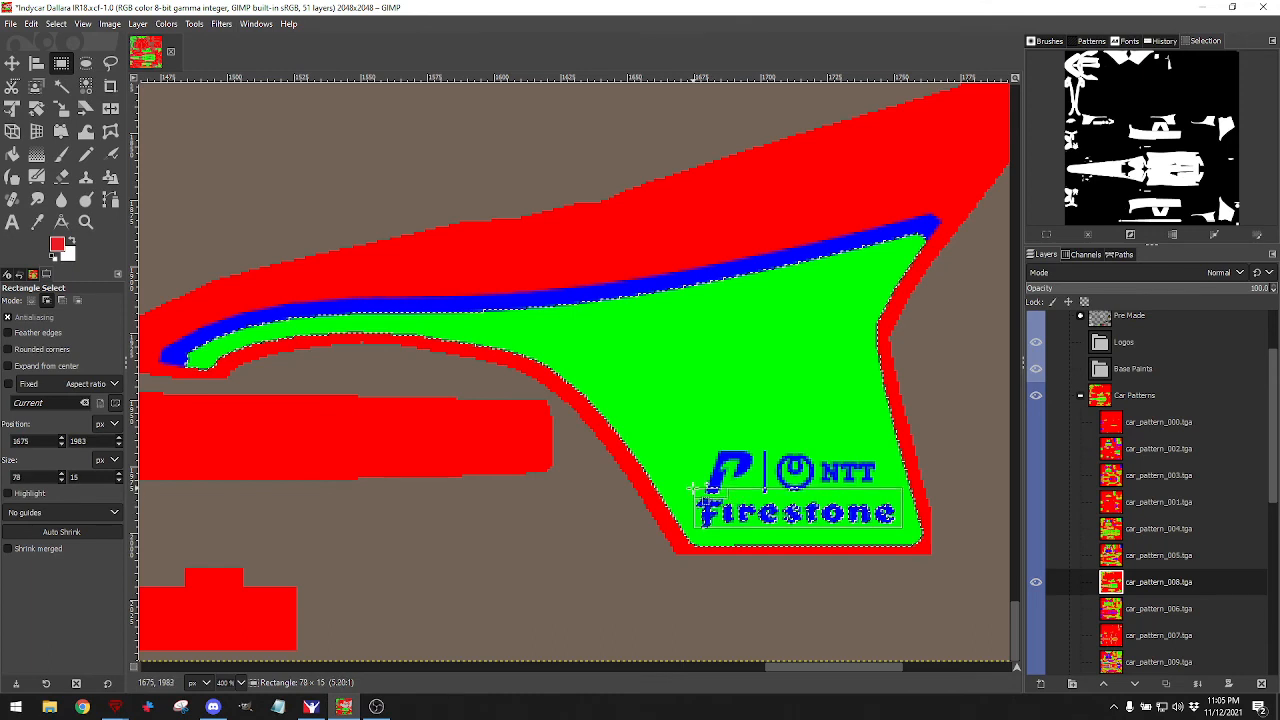
left_click_drag(690, 372, 737, 399)
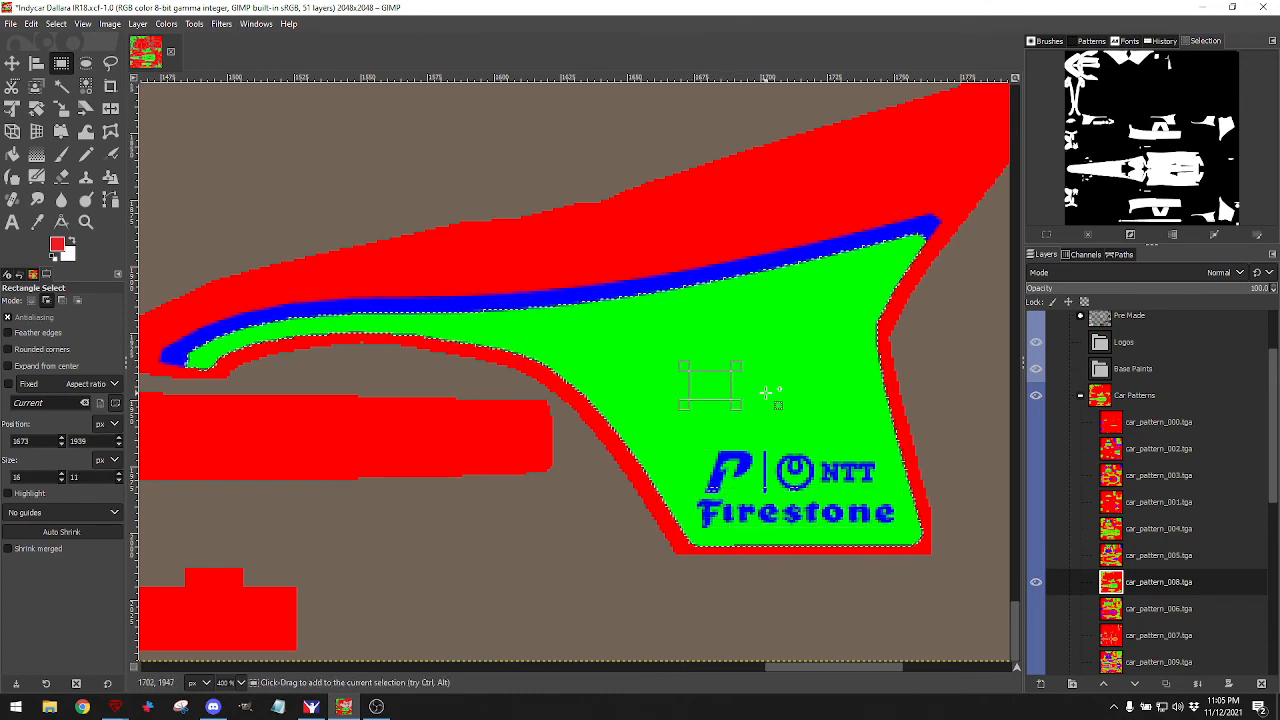
Undo the accidental Select All and add the P | NTT logo area to the selection.
key("ctrl+a")
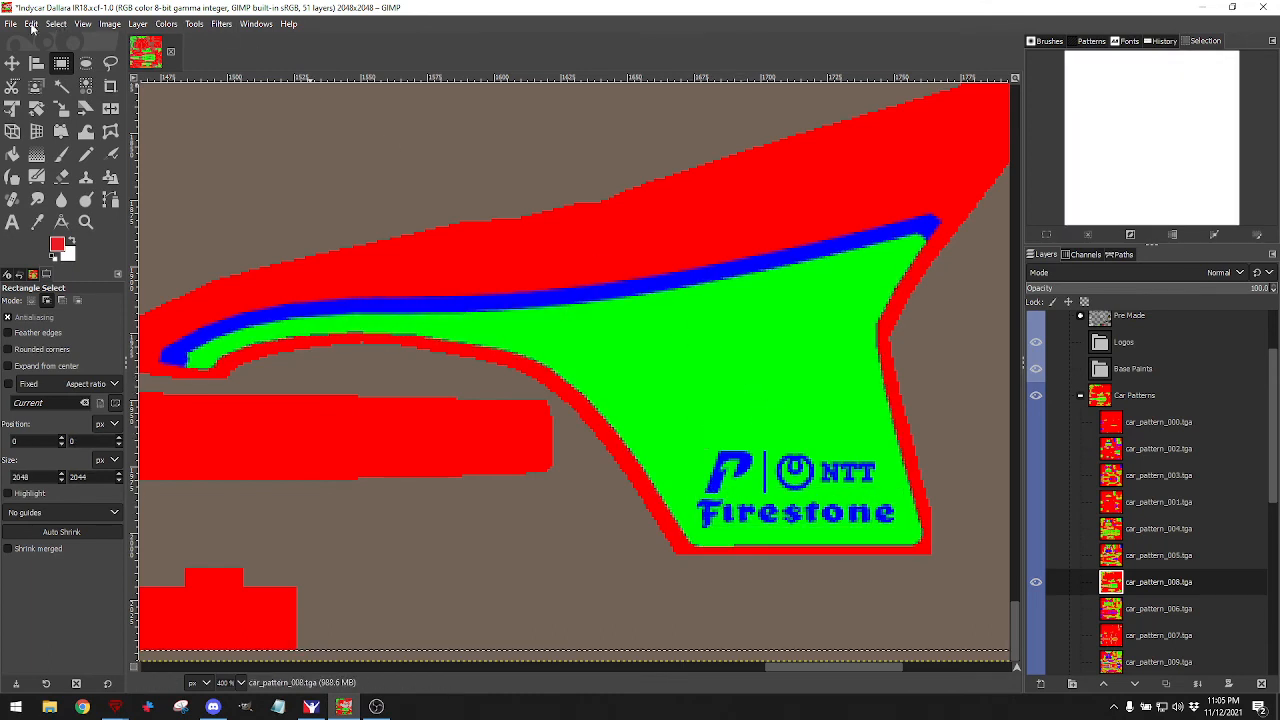
left_click(32, 24)
left_click(42, 43)
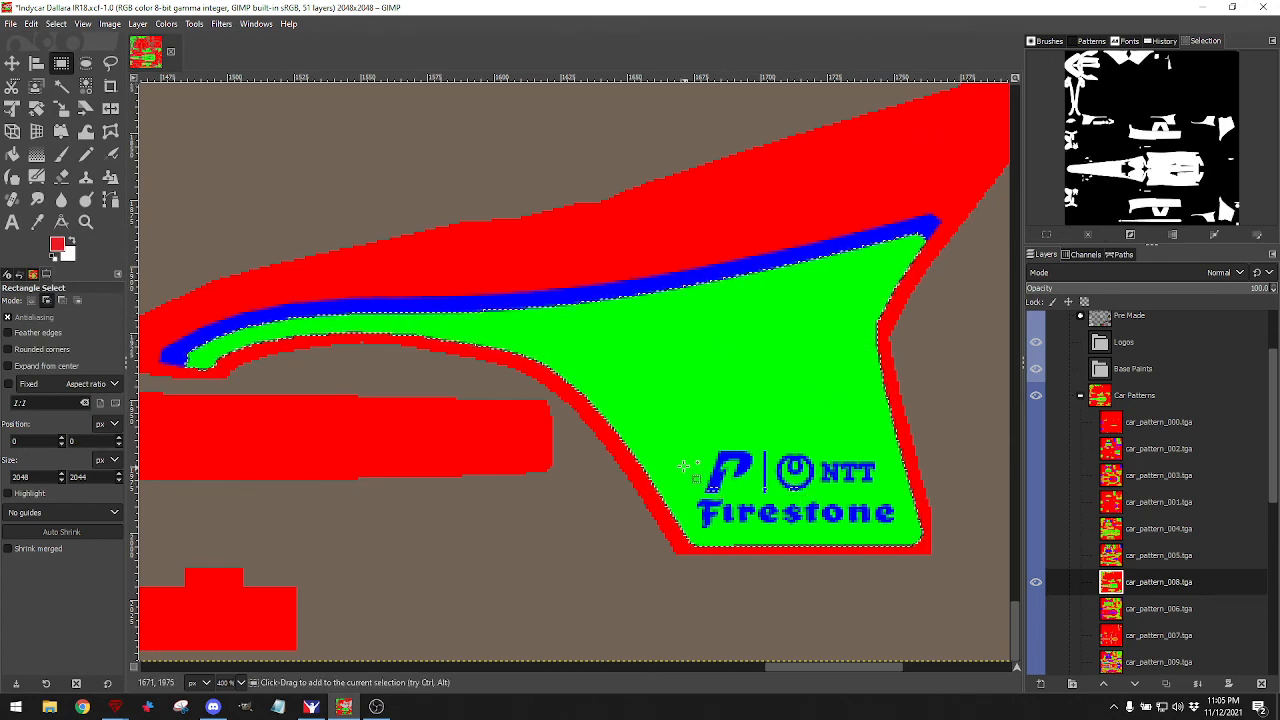
left_click_drag(682, 455, 836, 506)
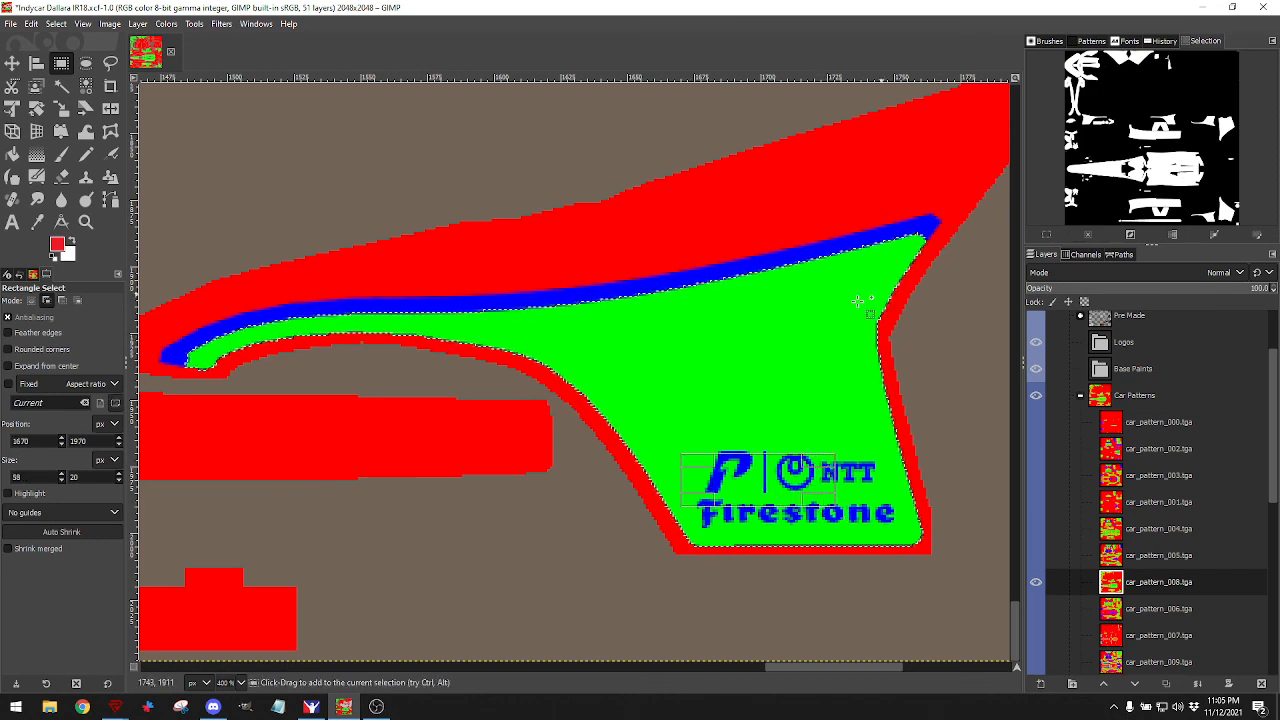
scroll(641, 352, "down", 6)
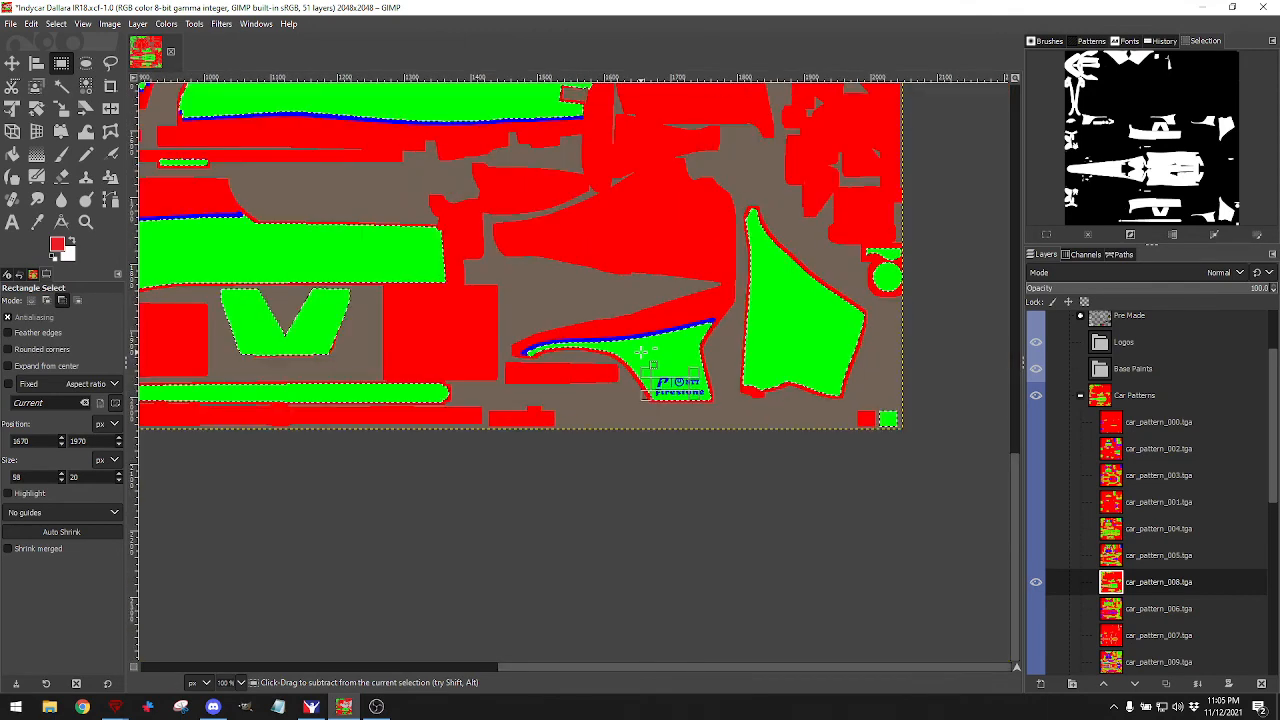
Add the centre of the main green body panel, with its grey cockpit shapes, to the selection.
scroll(641, 352, "up", 3)
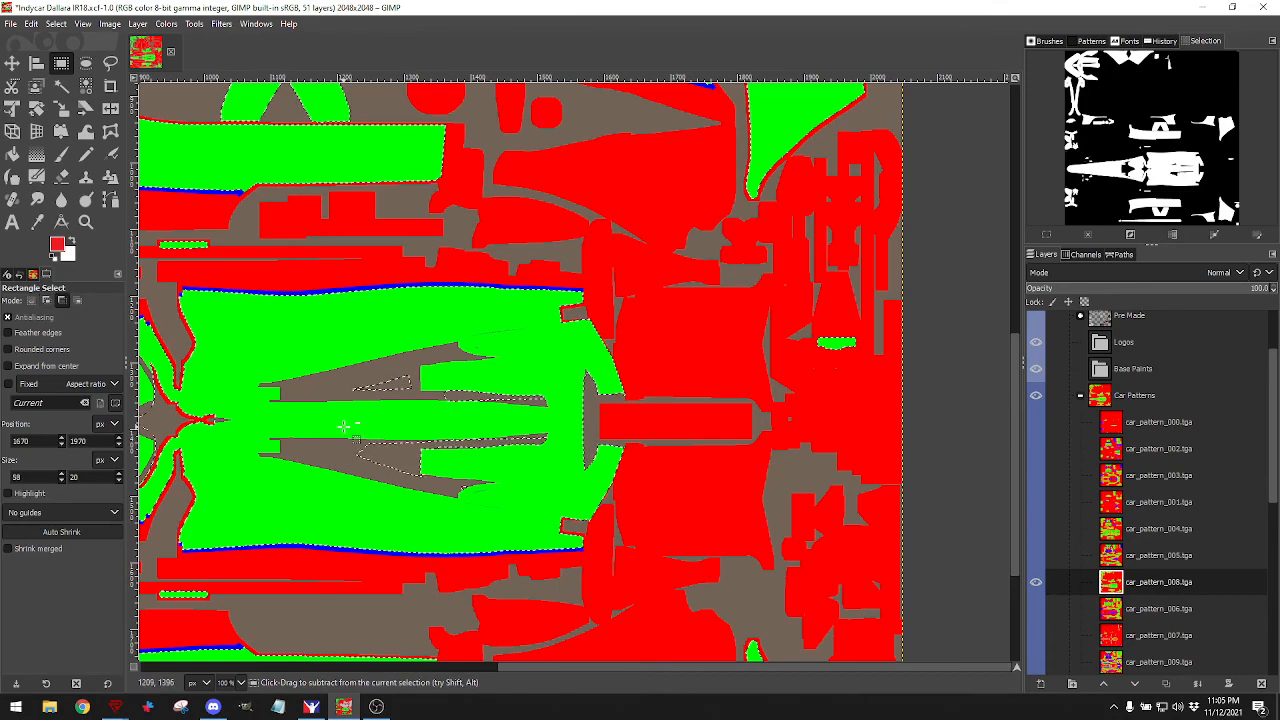
scroll(341, 432, "down", 2)
scroll(418, 406, "up", 1)
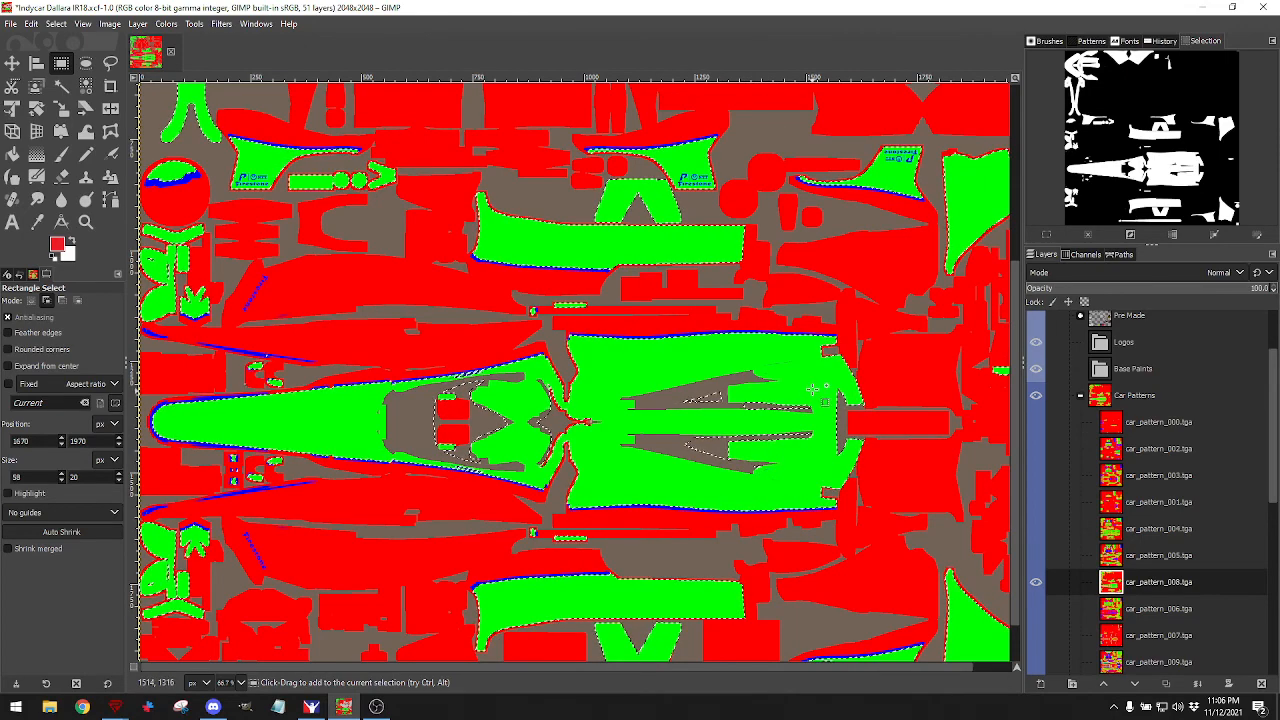
left_click_drag(643, 358, 818, 481)
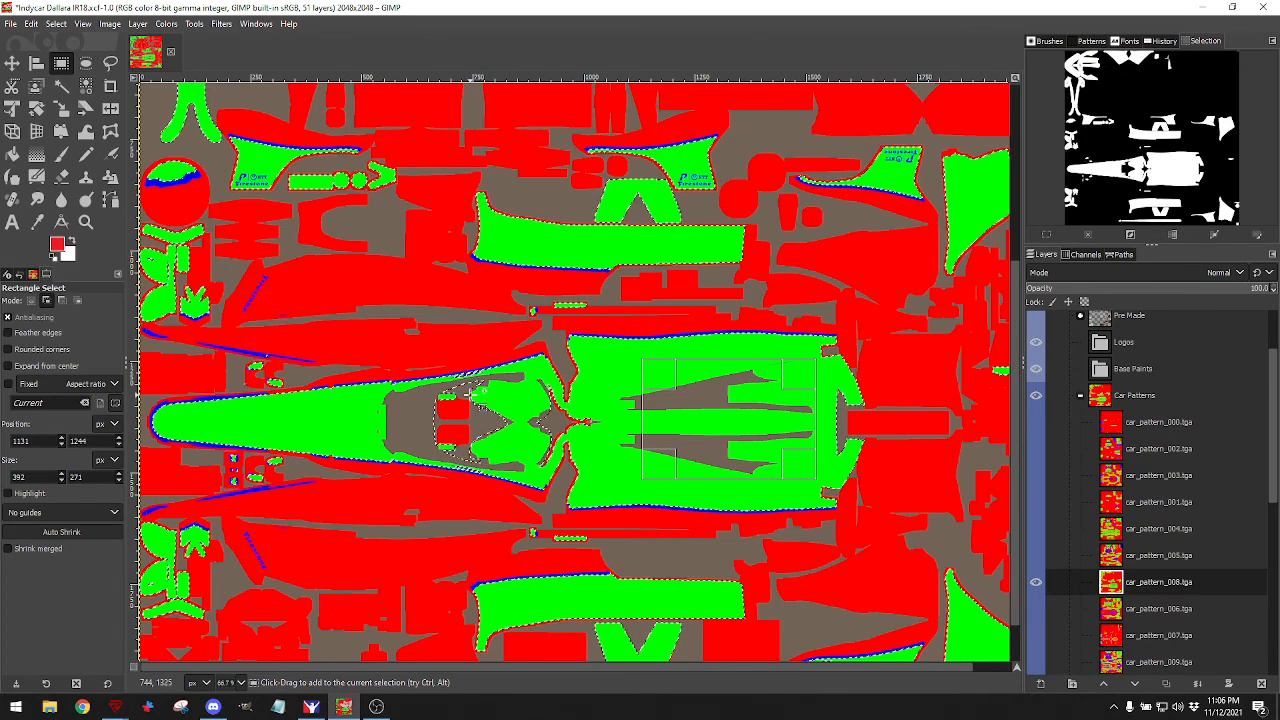
scroll(468, 395, "up", 4)
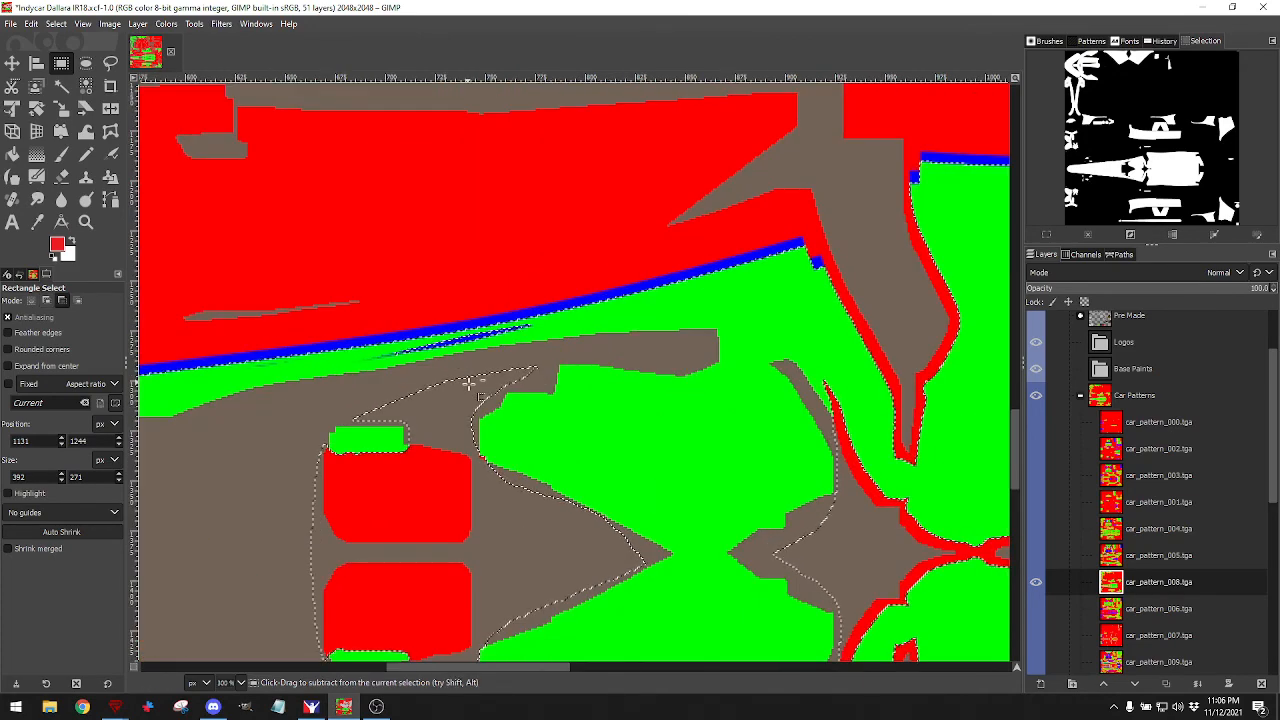
scroll(468, 383, "down", 4)
scroll(465, 445, "up", 4)
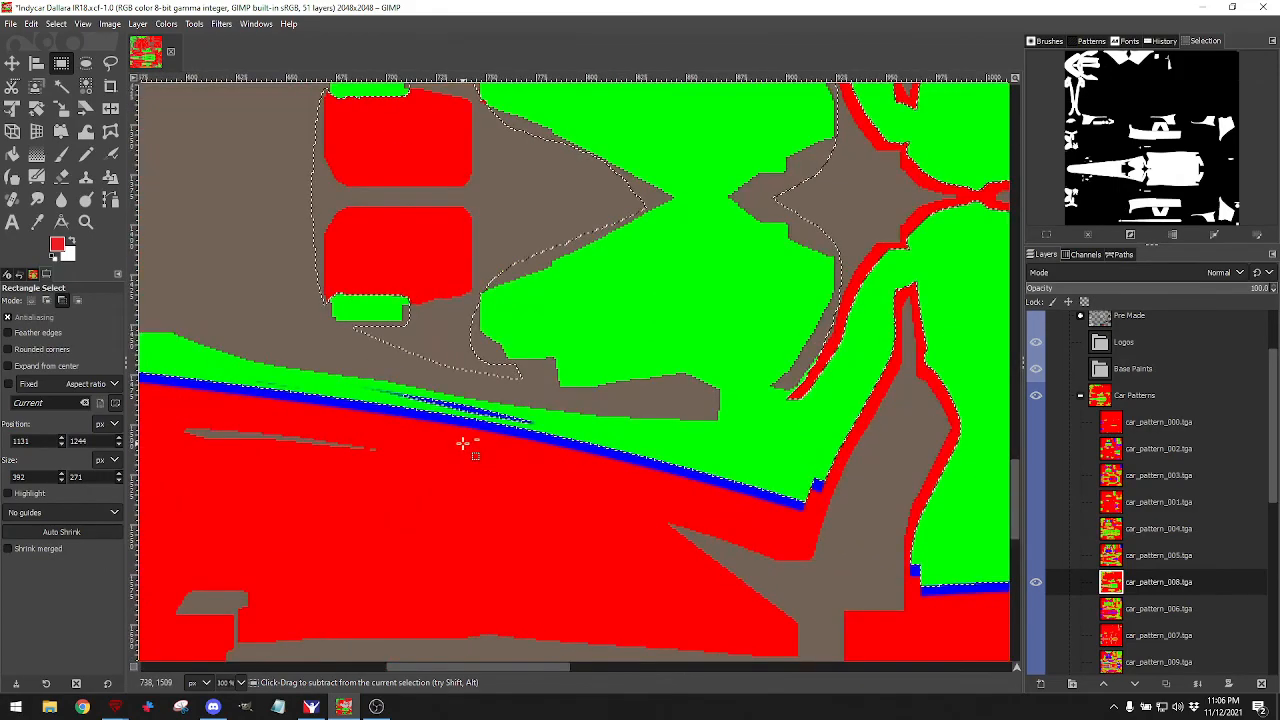
scroll(463, 443, "down", 3)
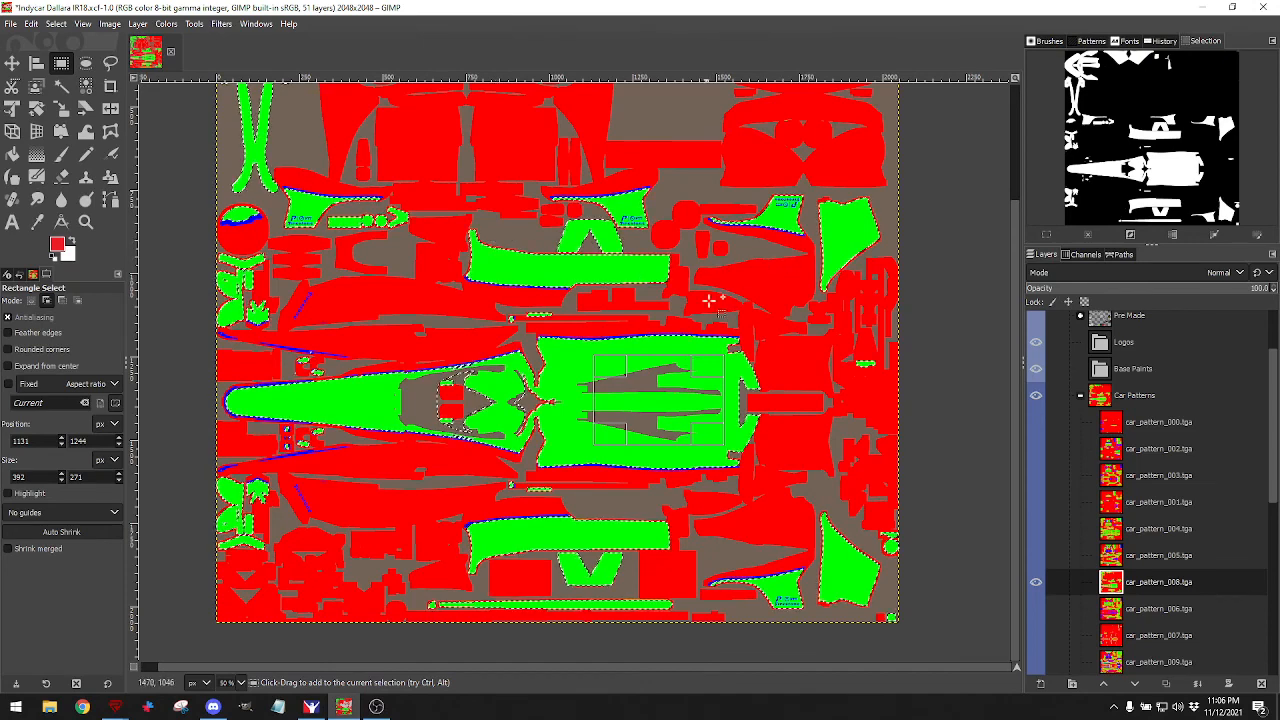
scroll(1070, 490, "up", 3)
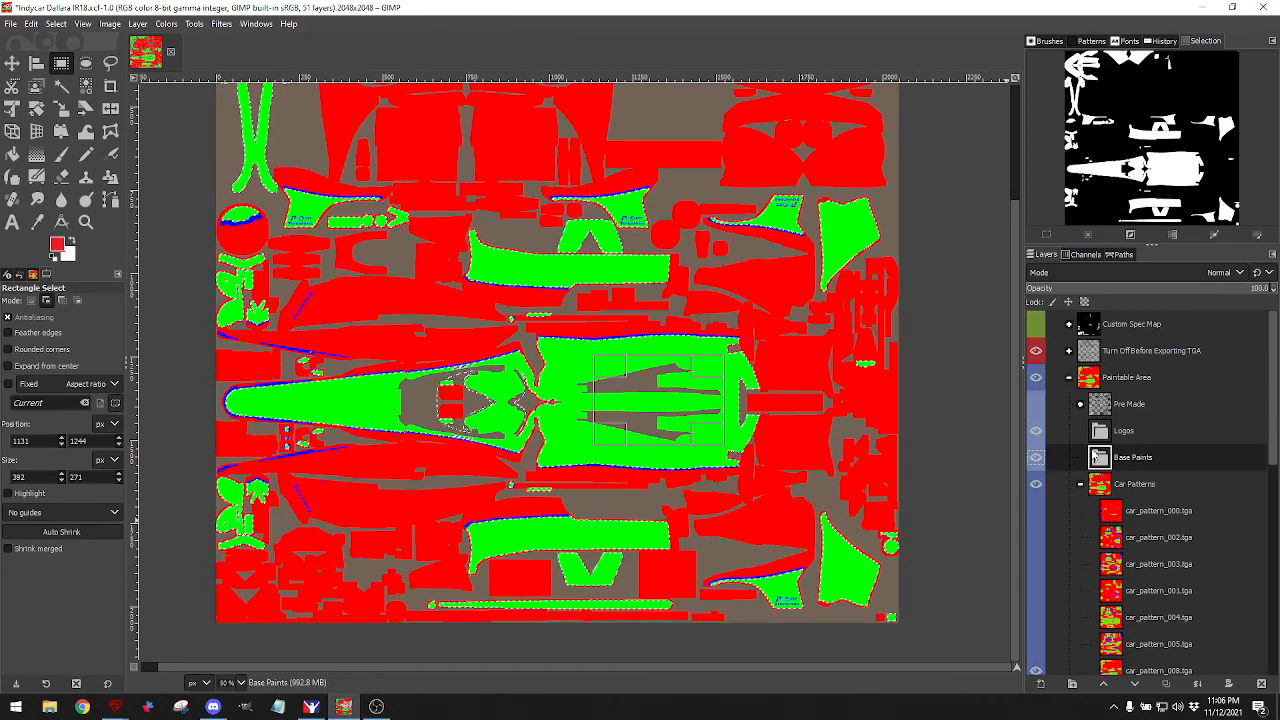
Create a new transparent layer named 'Top Layer' in the Base Paints group.
left_click(1040, 683)
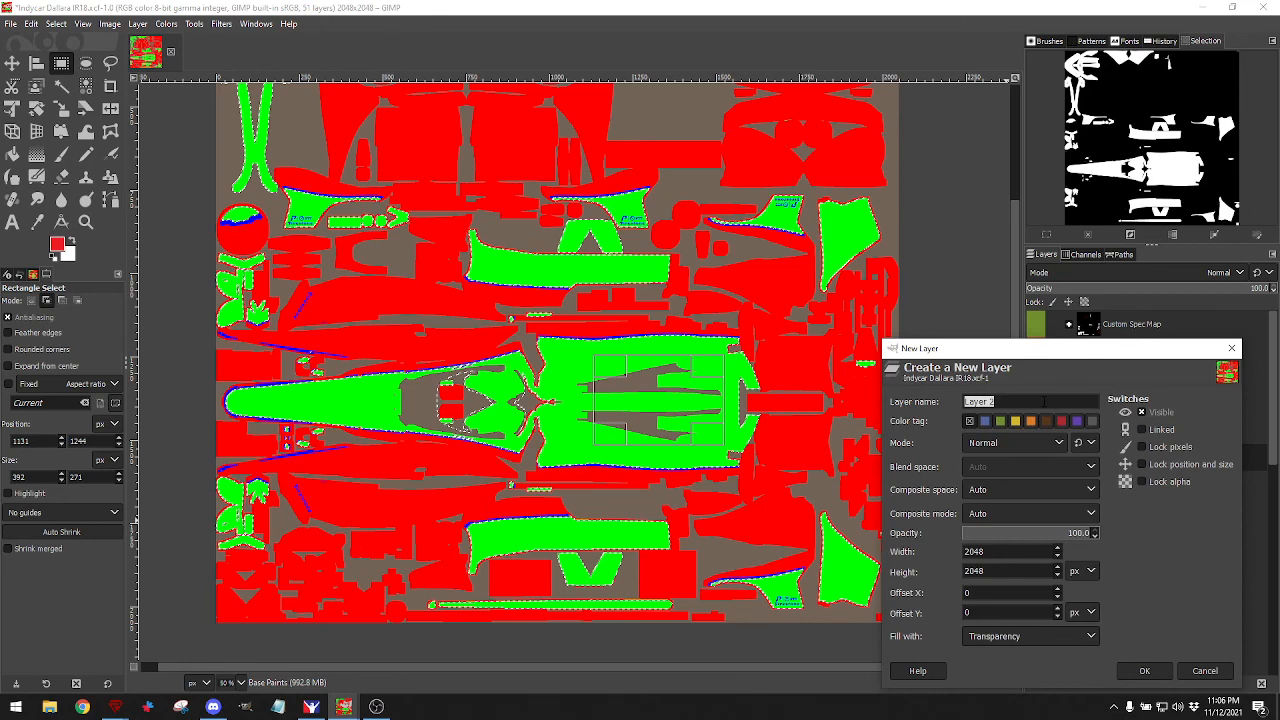
type("Top Layer")
key("Return")
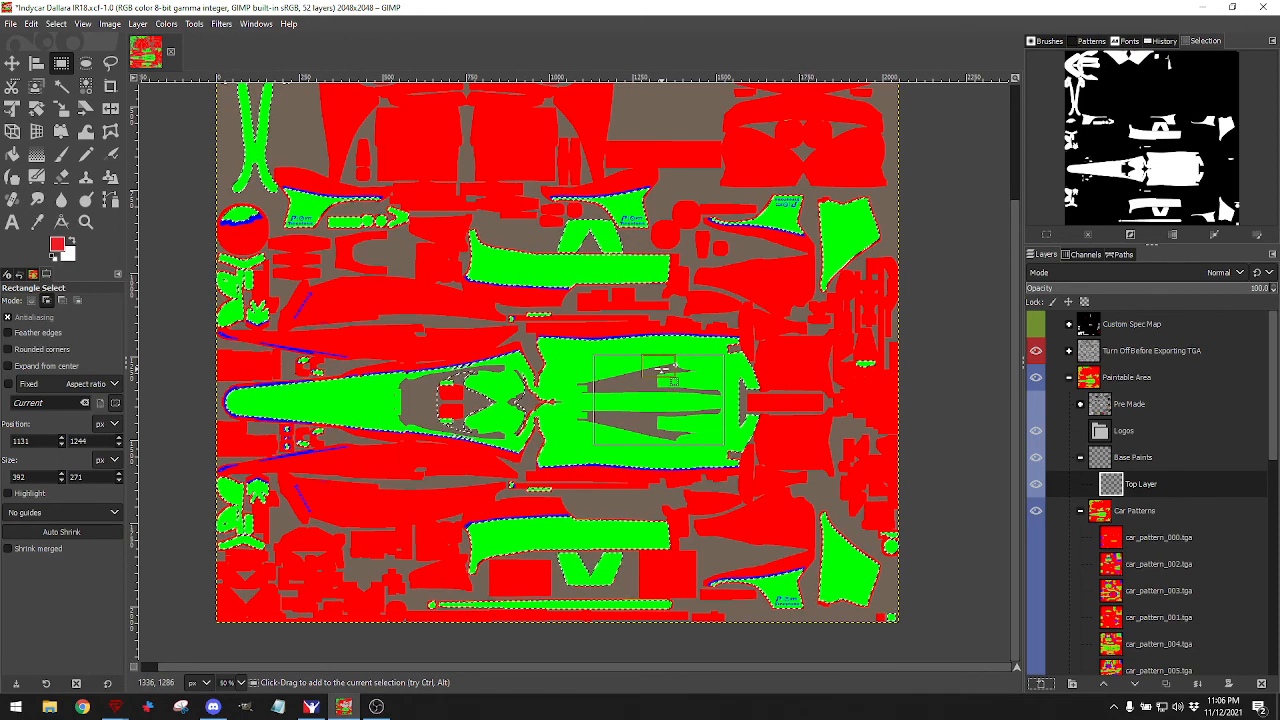
scroll(1146, 523, "down", 2)
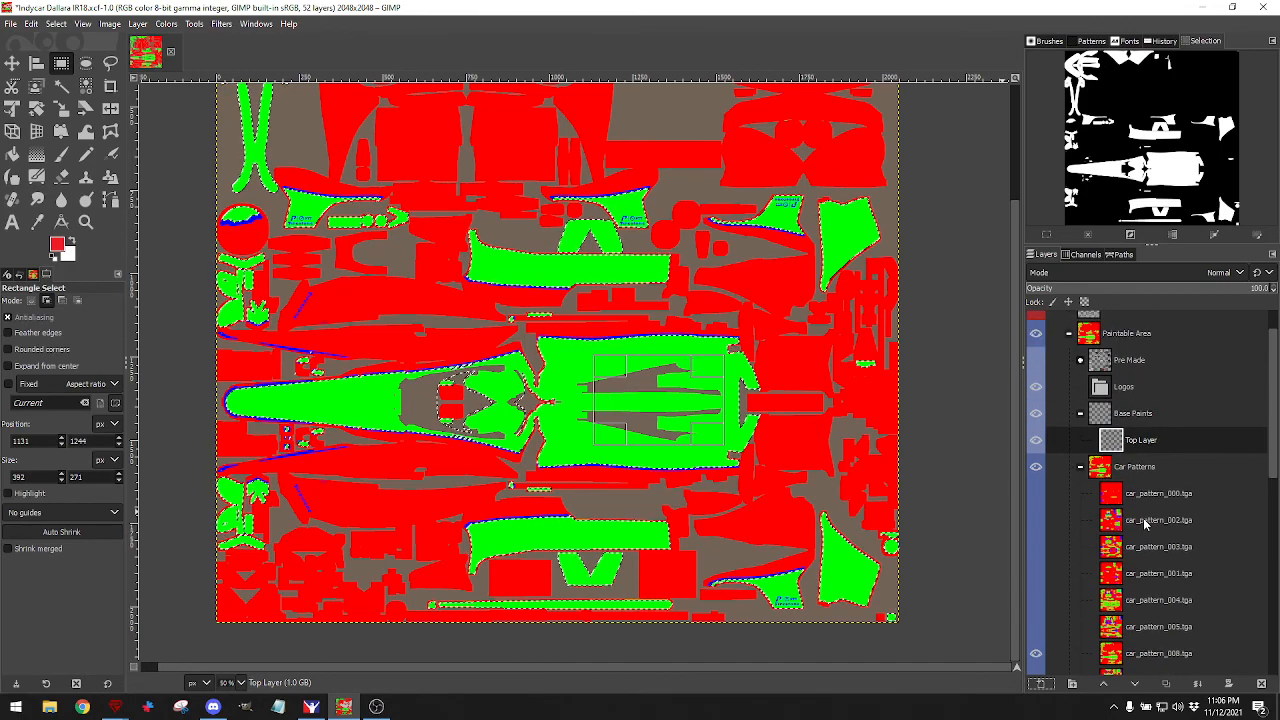
Briefly toggle the Pre Made artwork on and off to check the template.
left_click(1036, 361)
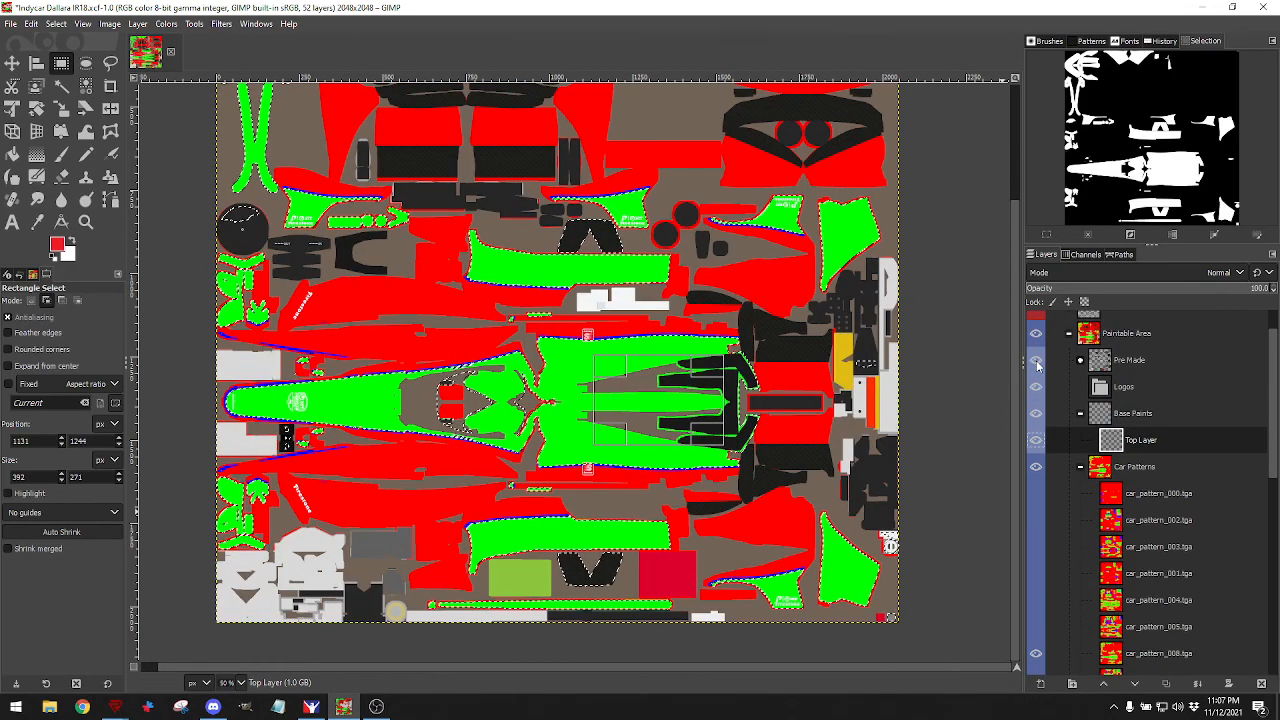
left_click(1036, 361)
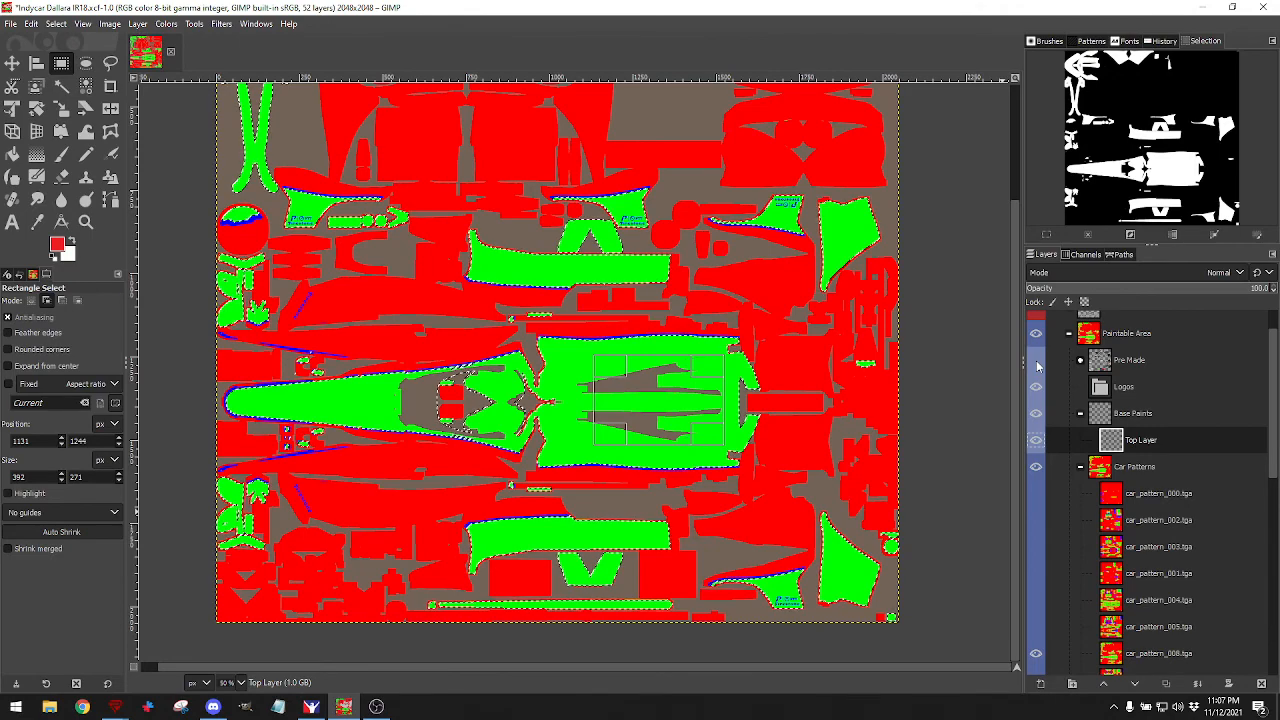
left_click(1036, 361)
left_click(1036, 361)
Fill the selected panels white, then reset colours and fill them black.
key("m")
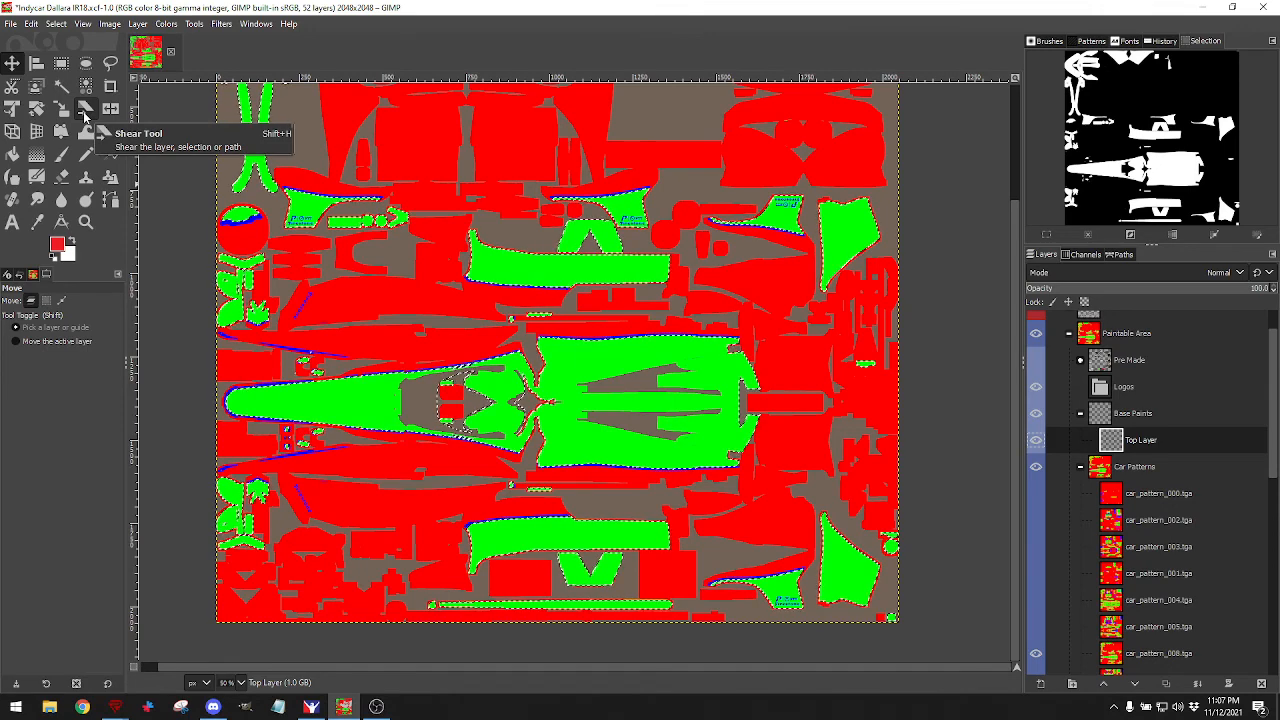
left_click(73, 241)
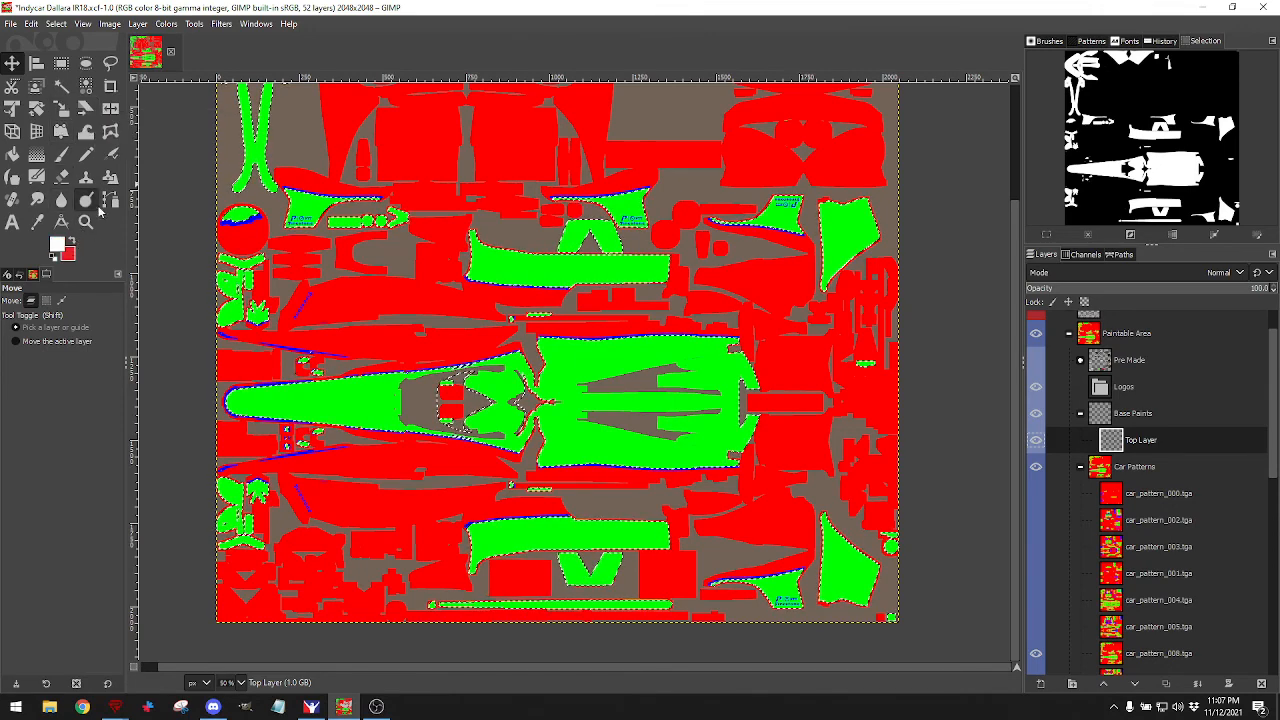
left_click(12, 153)
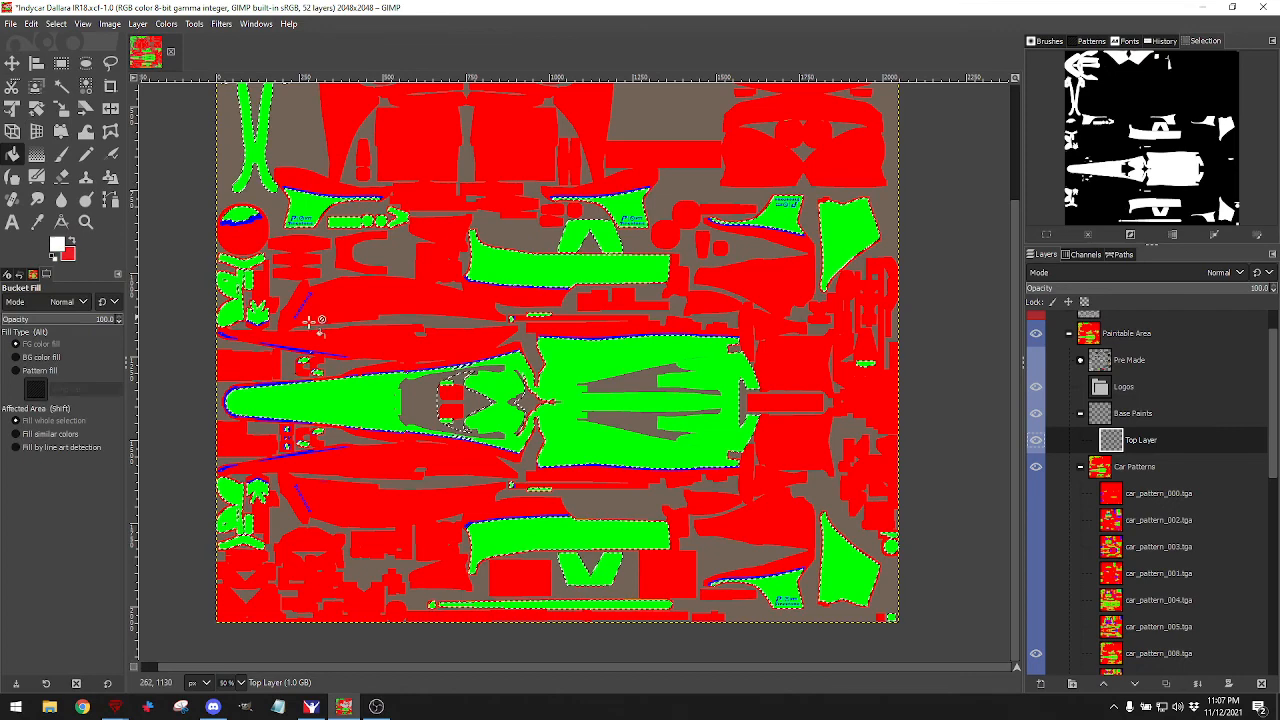
left_click(344, 391)
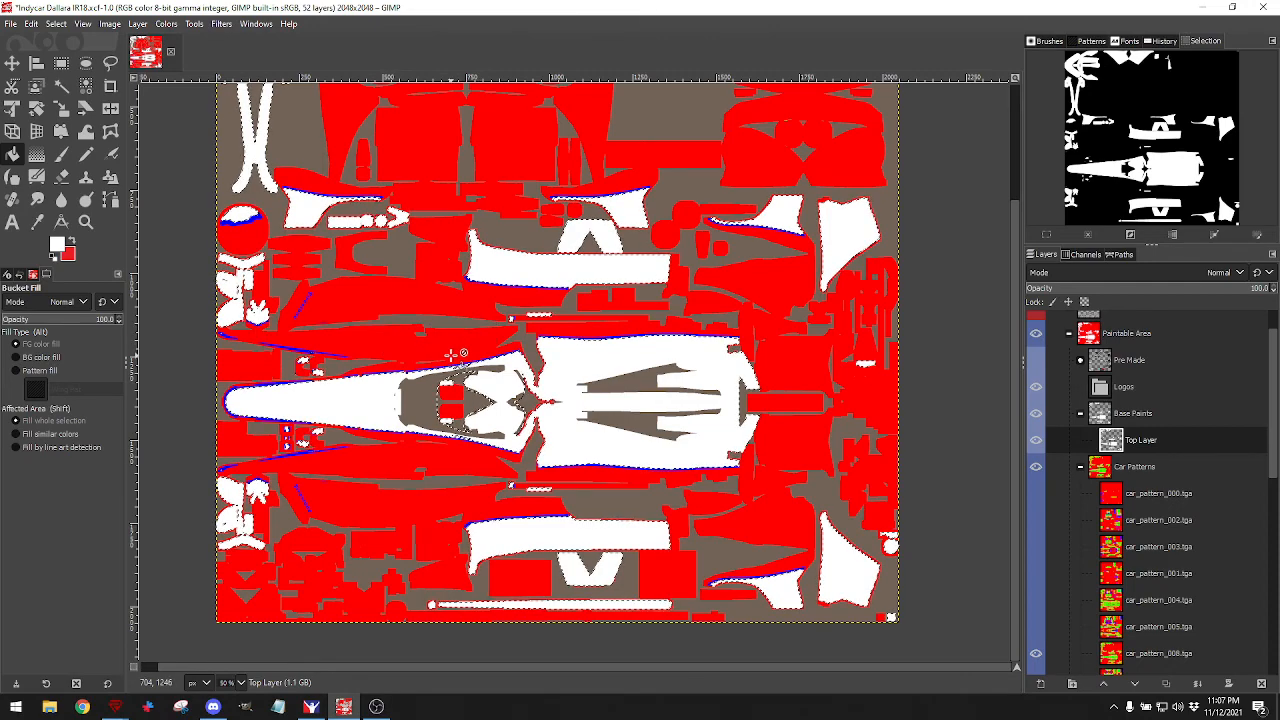
key("d")
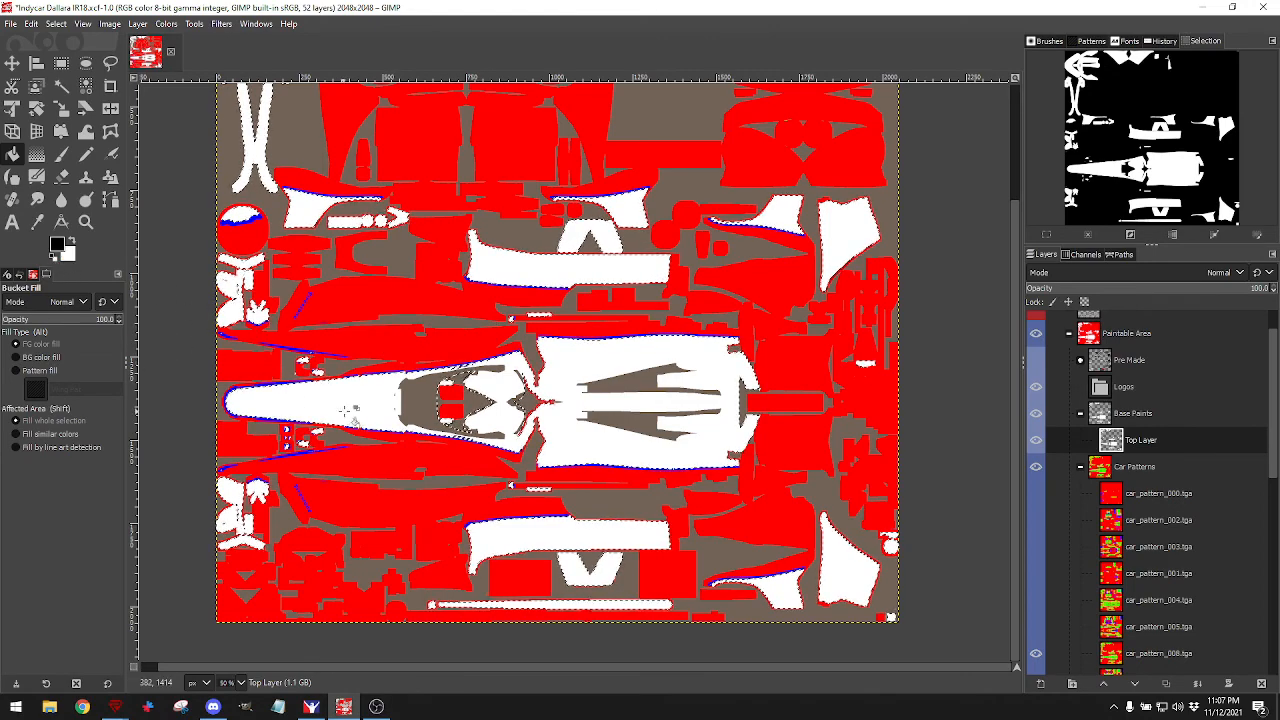
left_click(360, 405)
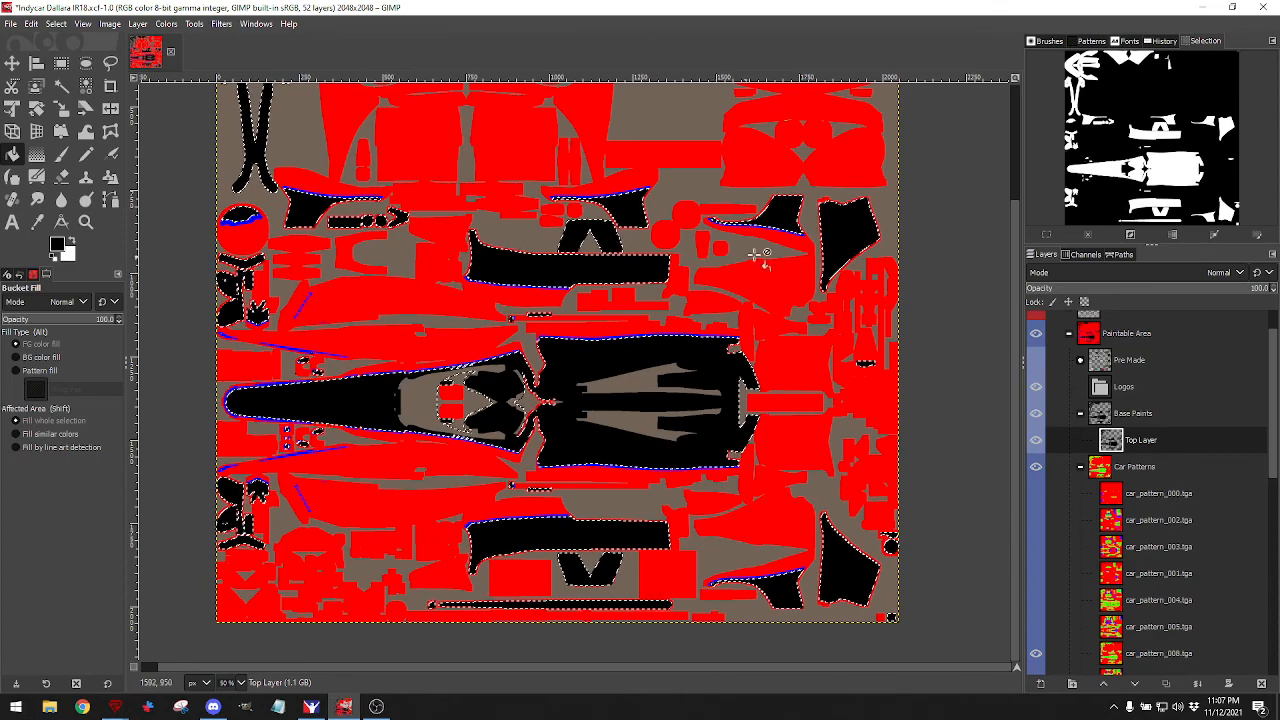
Set the foreground colour to red ed1c24 and fill the selected Top Layer panels with it.
left_click(58, 248)
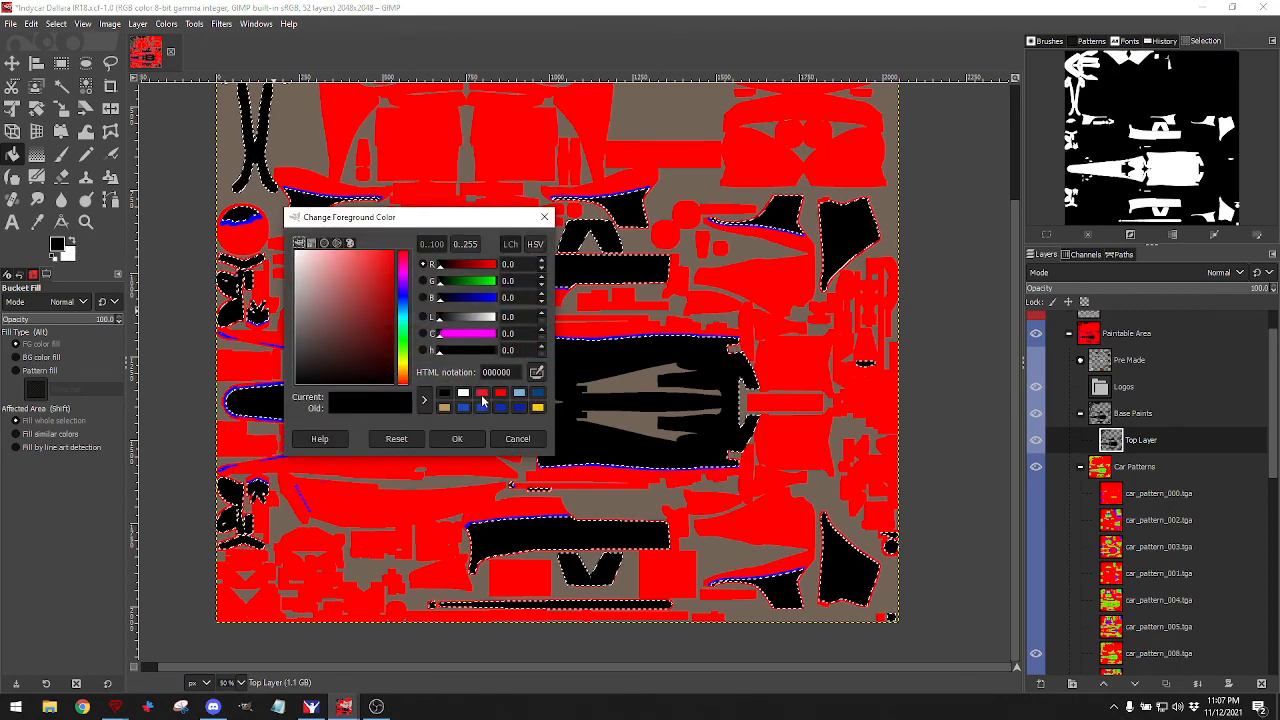
left_click(482, 393)
left_click(500, 393)
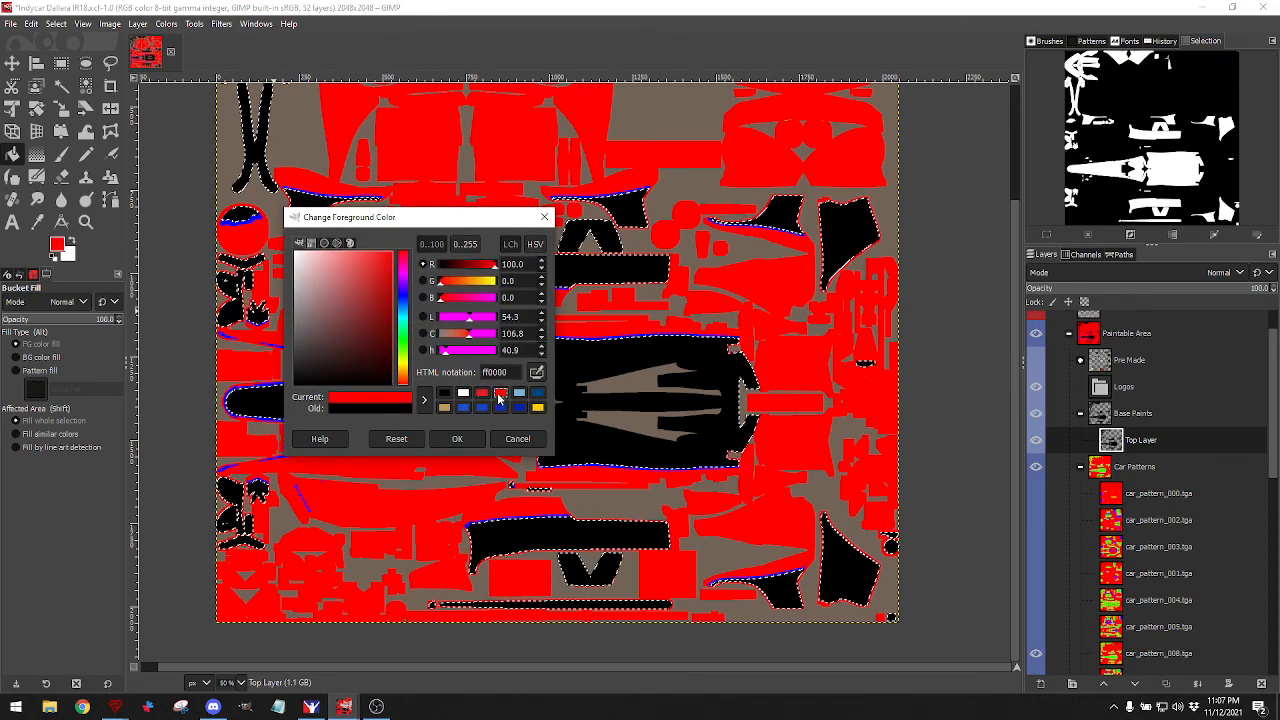
left_click(484, 394)
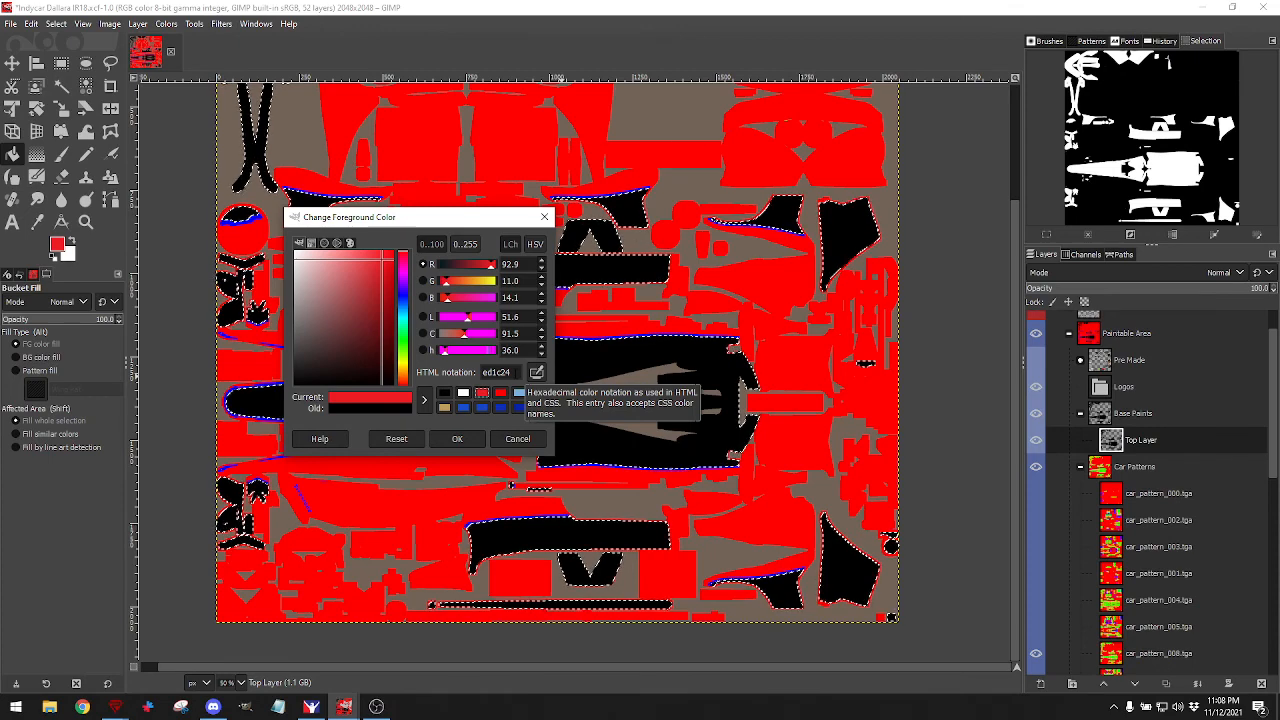
left_click(457, 439)
left_click(461, 445)
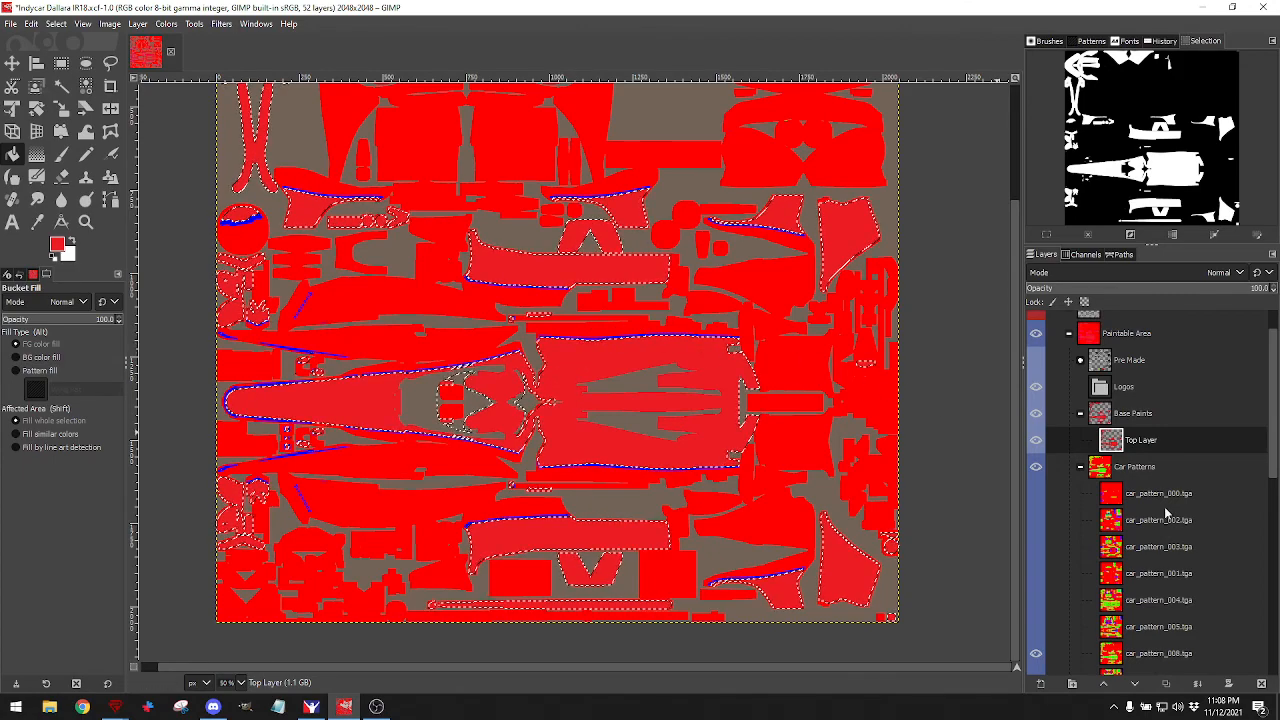
Check the Top Layer fill, then clear the selection with Select > None.
left_click(1035, 440)
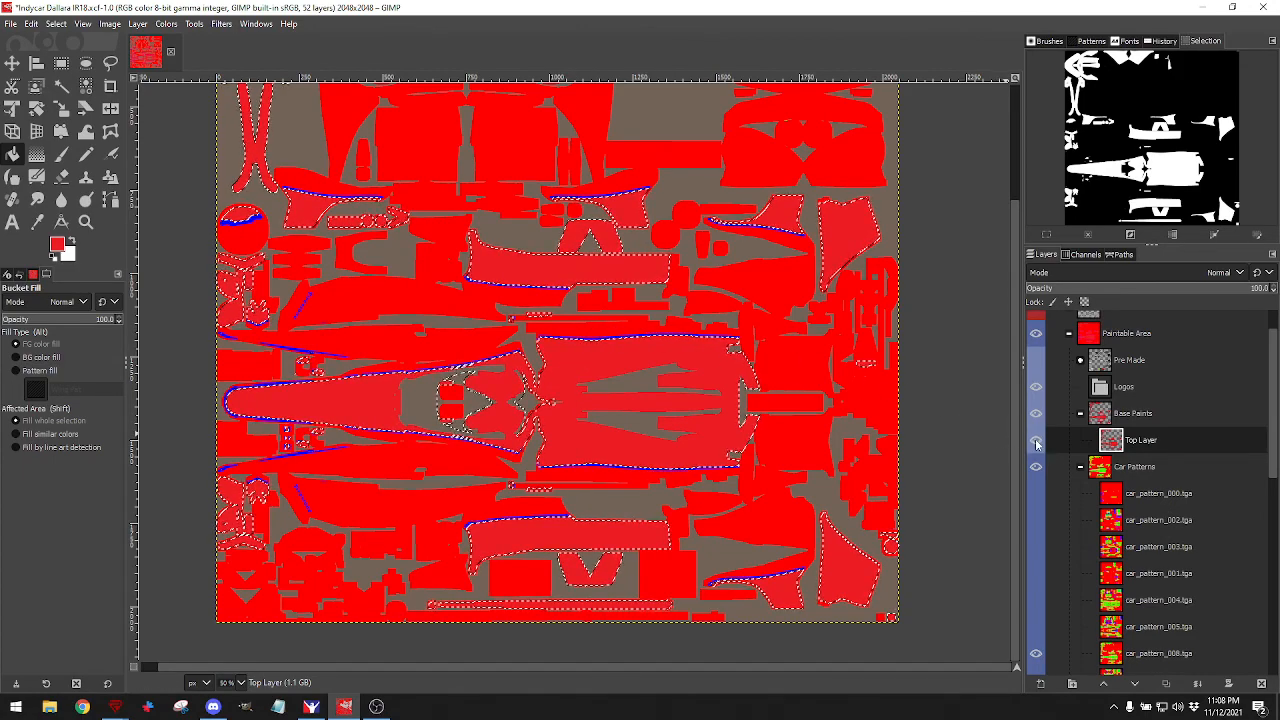
left_click(56, 23)
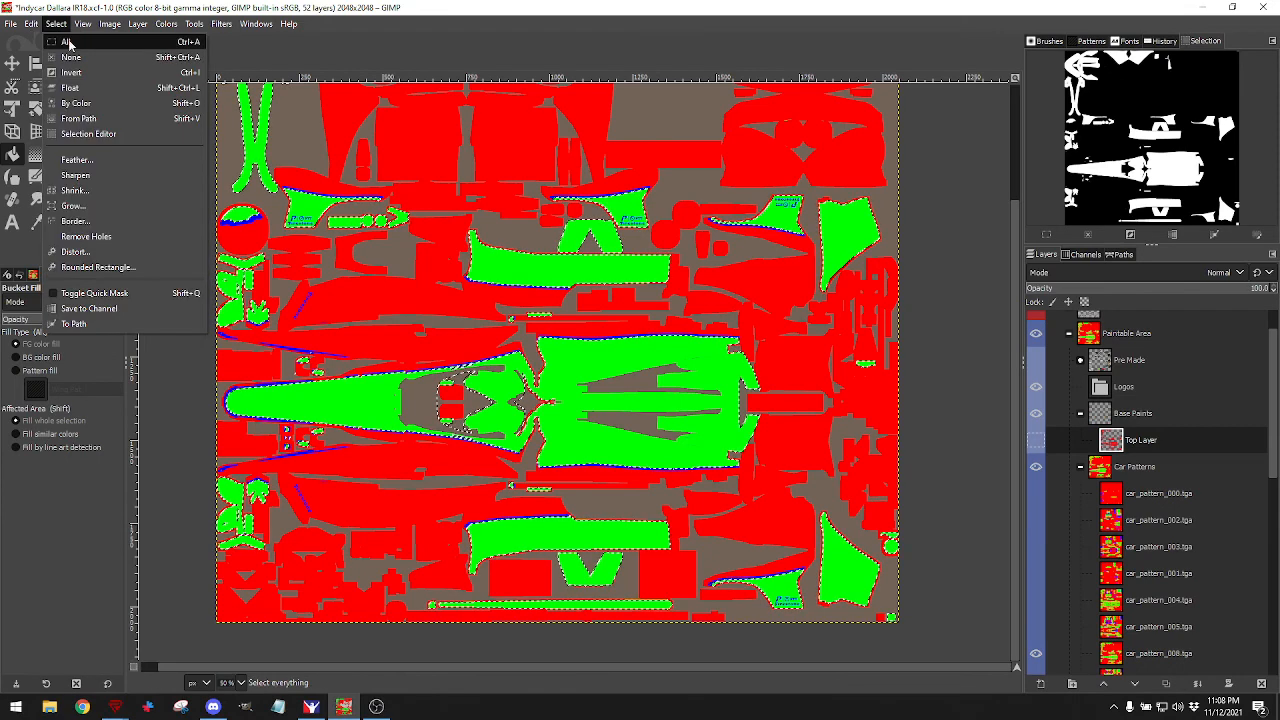
left_click(70, 57)
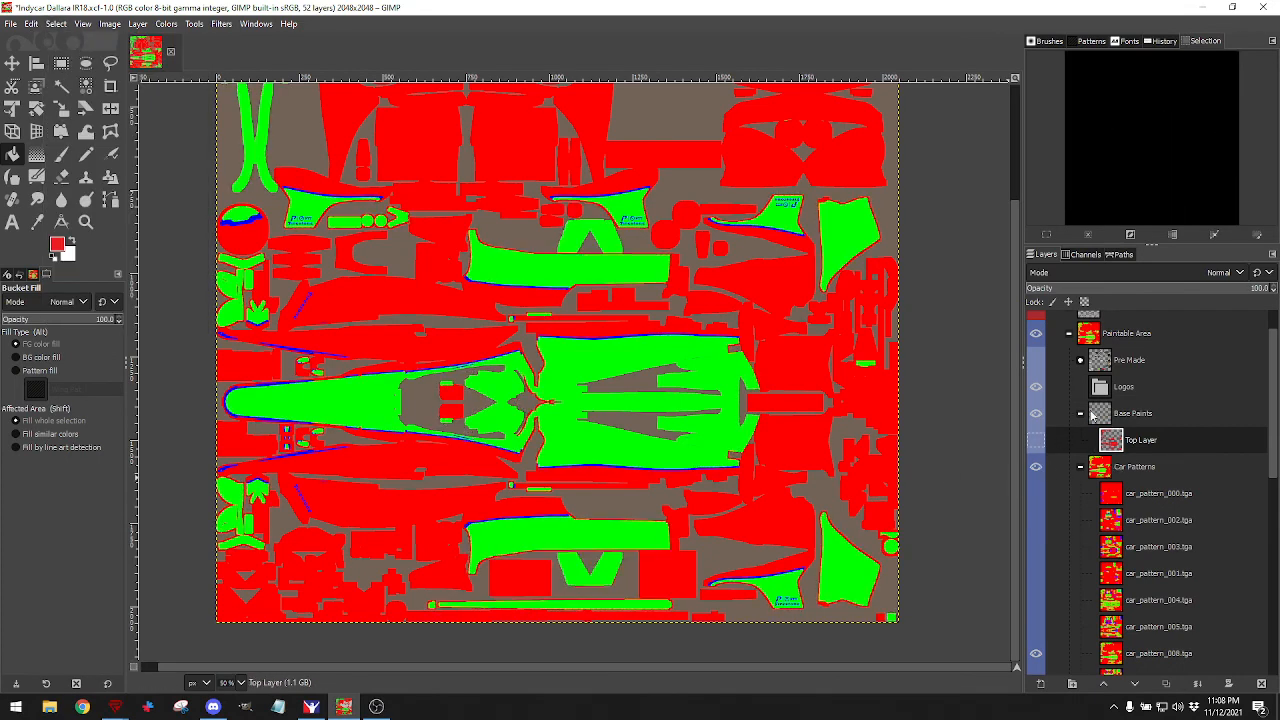
left_click(1036, 444)
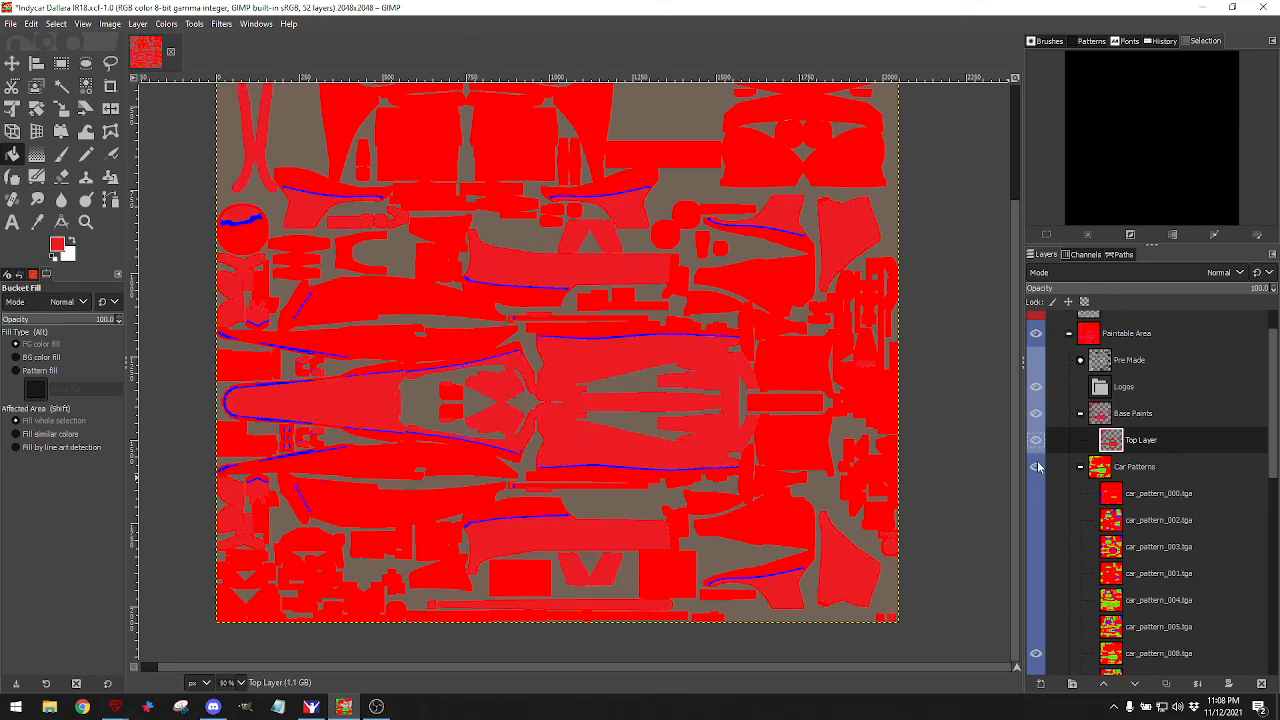
Make Base Scheme the active layer and fill its blue areas with white.
scroll(1064, 567, "down", 10)
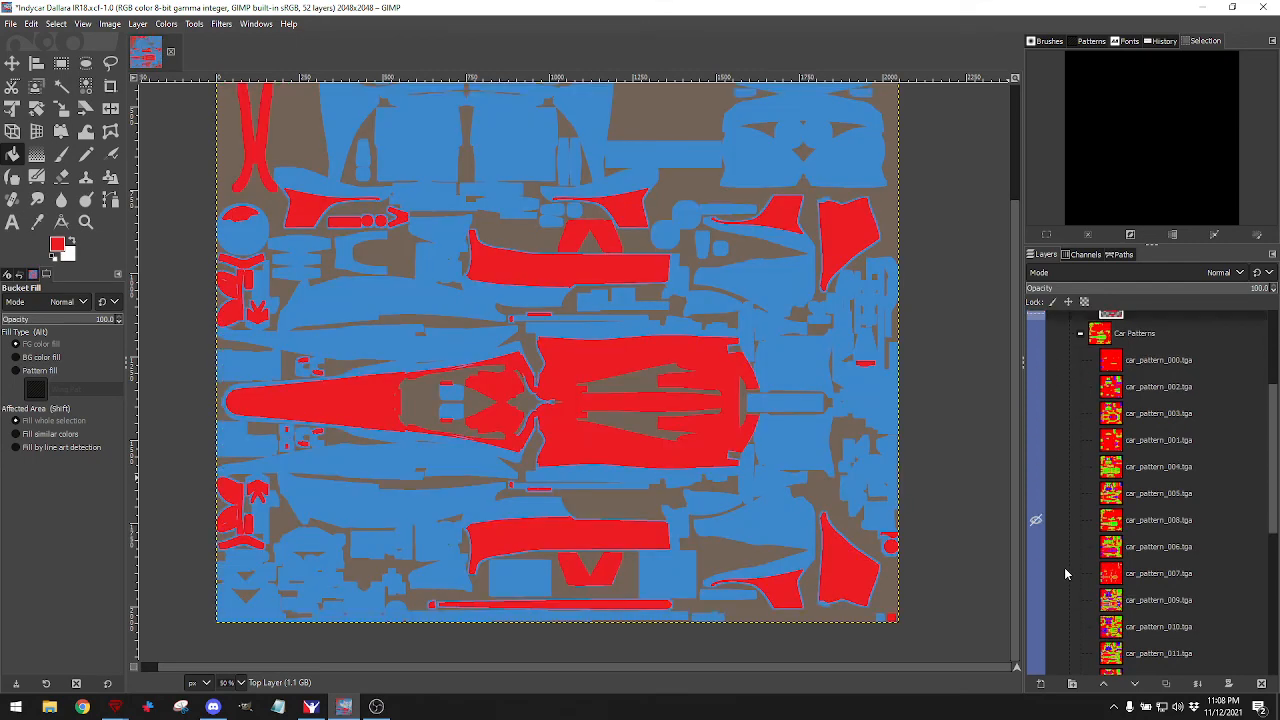
left_click(1036, 661)
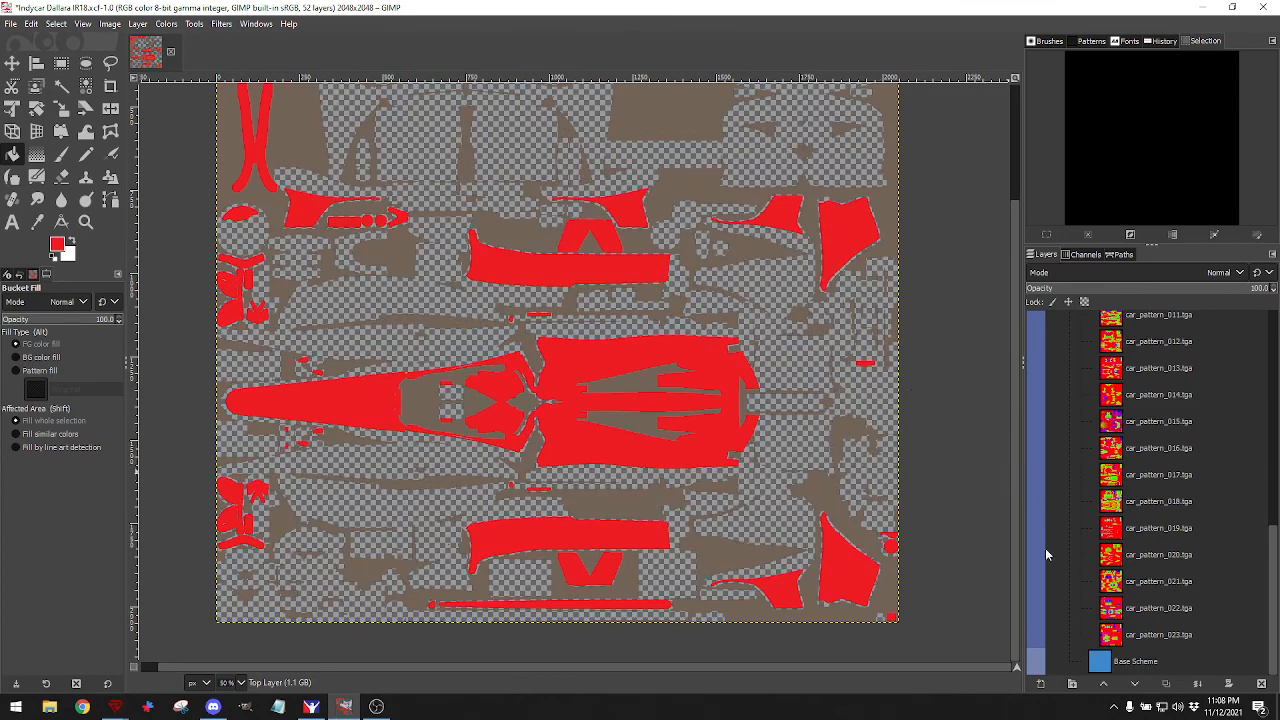
left_click(1037, 662)
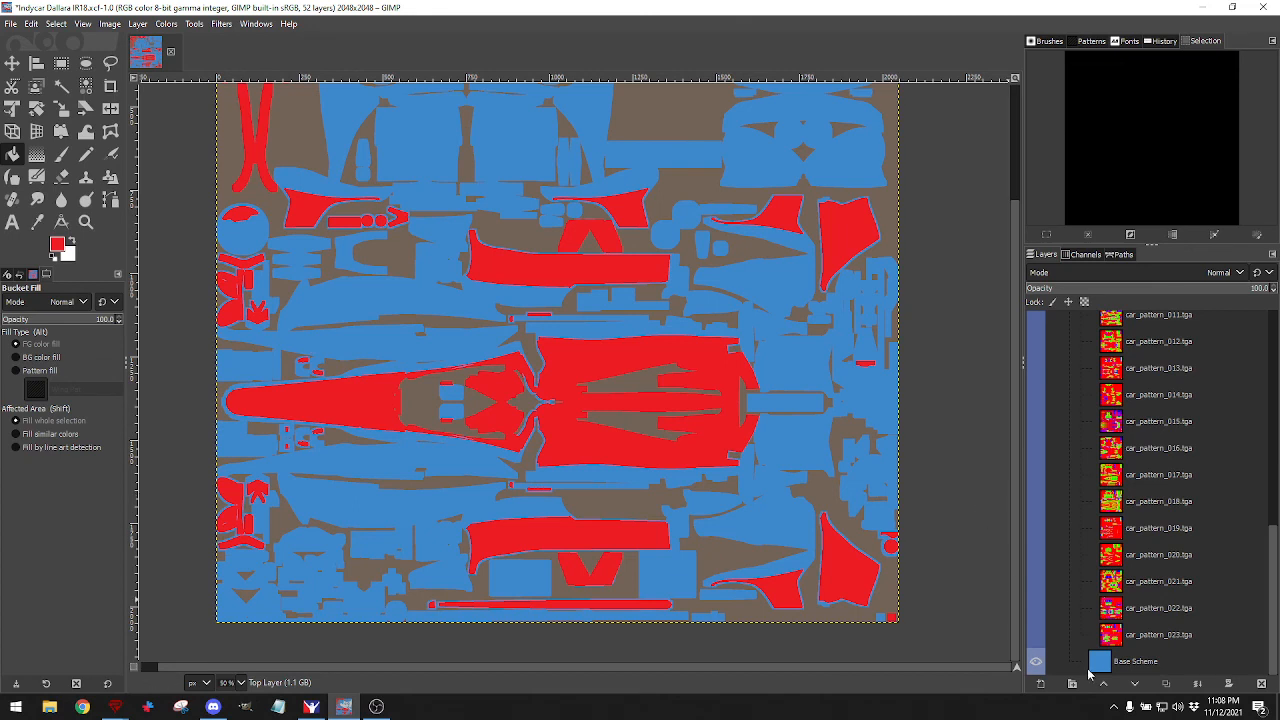
left_click(1088, 668)
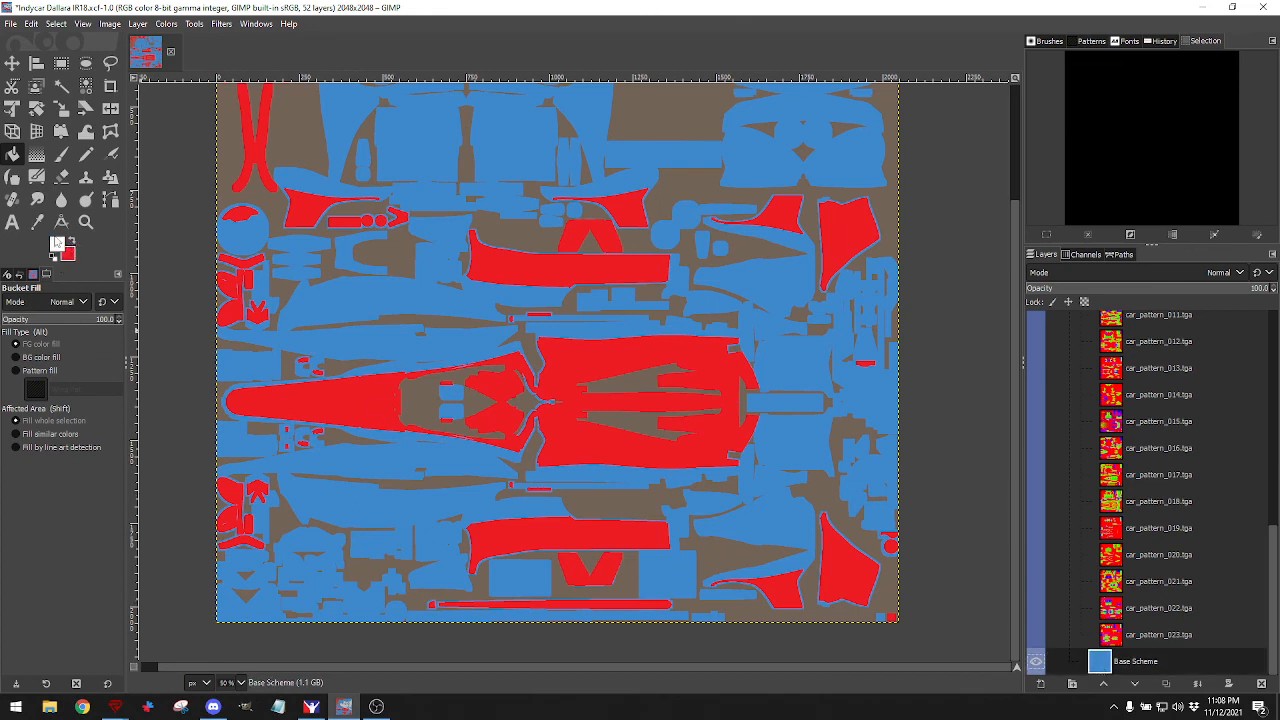
left_click(791, 510)
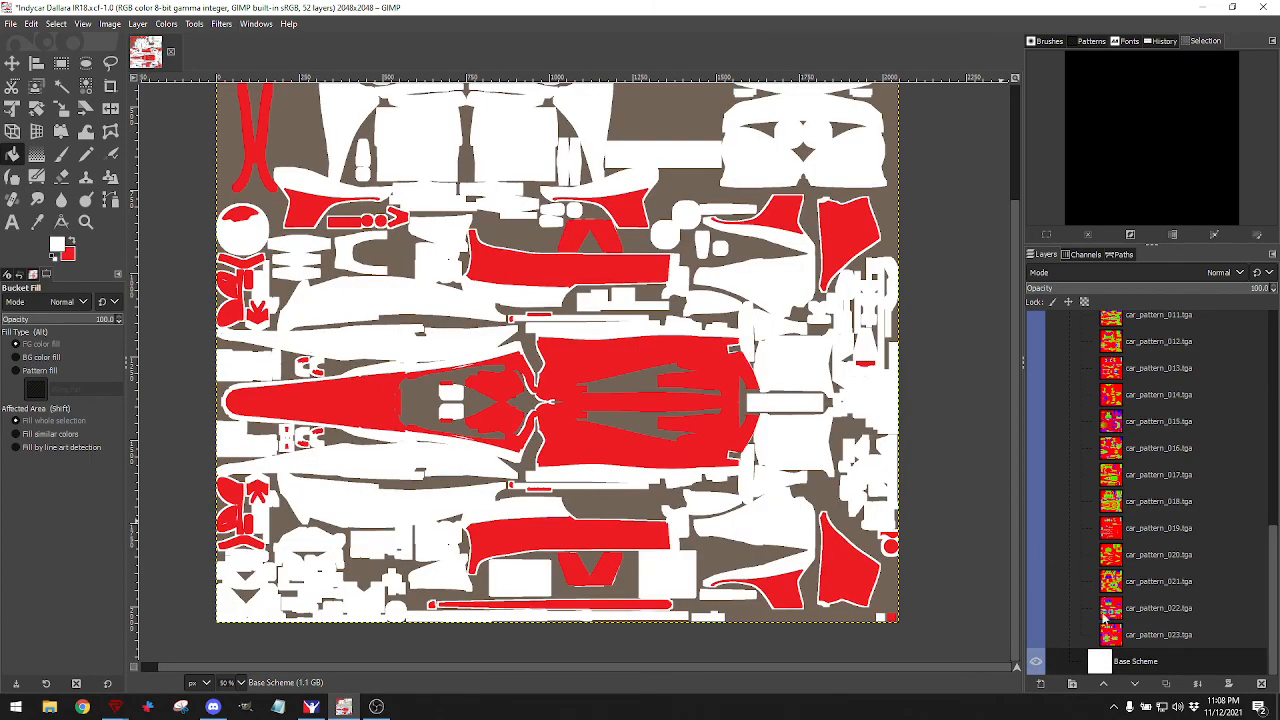
Show the Car Patterns group, hide the red base paint, and make car_pattern_008 active.
scroll(1104, 620, "up", 5)
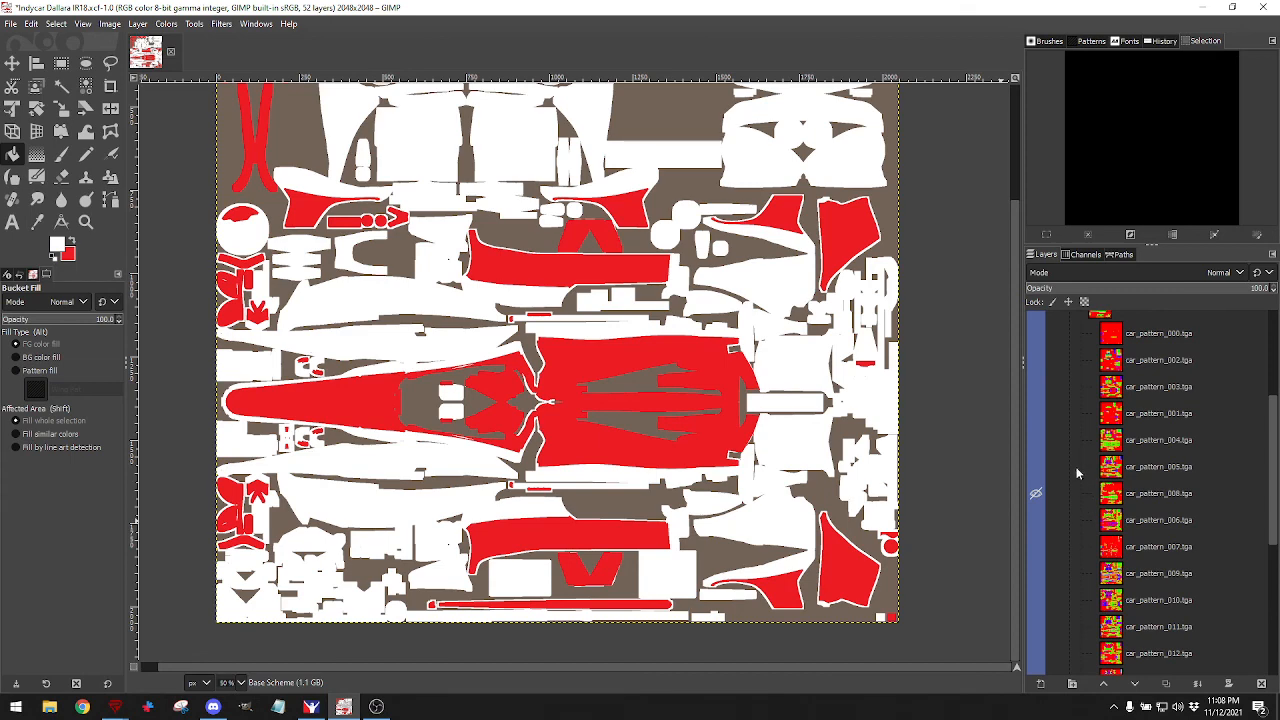
scroll(1077, 475, "up", 2)
scroll(1091, 557, "down", 2)
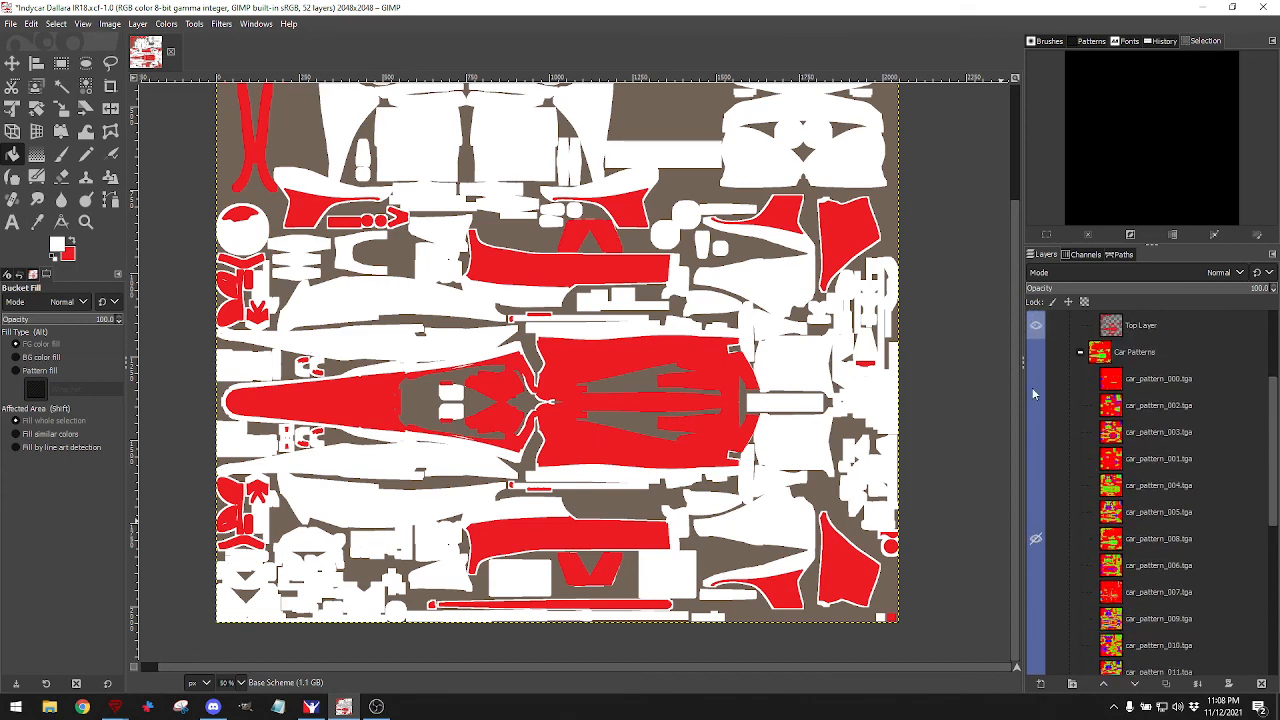
left_click(1035, 352)
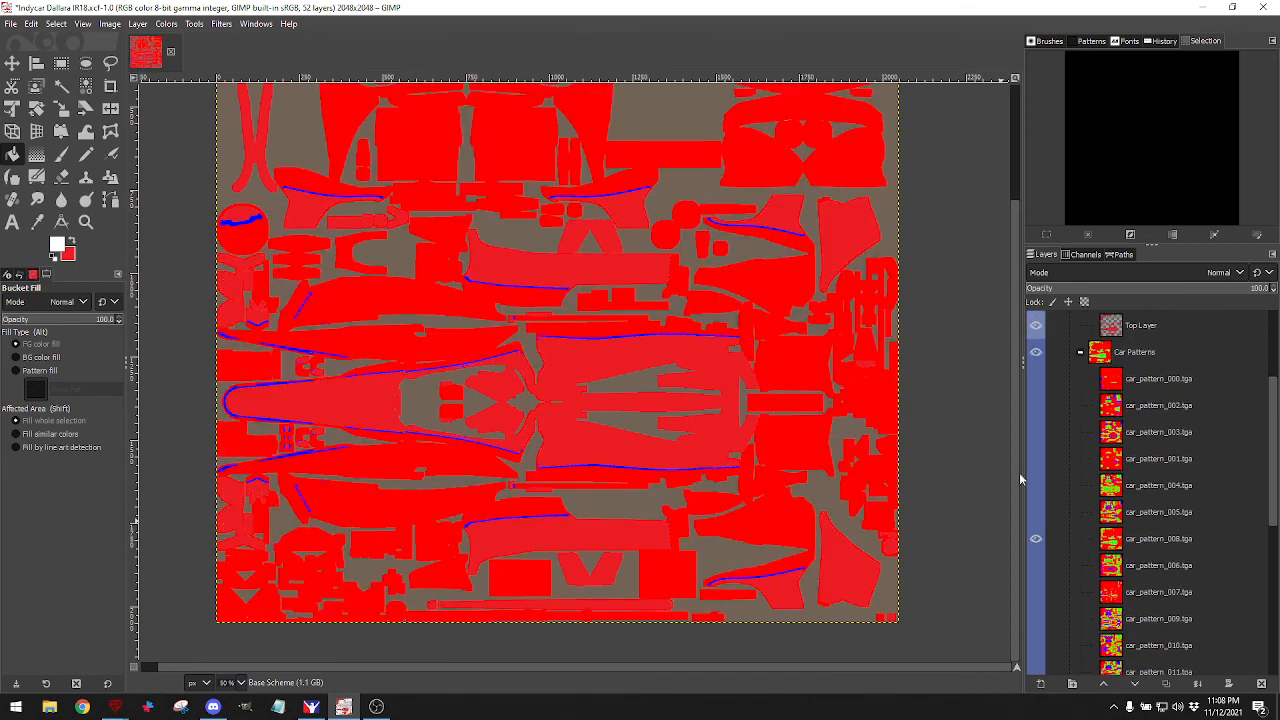
scroll(1077, 384, "up", 2)
left_click(1036, 389)
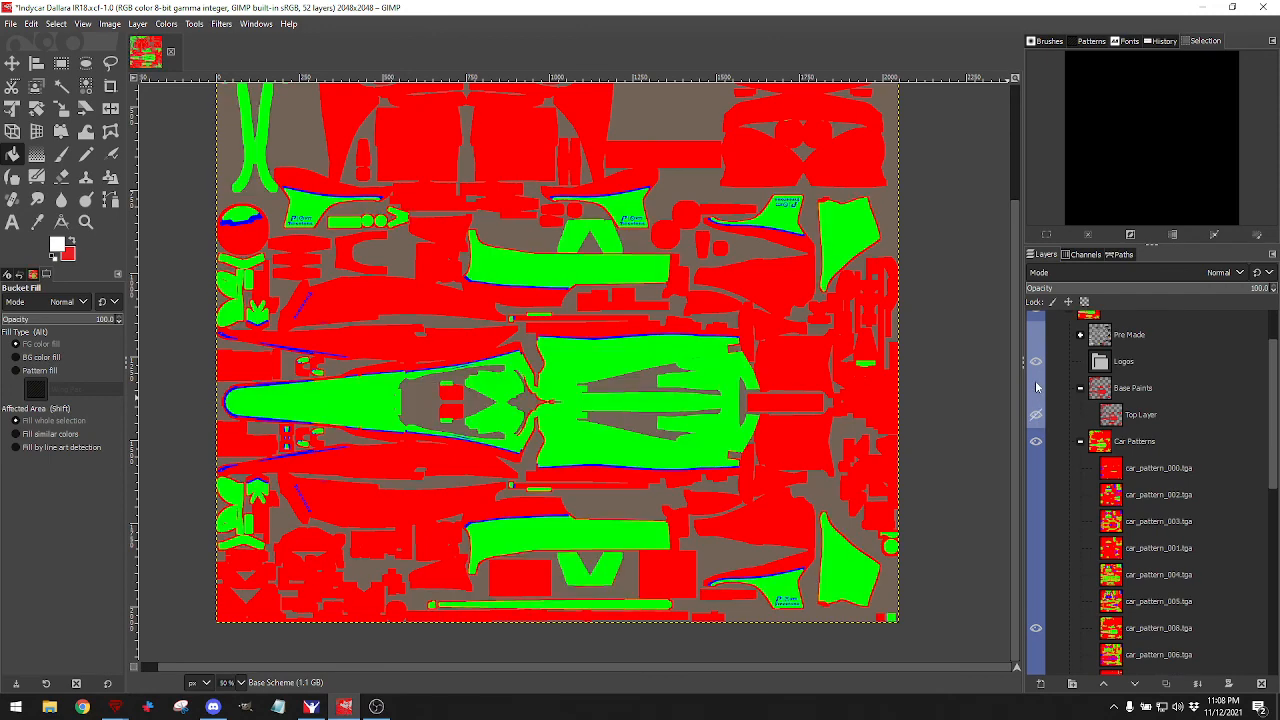
scroll(1110, 470, "down", 5)
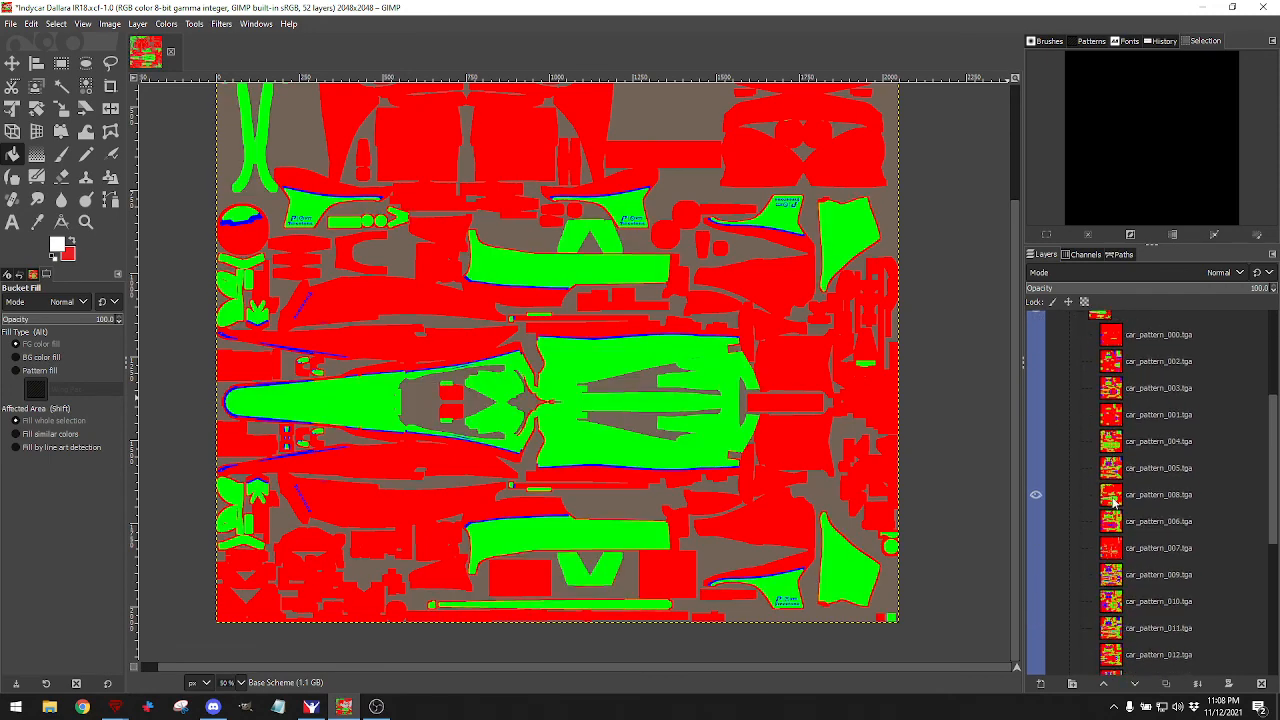
left_click(1110, 452)
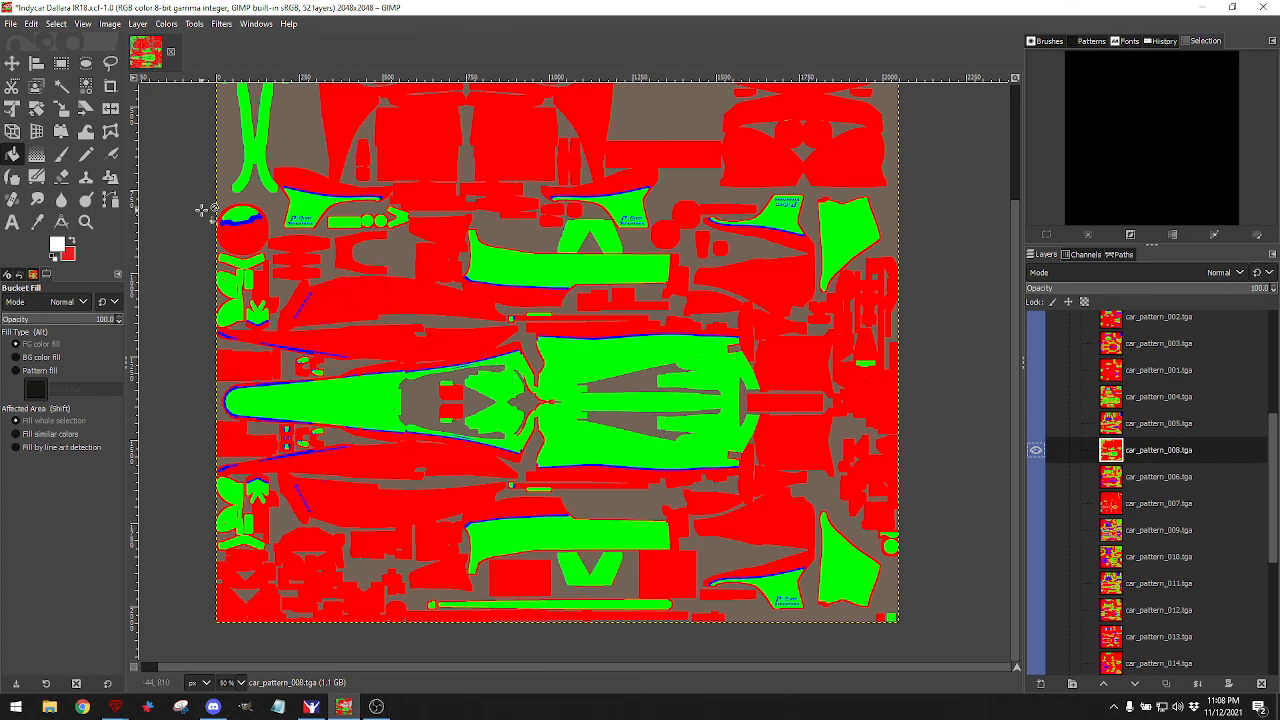
Select the blue pinstripe lines on car_pattern_008 with Select by Color.
left_click(83, 86)
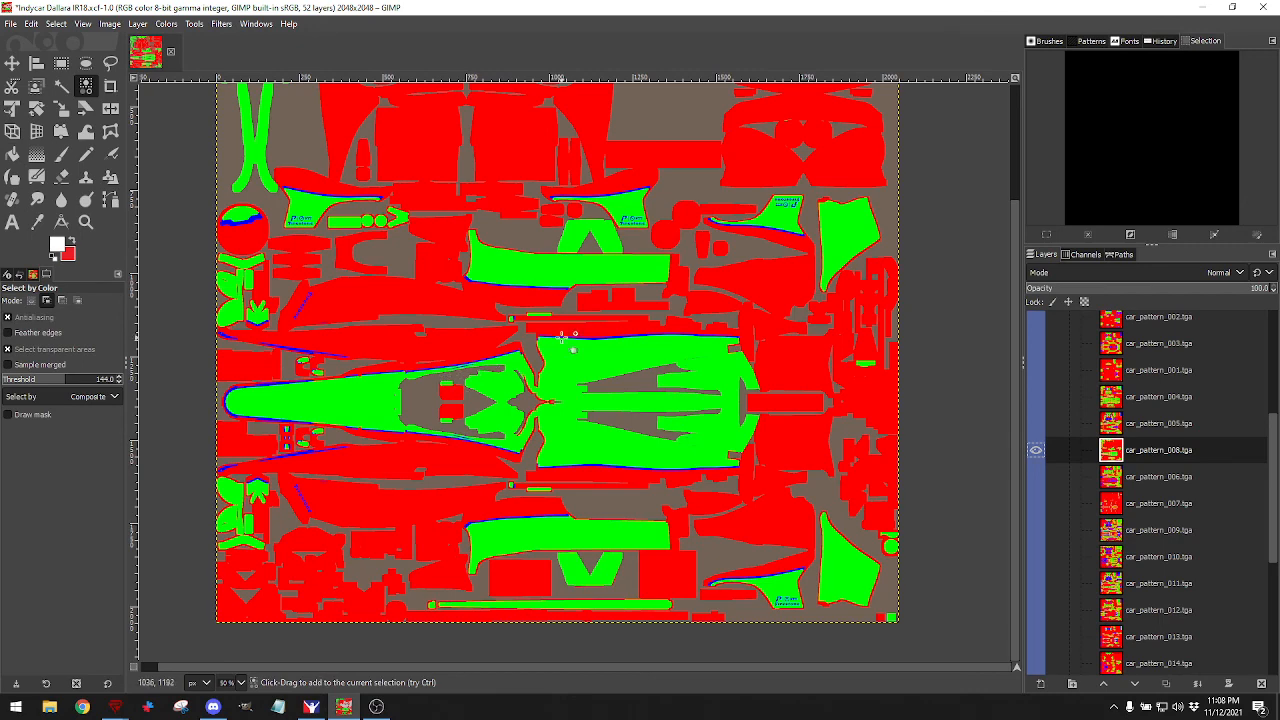
scroll(594, 341, "up", 2, "ctrl")
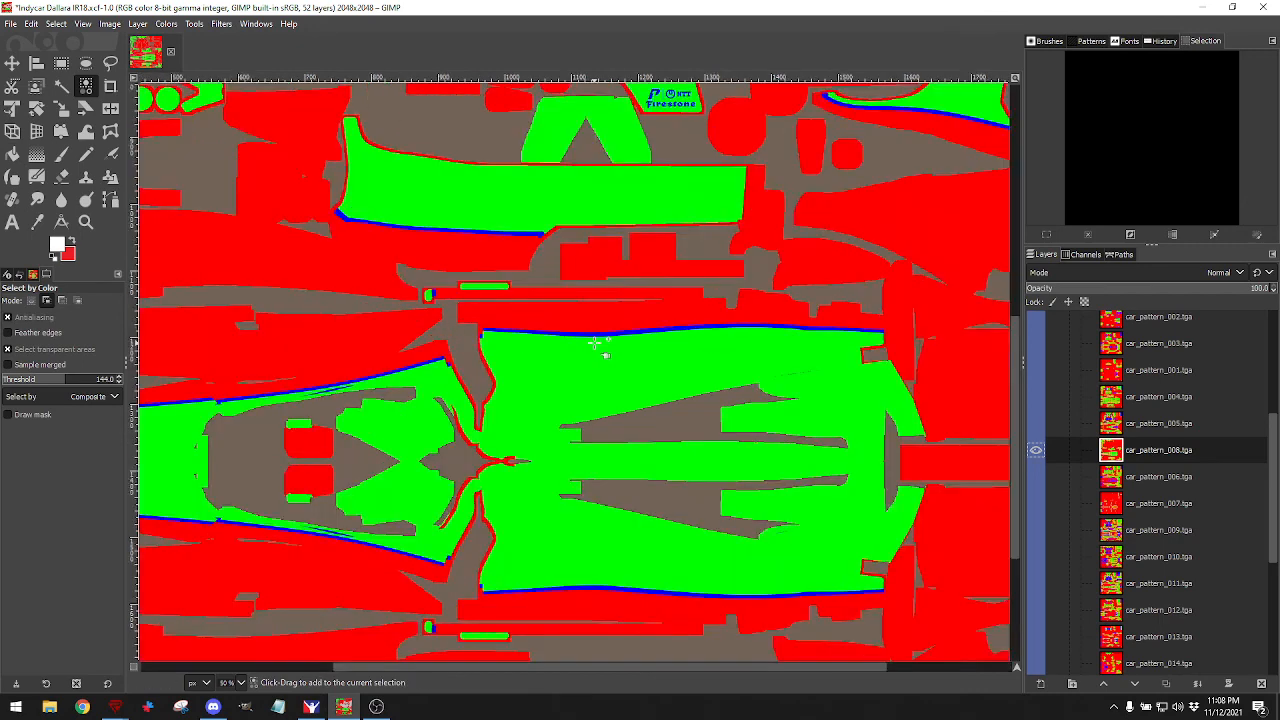
left_click(594, 320)
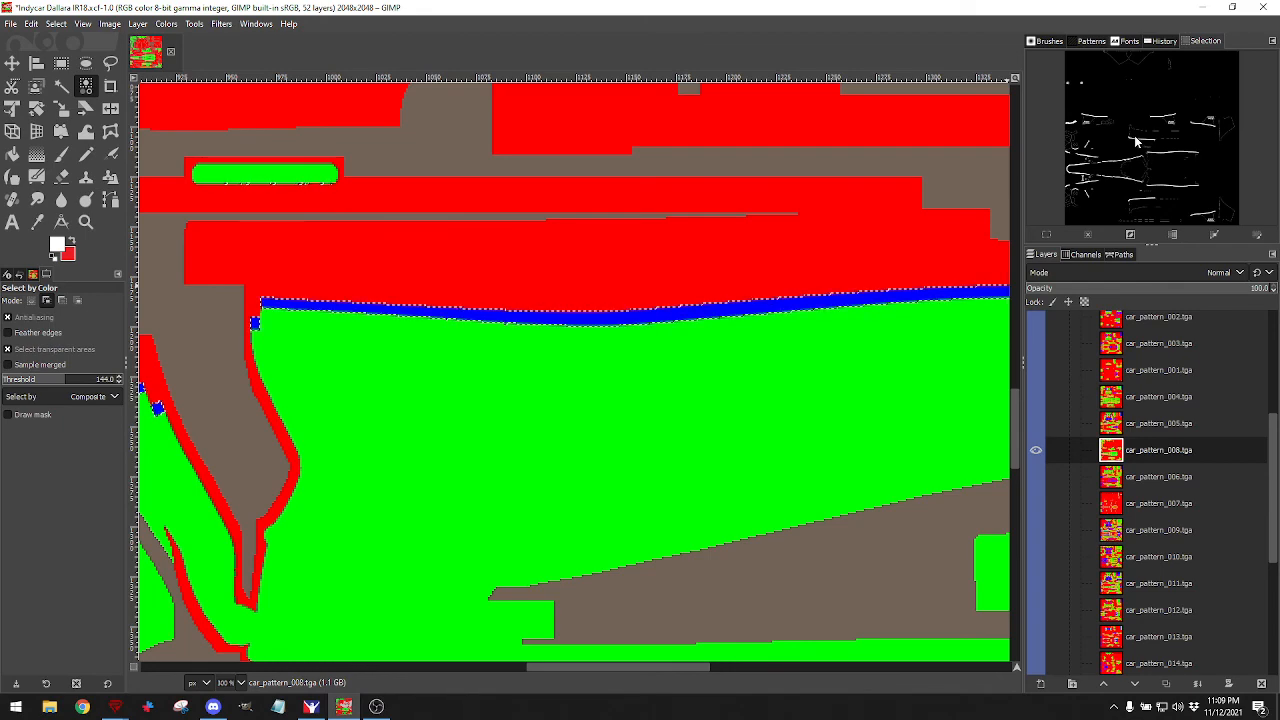
scroll(571, 257, "up", 6)
scroll(568, 253, "down", 4)
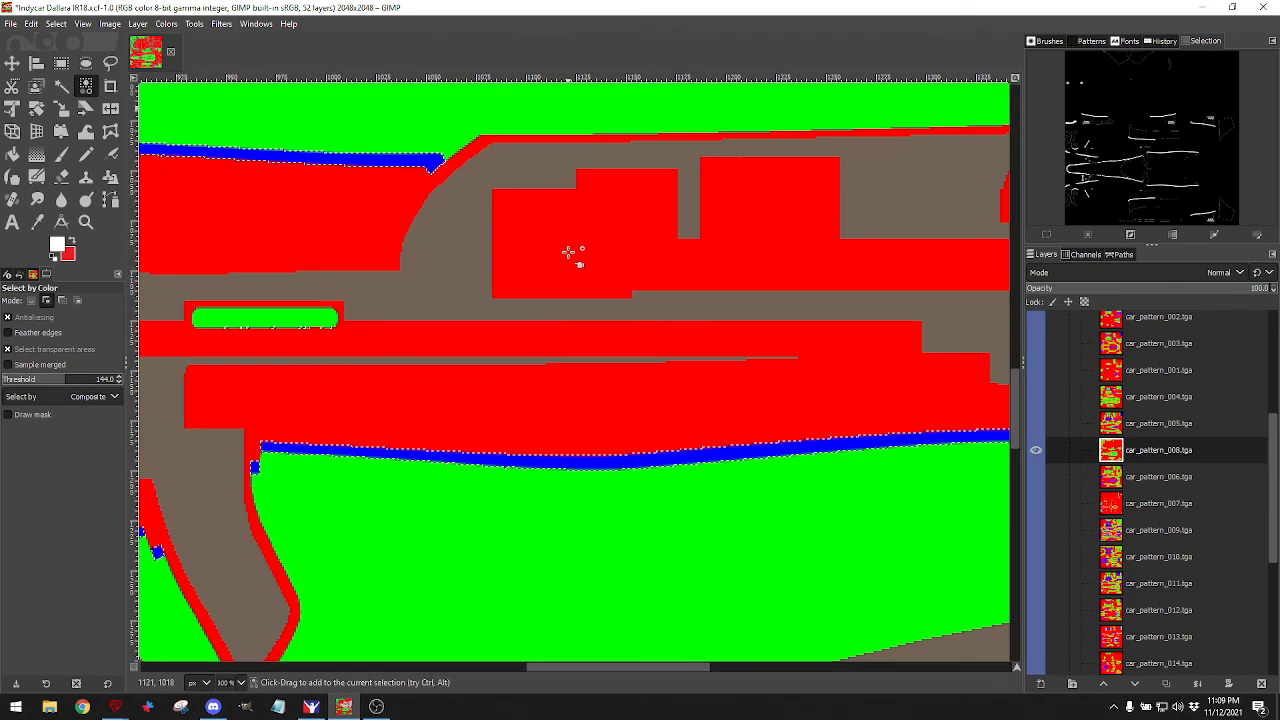
scroll(568, 253, "down", 3)
scroll(568, 253, "up", 2)
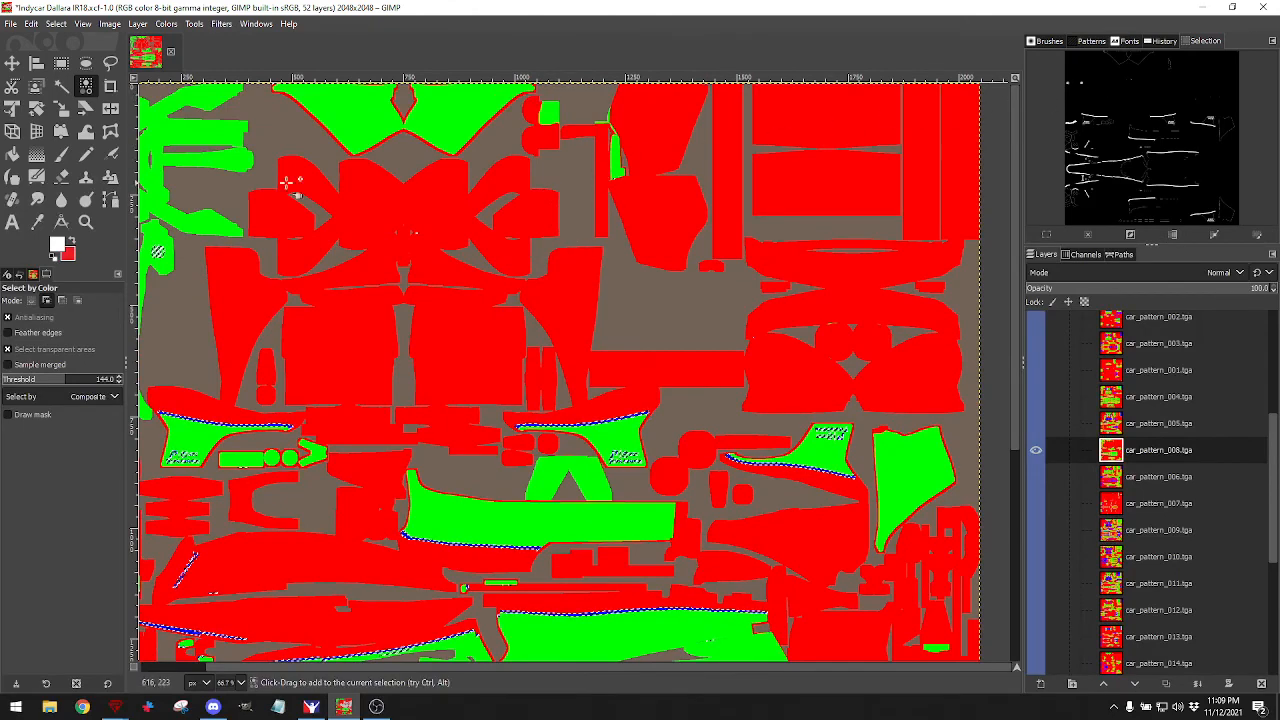
left_click(61, 62)
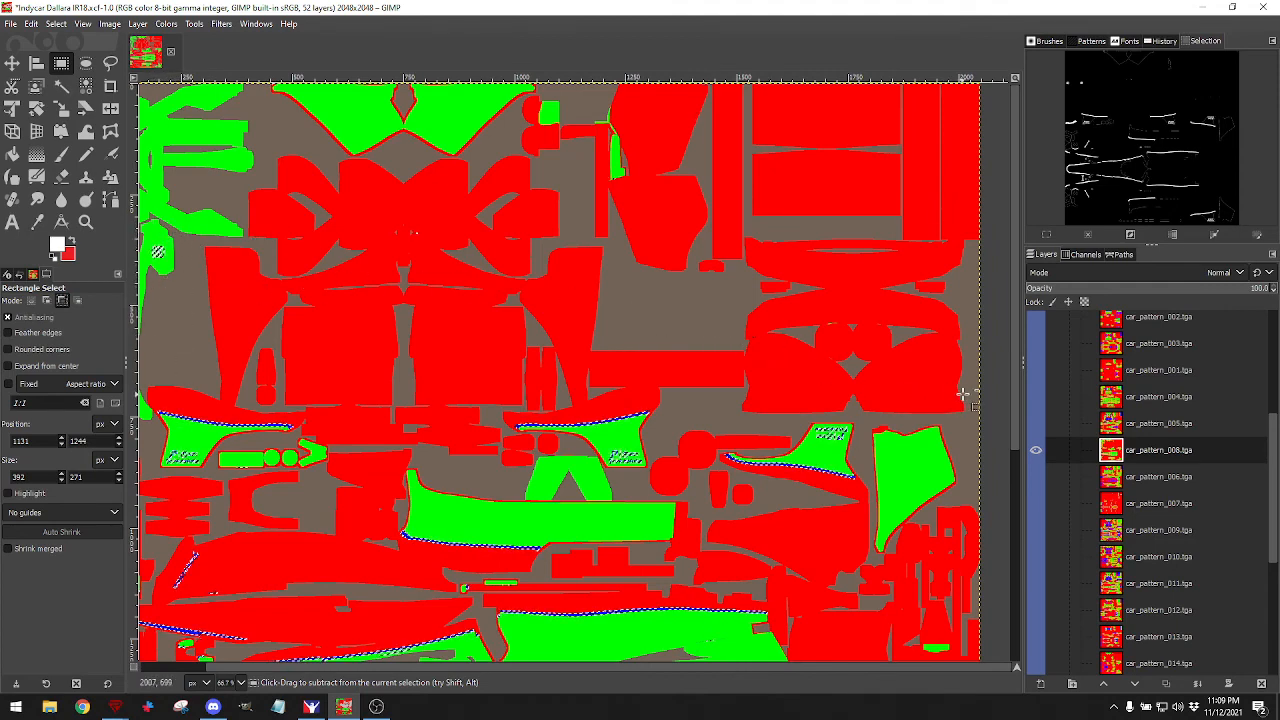
Subtract the Firestone logos, a stray patch and the dashed marks from the stripe selection.
left_click_drag(976, 397, 110, 62)
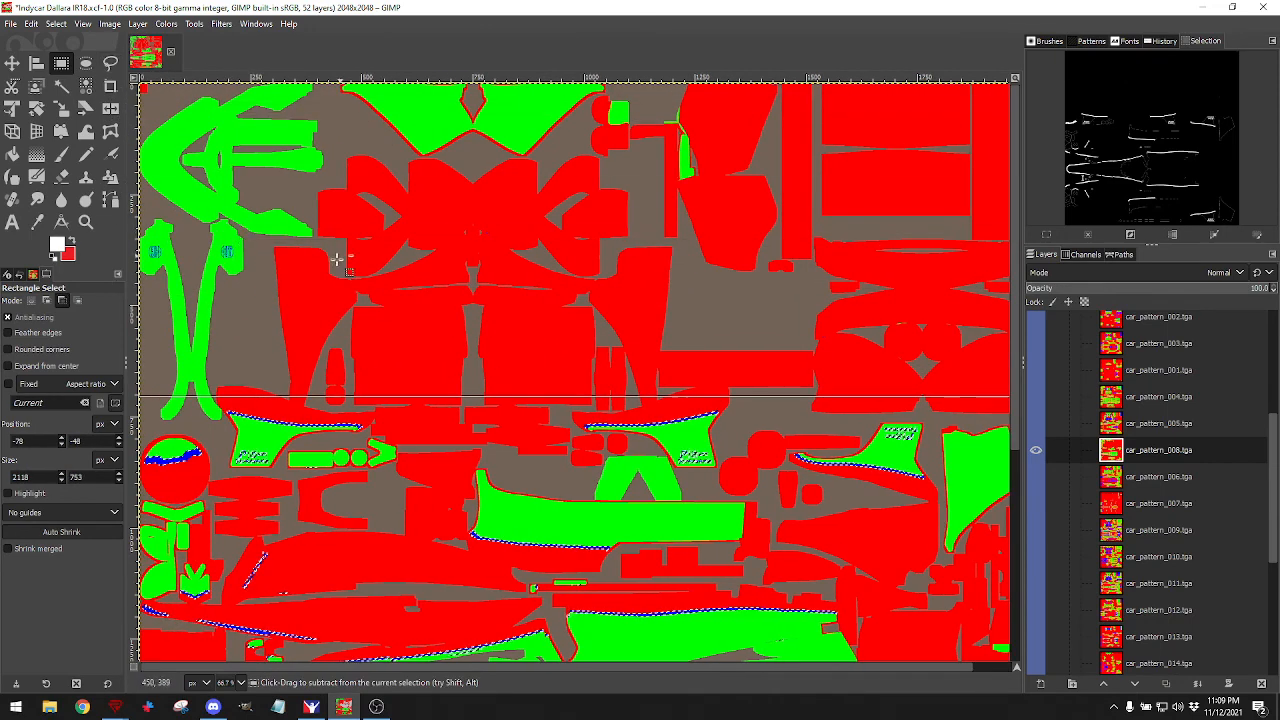
scroll(266, 351, "down", 5)
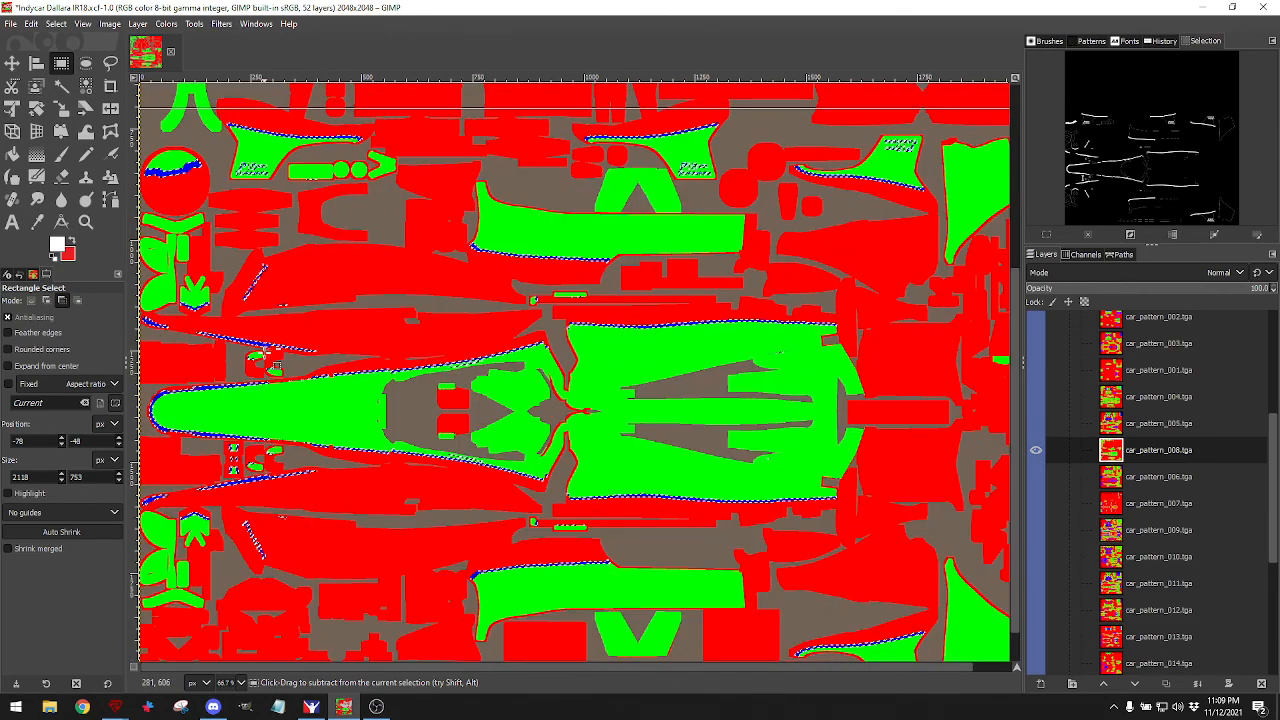
mouse_move(235, 151)
left_mouse_down()
mouse_move(289, 190)
mouse_move(335, 195)
left_mouse_up()
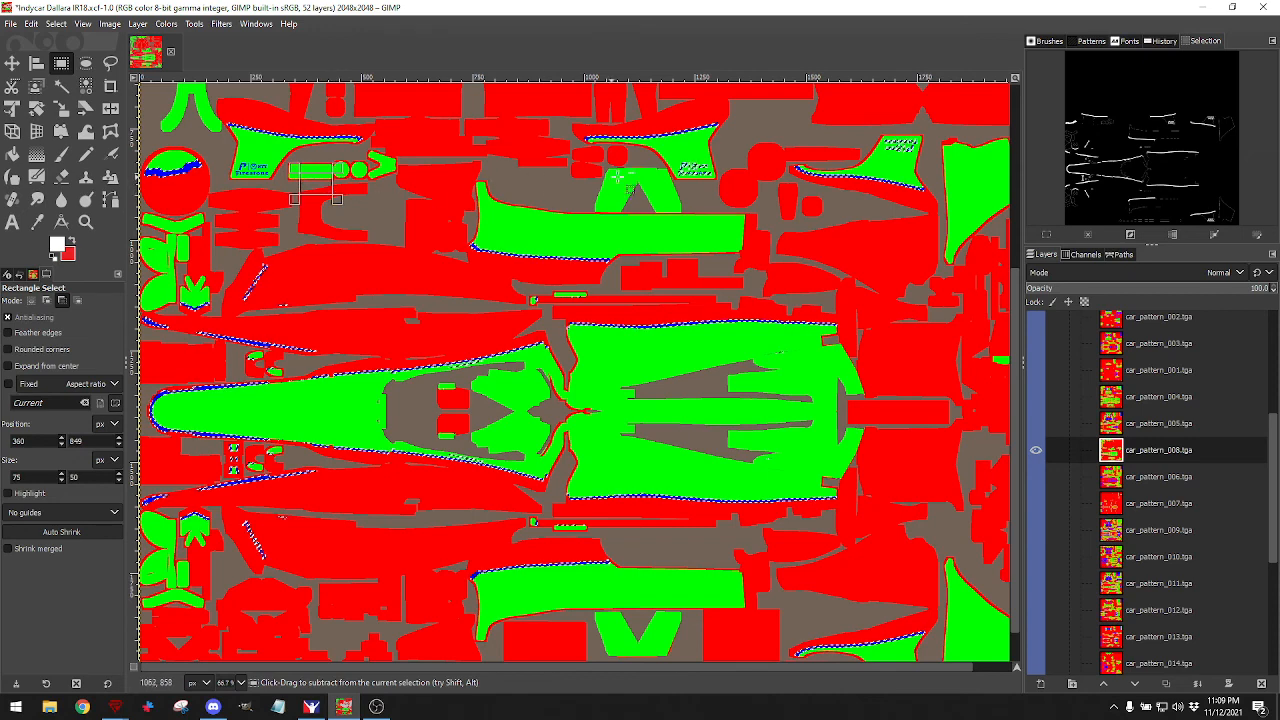
left_click_drag(667, 159, 760, 194)
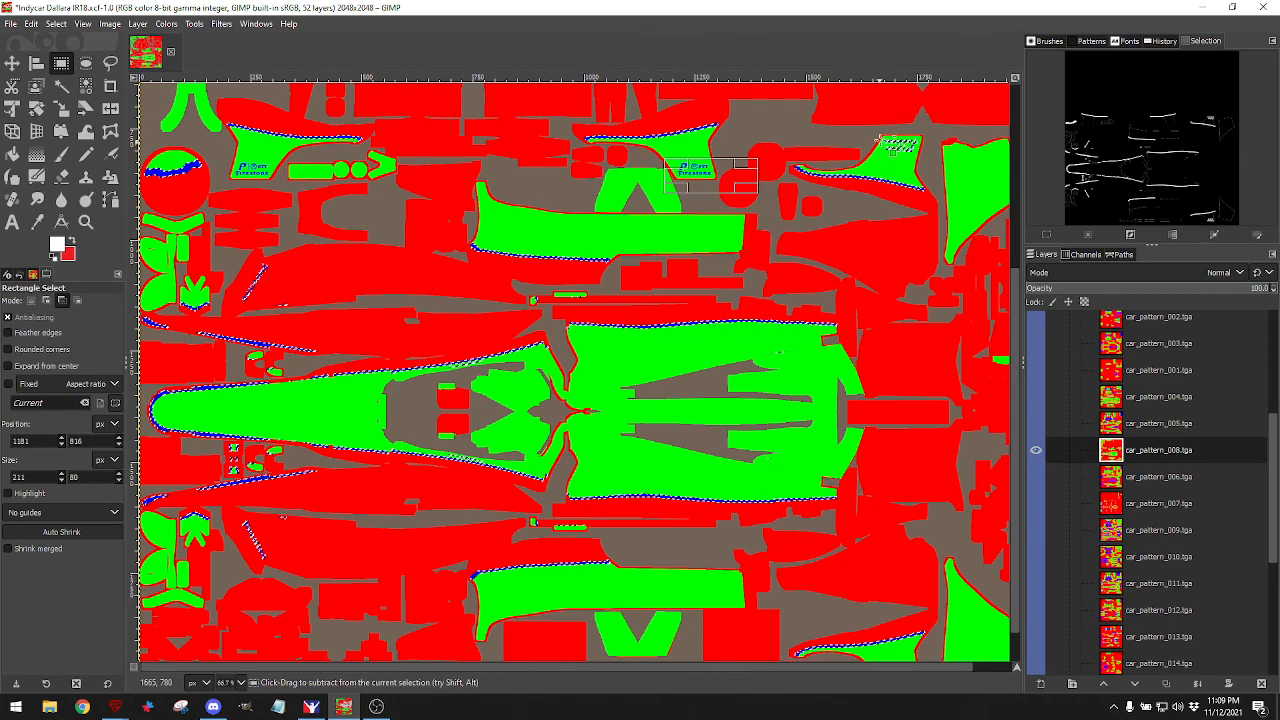
left_click_drag(881, 135, 930, 166)
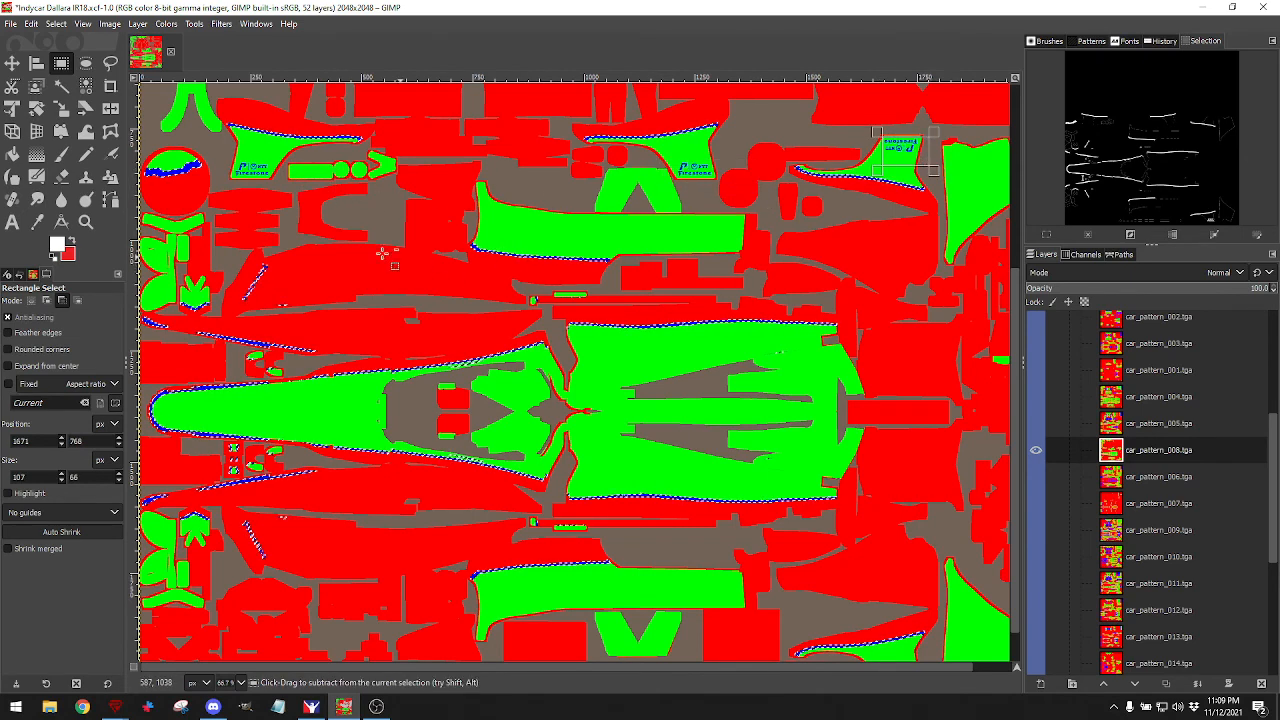
scroll(288, 300, "up", 5)
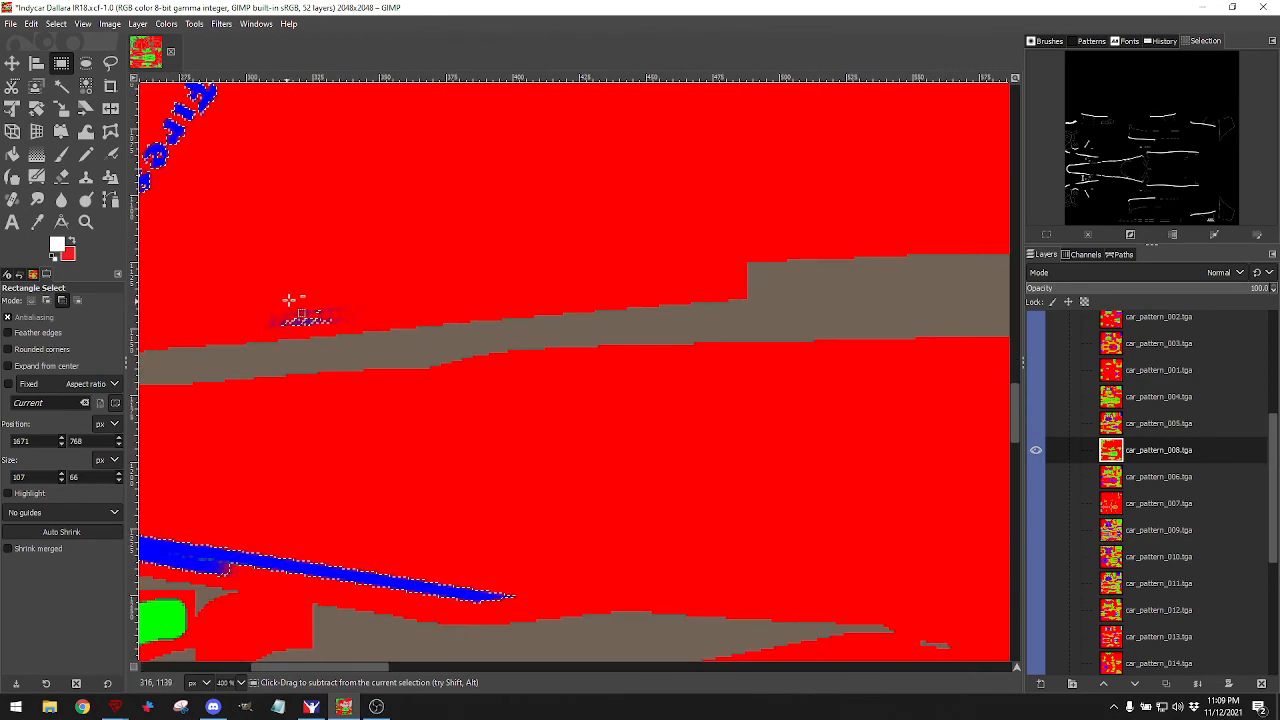
scroll(296, 298, "down", 3)
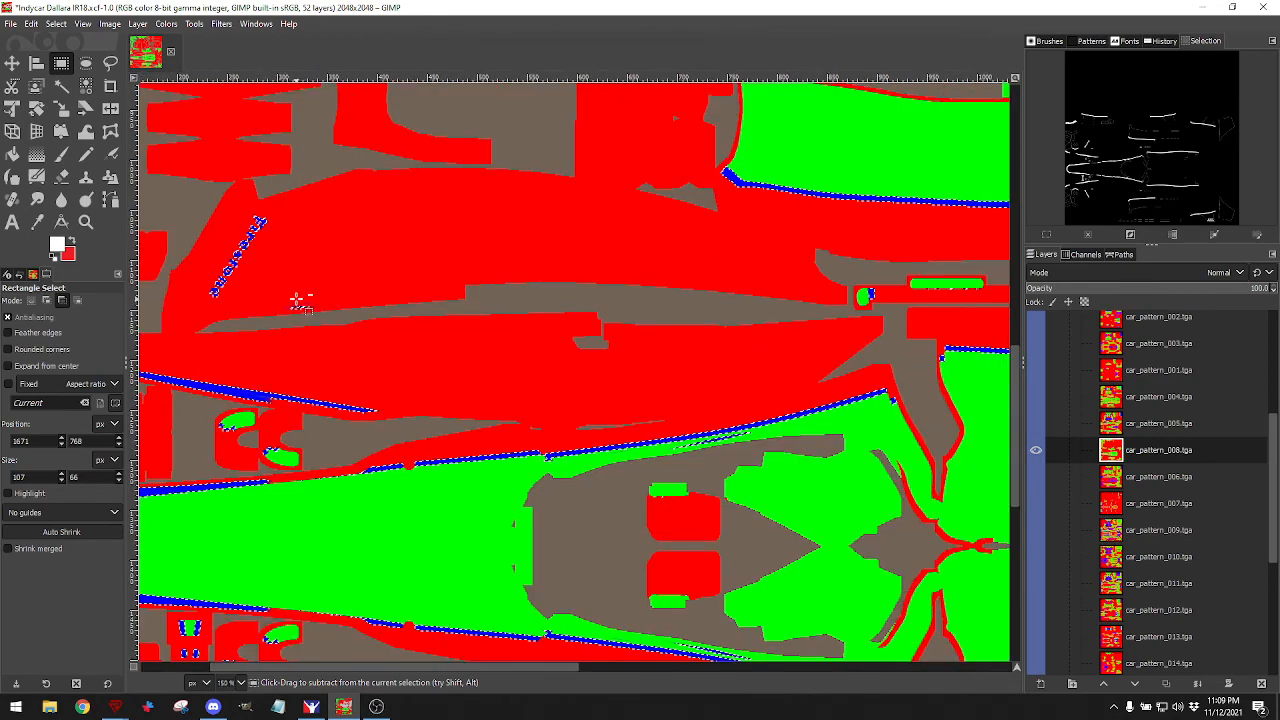
left_click_drag(186, 177, 352, 328)
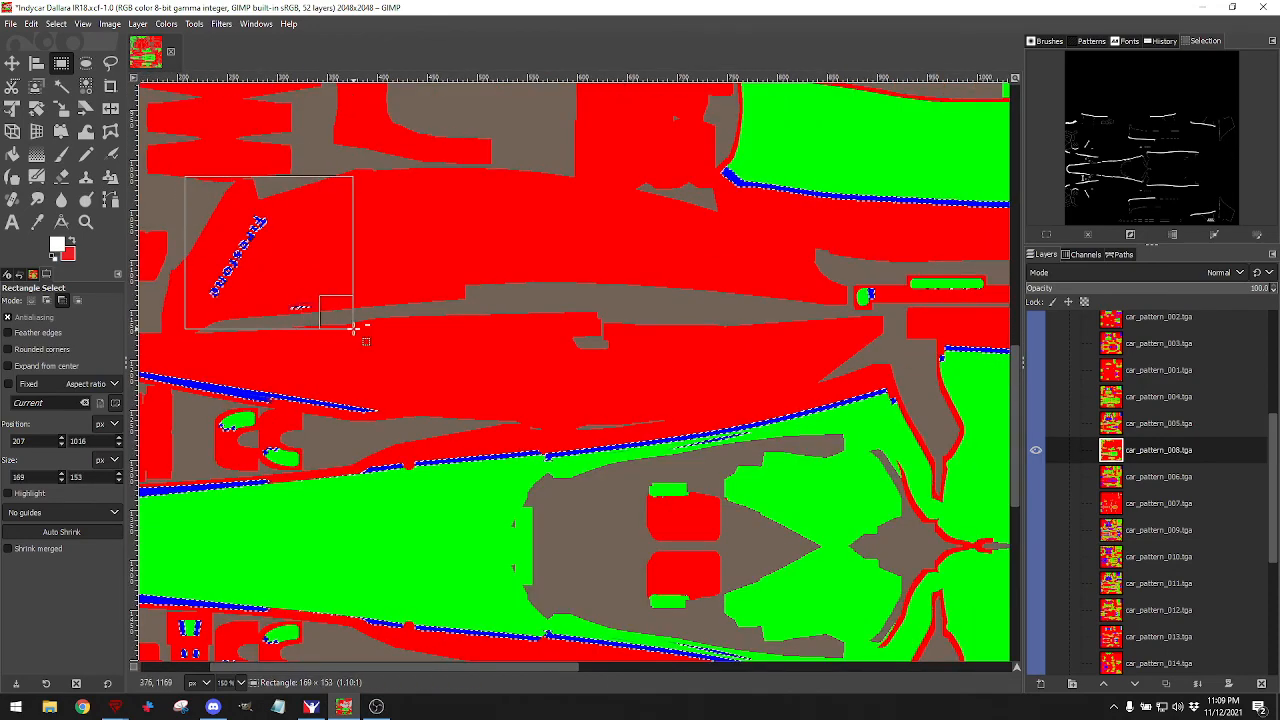
scroll(420, 259, "down", 5)
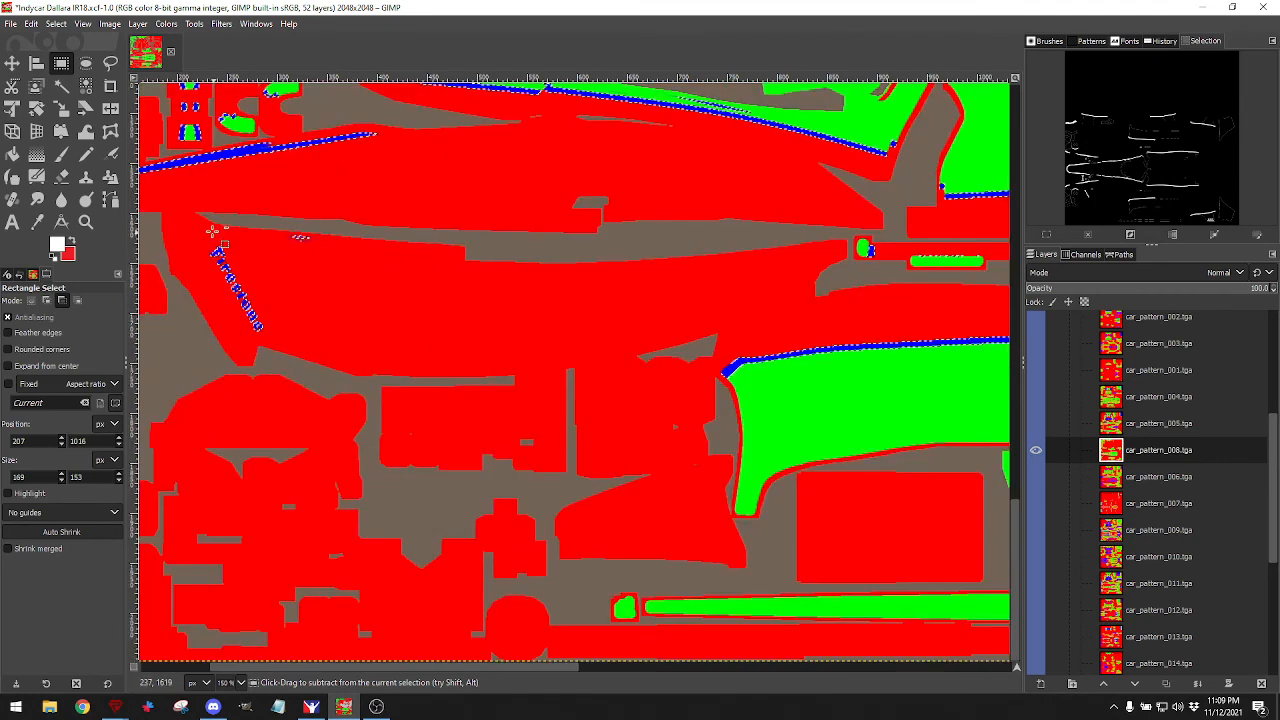
left_click_drag(193, 222, 355, 341)
scroll(366, 281, "down", 3)
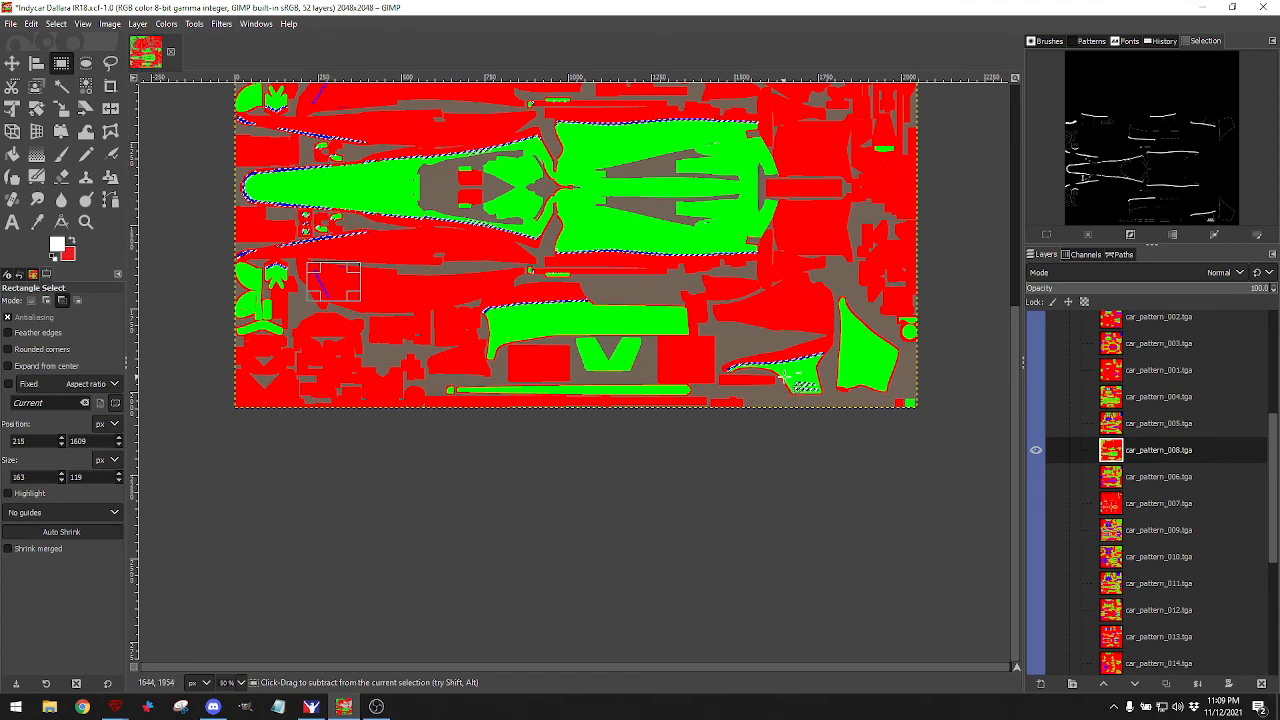
Subtract the upper-right, right-edge, central and long-panel logos from the stripe selection.
scroll(831, 270, "up", 5)
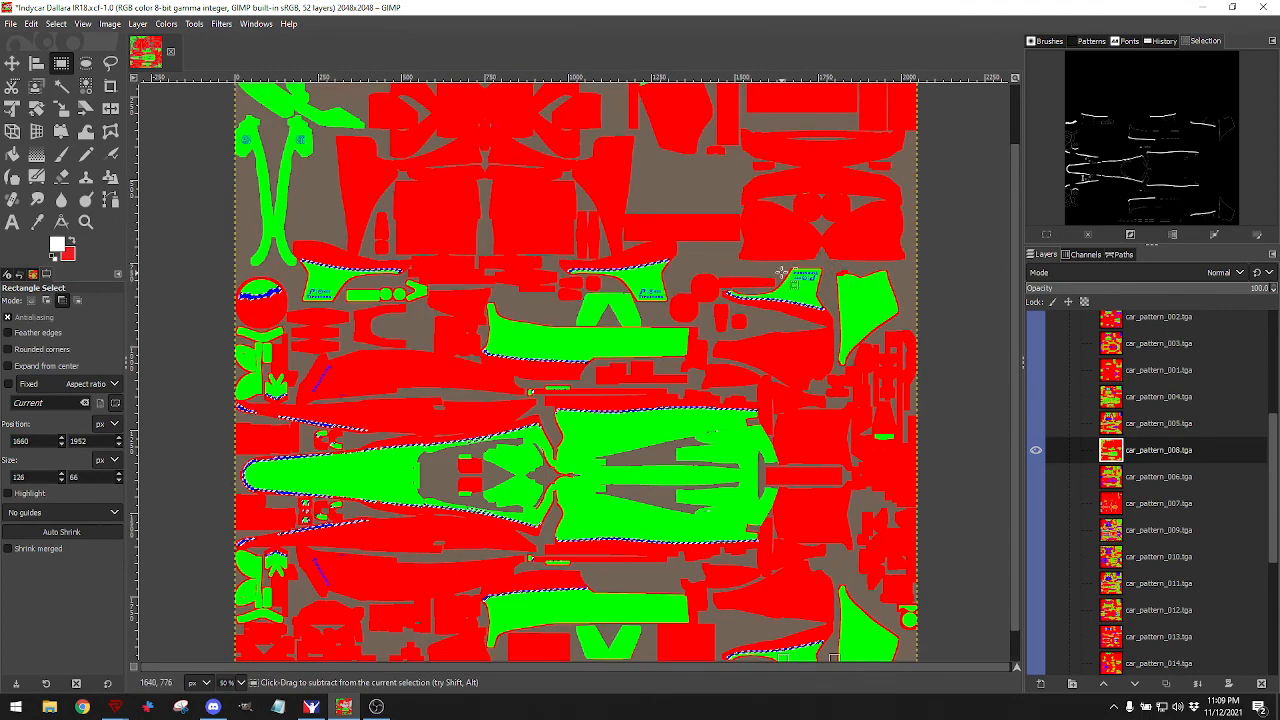
left_click_drag(781, 260, 831, 290)
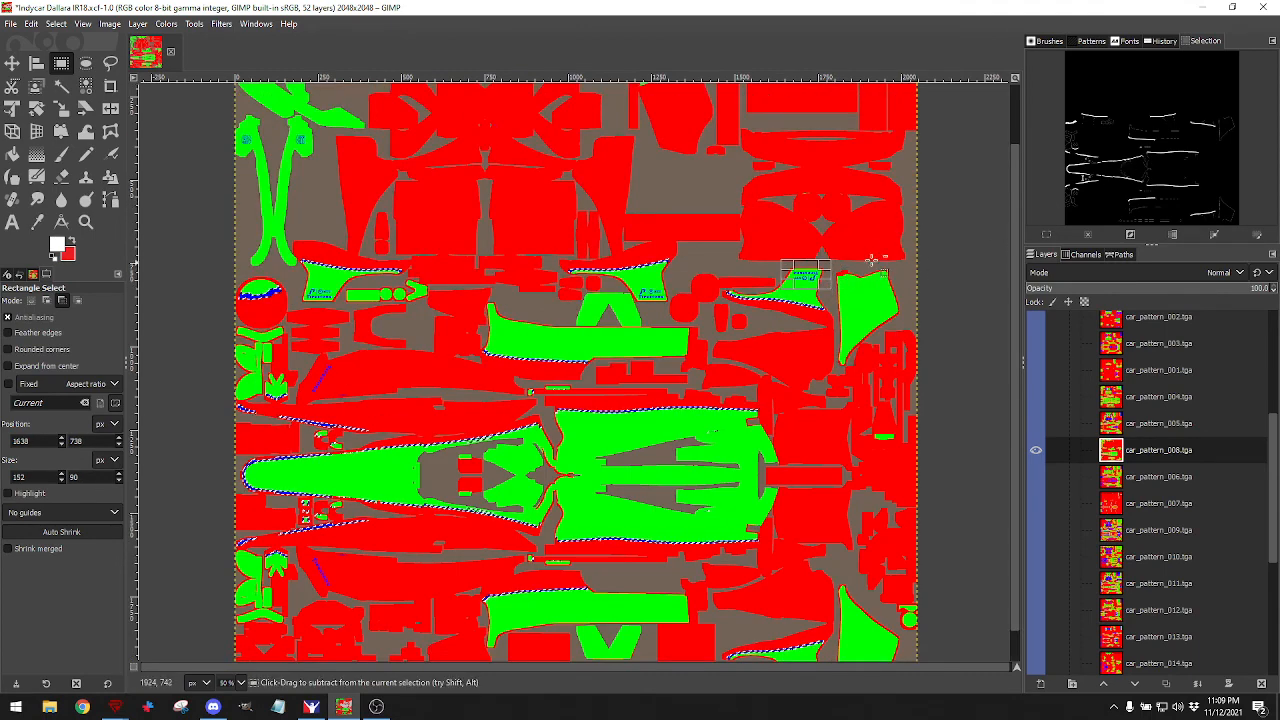
left_click(828, 246)
left_click_drag(828, 246, 919, 688)
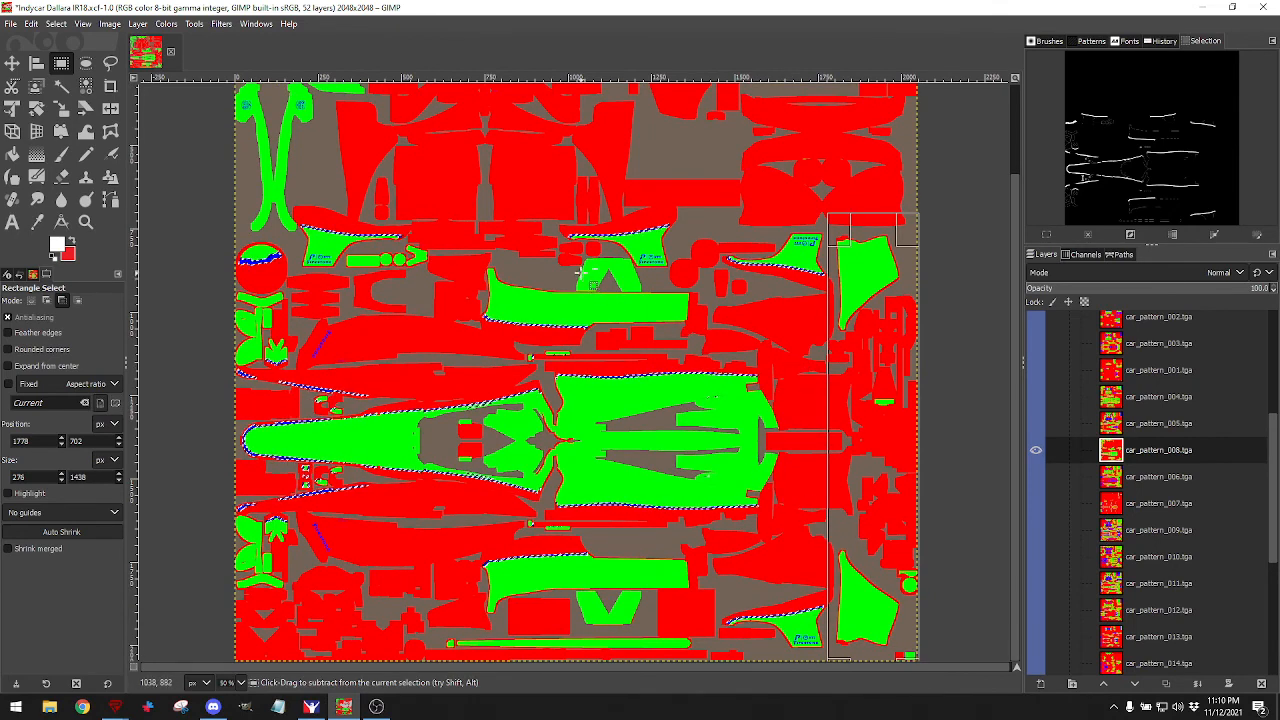
left_click_drag(581, 272, 720, 343)
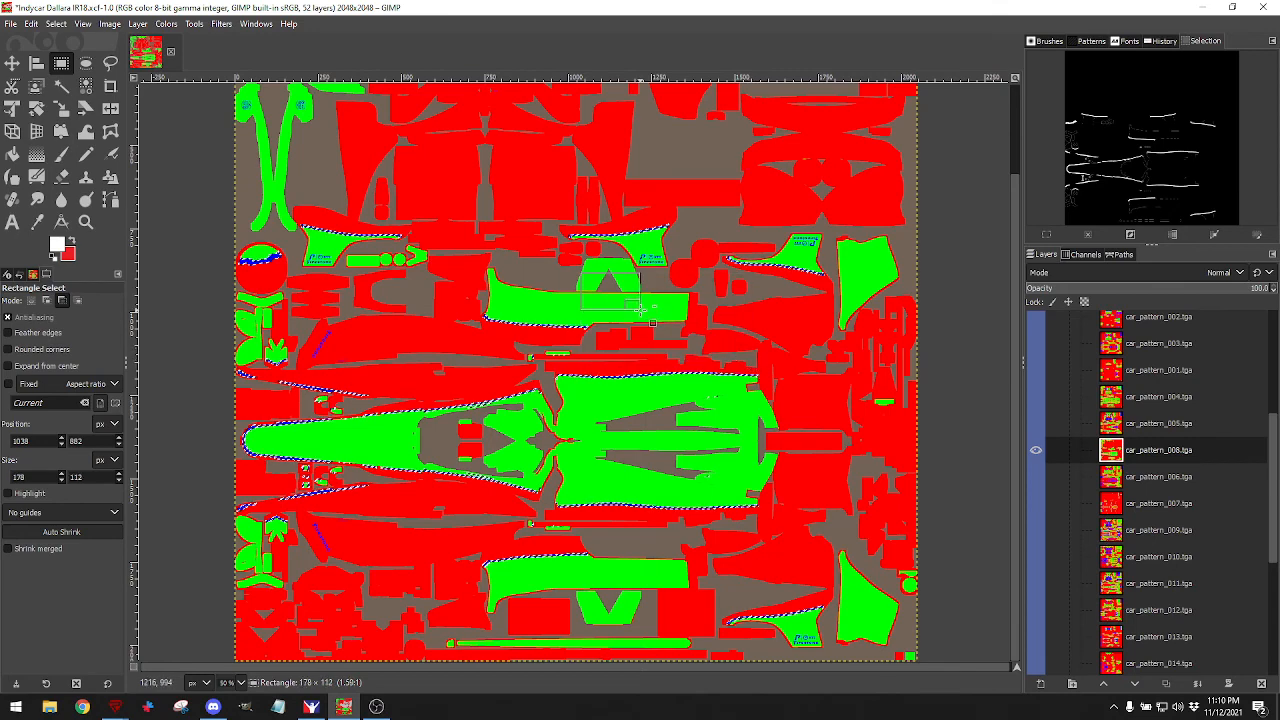
left_click_drag(640, 310, 760, 313)
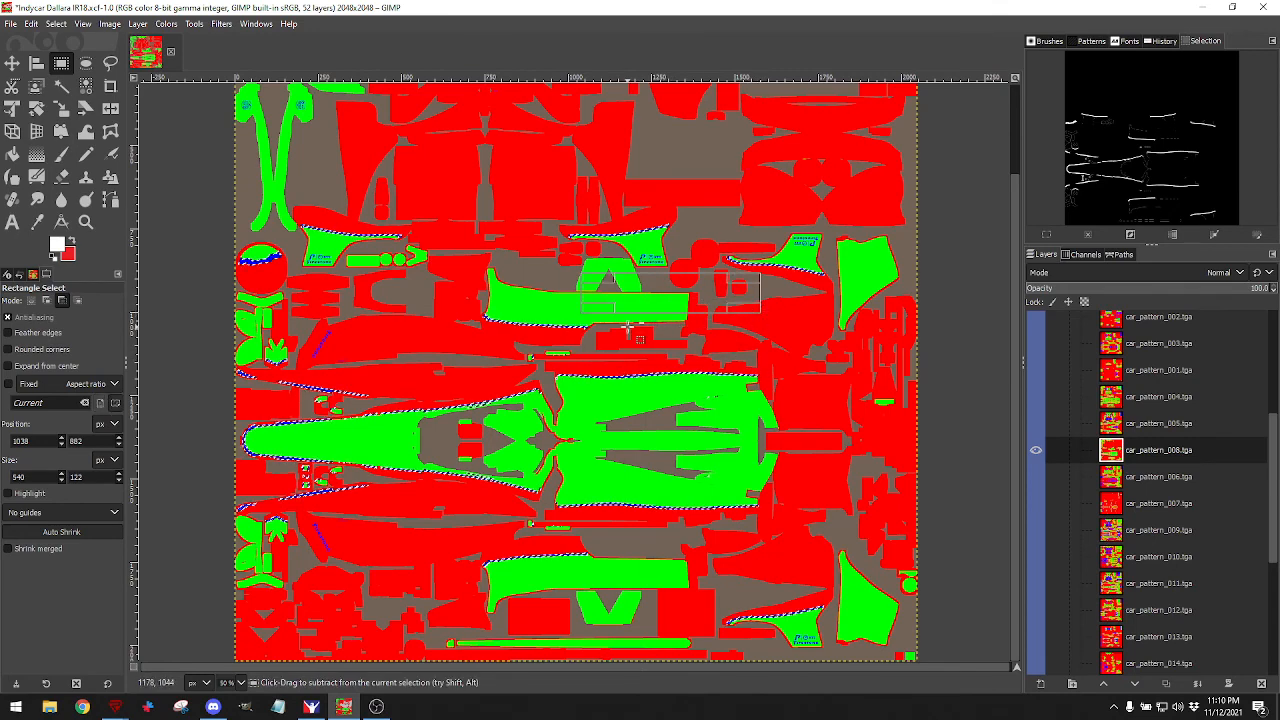
left_click_drag(767, 362, 661, 320)
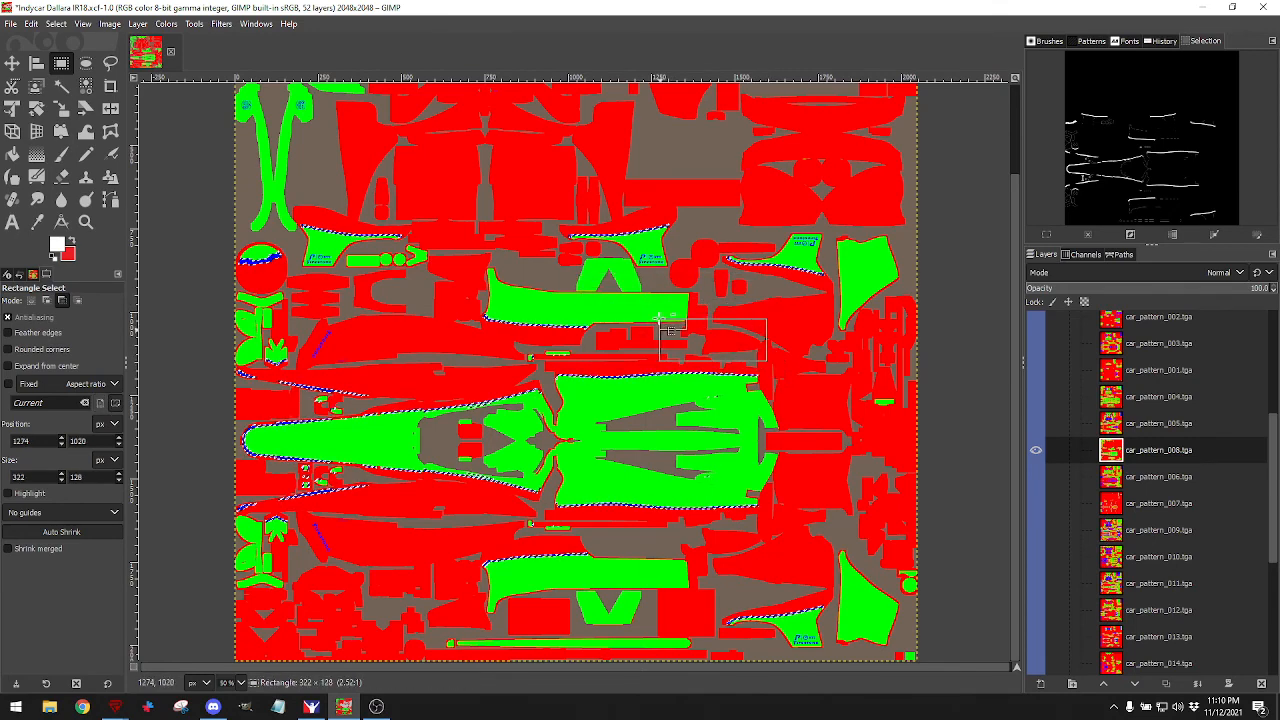
left_click_drag(590, 298, 593, 298)
left_click(471, 257)
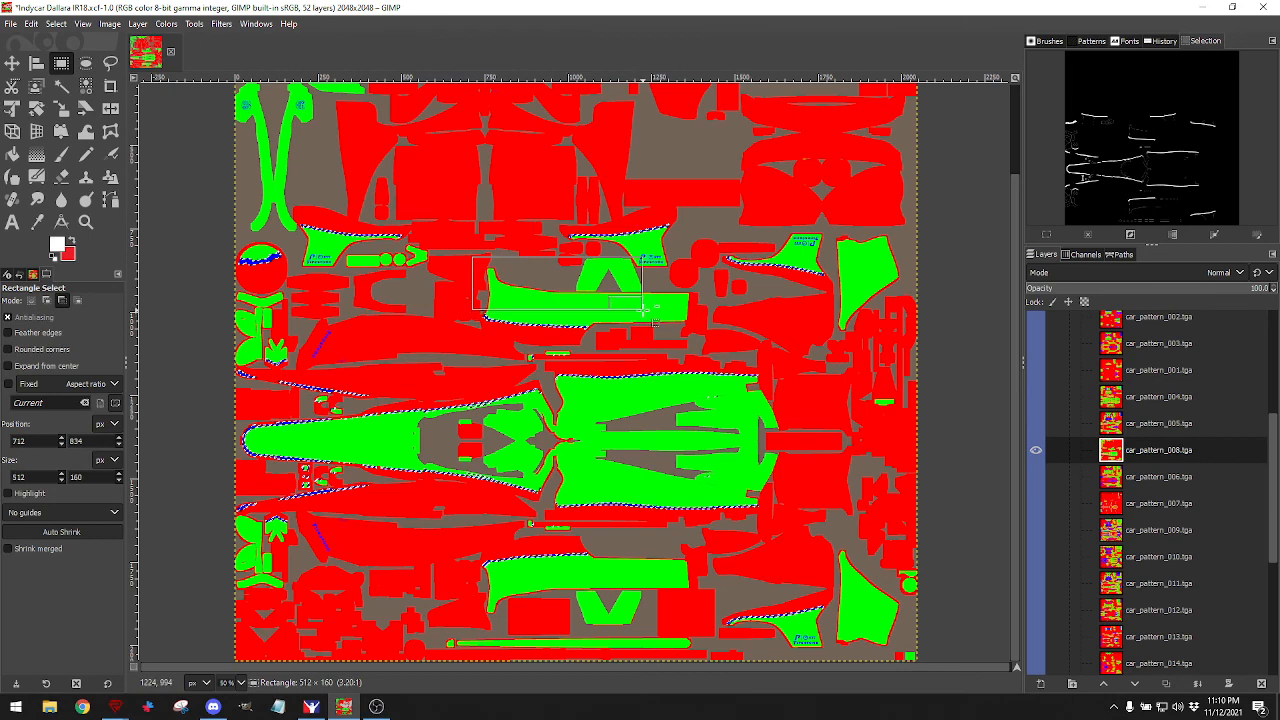
left_click_drag(650, 307, 650, 307)
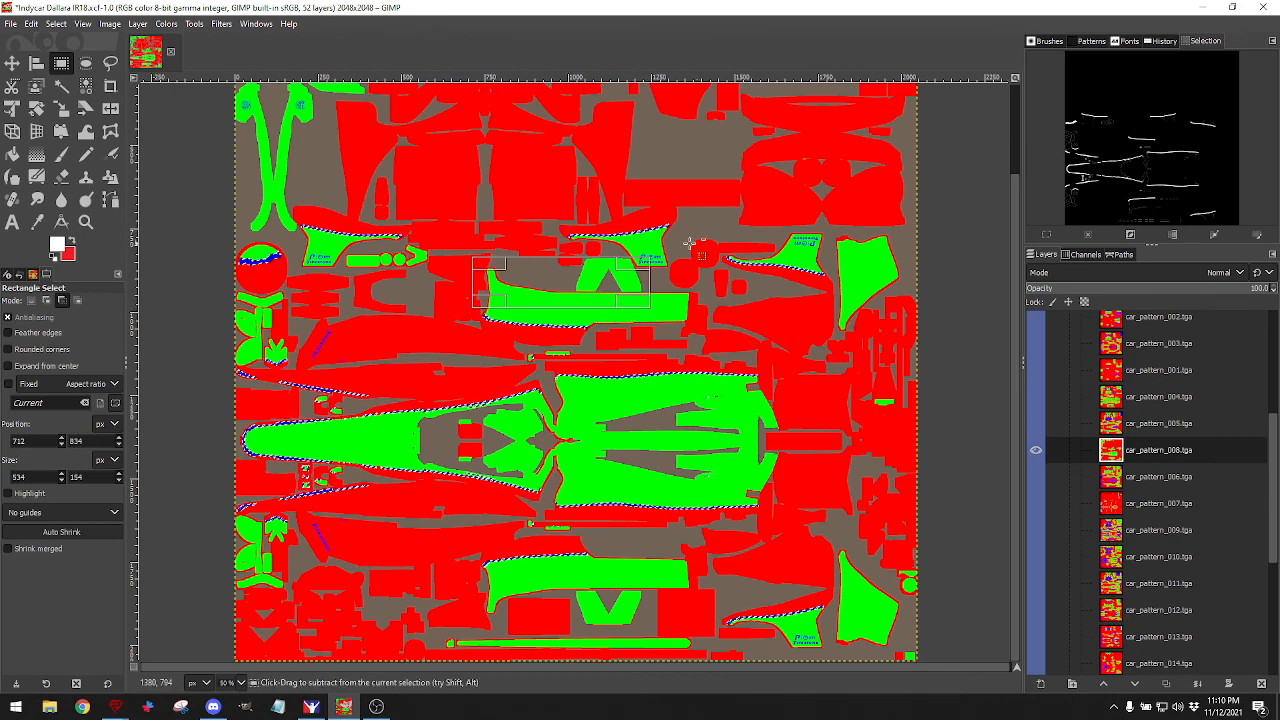
scroll(673, 249, "up", 3)
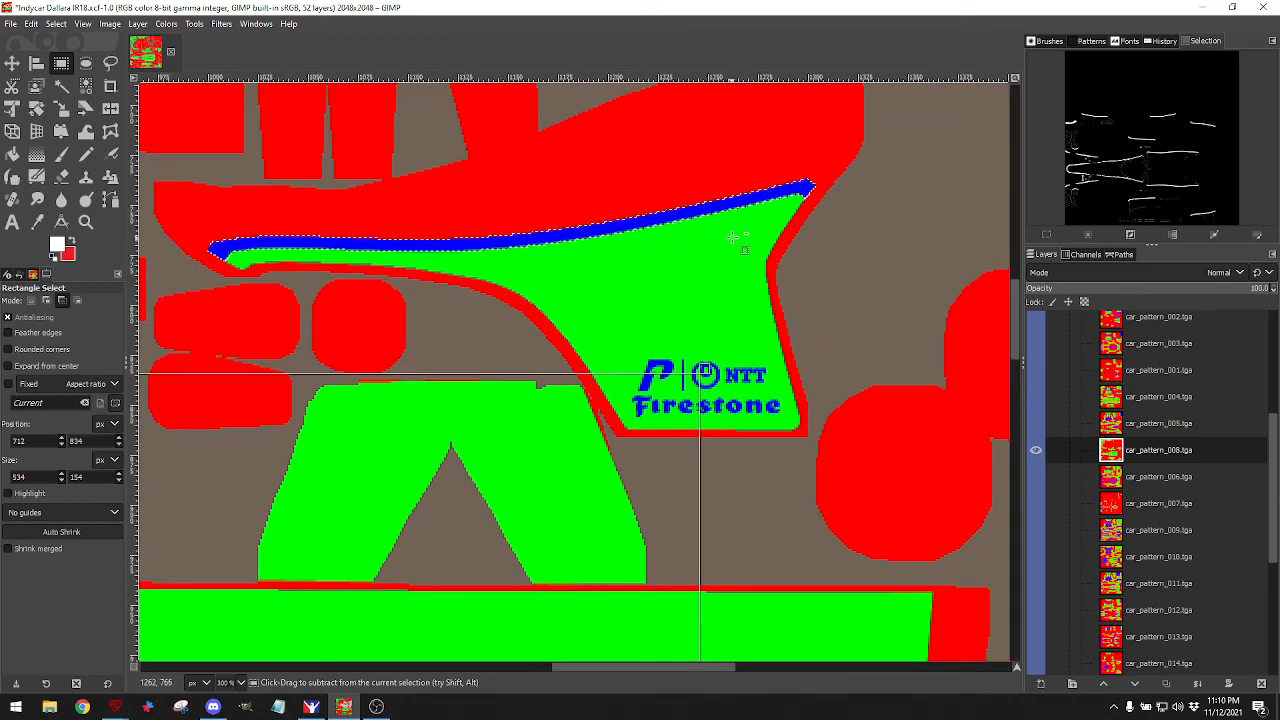
Trim stray bits, specks, a faint line and a red-bordered patch around the green panel.
left_click_drag(764, 218, 885, 357)
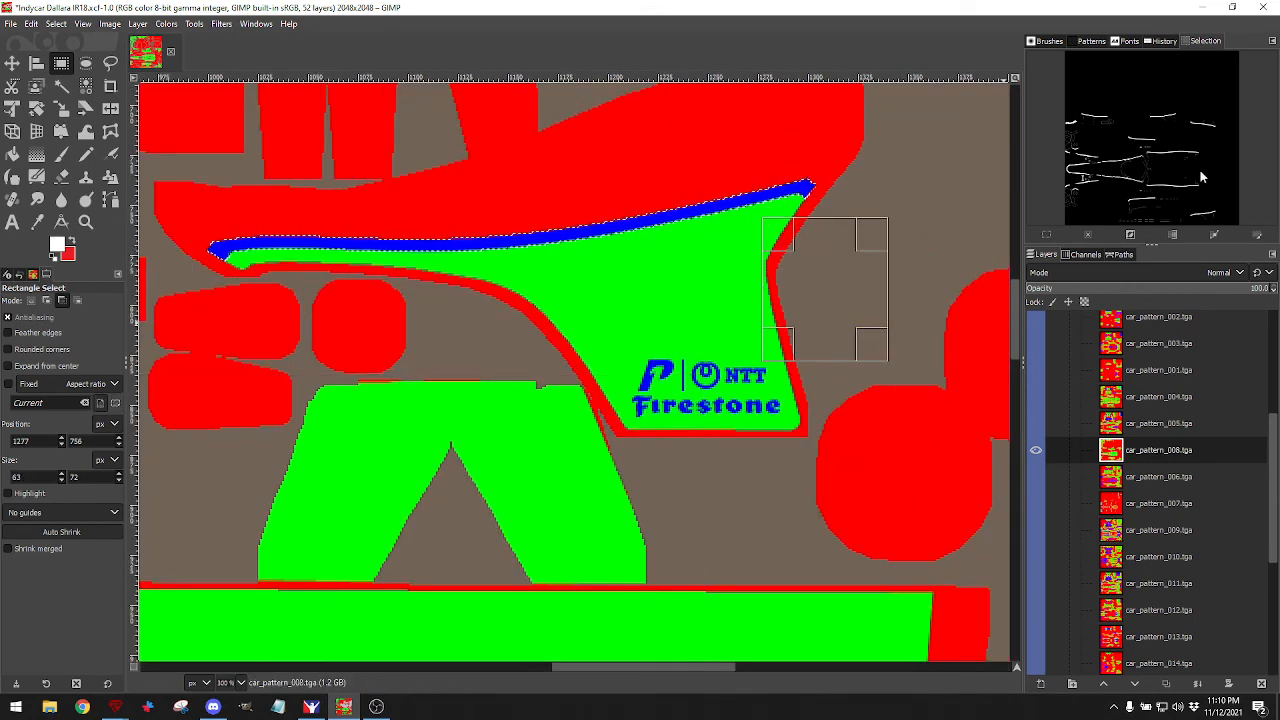
scroll(885, 388, "down", 5)
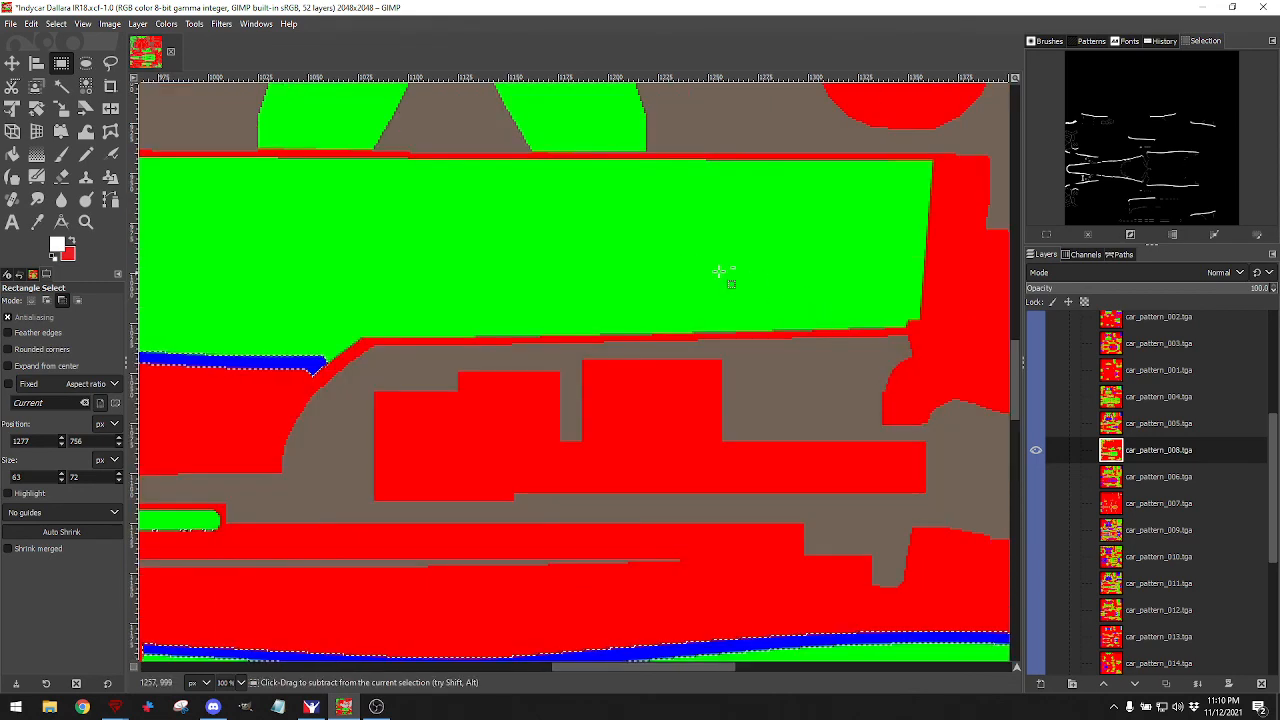
left_click_drag(685, 260, 952, 405)
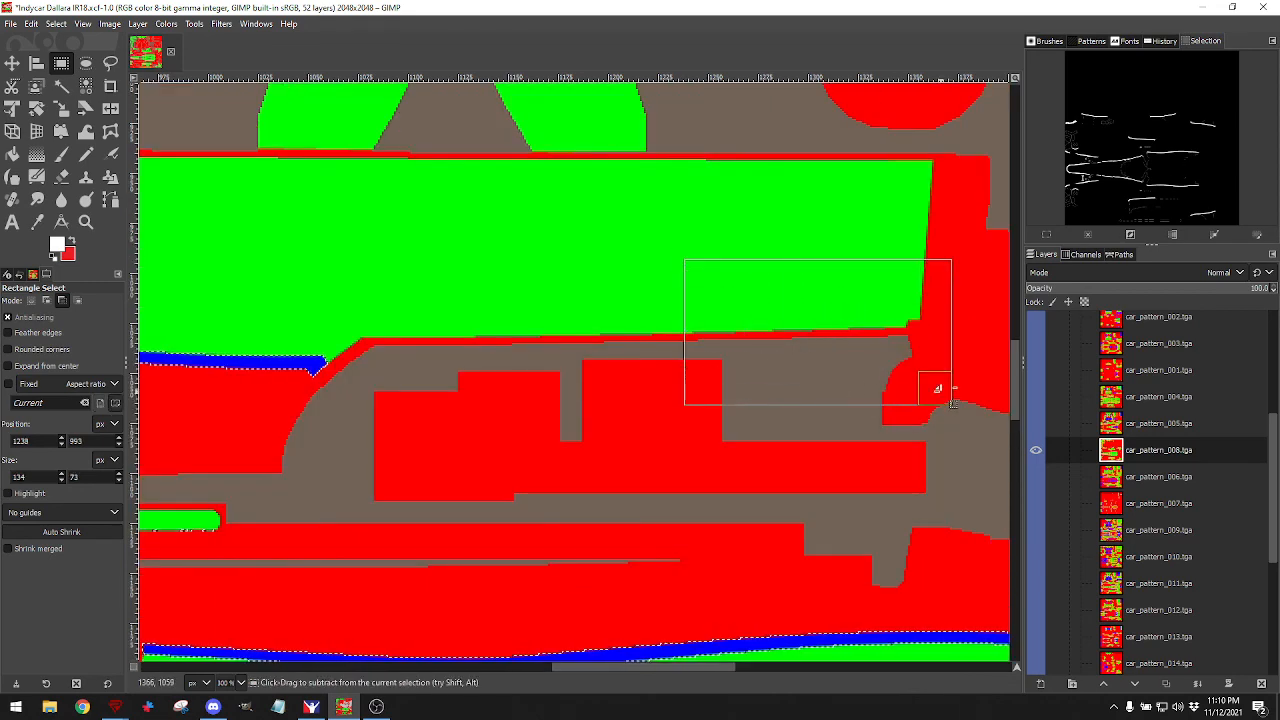
scroll(953, 403, "down", 5)
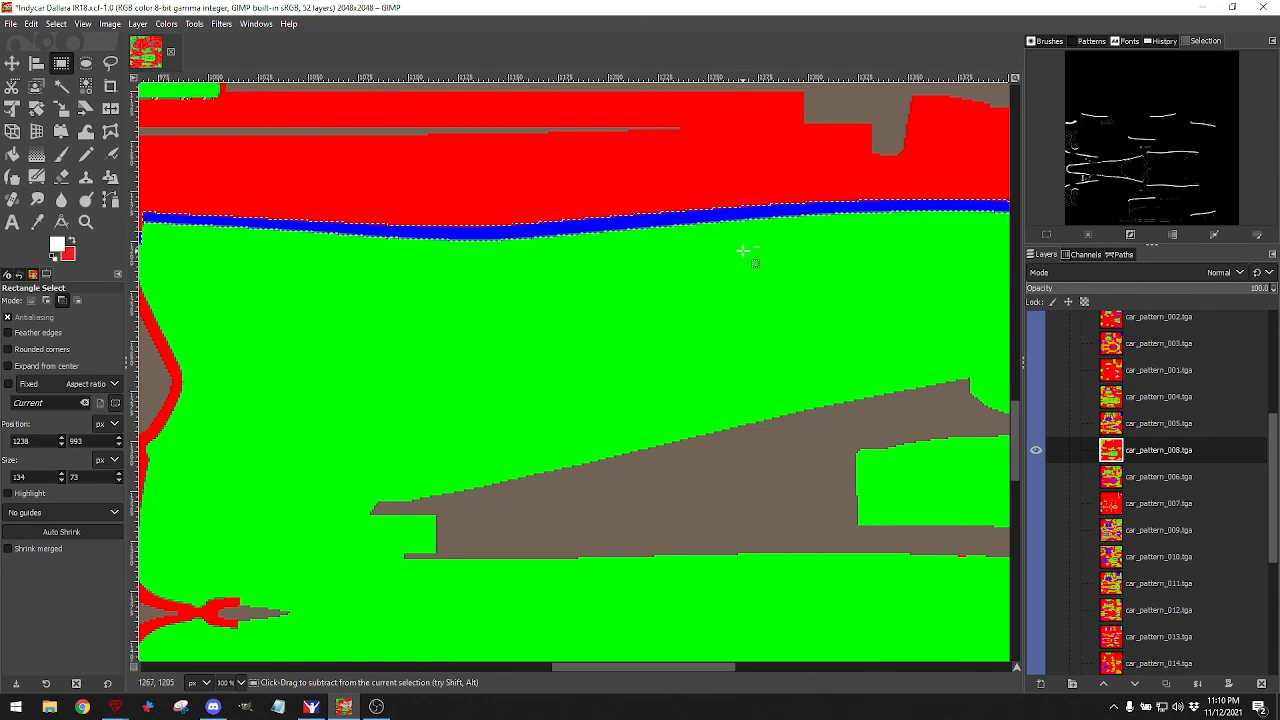
left_click_drag(743, 252, 912, 466)
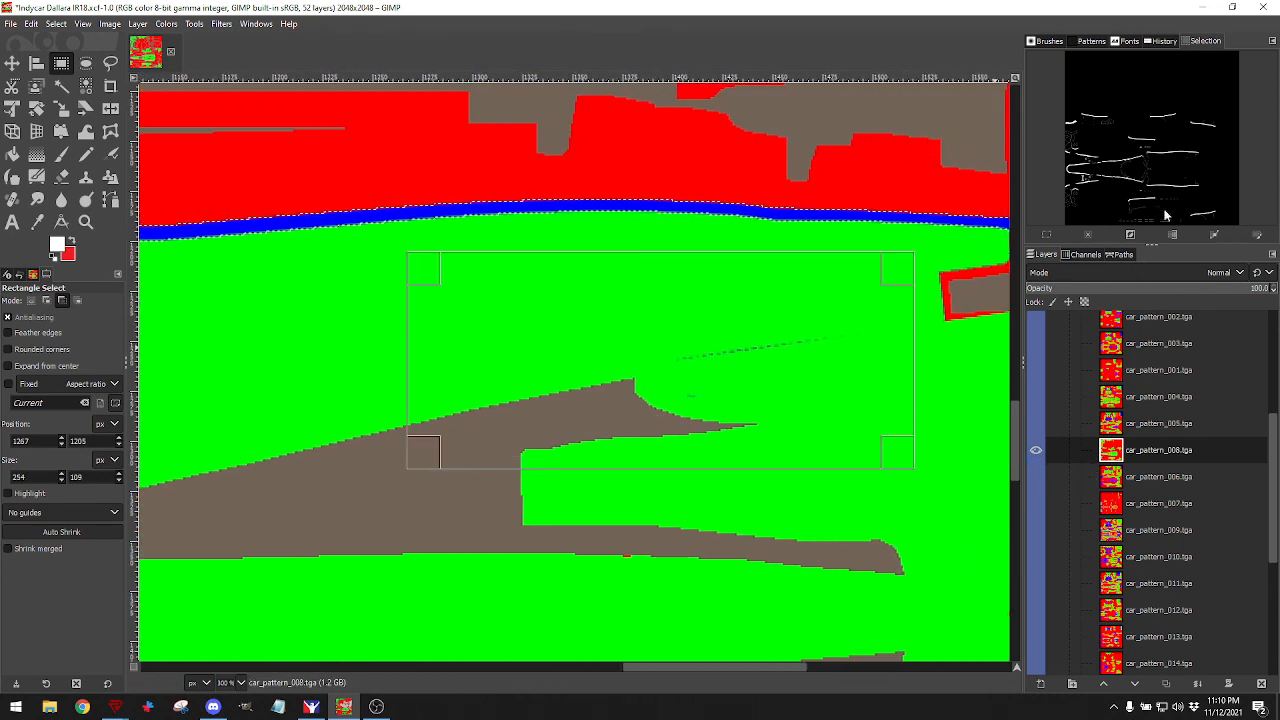
scroll(908, 400, "down", 5)
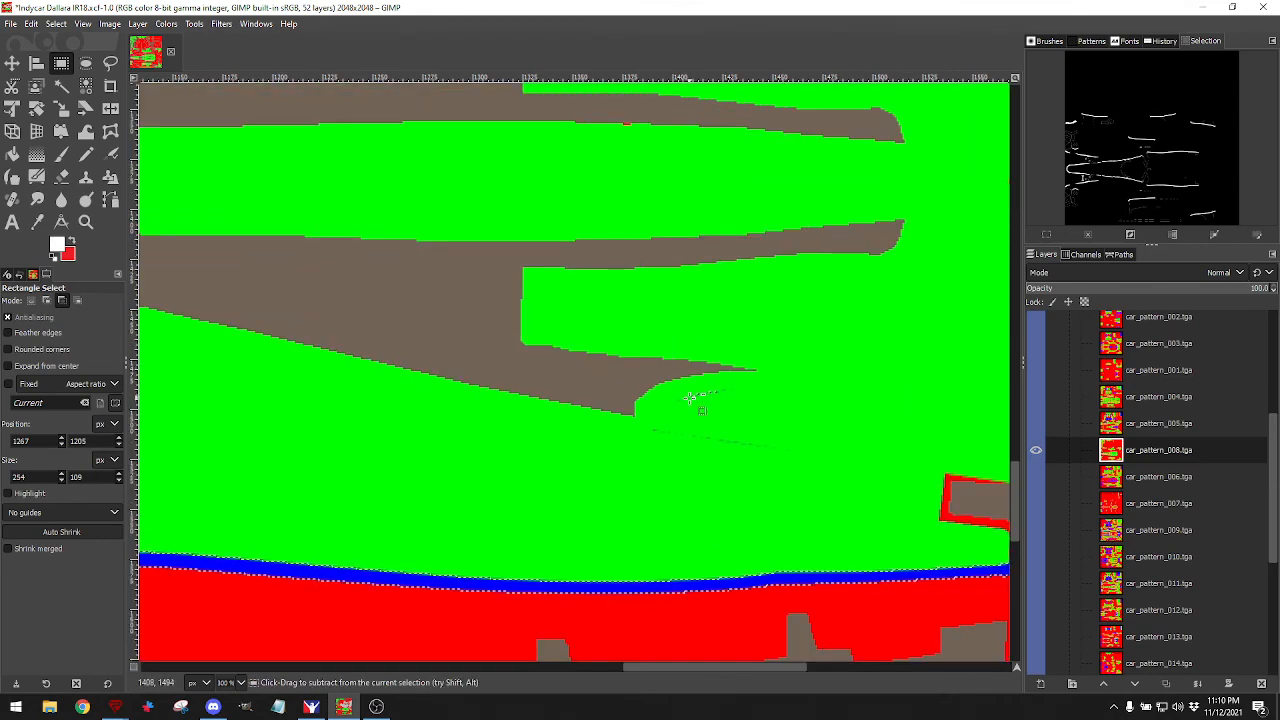
scroll(695, 395, "up", 8)
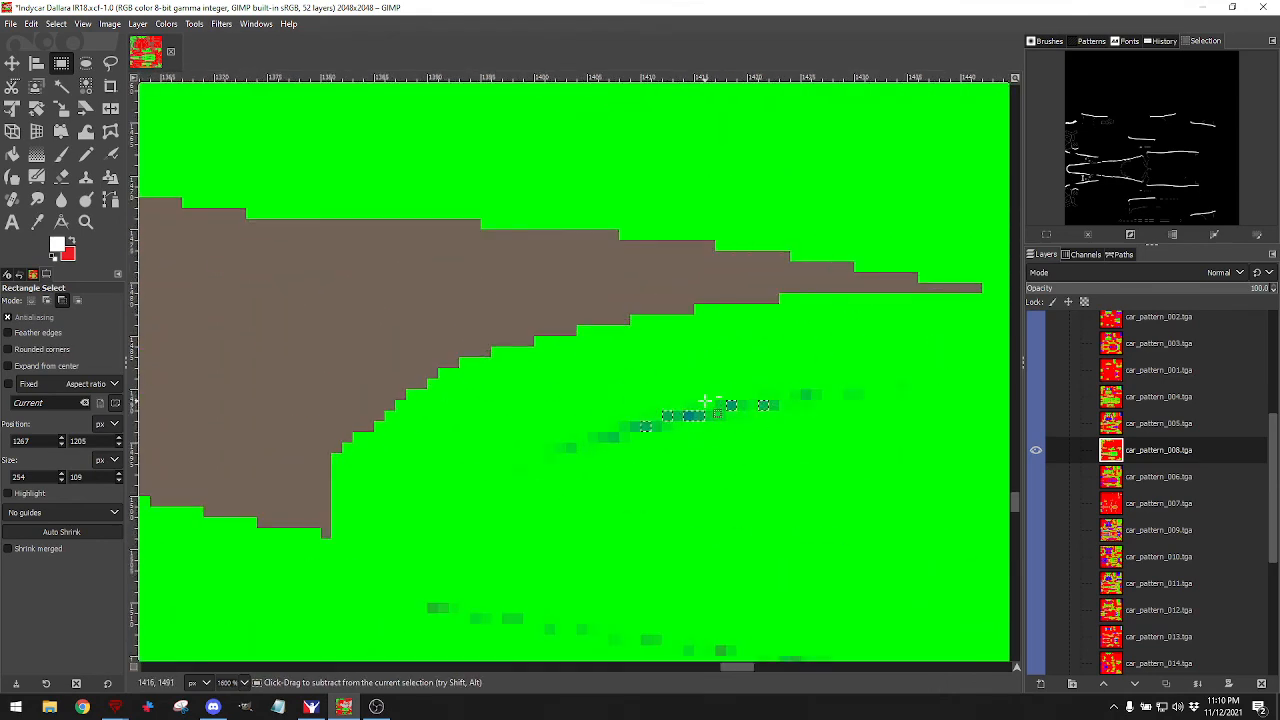
scroll(705, 401, "down", 8)
left_click_drag(623, 365, 843, 488)
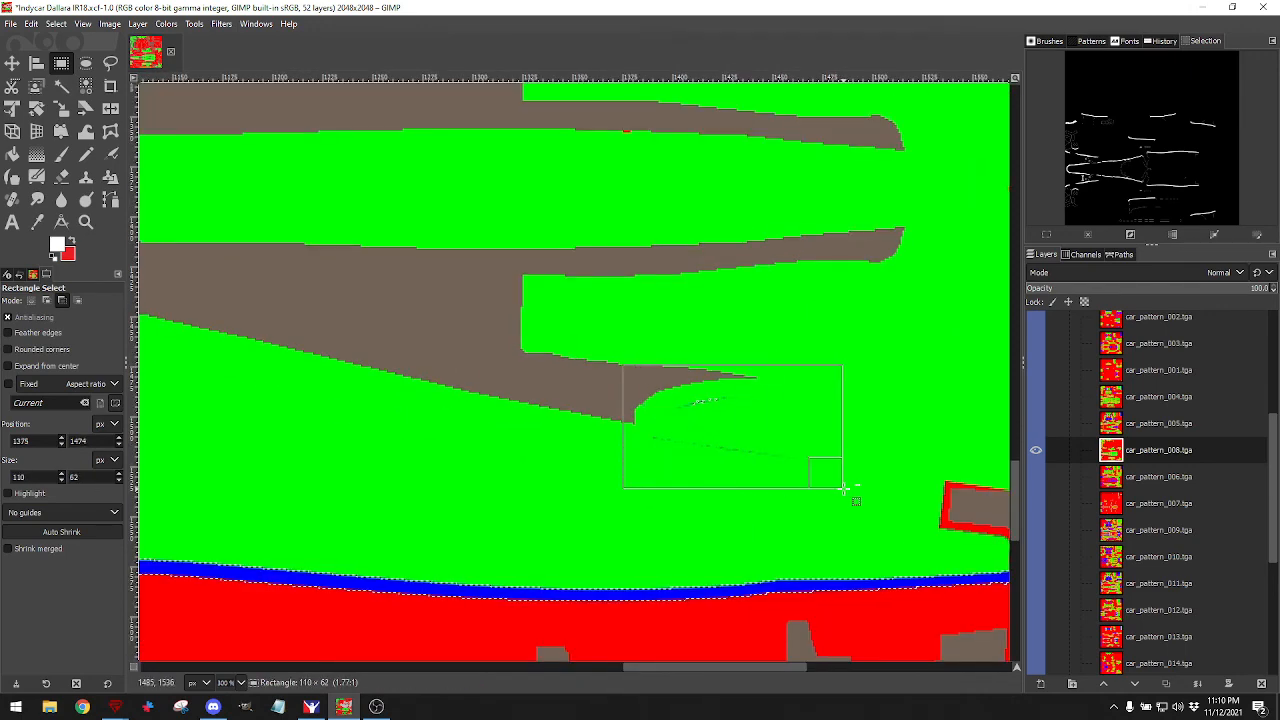
scroll(866, 381, "down", 5)
scroll(905, 333, "right", 4)
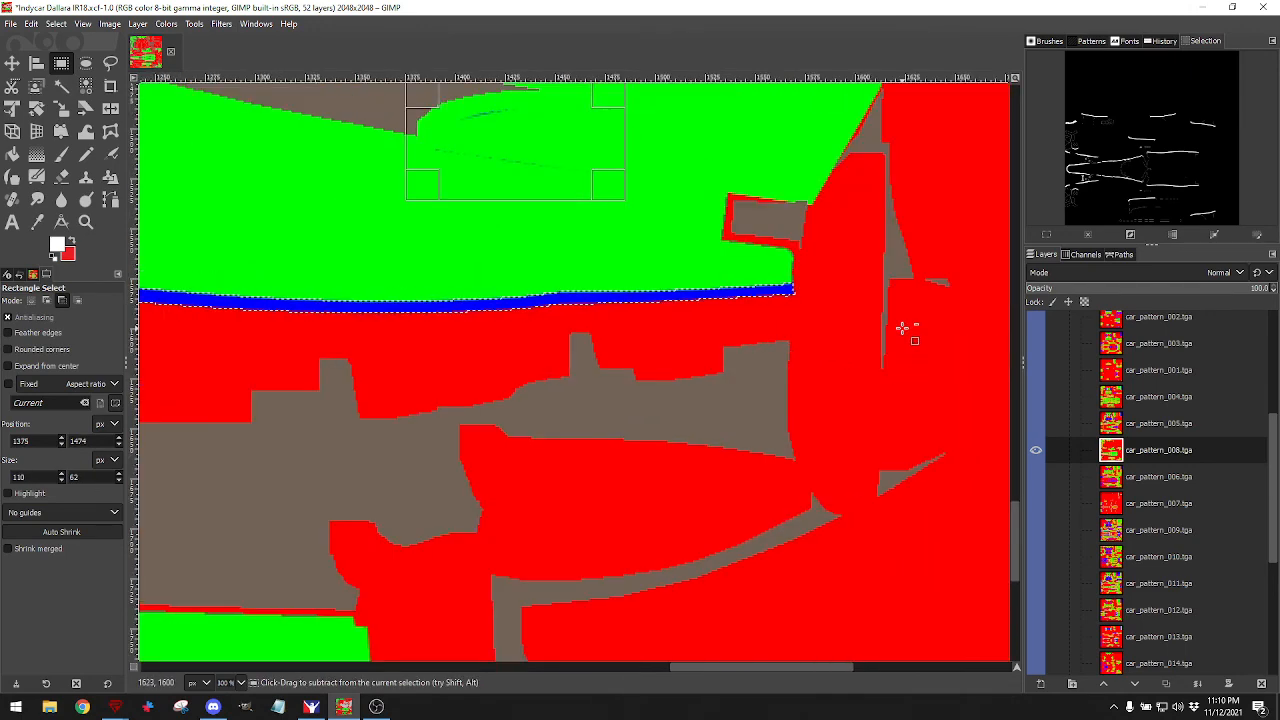
scroll(895, 328, "up", 7)
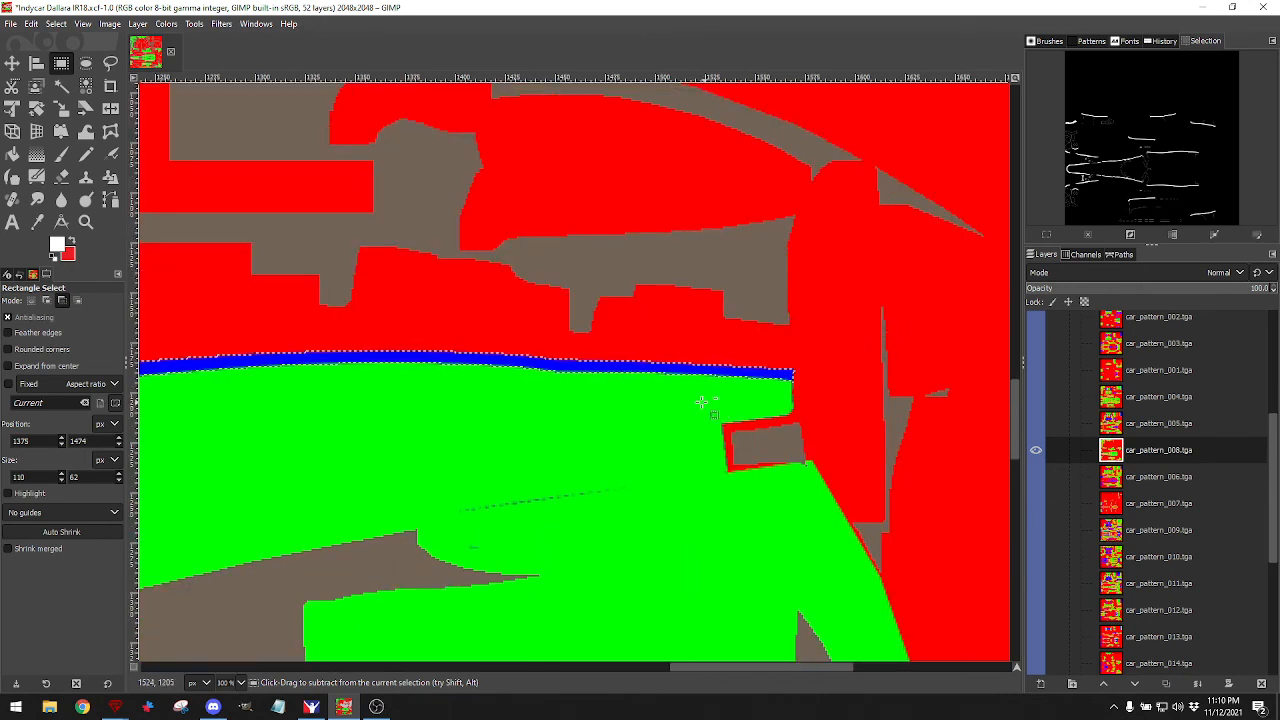
left_click_drag(697, 402, 829, 484)
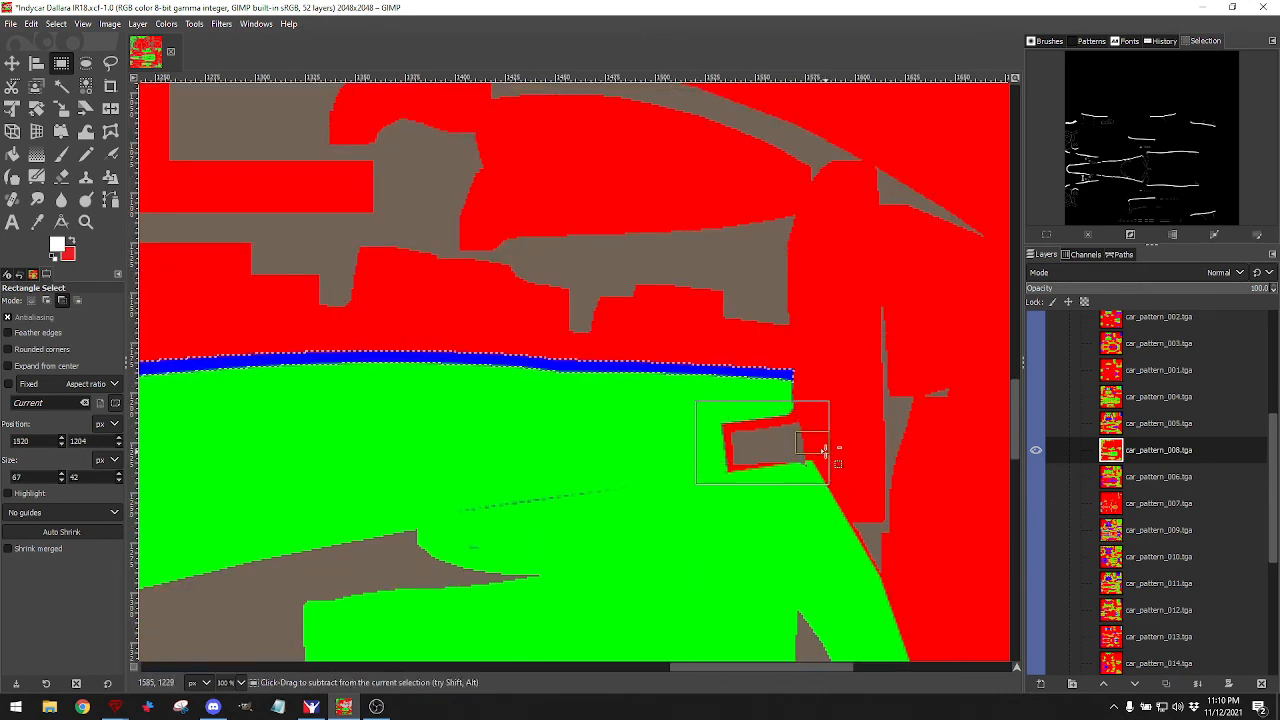
Subtract a small grey patch and several large lower side-panel areas from the selection.
scroll(819, 442, "down", 2)
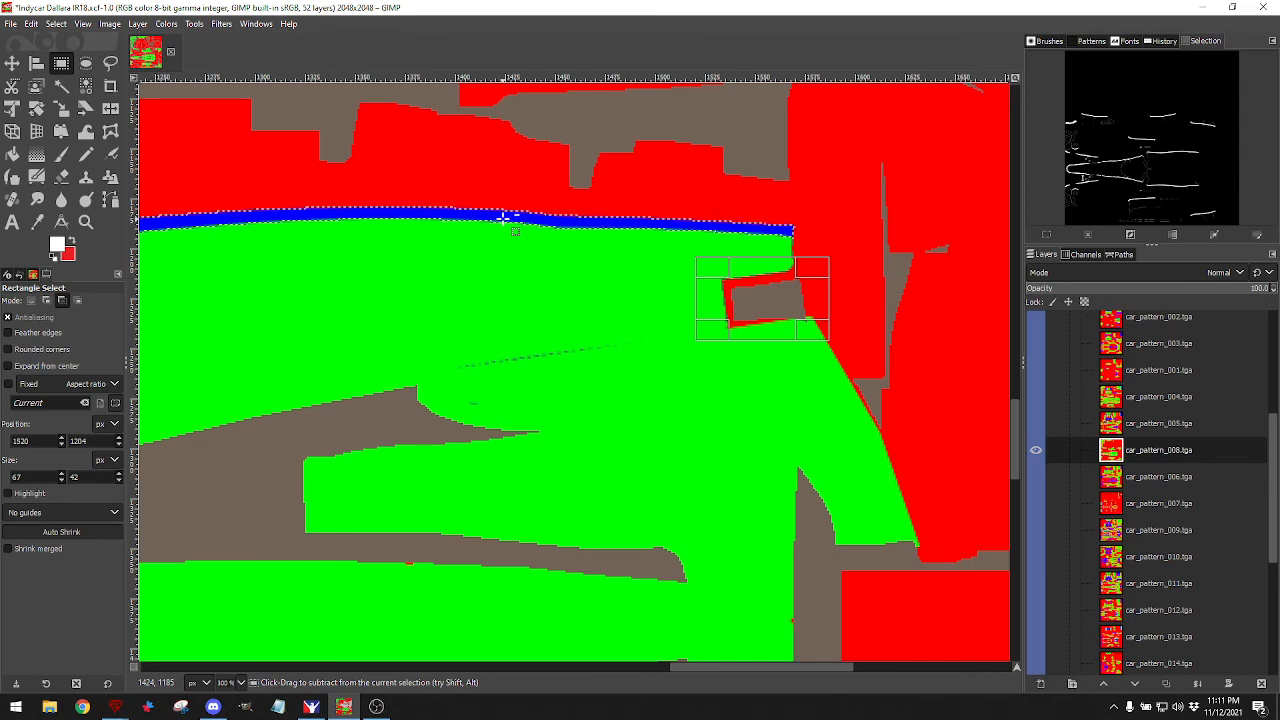
scroll(740, 365, "down", 5)
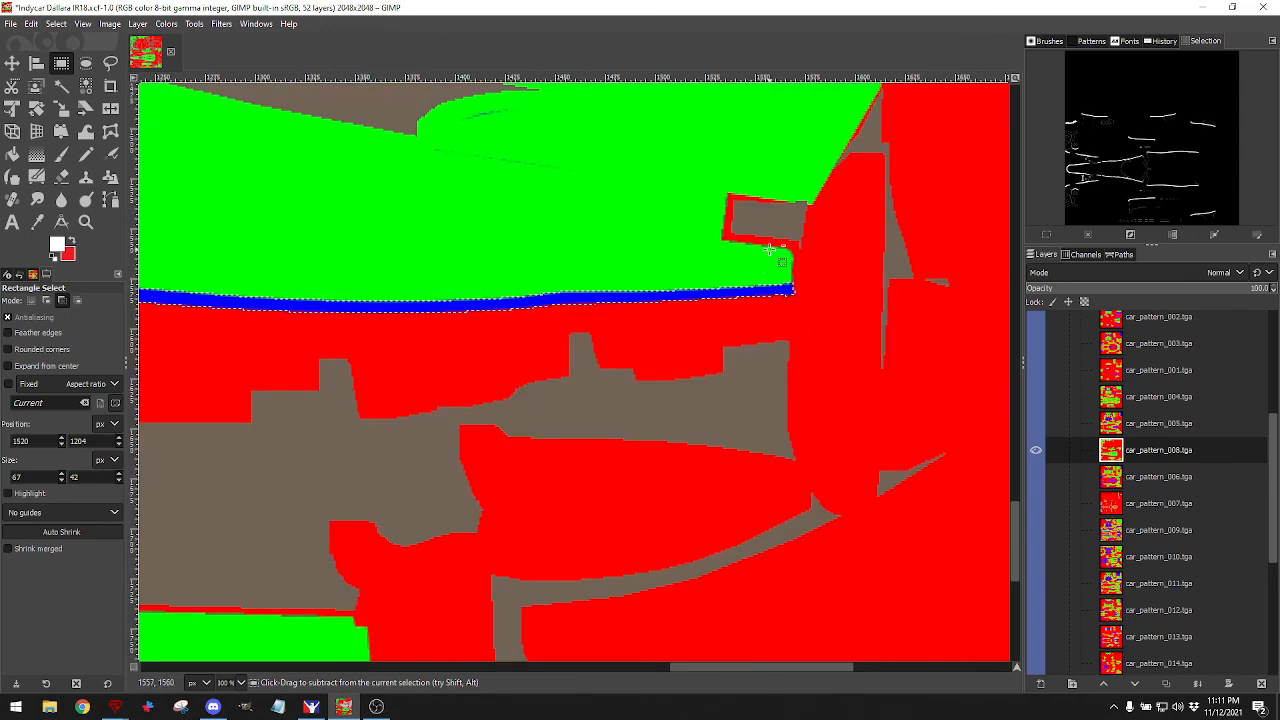
left_click_drag(691, 165, 847, 253)
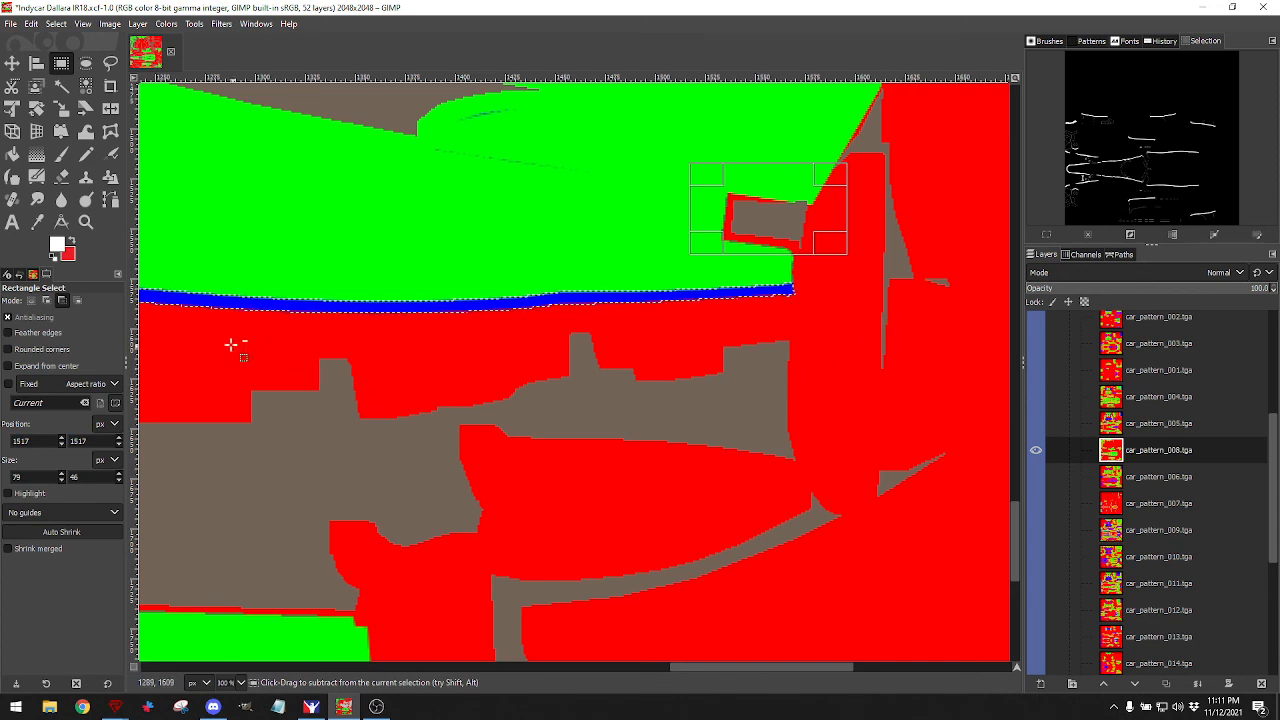
left_click_drag(215, 337, 966, 616)
scroll(843, 511, "down", 5)
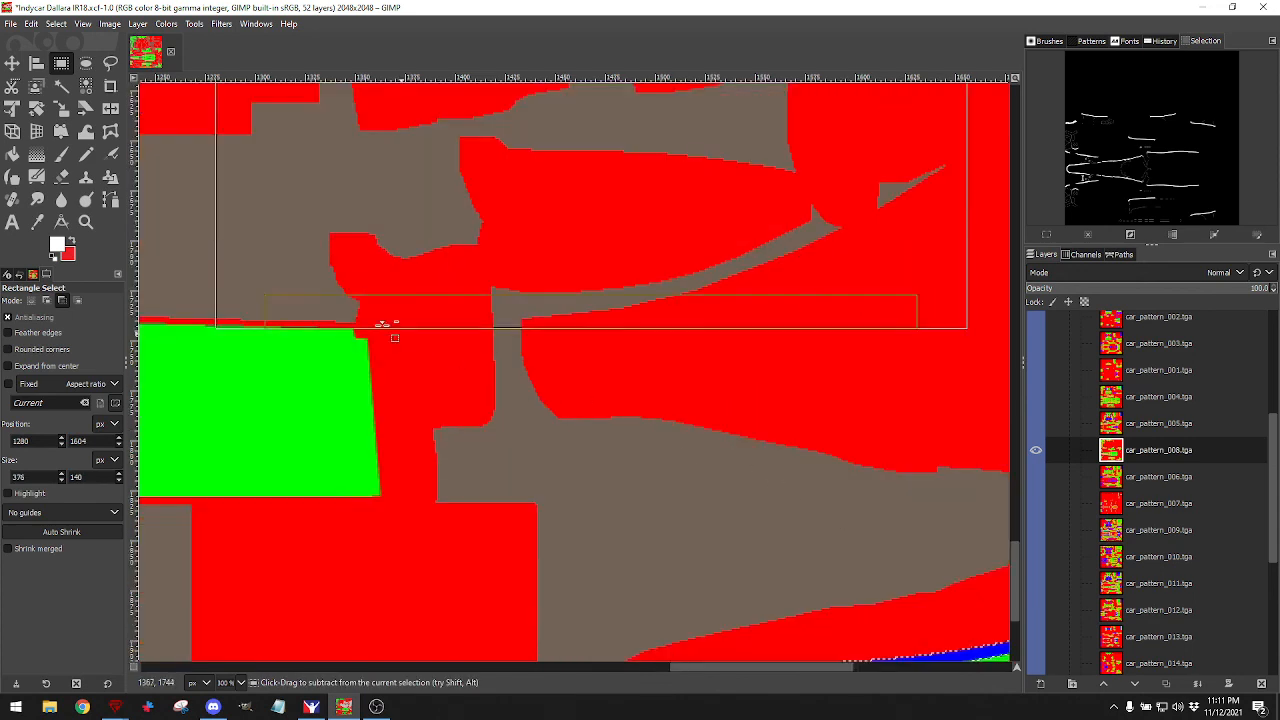
left_click_drag(182, 265, 957, 626)
scroll(760, 418, "left", 6)
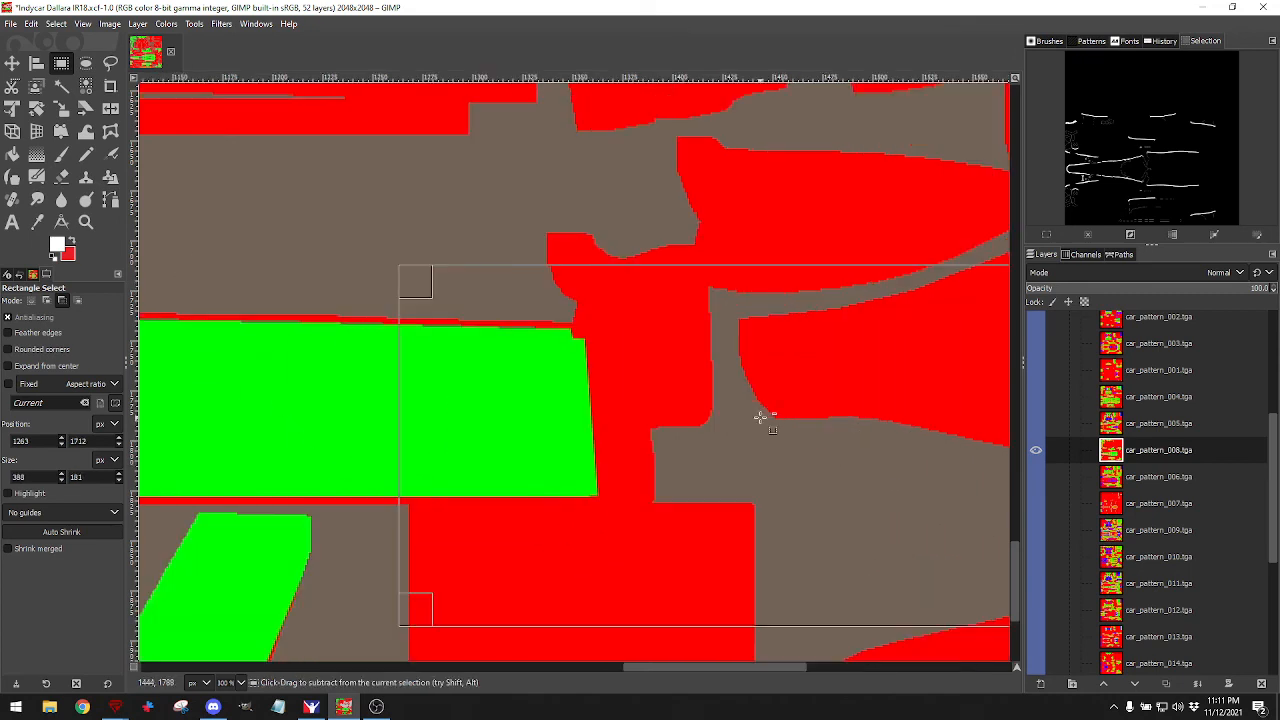
left_click_drag(502, 276, 916, 555)
scroll(769, 453, "down", 2)
scroll(714, 449, "left", 6)
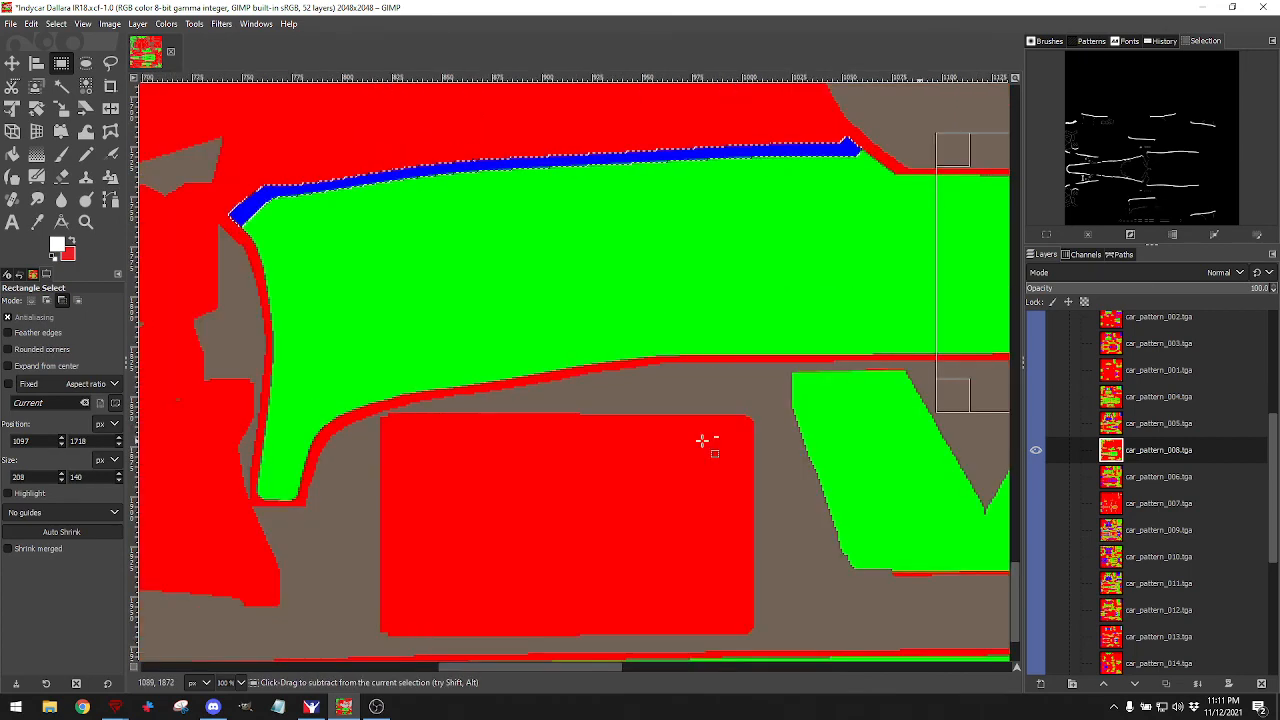
mouse_move(304, 274)
left_mouse_down()
mouse_move(759, 404)
mouse_move(1019, 533)
mouse_move(1057, 531)
mouse_move(983, 582)
left_mouse_up()
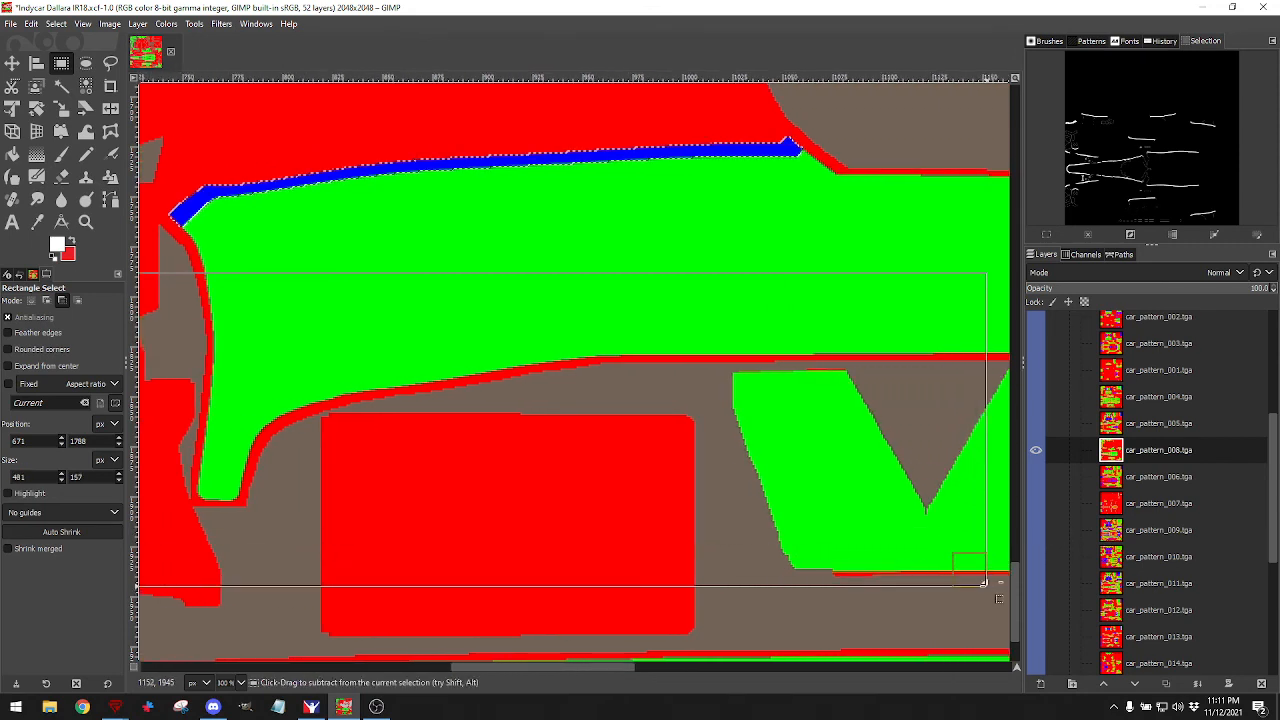
scroll(860, 504, "down", 3)
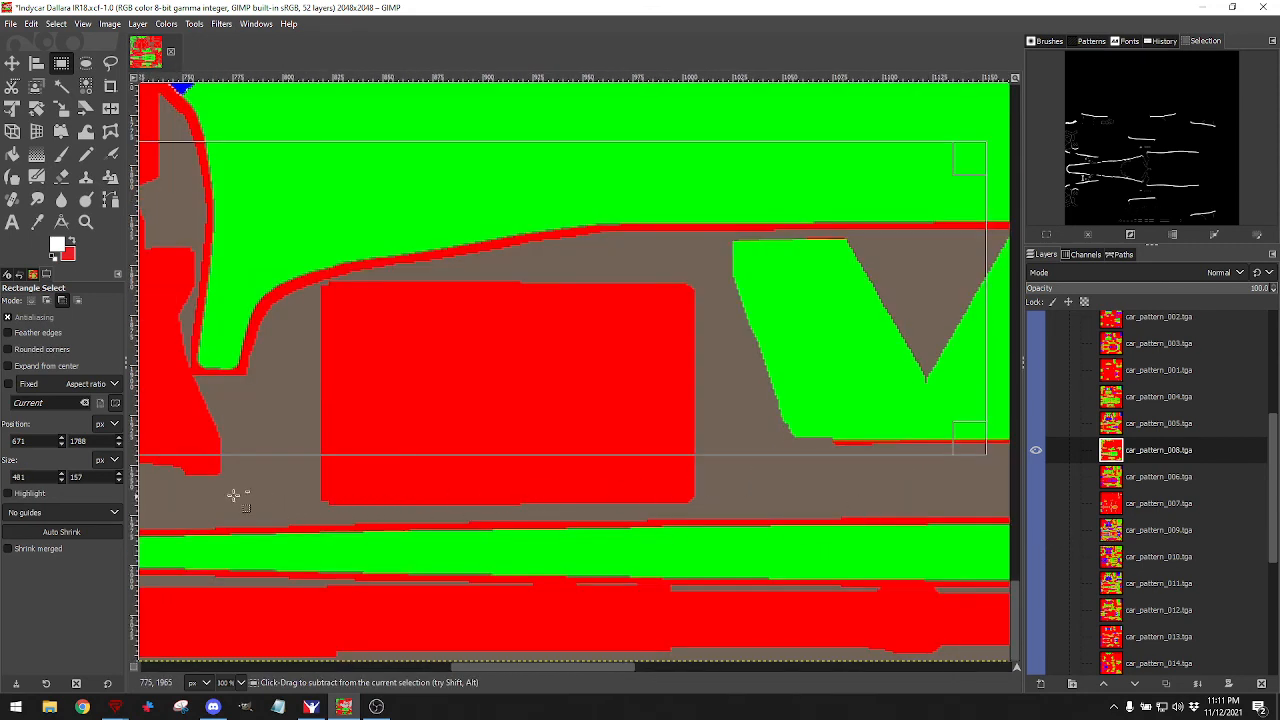
Subtract the wide area below the green panel and the green-red junction near the nose.
scroll(165, 475, "left", 10)
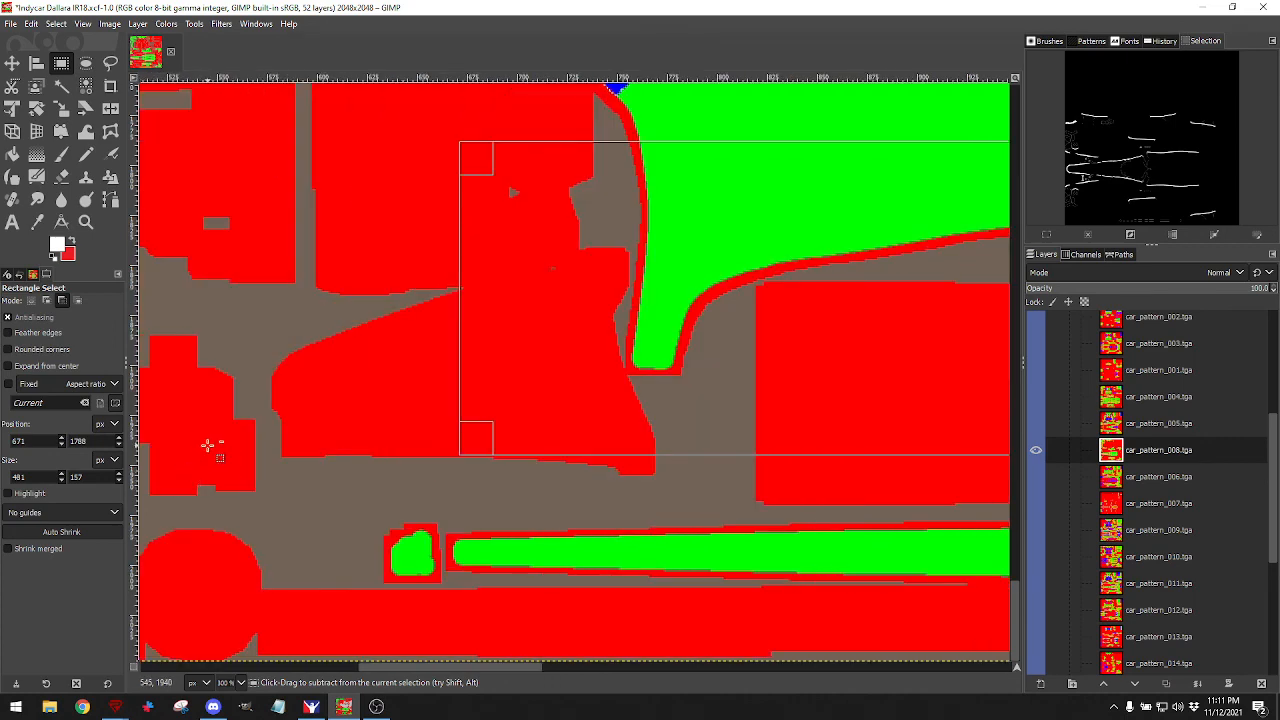
left_click_drag(203, 444, 1083, 672)
mouse_move(1097, 668)
left_mouse_down()
mouse_move(931, 626)
mouse_move(997, 679)
mouse_move(1110, 686)
left_mouse_up()
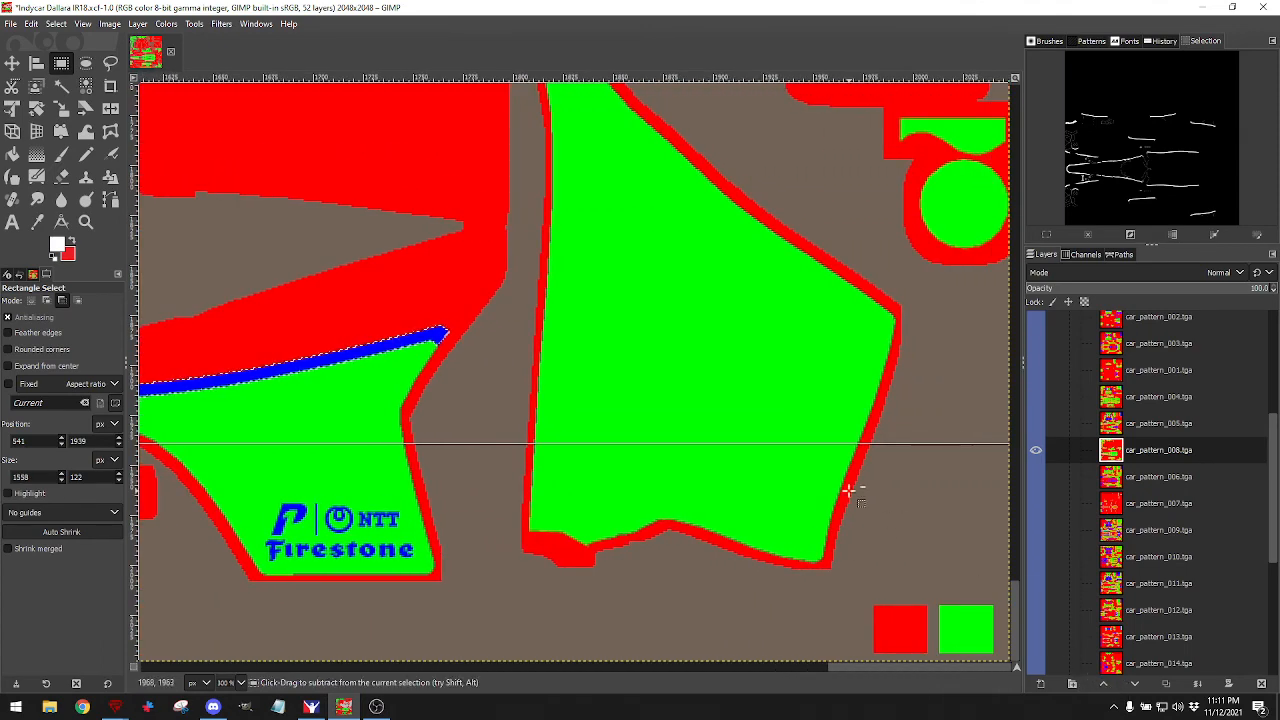
scroll(810, 498, "left", 2)
scroll(796, 488, "up", 3)
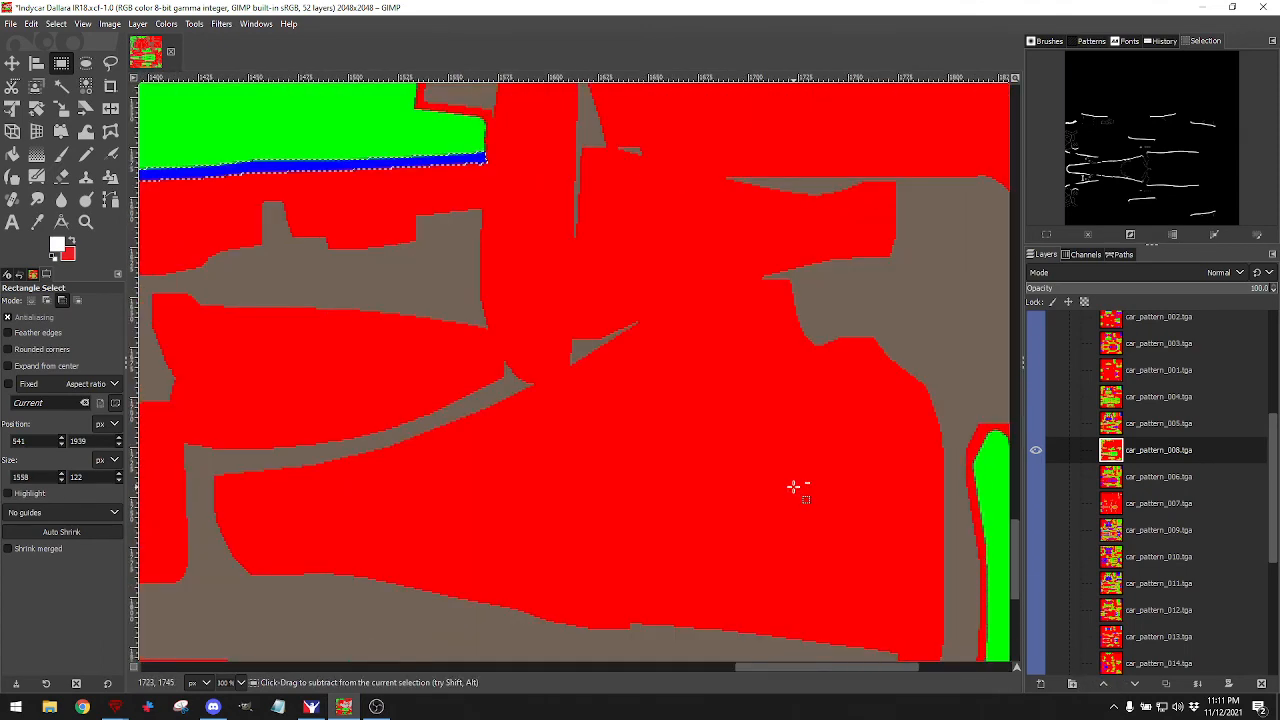
scroll(793, 487, "up", 5)
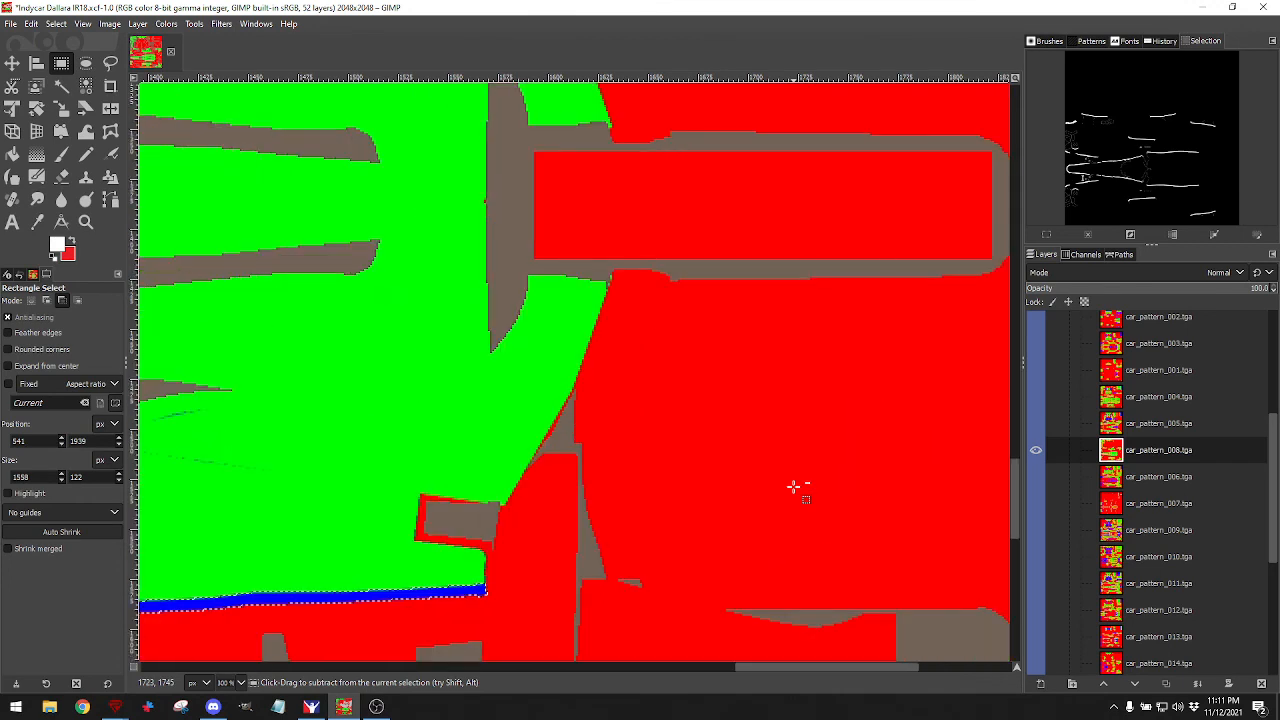
scroll(793, 487, "up", 3)
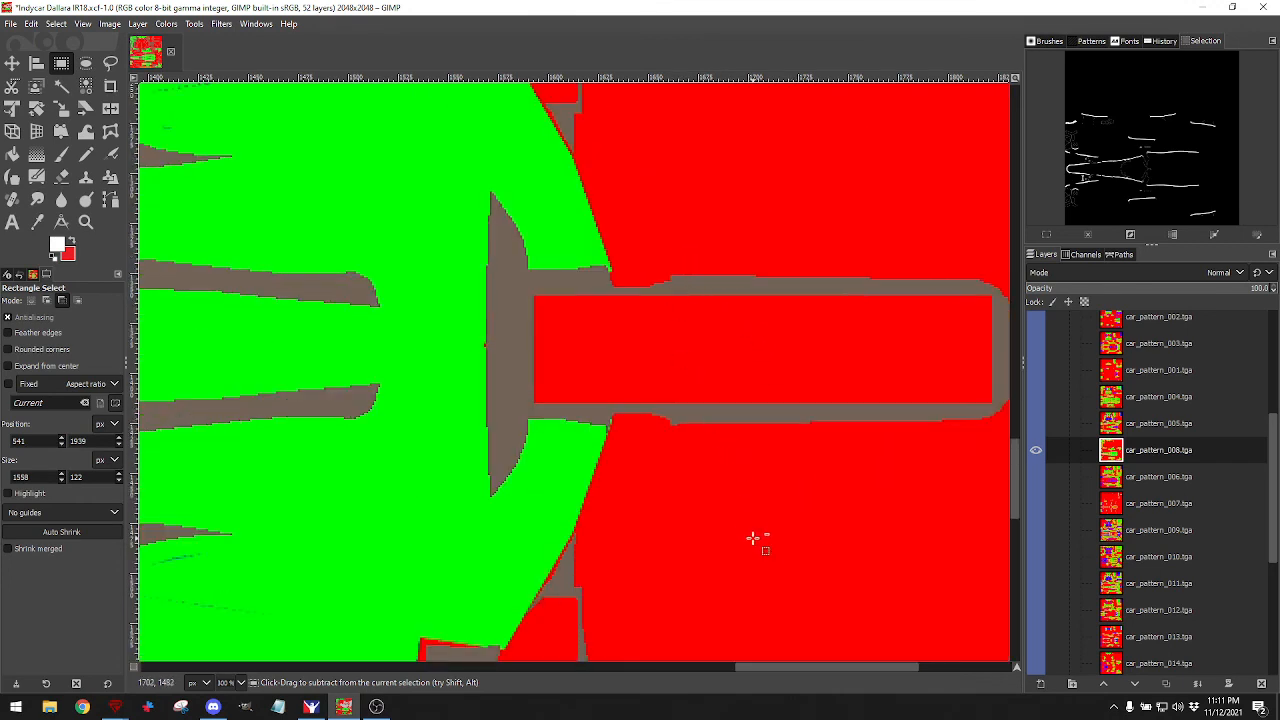
left_click_drag(753, 538, 340, 162)
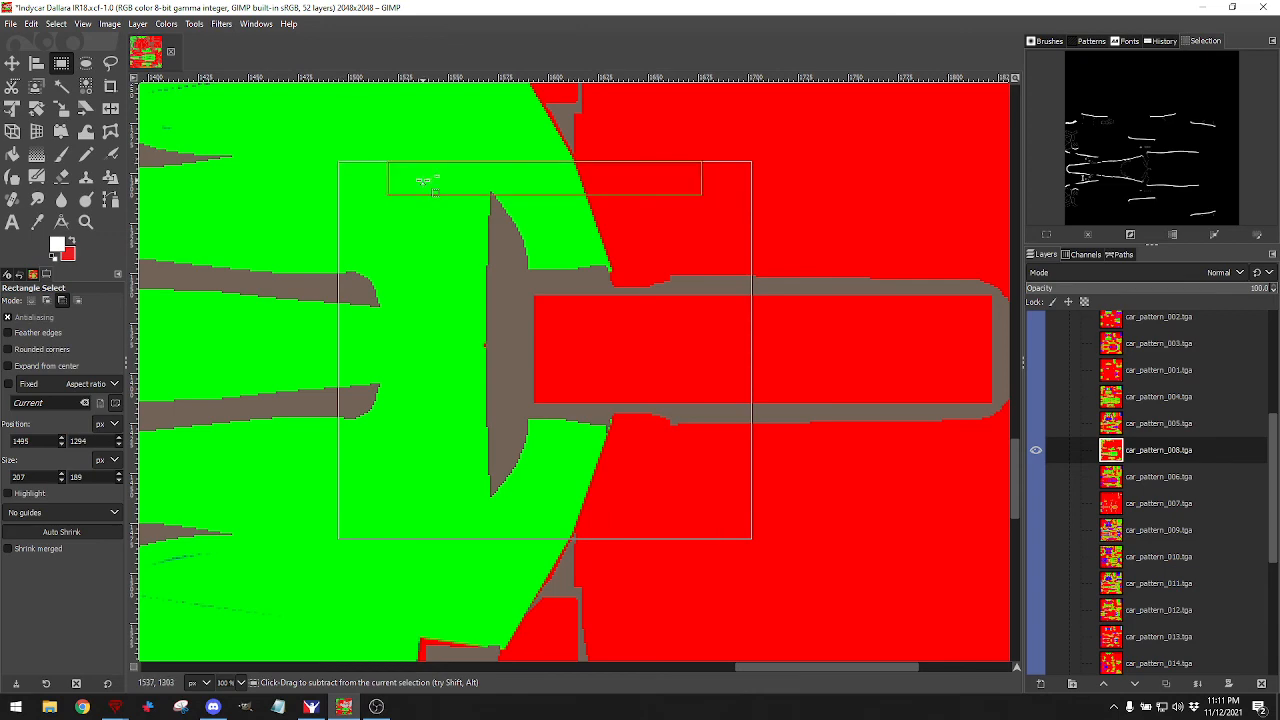
Subtract a large green area and the cockpit region from the stripe selection.
scroll(421, 210, "left", 5)
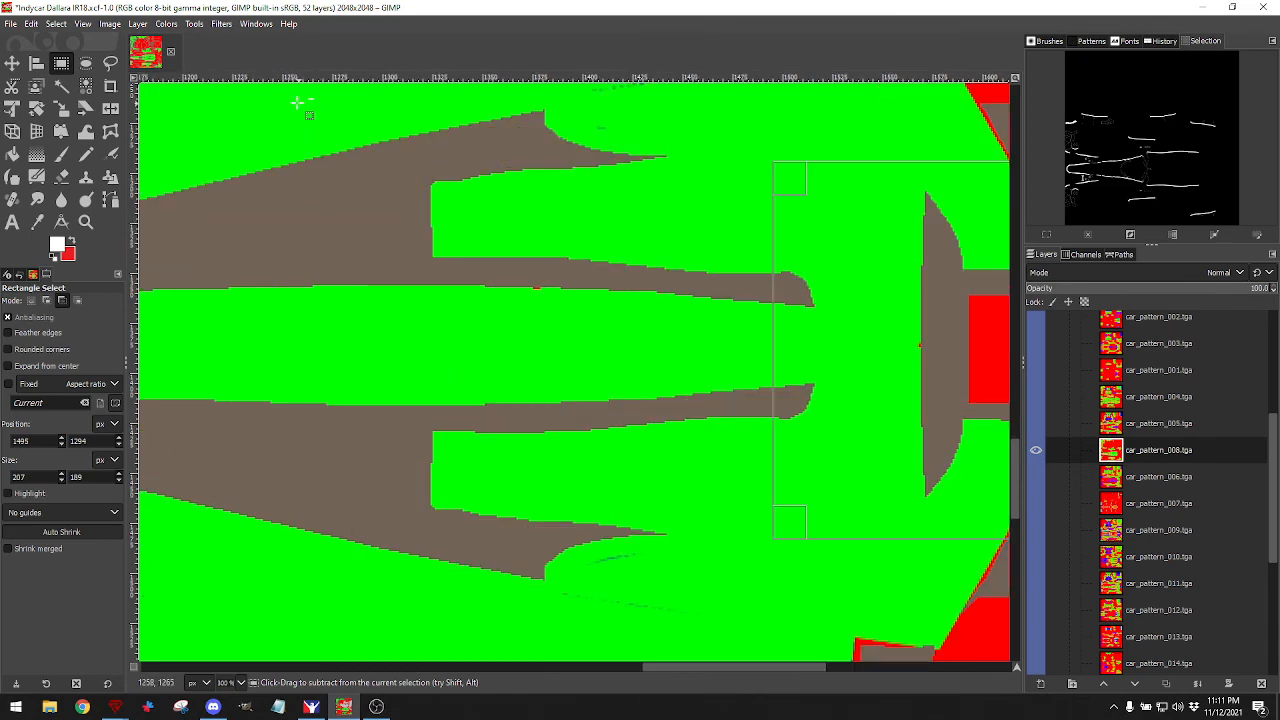
left_click_drag(286, 101, 851, 553)
scroll(816, 512, "left", 3)
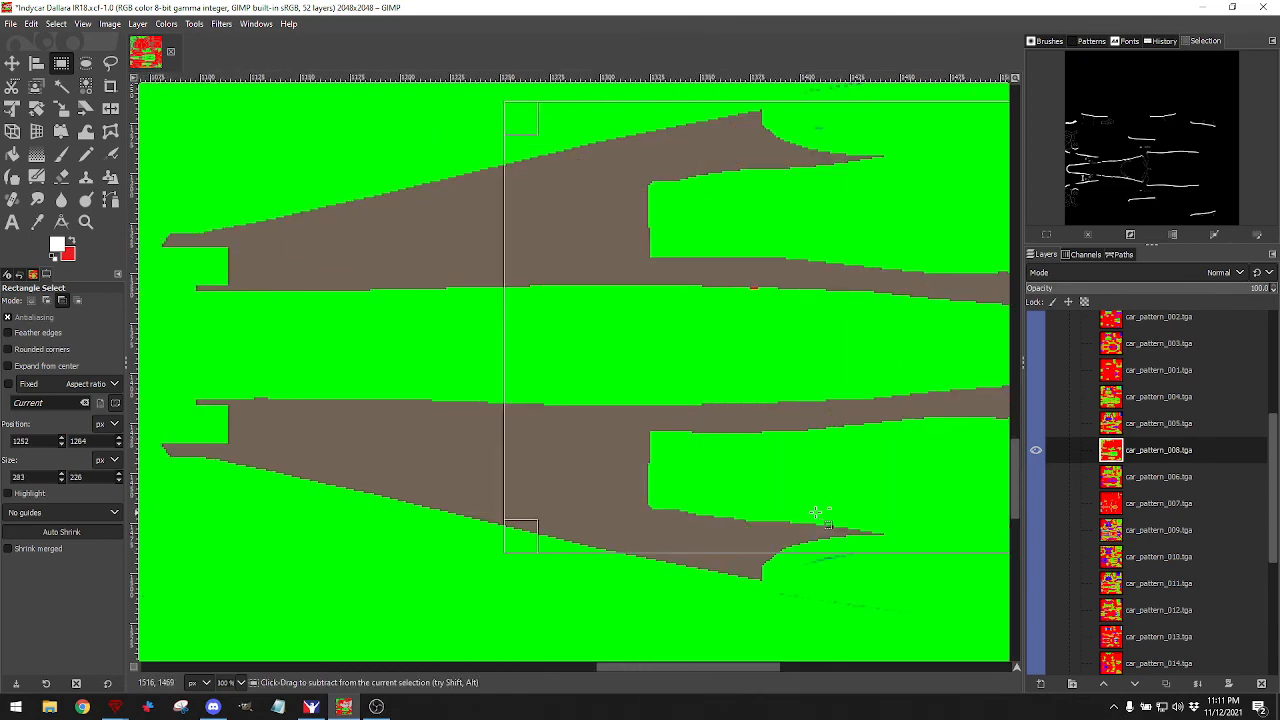
scroll(816, 512, "left", 6)
left_click_drag(216, 130, 772, 572)
scroll(688, 475, "left", 9)
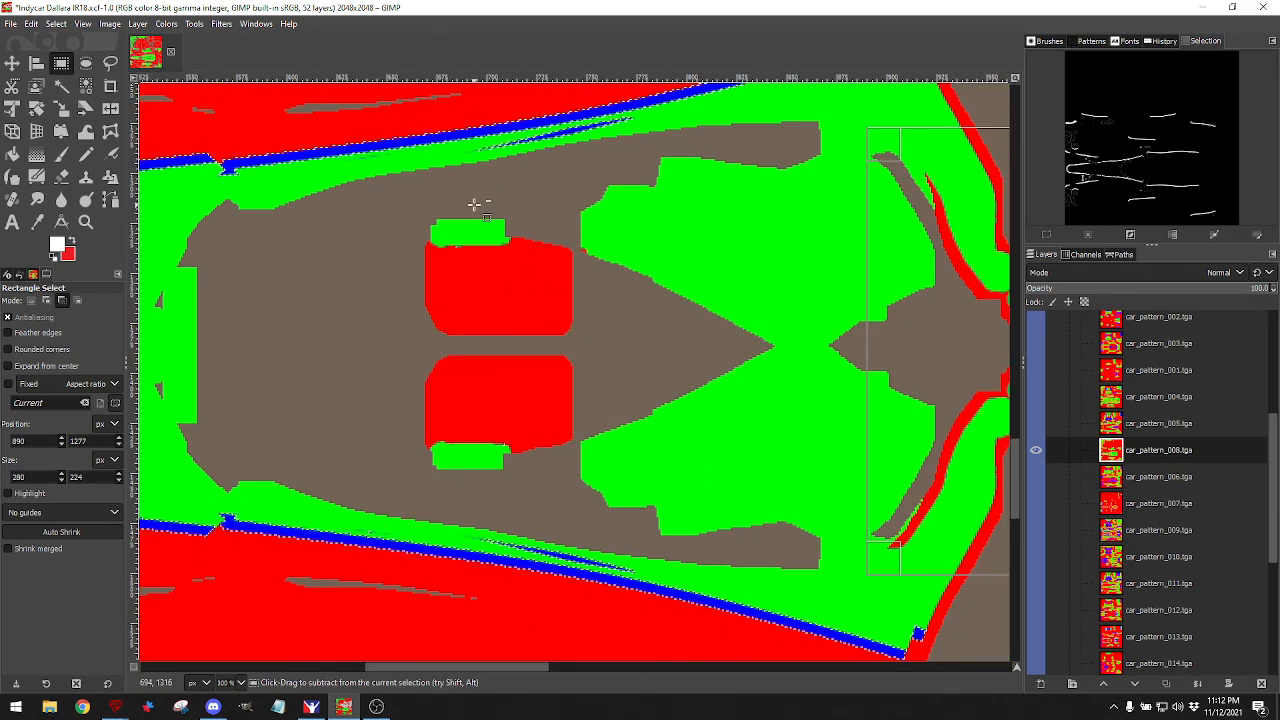
scroll(306, 278, "left", 3)
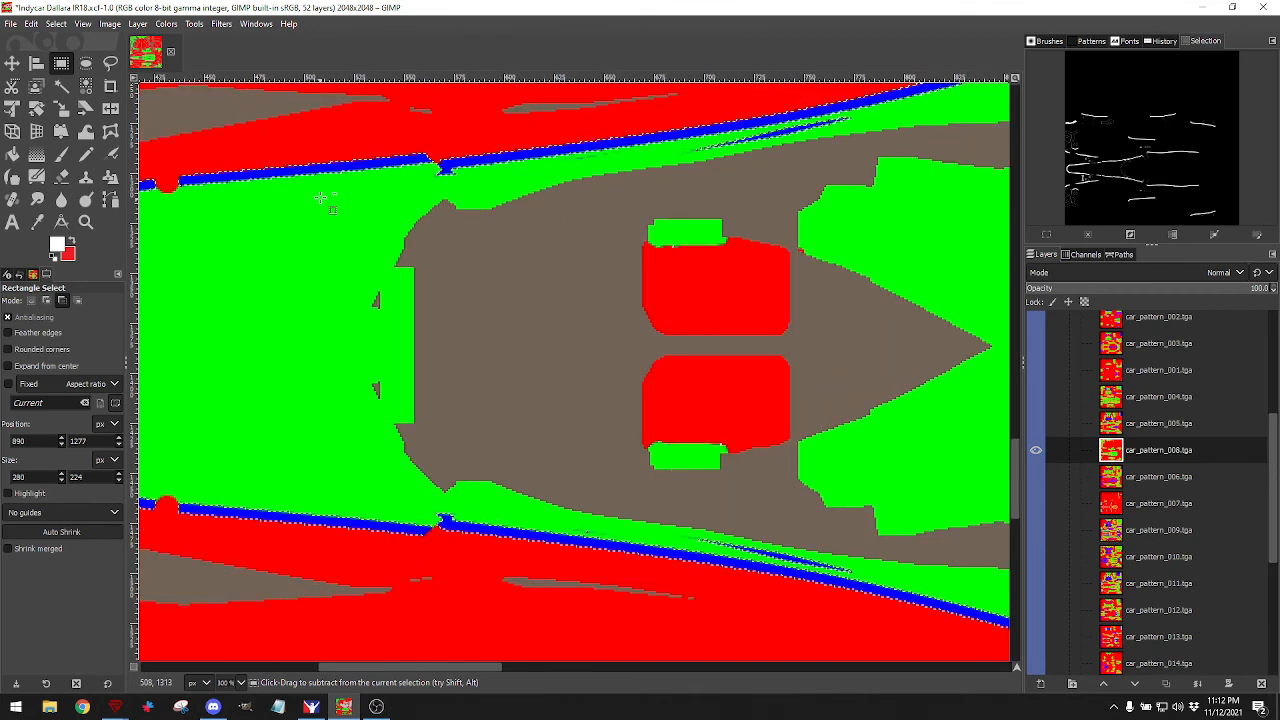
left_click_drag(331, 186, 941, 505)
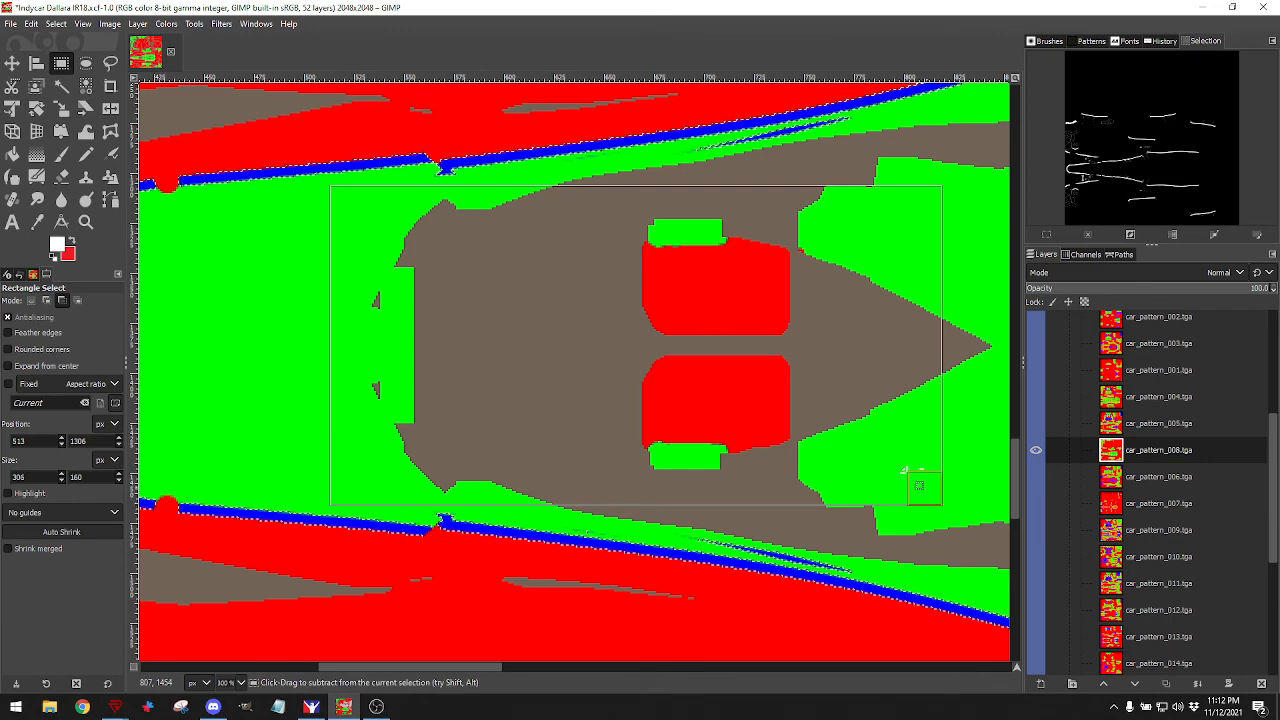
scroll(714, 380, "up", 4)
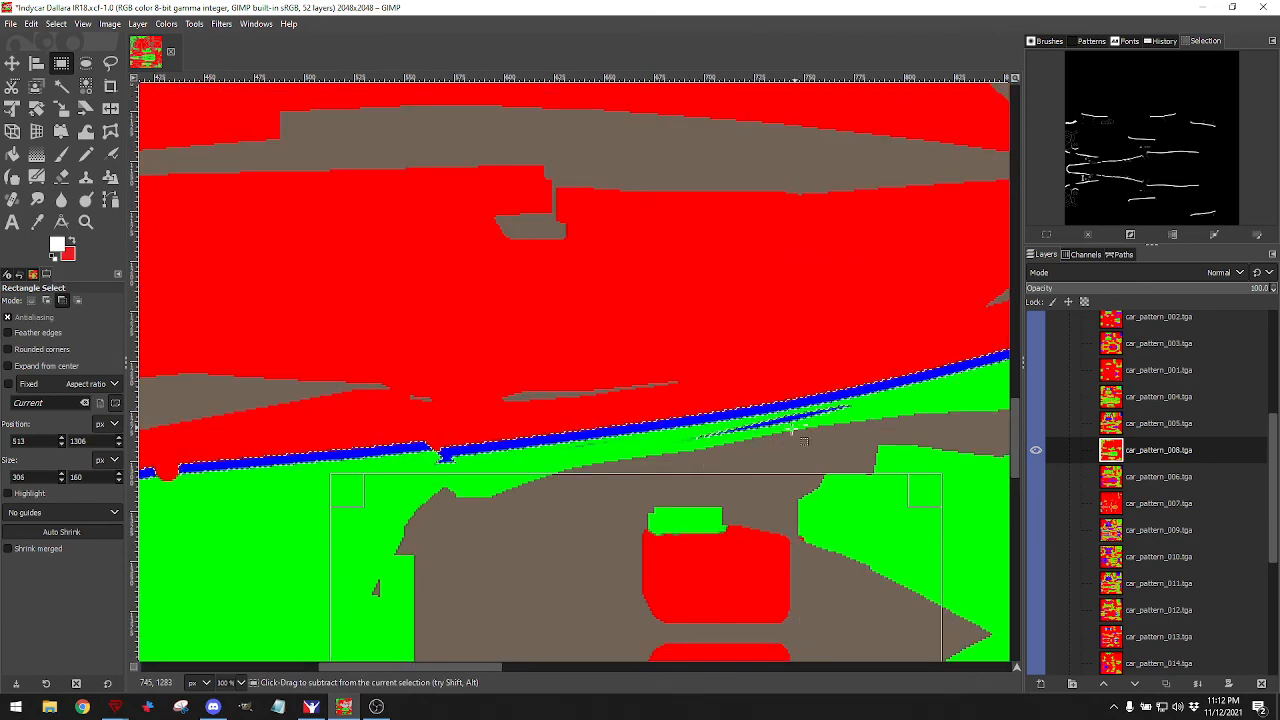
scroll(803, 440, "down", 4)
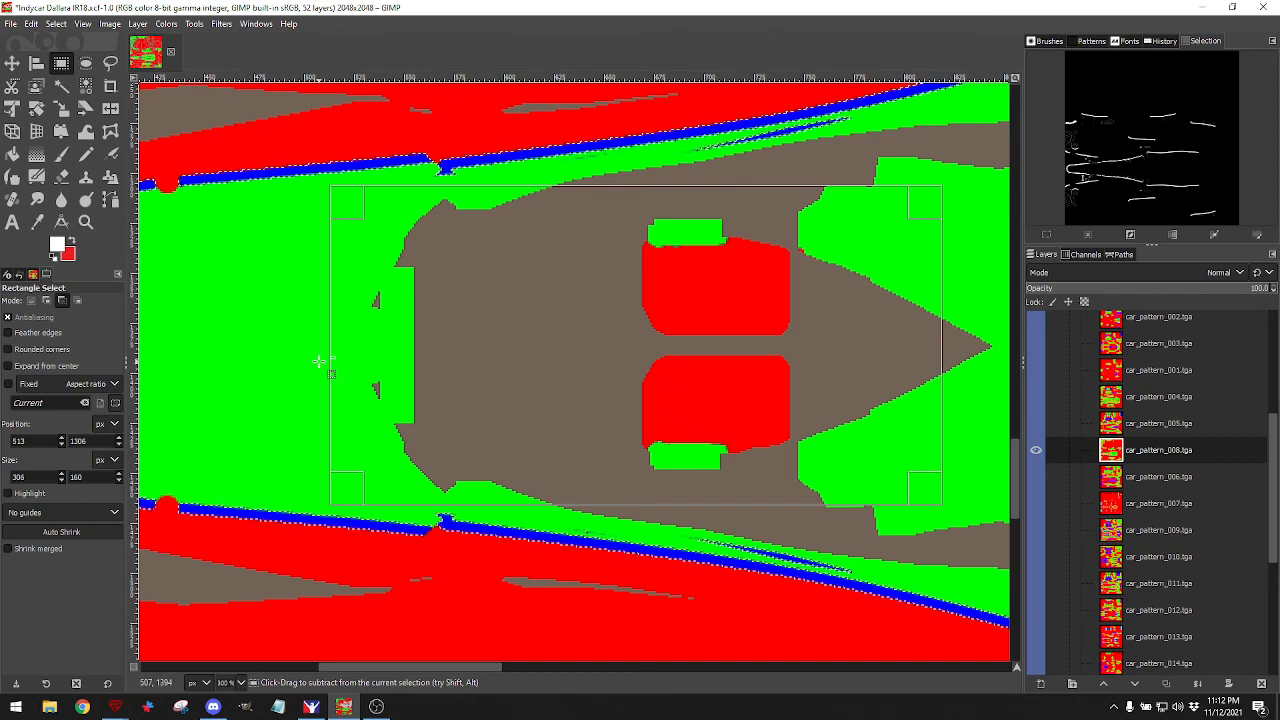
scroll(357, 362, "left", 5)
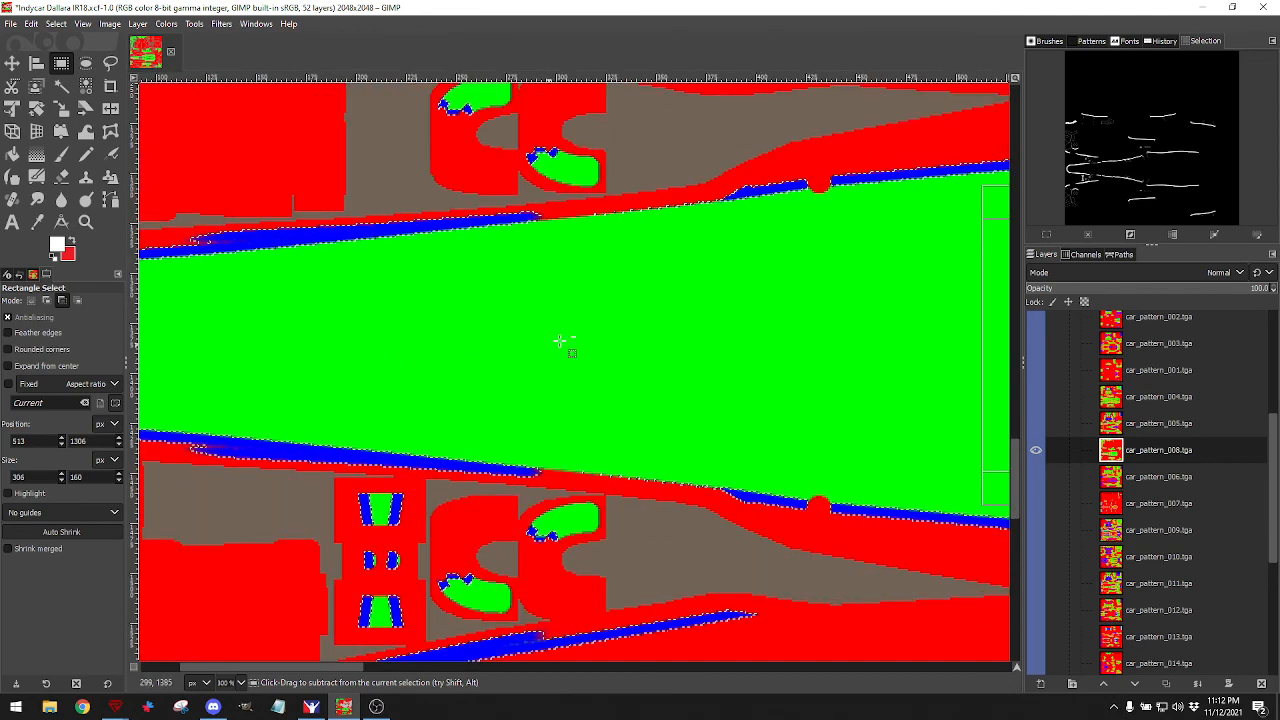
Remove small patches on the red bands and the area around the green pill and circles.
left_click_drag(591, 207, 621, 217)
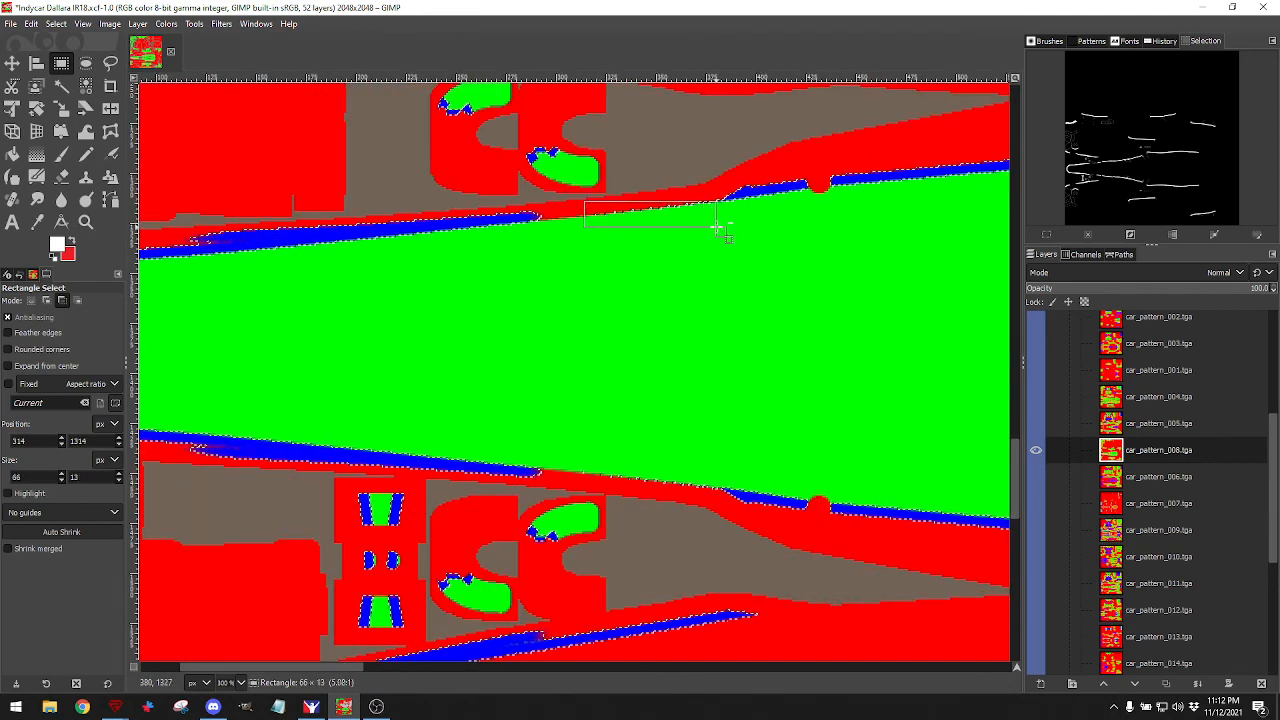
left_click_drag(717, 228, 719, 230)
left_click_drag(555, 460, 717, 513)
scroll(655, 392, "down", 3)
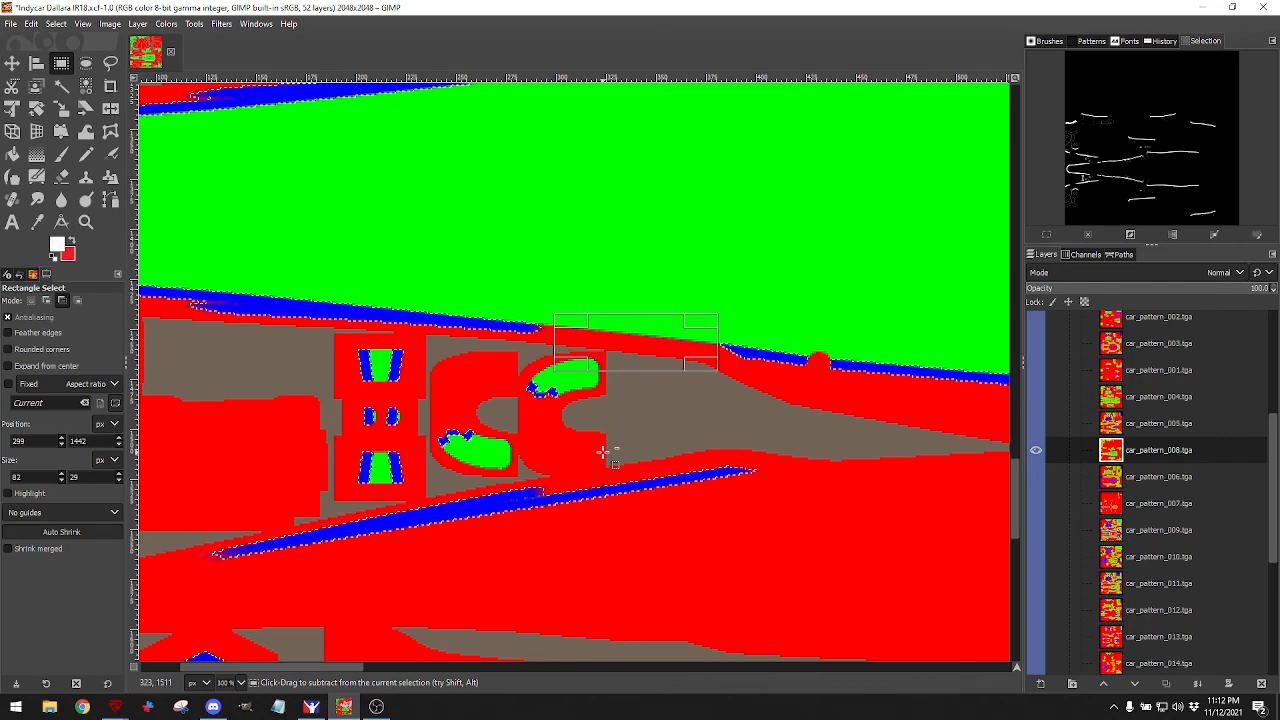
scroll(572, 373, "up", 12)
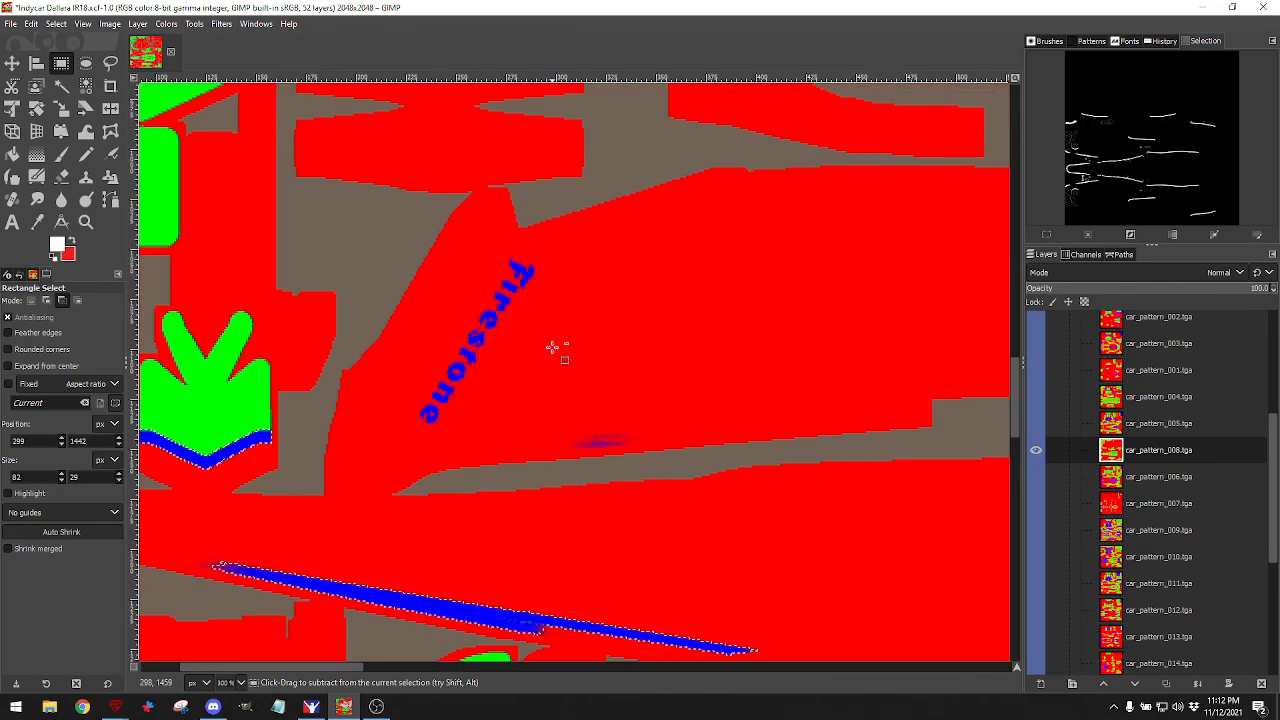
scroll(552, 347, "up", 10)
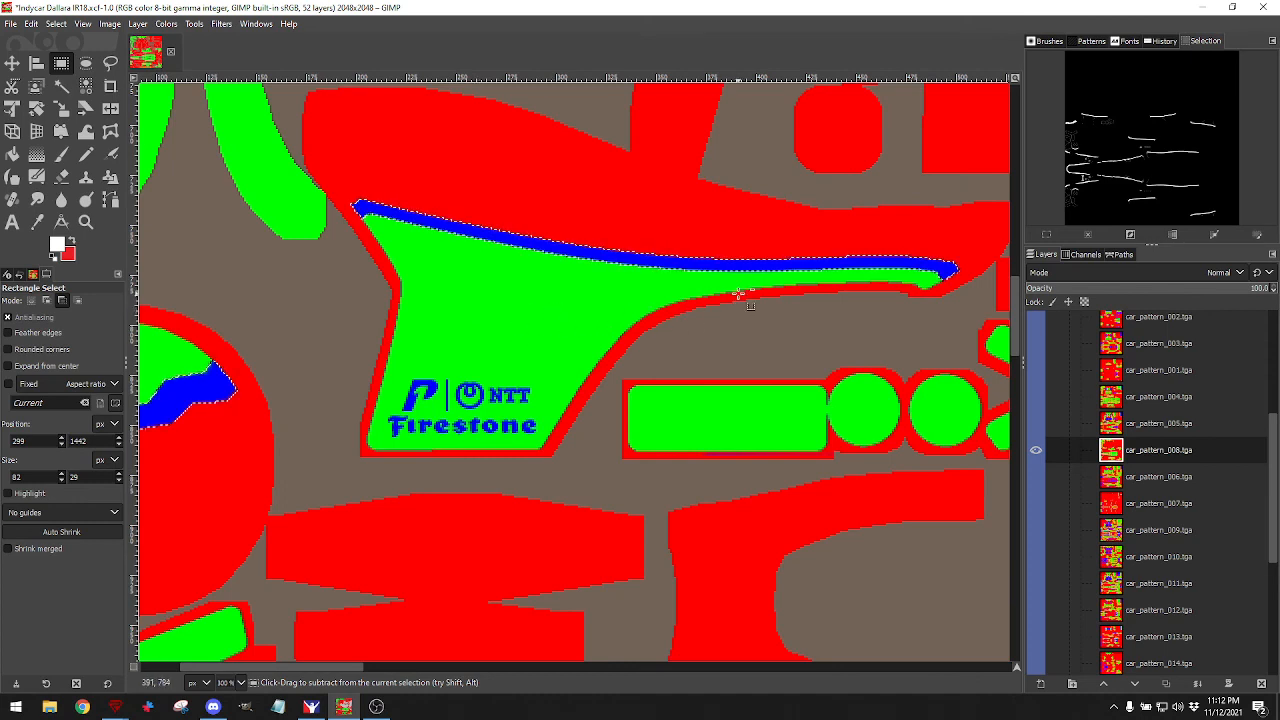
scroll(740, 300, "left", 3)
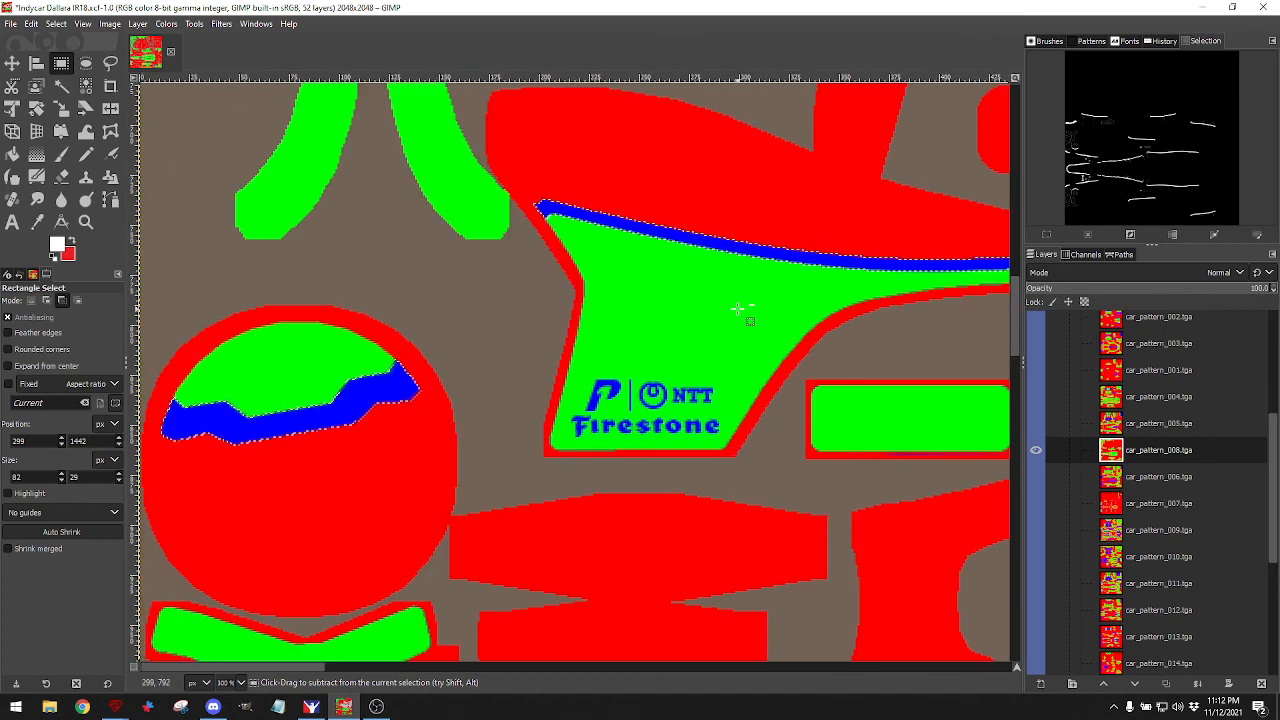
scroll(737, 305, "right", 6)
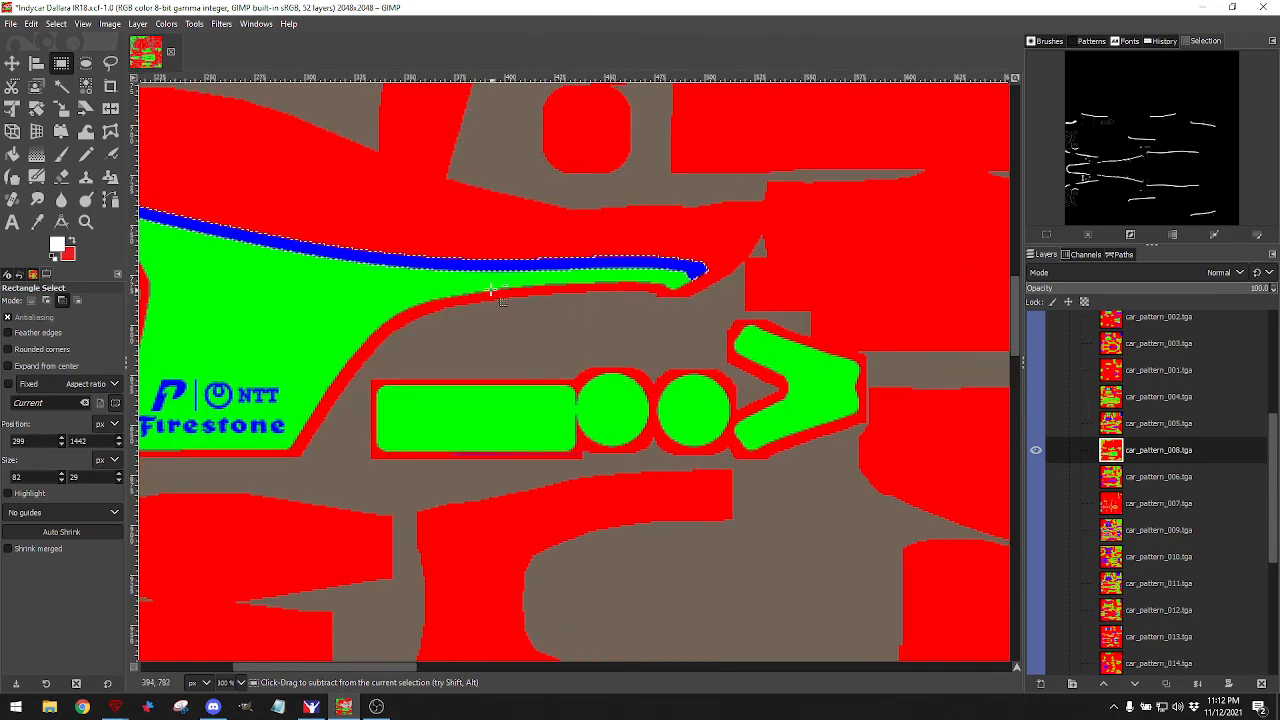
left_click_drag(380, 291, 877, 491)
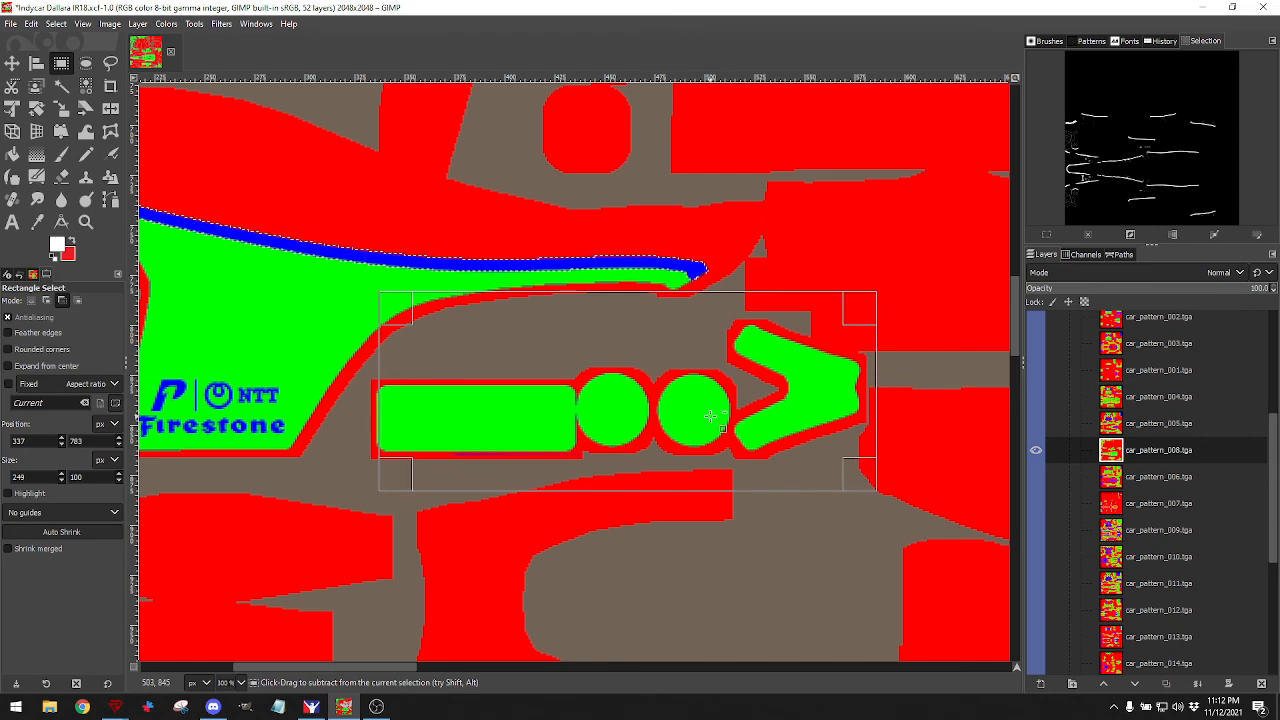
Subtract the area left of the Firestone panel beside the stripe tip, then zoom out.
scroll(711, 417, "left", 5)
left_click_drag(518, 232, 577, 248)
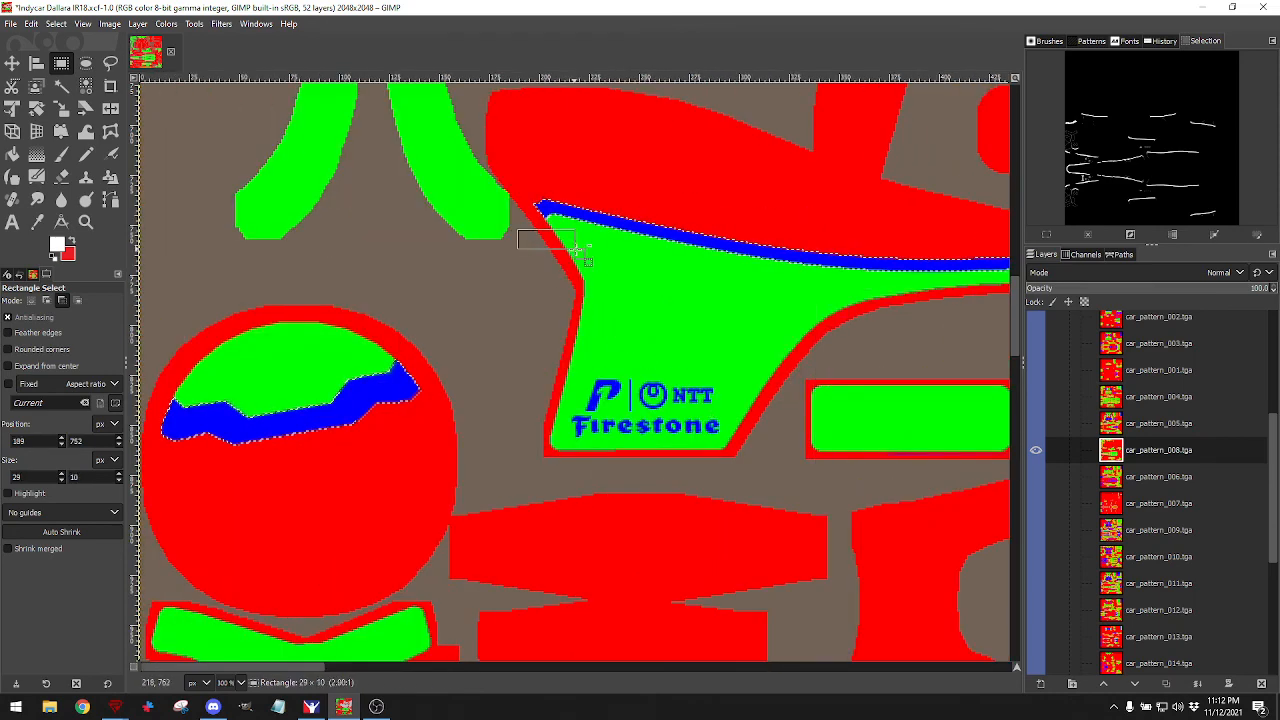
left_click_drag(620, 310, 605, 390)
left_click_drag(437, 237, 587, 420)
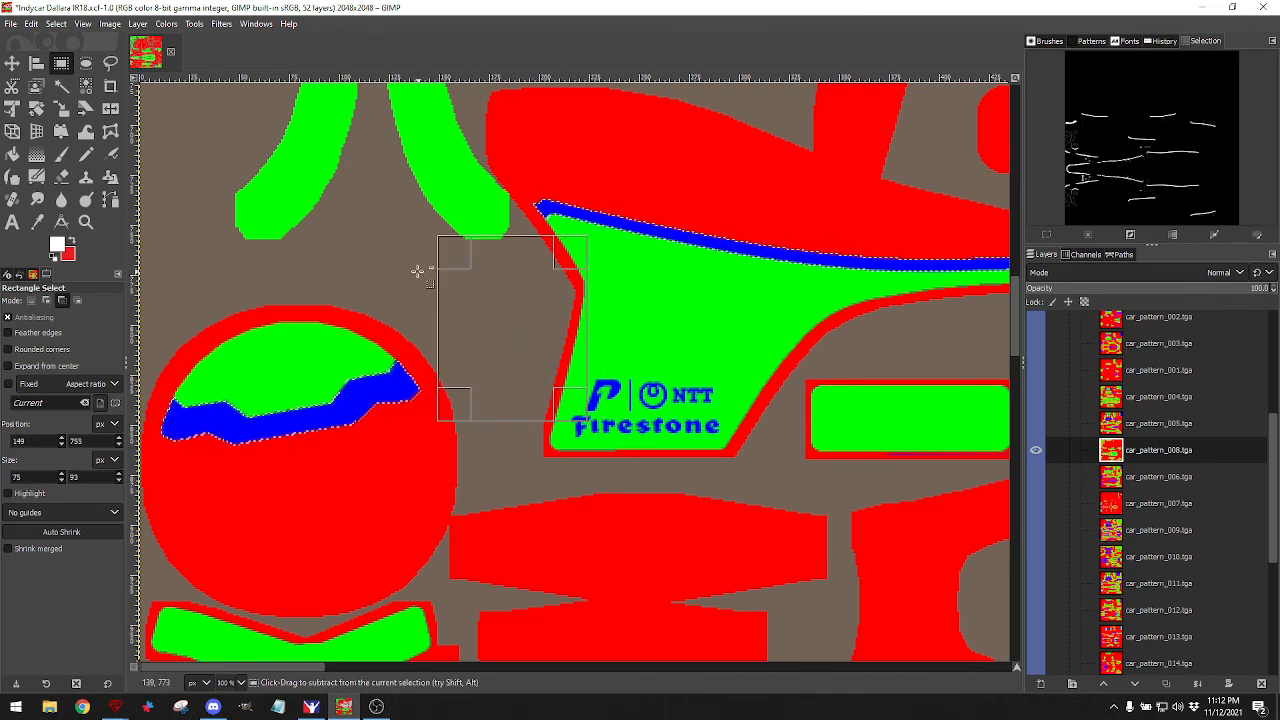
left_click_drag(418, 272, 568, 384)
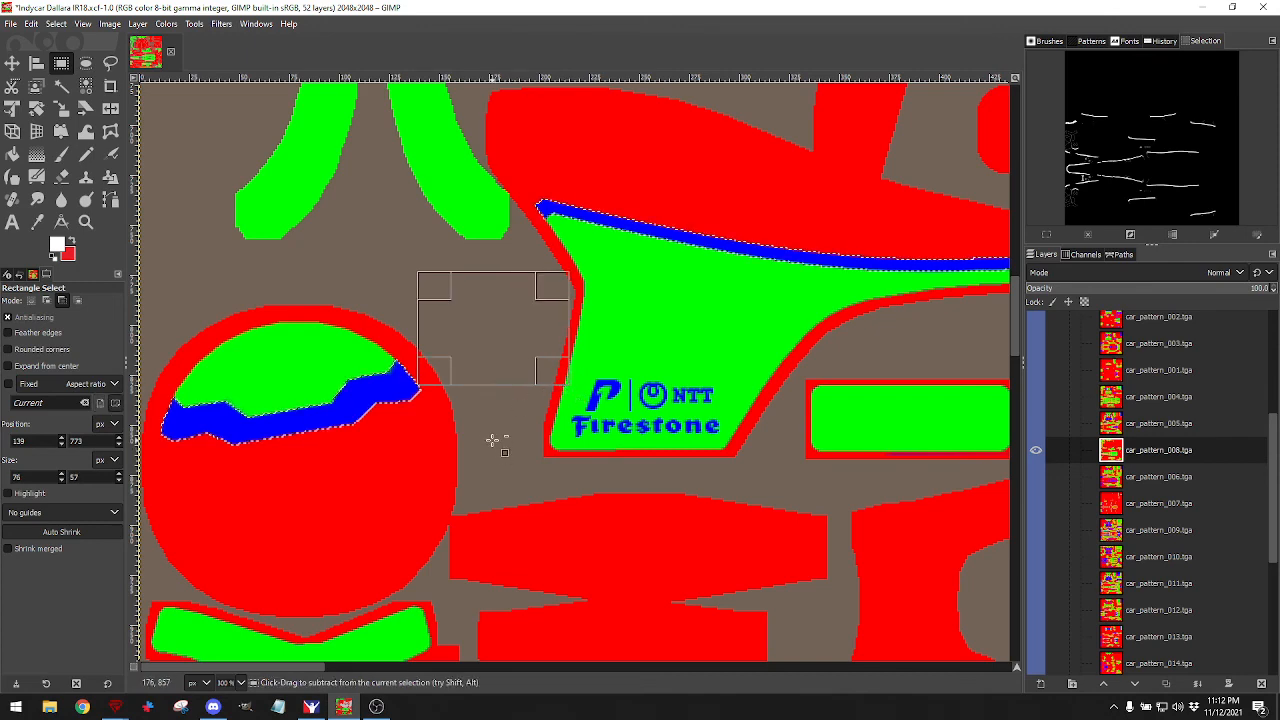
scroll(495, 395, "up", 10)
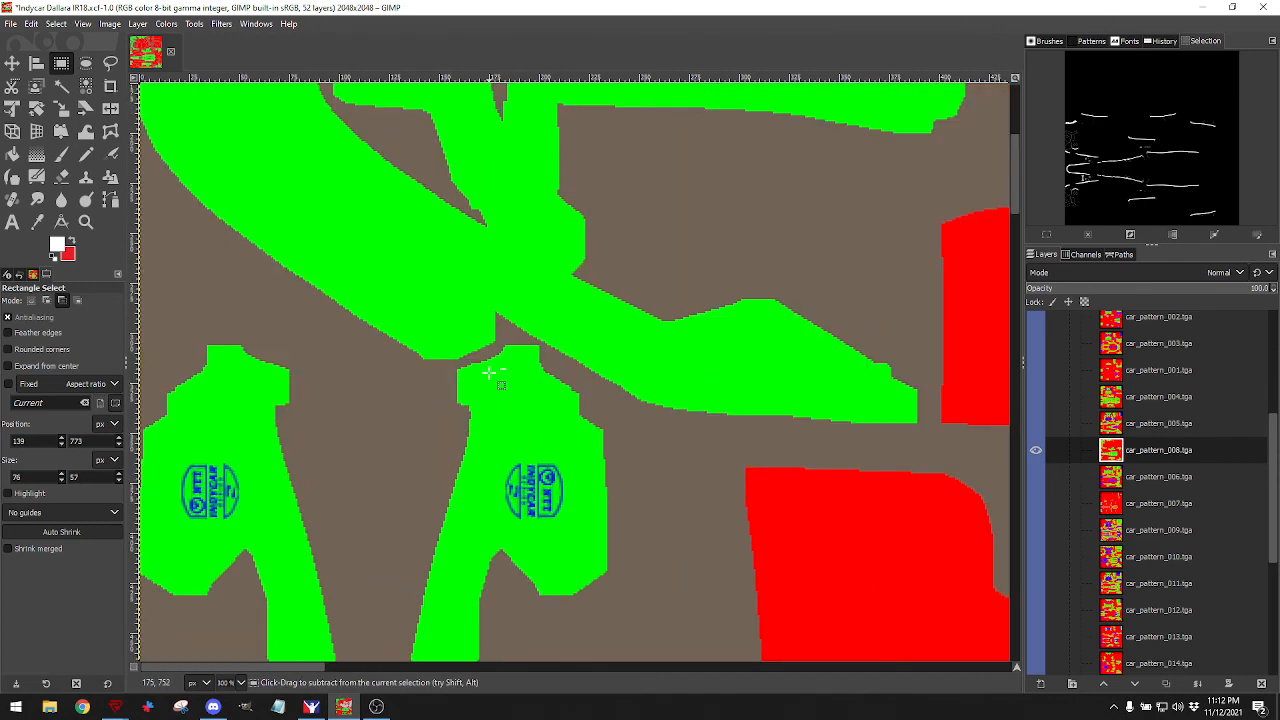
scroll(490, 372, "down", 10)
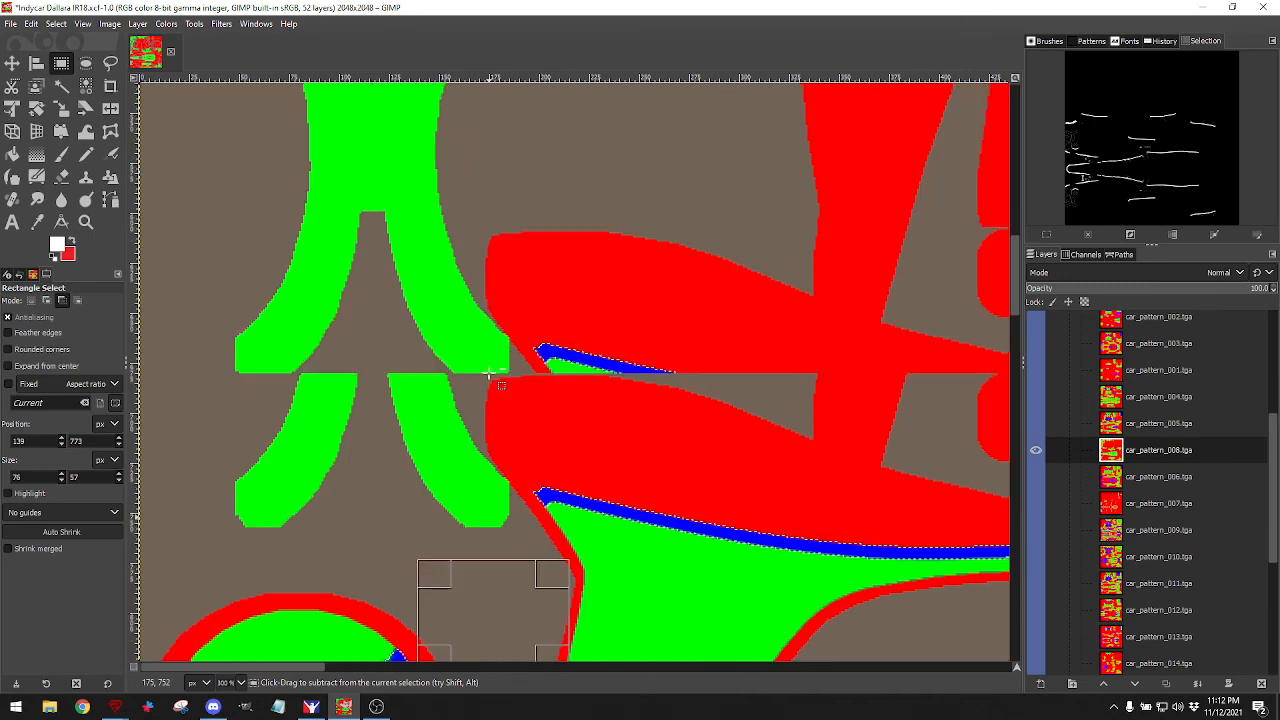
scroll(489, 372, "up", 10)
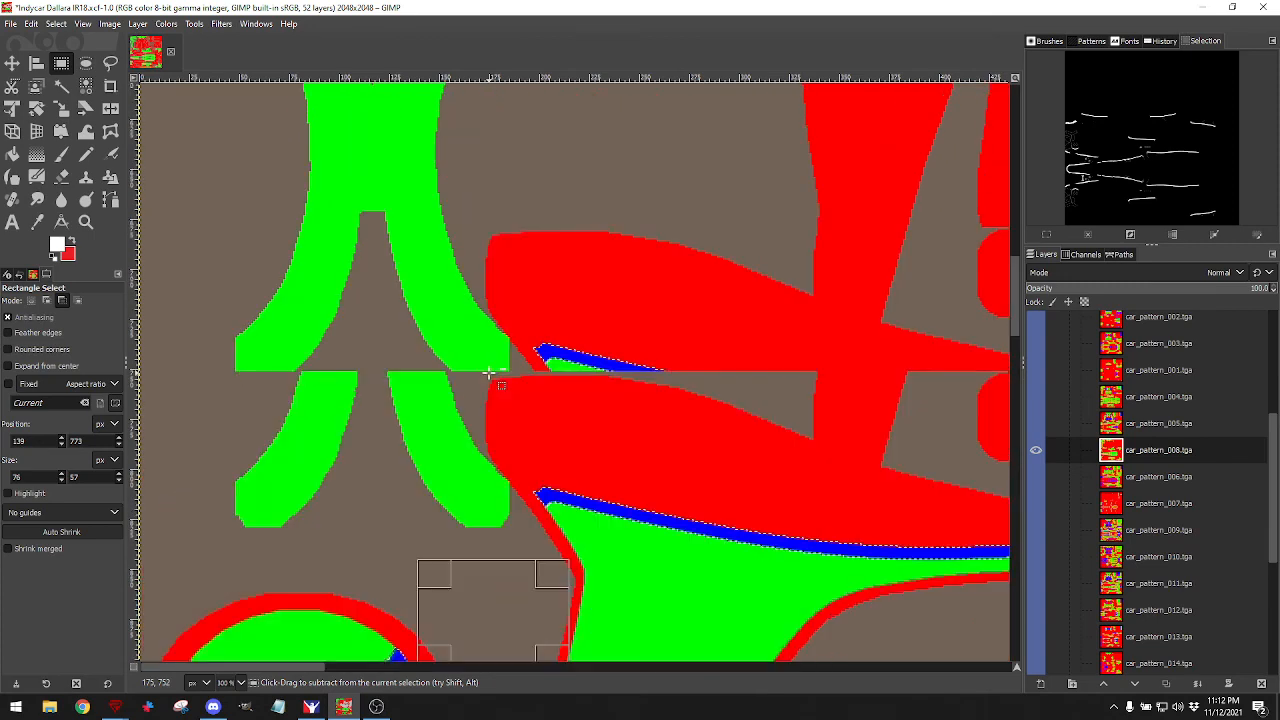
scroll(489, 372, "down", 4)
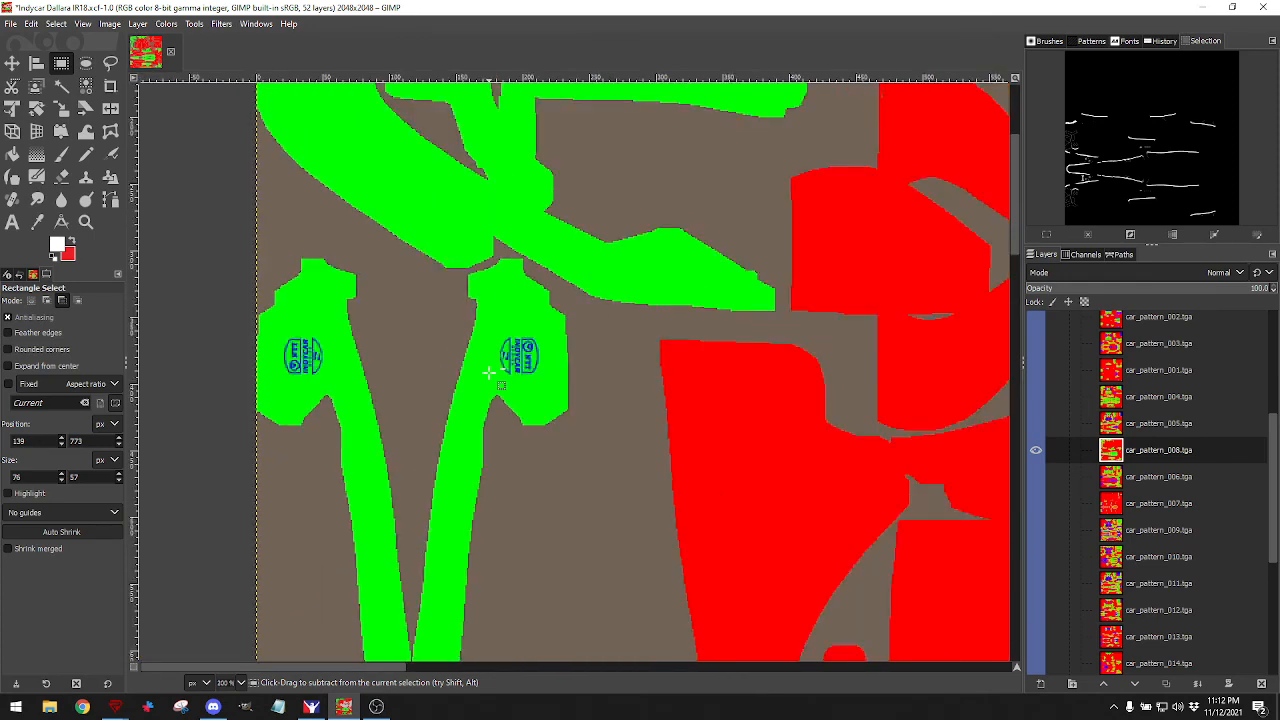
scroll(489, 372, "up", 2)
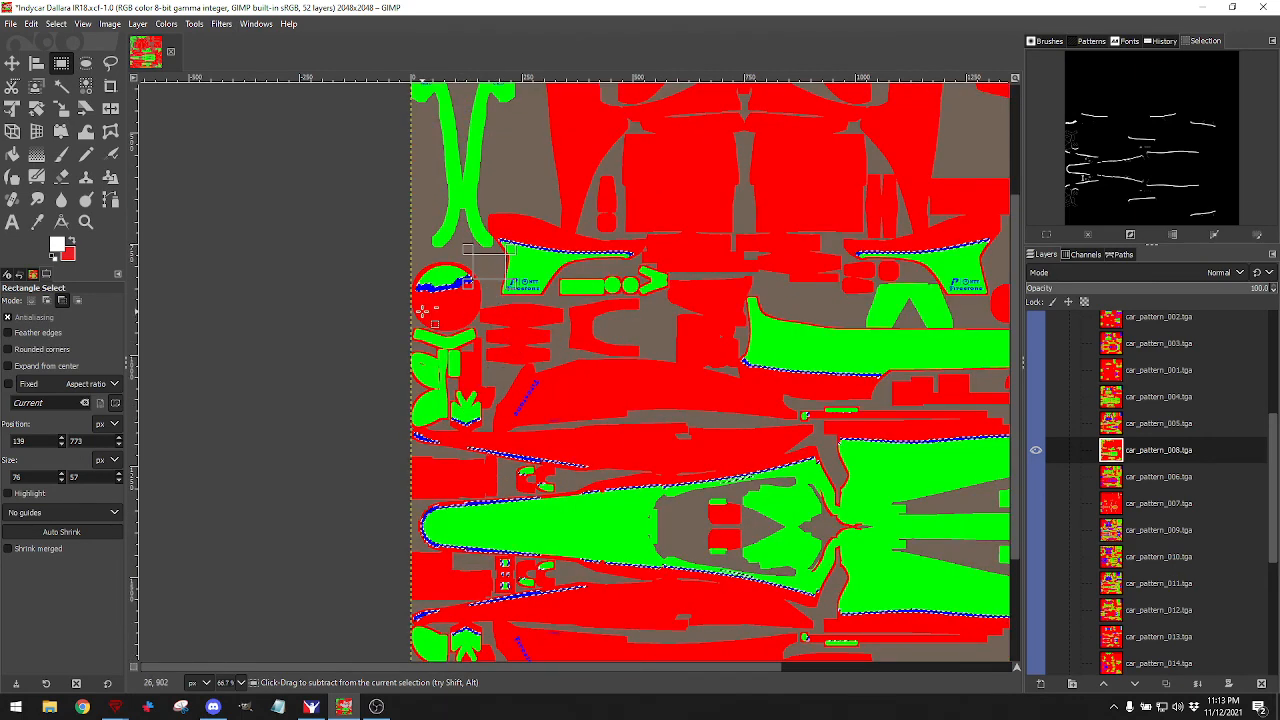
Subtract the small upper and lower left-side pieces from the stripe selection.
left_click_drag(535, 324, 532, 354)
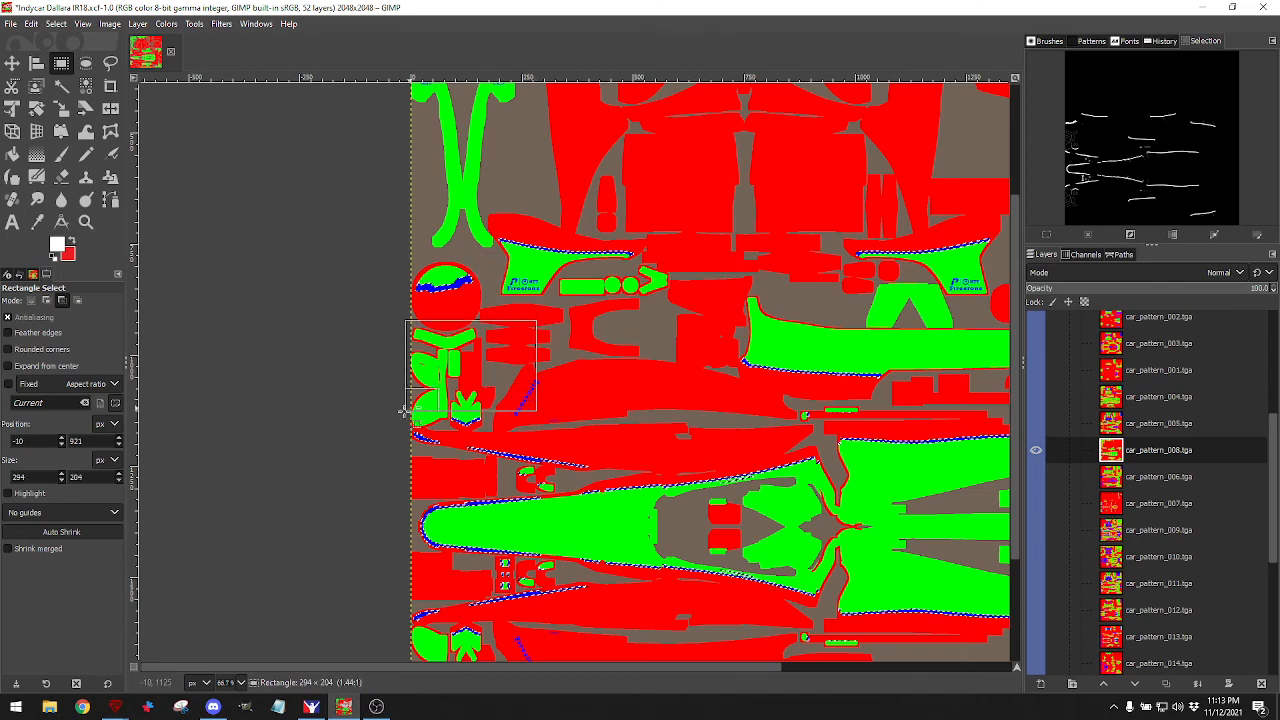
left_click_drag(390, 414, 390, 414)
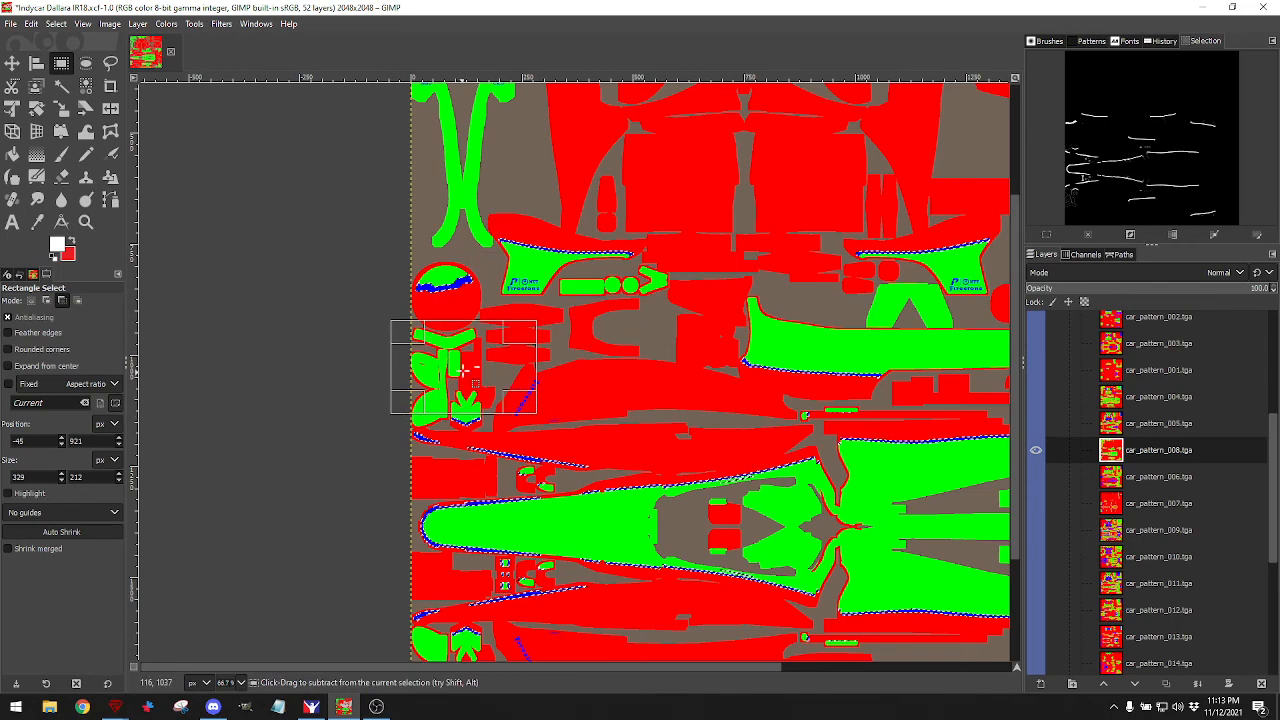
scroll(520, 420, "down", 3)
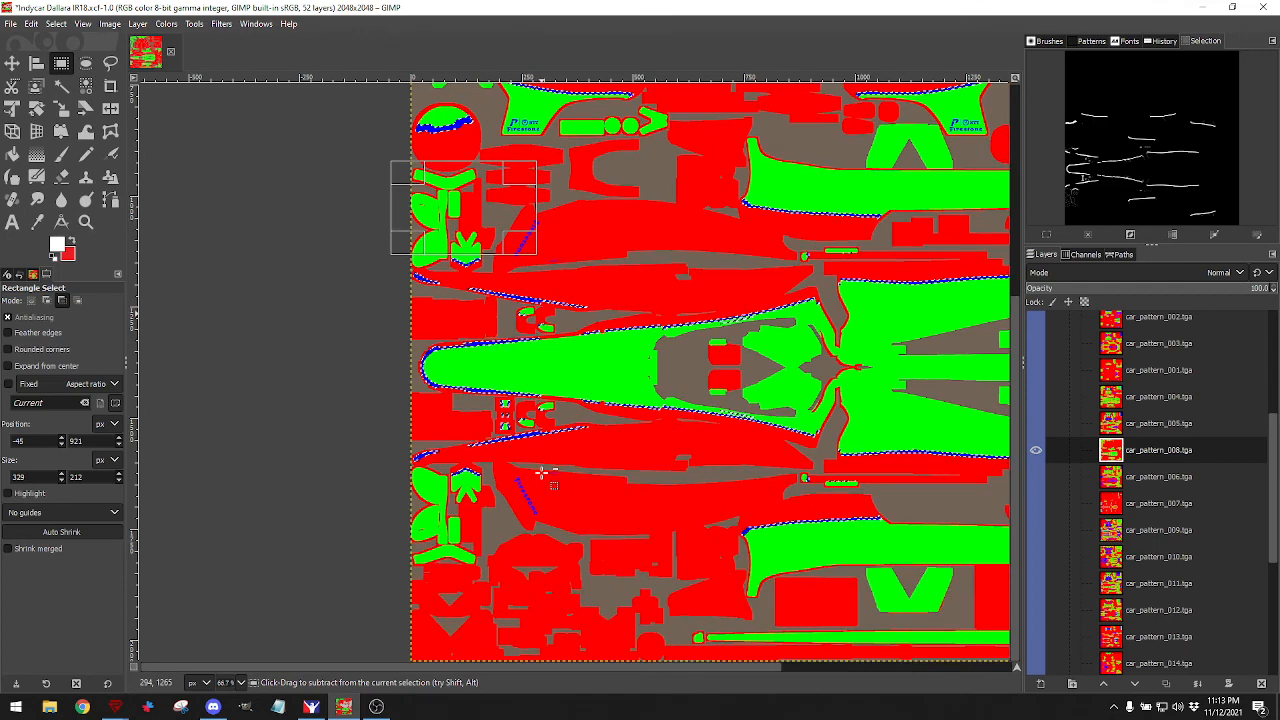
left_click(561, 470)
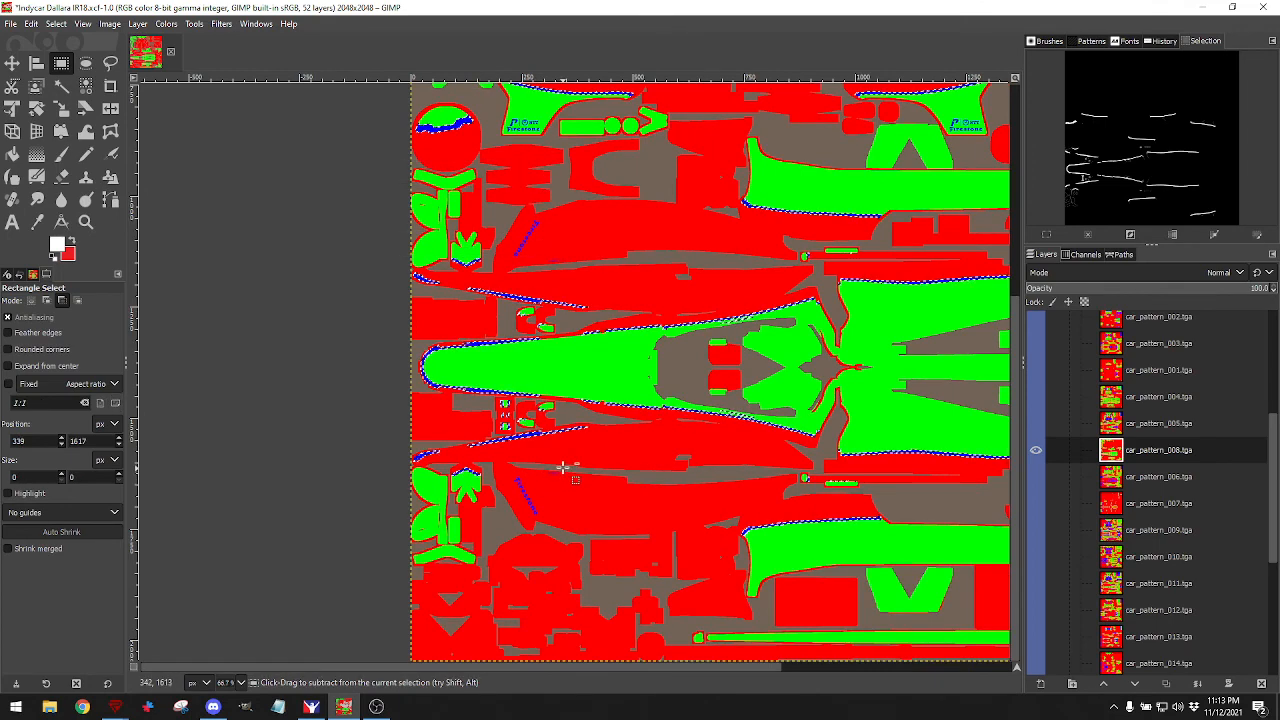
left_click(562, 478)
left_click_drag(450, 496, 387, 596)
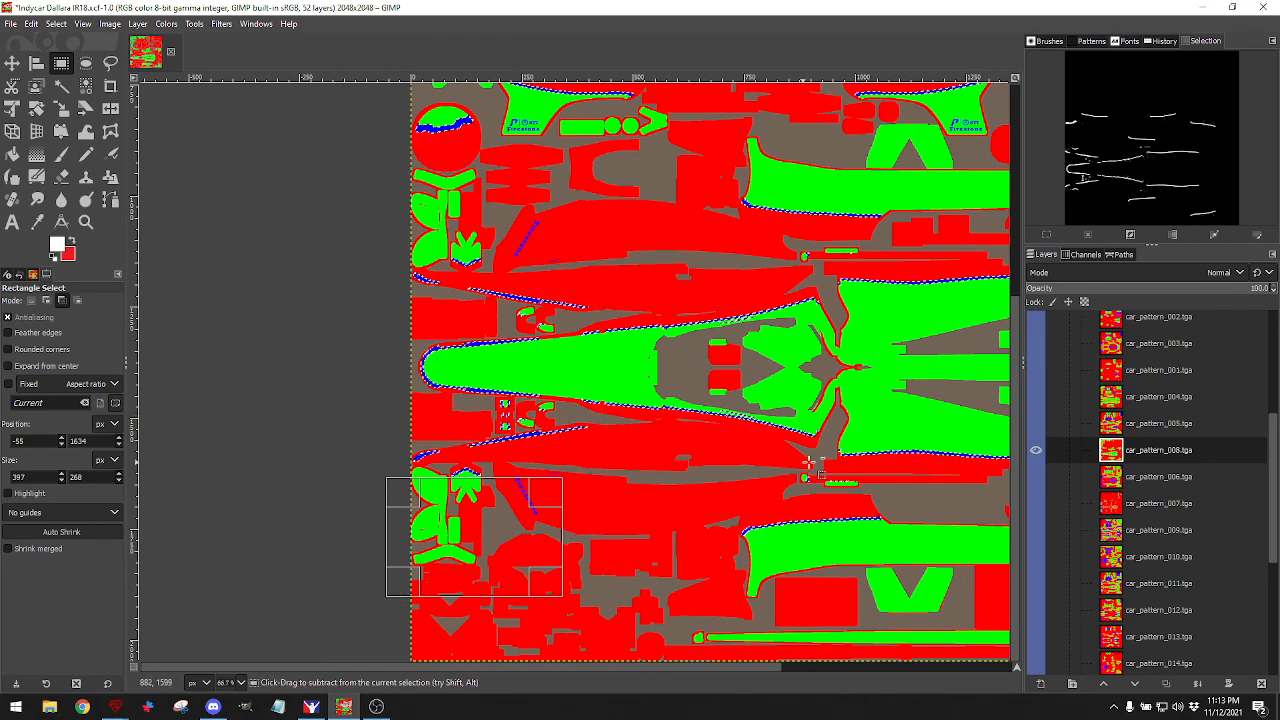
Subtract the lower and upper short green bars from the selection.
scroll(848, 455, "up", 5)
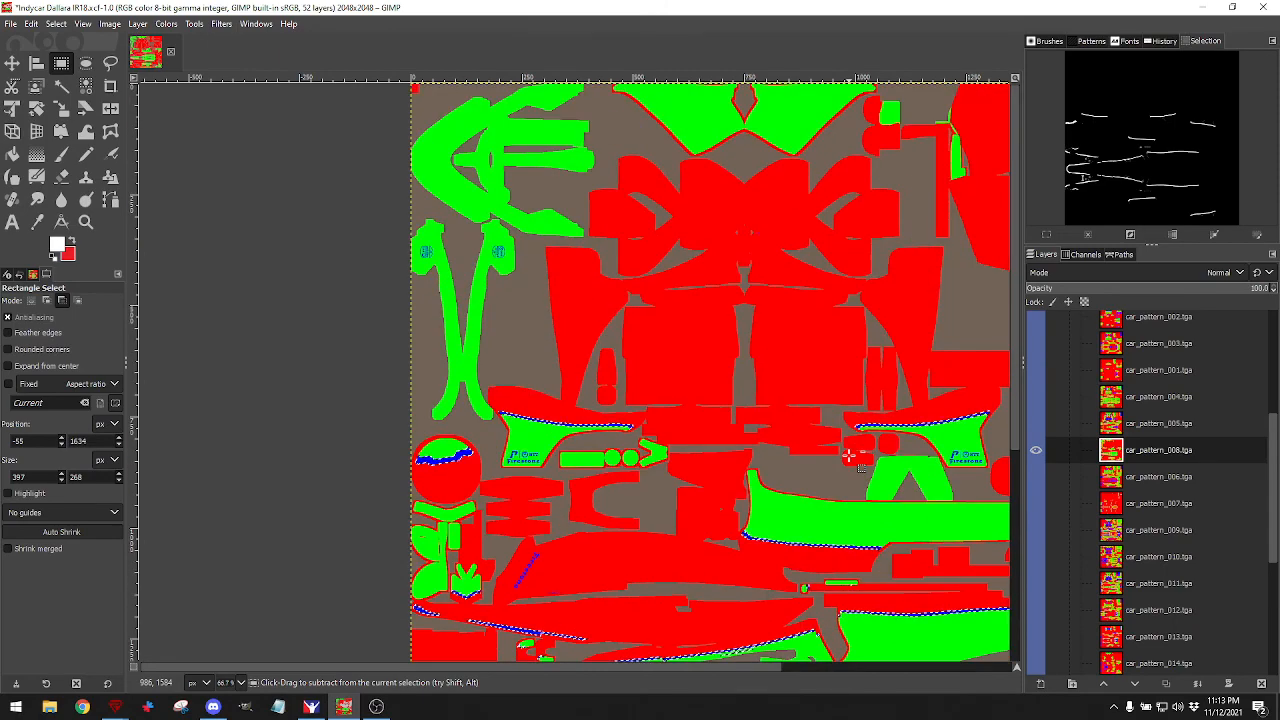
scroll(848, 455, "down", 5)
scroll(820, 465, "right", 3)
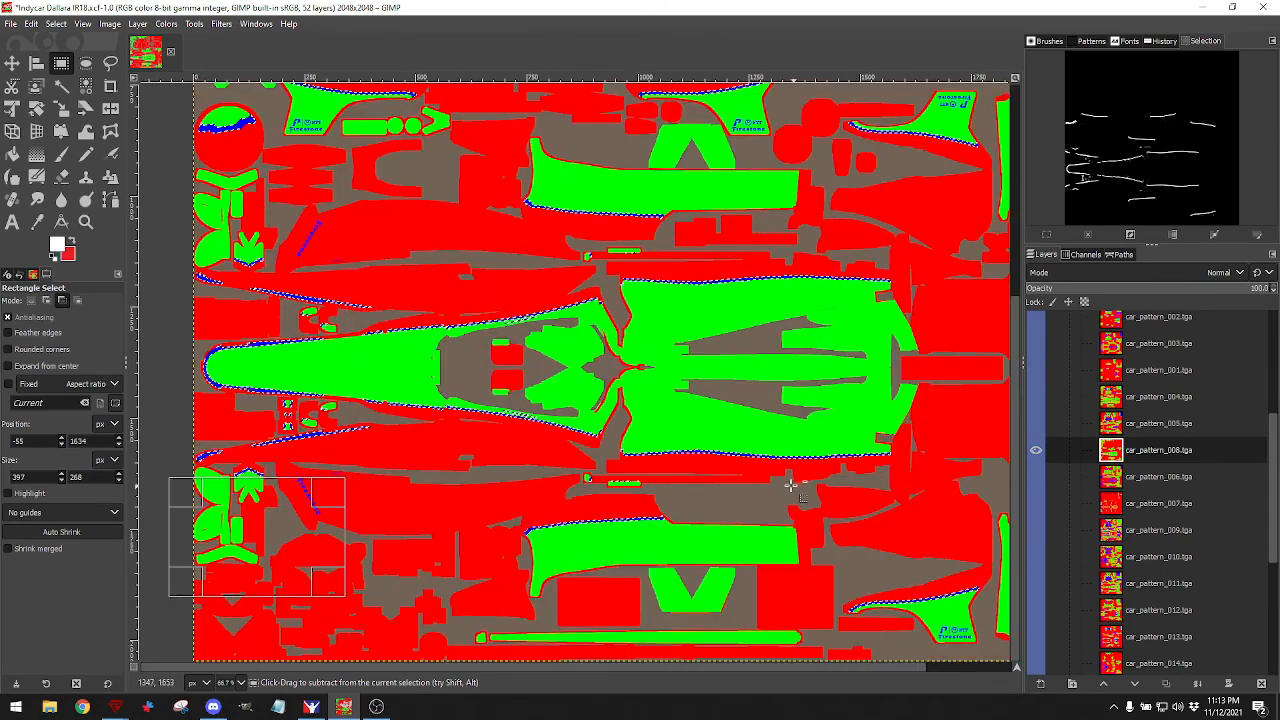
left_click(604, 472)
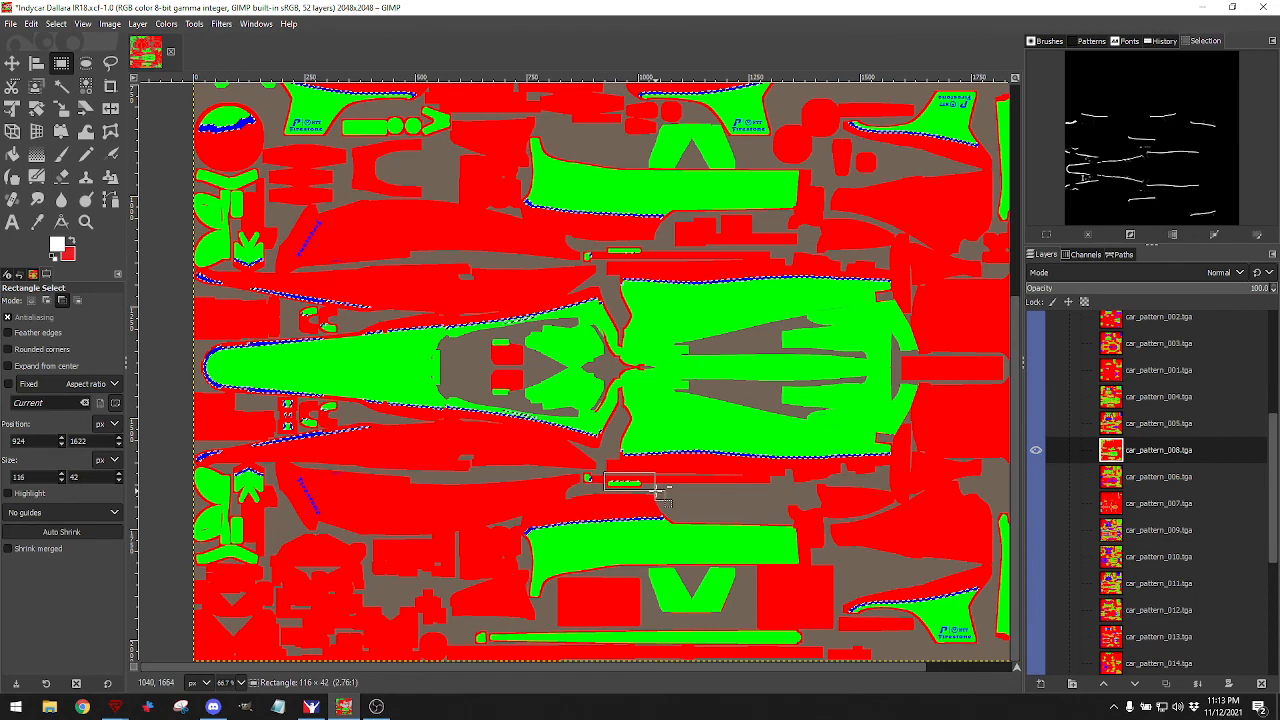
left_click_drag(604, 472, 656, 491)
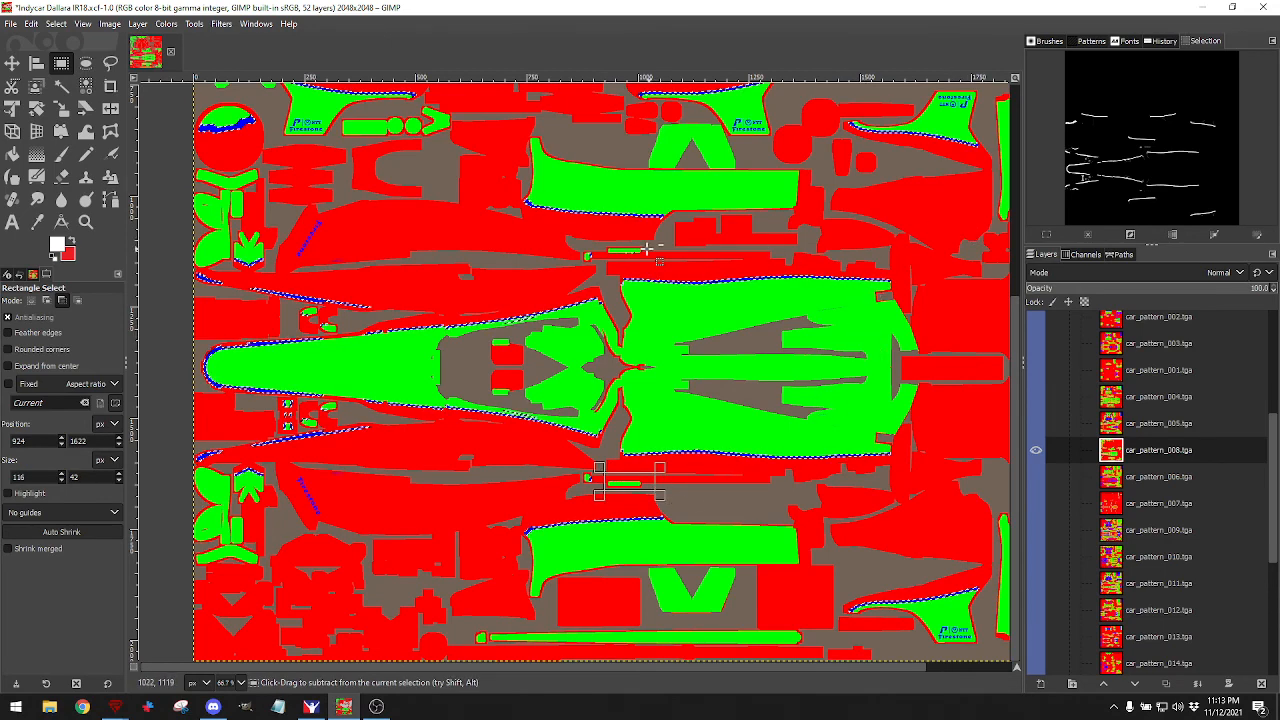
left_click_drag(600, 237, 662, 264)
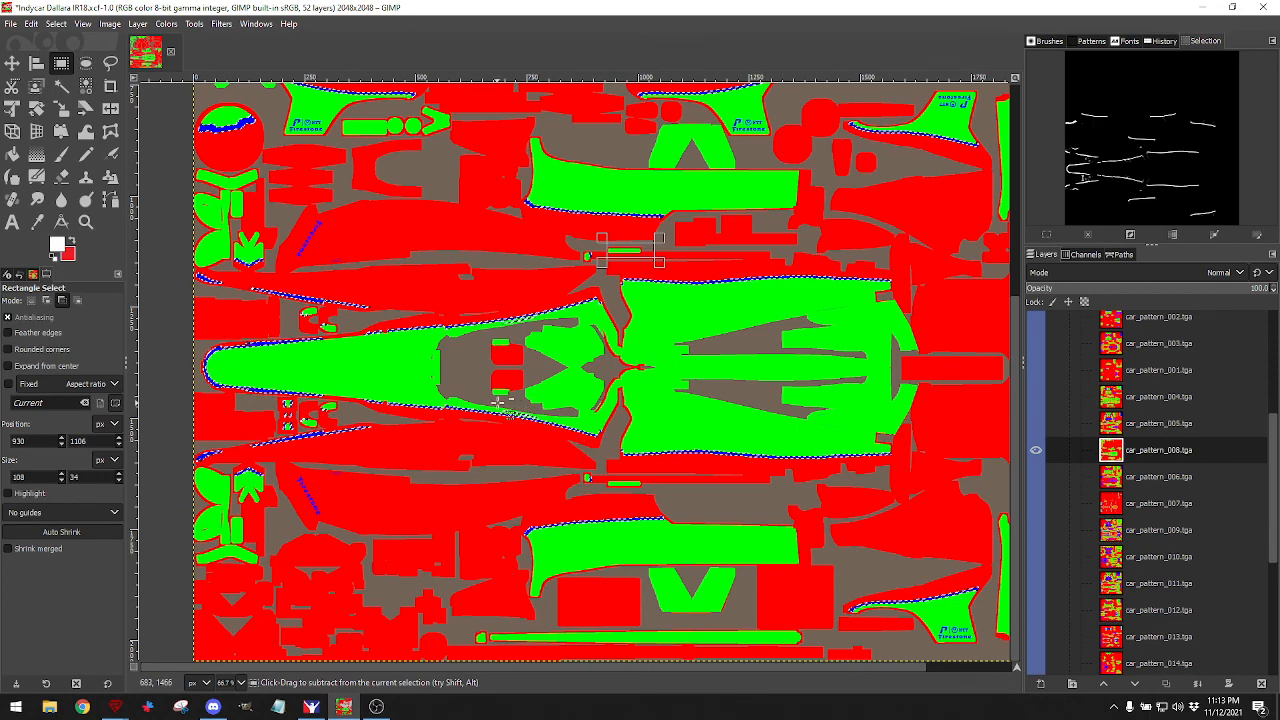
Cut the thin stray blue line from the selection on both mirrored sides using subtract-mode Free Select.
scroll(521, 409, "up", 7, "ctrl")
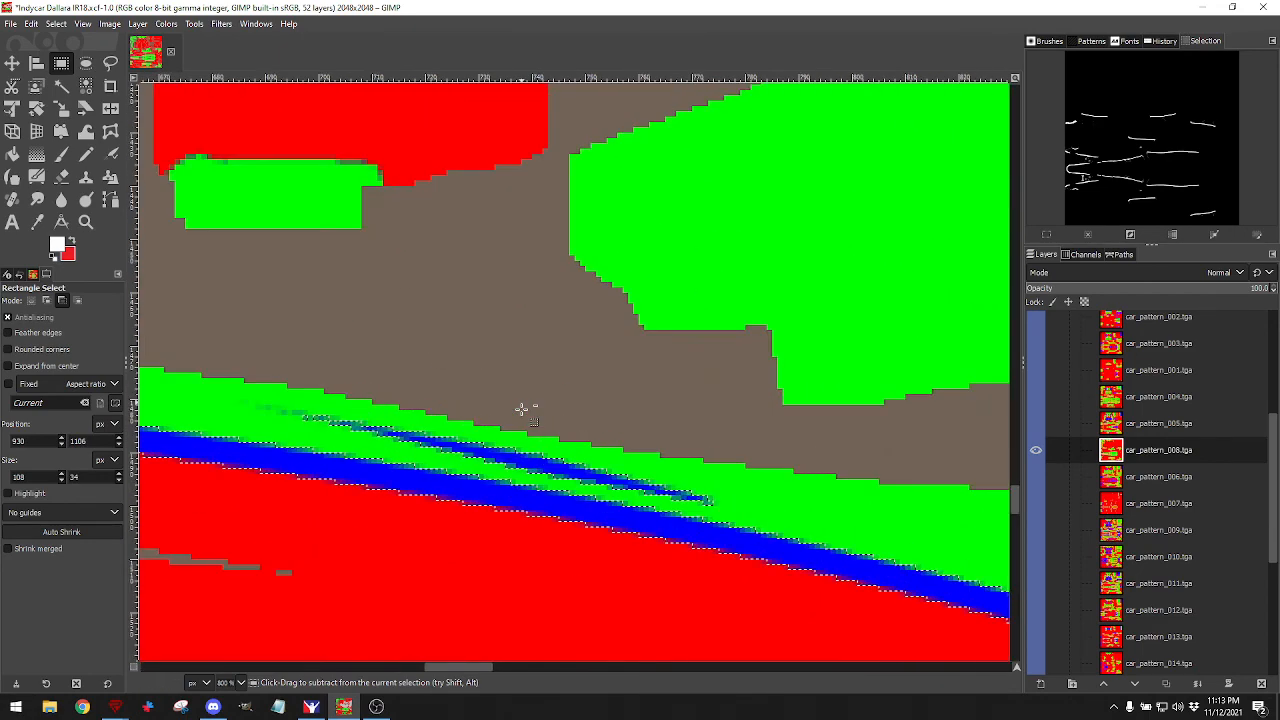
left_click(110, 62)
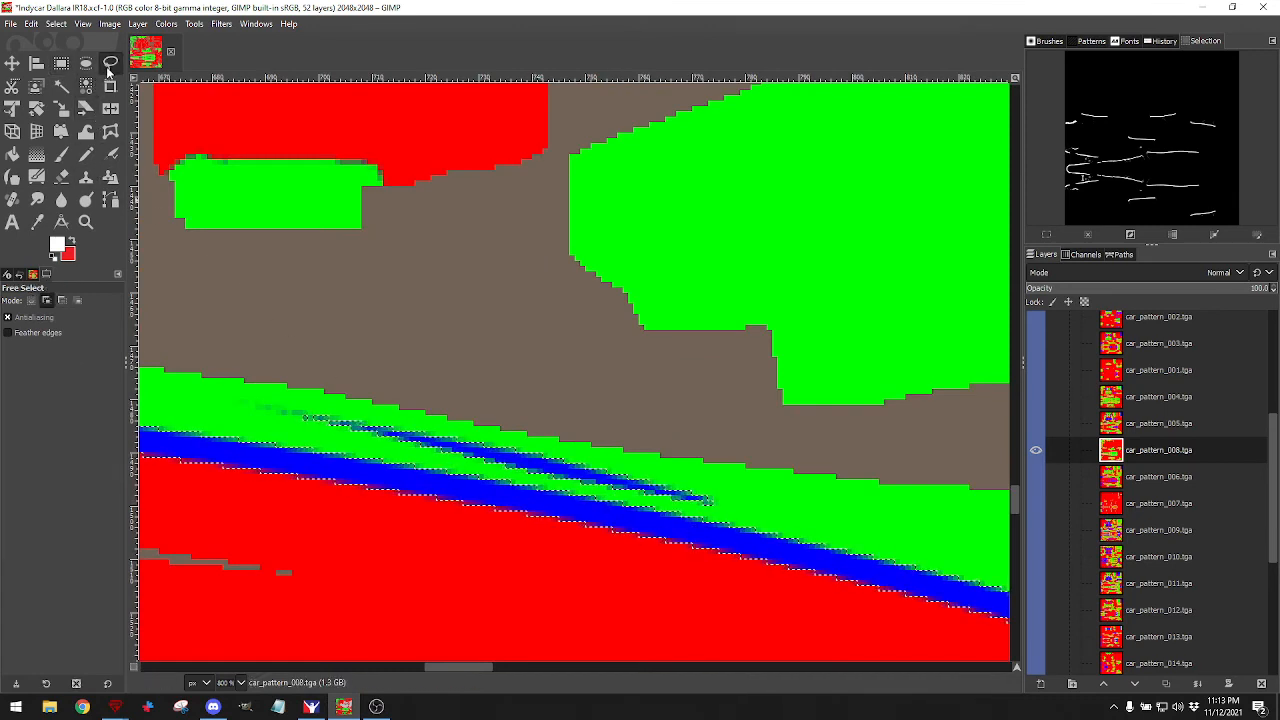
left_click(63, 301)
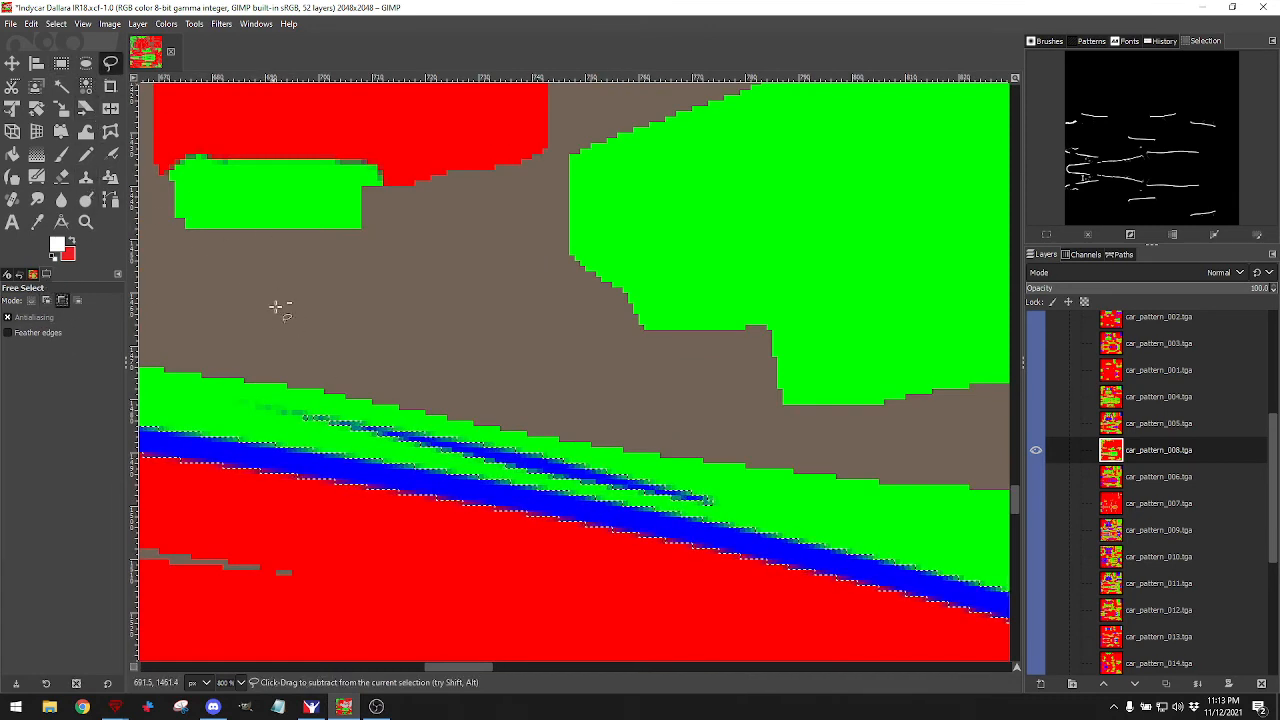
left_click(300, 395)
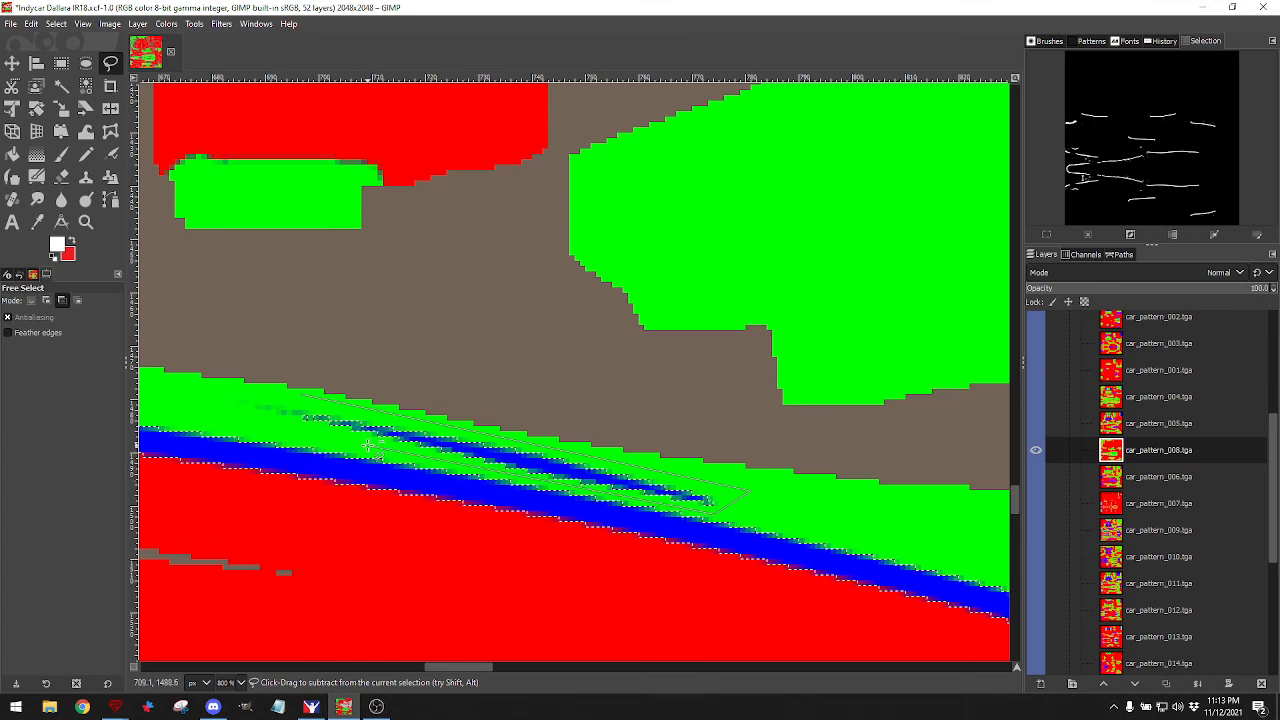
left_click(300, 396)
key("Return")
scroll(426, 316, "up", 16)
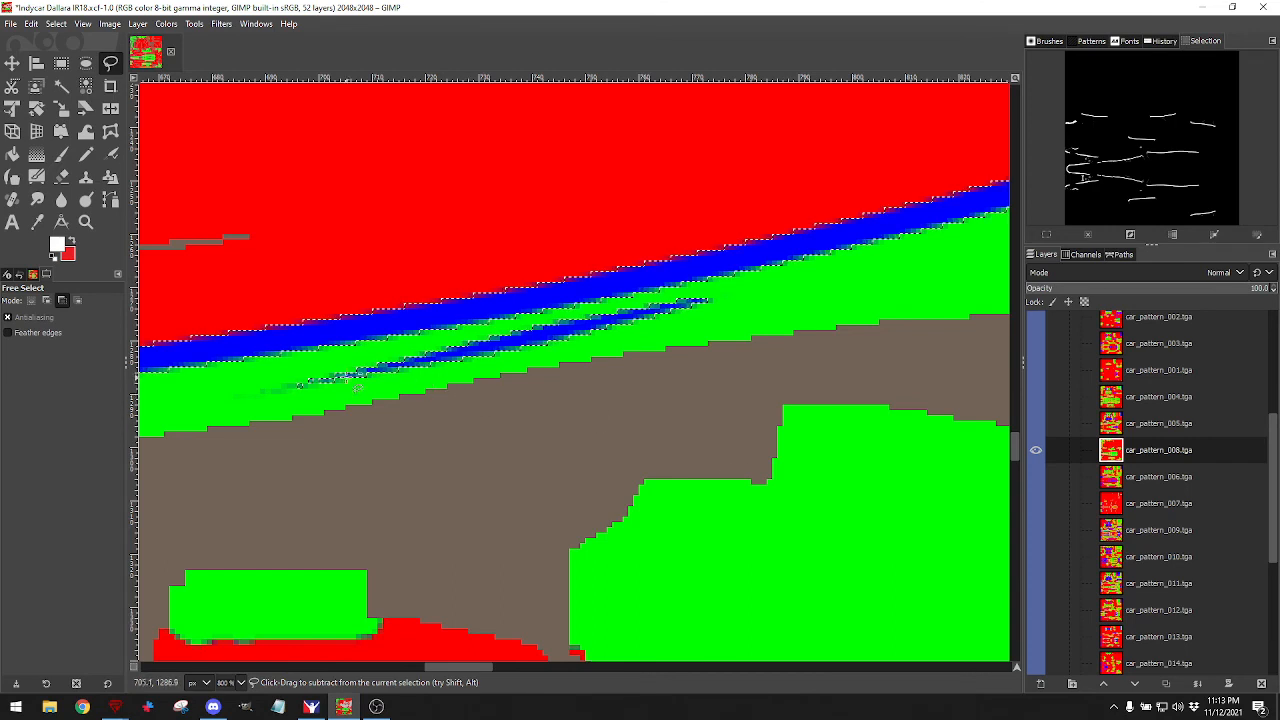
left_click(278, 367, "ctrl")
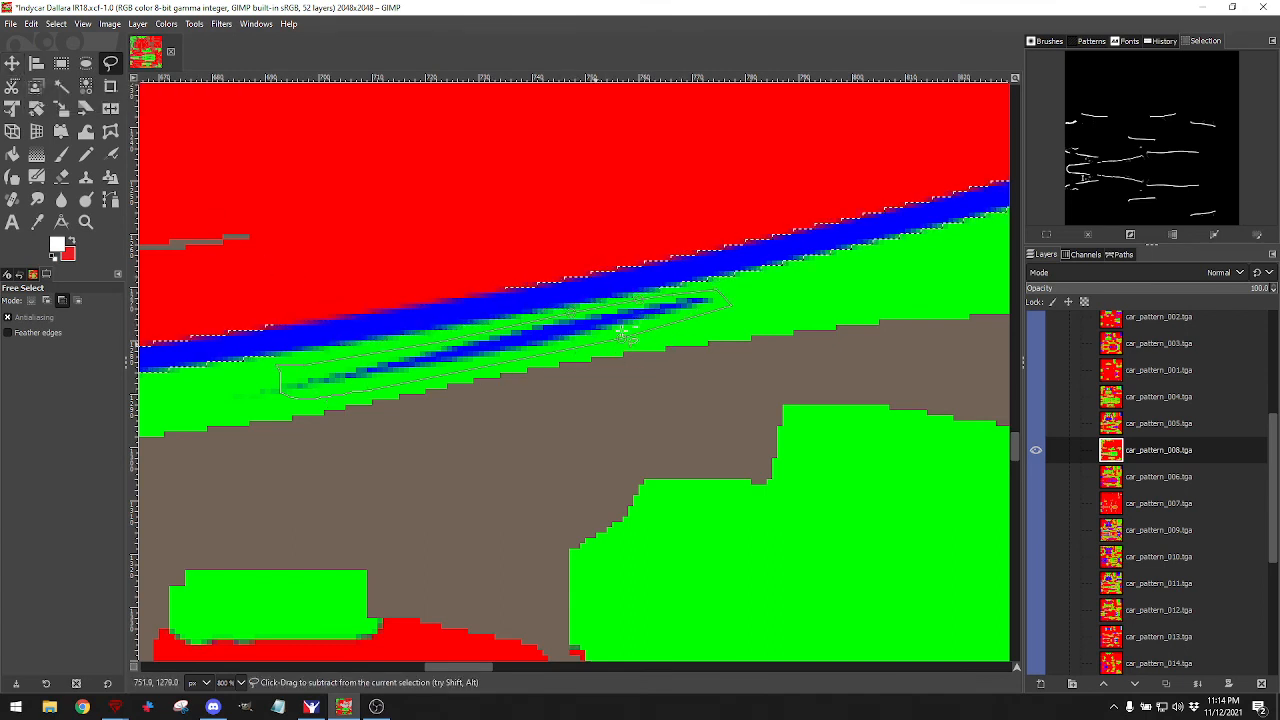
left_click(12, 64)
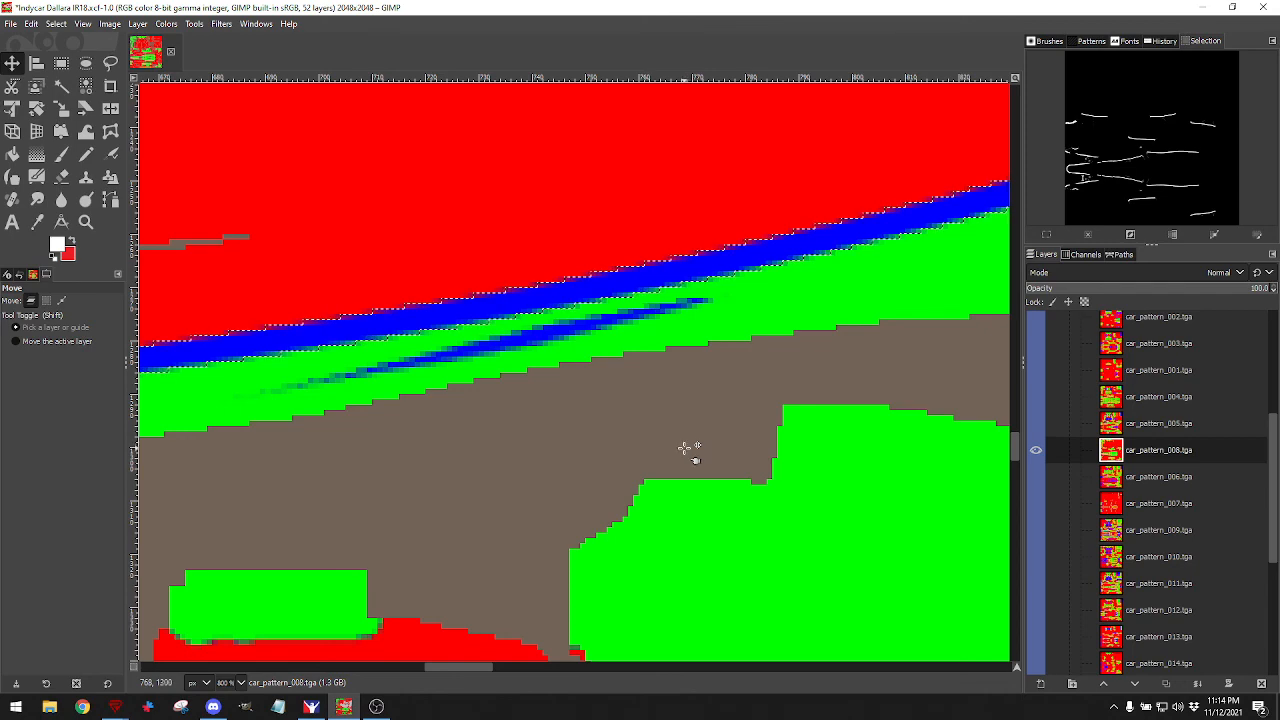
Create a new transparent 'Stripe Layer' in the Base Paints group, above Top Layer.
scroll(685, 447, "down", 6)
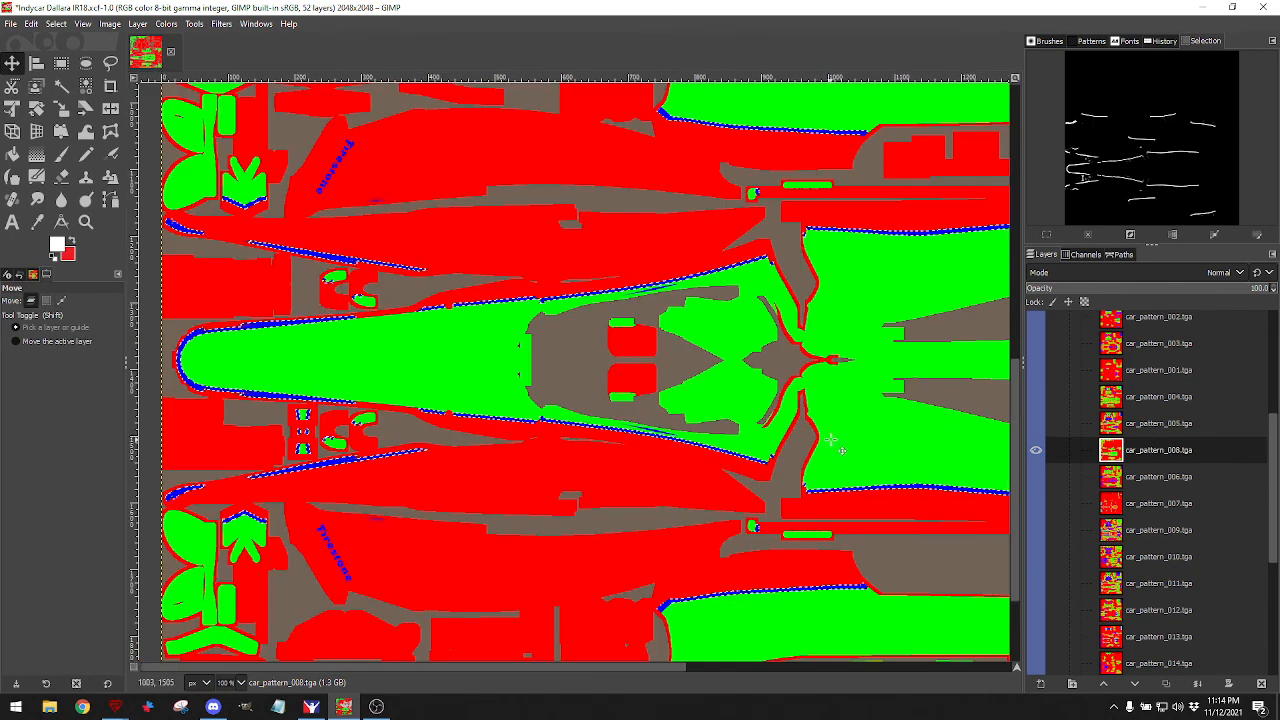
scroll(1078, 489, "down", 5)
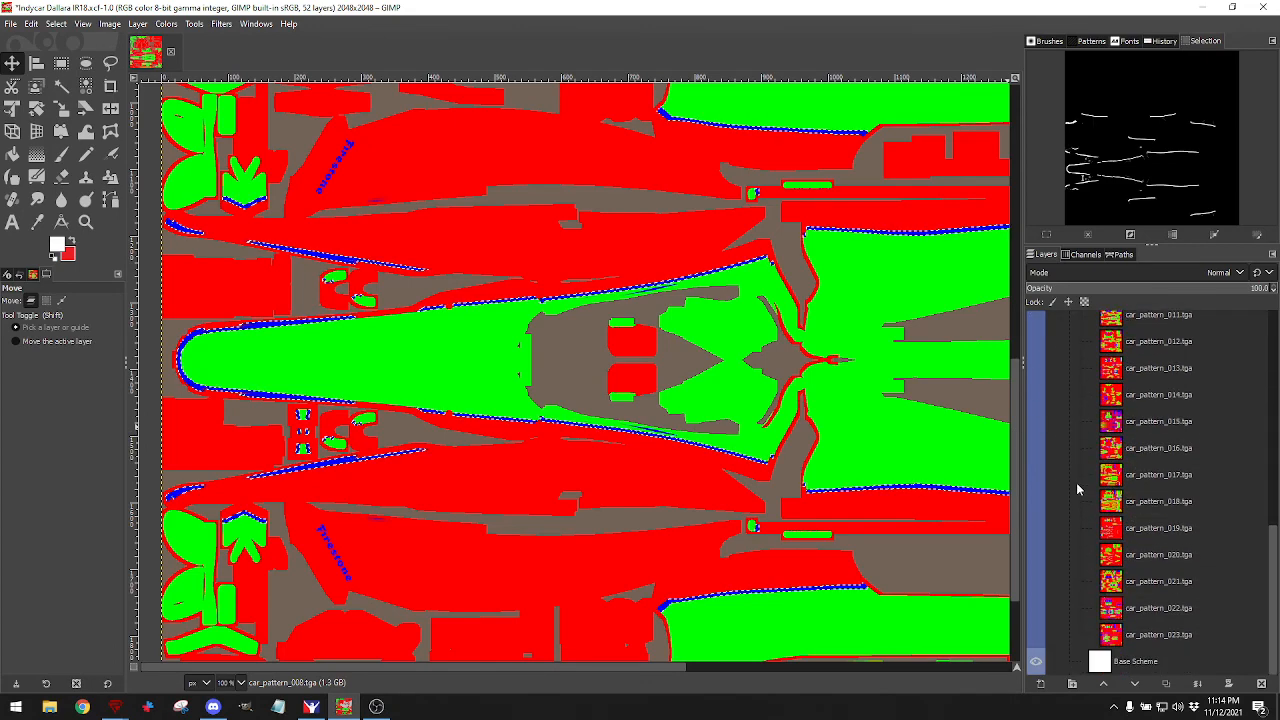
scroll(1080, 487, "up", 6)
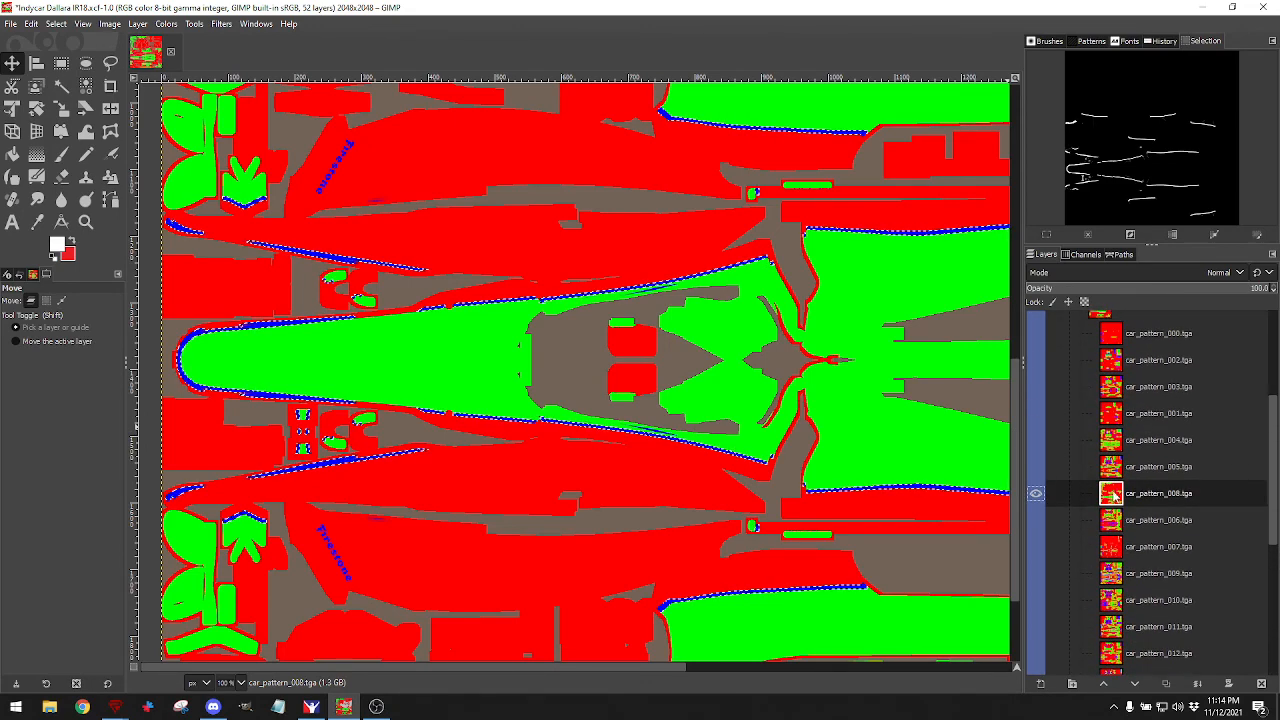
scroll(1113, 493, "up", 5)
left_click(1135, 433)
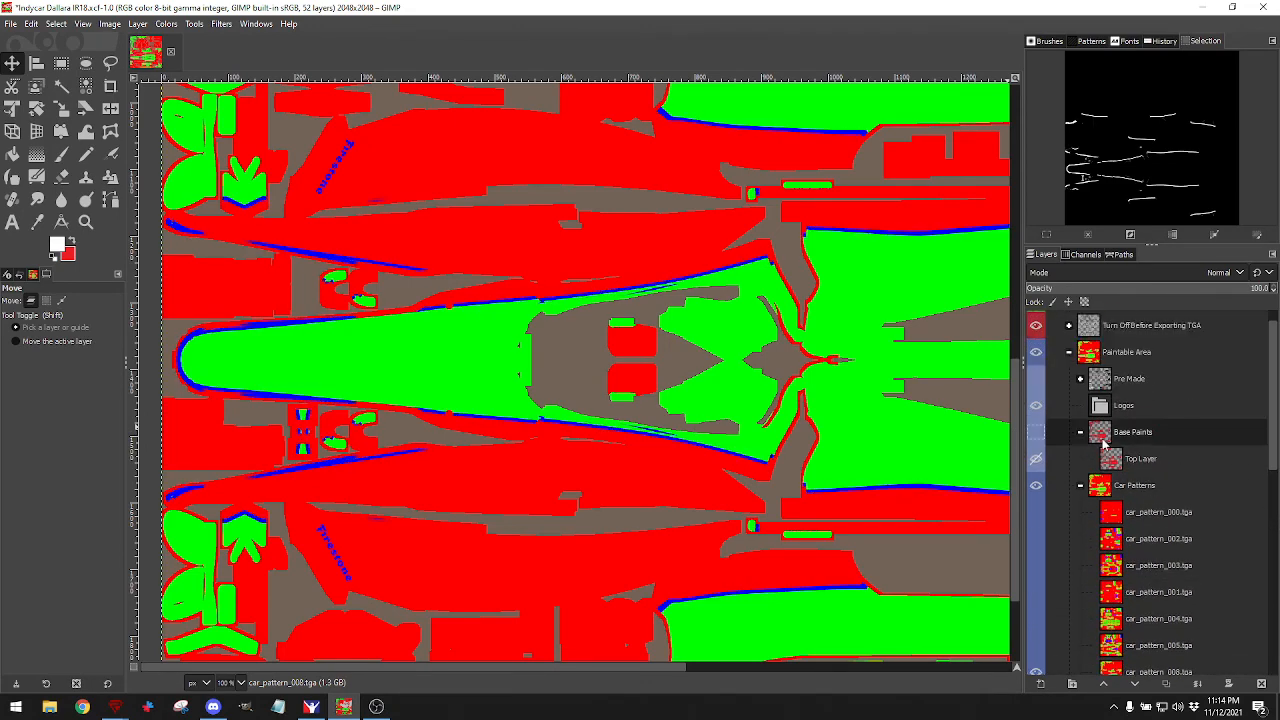
left_click(1040, 684)
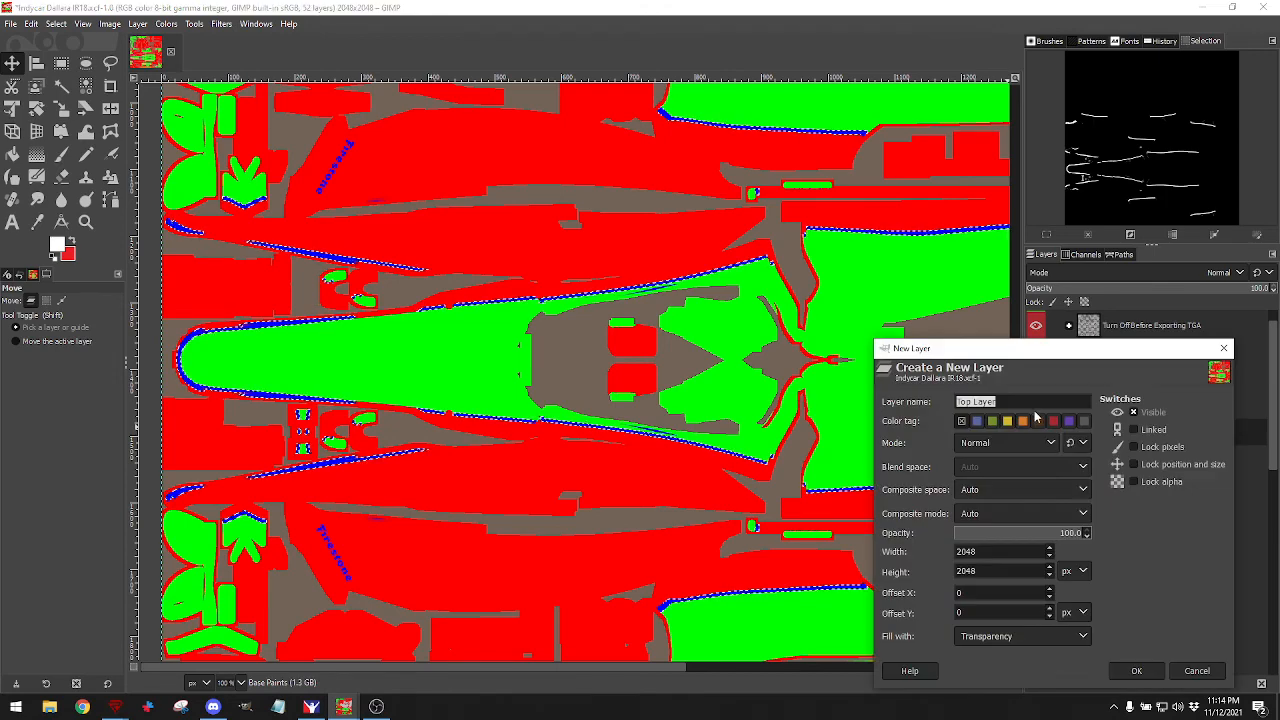
type("Stripe")
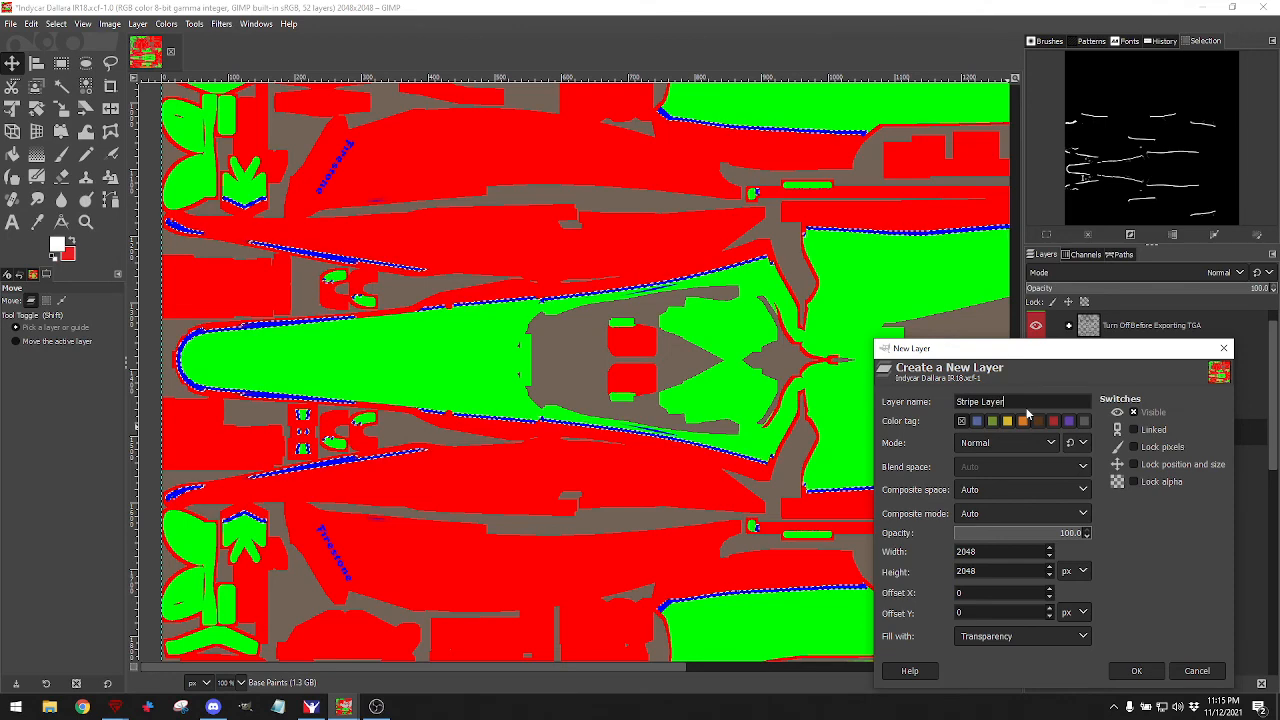
key("Return")
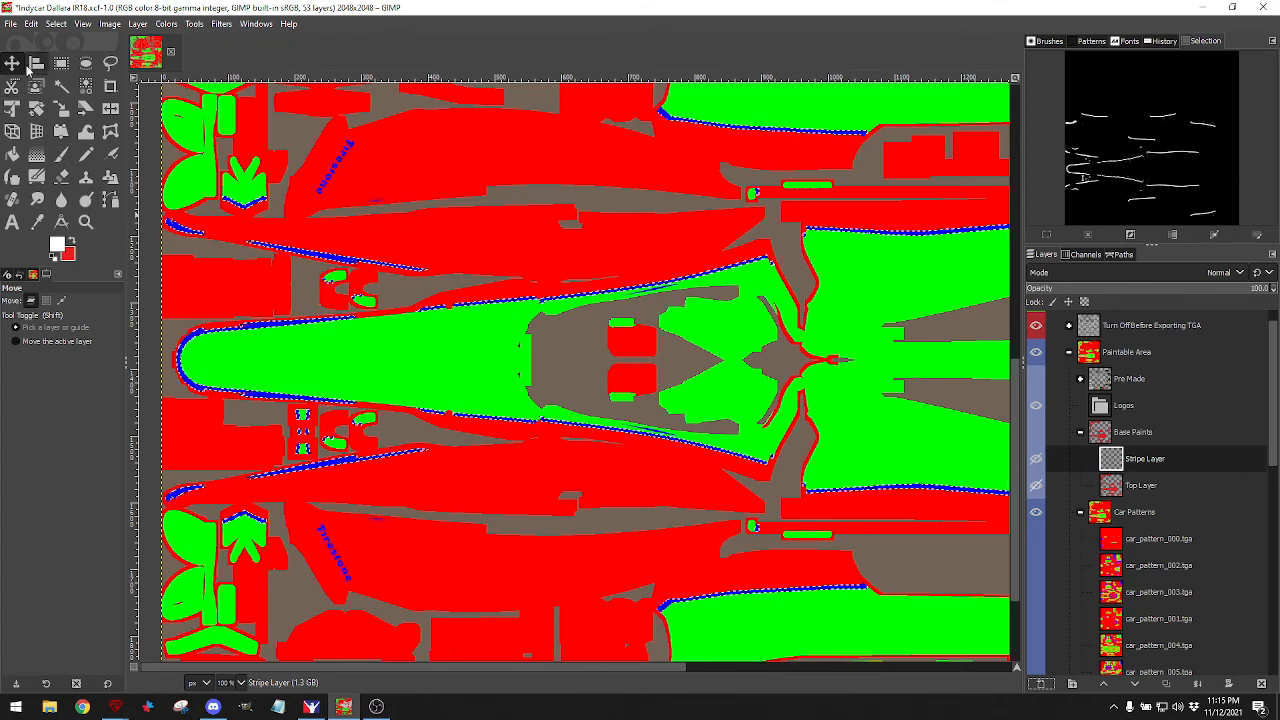
With Bucket Fill and the default black foreground, fill the remaining blue stripe solid black.
left_click(12, 153)
left_click(54, 258)
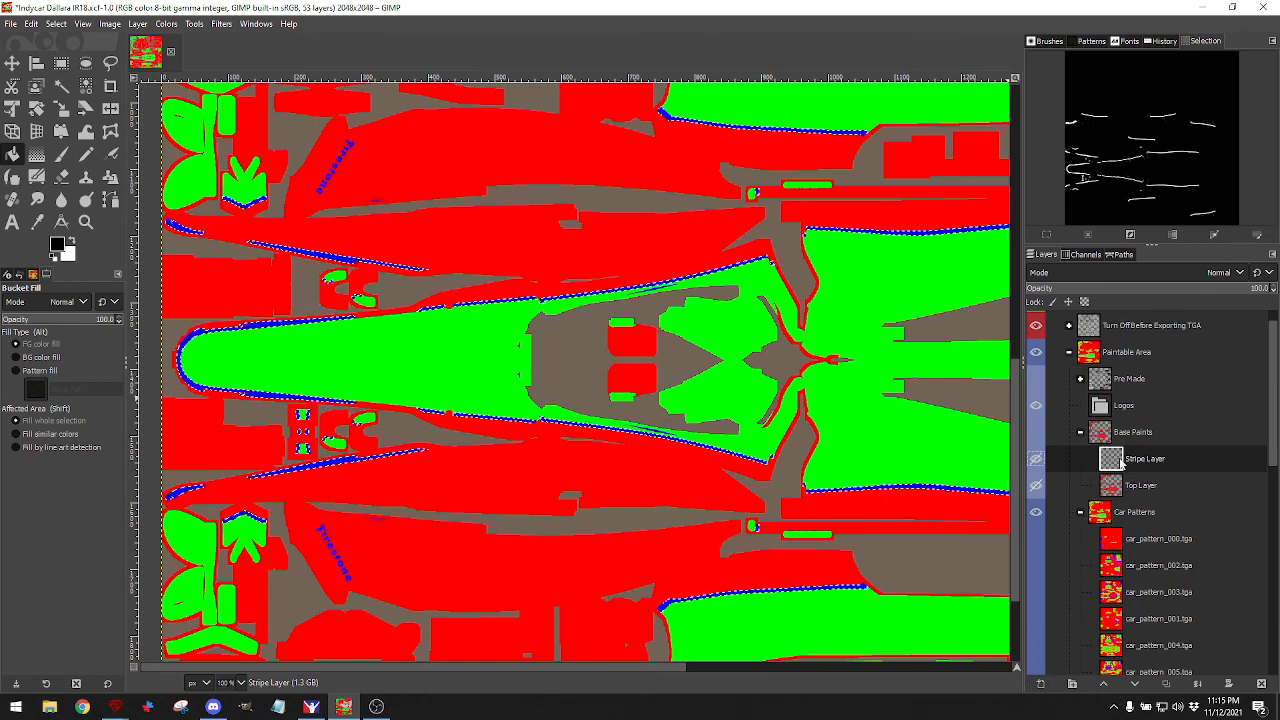
left_click(1035, 432)
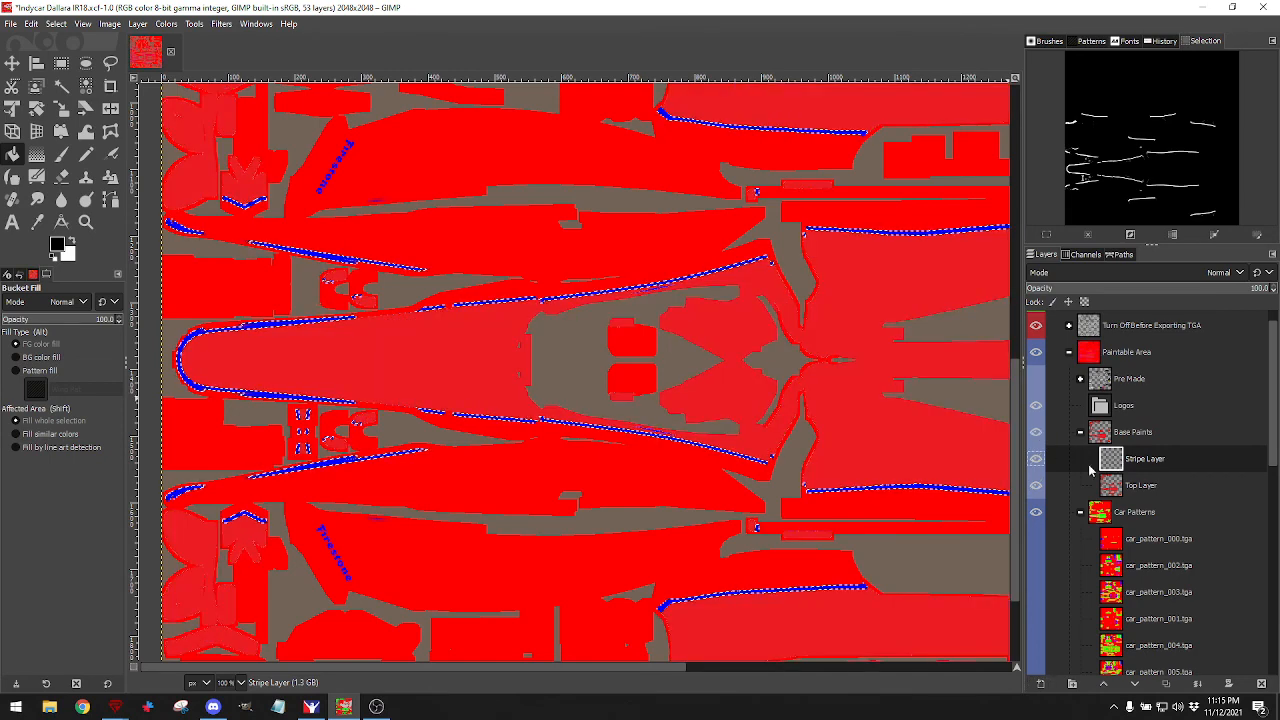
left_click(735, 375)
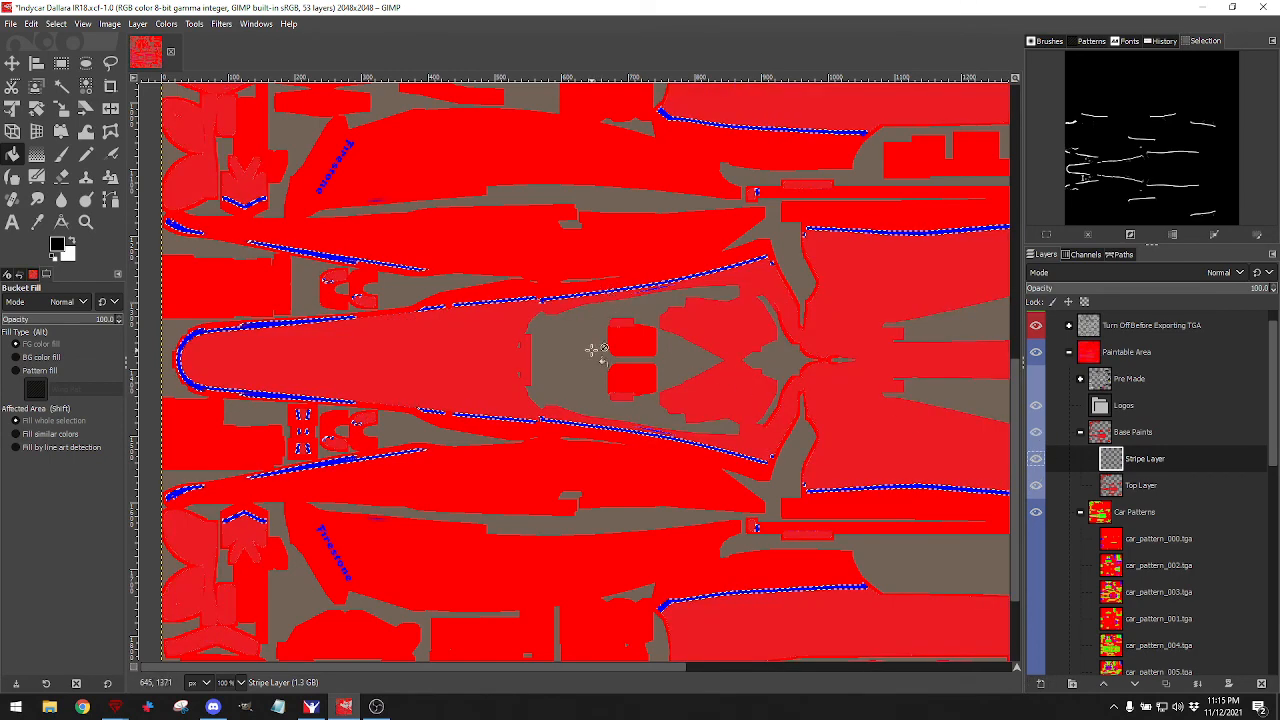
left_click(1036, 432)
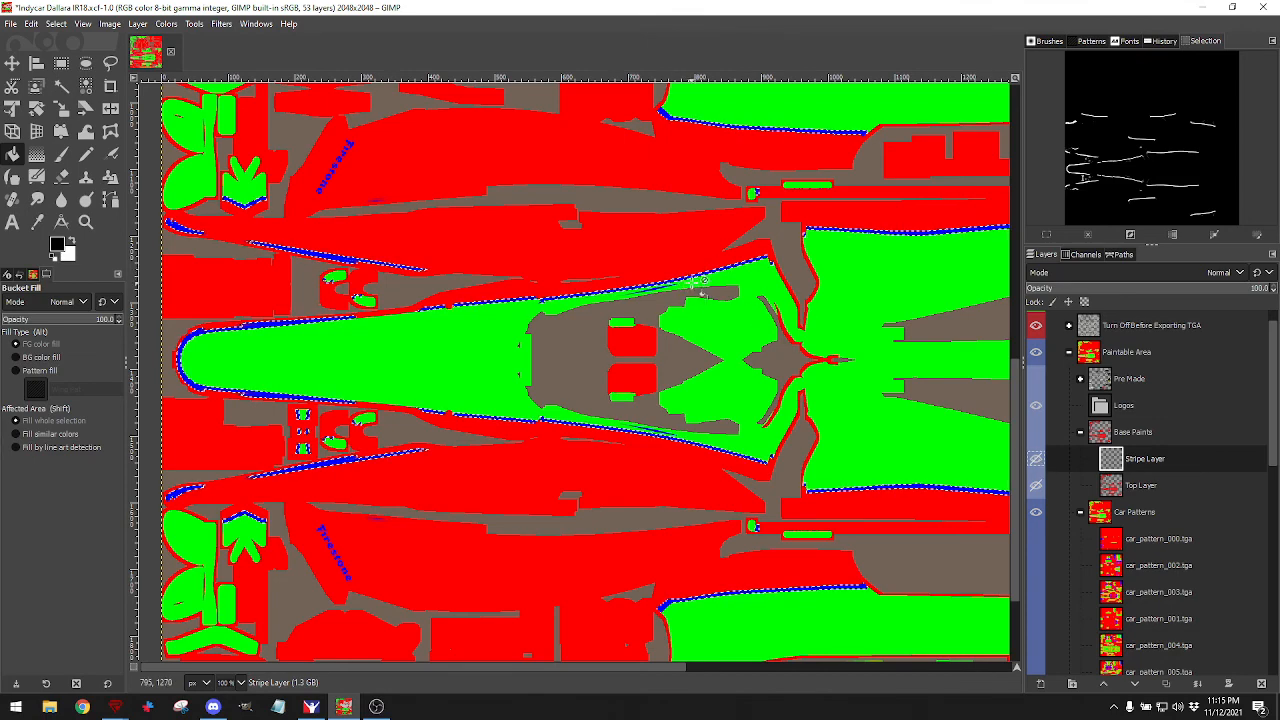
left_click(1035, 431)
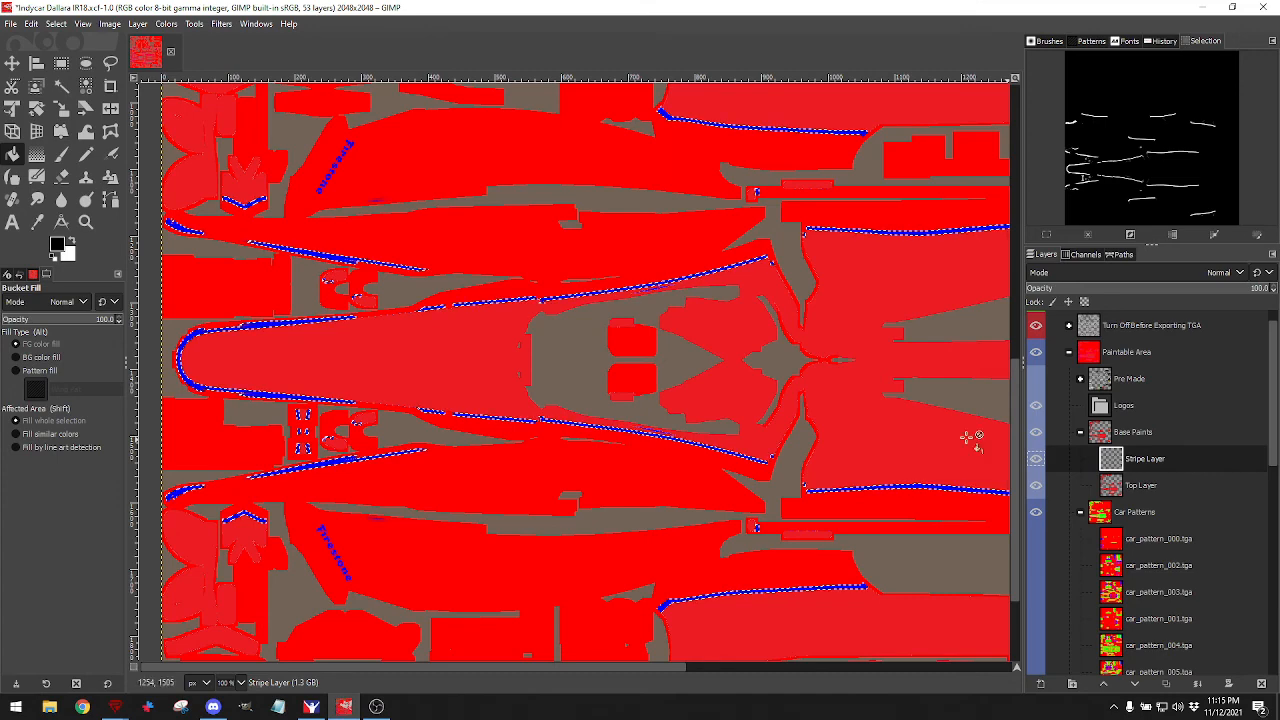
scroll(660, 287, "up", 7)
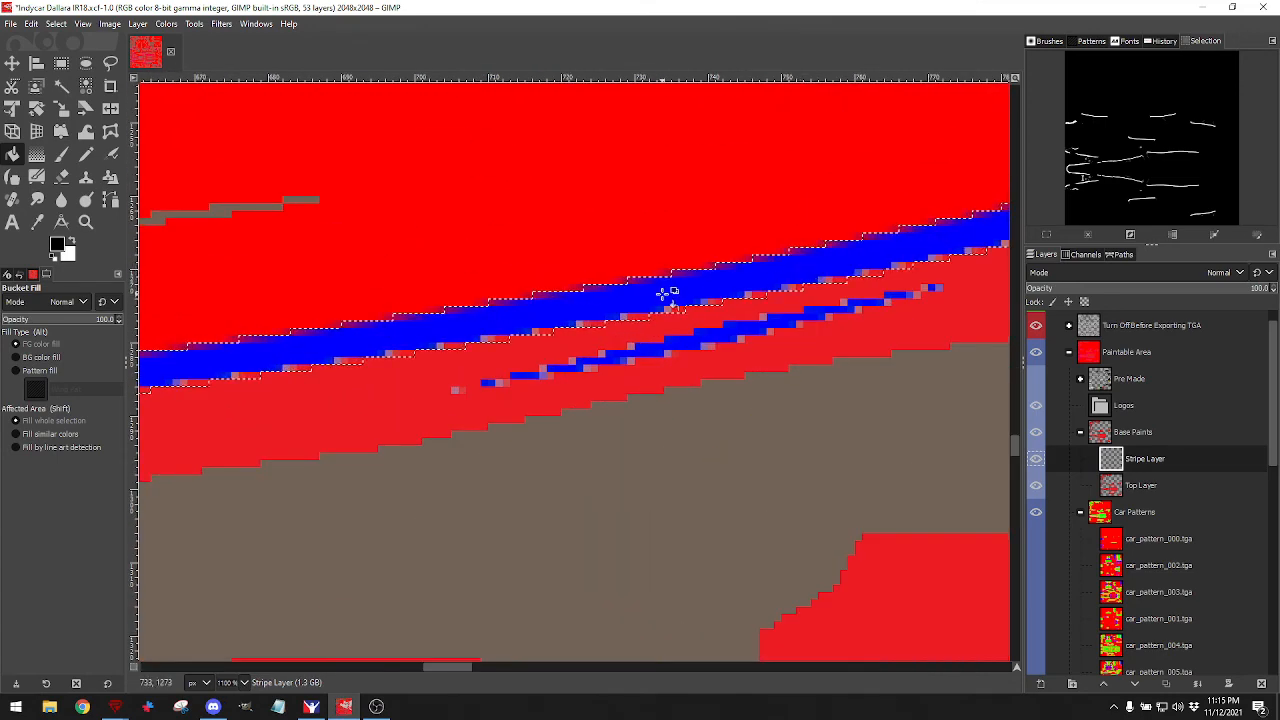
left_click(662, 293)
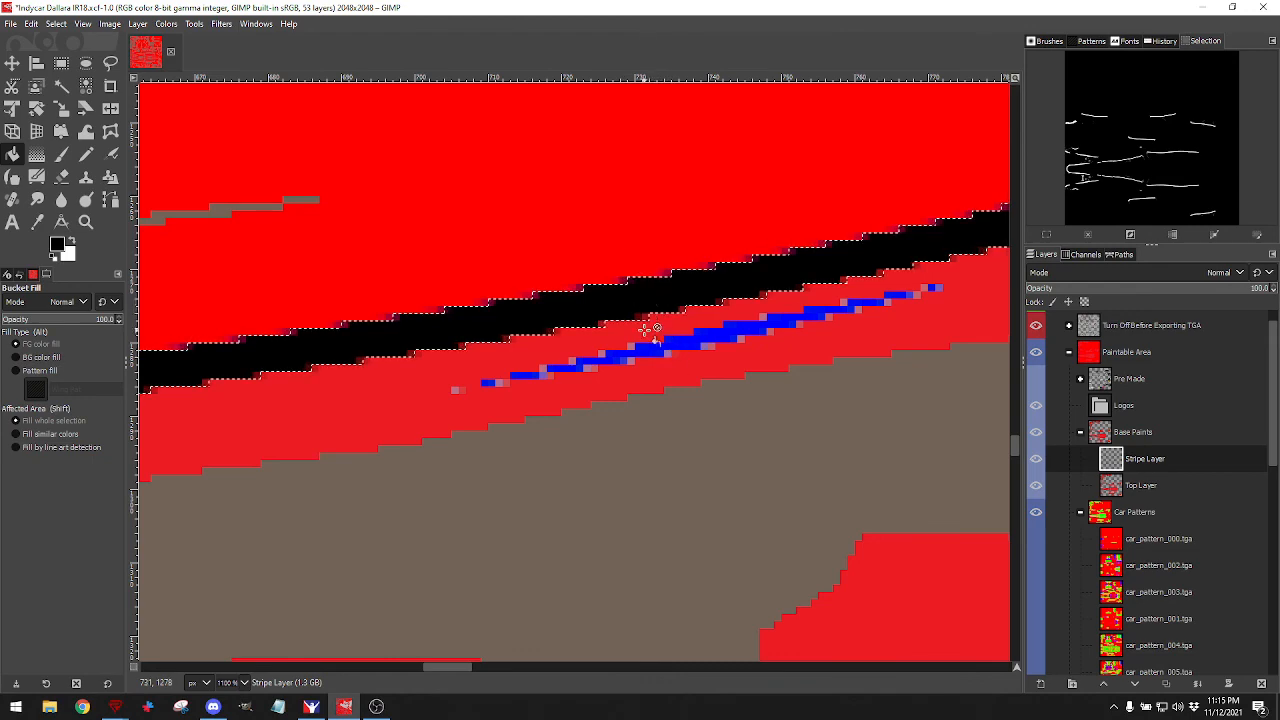
scroll(645, 328, "down", 10)
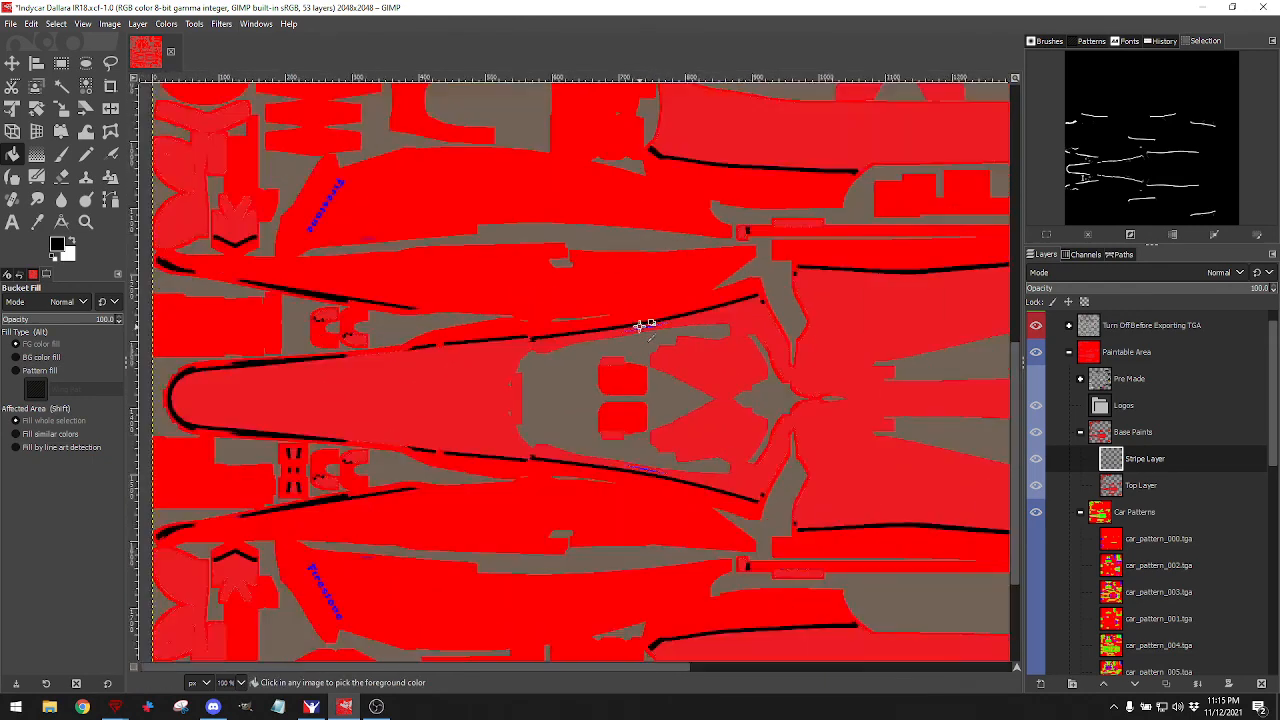
Hide the Car Patterns layer and invert the current selection.
scroll(645, 328, "up", 3)
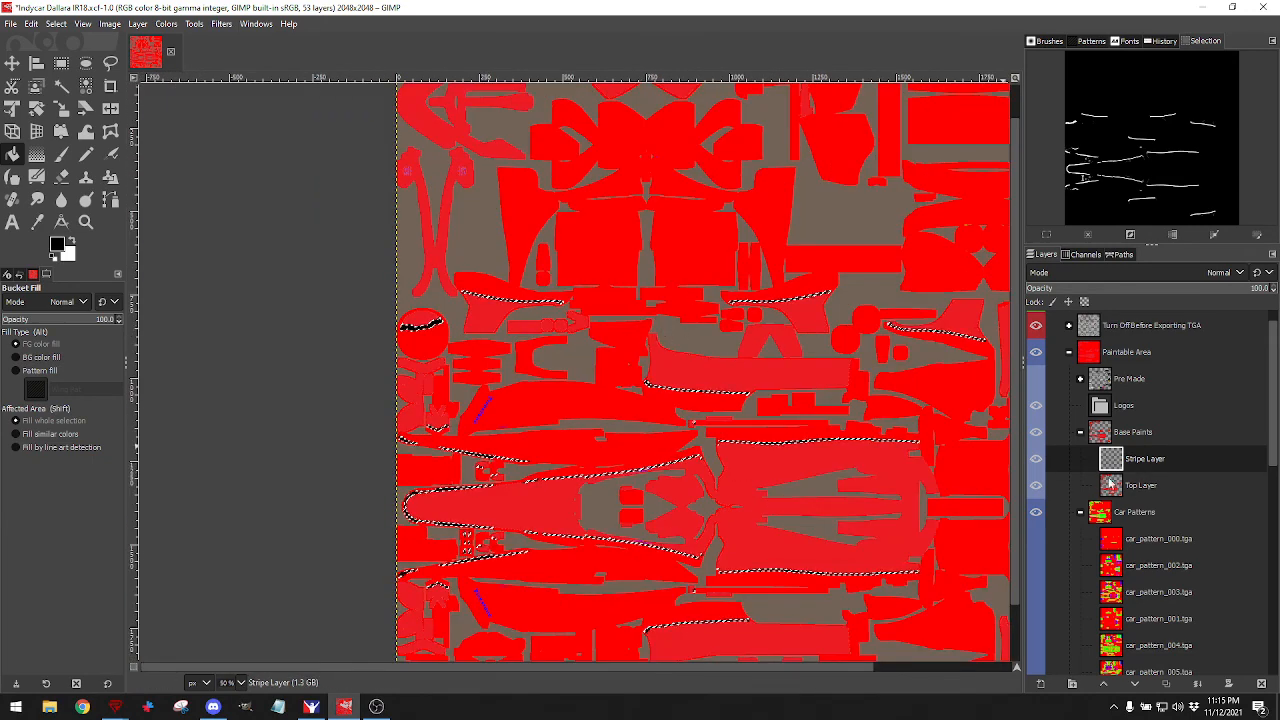
left_click(1036, 512)
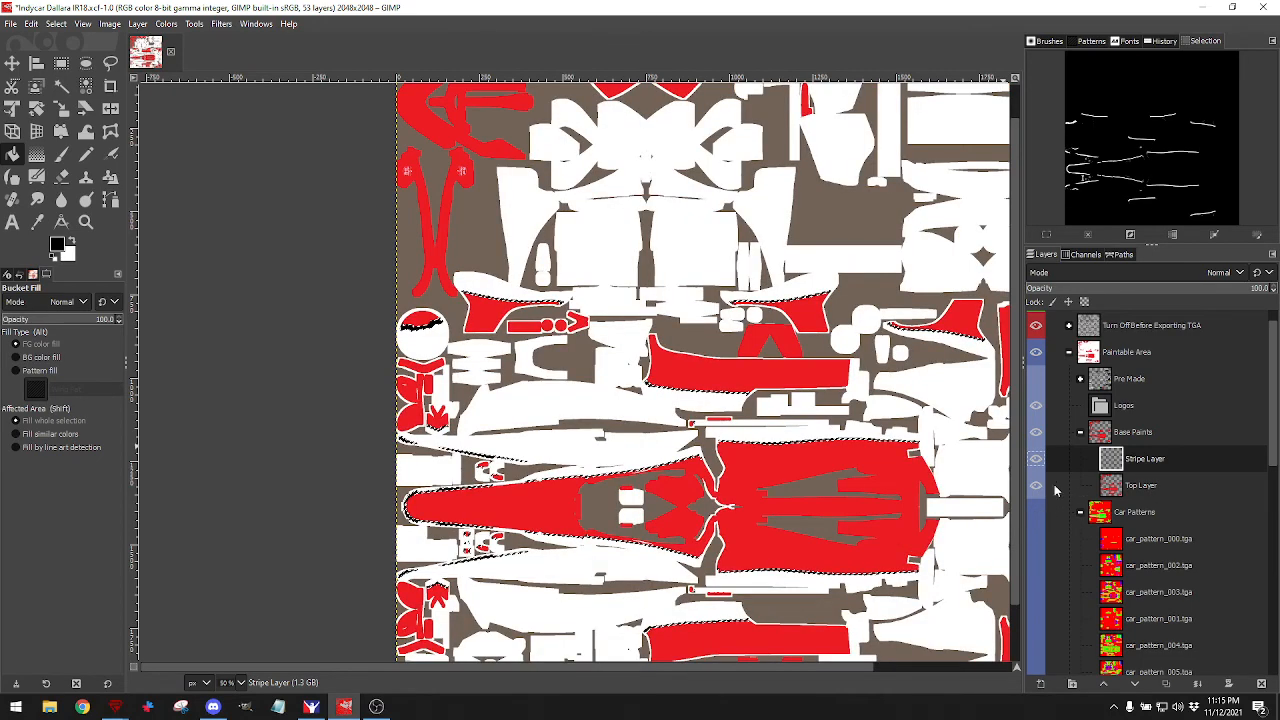
left_click(56, 23)
left_click(70, 72)
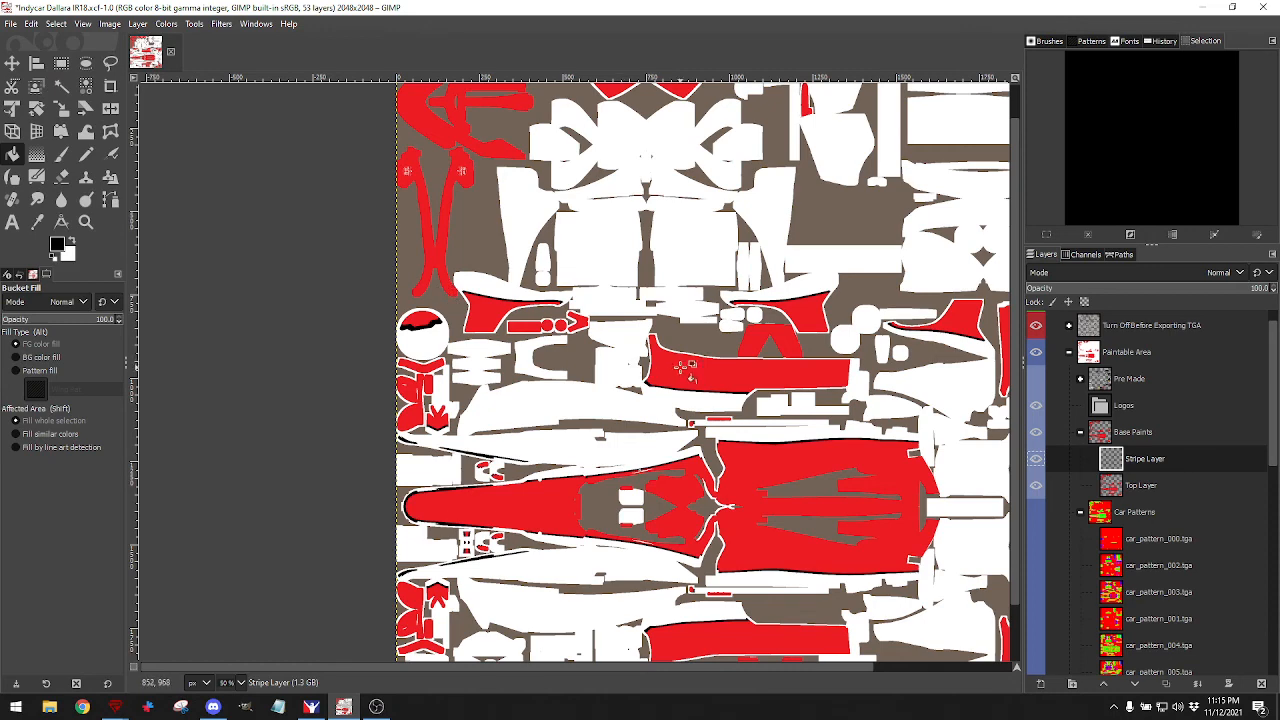
Show the Pre Made layer's details and decals, then start Export As.
scroll(760, 383, "right", 4)
scroll(664, 455, "down", 2)
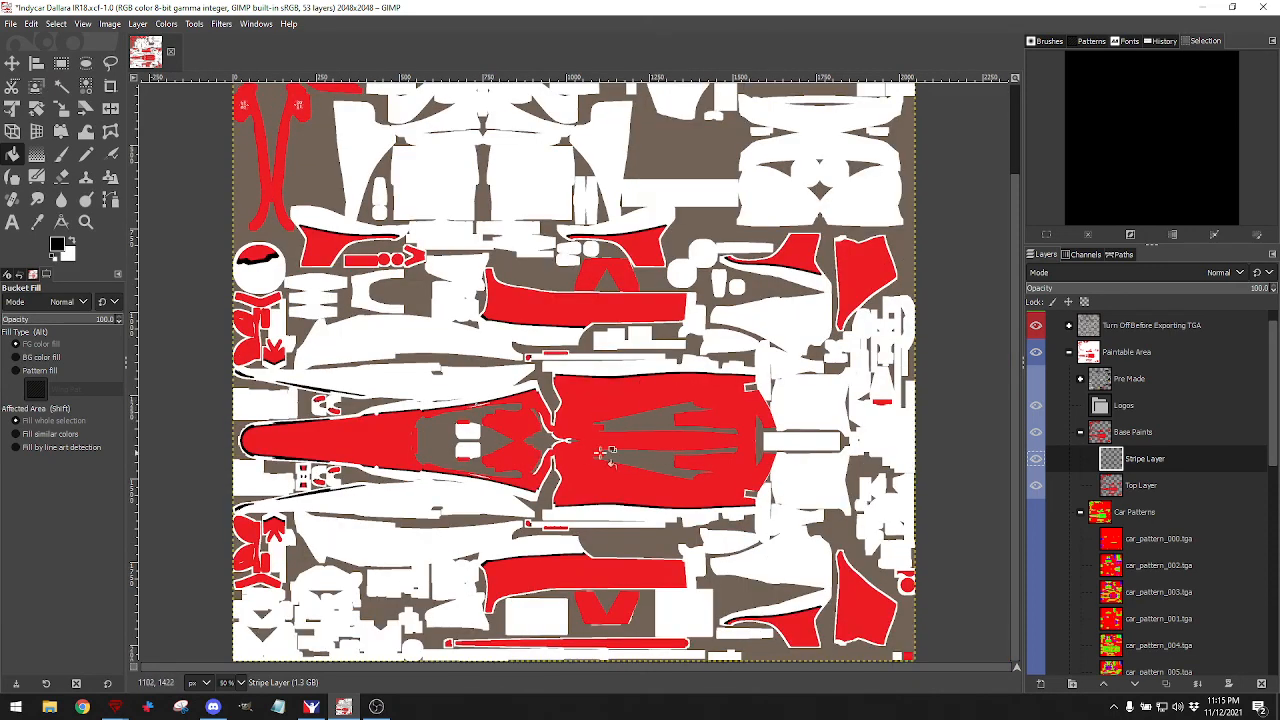
scroll(658, 403, "up", 3)
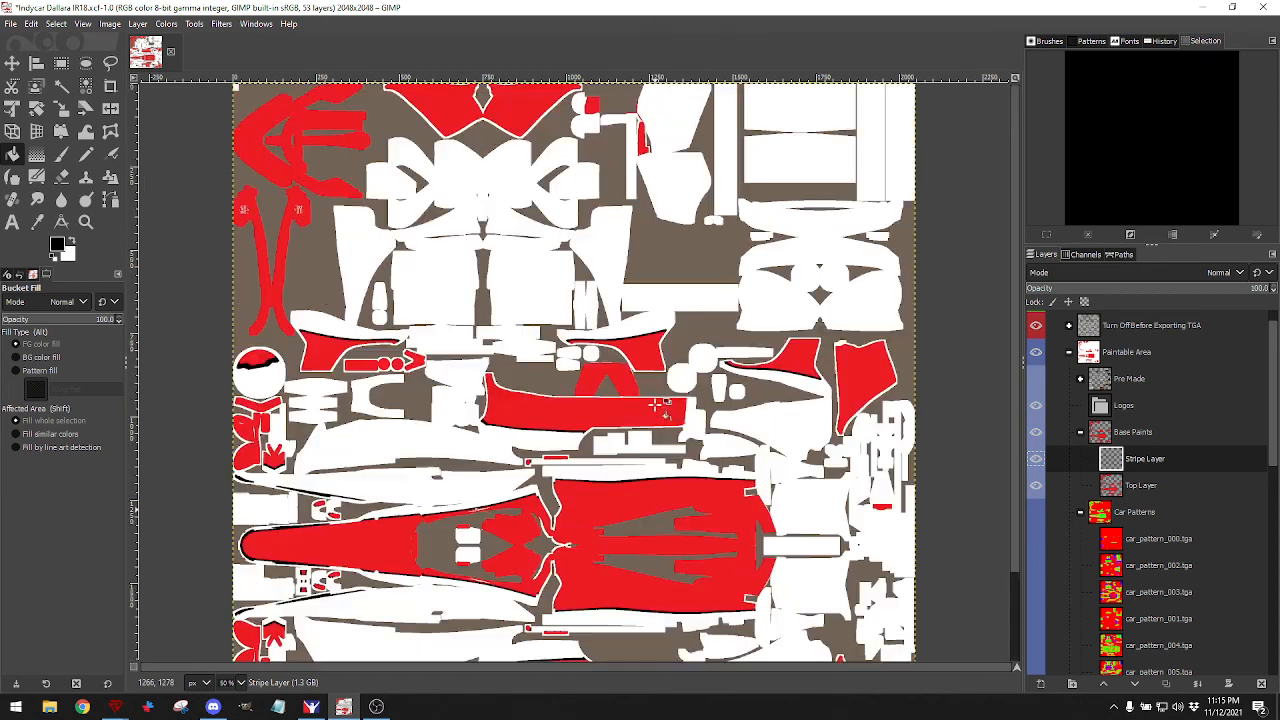
left_click(1036, 378)
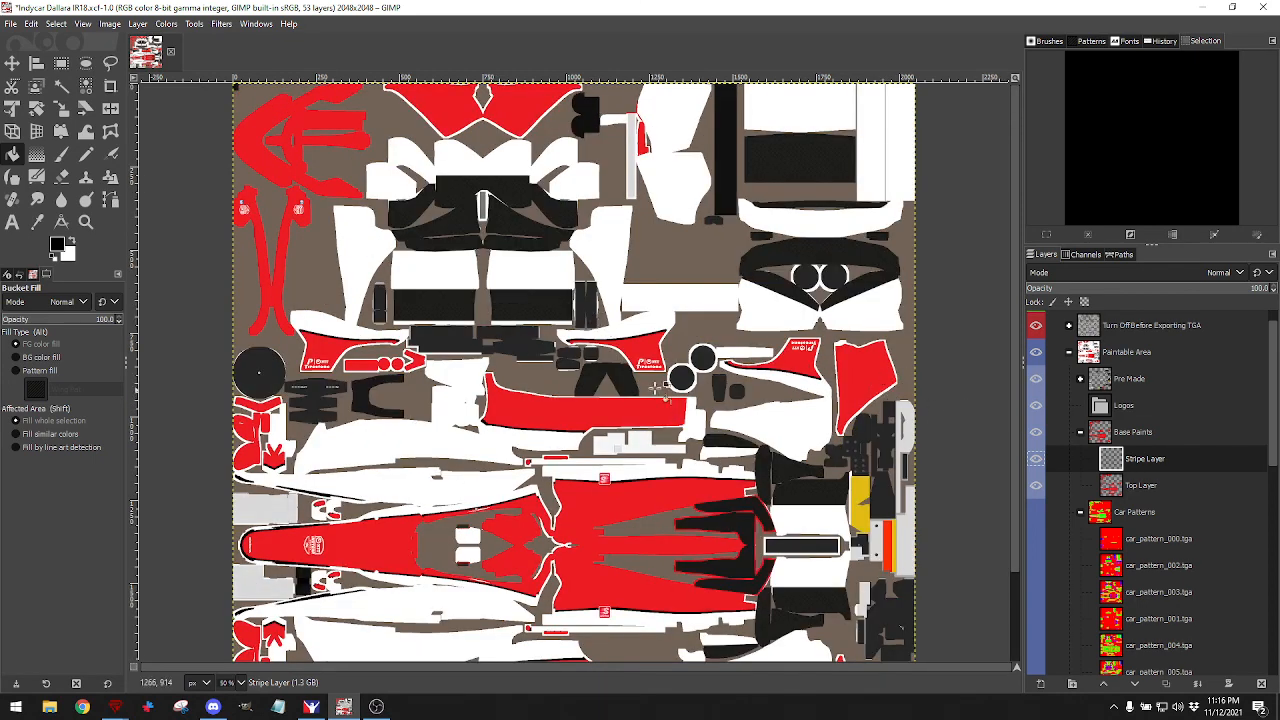
scroll(630, 388, "down", 3)
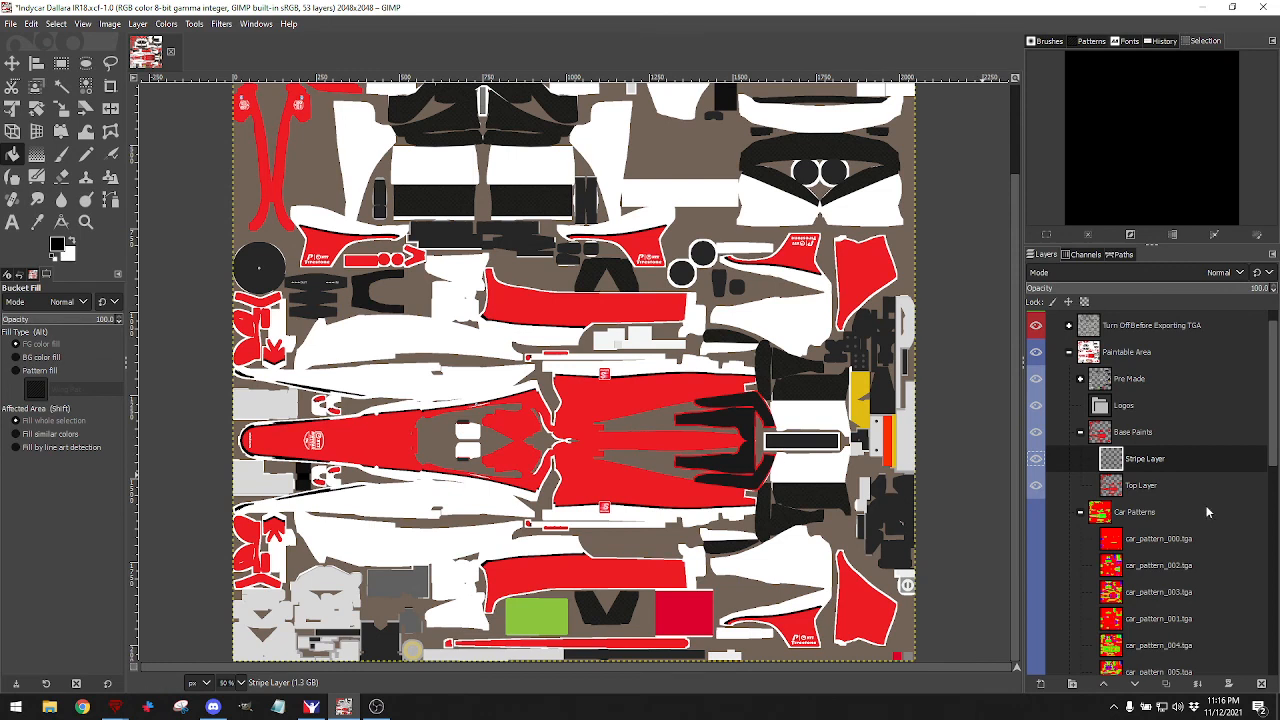
left_click(11, 24)
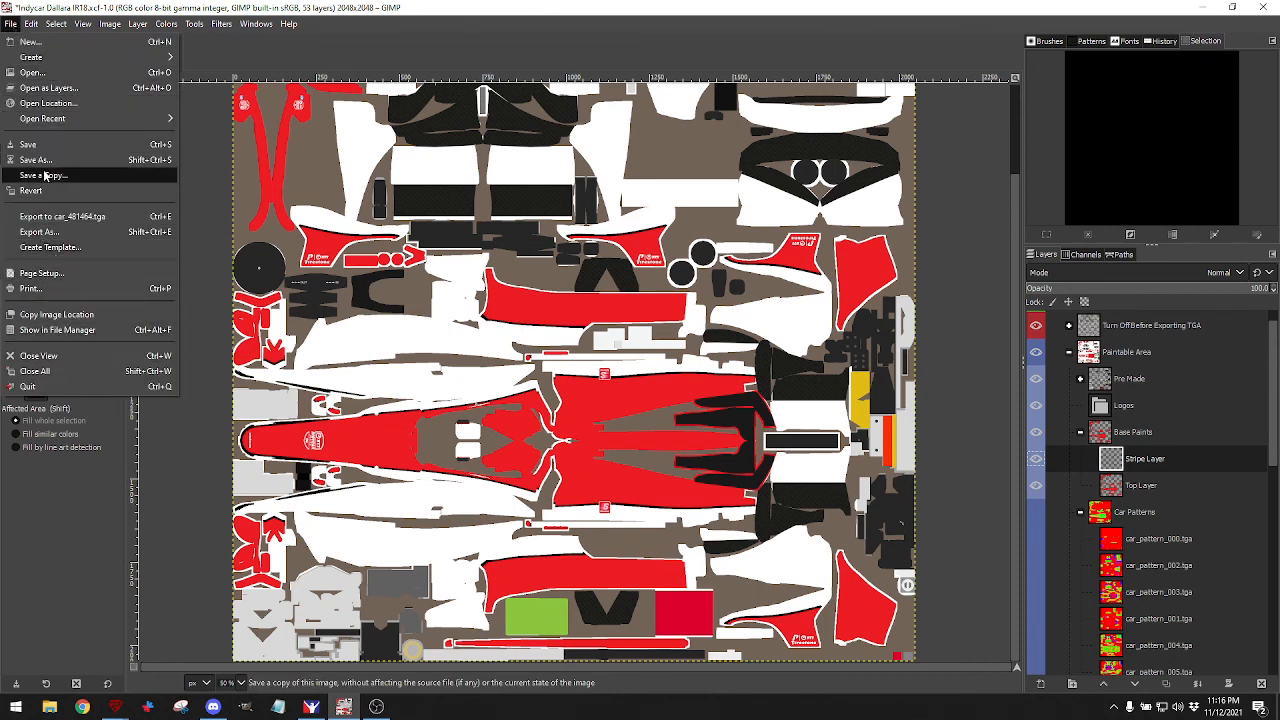
left_click(38, 231)
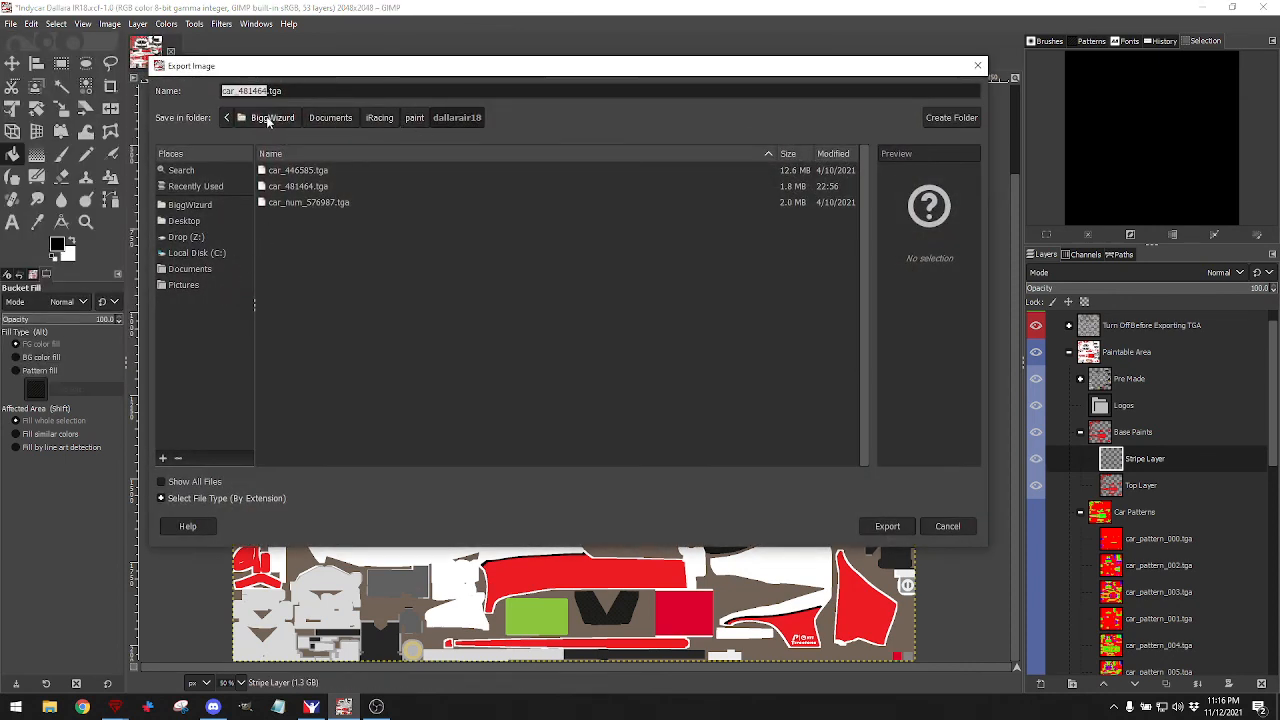
Export over Documents/iRacing/paint/dallarair18/car_481464.tga, replacing it with default TGA options.
left_click(335, 119)
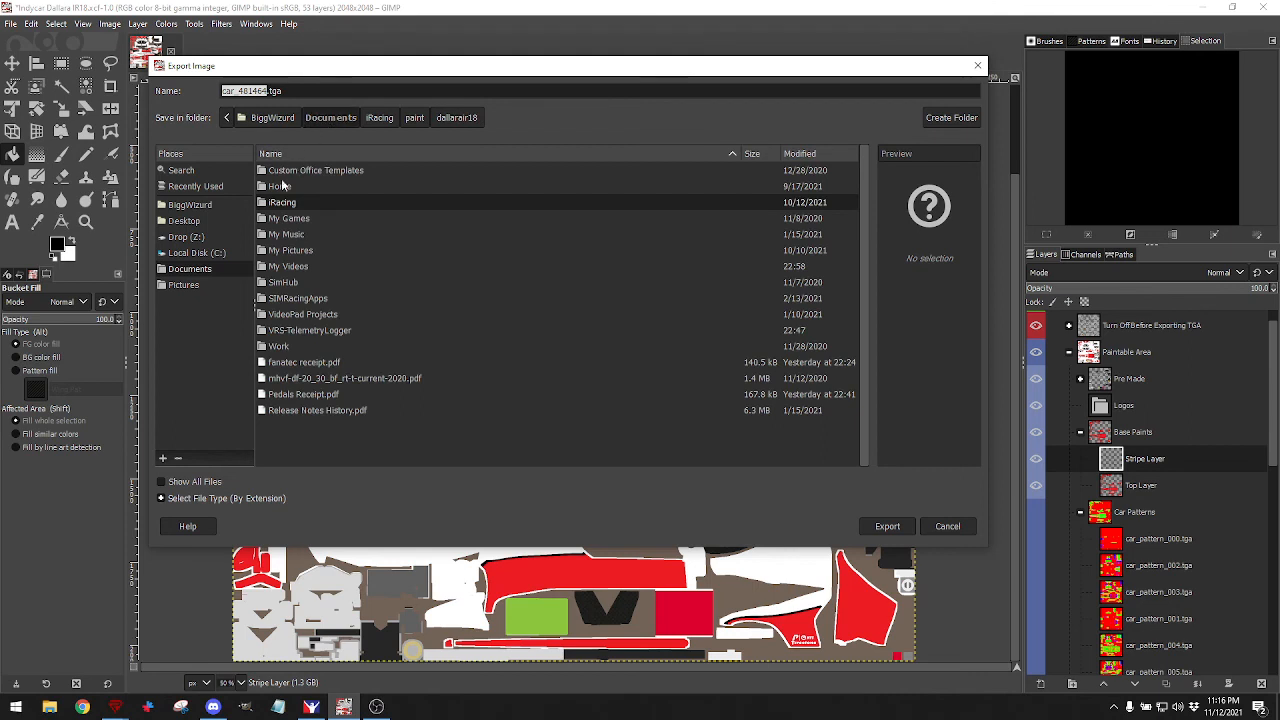
double_click(284, 204)
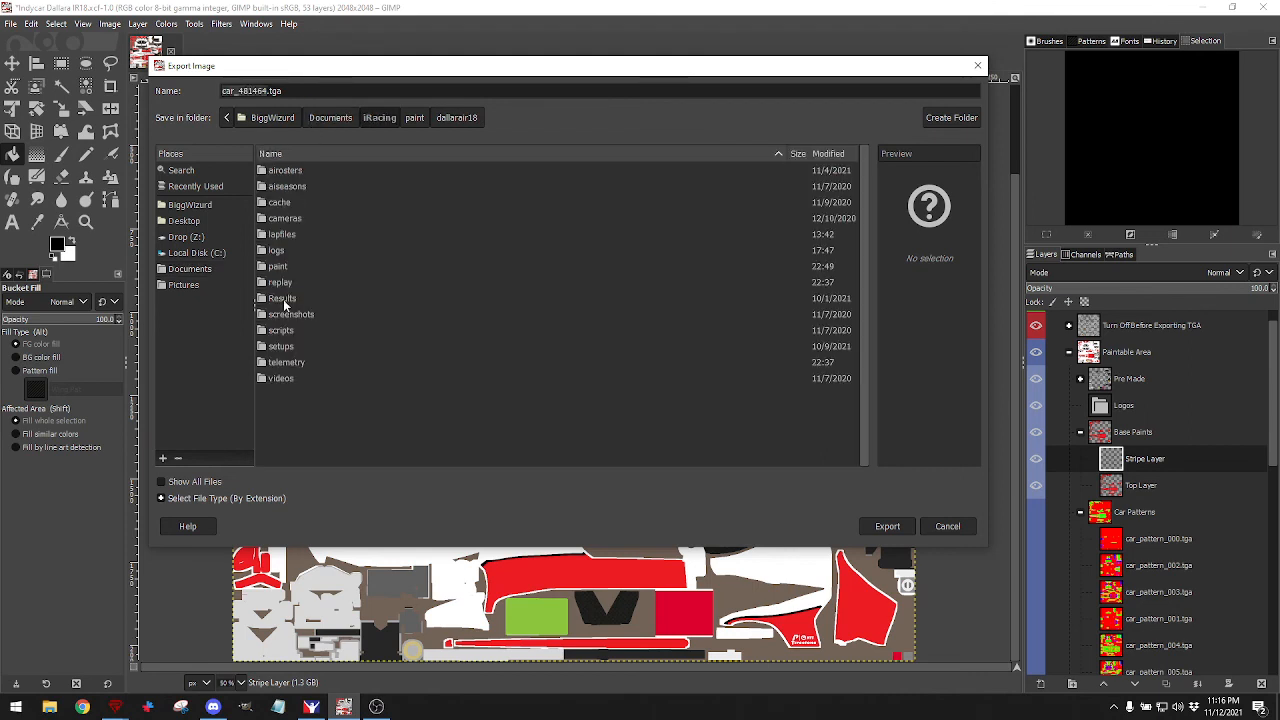
double_click(289, 269)
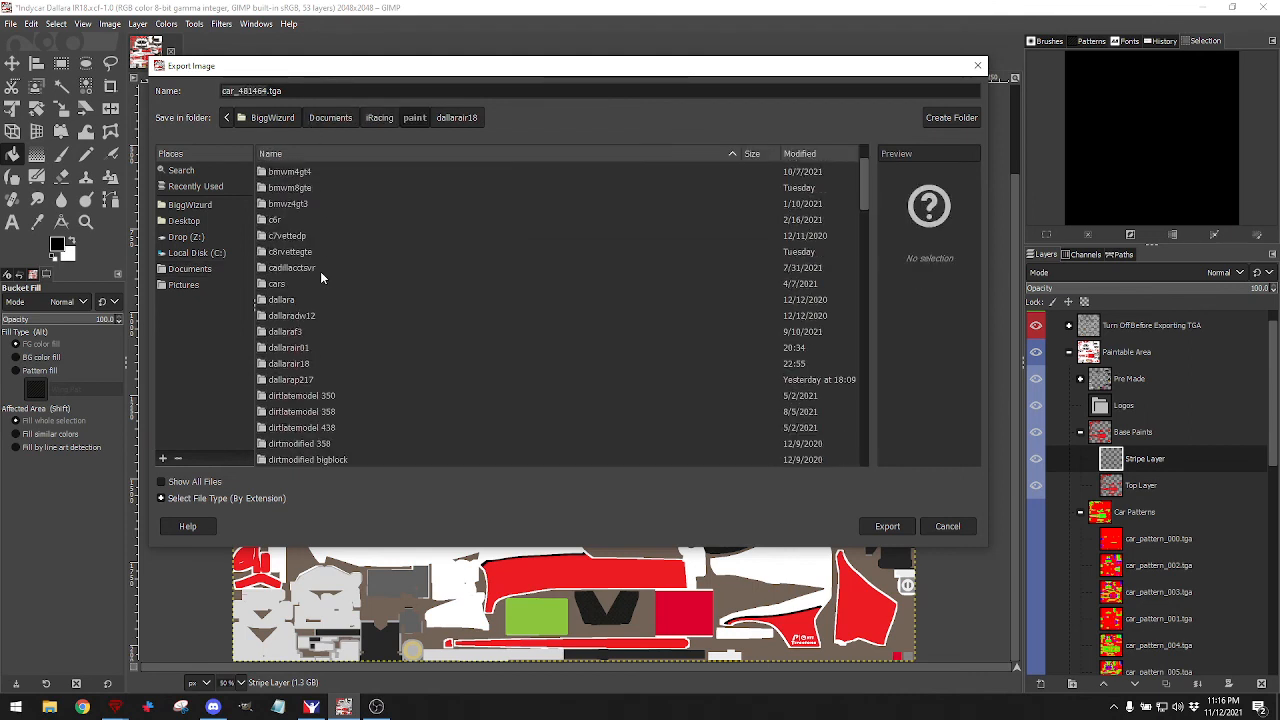
scroll(320, 271, "down", 5)
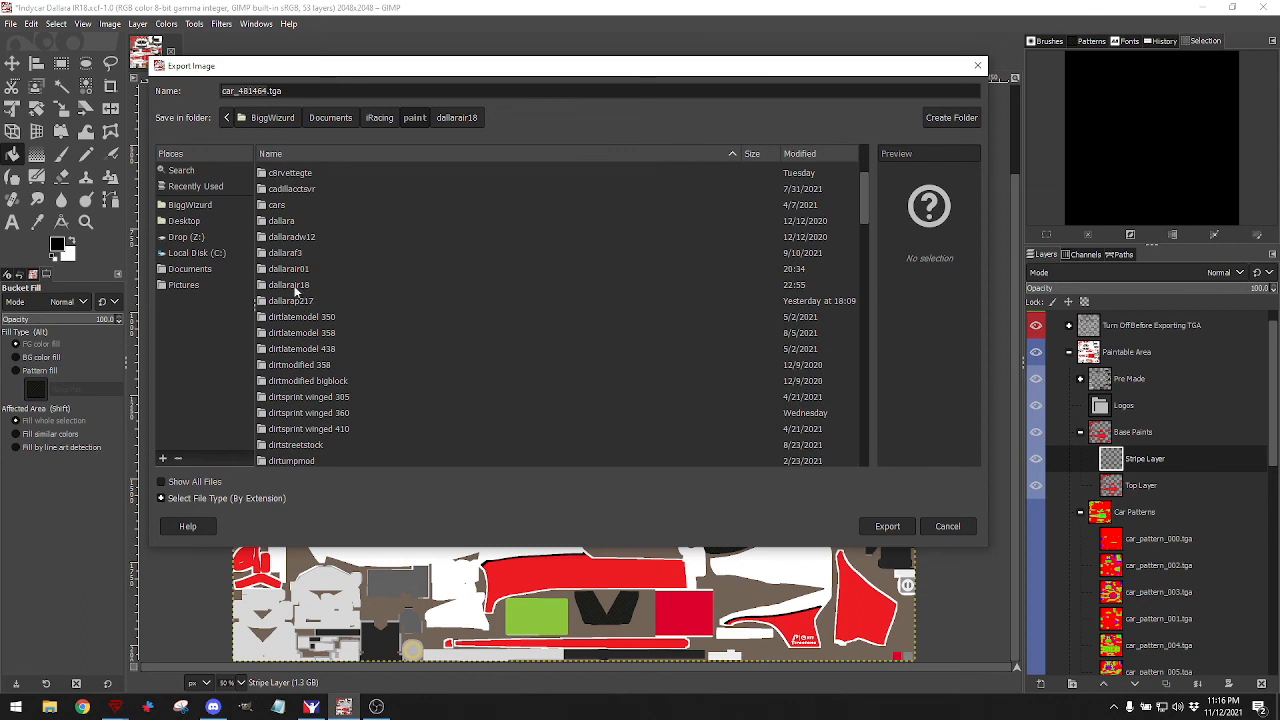
double_click(294, 285)
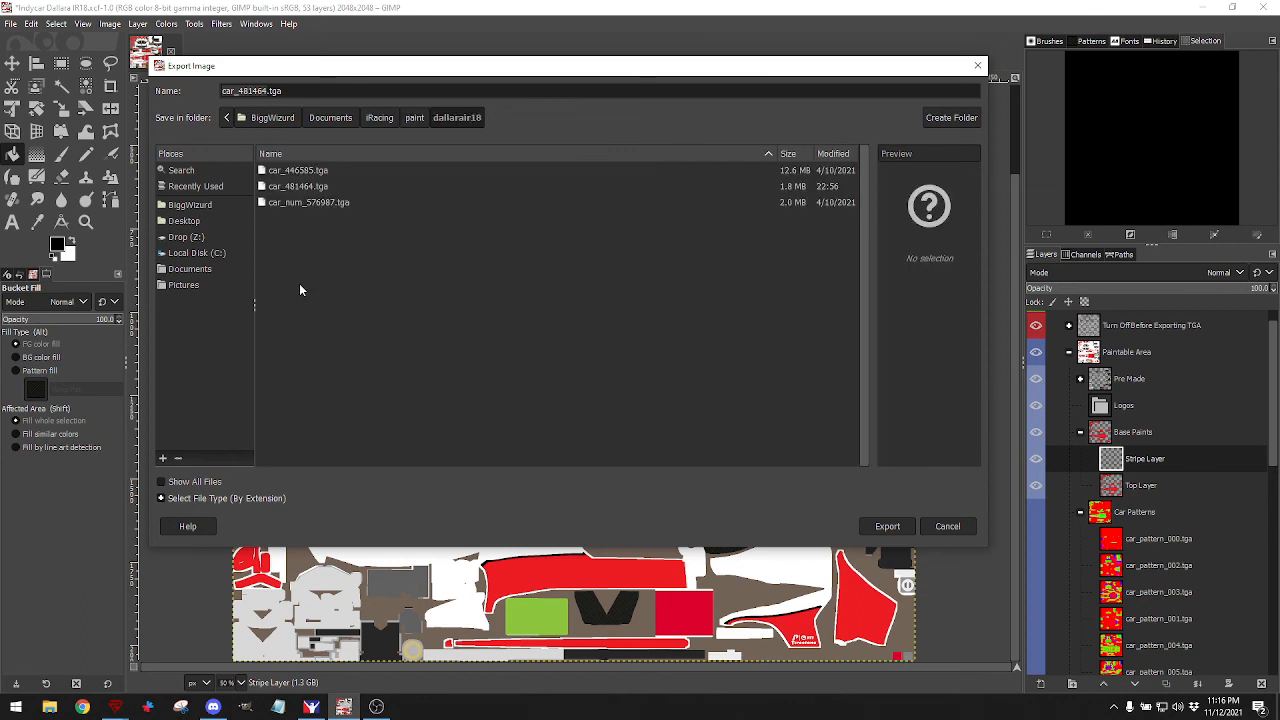
left_click(308, 187)
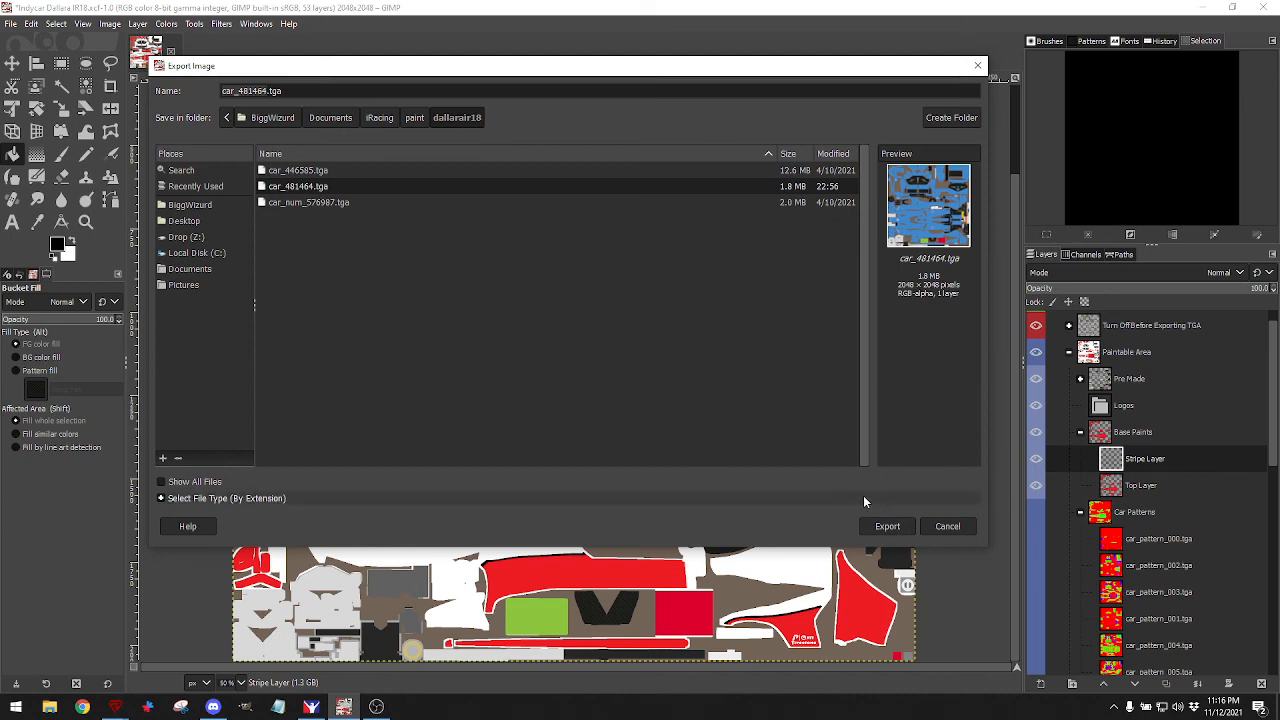
left_click(894, 524)
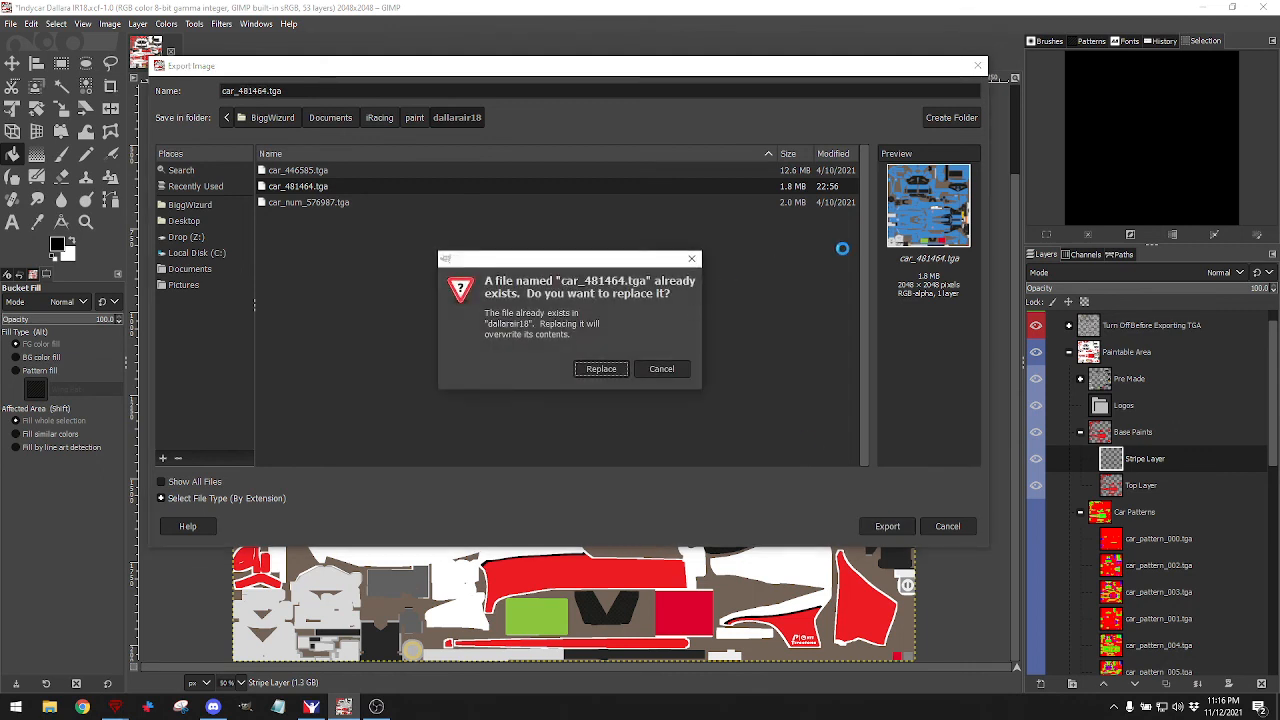
left_click(601, 372)
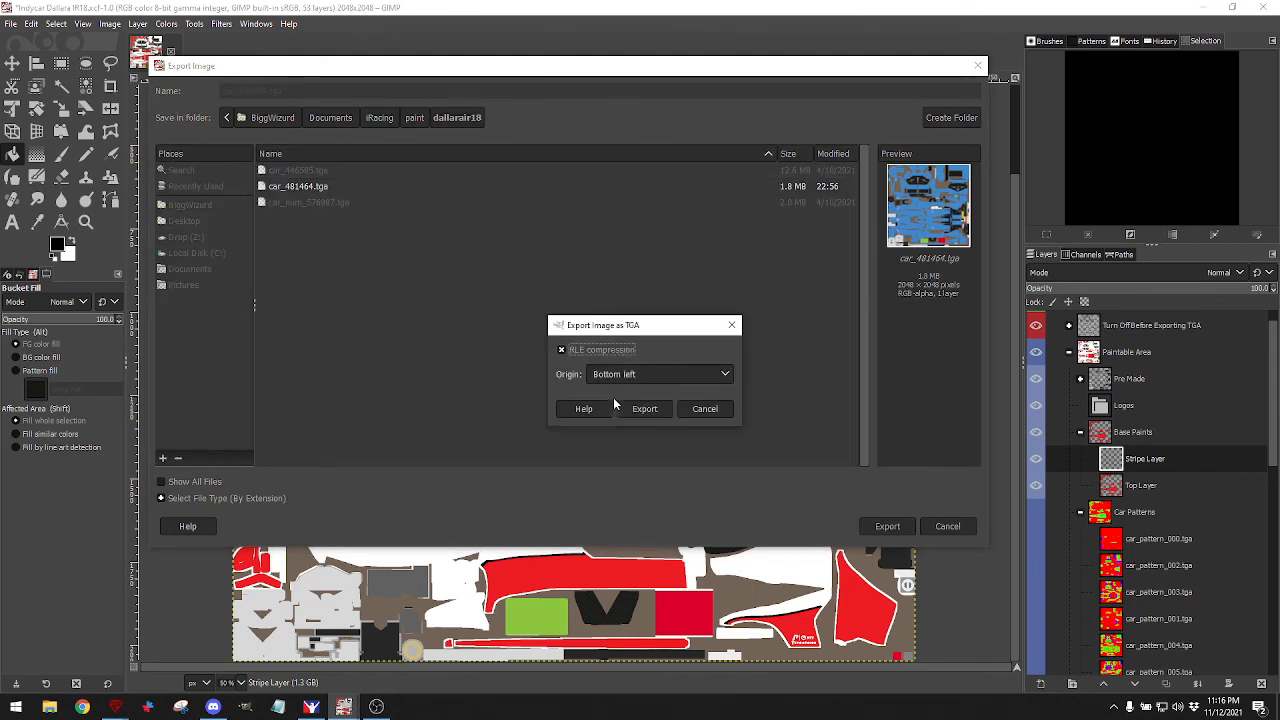
left_click(656, 412)
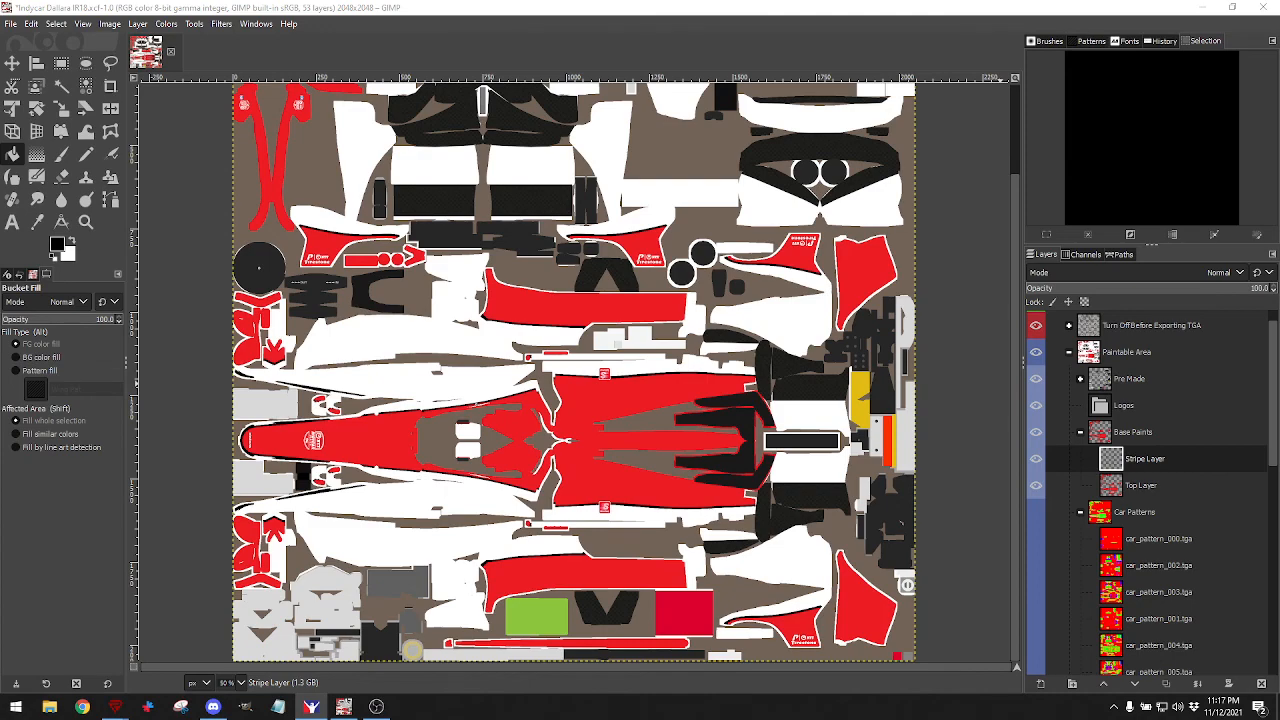
Maximize iRacing and open the Paint Shop preview of the Dallara IR18.
left_click_drag(1279, 55, 957, 66)
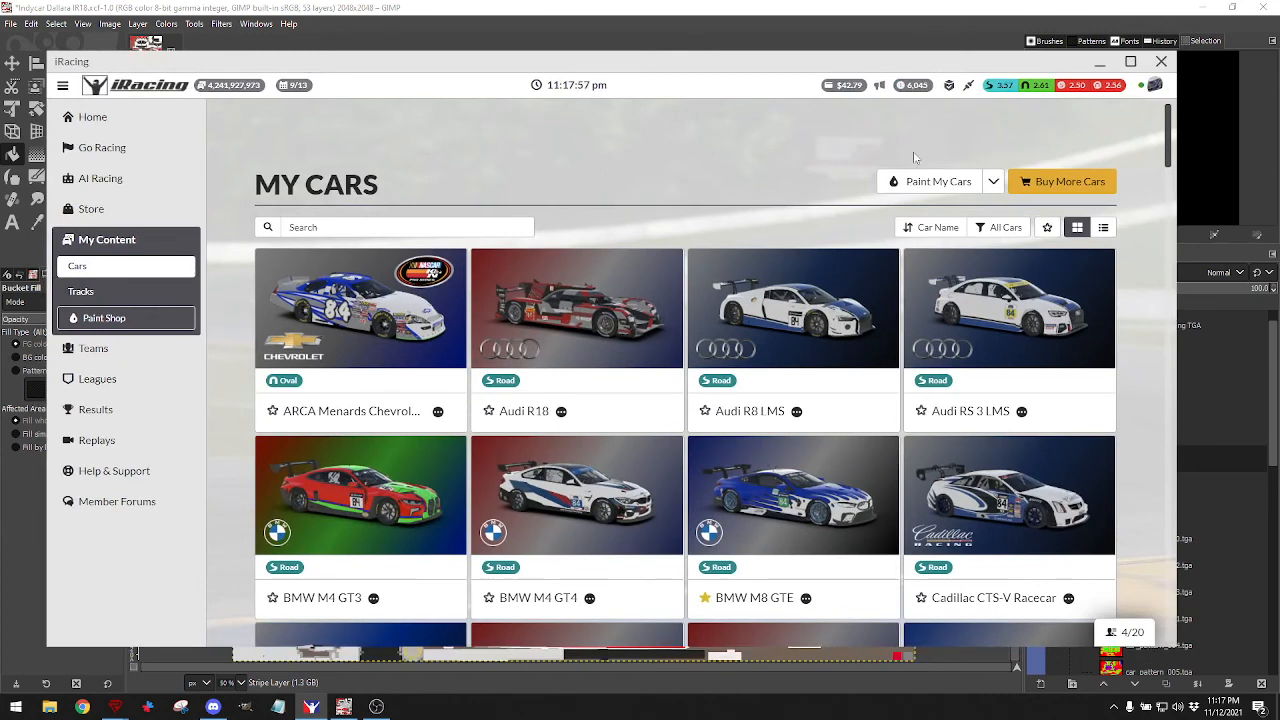
left_click(1128, 61)
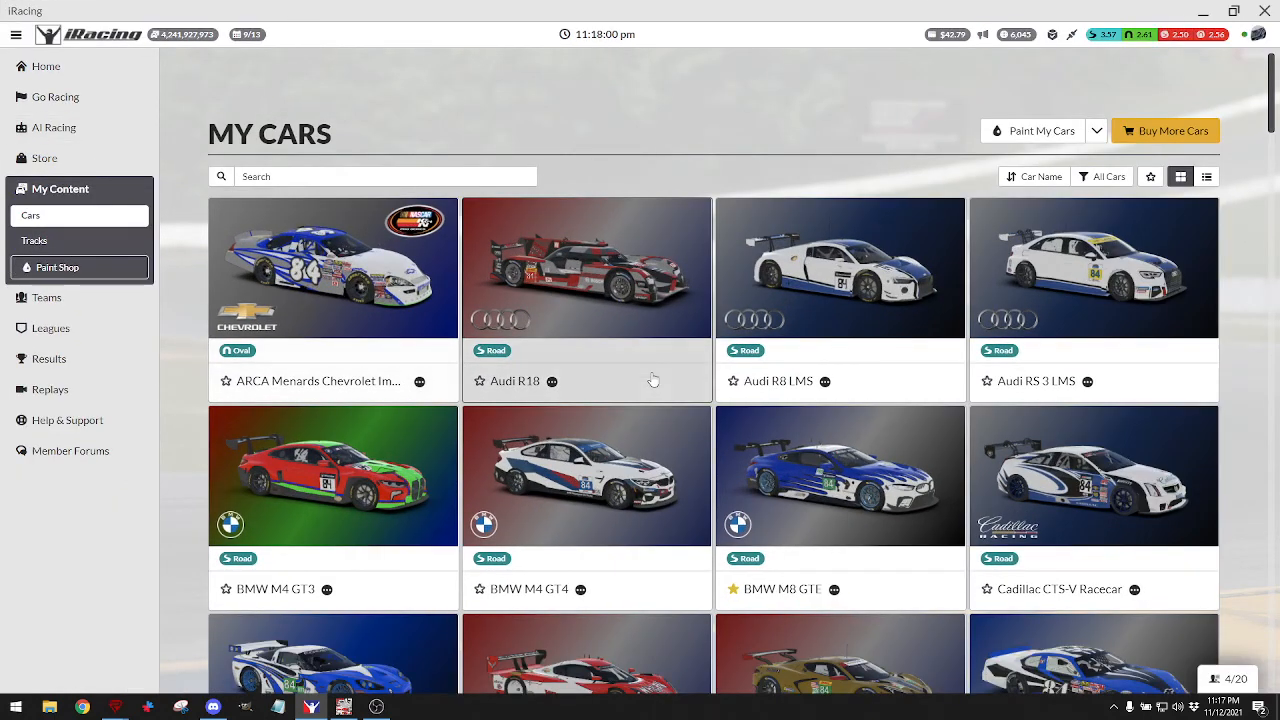
left_click(57, 267)
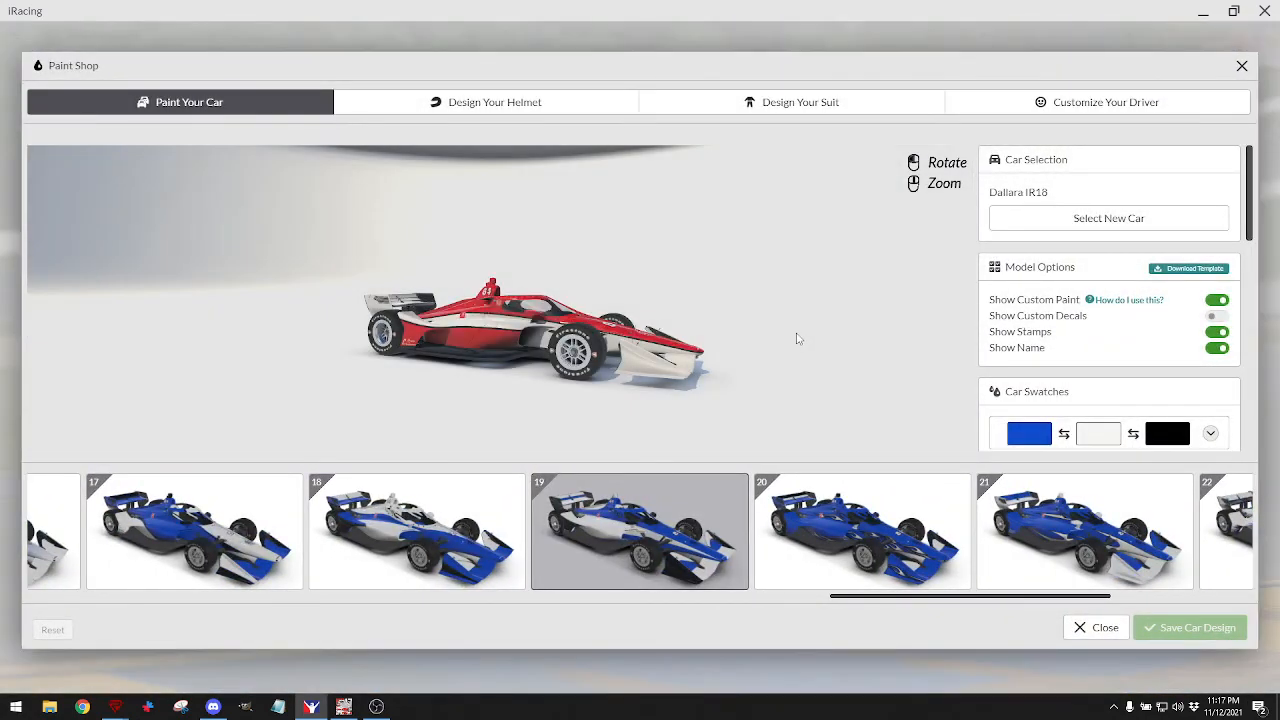
left_click_drag(740, 354, 720, 371)
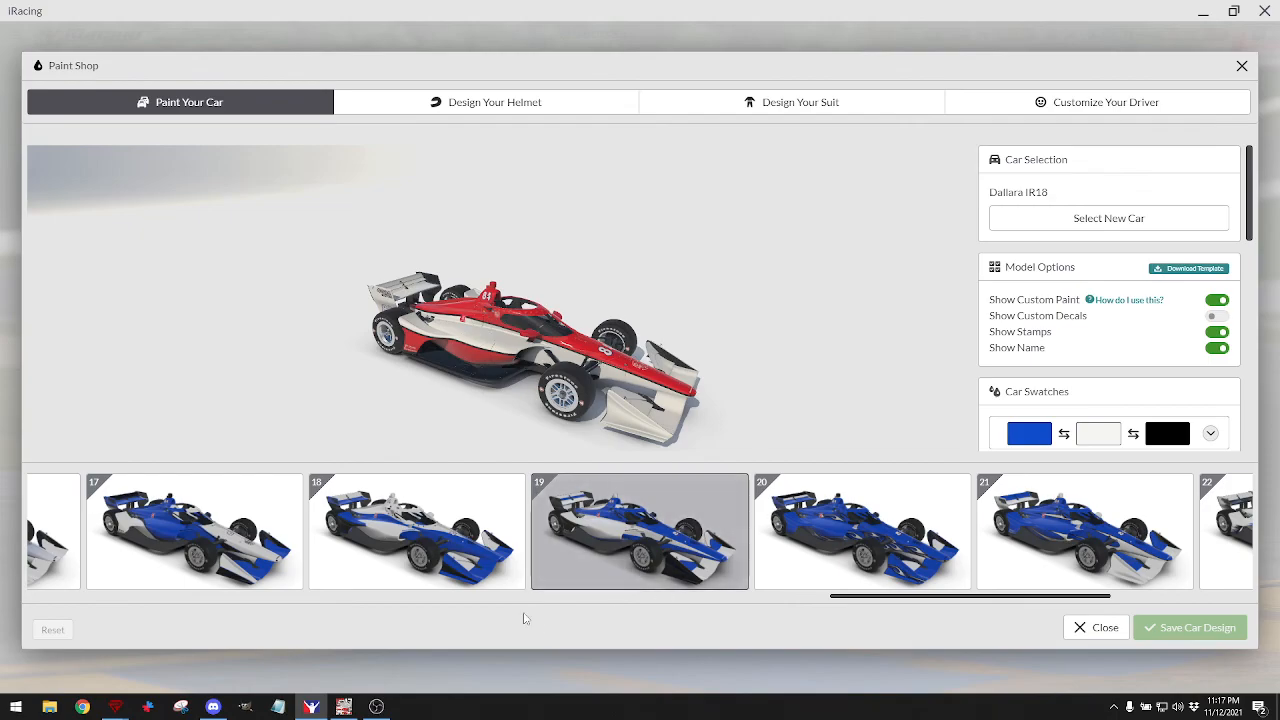
Zoom in and orbit the car to inspect its nose and the number-84 cockpit side.
left_click(352, 708)
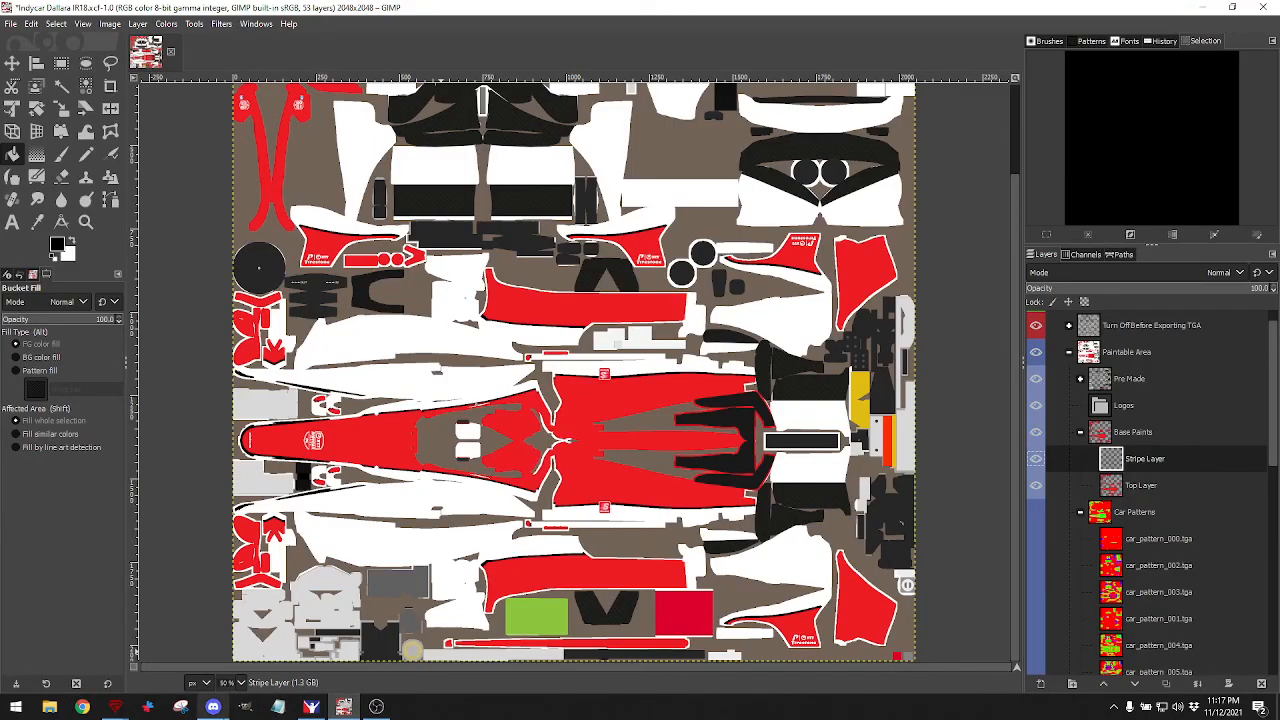
left_click(311, 707)
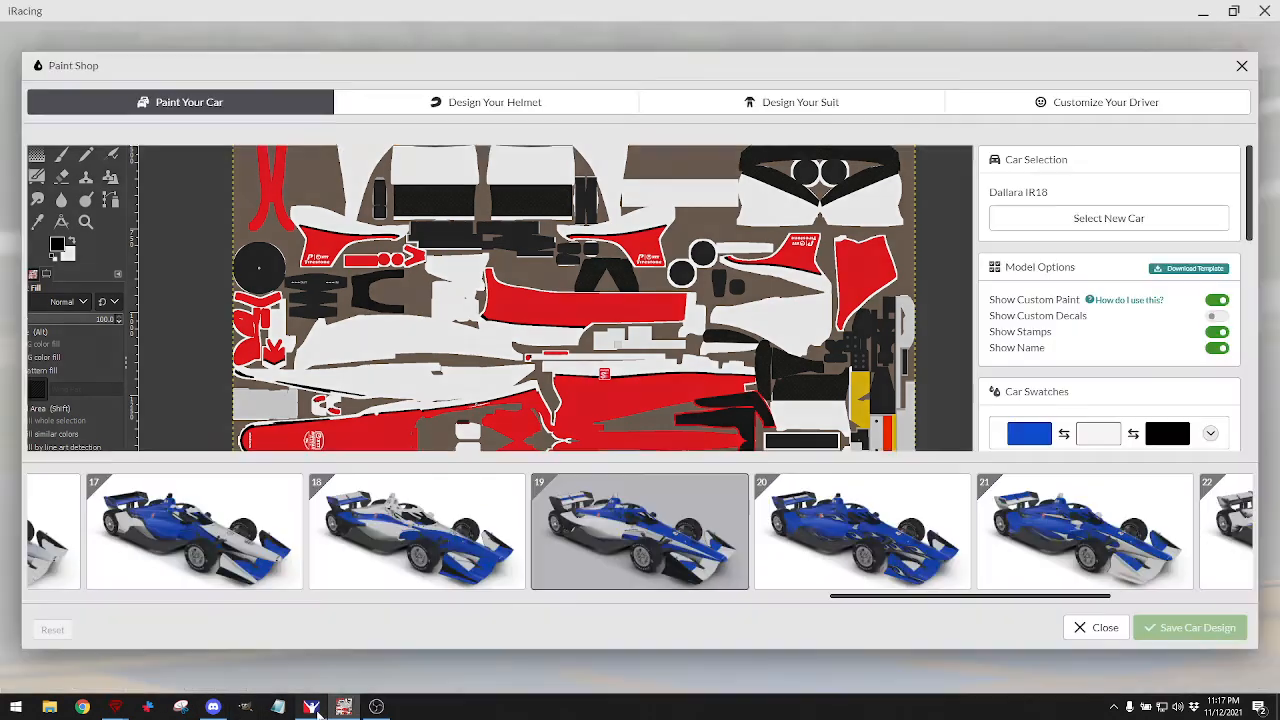
scroll(522, 387, "up", 3)
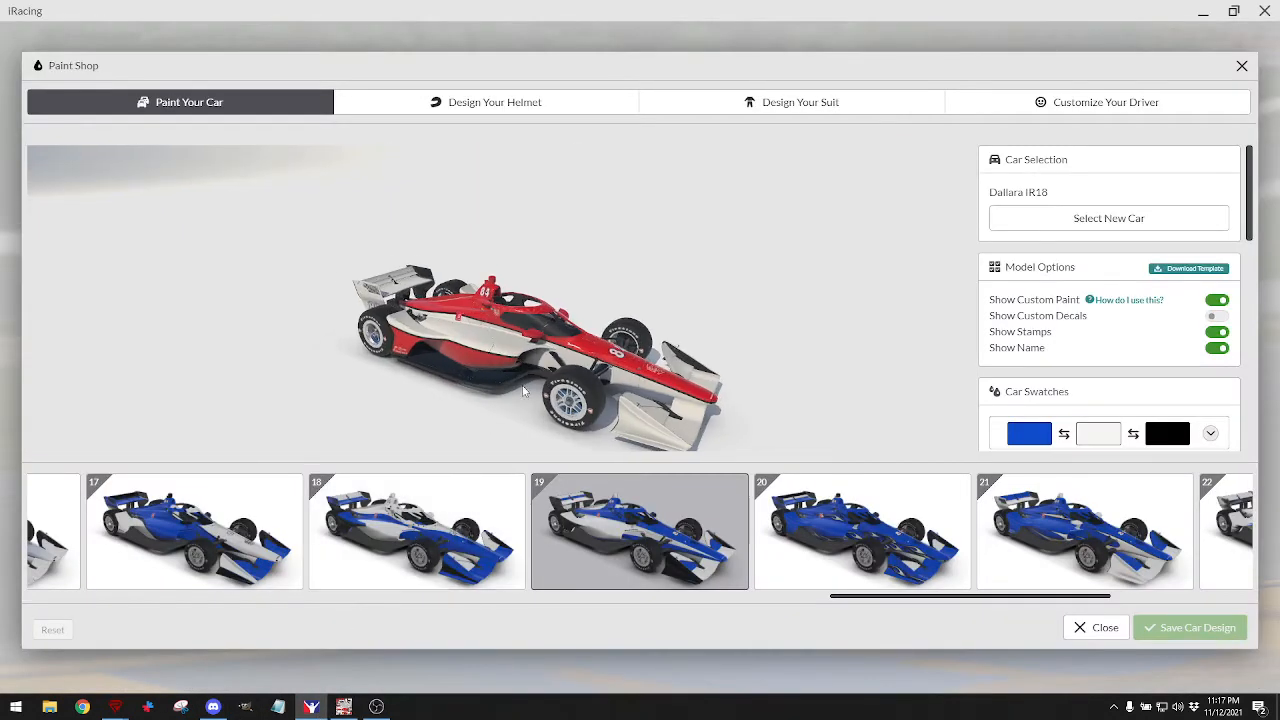
scroll(522, 380, "up", 3)
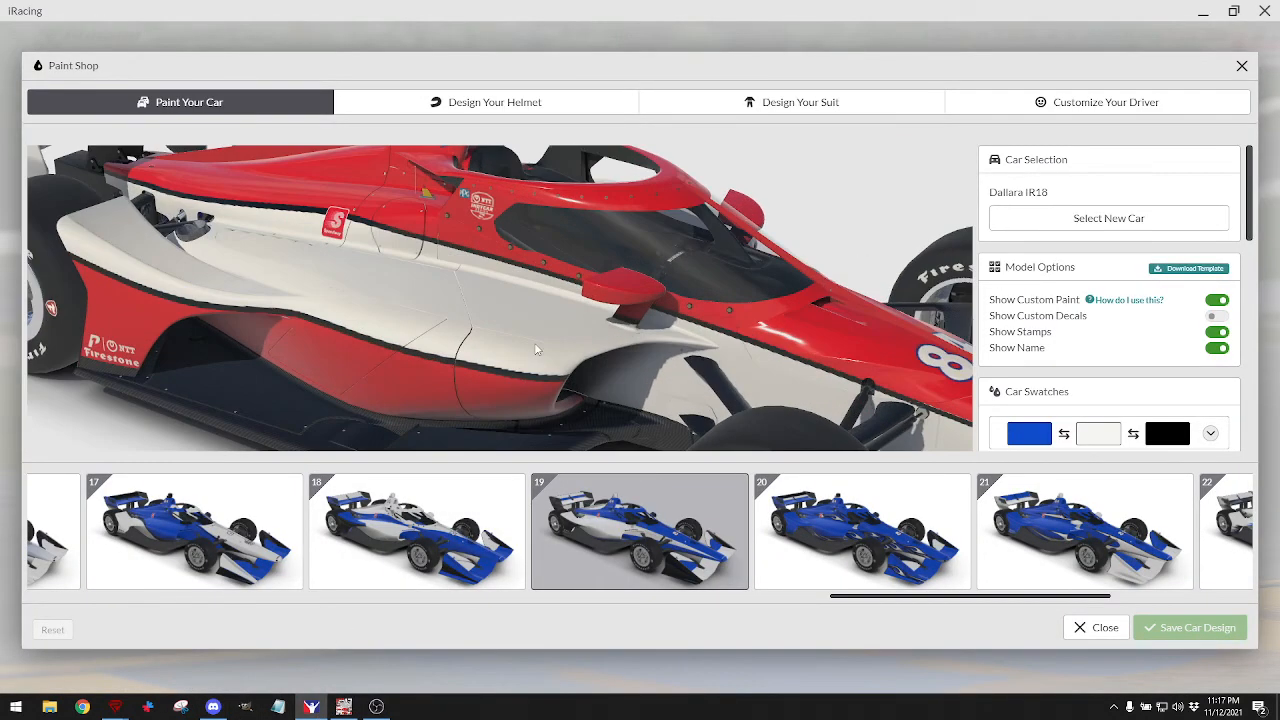
scroll(519, 304, "up", 2)
left_click_drag(519, 304, 740, 202)
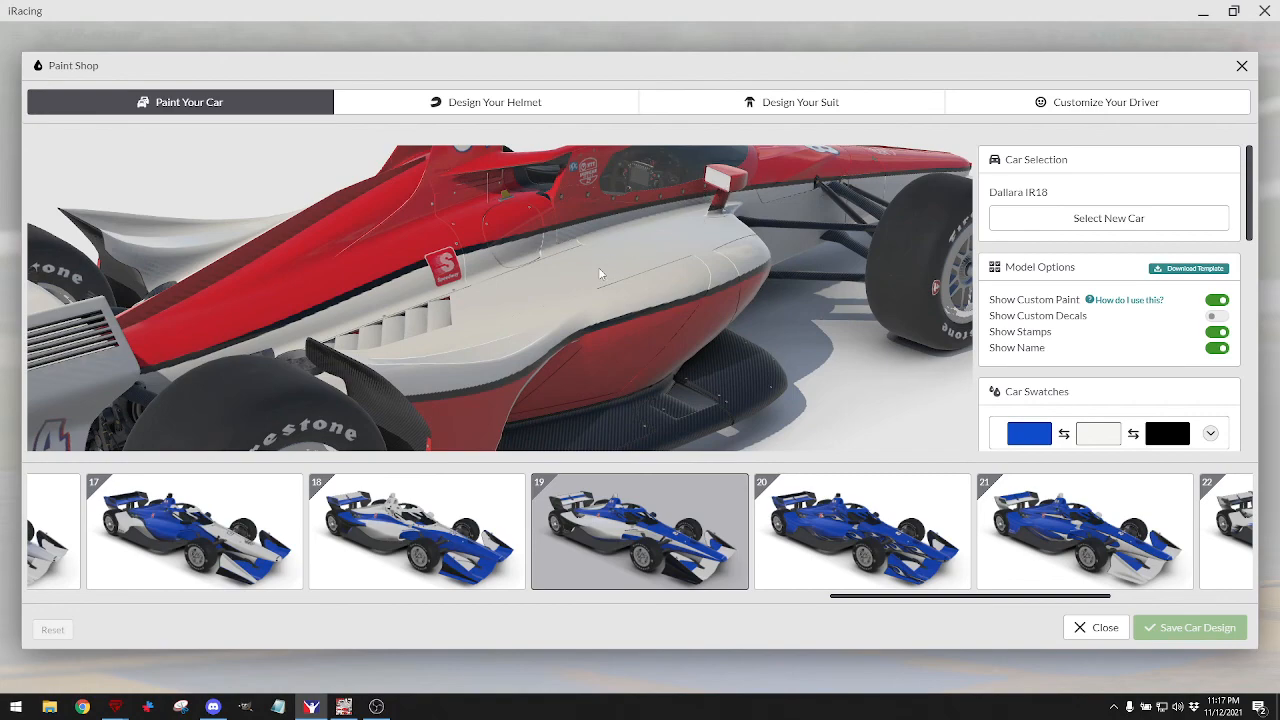
left_click_drag(600, 273, 484, 288)
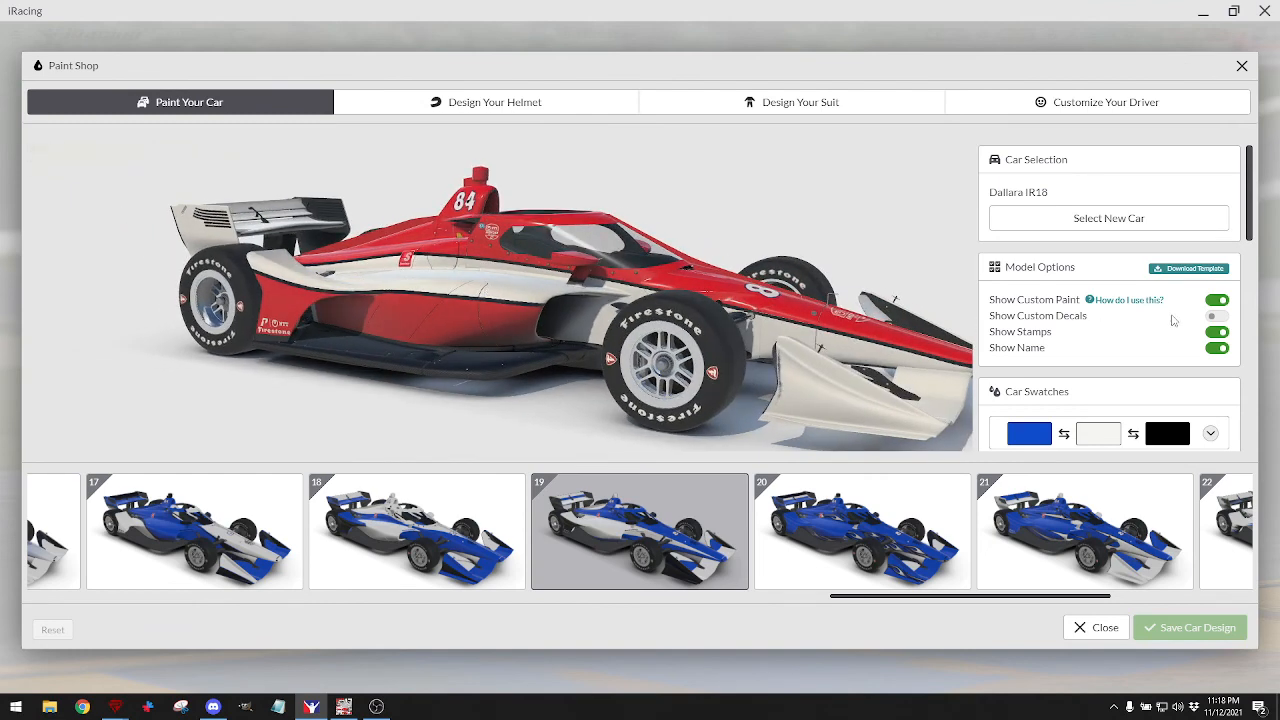
scroll(755, 540, "down", 5)
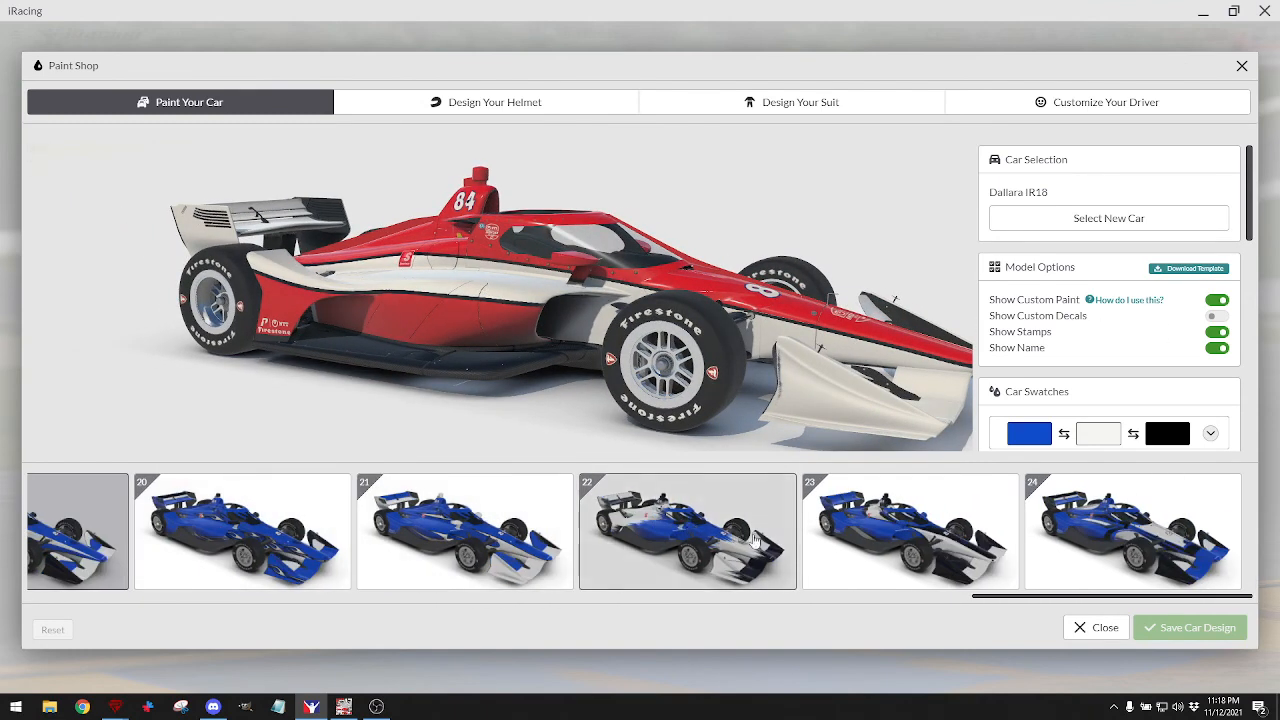
left_click(870, 545)
left_click(689, 545)
left_click(513, 555)
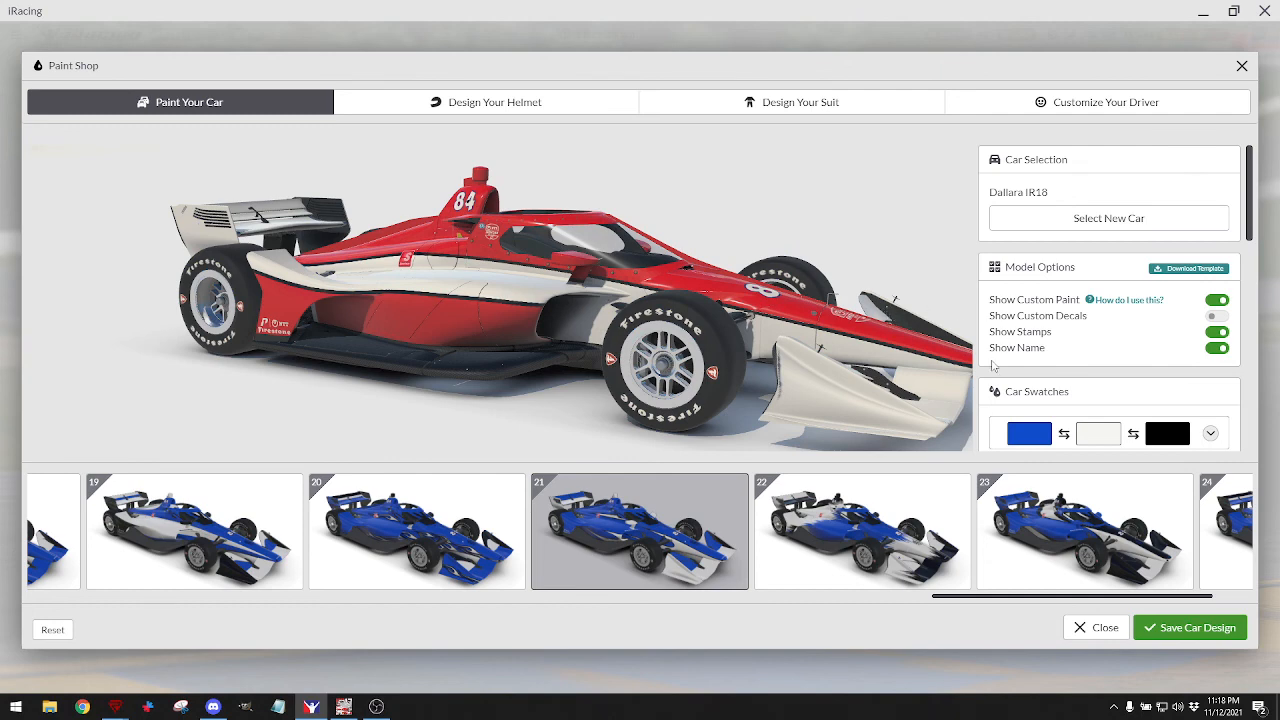
scroll(1022, 328, "down", 10)
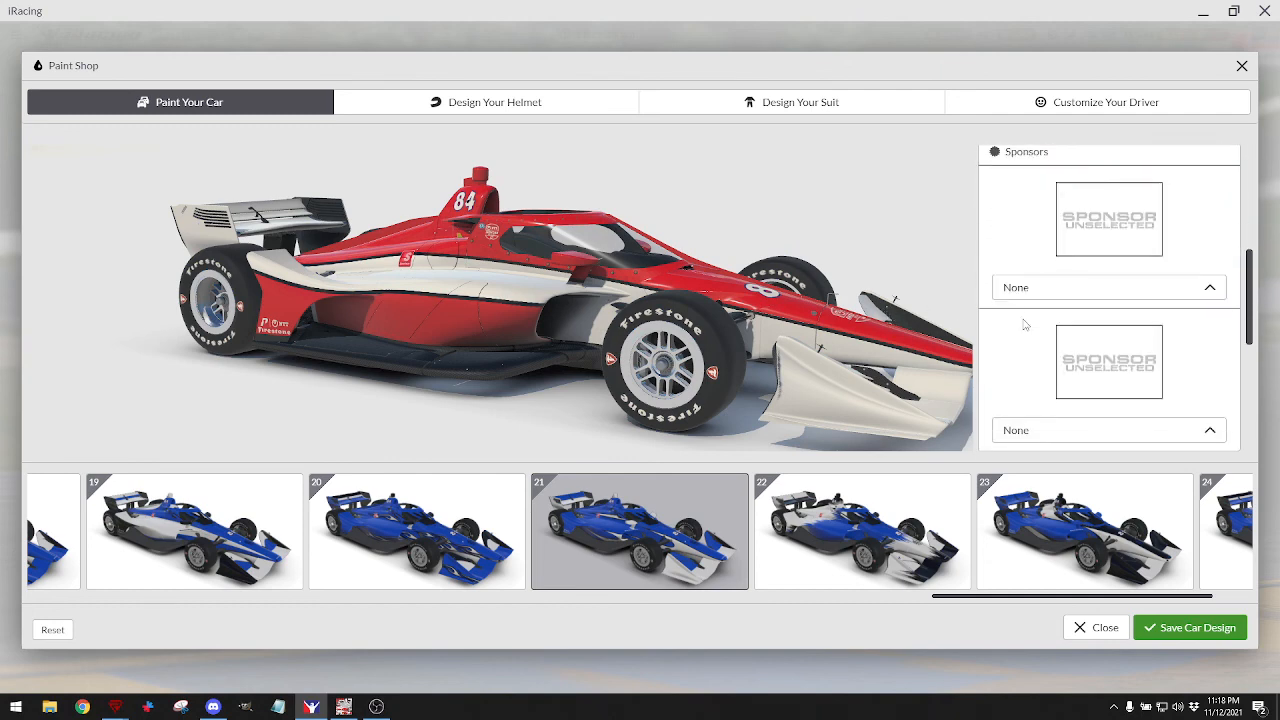
scroll(1024, 326, "down", 1)
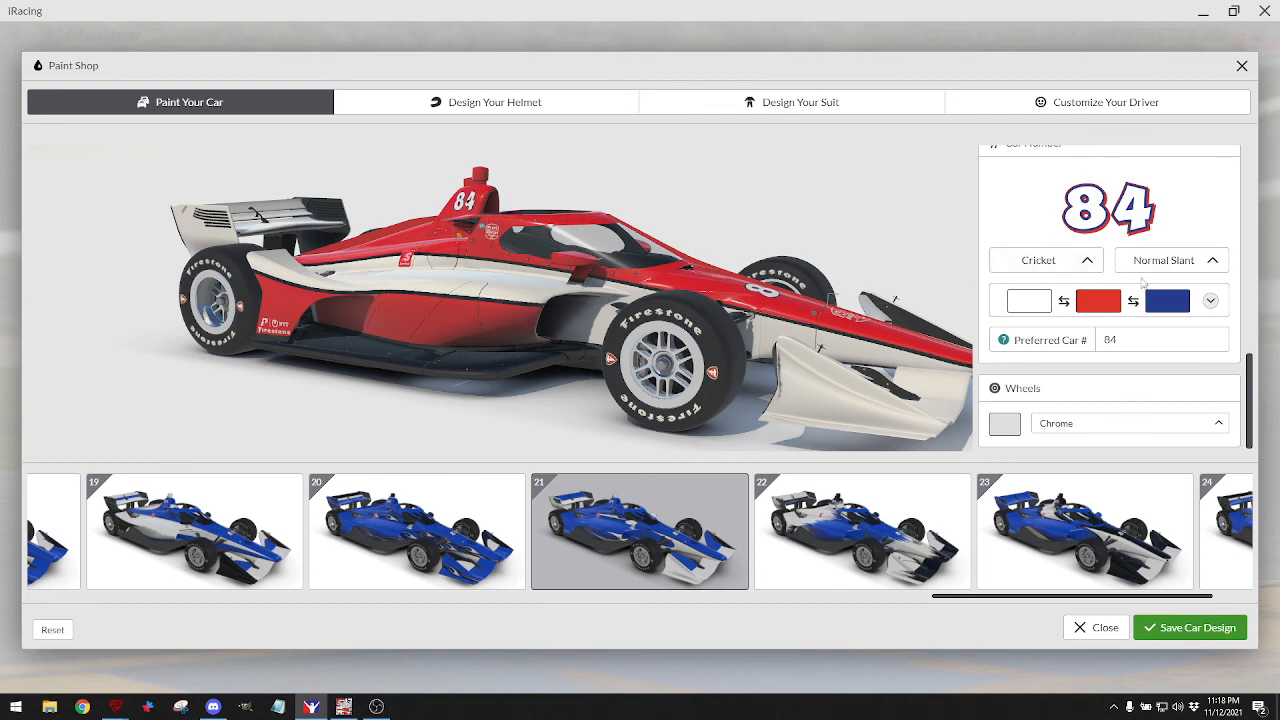
left_click(1060, 261)
scroll(1055, 215, "down", 10)
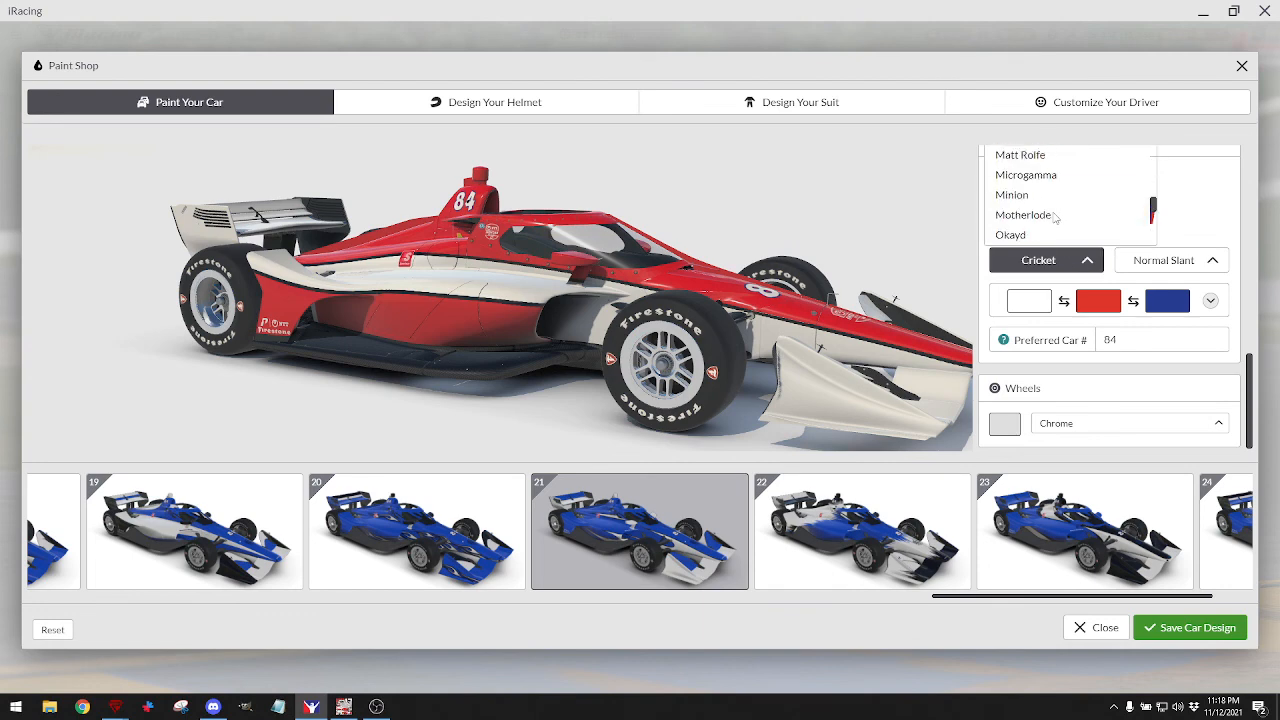
scroll(1055, 214, "up", 2)
left_click(1040, 203)
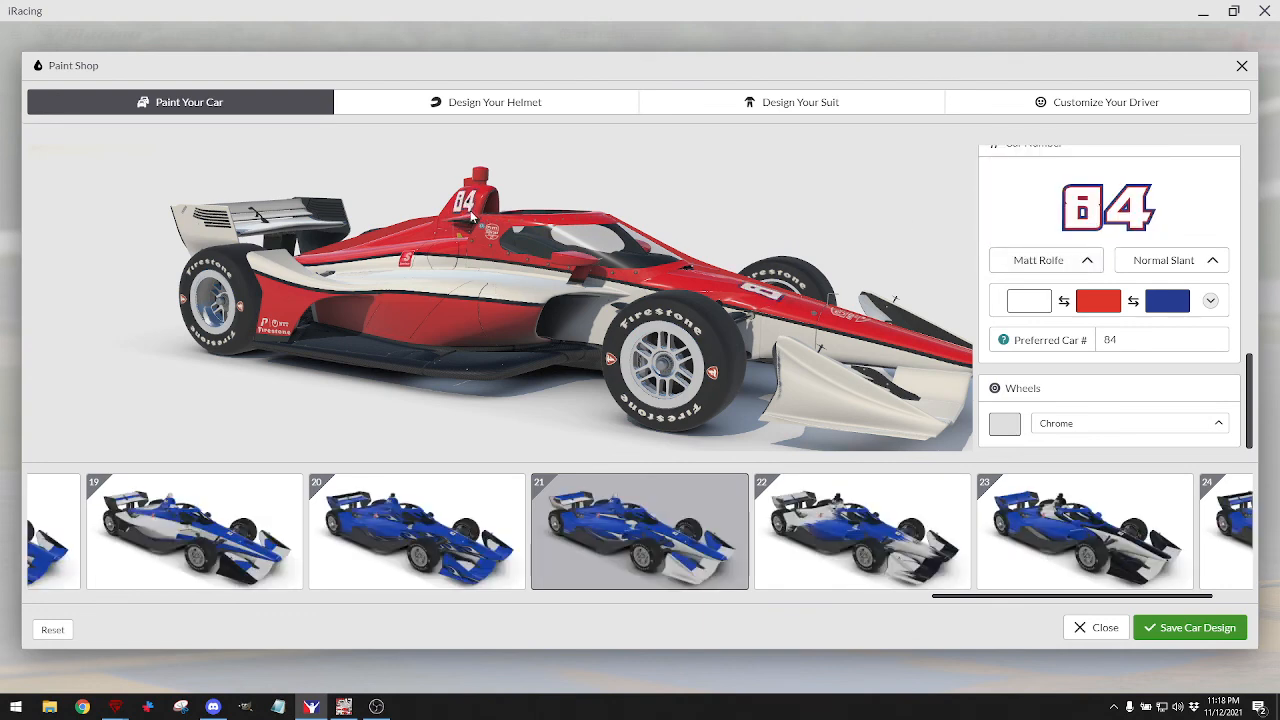
left_click_drag(475, 215, 525, 248)
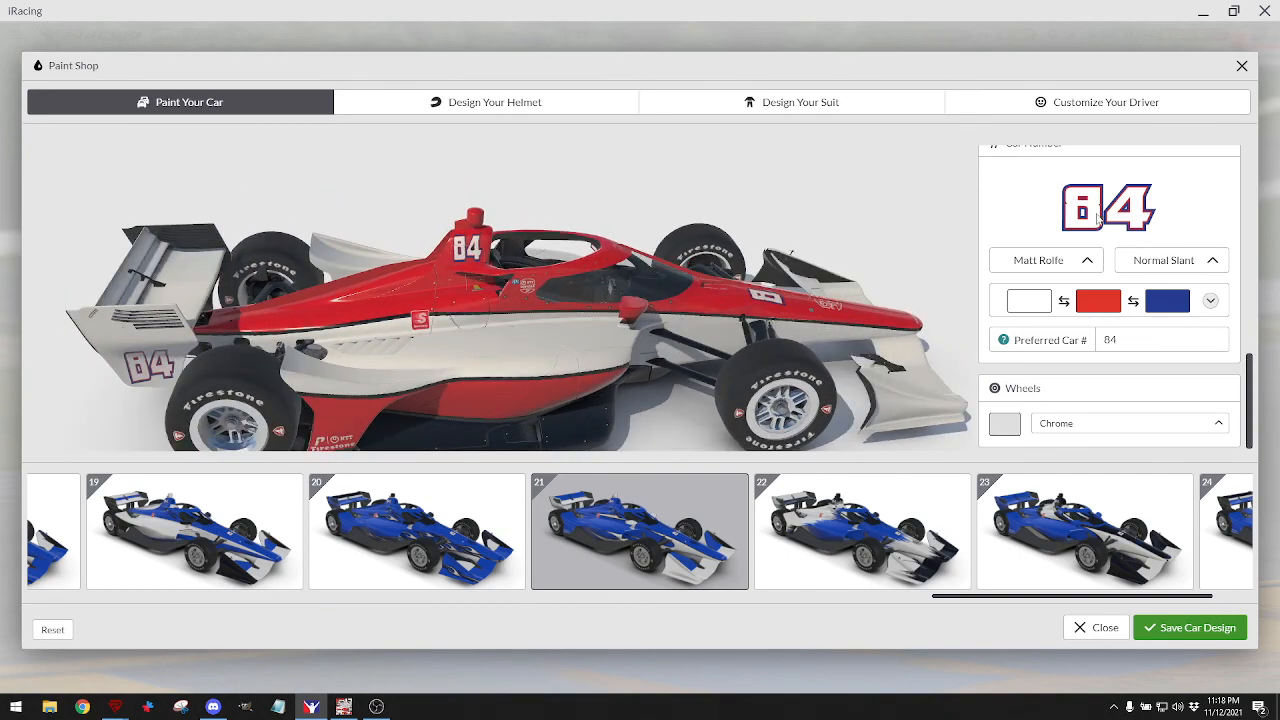
left_click(1088, 260)
scroll(1040, 200, "up", 5)
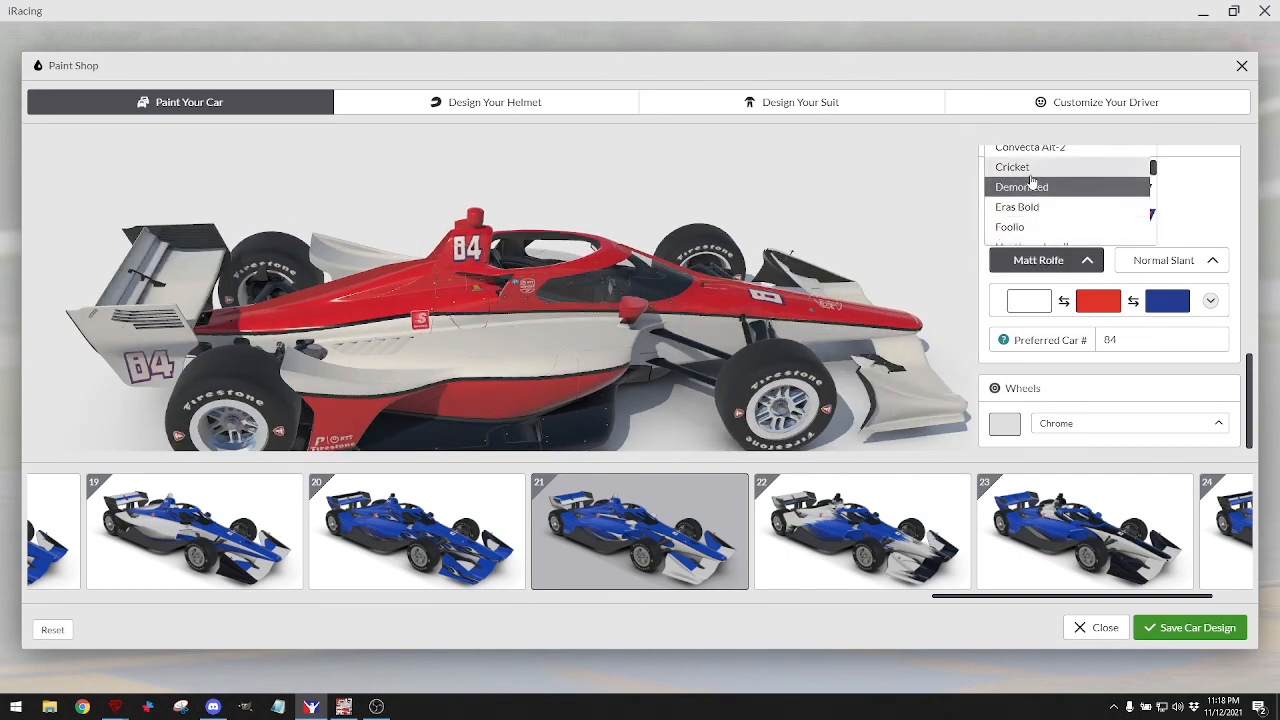
left_click(1028, 170)
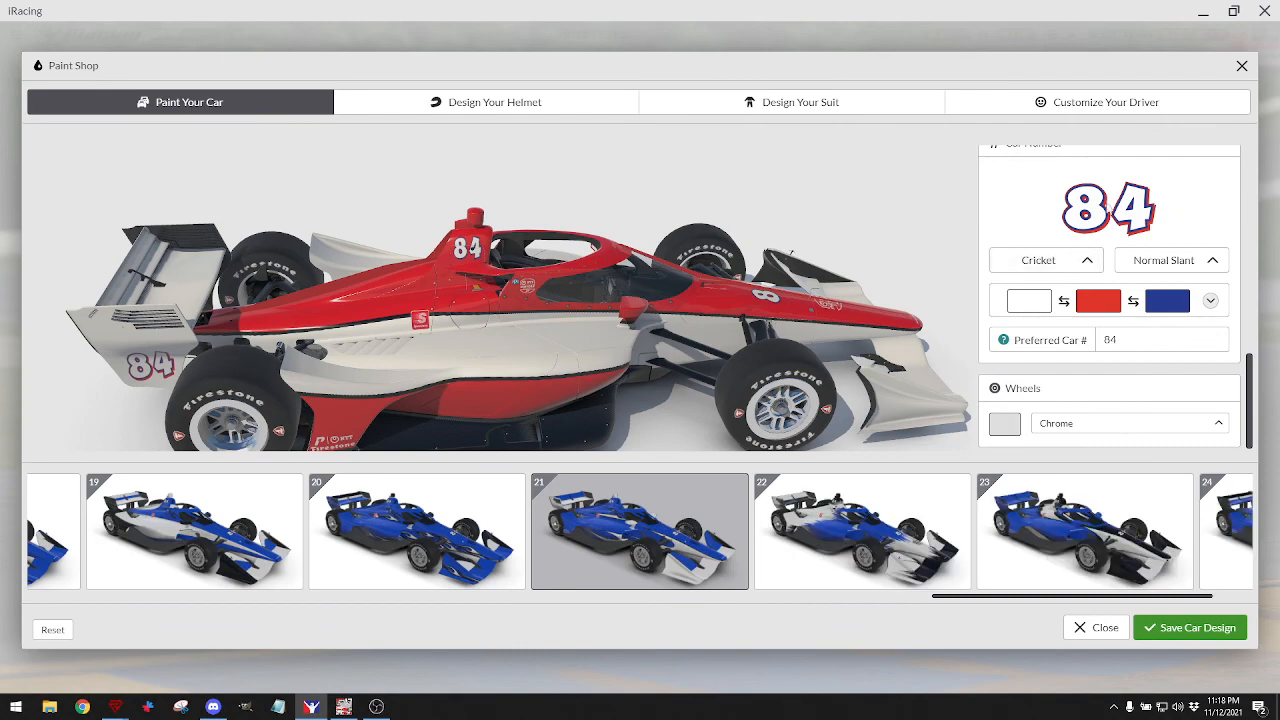
left_click_drag(513, 278, 660, 340)
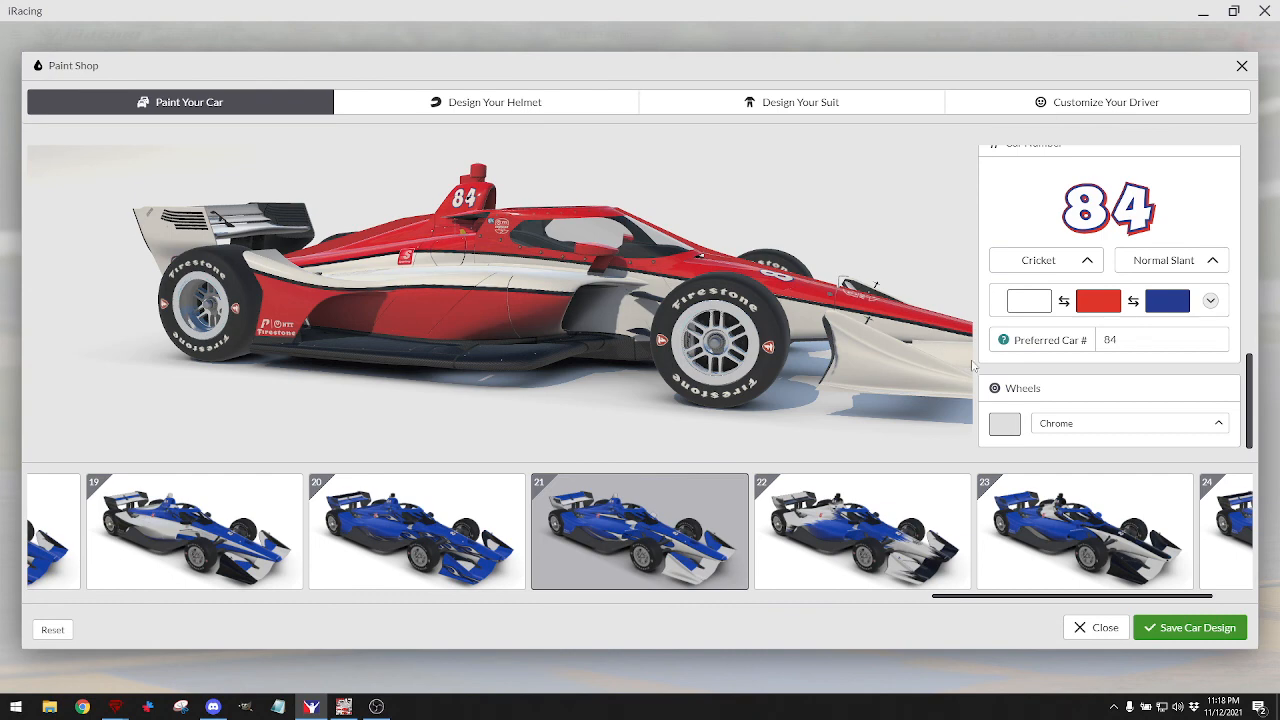
scroll(1065, 383, "down", 1)
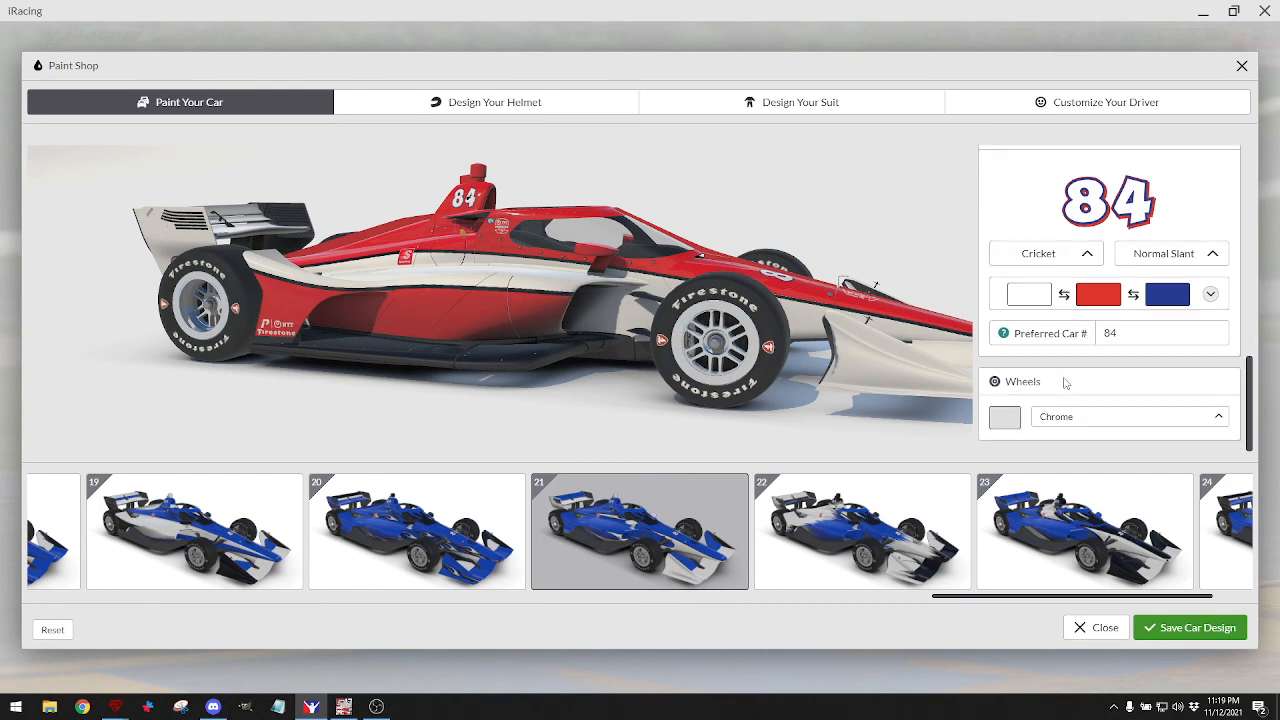
left_click(1013, 422)
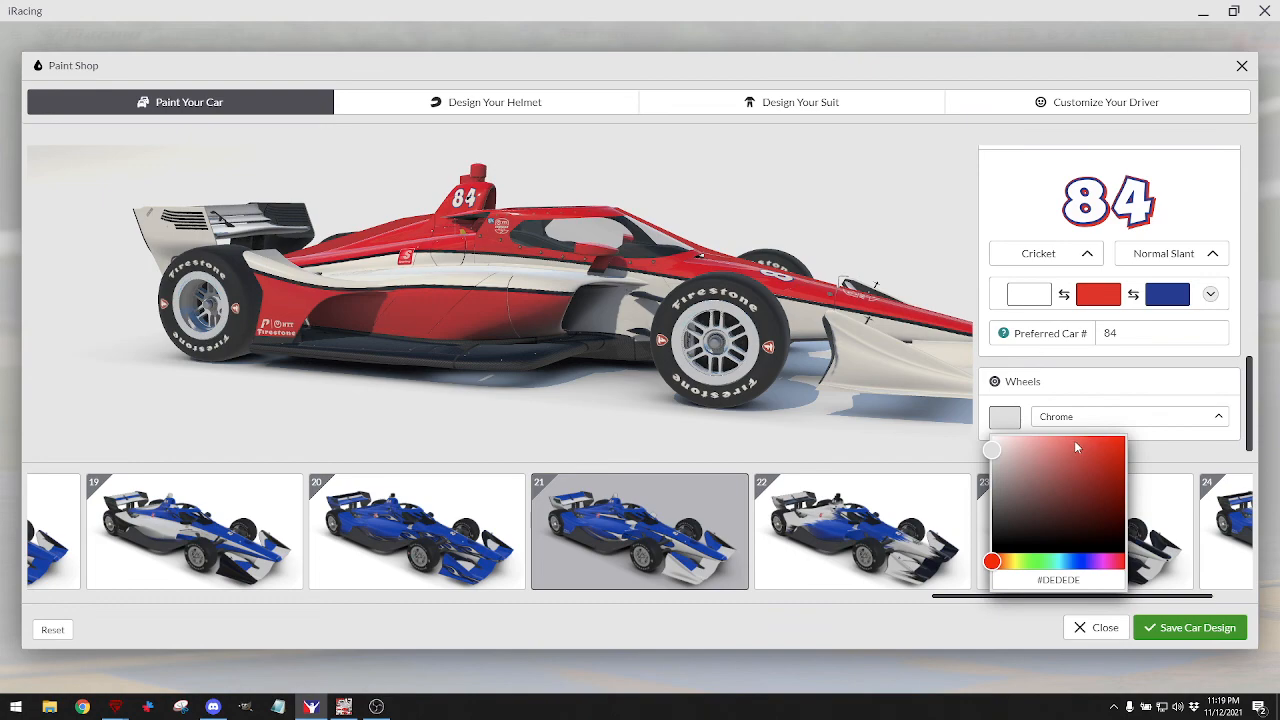
left_click_drag(1103, 449, 1126, 441)
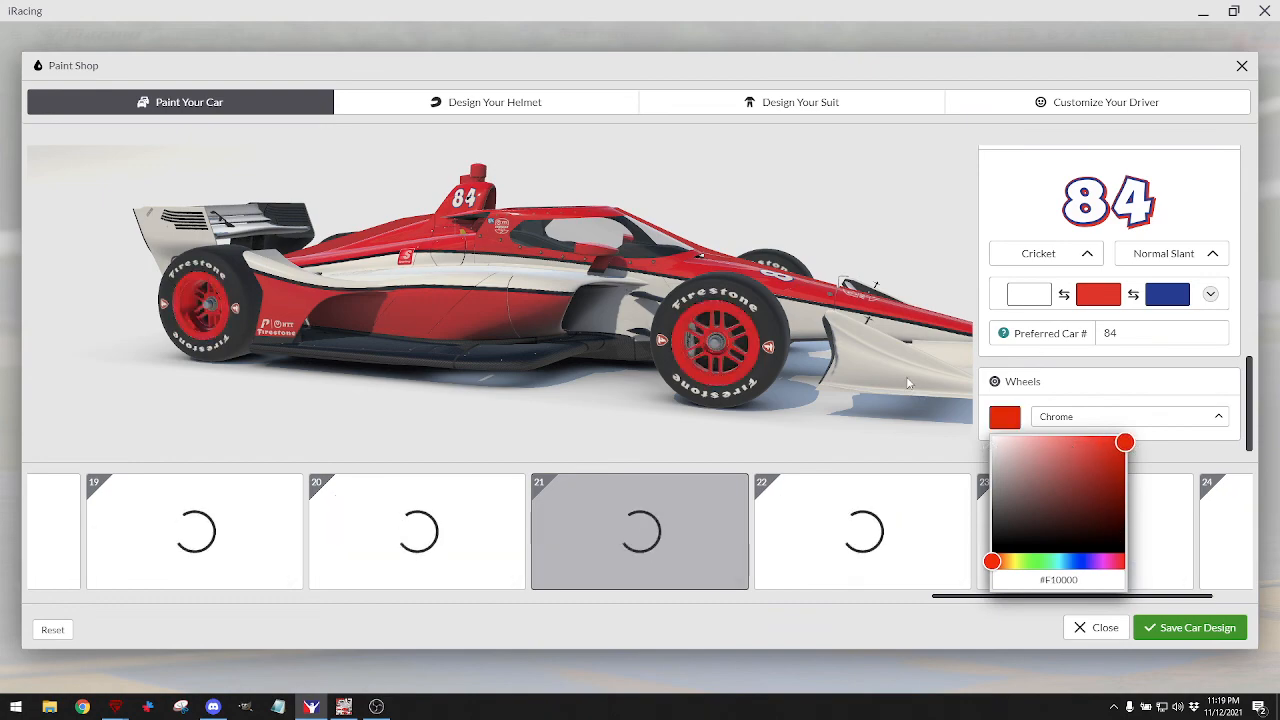
left_click_drag(906, 377, 863, 324)
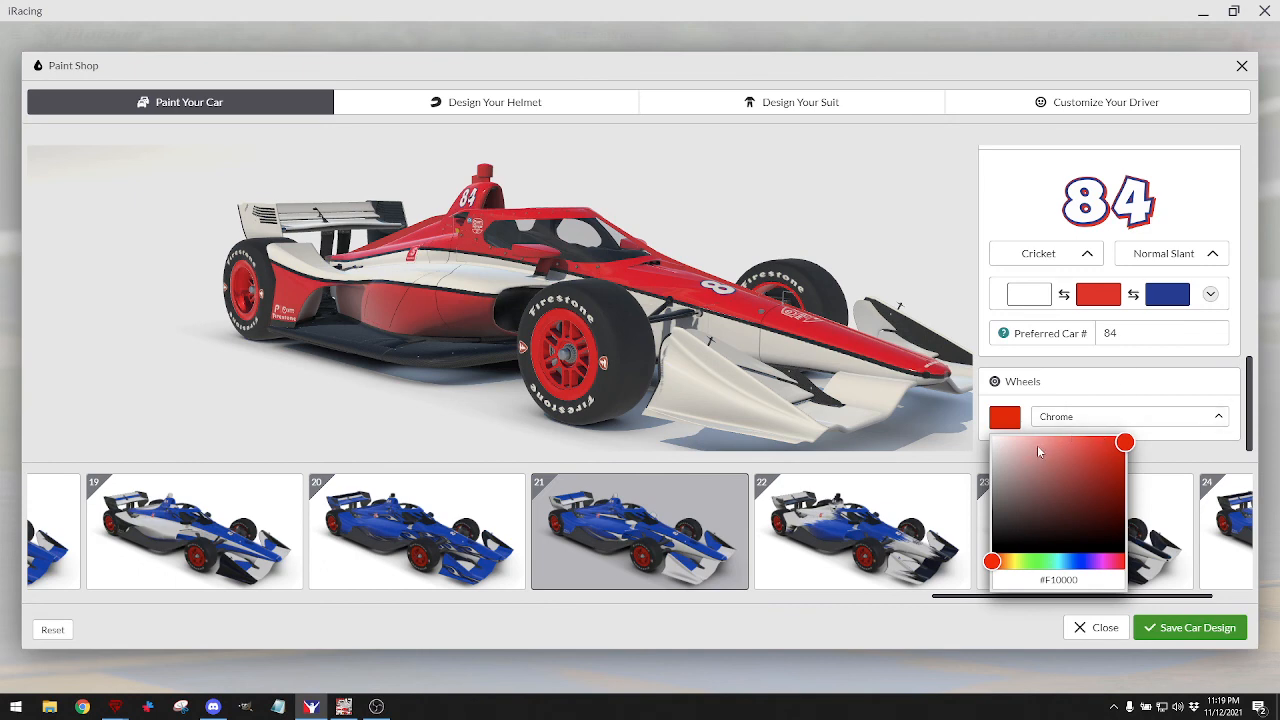
left_click_drag(1041, 453, 986, 450)
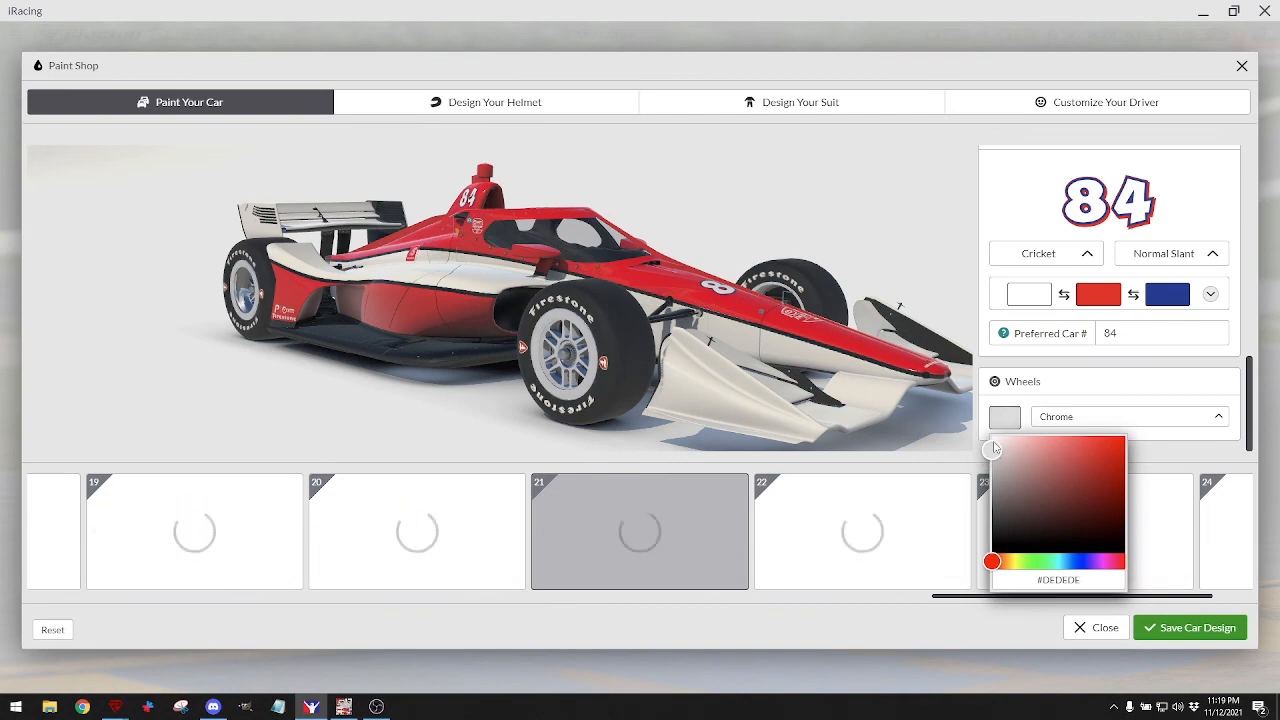
left_click_drag(755, 388, 742, 330)
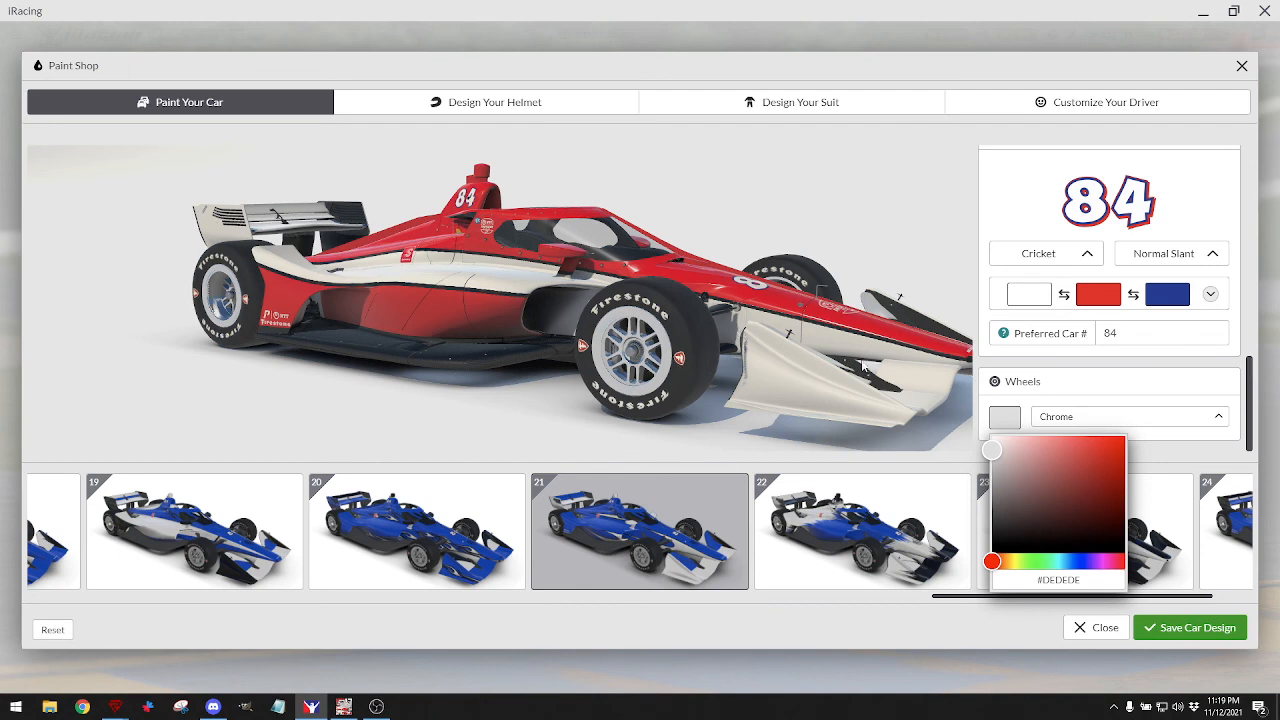
Orbit the car through rear, side and front views, then switch back to GIMP.
left_click_drag(889, 367, 776, 335)
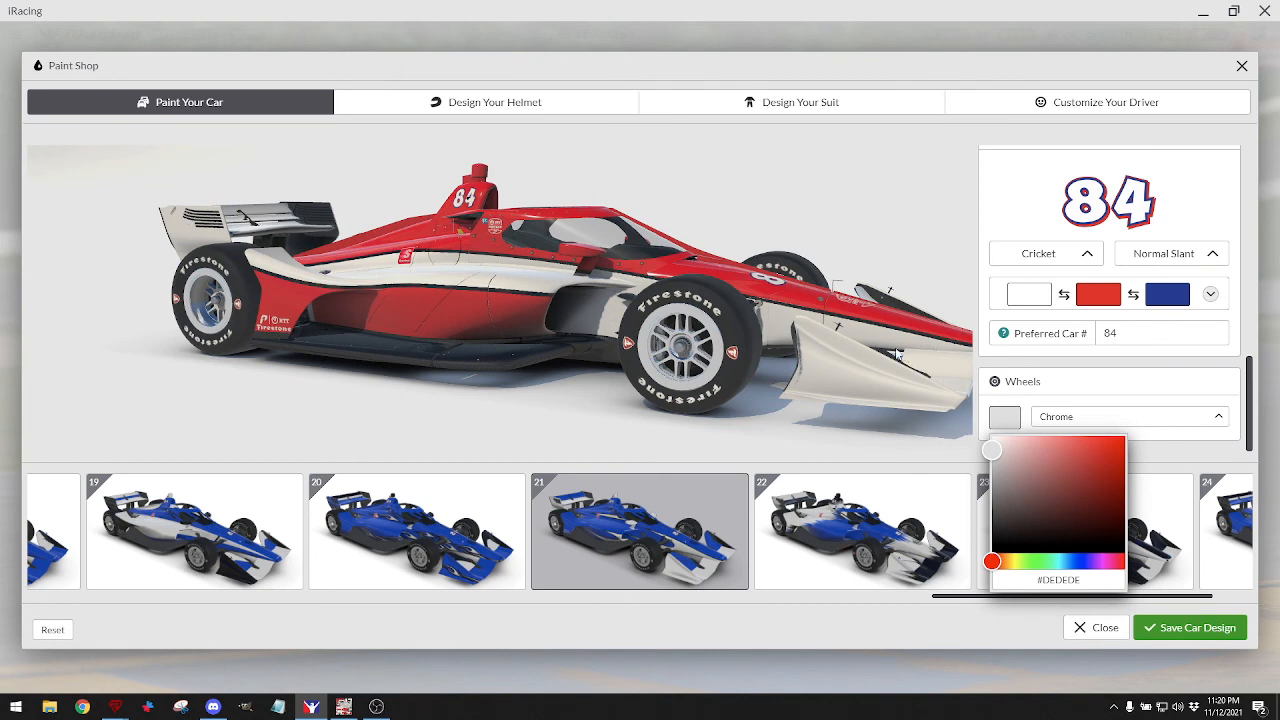
left_click_drag(707, 355, 770, 348)
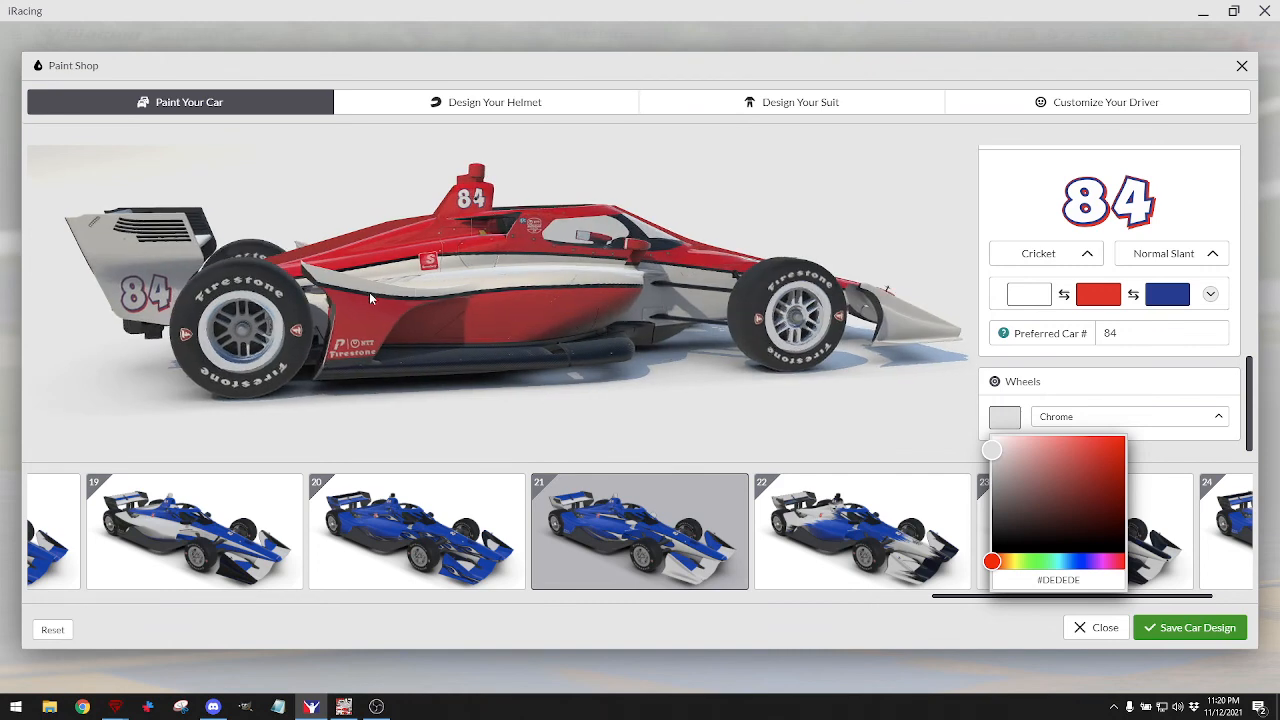
left_click_drag(160, 305, 261, 264)
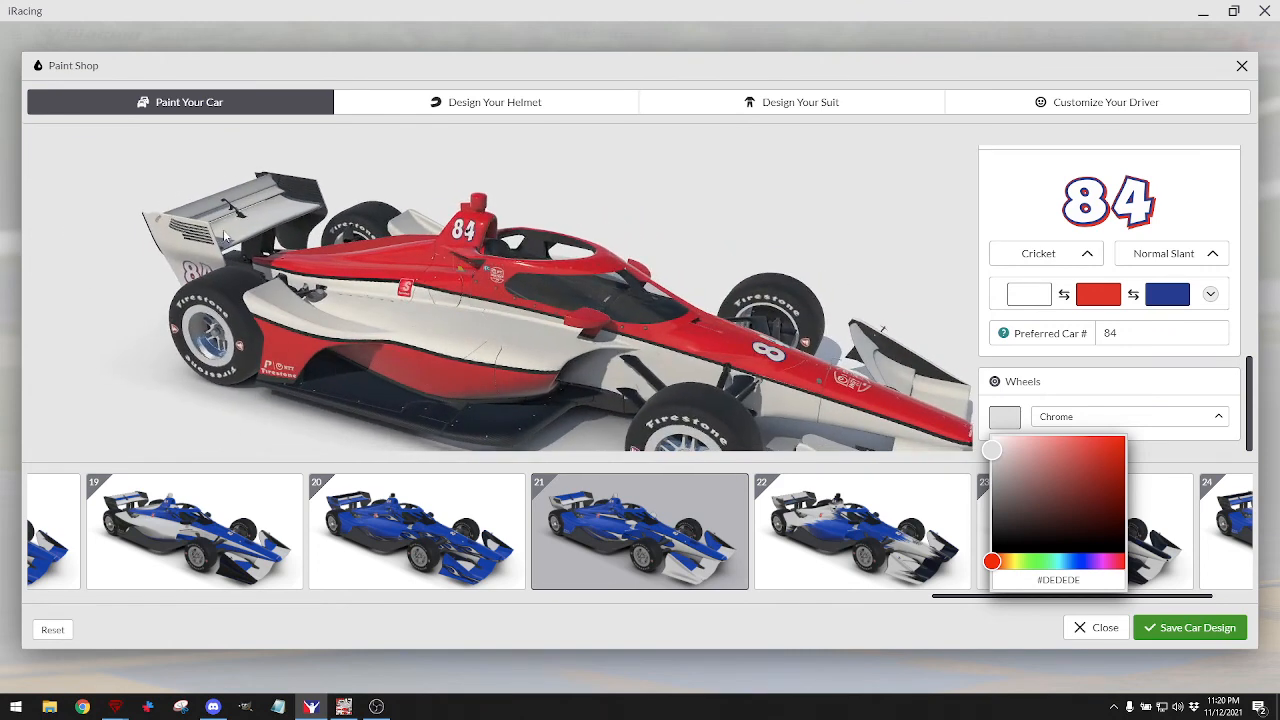
left_click_drag(502, 340, 404, 237)
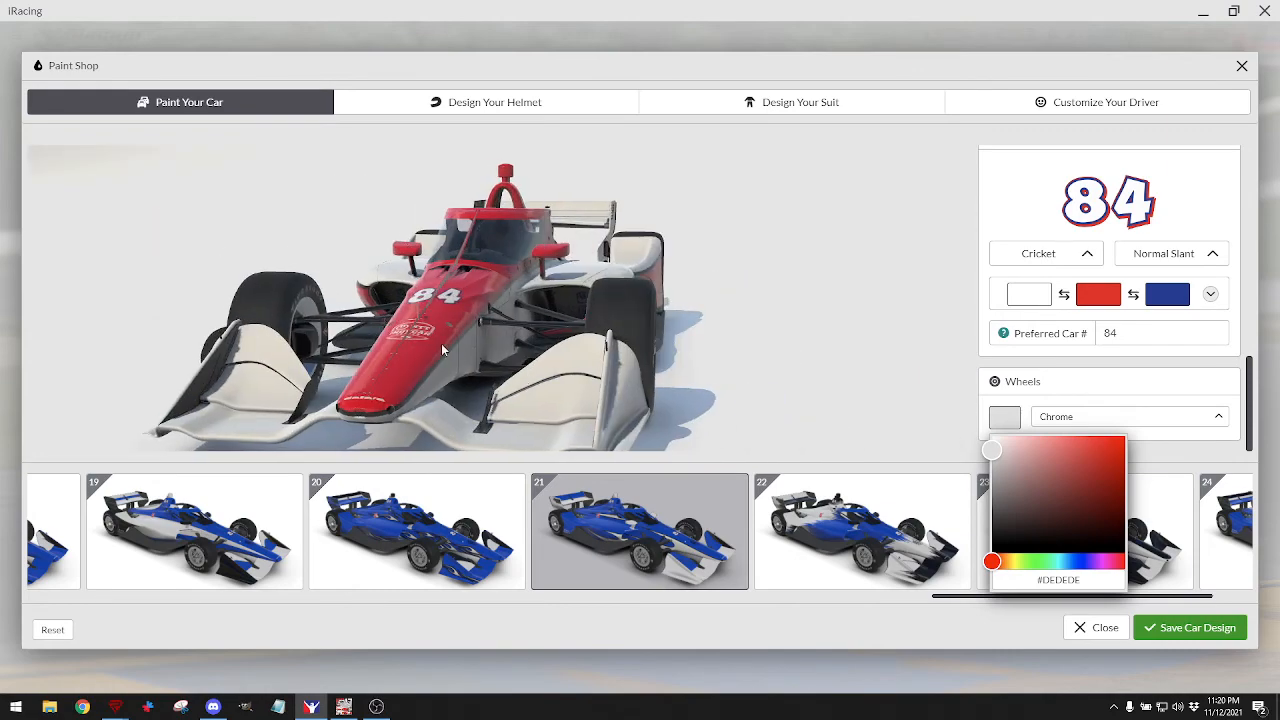
left_click_drag(448, 354, 560, 357)
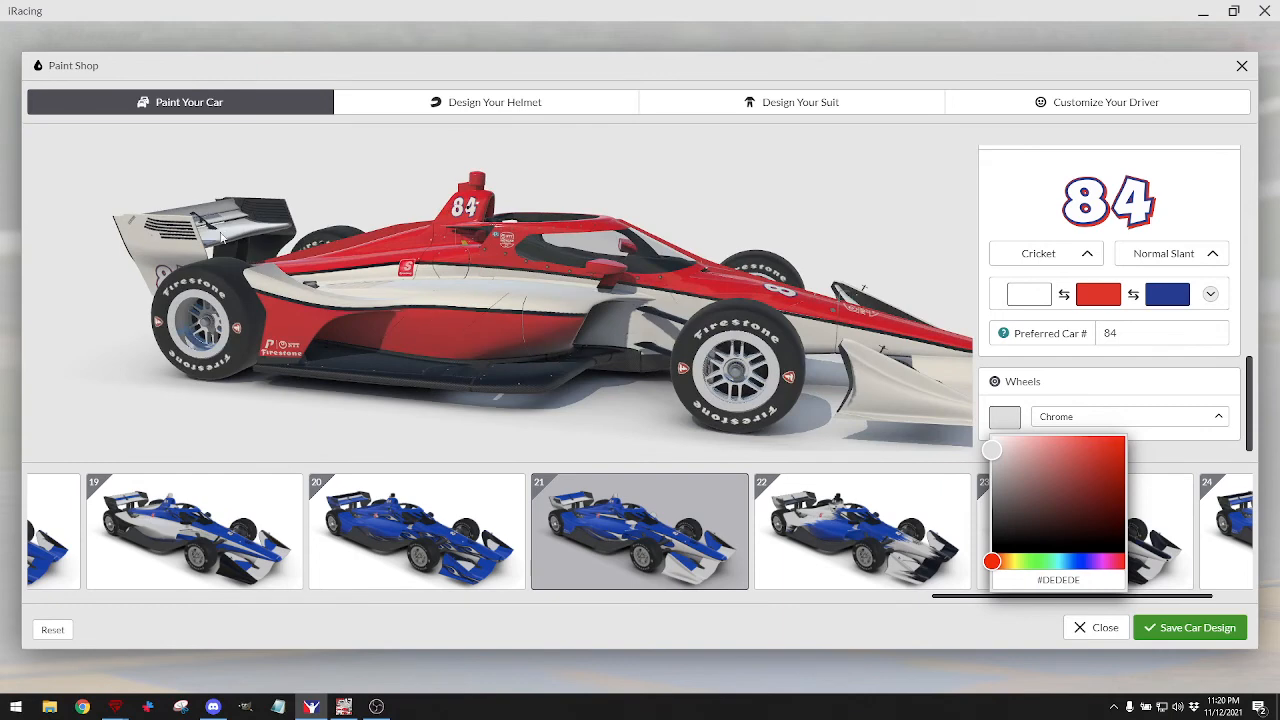
left_click_drag(575, 323, 638, 334)
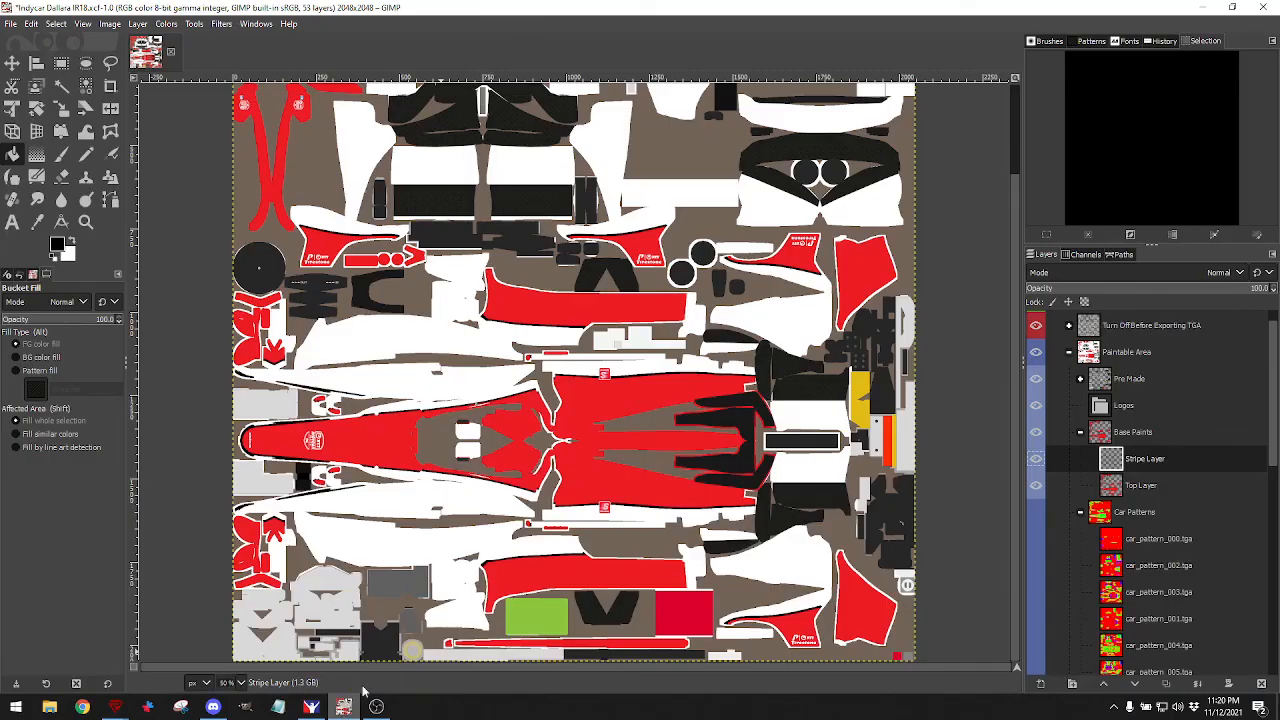
left_click(343, 707)
Collapse the Base Paints and Car Patterns groups in the Layers panel.
left_click(1080, 432)
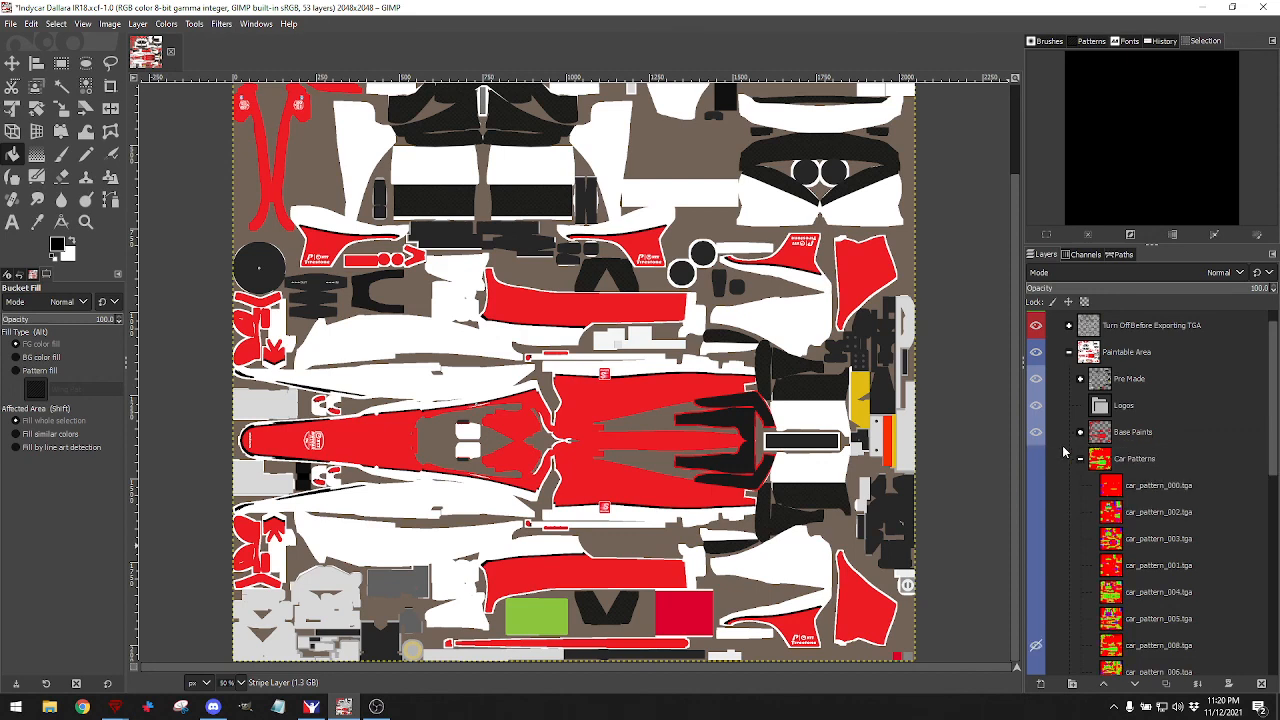
left_click(1081, 462)
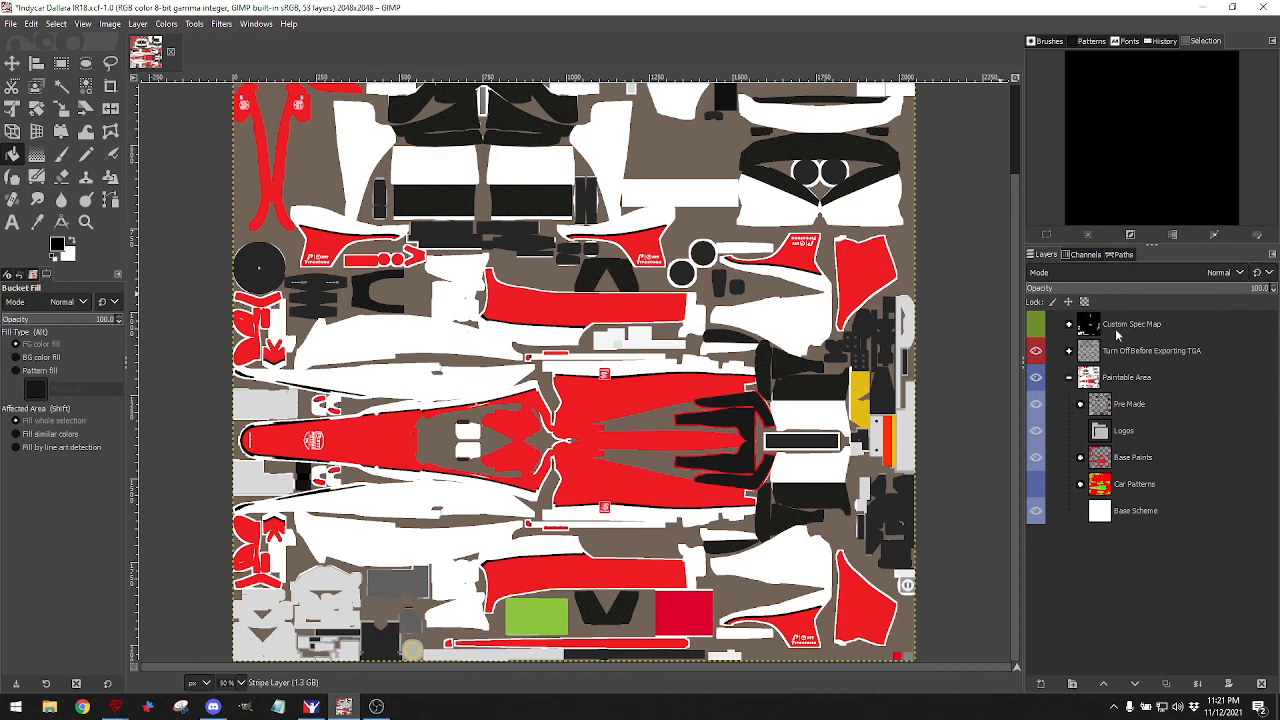
Import Car Part Finder Map.tga from the Vehicles folder as a new layer.
left_click(10, 23)
left_click(40, 90)
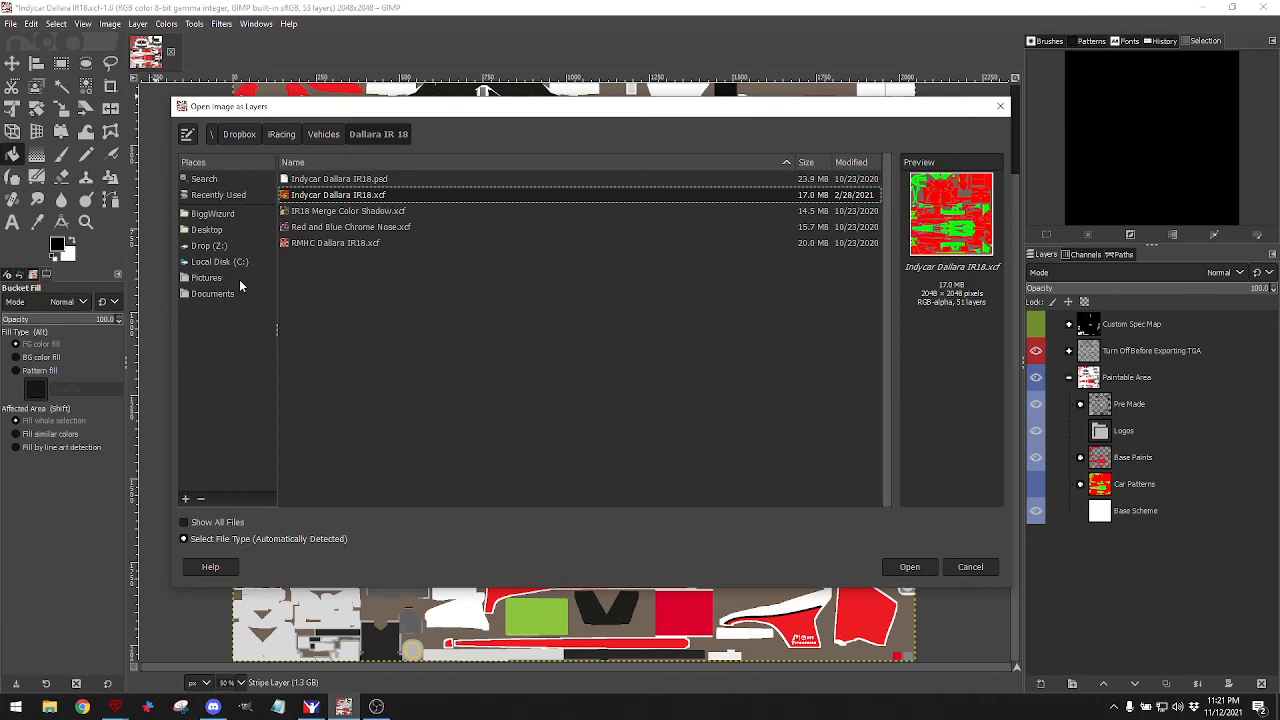
left_click(323, 136)
scroll(391, 328, "down", 8)
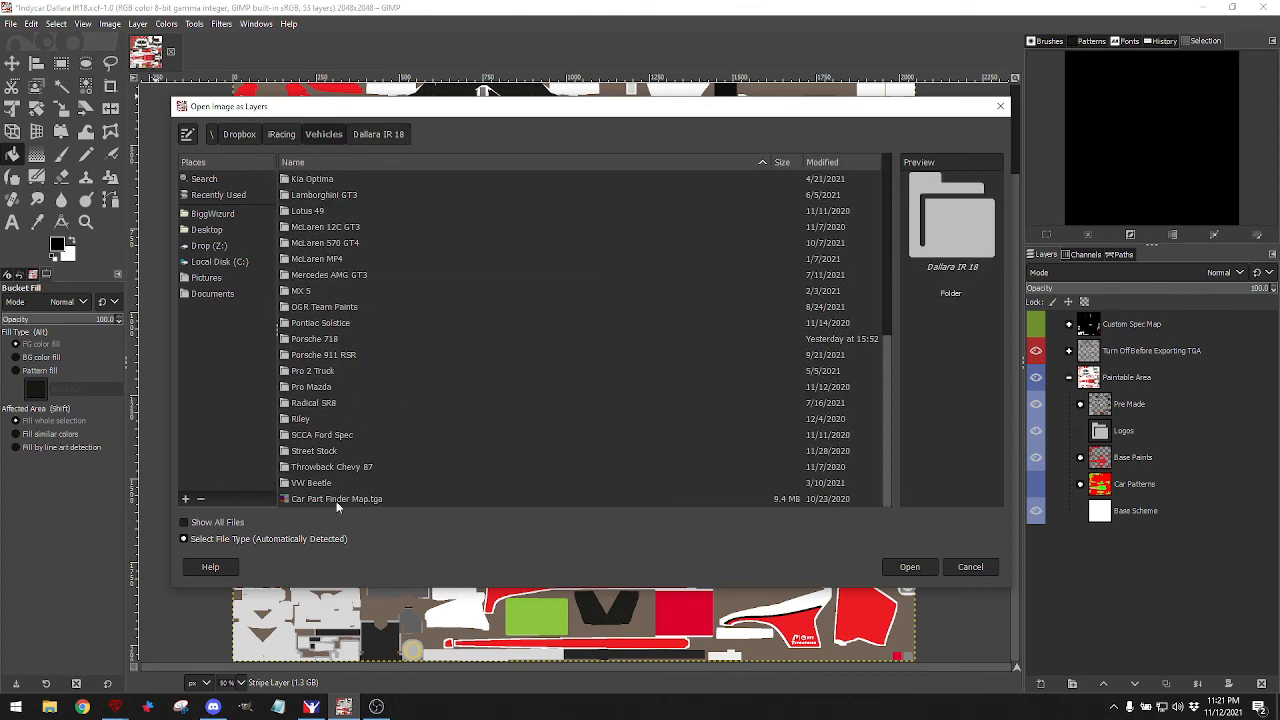
left_click(475, 494)
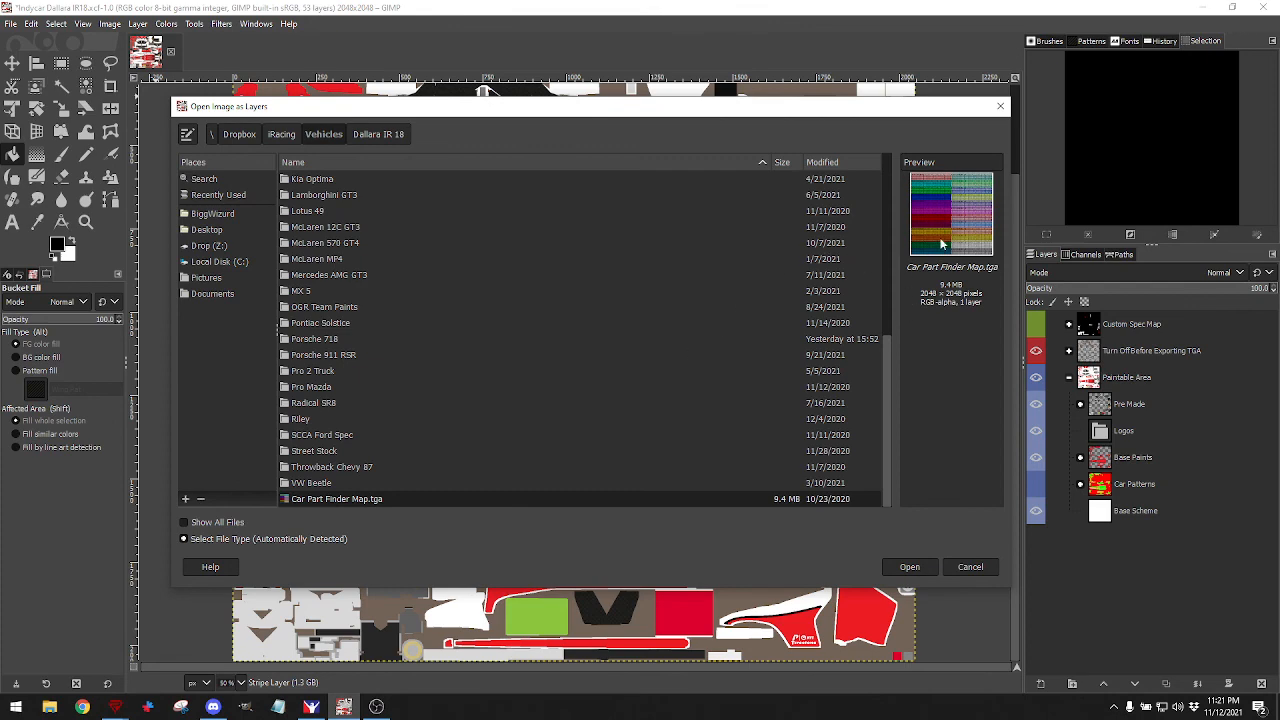
left_click(905, 567)
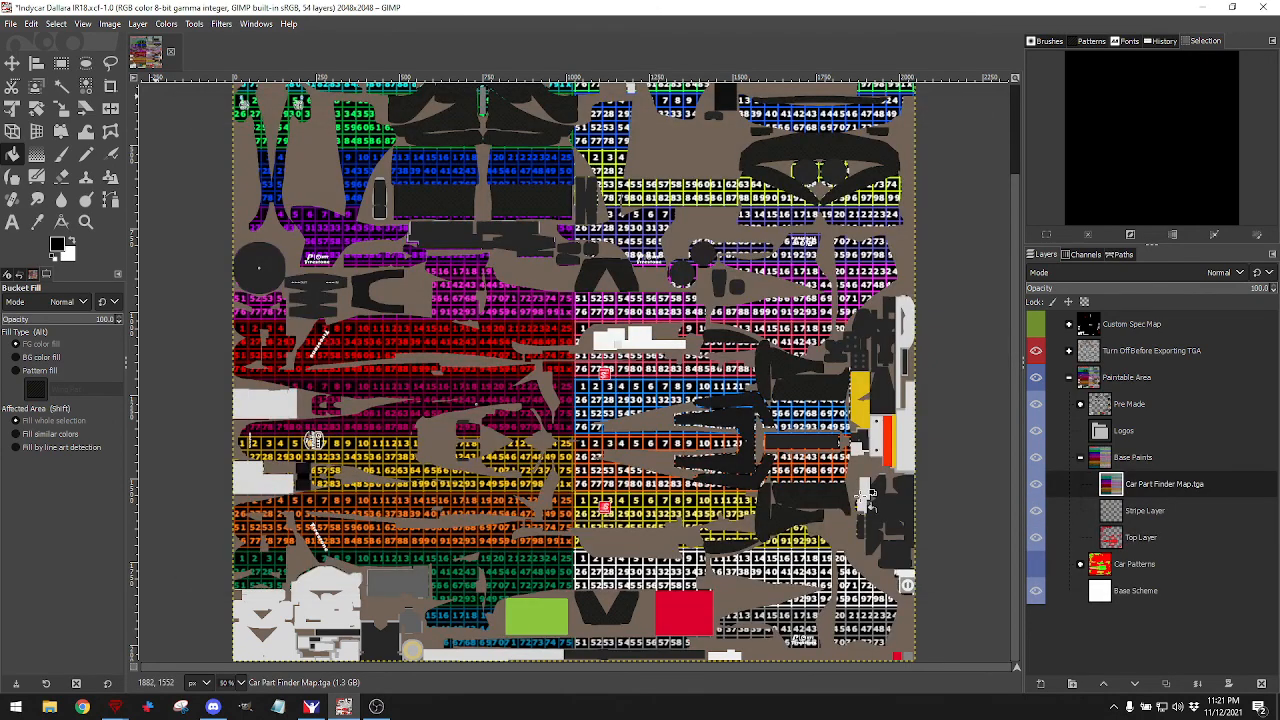
Hide the Mask and Pre Made layers and move the Car Part Finder Map layer higher.
left_click(1069, 351)
left_click(1038, 404)
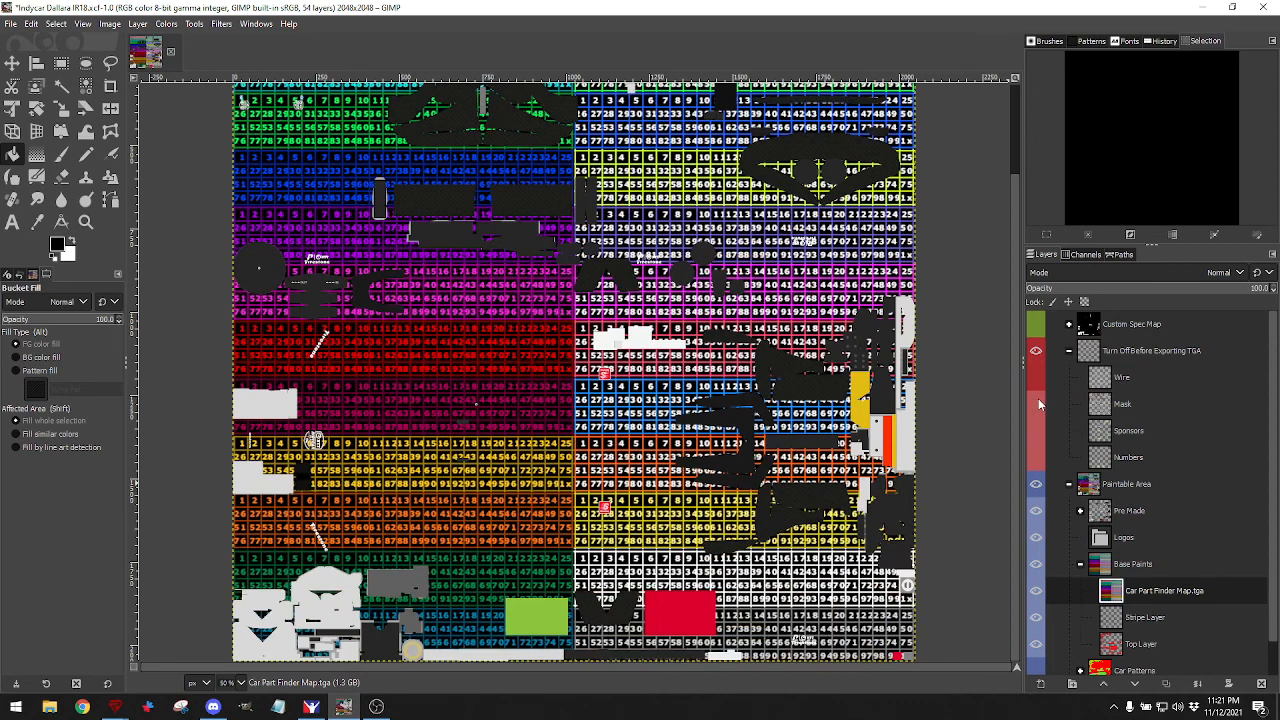
left_click(1037, 510)
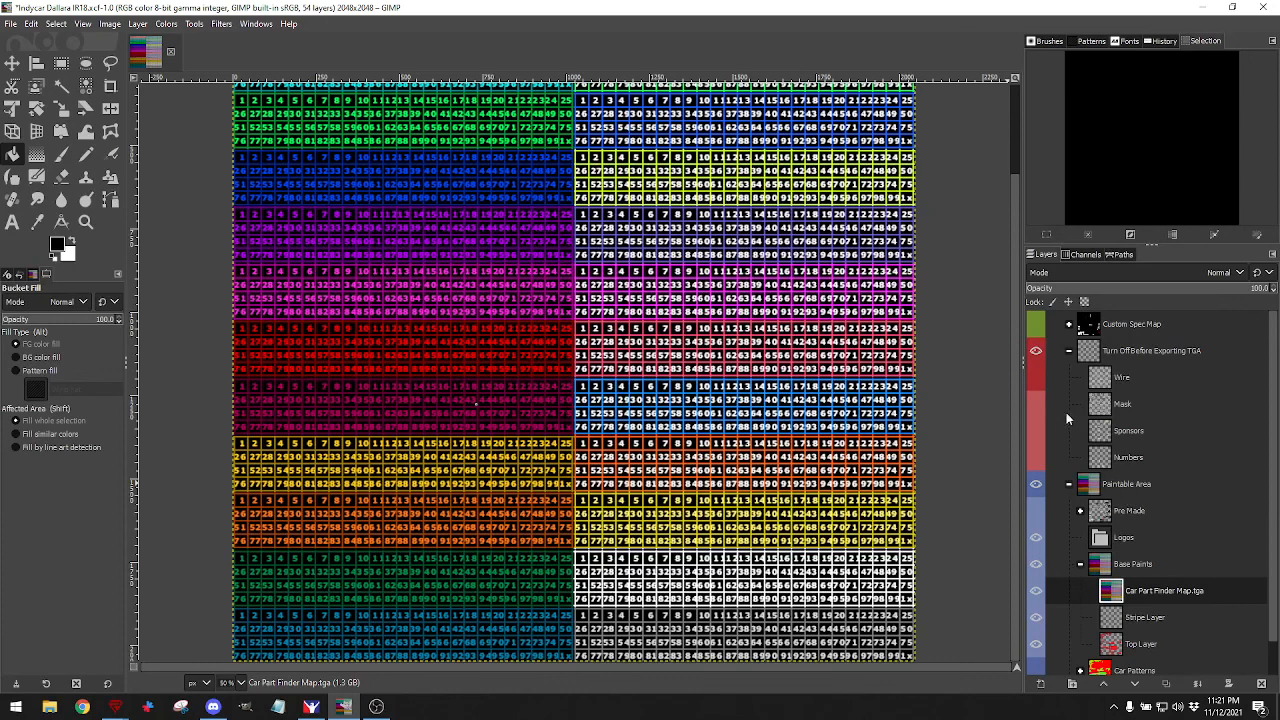
scroll(1055, 538, "down", 1)
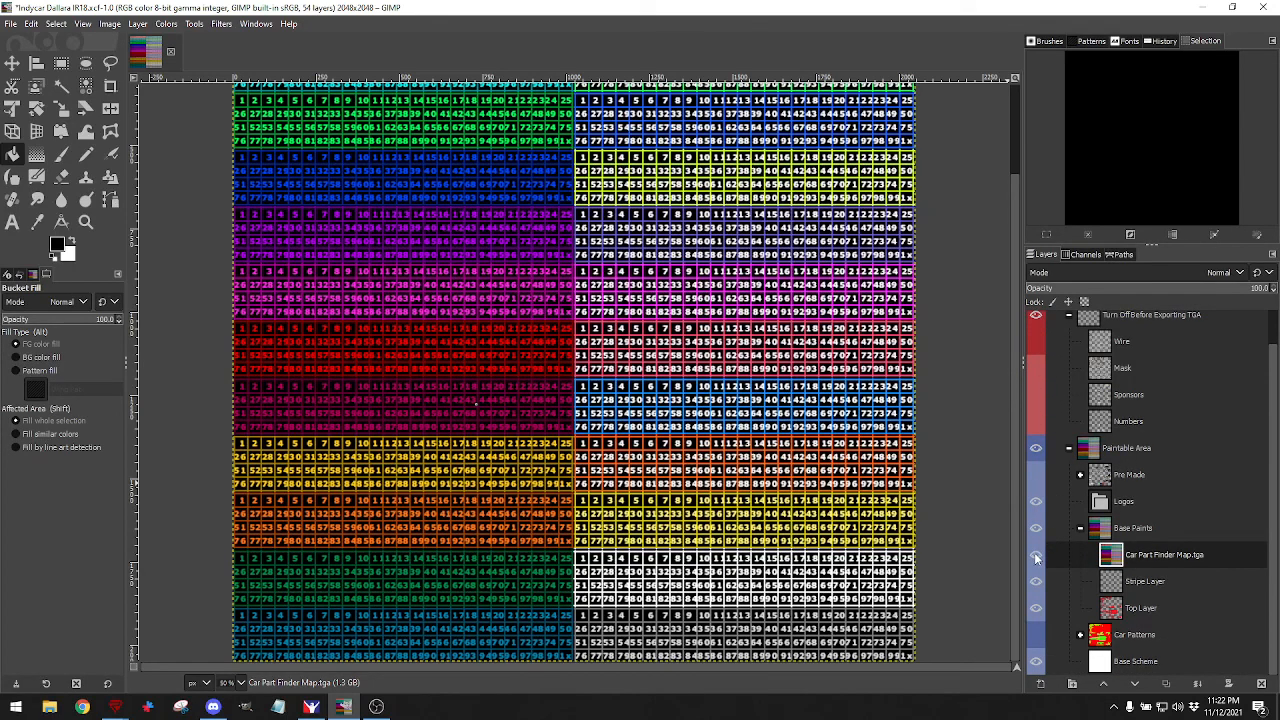
mouse_move(1112, 557)
left_mouse_down()
mouse_move(1100, 336)
mouse_move(1112, 557)
left_mouse_up()
left_click_drag(1108, 556, 1101, 505)
mouse_move(1110, 563)
left_mouse_down()
mouse_move(1108, 505)
mouse_move(1110, 557)
left_mouse_up()
Compare with the Pre Made decals, leave them hidden, and export the car's paint TGA.
scroll(1067, 375, "up", 1)
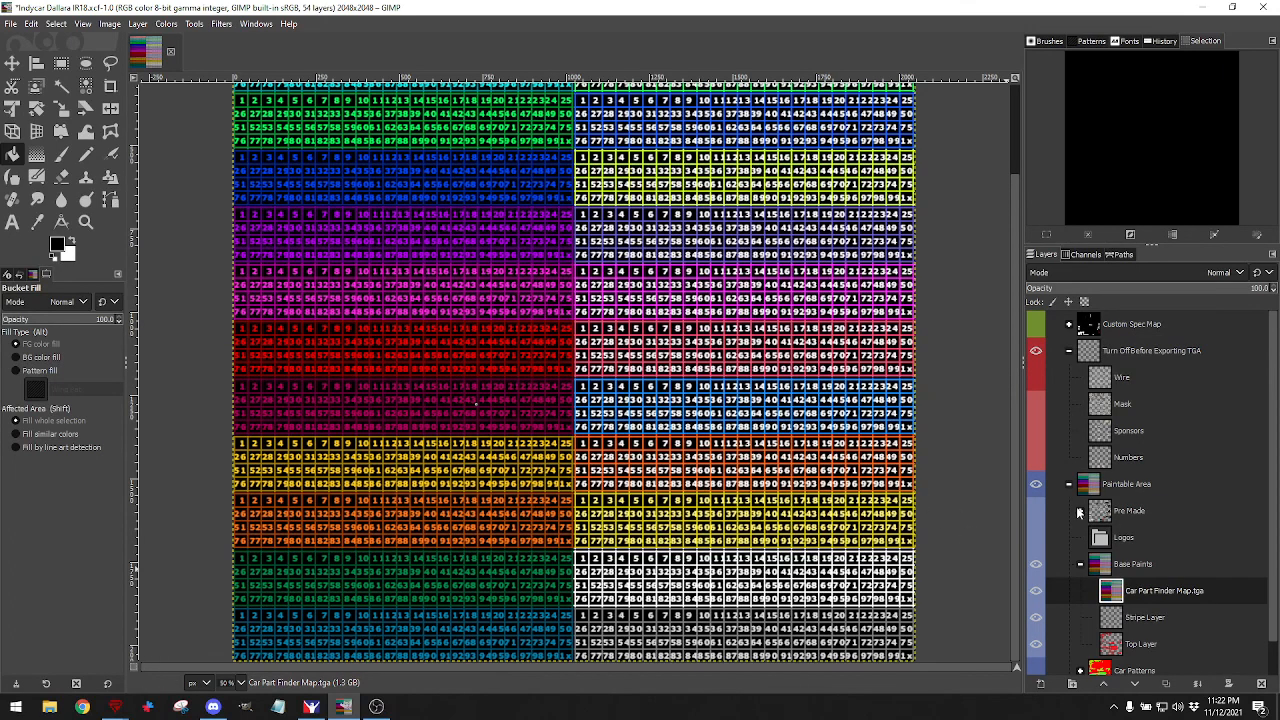
left_click(1035, 511)
left_click(1035, 511)
left_click(1035, 511)
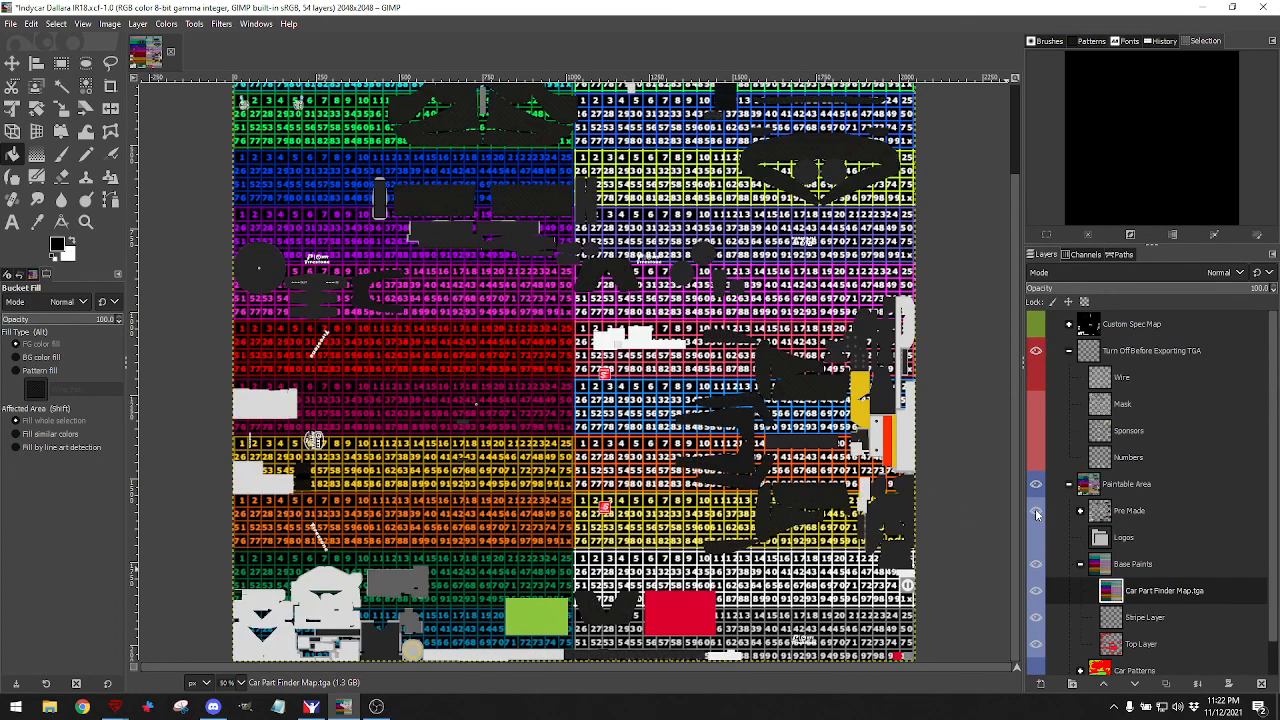
left_click(1035, 511)
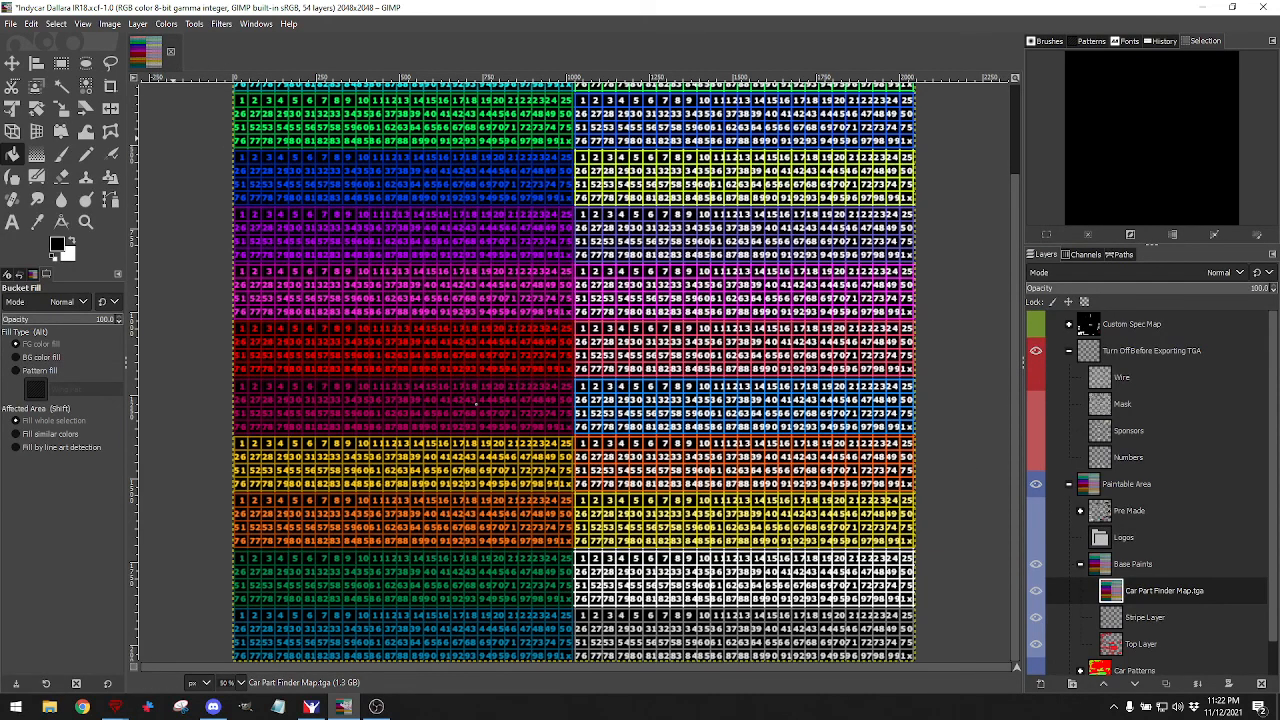
left_click(14, 28)
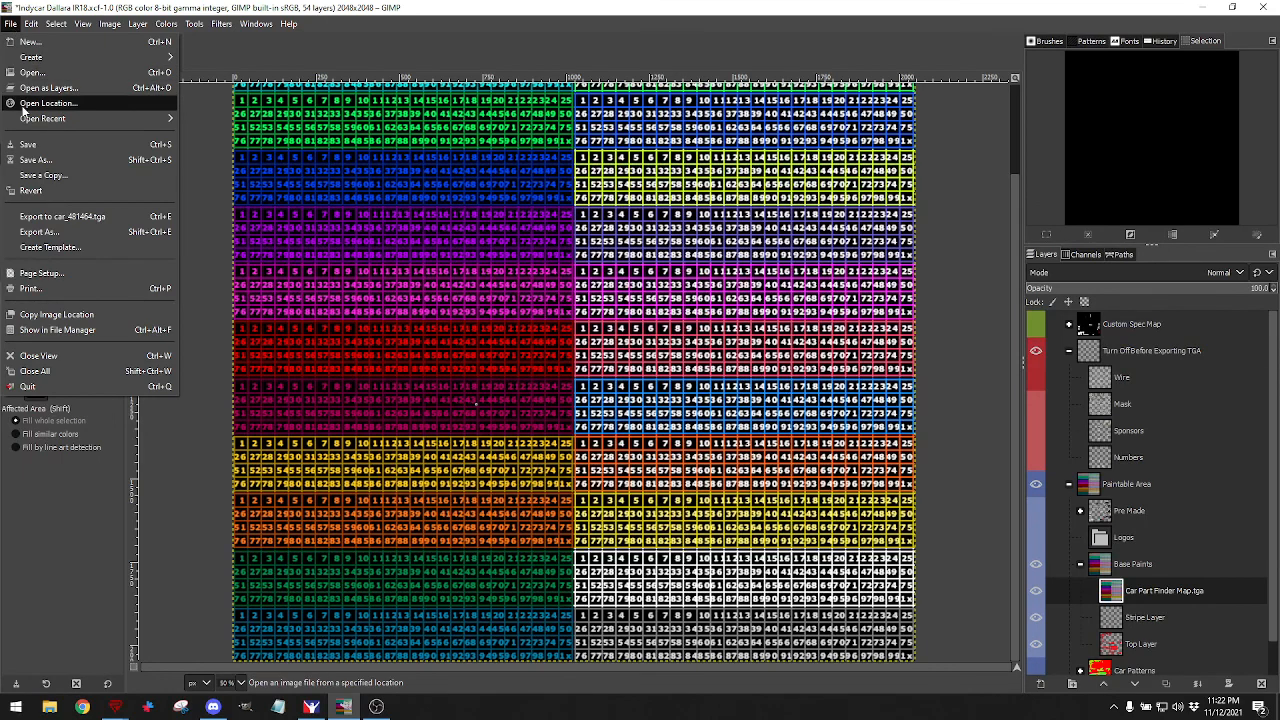
left_click(32, 216)
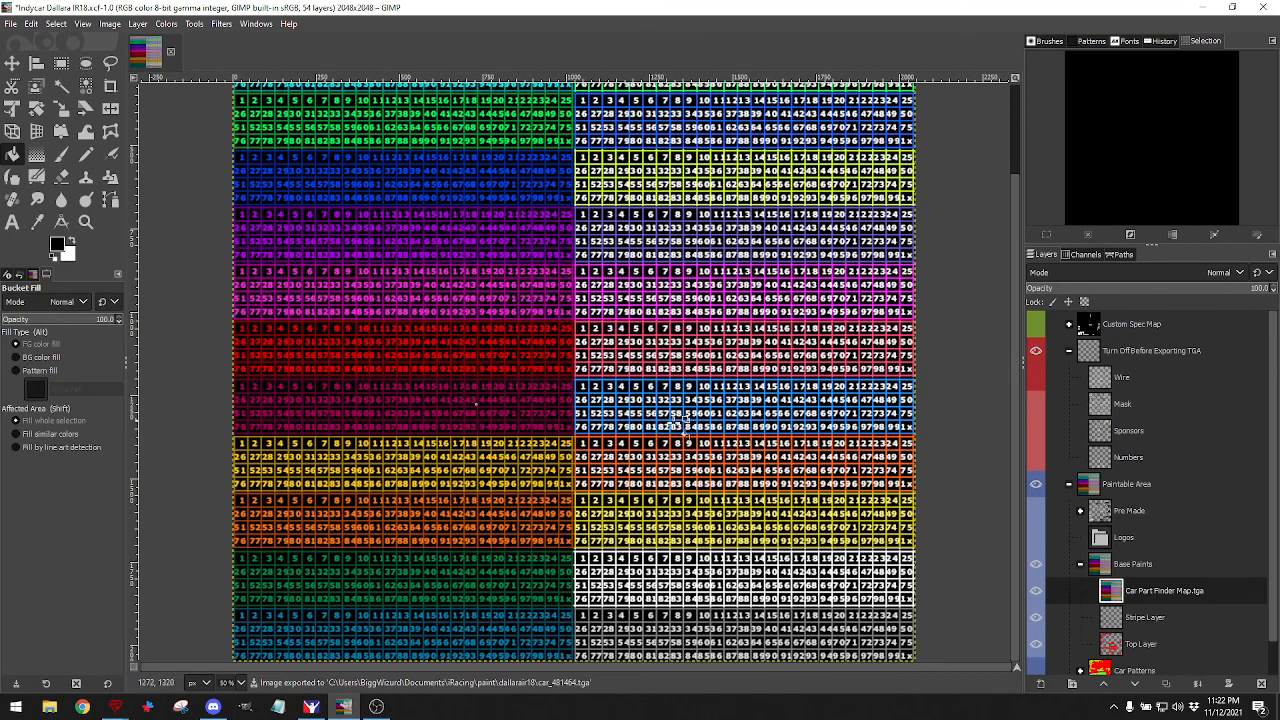
Orbit the gridded car in iRacing through side, head-on and three-quarter front views.
left_click(311, 706)
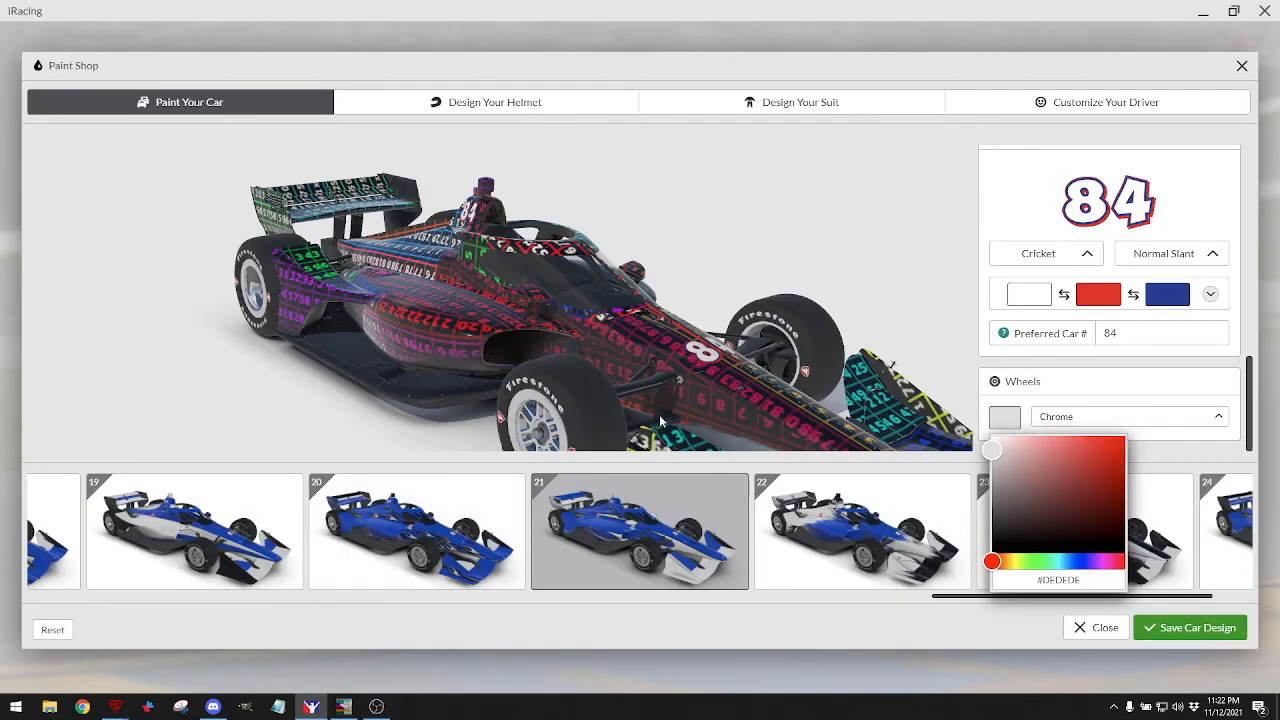
left_click_drag(660, 421, 547, 349)
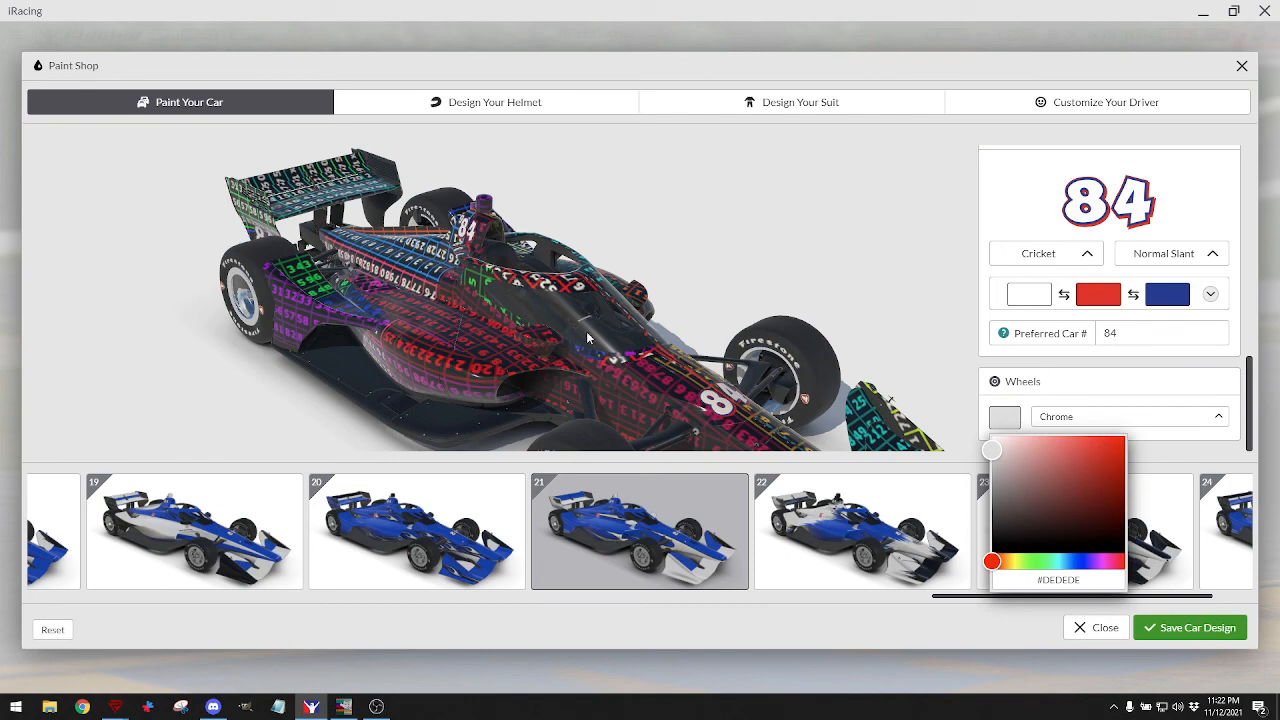
left_click_drag(587, 338, 552, 355)
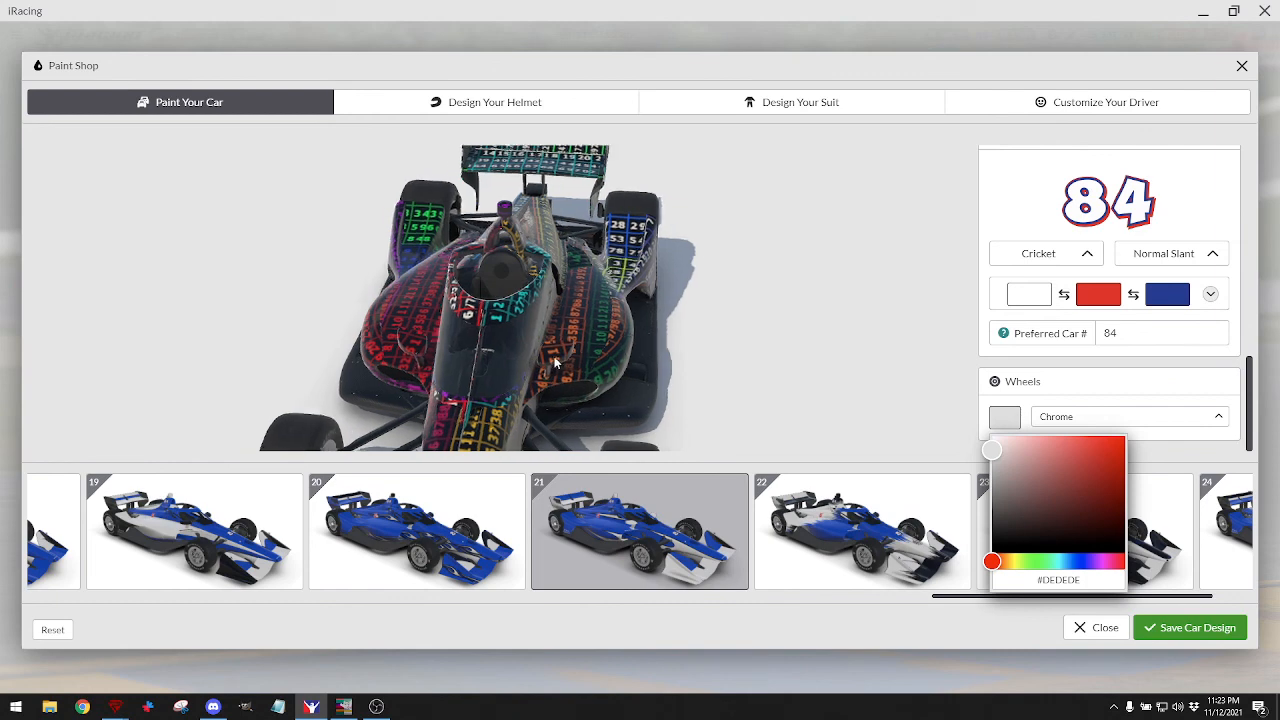
left_click_drag(436, 349, 463, 354)
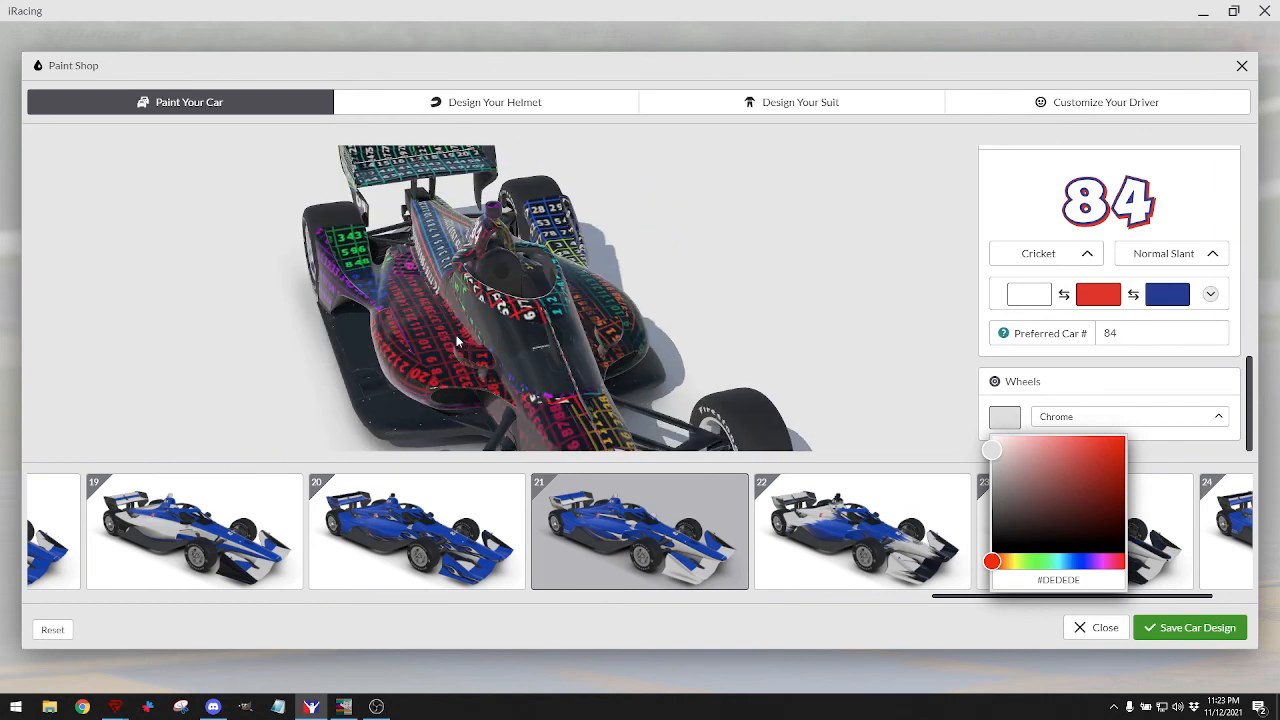
left_click_drag(591, 353, 569, 360)
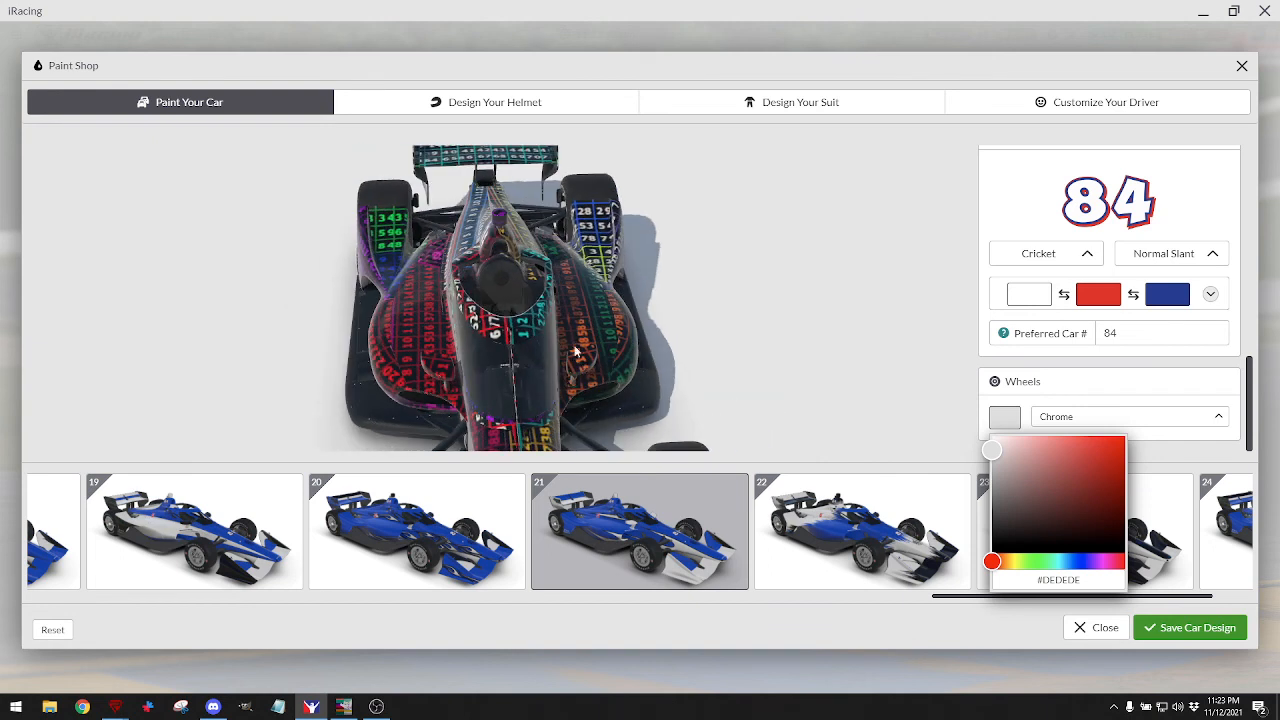
left_click(344, 706)
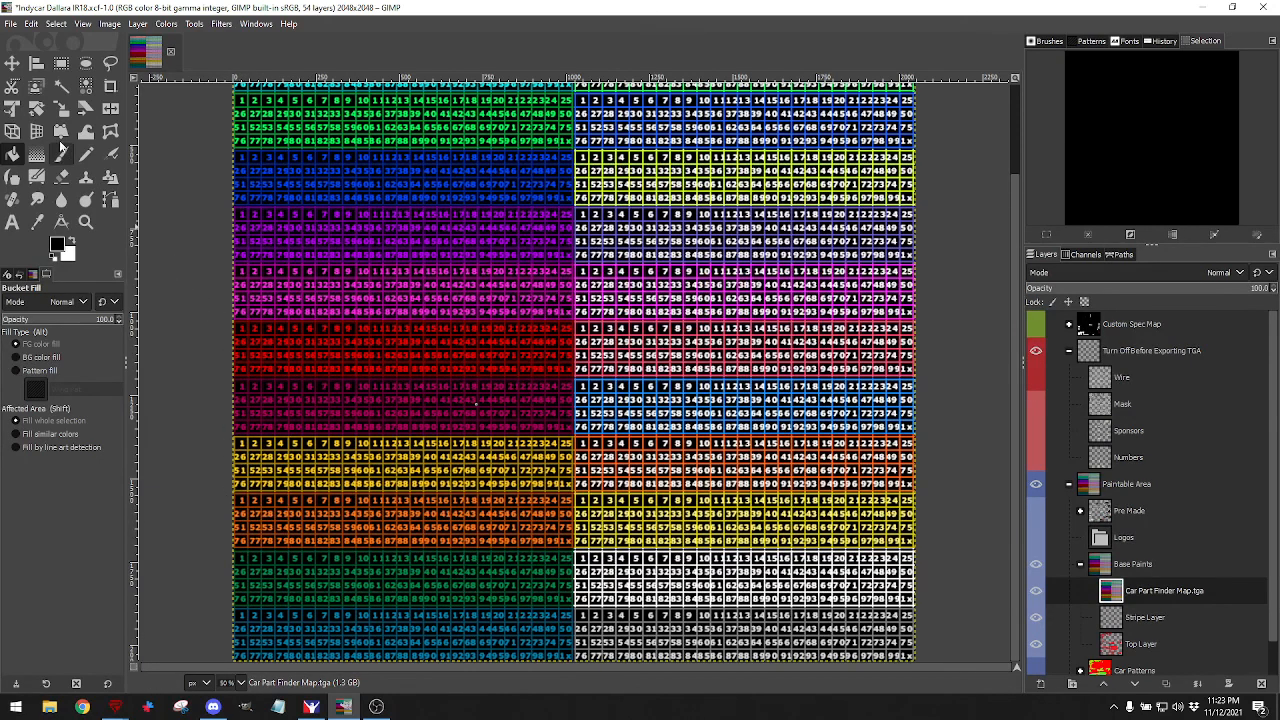
Select two small squares at the grid's left edge on the red and orange rows.
left_click(61, 63)
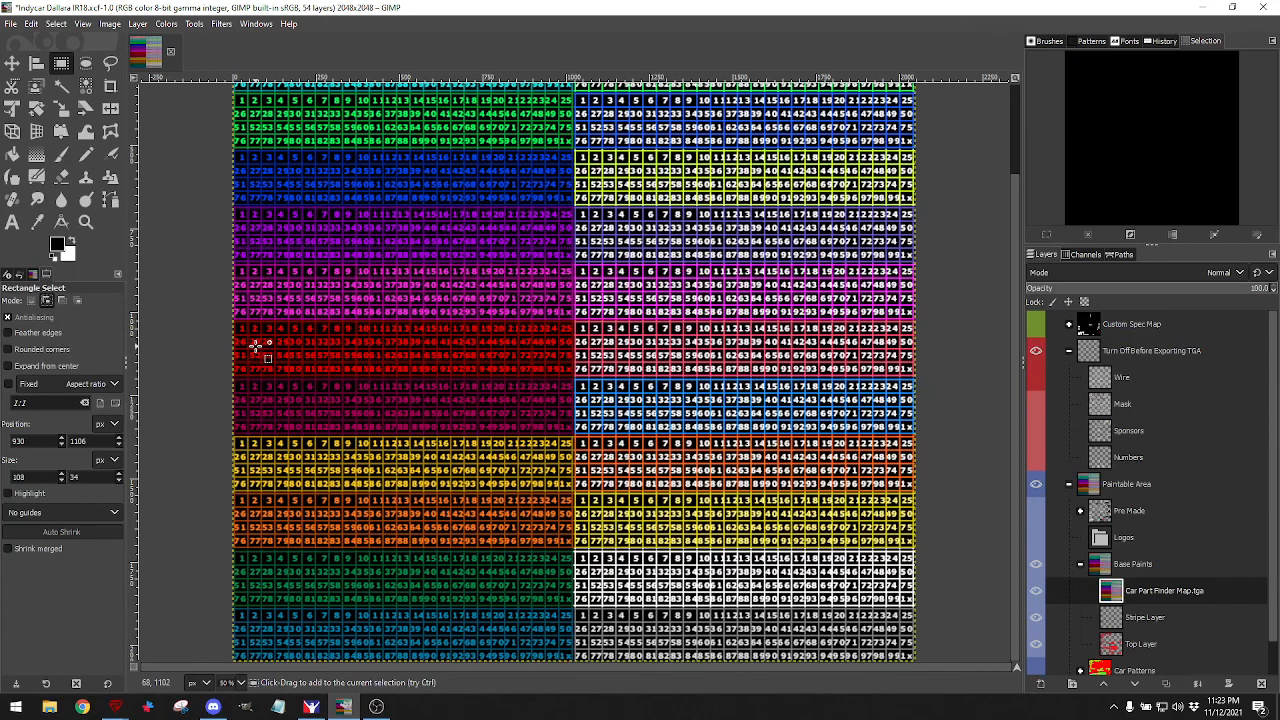
left_click_drag(256, 341, 226, 367)
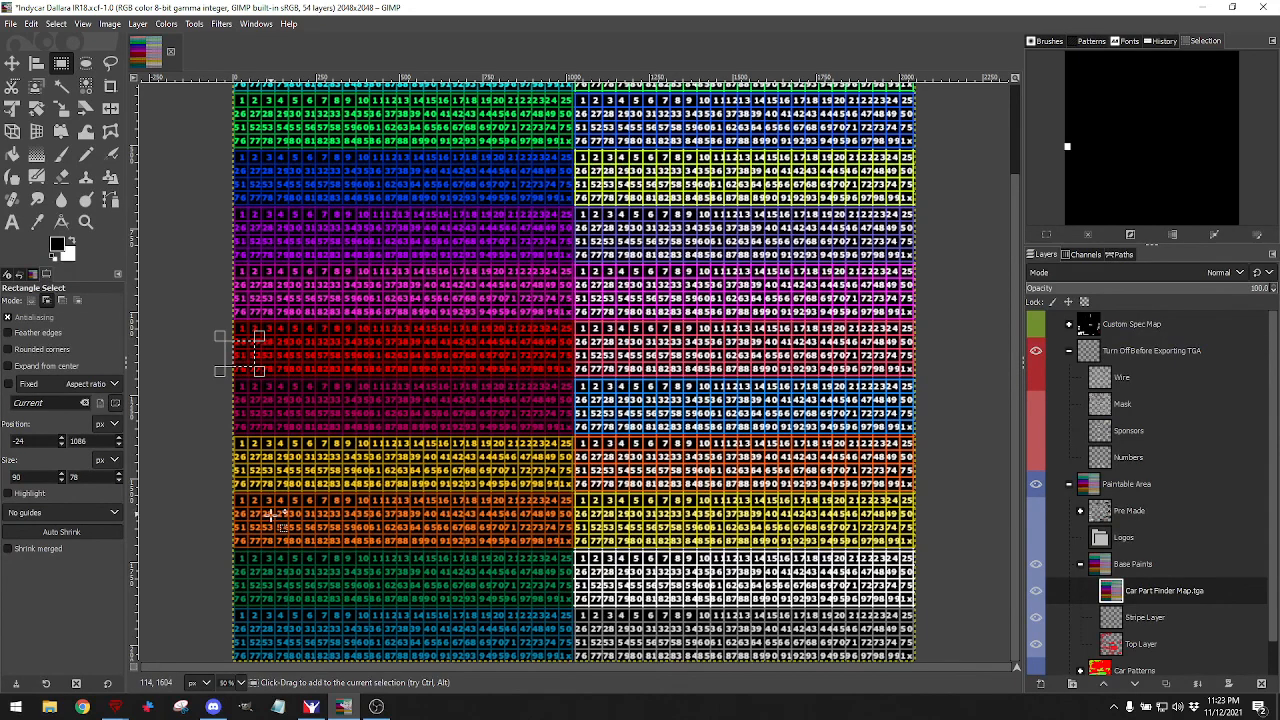
left_click_drag(250, 515, 214, 551)
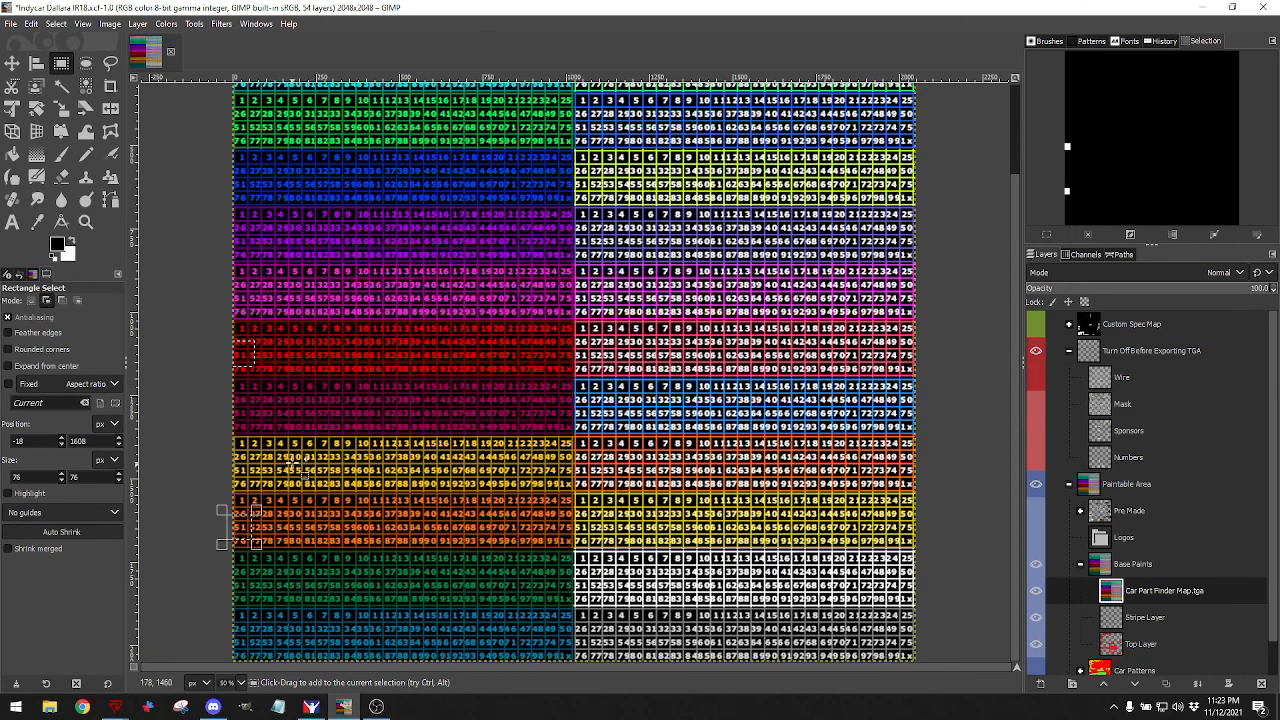
Hide Car Part Finder Map, show the Mask layer, and make Base Paints active.
left_click(1036, 592)
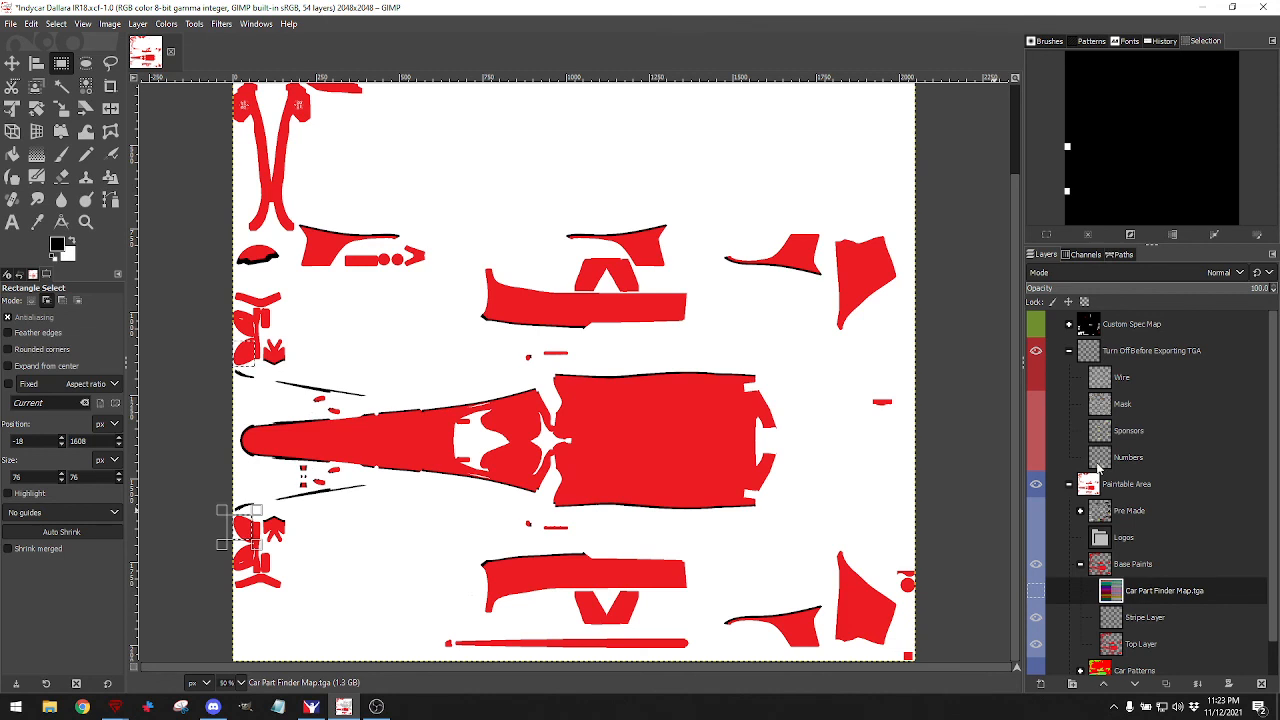
left_click(1036, 404)
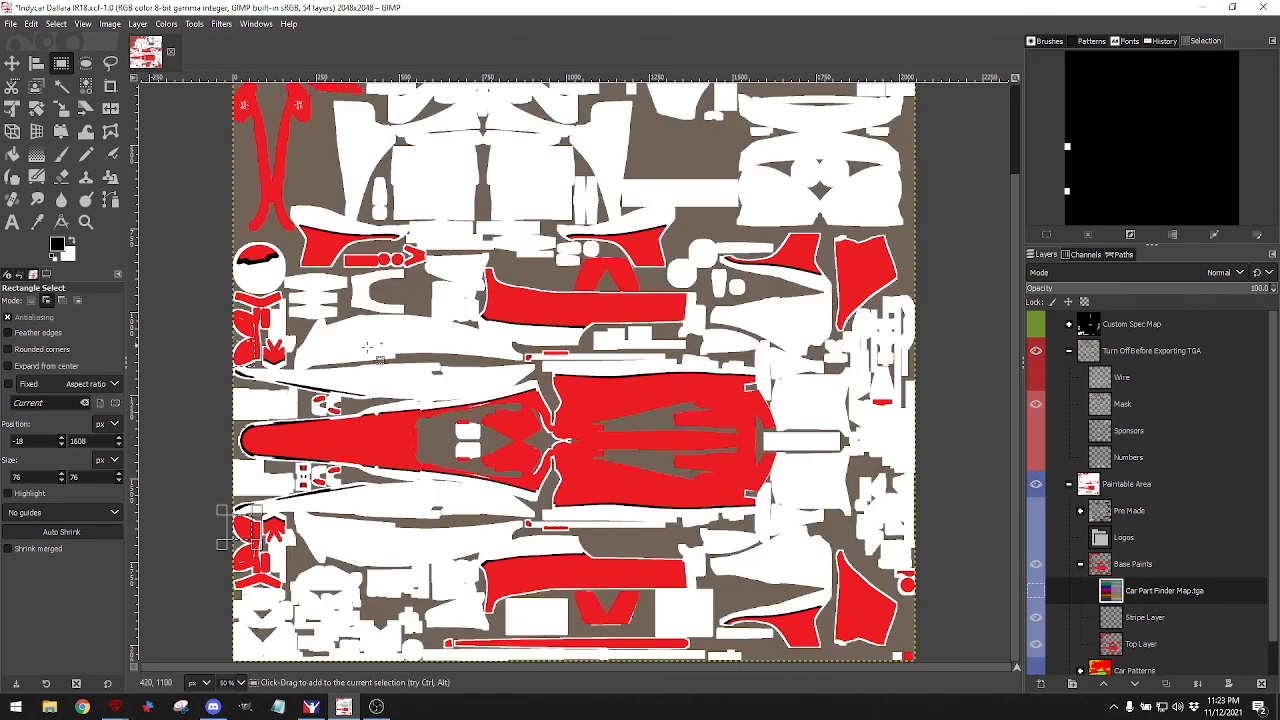
left_click(1106, 567)
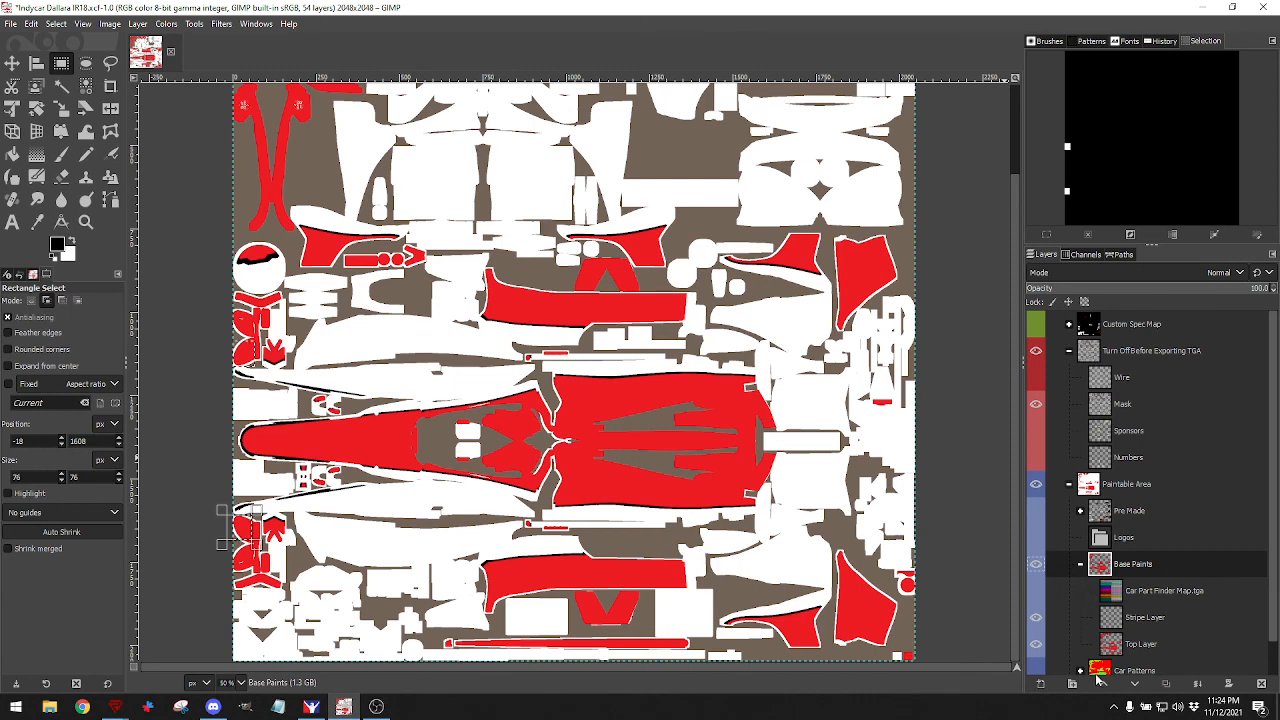
Add a new empty layer named 'Mirrors' at the top of the Base Paints group.
left_click(1041, 684)
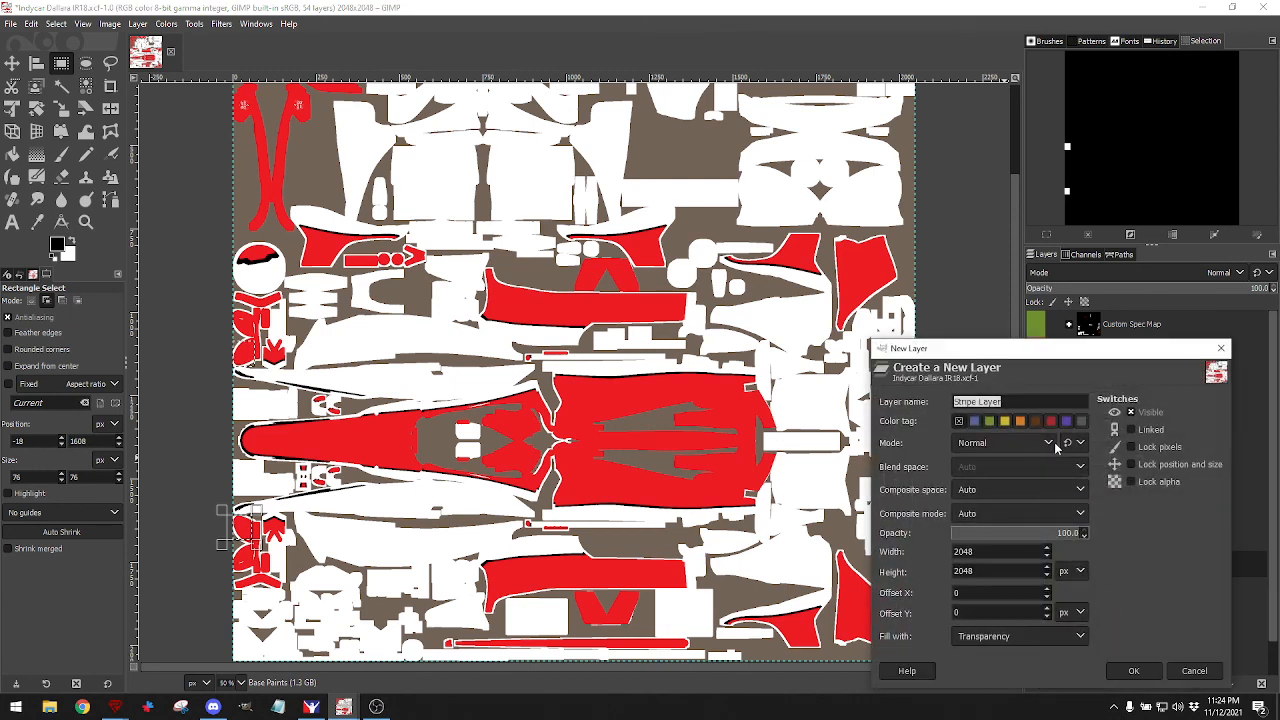
type("Mirrors")
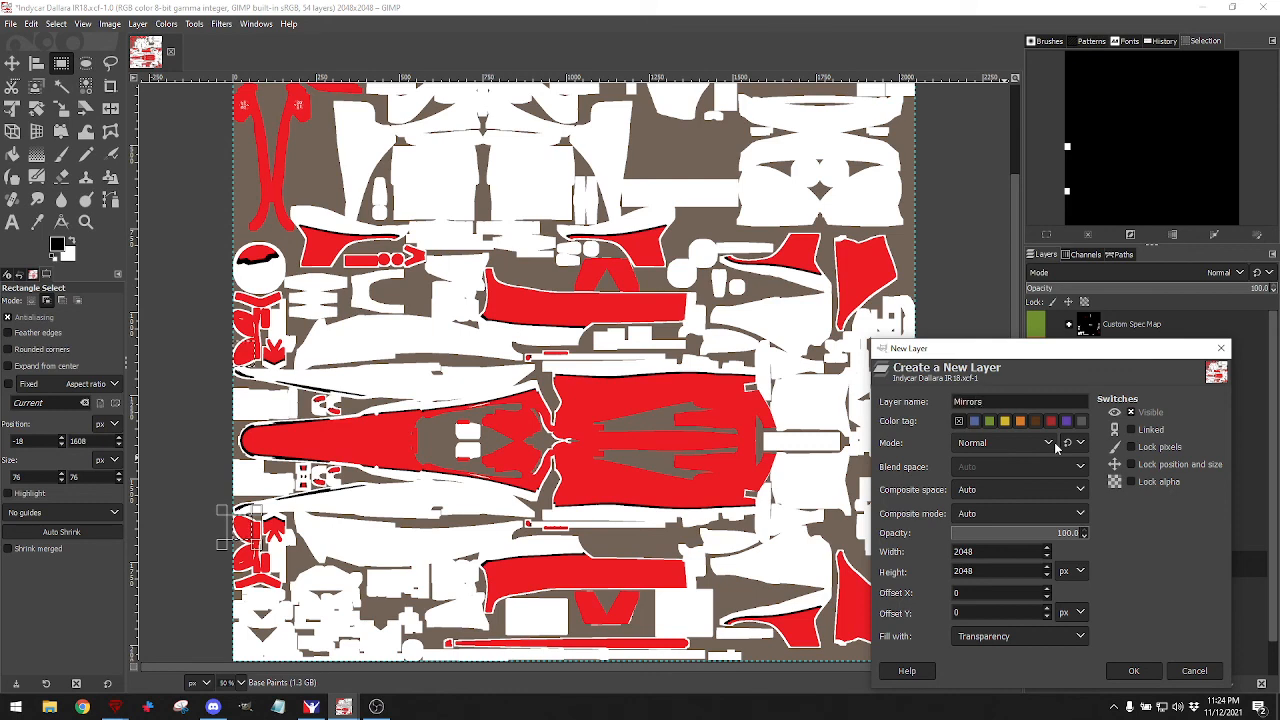
key("Return")
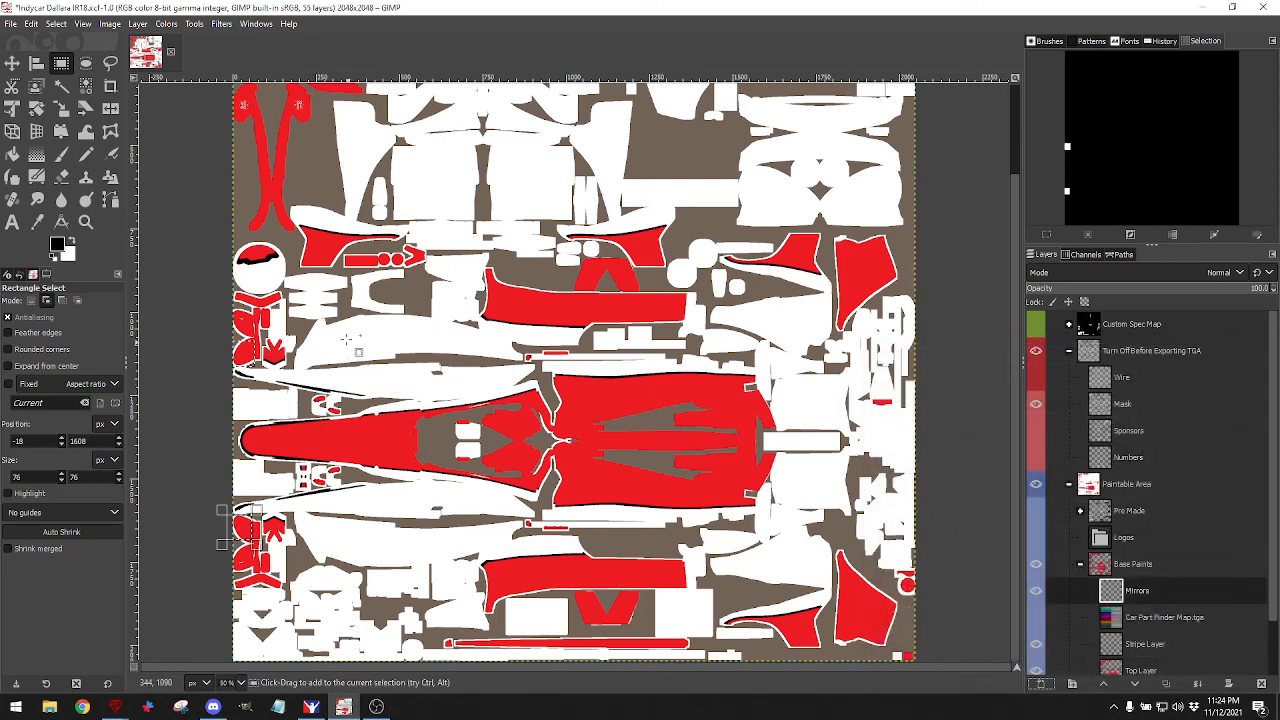
left_click(56, 23)
left_click(68, 67)
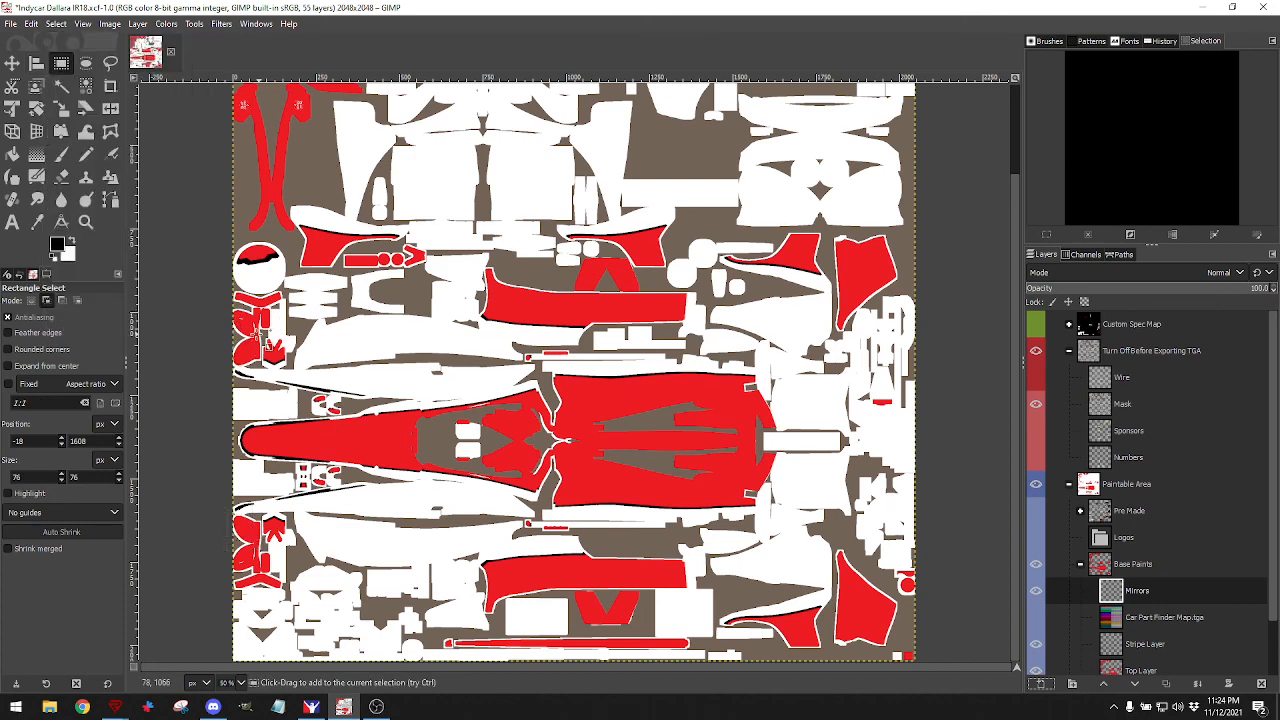
Trace a free selection around the upper red shapes at the texture's left edge.
scroll(265, 345, "up", 2)
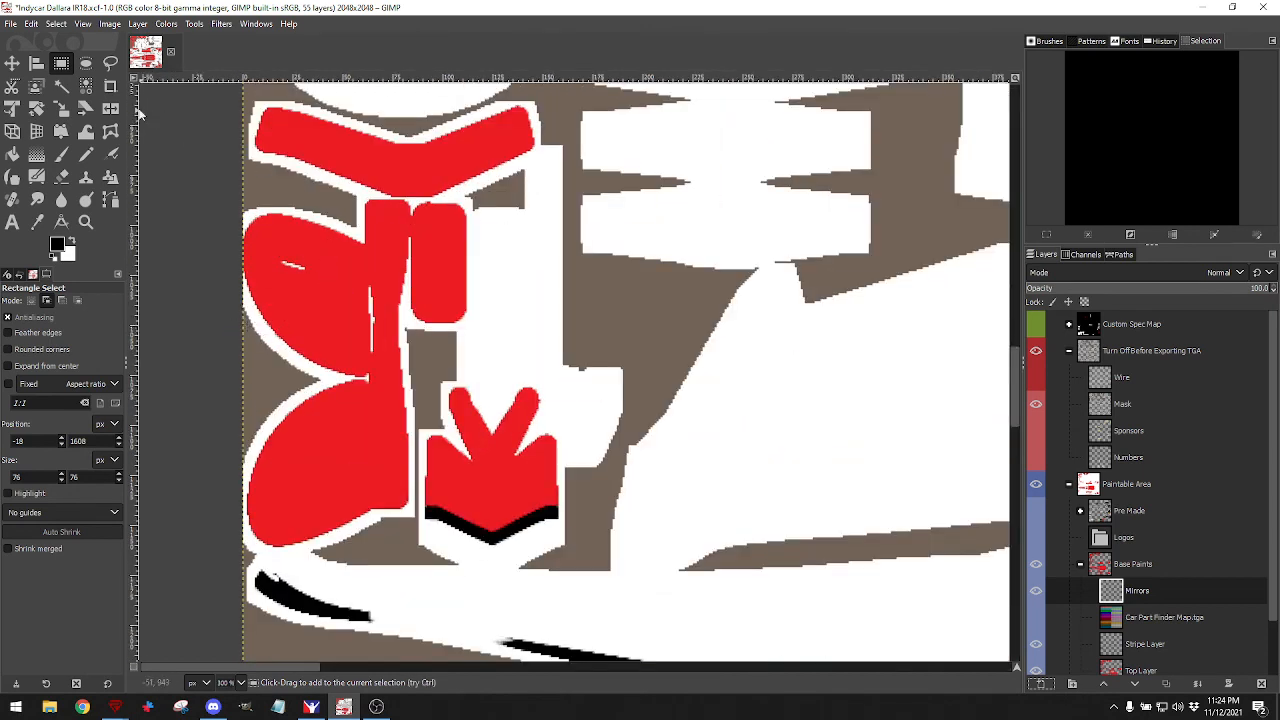
left_click(110, 62)
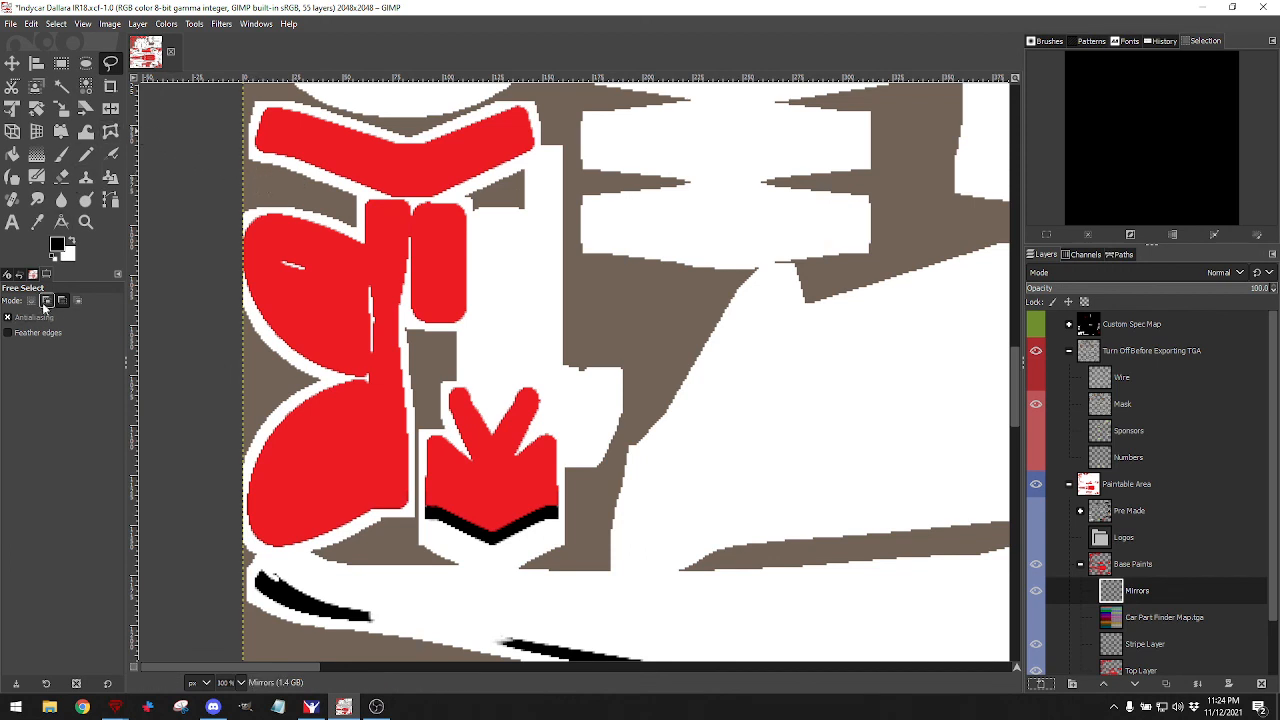
left_click(411, 204)
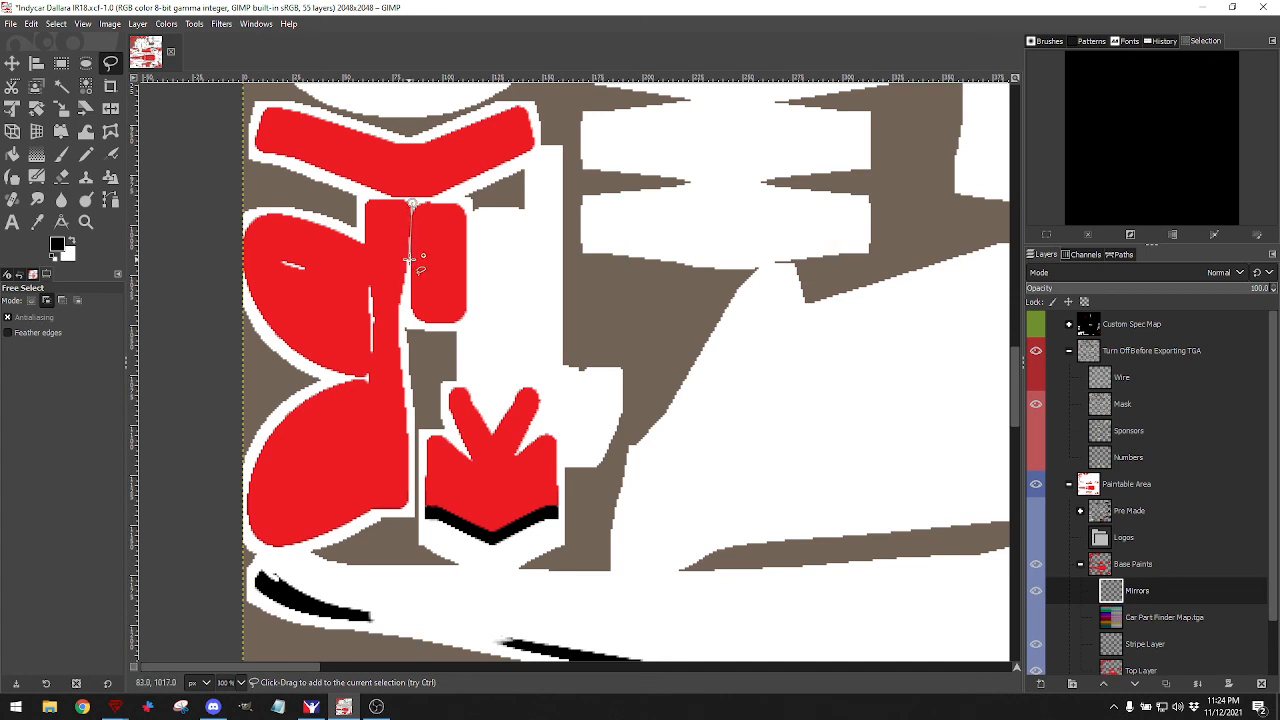
left_click(410, 260)
left_click(404, 322)
left_click(409, 385)
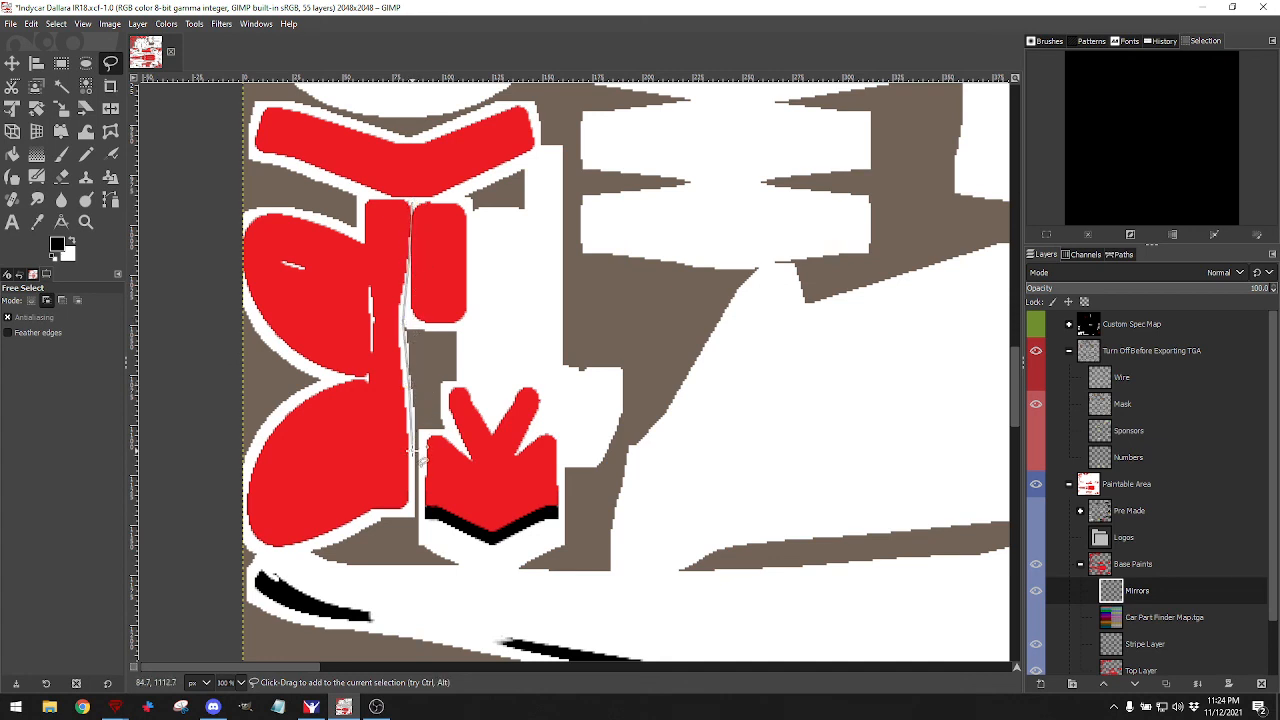
left_click(412, 452)
left_click(412, 510)
left_click(363, 535)
left_click(258, 558)
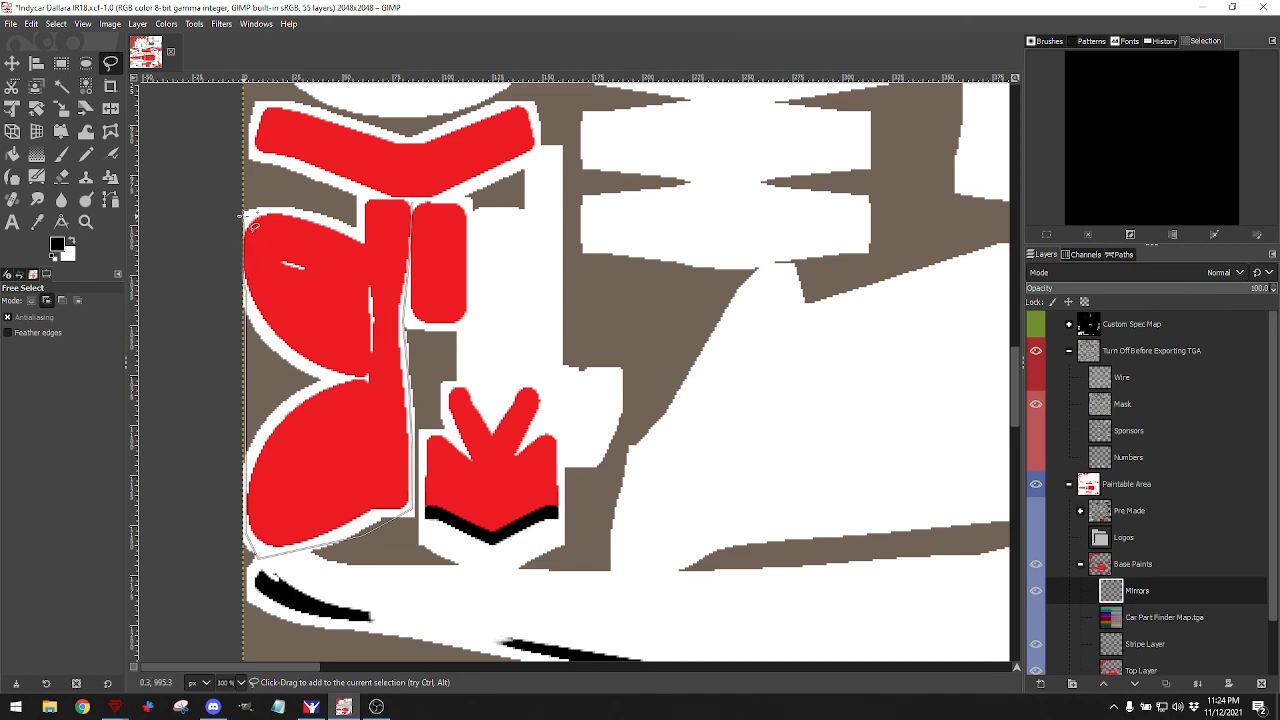
left_click(368, 194)
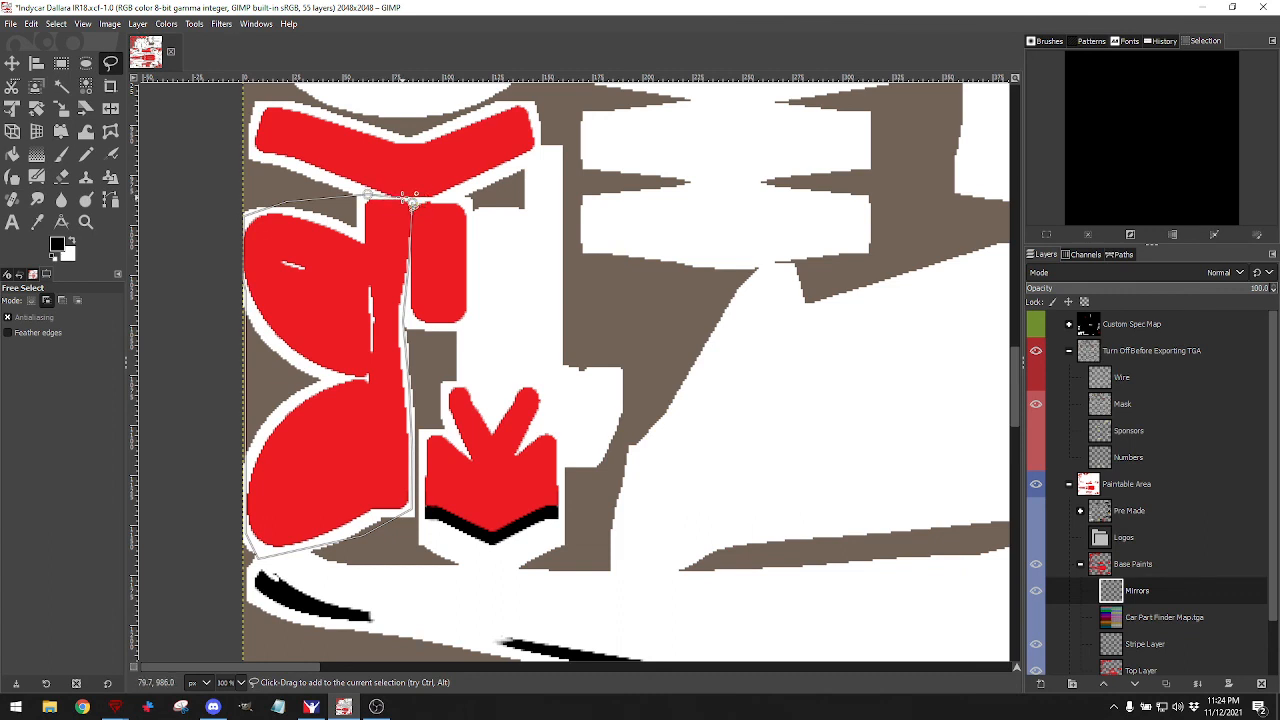
left_click(413, 203)
Set the Free Select tool to Add mode.
scroll(455, 252, "down", 10)
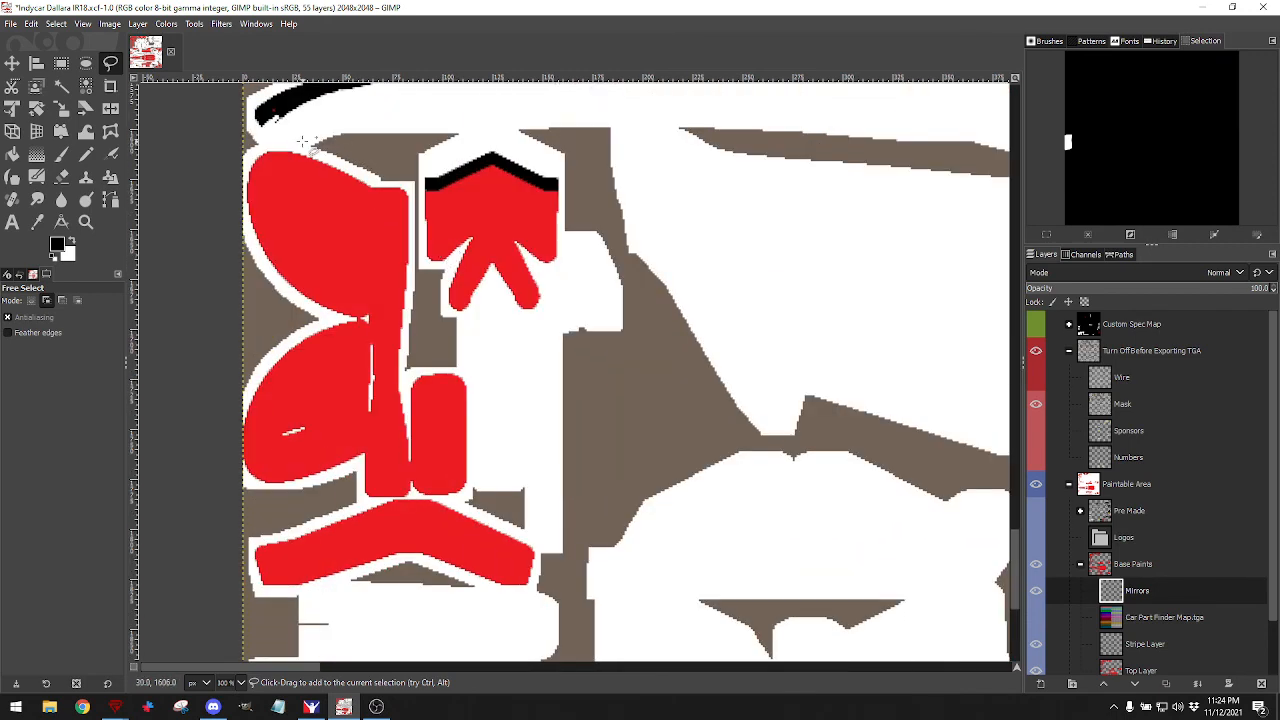
left_click(46, 302)
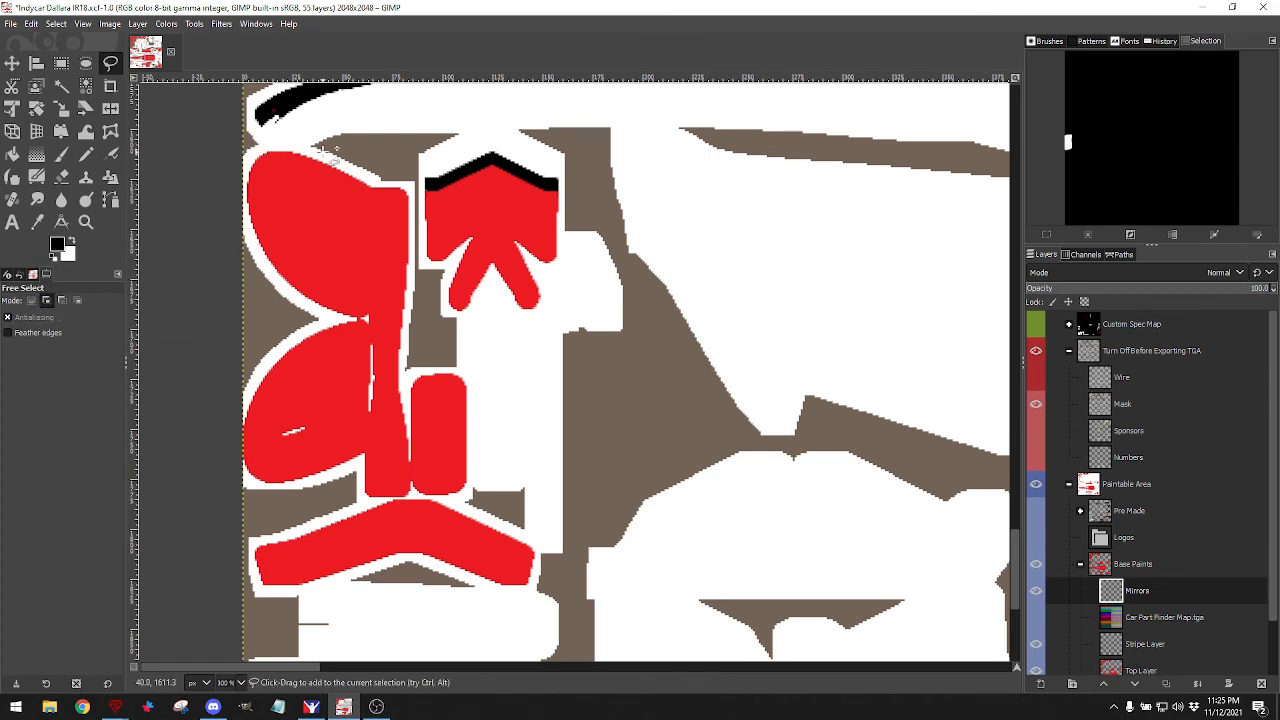
scroll(308, 160, "up", 14)
scroll(320, 208, "down", 14)
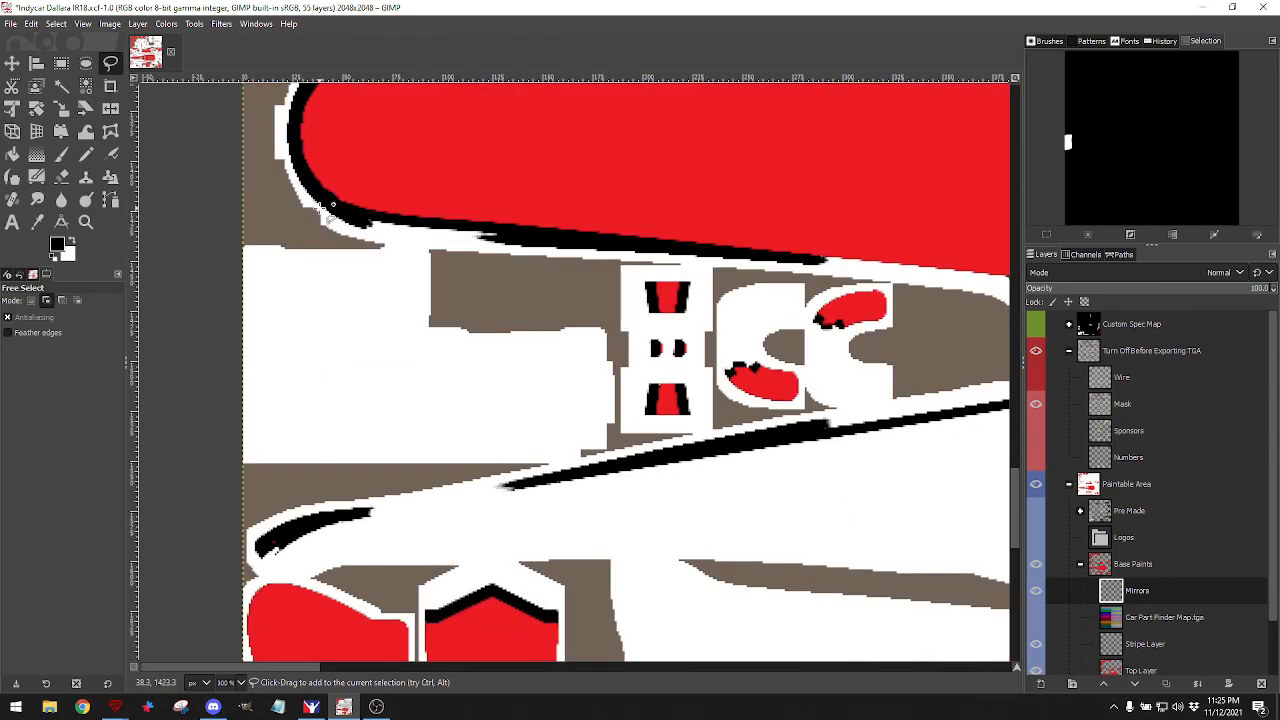
scroll(323, 210, "up", 10)
scroll(323, 210, "down", 8)
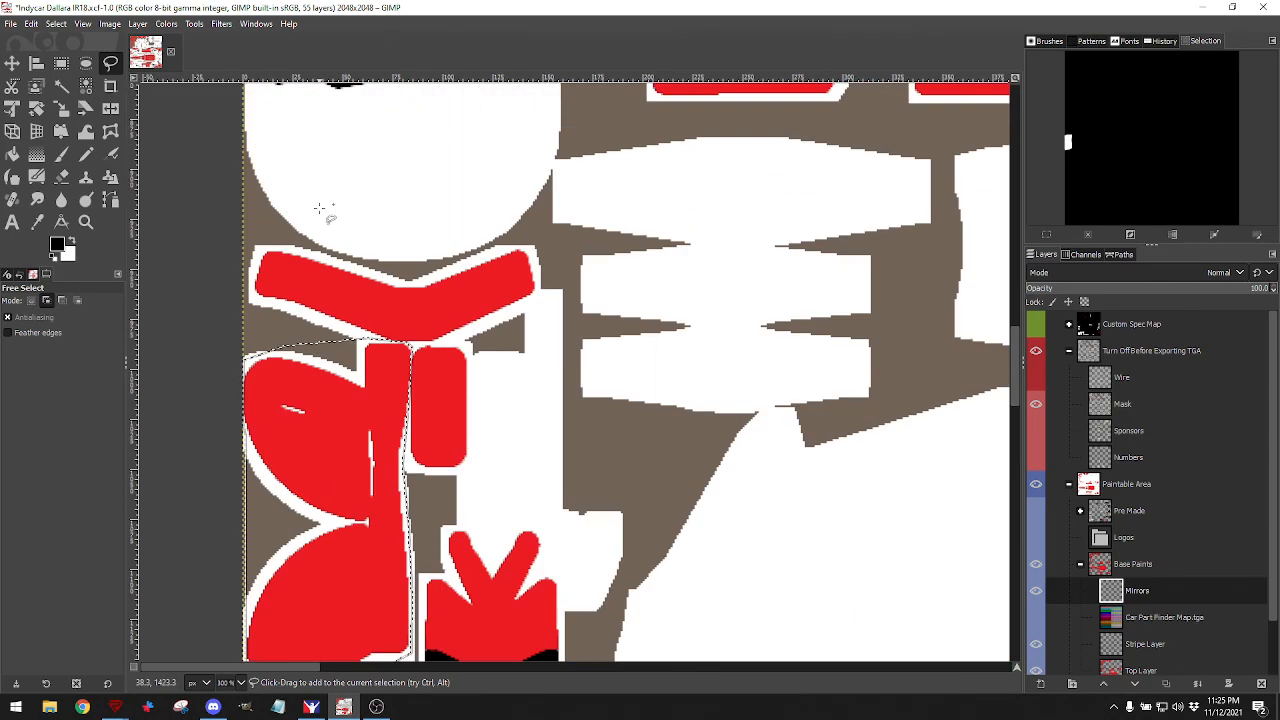
scroll(323, 210, "down", 5)
scroll(323, 210, "up", 3)
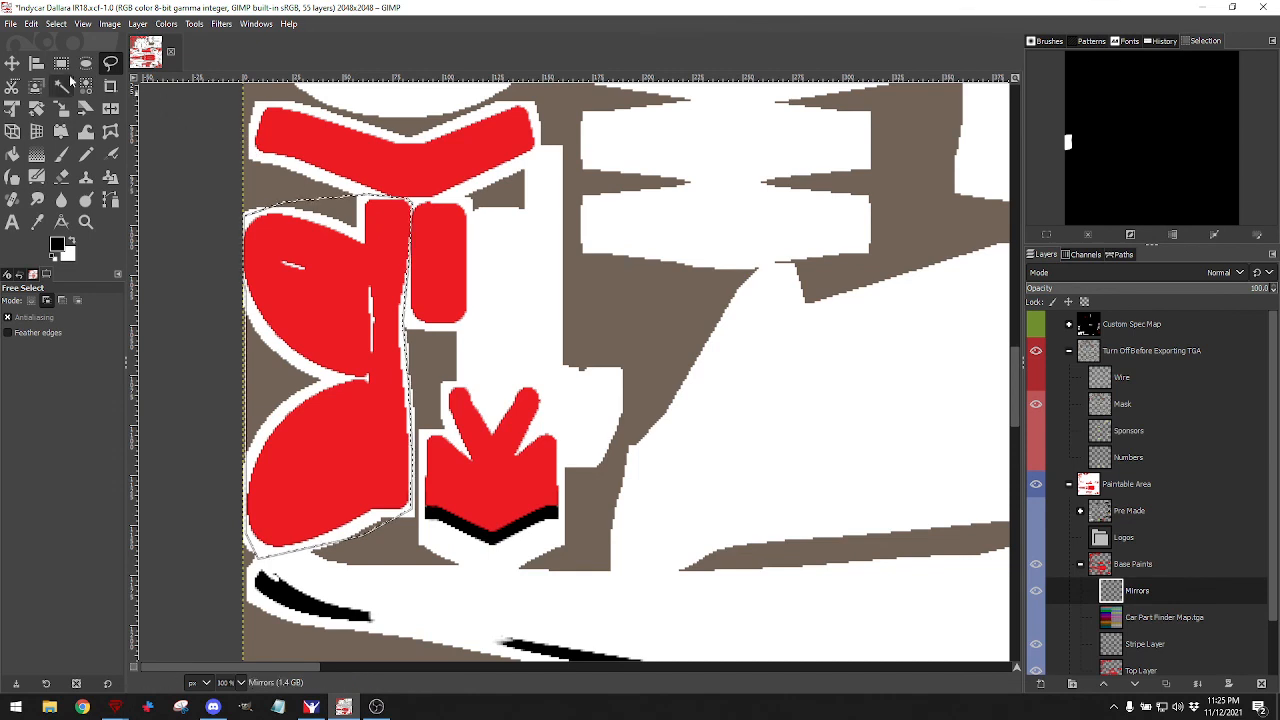
left_click(12, 62)
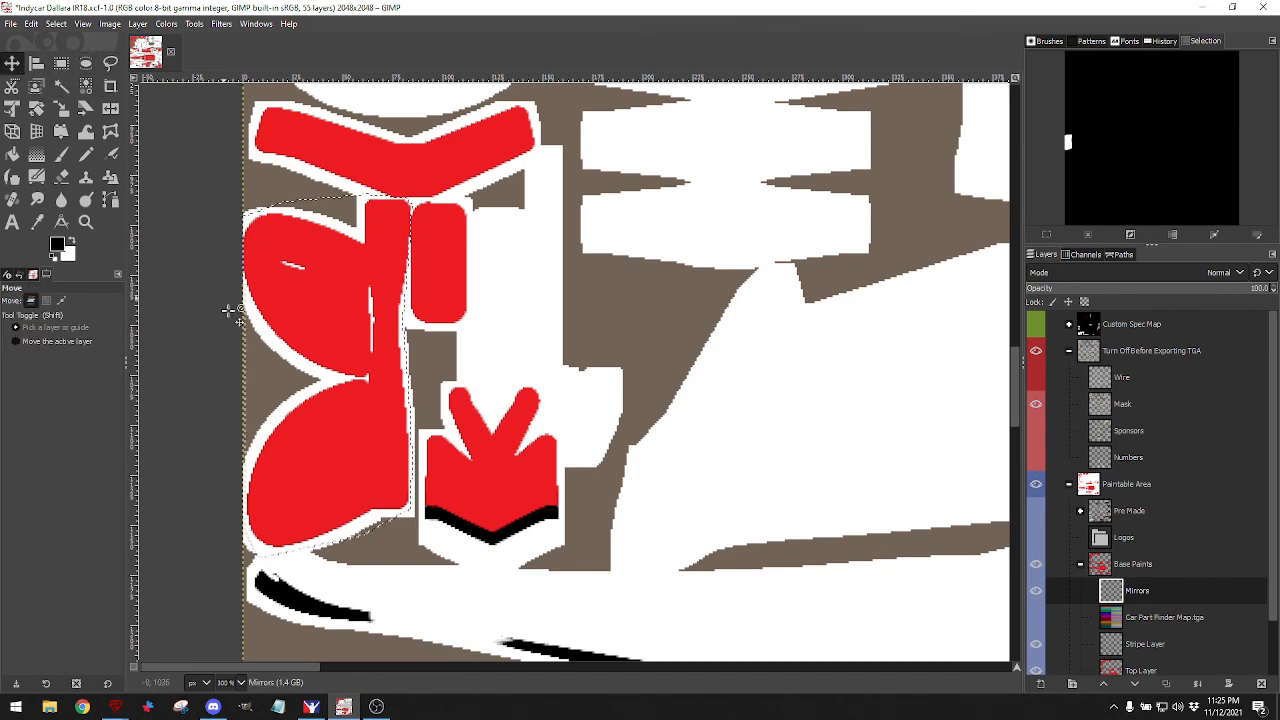
left_click(108, 62)
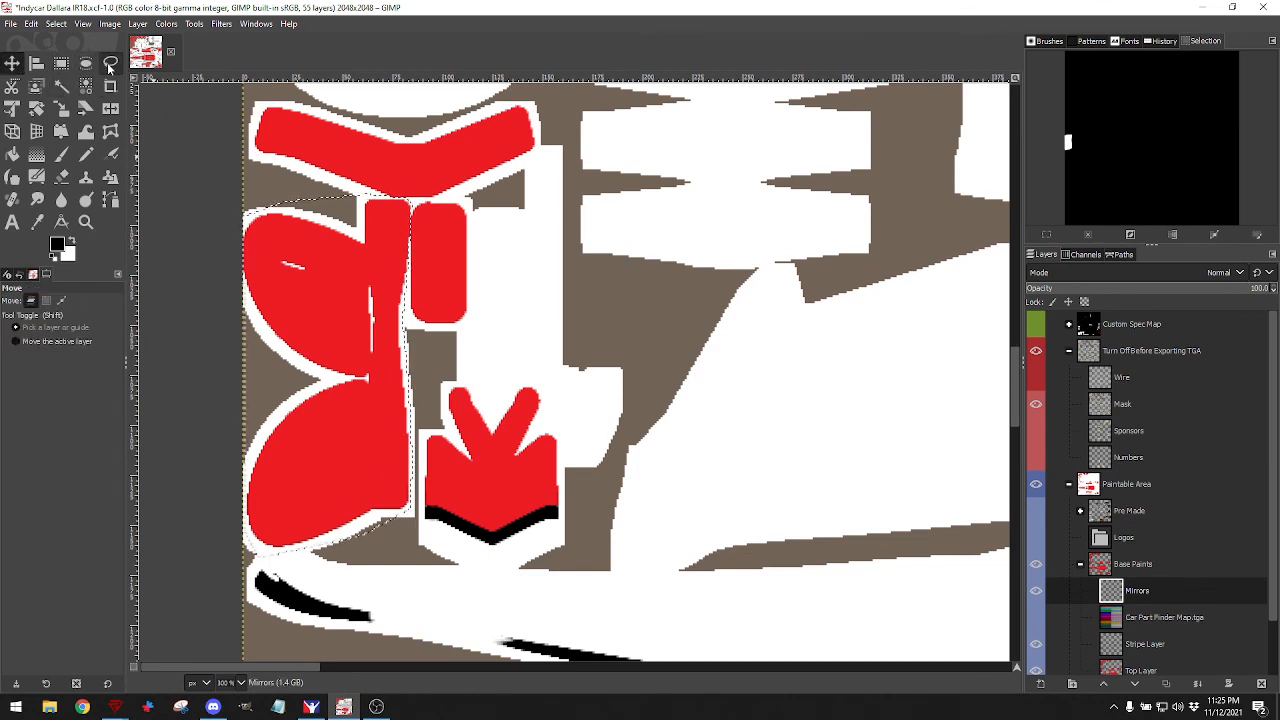
scroll(315, 196, "down", 12)
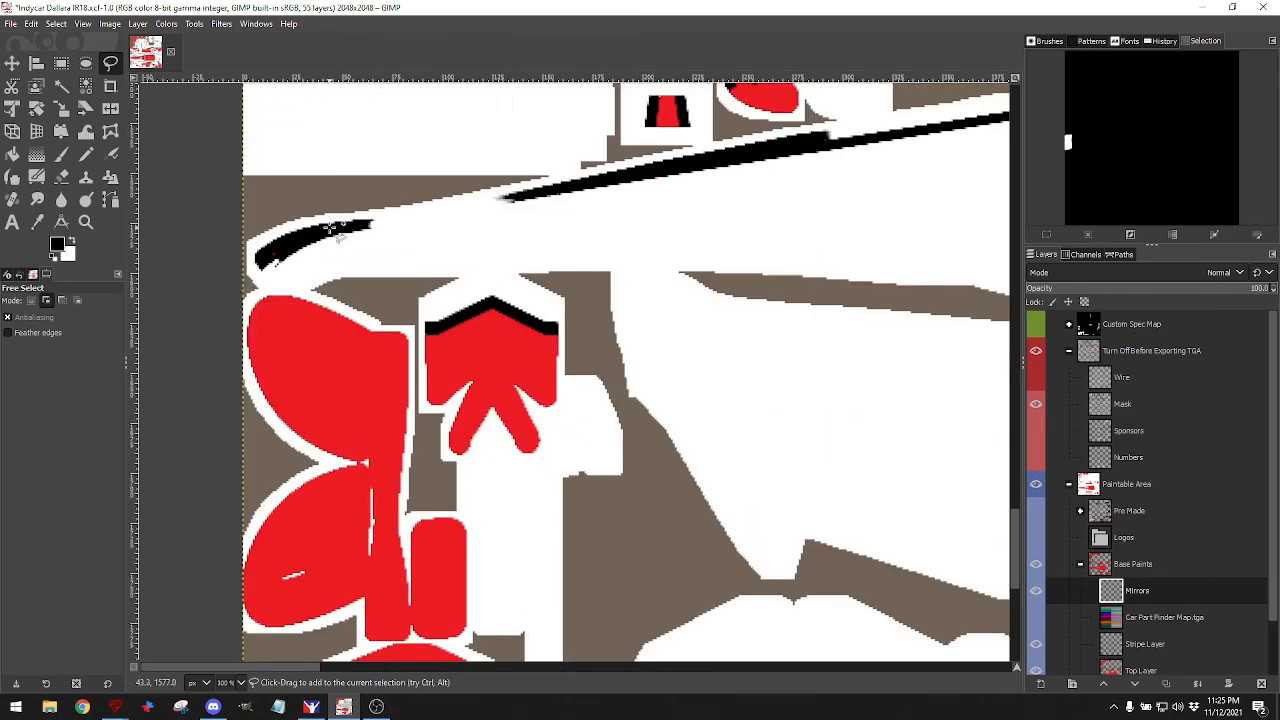
Trace the mirrored lower red shapes along the left edge and add them to the selection.
left_click(252, 286)
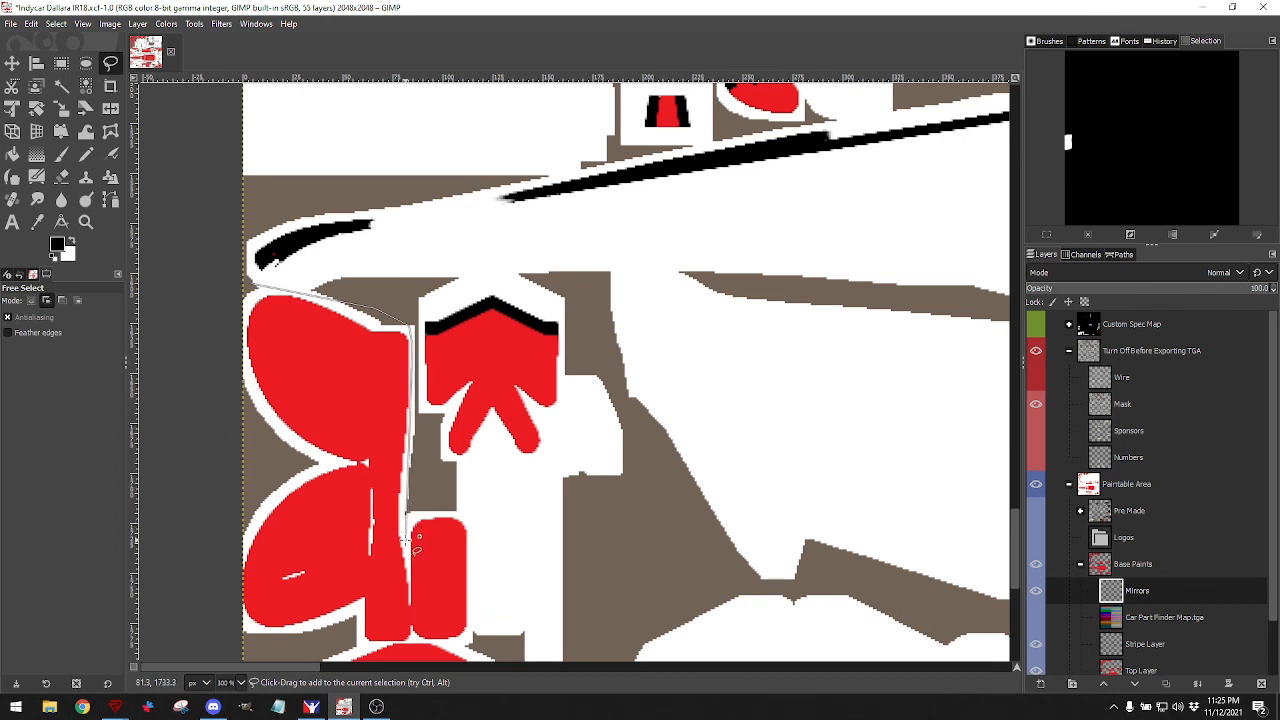
scroll(418, 540, "down", 6)
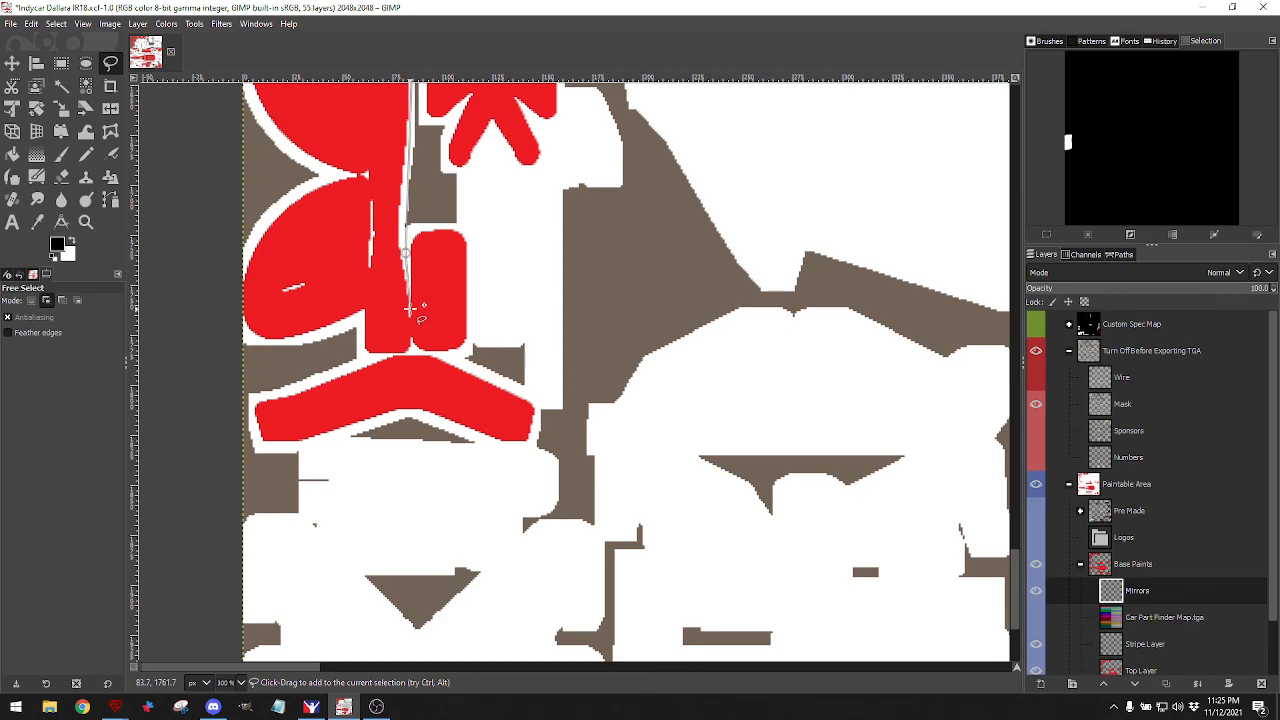
scroll(410, 310, "up", 5)
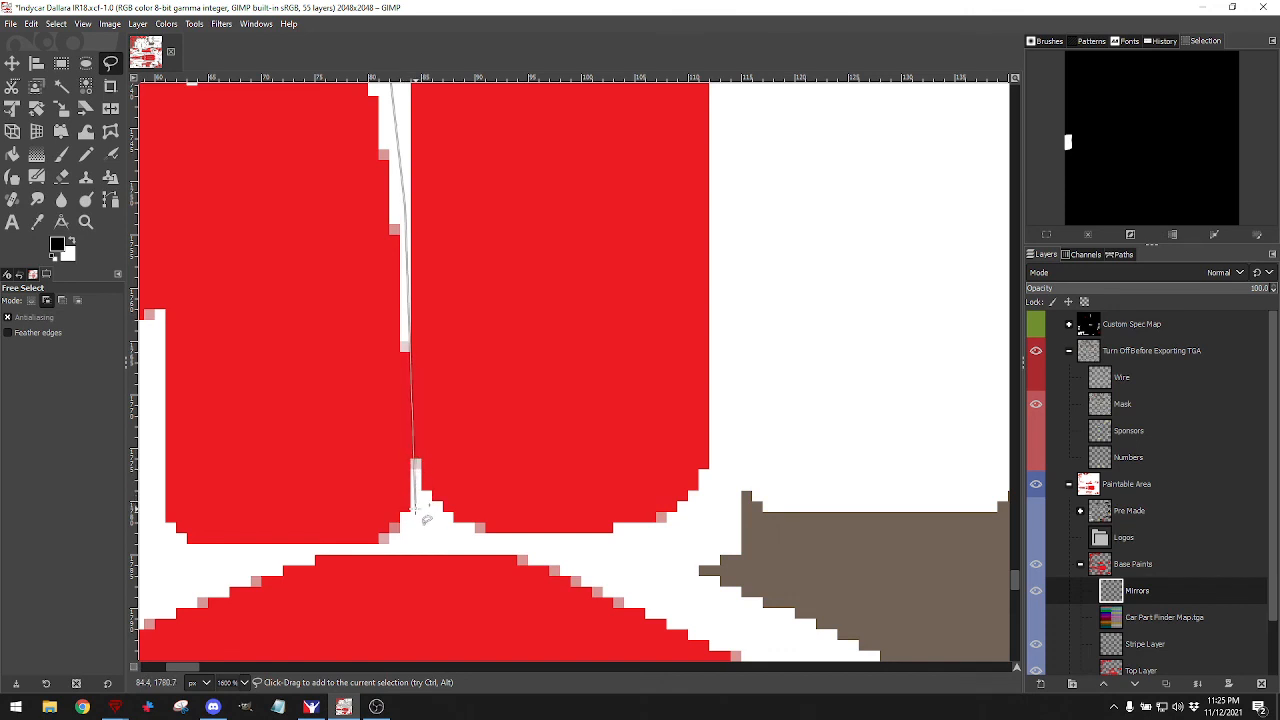
left_click(385, 550)
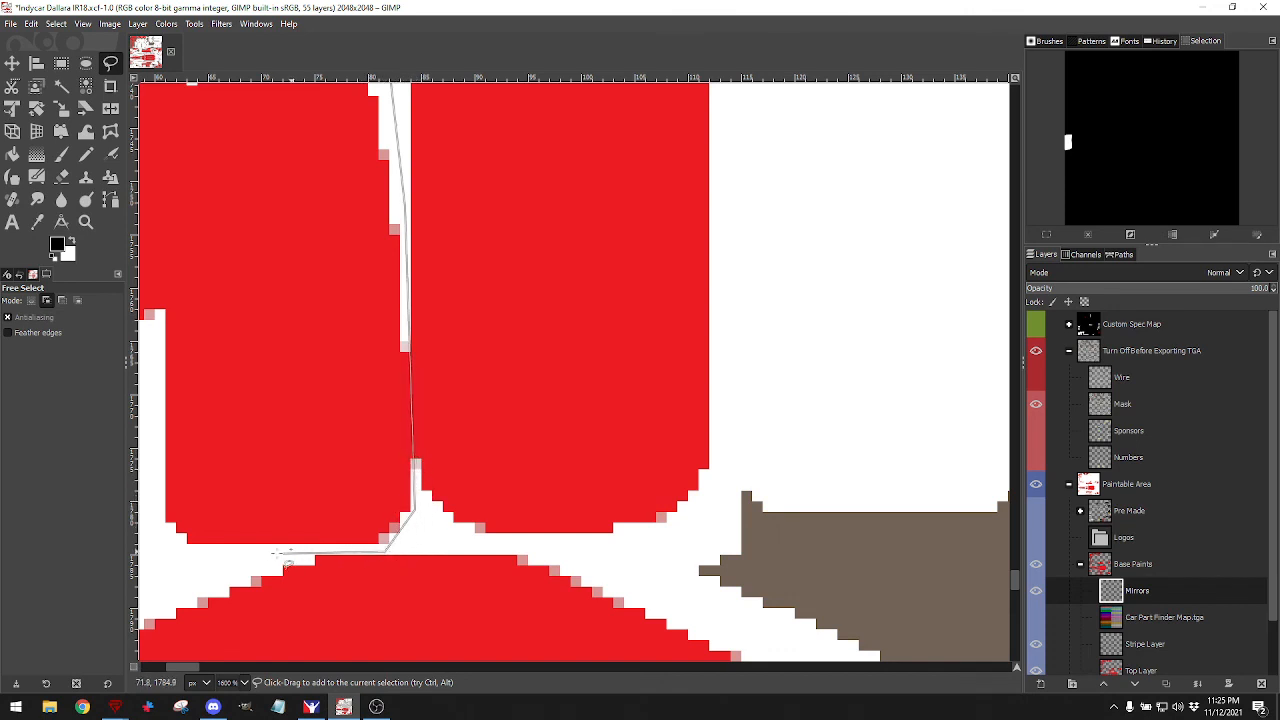
left_click(150, 535)
scroll(150, 535, "left", 5)
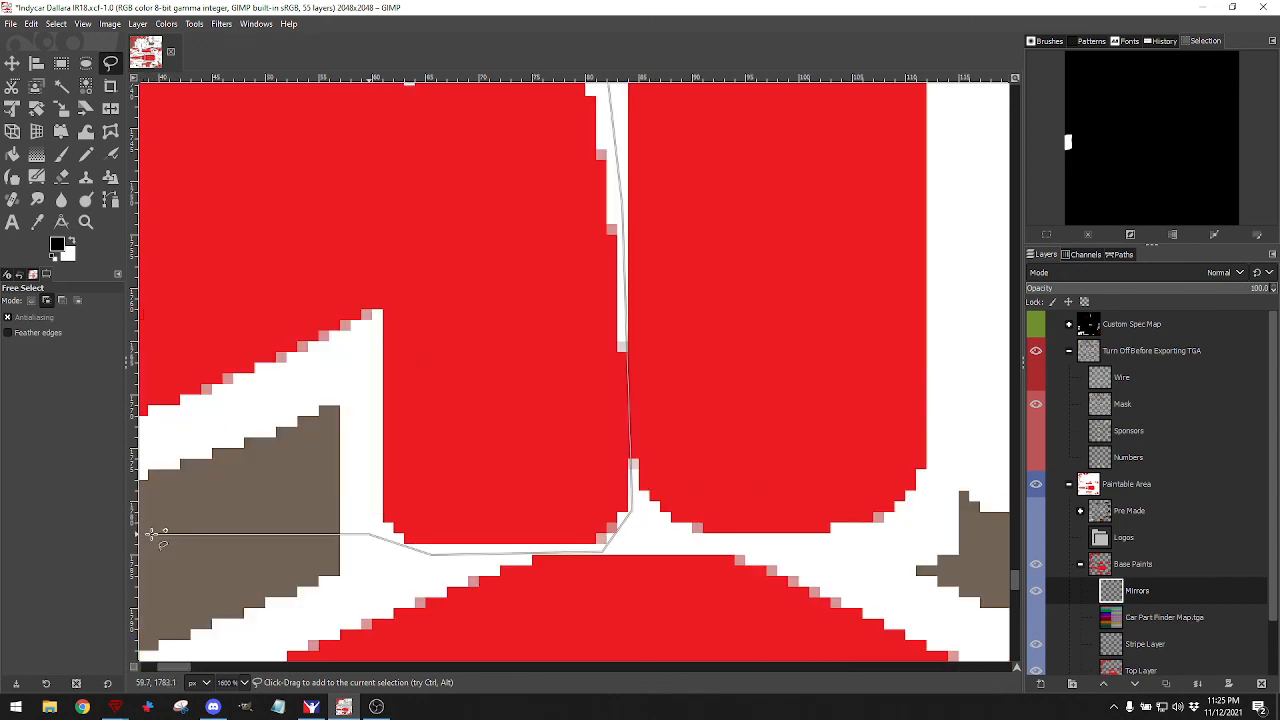
left_click(205, 522)
scroll(205, 522, "left", 2)
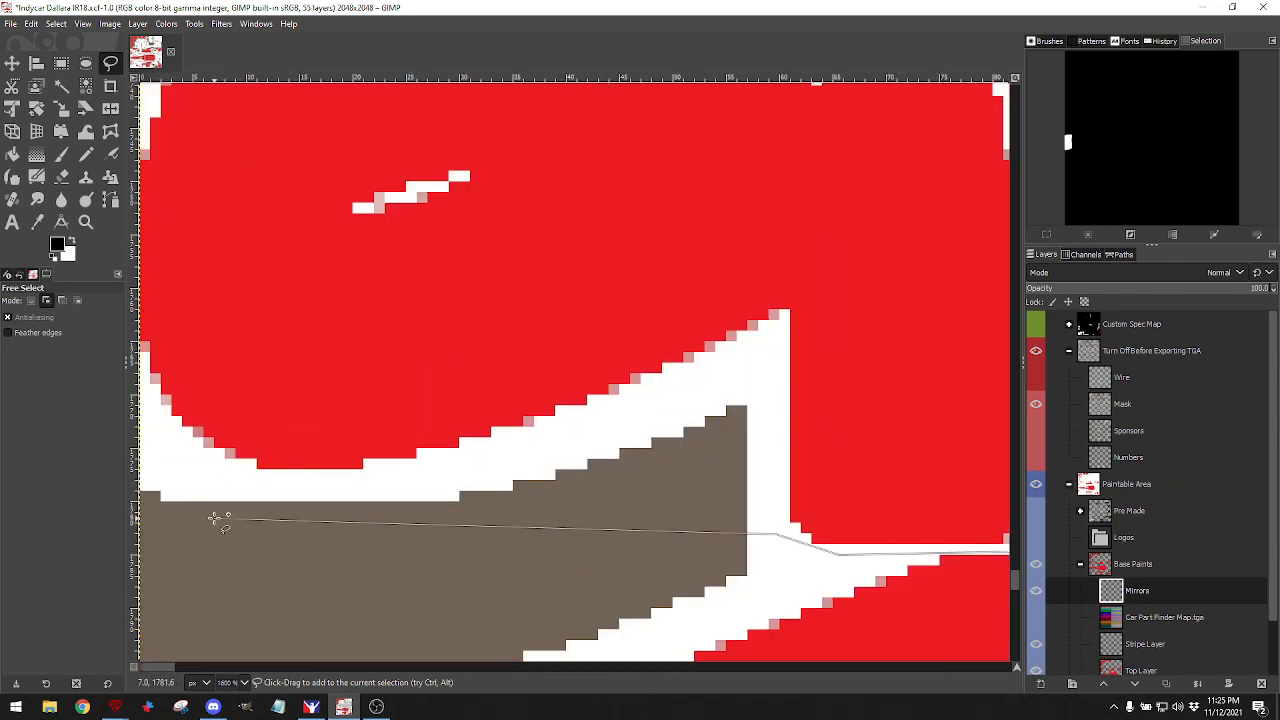
left_click(164, 453)
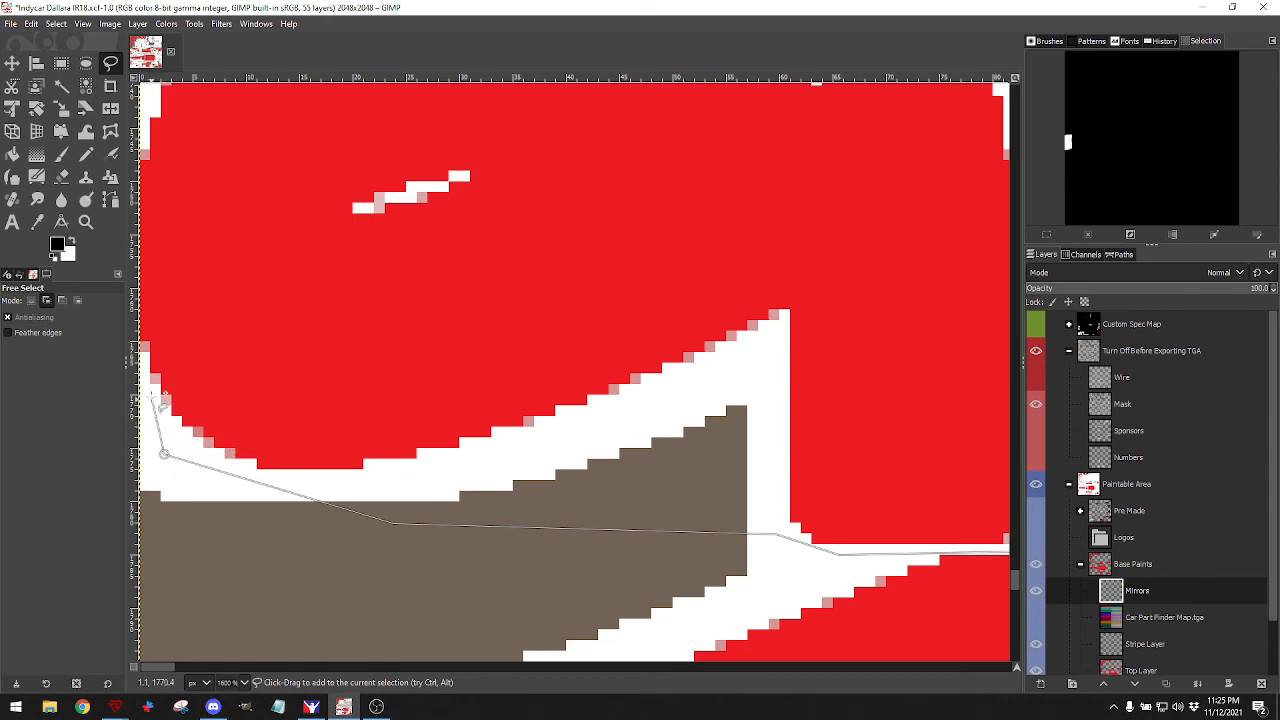
left_click(153, 353)
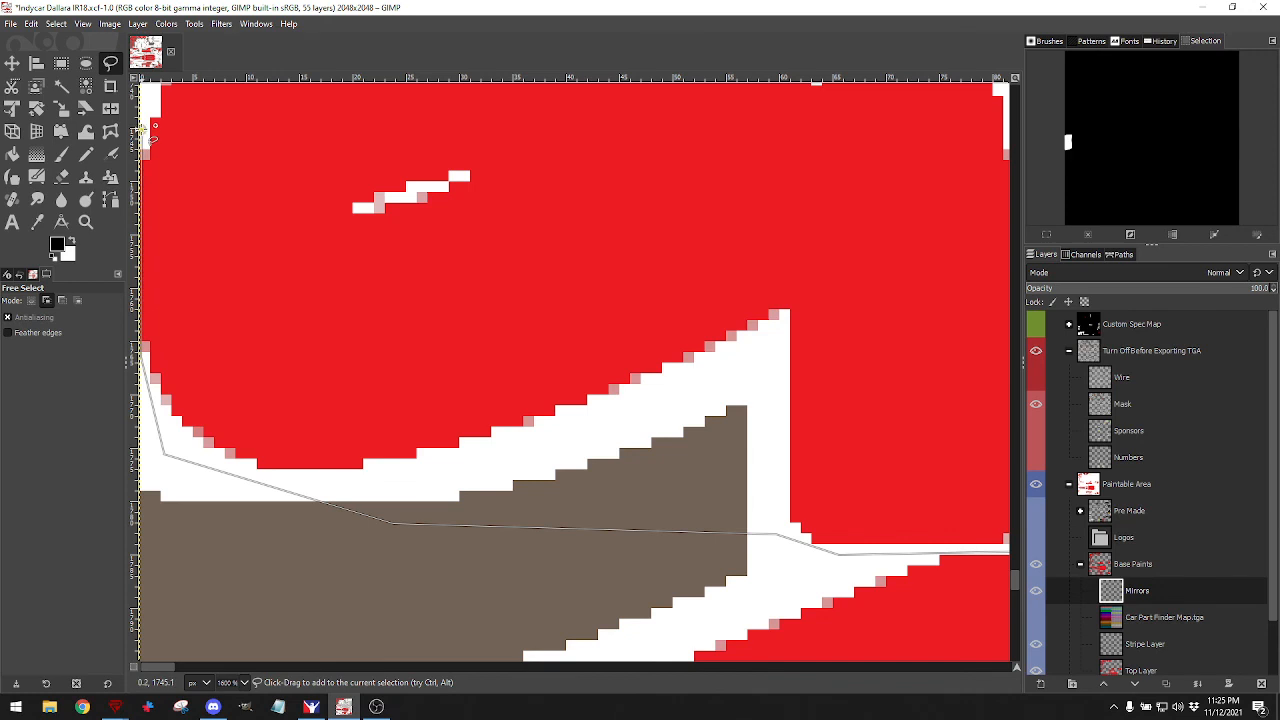
scroll(150, 130, "up", 5)
left_click(172, 155)
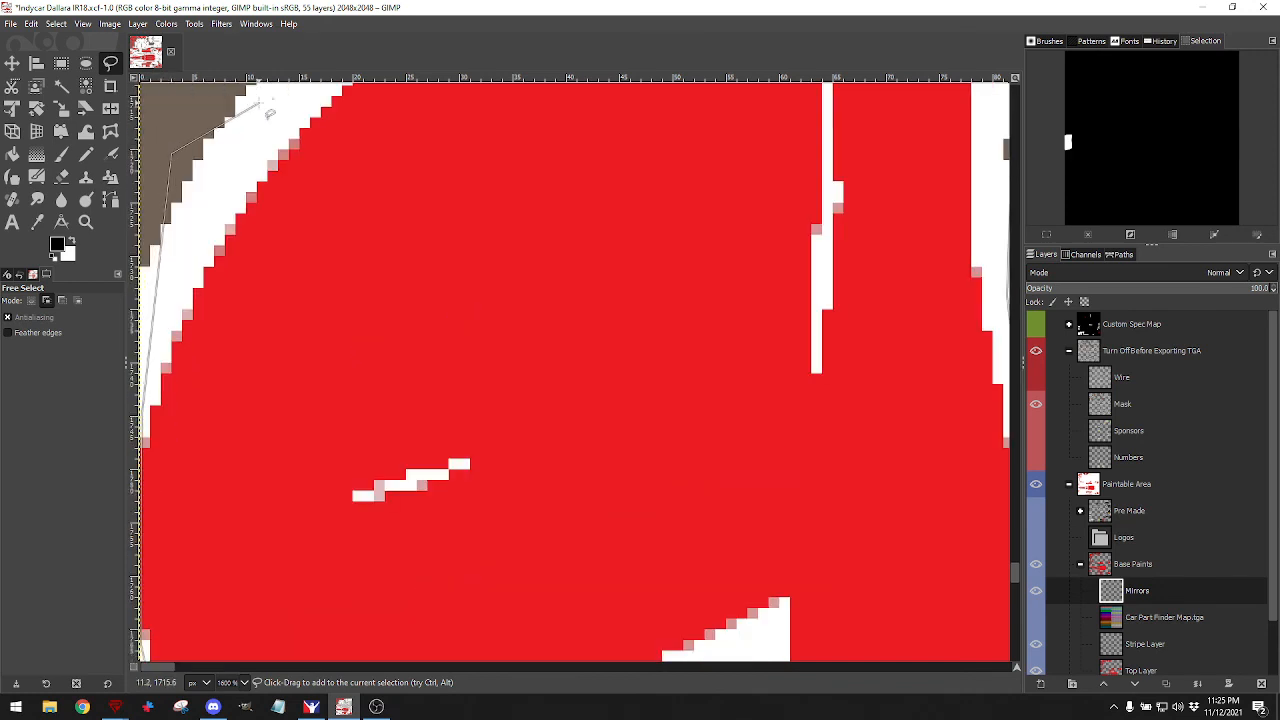
scroll(268, 113, "up", 2)
left_click(386, 117)
scroll(400, 105, "up", 5)
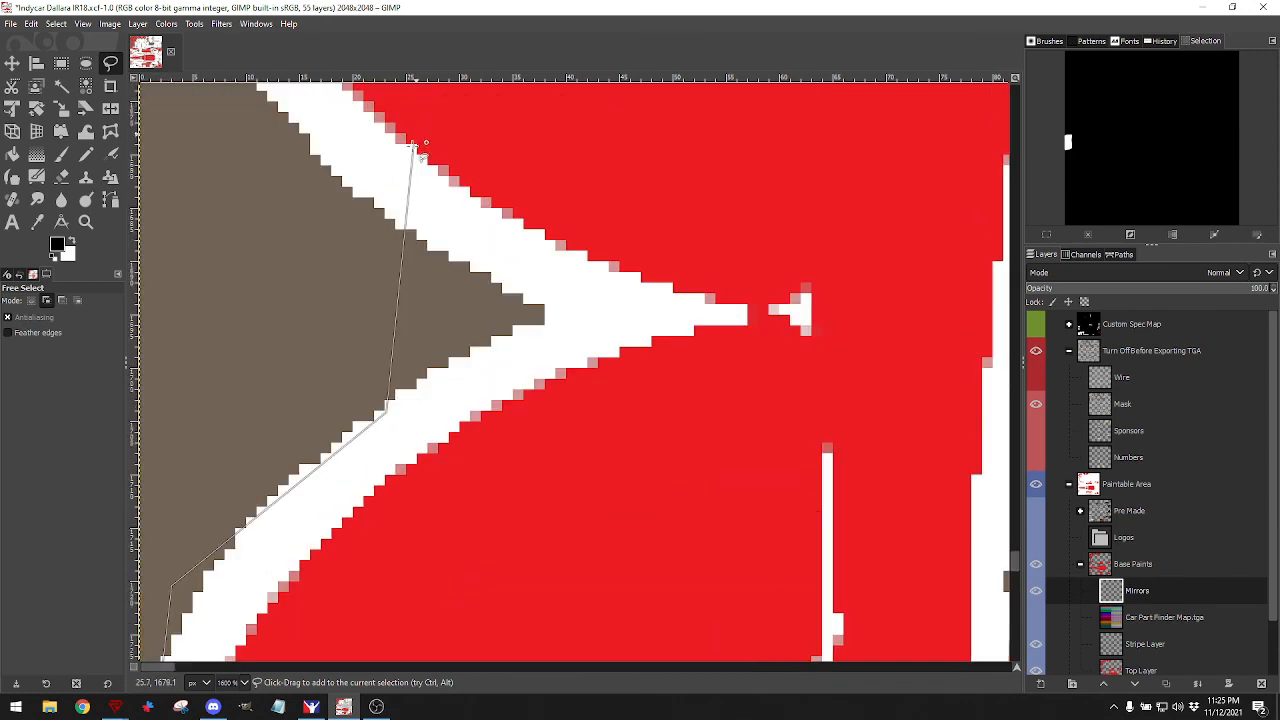
left_click(298, 122)
scroll(300, 110, "up", 7)
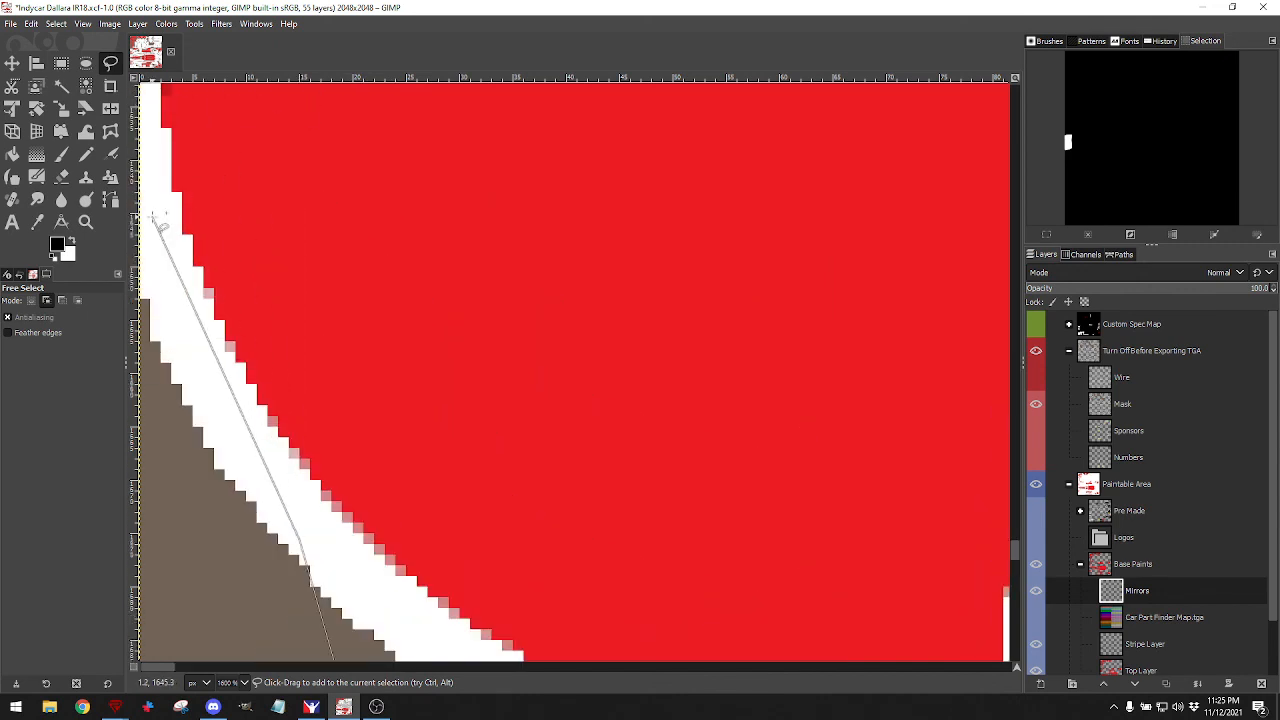
left_click(152, 216)
scroll(175, 100, "up", 5)
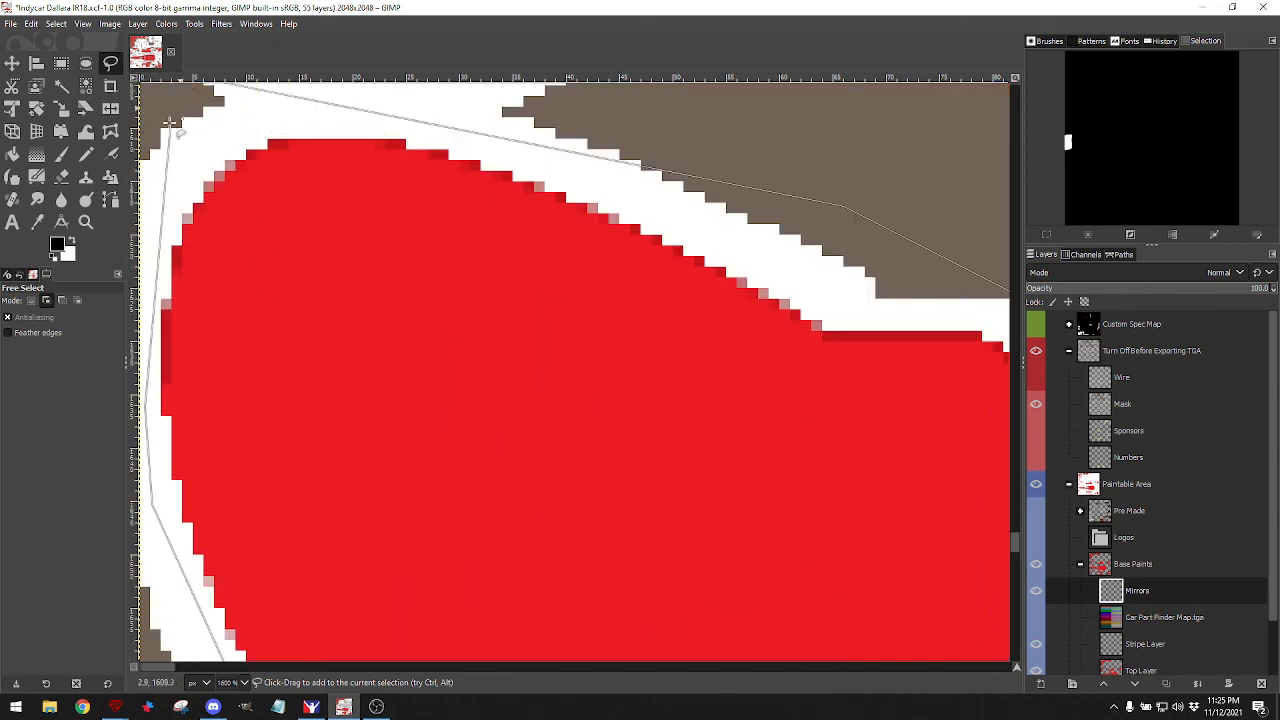
scroll(171, 105, "up", 5)
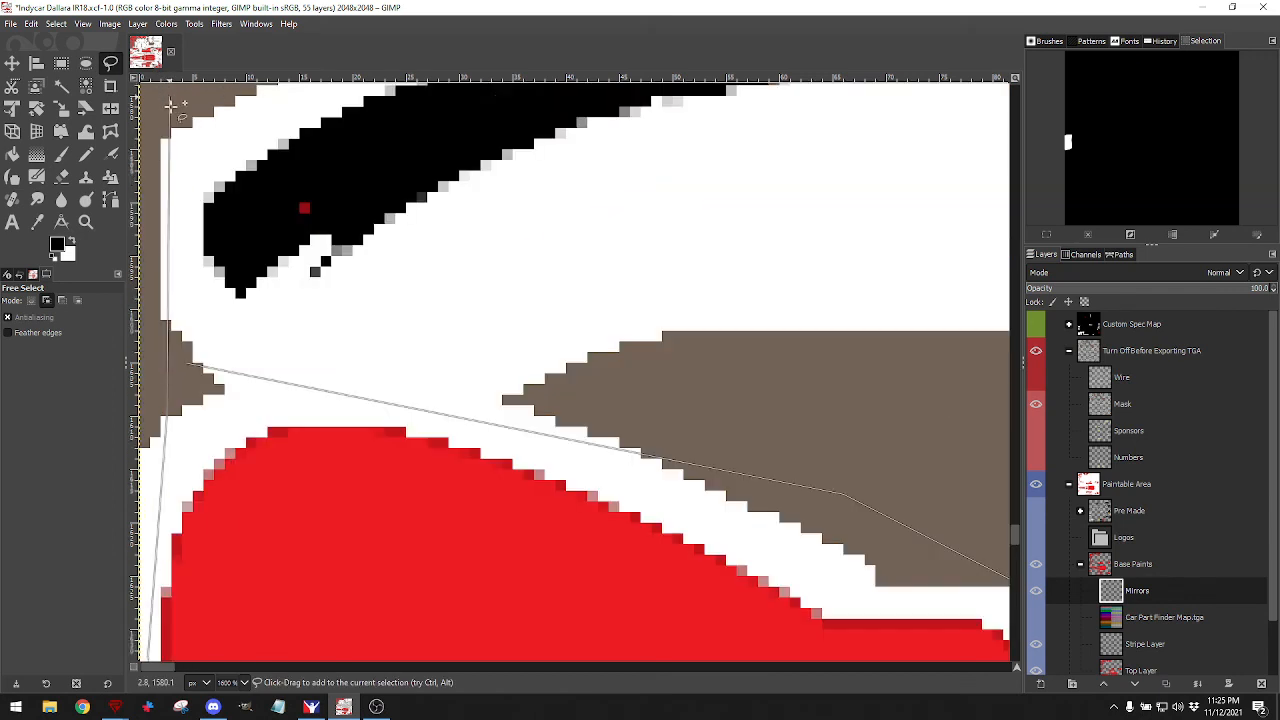
left_click(185, 362)
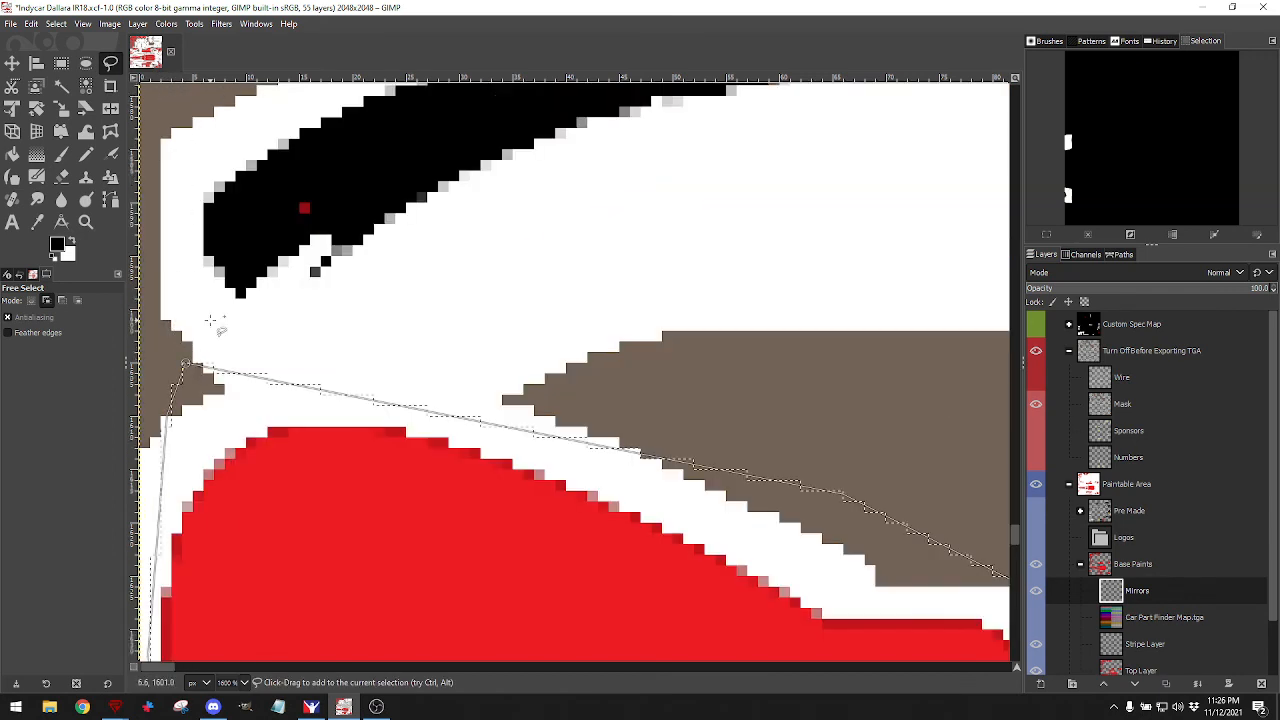
key("m")
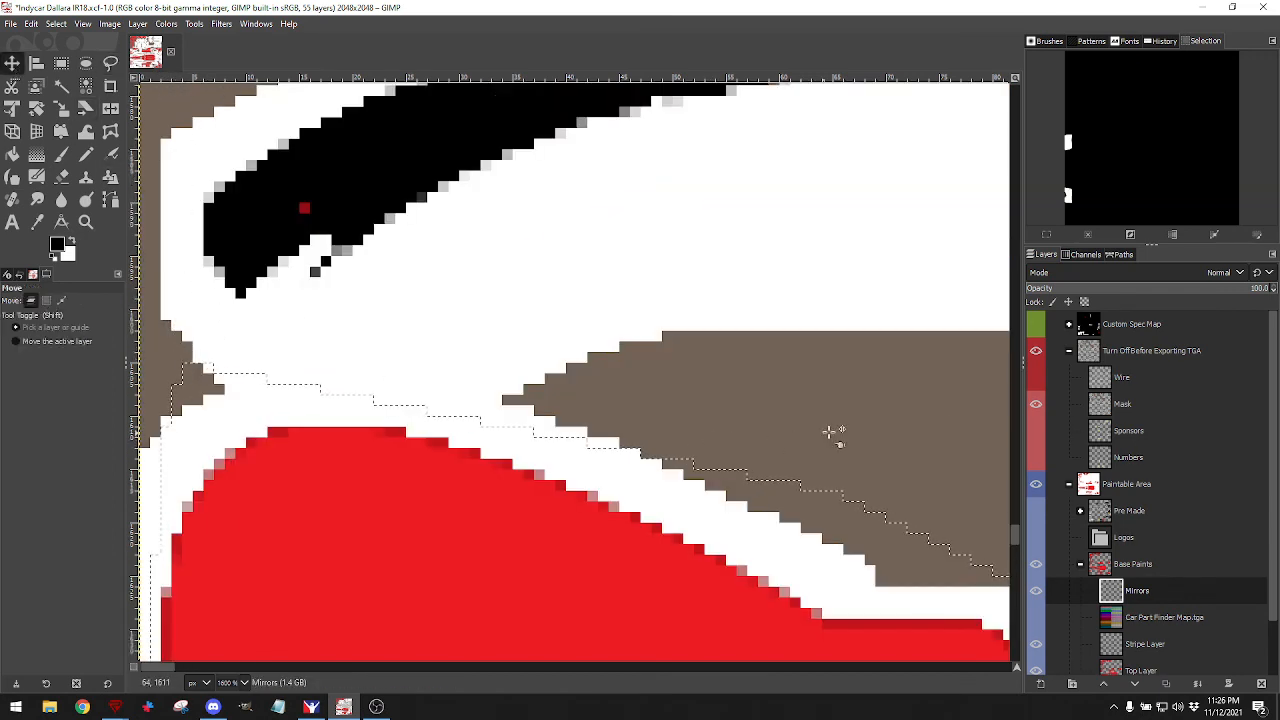
Check the Wire overlay across the template, then hide the Wire layer.
left_click(1036, 377)
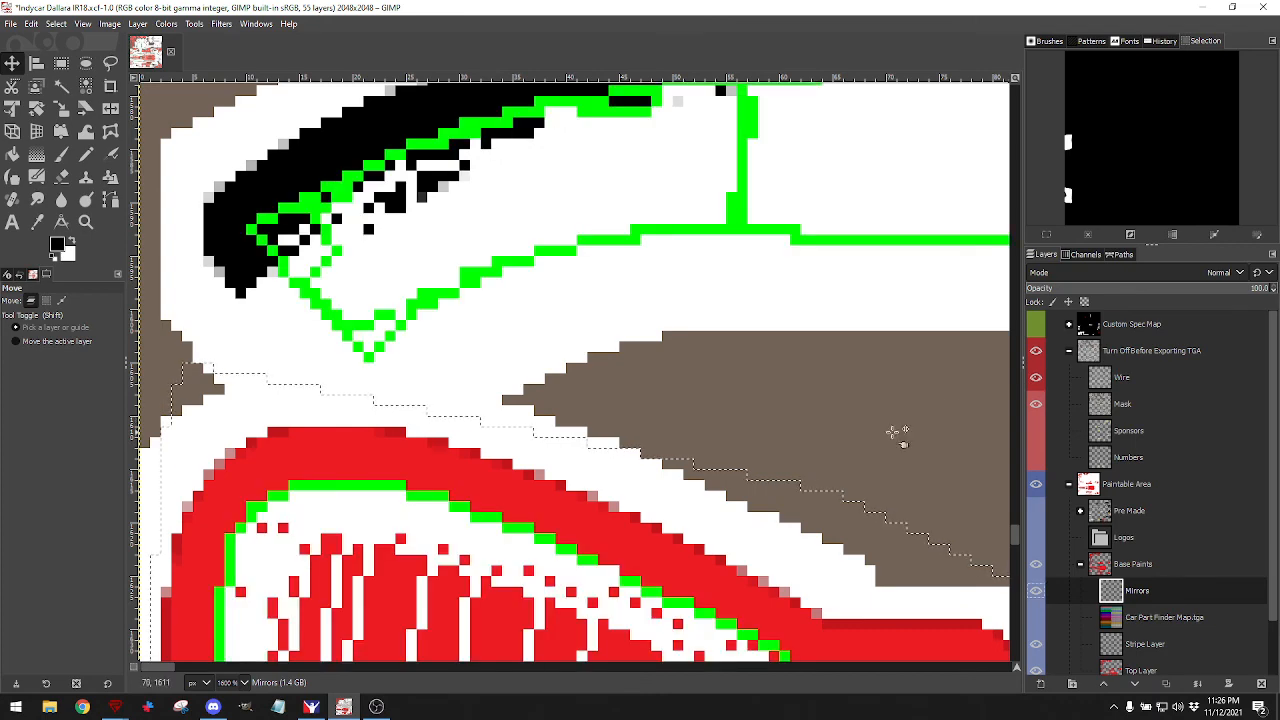
scroll(828, 460, "down", 5)
scroll(828, 460, "down", 3)
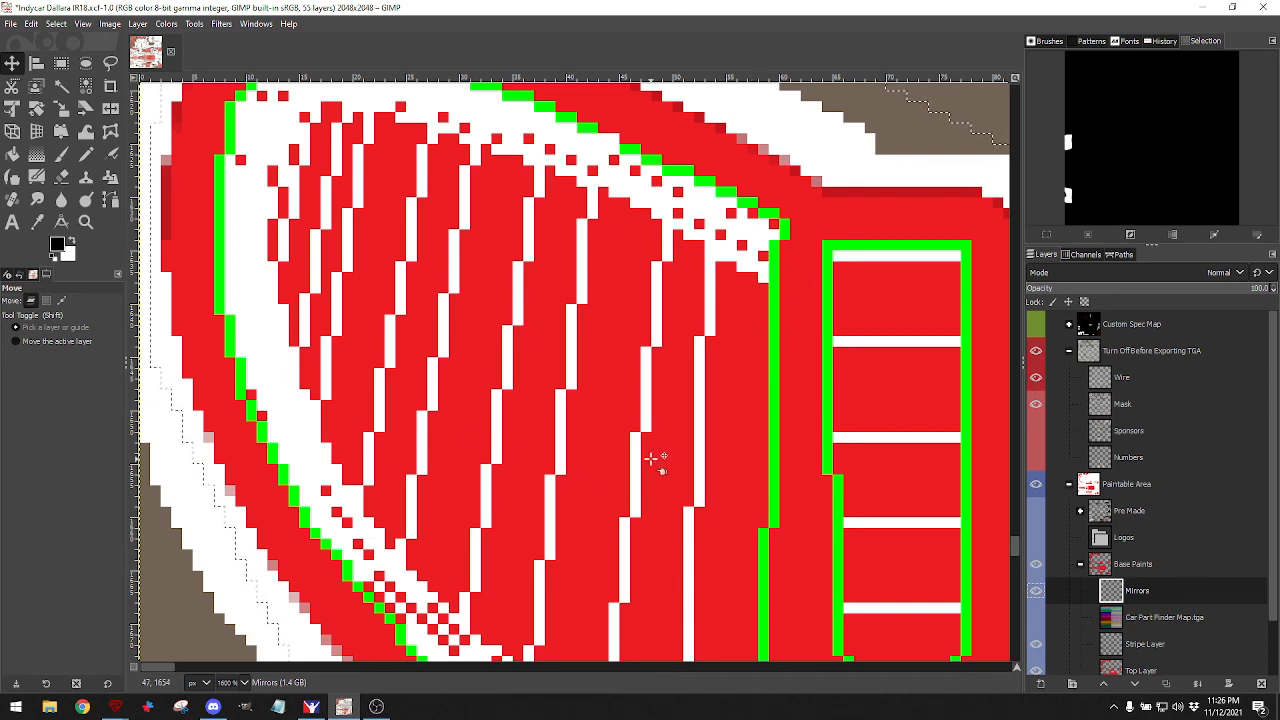
scroll(651, 457, "up", 3)
scroll(653, 458, "down", 3)
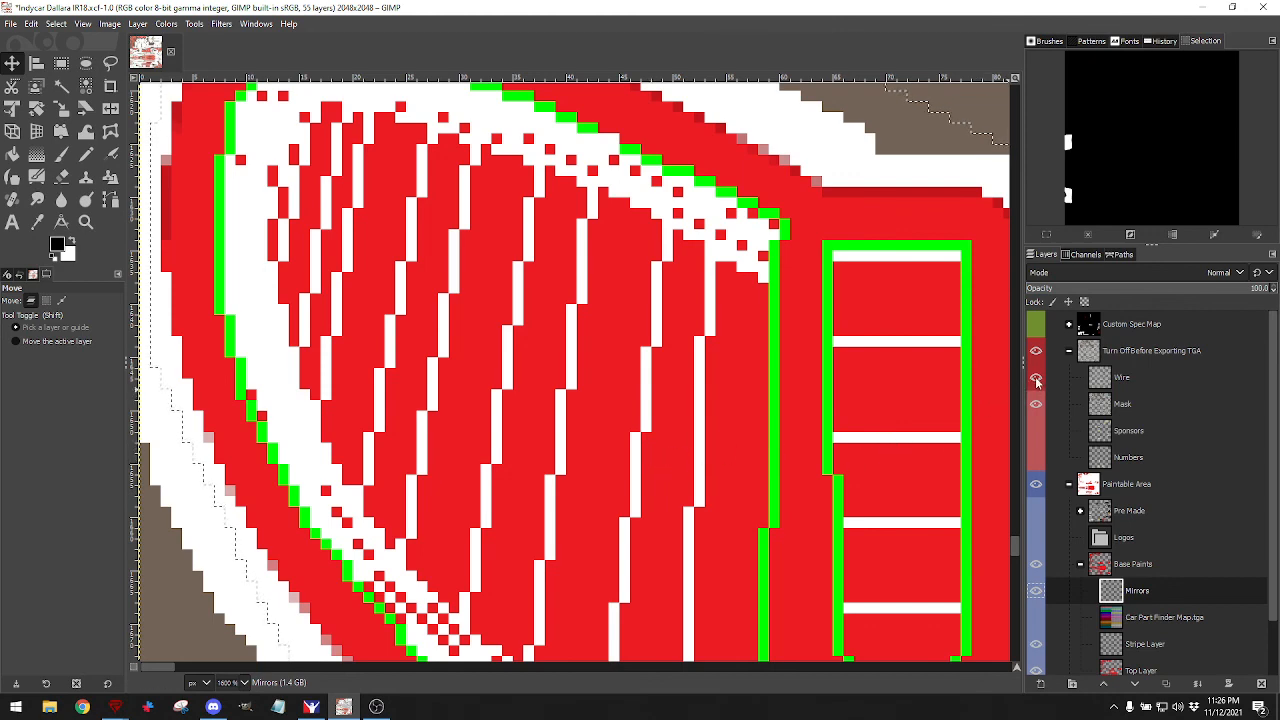
scroll(870, 447, "down", 3)
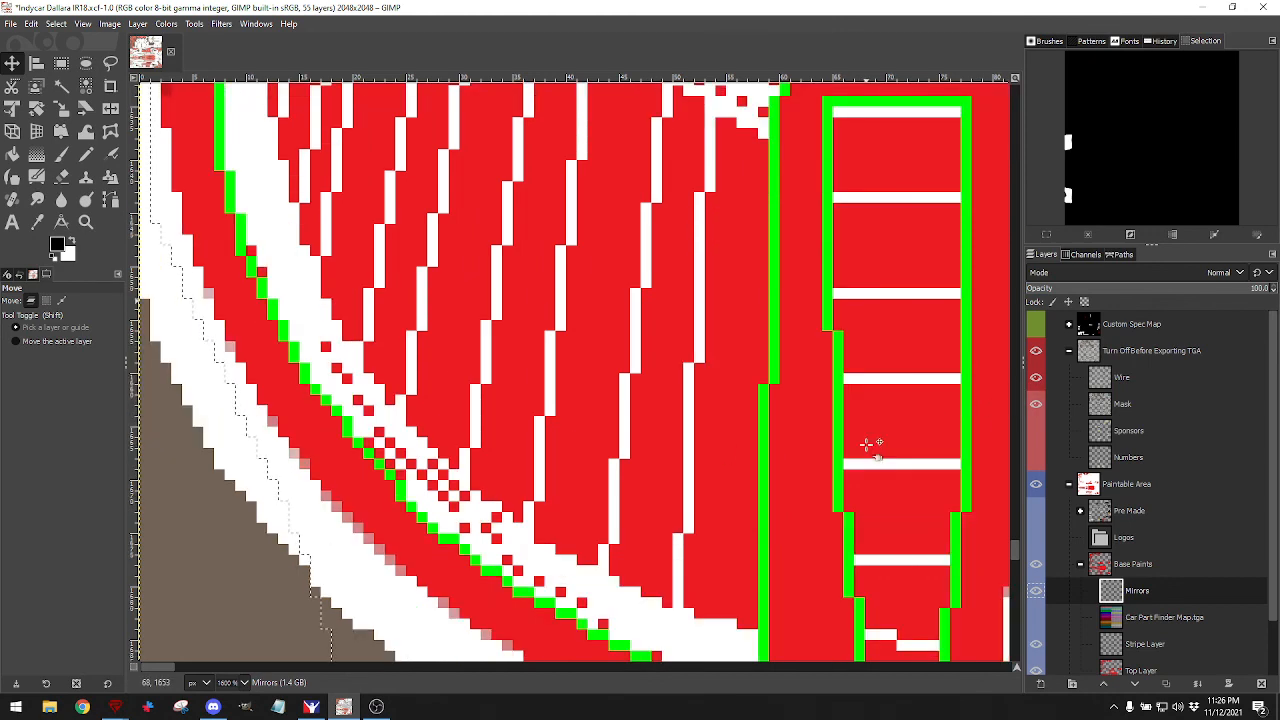
scroll(870, 447, "down", 4)
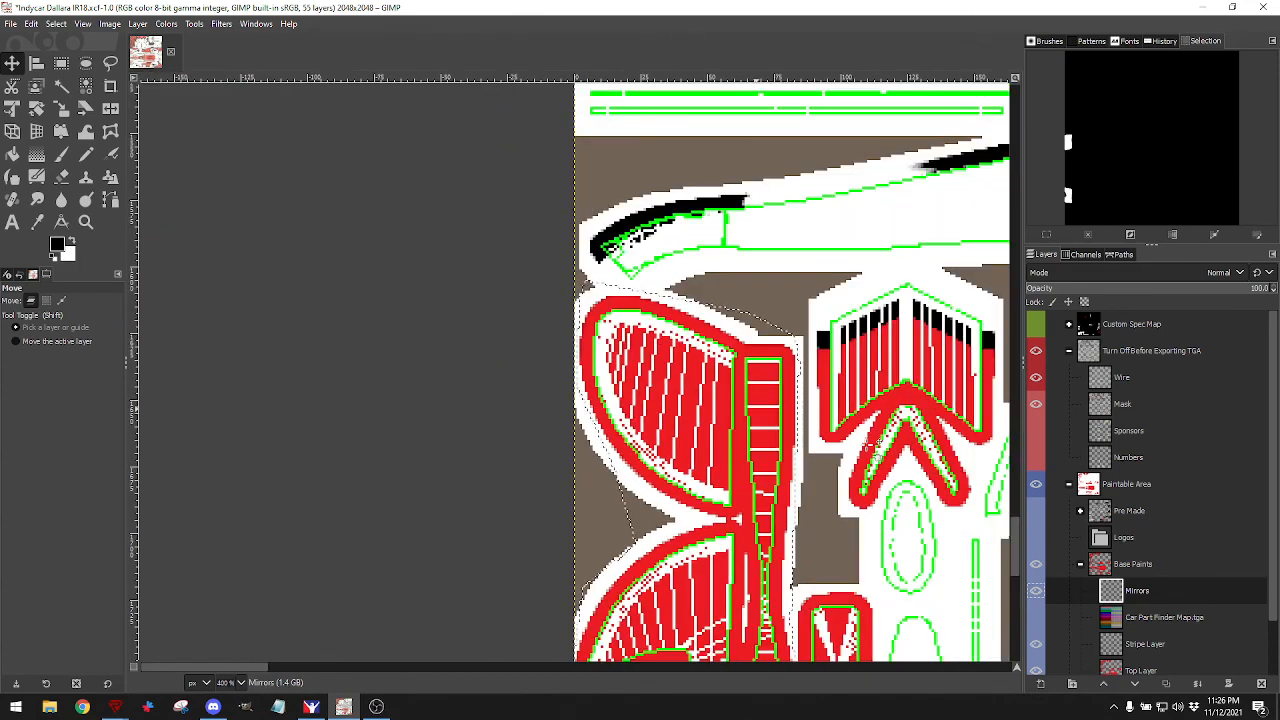
scroll(869, 446, "right", 3)
scroll(869, 446, "down", 2)
scroll(872, 444, "right", 1)
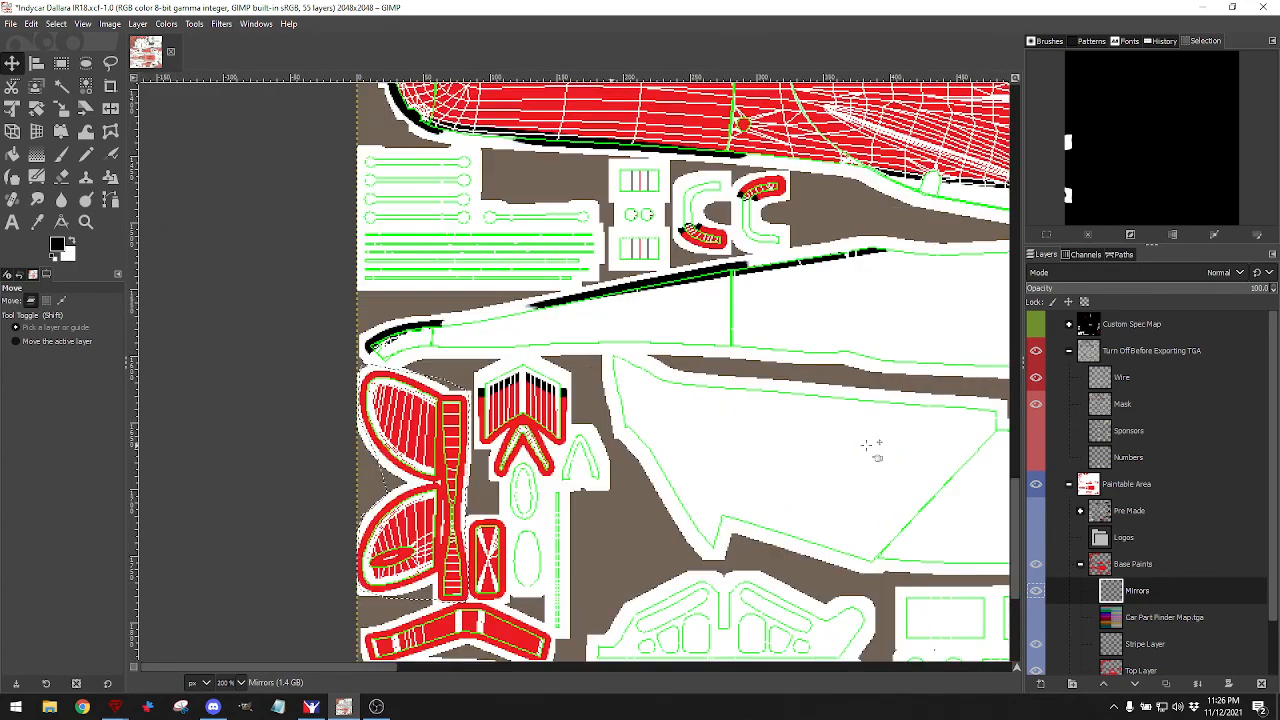
scroll(873, 442, "up", 2)
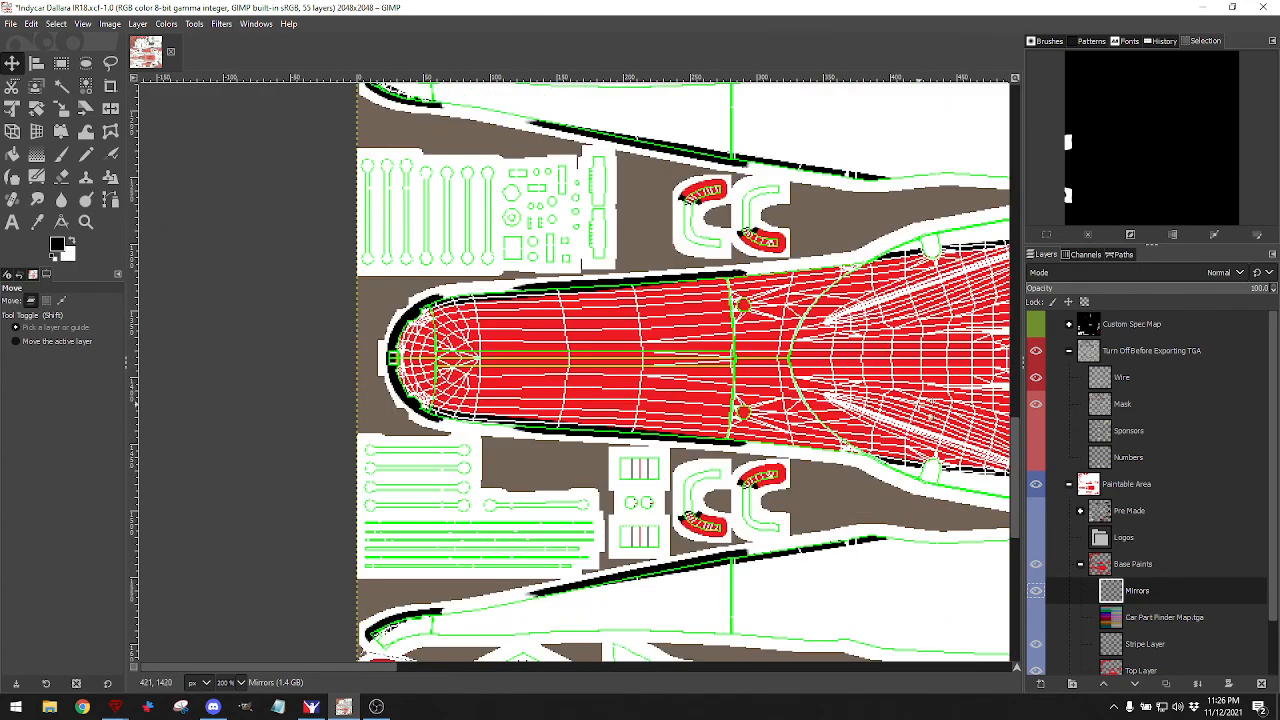
scroll(930, 436, "right", 2)
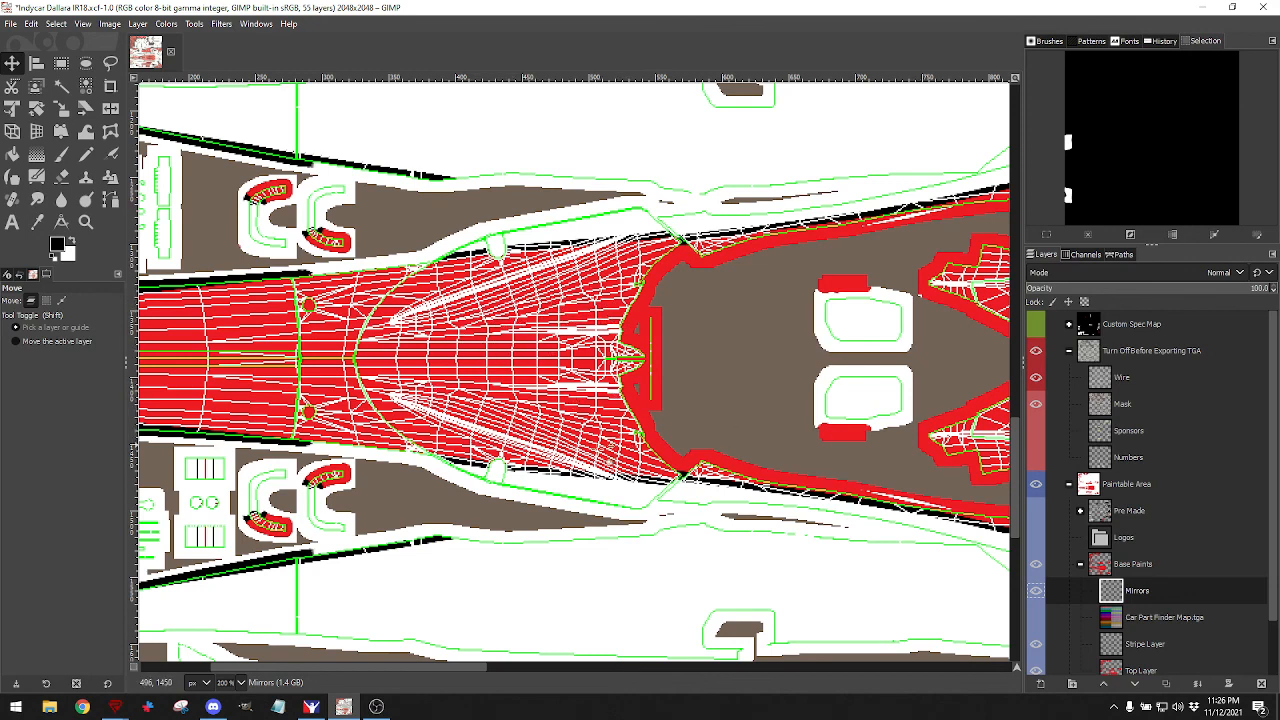
left_click(1037, 379)
scroll(480, 386, "down", 6)
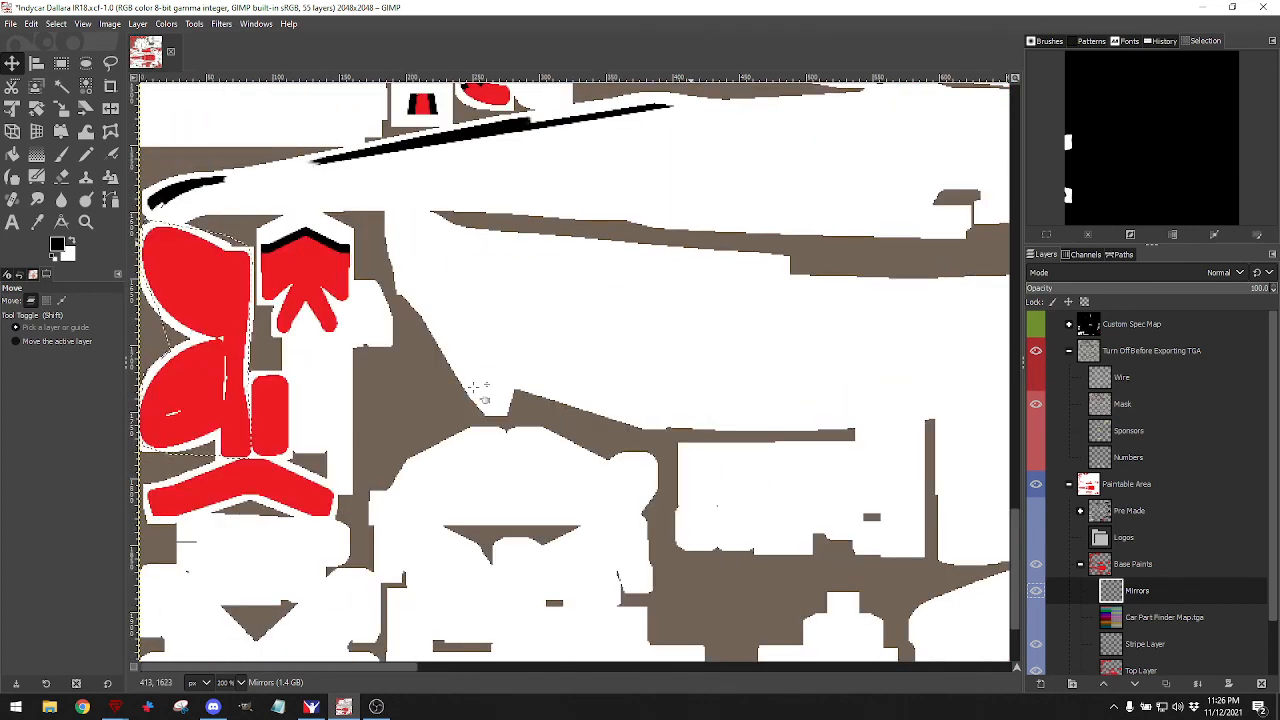
scroll(478, 388, "down", 3)
scroll(262, 372, "down", 1)
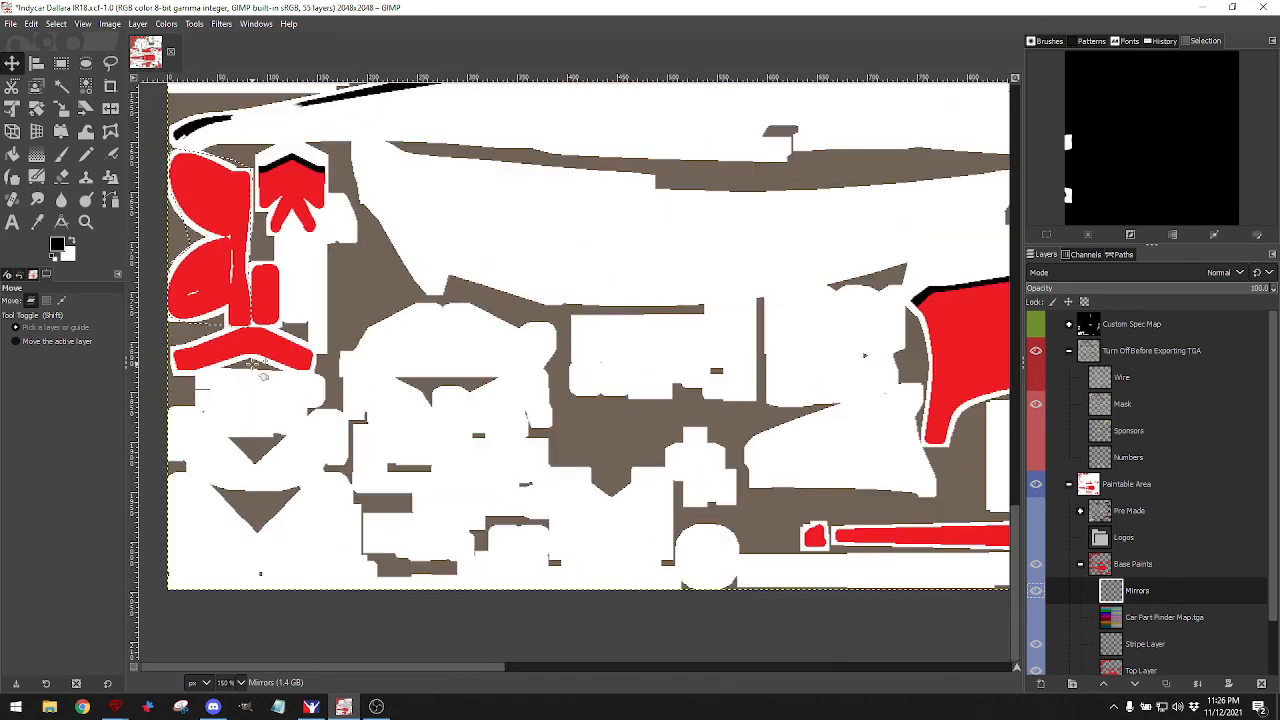
scroll(252, 364, "up", 3)
scroll(252, 364, "down", 3)
scroll(252, 364, "up", 6)
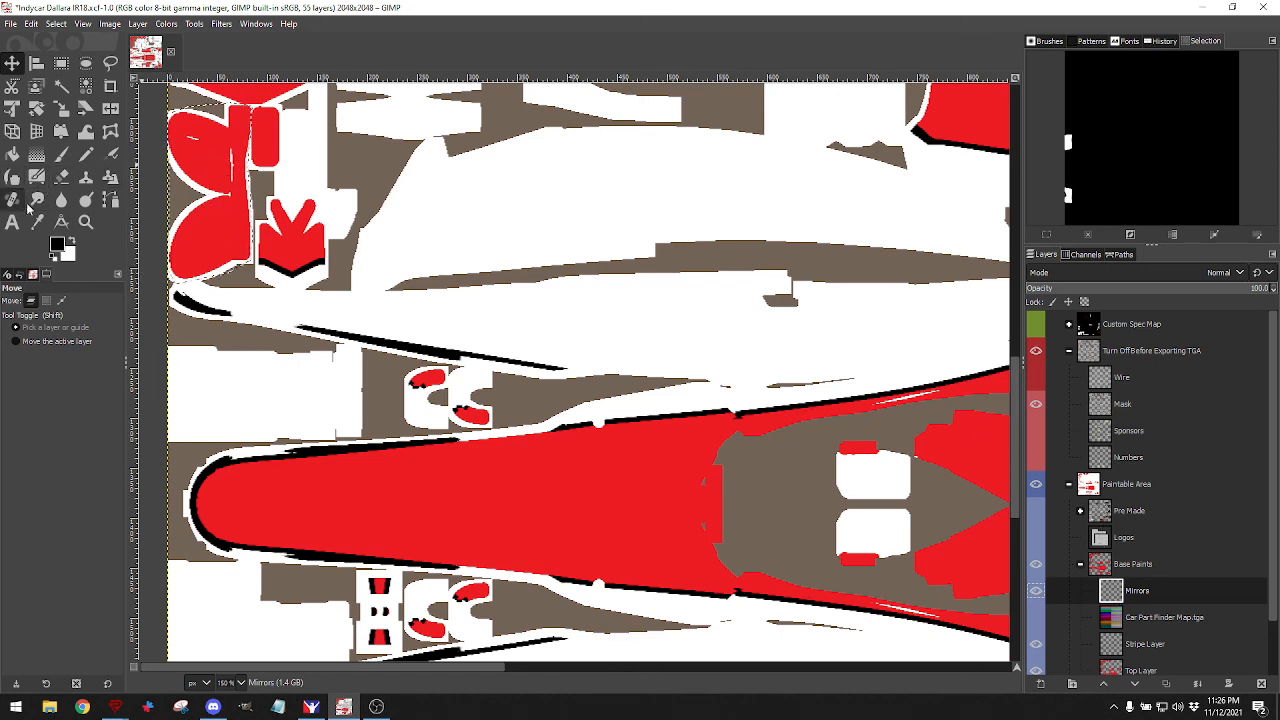
Bucket-fill the selected mirror shapes at the left edge with black.
left_click(12, 153)
left_click(215, 163)
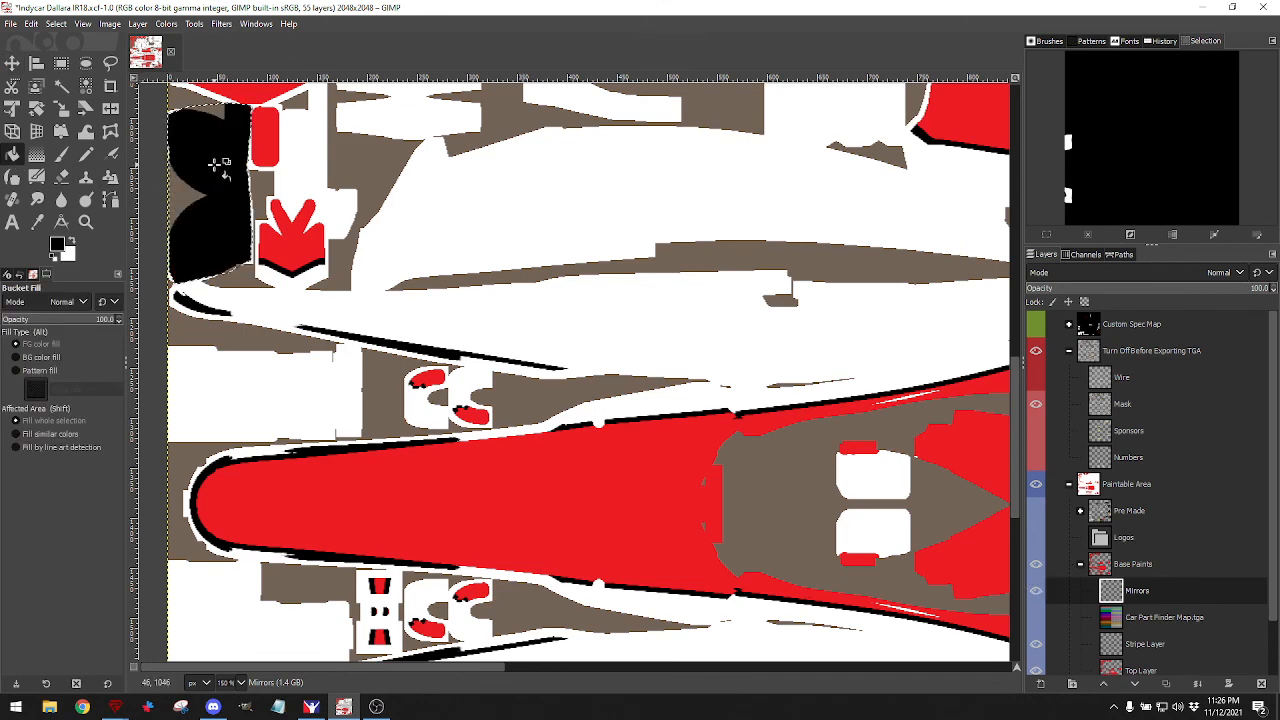
scroll(252, 345, "down", 7)
scroll(252, 338, "up", 4)
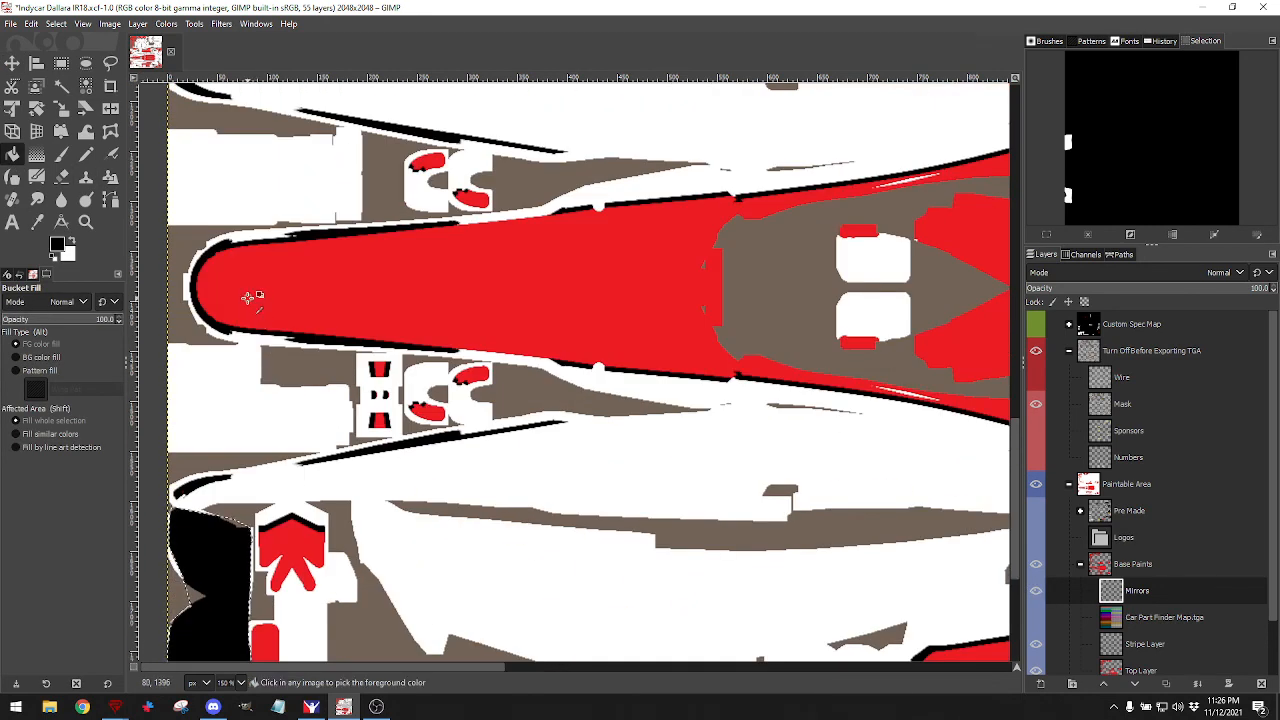
scroll(248, 297, "down", 2)
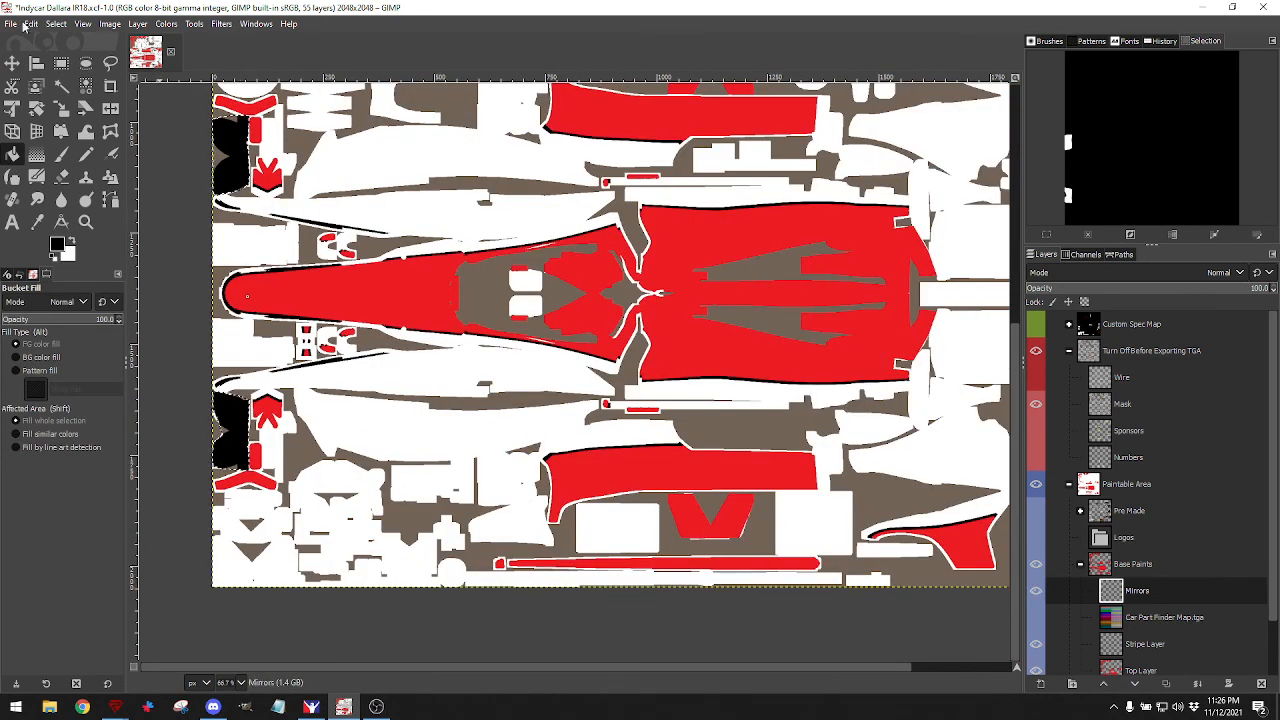
Clear the selection and export the paint to the car's TGA file.
left_click(52, 26)
left_click(67, 57)
left_click(10, 23)
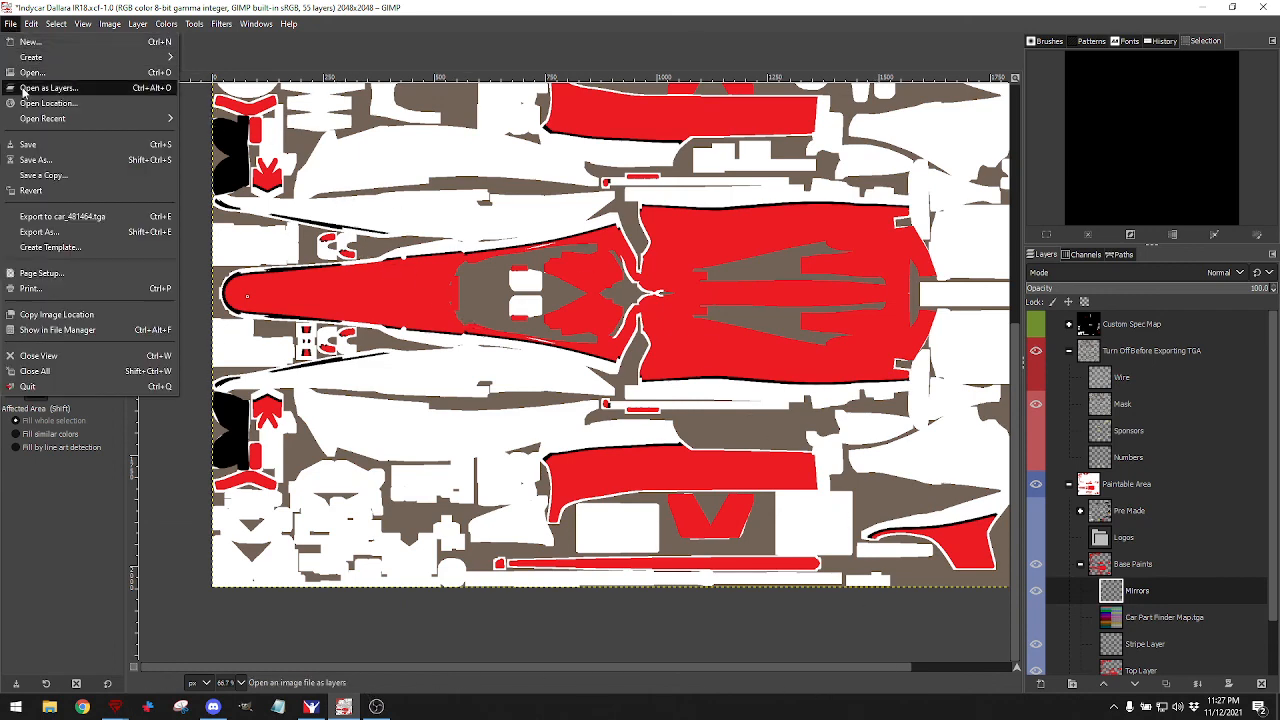
left_click(32, 216)
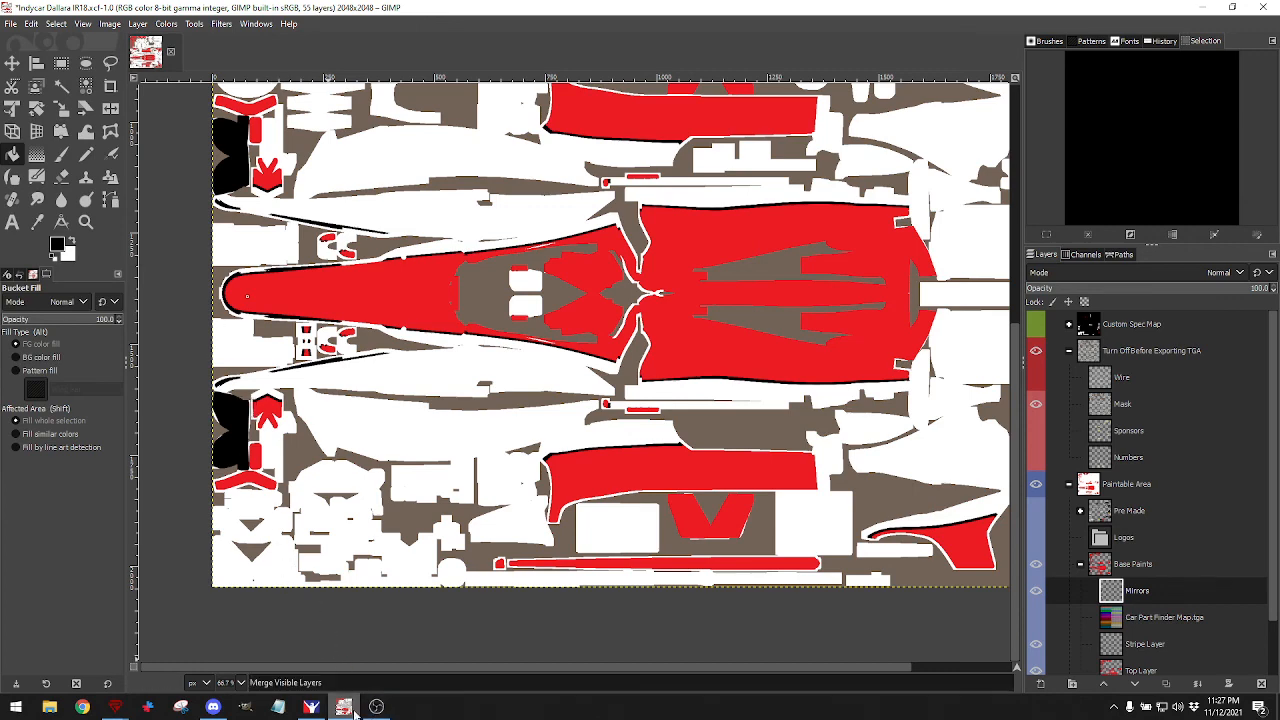
left_click(311, 707)
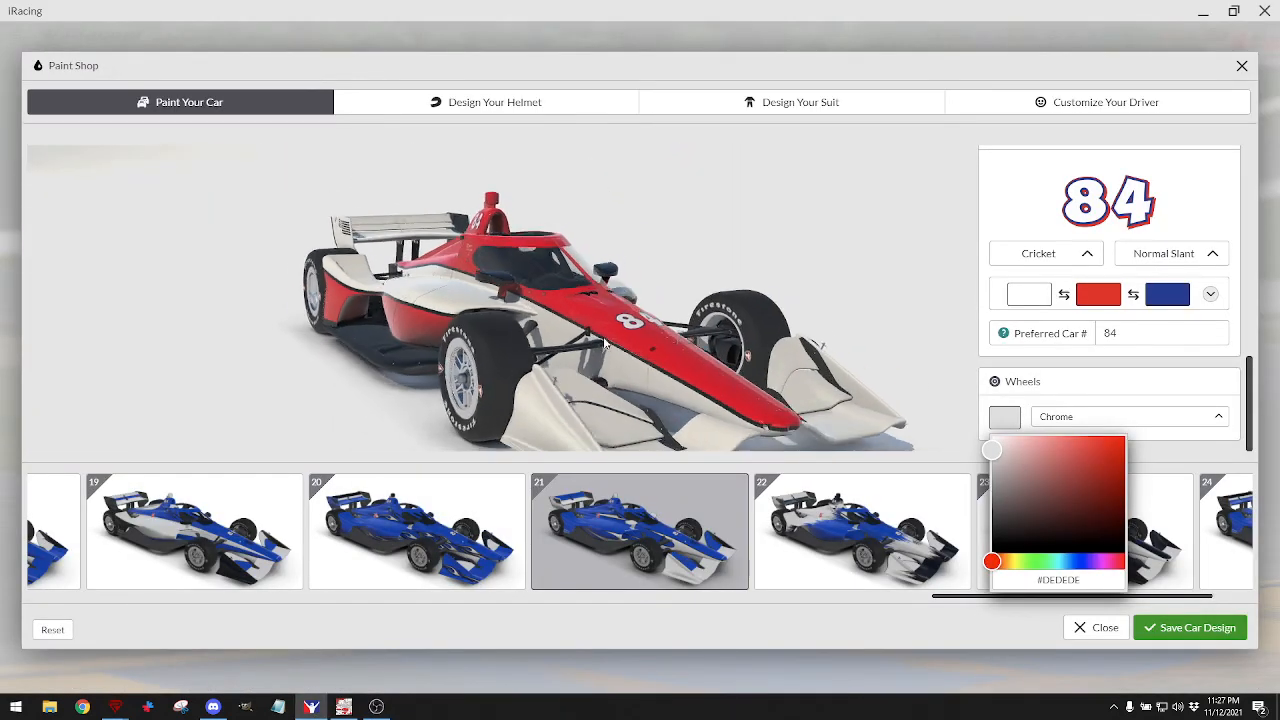
left_click_drag(604, 343, 449, 292)
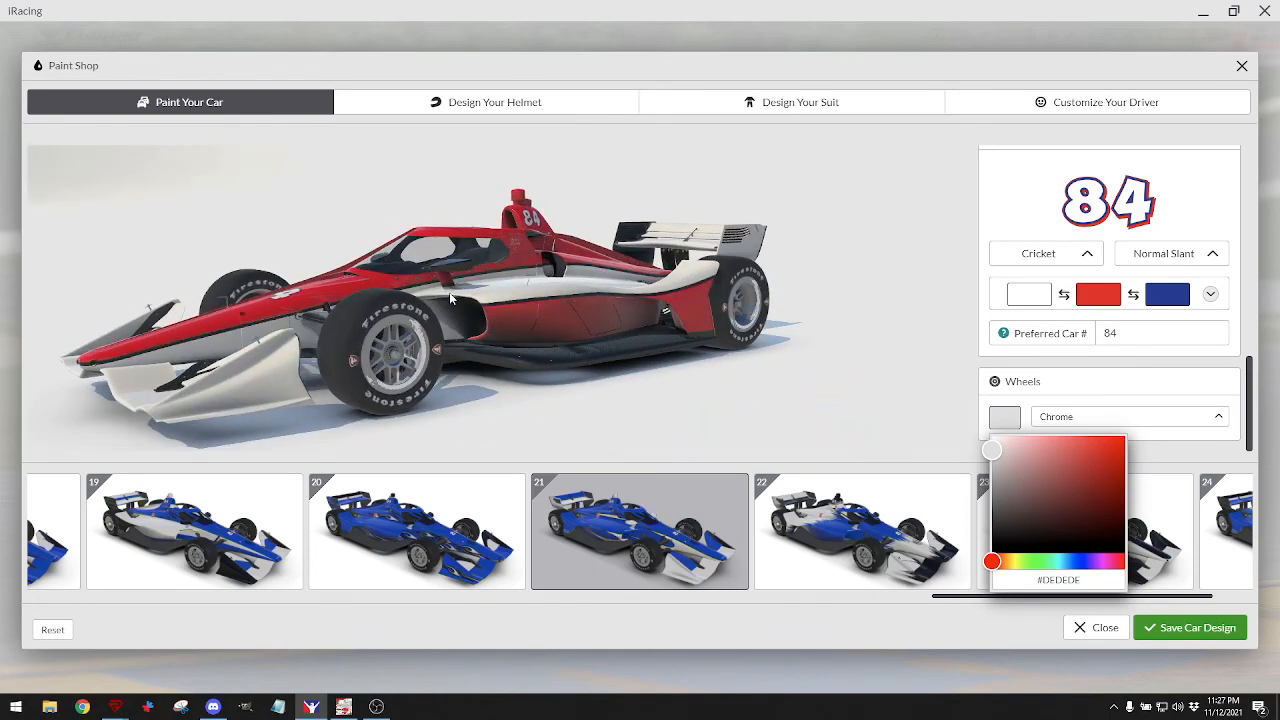
scroll(449, 292, "up", 6)
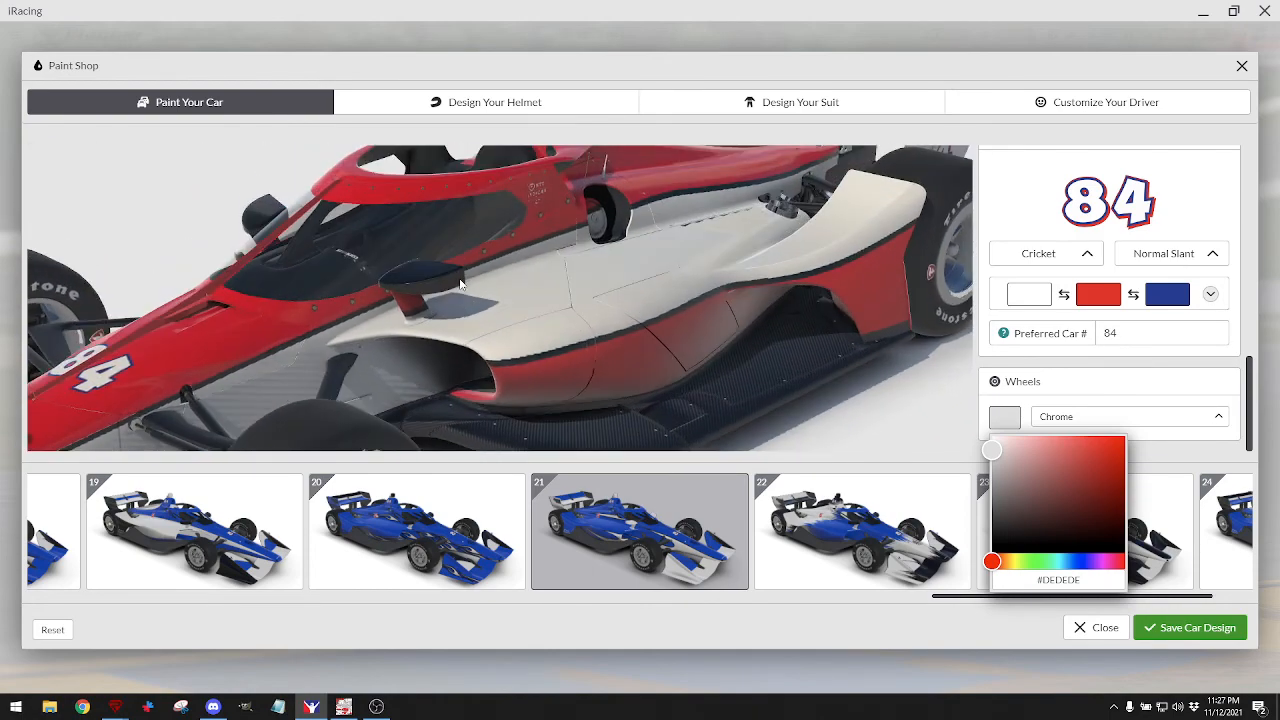
left_click_drag(460, 285, 598, 286)
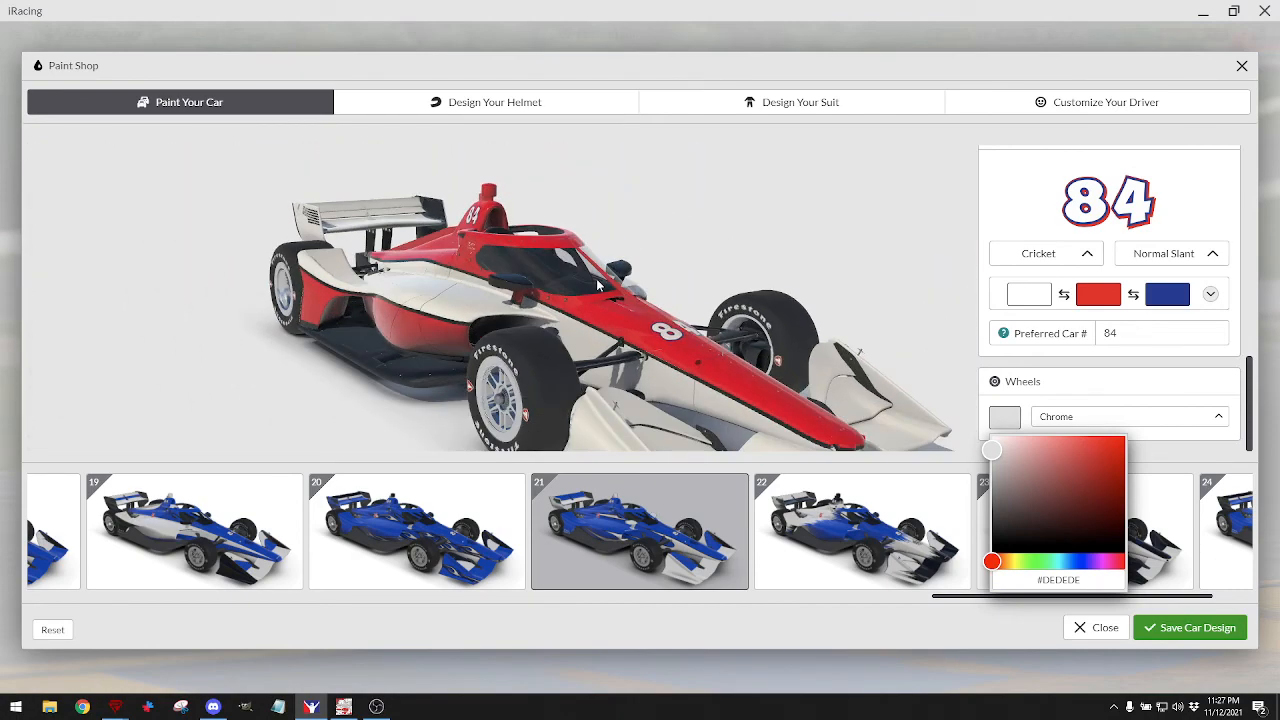
left_click_drag(380, 349, 405, 317)
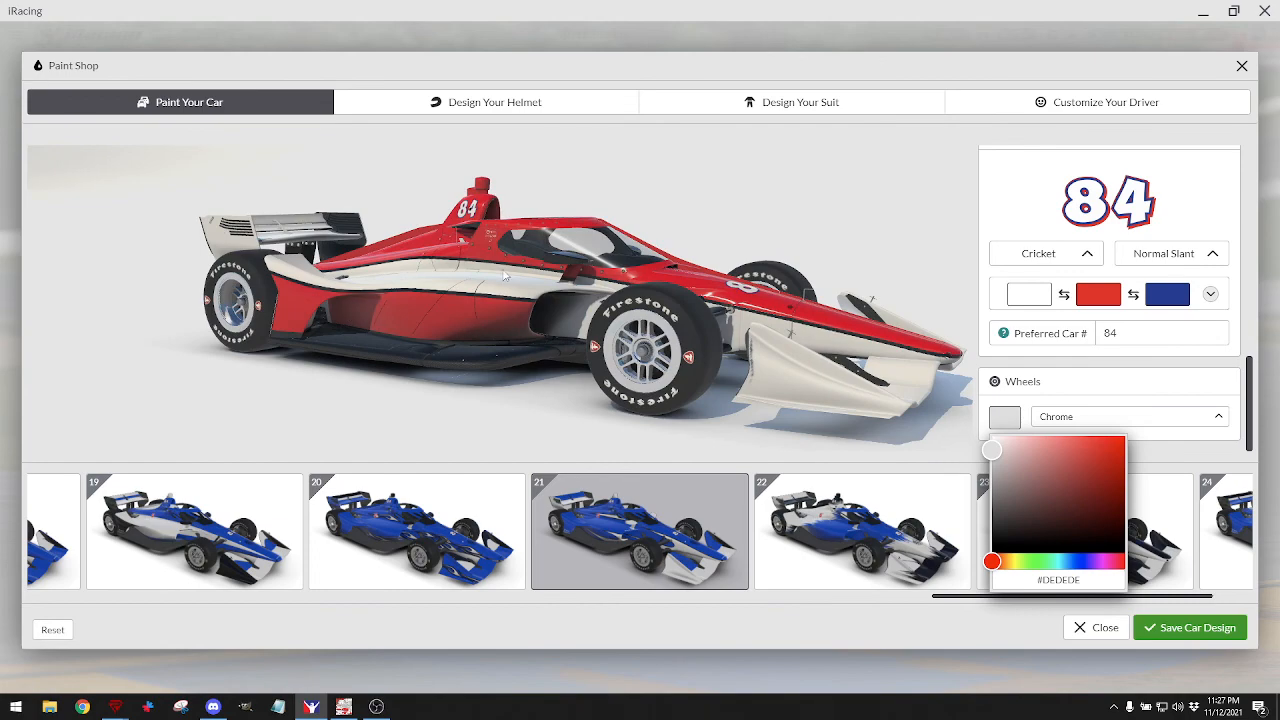
mouse_move(503, 273)
left_mouse_down()
mouse_move(398, 286)
mouse_move(505, 258)
mouse_move(497, 280)
left_mouse_up()
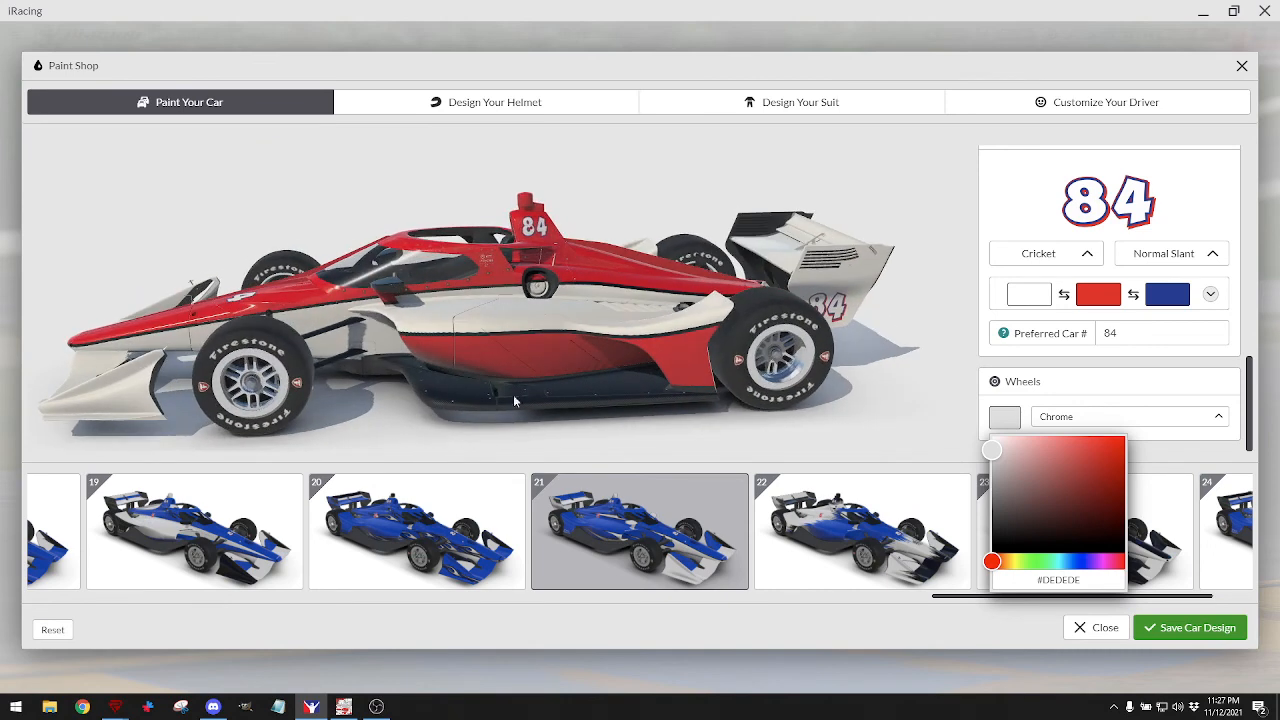
left_click(343, 706)
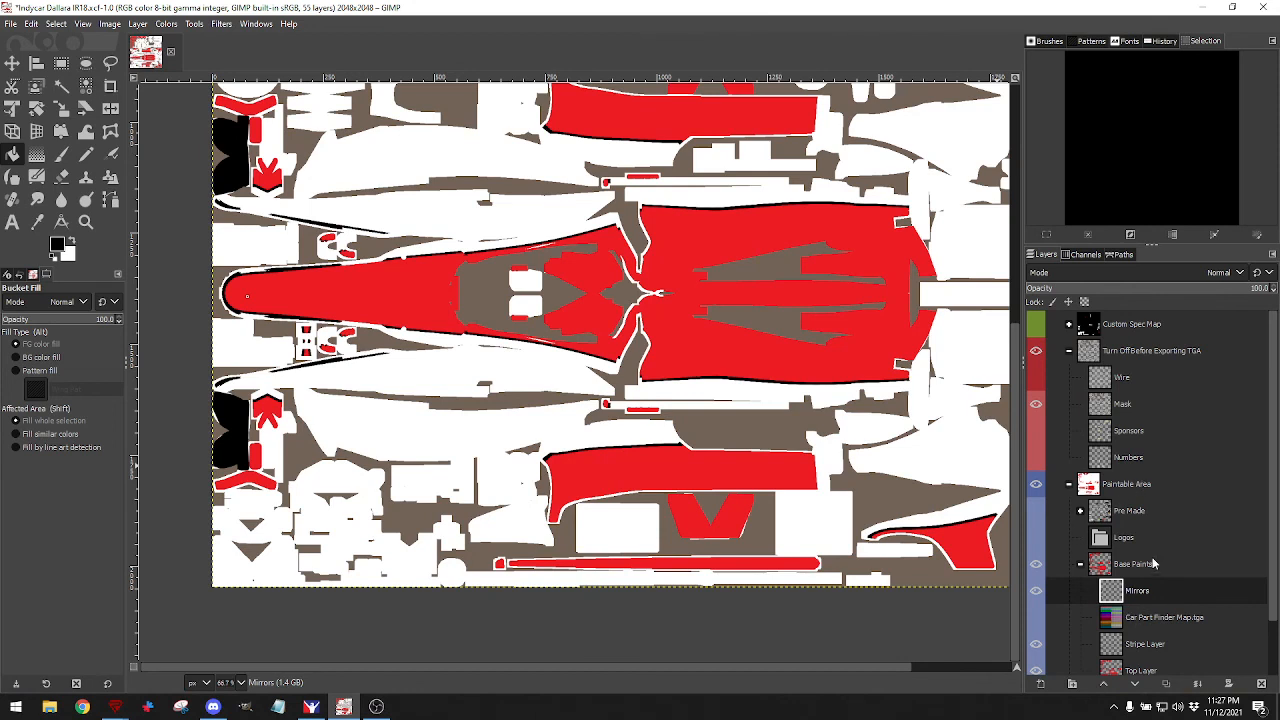
Import iRacing/Logos/Car Care/Discount_Tire_Logo 2.png as a layer in the Logos group.
left_click(1080, 564)
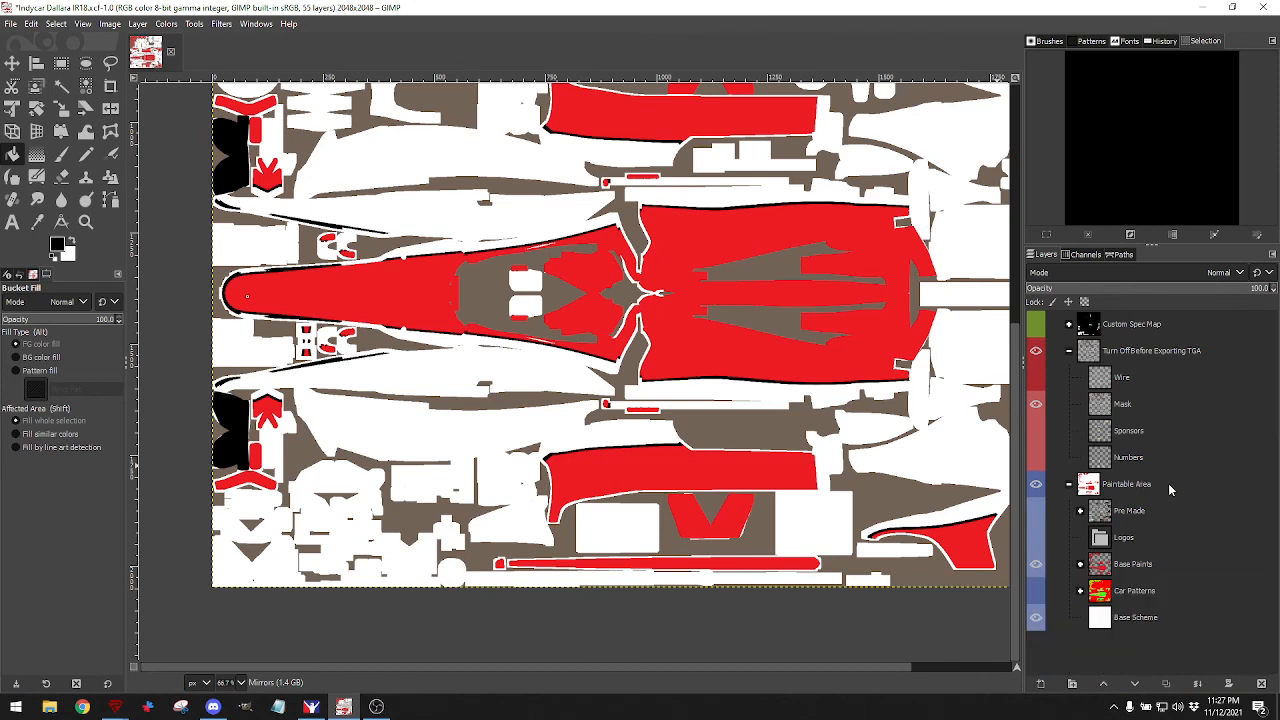
left_click(1106, 542)
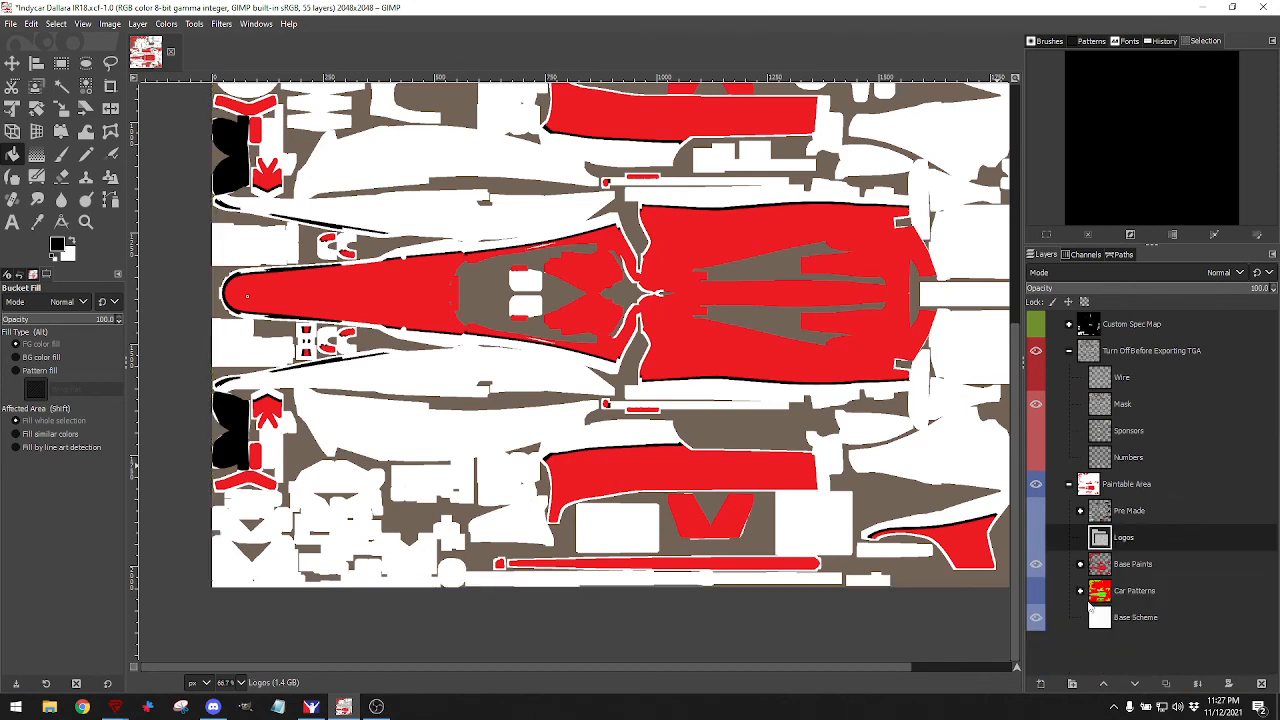
left_click(11, 23)
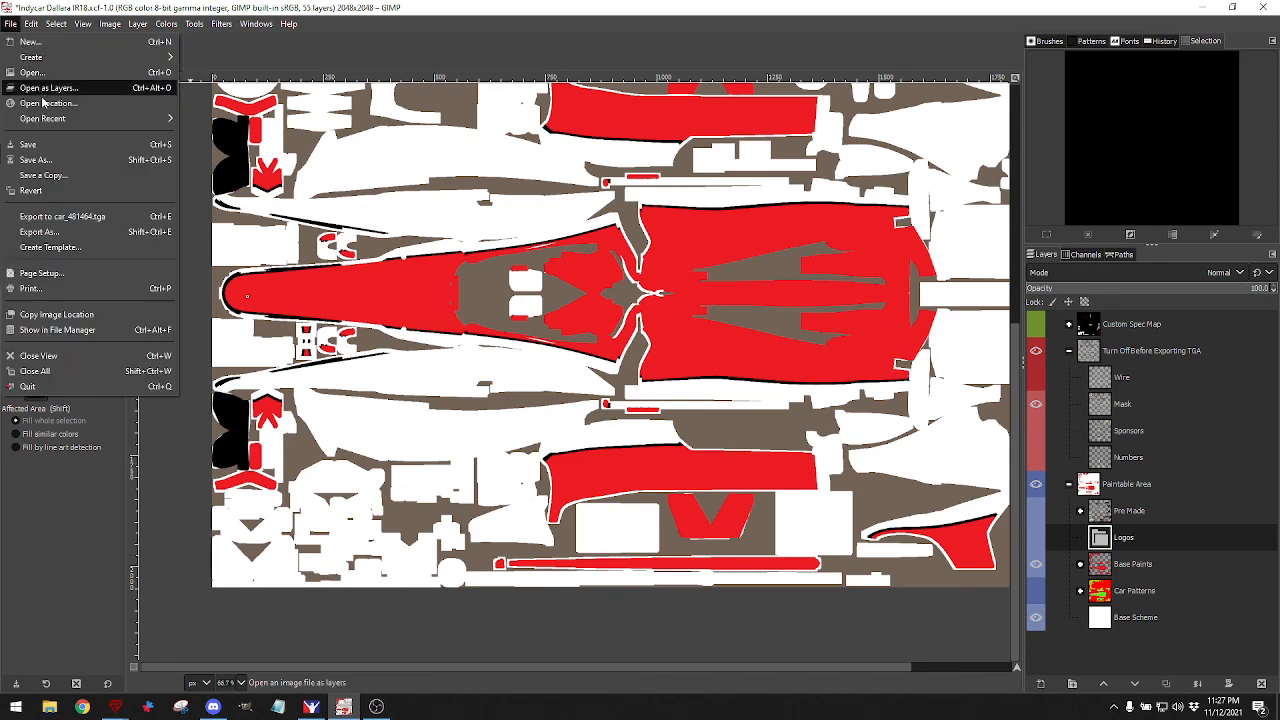
left_click(45, 95)
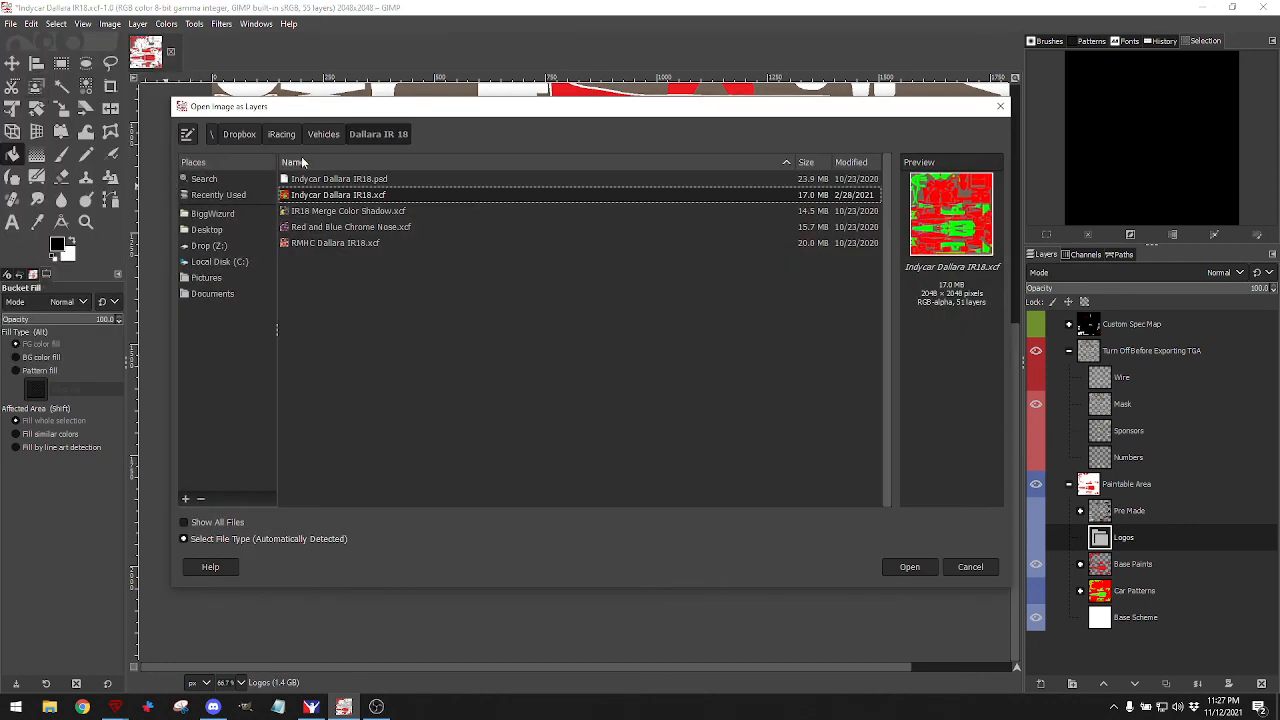
left_click(282, 135)
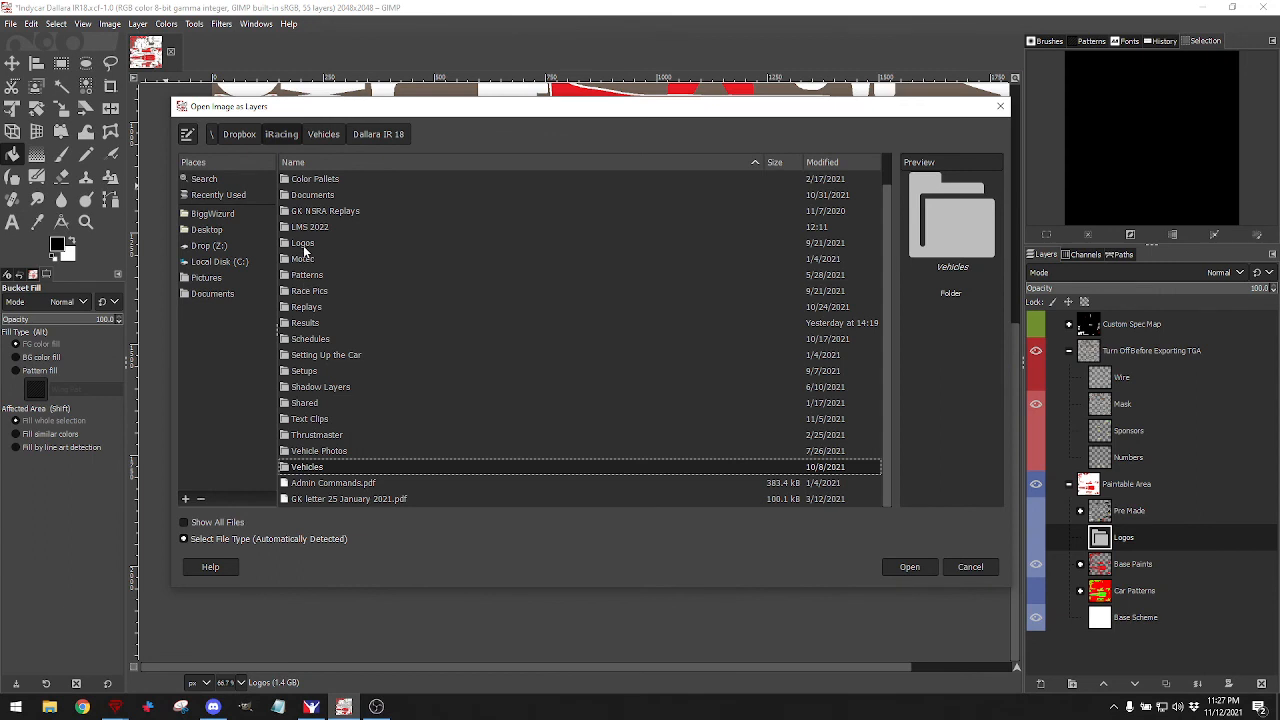
double_click(304, 244)
double_click(308, 292)
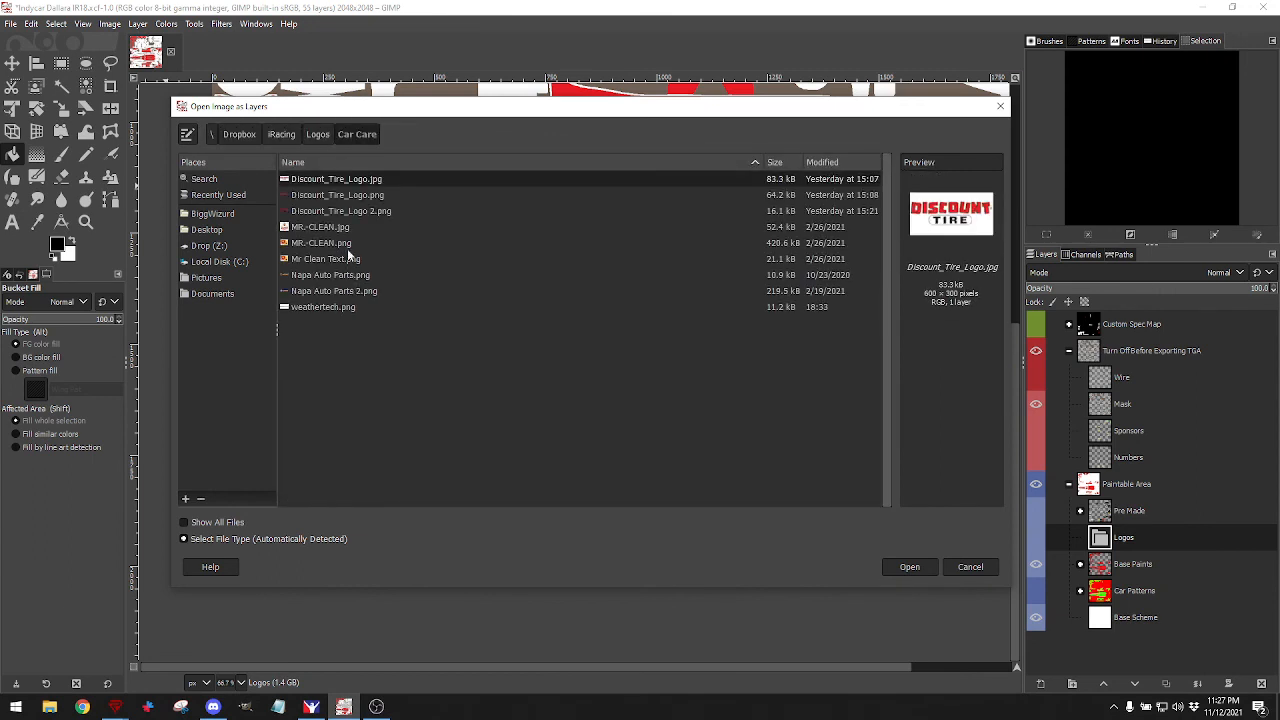
left_click(354, 214)
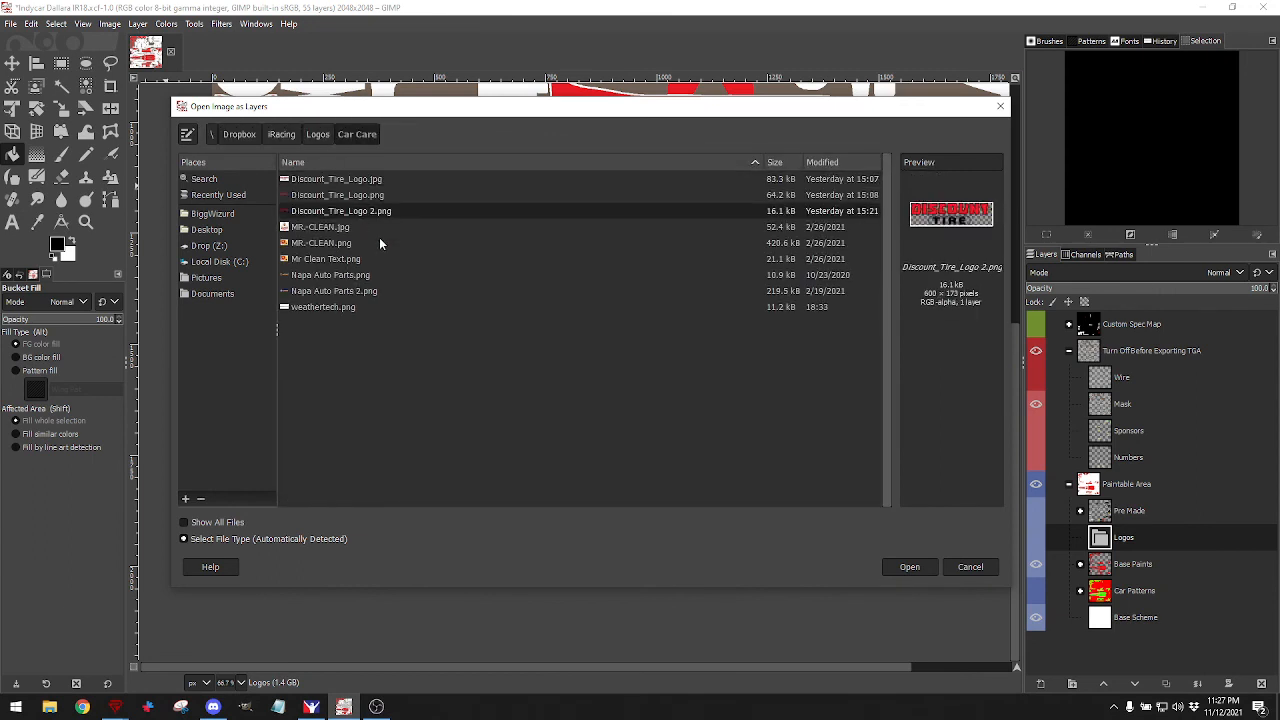
left_click(903, 567)
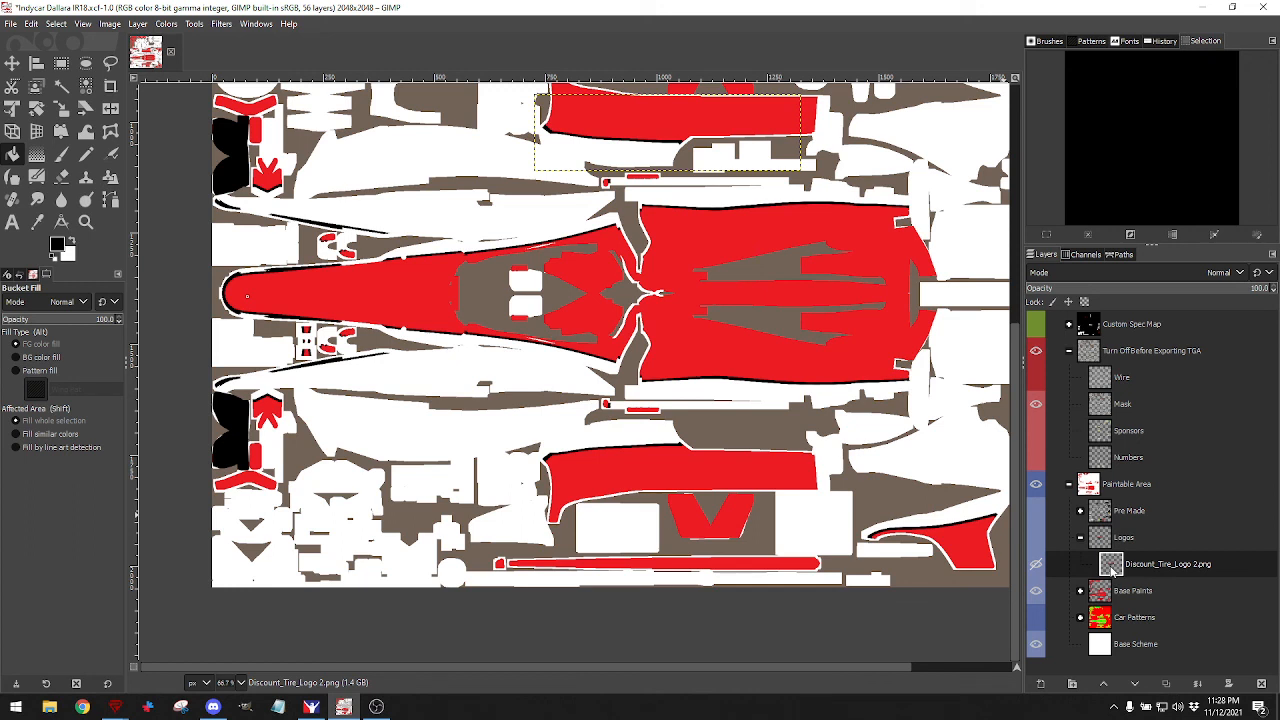
Show the Logos group and move the Discount Tire logo down onto the central red panel.
left_click(1046, 539)
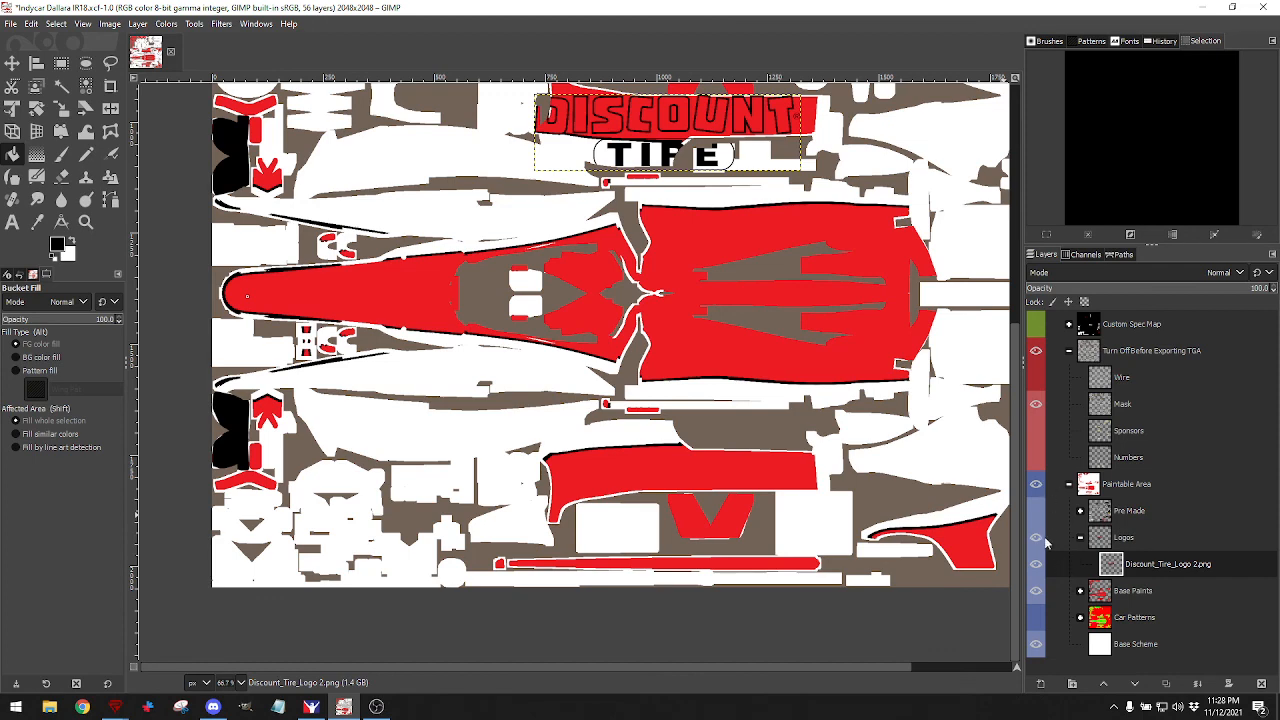
left_click(1035, 591)
left_click(1035, 591)
left_click(13, 66)
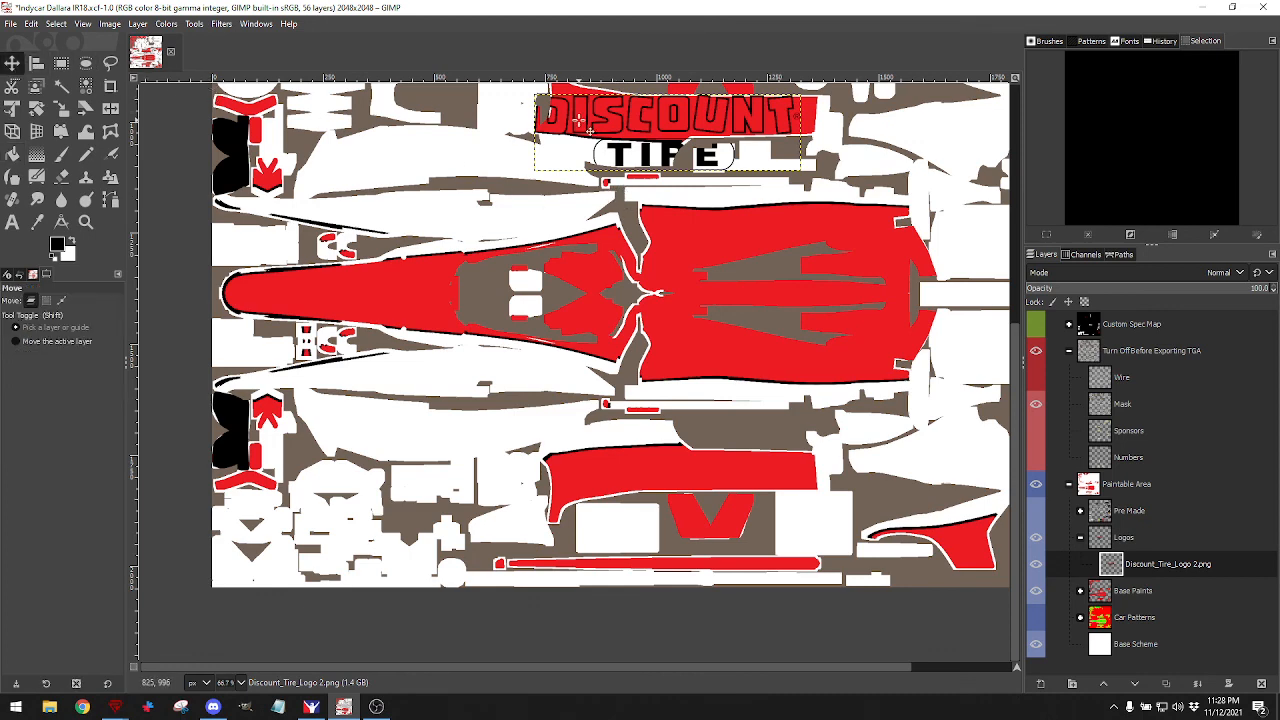
left_click_drag(588, 137, 627, 321)
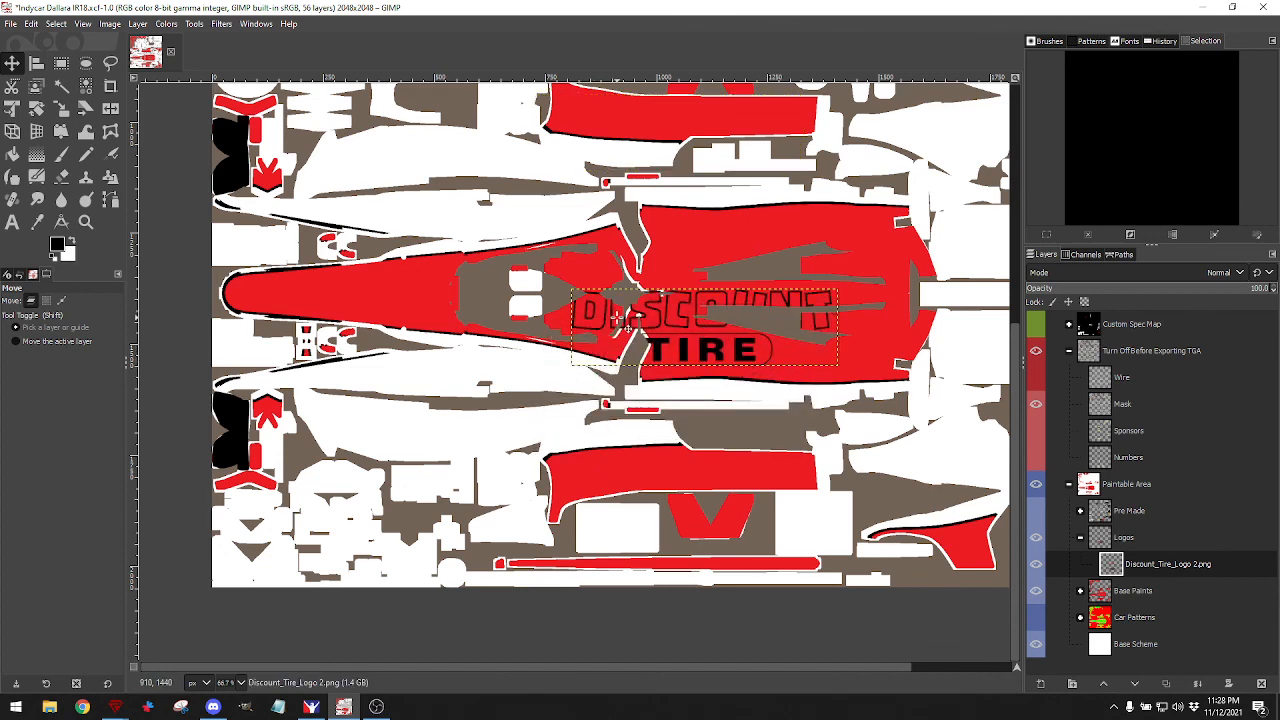
scroll(635, 357, "right", 3)
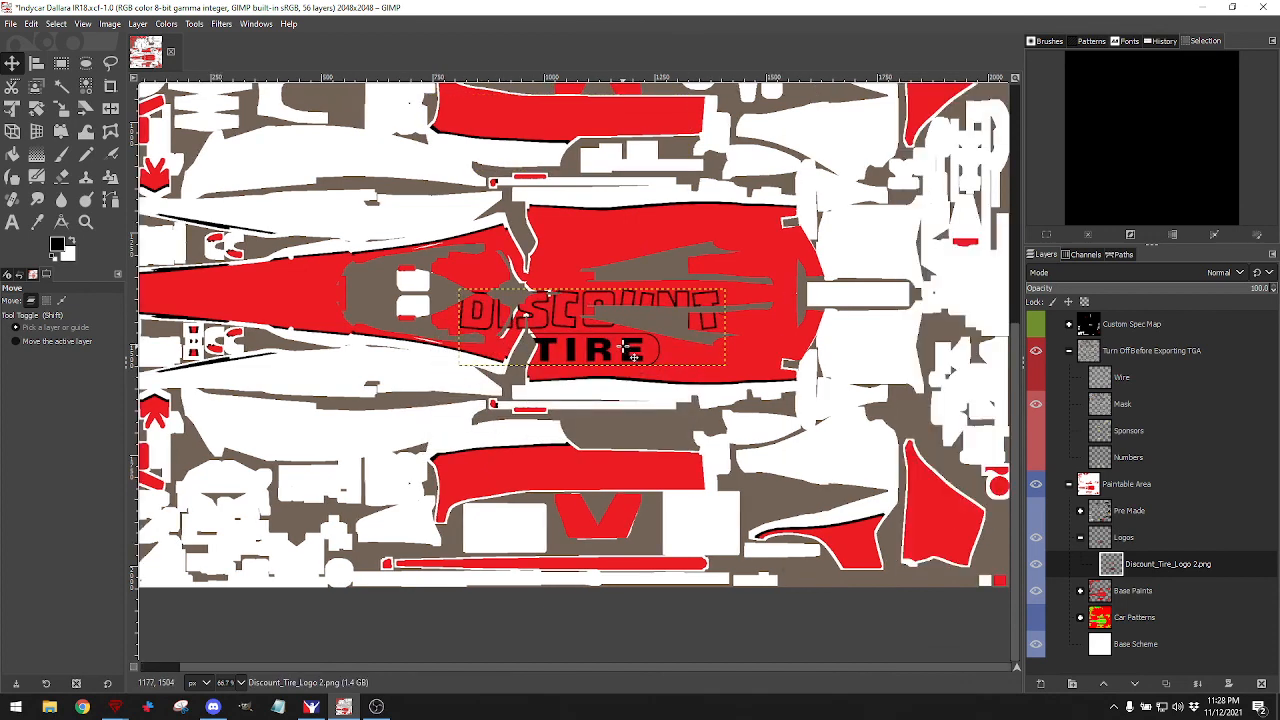
scroll(633, 357, "left", 1)
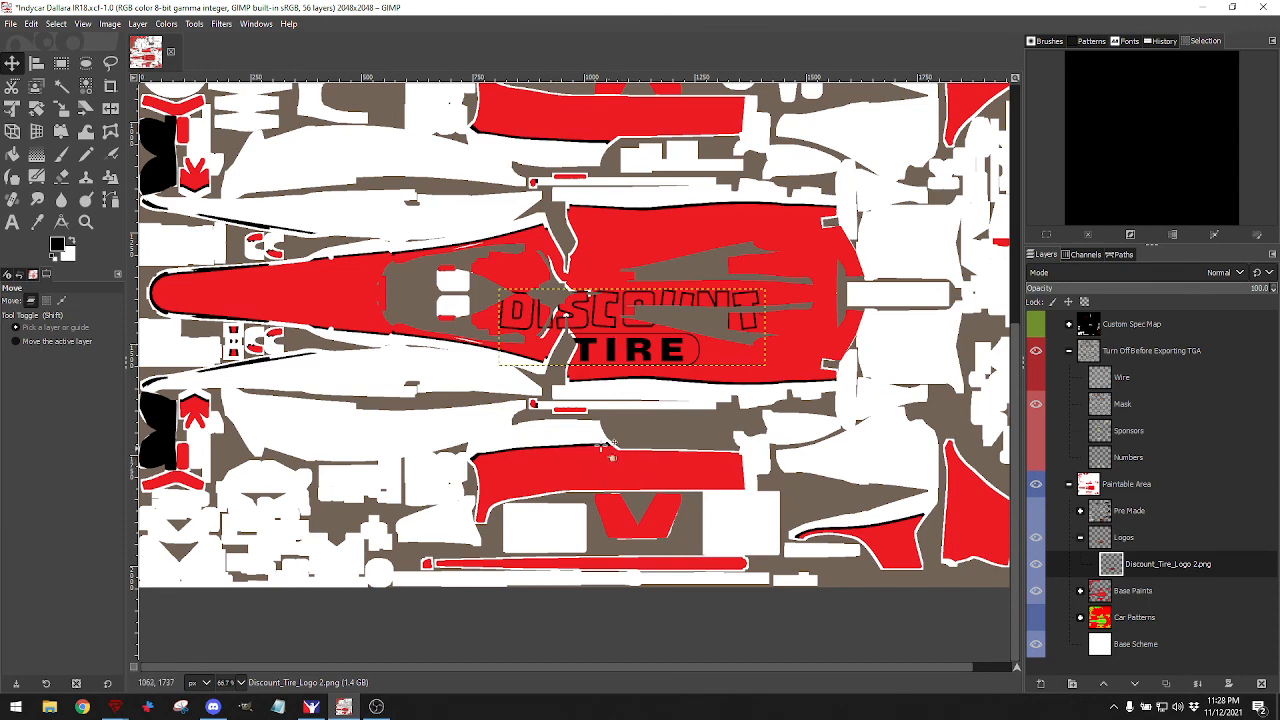
Rotate the iRacing car preview to a rear three-quarter view, then return to GIMP.
left_click(311, 707)
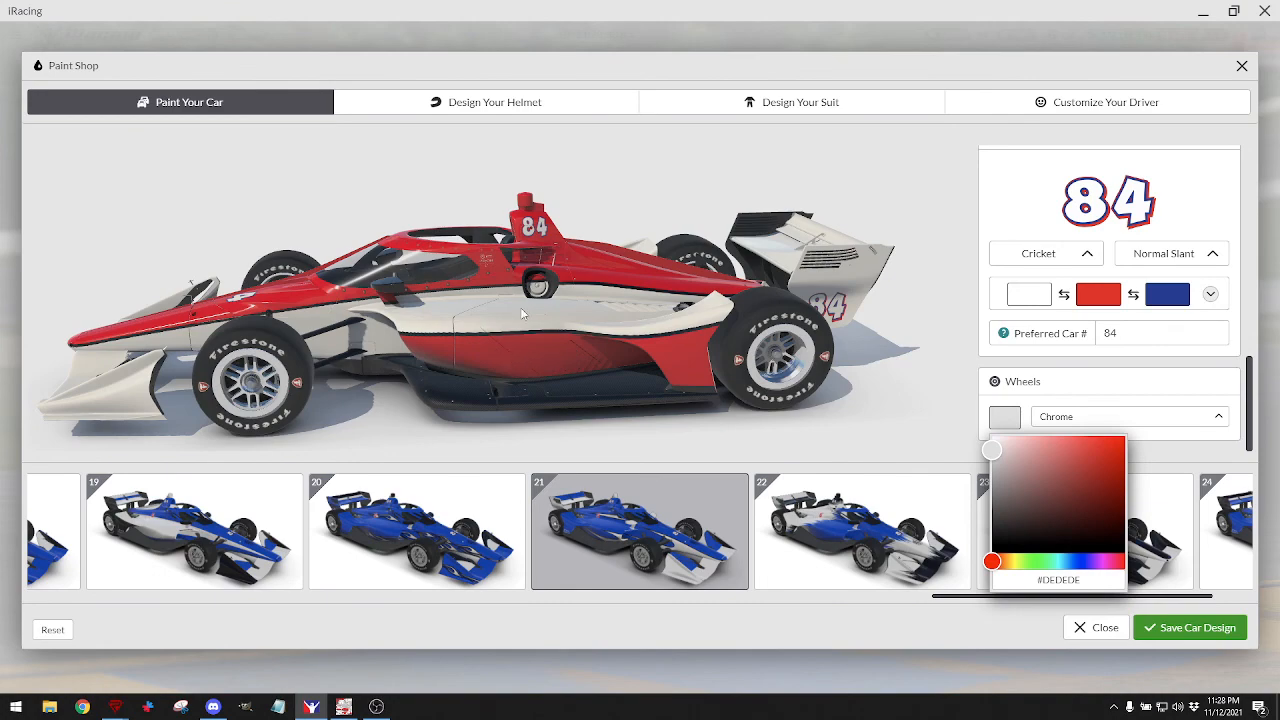
mouse_move(508, 333)
left_mouse_down()
mouse_move(618, 386)
mouse_move(655, 353)
left_mouse_up()
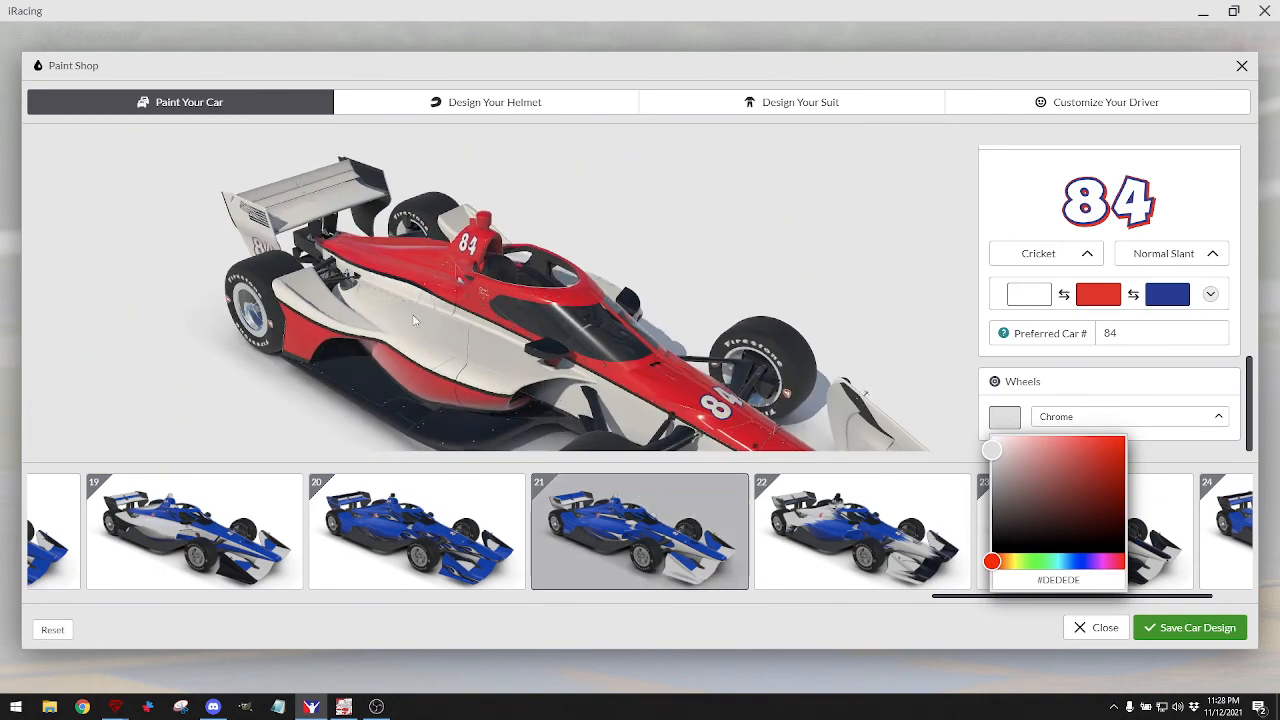
left_click(344, 707)
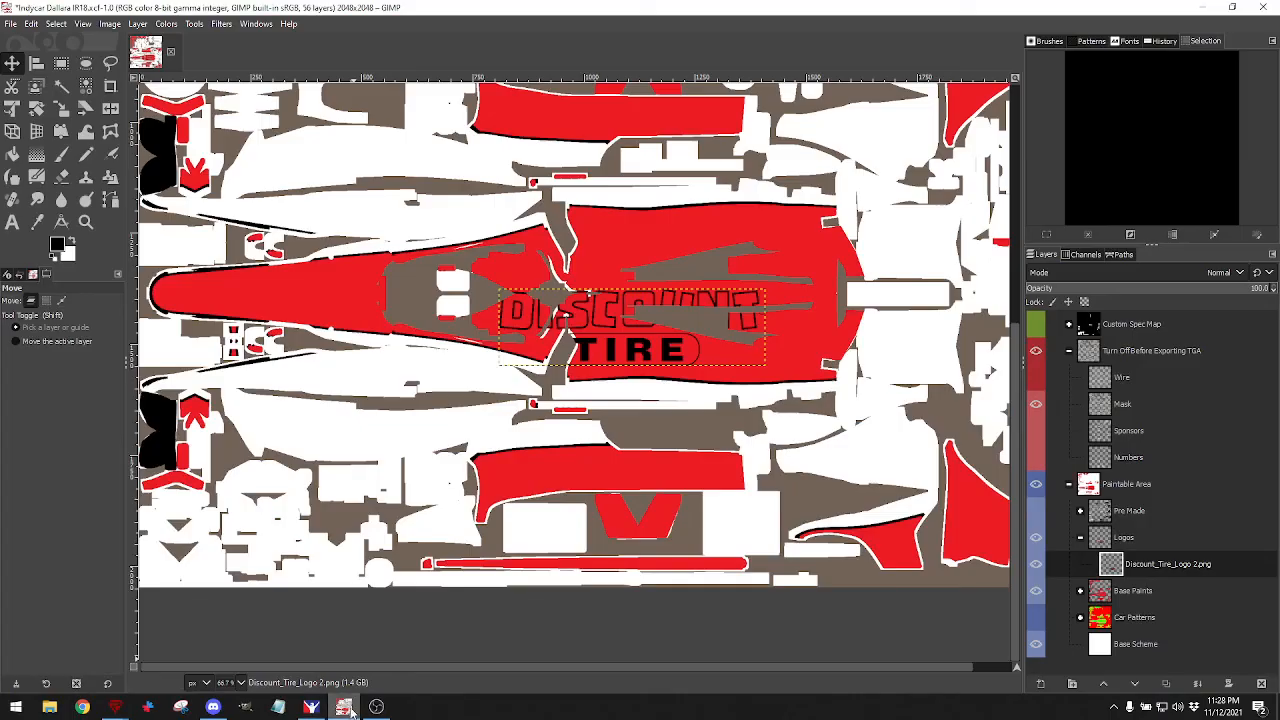
Move the Discount Tire logo to the lower-left sidepod area and scale it to 327×94 px.
scroll(740, 398, "up", 4)
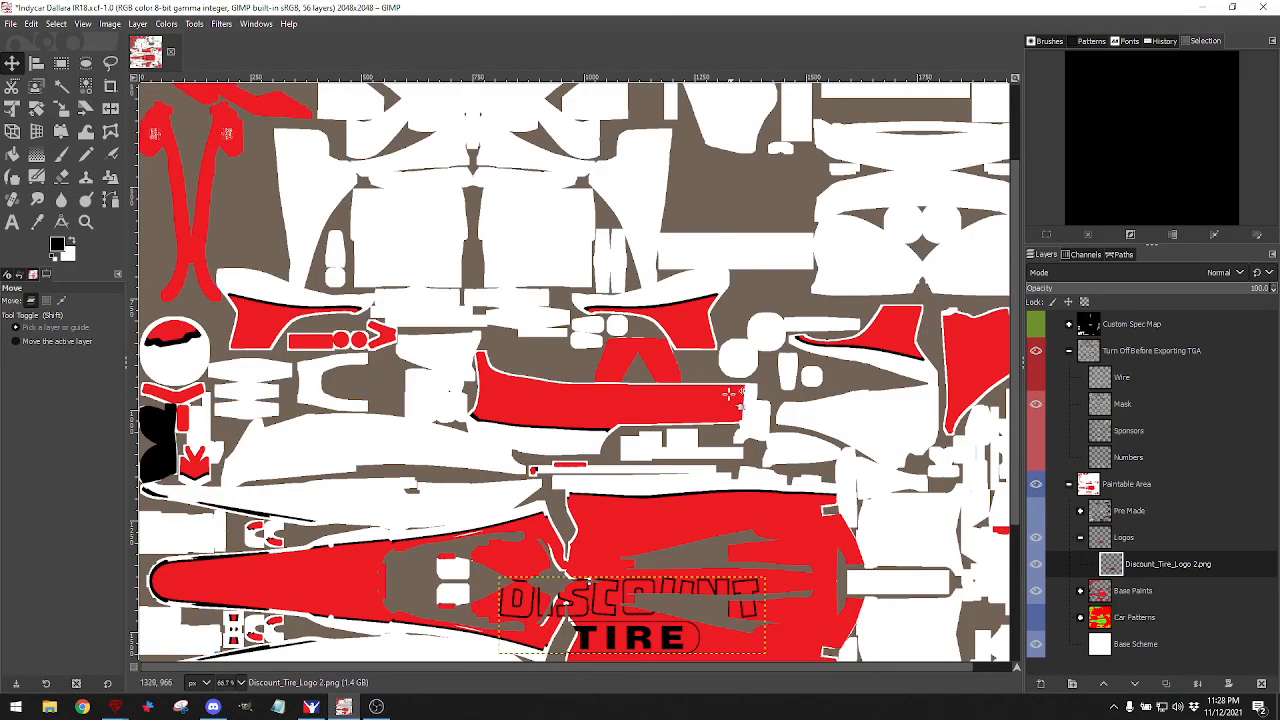
scroll(740, 398, "down", 3)
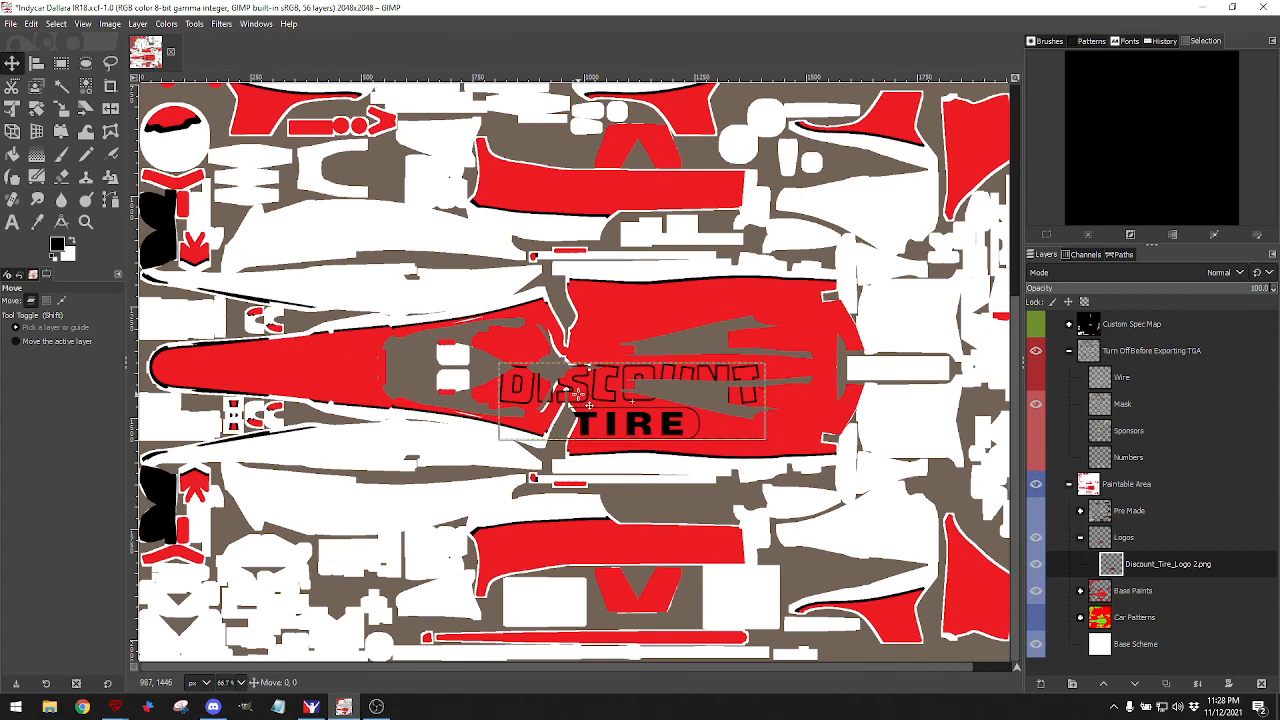
left_click_drag(578, 392, 325, 507)
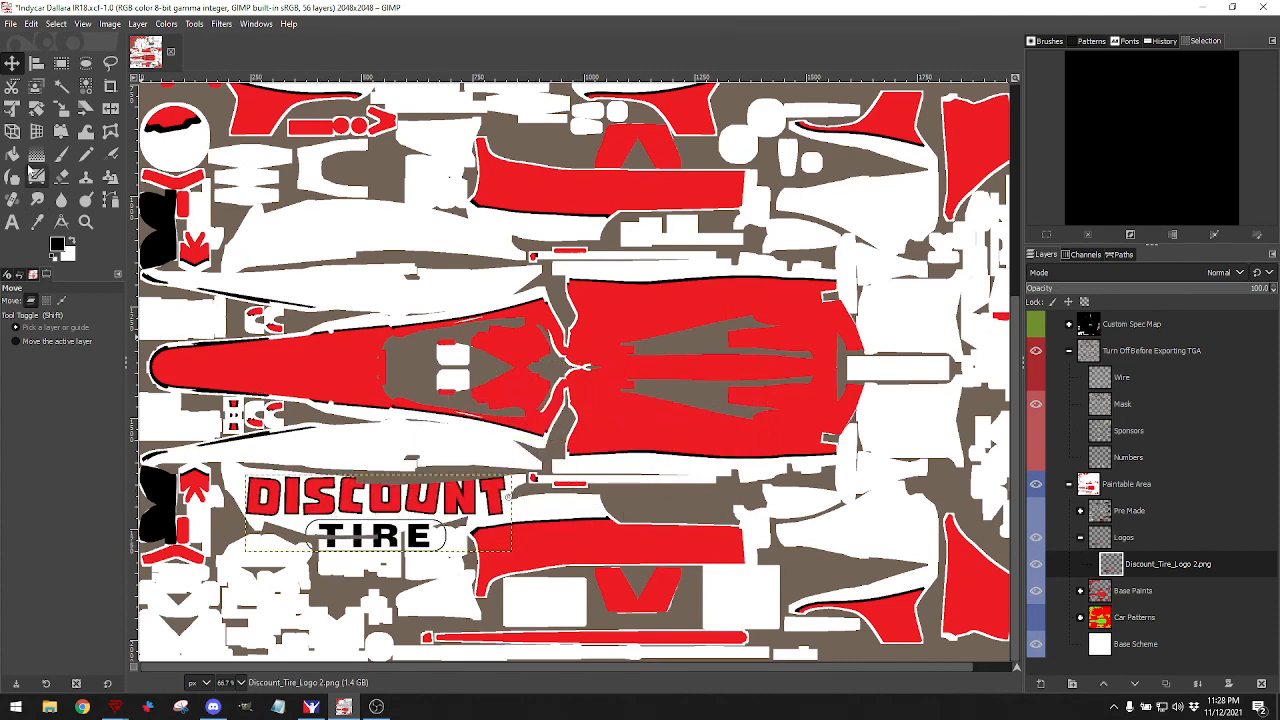
left_click(61, 109)
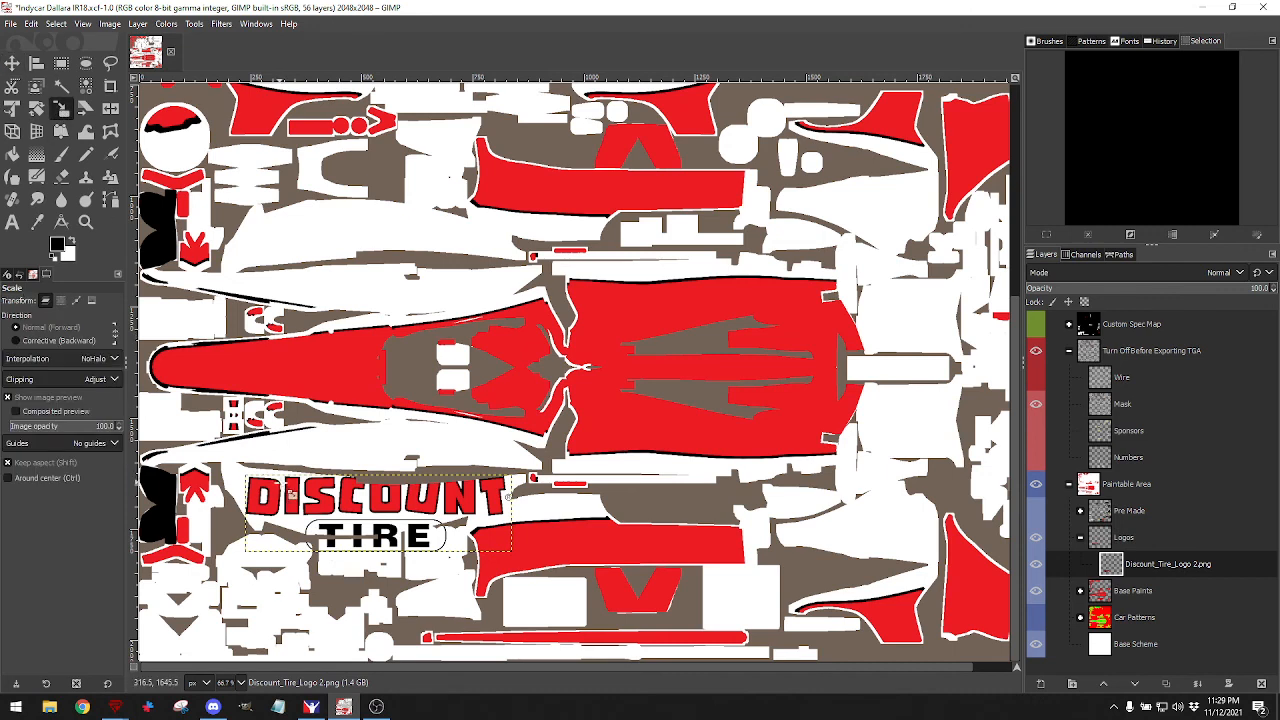
left_click(290, 494)
left_click_drag(510, 549, 424, 529)
left_click_drag(333, 505, 358, 516)
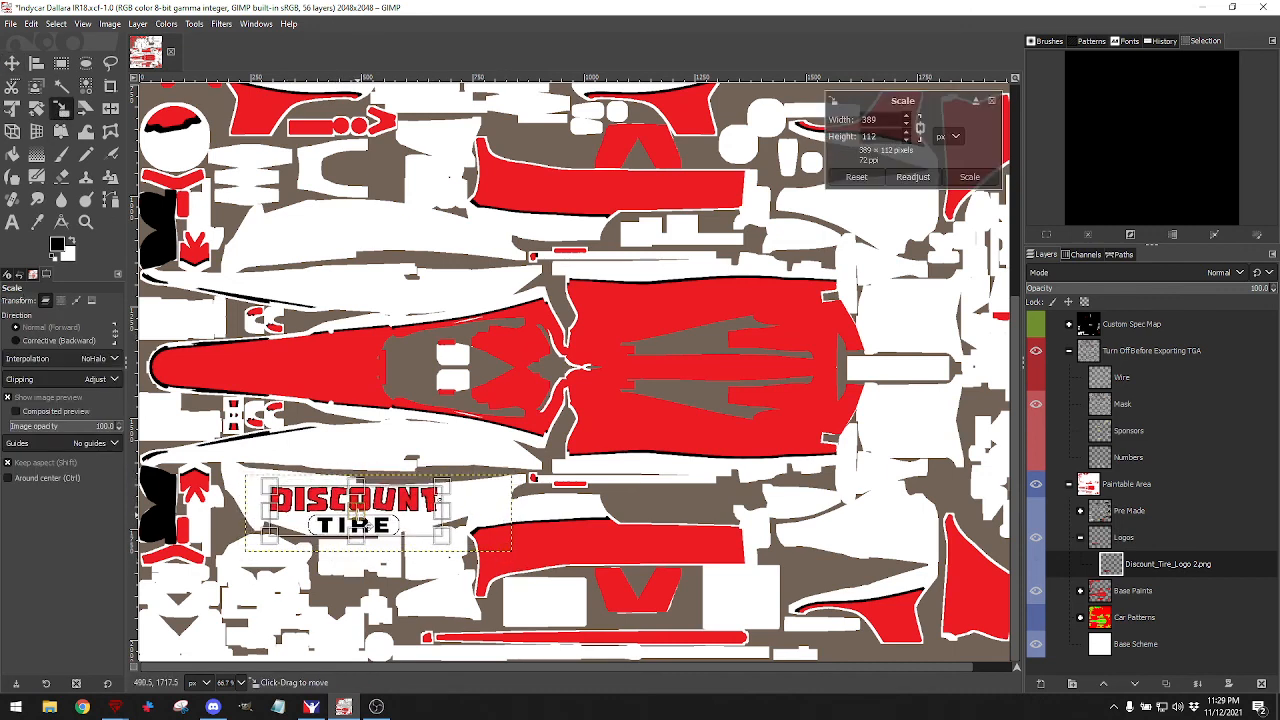
left_click_drag(443, 540, 420, 529)
left_click_drag(341, 505, 350, 509)
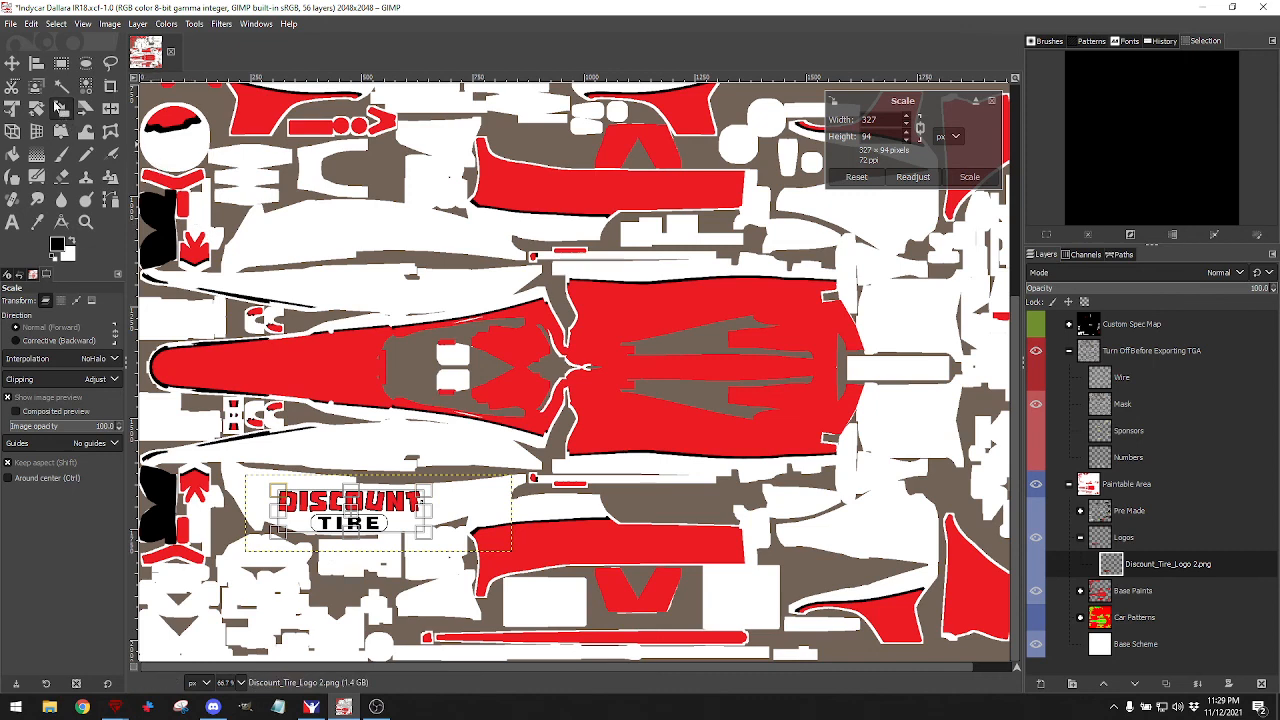
left_click(969, 177)
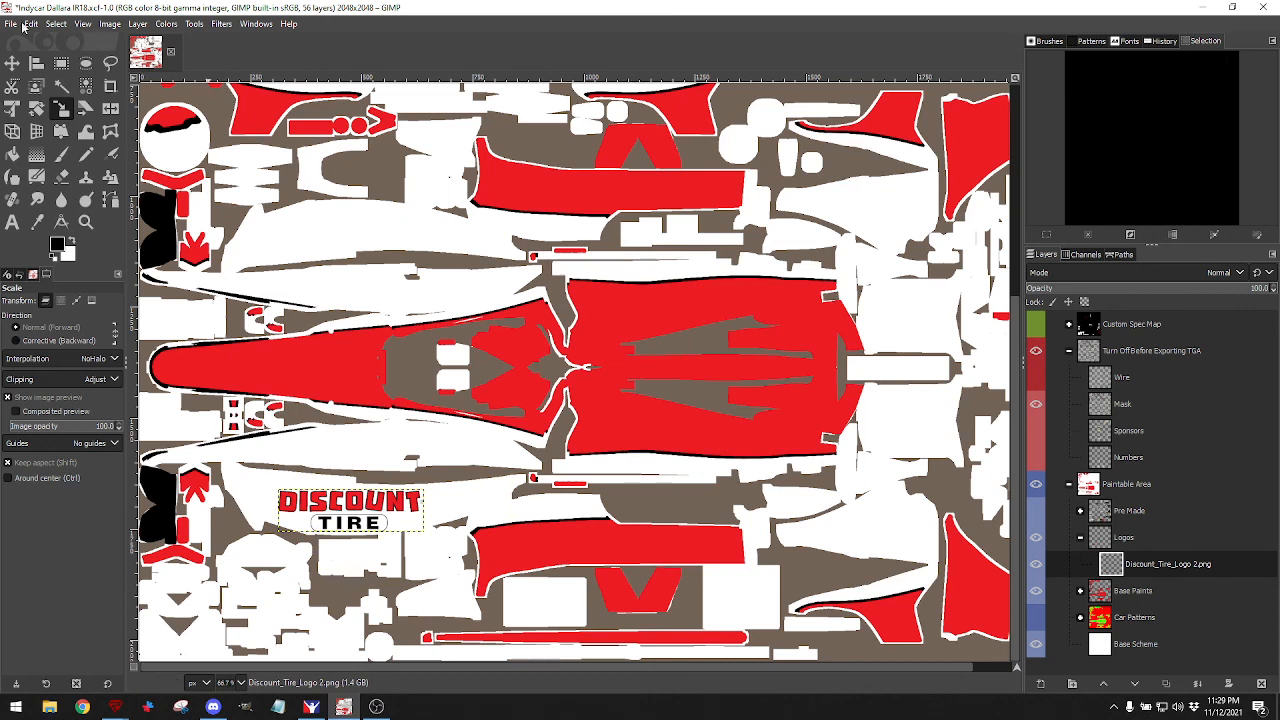
Close the File menu without exporting and bring up the iRacing car preview.
left_click(16, 24)
left_click(36, 216)
left_click(311, 707)
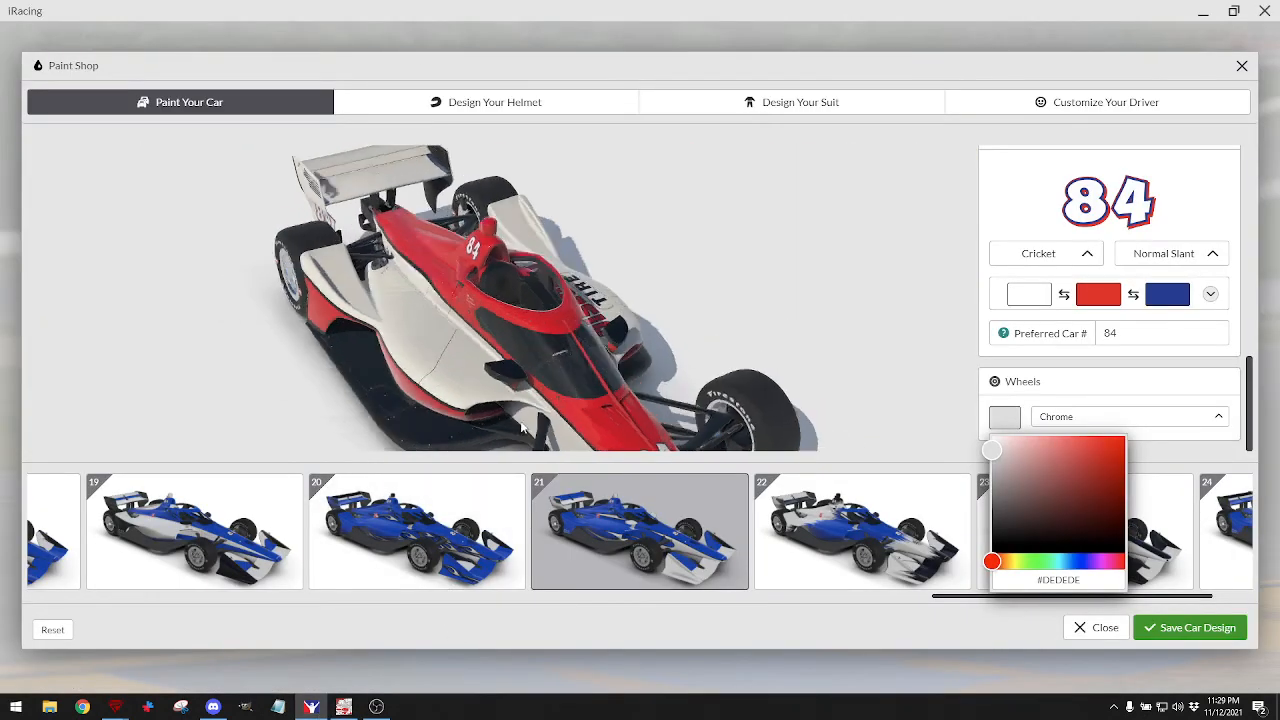
Rotate the iRacing car to side and raised front views, then return to GIMP.
left_click_drag(521, 427, 382, 369)
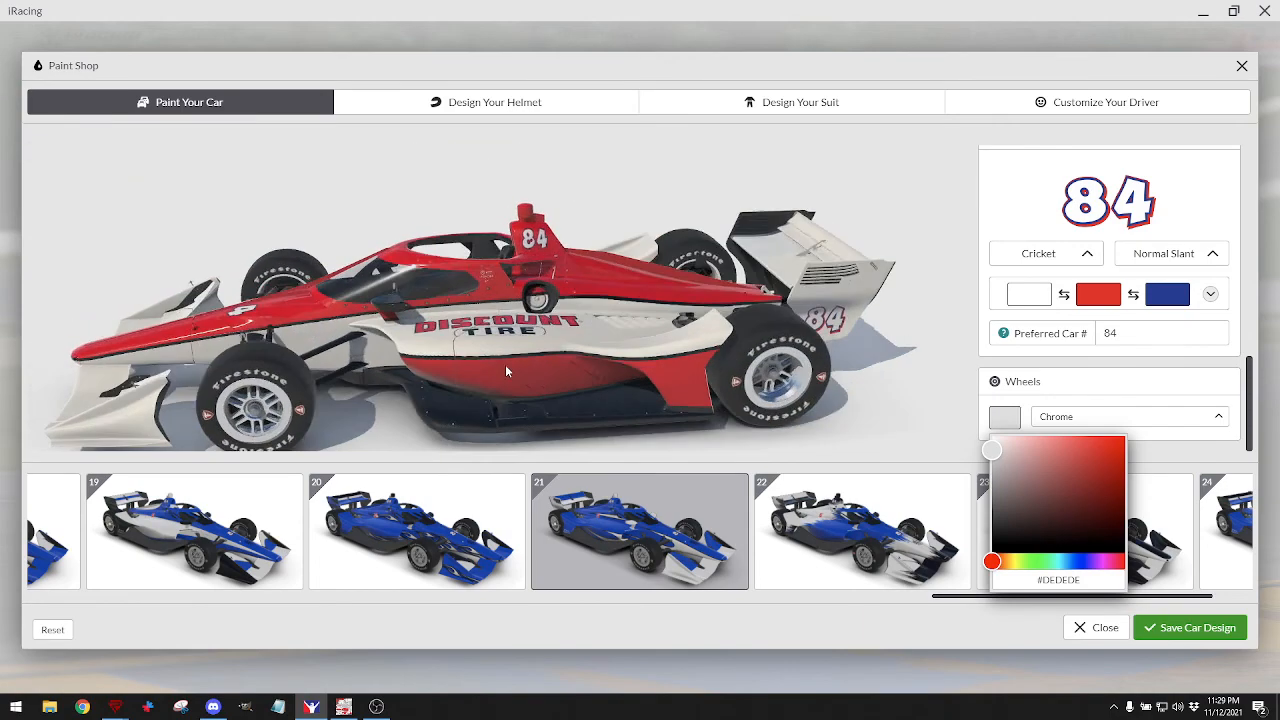
left_click_drag(505, 371, 507, 422)
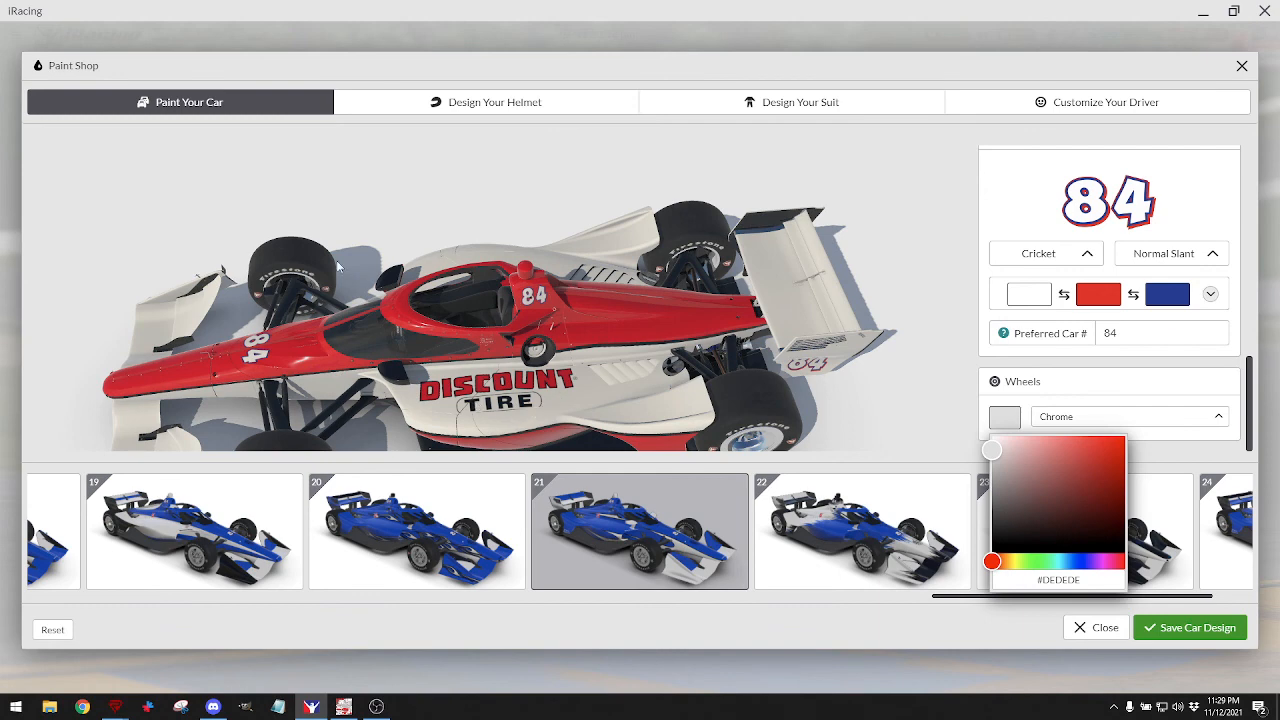
left_click(343, 707)
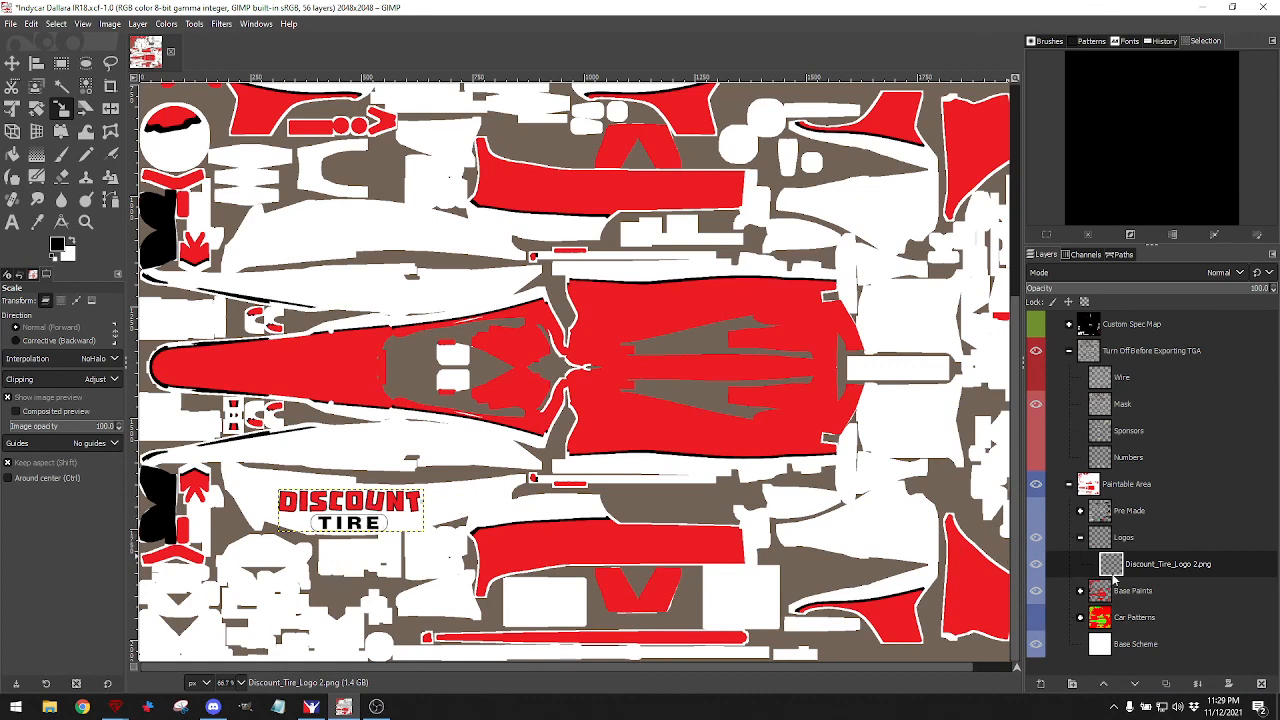
Rename the logo layer to 'D T Logo Dr' and create its duplicate 'D T Logo Dr copy'.
double_click(1185, 565)
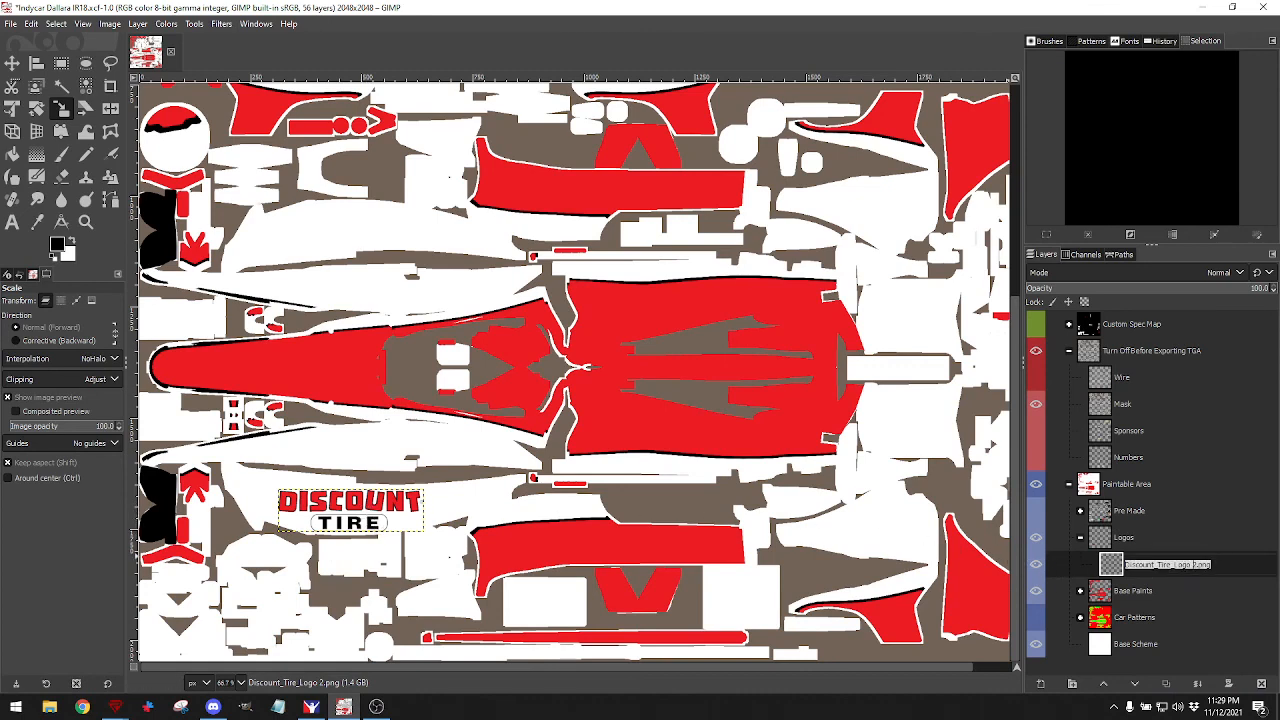
left_click(1192, 566)
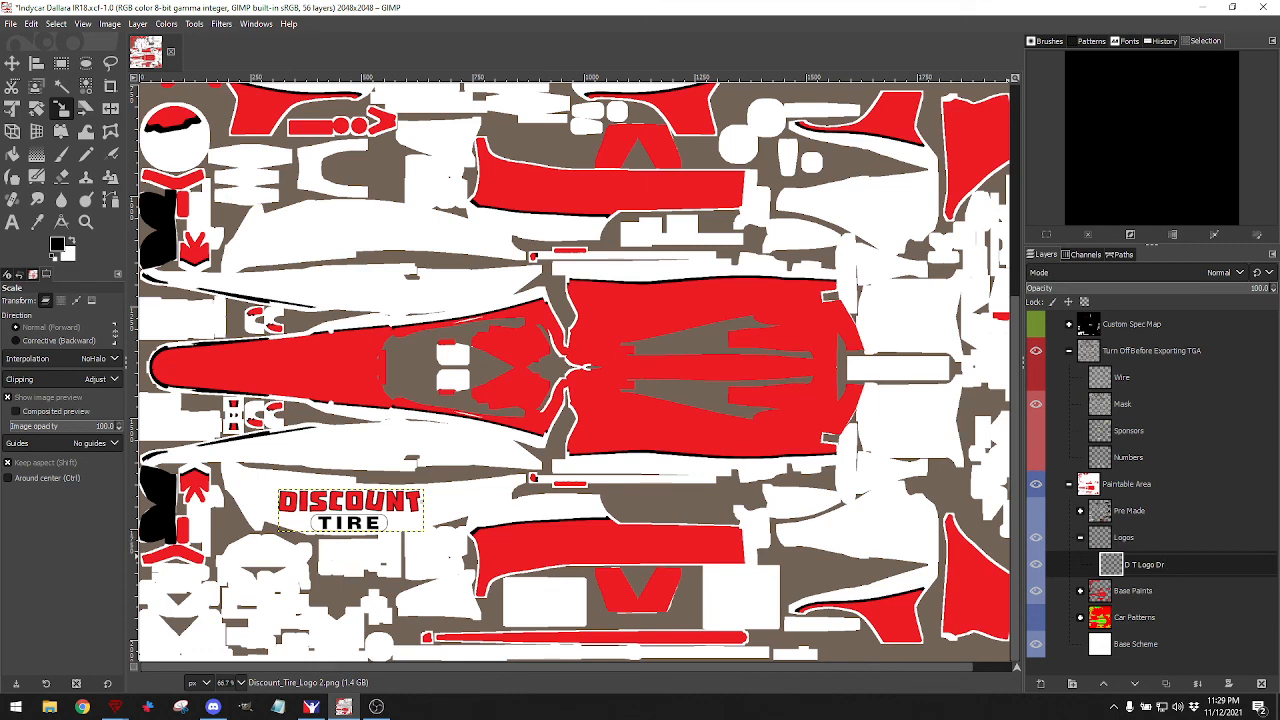
key("Return")
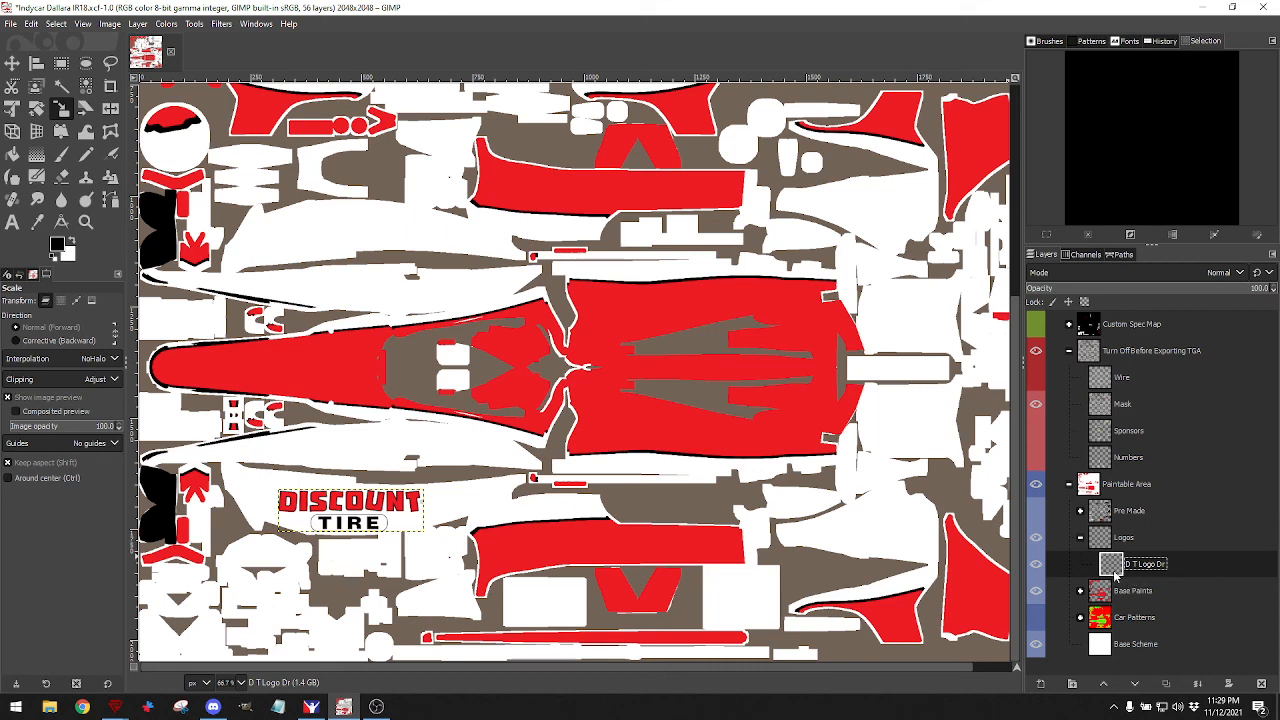
left_click(1166, 683)
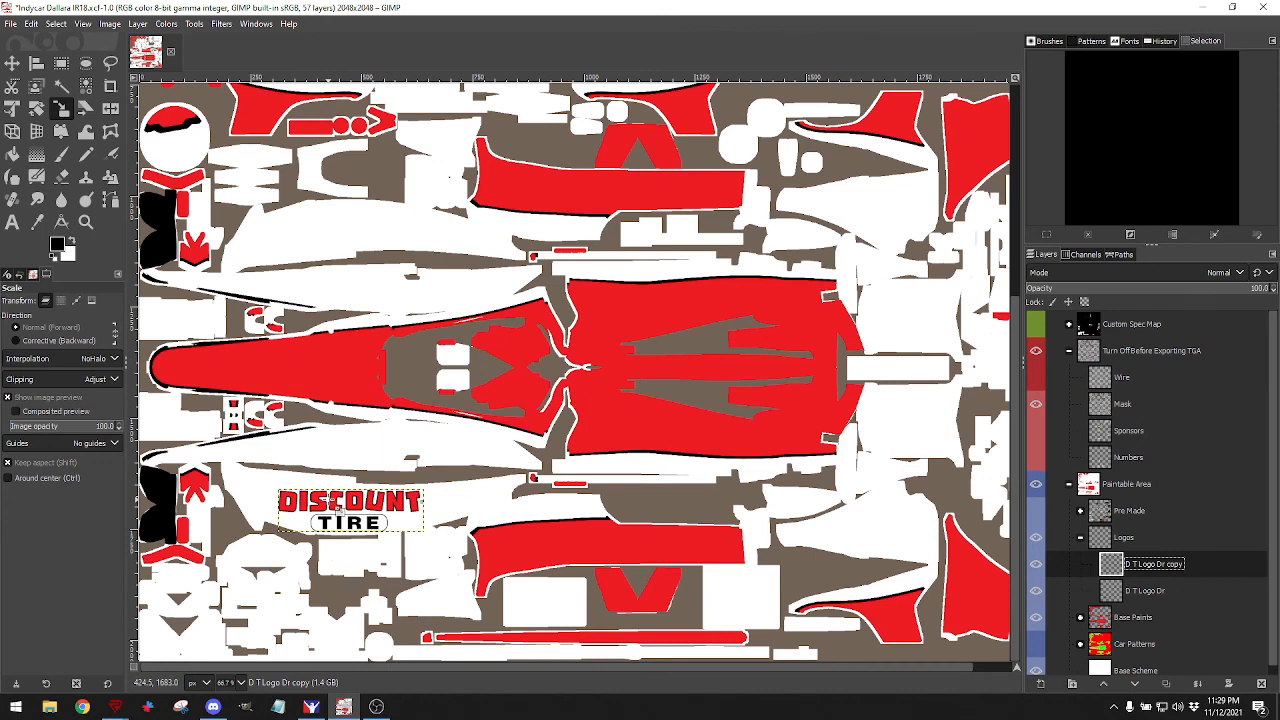
key("m")
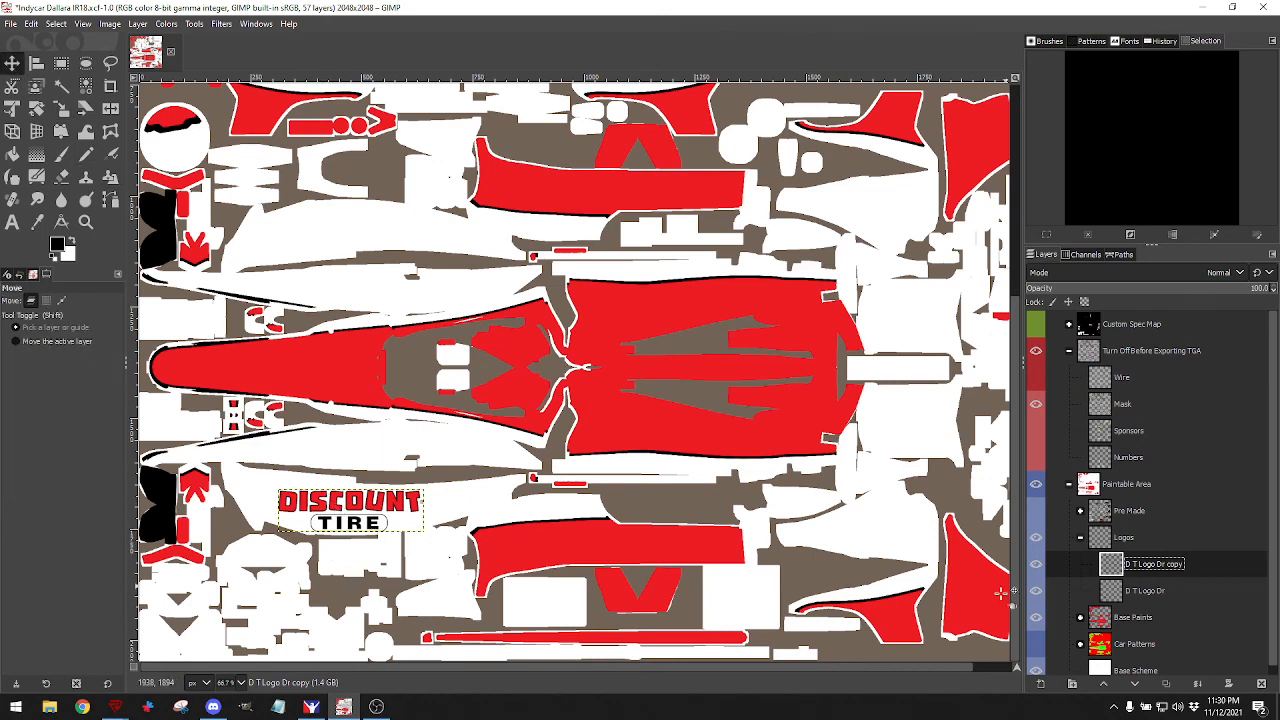
Move the logo copy to the opposite sidepod area and rotate it exactly 180°.
left_click_drag(350, 503, 358, 226)
left_click(36, 108)
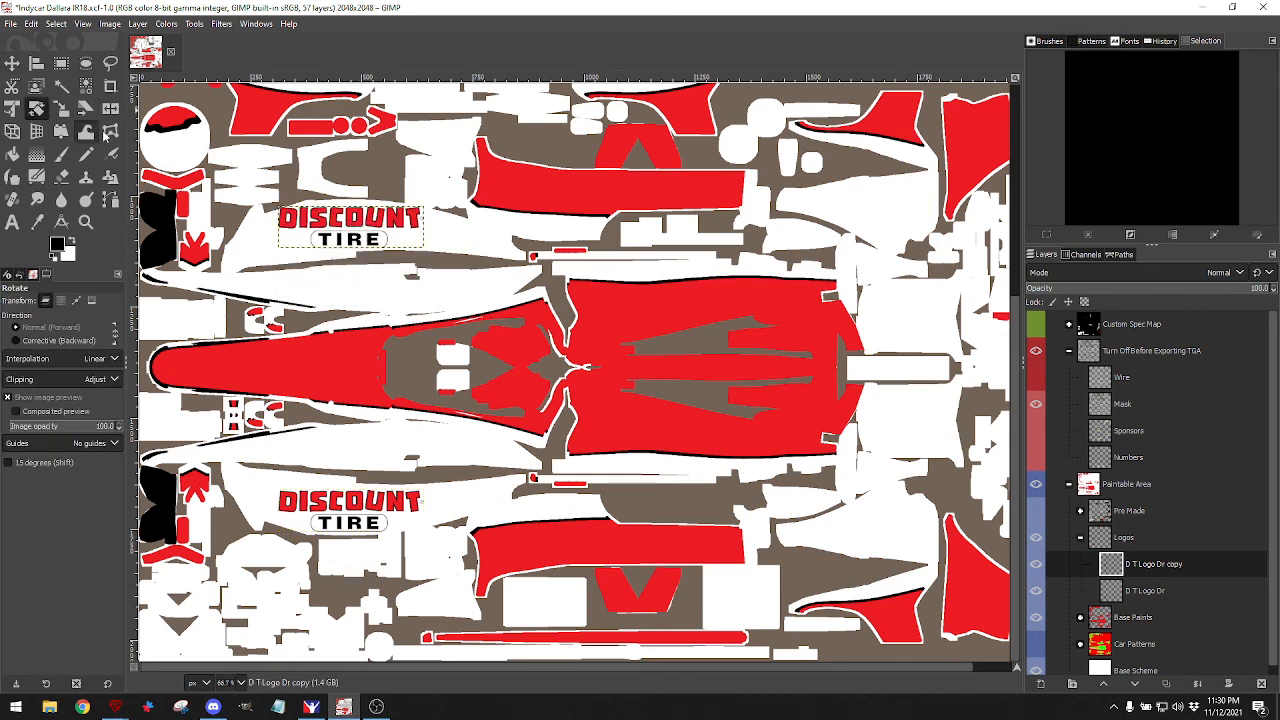
left_click_drag(296, 231, 416, 238)
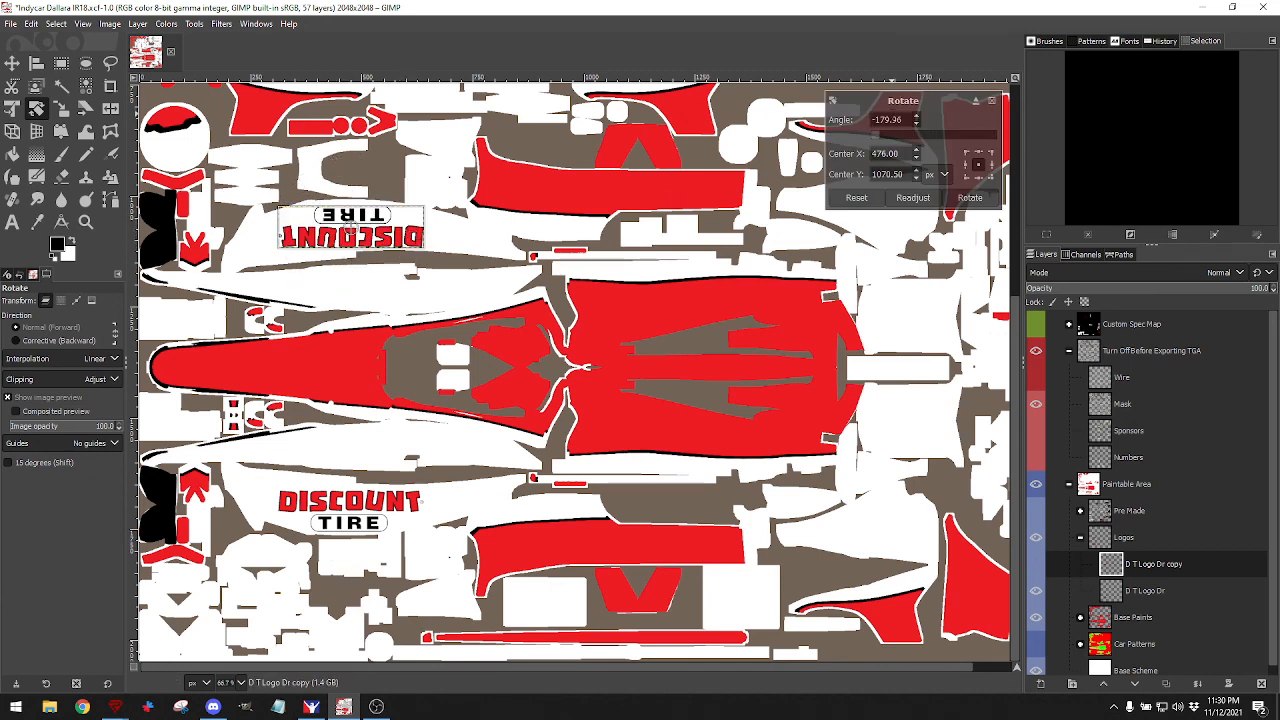
triple_click(892, 119)
type("180")
key("Return")
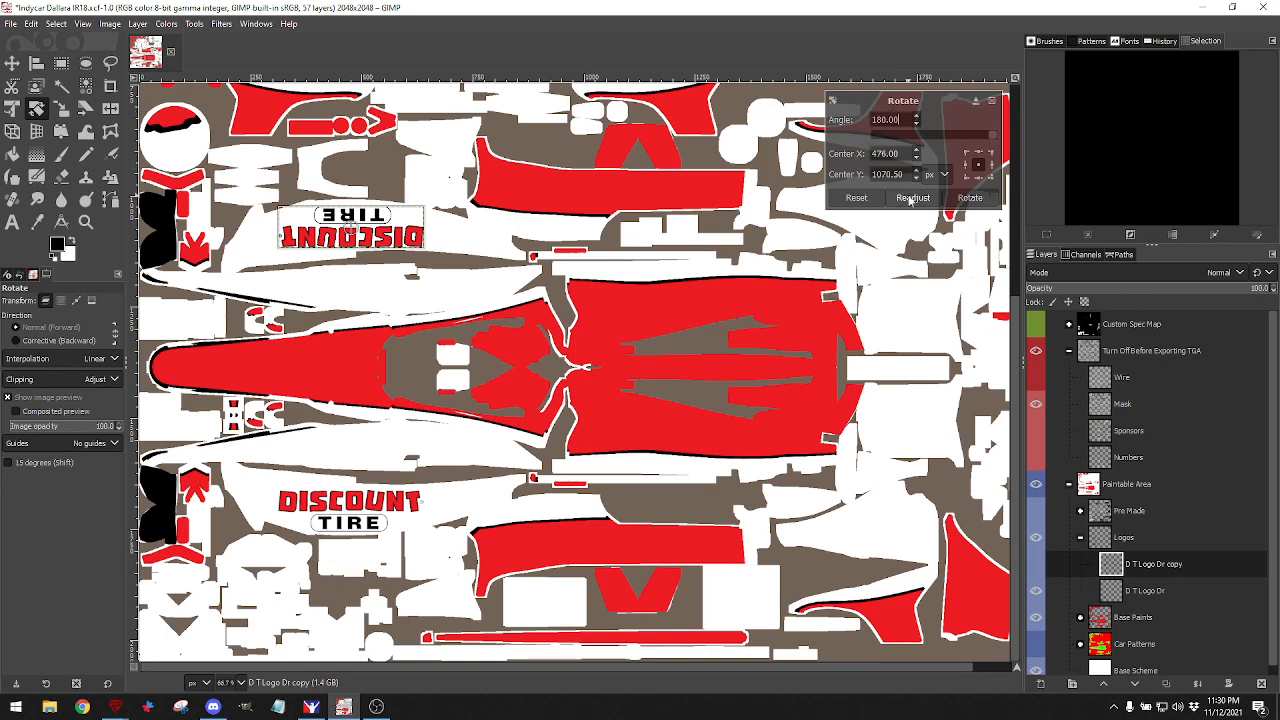
left_click(968, 198)
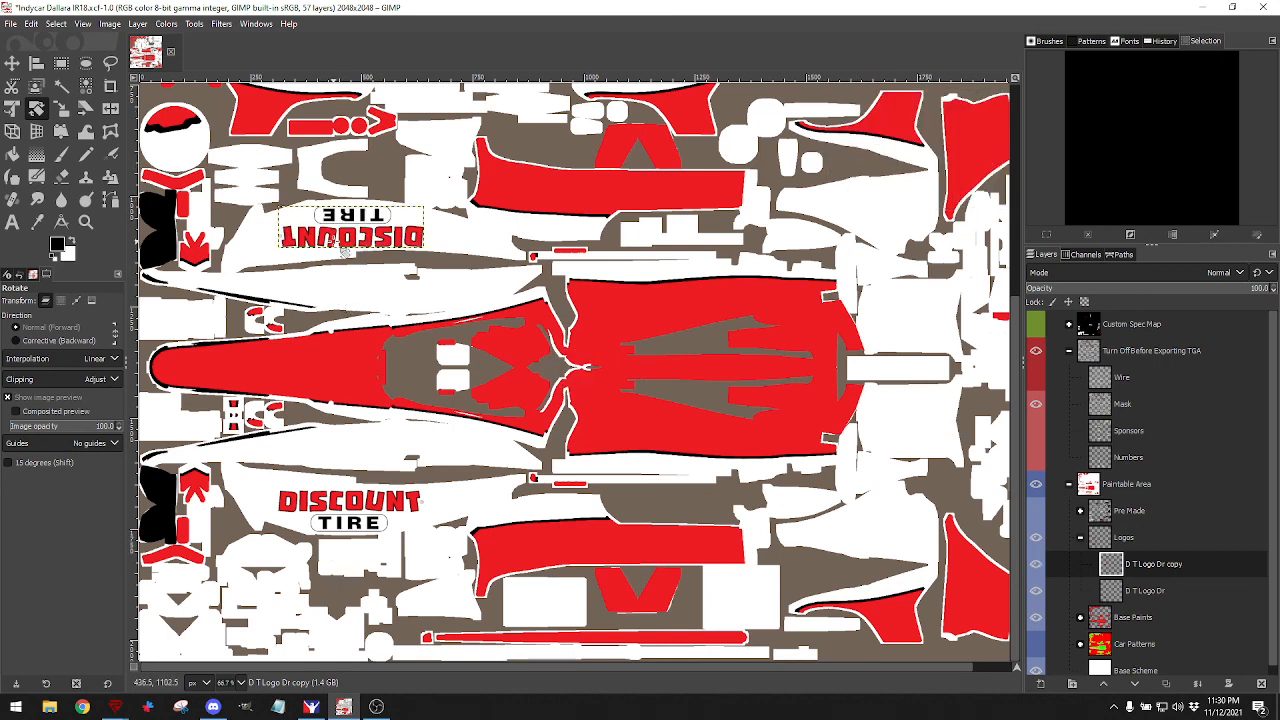
Adjust the upside-down copy's position, undoing the latest moves, then check it in iRacing.
left_click(12, 62)
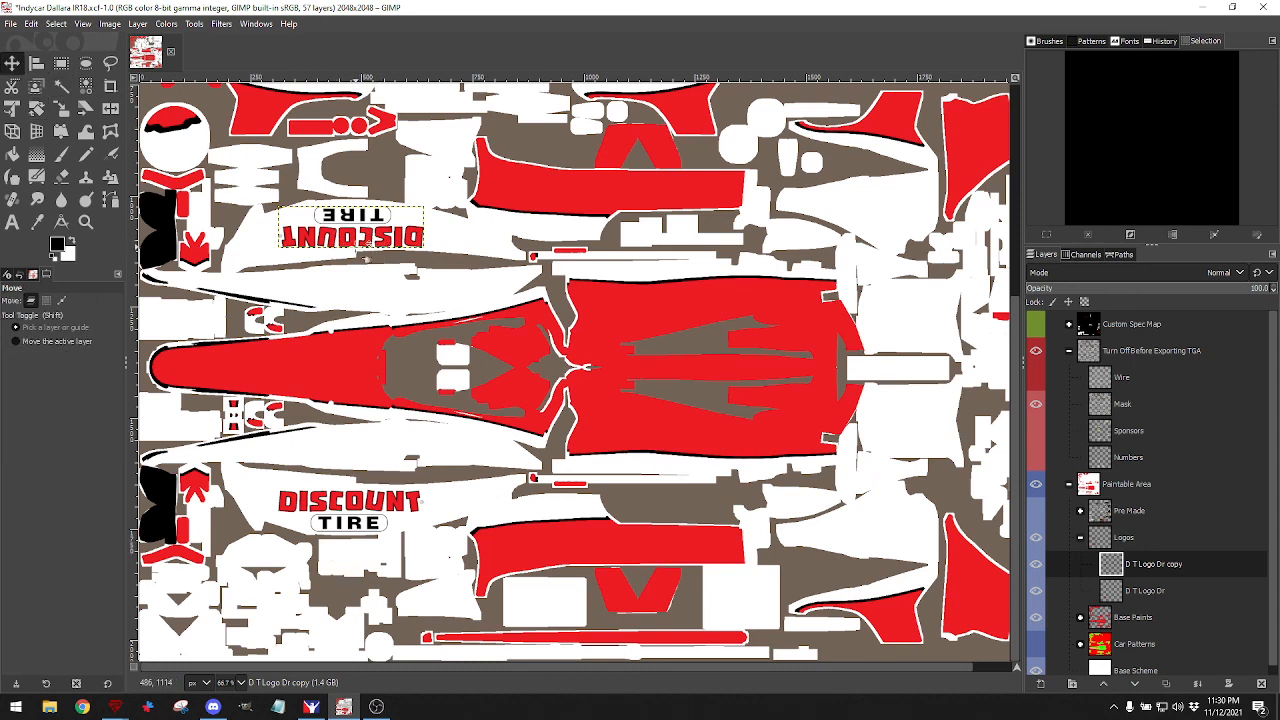
mouse_move(358, 256)
left_mouse_down()
mouse_move(350, 284)
mouse_move(306, 308)
mouse_move(361, 274)
mouse_move(352, 360)
mouse_move(356, 231)
mouse_move(385, 220)
mouse_move(370, 205)
mouse_move(415, 245)
mouse_move(296, 271)
mouse_move(340, 525)
mouse_move(362, 386)
mouse_move(357, 253)
left_mouse_up()
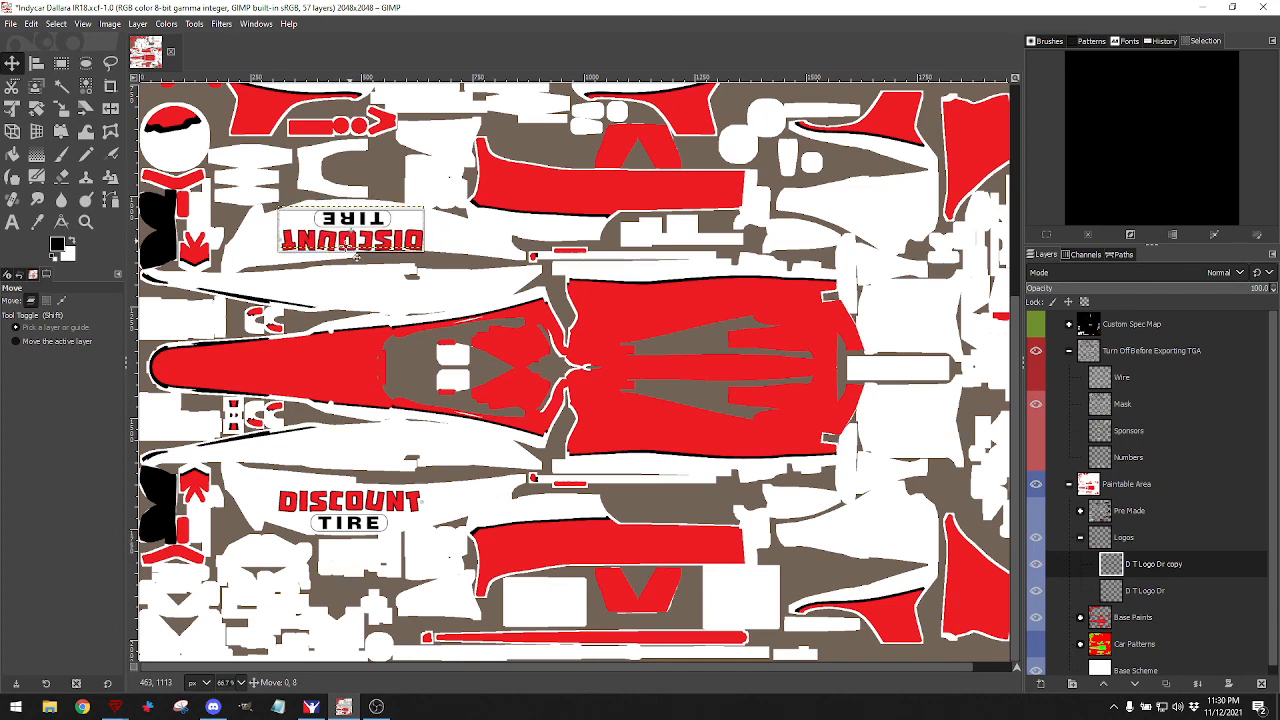
left_click_drag(357, 253, 357, 253)
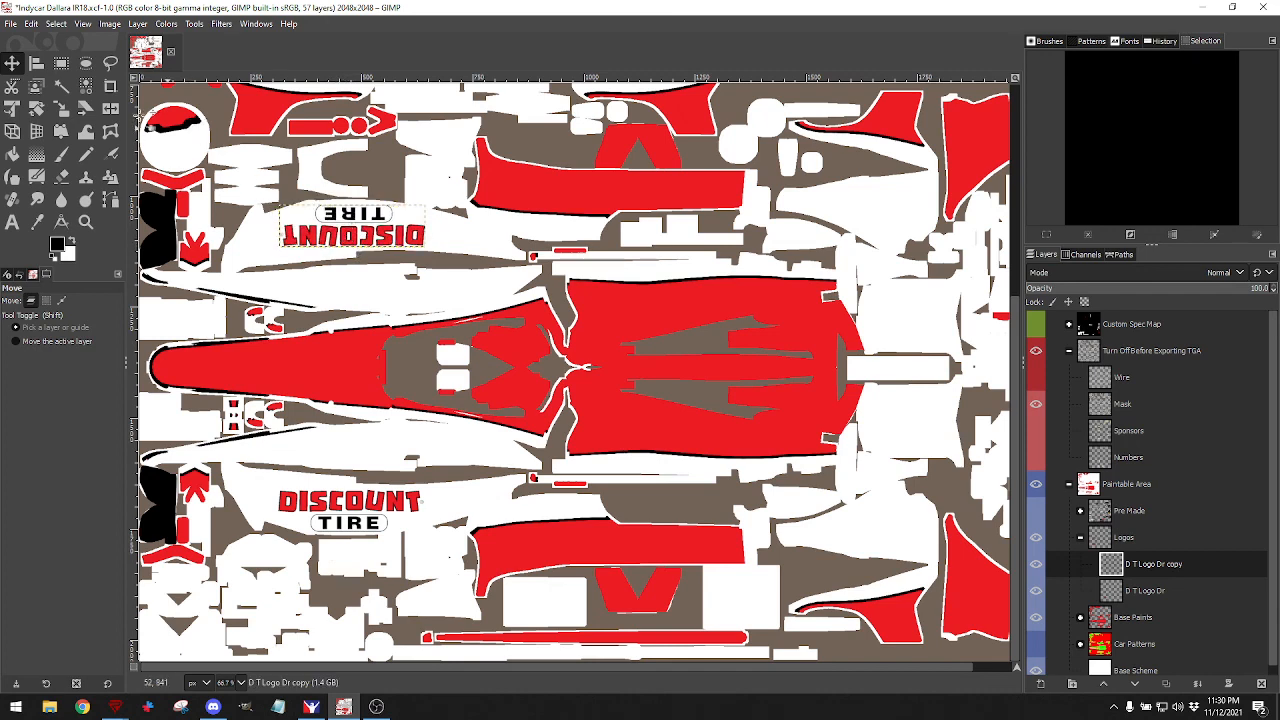
left_click(32, 24)
left_click(60, 37)
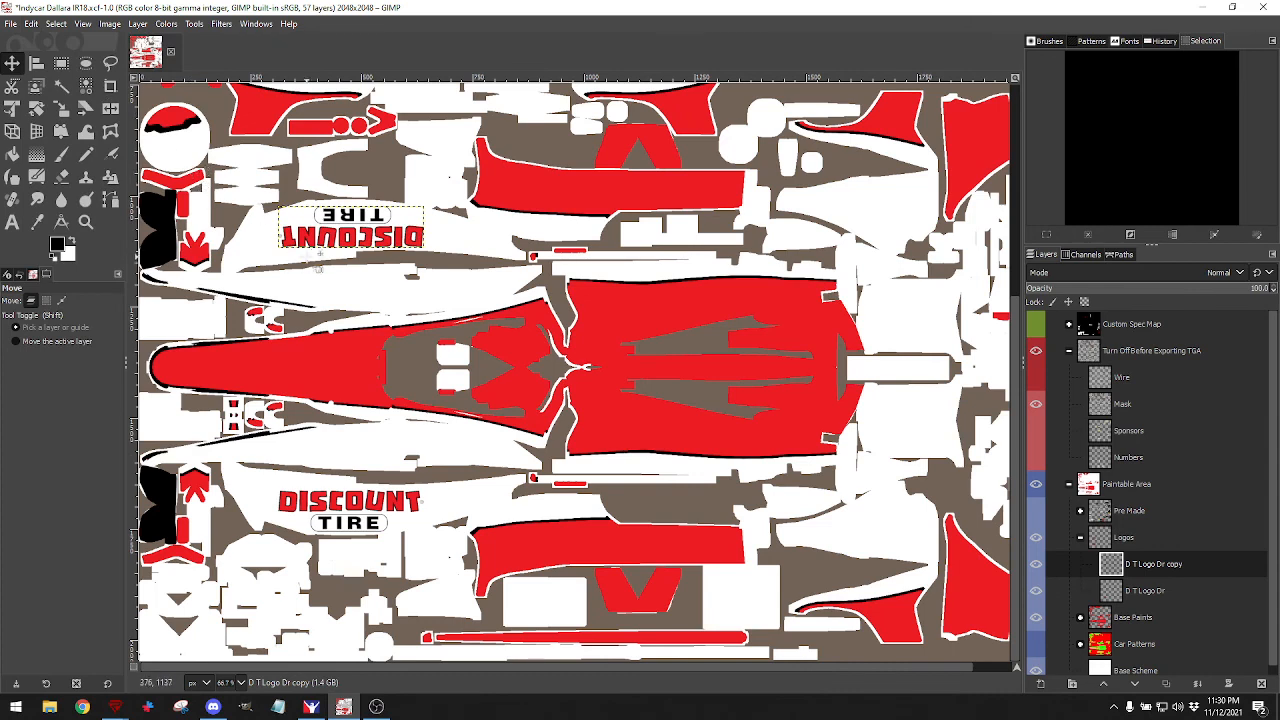
left_click_drag(334, 236, 334, 236)
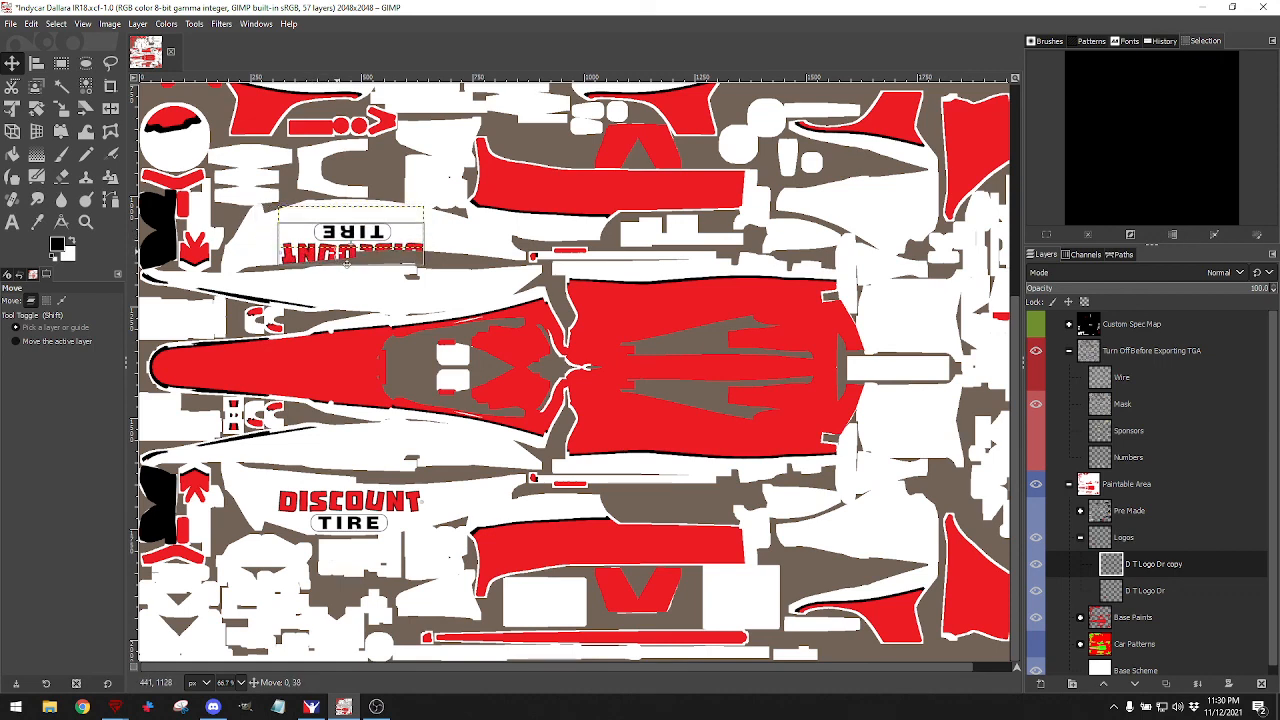
mouse_move(347, 262)
left_mouse_down()
mouse_move(335, 234)
mouse_move(343, 246)
left_mouse_up()
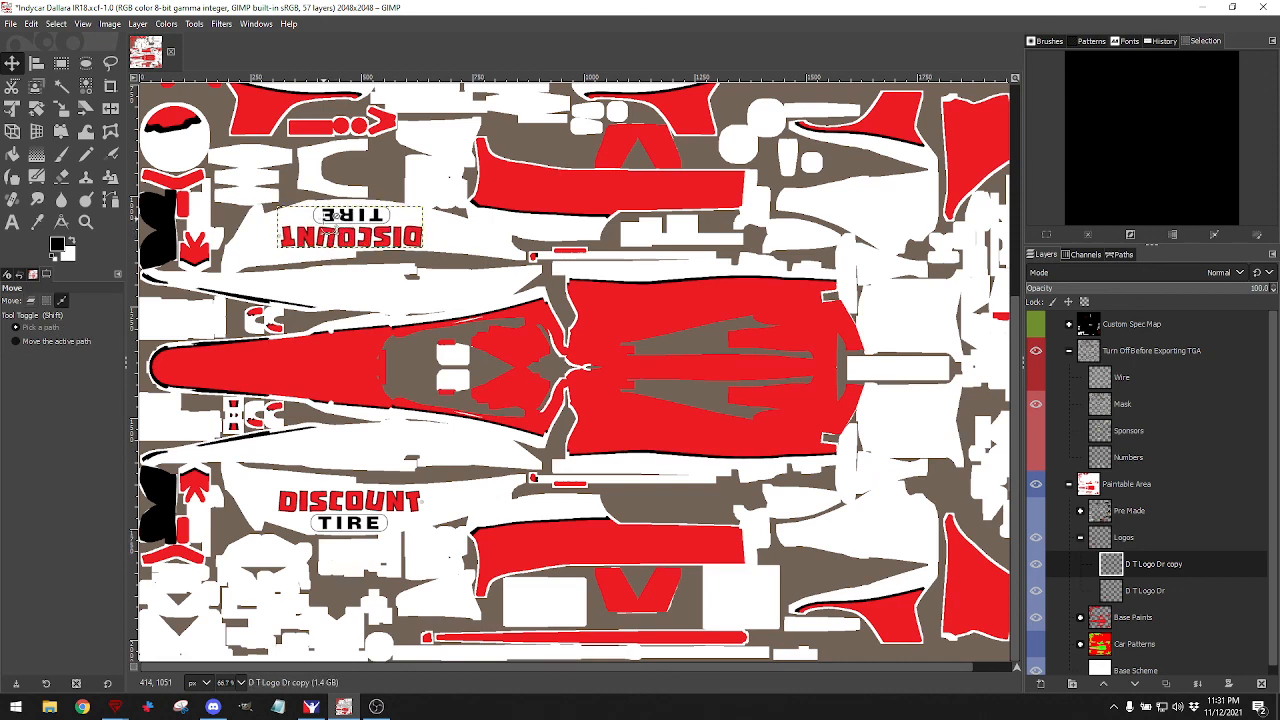
left_click(32, 24)
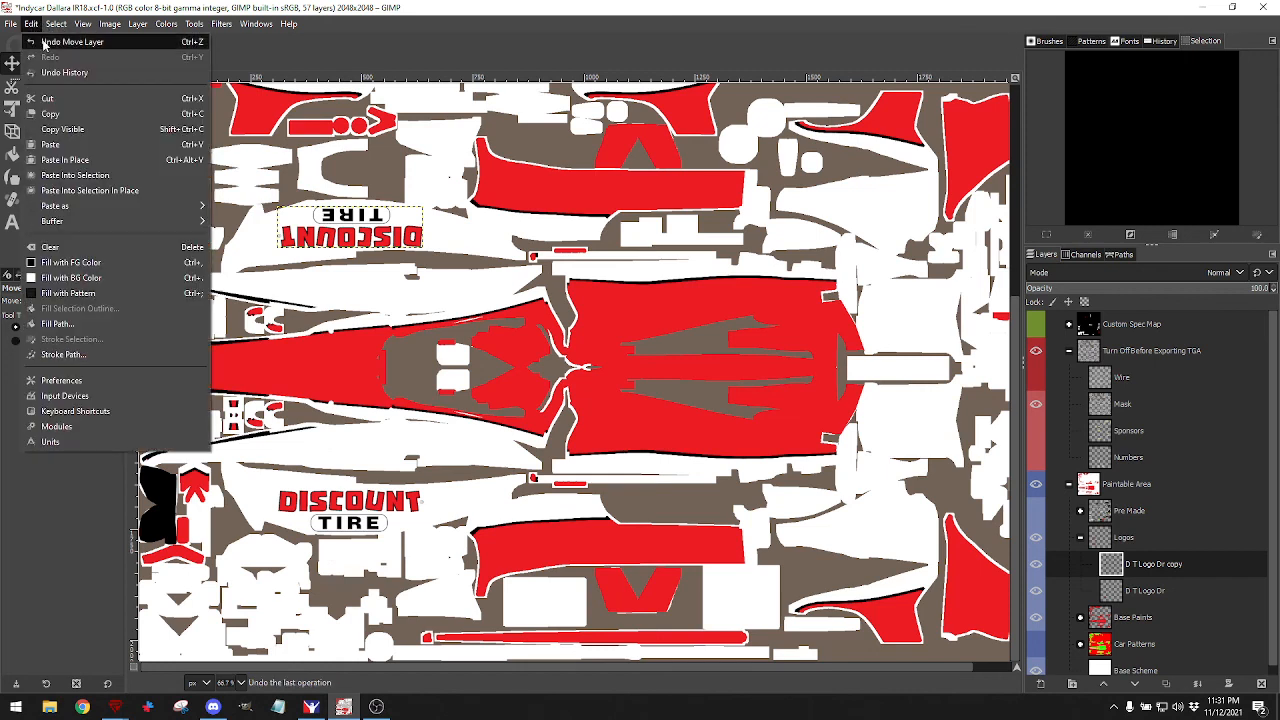
left_click(50, 34)
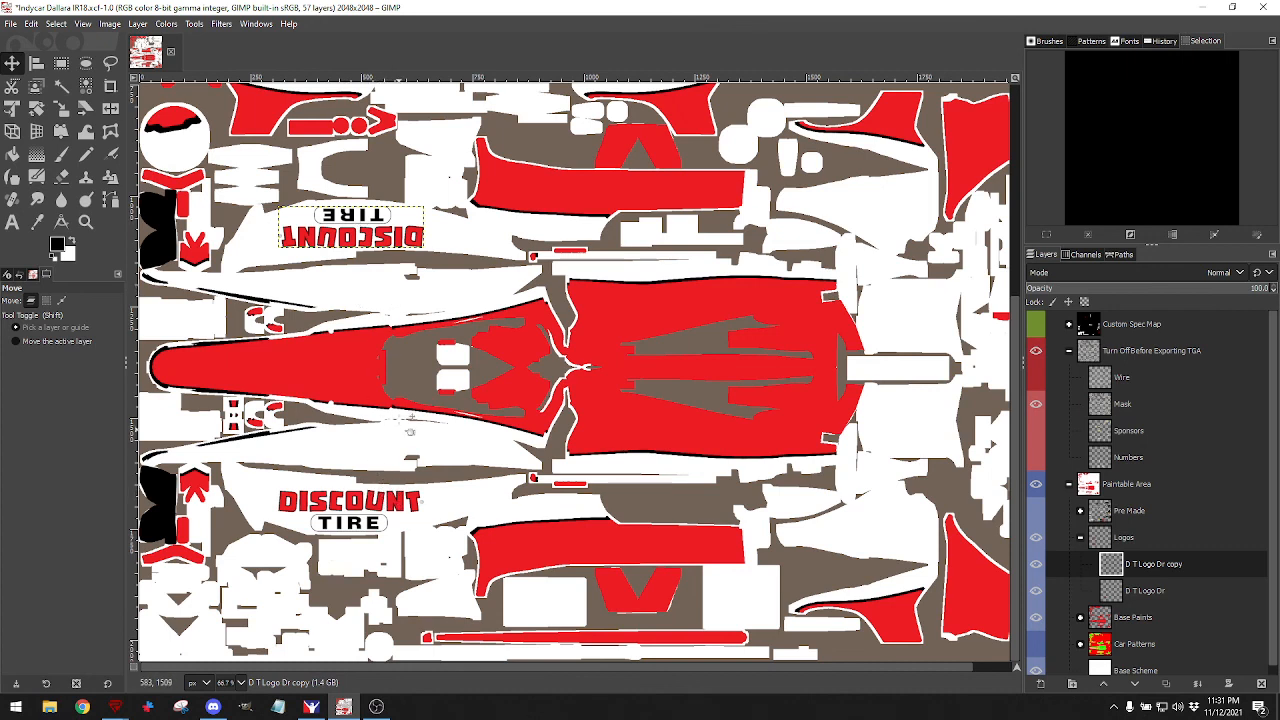
left_click(311, 707)
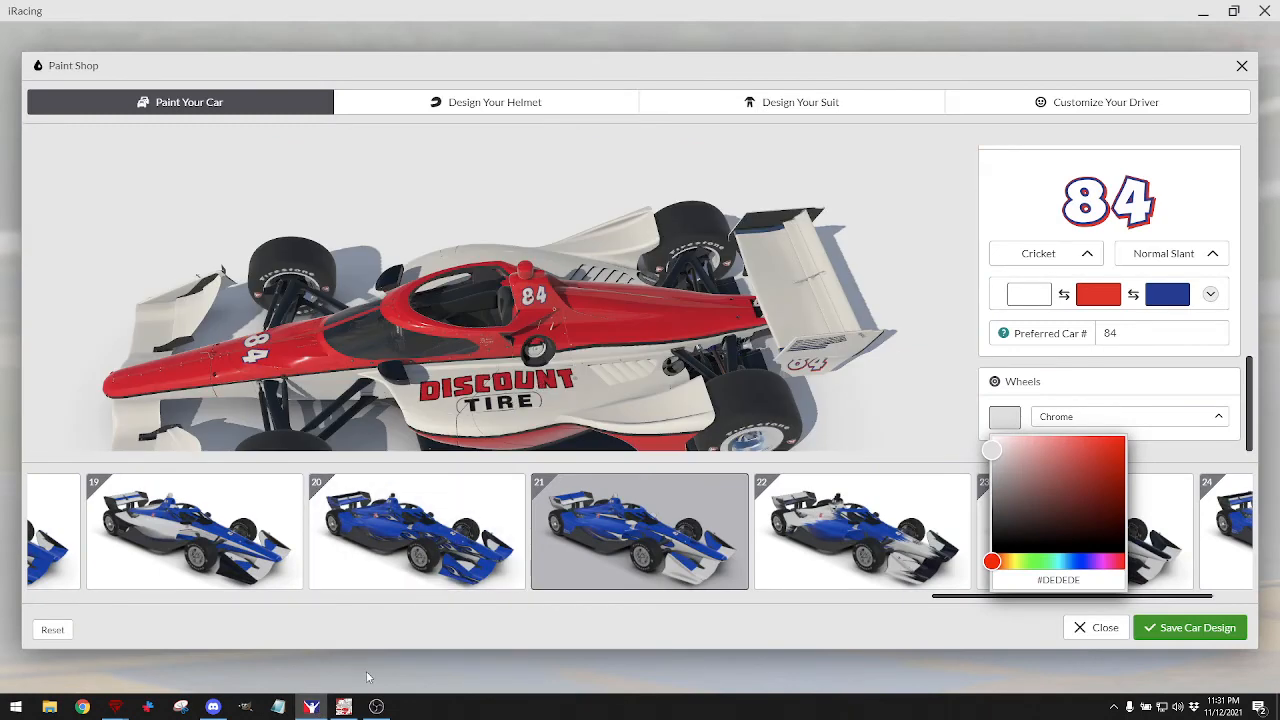
left_click(343, 707)
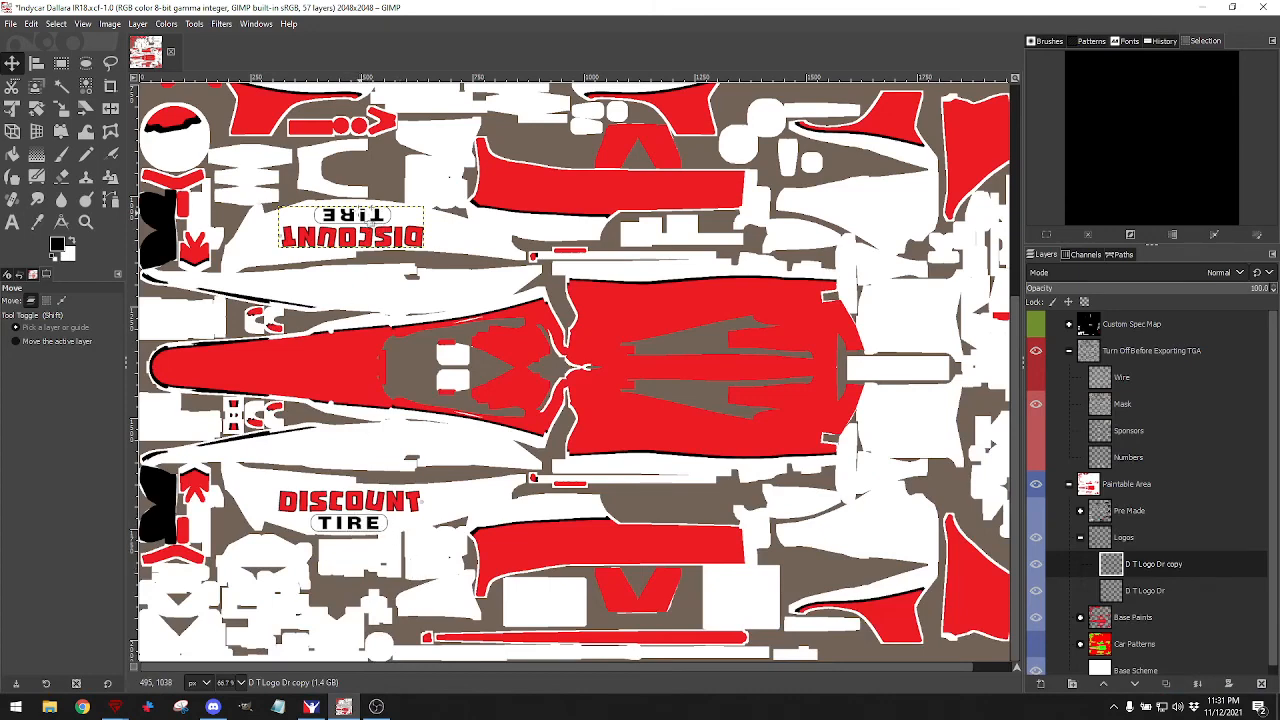
Nudge the upside-down logo copy into place and export the texture to the car's TGA file.
left_click_drag(357, 238, 349, 232)
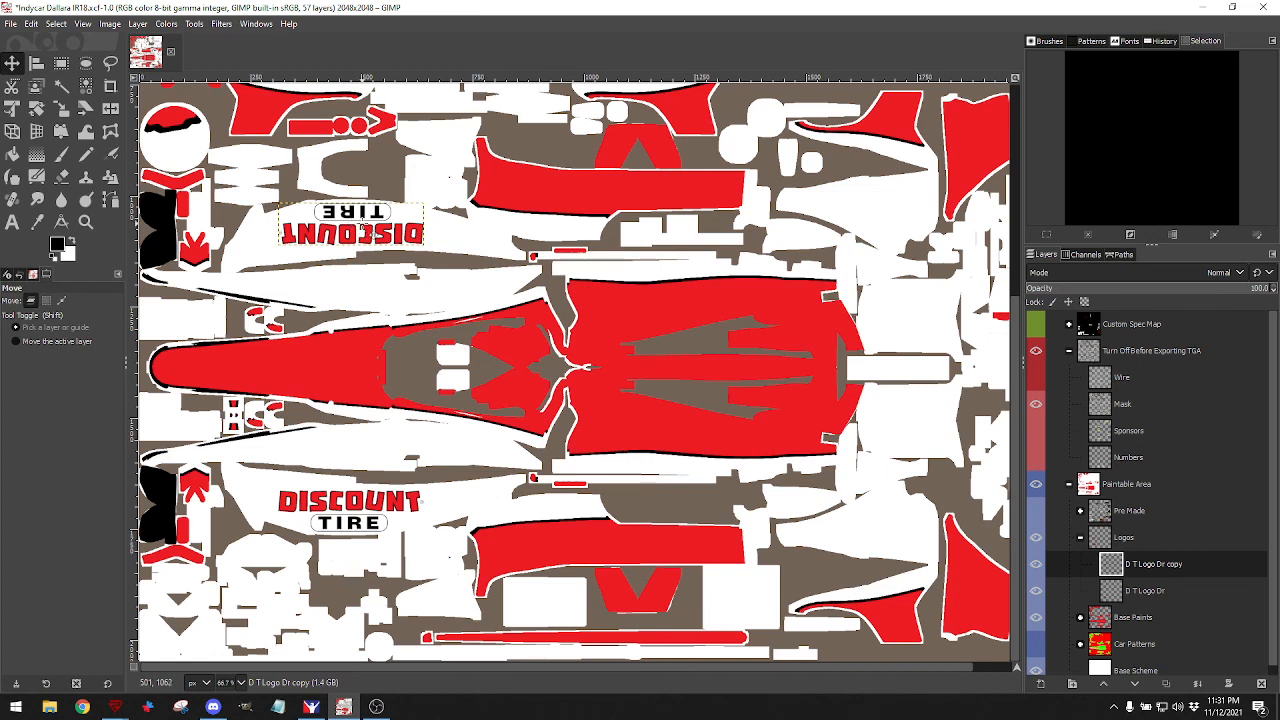
key("Down")
key("Down")
key("Down")
key("Down")
key("Down")
key("Down")
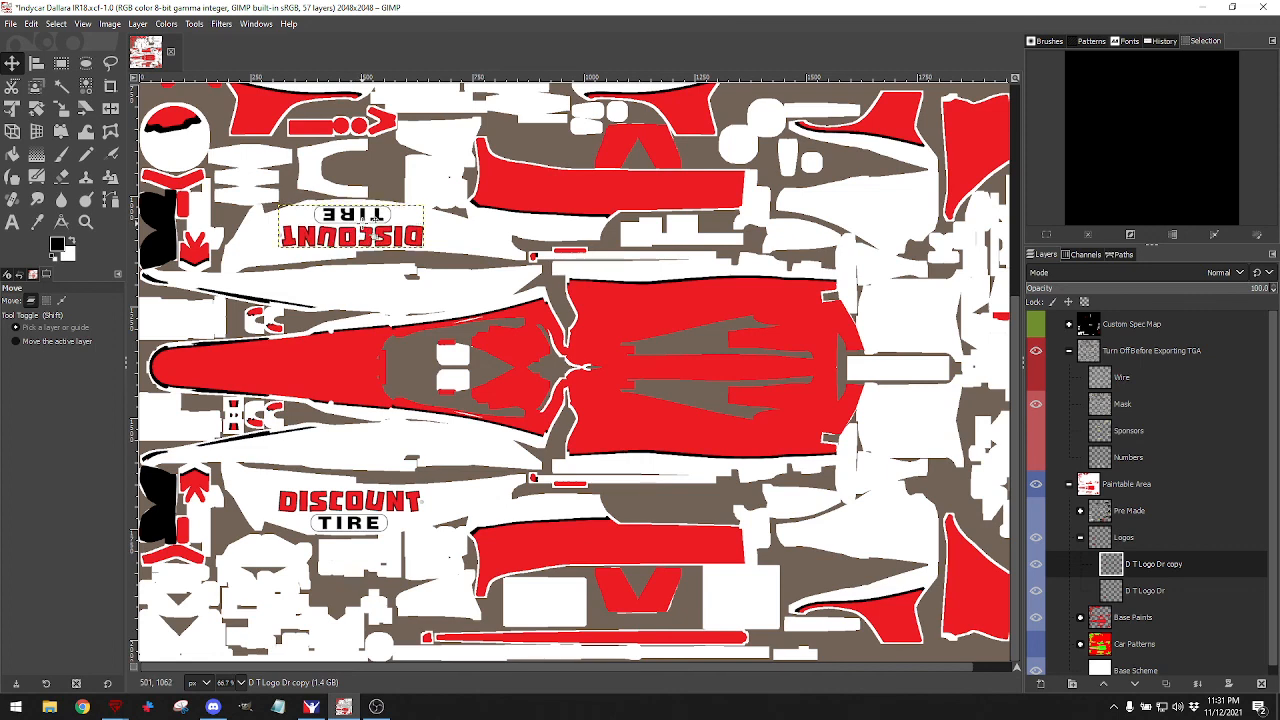
key("Up")
key("Up")
key("Up")
left_click_drag(364, 228, 363, 229)
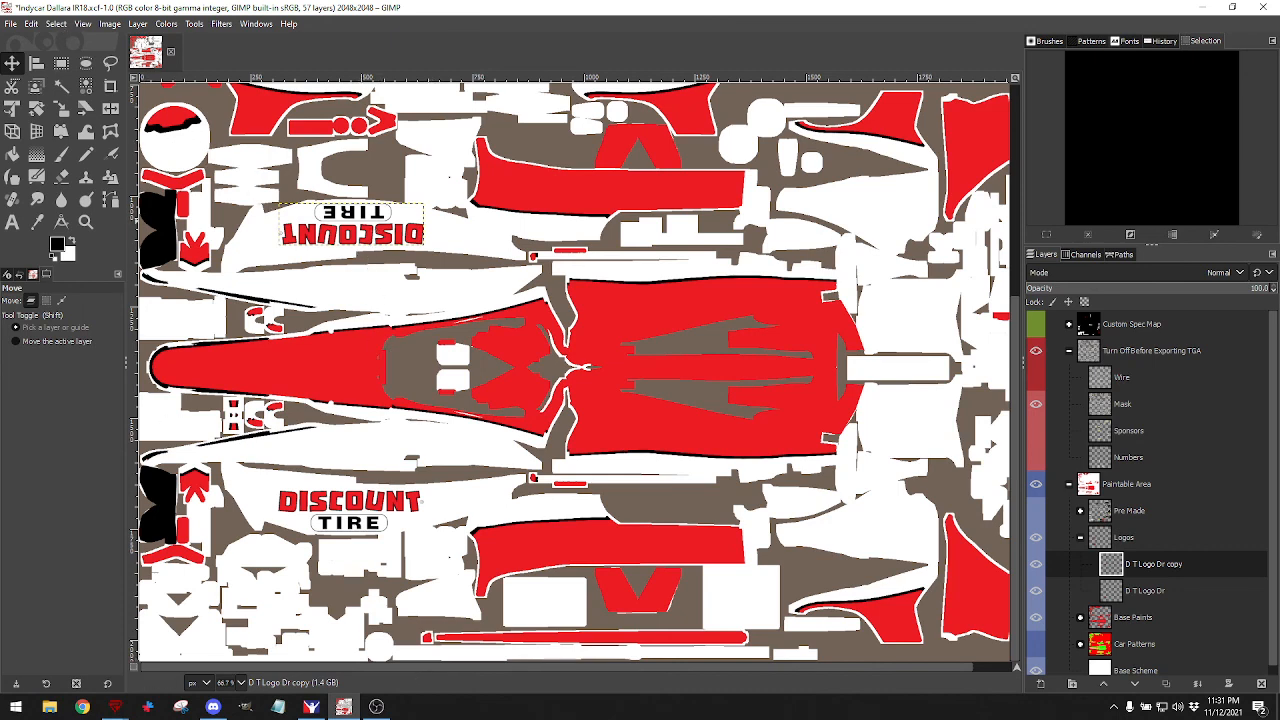
left_click(13, 26)
left_click(50, 218)
Rotate the refreshed iRacing car to view its front and left front side, then return to GIMP.
left_click(312, 707)
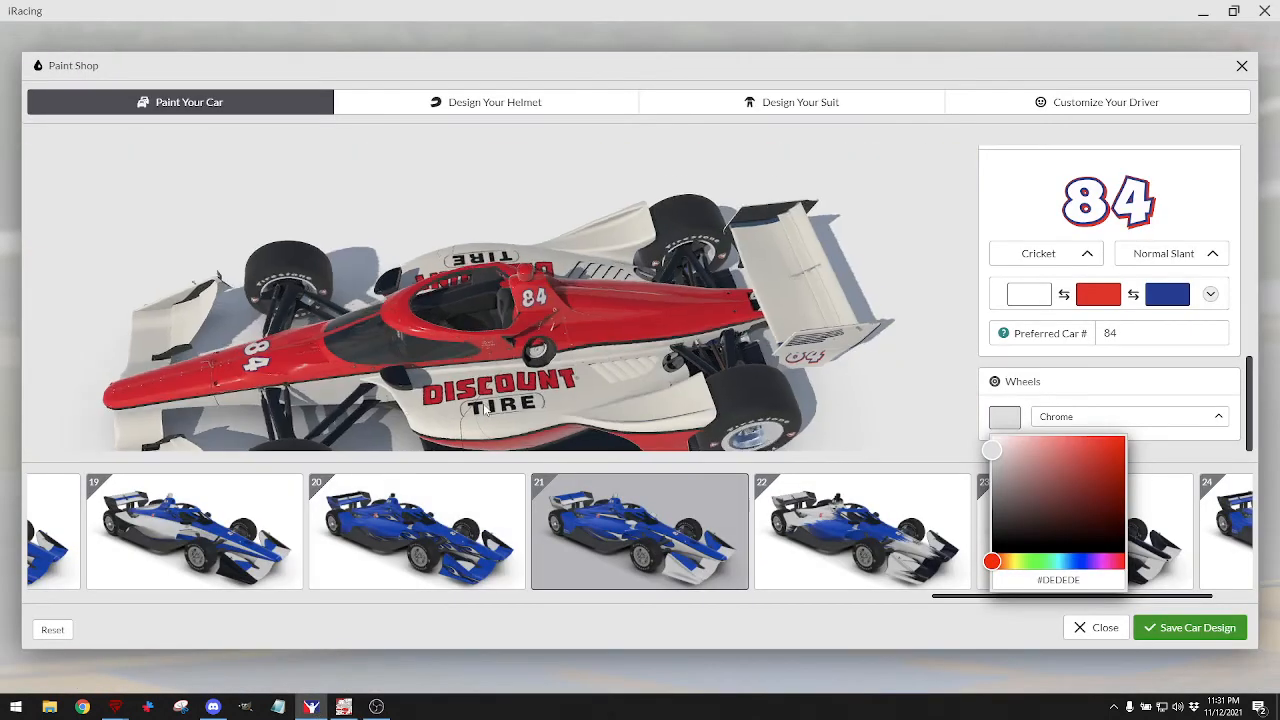
left_click_drag(485, 408, 597, 337)
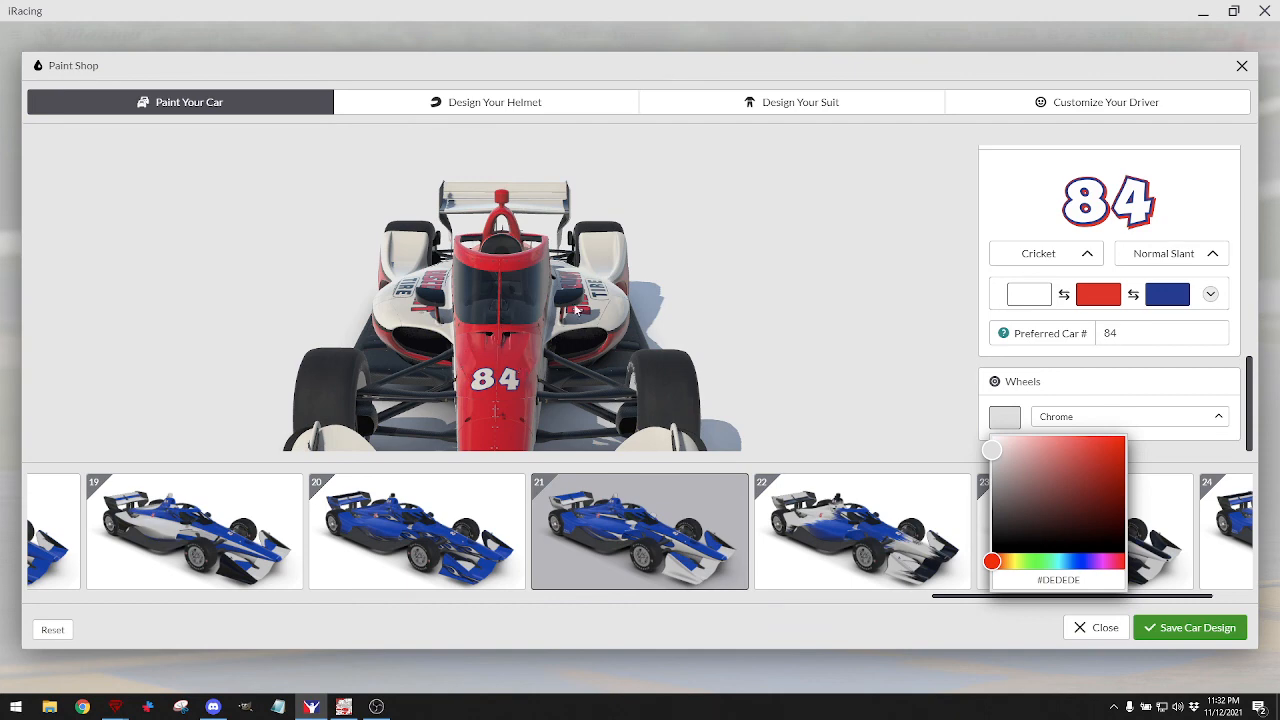
left_click_drag(577, 310, 497, 296)
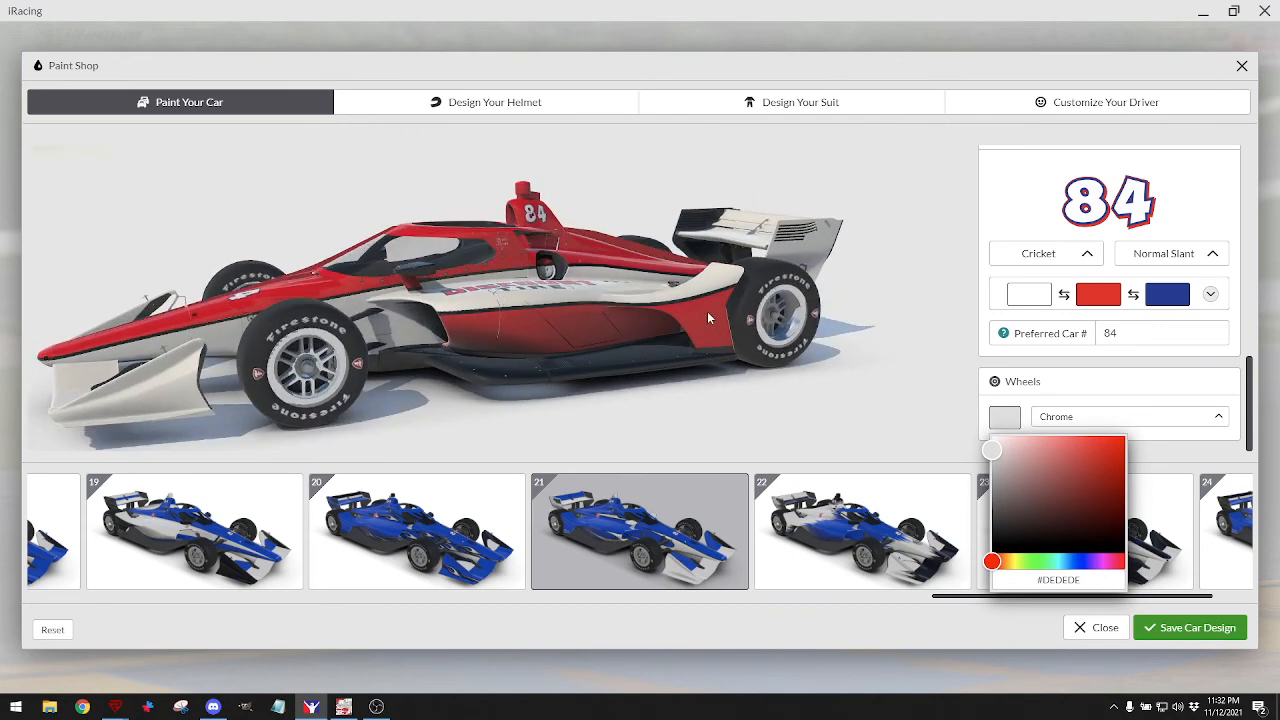
left_click_drag(716, 325, 659, 329)
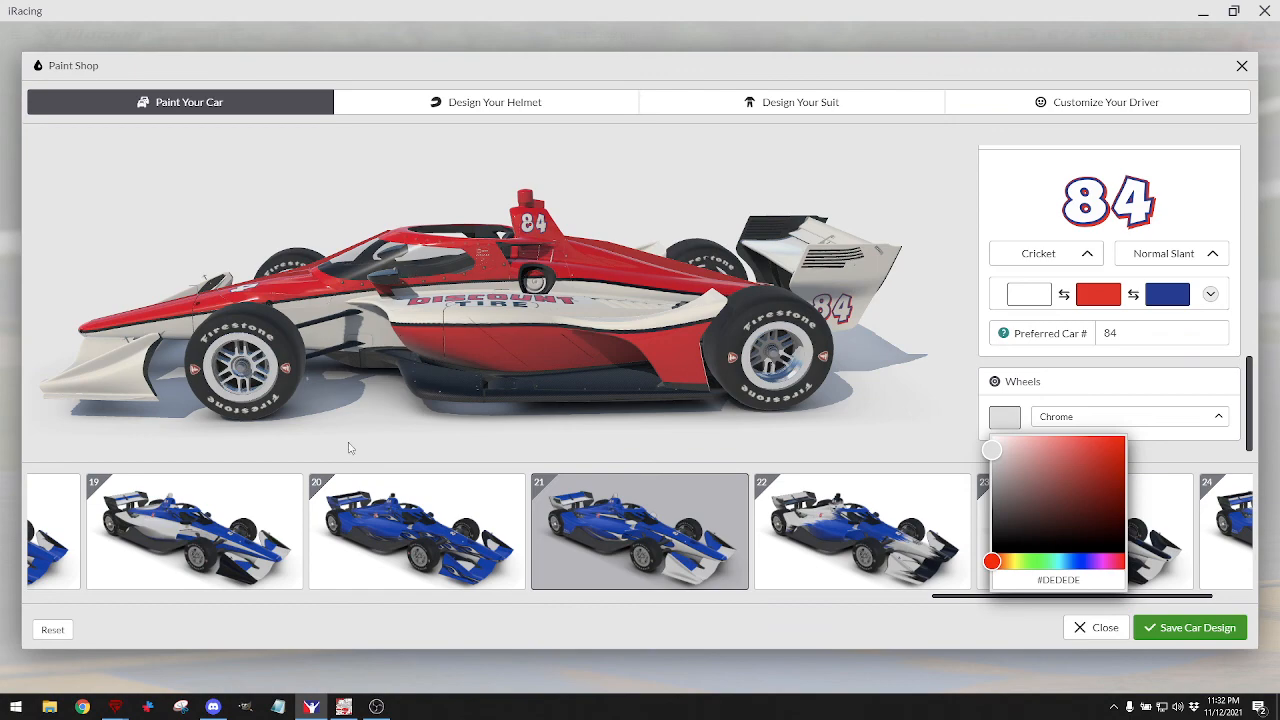
left_click(343, 706)
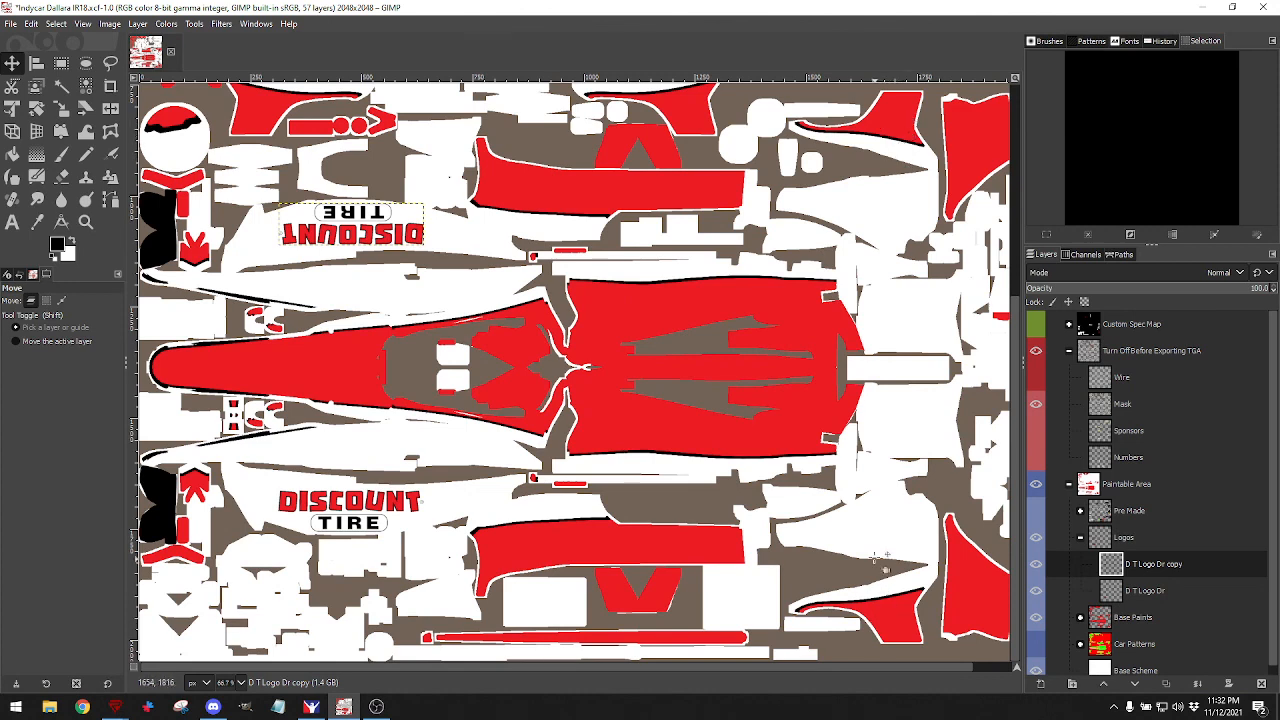
Turn on visibility of the Pre Made layer in the layers panel.
left_click(311, 706)
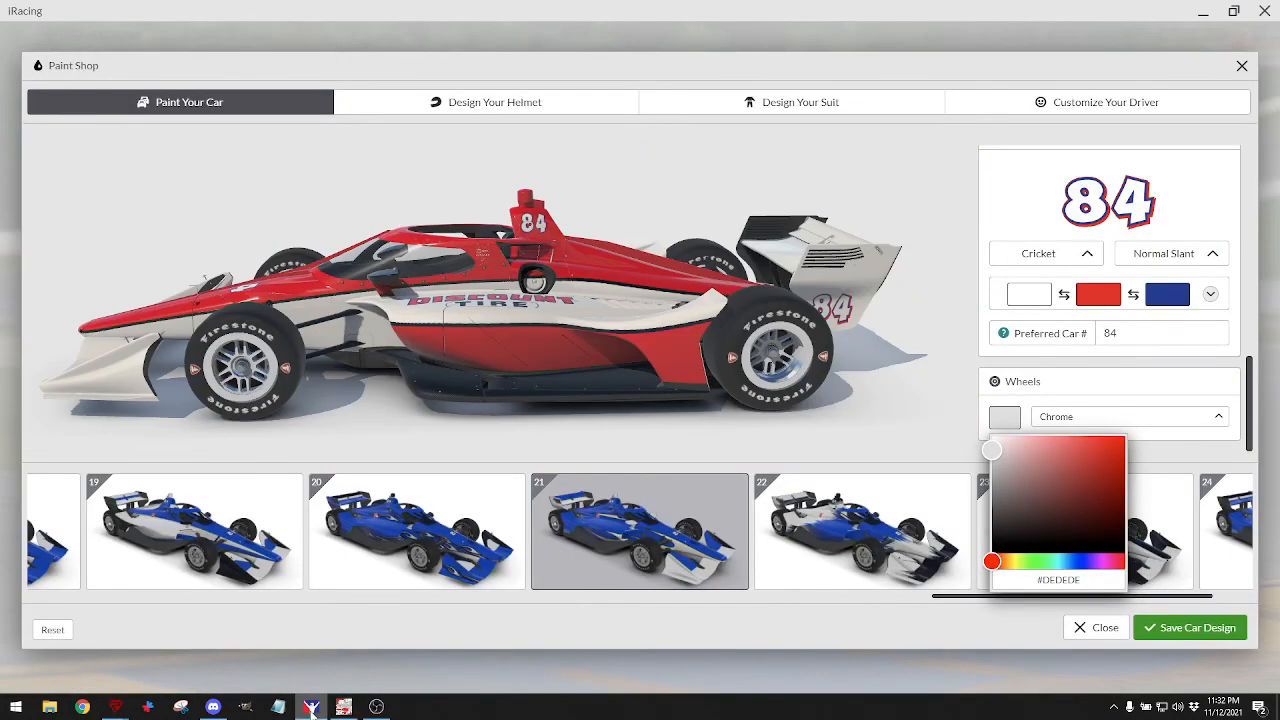
left_click(343, 706)
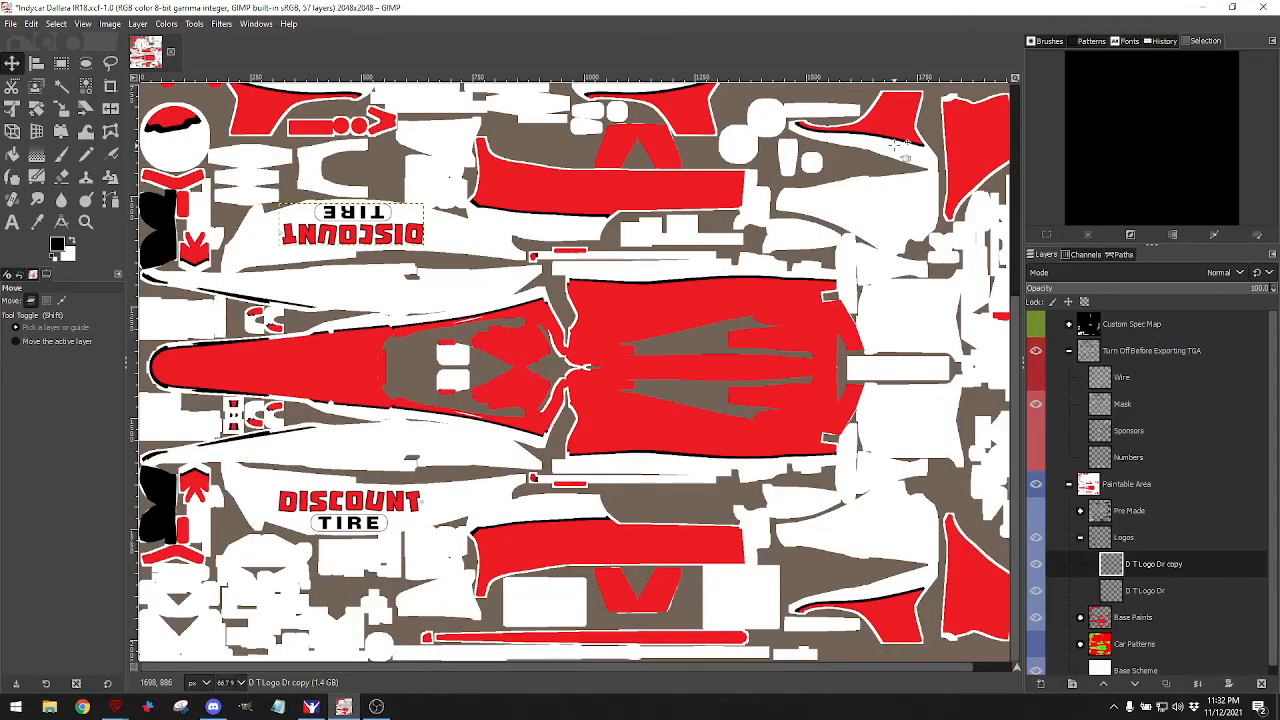
scroll(508, 220, "up", 5)
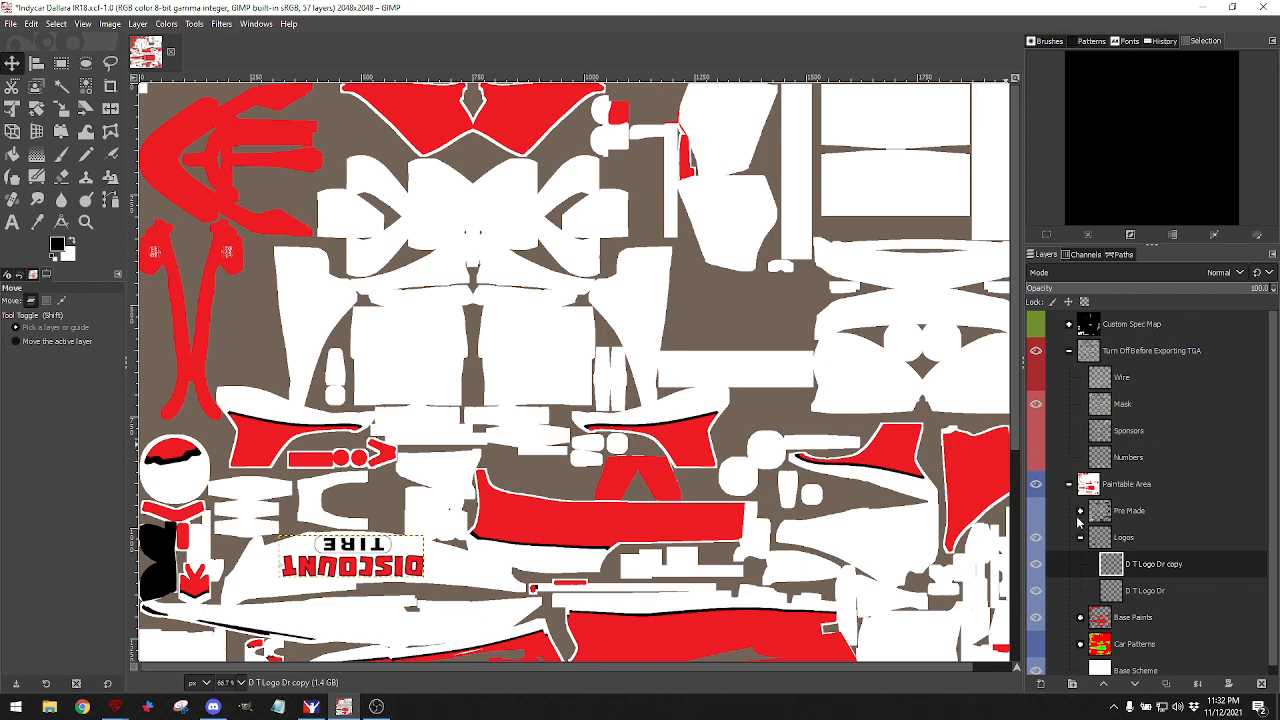
left_click(1037, 512)
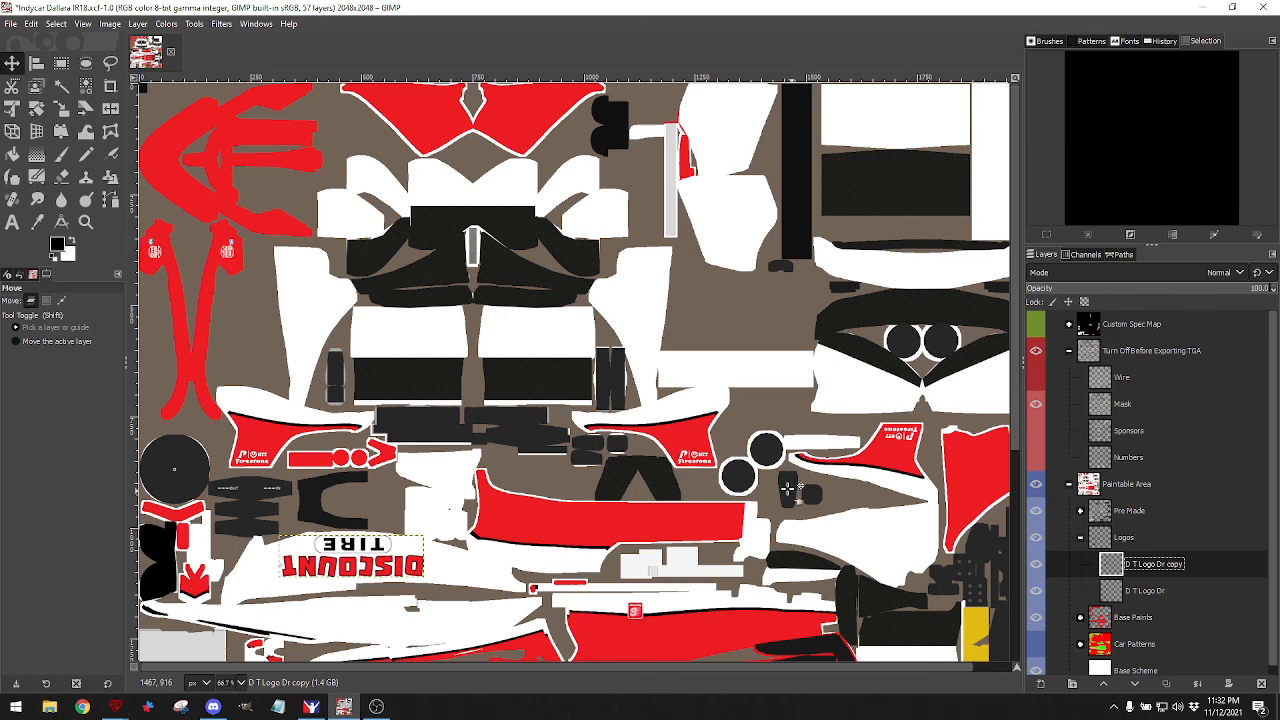
Check the car from the front in iRacing, then return to GIMP.
left_click(313, 708)
mouse_move(339, 353)
left_mouse_down()
mouse_move(428, 370)
mouse_move(446, 361)
mouse_move(400, 420)
left_mouse_up()
left_click(343, 707)
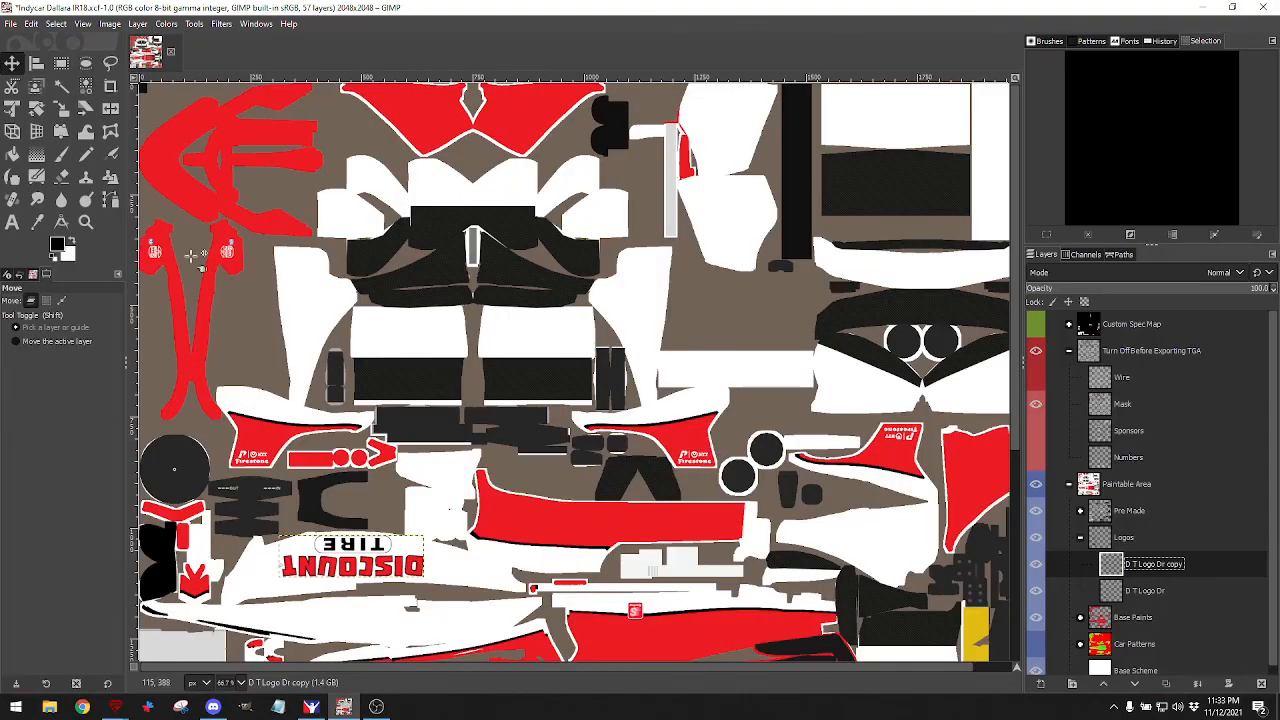
Export the texture with the Pre Made parts to the car's TGA file and switch to iRacing.
left_click(10, 23)
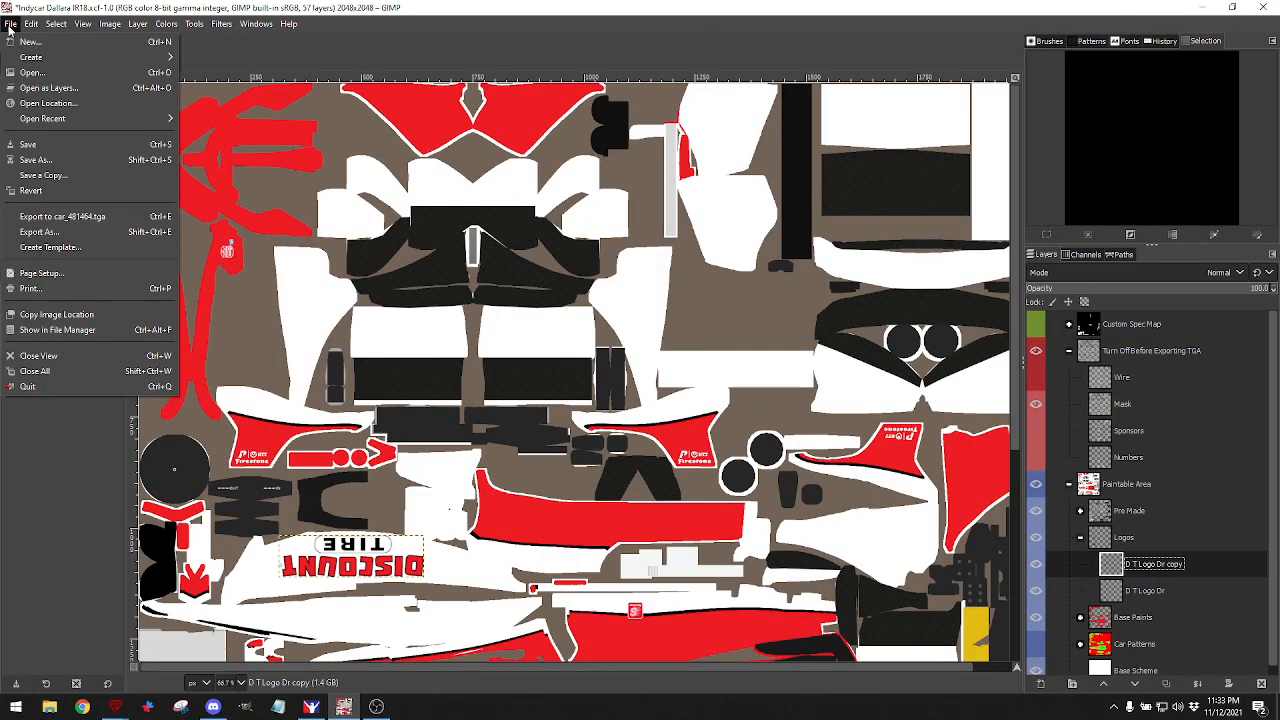
left_click(40, 216)
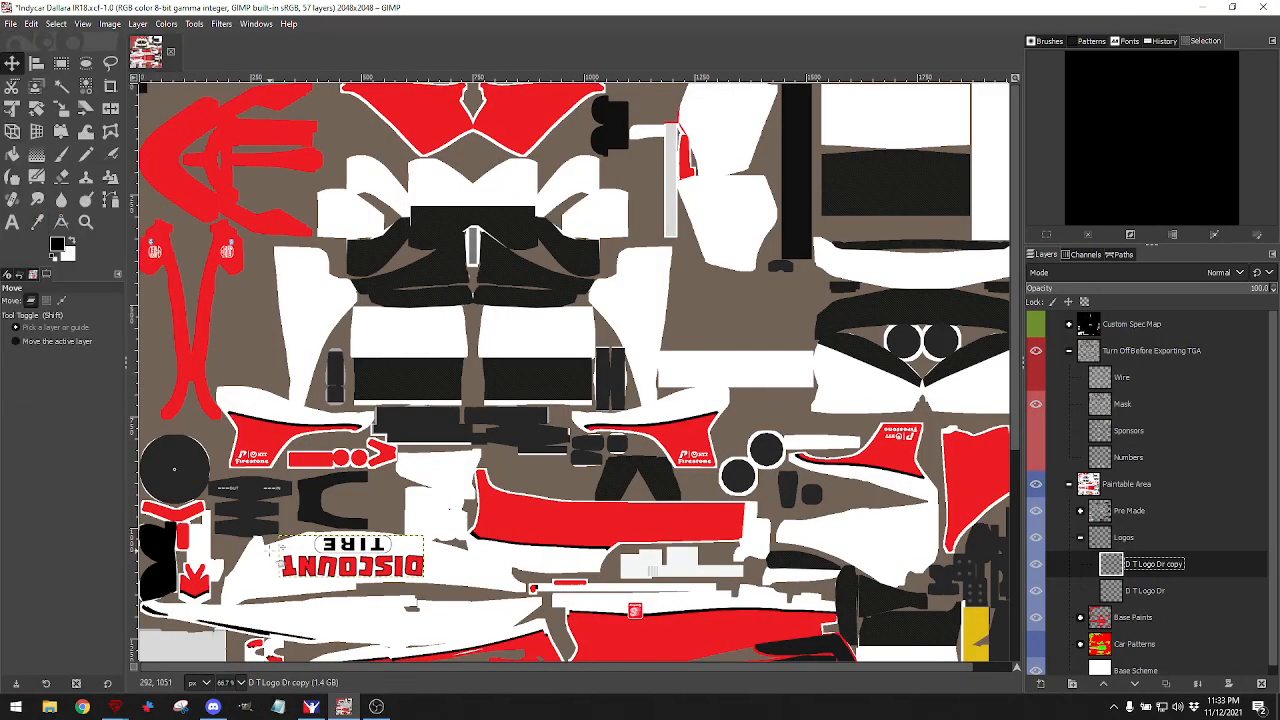
left_click(311, 707)
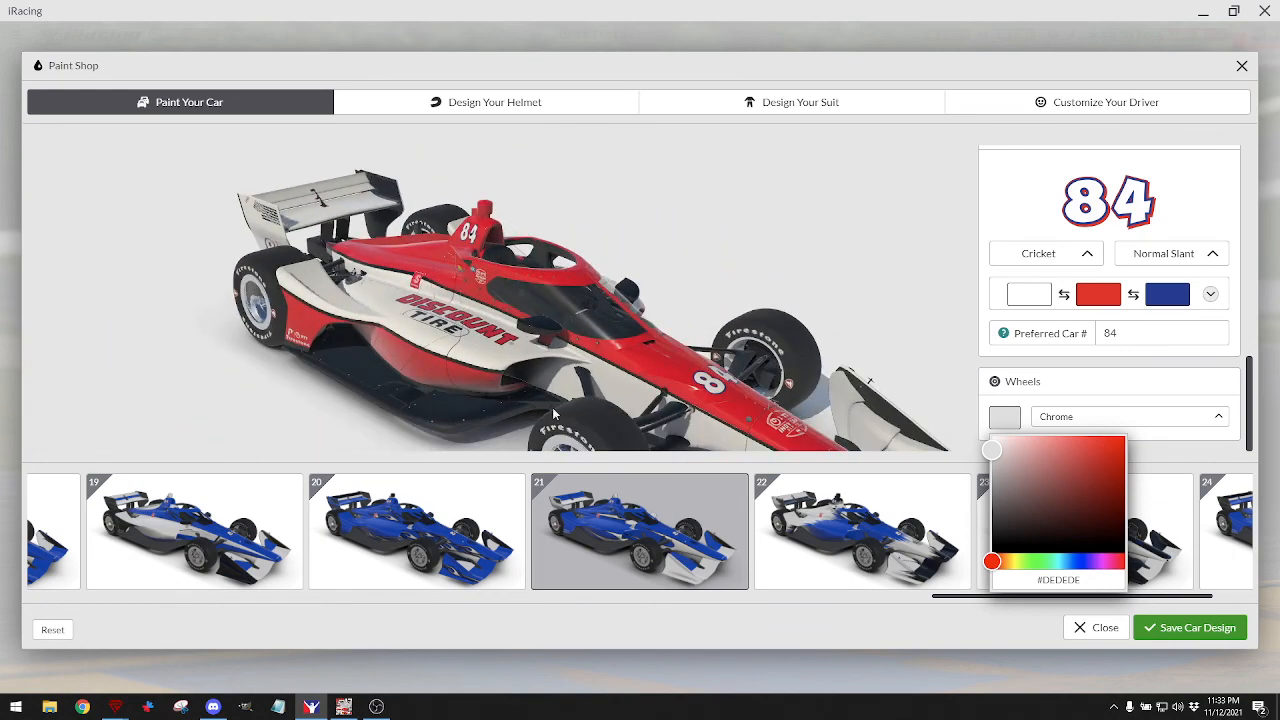
Compare the updated car in iRacing's preview against the GIMP texture, ending back in GIMP.
left_click(343, 707)
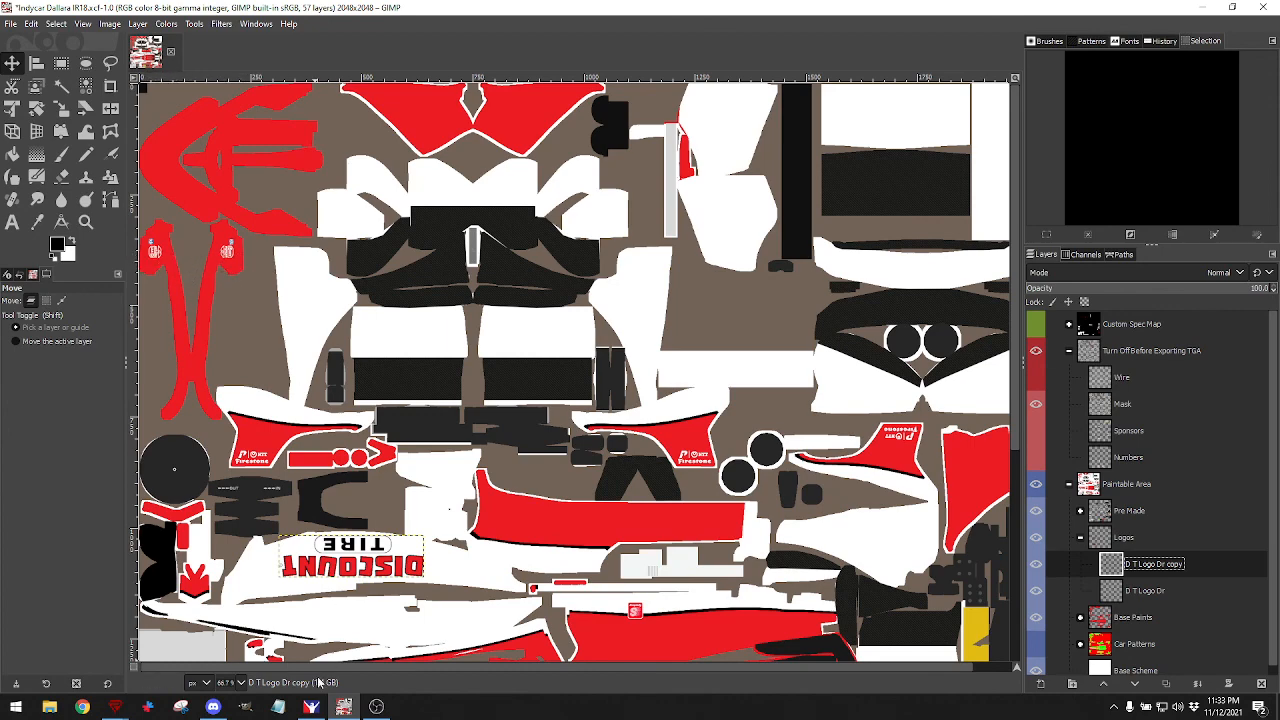
left_click(311, 707)
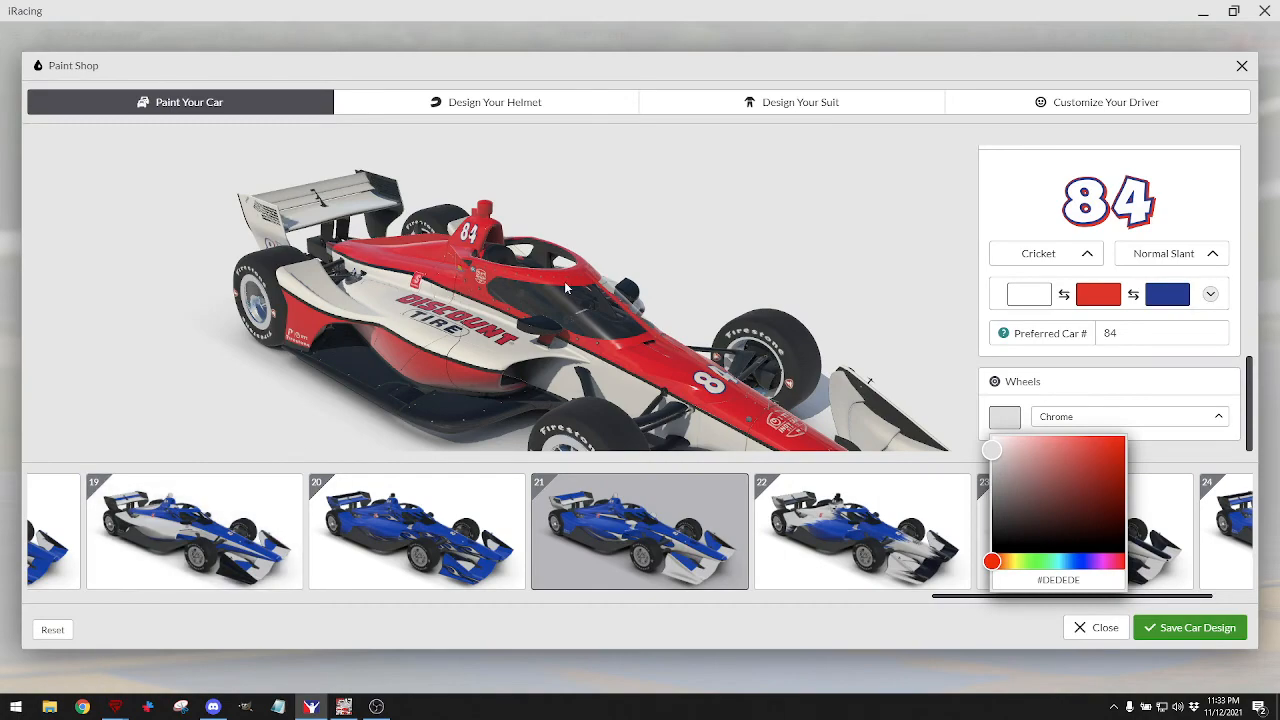
left_click(343, 707)
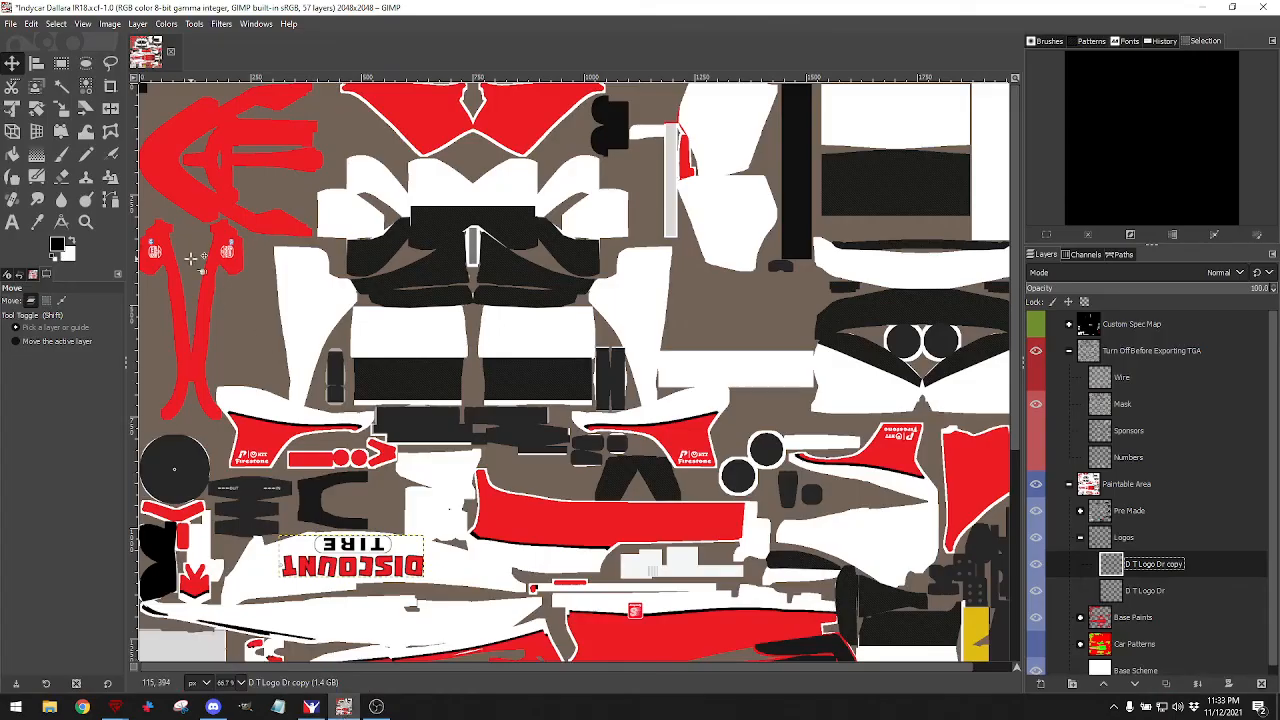
Undo the stray logo layer move to restore the texture artwork.
key("ctrl+z")
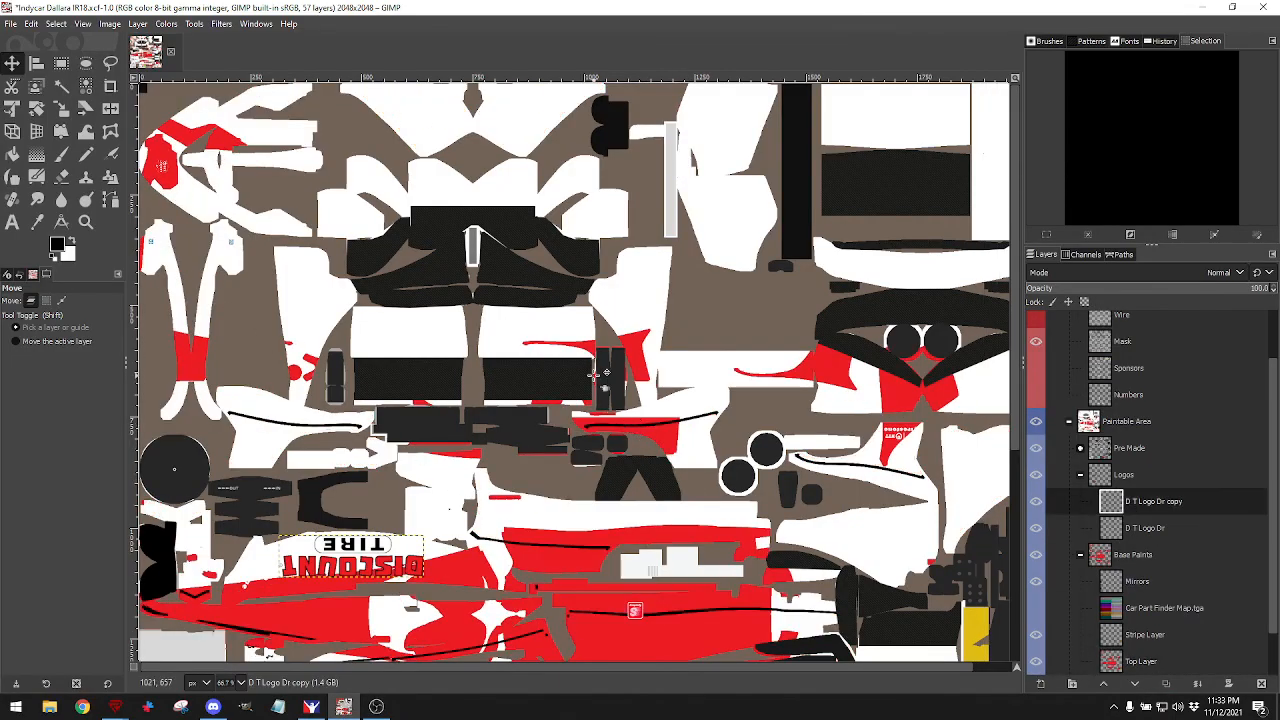
left_click(35, 24)
left_click(50, 38)
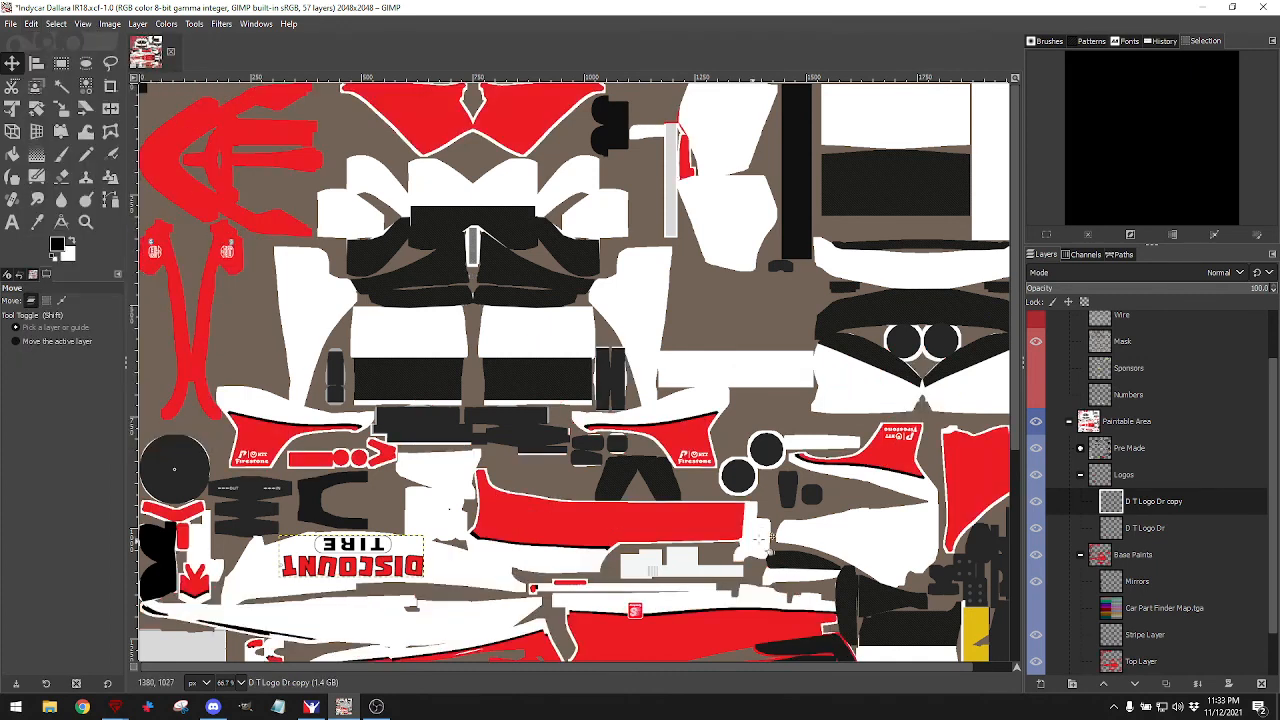
Rename the copy layer to 'D T Logo Pas' and make it the active layer.
left_click(1152, 505)
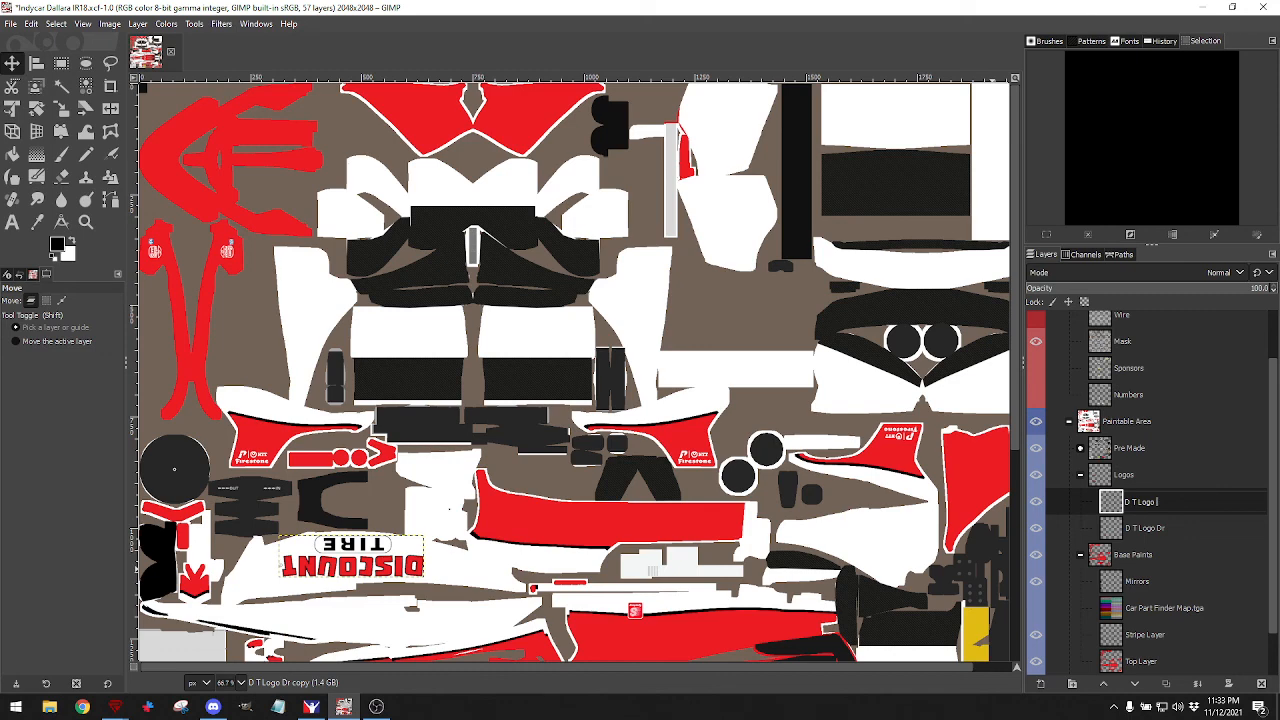
left_click(1197, 519)
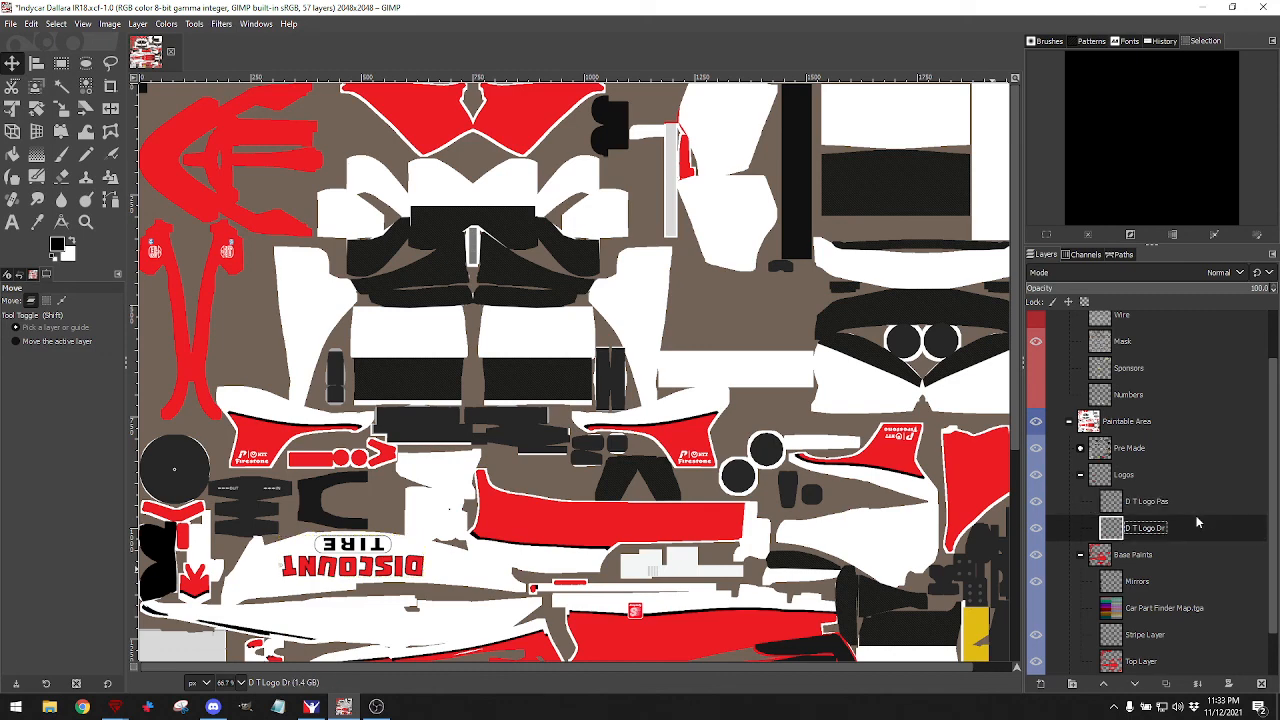
left_click(1148, 510)
left_click(1147, 529)
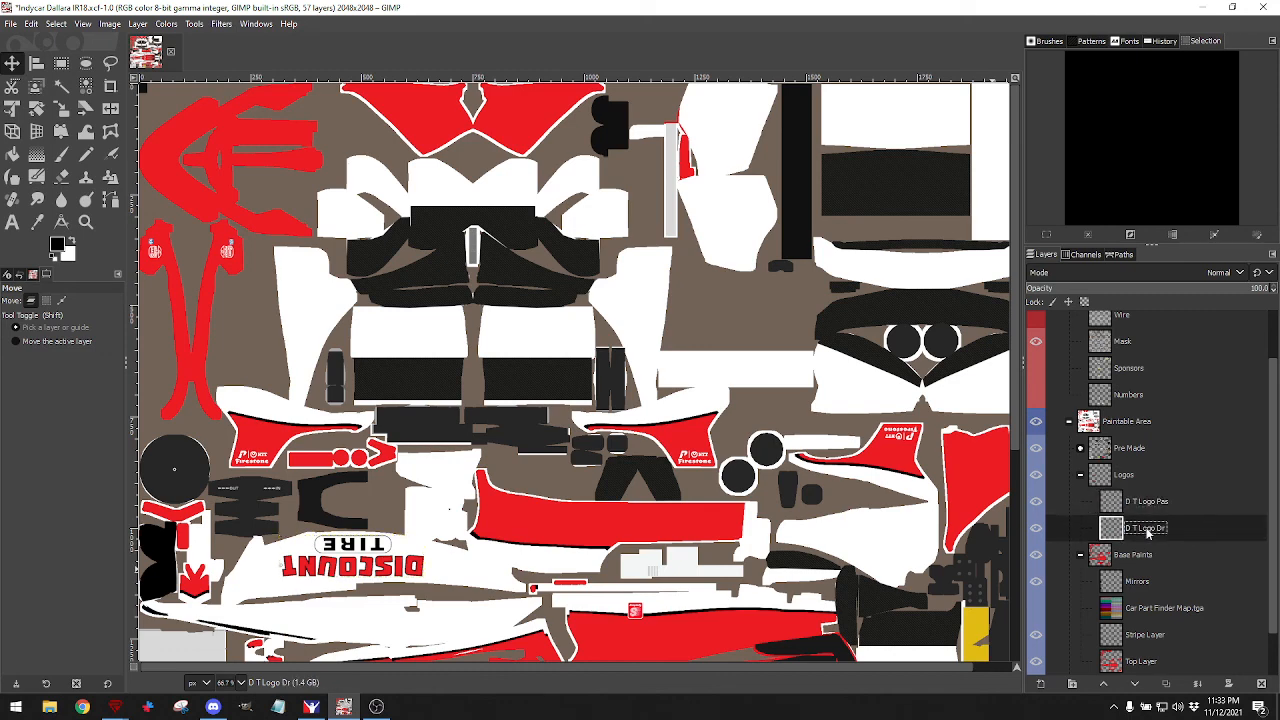
left_click(1130, 510)
left_click(1136, 530)
left_click(1139, 510)
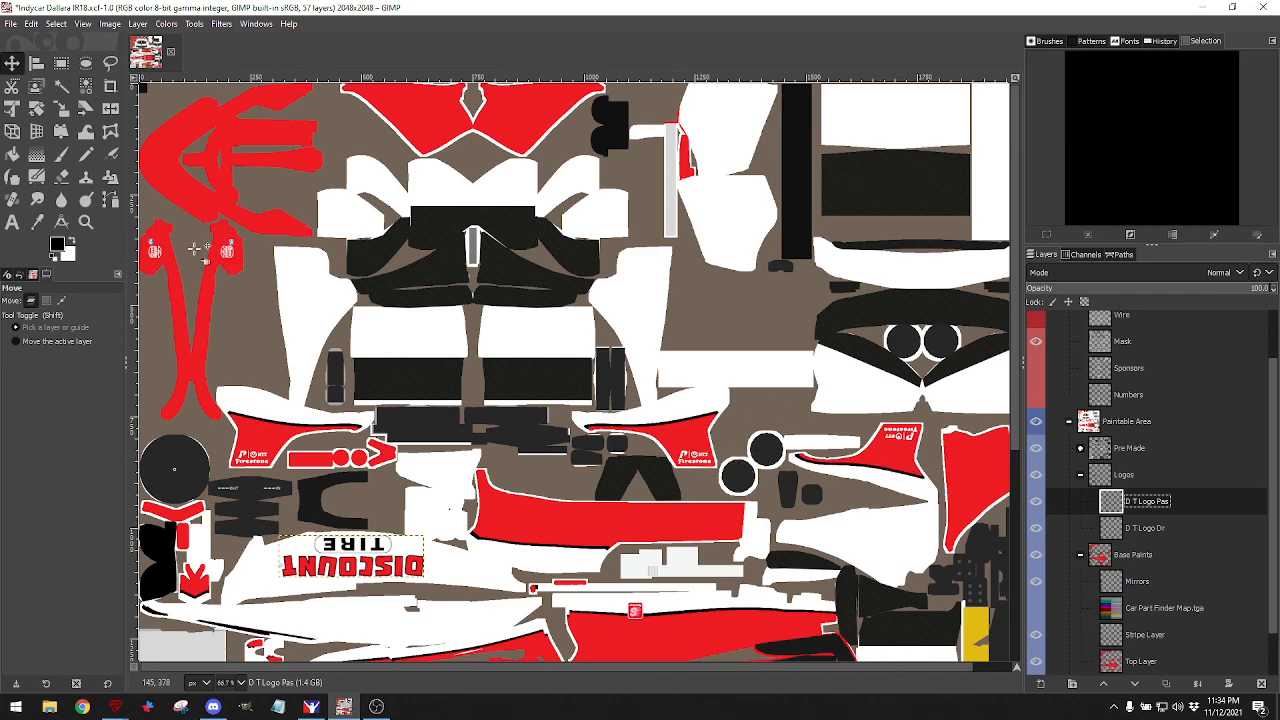
left_click(10, 23)
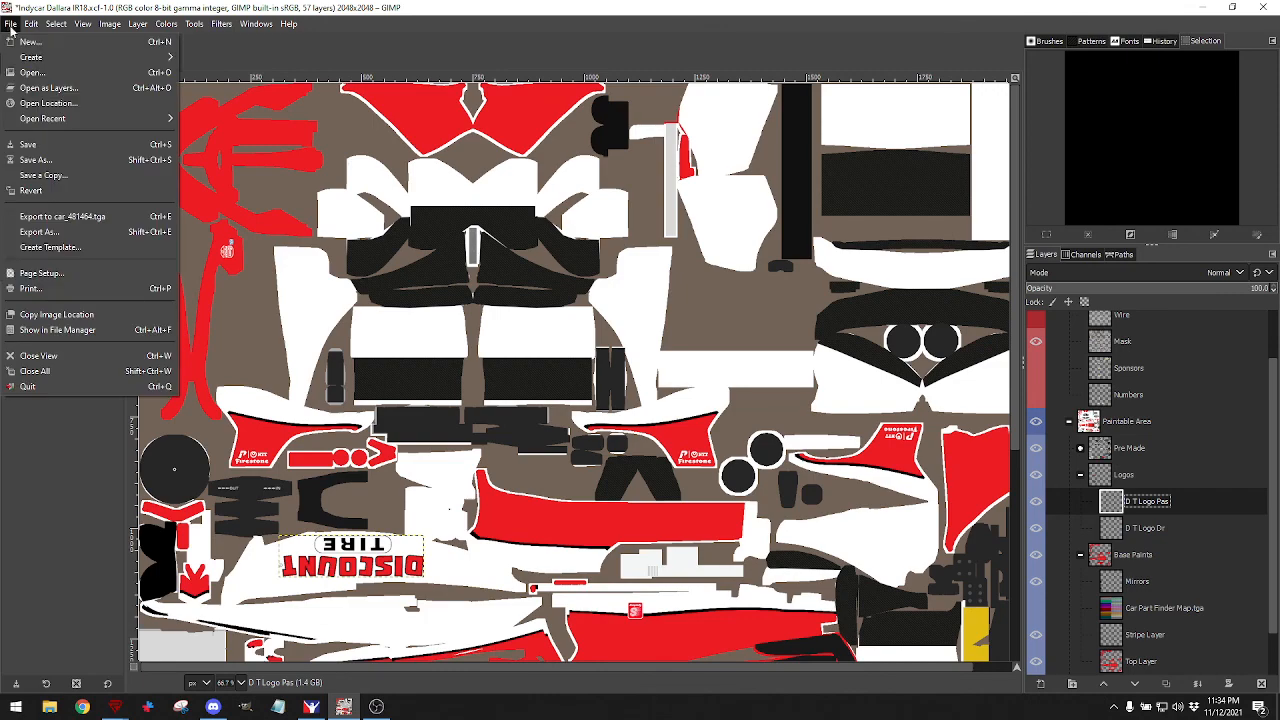
Import LMS 2022.png from iRacing > LMS 2022 > Logos as a new layer.
left_click(40, 88)
left_click(281, 134)
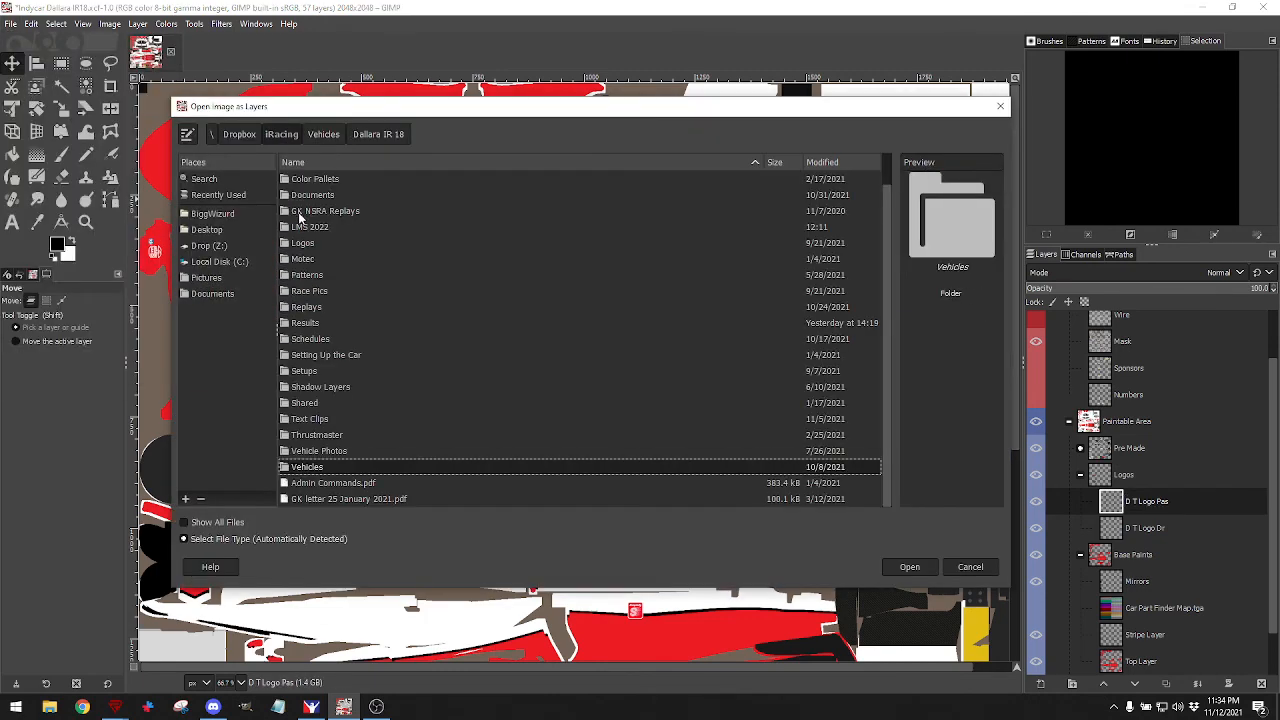
double_click(316, 228)
double_click(310, 197)
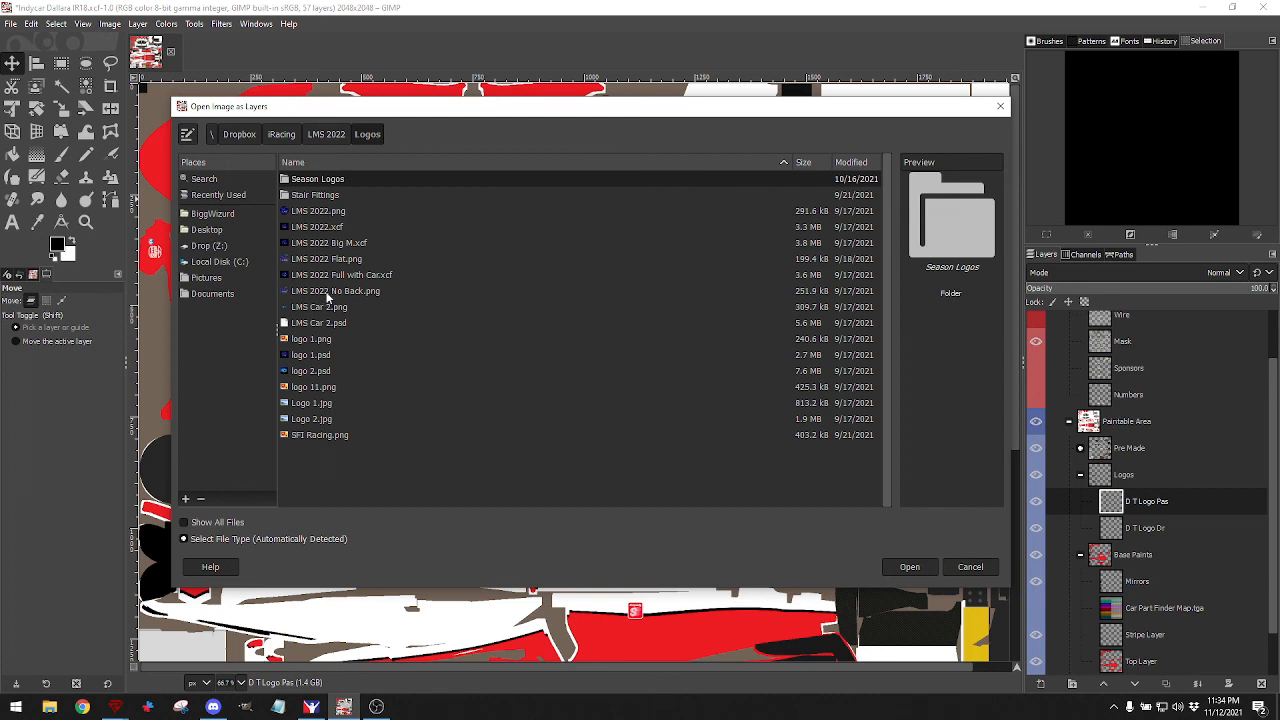
left_click(317, 212)
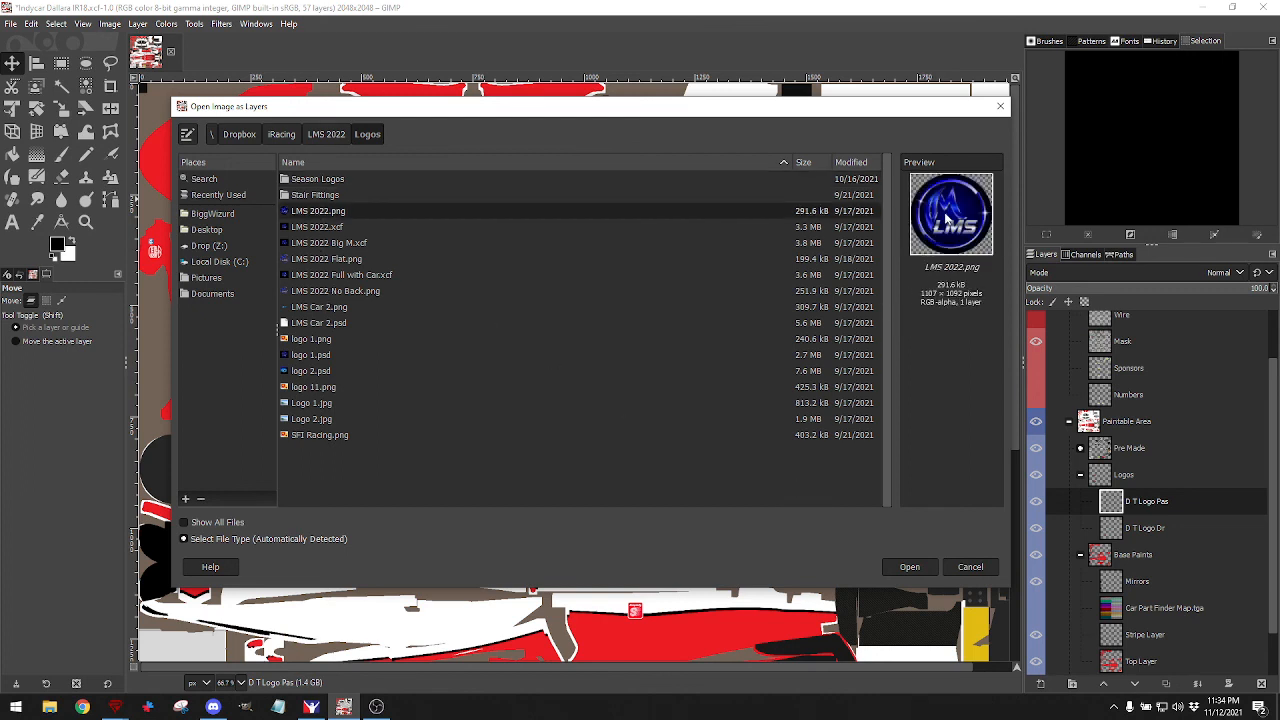
left_click(903, 566)
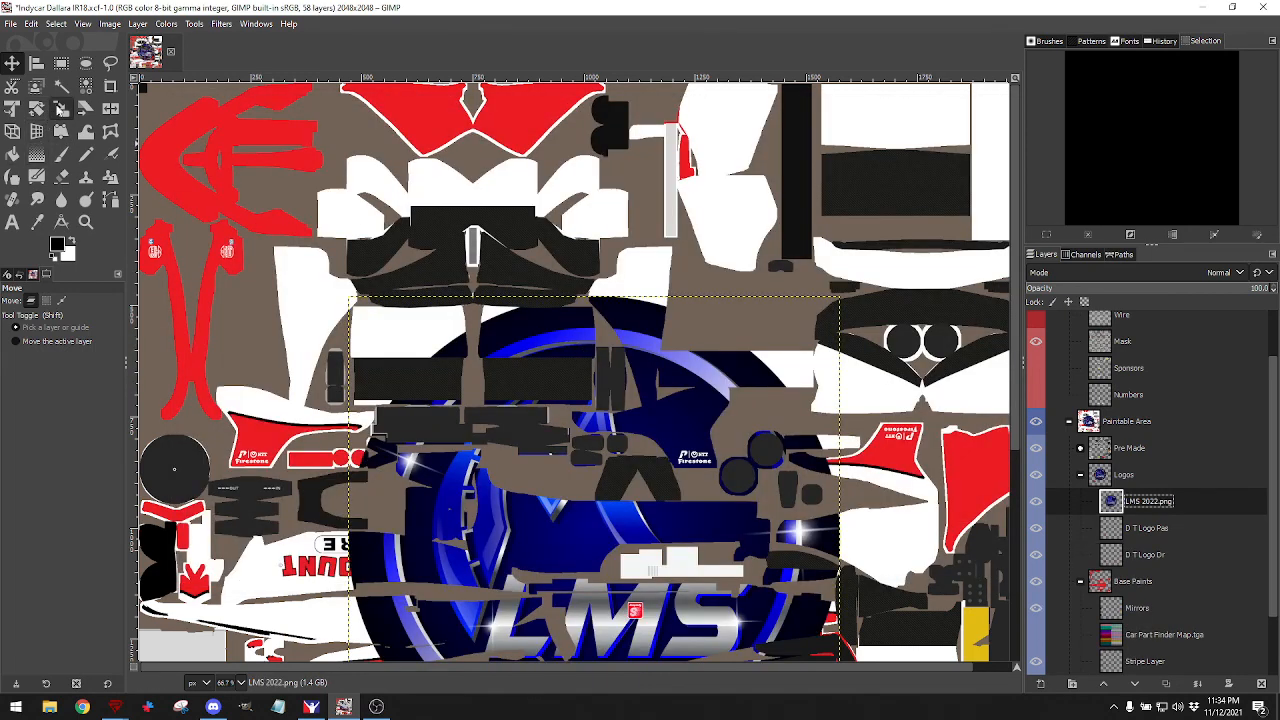
Scale the LMS logo layer down to about 81×80 pixels.
left_click(61, 108)
left_click(350, 374)
left_click_drag(343, 301, 666, 531)
scroll(764, 466, "down", 5)
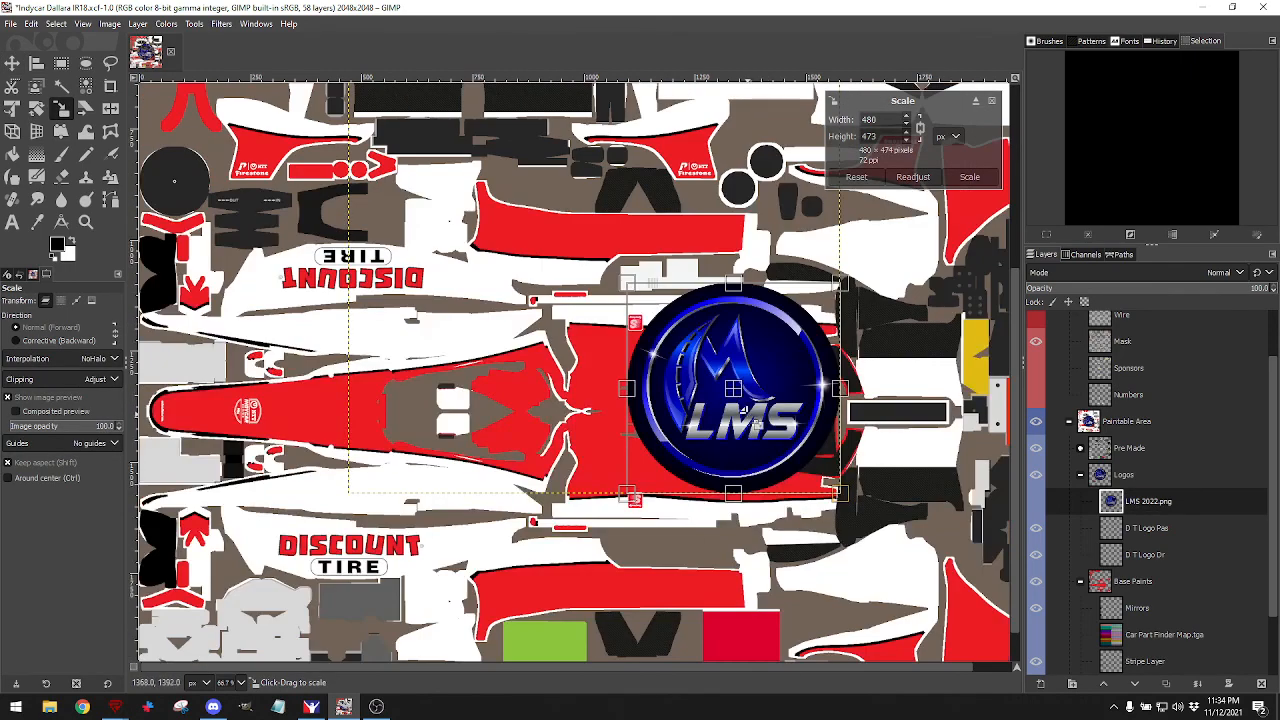
left_click_drag(744, 401, 903, 529)
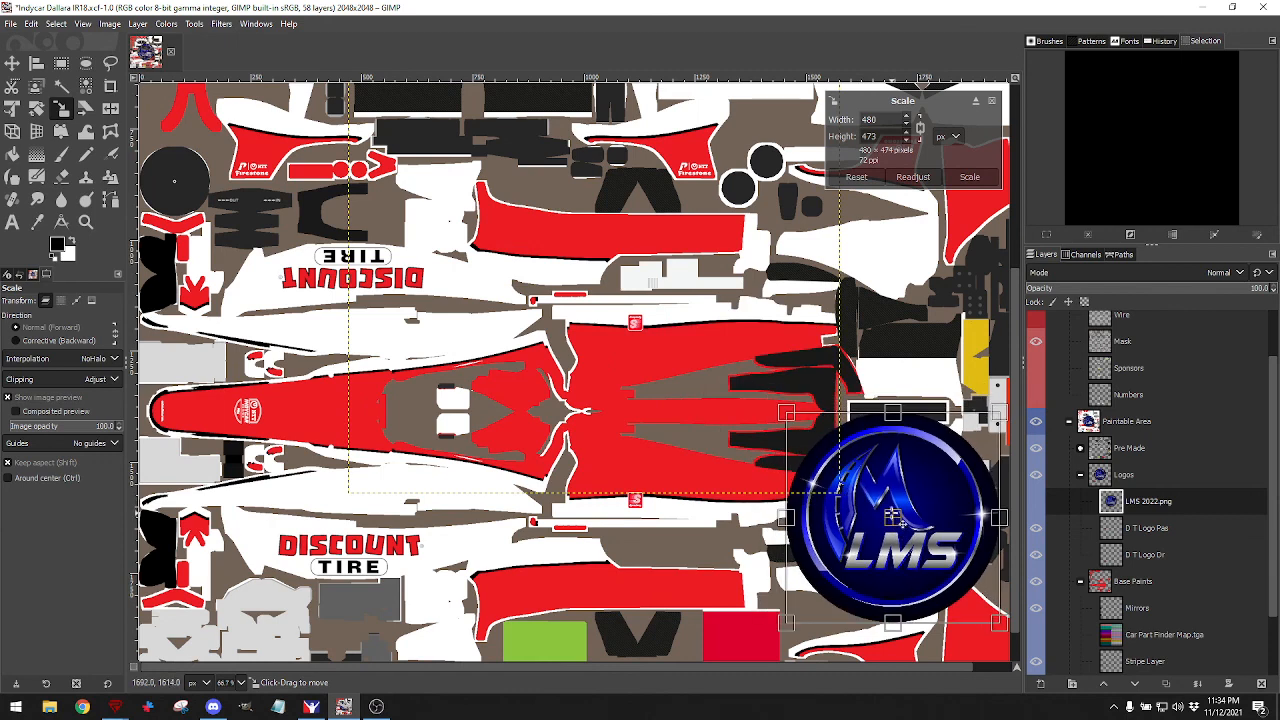
scroll(903, 529, "down", 2)
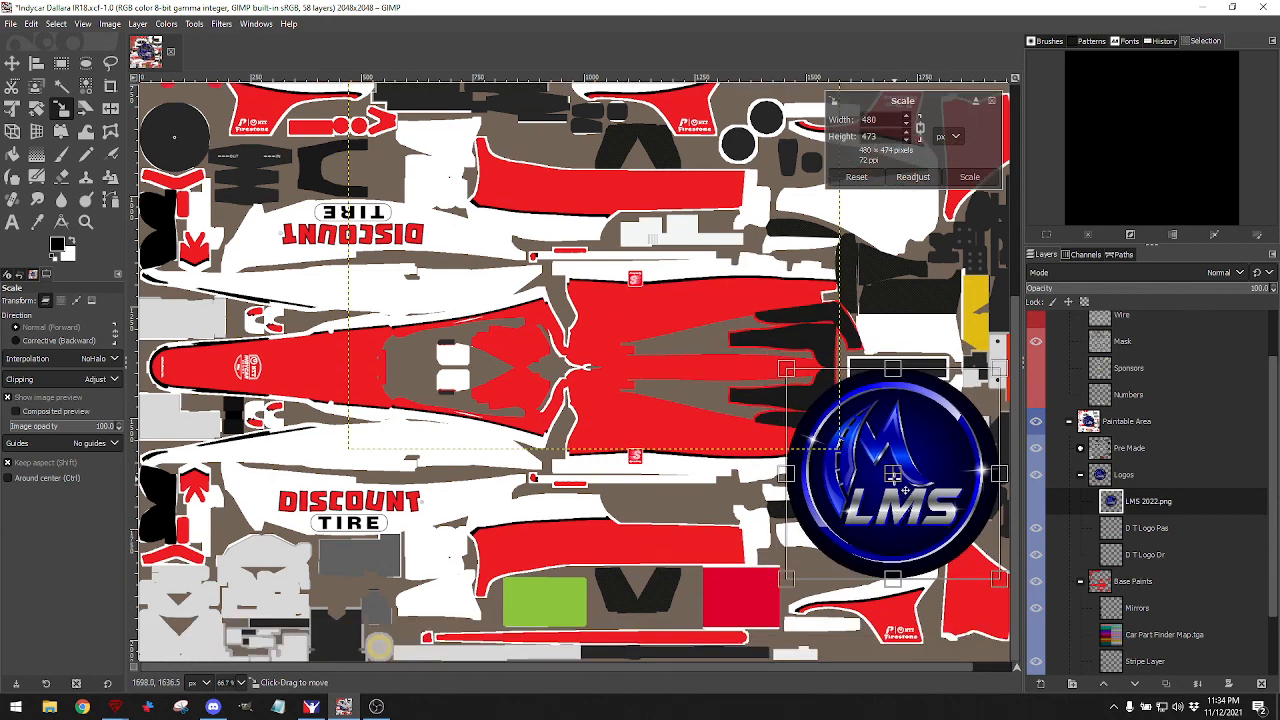
left_click_drag(996, 412, 830, 545)
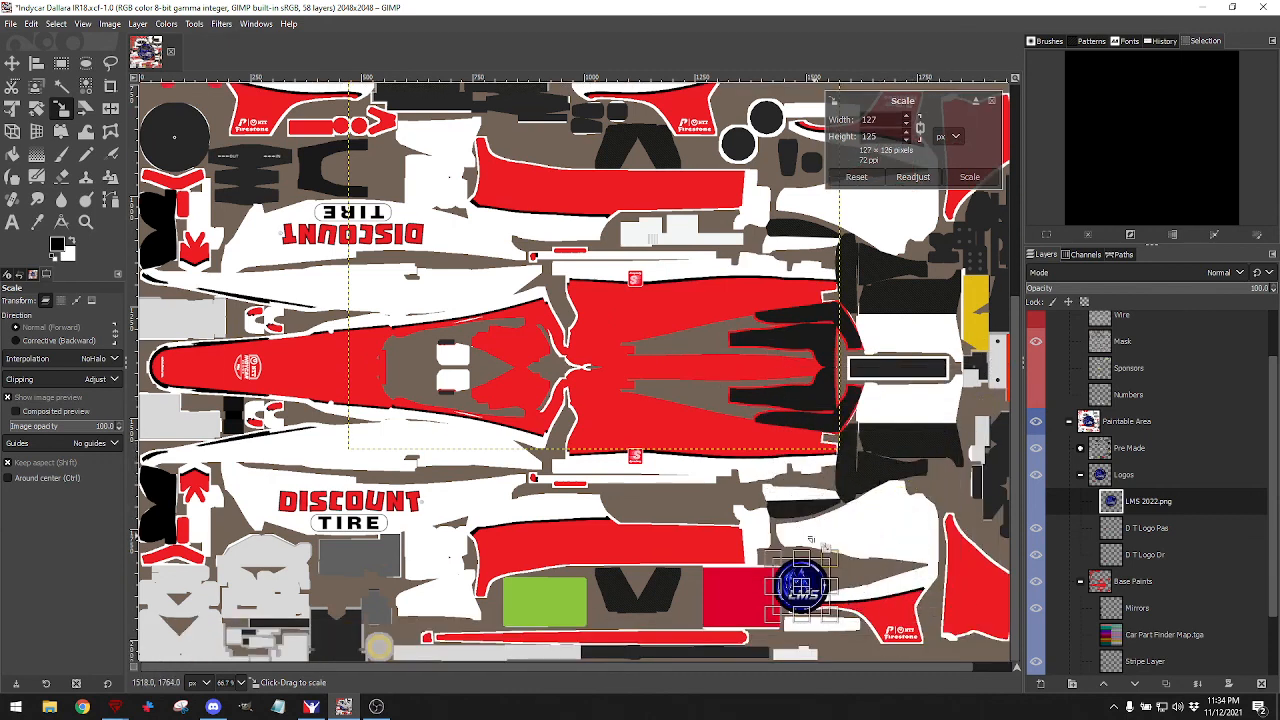
Place the shrunken logo on the lower-right sidepod panel, apply it, and show the Wire layer.
left_click_drag(804, 590, 897, 621)
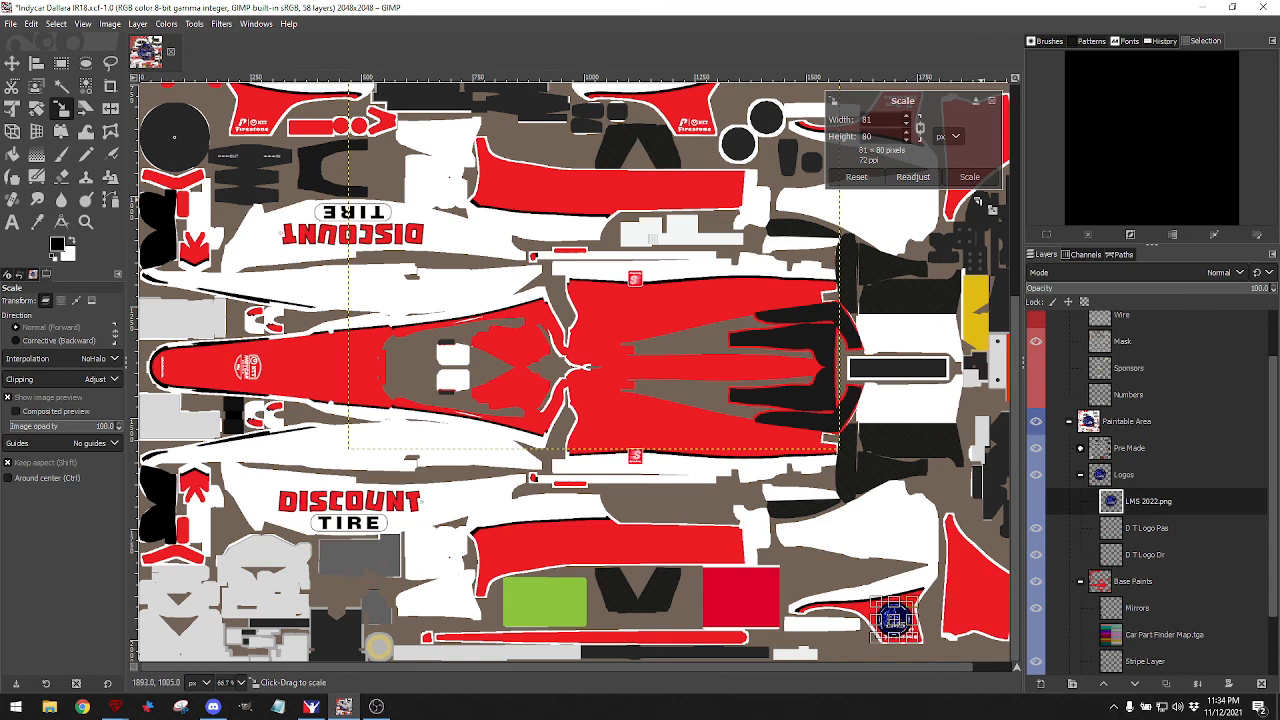
left_click(971, 177)
left_click(1036, 316)
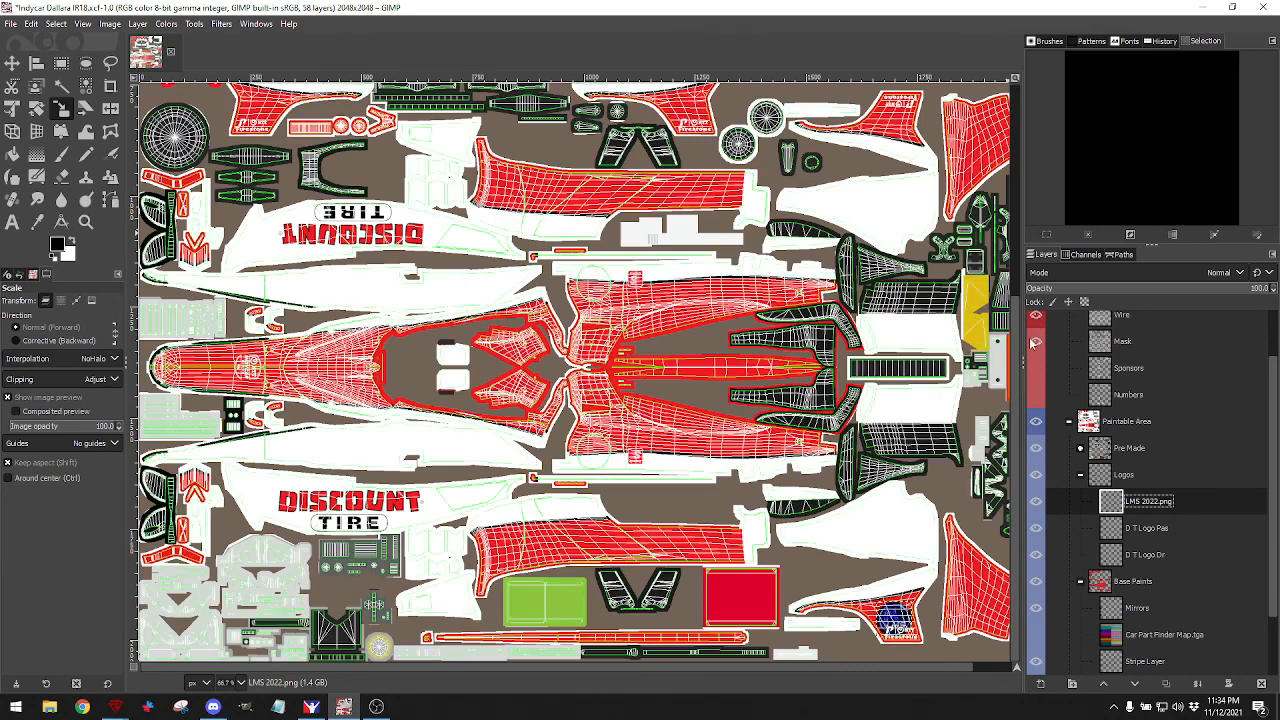
Hide the Wire layer again and rename the logo layer 'LMS 2022 Dr Small R'.
scroll(928, 657, "up", 2)
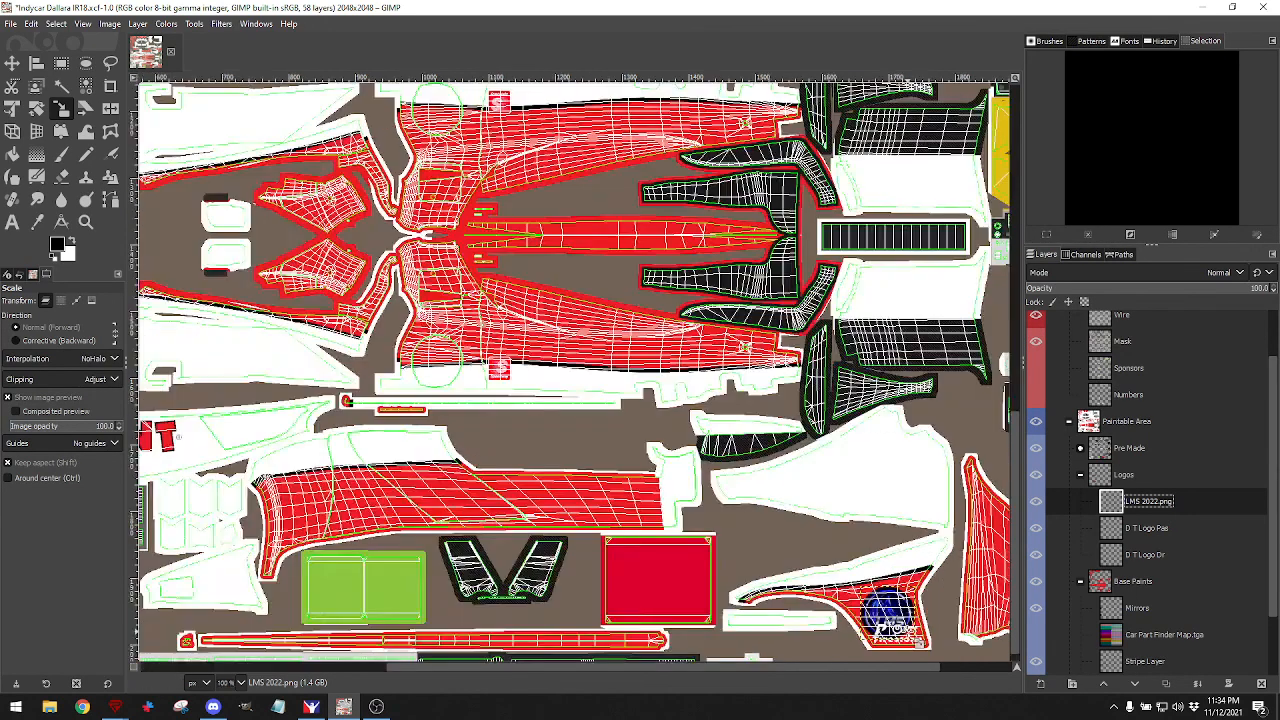
scroll(910, 638, "down", 2)
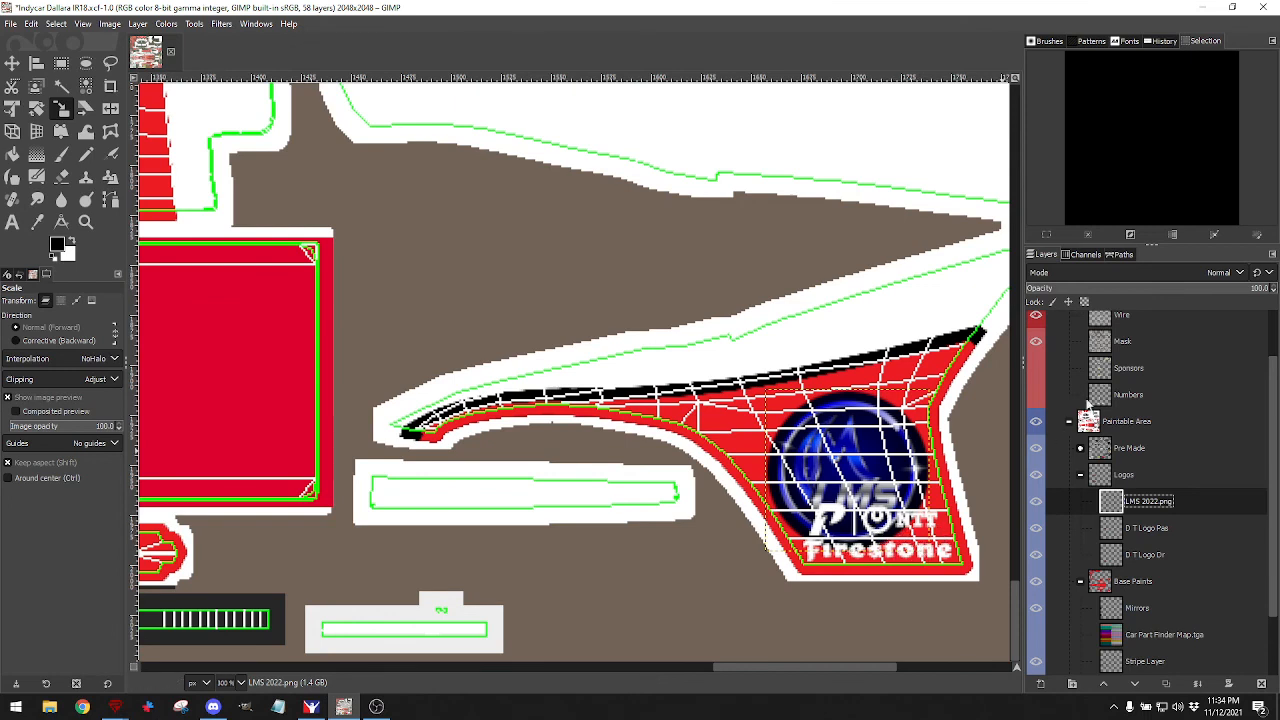
left_click(1037, 317)
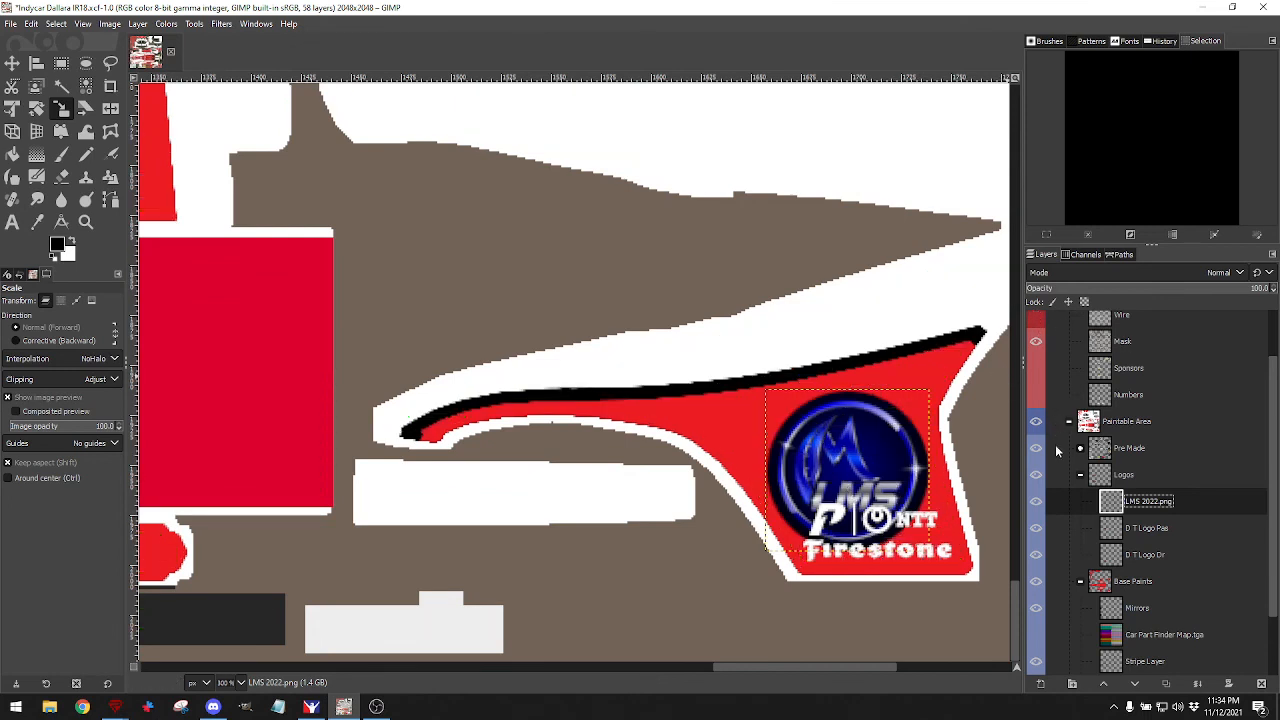
double_click(1146, 502)
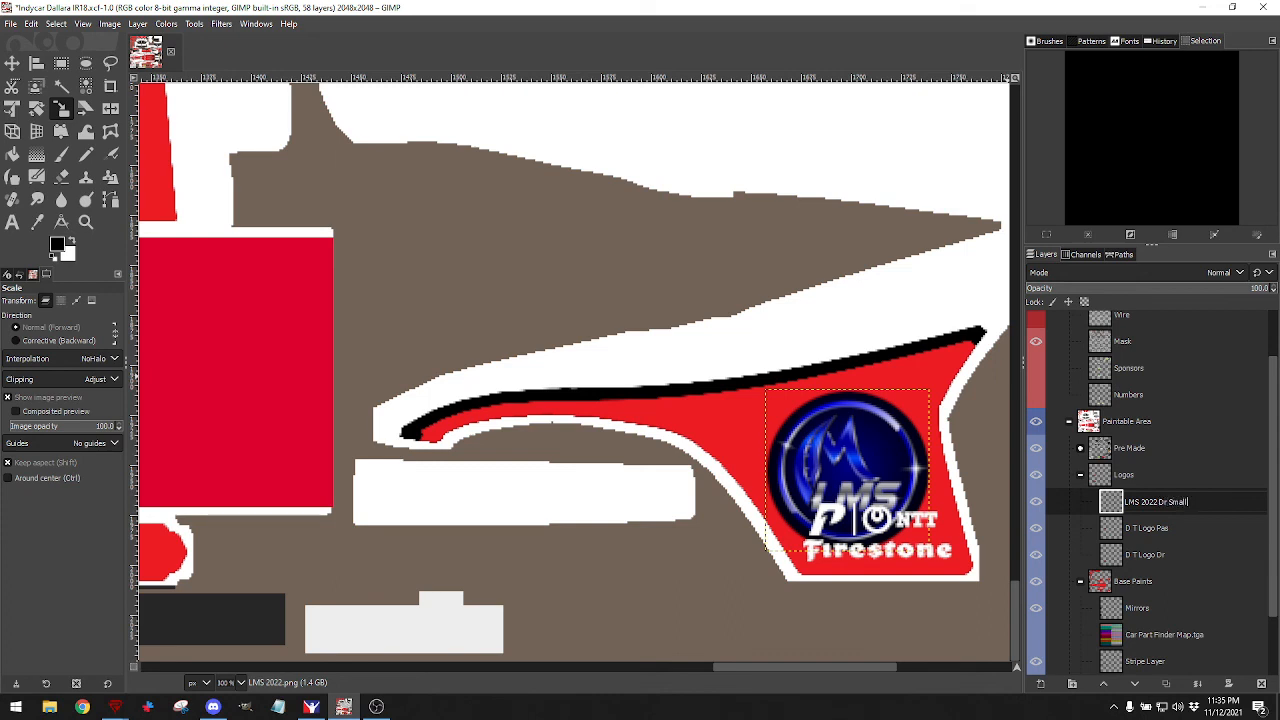
key("Return")
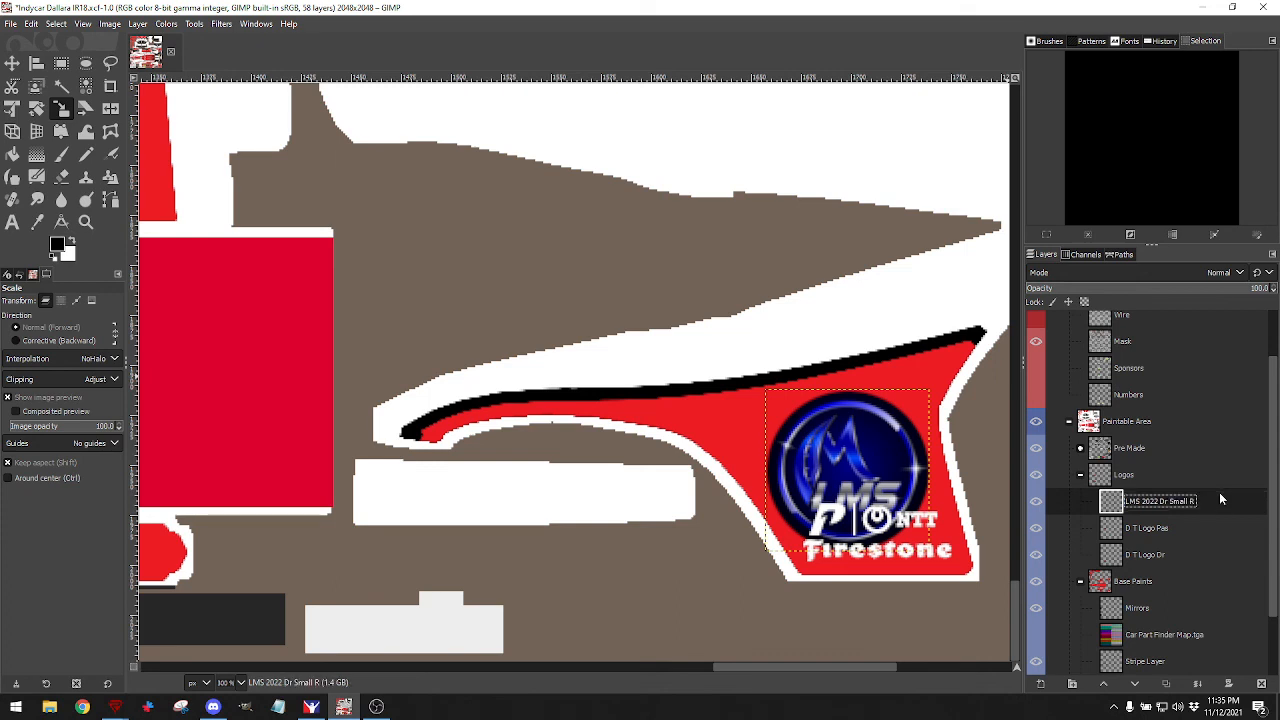
scroll(1112, 493, "up", 1)
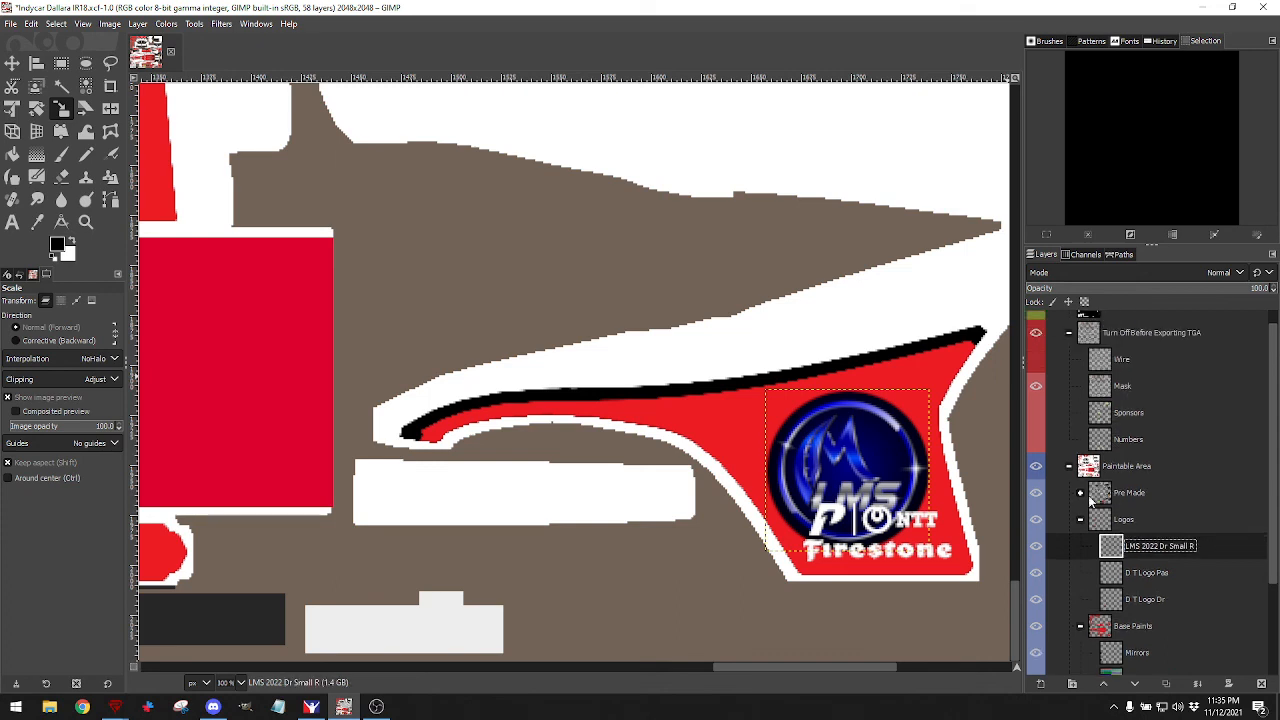
Expand the Pre Made group and toggle Car_decal visibility to see which decals it holds.
left_click(1080, 493)
scroll(1150, 478, "down", 1)
left_click(1118, 503)
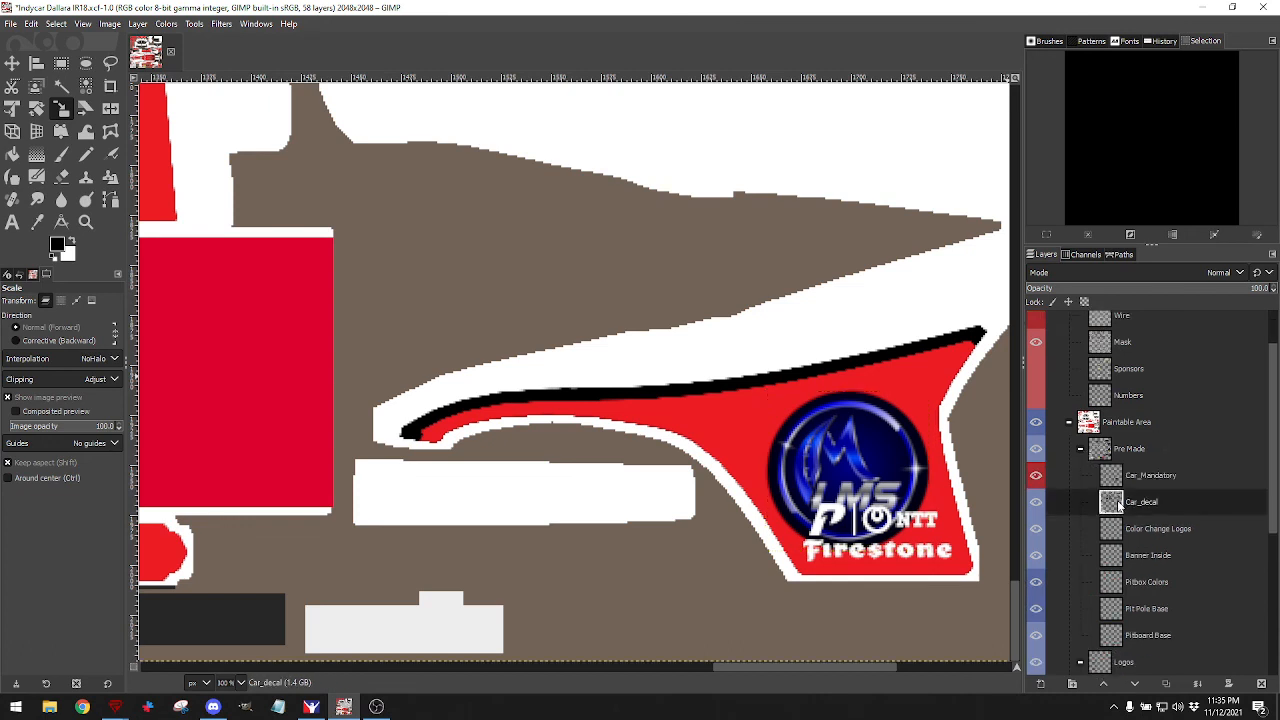
left_click(1035, 503)
left_click(1035, 503)
left_click(1034, 503)
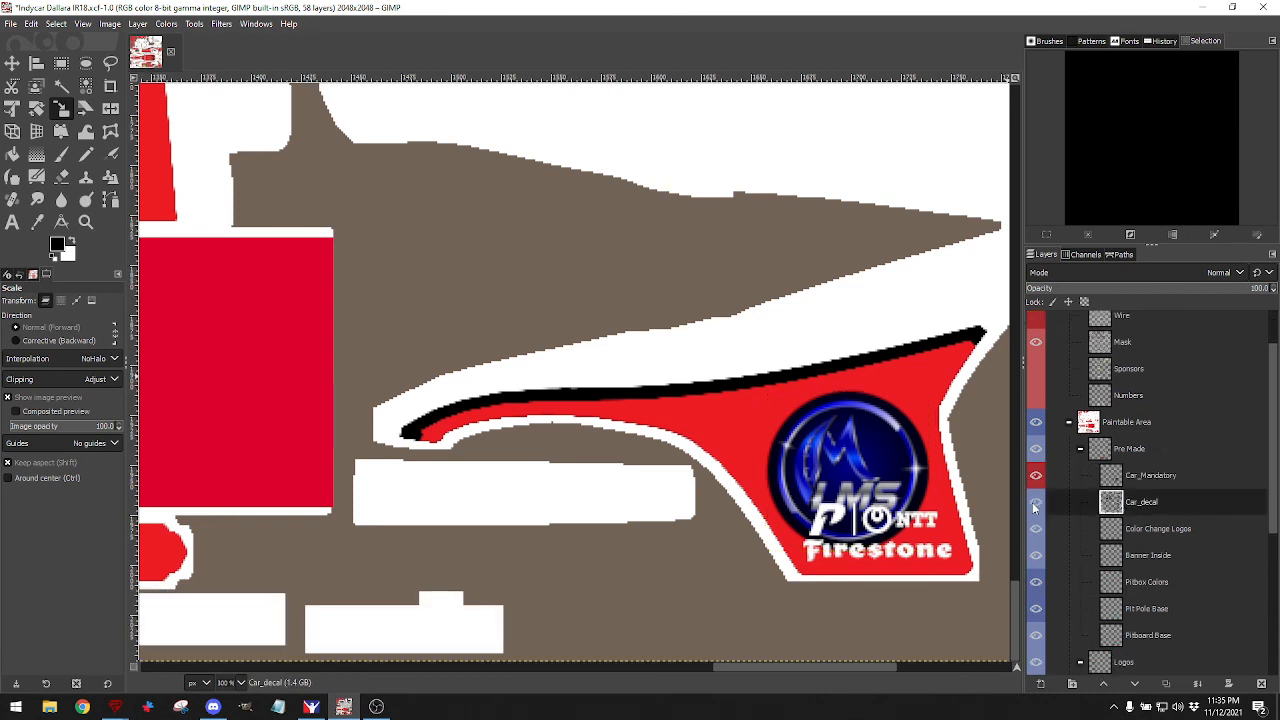
left_click(1035, 503)
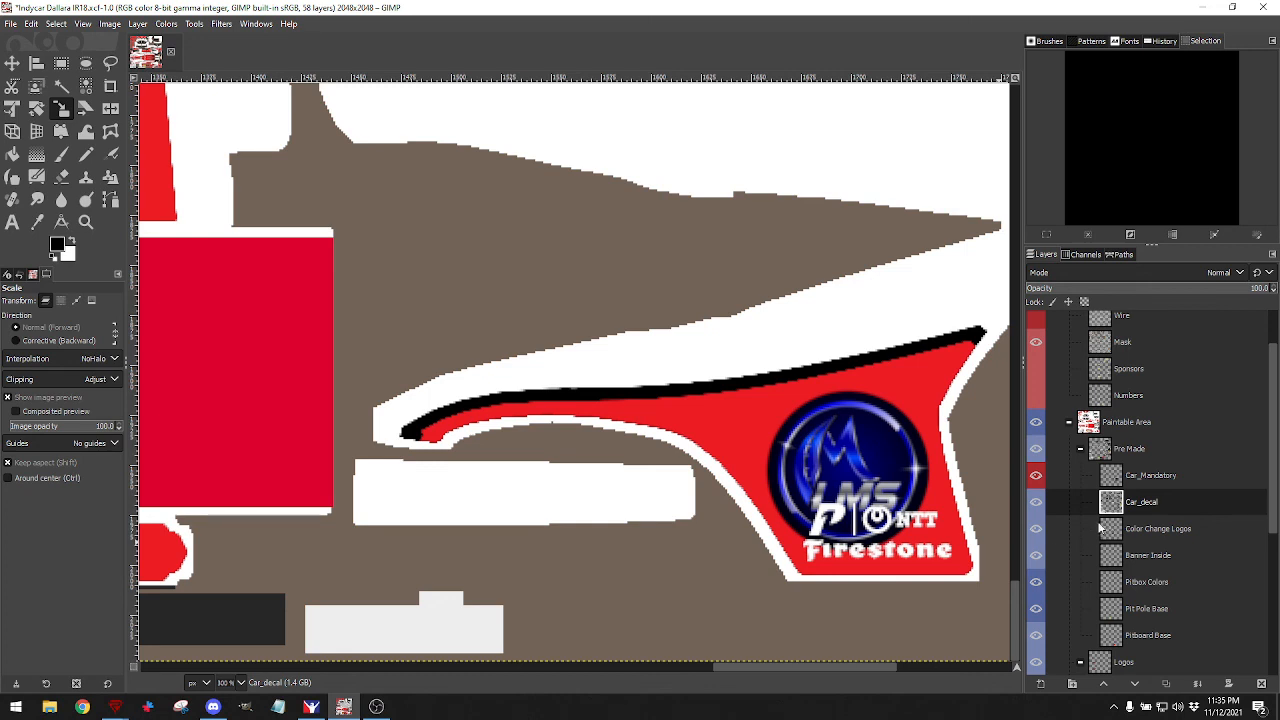
left_click(1035, 527)
Collapse and hide the Logos group, and select the Color Change Logos layer.
scroll(1050, 520, "down", 3)
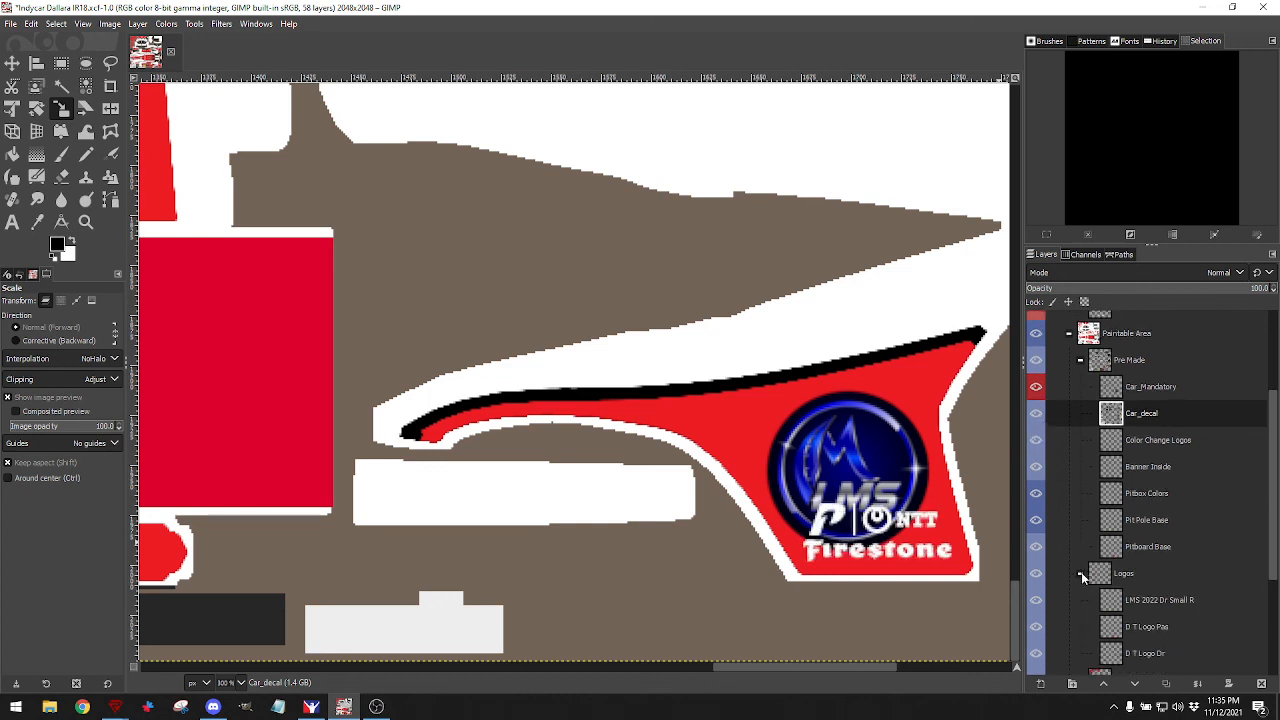
left_click(1082, 577)
left_click(1036, 573)
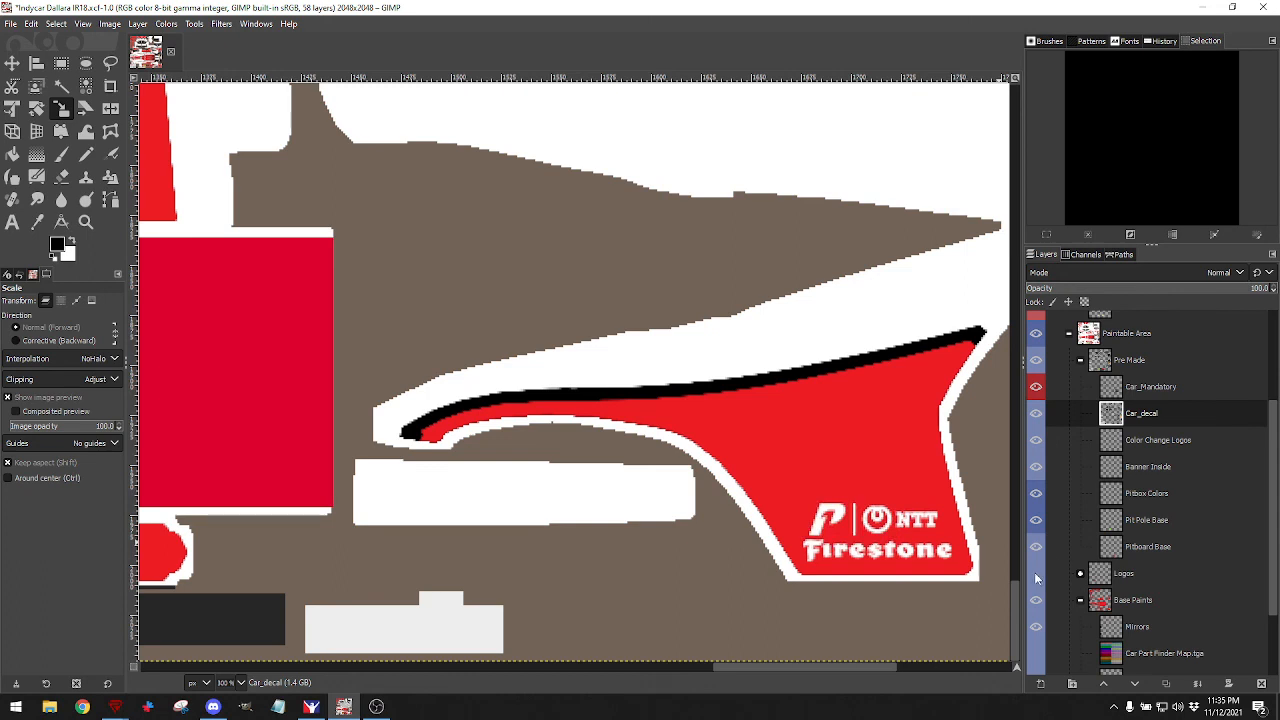
left_click(1118, 446)
left_click(1036, 442)
left_click(1036, 442)
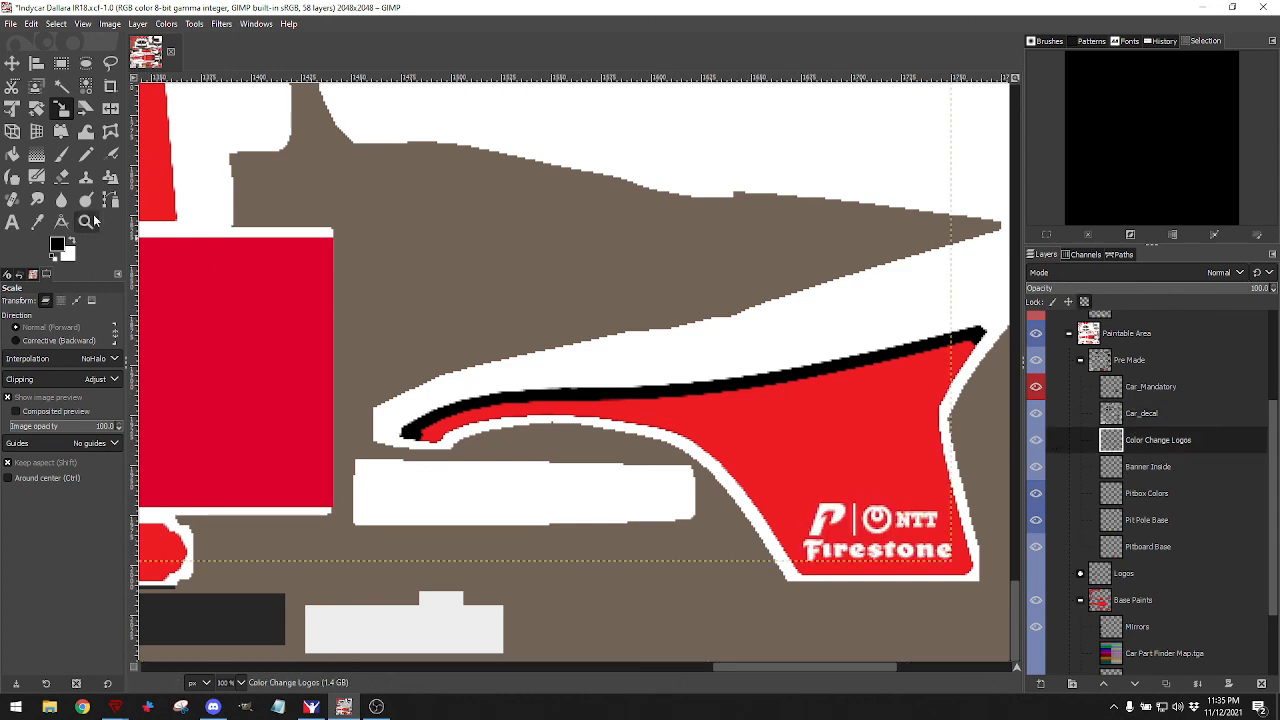
Choose the Eraser tool and zoom in on the NTT Firestone decal.
left_click(61, 176)
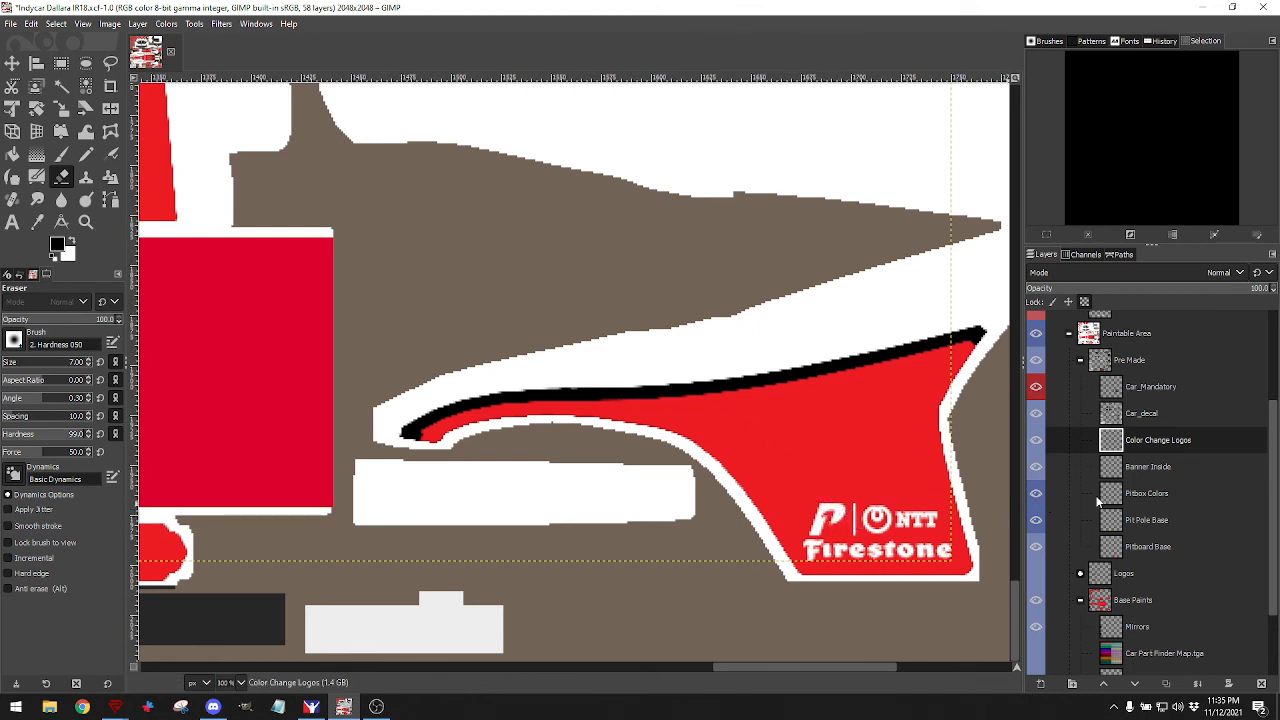
scroll(1097, 487, "up", 2)
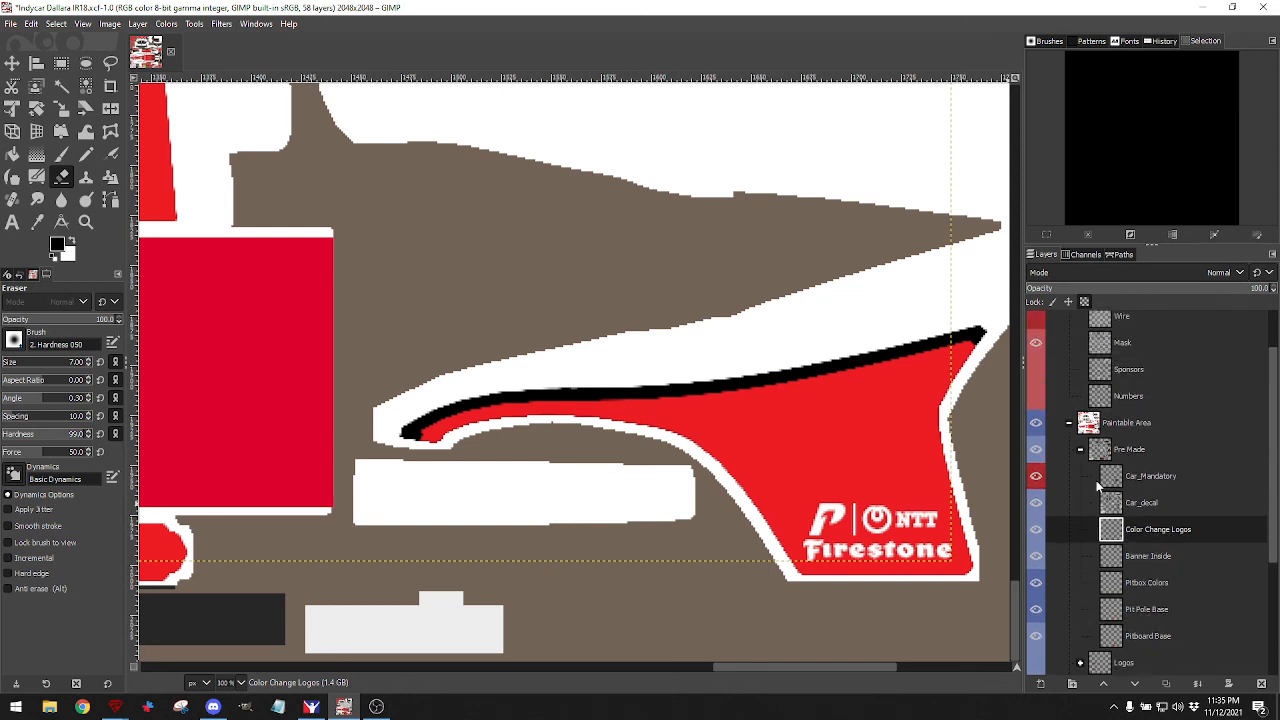
scroll(1097, 487, "down", 2)
scroll(1097, 487, "up", 1)
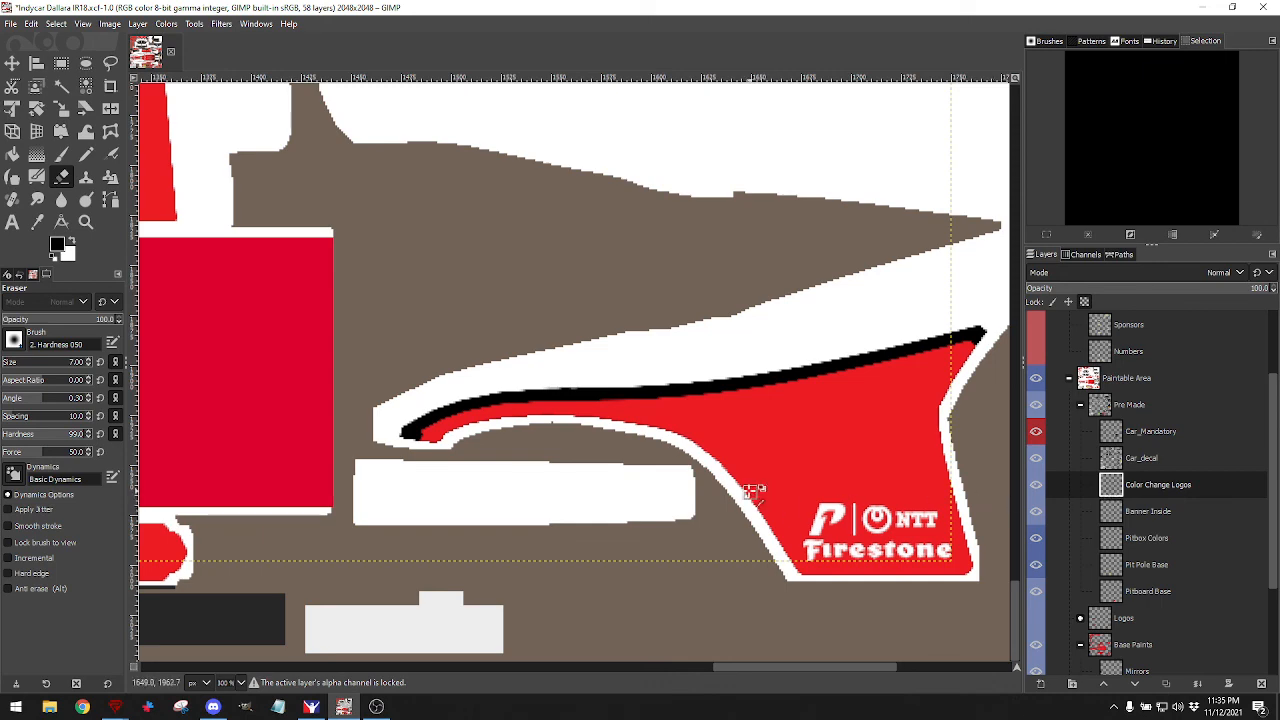
scroll(757, 490, "down", 3, "ctrl")
scroll(750, 488, "up", 2)
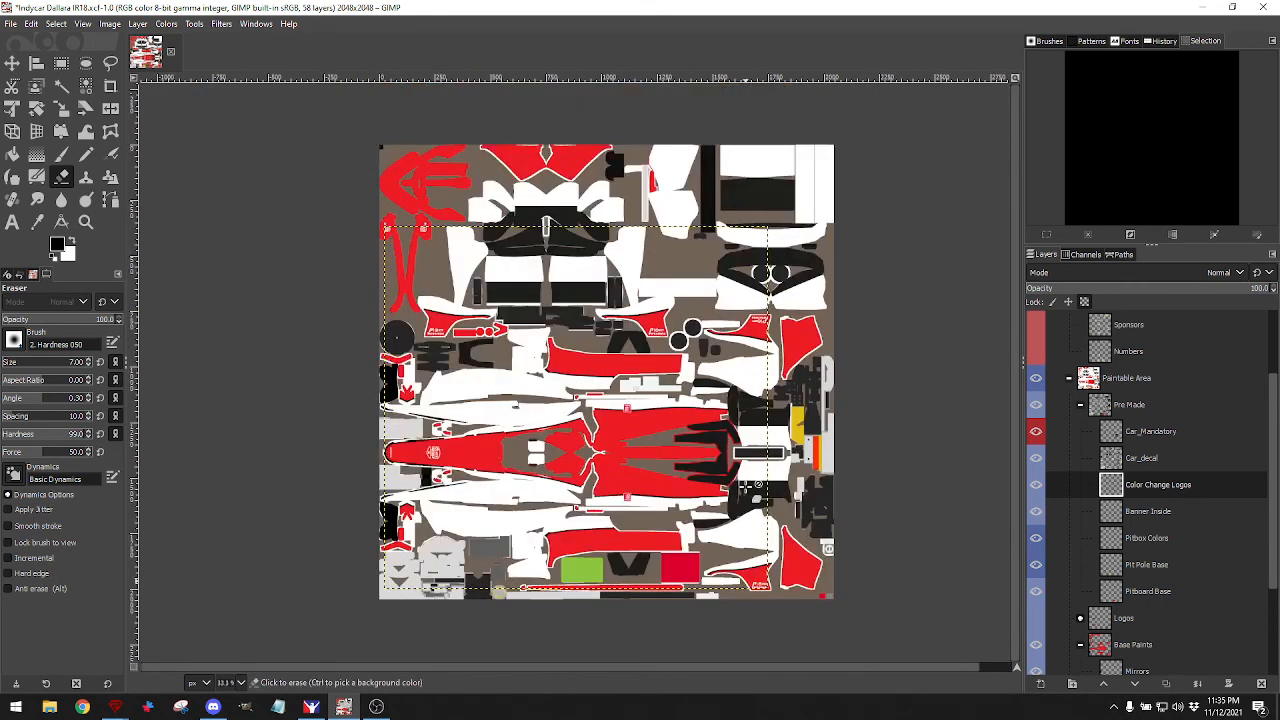
Turn off Lock alpha for the Color Change Logos layer in Edit Layer Attributes.
left_click(1109, 486)
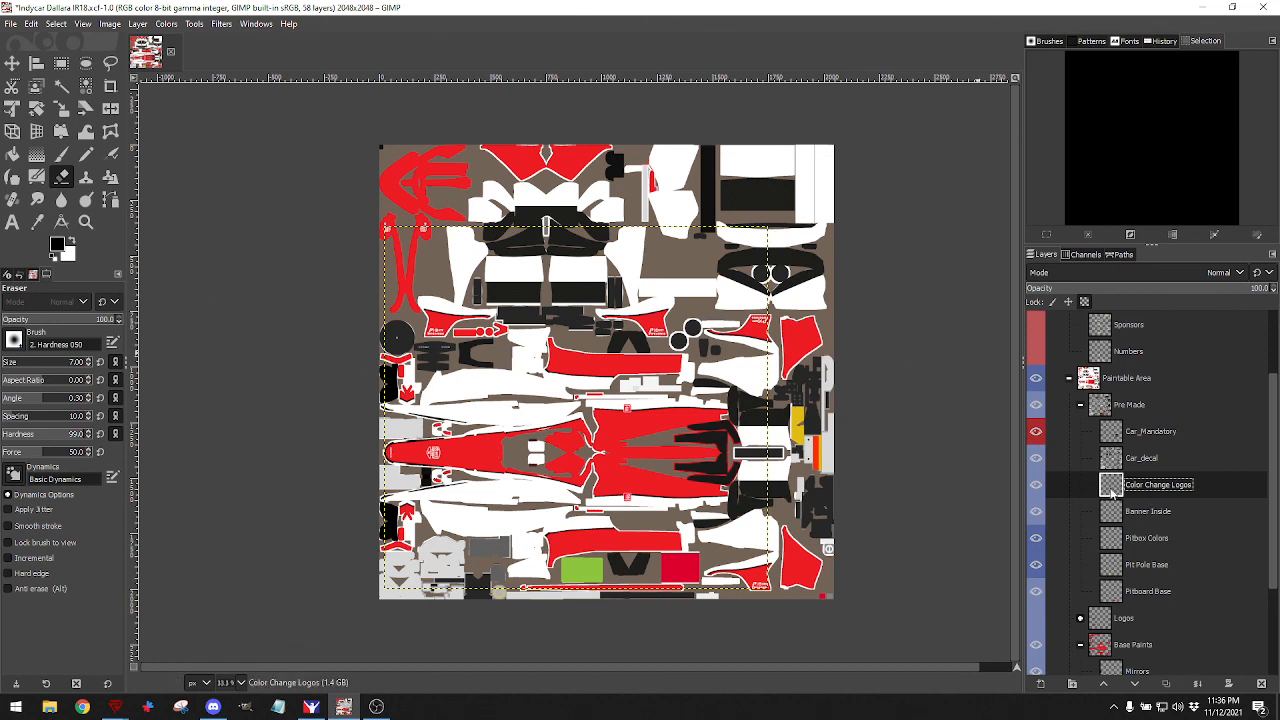
right_click(1112, 492)
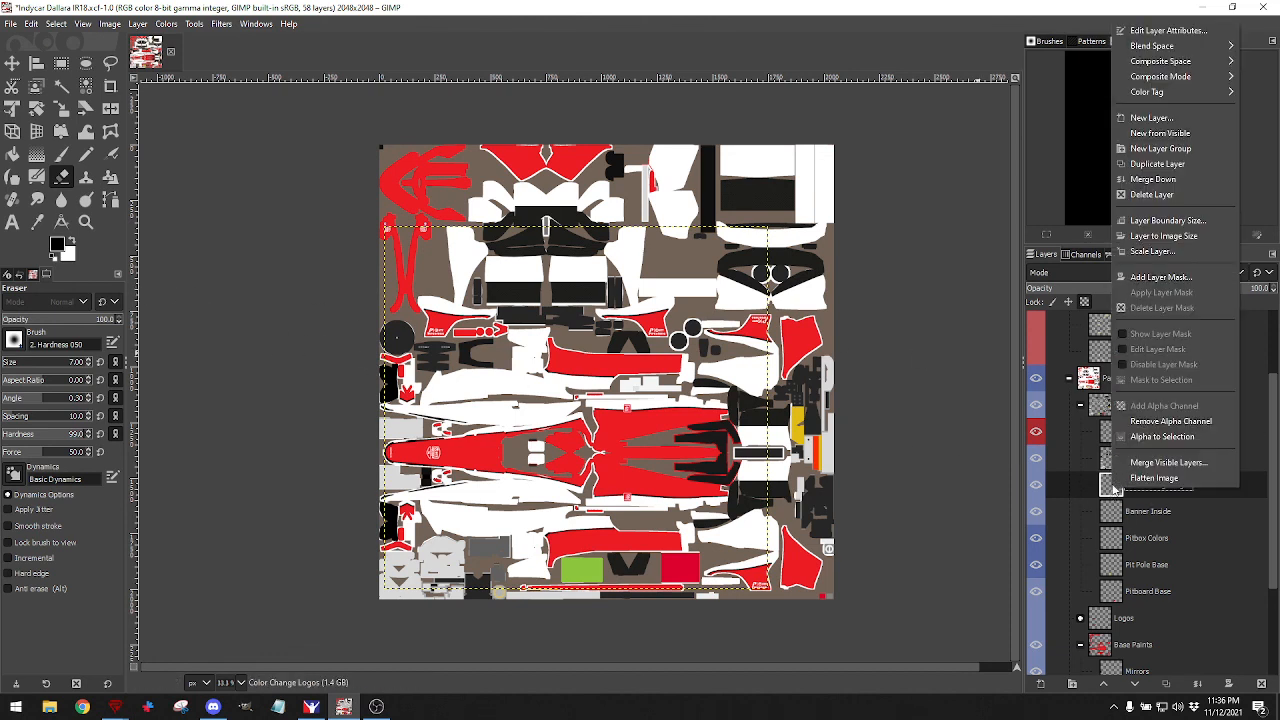
left_click(1156, 29)
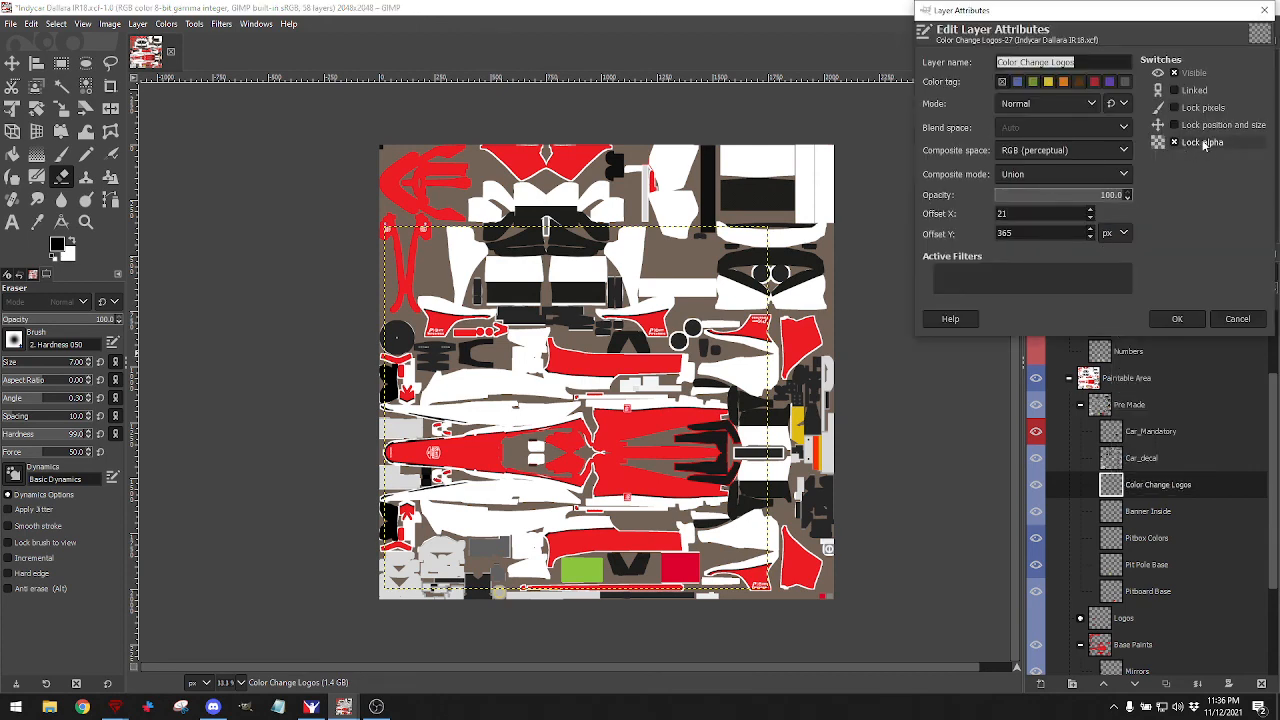
left_click(1177, 143)
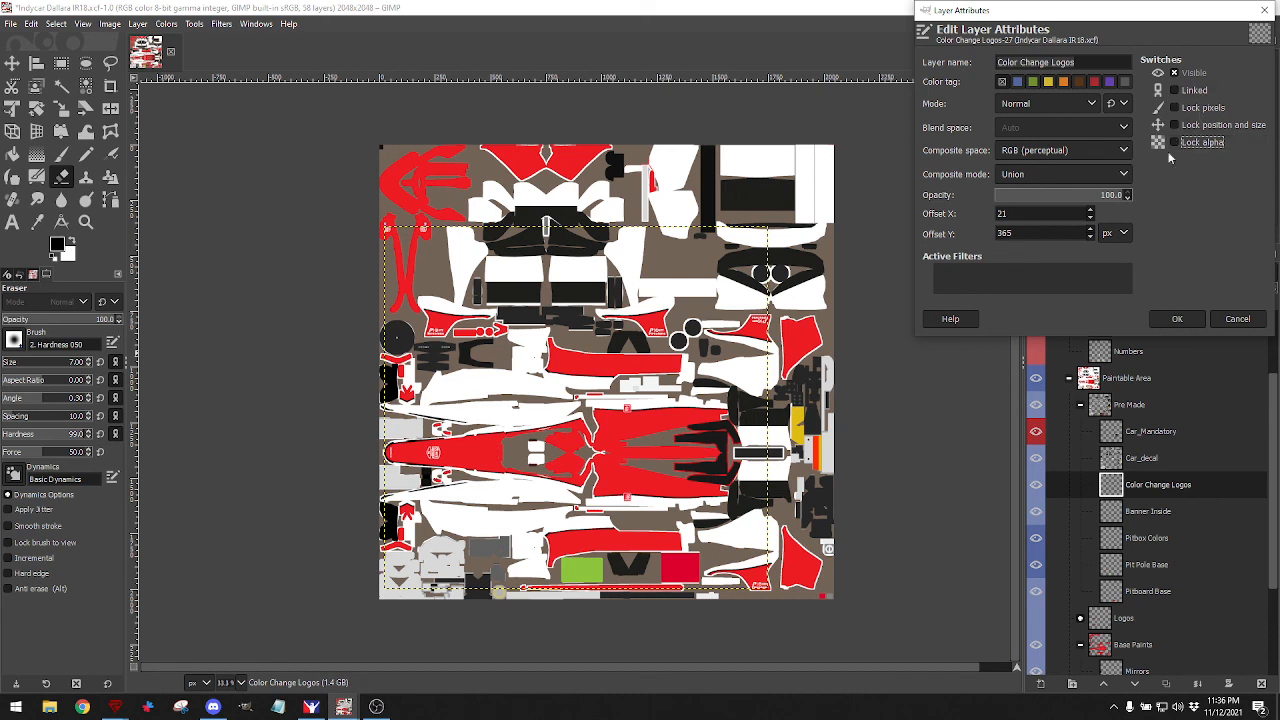
left_click(1177, 320)
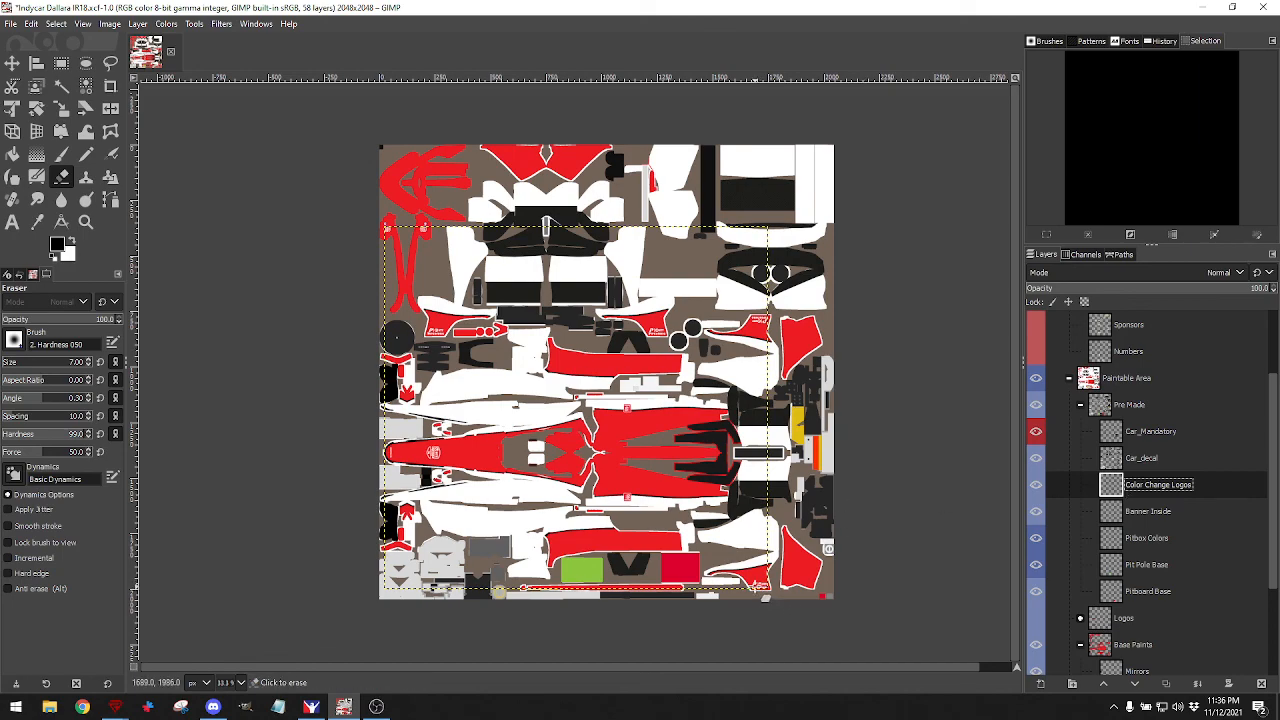
Enlarge the eraser to 37 and wipe the NTT/Firestone lettering off the red sidepod panels.
scroll(763, 580, "up", 4)
scroll(763, 580, "up", 2)
scroll(757, 550, "down", 2)
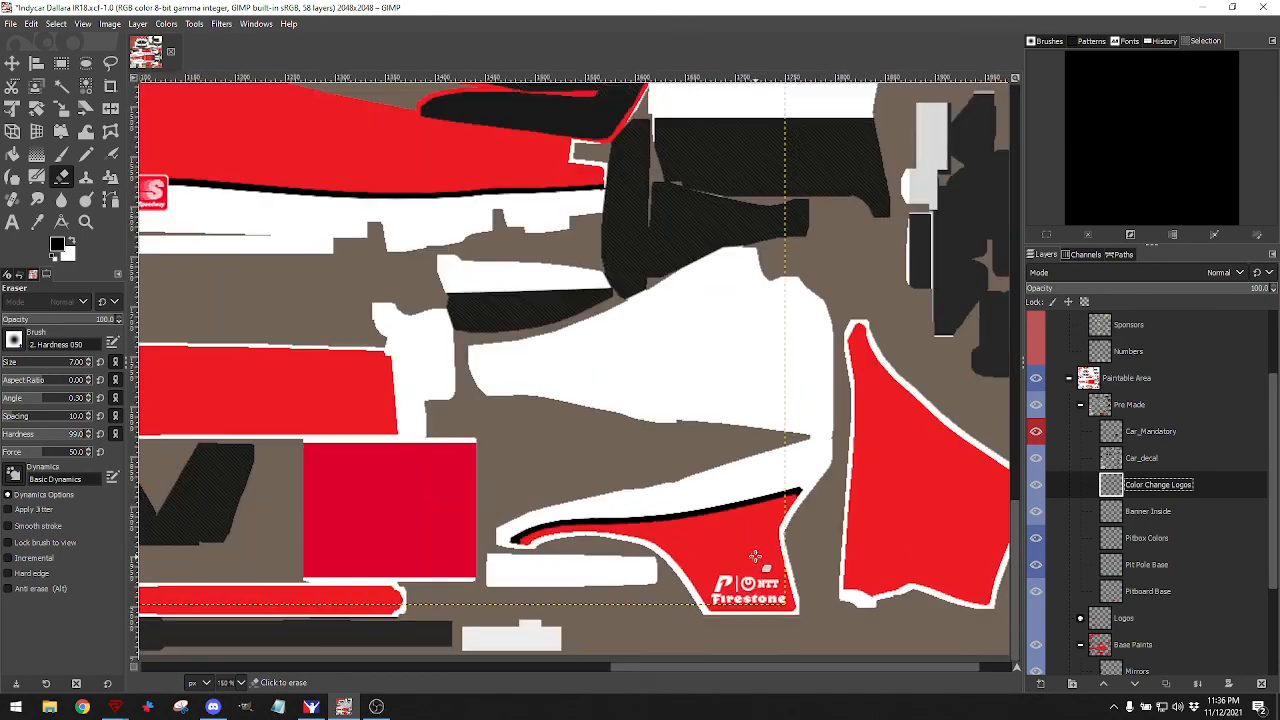
mouse_move(750, 612)
left_mouse_down()
mouse_move(730, 575)
mouse_move(755, 588)
mouse_move(740, 595)
mouse_move(764, 592)
left_mouse_up()
left_click(13, 367)
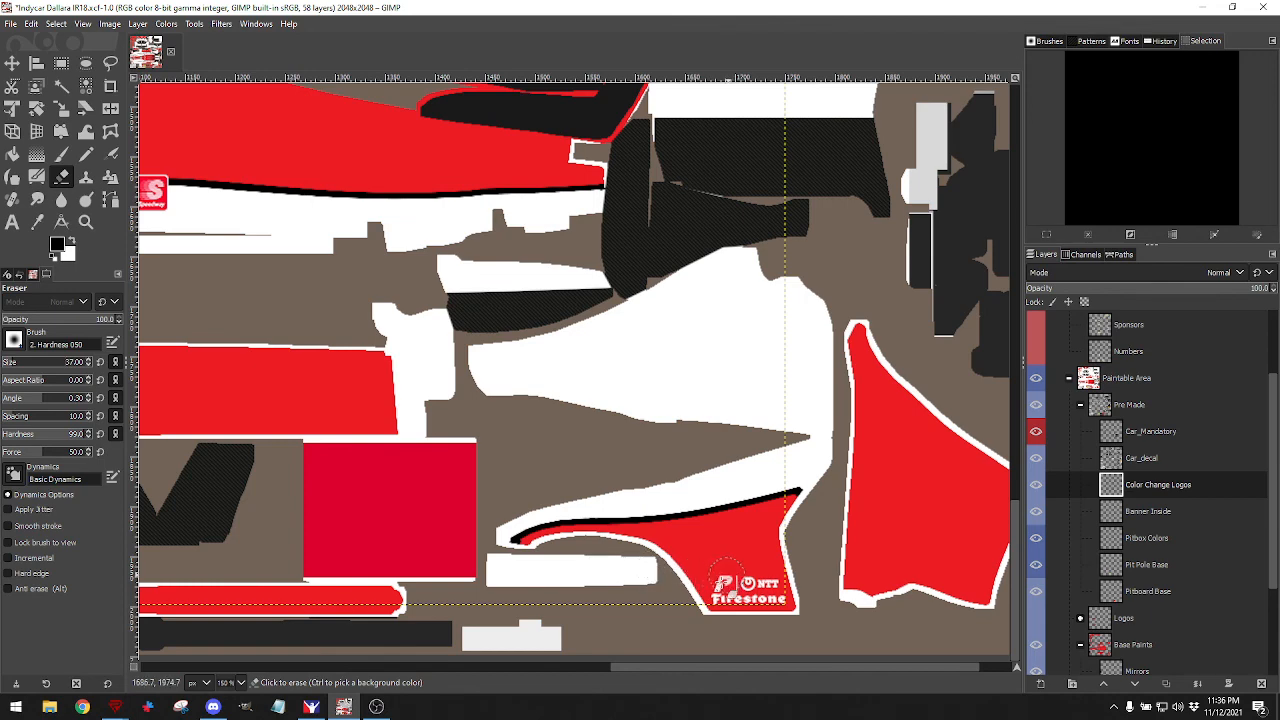
mouse_move(726, 570)
left_mouse_down()
mouse_move(722, 600)
mouse_move(771, 591)
mouse_move(783, 608)
mouse_move(748, 597)
mouse_move(749, 580)
left_mouse_up()
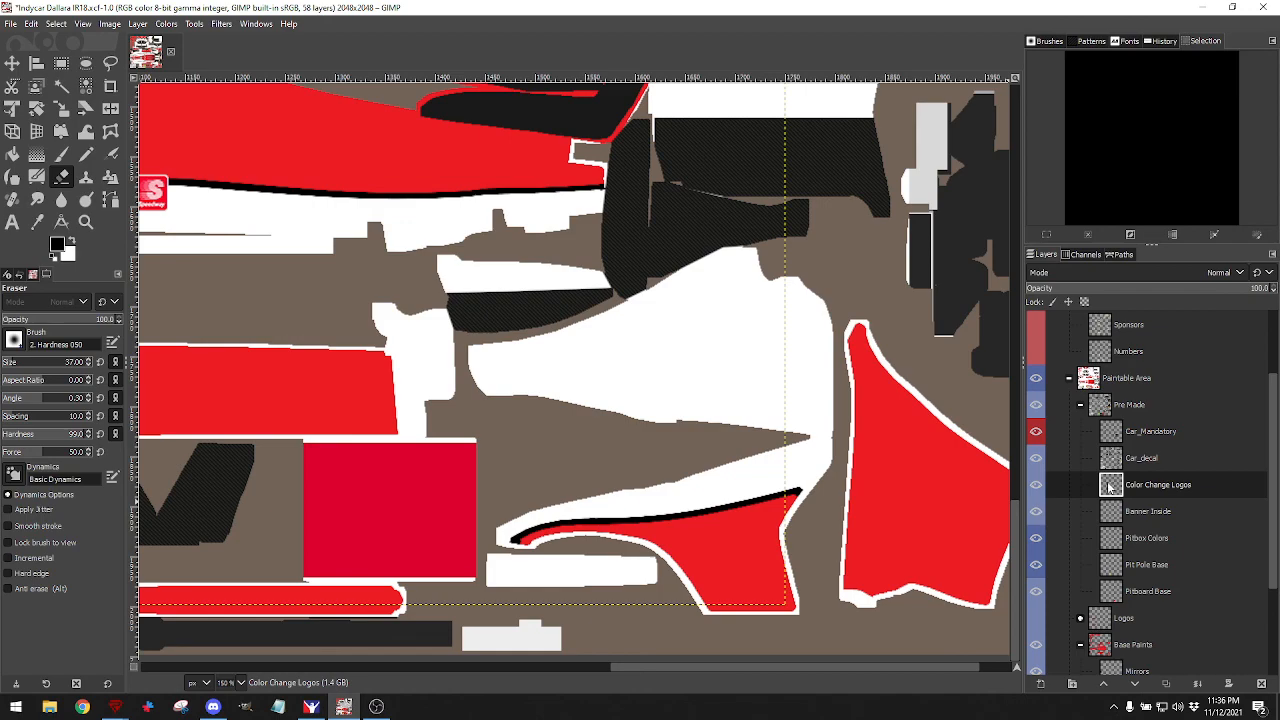
scroll(809, 480, "up", 10)
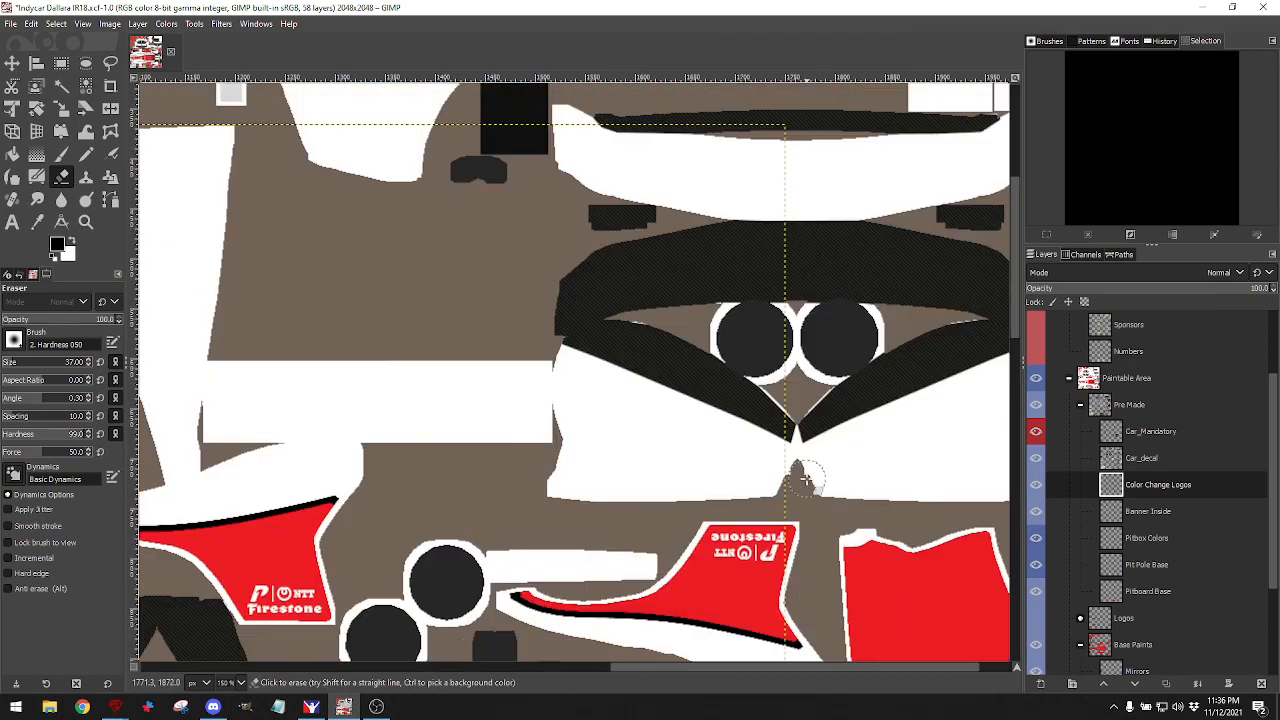
scroll(772, 452, "down", 5)
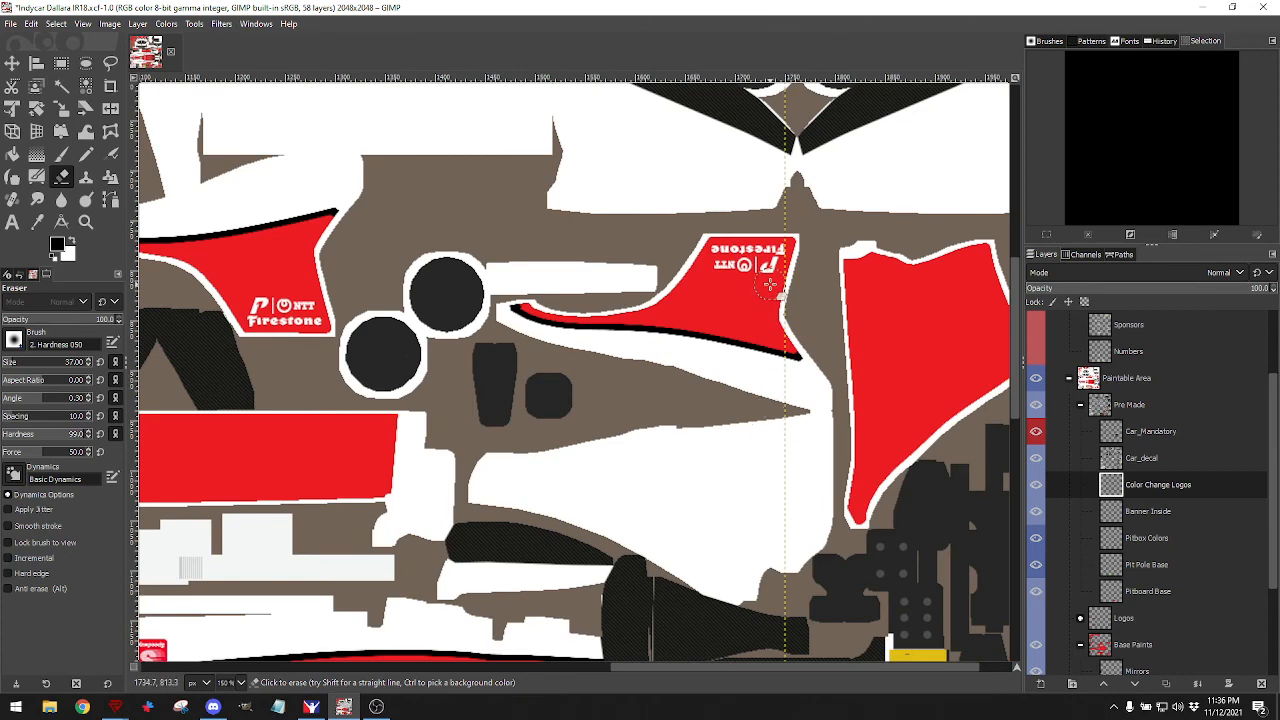
mouse_move(770, 285)
left_mouse_down()
mouse_move(775, 250)
mouse_move(755, 277)
mouse_move(714, 280)
mouse_move(766, 260)
mouse_move(749, 260)
left_mouse_up()
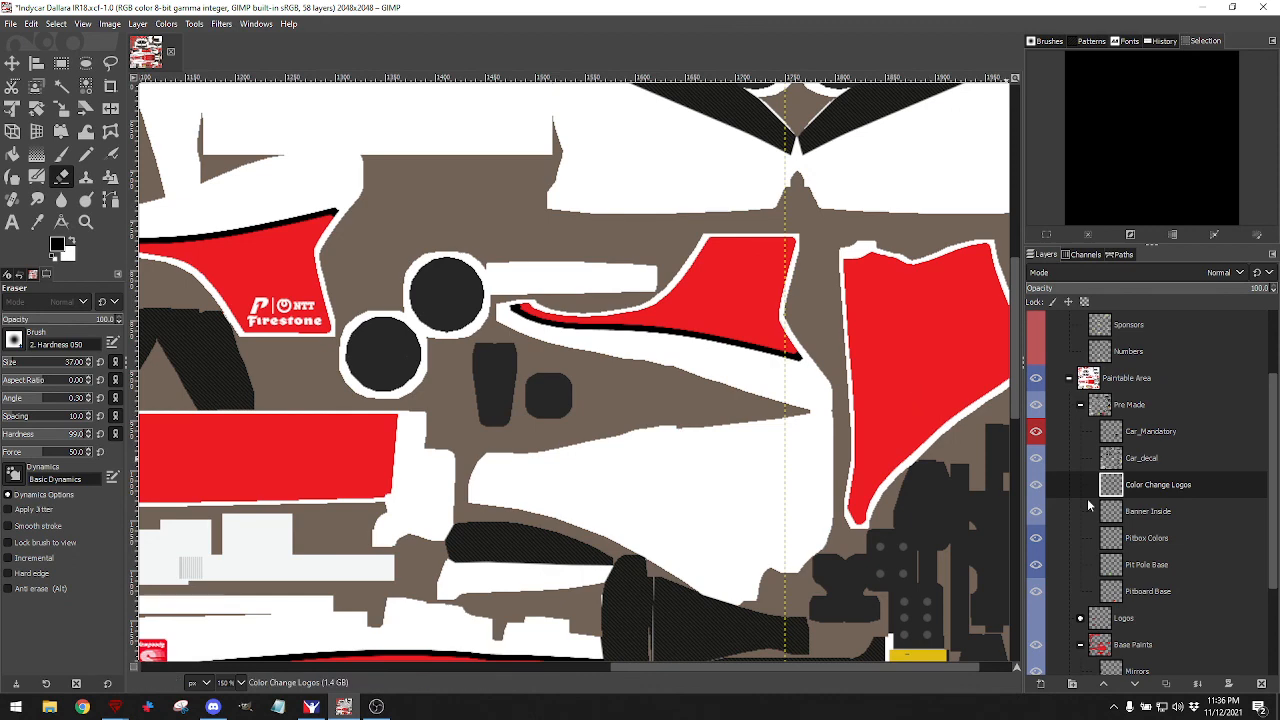
Duplicate the Color Change Logos layer, try moving the LMS logo up, then undo the move.
scroll(1087, 498, "down", 3)
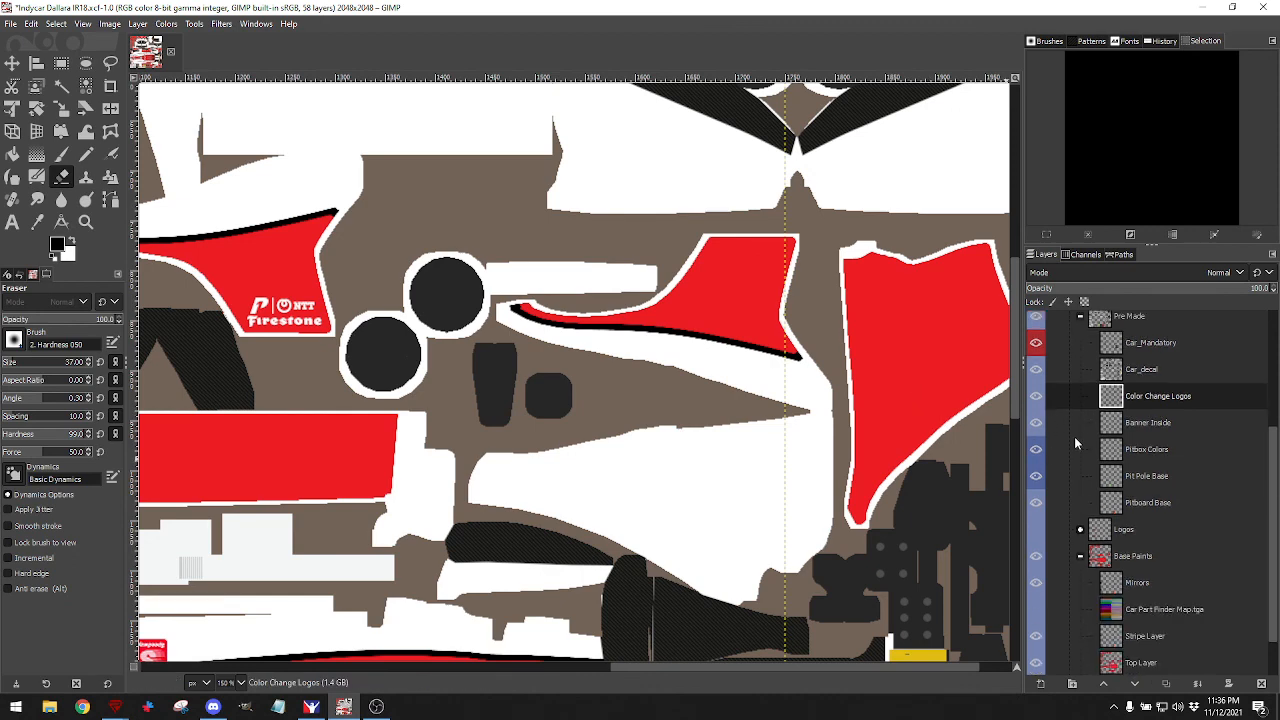
scroll(1087, 509, "down", 2)
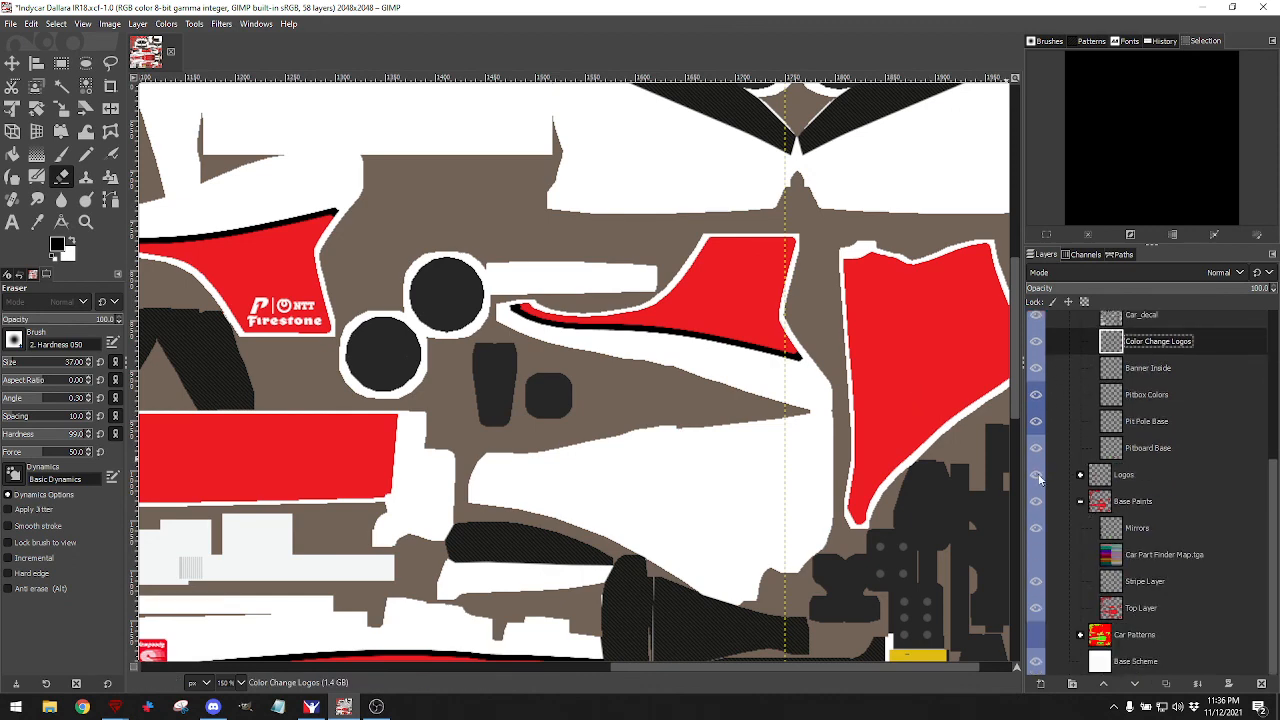
scroll(823, 476, "down", 5)
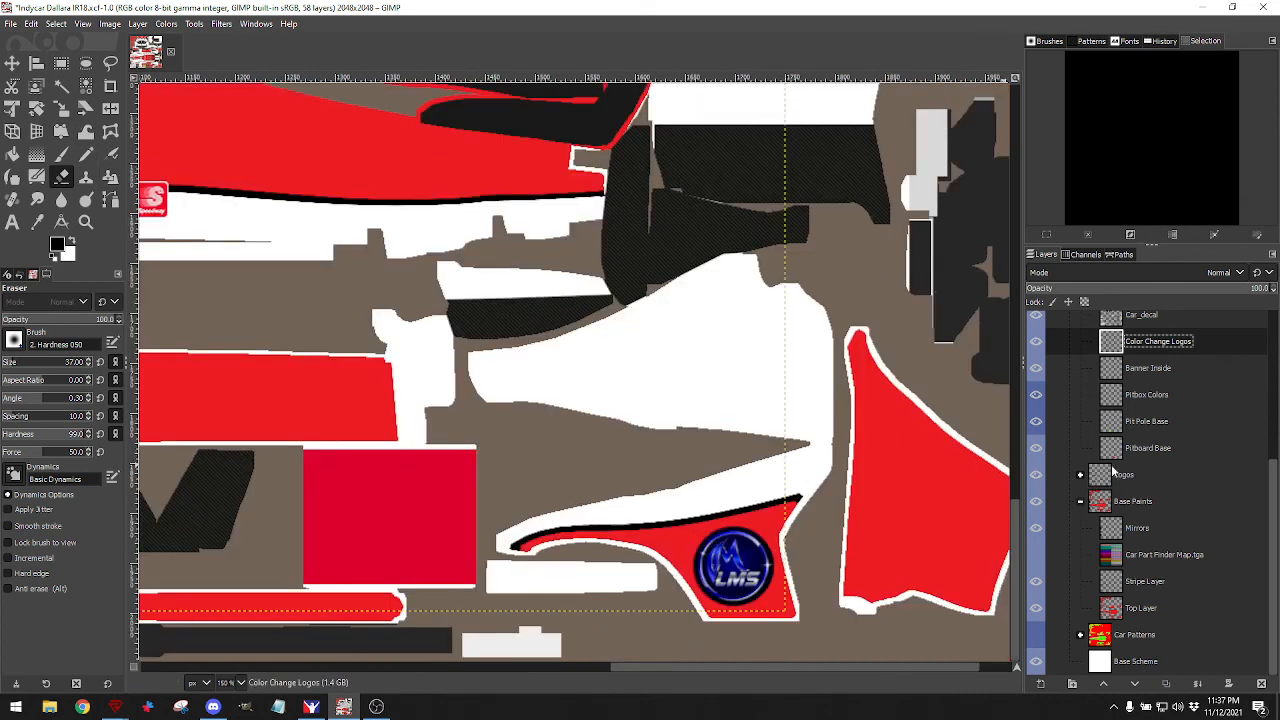
left_click(1166, 683)
left_click(14, 66)
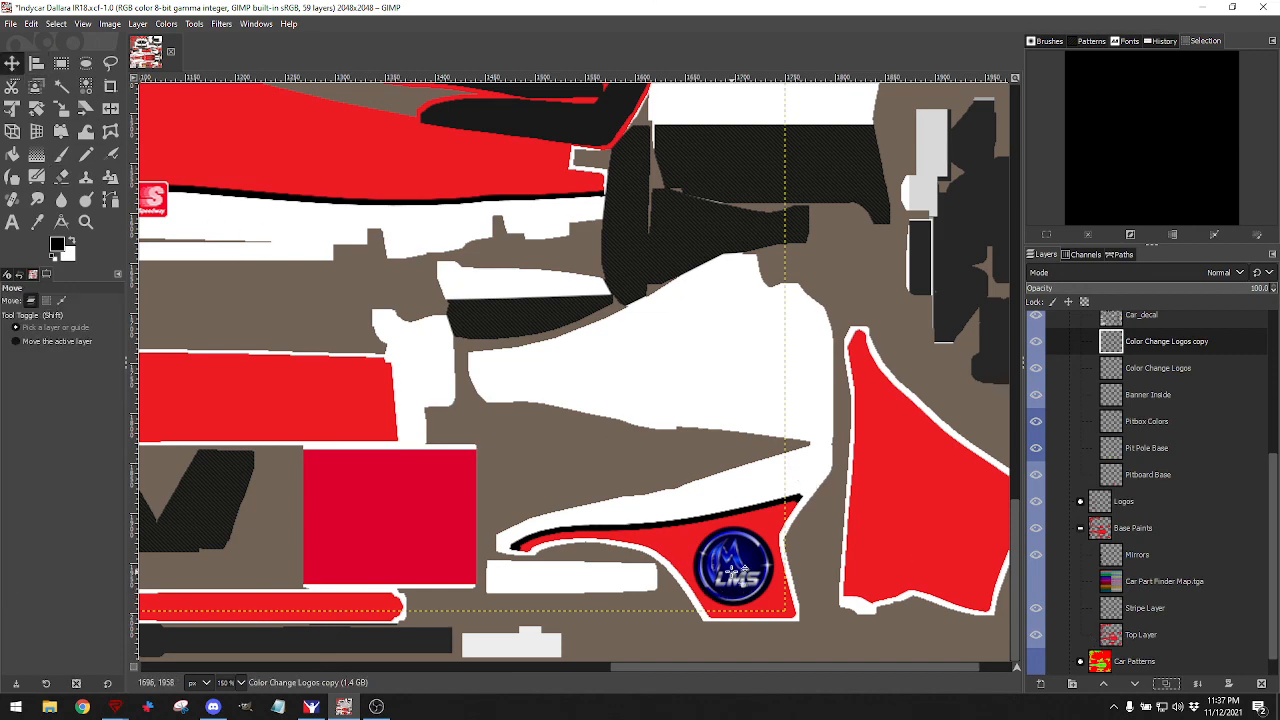
left_click_drag(742, 570, 718, 356)
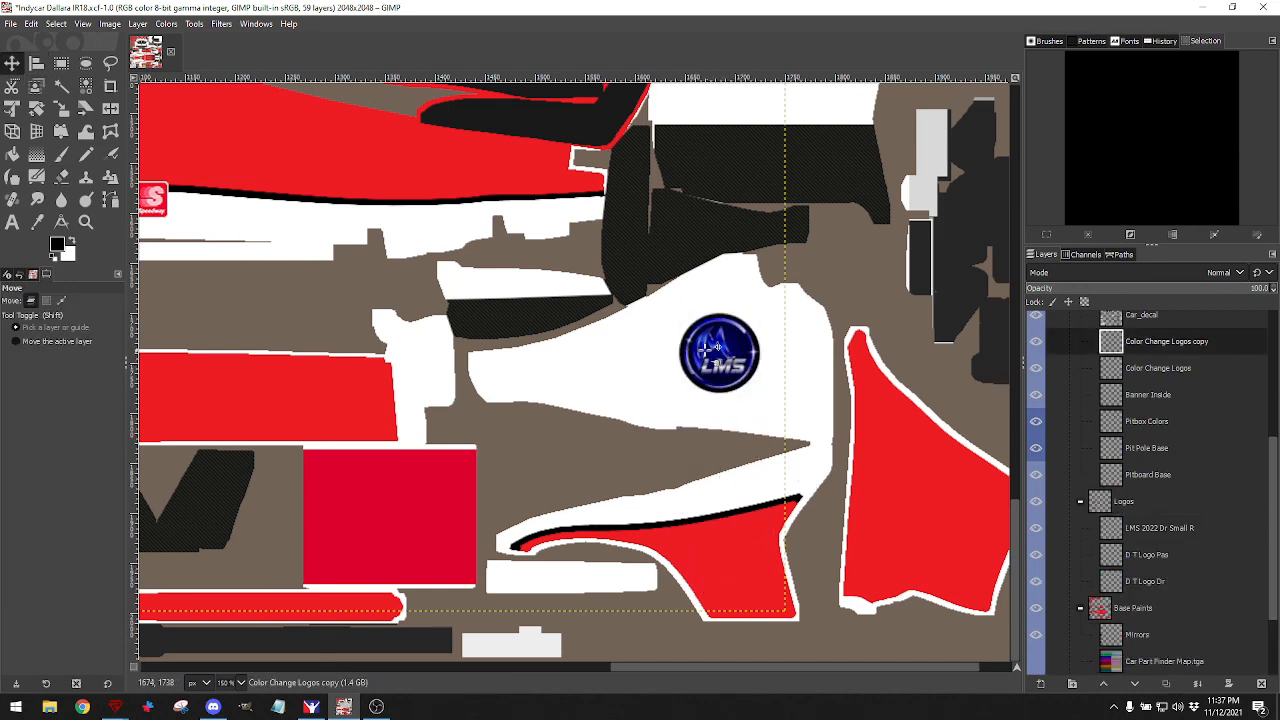
left_click(35, 24)
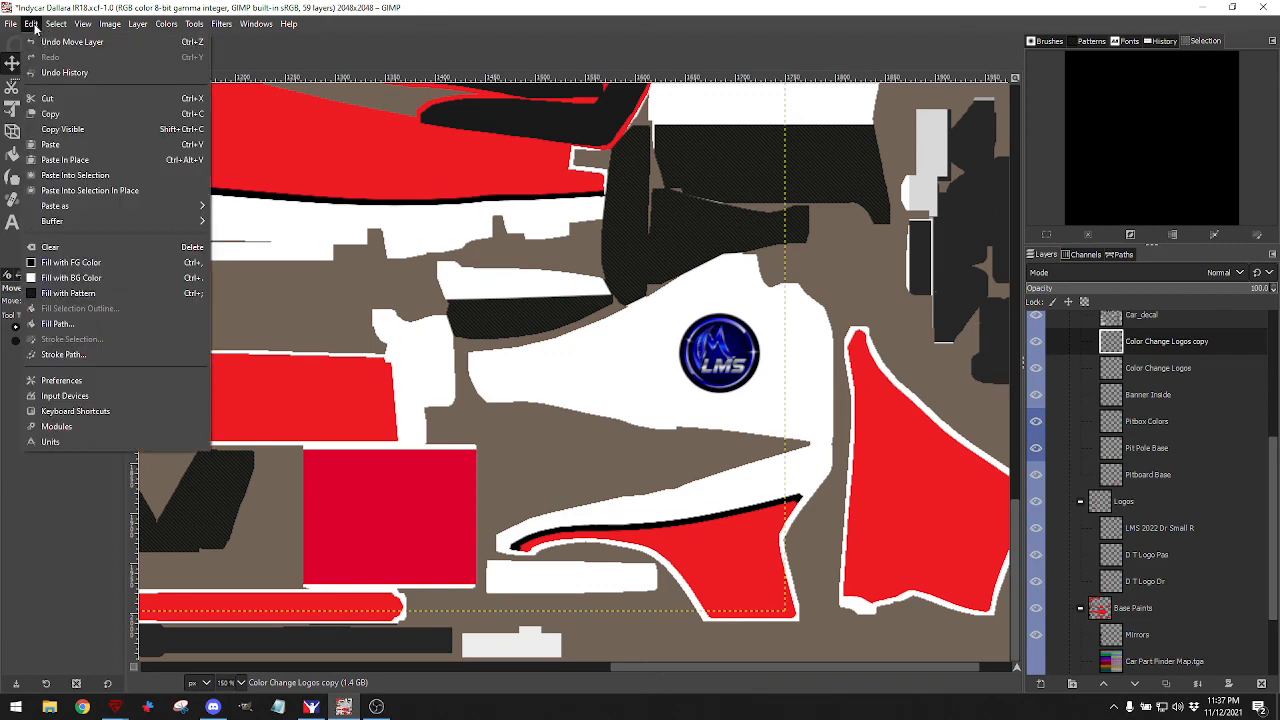
left_click(48, 40)
Undo the trial duplicate and duplicate the LMS 2022 Dr Small R layer instead.
scroll(1200, 470, "up", 1)
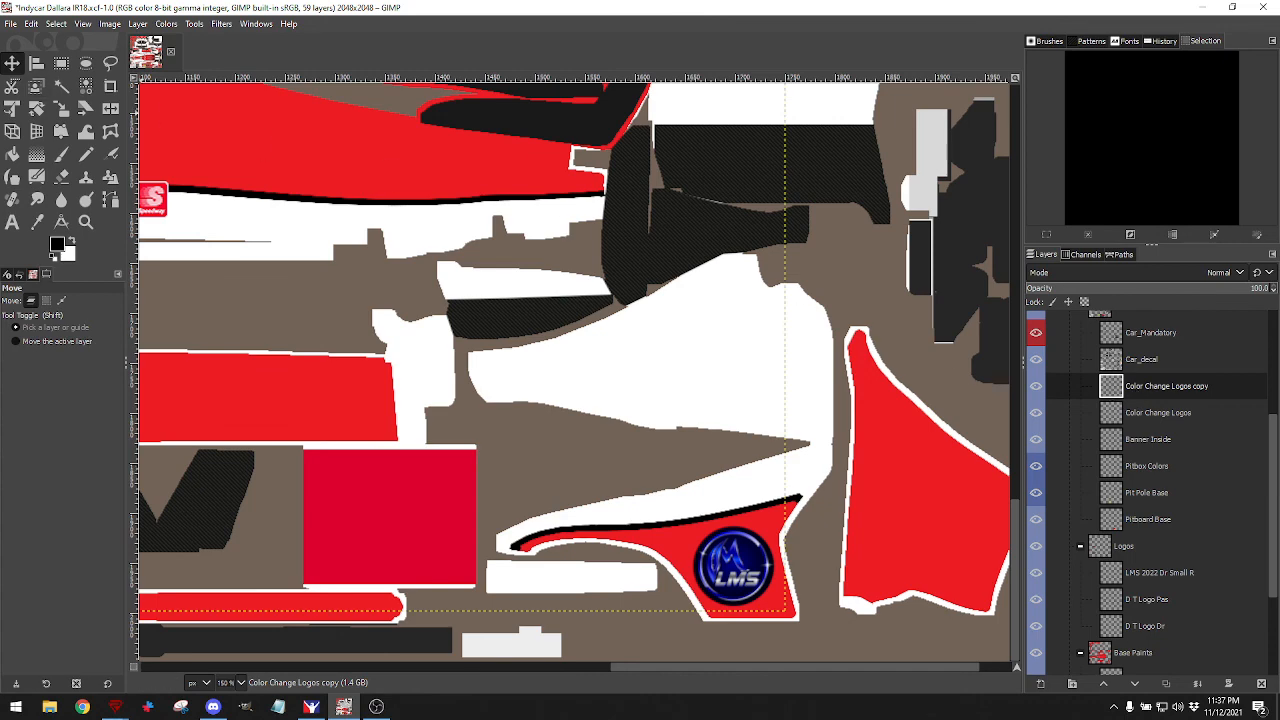
left_click(33, 24)
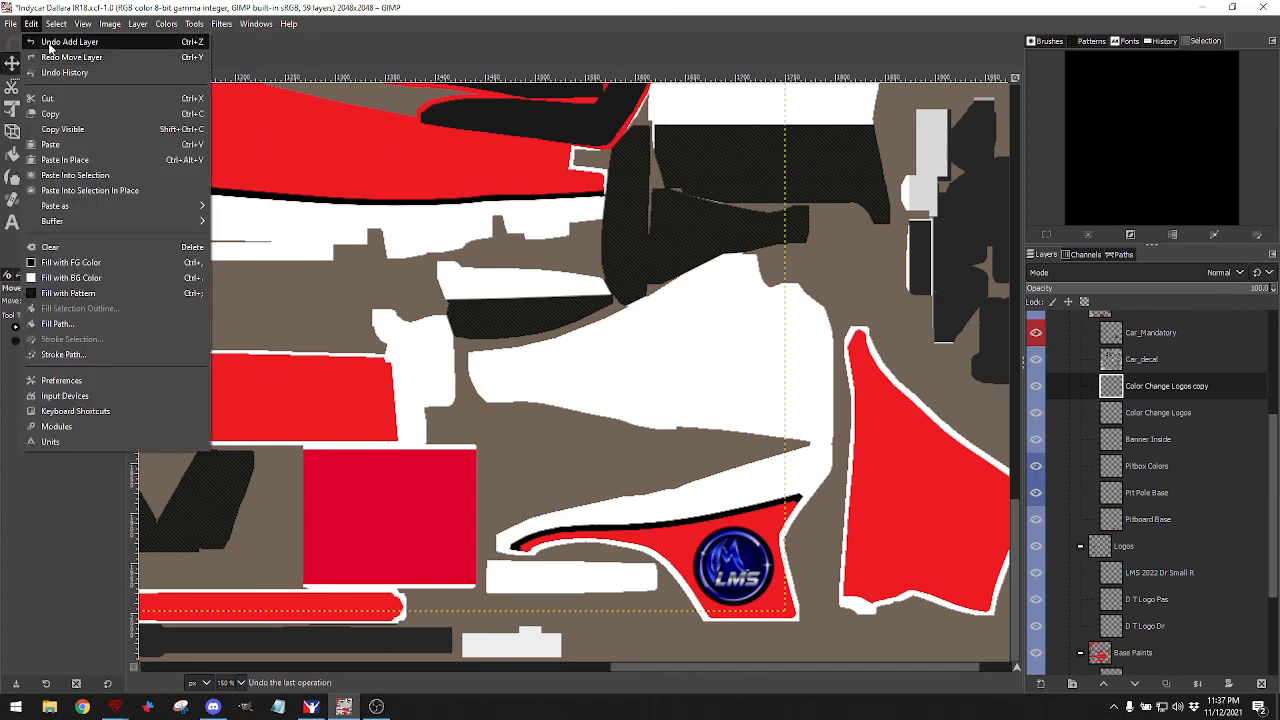
left_click(48, 40)
scroll(1135, 600, "down", 1)
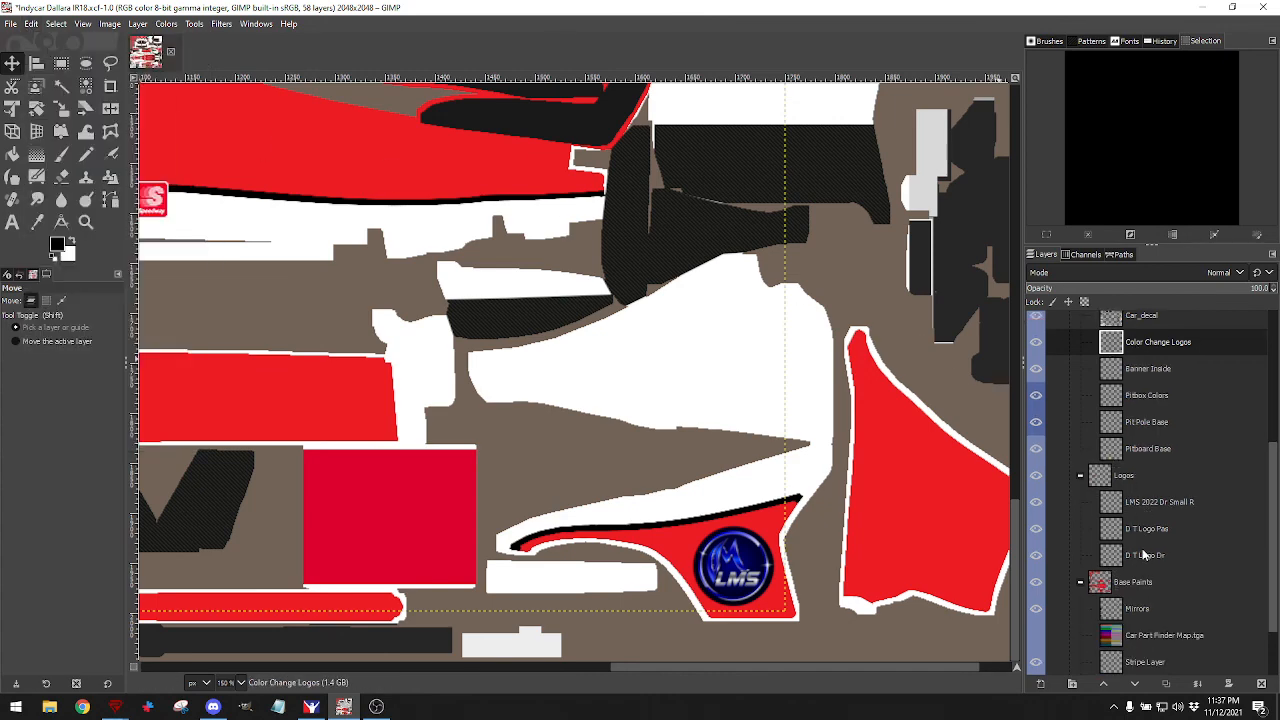
left_click(1106, 505)
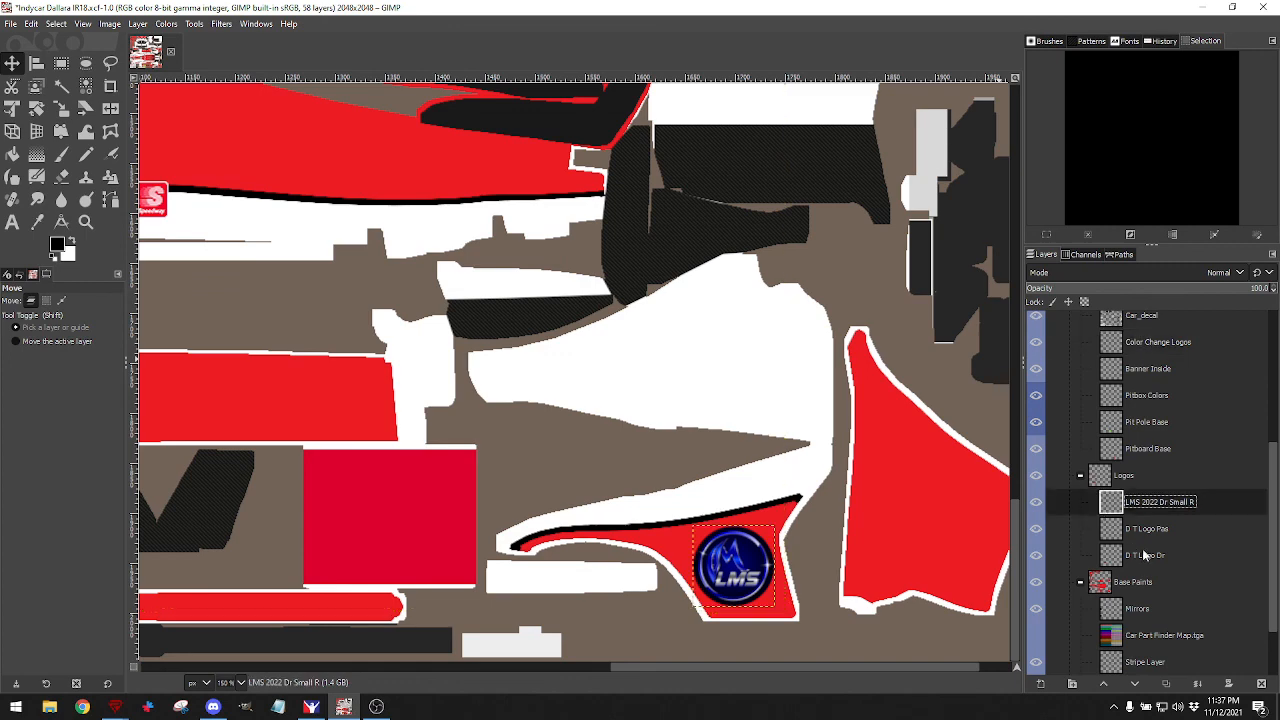
left_click(1165, 685)
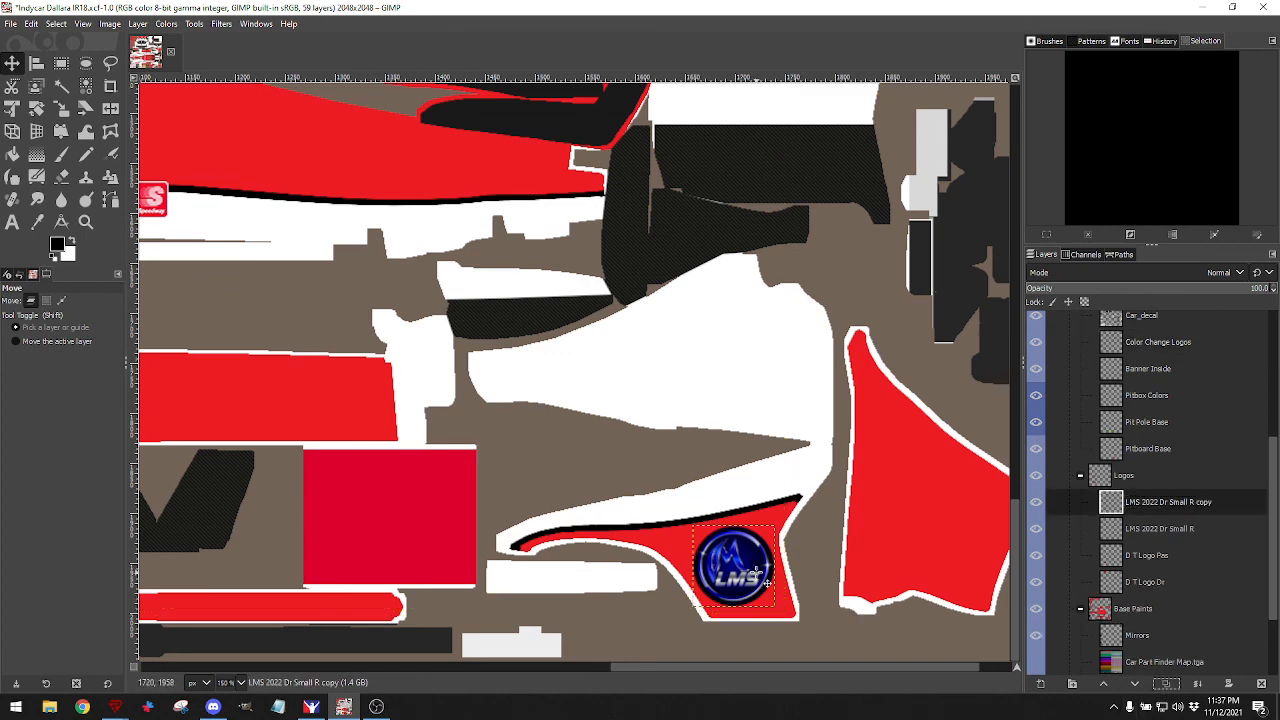
Move the logo copy onto the other red sidepod panel, checking it against the wireframe.
left_click_drag(751, 544, 765, 291)
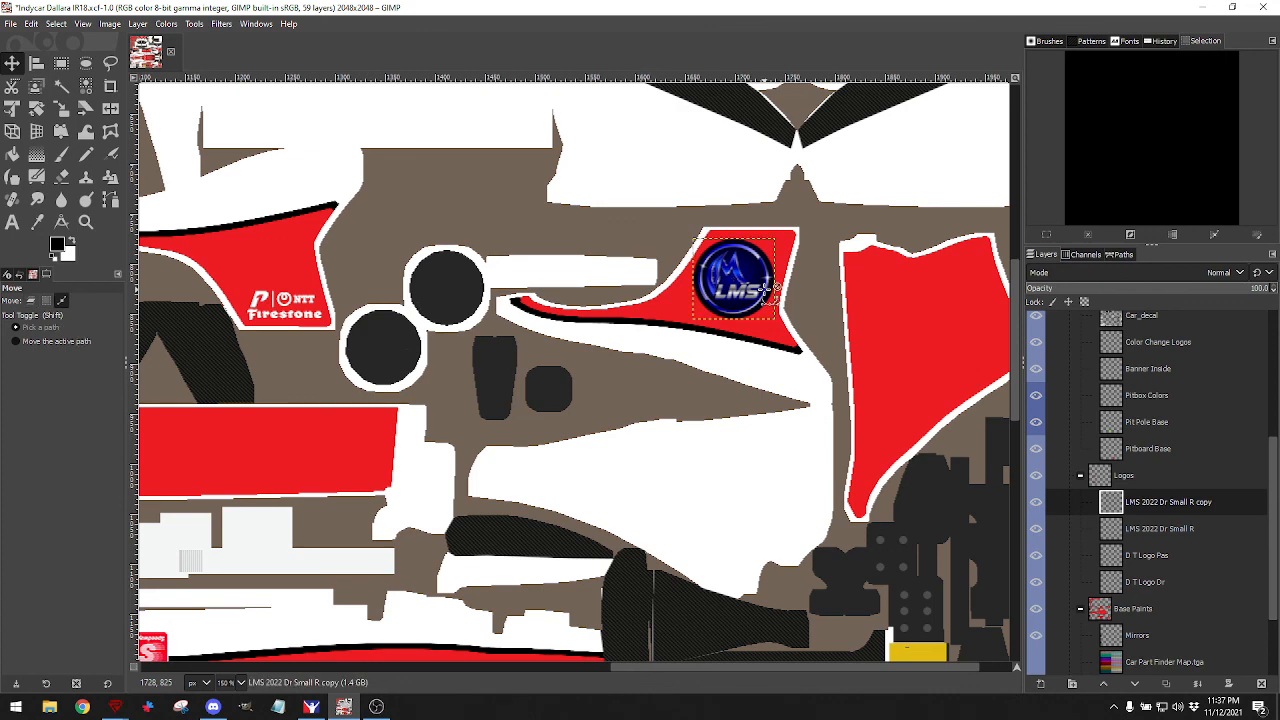
scroll(1093, 340, "up", 5)
scroll(1093, 340, "up", 1)
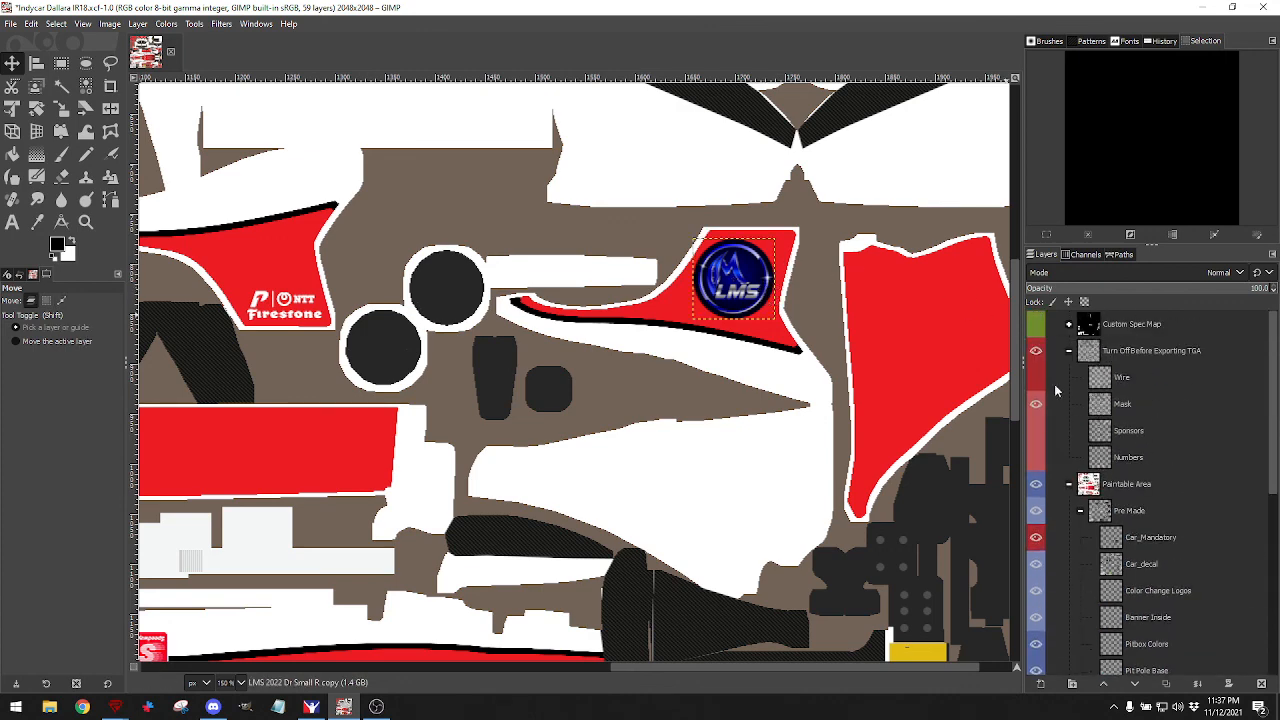
left_click(1036, 378)
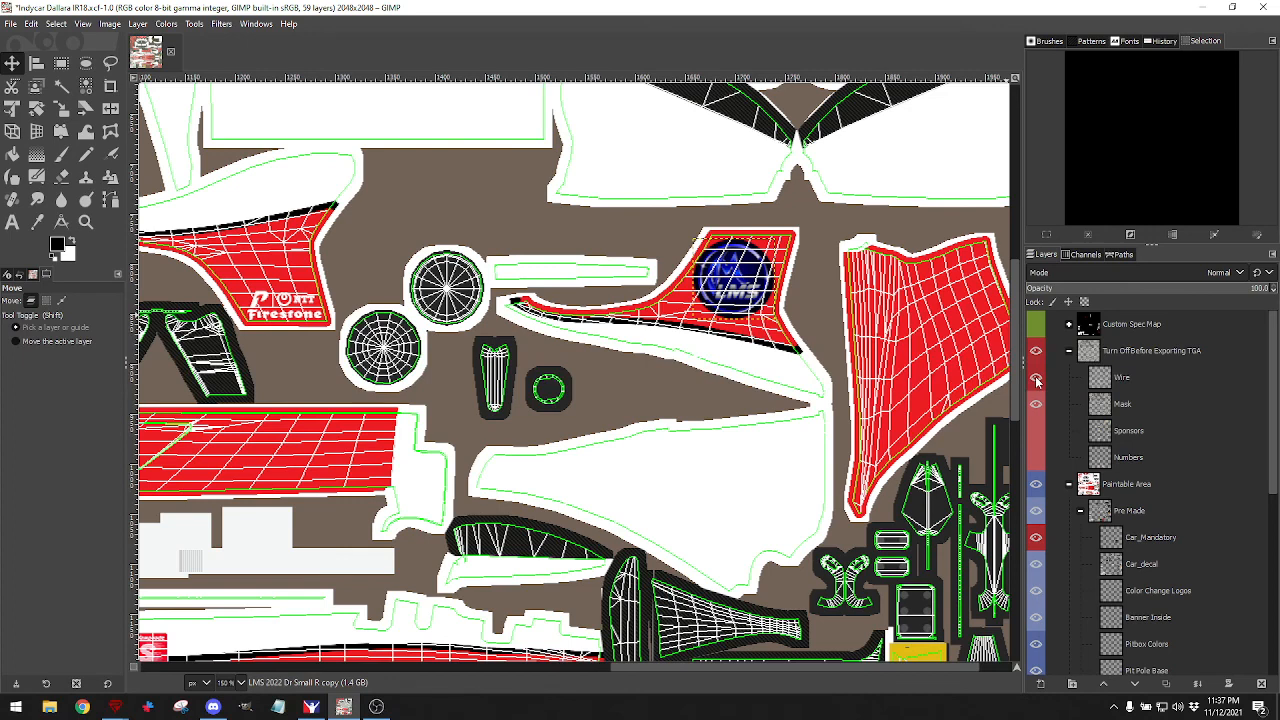
left_click(1036, 378)
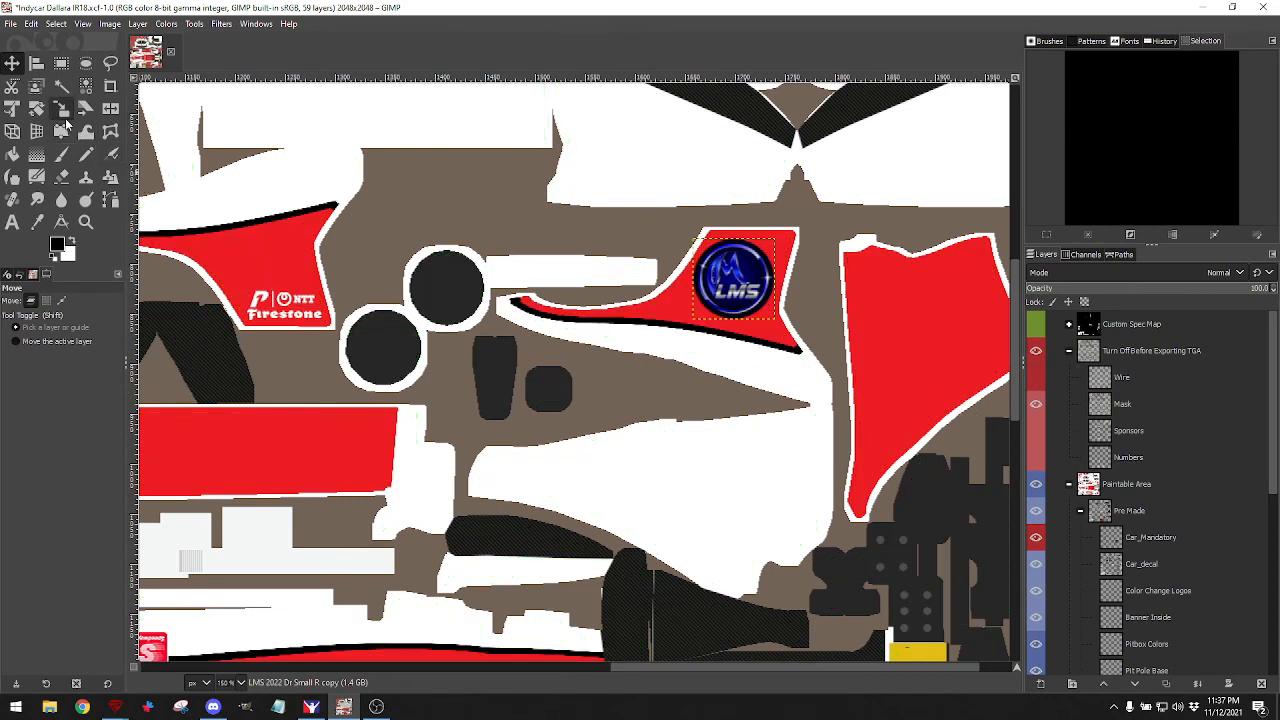
Rotate the copied LMS logo by 180°.
left_click(36, 108)
left_click_drag(716, 319, 774, 272)
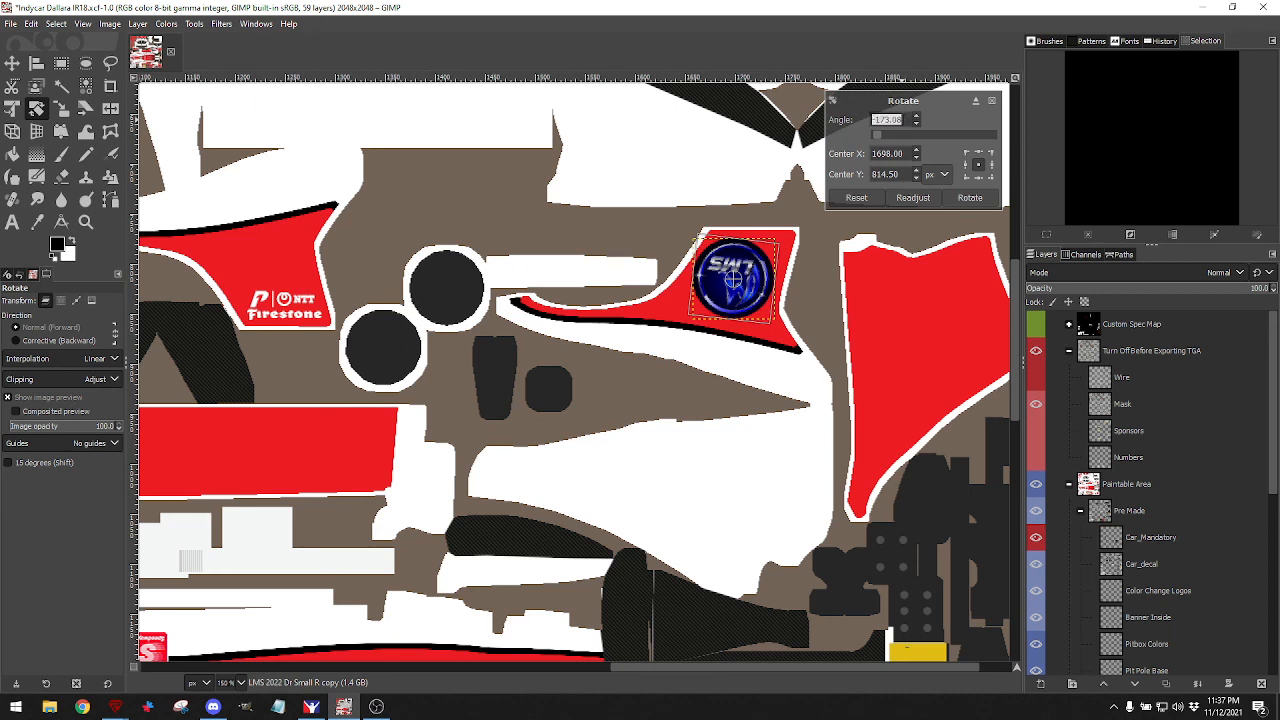
type("180")
key("Return")
left_click(970, 198)
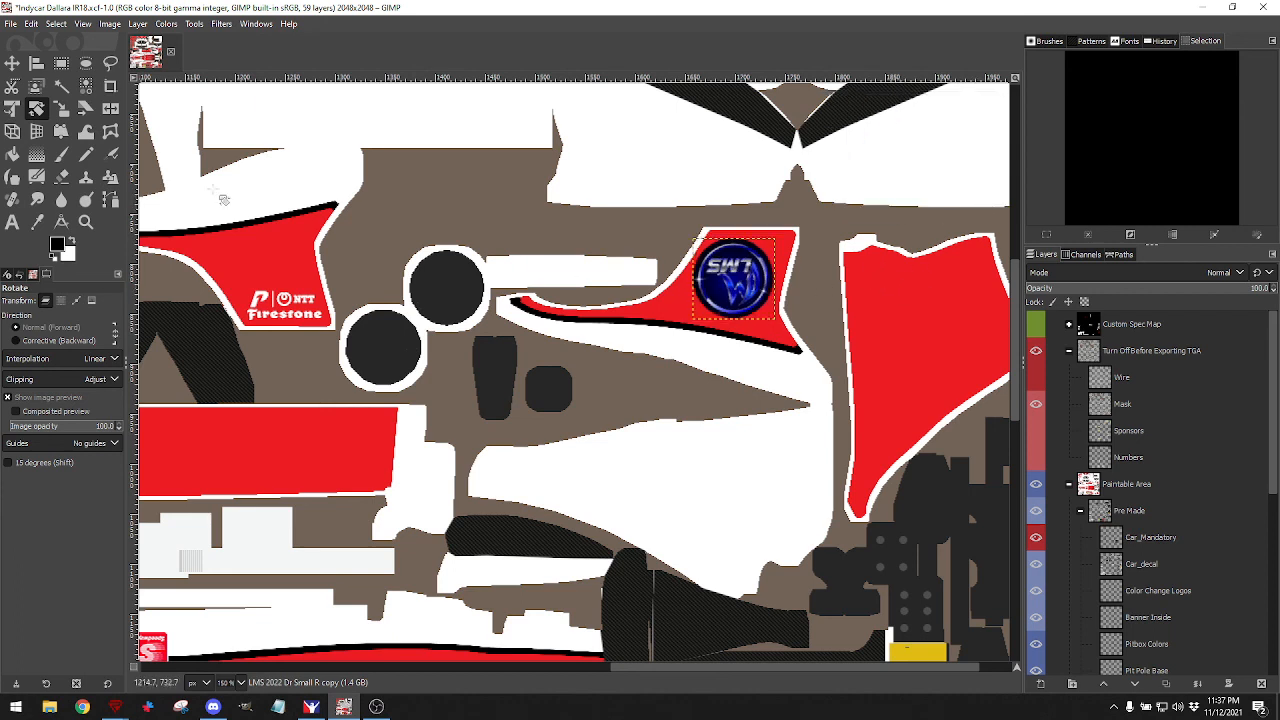
Export the texture as car_481464.tga and save the GIMP project.
left_click(16, 24)
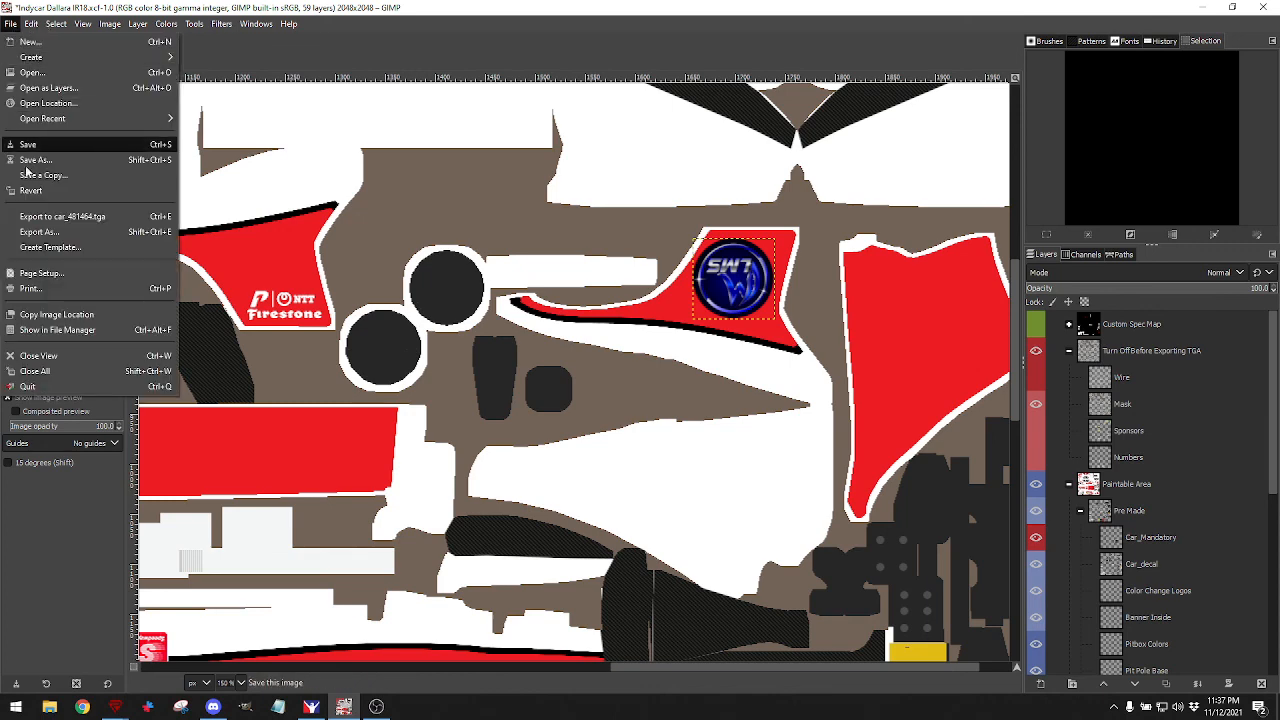
left_click(40, 217)
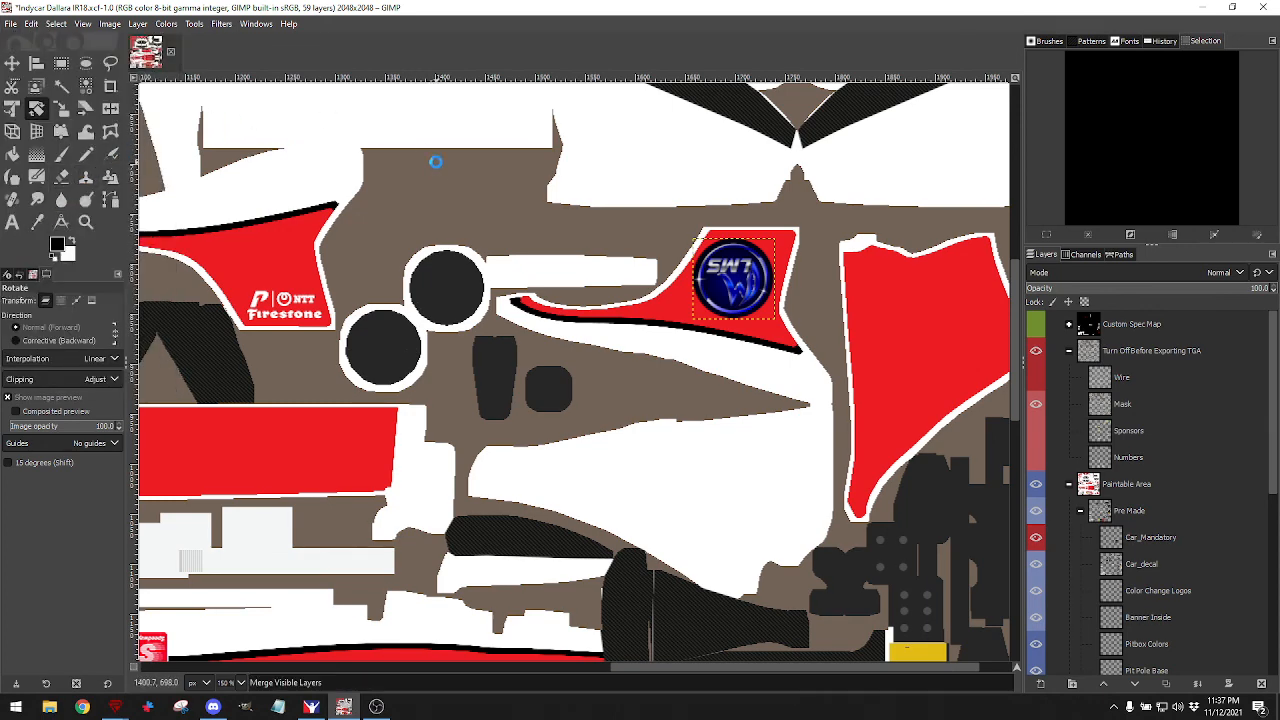
left_click(12, 24)
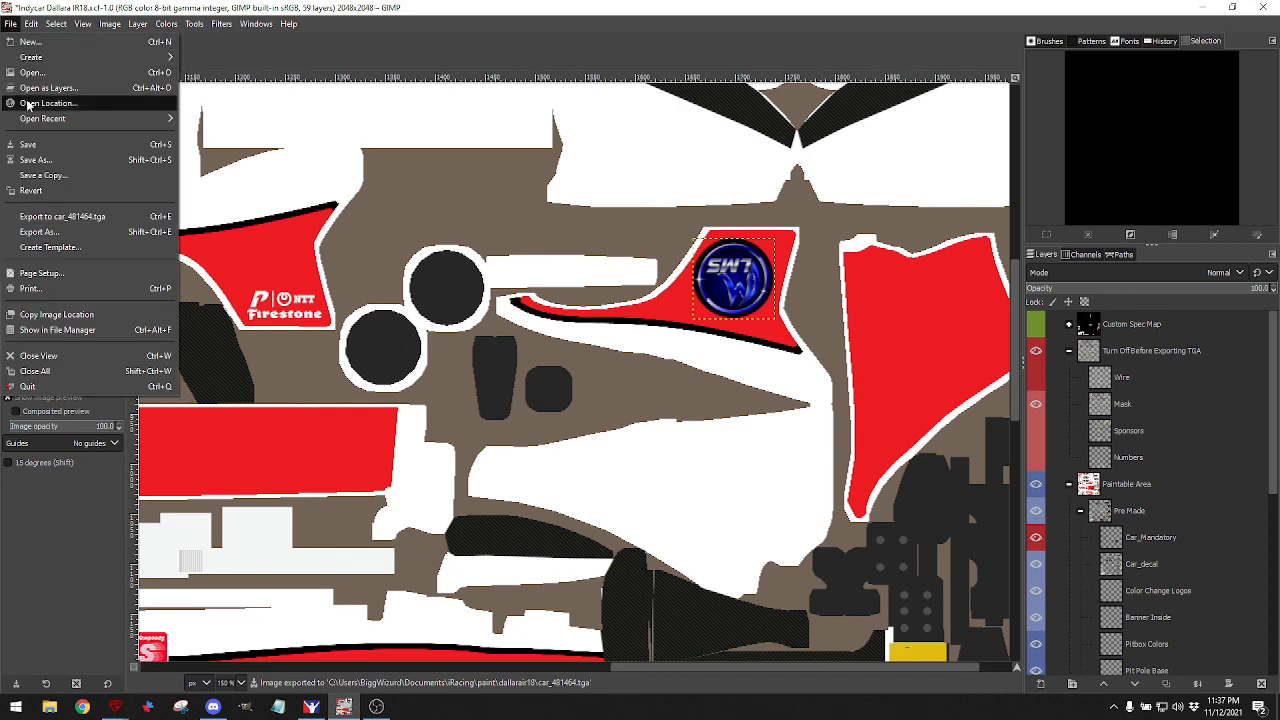
left_click(28, 145)
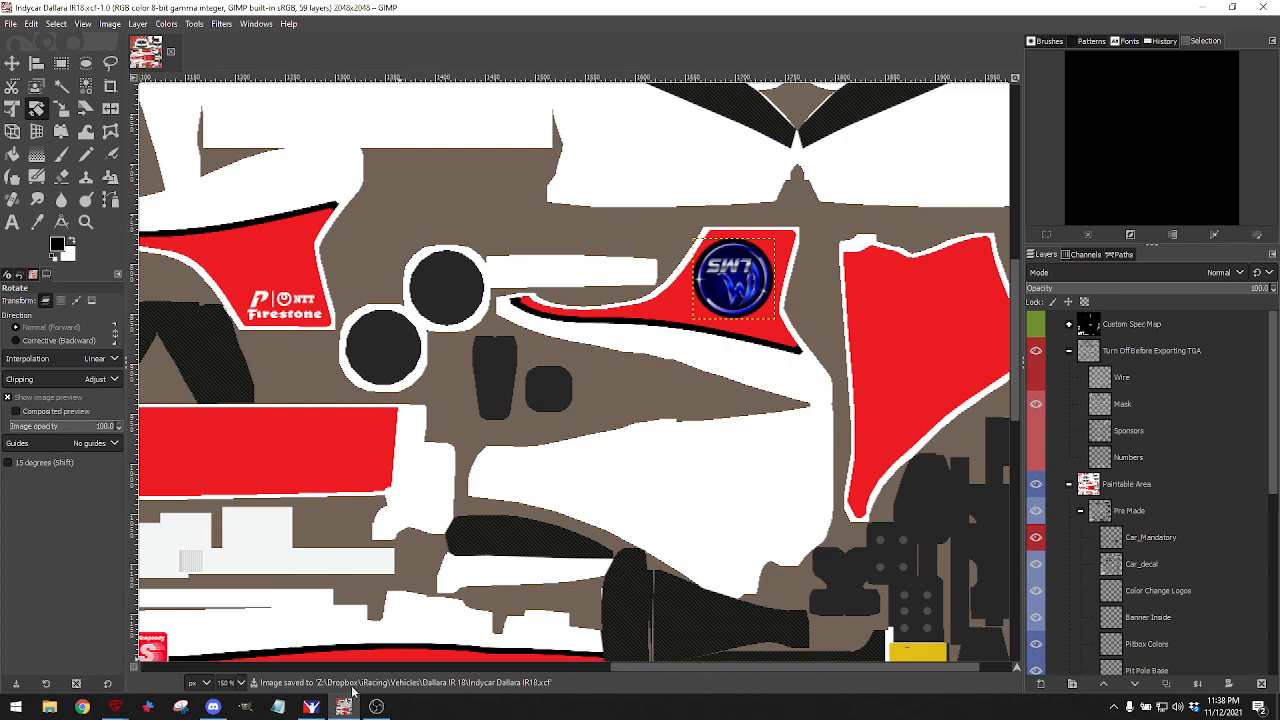
left_click(311, 707)
Orbit the iRacing preview car to view its low side, front-left and right side, then return to GIMP.
left_click_drag(577, 408, 643, 404)
left_click_drag(613, 427, 457, 355)
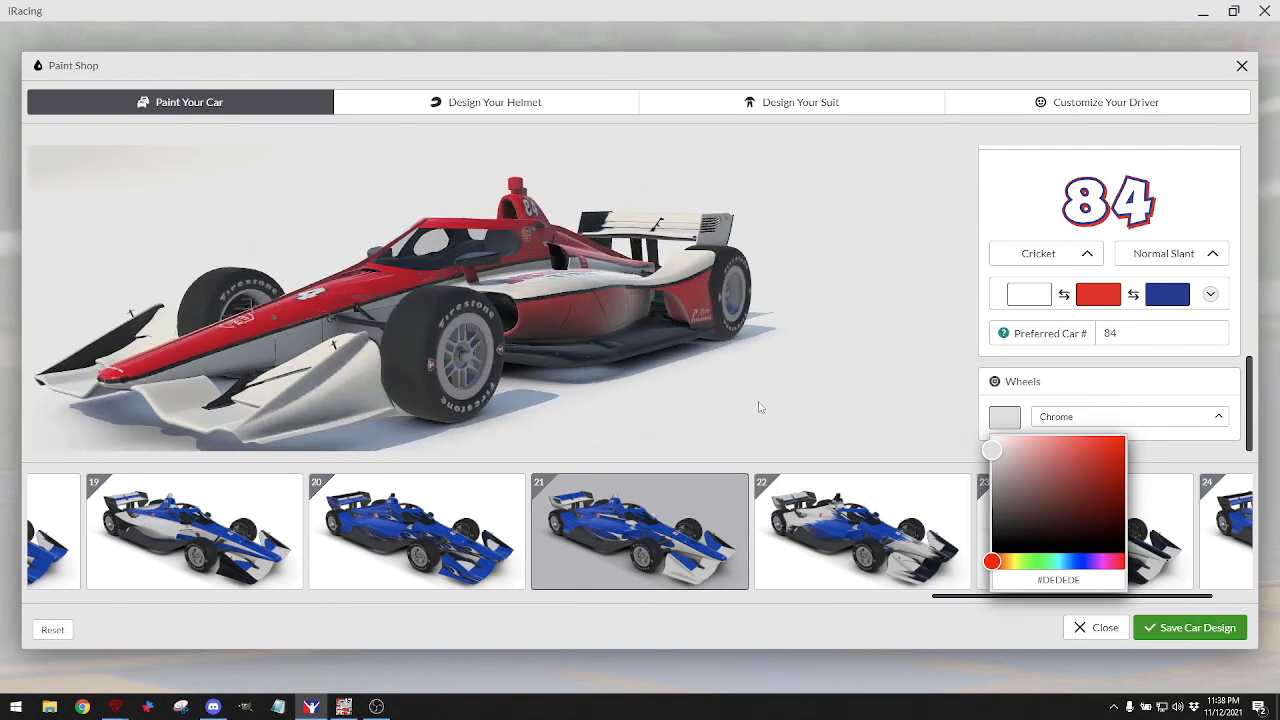
left_click_drag(548, 361, 729, 366)
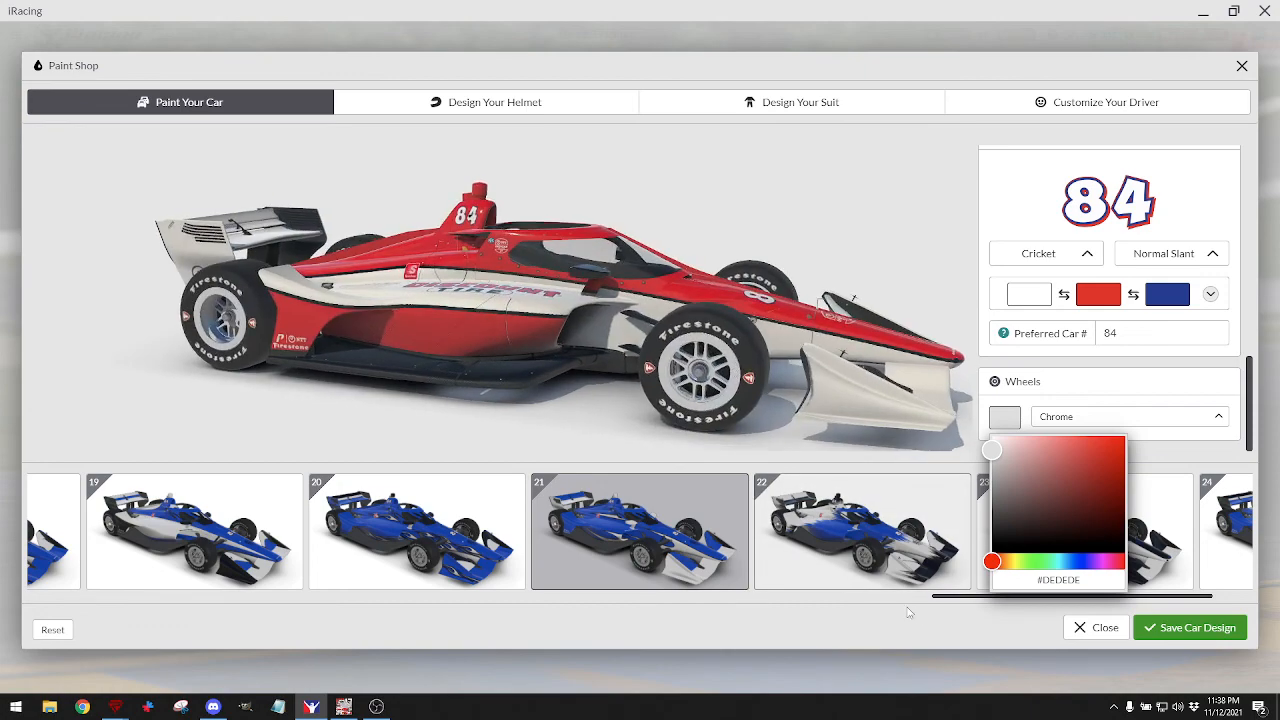
left_click(343, 706)
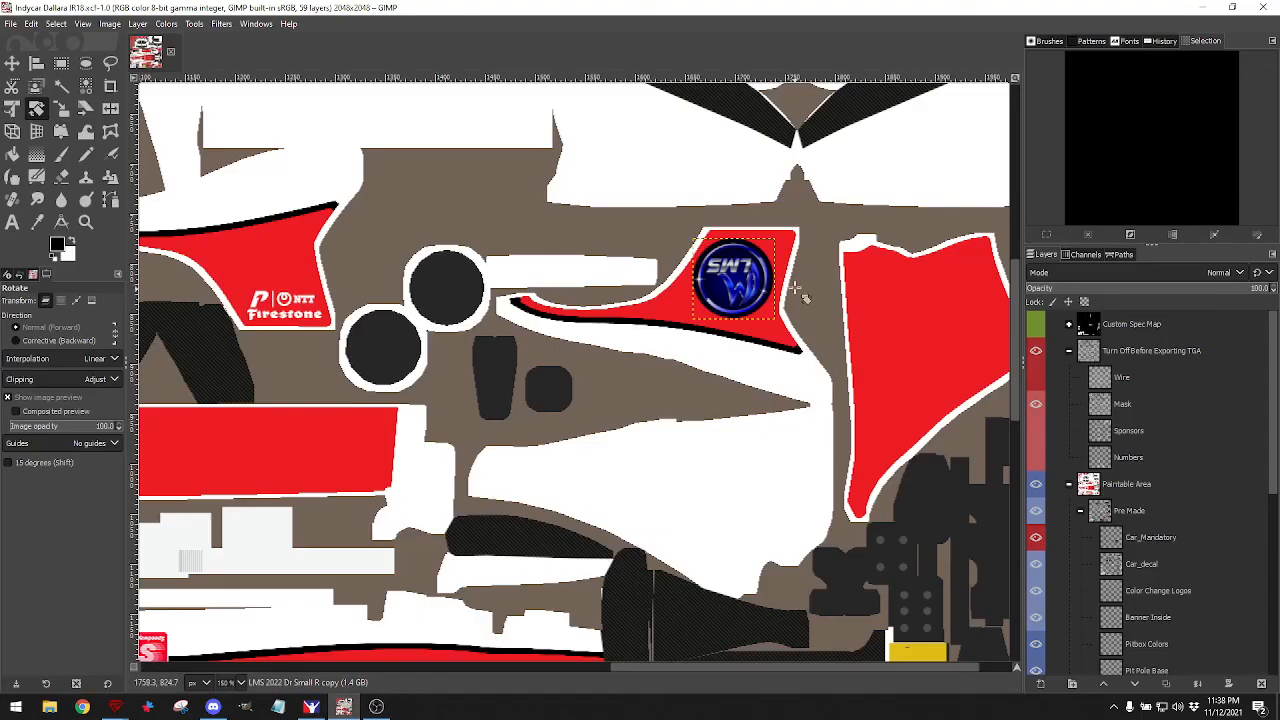
On the Color Change Logos layer, erase the remaining NTT Firestone logos from both red panels.
scroll(493, 327, "left", 5)
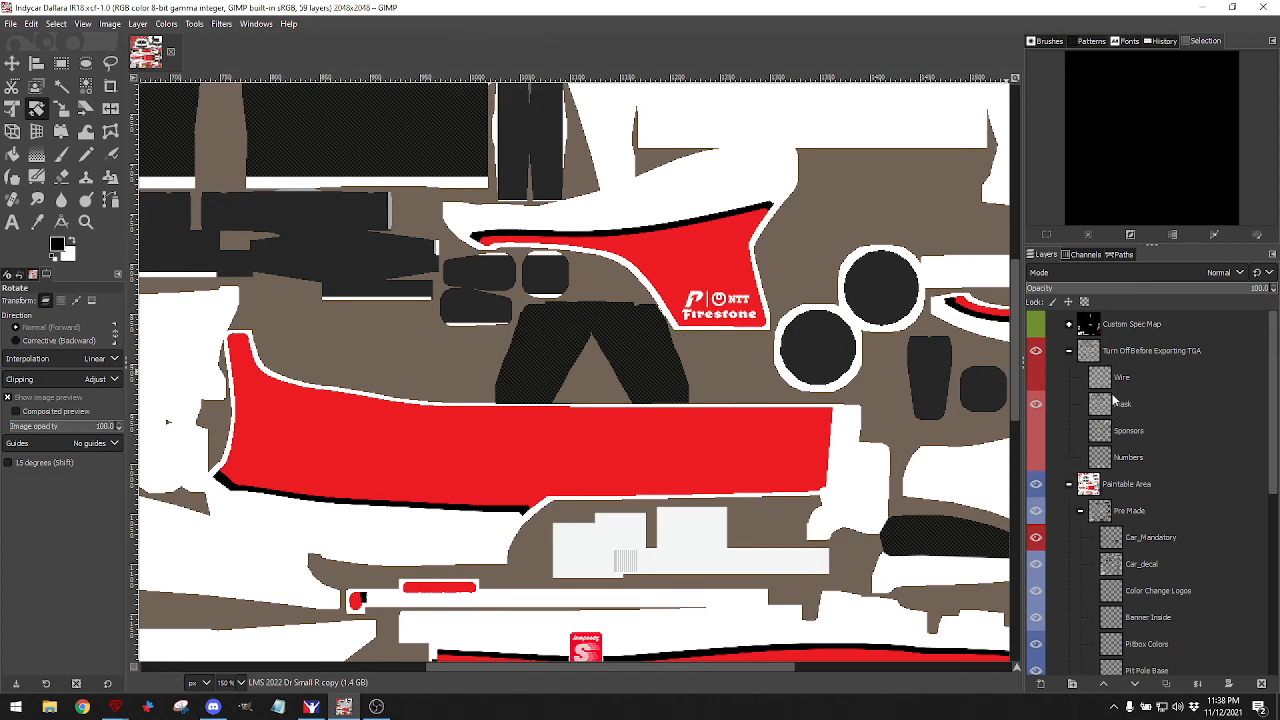
scroll(1098, 473, "down", 3)
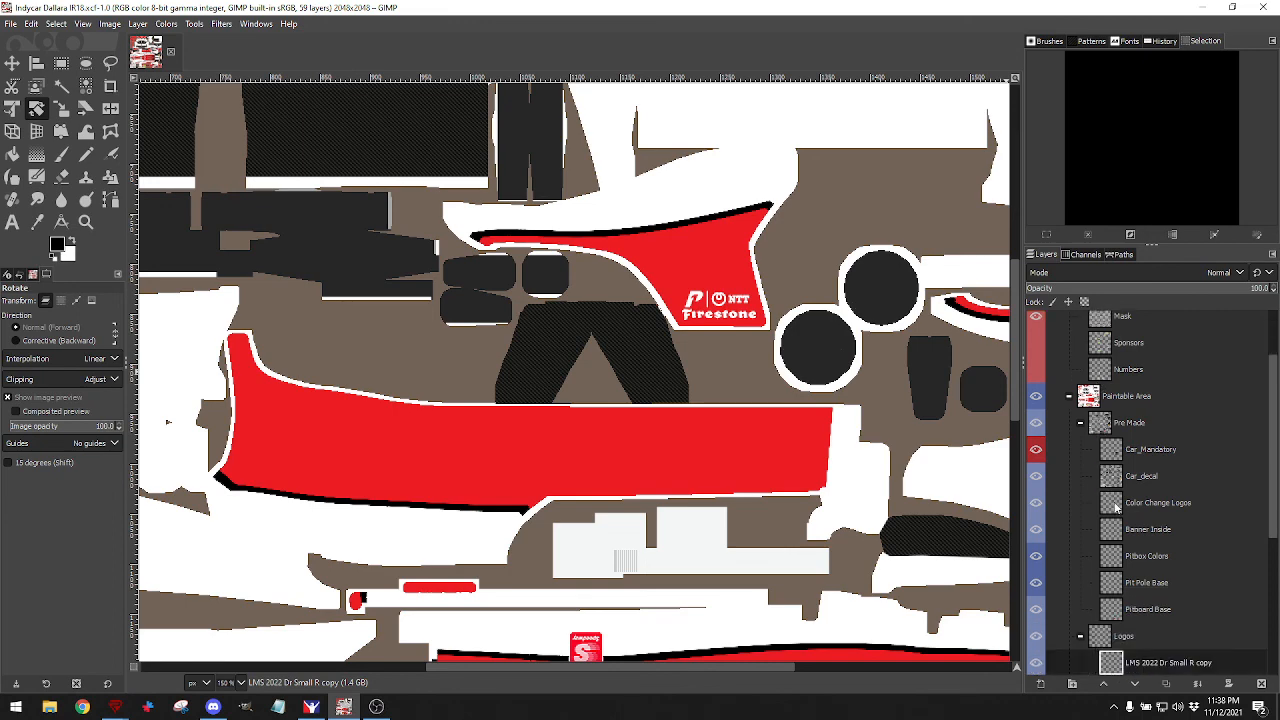
left_click(1116, 508)
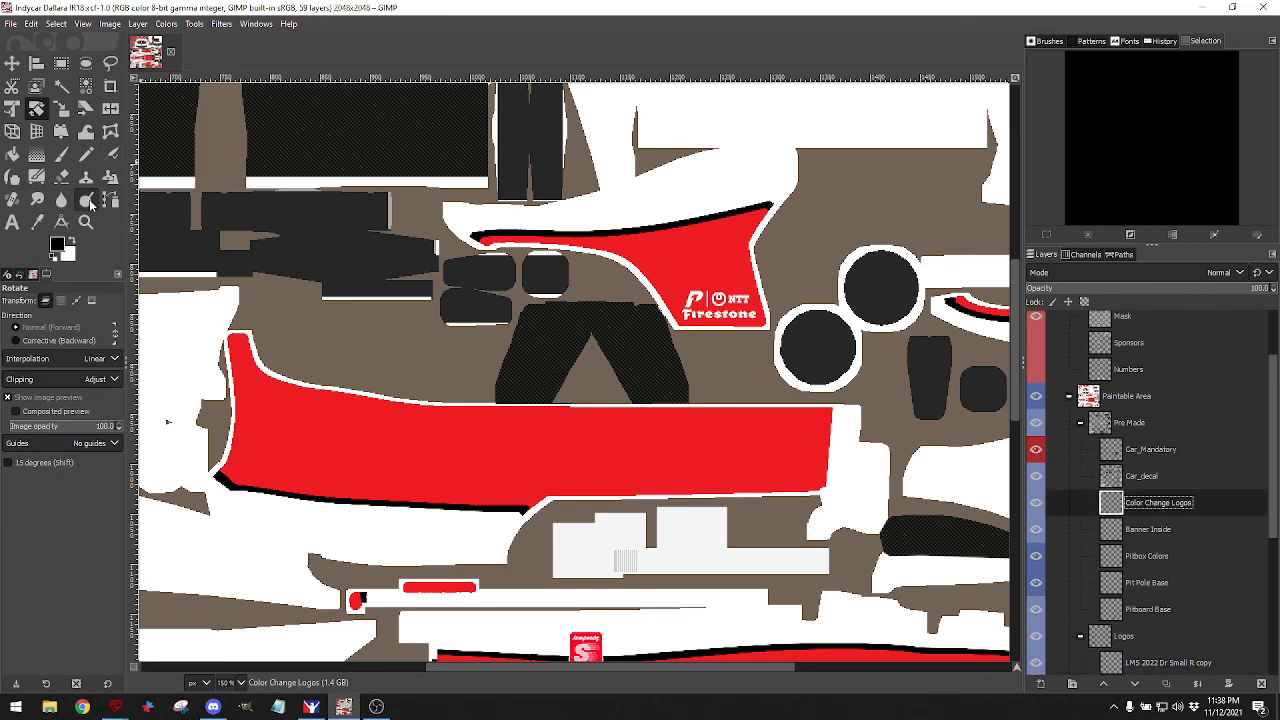
left_click(61, 177)
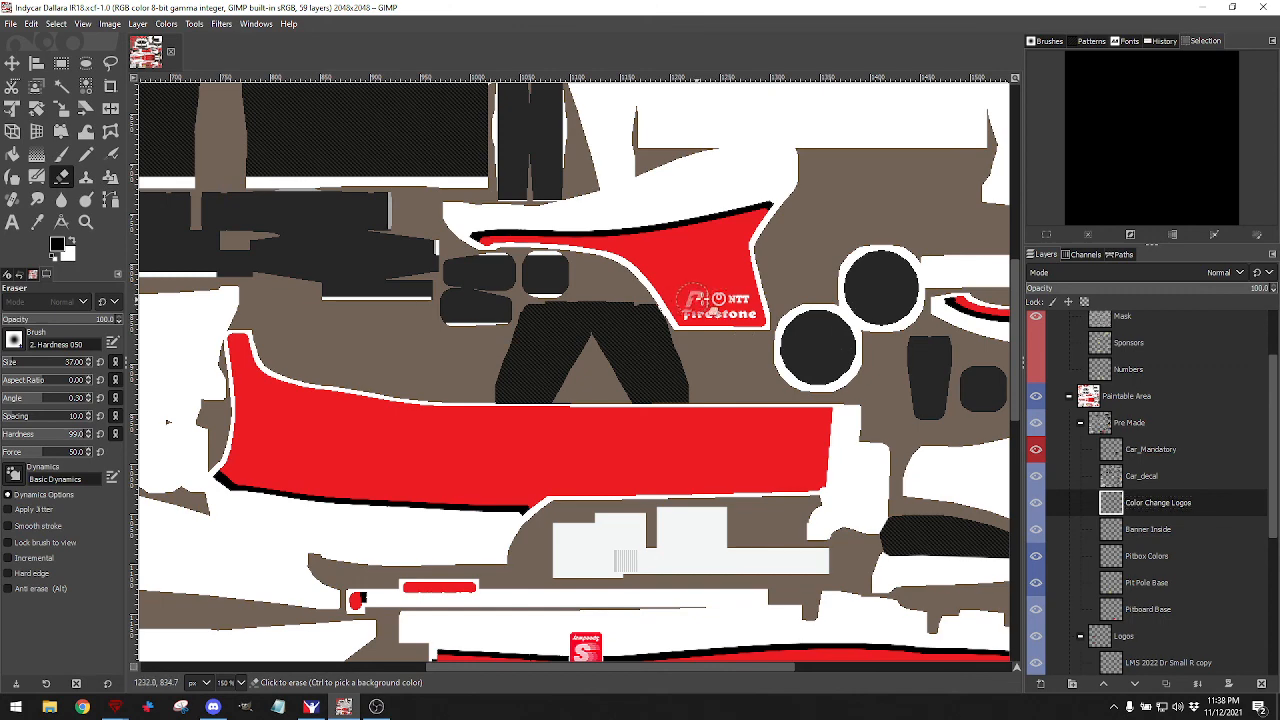
mouse_move(690, 298)
left_mouse_down()
mouse_move(725, 305)
mouse_move(735, 290)
mouse_move(765, 318)
left_mouse_up()
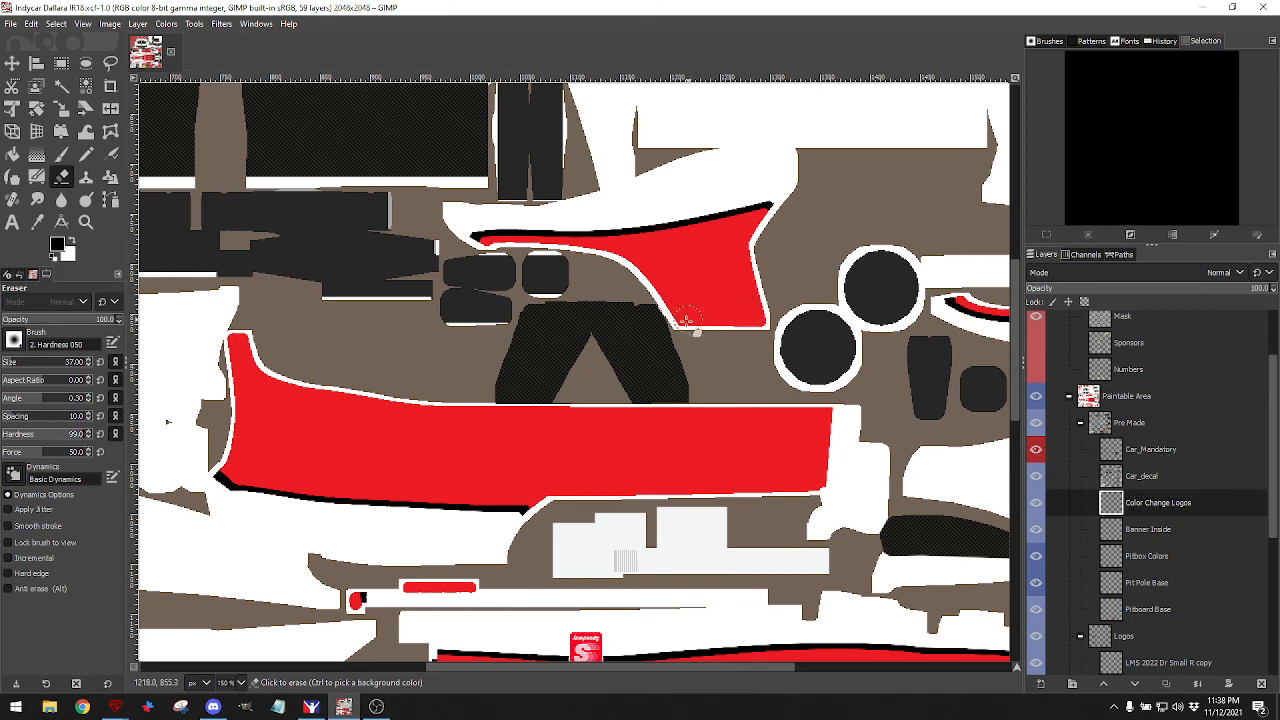
left_click_drag(686, 320, 686, 309)
scroll(686, 309, "left", 9)
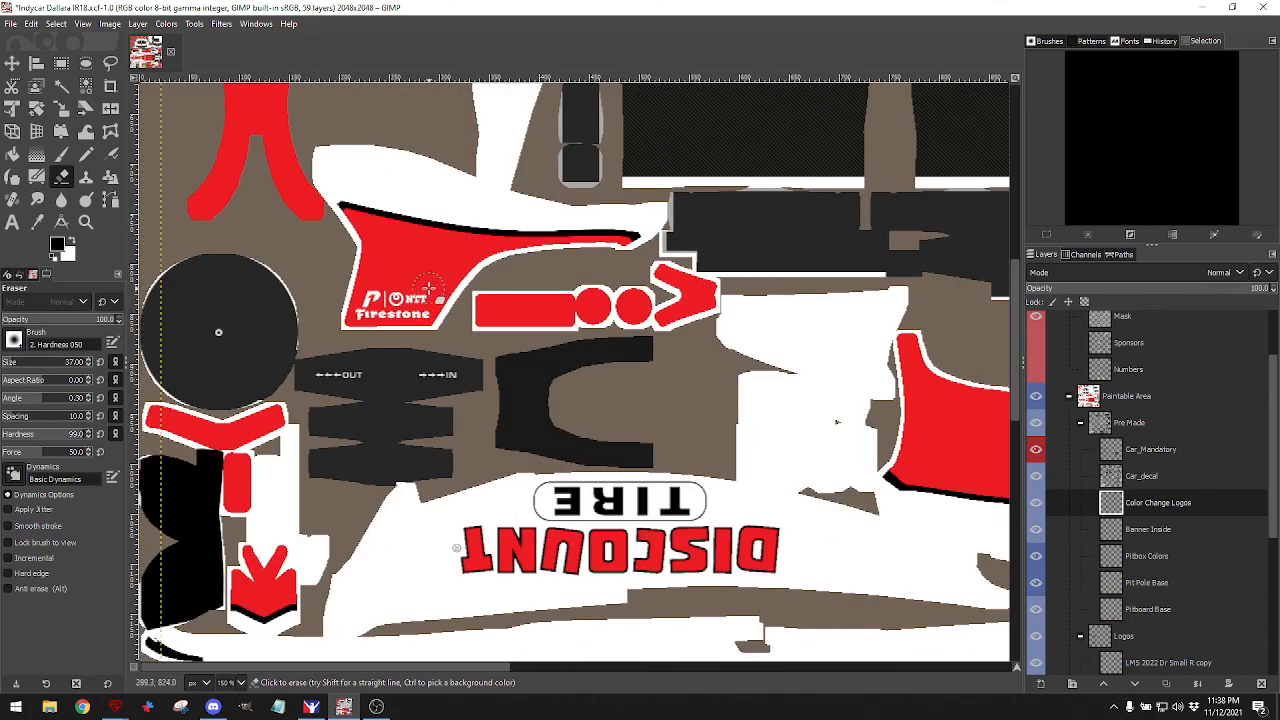
left_click_drag(428, 289, 362, 315)
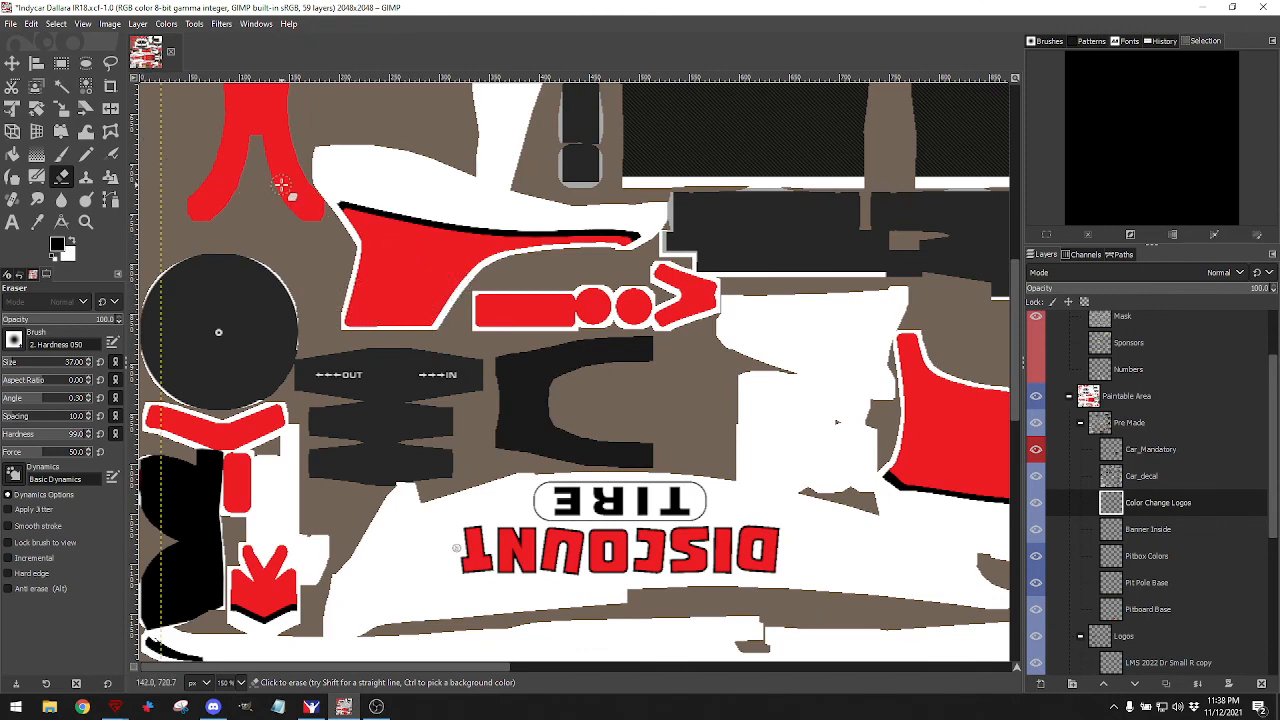
scroll(1144, 548, "down", 2)
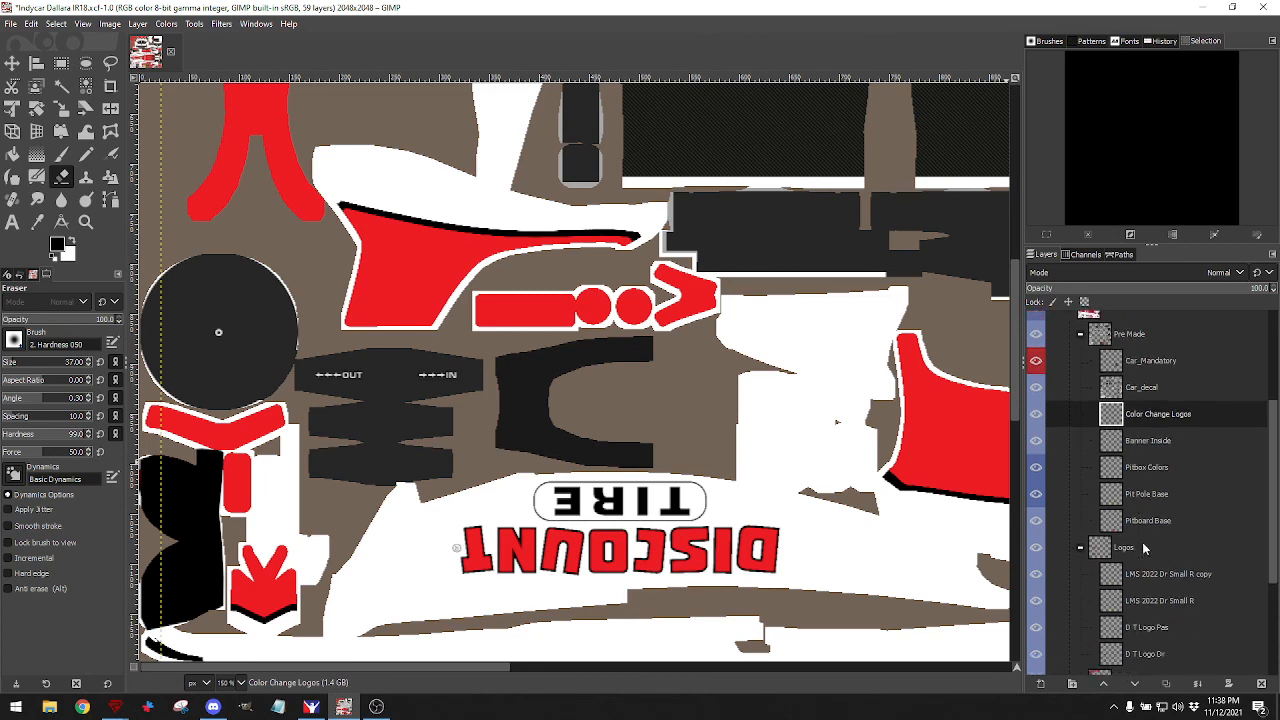
Rename the 'LMS 2022 Dr Small R' layer and its copy to 'LMS 2022 Dr Small 1' and 'LMS 2022 Dr Small 2'.
scroll(1144, 548, "down", 3)
left_click(1106, 447)
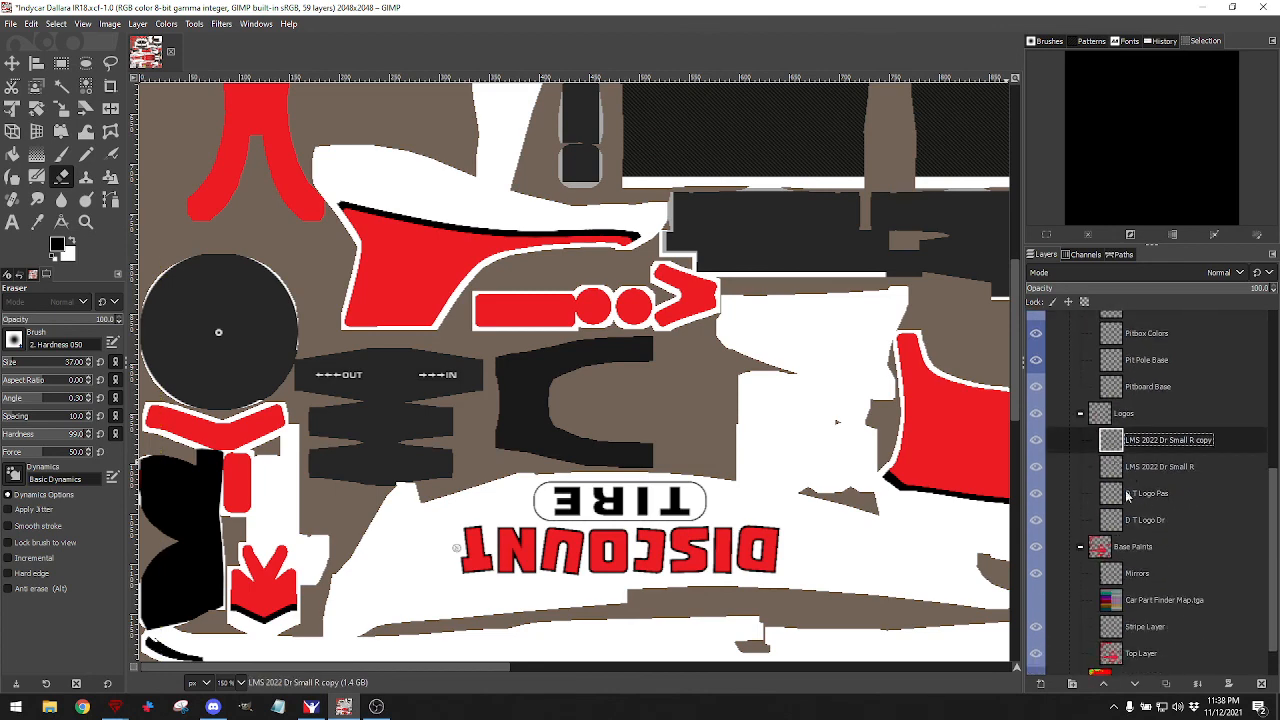
double_click(1198, 444)
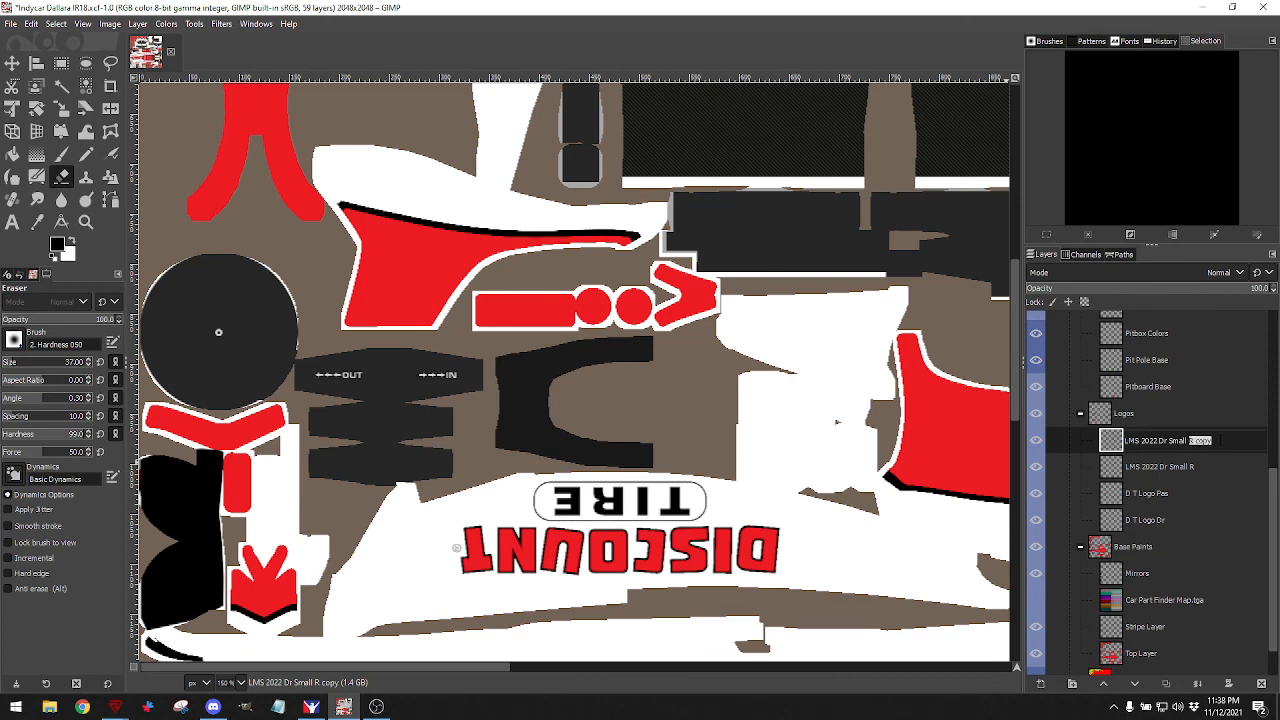
left_click(1188, 469)
double_click(1188, 469)
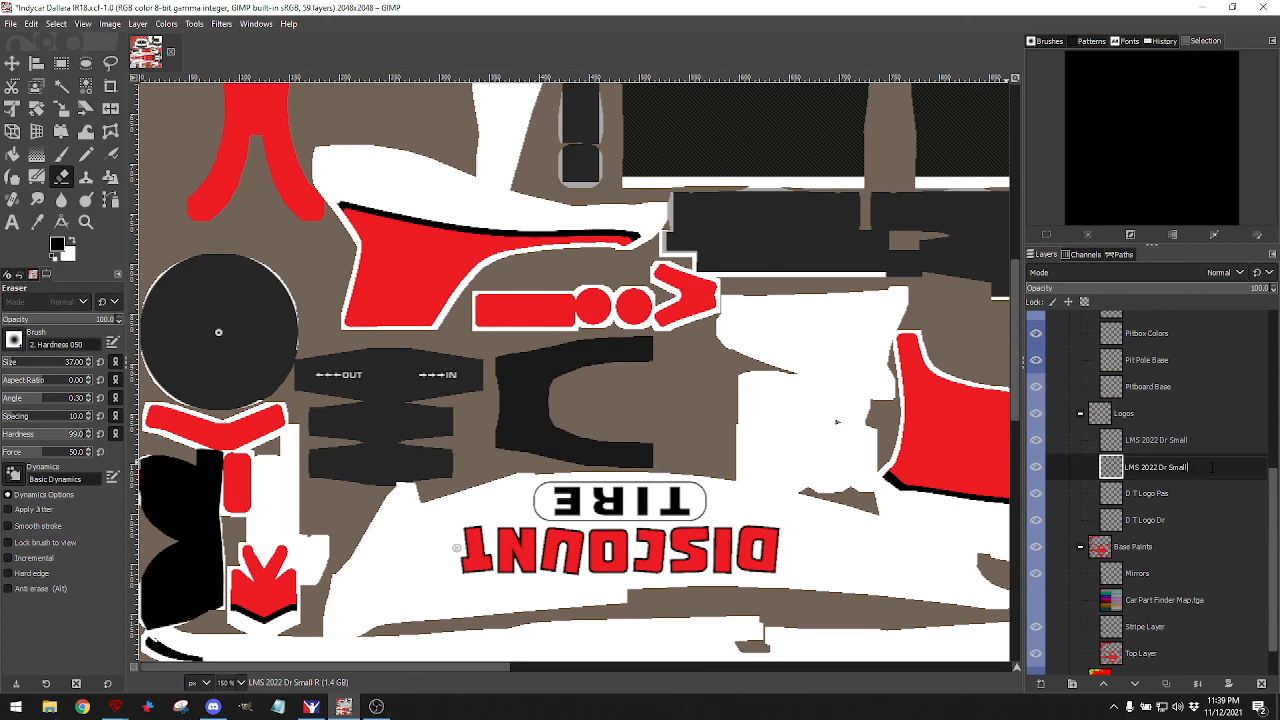
left_click(1188, 444)
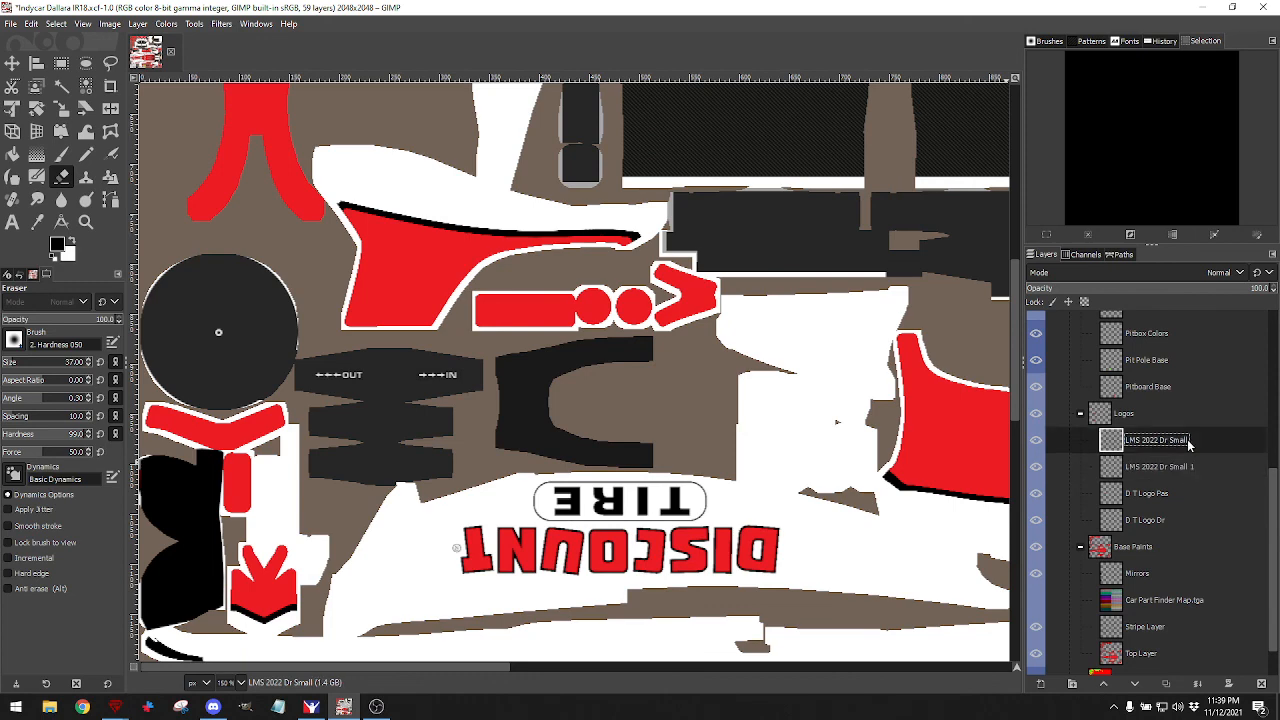
double_click(1187, 445)
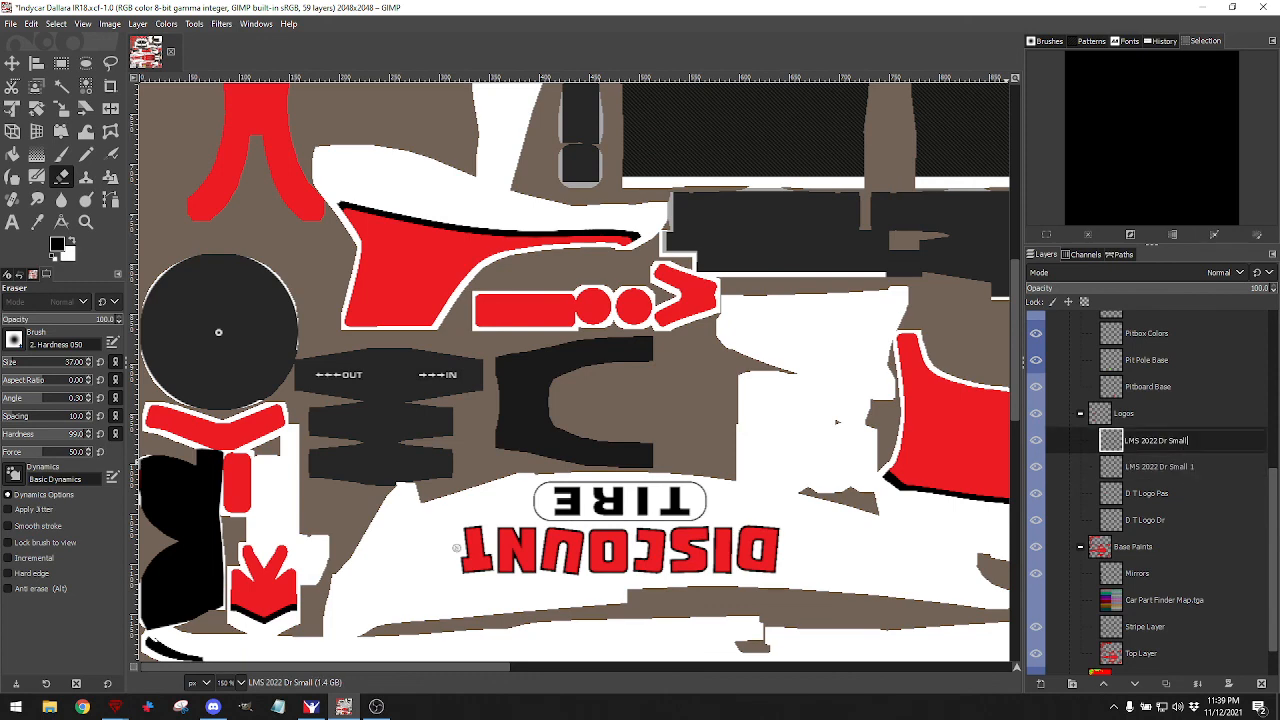
type("2")
key("Return")
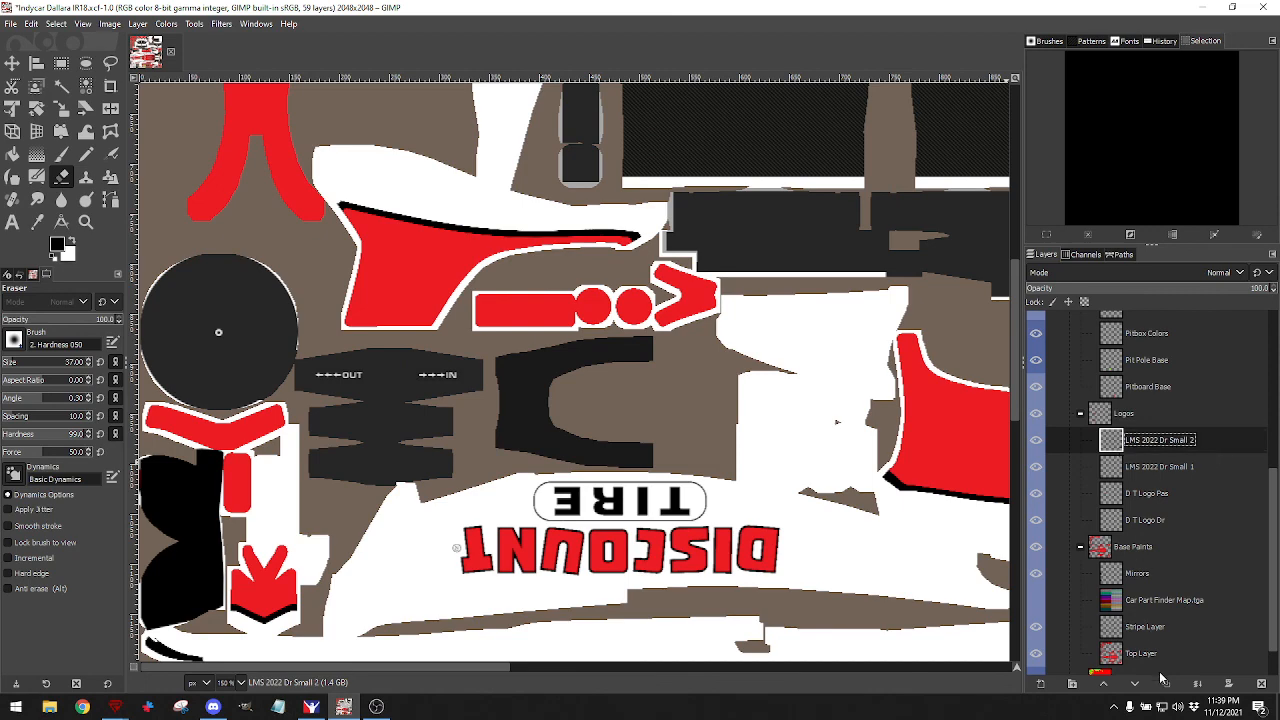
right_click(1114, 446)
key("Escape")
Duplicate the 'LMS 2022 Dr Small 2' logo and move the copy onto the other red sidepod panel.
left_click(1160, 682)
scroll(991, 486, "up", 3)
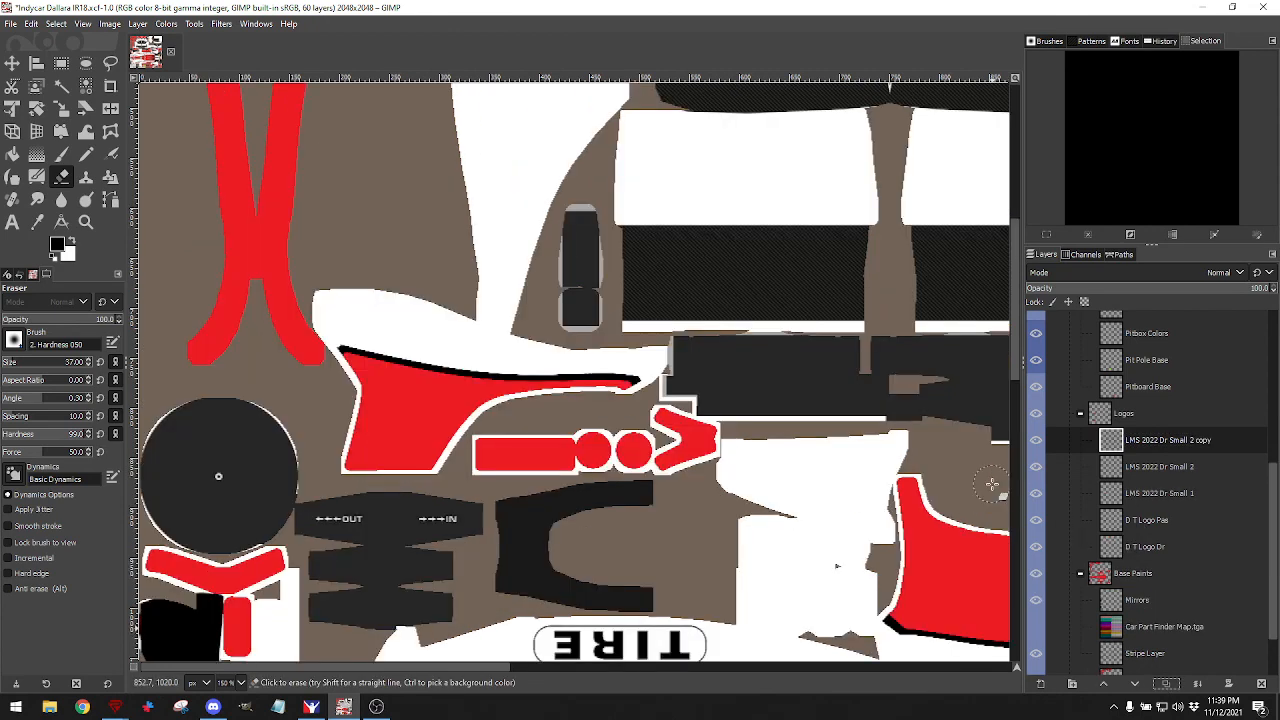
scroll(997, 485, "right", 5)
scroll(997, 485, "right", 5)
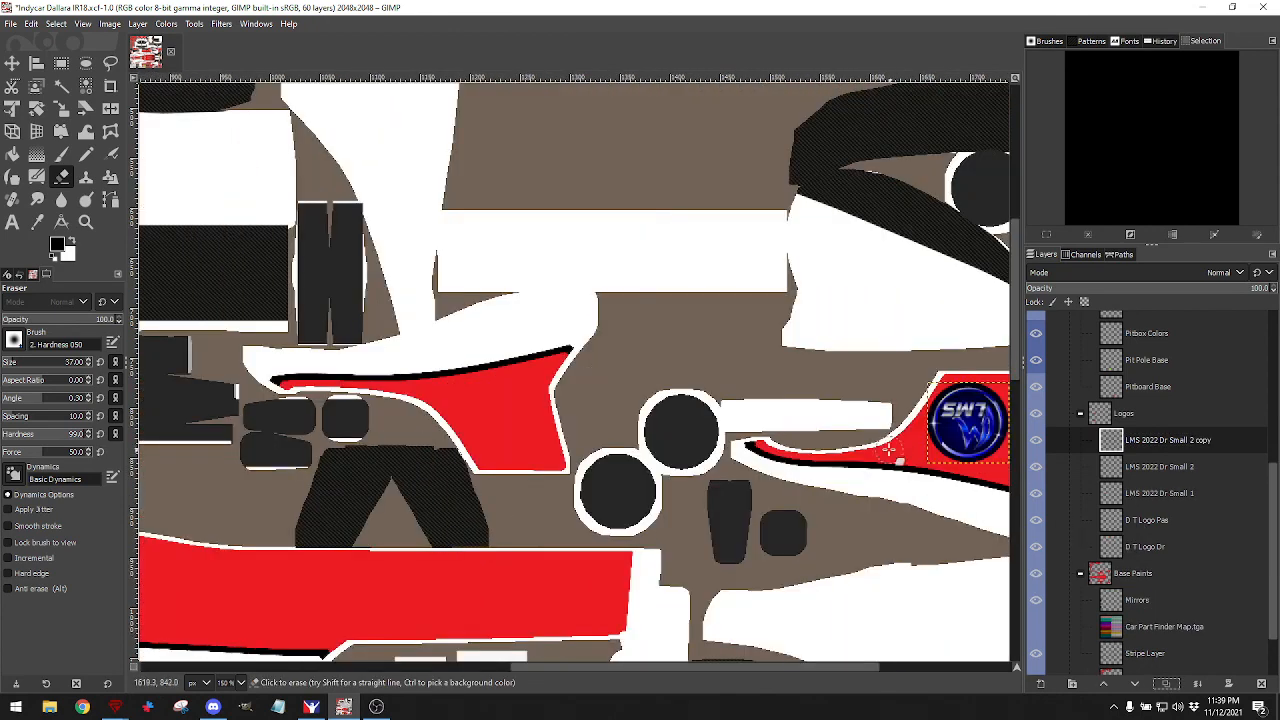
left_click(12, 62)
mouse_move(958, 440)
left_mouse_down()
mouse_move(179, 448)
mouse_move(496, 432)
left_mouse_up()
scroll(1140, 418, "up", 7)
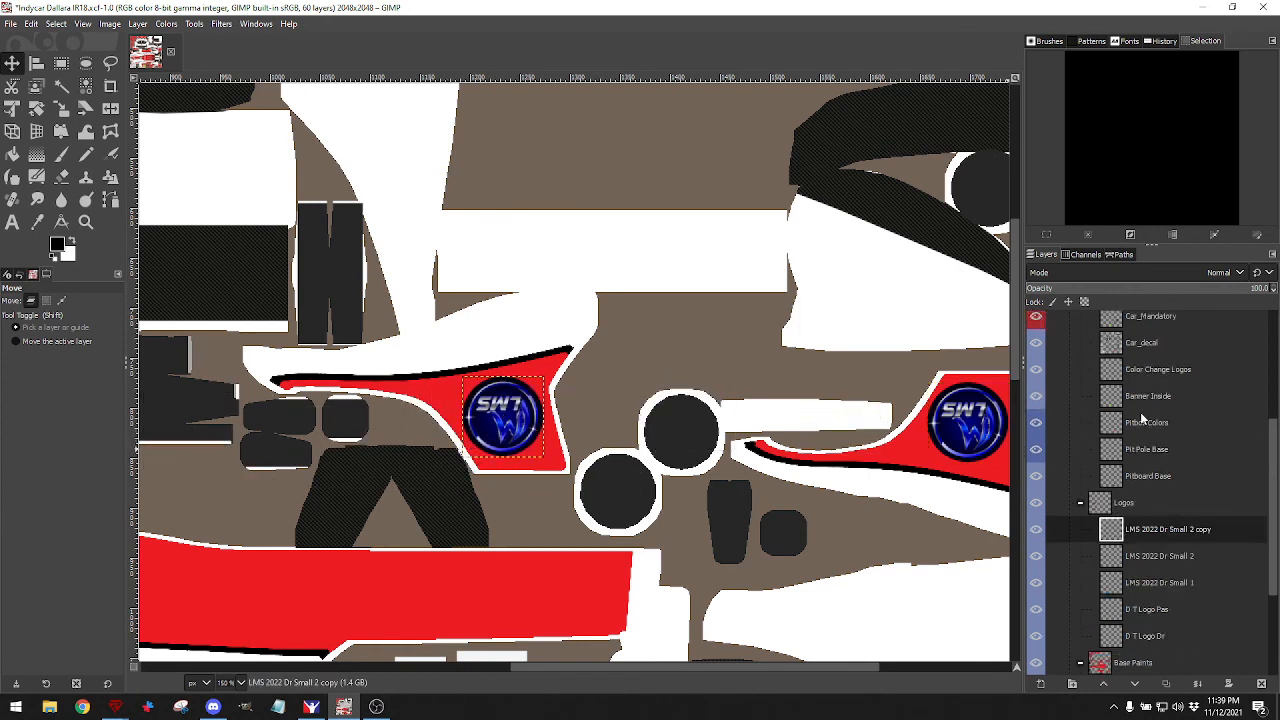
left_click(1036, 335)
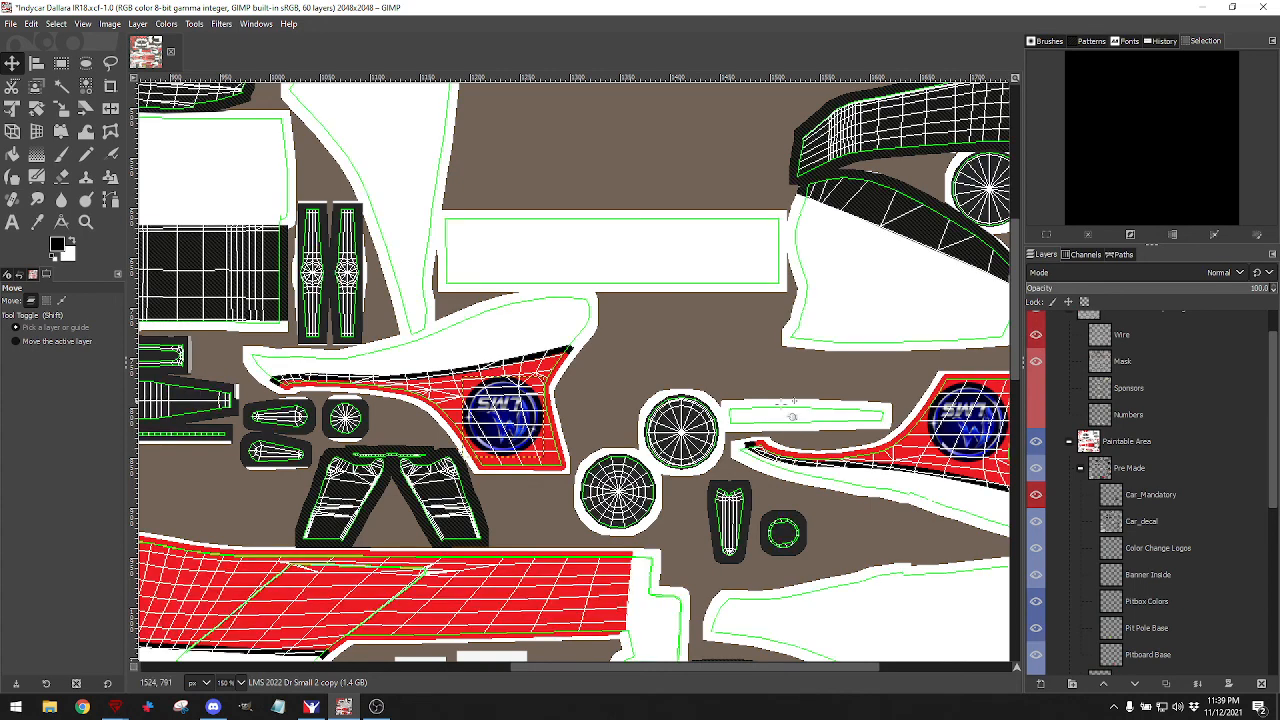
left_click(1036, 335)
Export the livery to car_481464.tga and check the left sidepod in the iRacing preview.
left_click(10, 23)
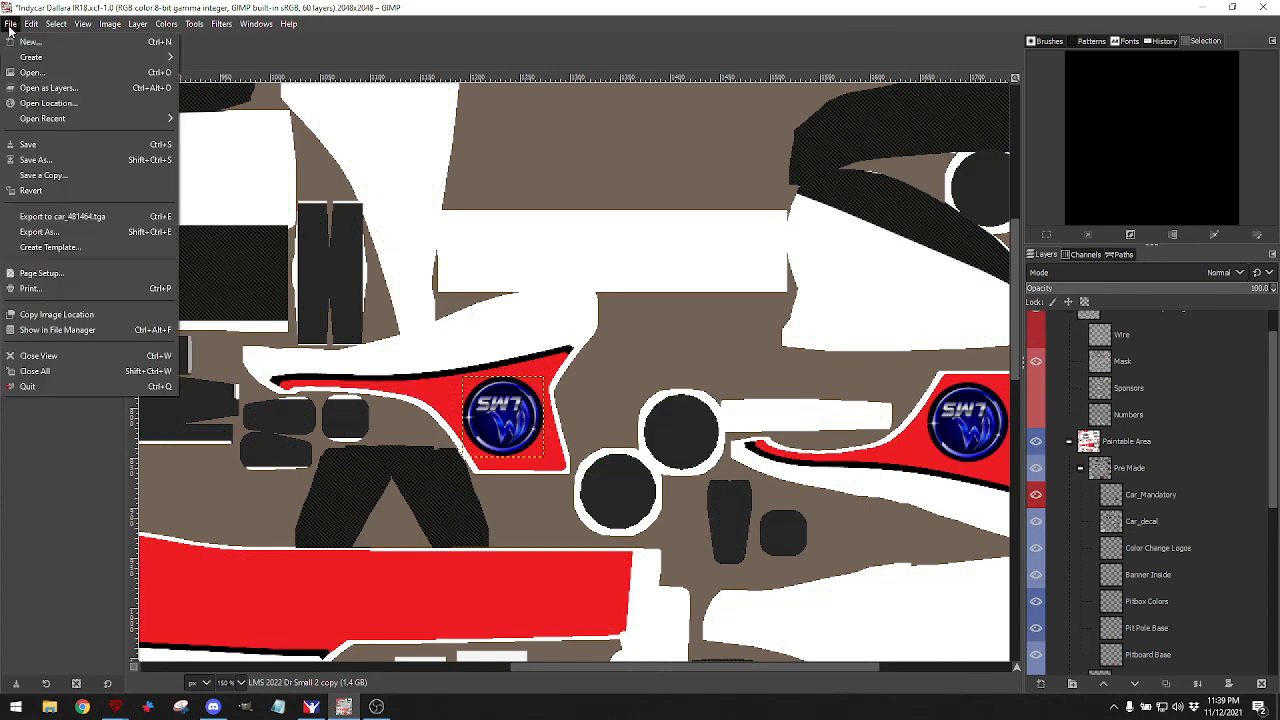
left_click(31, 219)
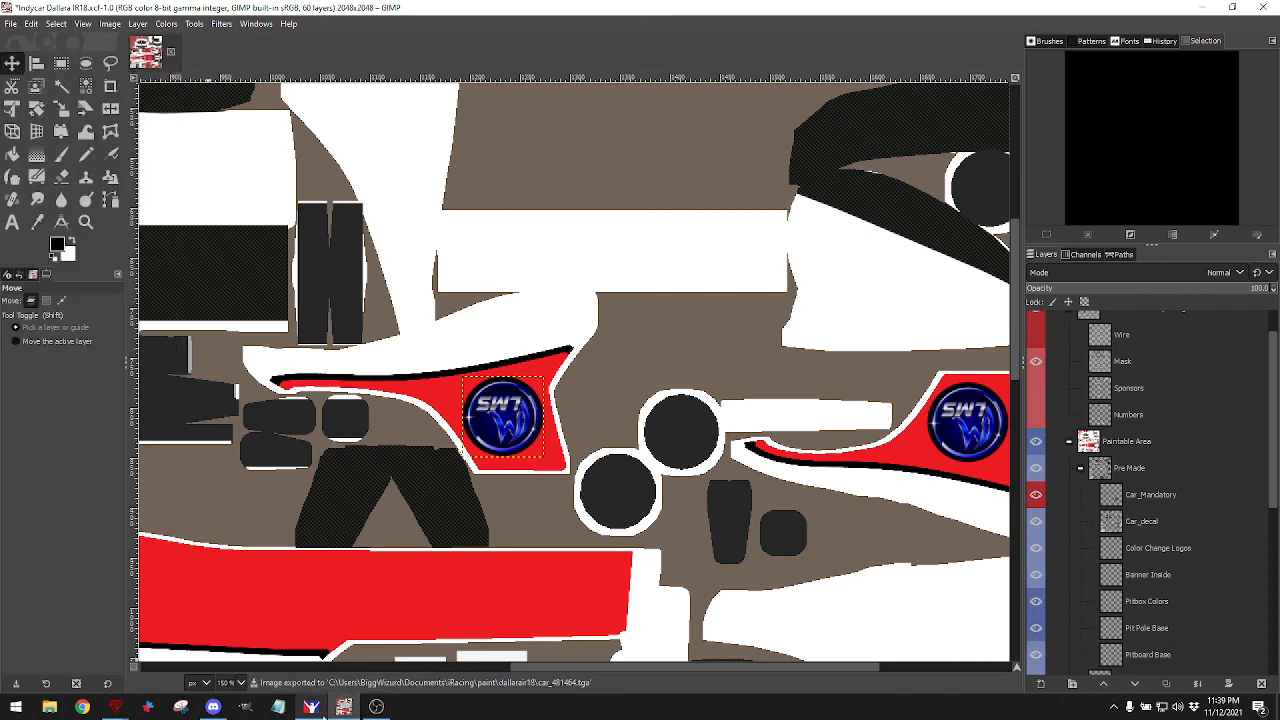
left_click(320, 706)
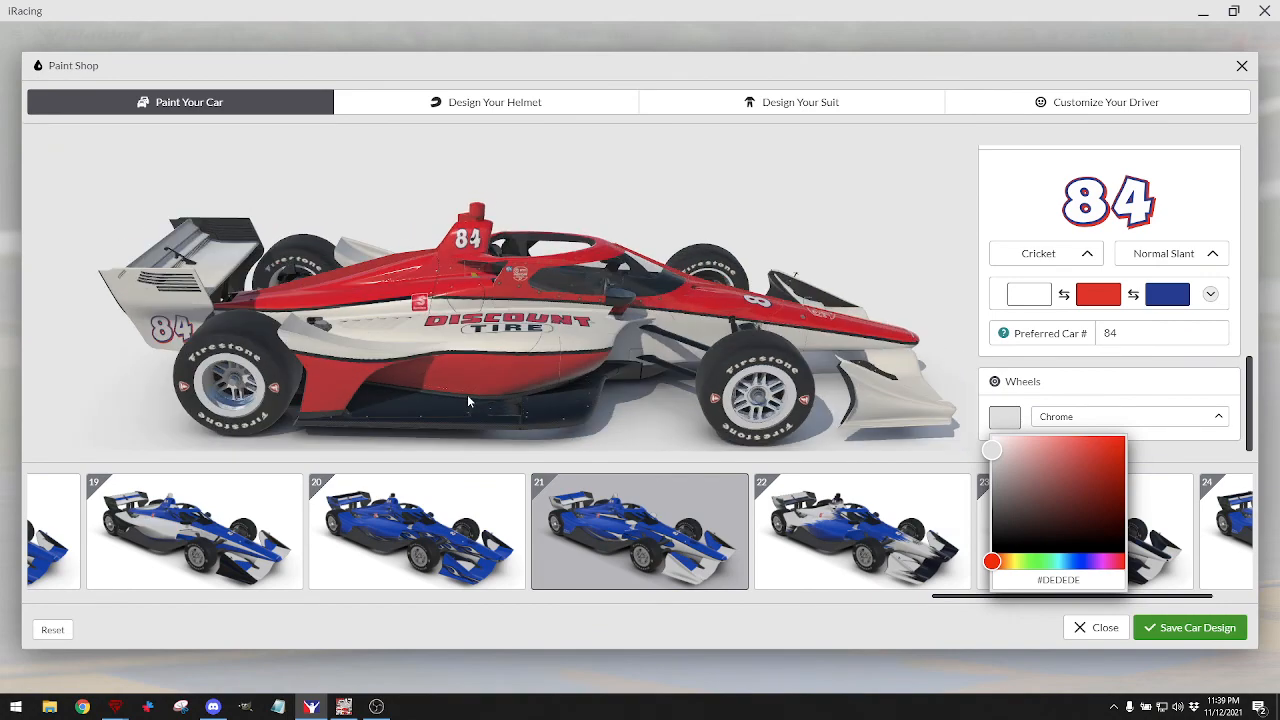
left_click_drag(468, 396, 345, 350)
left_click_drag(537, 326, 414, 312)
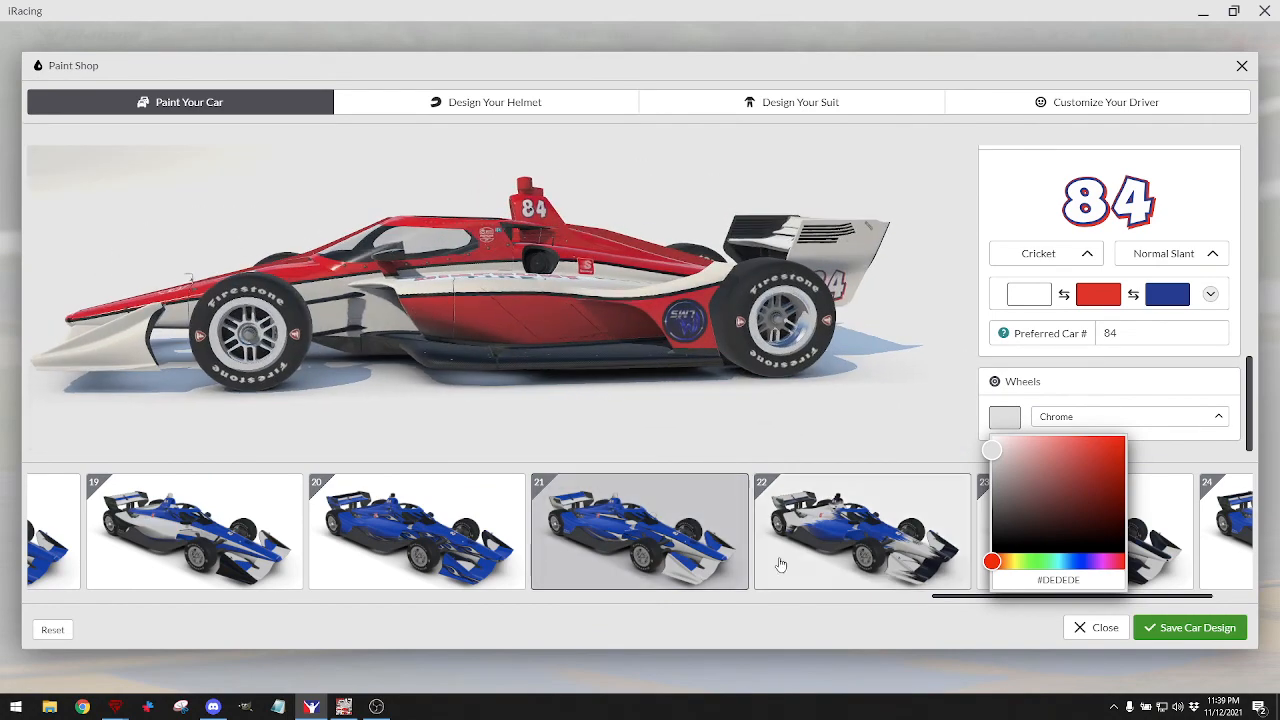
left_click(343, 706)
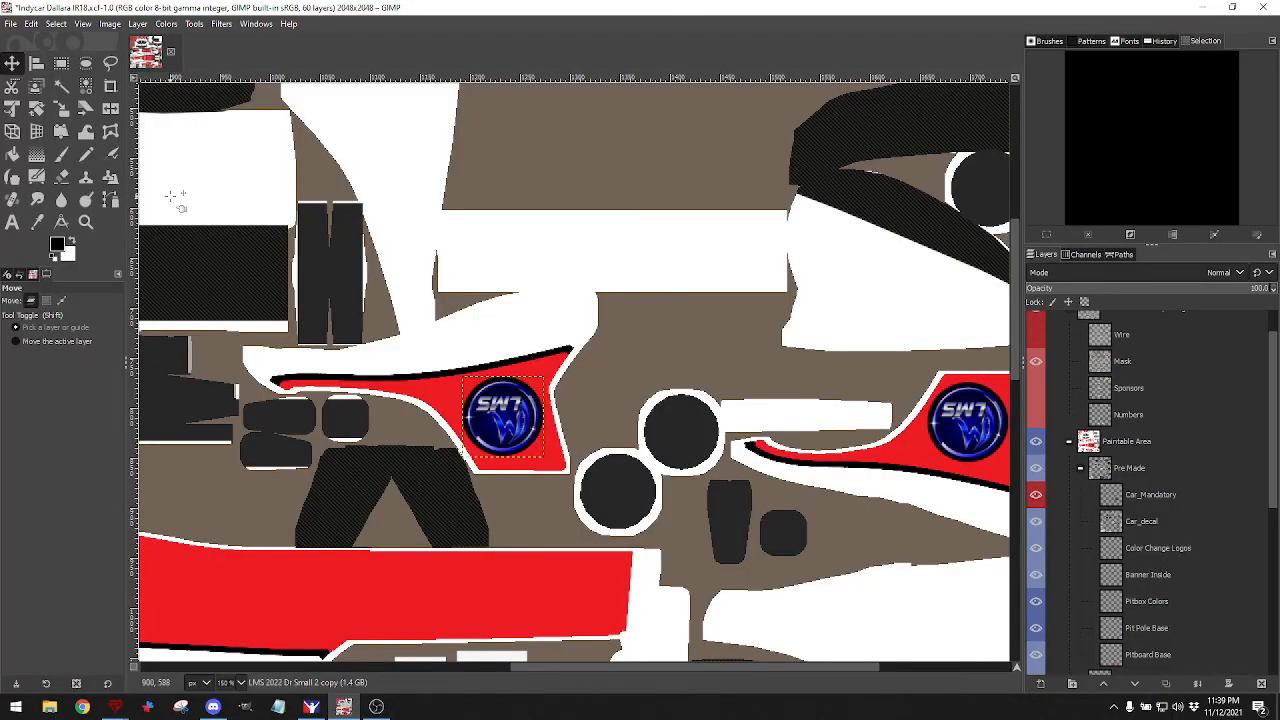
Rotate the copied LMS logo by 180°.
left_click(36, 108)
left_click_drag(483, 395, 560, 424)
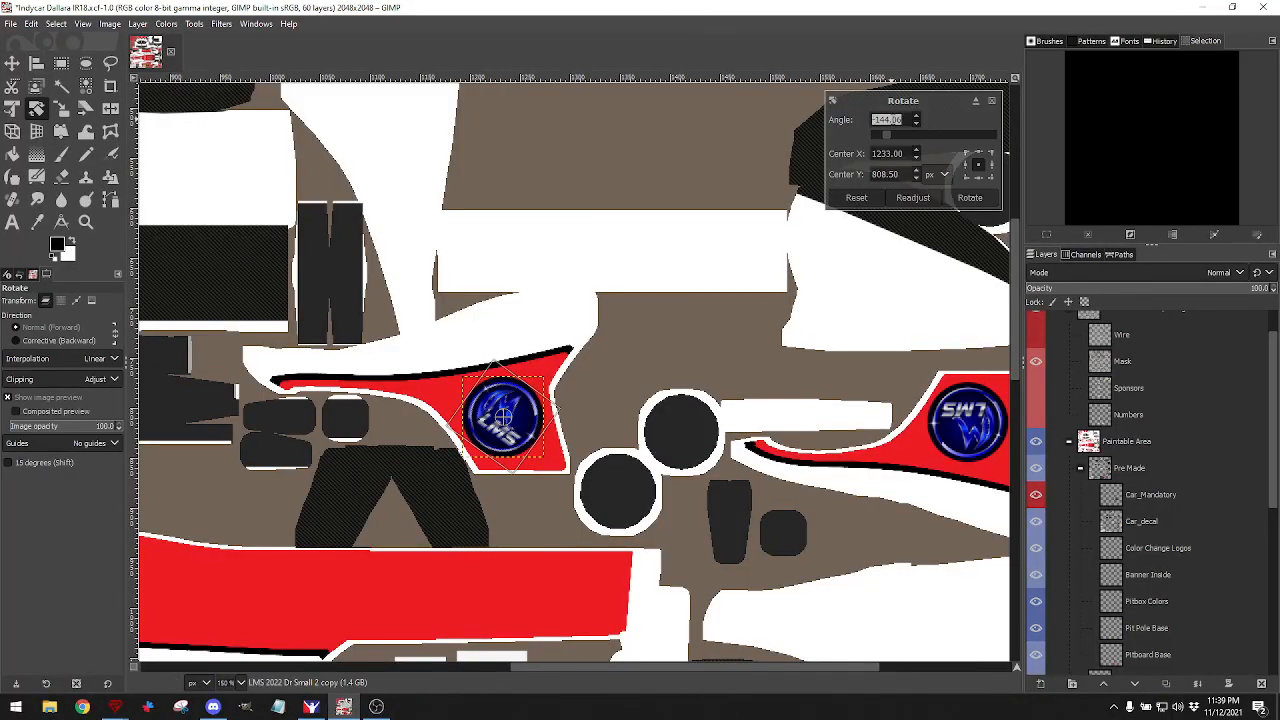
type("1")
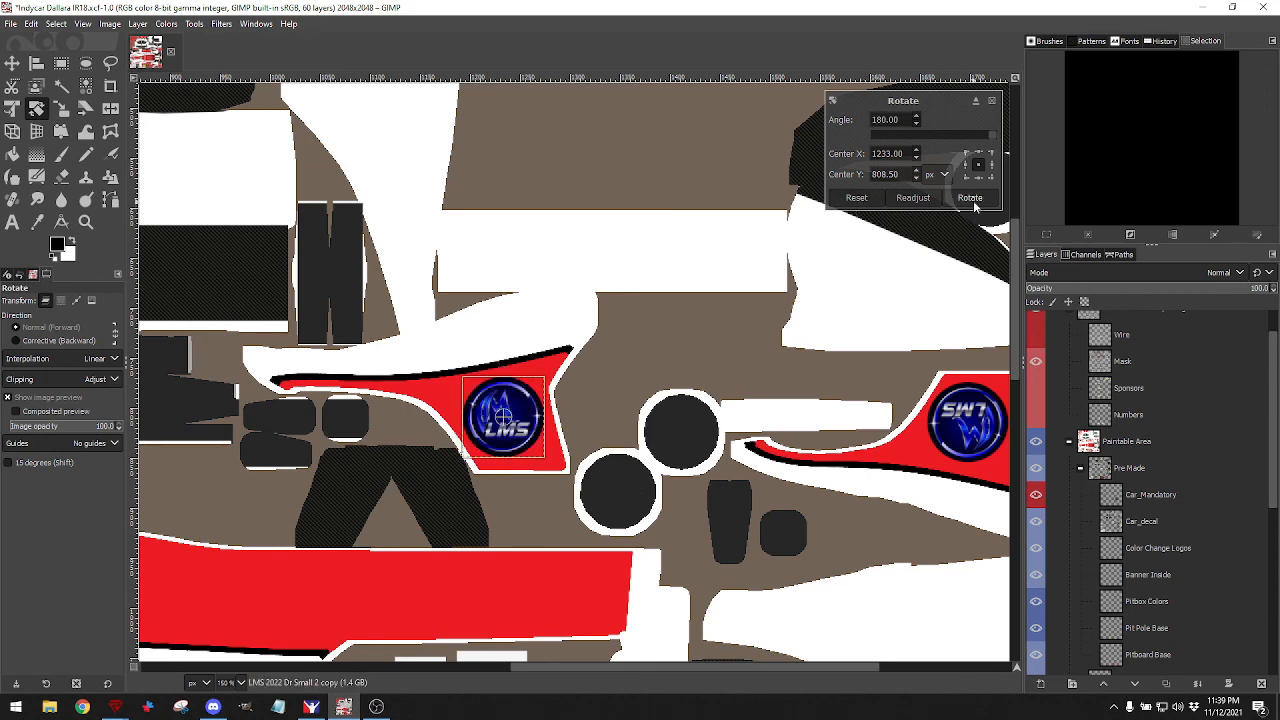
left_click(970, 197)
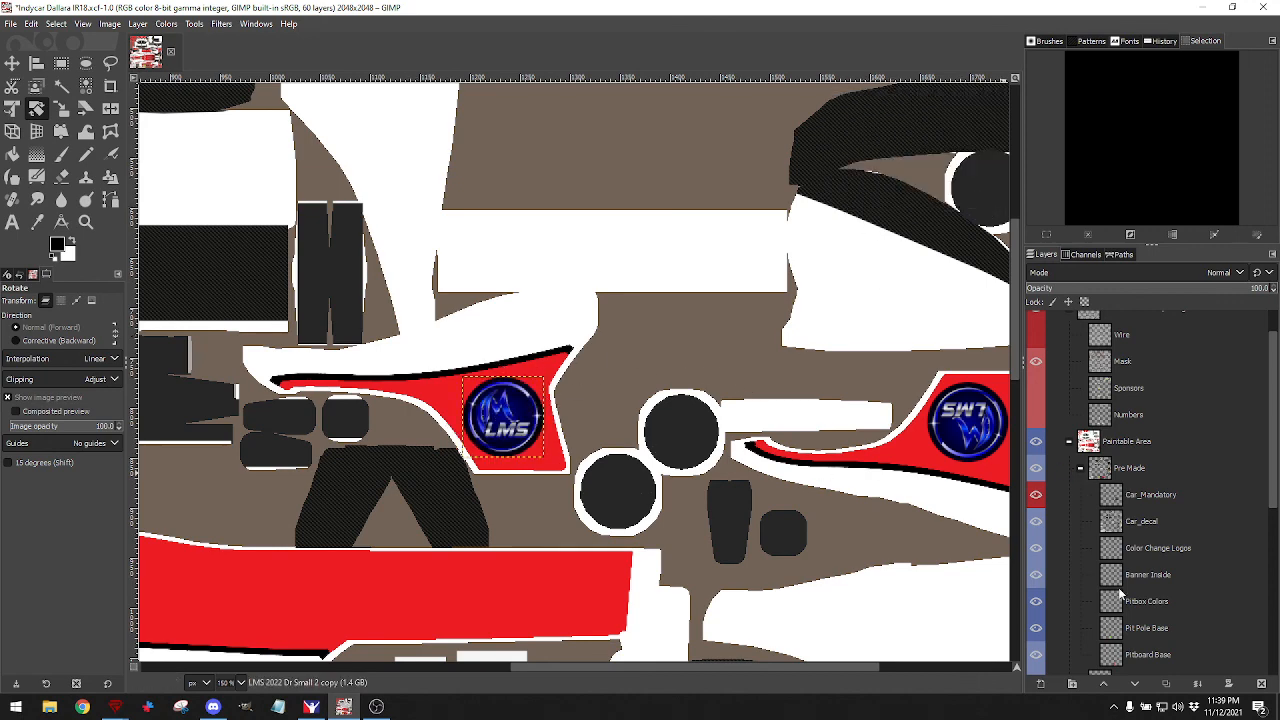
Rename the rotated logo layer to 'LMS 2022 Dr Small R1'.
scroll(1150, 568, "down", 5)
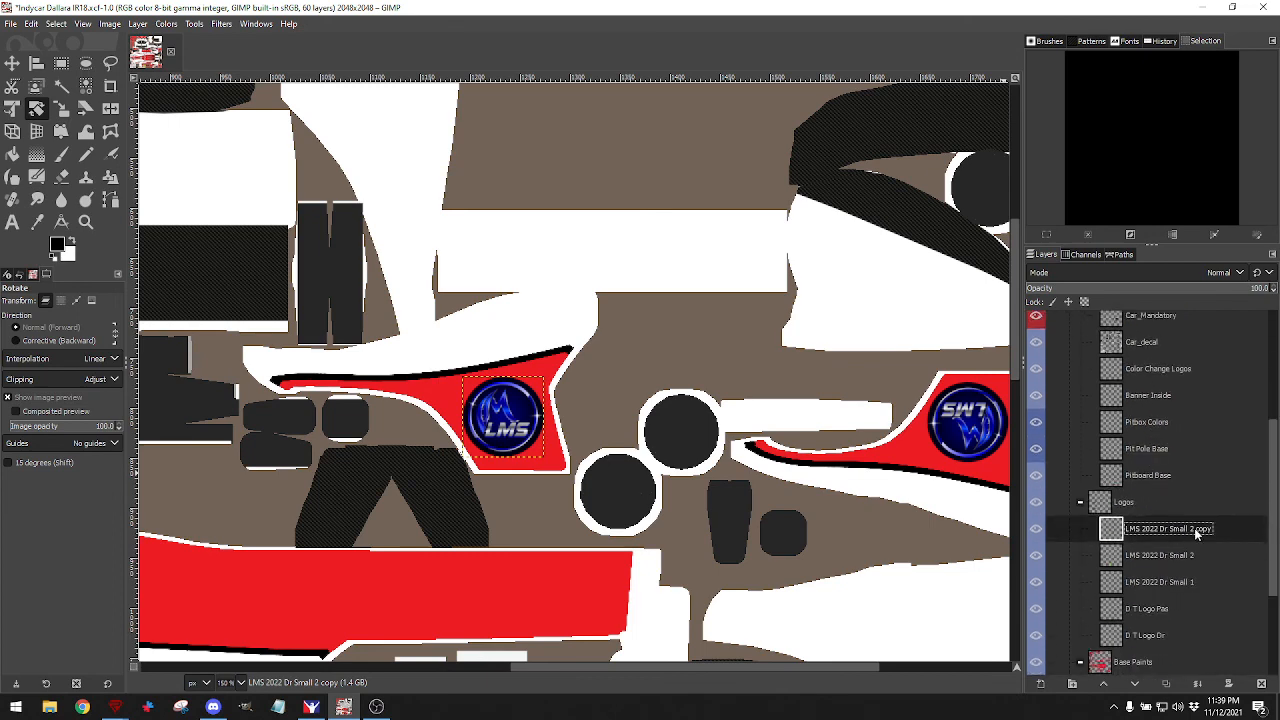
left_click(1195, 530)
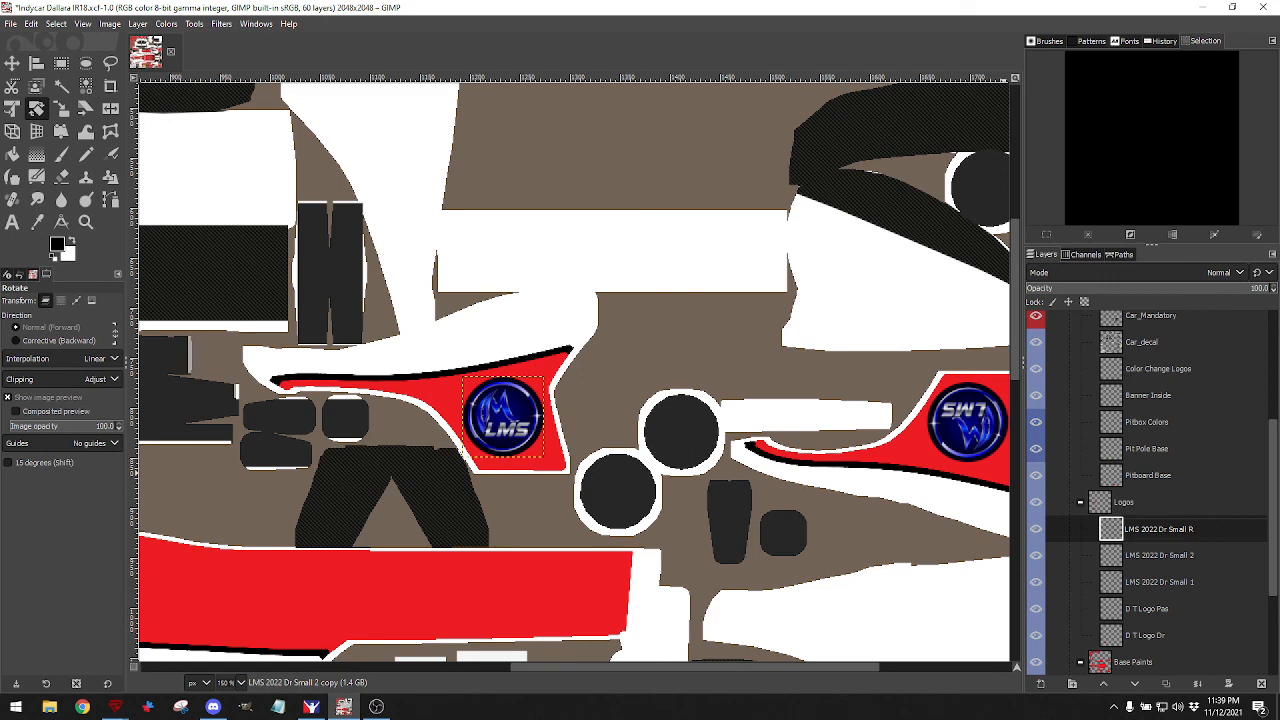
type("R1")
key("Return")
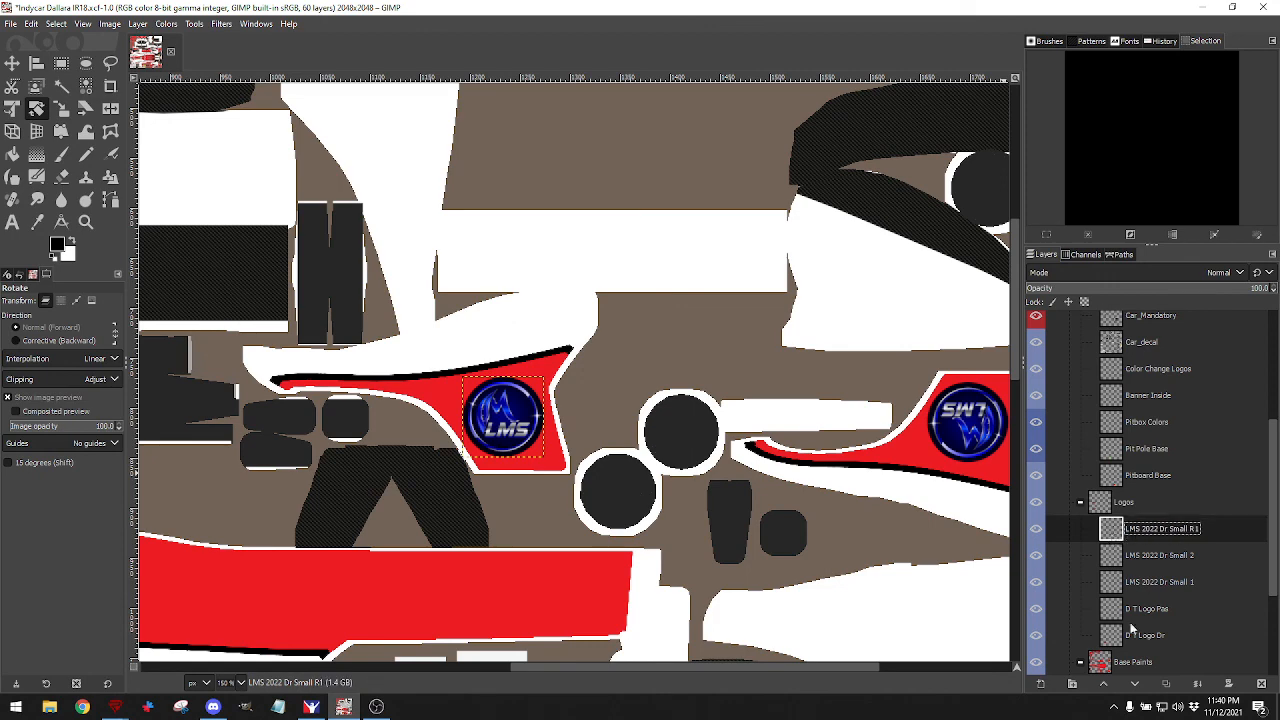
Duplicate it as 'LMS 2022 Dr Small R2', move it onto the other sidepod, and re-export.
left_click(1166, 683)
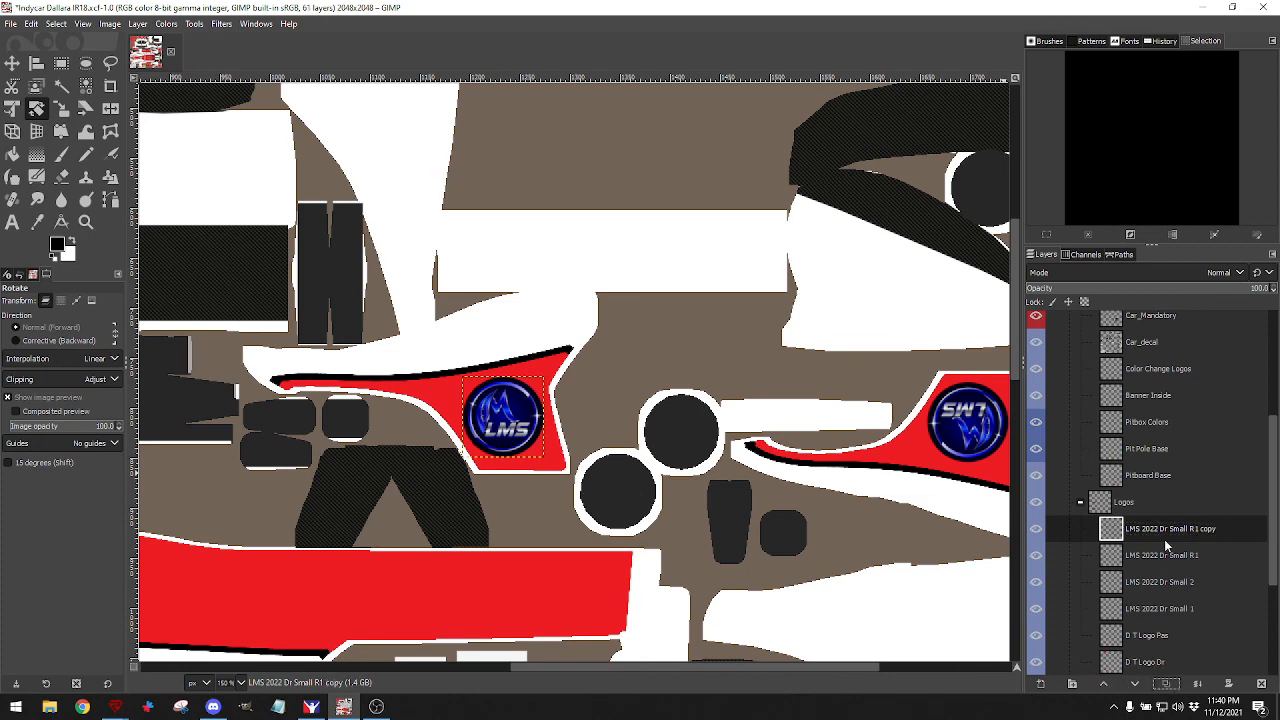
double_click(1194, 530)
left_click(1207, 530)
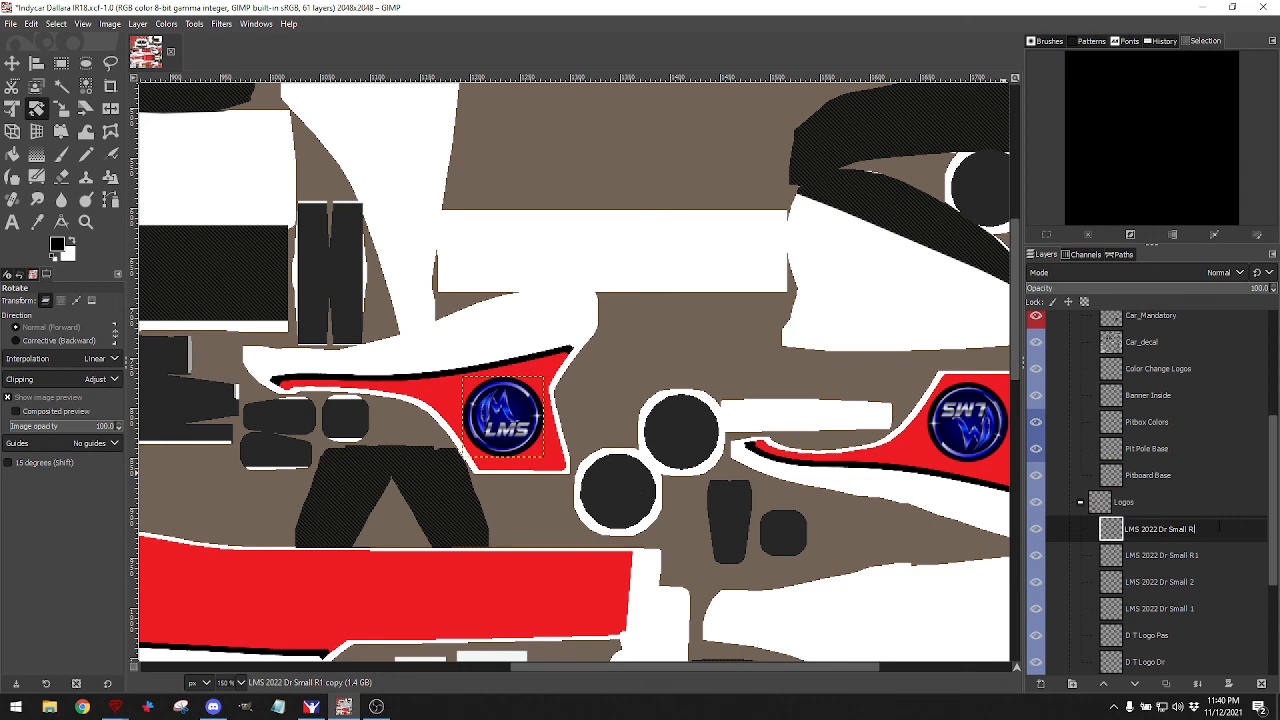
type("2")
key("Return")
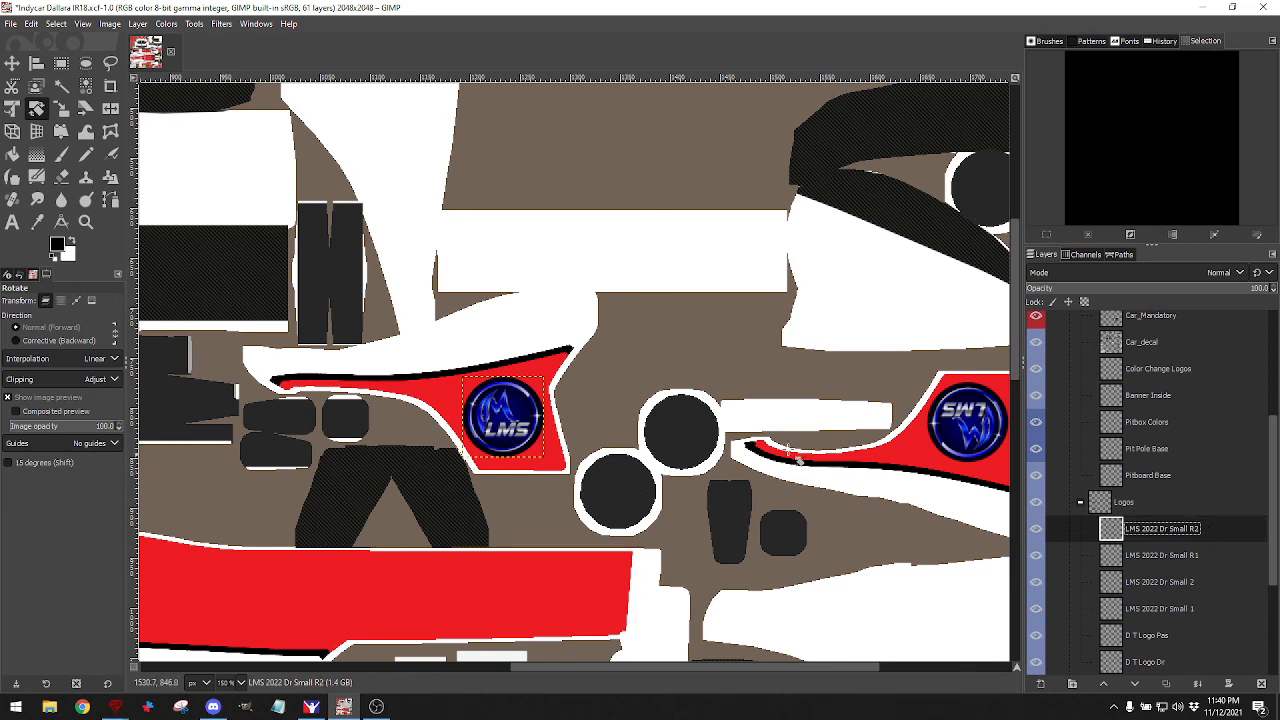
left_click(12, 62)
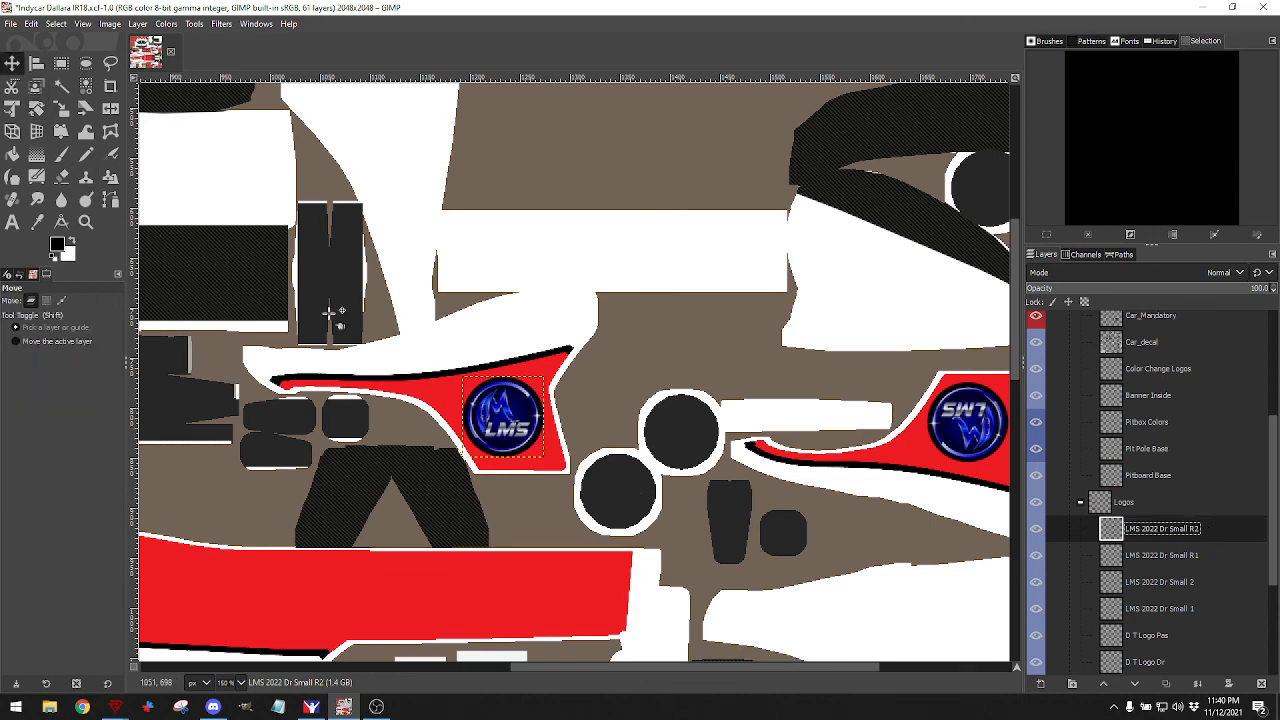
left_click_drag(505, 418, 355, 420)
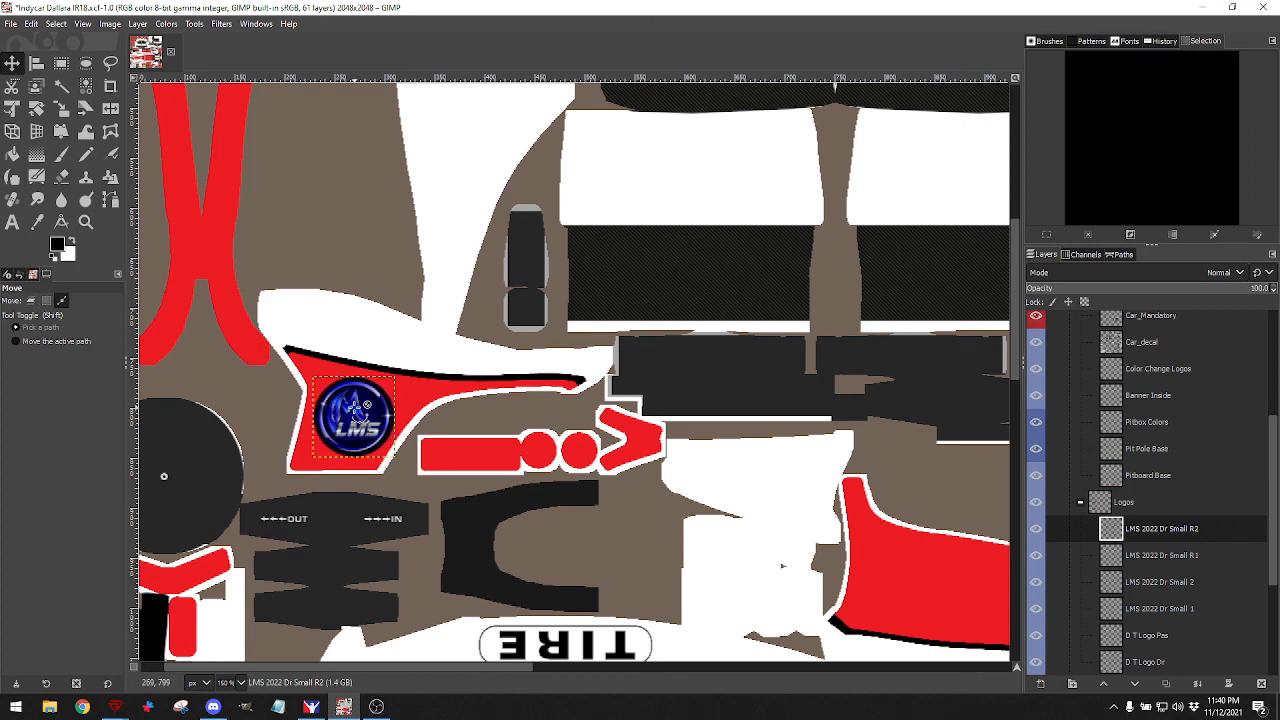
left_click(8, 26)
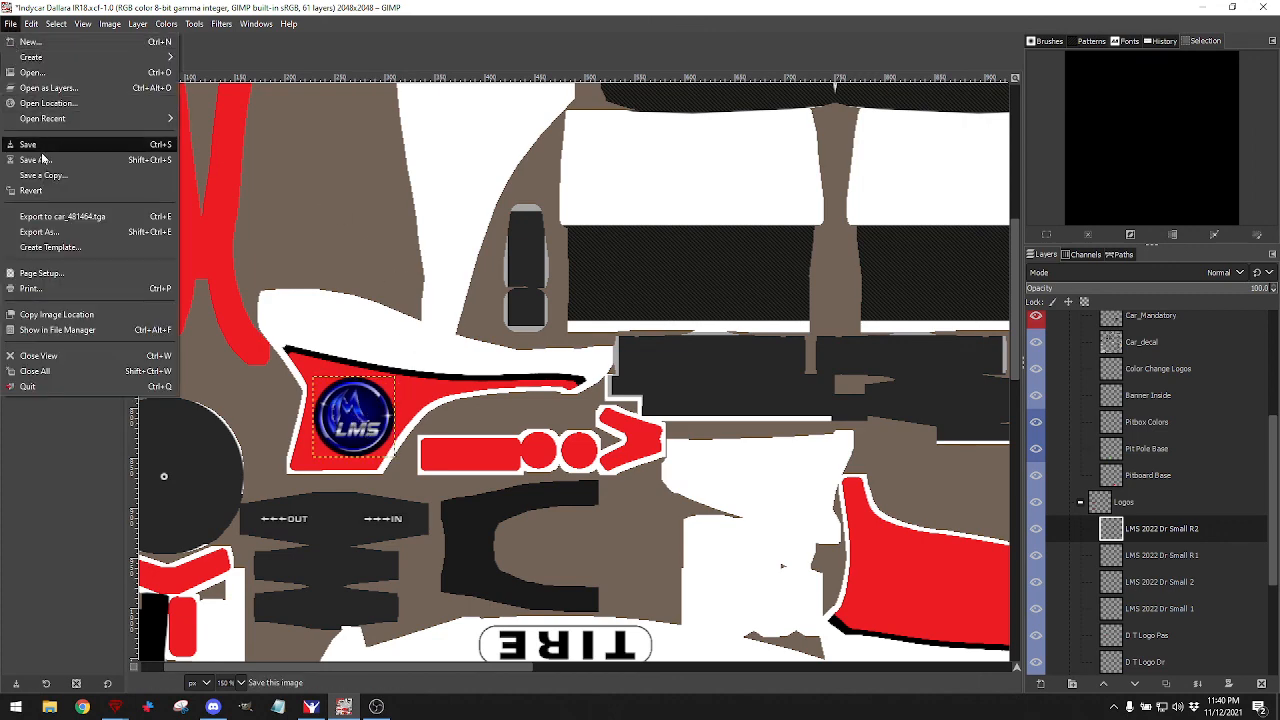
left_click(42, 222)
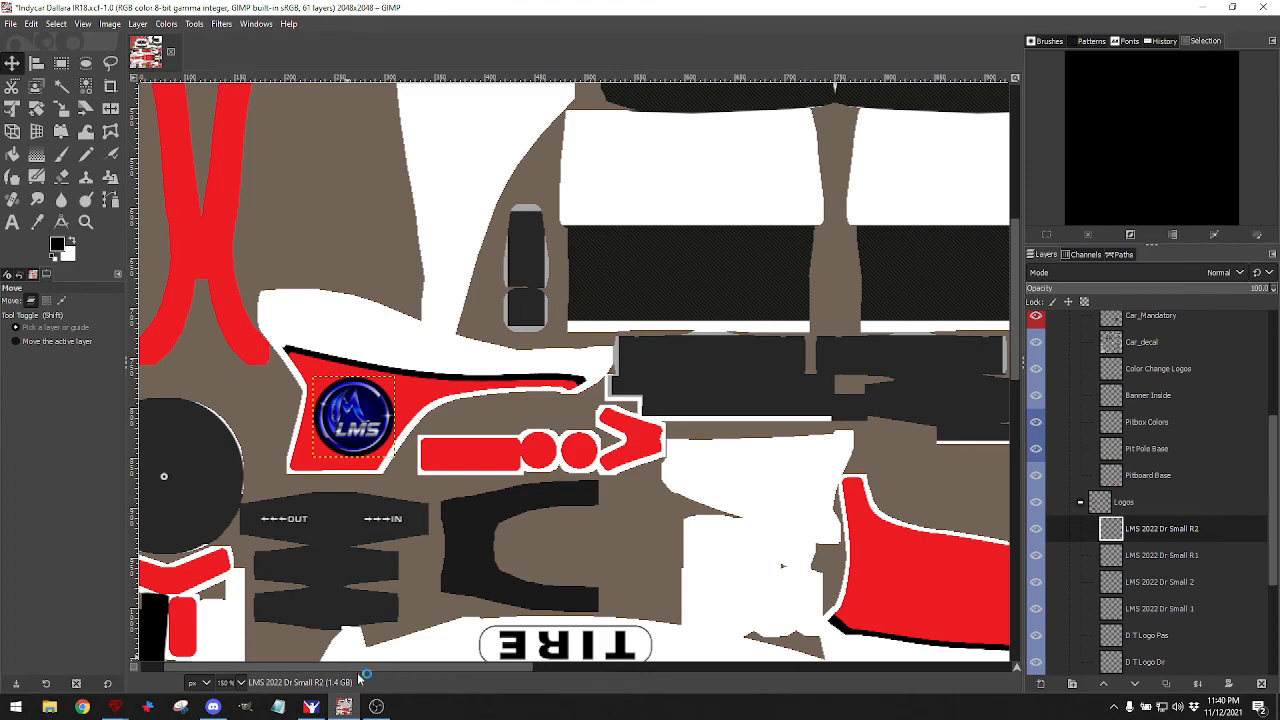
Rotate the iRacing car preview to see the LMS logos on both sidepods, then go back to GIMP.
left_click(311, 707)
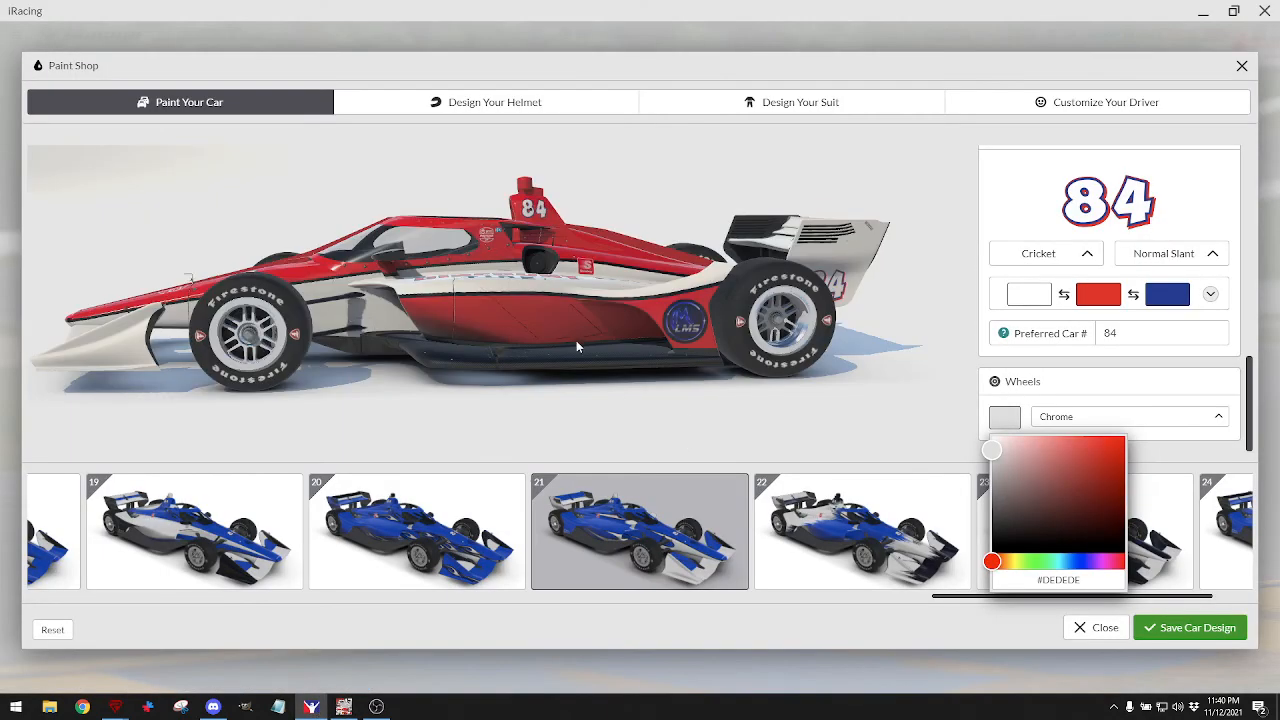
left_click_drag(576, 346, 638, 333)
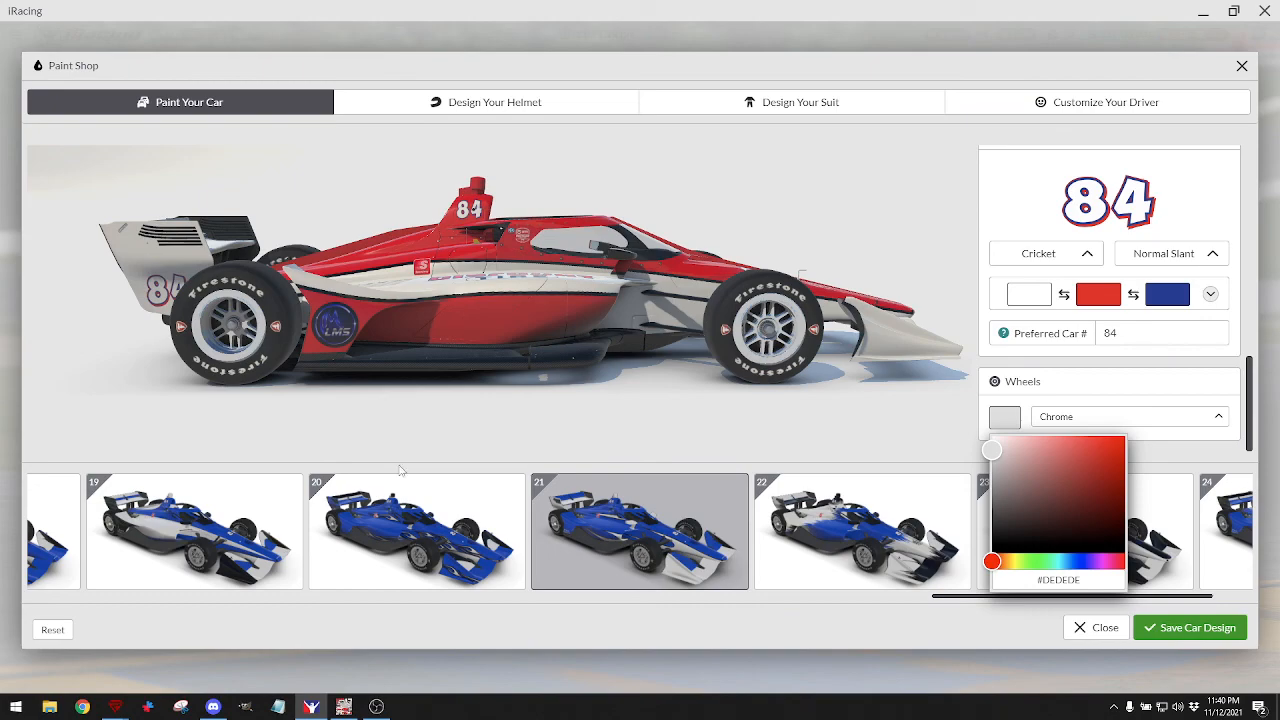
left_click(343, 706)
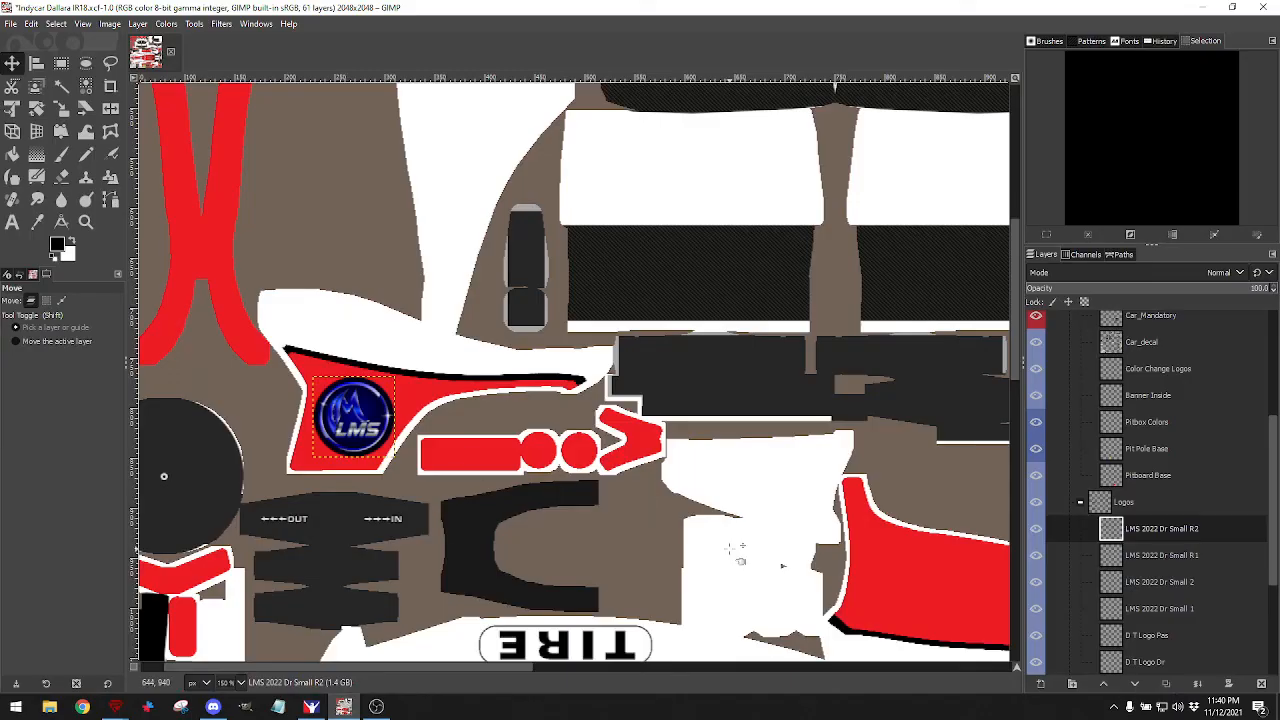
Zoom out to view the whole livery template.
scroll(727, 541, "down", 5)
scroll(727, 541, "up", 1)
scroll(720, 525, "right", 1)
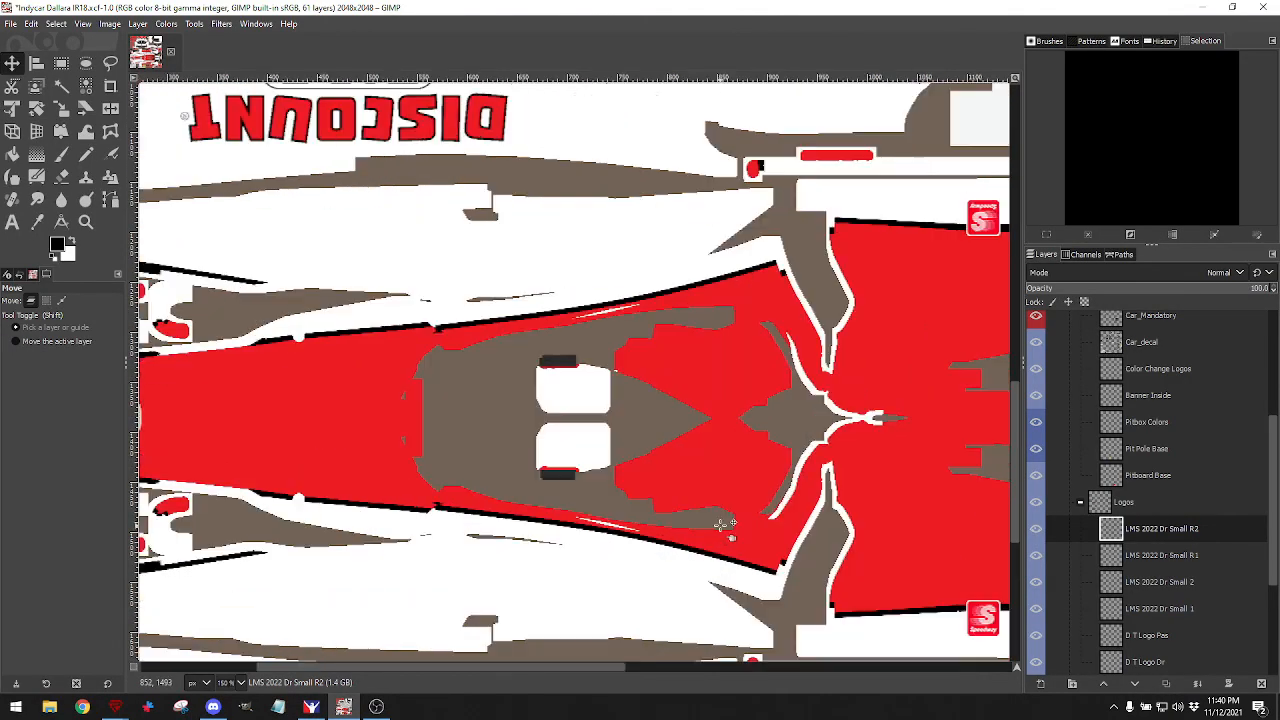
scroll(720, 525, "down", 4, "ctrl")
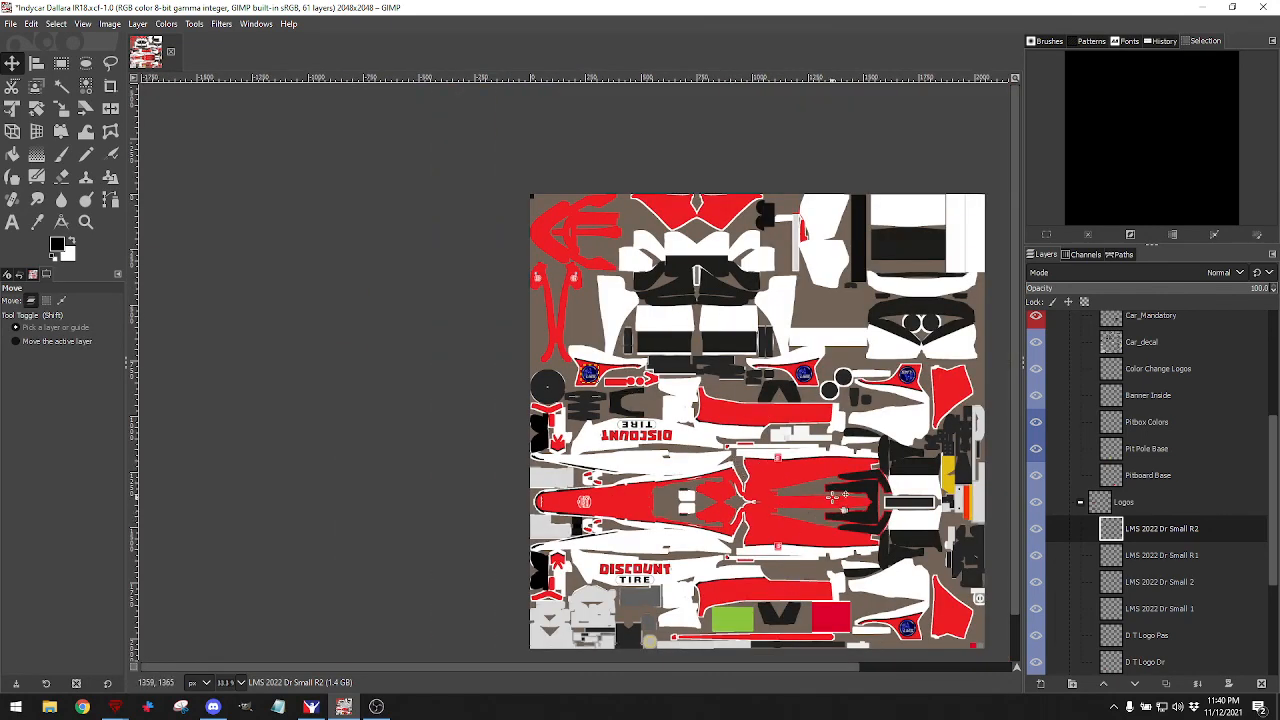
scroll(830, 495, "down", 1)
scroll(825, 488, "right", 3)
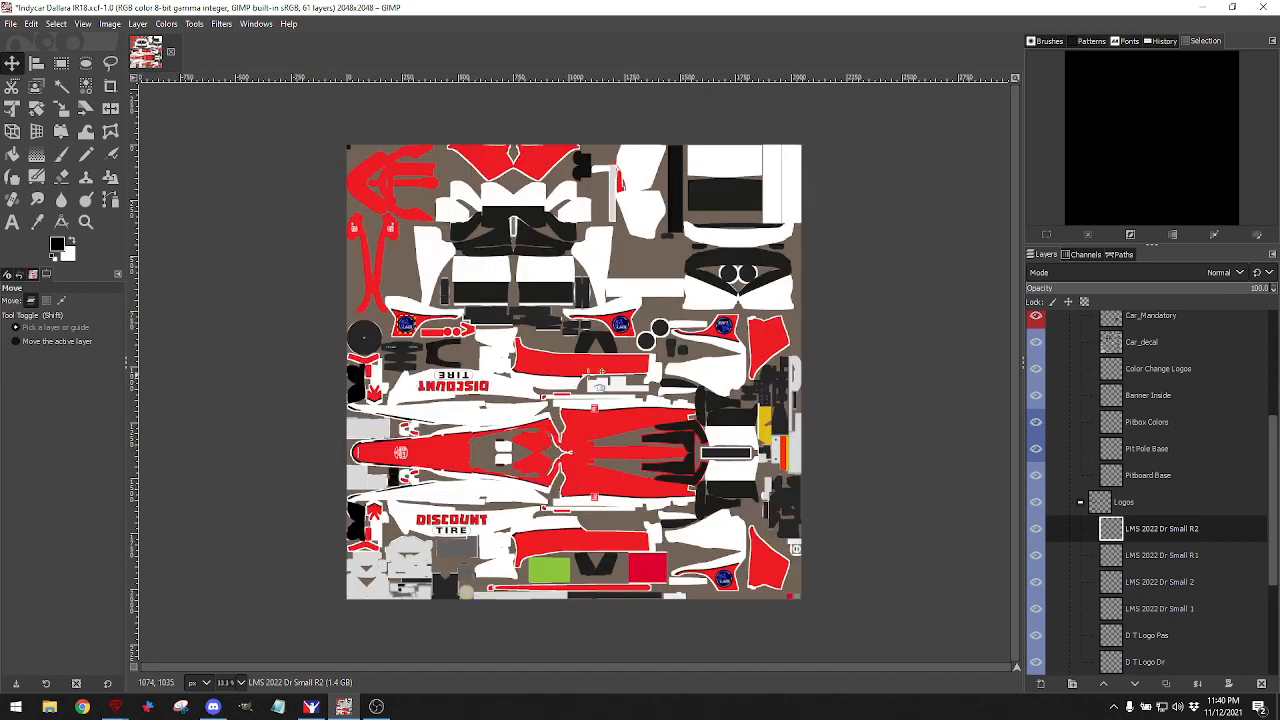
left_click(10, 23)
left_click(24, 66)
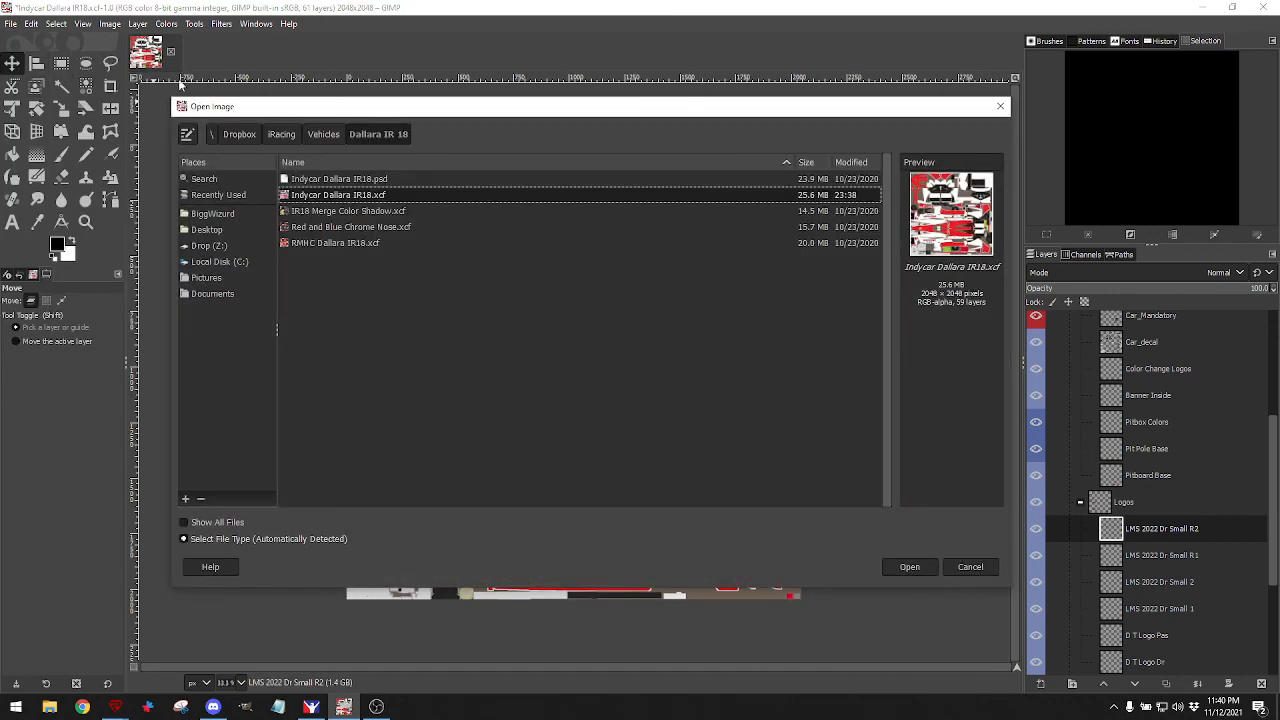
left_click(1000, 106)
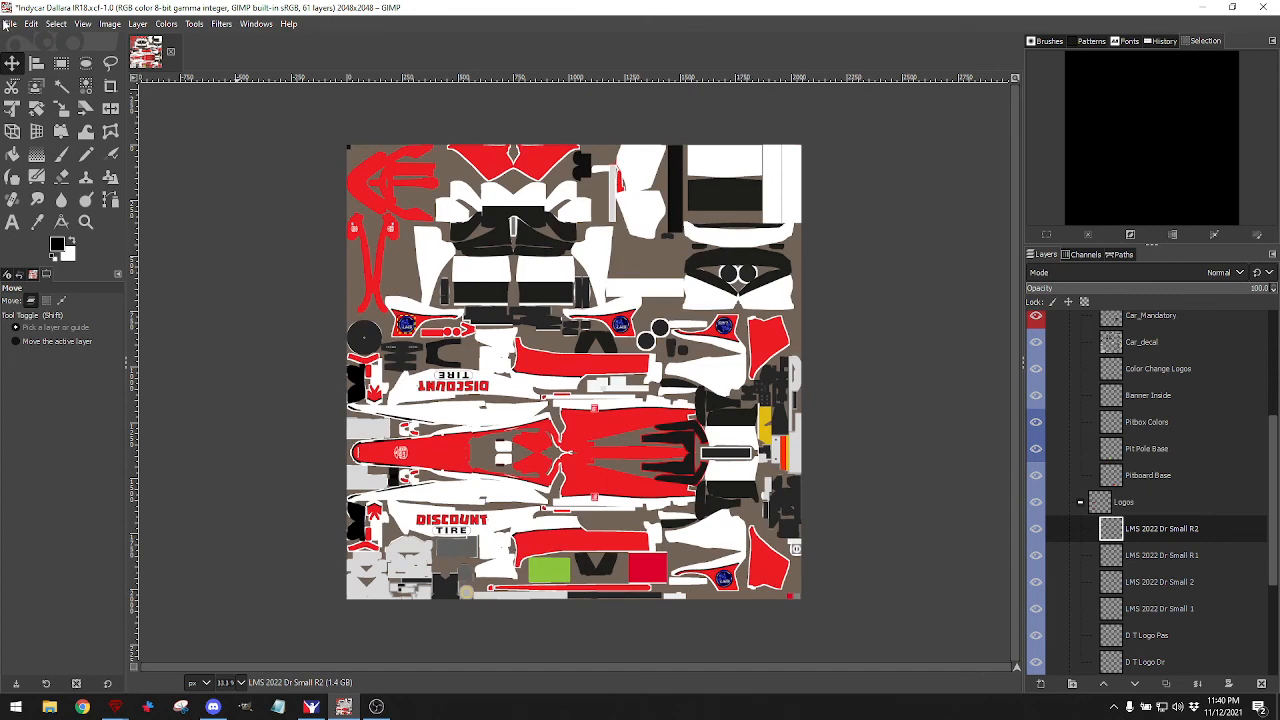
Open OGR-New.png from iRacing > Logos > Old Guy as a new layer.
left_click(9, 23)
left_click(45, 86)
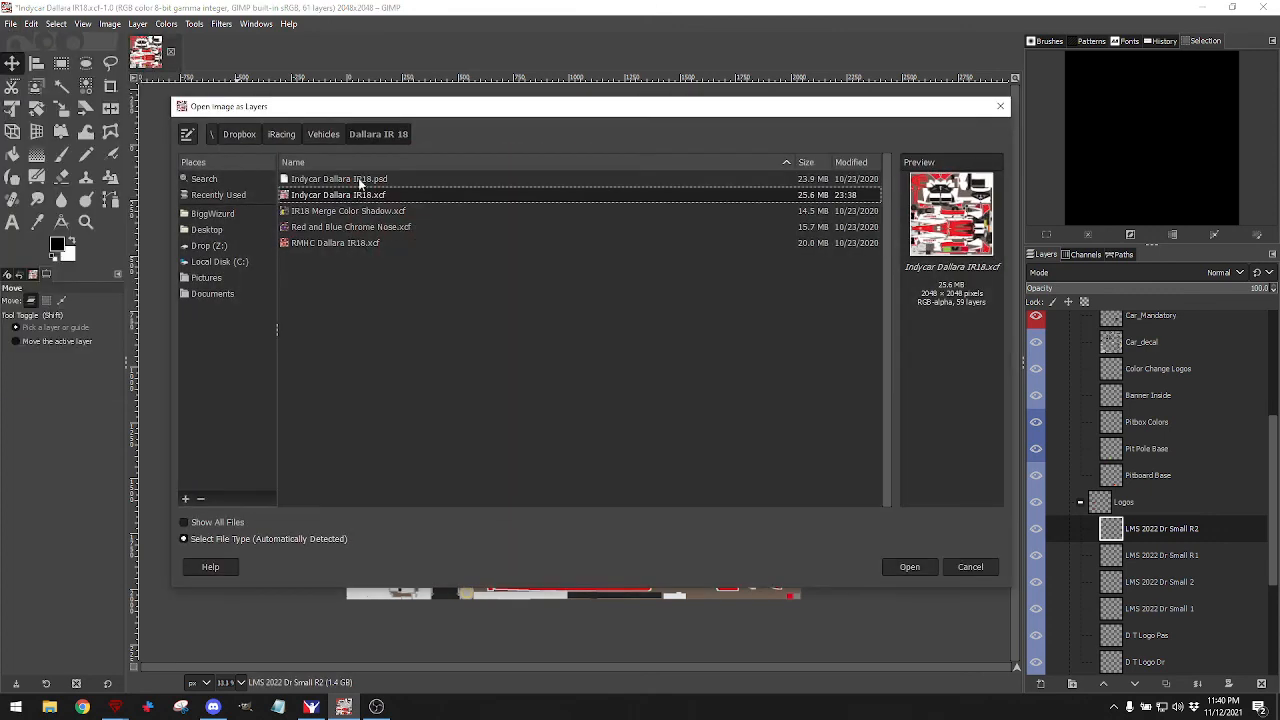
left_click(281, 135)
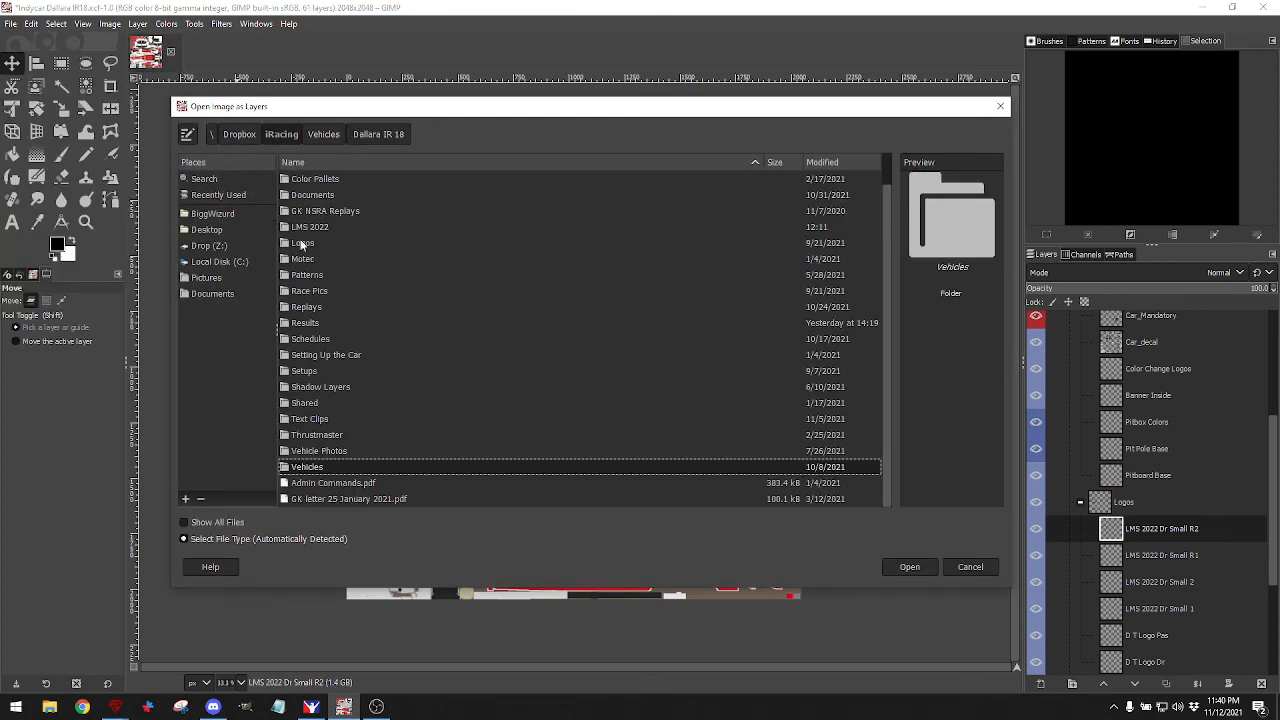
double_click(302, 244)
scroll(333, 318, "down", 5)
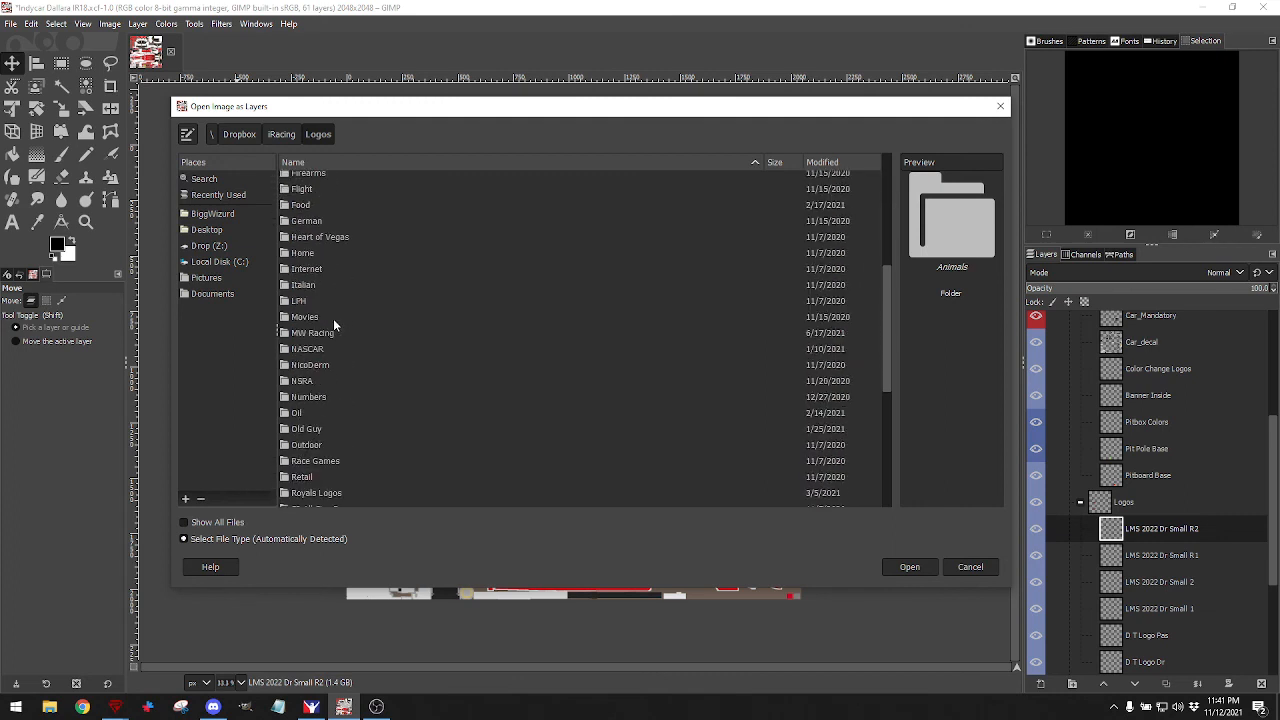
scroll(333, 318, "down", 1)
double_click(308, 382)
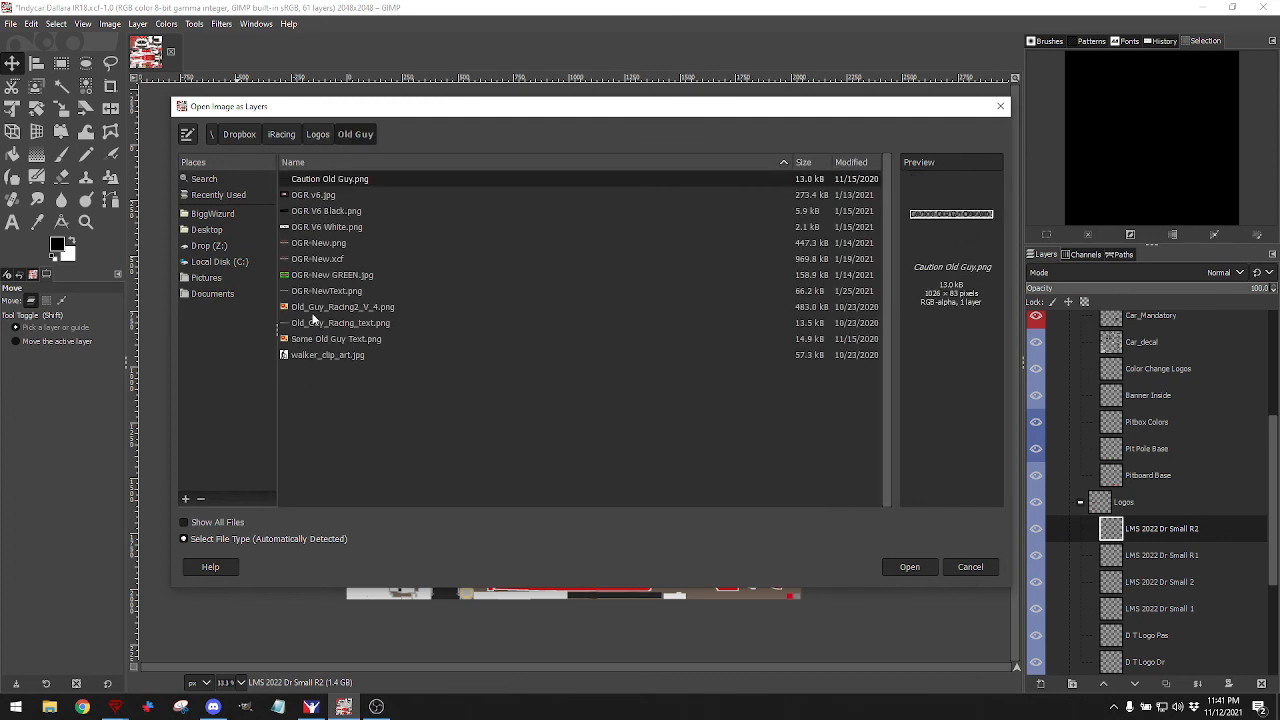
left_click(325, 244)
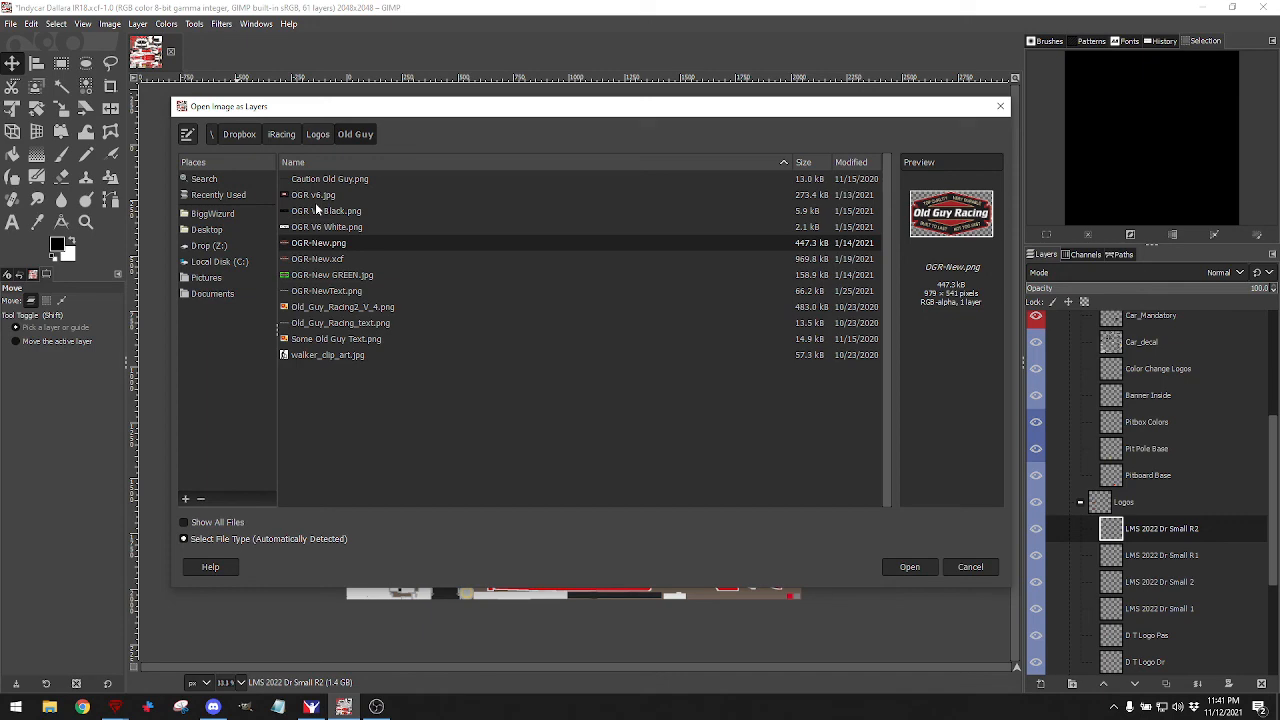
left_click(888, 566)
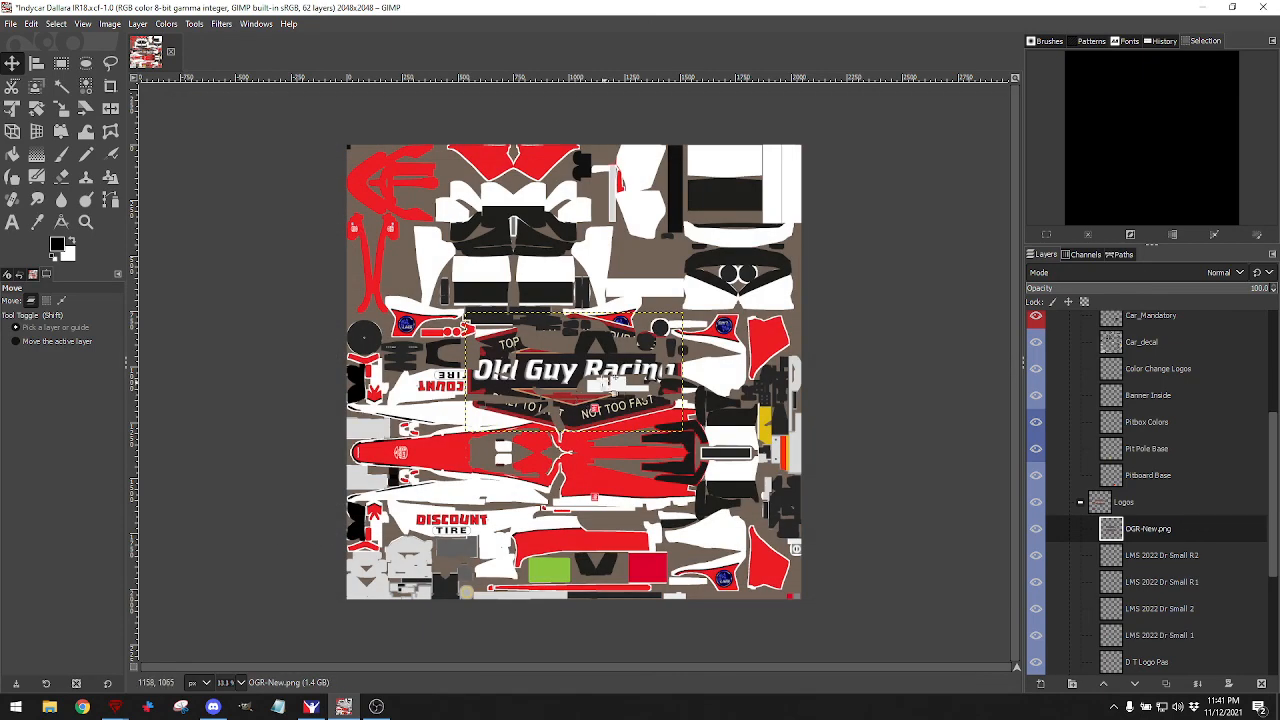
Scale the Old Guy Racing logo down to about 138×76 px and place it on the red stripe near DISCOUNT TIRE.
left_click(61, 108)
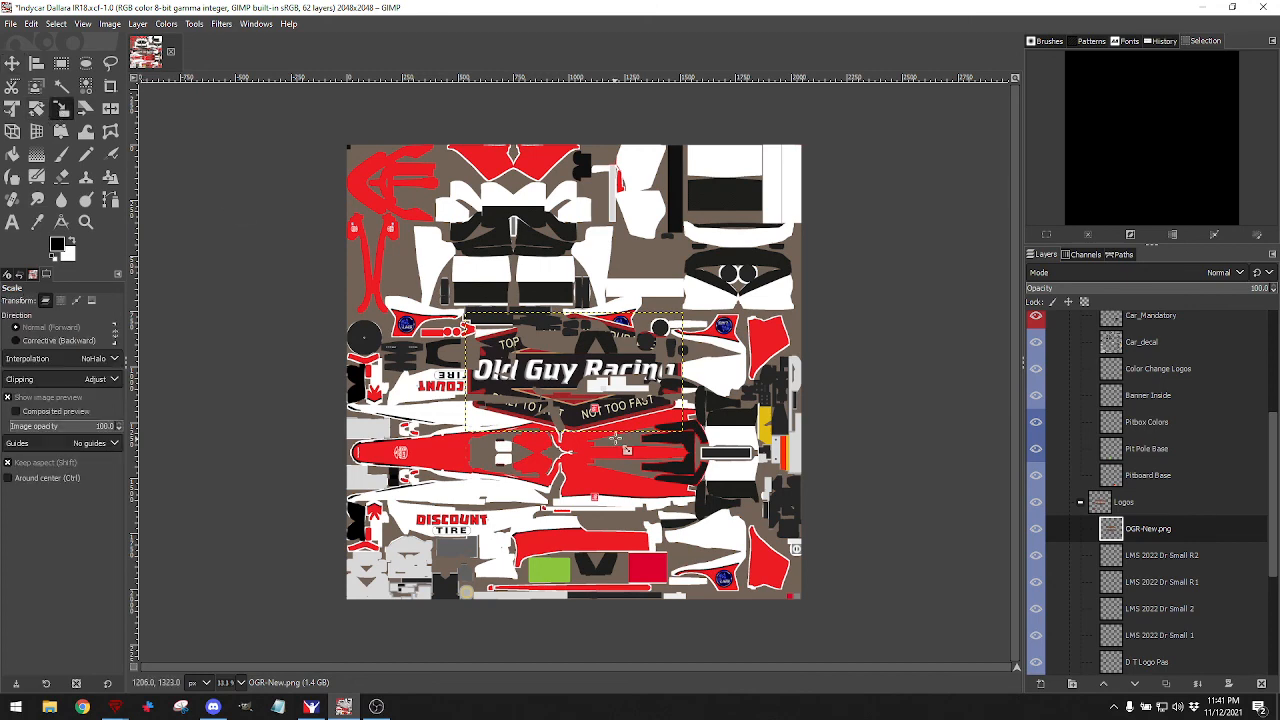
left_click(540, 357)
left_click_drag(465, 312, 550, 537)
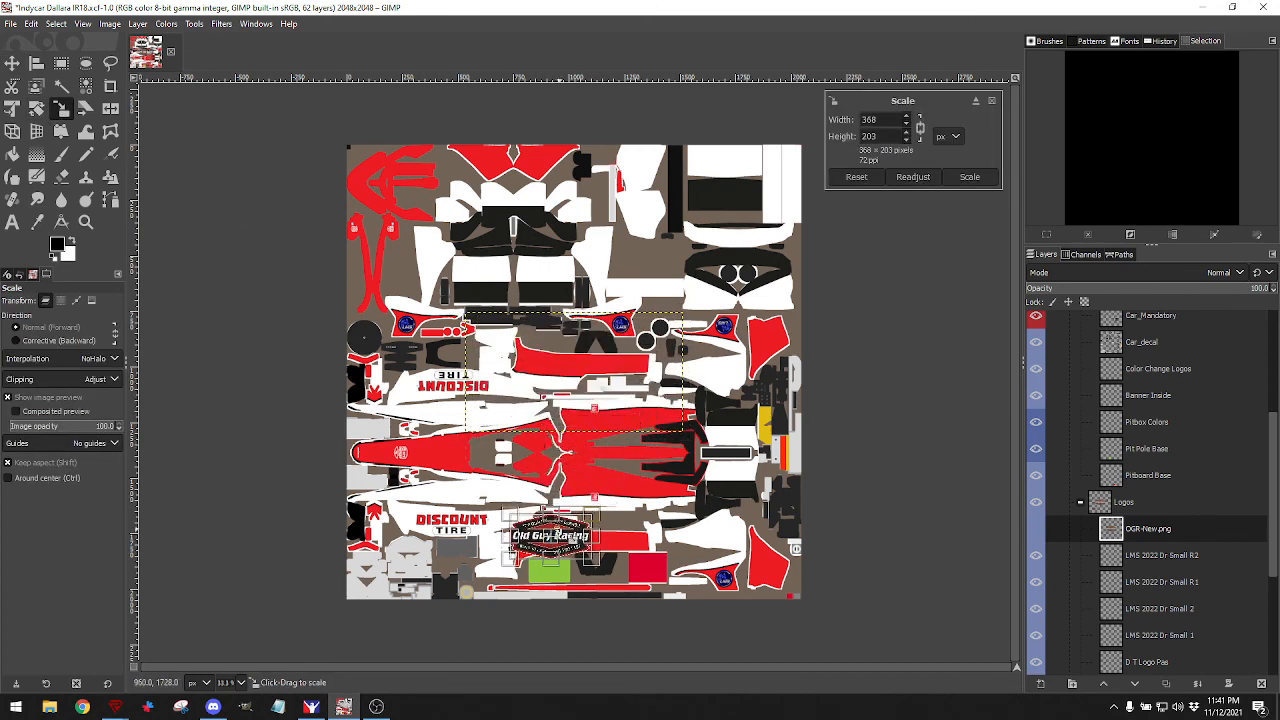
key("1")
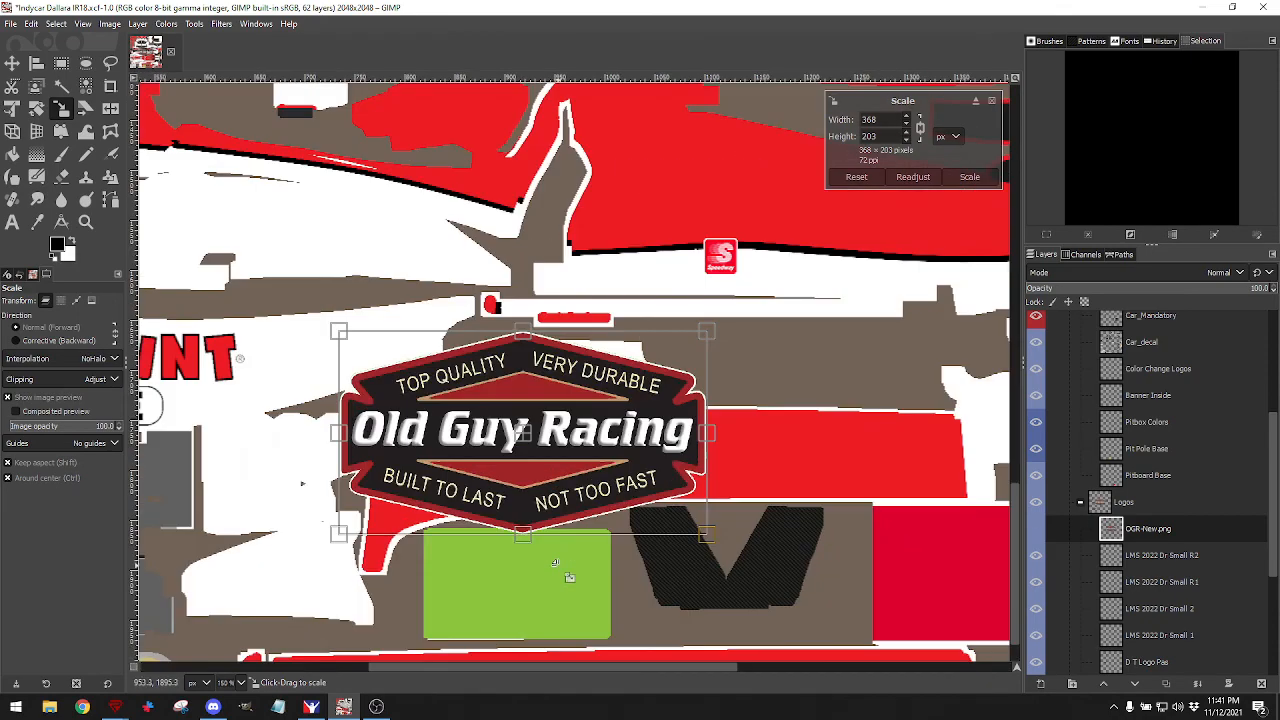
left_click_drag(522, 432, 621, 443)
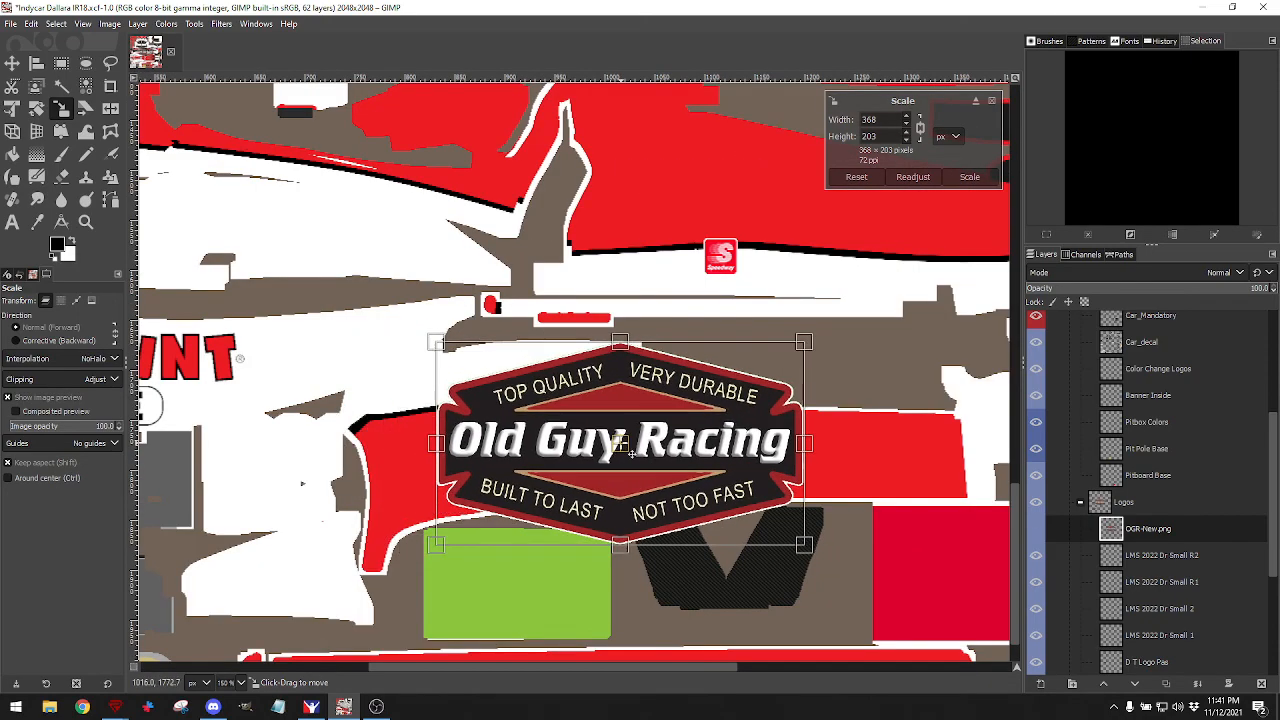
left_click_drag(438, 342, 623, 456)
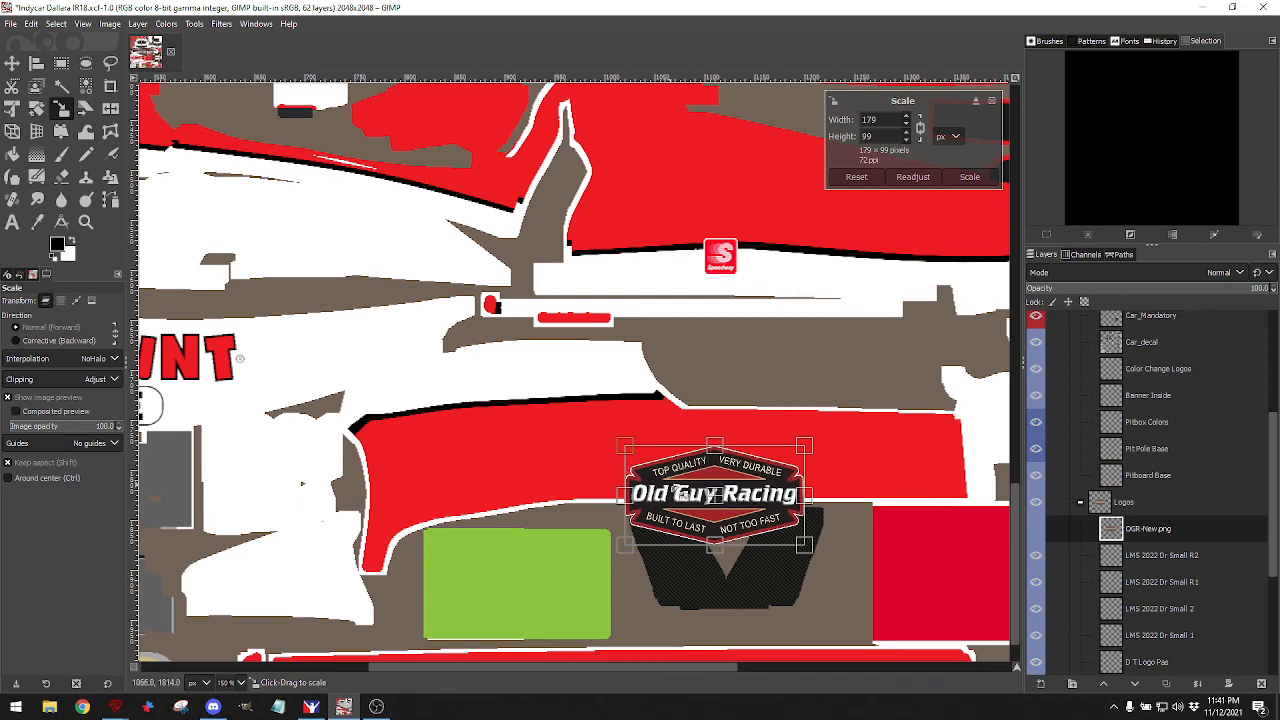
left_click_drag(727, 527, 625, 452)
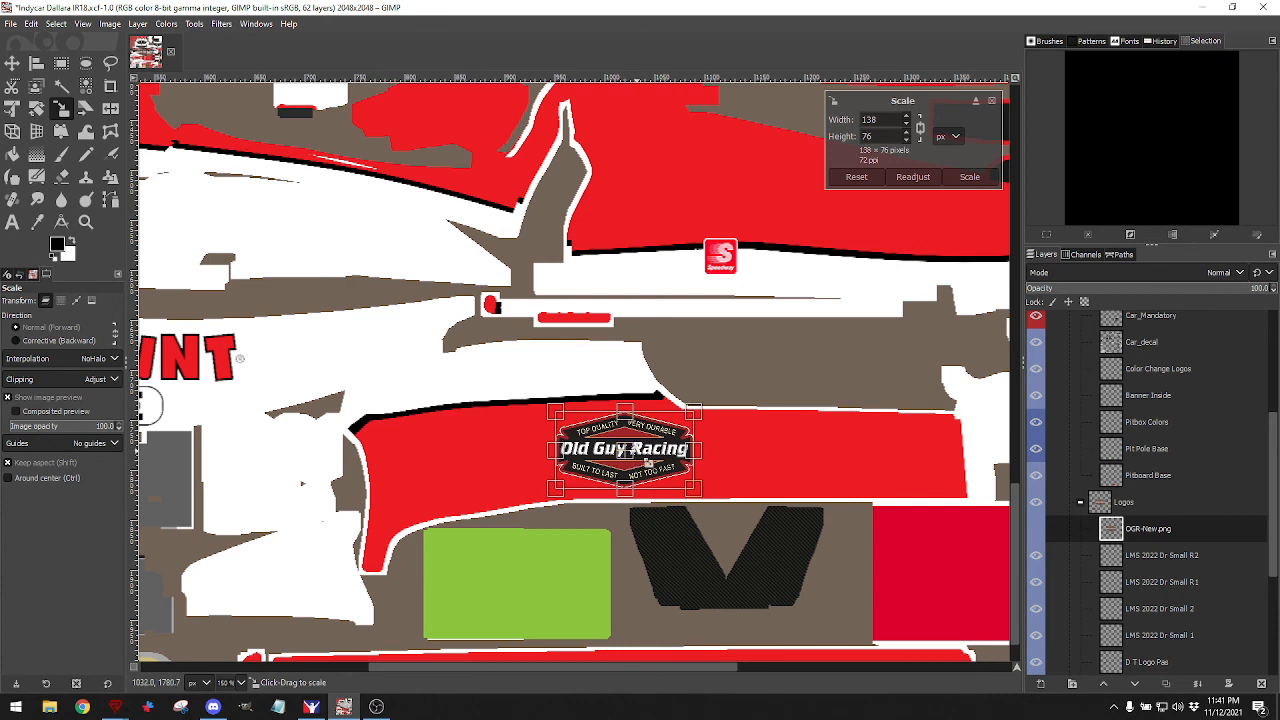
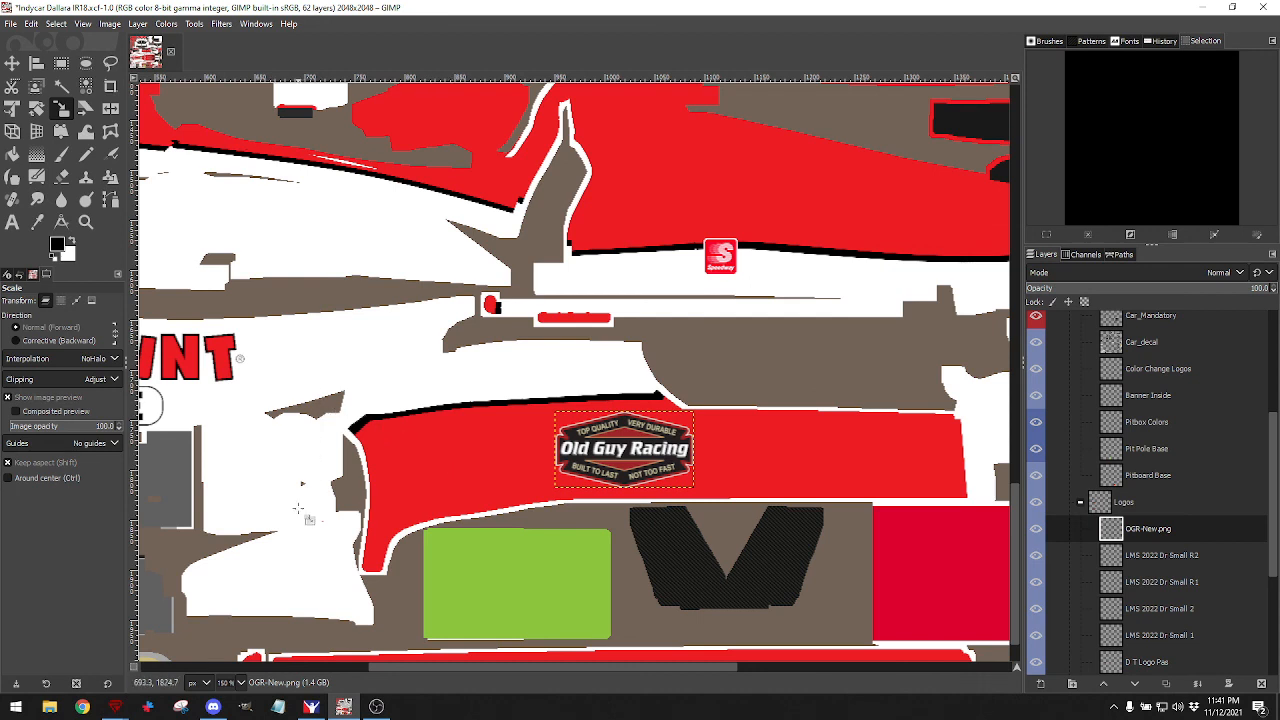
Export the texture with the new Old Guy Racing logo to the car .tga paint file, then bring up the iRacing preview.
left_click(14, 23)
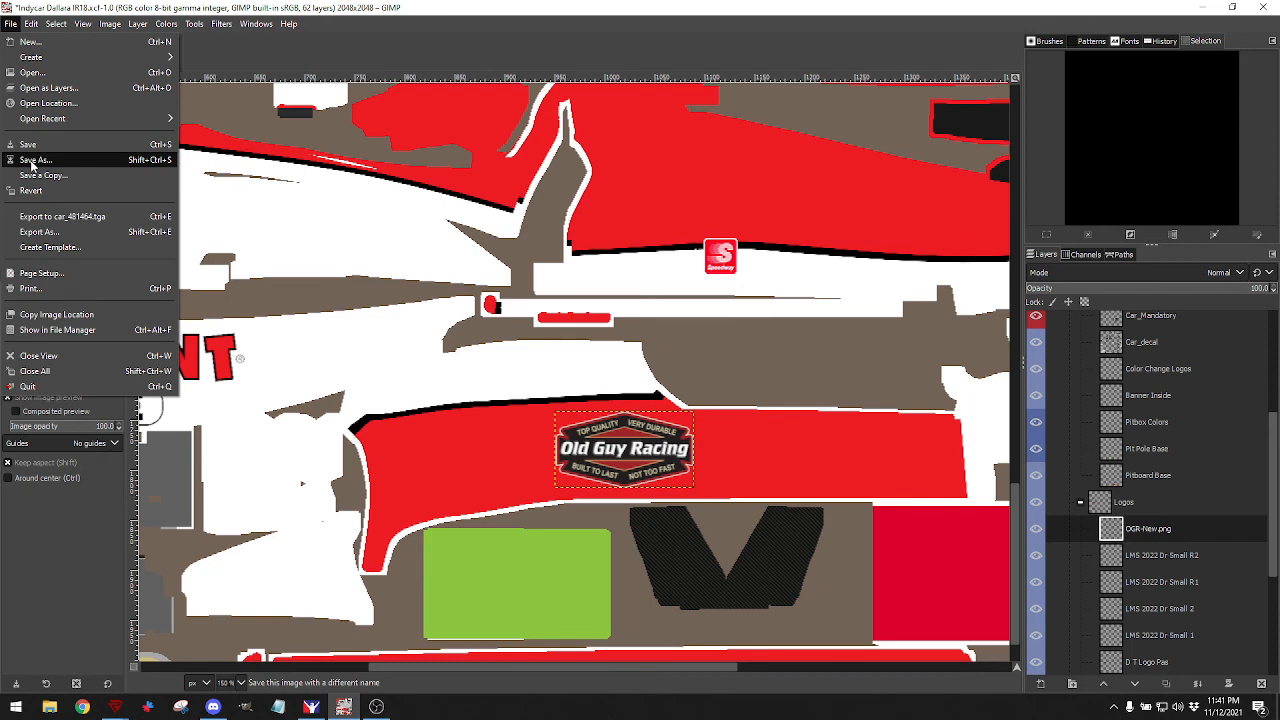
left_click(41, 218)
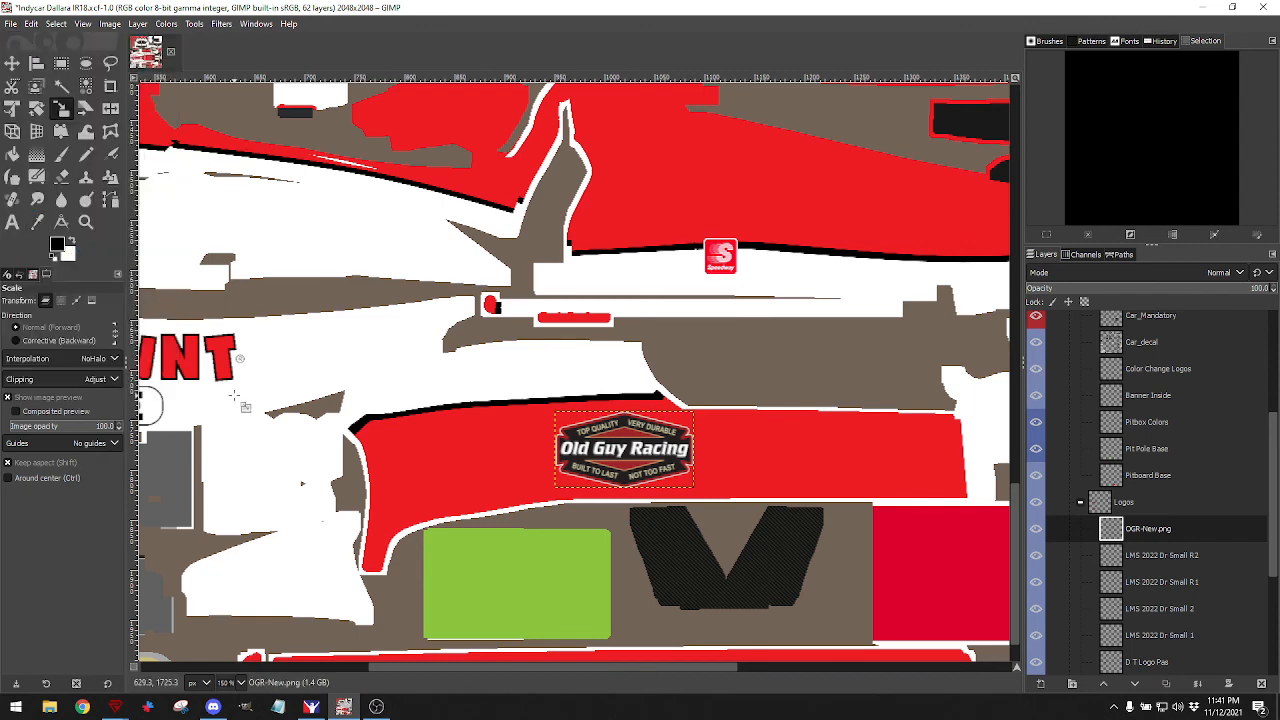
left_click(310, 707)
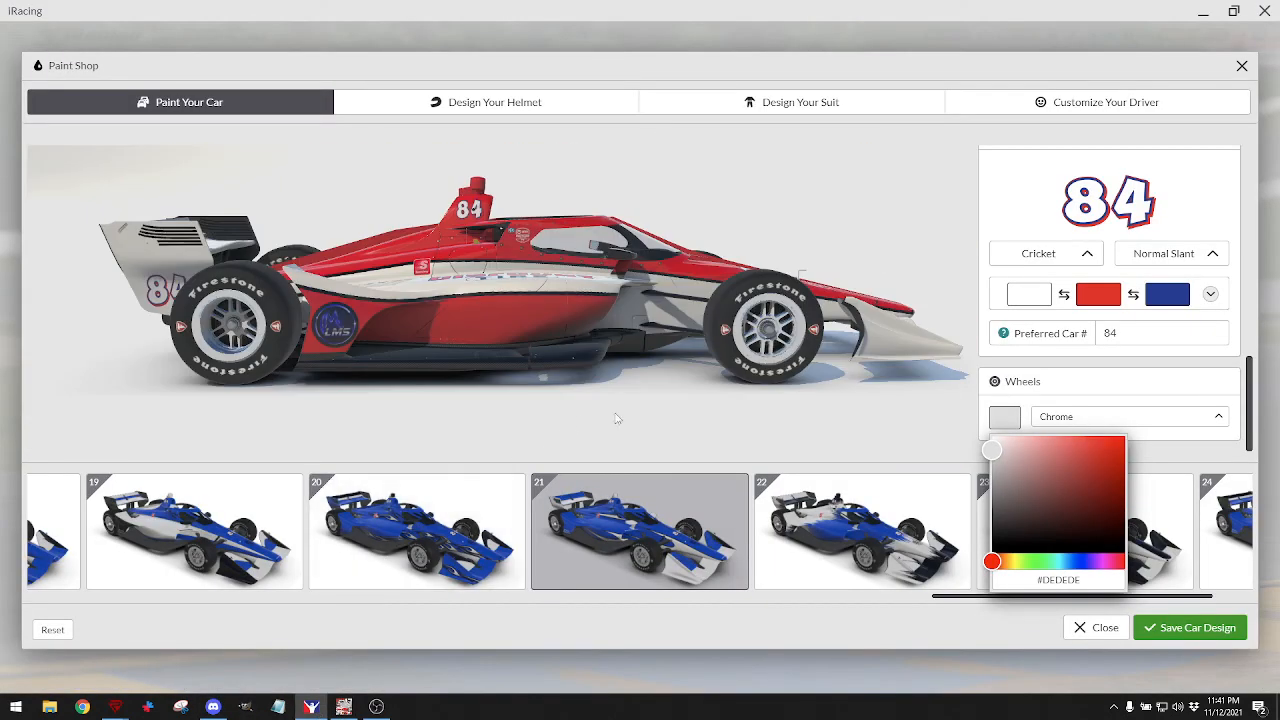
Rotate the iRacing car to check the Old Guy Racing logo on its sidepod, then zoom out the GIMP canvas.
mouse_move(617, 419)
left_mouse_down()
mouse_move(408, 417)
mouse_move(360, 383)
left_mouse_up()
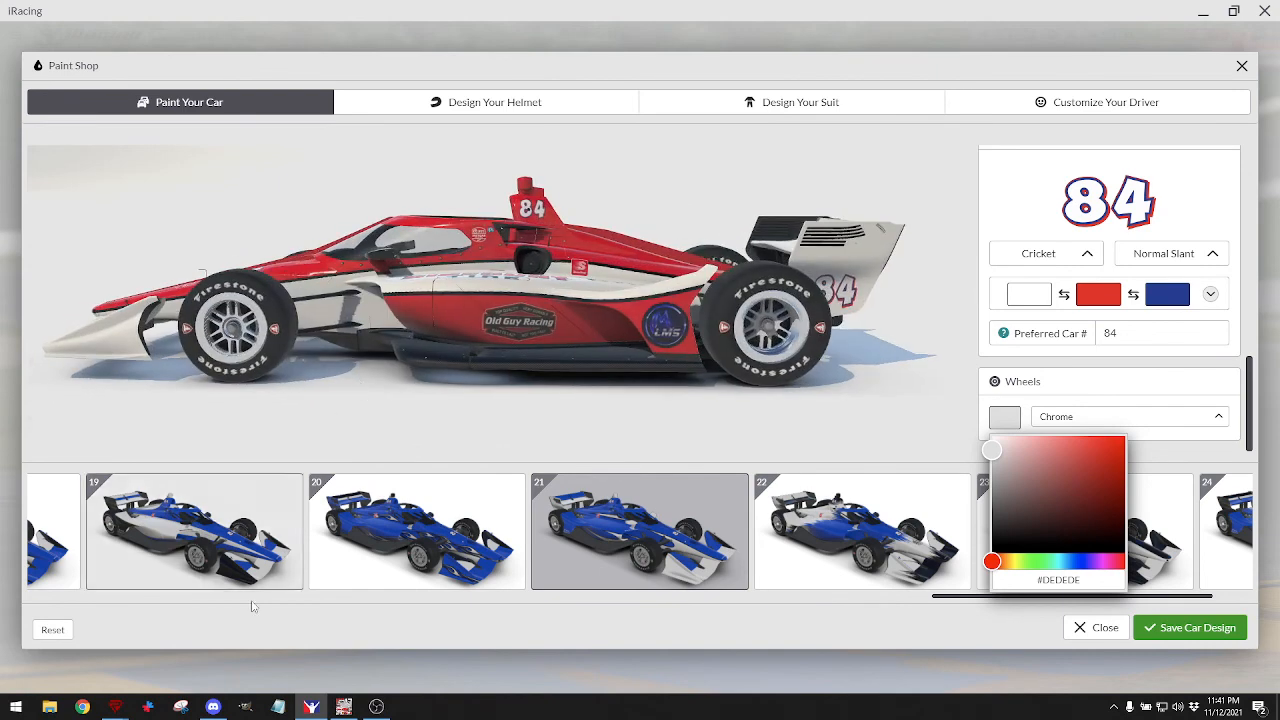
left_click(343, 707)
scroll(714, 478, "down", 3)
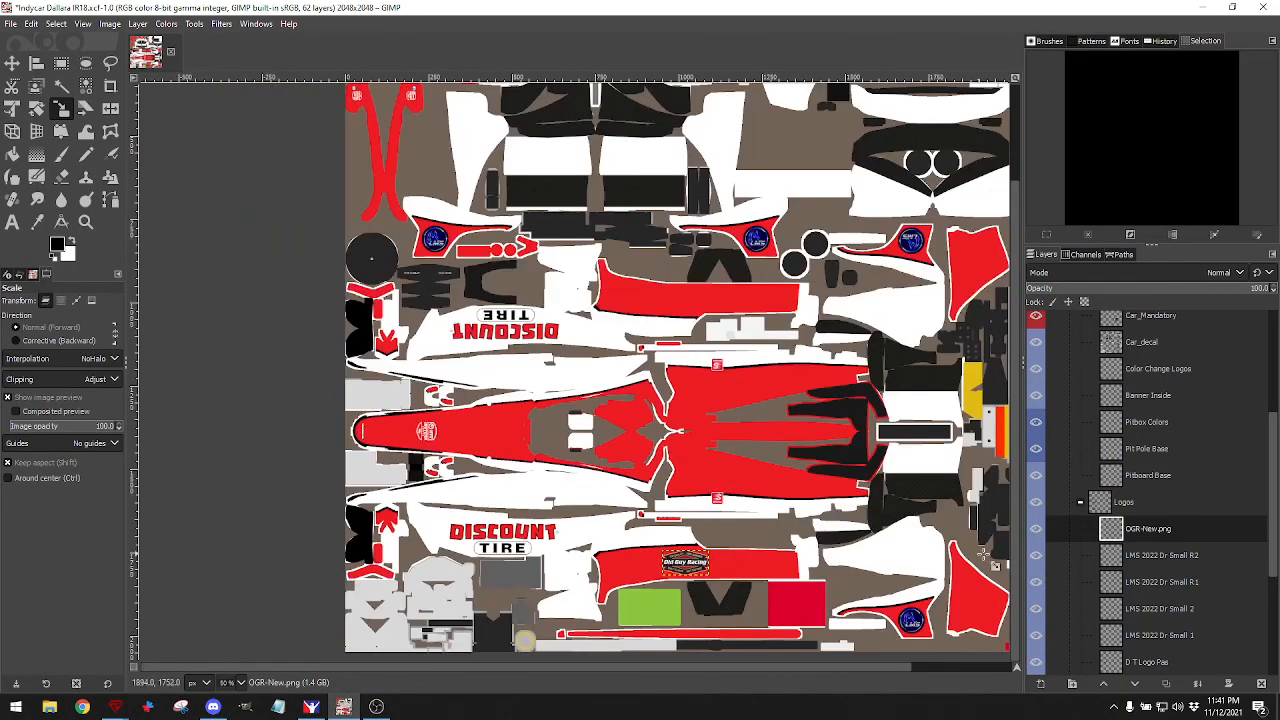
Rename the OGR-New.png layer to 'OGR Logo Dr'.
double_click(1160, 531)
left_click(1158, 529)
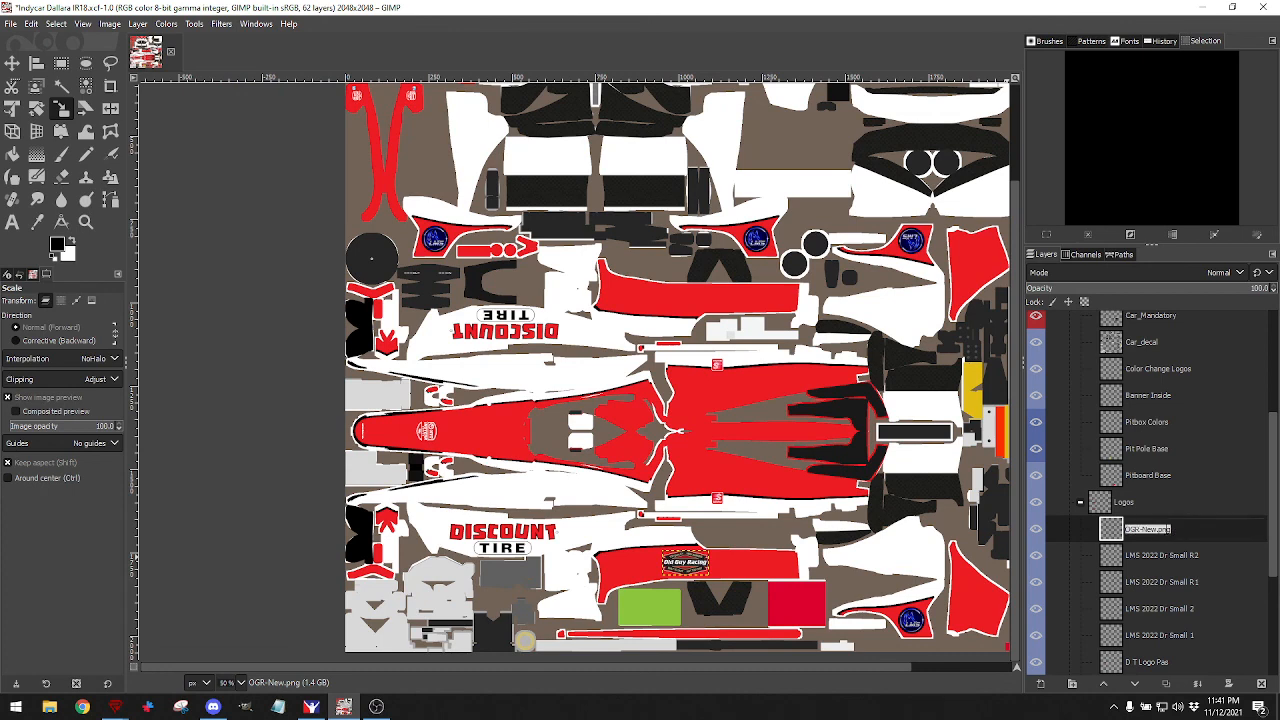
left_click_drag(1146, 529, 1168, 529)
key("BackSpace")
key("BackSpace")
key("Return")
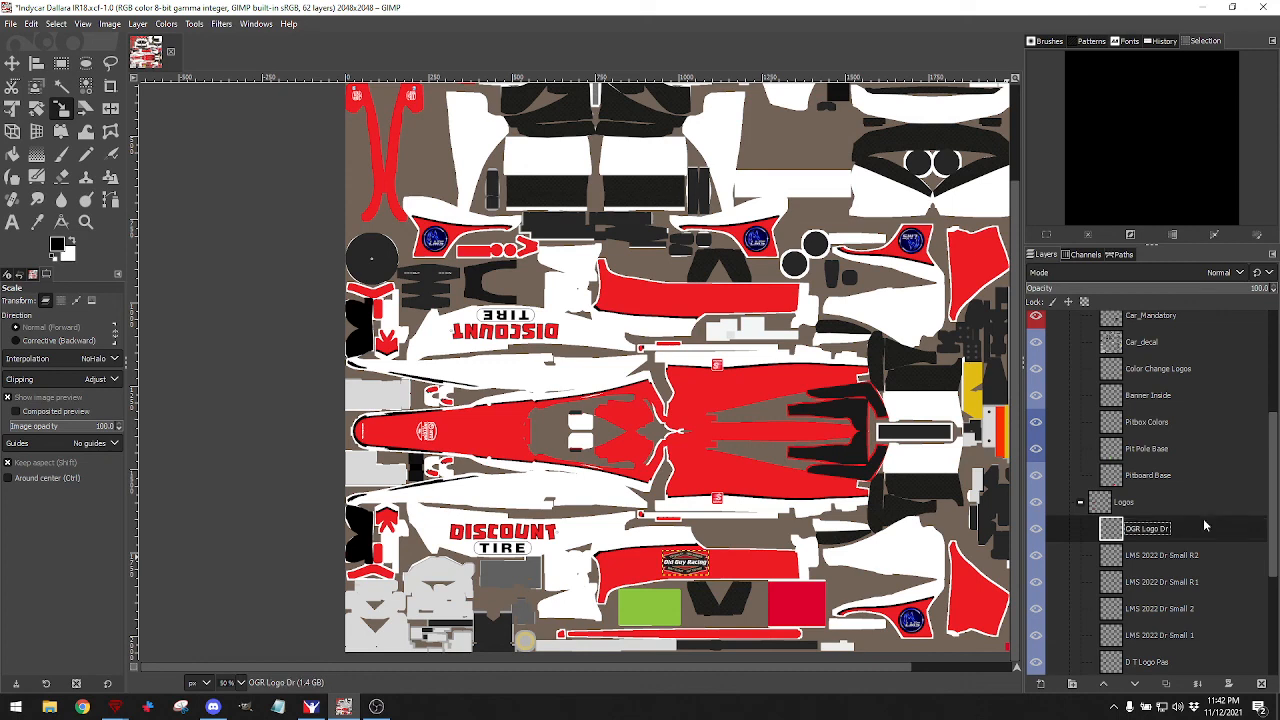
Duplicate the logo layer and name the copy 'OGR Logo Pas'.
left_click(1165, 688)
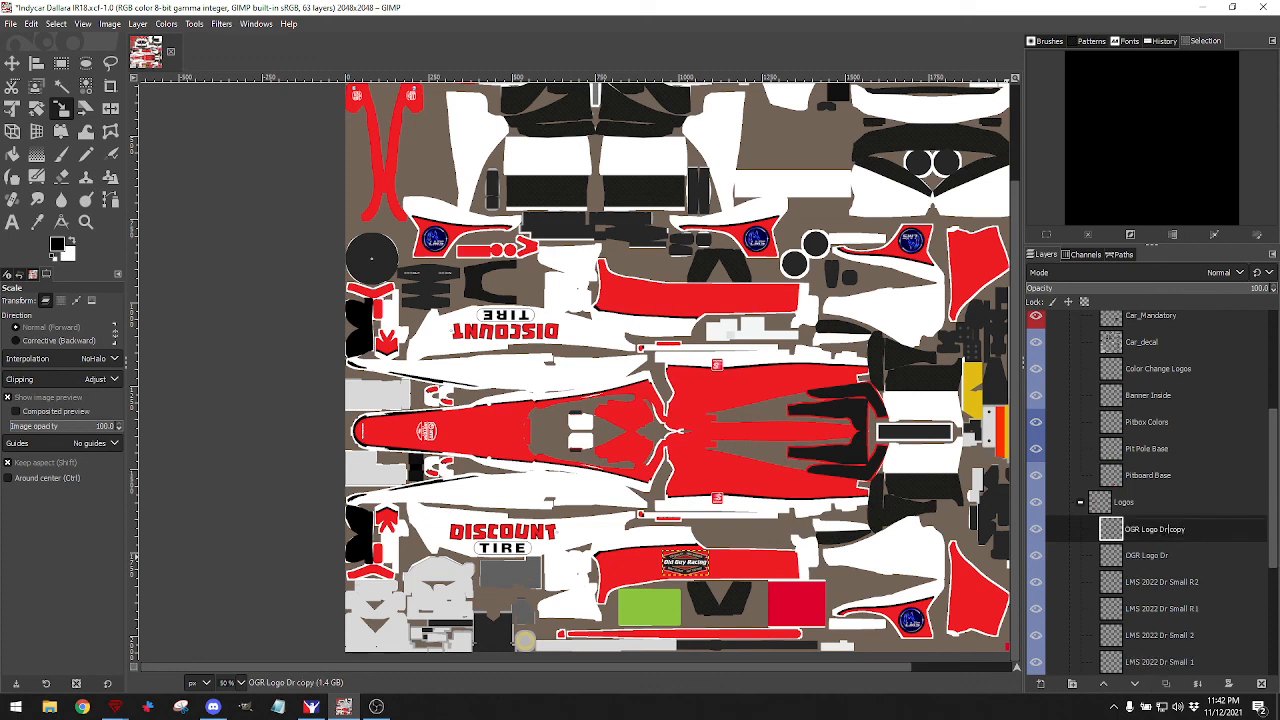
left_click_drag(1162, 529, 1234, 529)
key("BackSpace")
key("BackSpace")
key("BackSpace")
type("Pas")
key("Return")
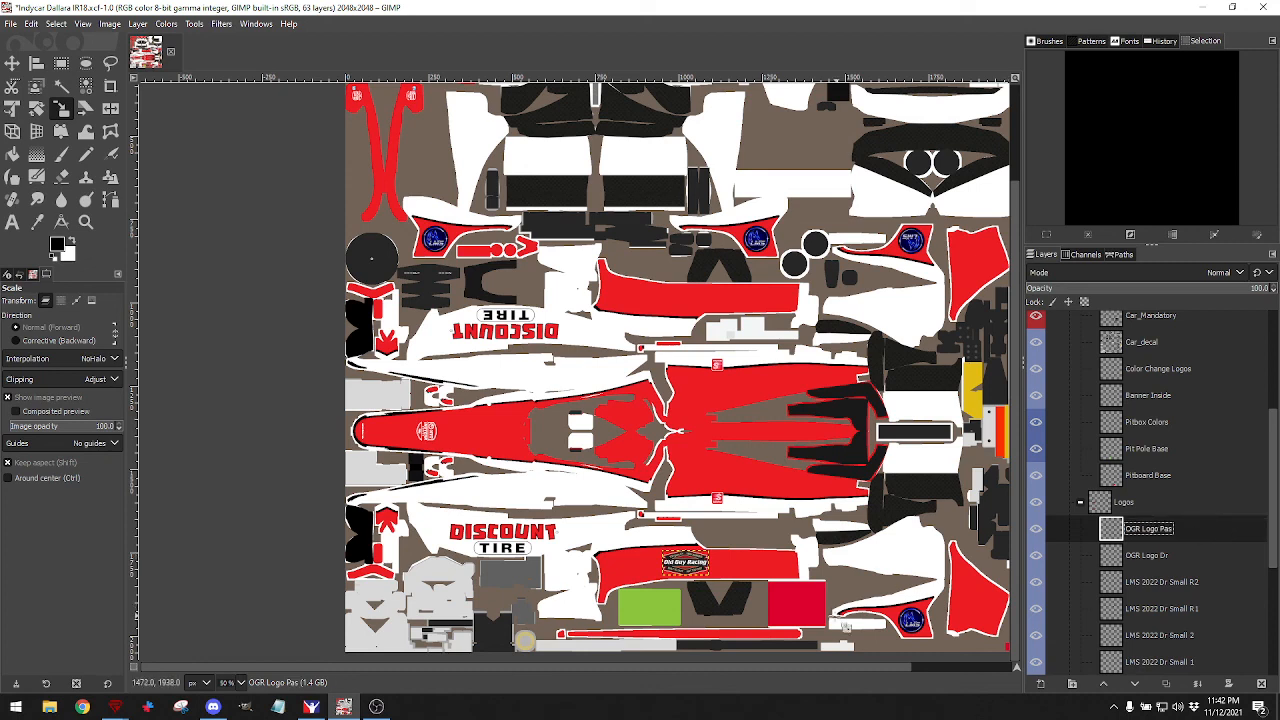
Move the OGR Logo Pas copy up onto the opposite sidepod and rotate it 180°.
left_click(12, 62)
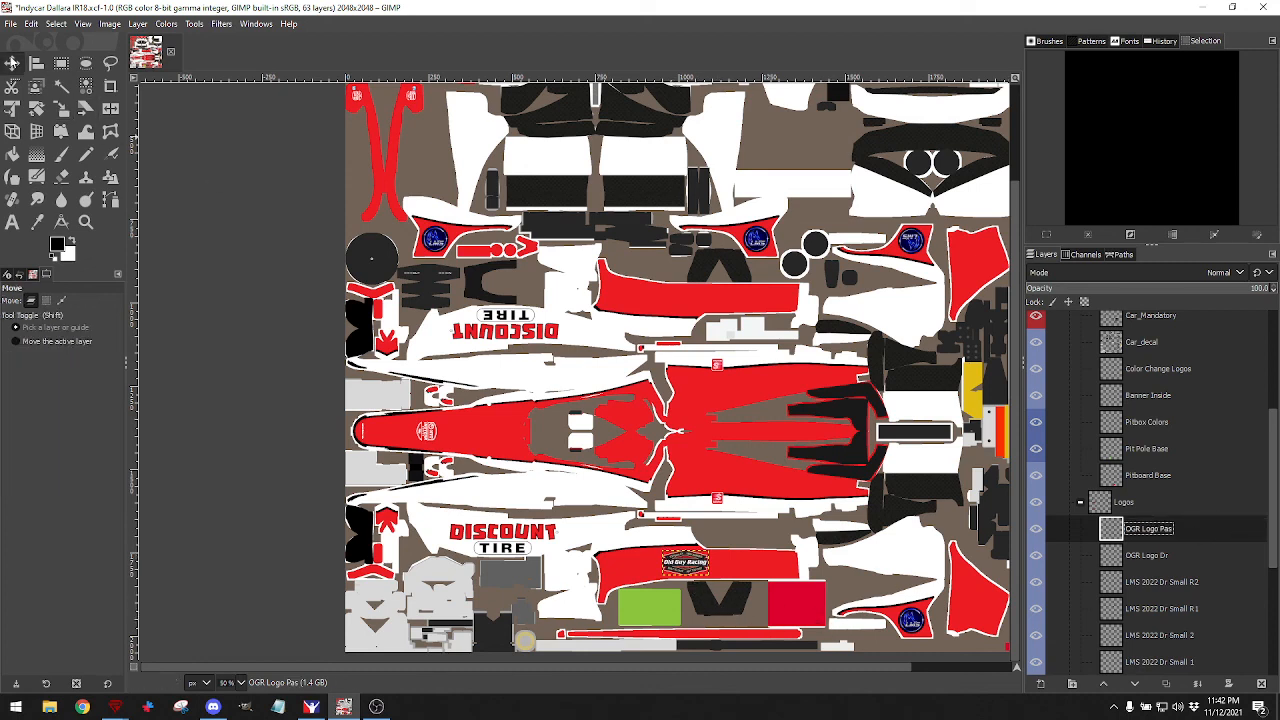
left_click_drag(689, 562, 690, 305)
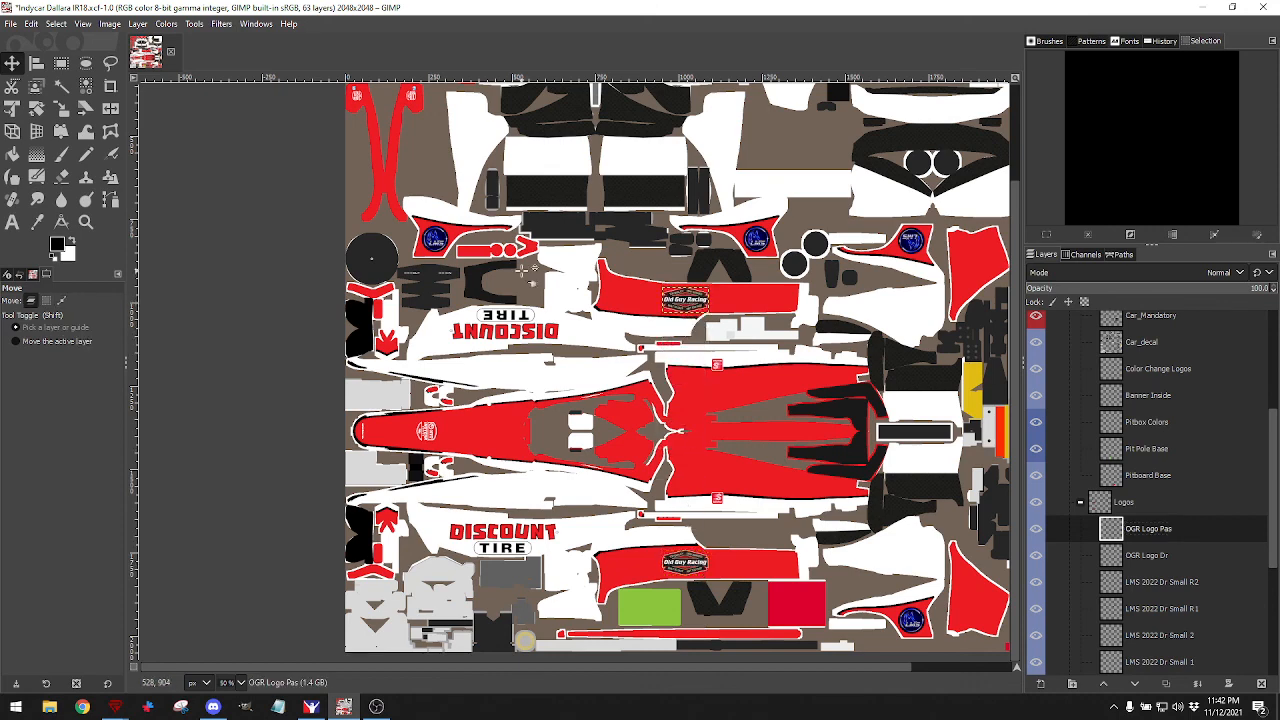
left_click(36, 108)
left_click_drag(666, 322, 712, 316)
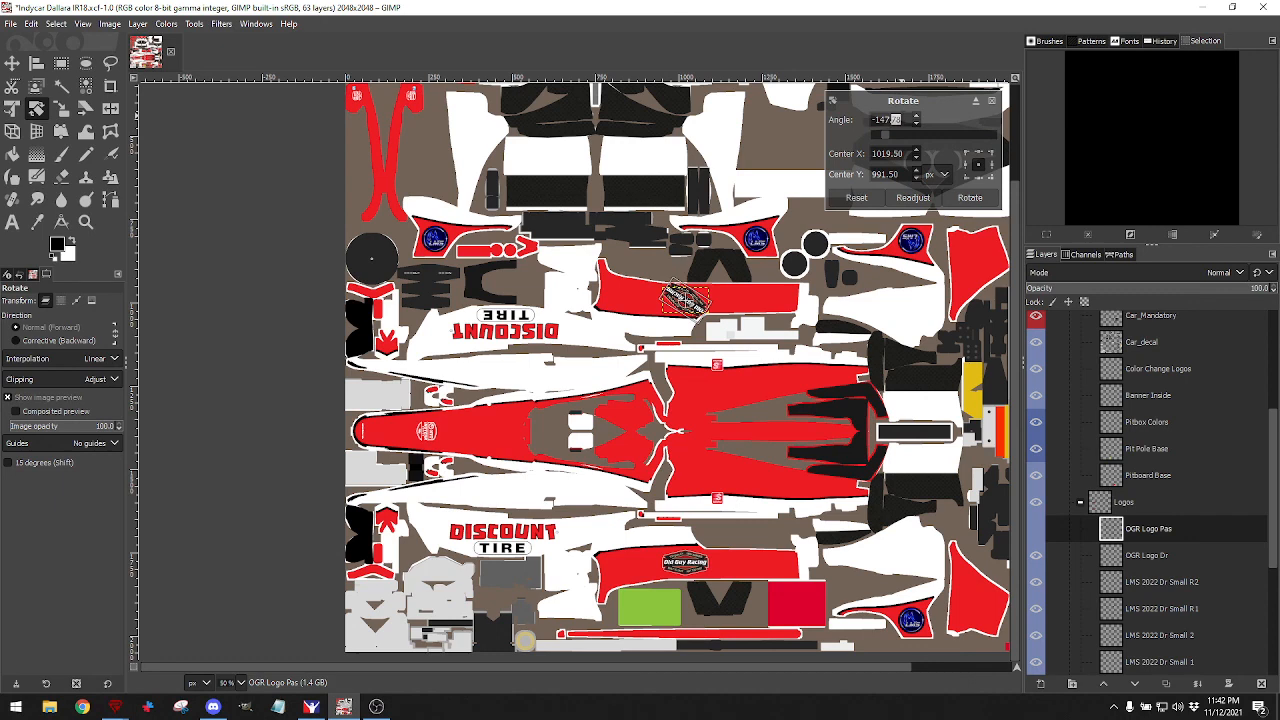
left_click_drag(887, 119, 872, 119)
type("180")
key("Return")
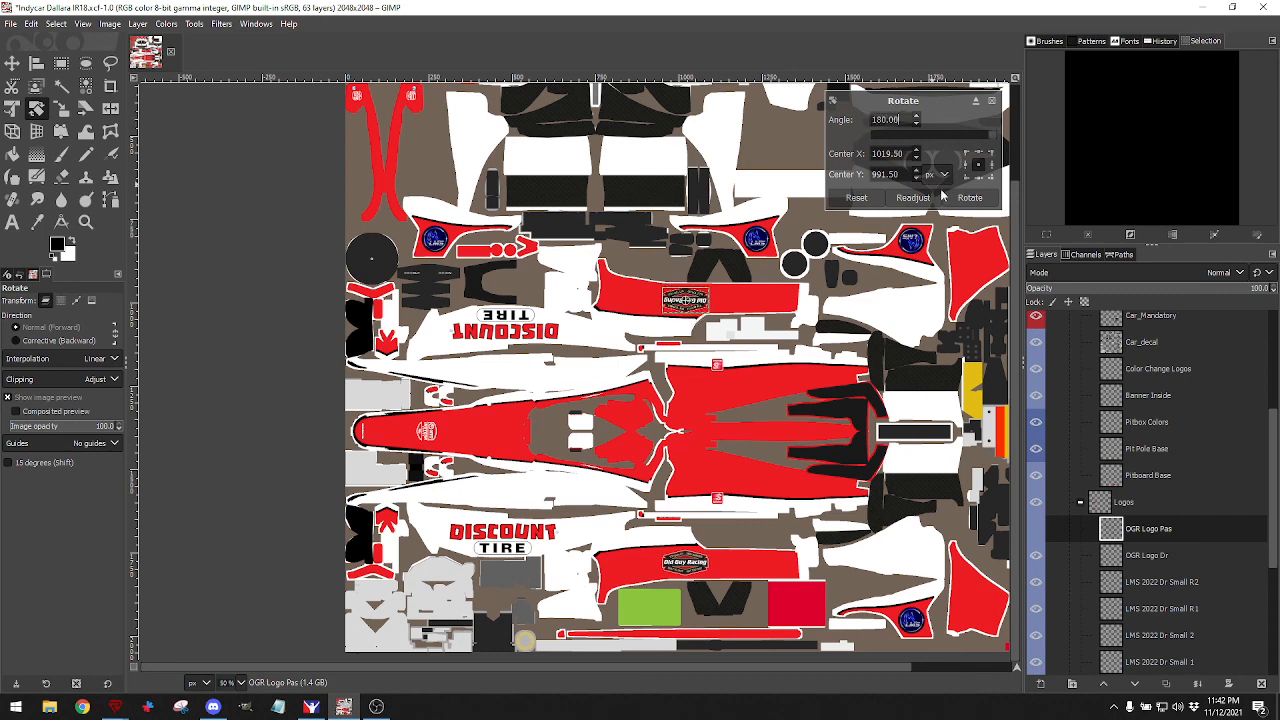
left_click(970, 199)
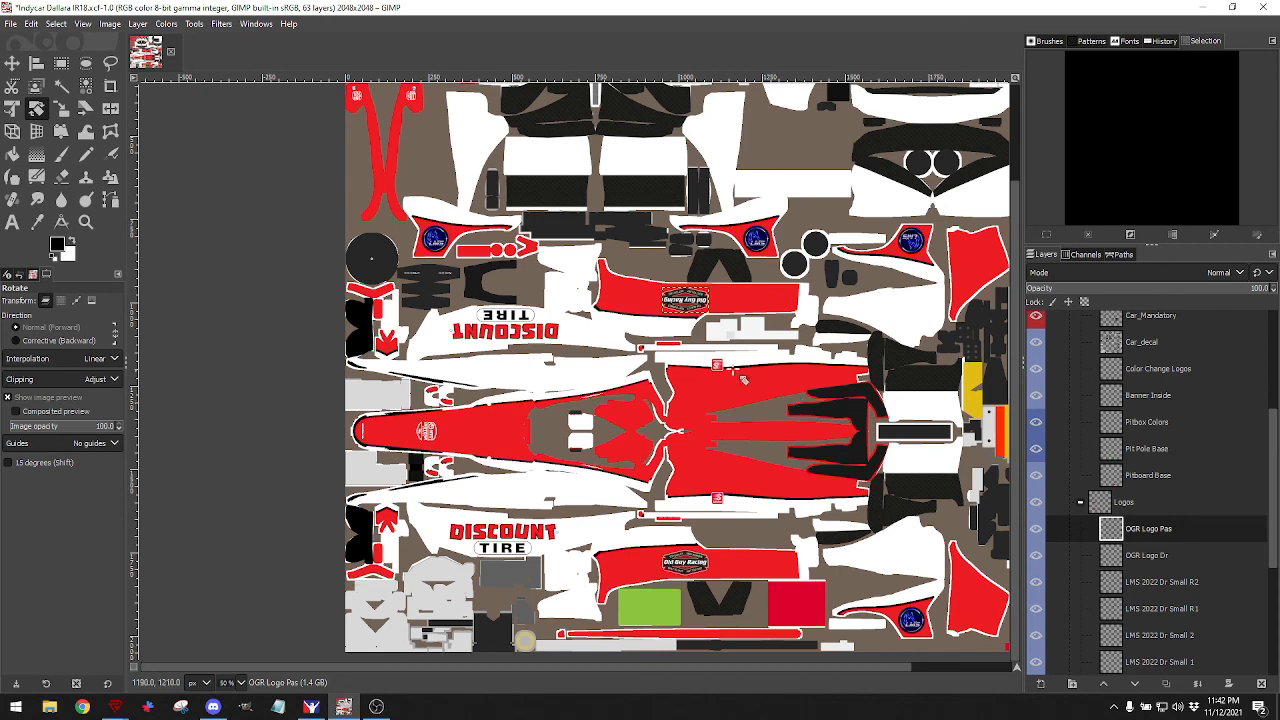
Re-export the updated texture to the car paint file.
left_click(12, 24)
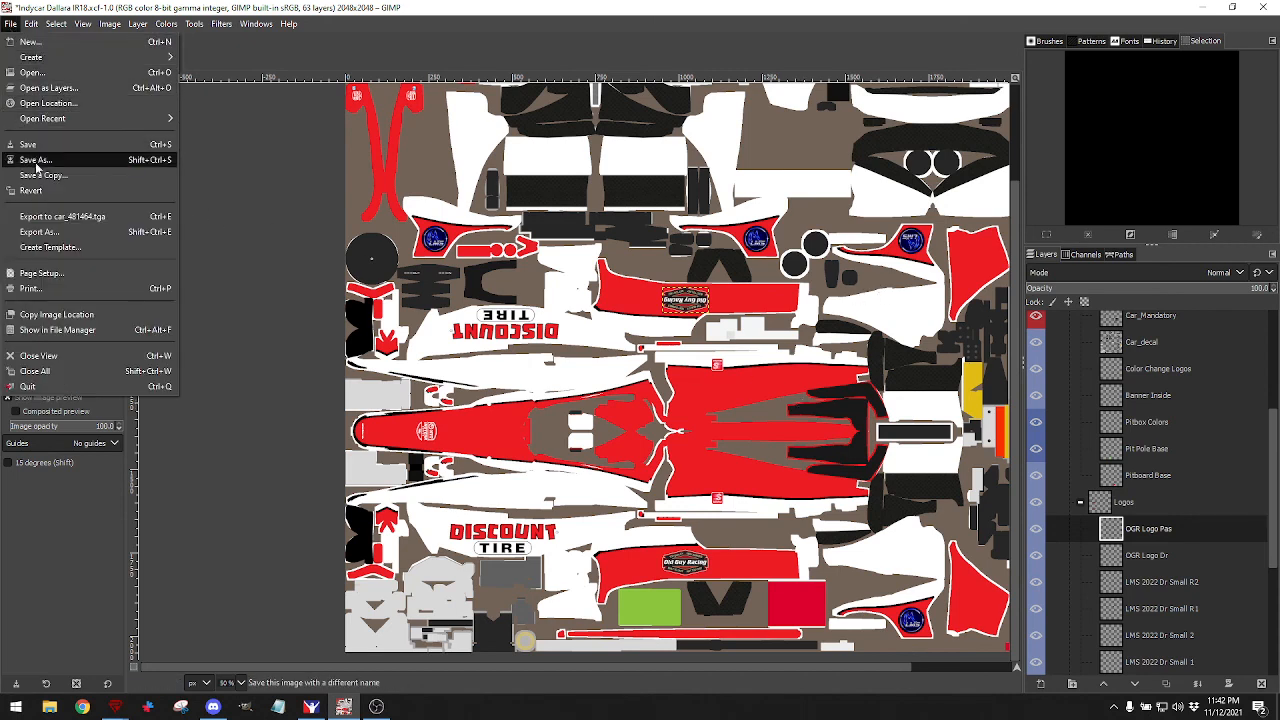
left_click(42, 217)
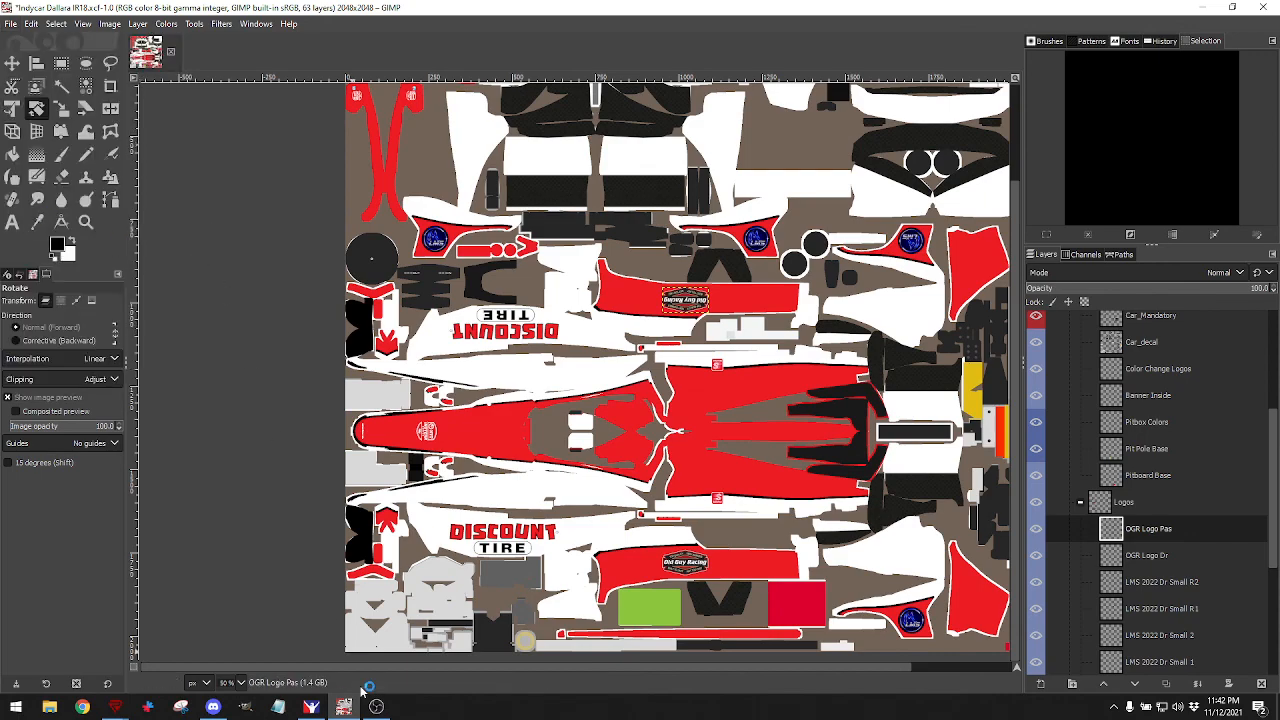
key("alt+Tab")
left_click_drag(535, 345, 707, 345)
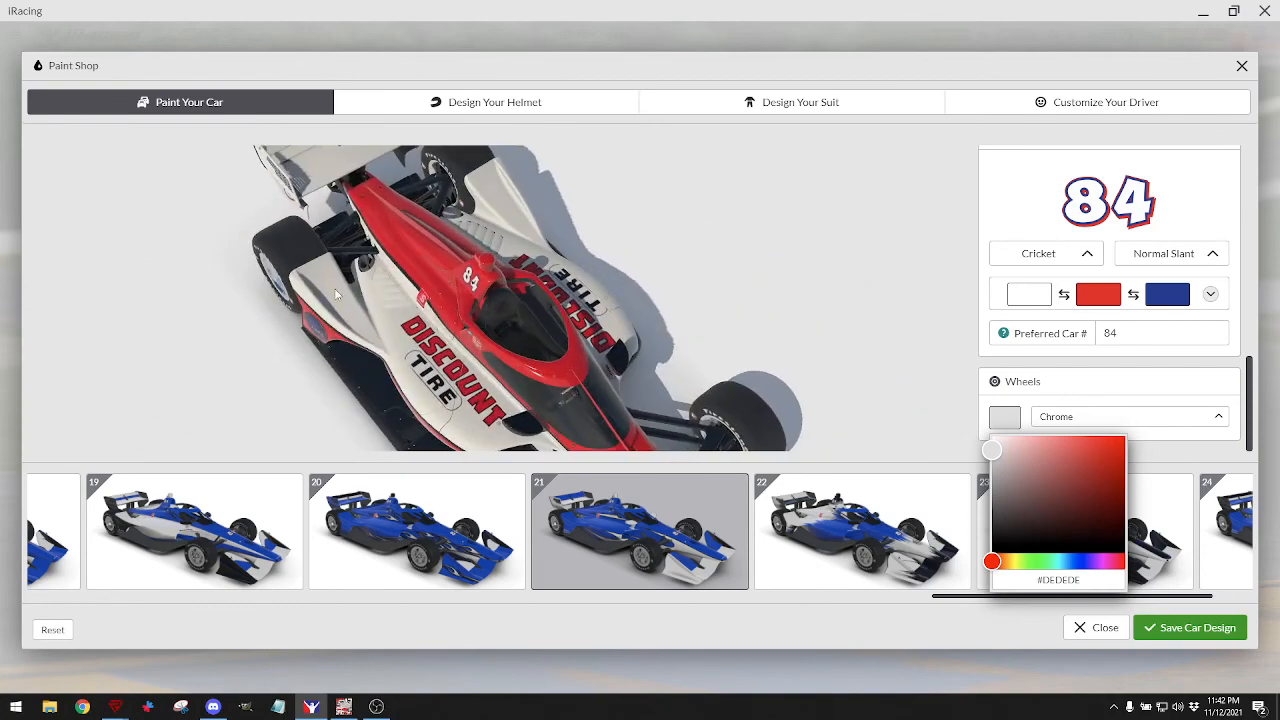
left_click_drag(678, 302, 573, 343)
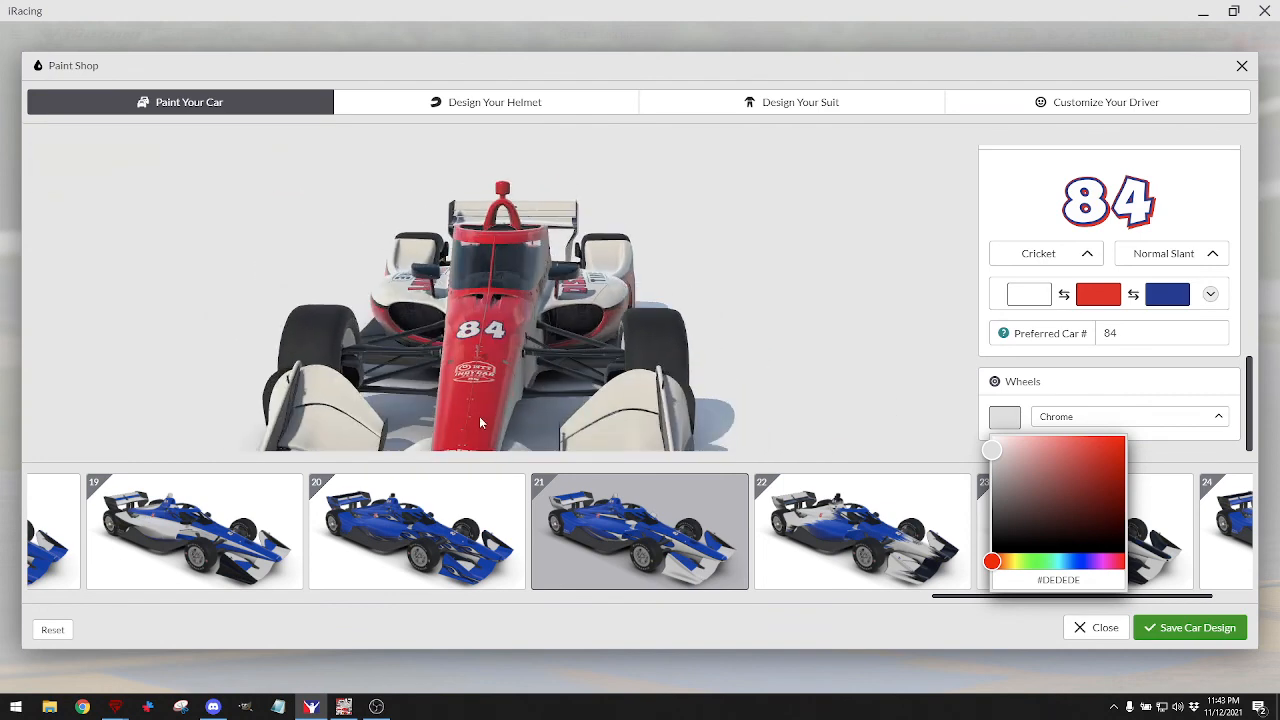
left_click_drag(716, 312, 730, 350)
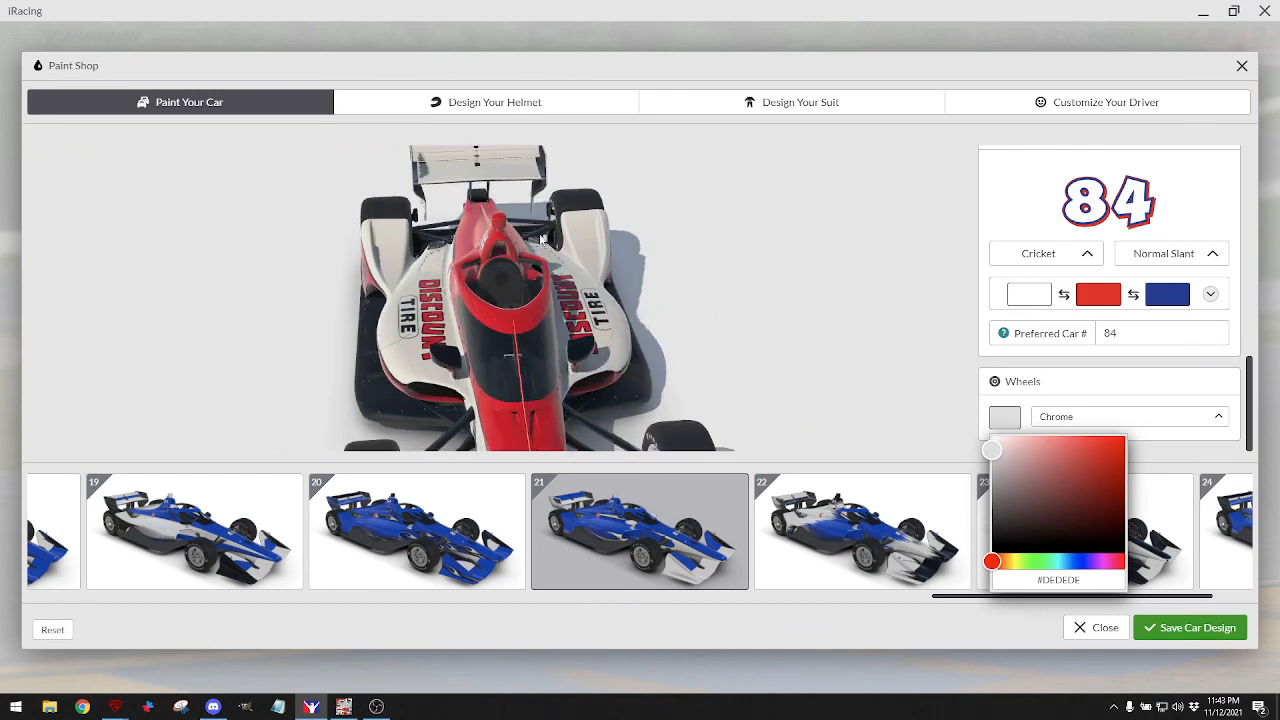
Make the Car Part Finder Map layer visible, export the texture, and view it in iRacing.
left_click(343, 707)
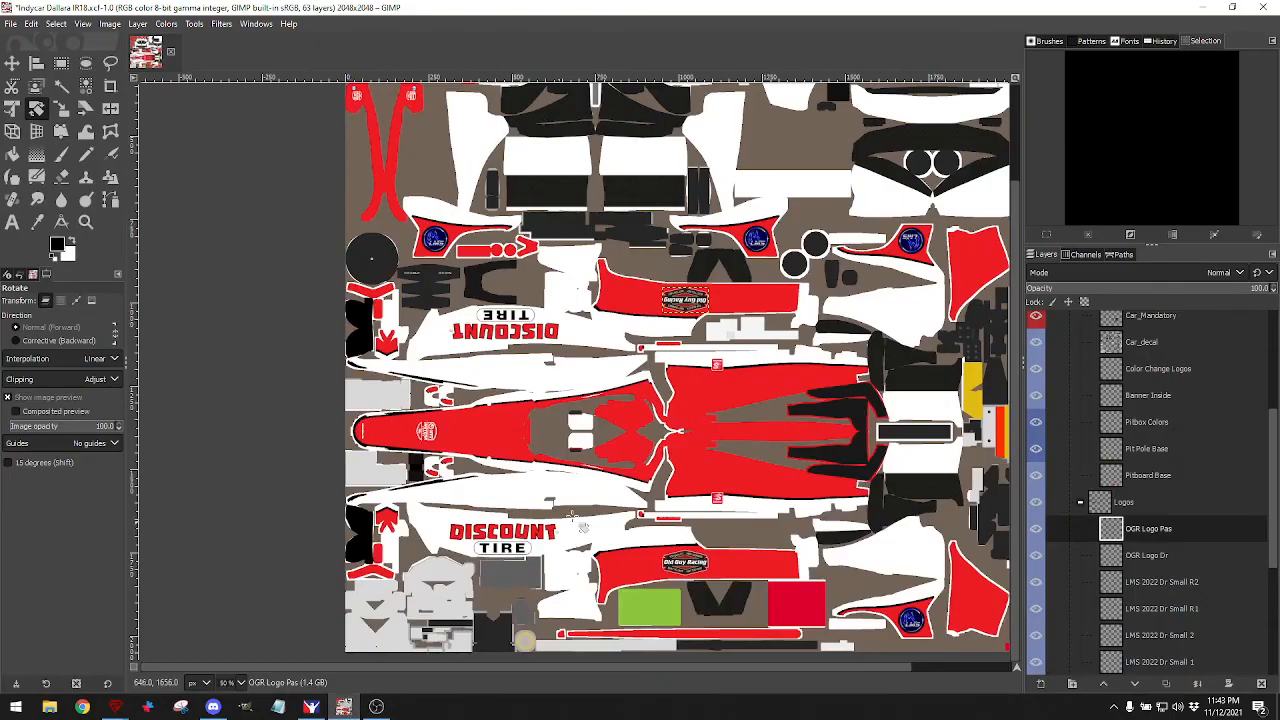
scroll(655, 488, "up", 1)
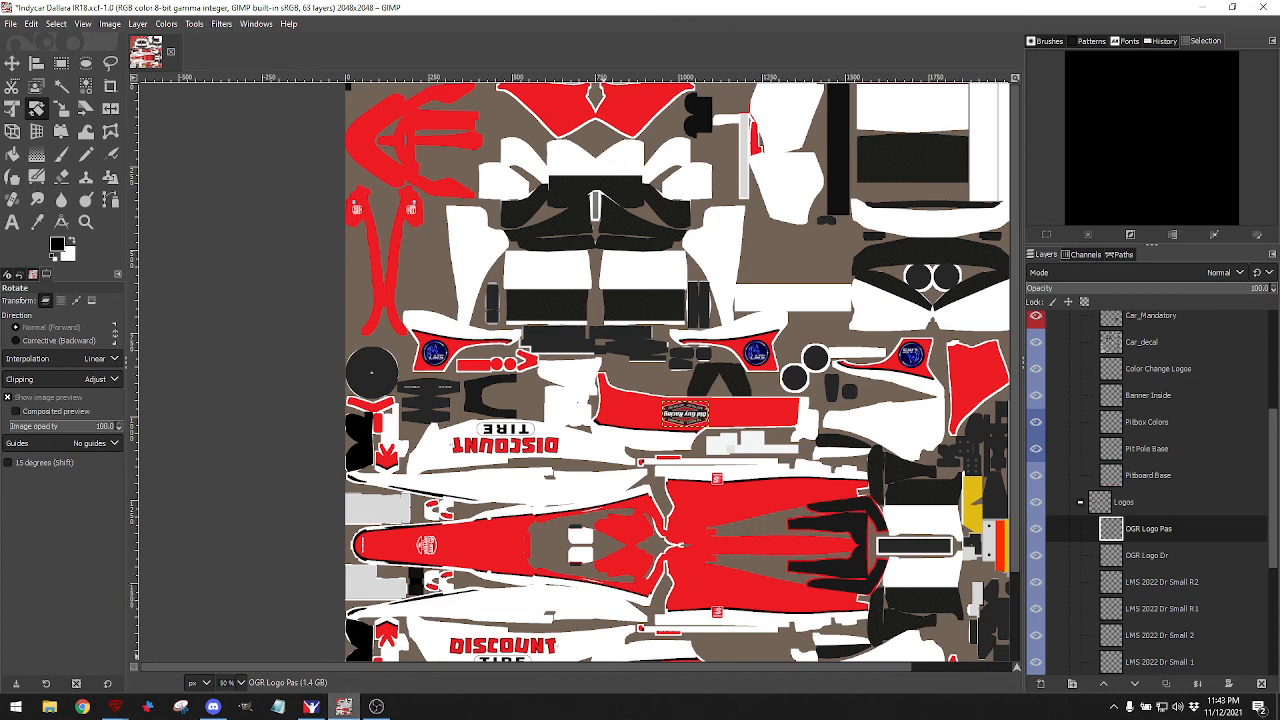
scroll(1165, 474, "down", 5)
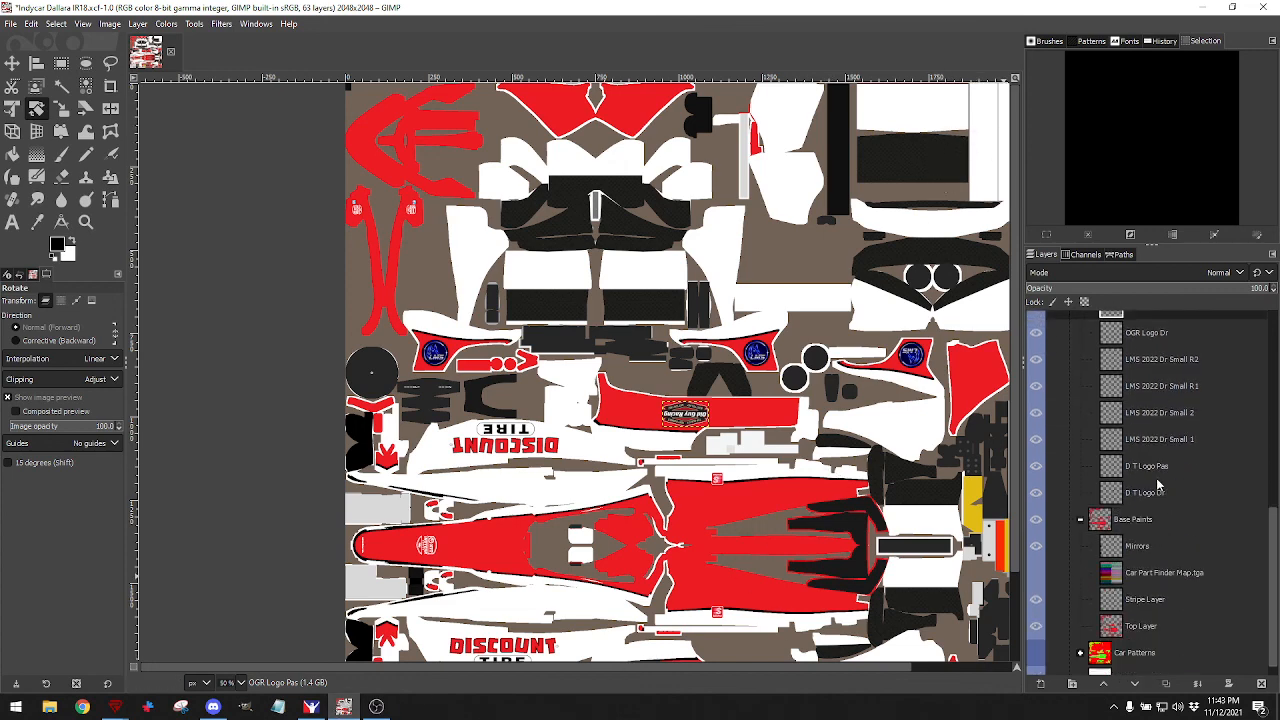
left_click(1035, 556)
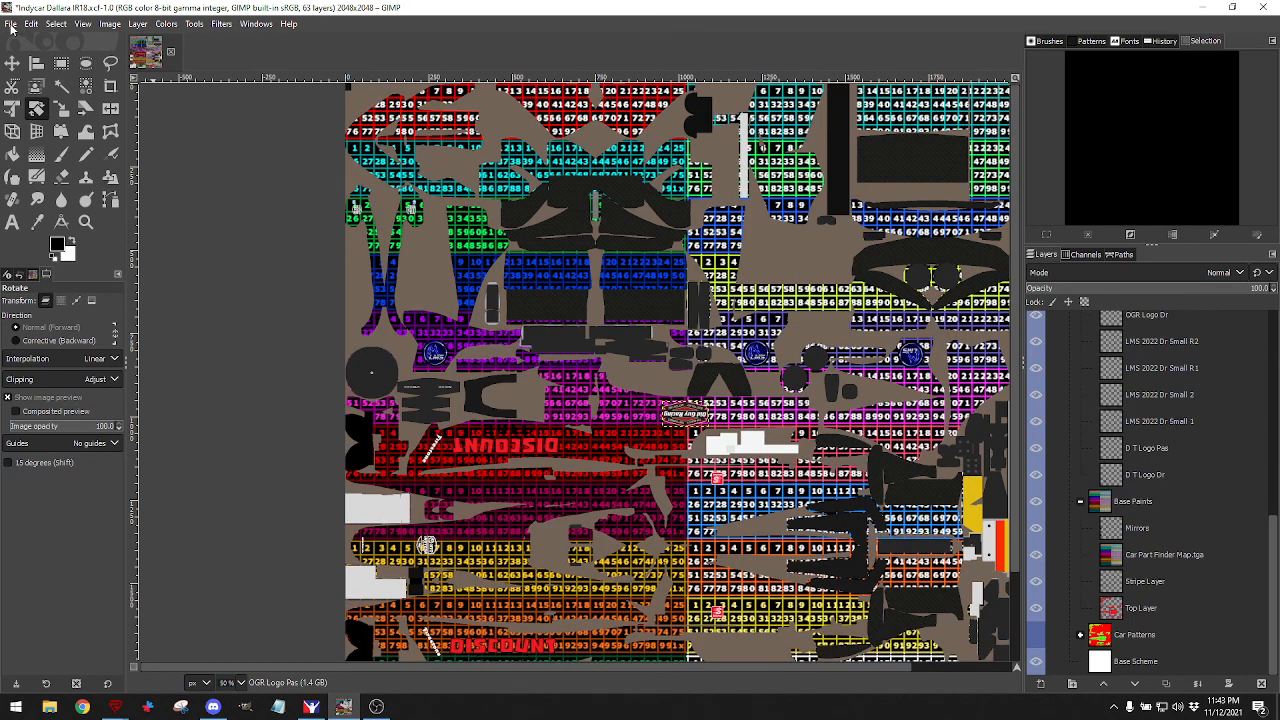
left_click(11, 24)
left_click(38, 225)
left_click(311, 706)
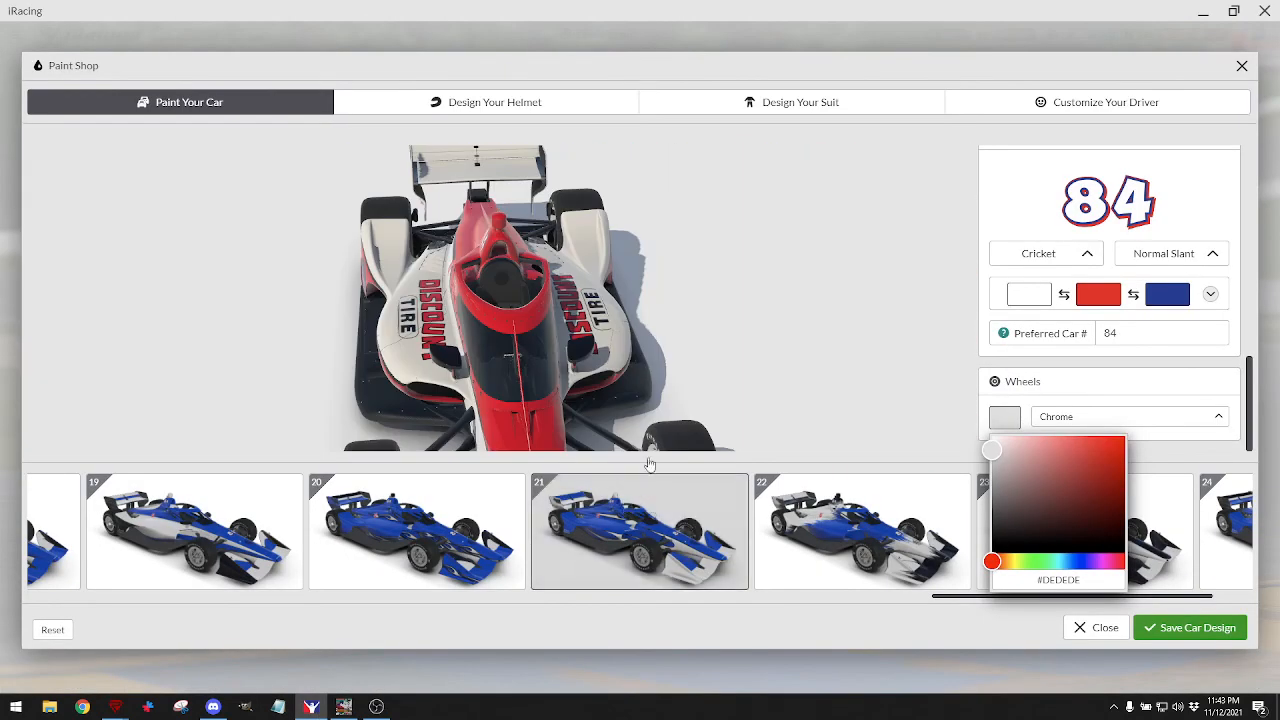
Orbit and zoom the iRacing car to read the part-finder grid near the DISCOUNT lettering.
mouse_move(567, 239)
left_mouse_down()
mouse_move(575, 300)
mouse_move(545, 240)
left_mouse_up()
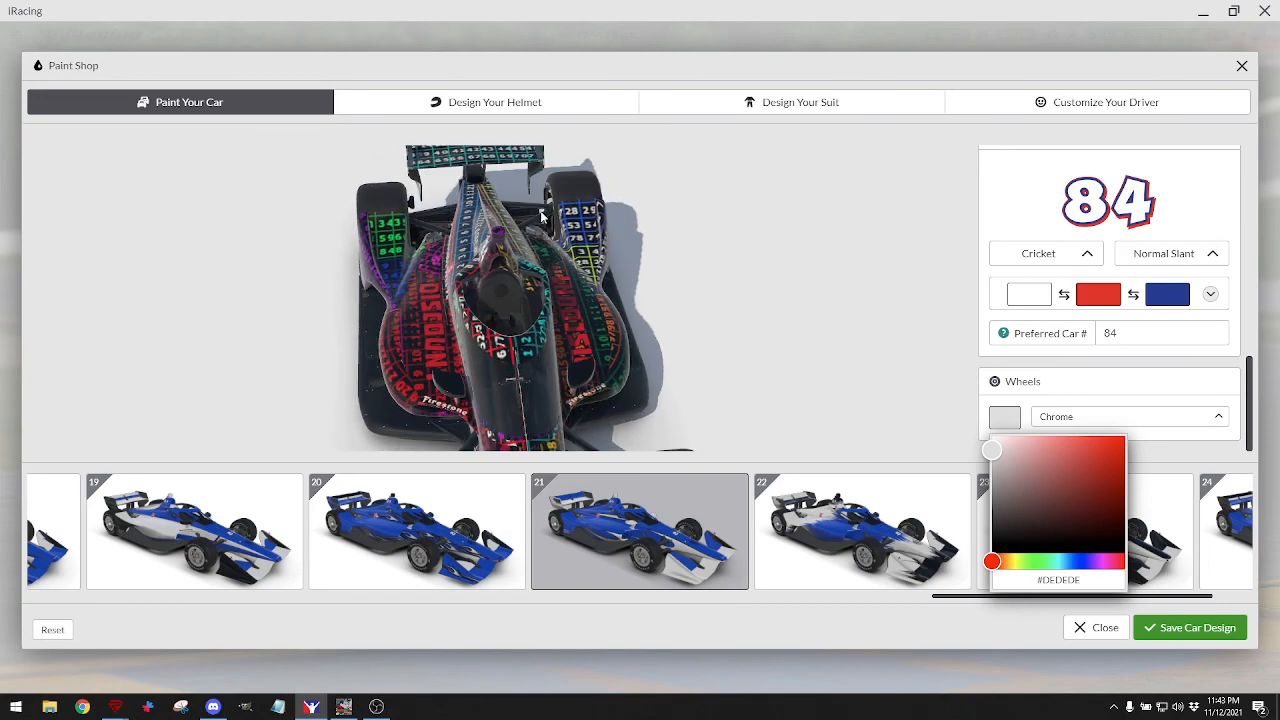
scroll(545, 240, "up", 3)
left_click_drag(536, 197, 638, 207)
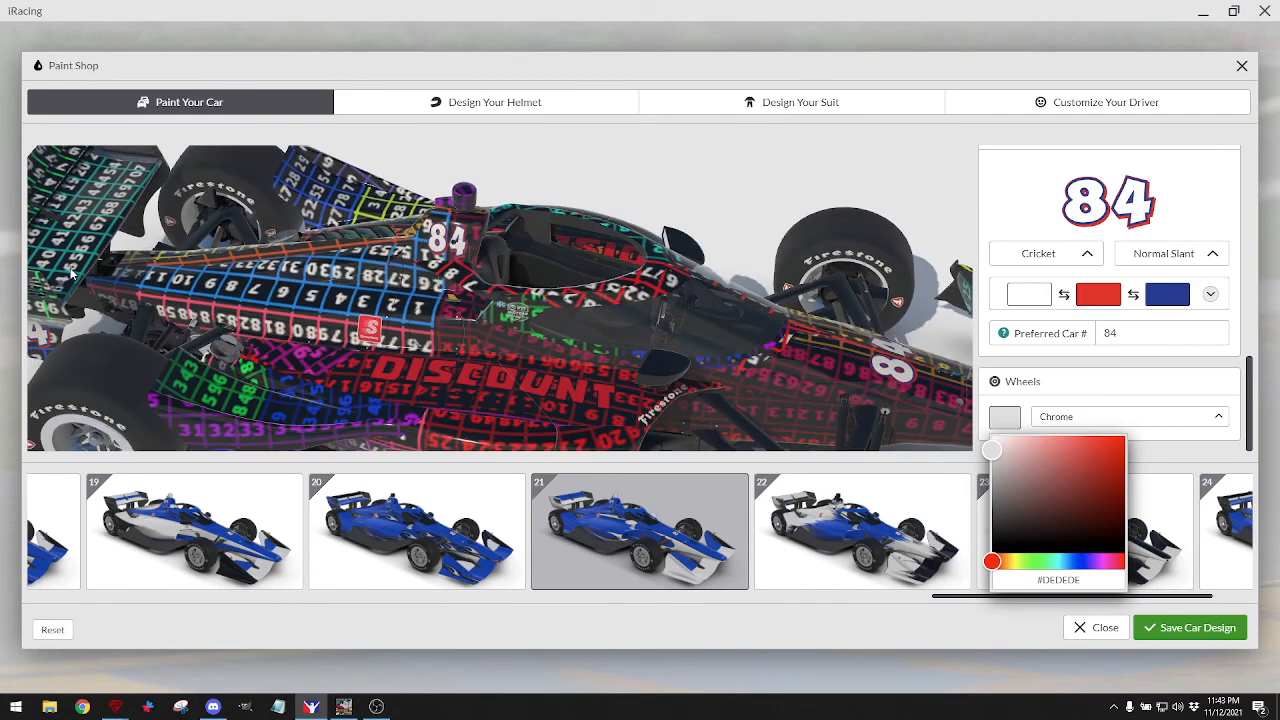
left_click_drag(68, 275, 113, 262)
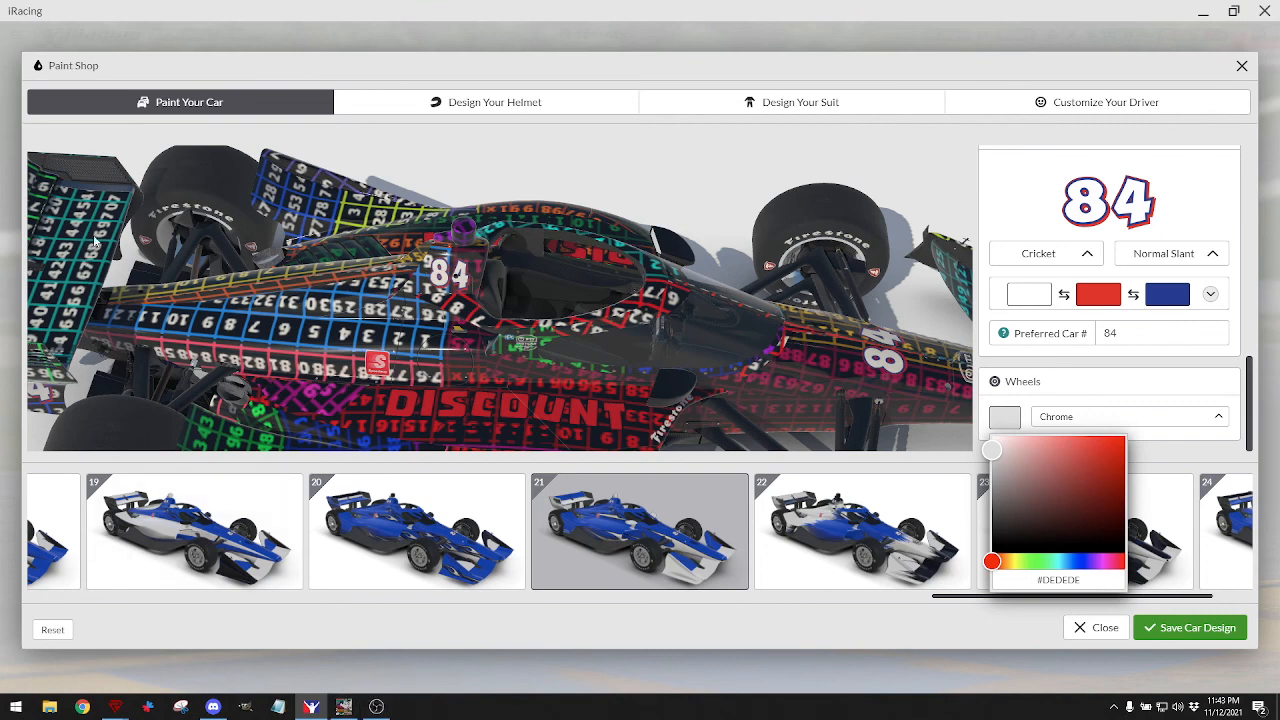
left_click(343, 706)
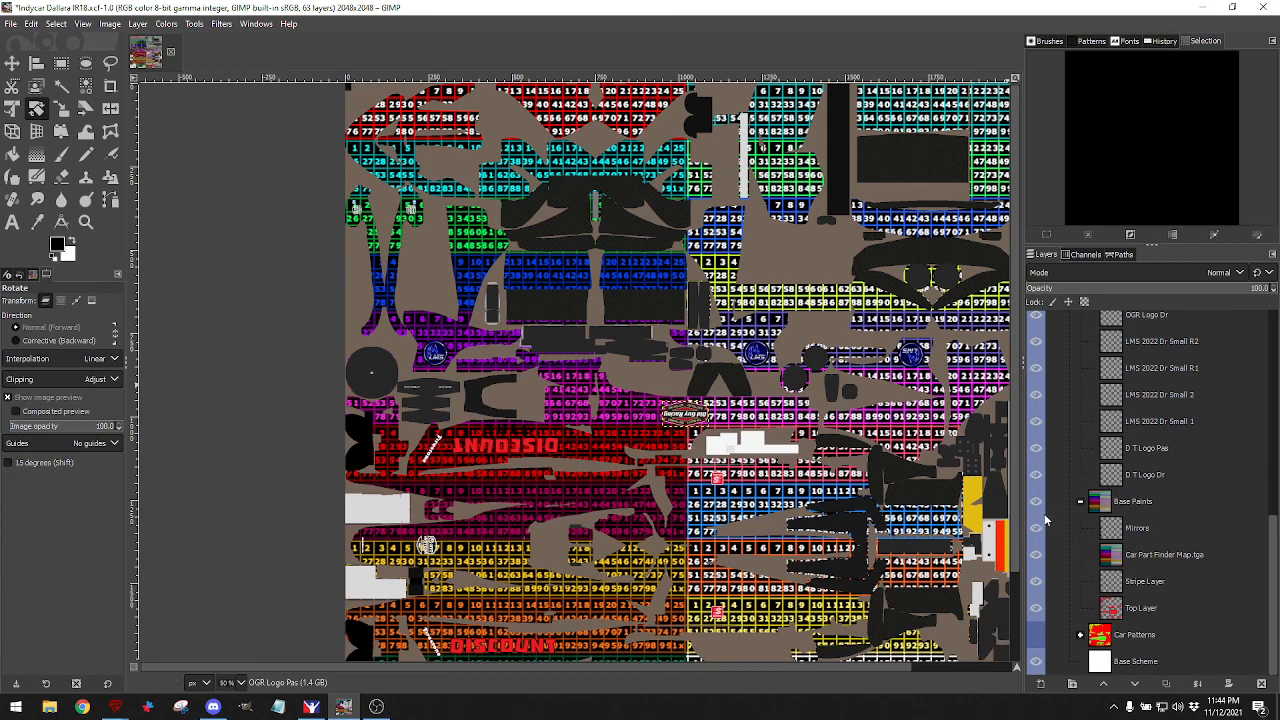
Hide the Car Part Finder Map and duplicate the D T Logo Dr layer in the Logos group.
left_click(1036, 555)
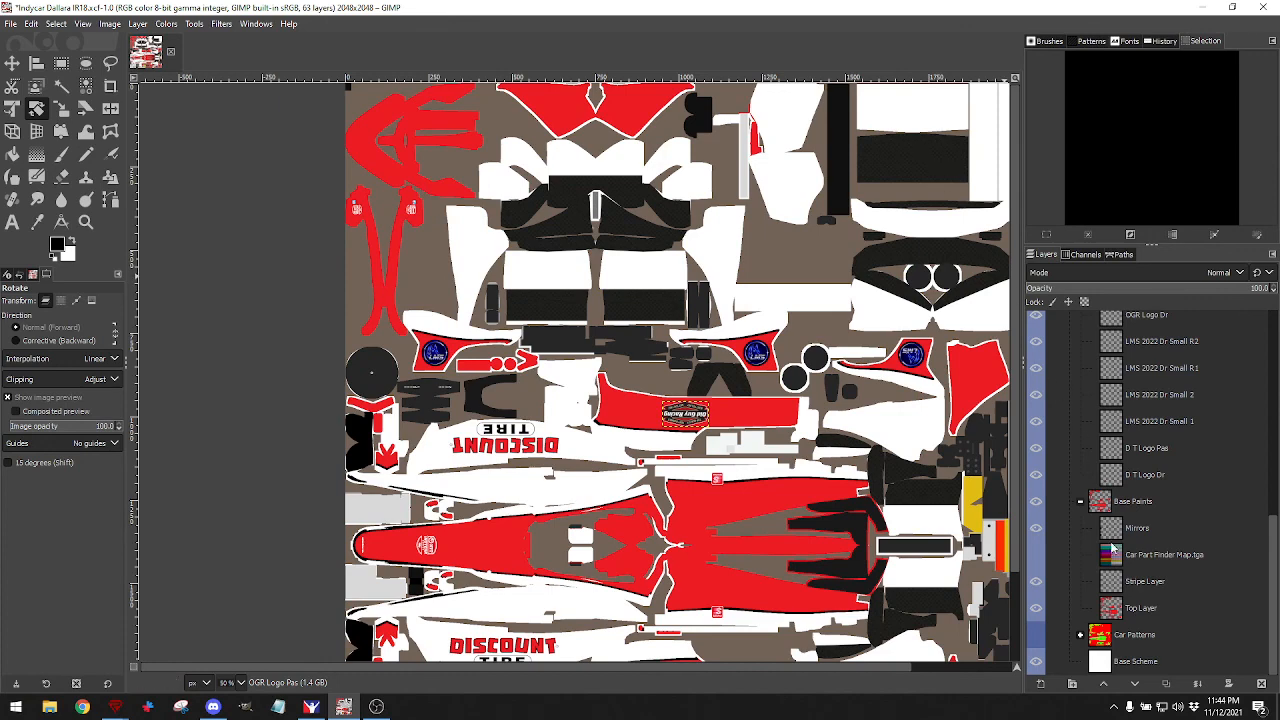
scroll(1130, 552, "up", 3)
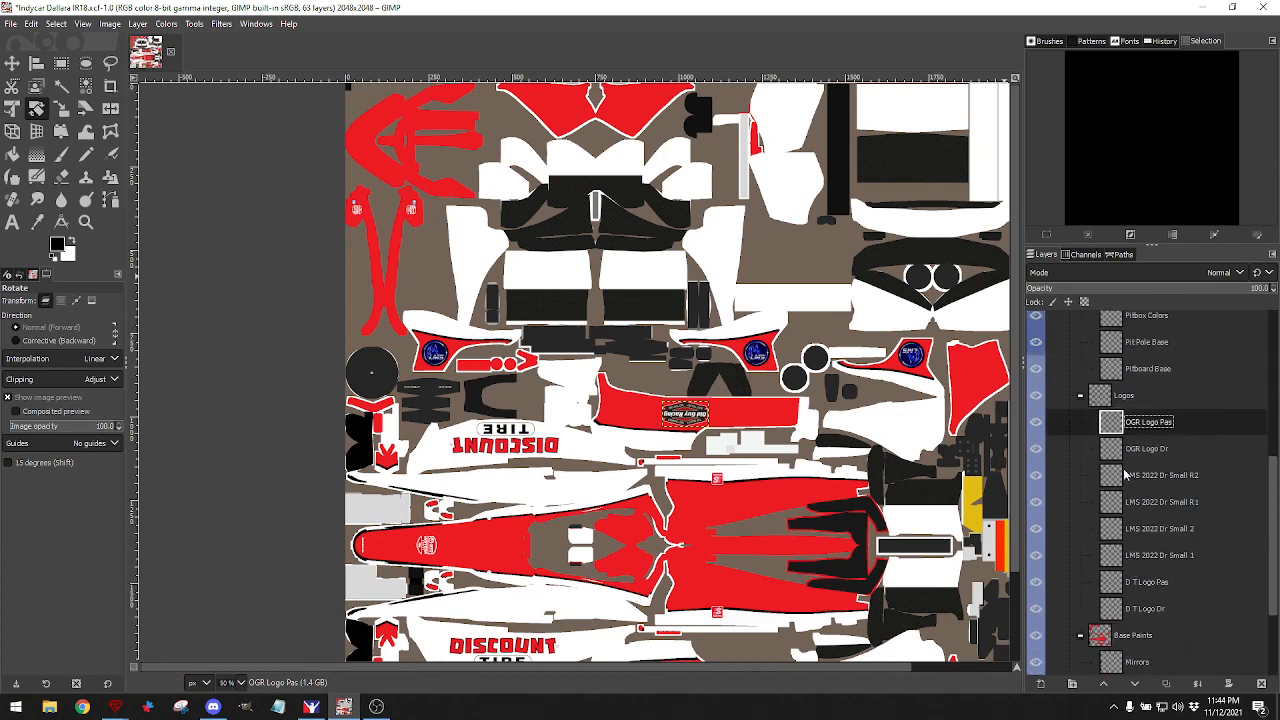
left_click(1106, 400)
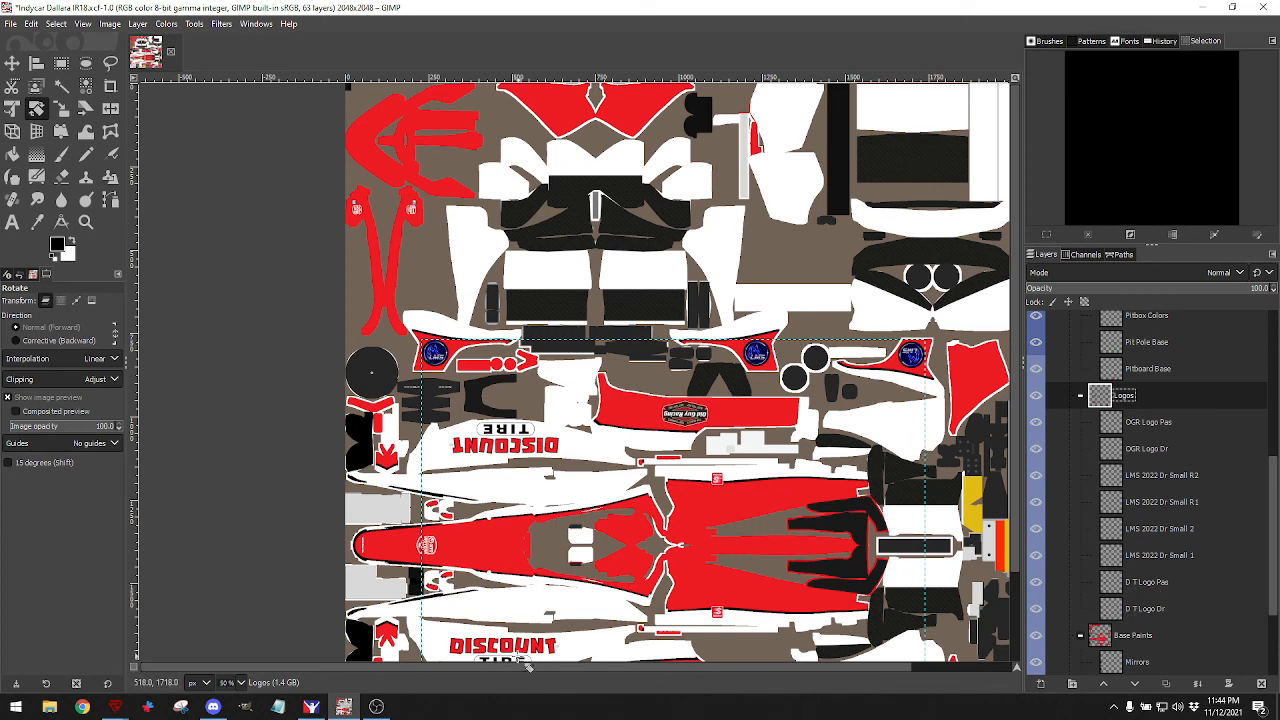
scroll(538, 618, "down", 2)
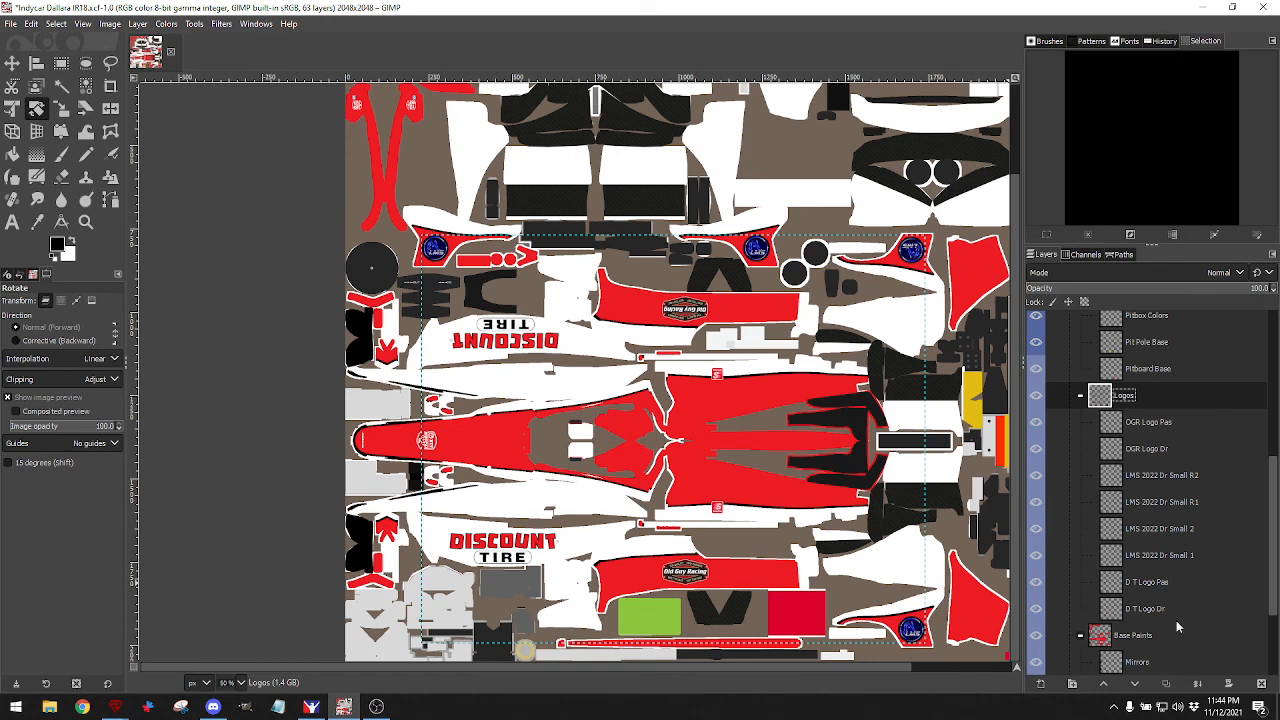
left_click(1110, 610)
Make another D T Logo Dr copy and undo an accidental Base Scheme layer move.
left_click(1166, 683)
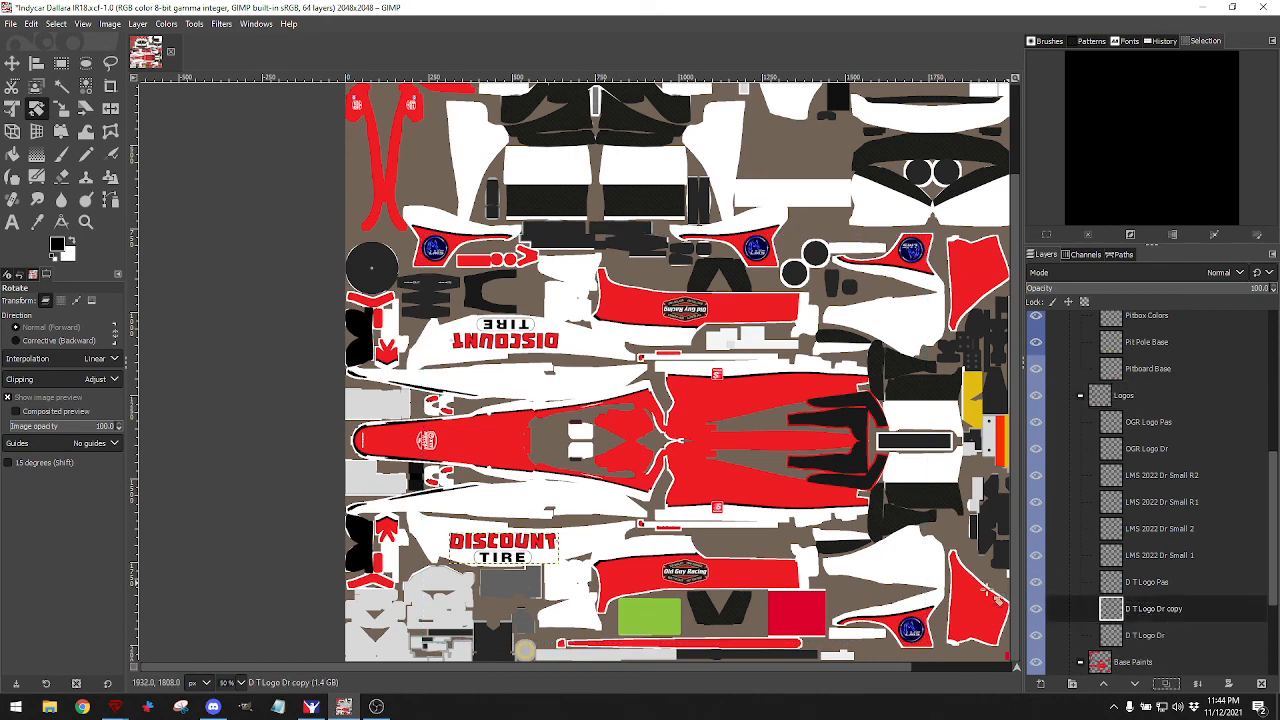
left_click(12, 63)
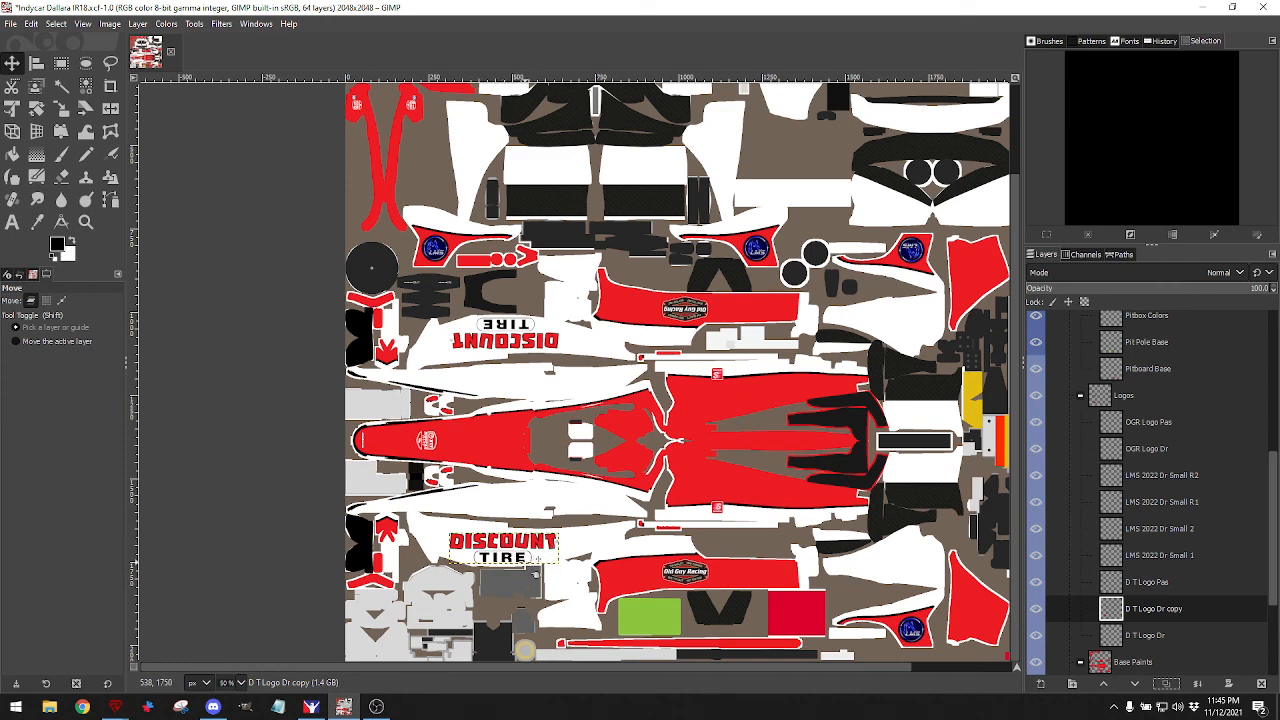
scroll(527, 558, "up", 2)
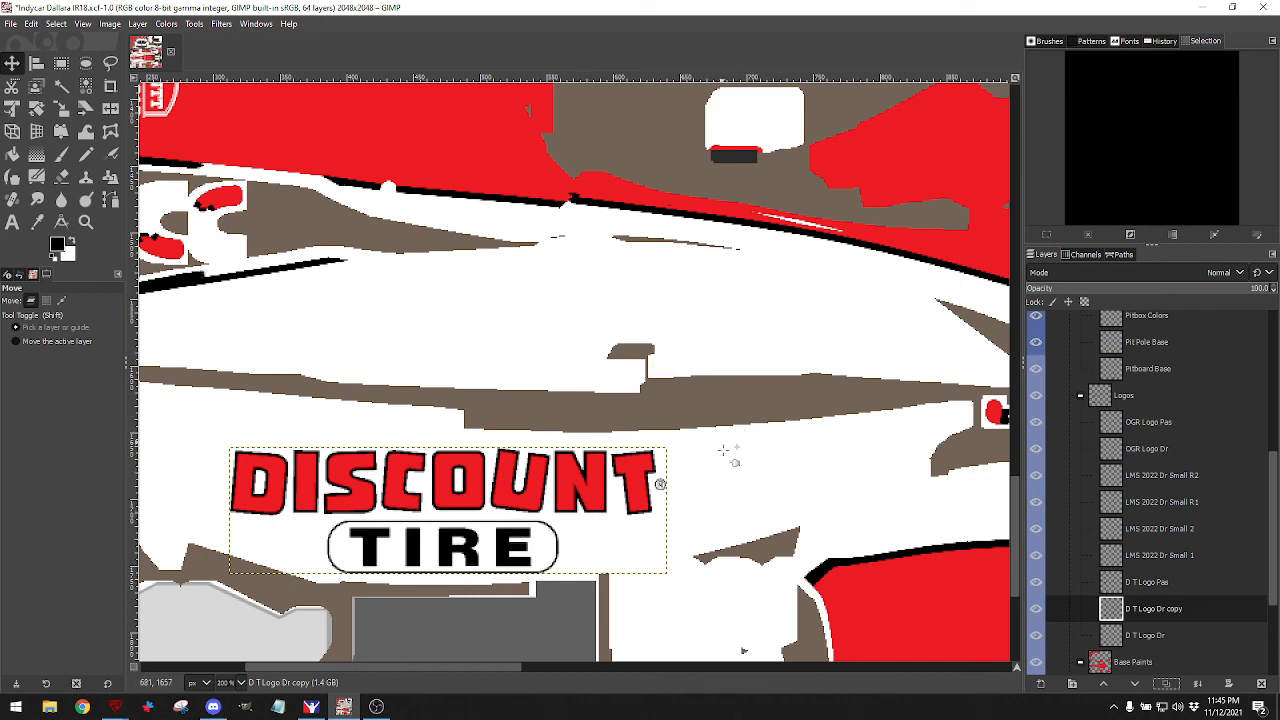
left_click_drag(721, 456, 708, 343)
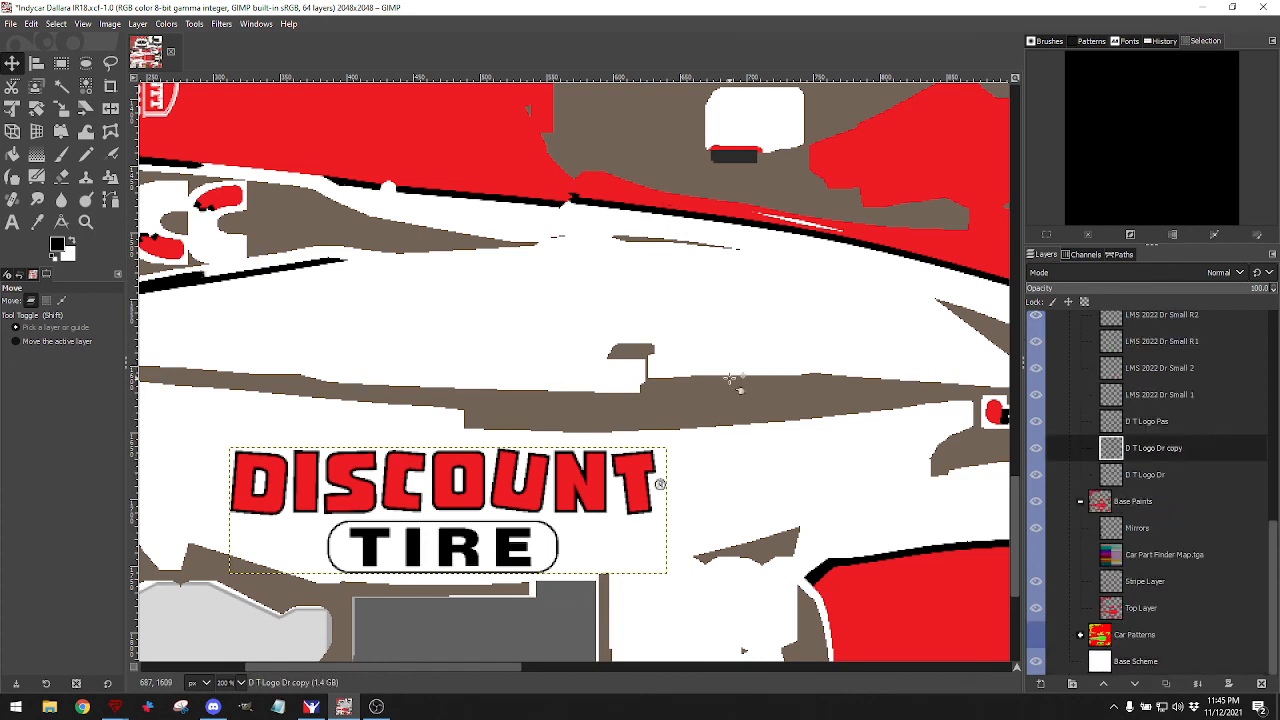
left_click(31, 25)
left_click(52, 43)
left_click(61, 300)
scroll(490, 350, "down", 5, "ctrl")
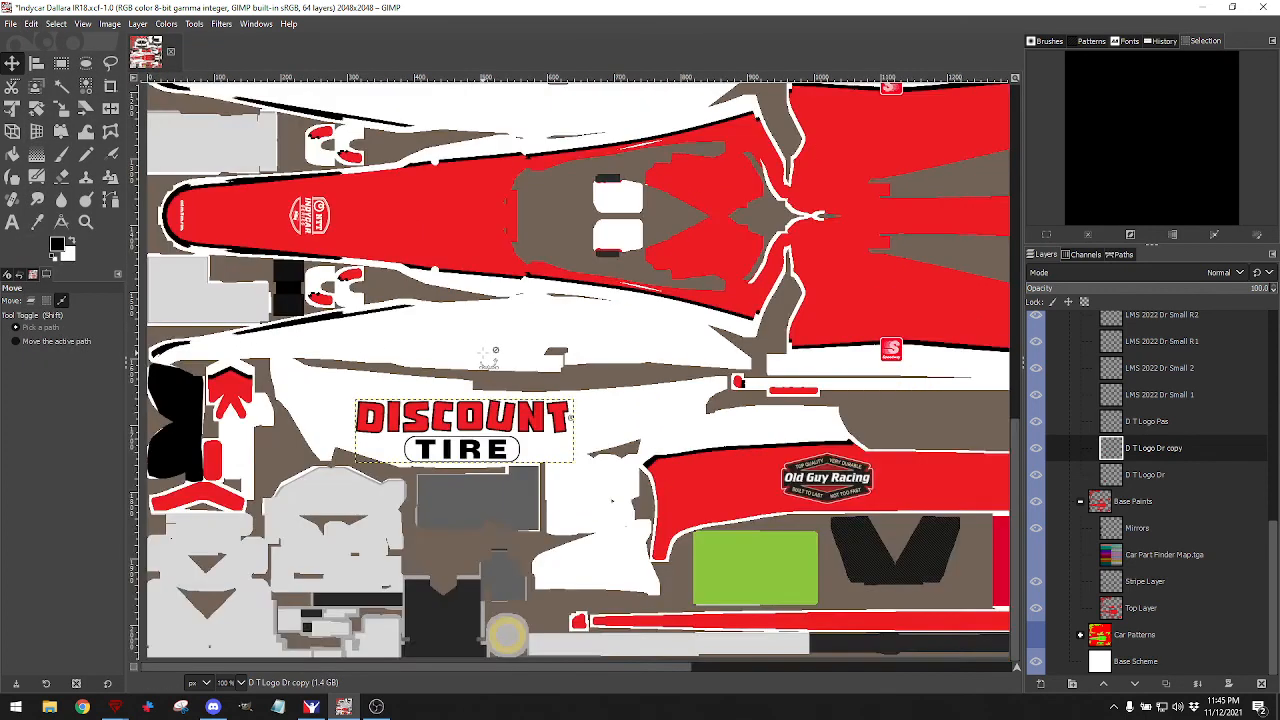
scroll(514, 353, "up", 3)
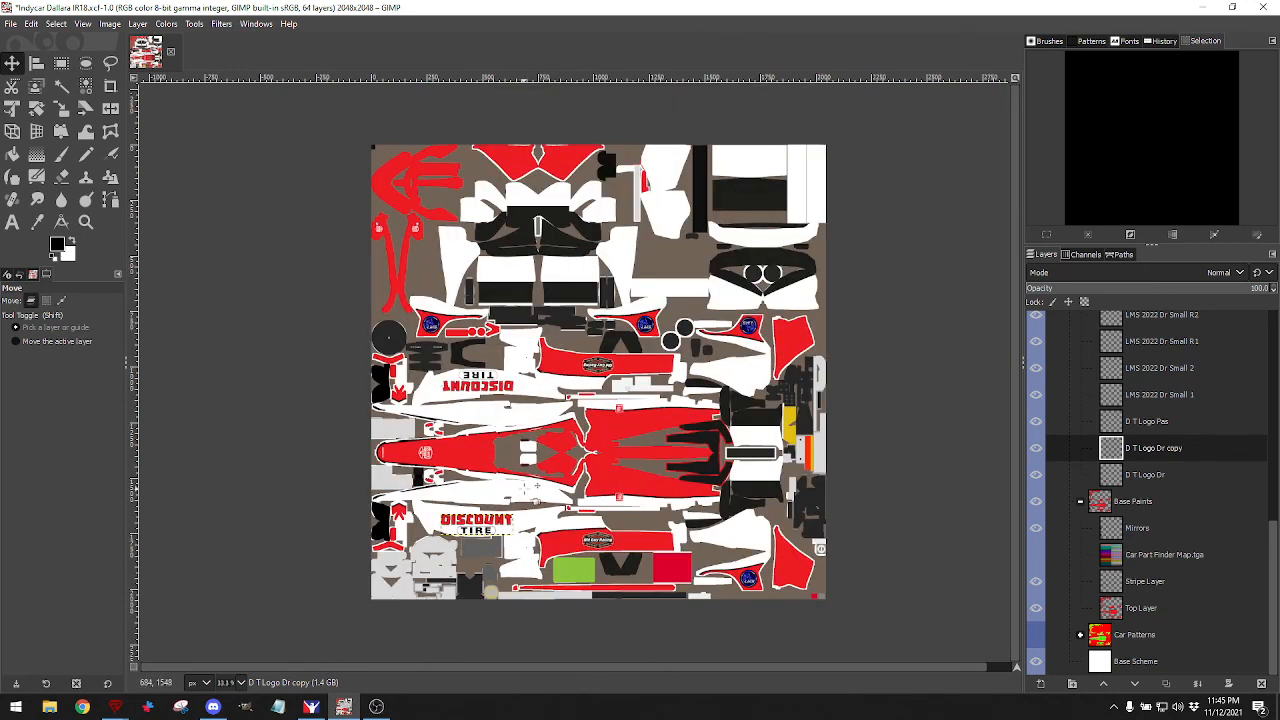
Undo a second stray Base Scheme move and drag the DISCOUNT TIRE copy onto the top-right white panel.
left_click_drag(525, 490, 512, 387)
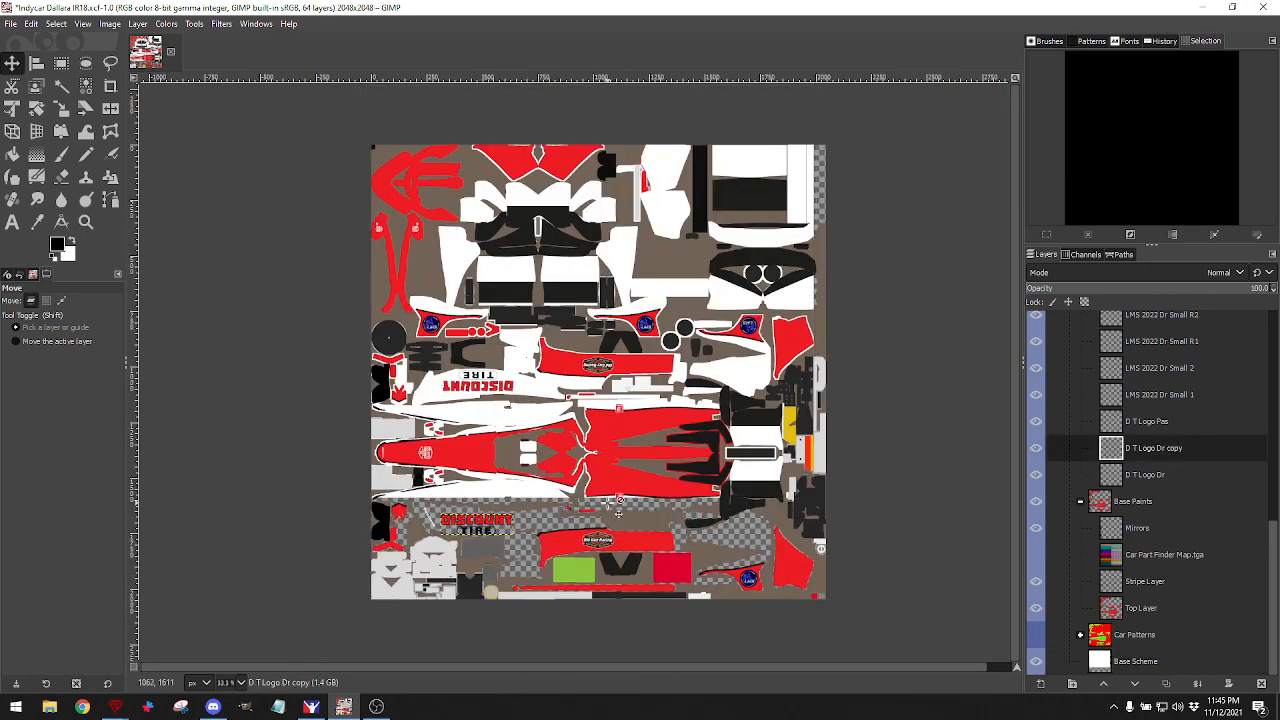
left_click(31, 23)
left_click(45, 40)
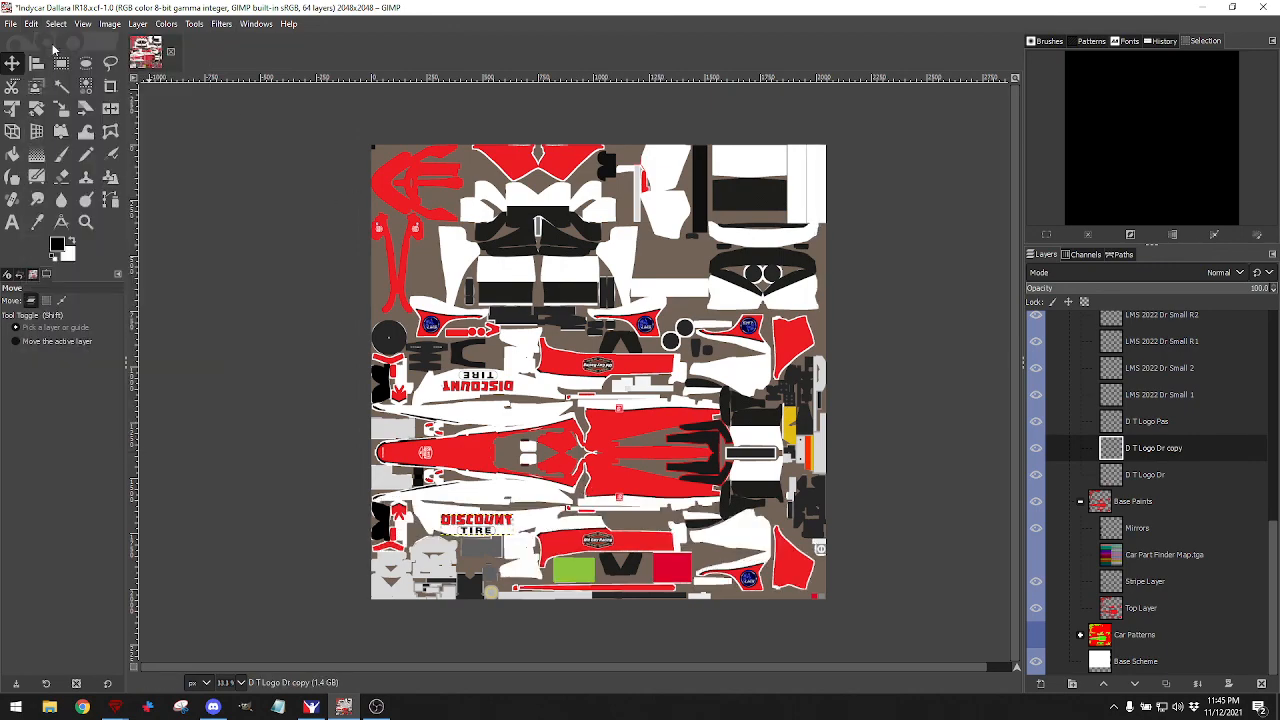
scroll(438, 570, "up", 6)
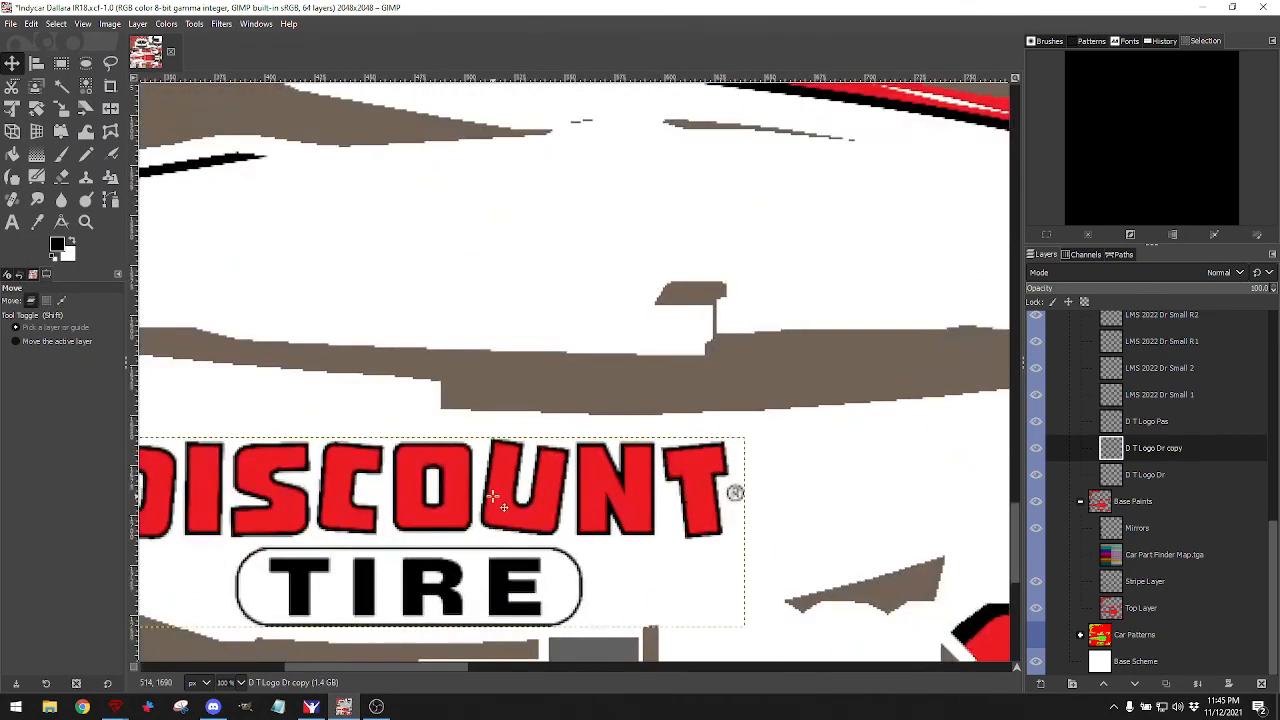
scroll(471, 567, "down", 5)
scroll(500, 505, "down", 1)
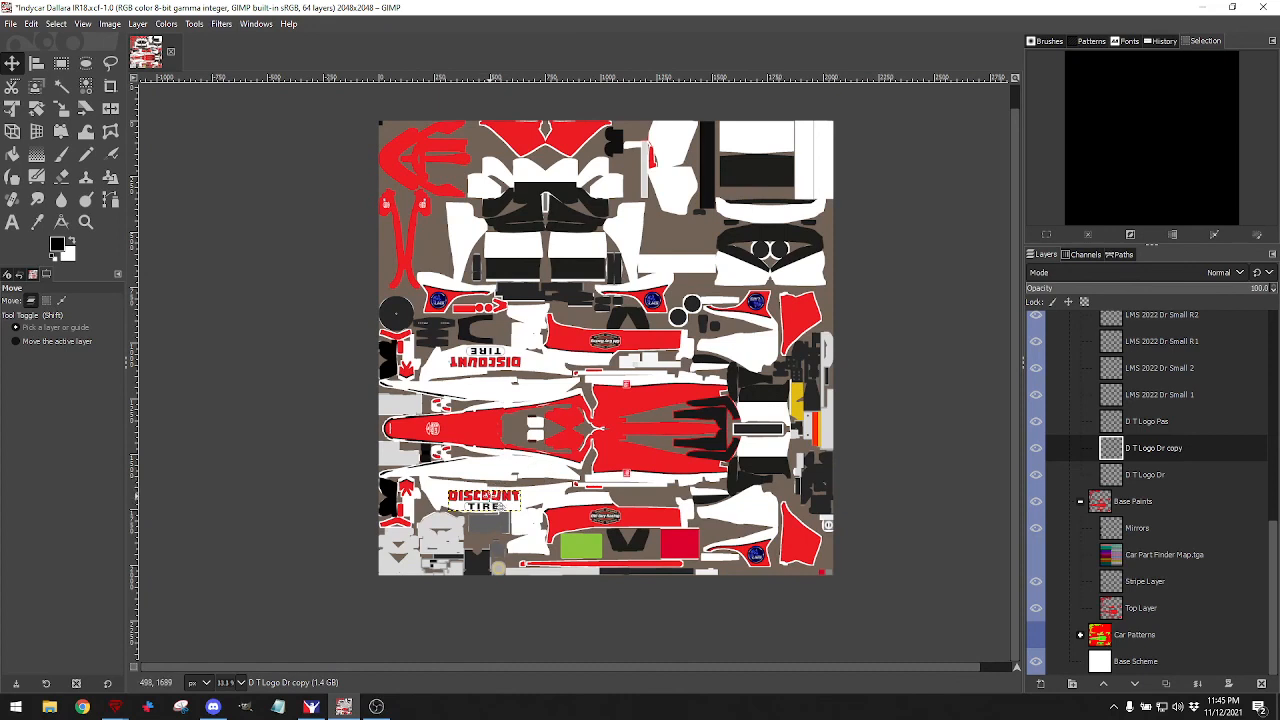
left_click_drag(489, 496, 762, 140)
With the Wire overlay as a guide, scale the DISCOUNT TIRE copy from 328×95 to 297×86 px.
scroll(762, 140, "up", 3)
scroll(762, 140, "up", 2)
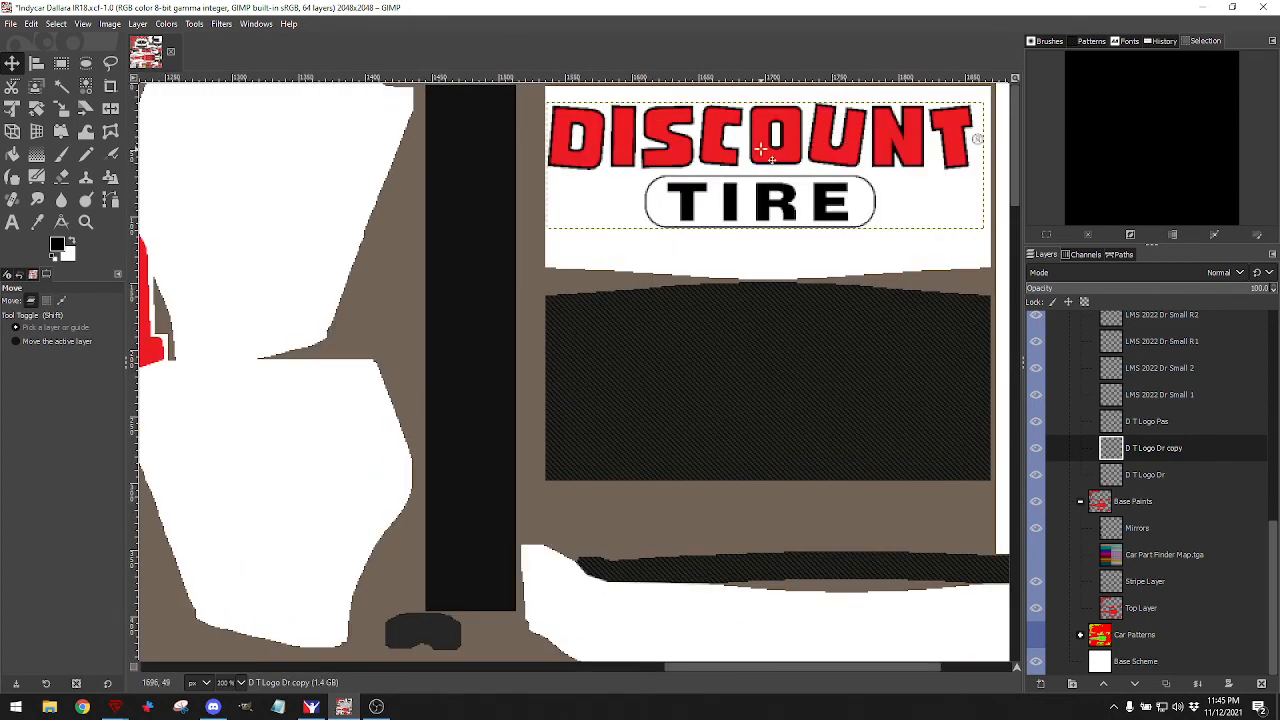
left_click_drag(761, 149, 763, 148)
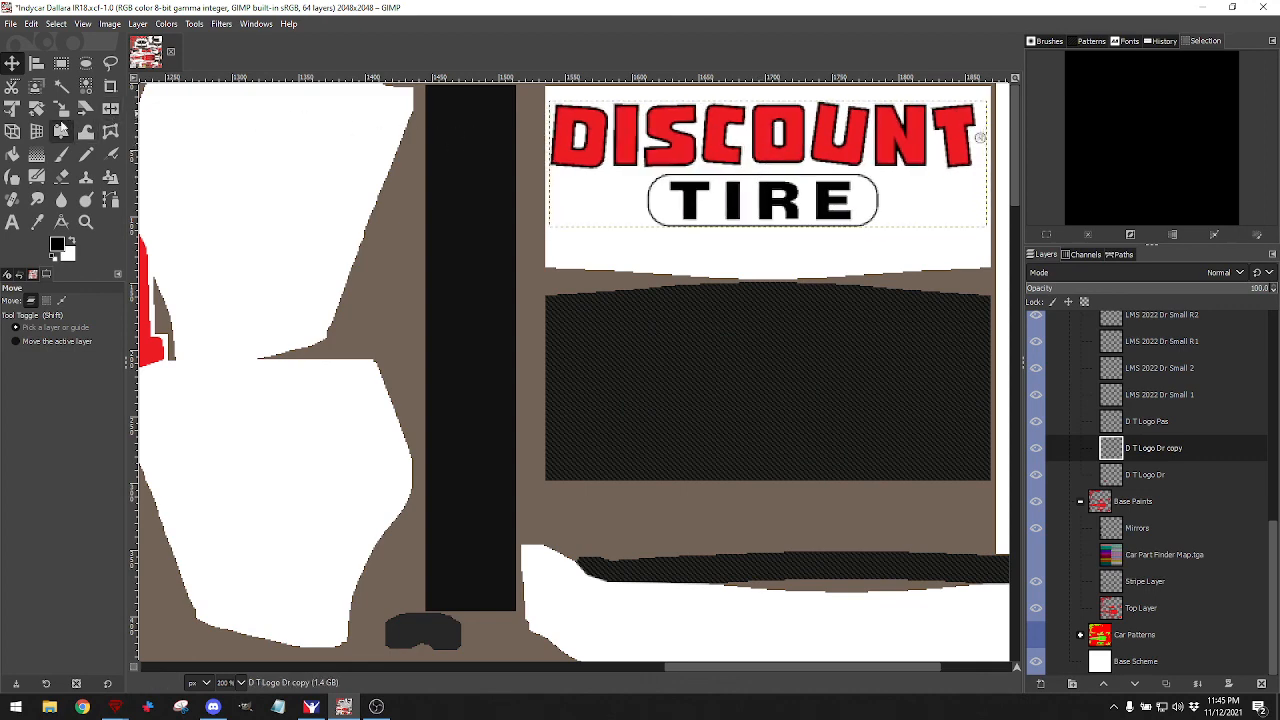
scroll(1123, 413, "up", 3)
scroll(1123, 410, "up", 5)
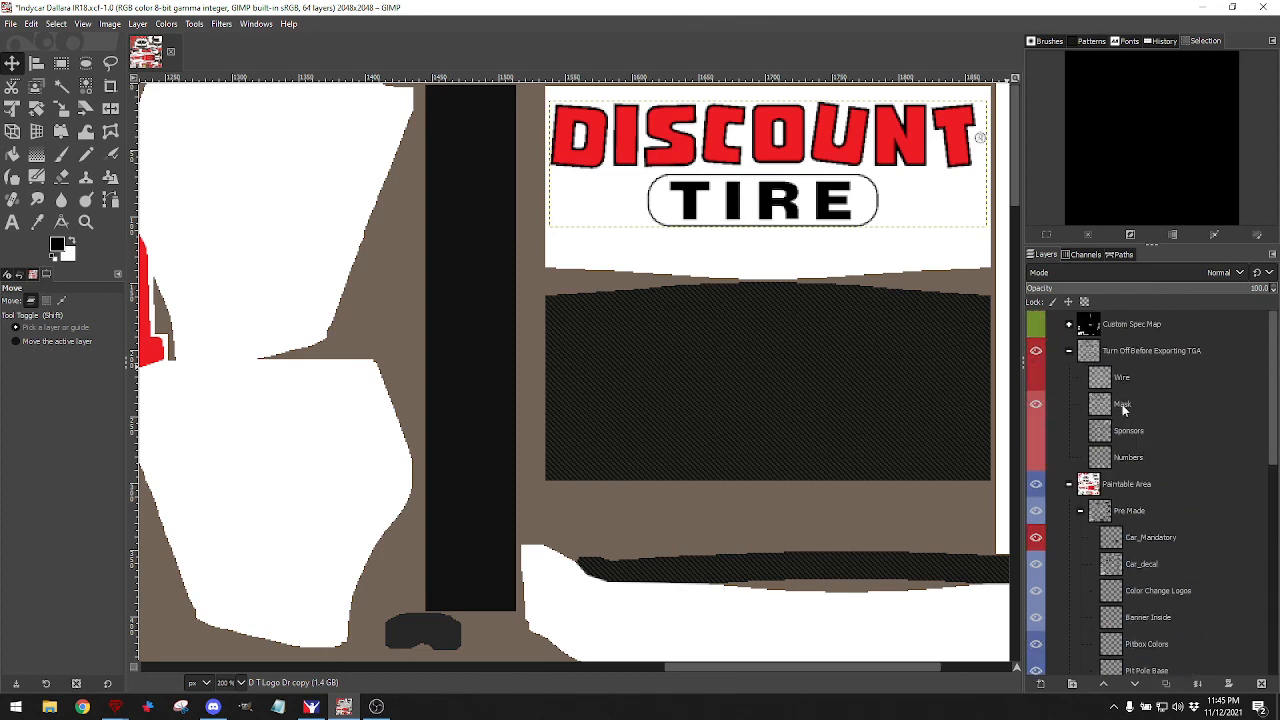
left_click(1036, 377)
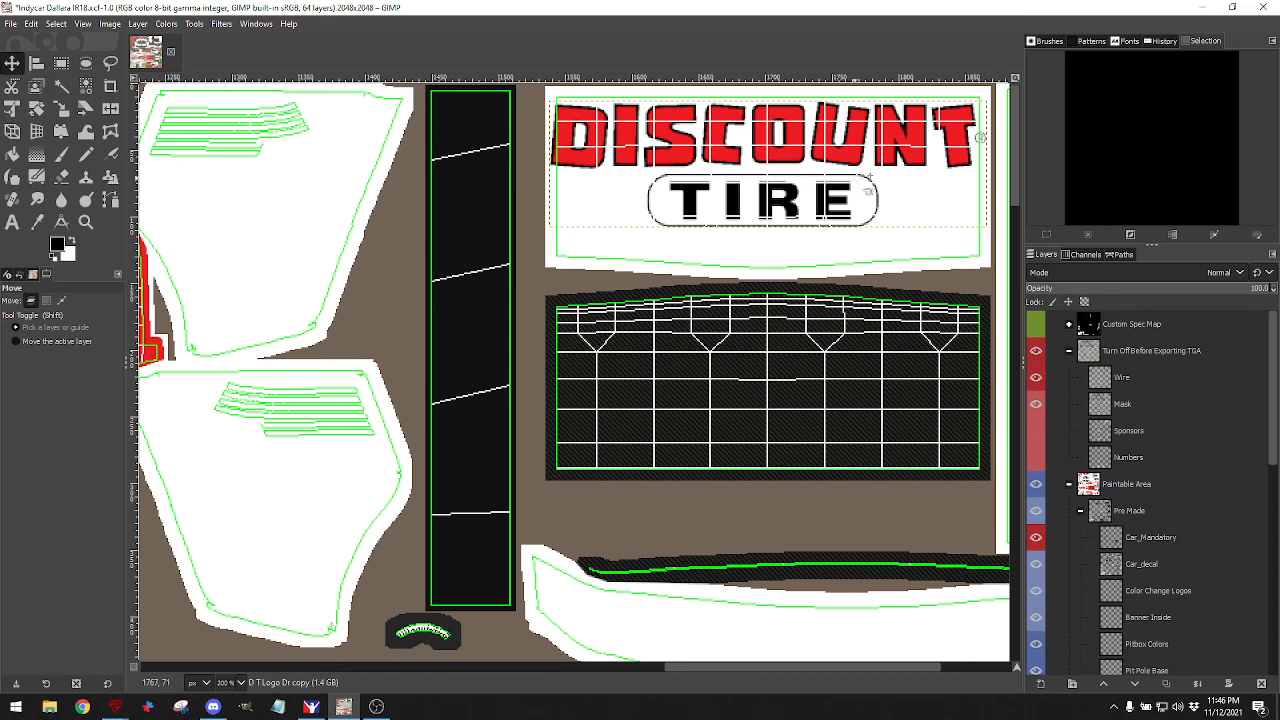
left_click(59, 110)
left_click(736, 168)
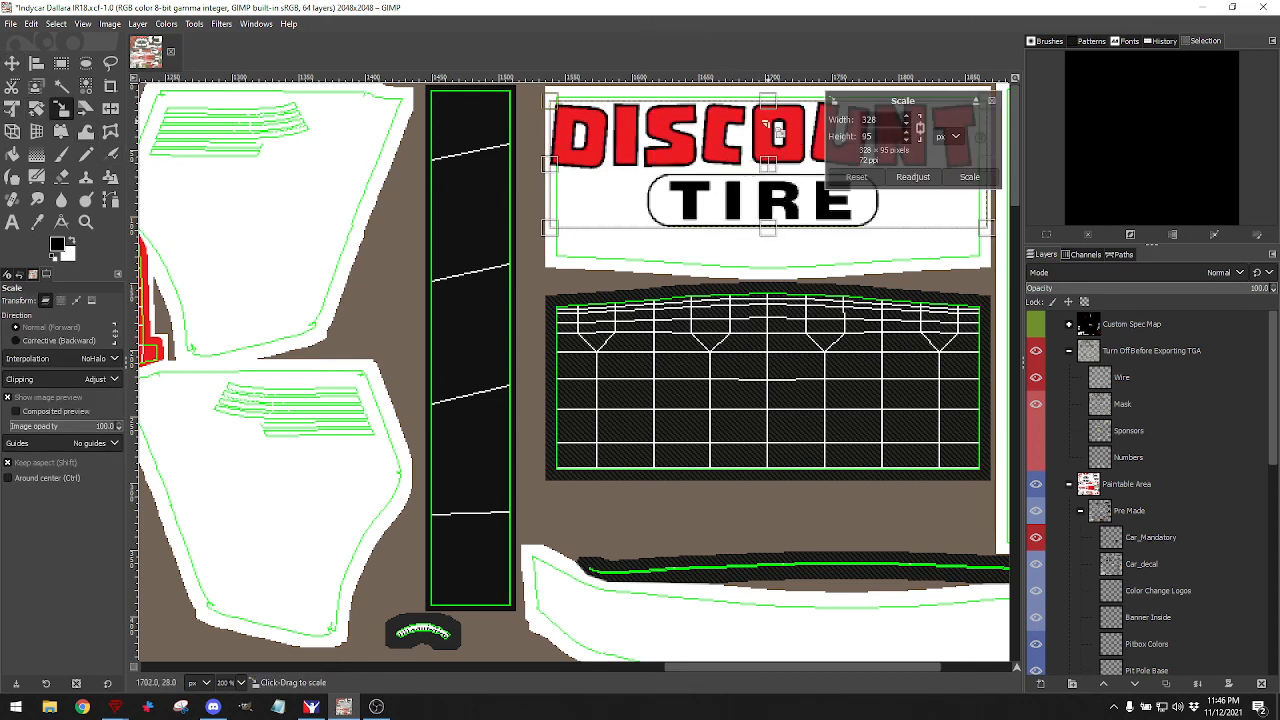
left_click_drag(764, 120, 777, 116)
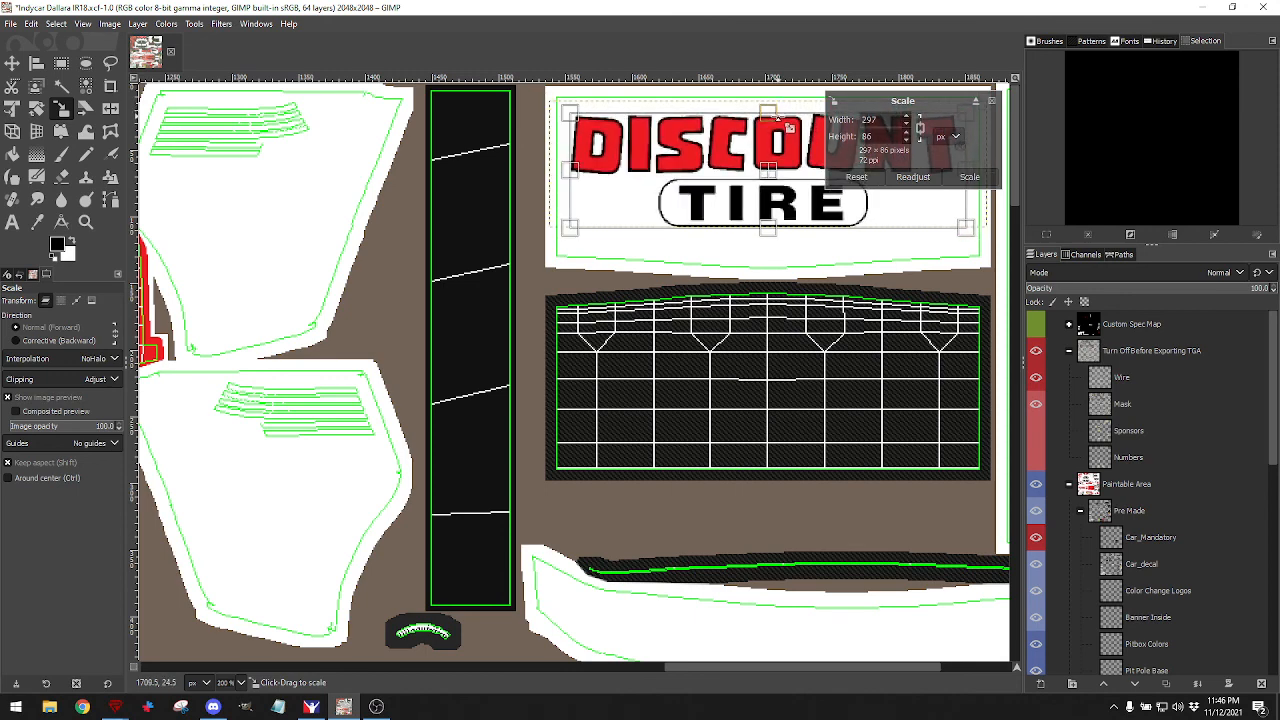
left_click(969, 178)
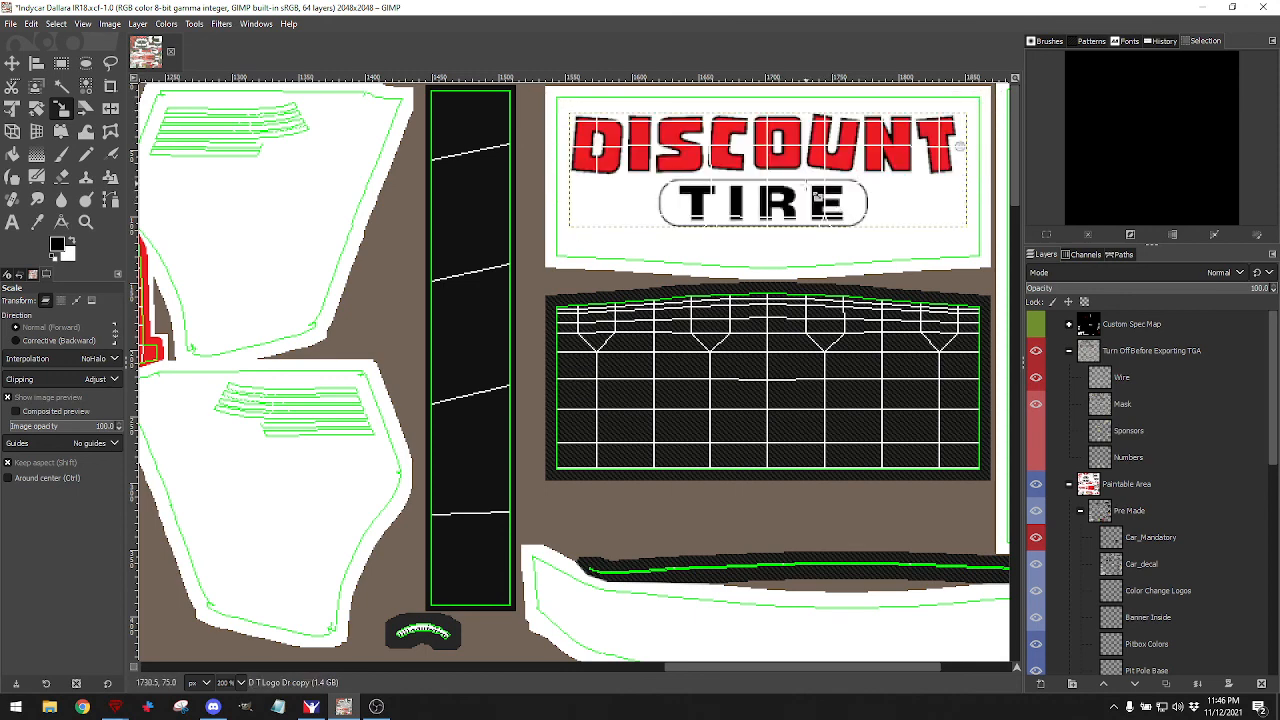
left_click(1035, 377)
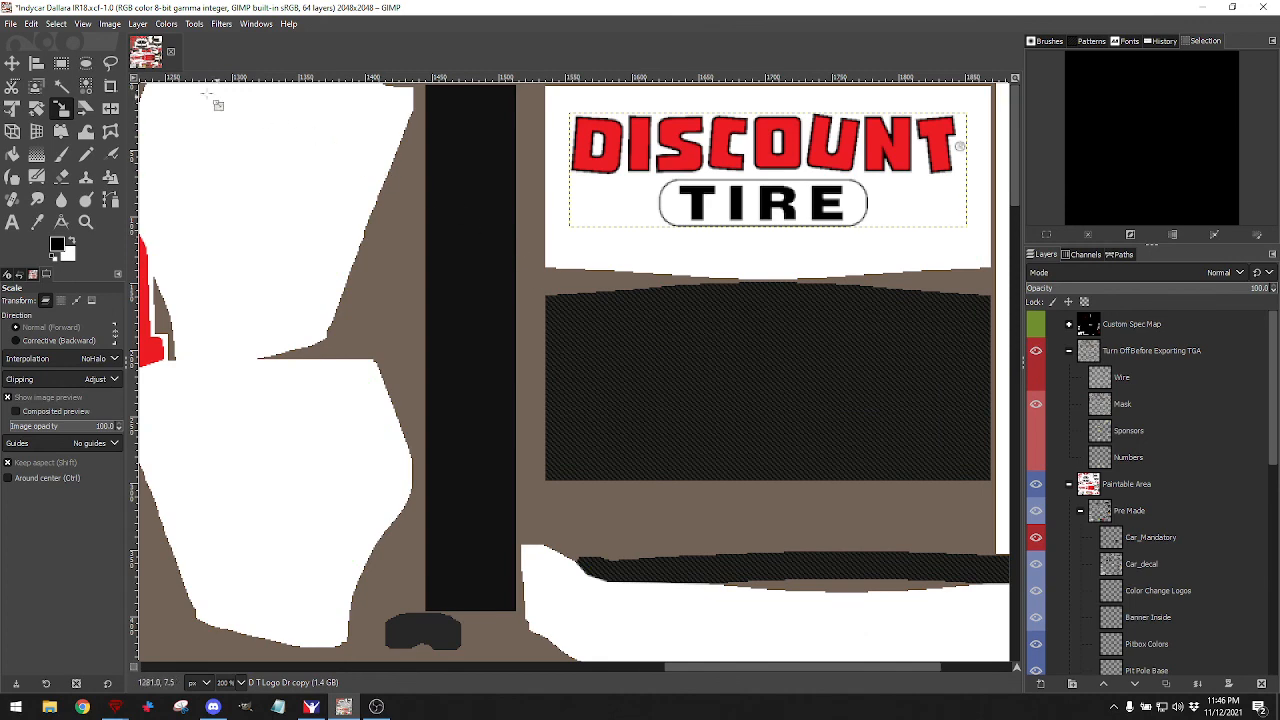
Save Indycar Dallara IR18.xcf, retrying after a permission error, then export to car_481464.tga.
left_click(10, 24)
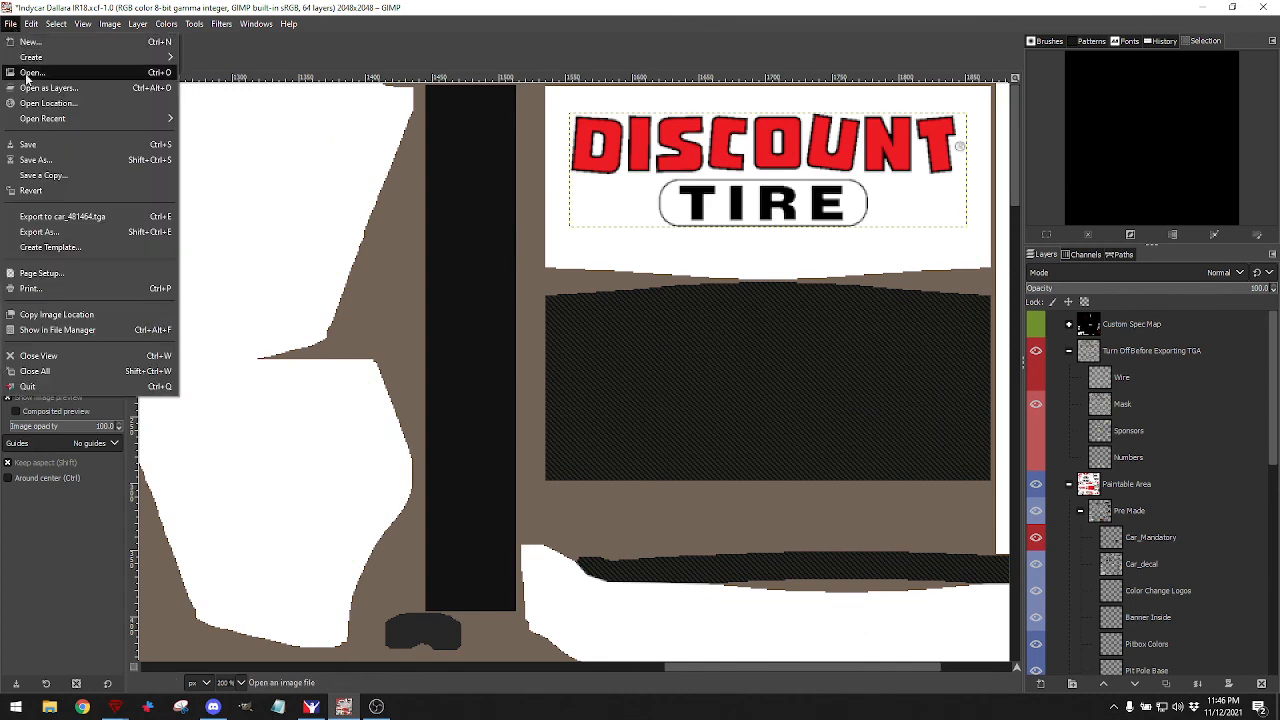
left_click(30, 147)
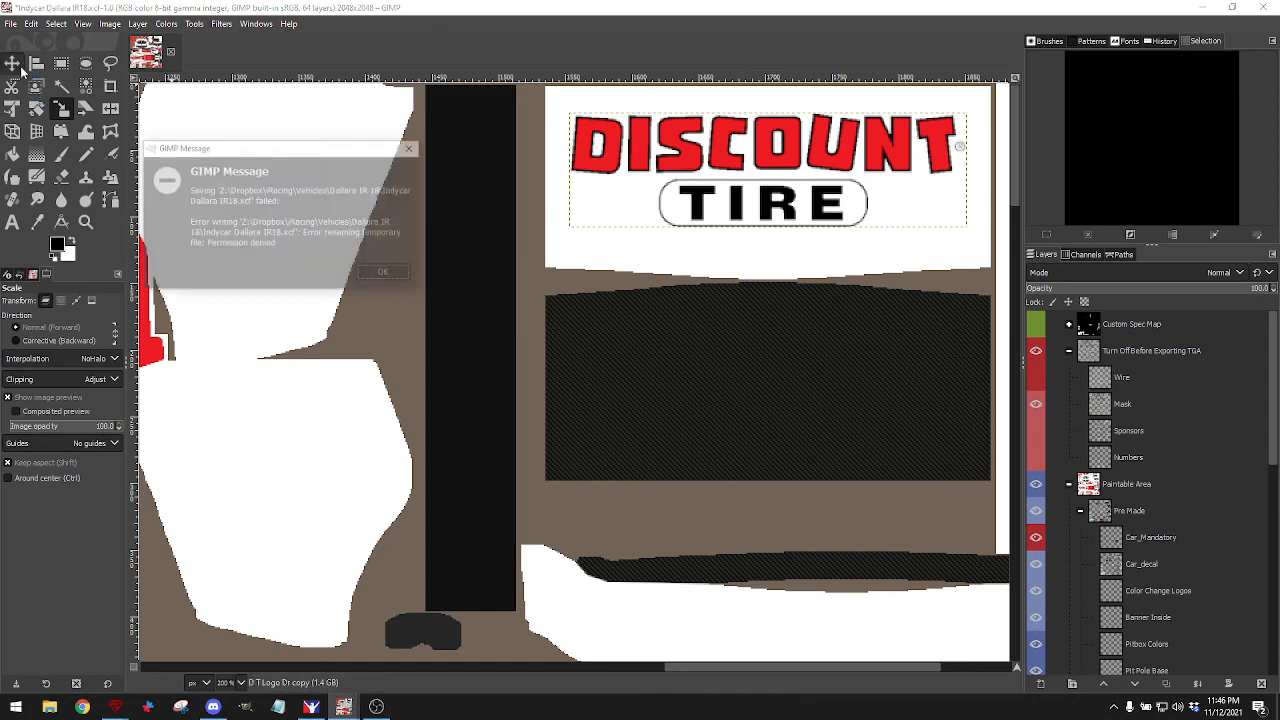
left_click(382, 275)
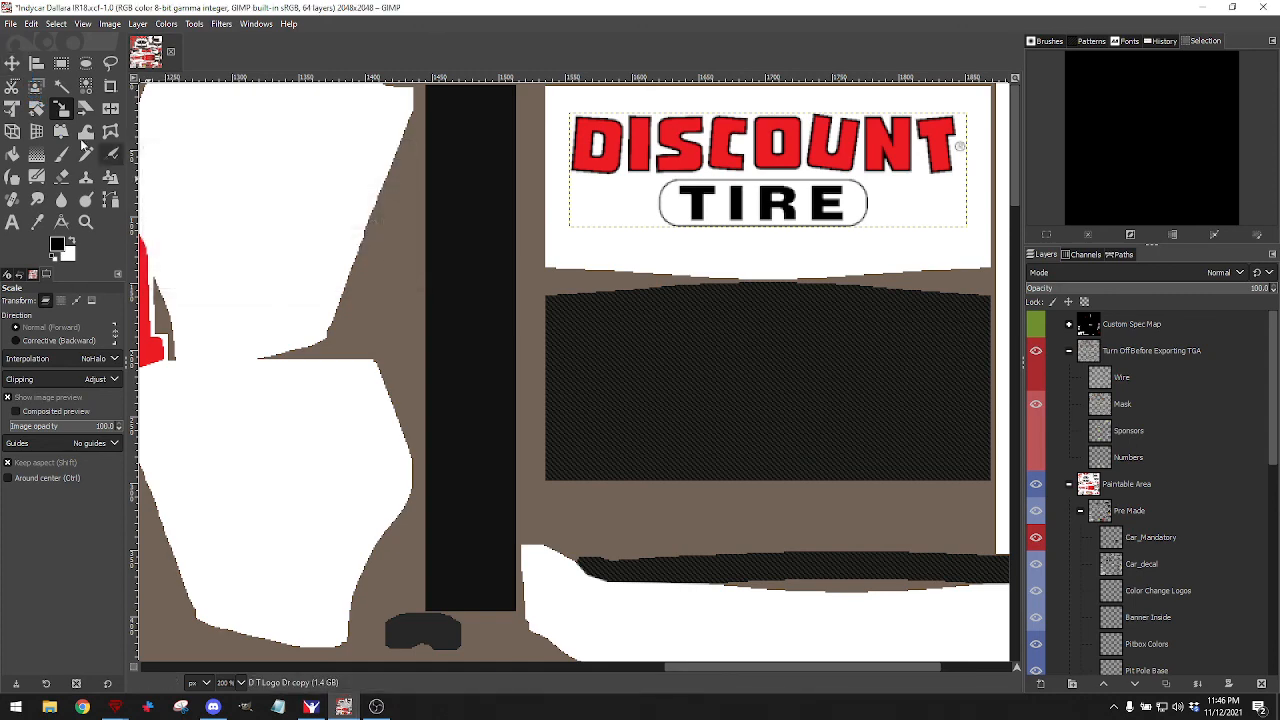
left_click(11, 24)
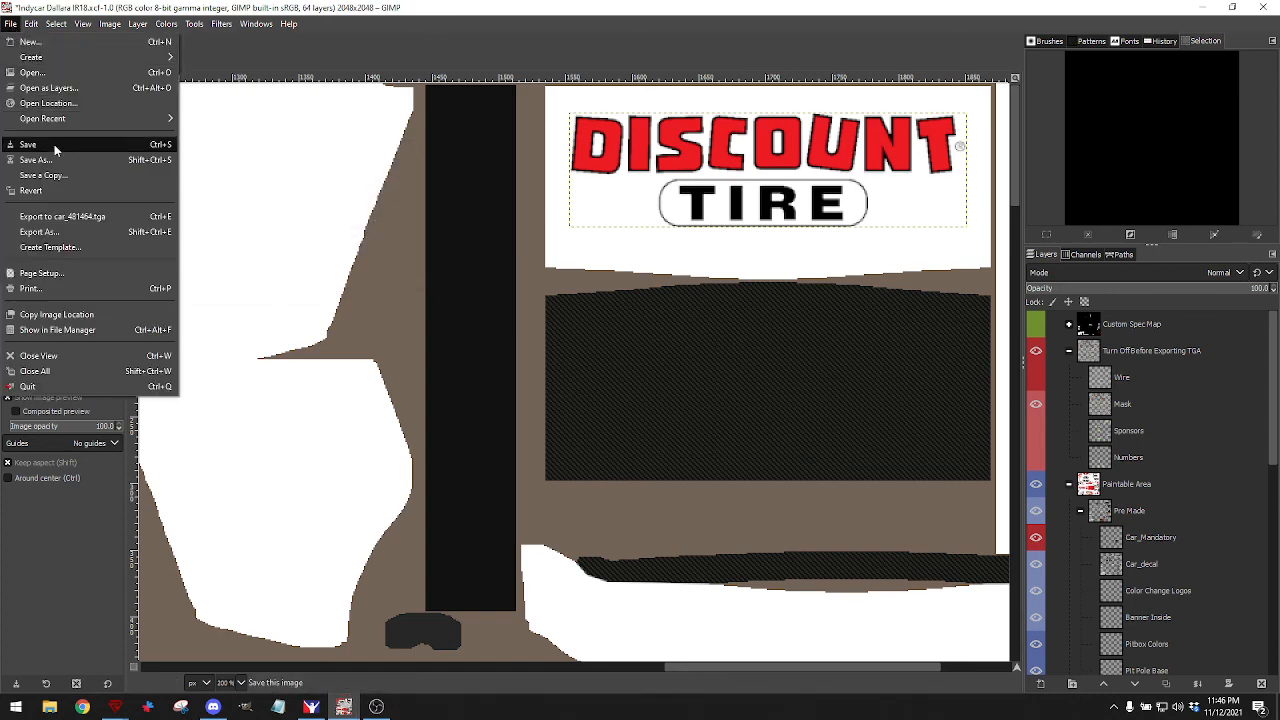
left_click(54, 144)
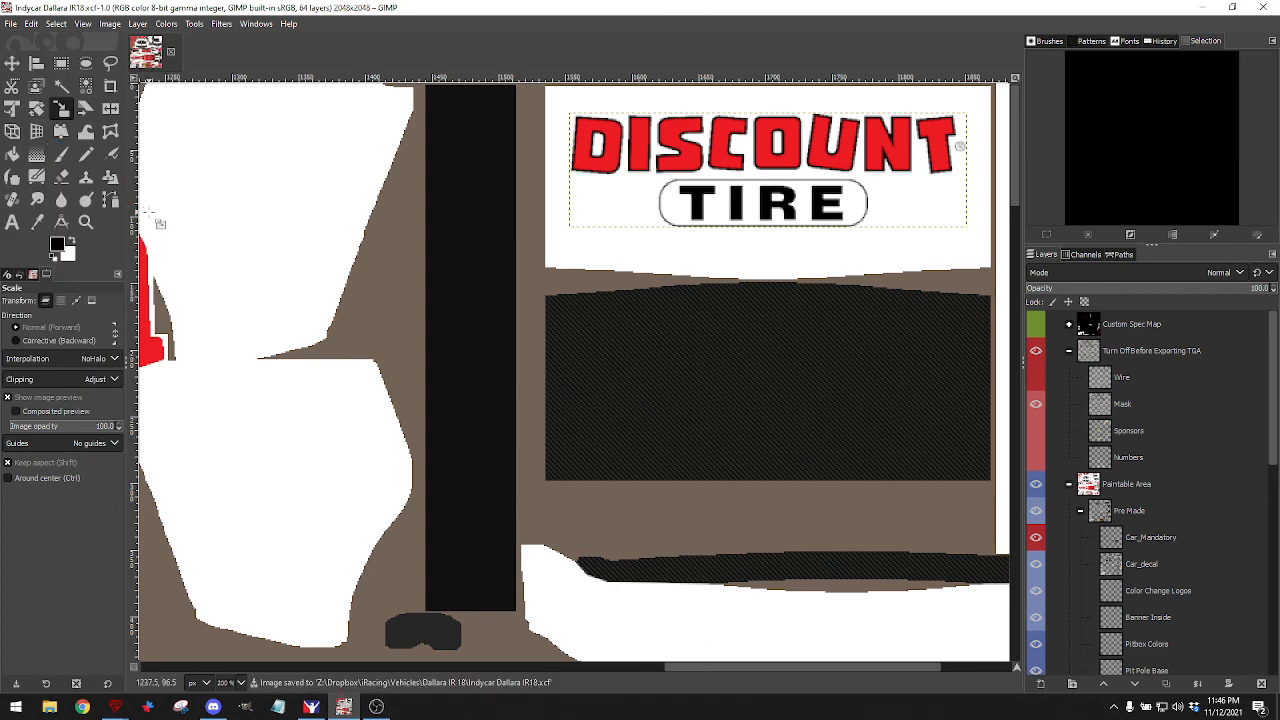
left_click(11, 24)
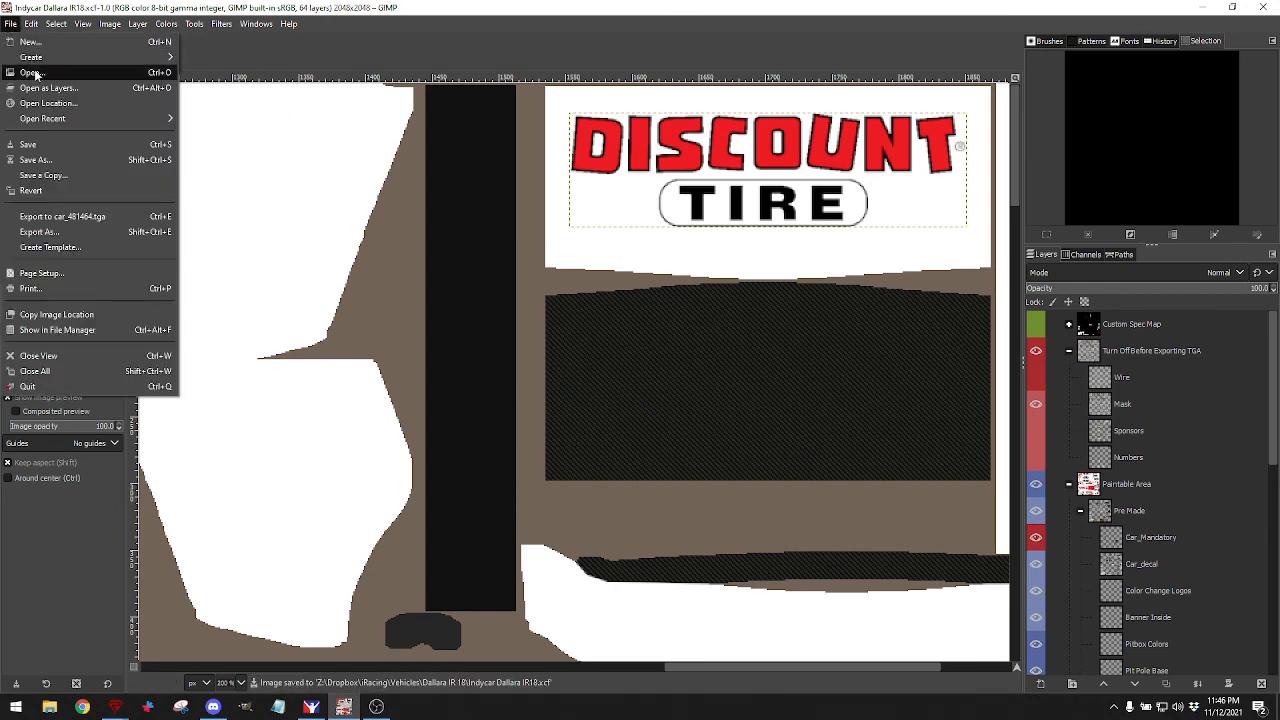
left_click(47, 216)
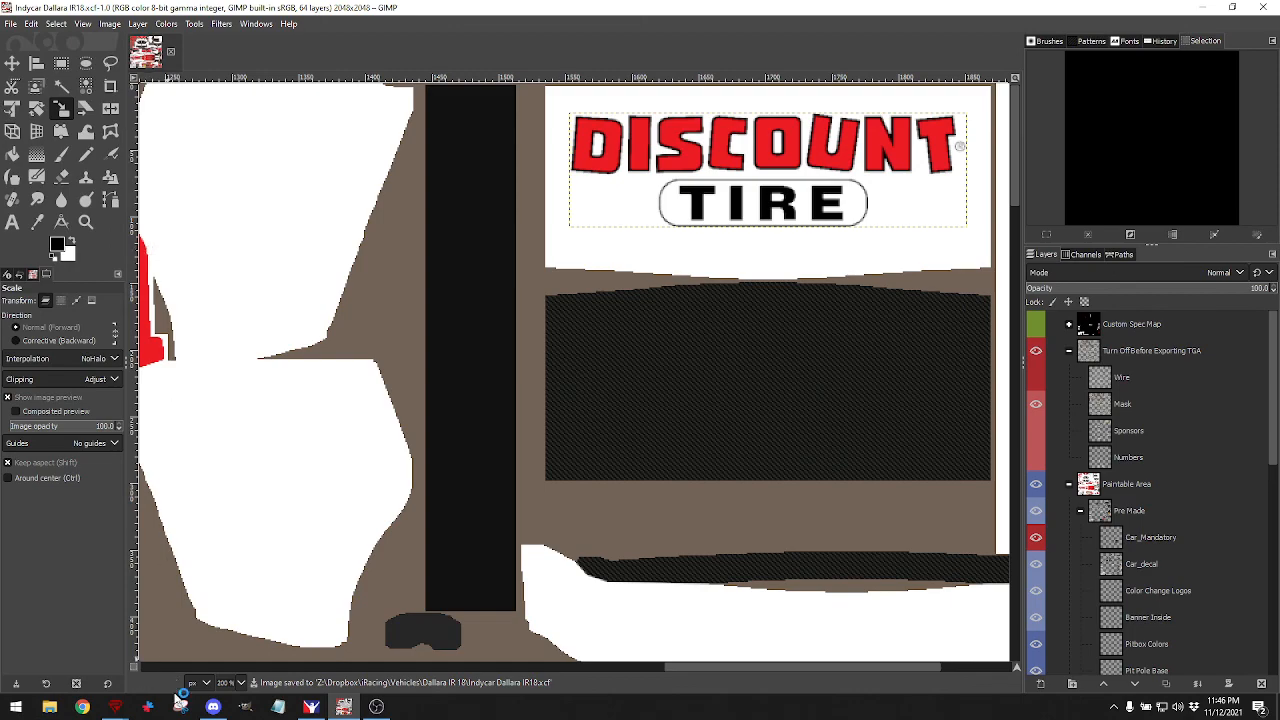
mouse_move(311, 706)
left_click(298, 645)
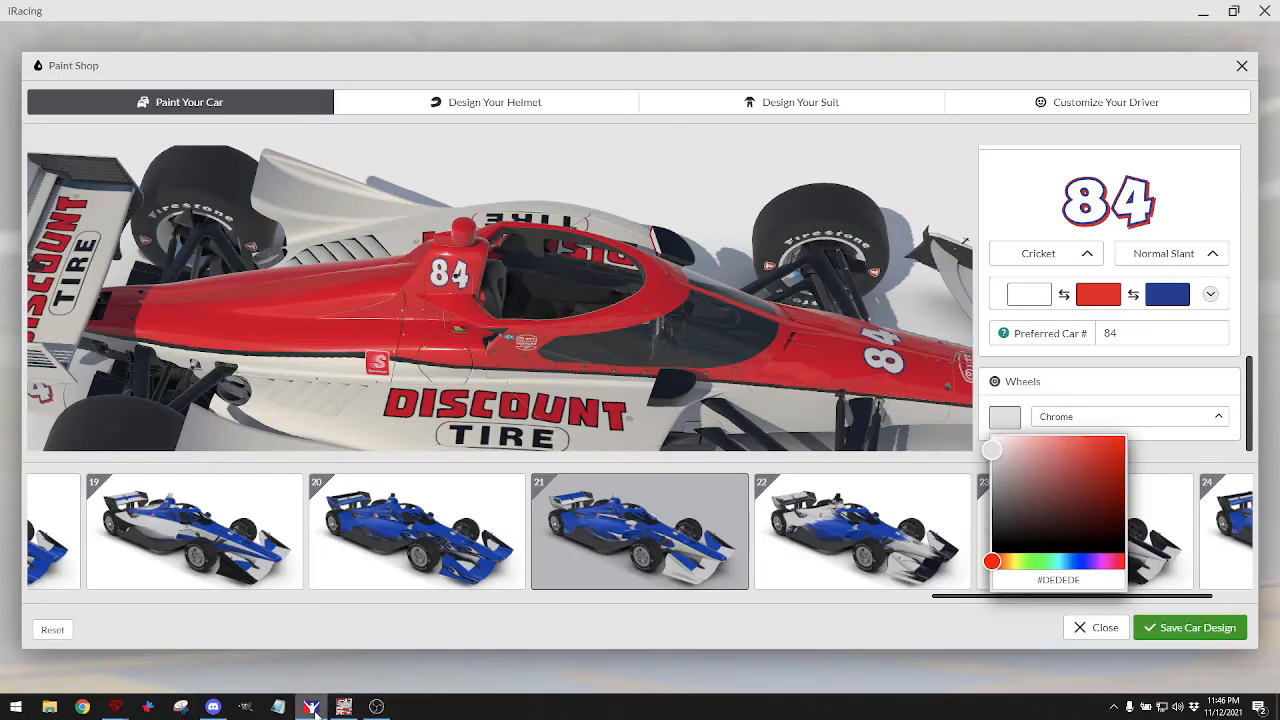
left_click_drag(490, 437, 532, 325)
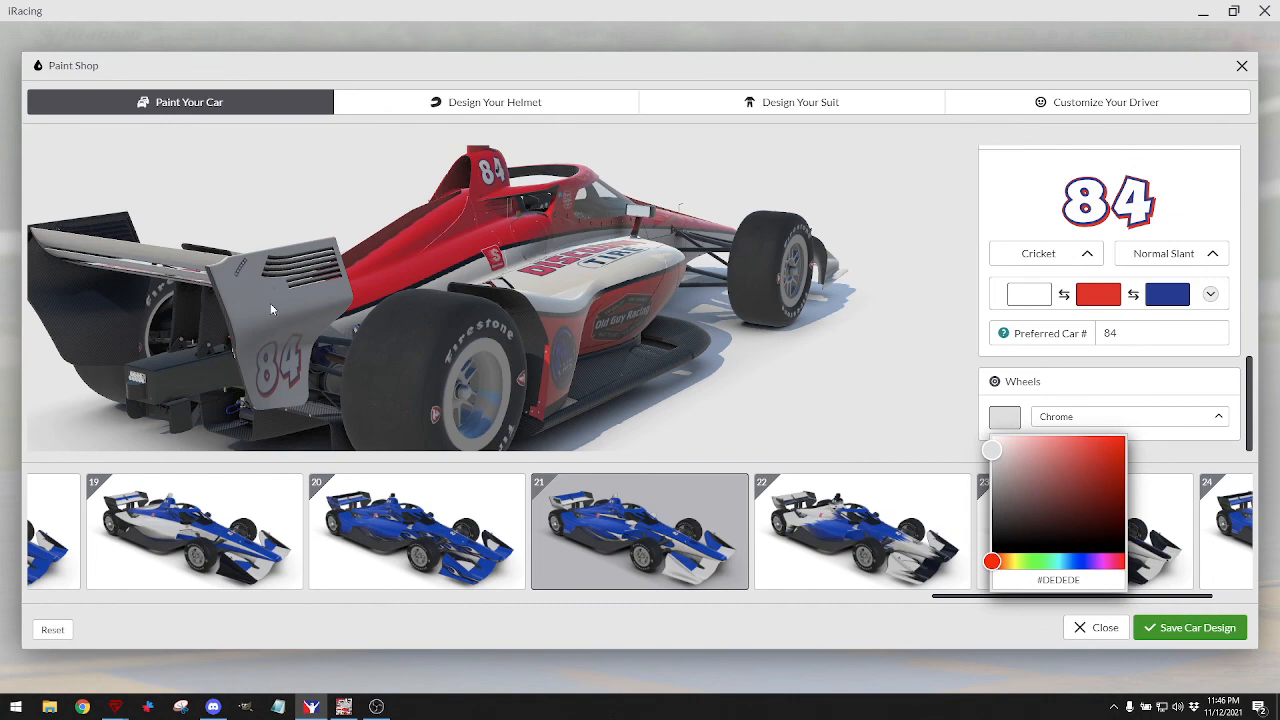
left_click_drag(260, 309, 283, 296)
left_click_drag(400, 310, 358, 305)
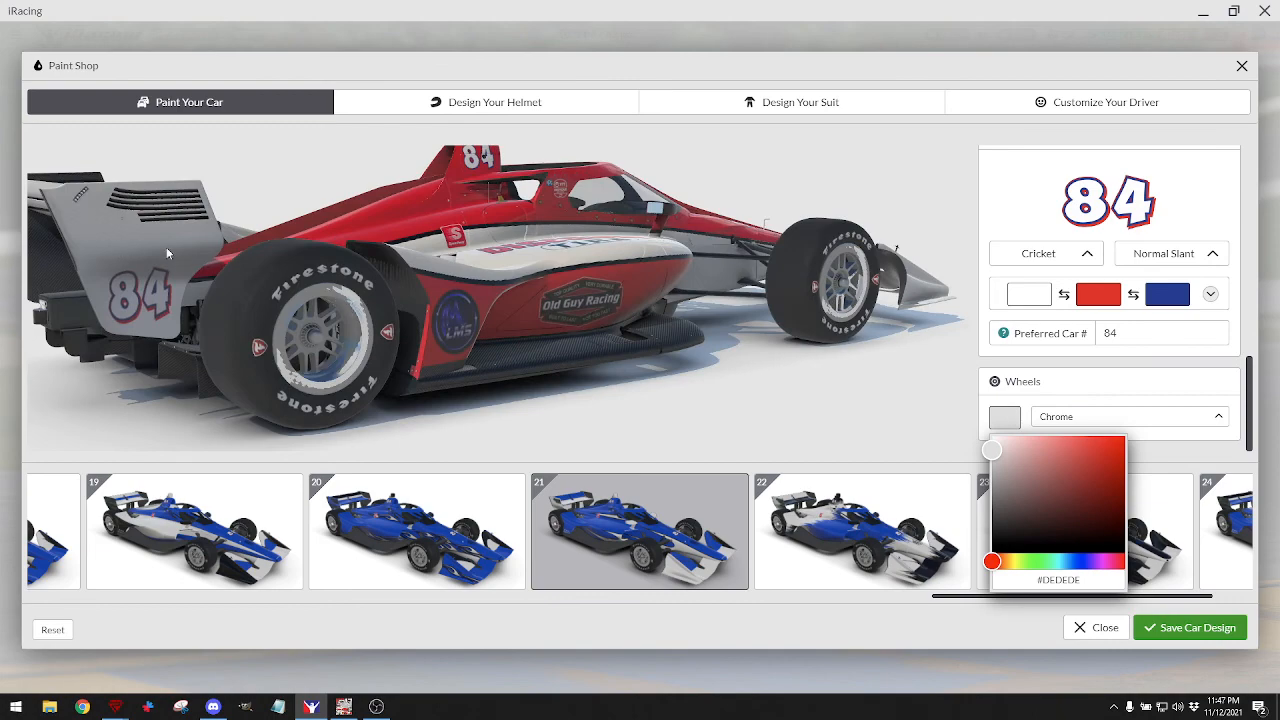
left_click_drag(167, 253, 432, 263)
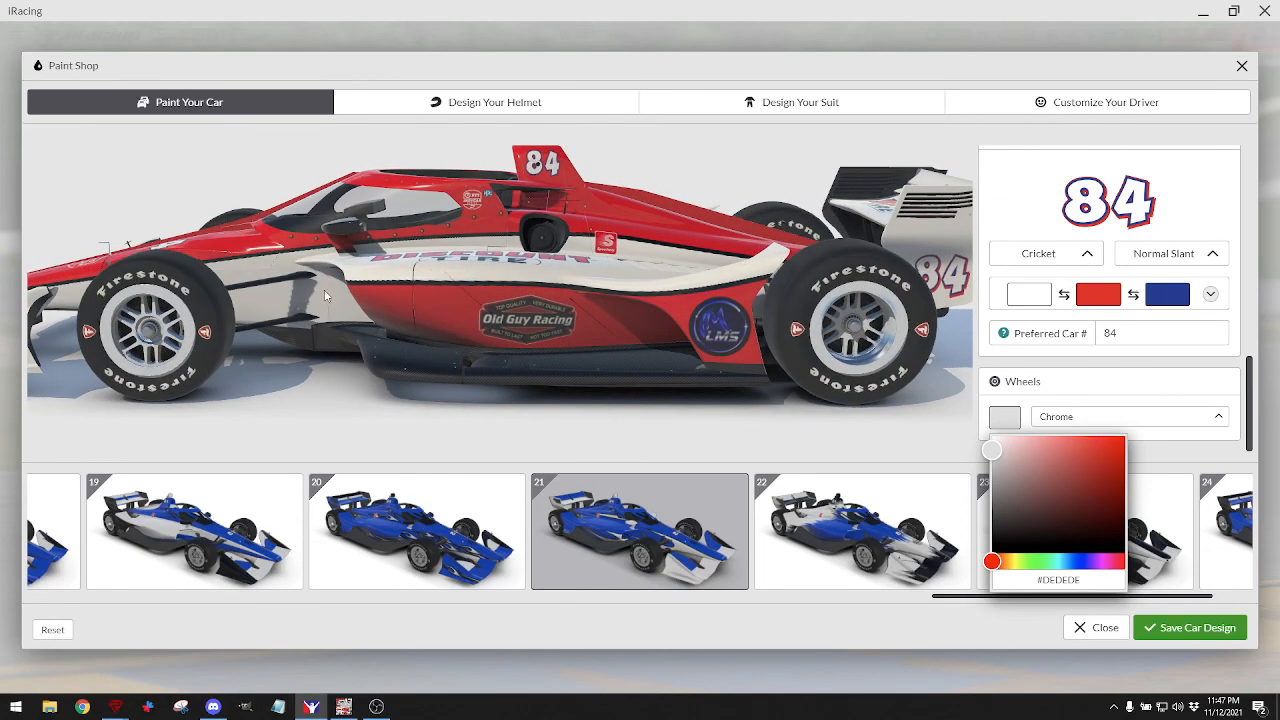
mouse_move(301, 298)
left_mouse_down()
mouse_move(314, 306)
mouse_move(301, 309)
left_mouse_up()
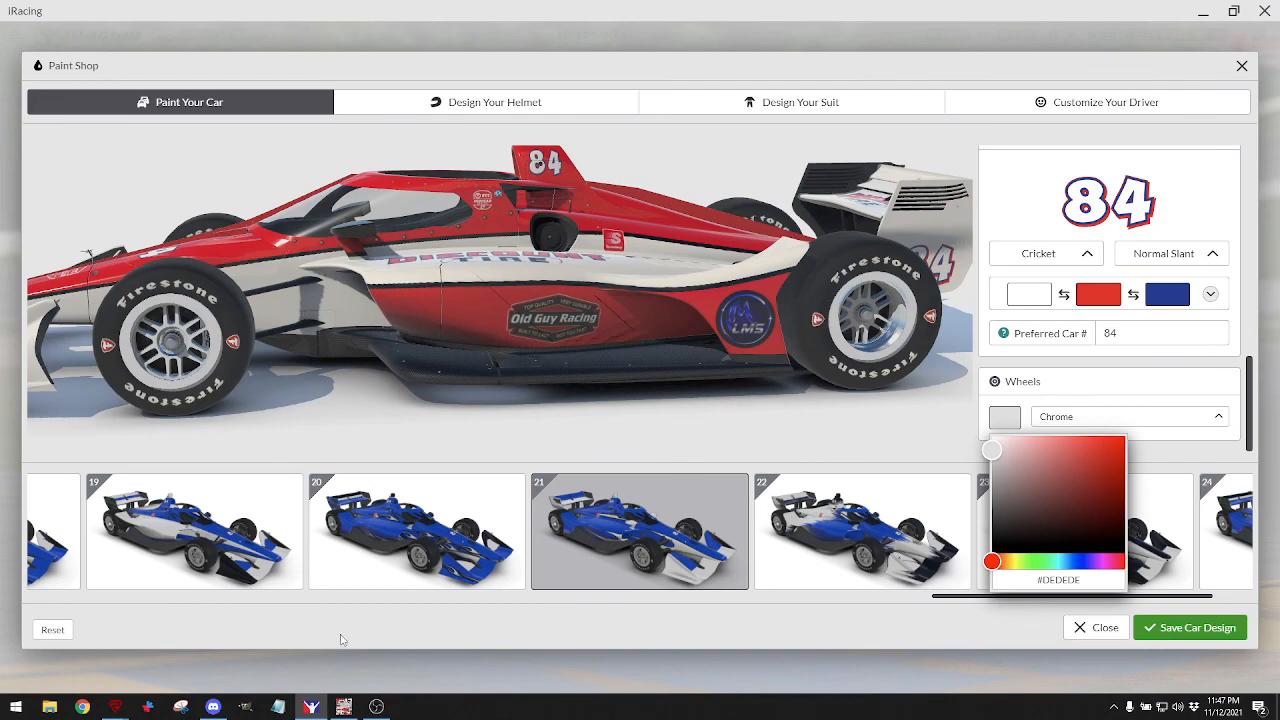
left_click(343, 707)
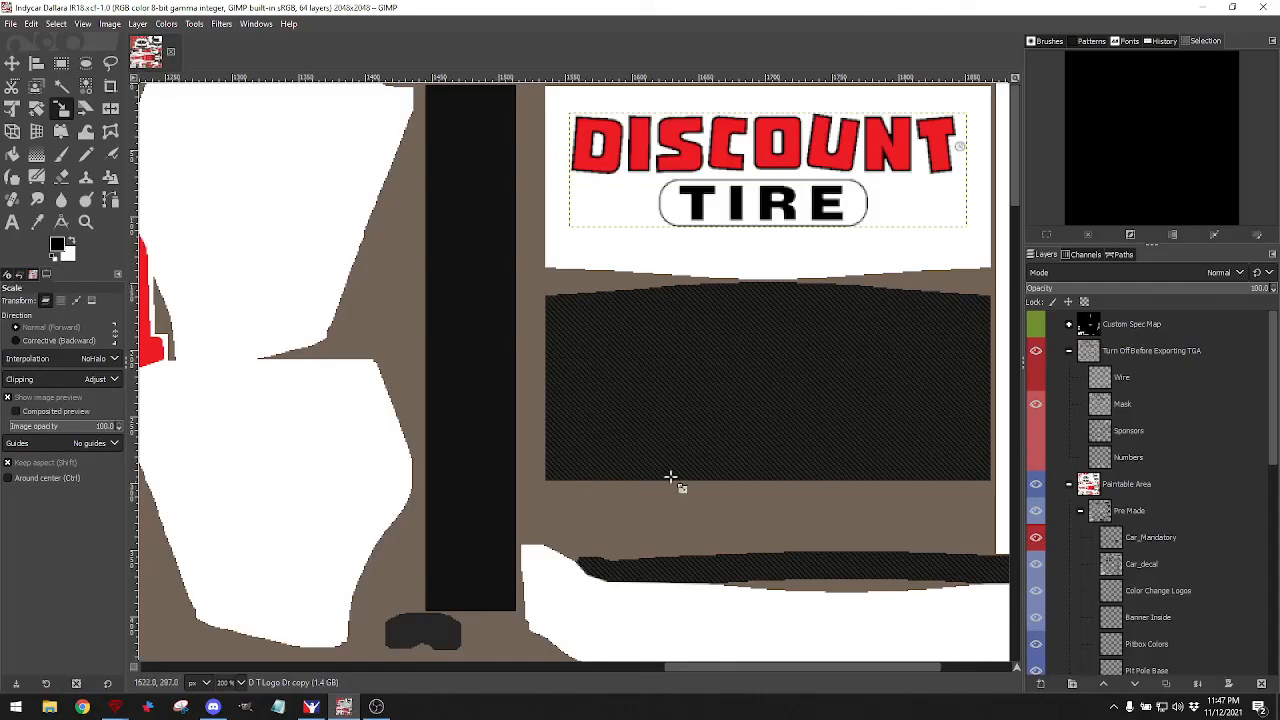
Collapse the Pre Made layer group and zoom out to review the full red-and-white livery.
left_click(1079, 512)
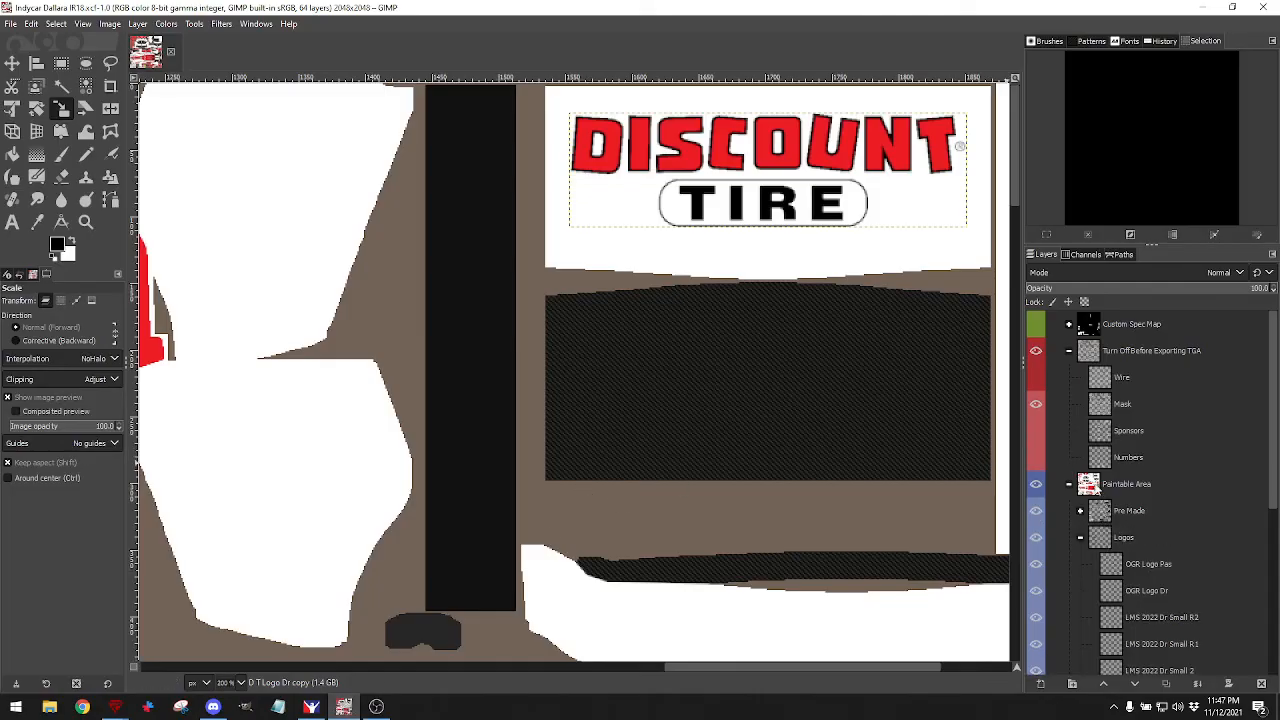
scroll(1107, 556, "down", 1)
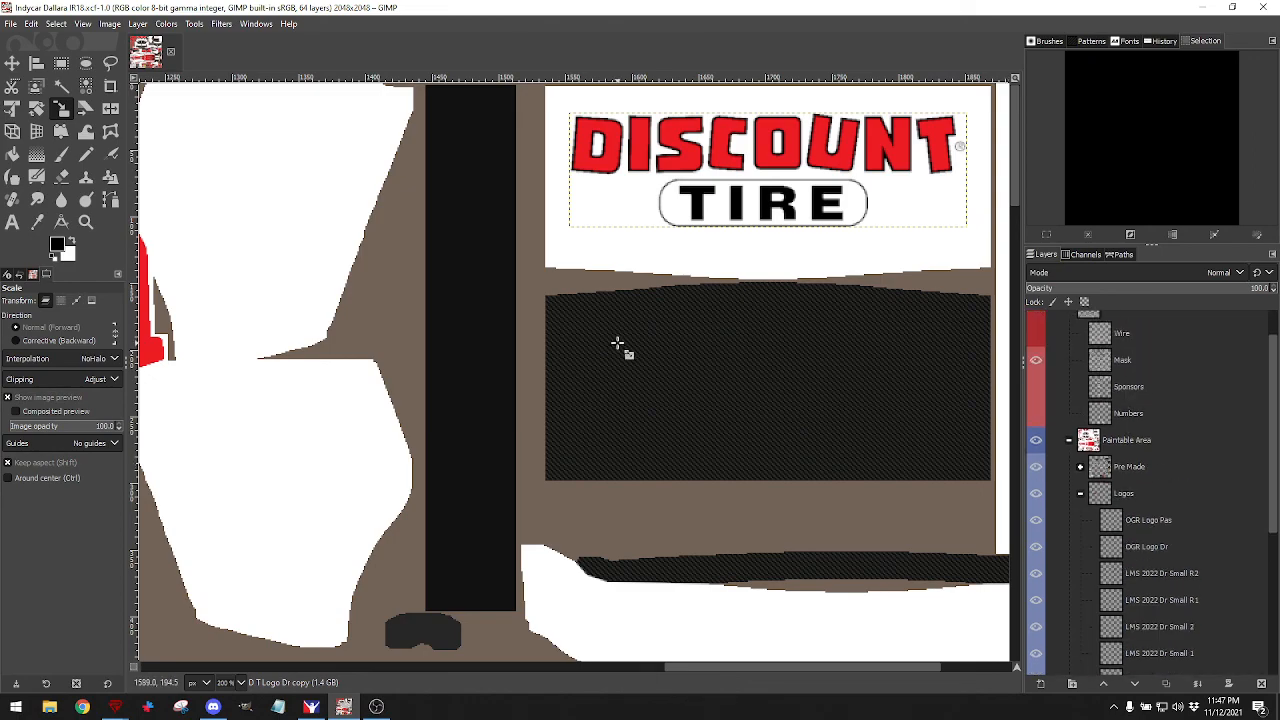
scroll(616, 343, "down", 3)
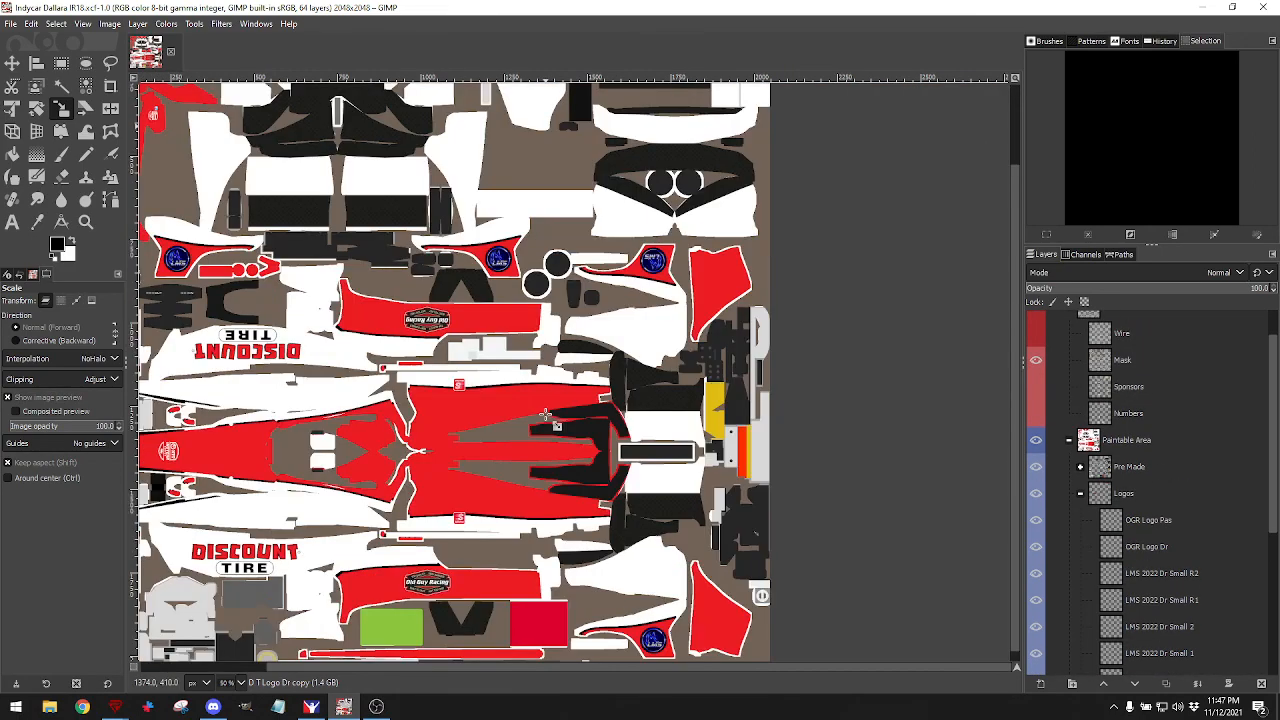
scroll(480, 408, "down", 1)
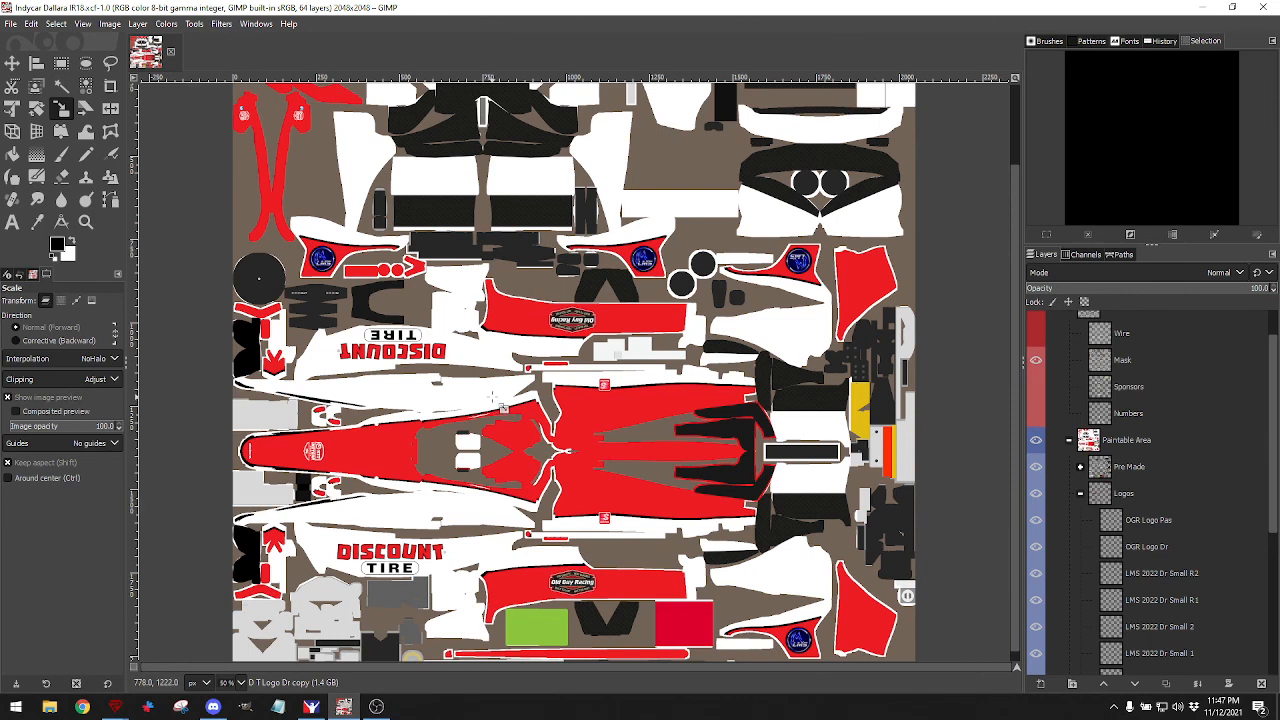
scroll(500, 406, "down", 1)
scroll(489, 393, "up", 1)
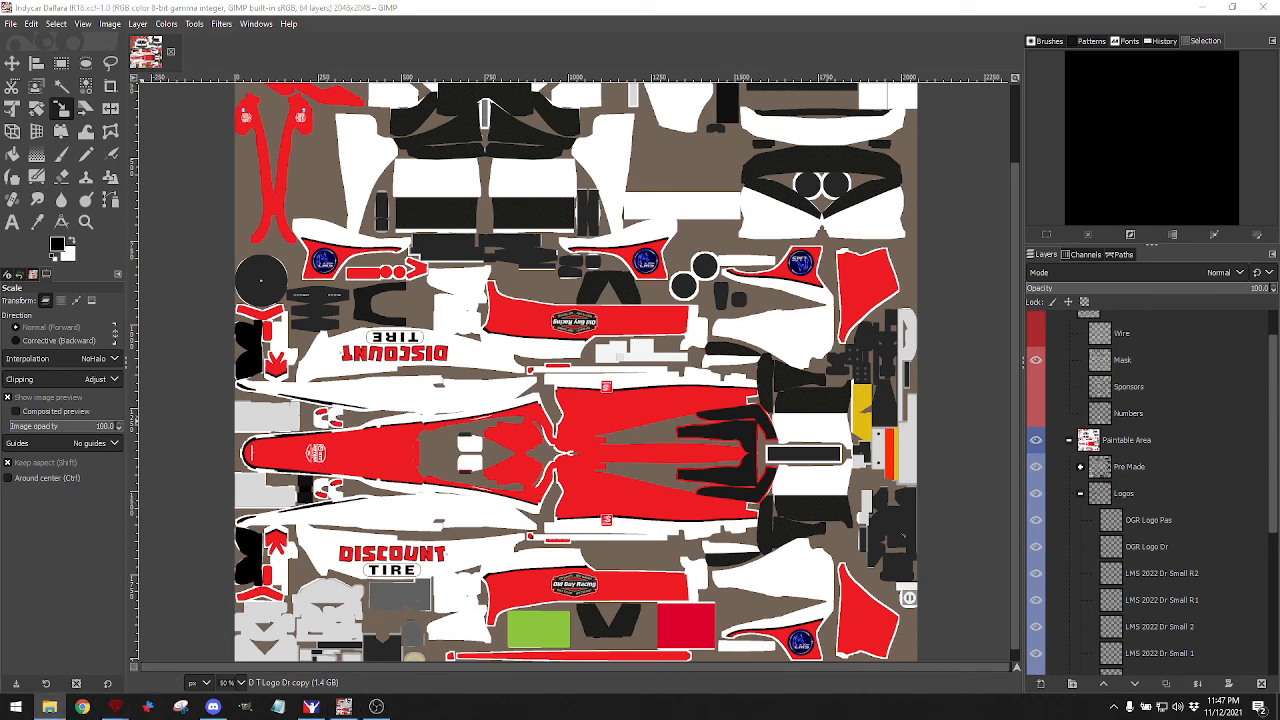
left_click(82, 706)
Search Google Images for 'firehawk logo' and refine to the 'firestone firehawk logo' suggestion.
left_click(453, 82)
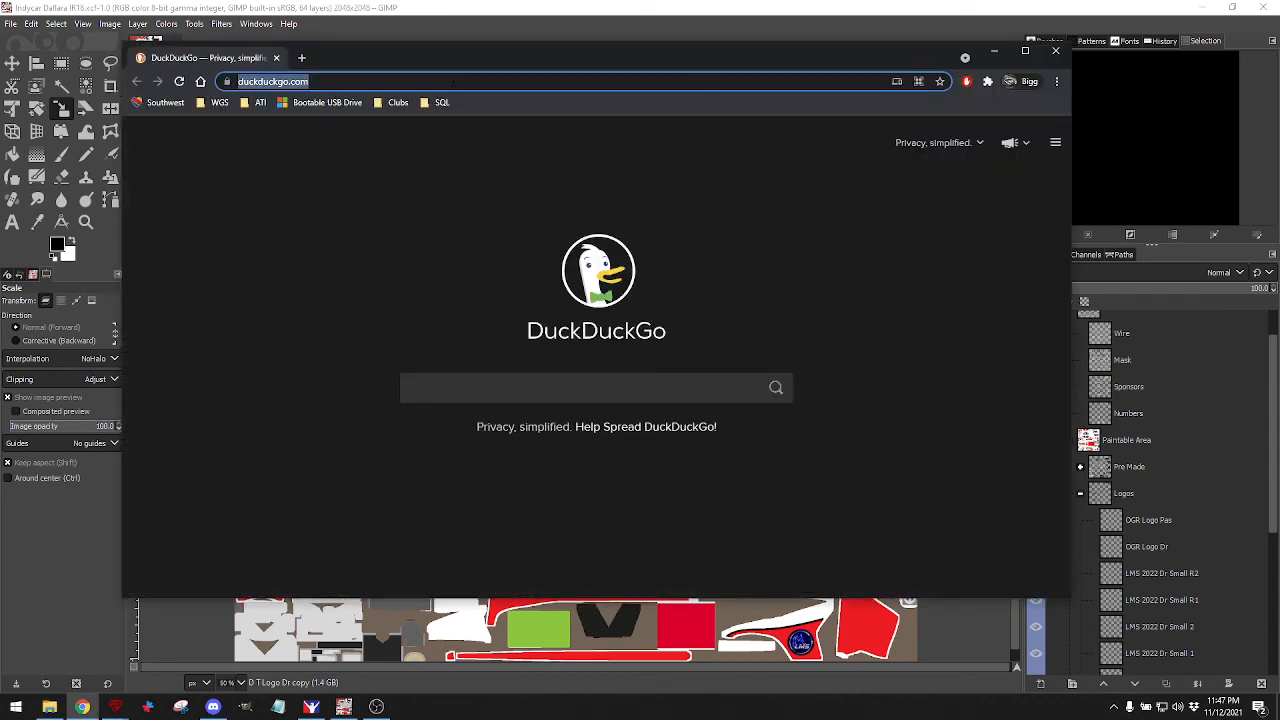
type("fireha")
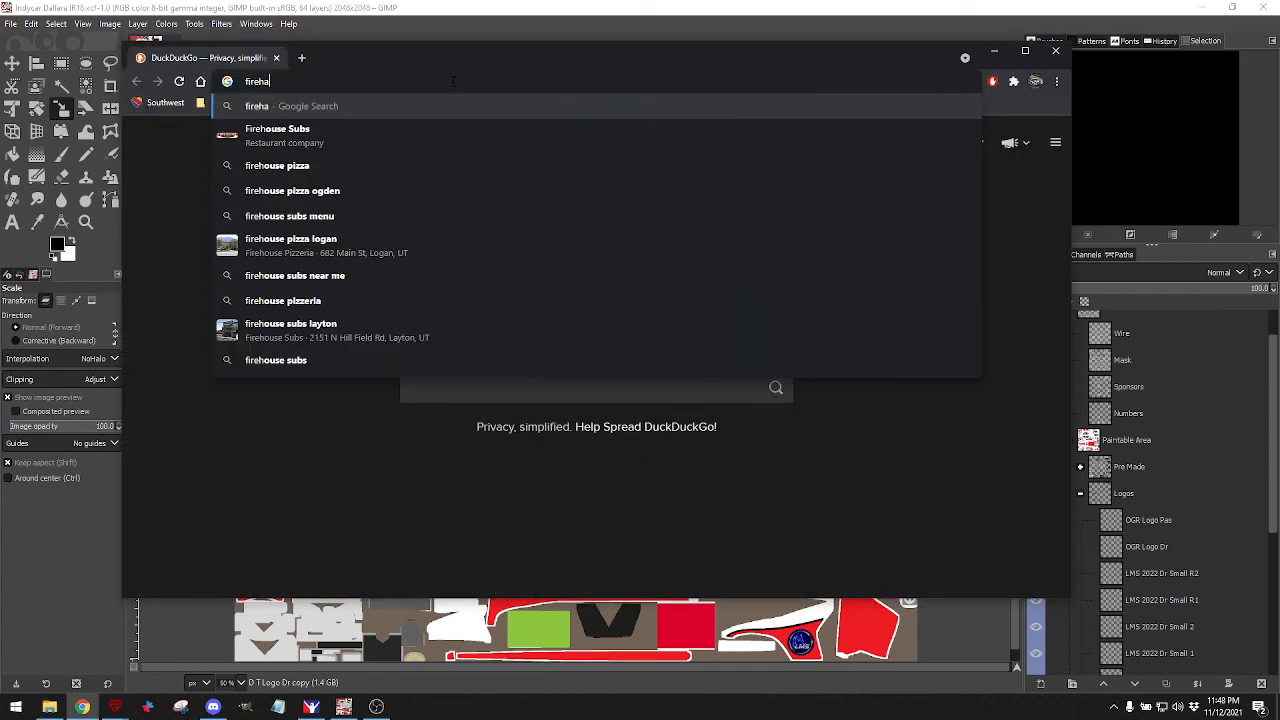
type("wk logo")
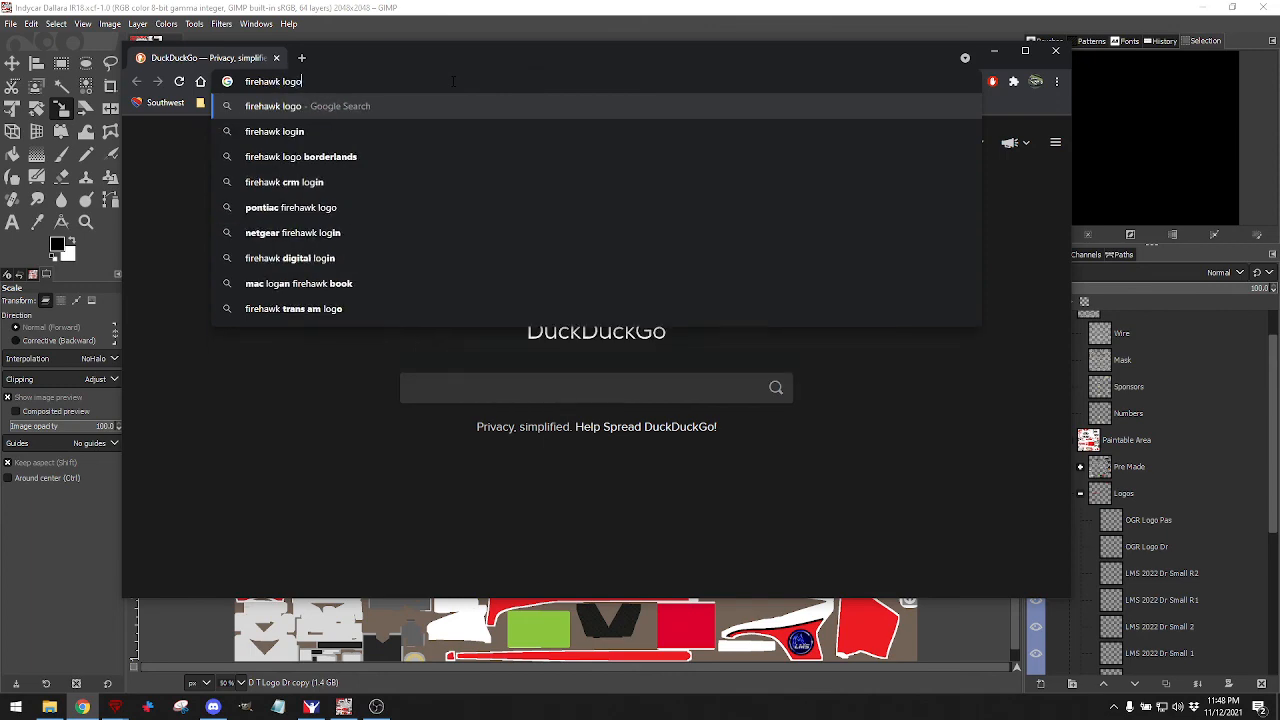
key("Return")
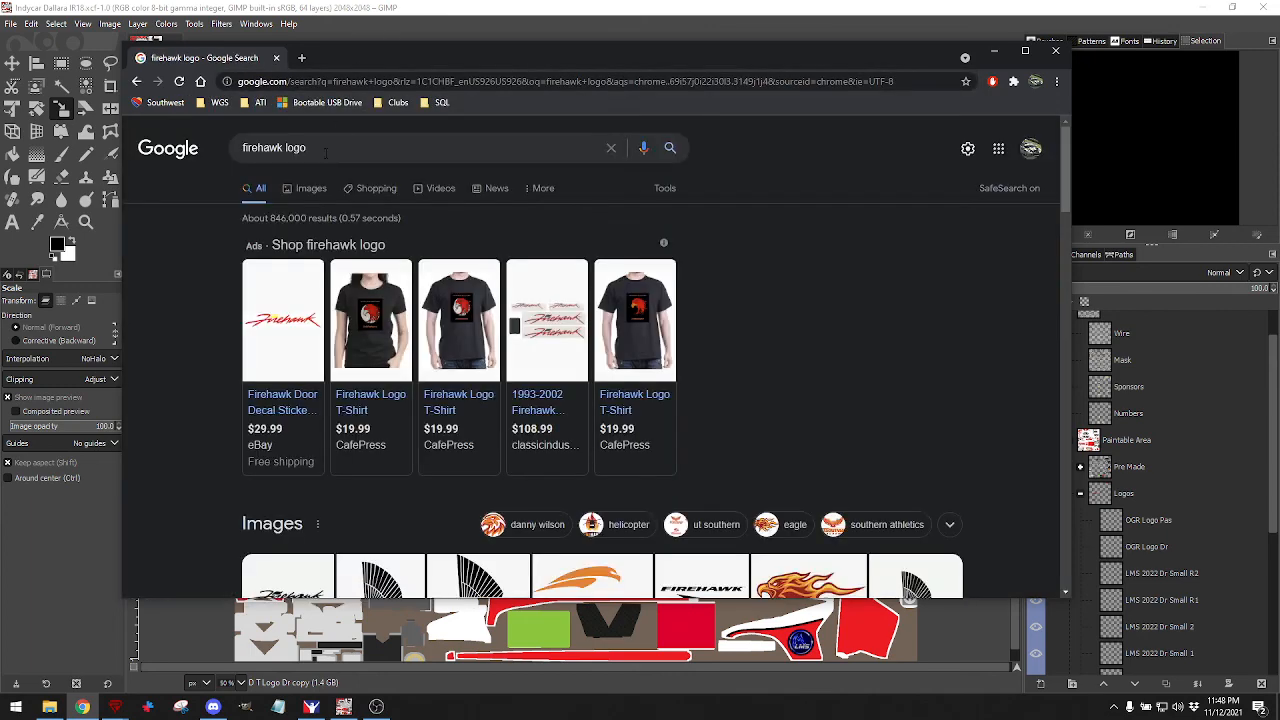
left_click(309, 190)
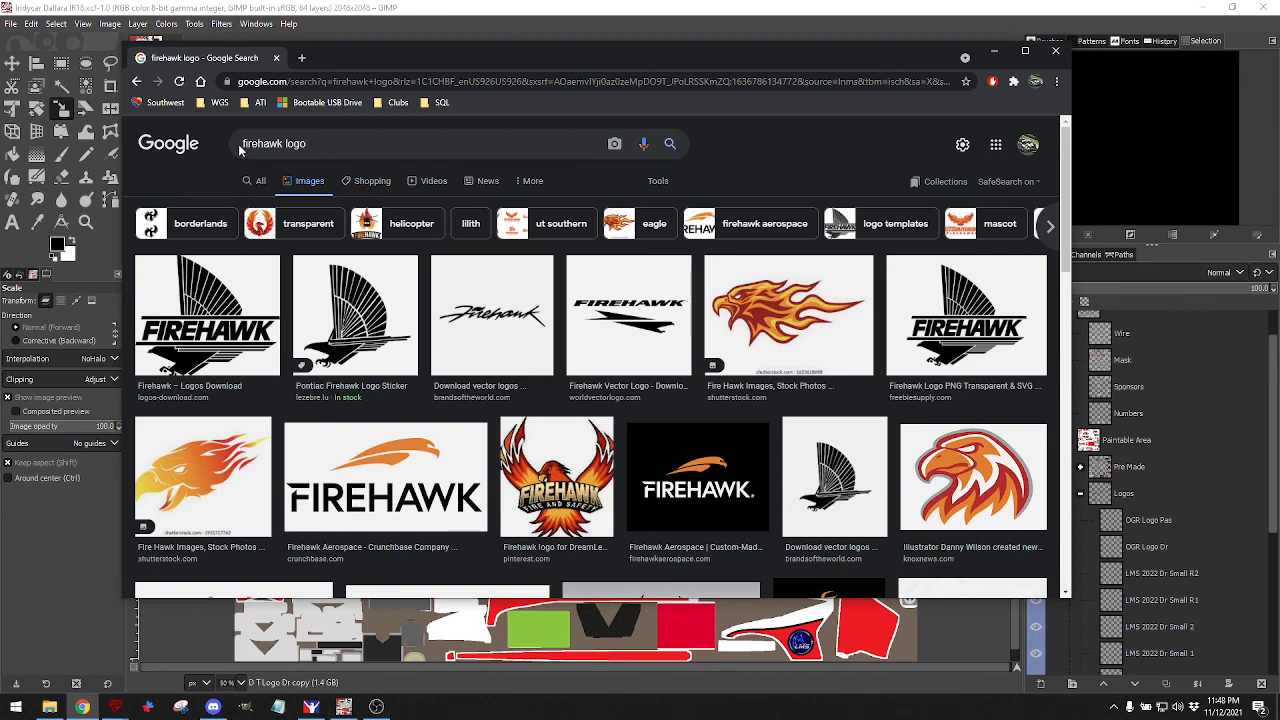
left_click(309, 146)
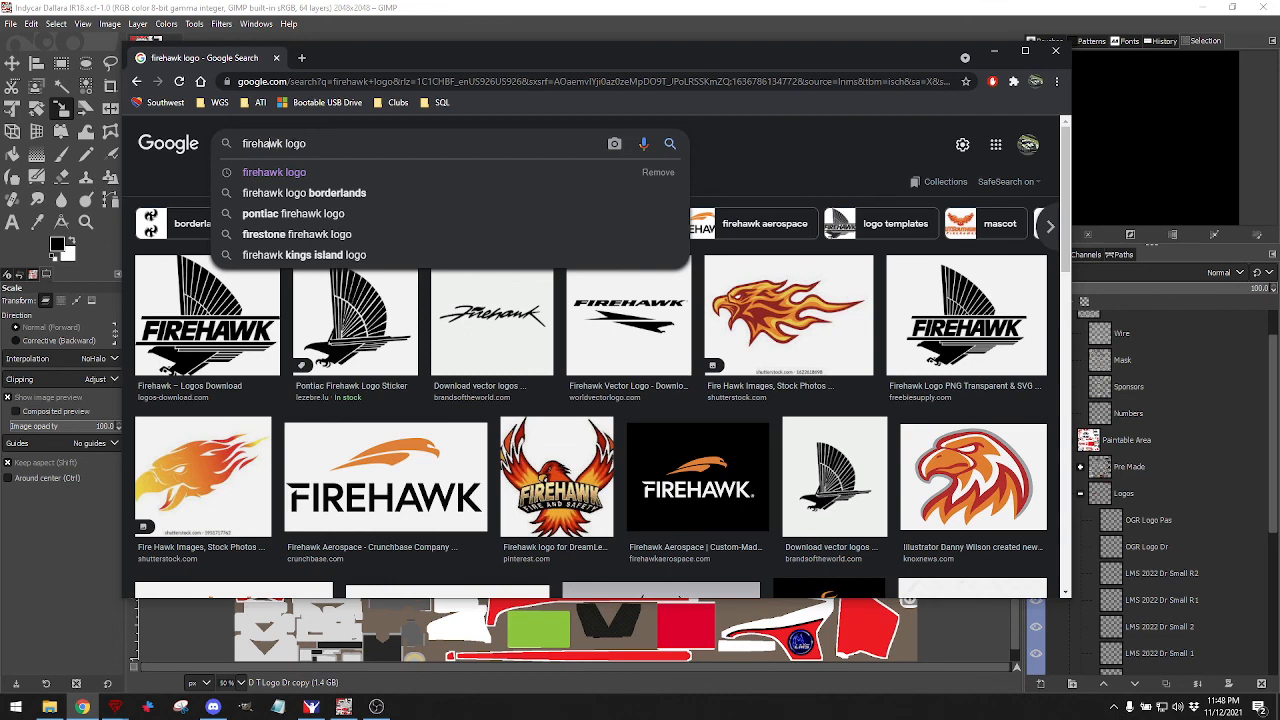
key("Down")
key("Down")
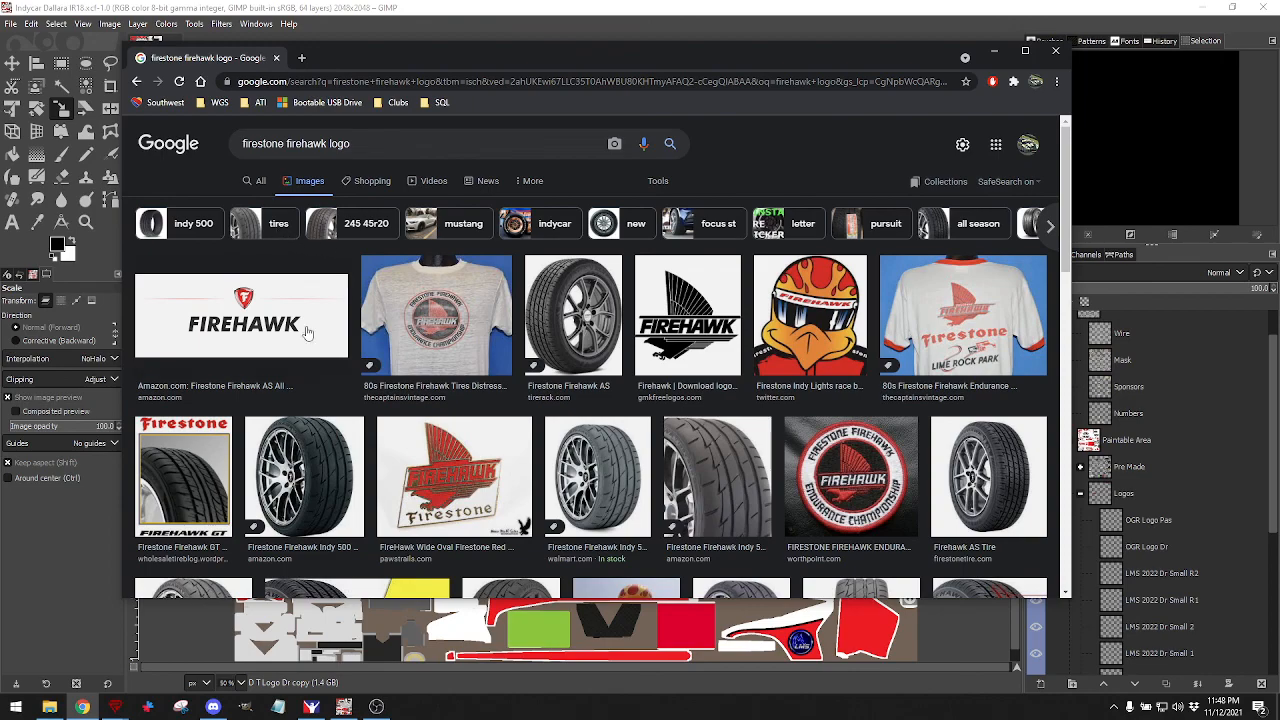
Browse the results, previewing the Amazon Firehawk logo and red Firestone F-logo images.
scroll(307, 332, "down", 10)
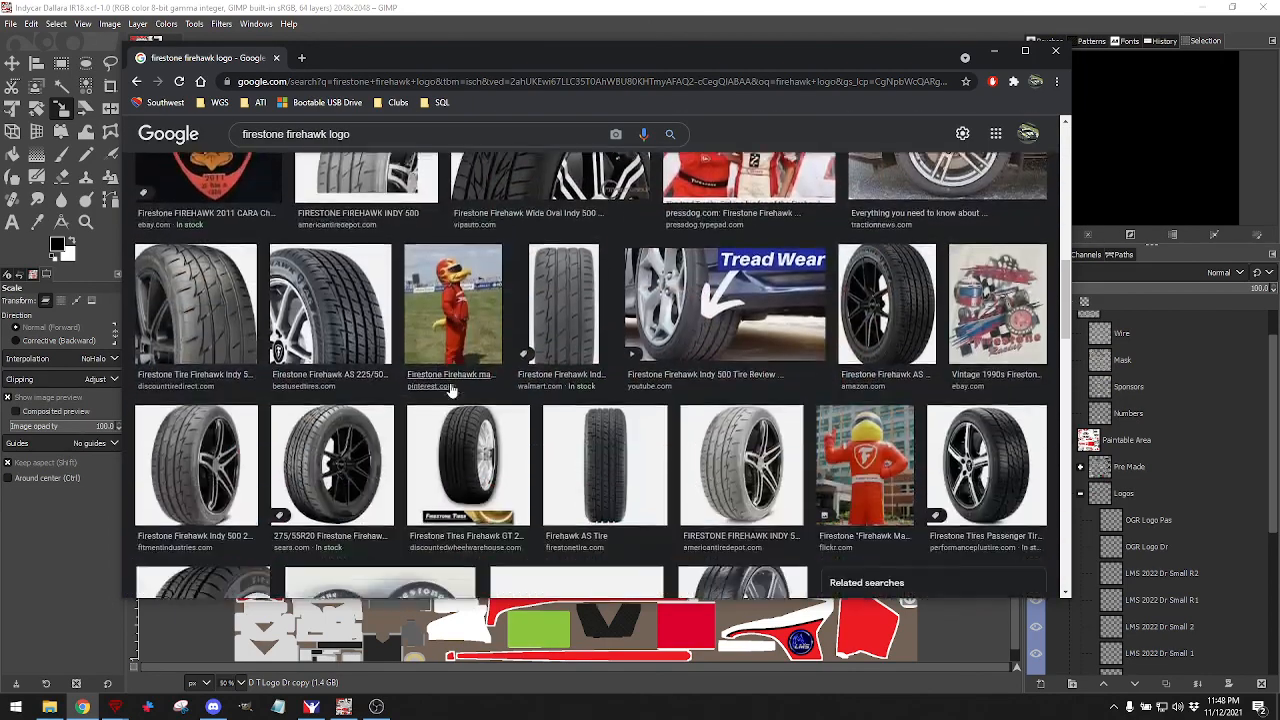
scroll(451, 390, "down", 6)
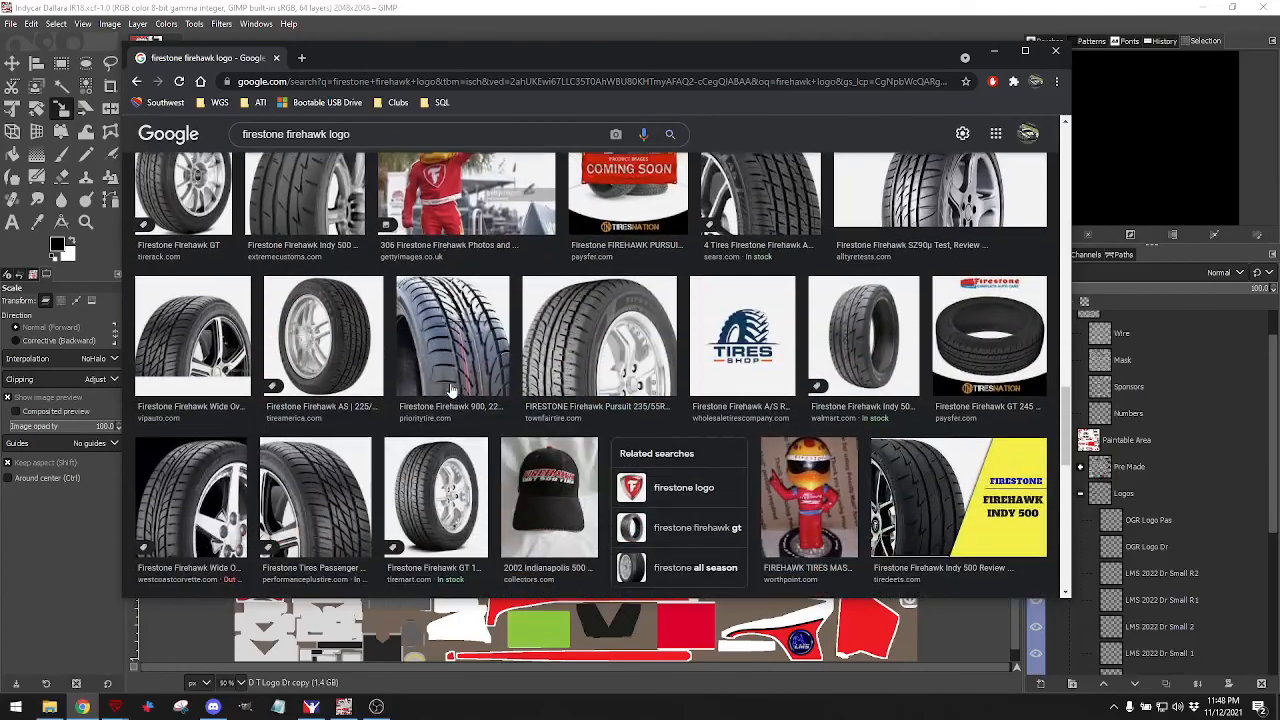
scroll(451, 390, "down", 5)
scroll(451, 390, "up", 3)
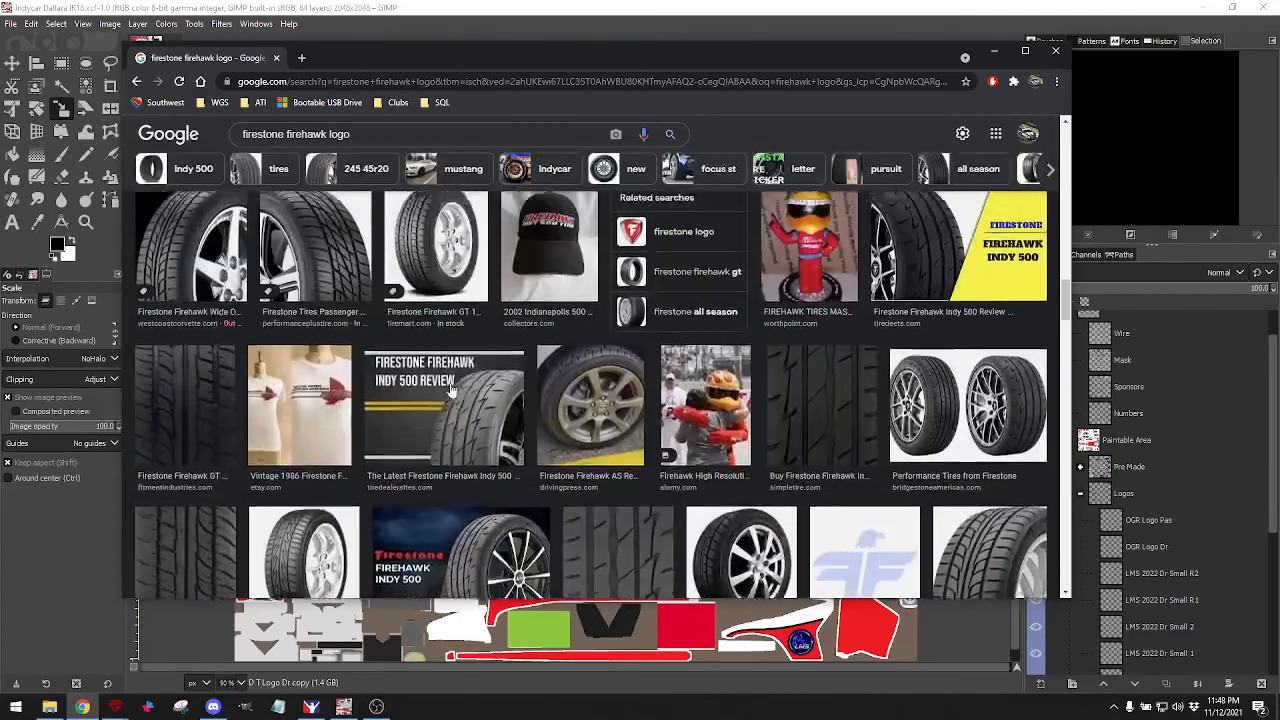
scroll(451, 390, "up", 10)
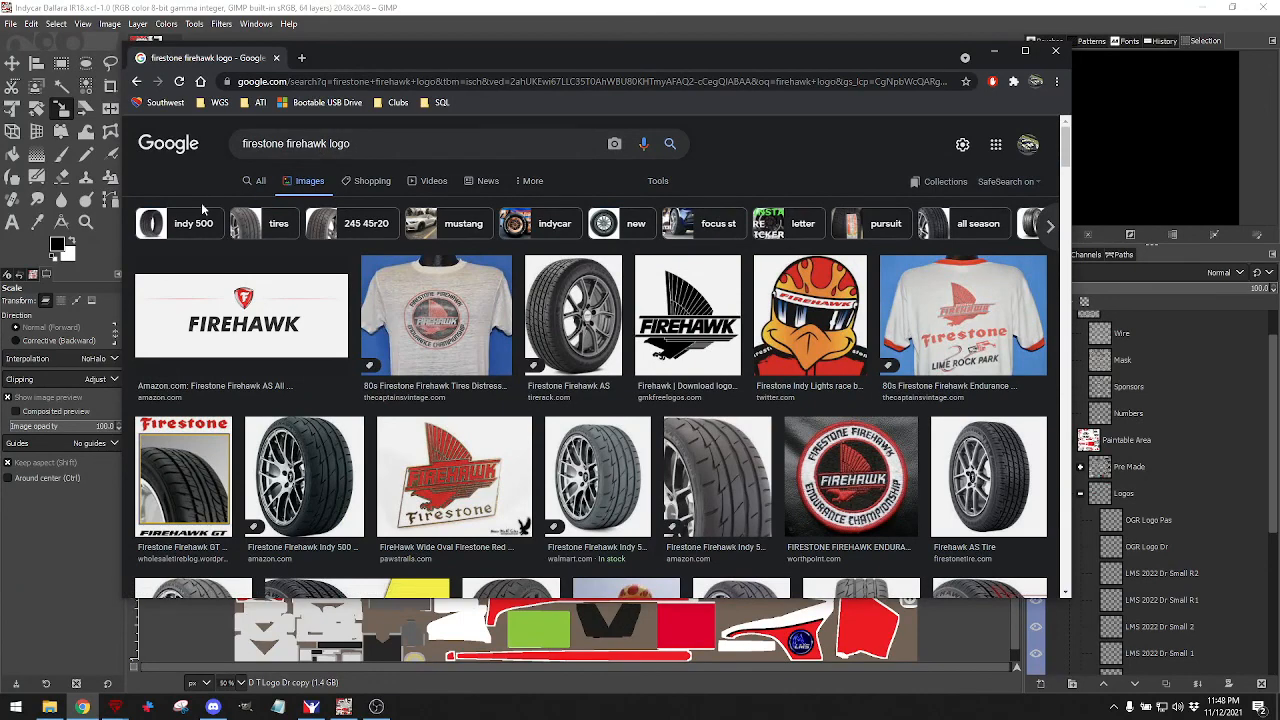
left_click(245, 329)
scroll(793, 402, "down", 1)
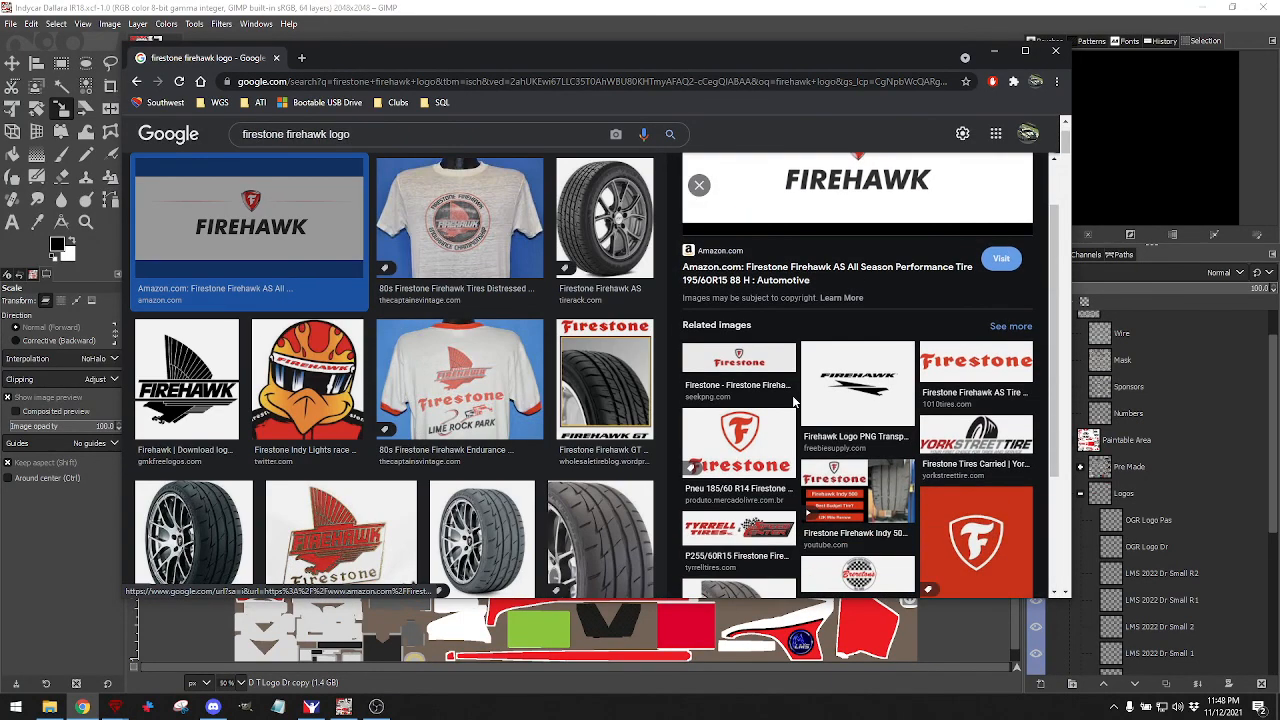
scroll(808, 408, "down", 1)
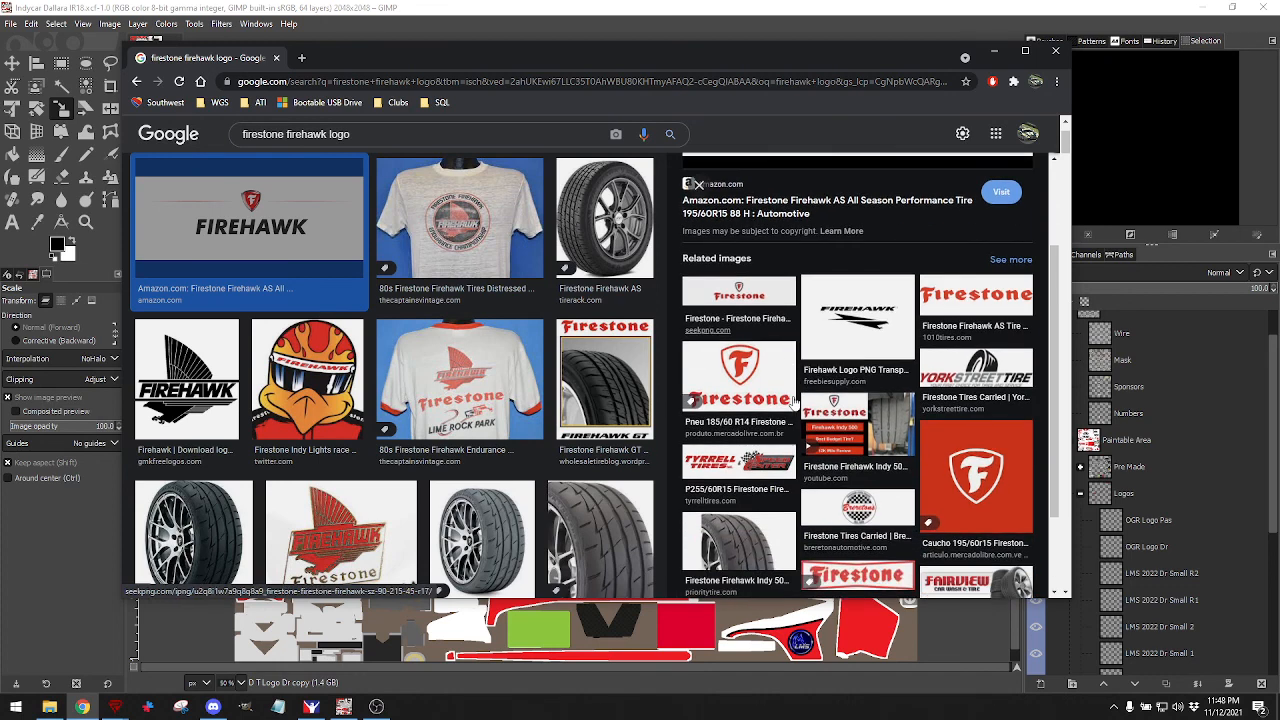
left_click(968, 482)
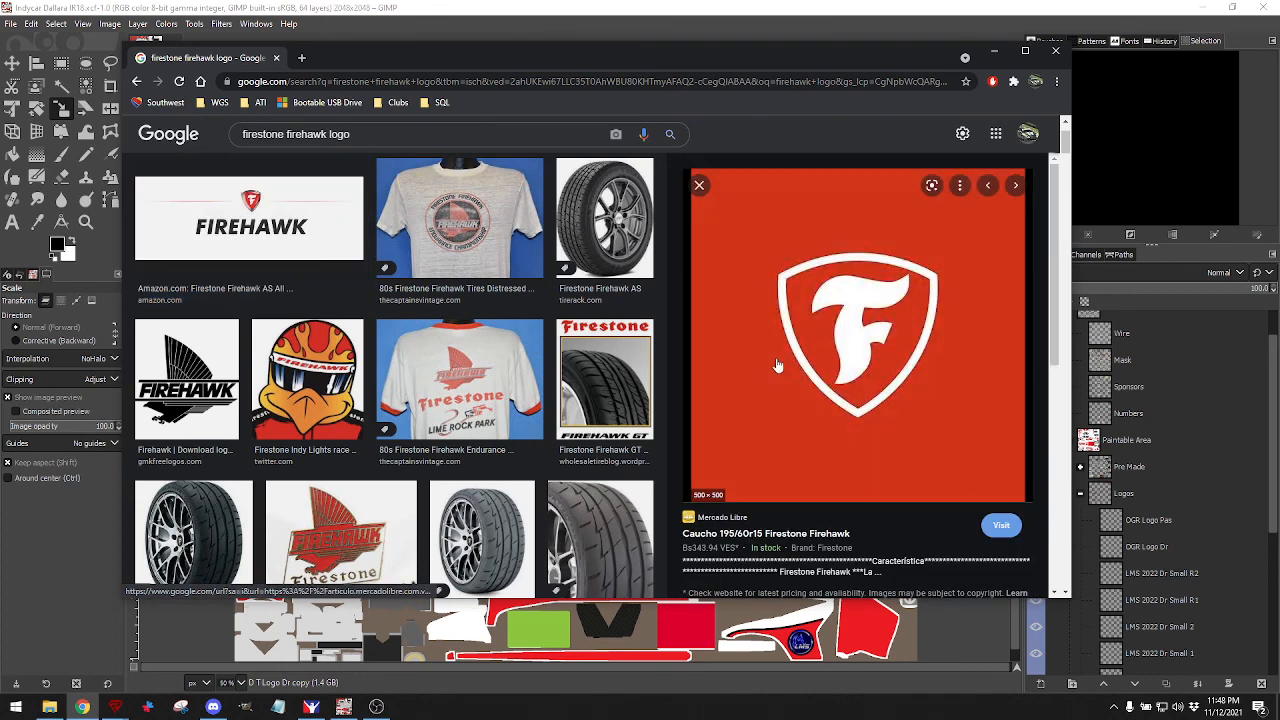
left_click(700, 188)
left_click(309, 203)
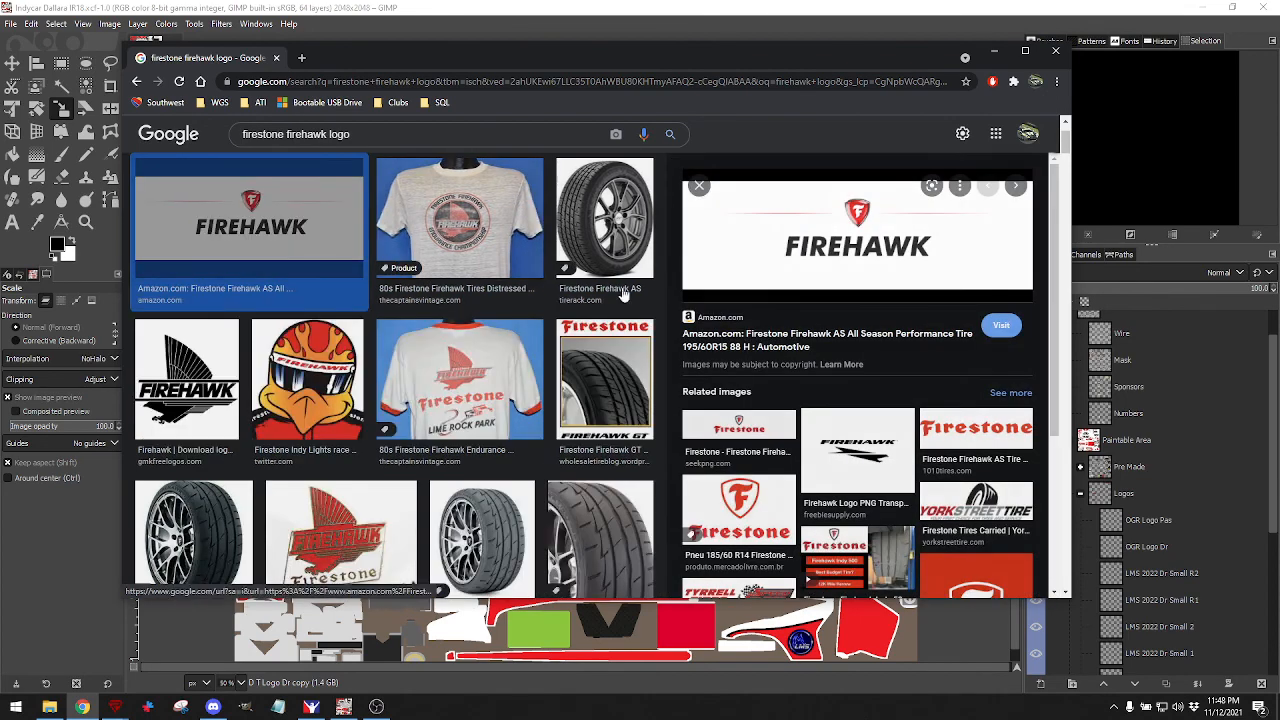
left_click(726, 500)
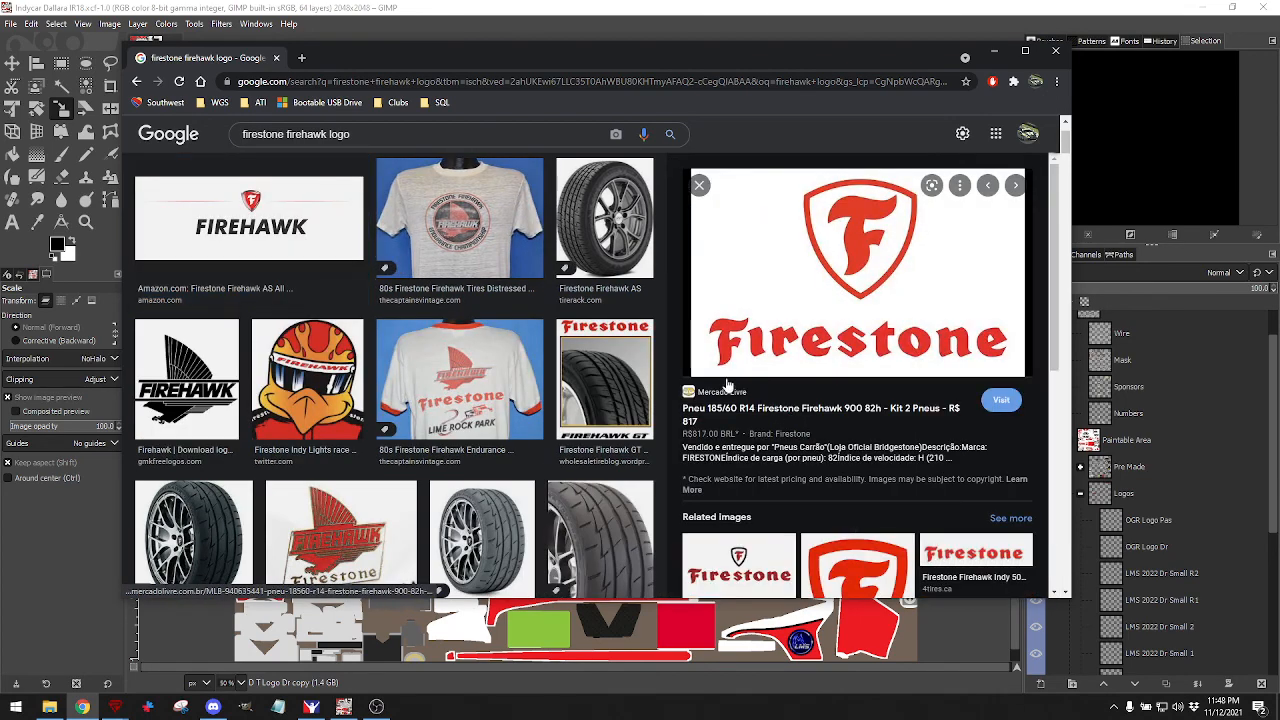
Preview more Firestone F-shield images and right-click the red F-shield Pinterest result.
scroll(794, 370, "down", 2)
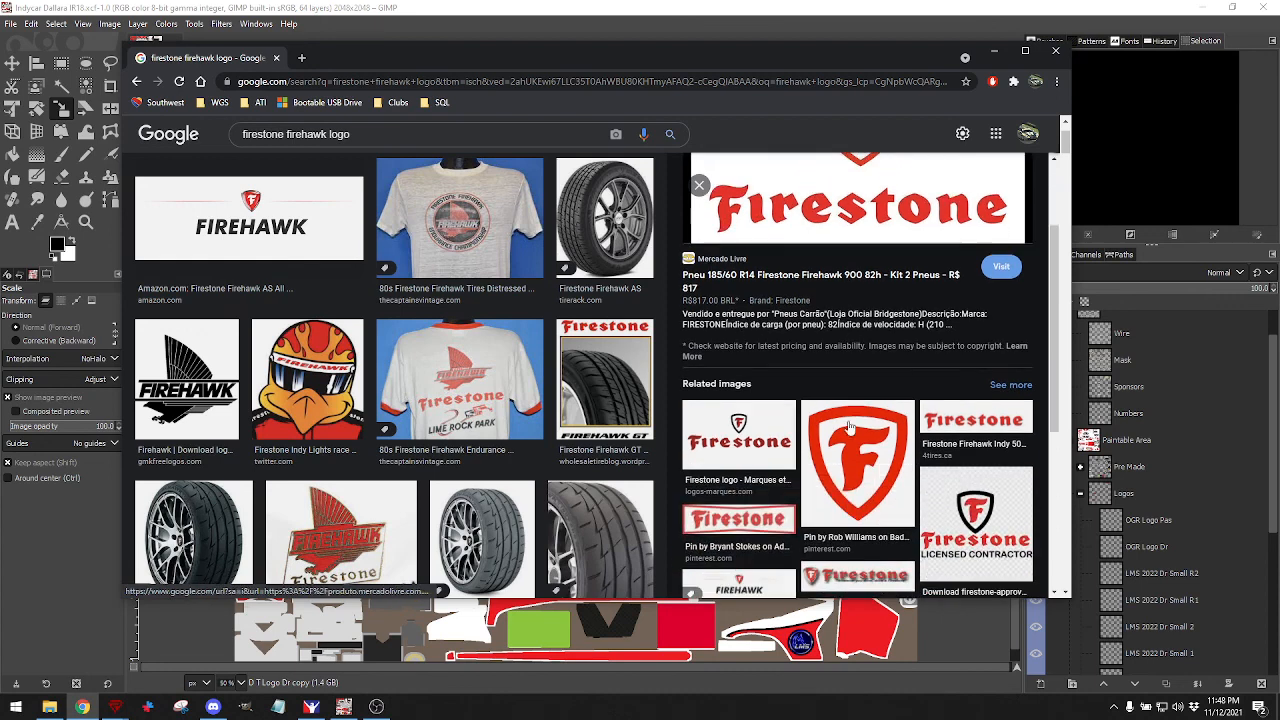
left_click(849, 445)
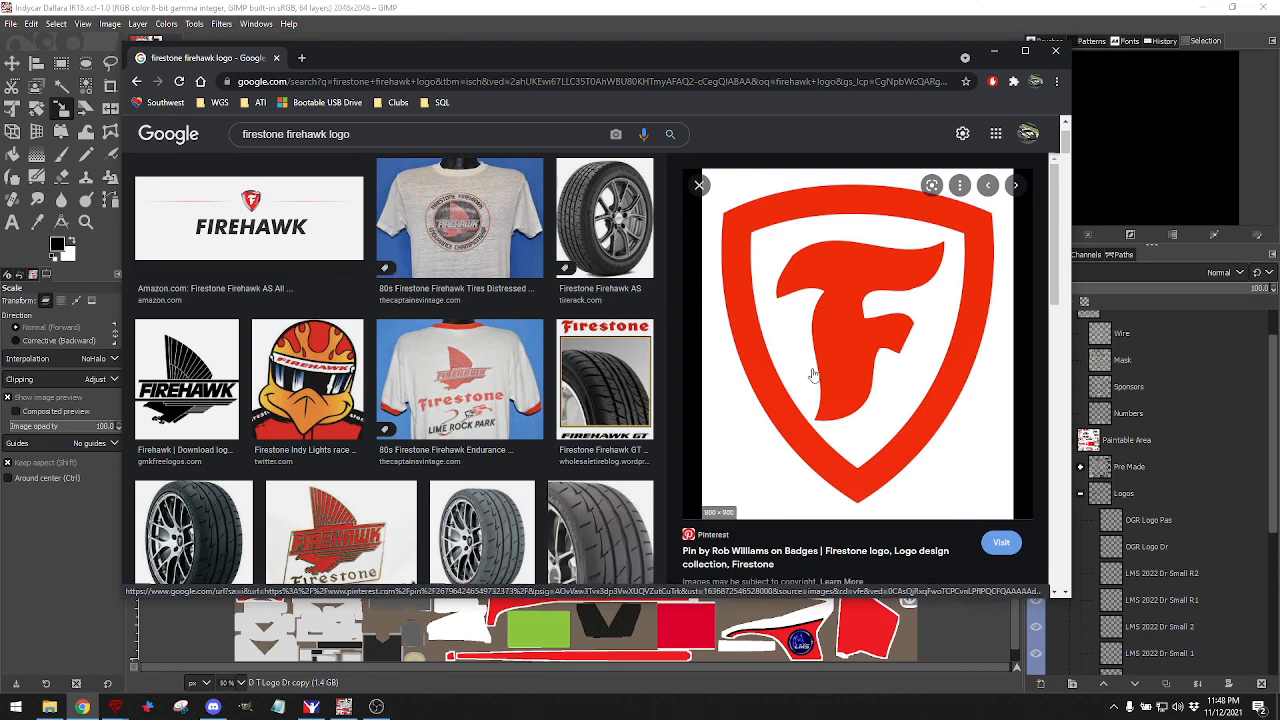
scroll(825, 362, "down", 1)
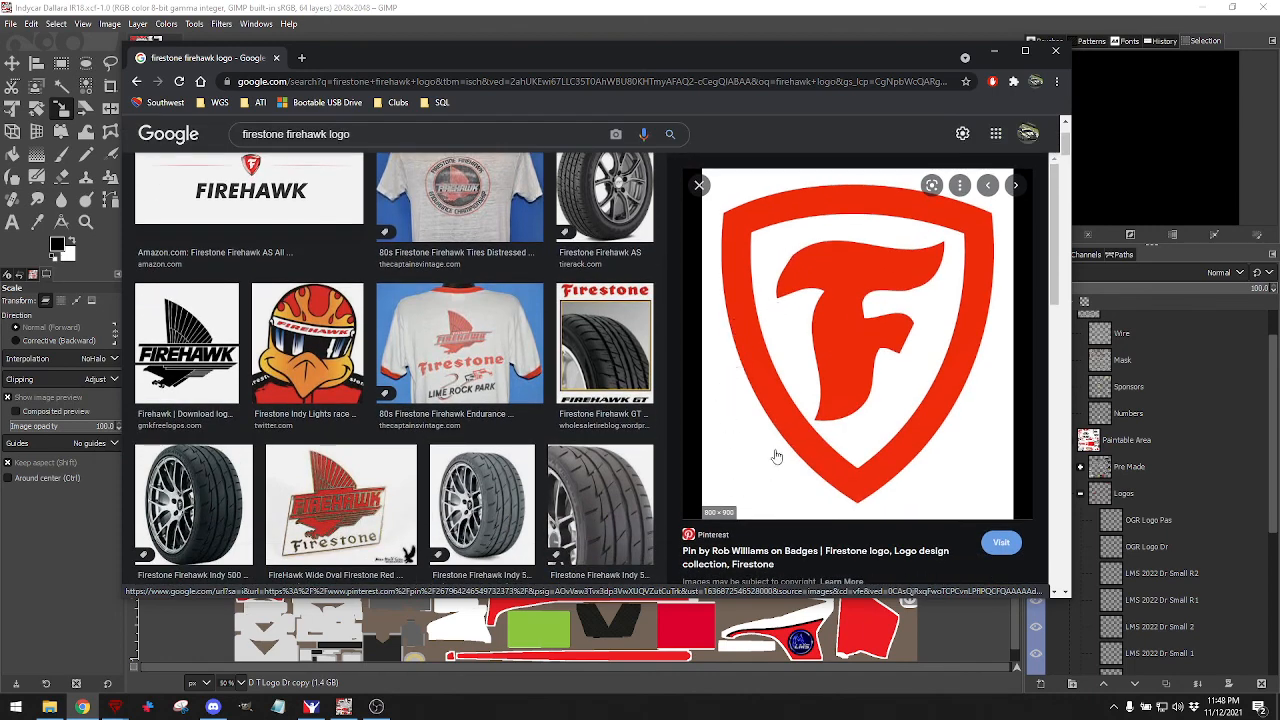
scroll(776, 456, "down", 3)
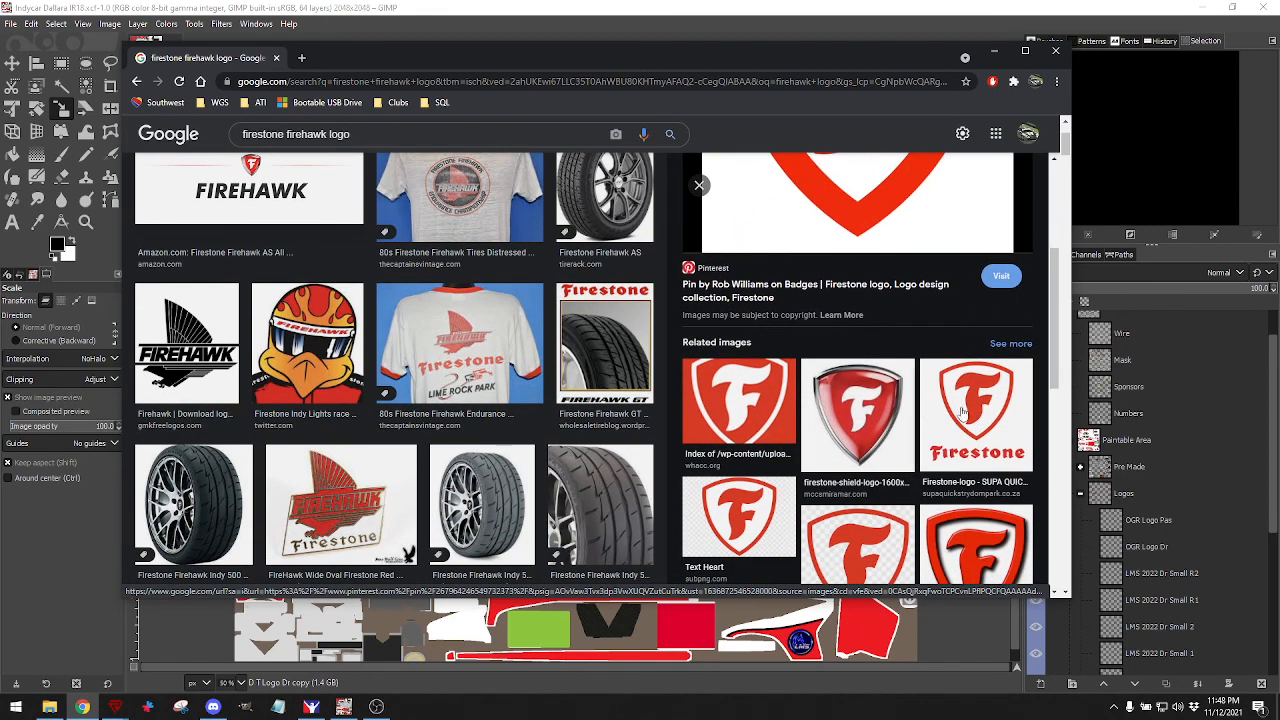
left_click(962, 412)
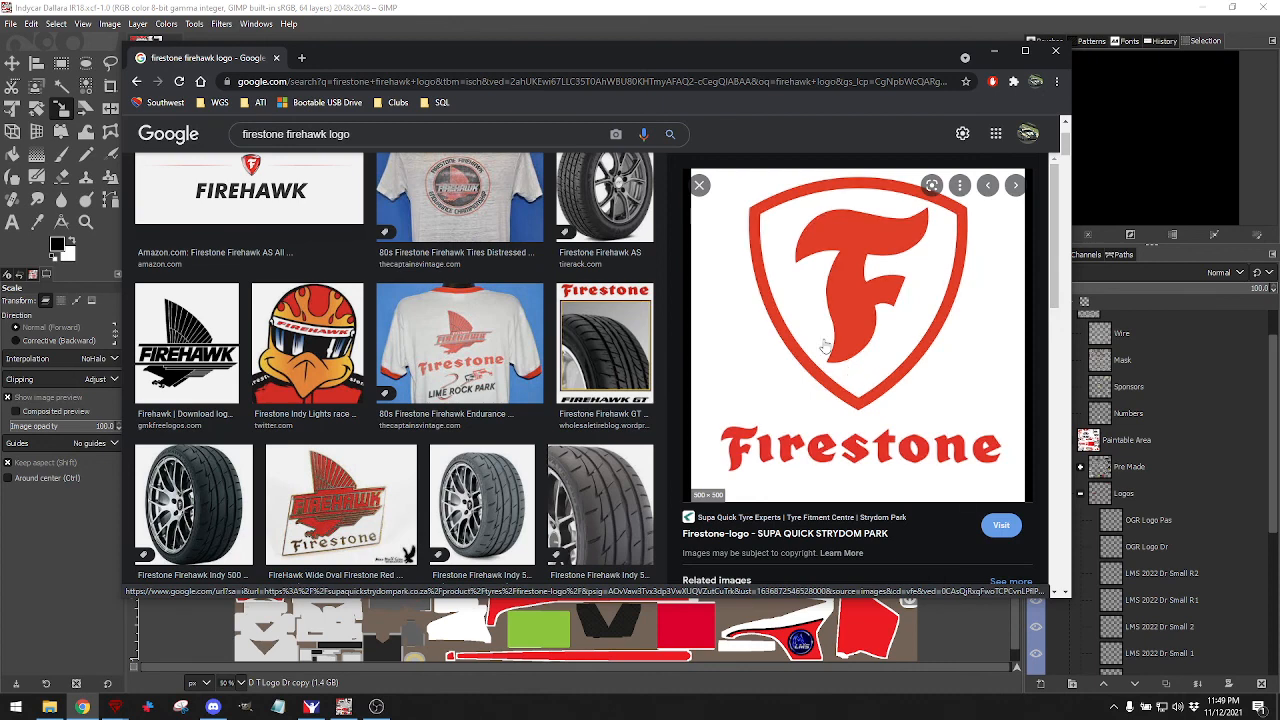
scroll(824, 345, "down", 3)
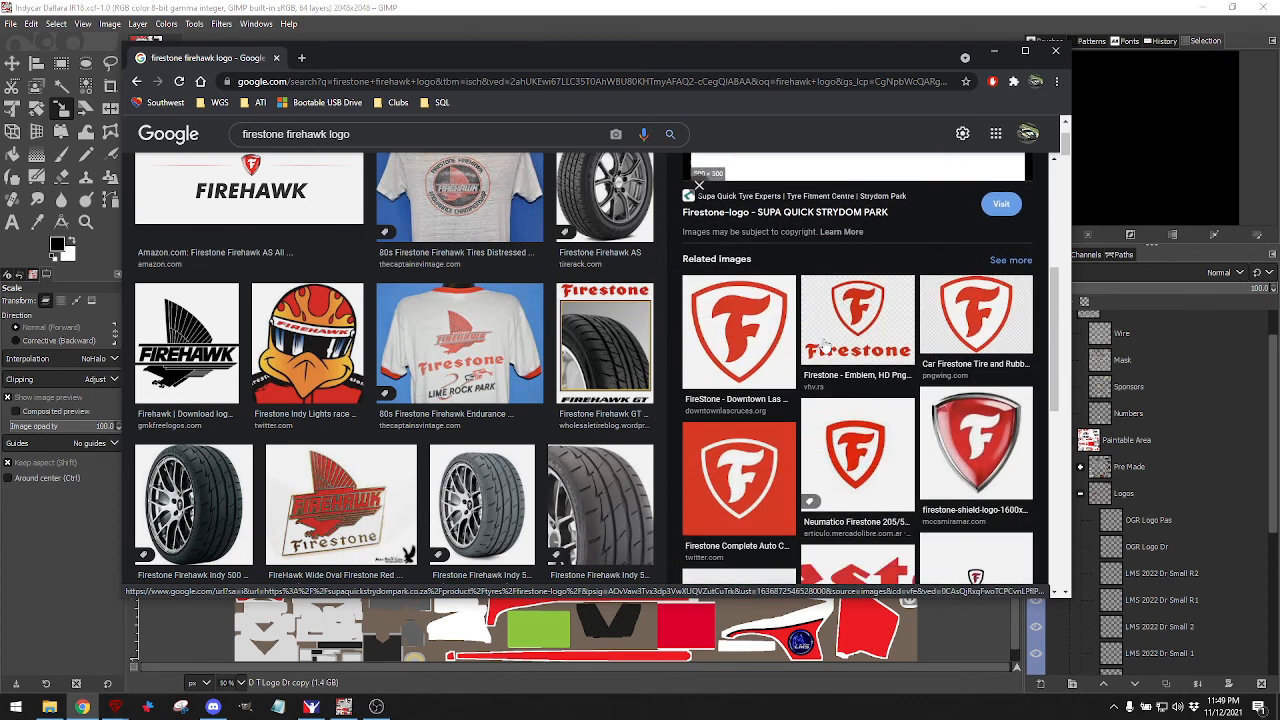
scroll(823, 343, "down", 1)
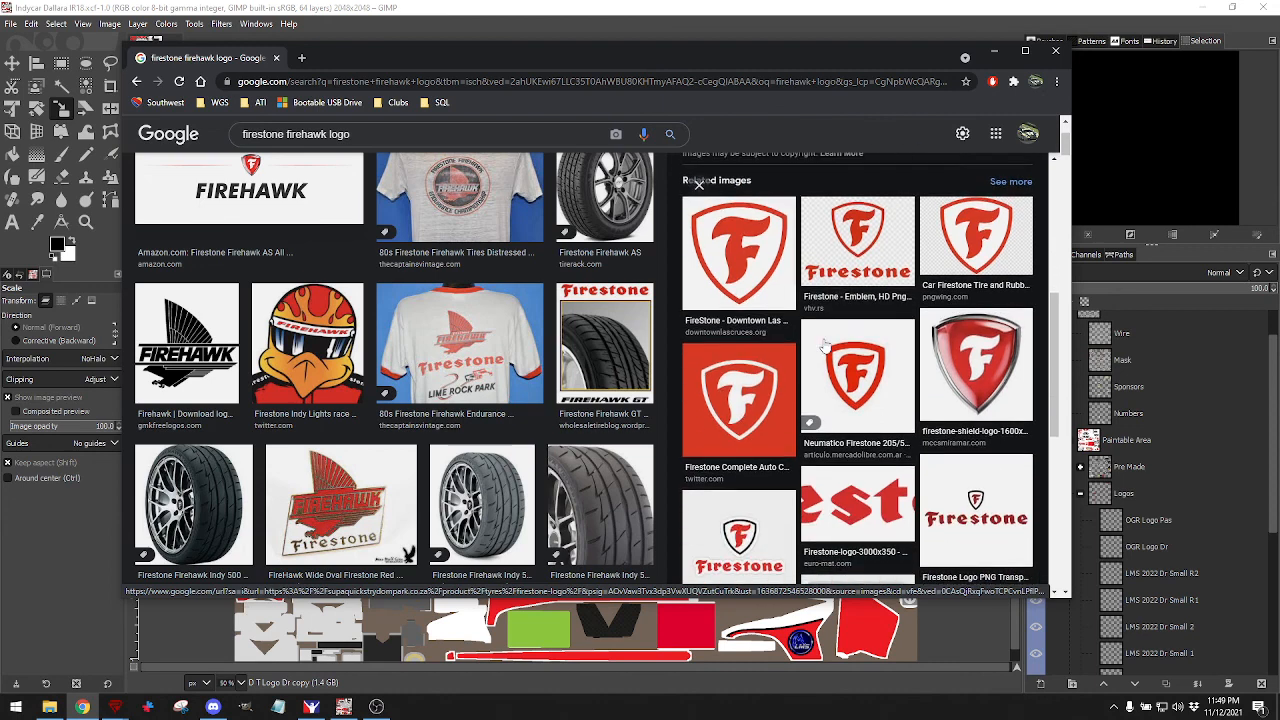
left_click(753, 405)
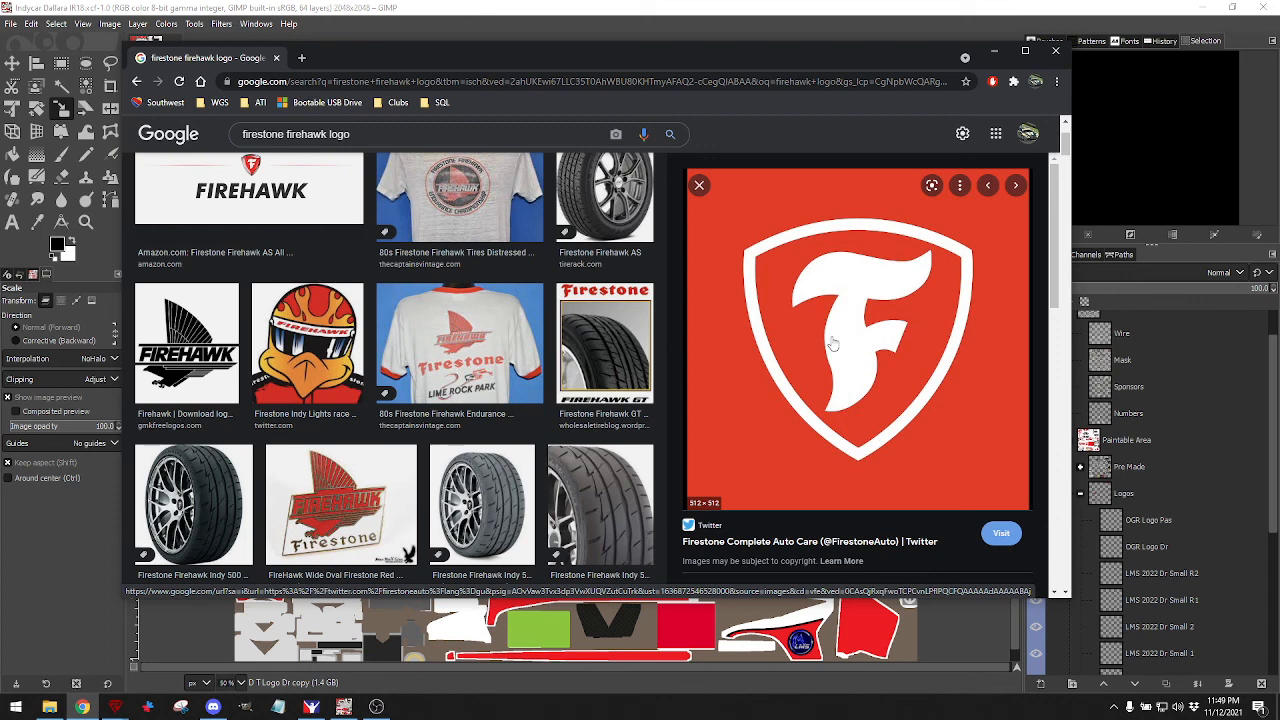
scroll(833, 343, "down", 5)
left_click_drag(788, 337, 846, 332)
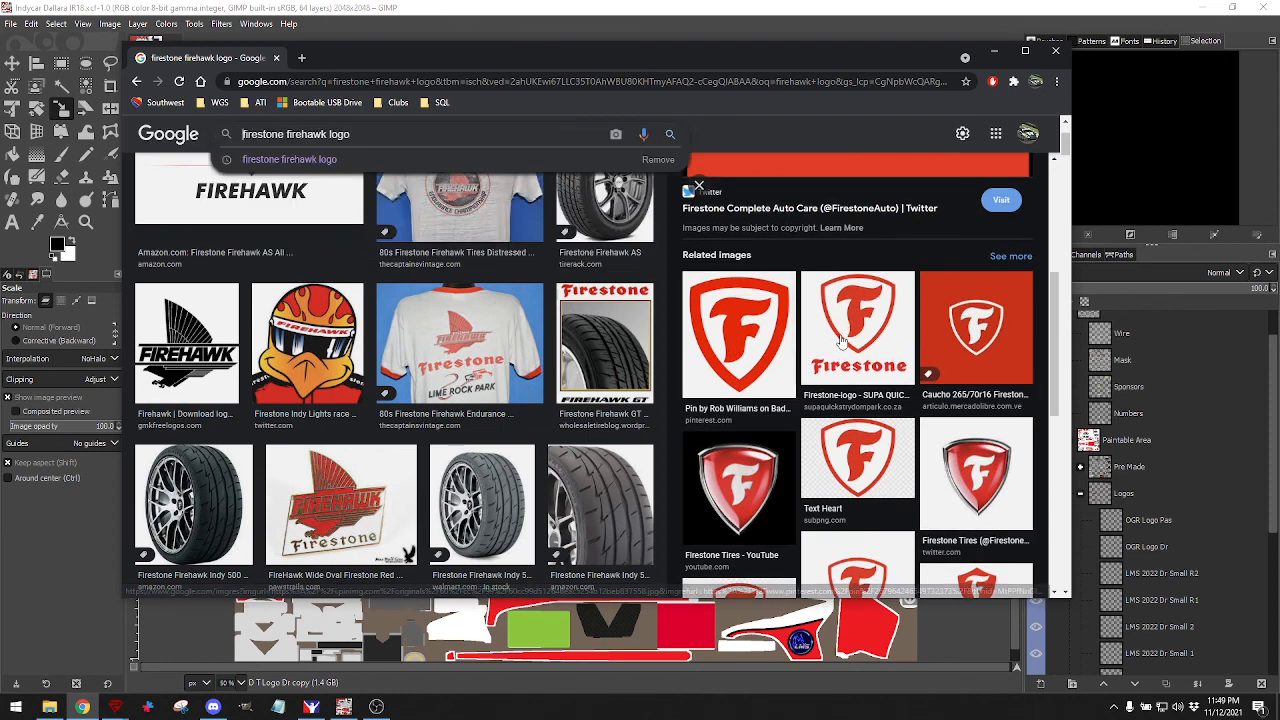
left_click(764, 345)
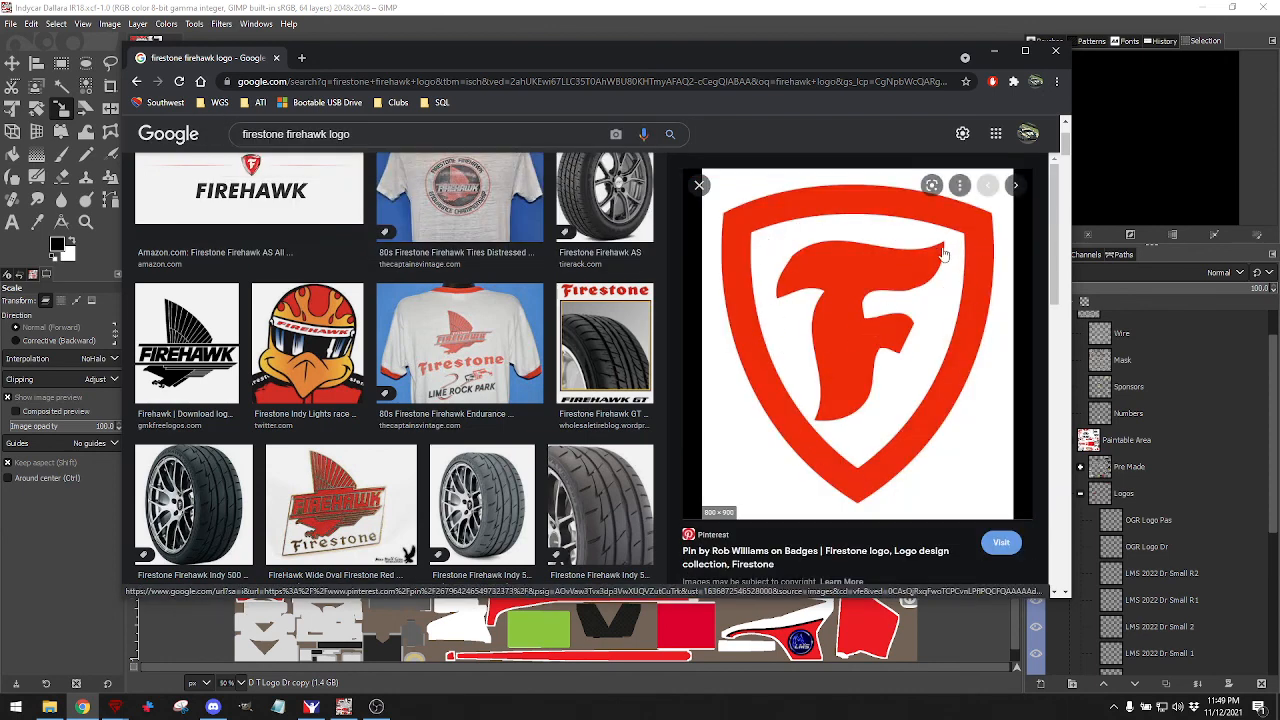
right_click(834, 342)
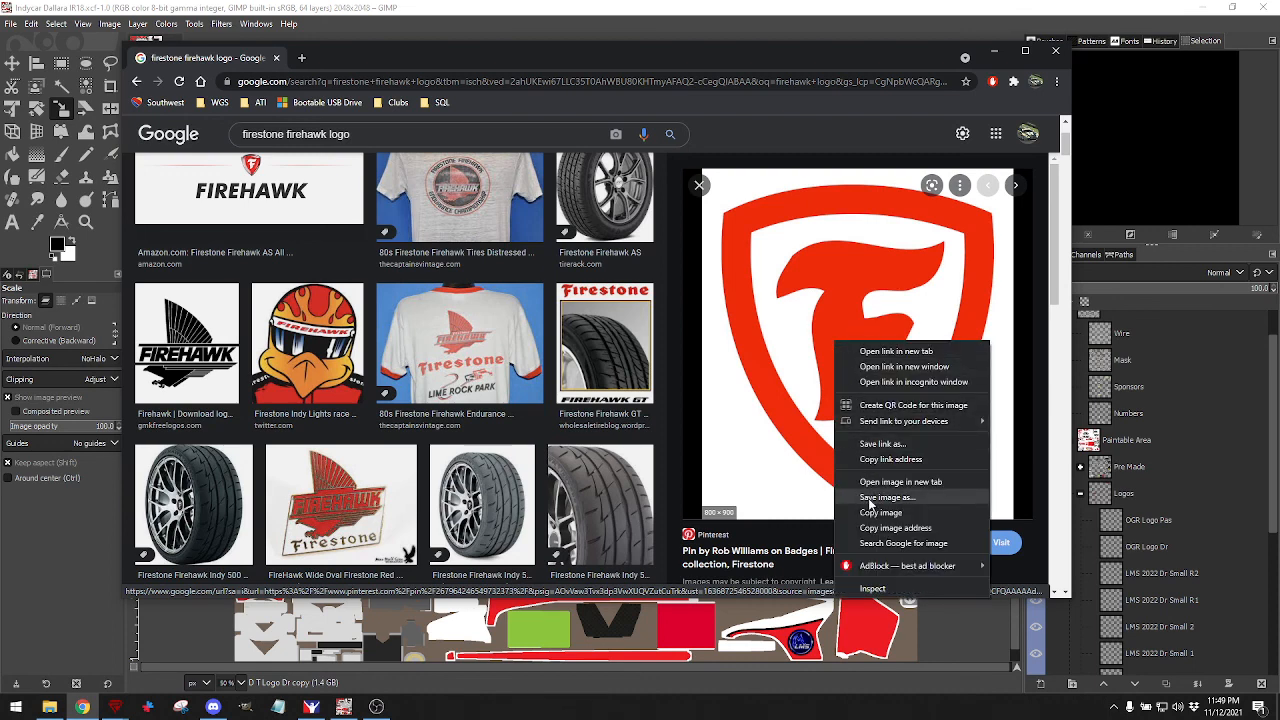
Open the F-shield's Pinterest pin, sign in with Google, and save the pin.
left_click(757, 439)
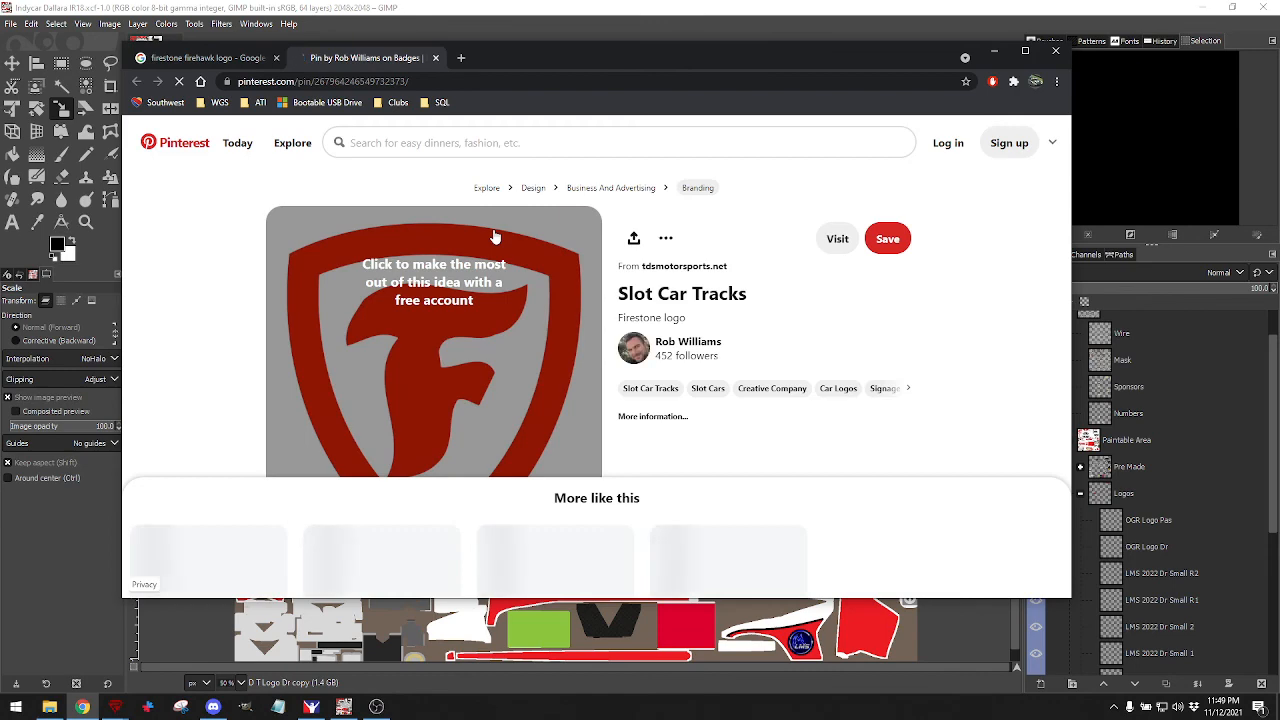
scroll(526, 298, "down", 2)
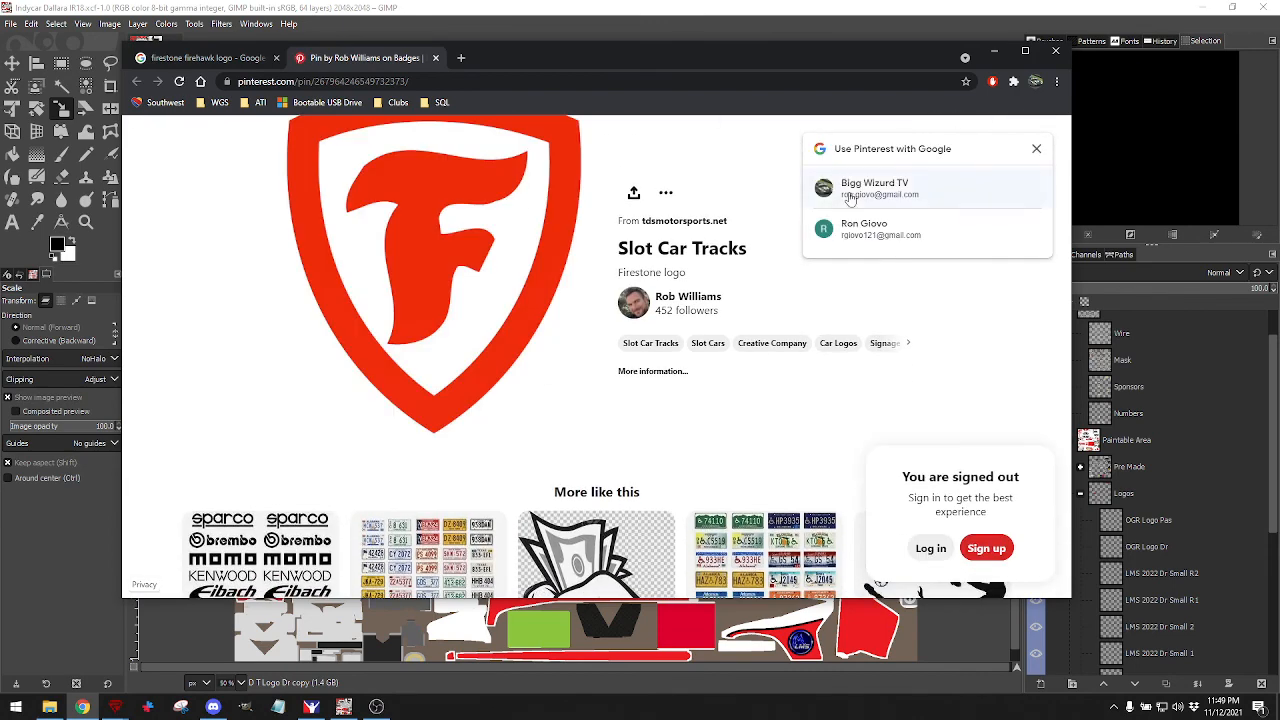
left_click(849, 198)
left_click(940, 236)
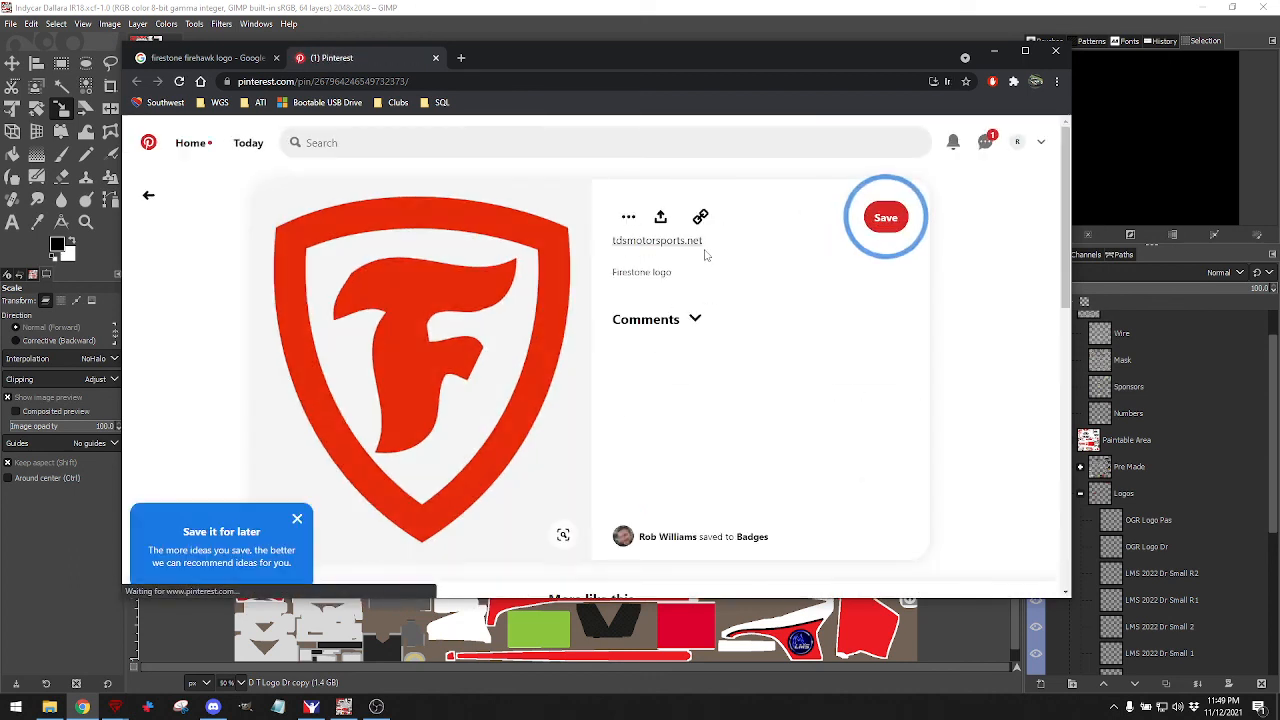
left_click(868, 222)
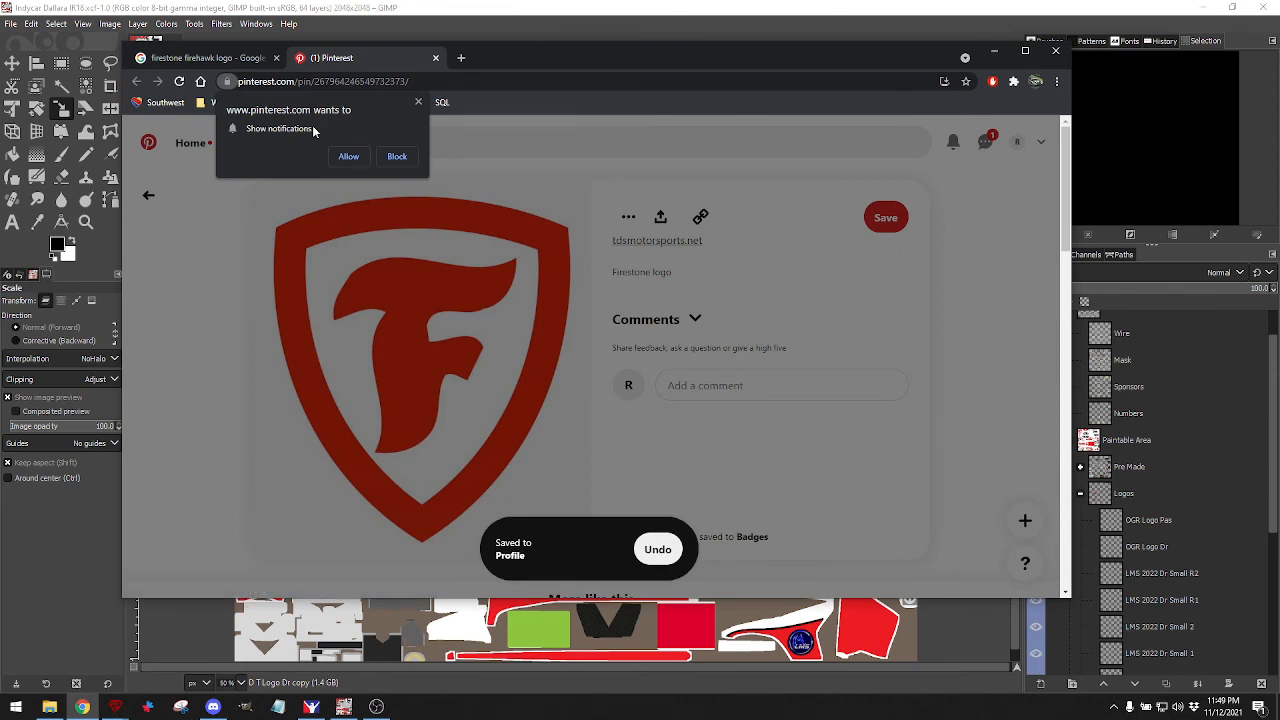
left_click(397, 158)
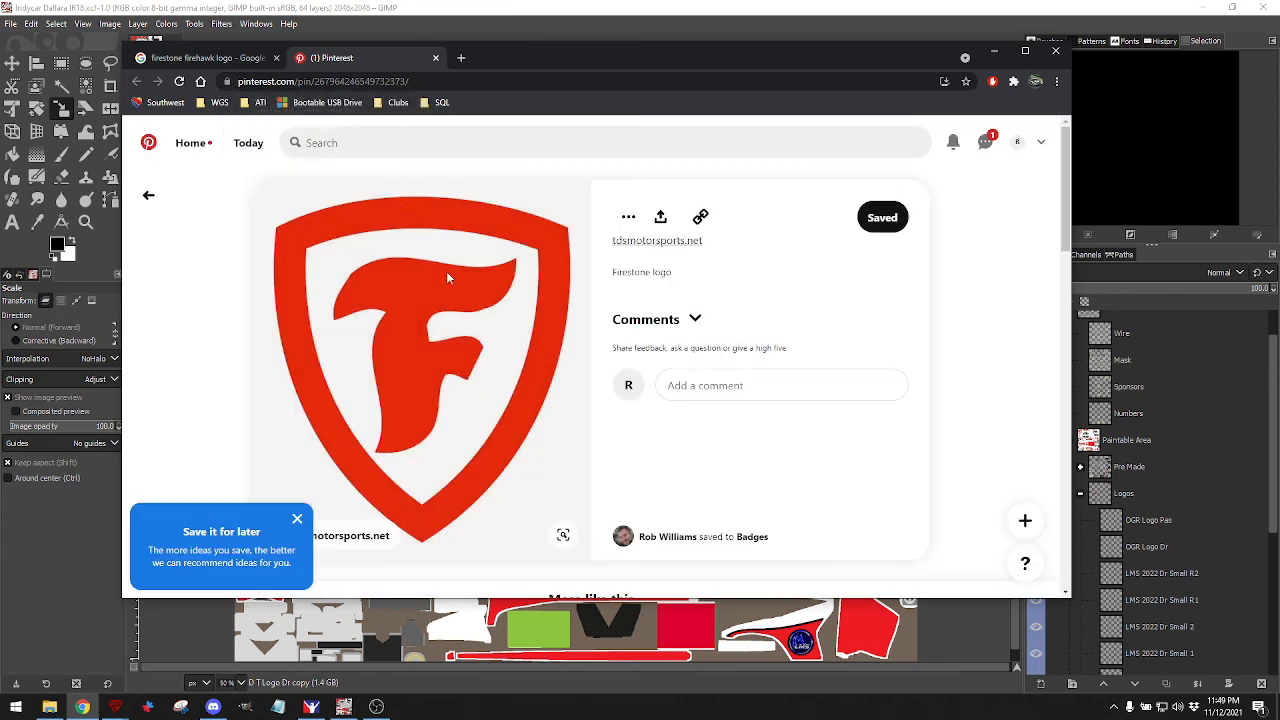
left_click(297, 518)
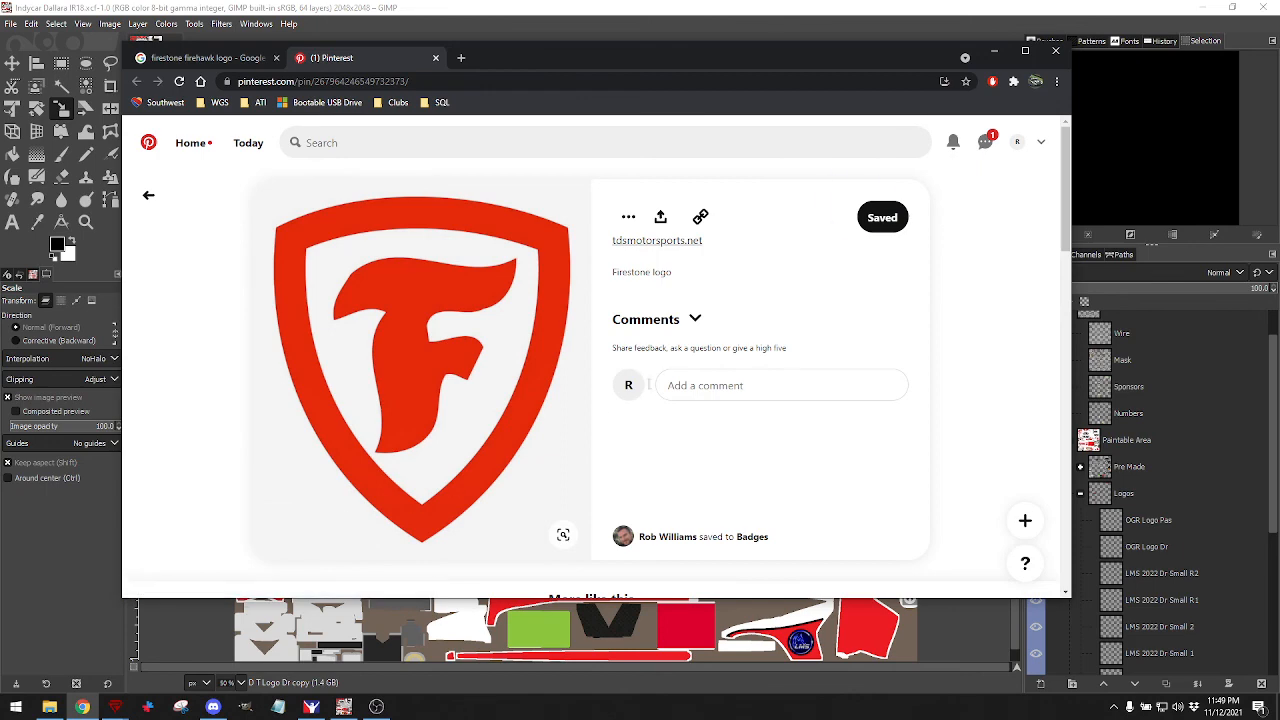
scroll(651, 371, "down", 3)
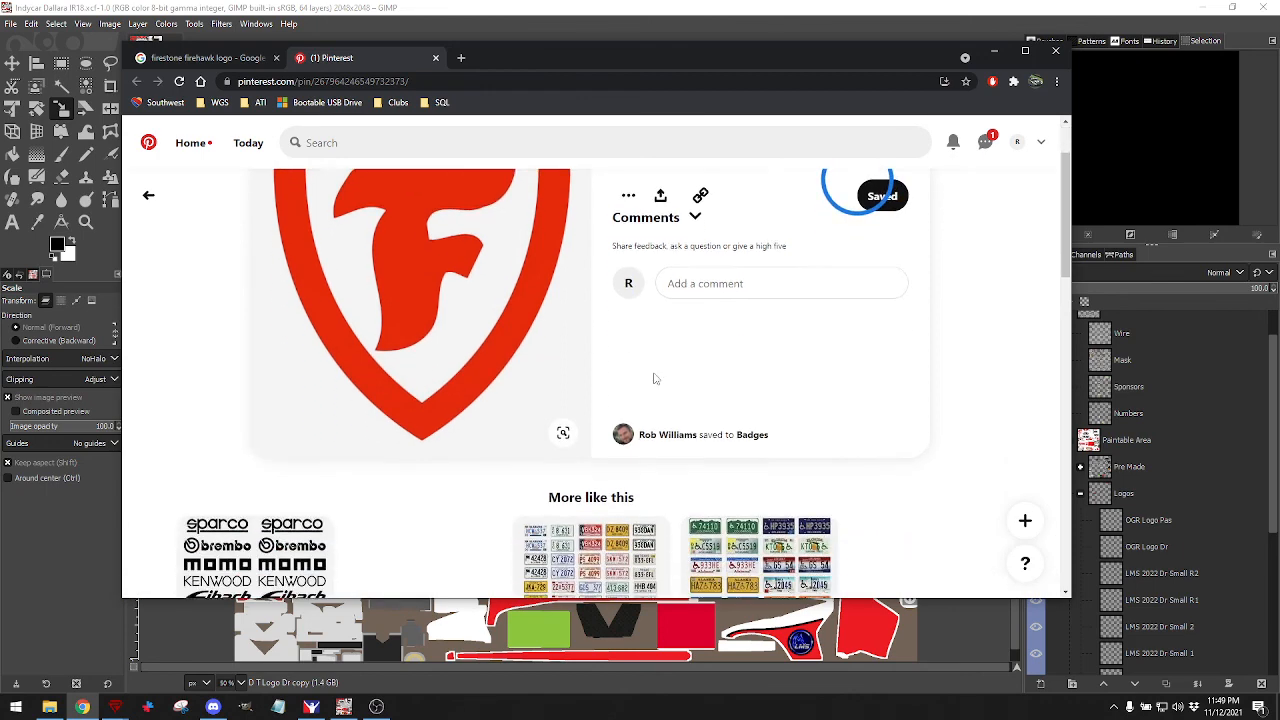
scroll(651, 371, "up", 3)
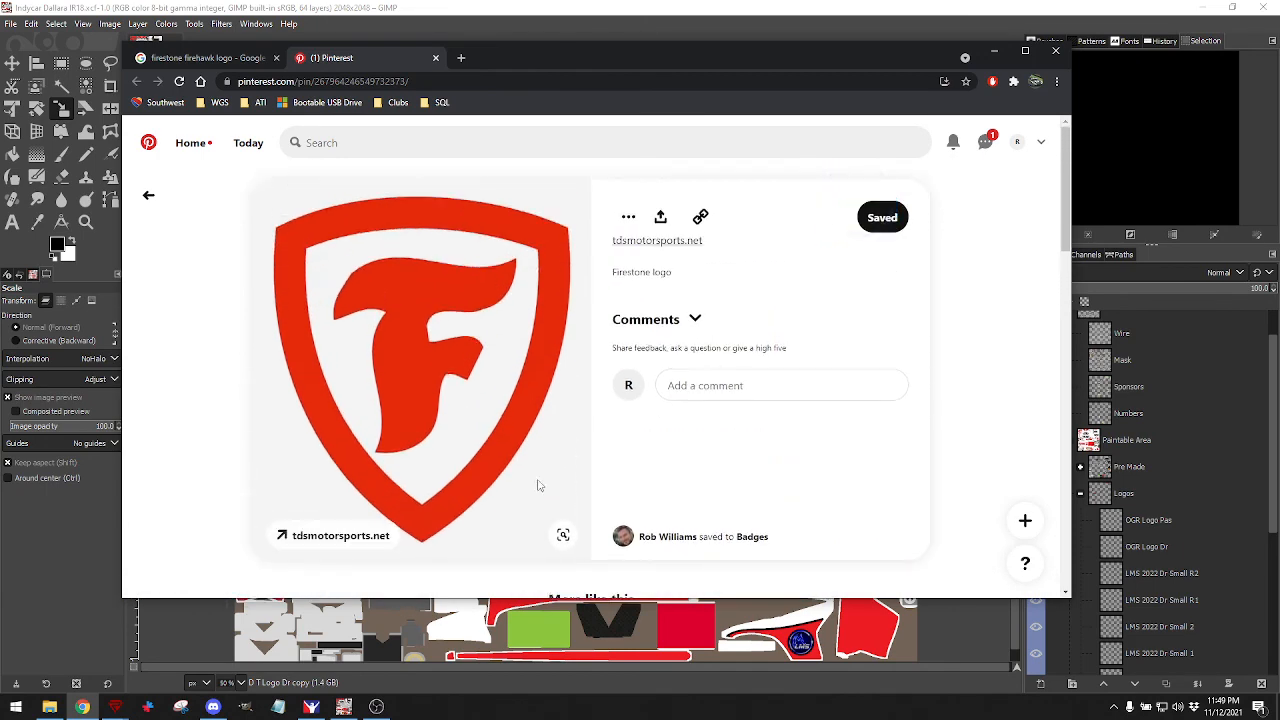
Download the pin image as Firestone logo.jpg into the Logos\Tires folder.
left_click(661, 217)
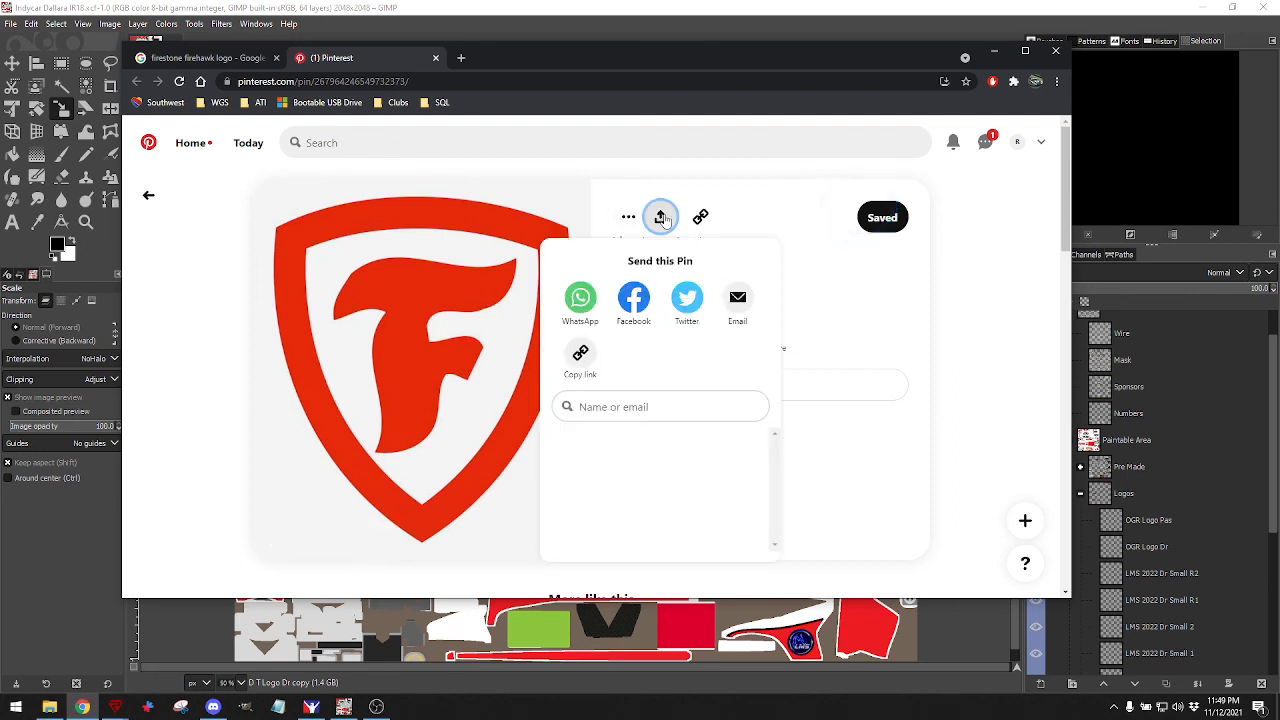
left_click(628, 218)
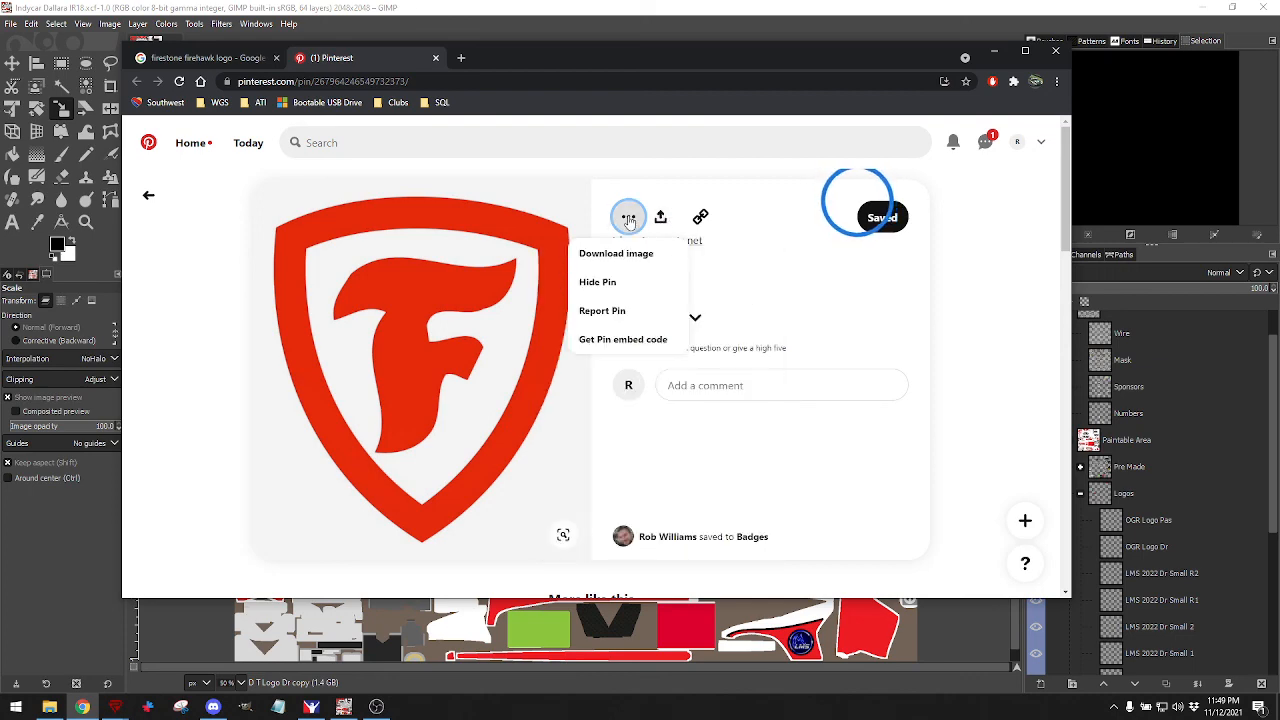
left_click(616, 253)
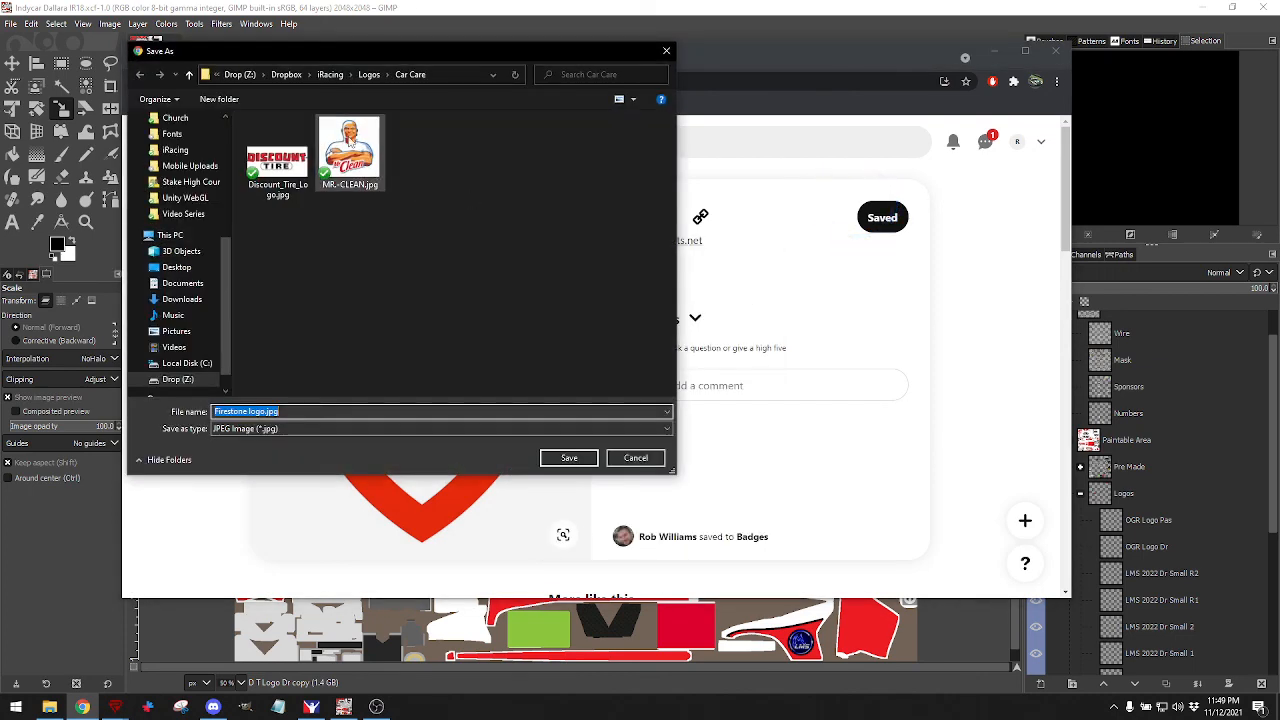
left_click(367, 74)
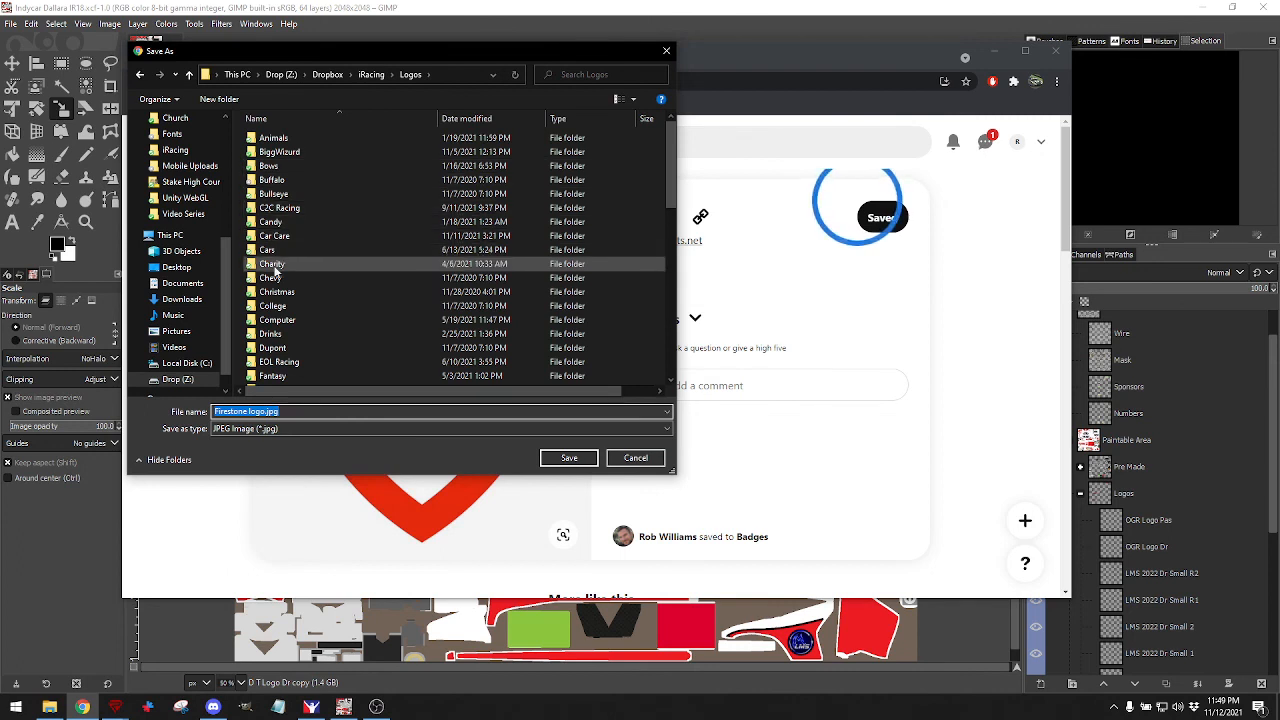
scroll(275, 263, "down", 12)
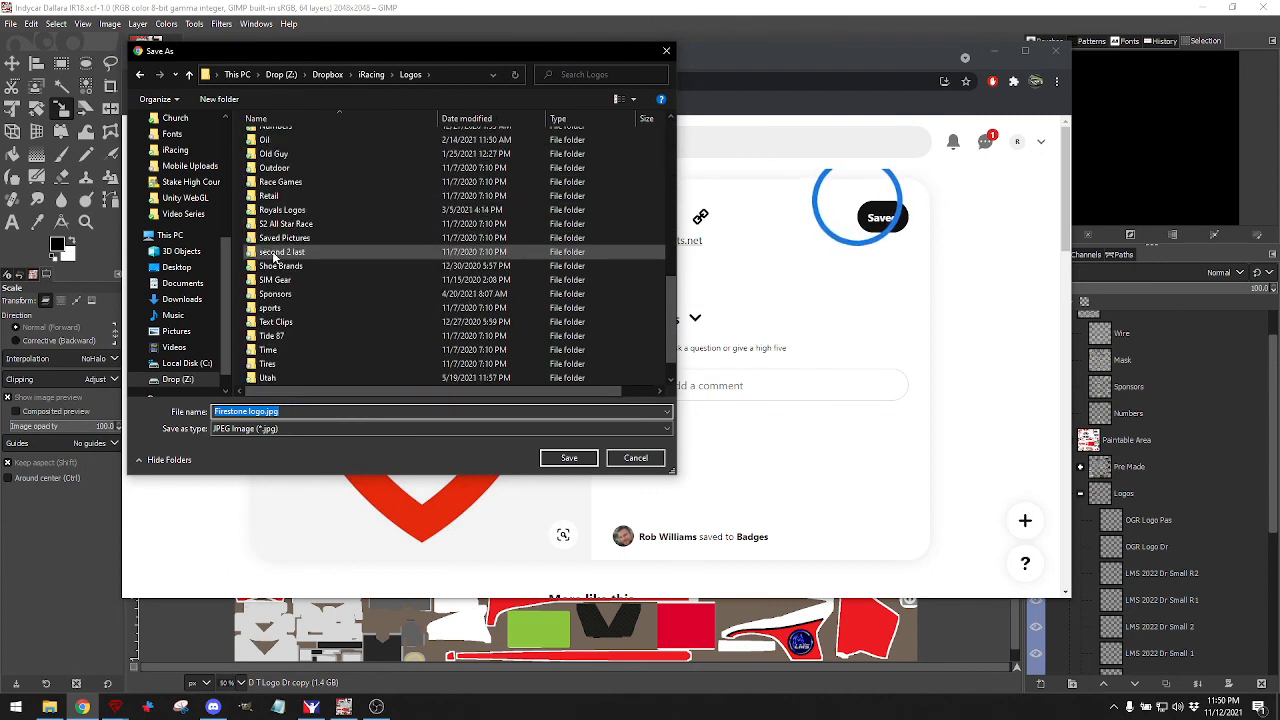
double_click(267, 335)
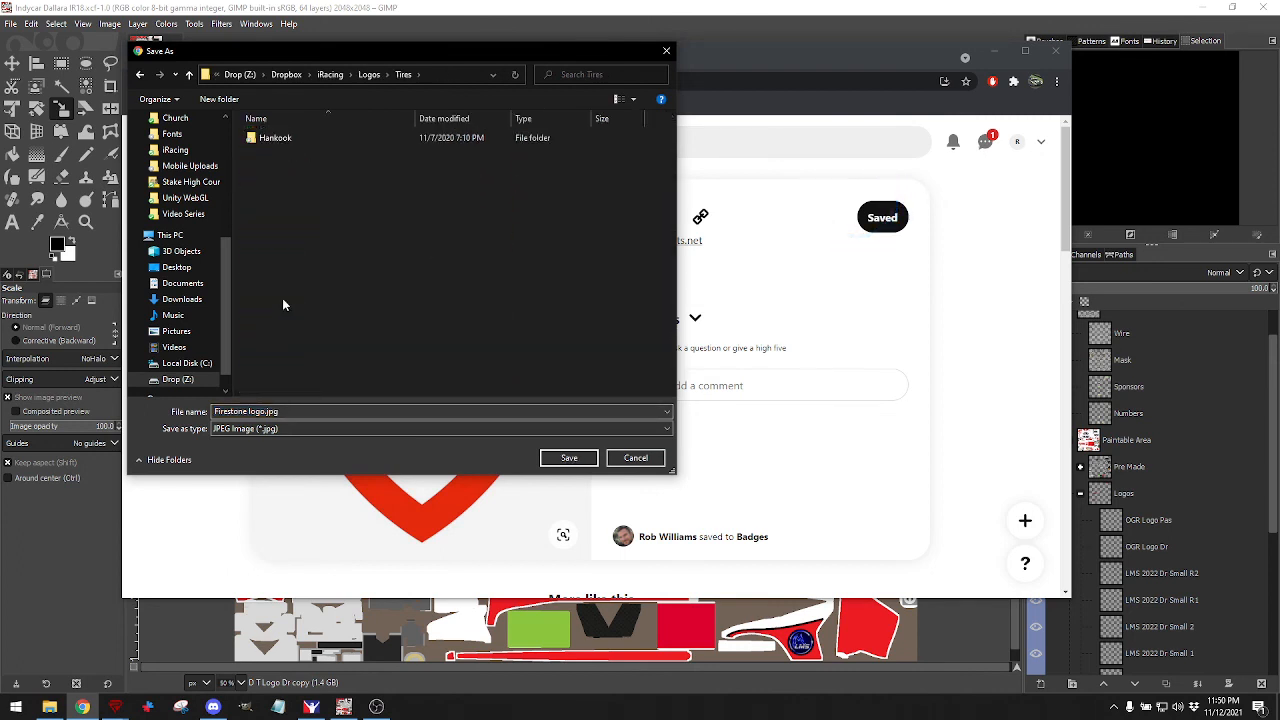
left_click(569, 457)
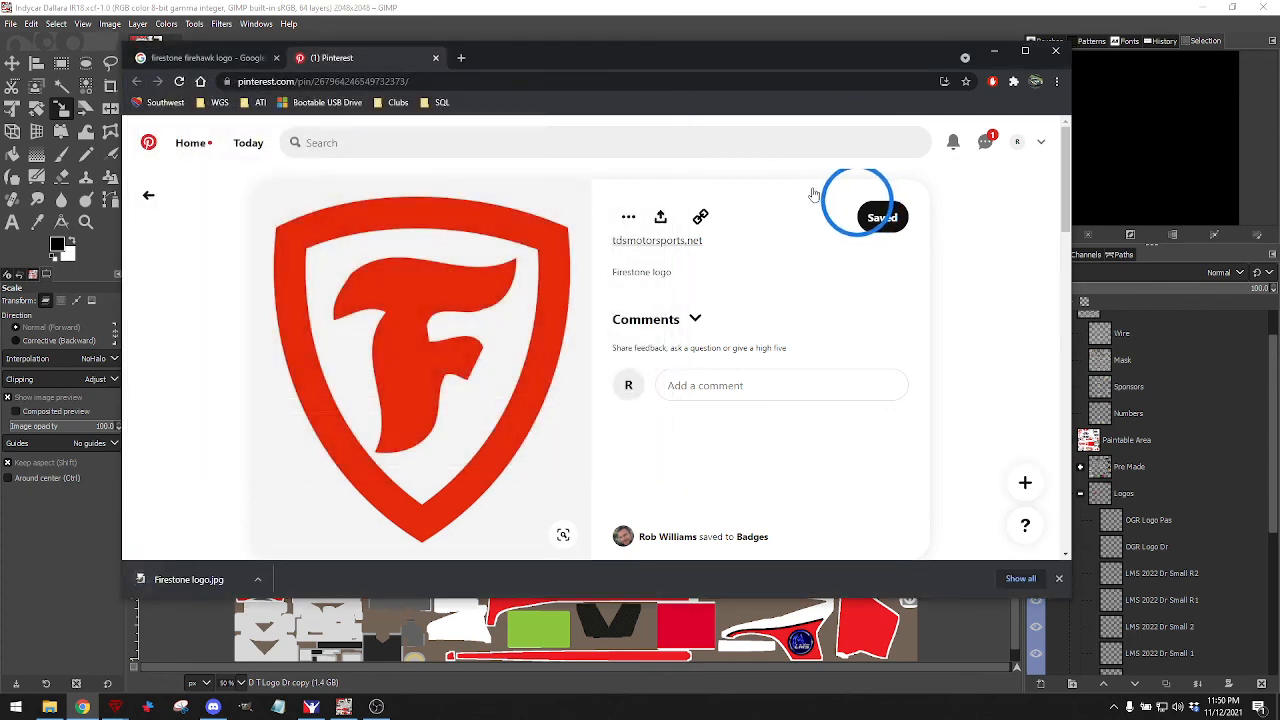
Open Firestone logo.jpg from iRacing > Logos > Tires as a new GIMP image.
left_click(995, 51)
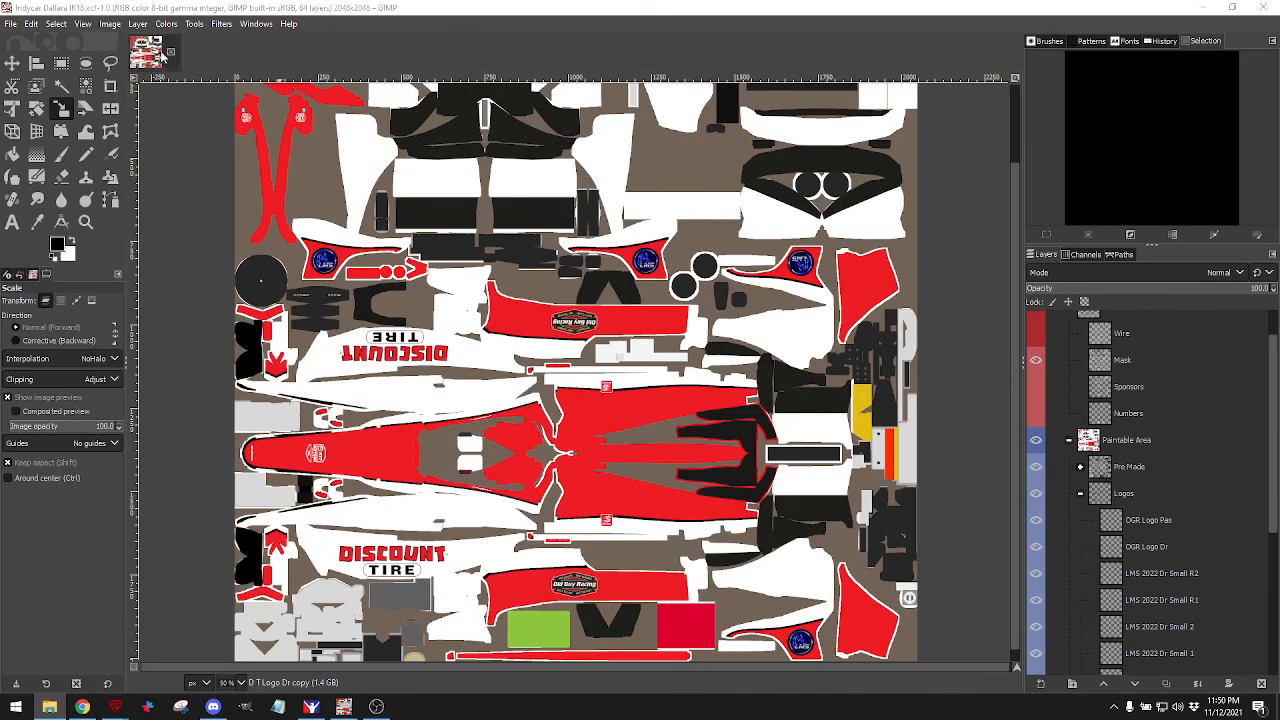
left_click(10, 23)
left_click(40, 72)
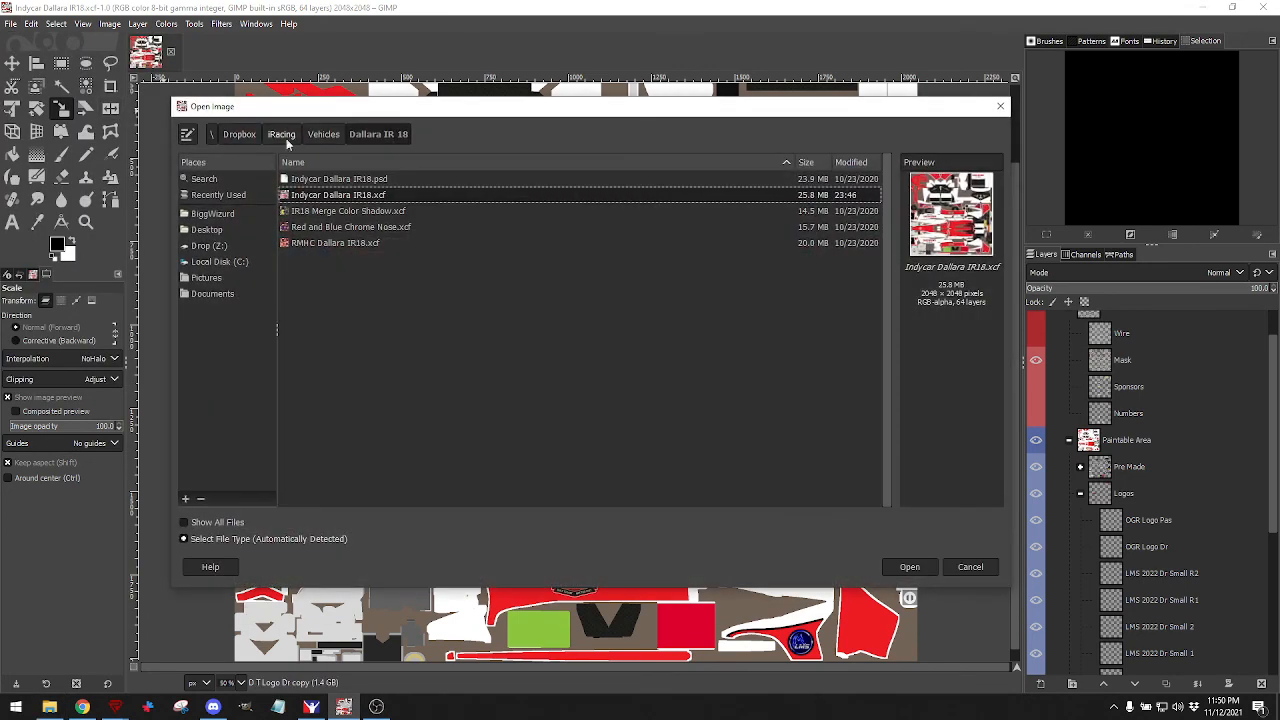
left_click(281, 134)
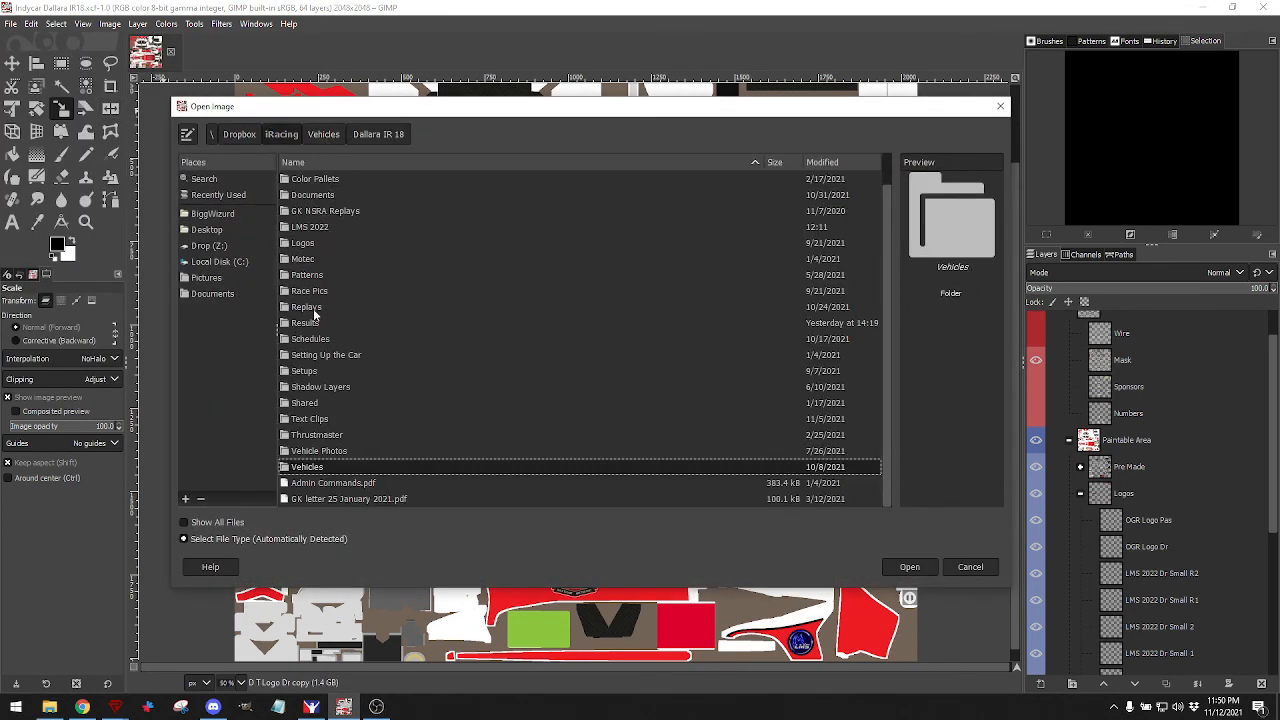
double_click(308, 244)
scroll(330, 330, "down", 5)
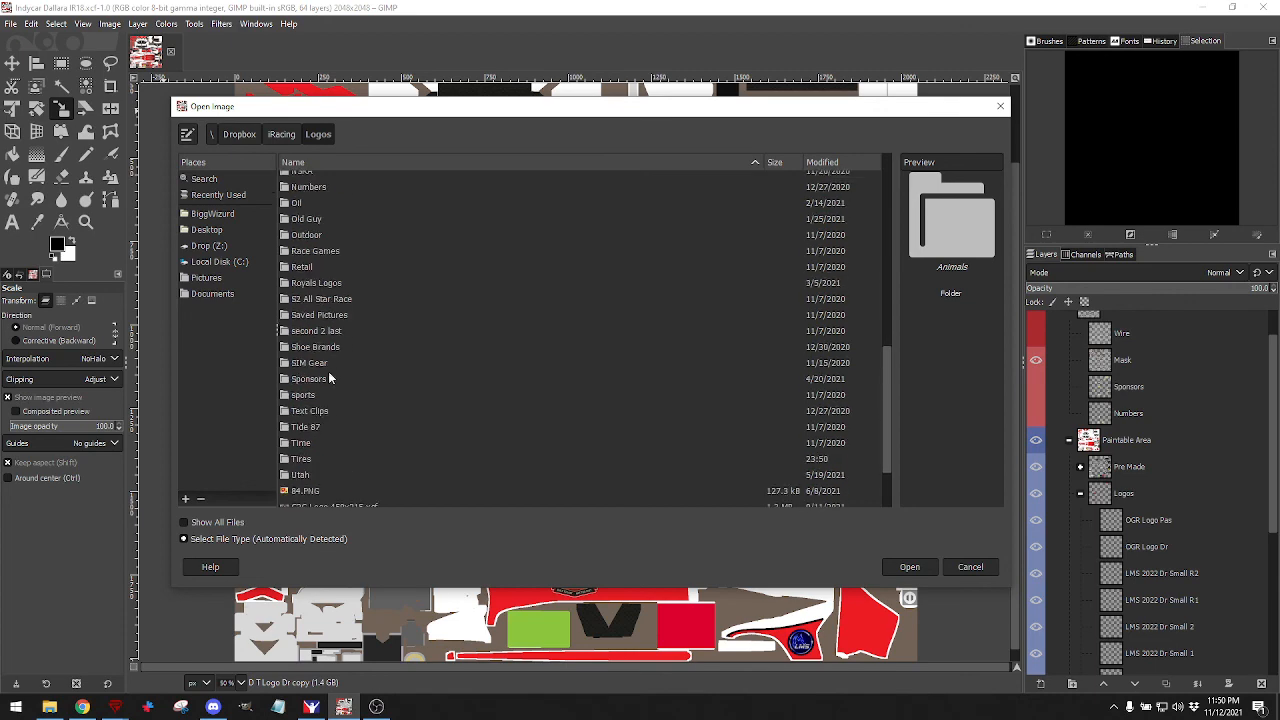
left_click(301, 462)
double_click(302, 459)
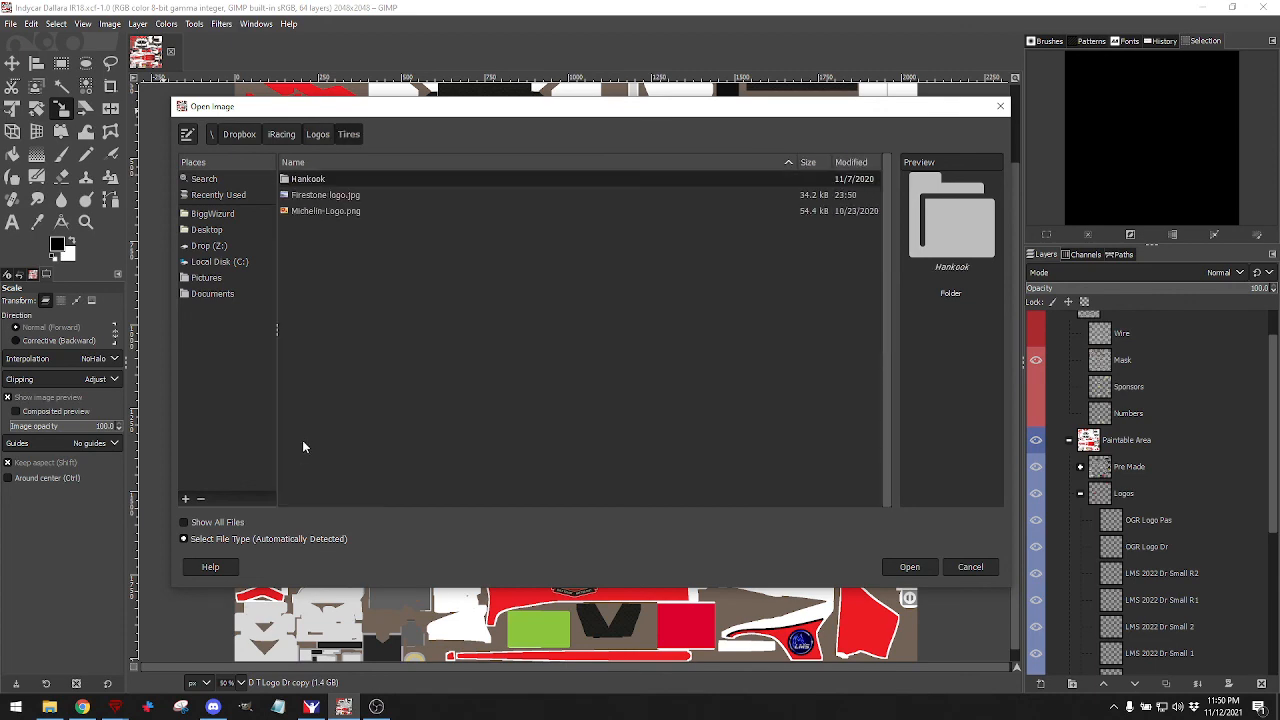
left_click(318, 196)
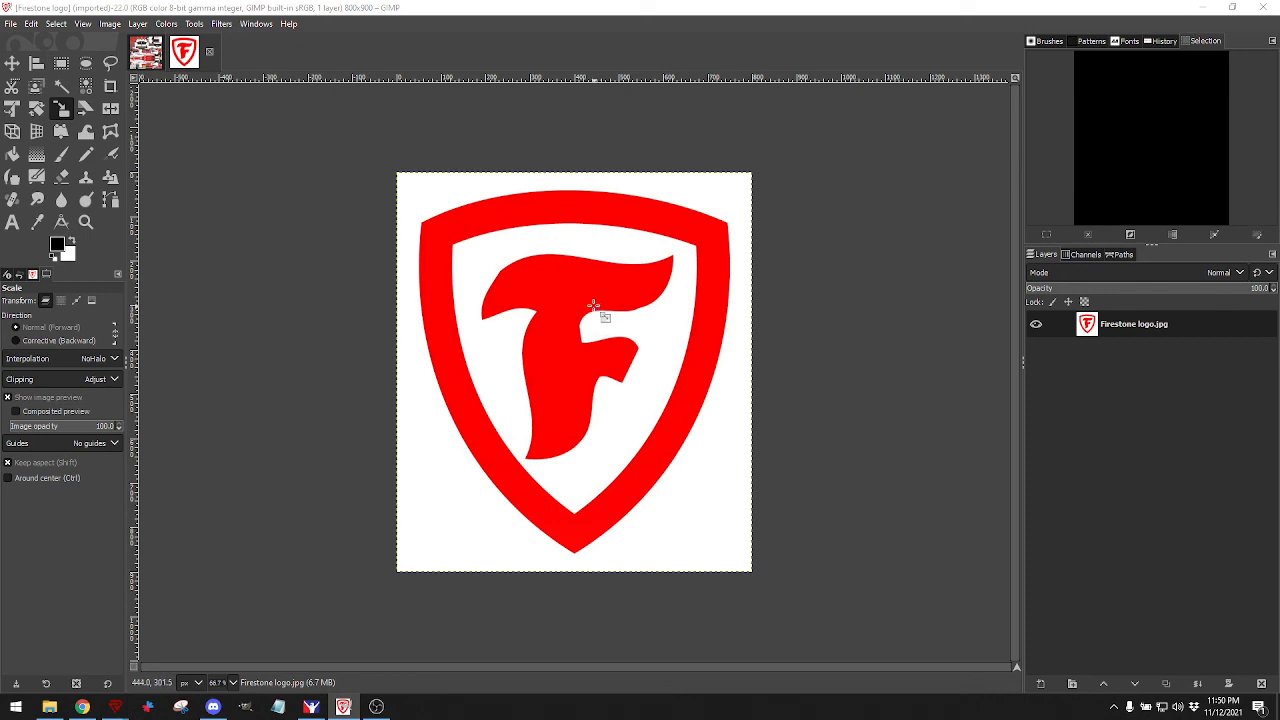
Select the red shield and F by colour, then invert to the white background.
left_click(86, 85)
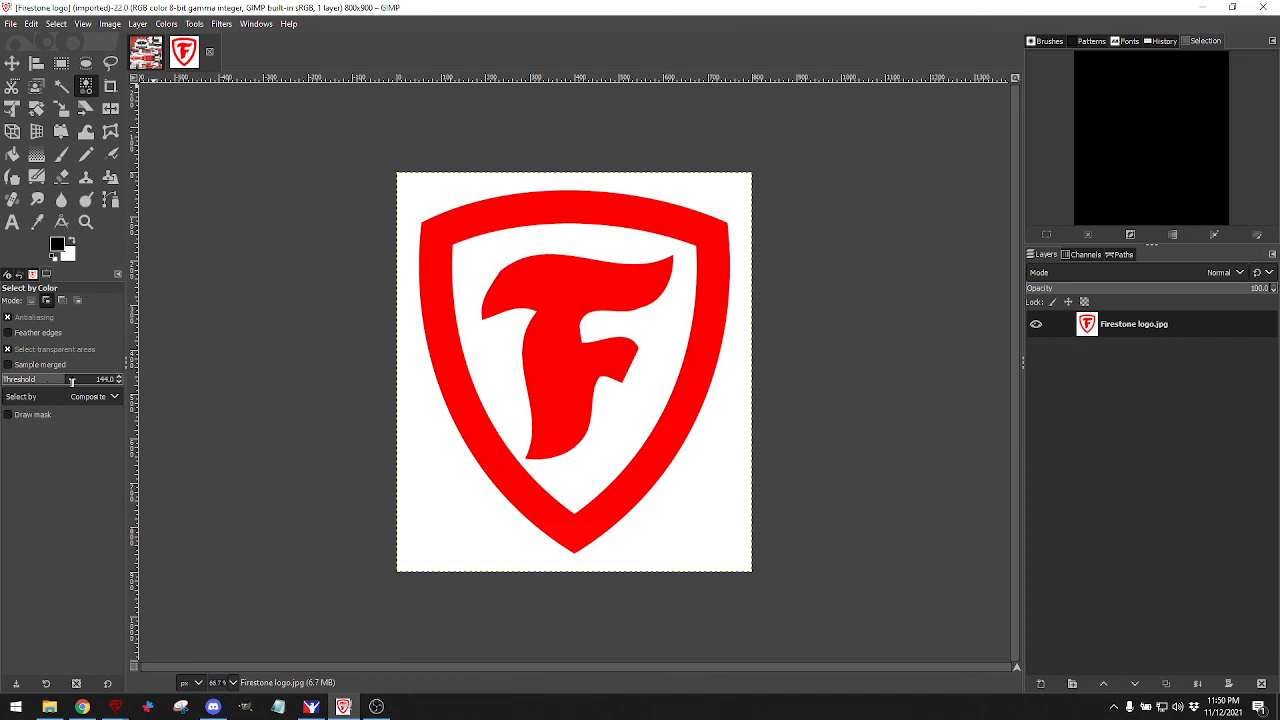
left_click(450, 235)
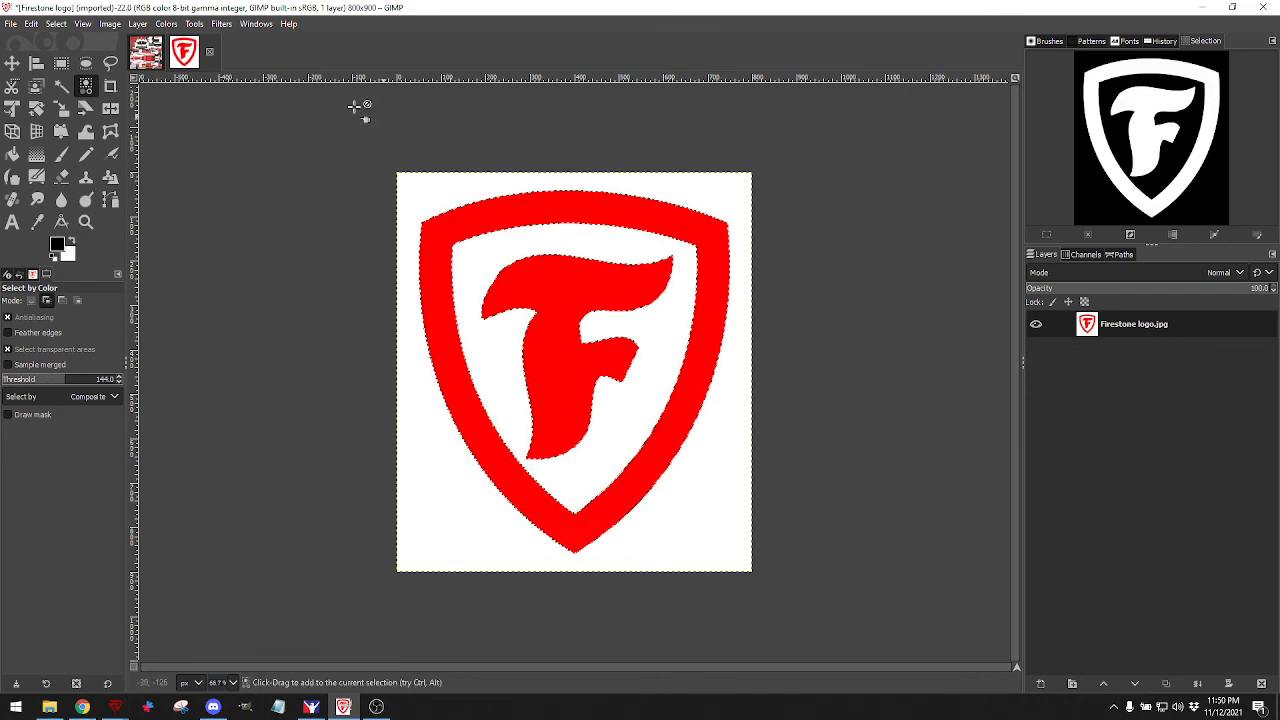
left_click(55, 23)
left_click(80, 66)
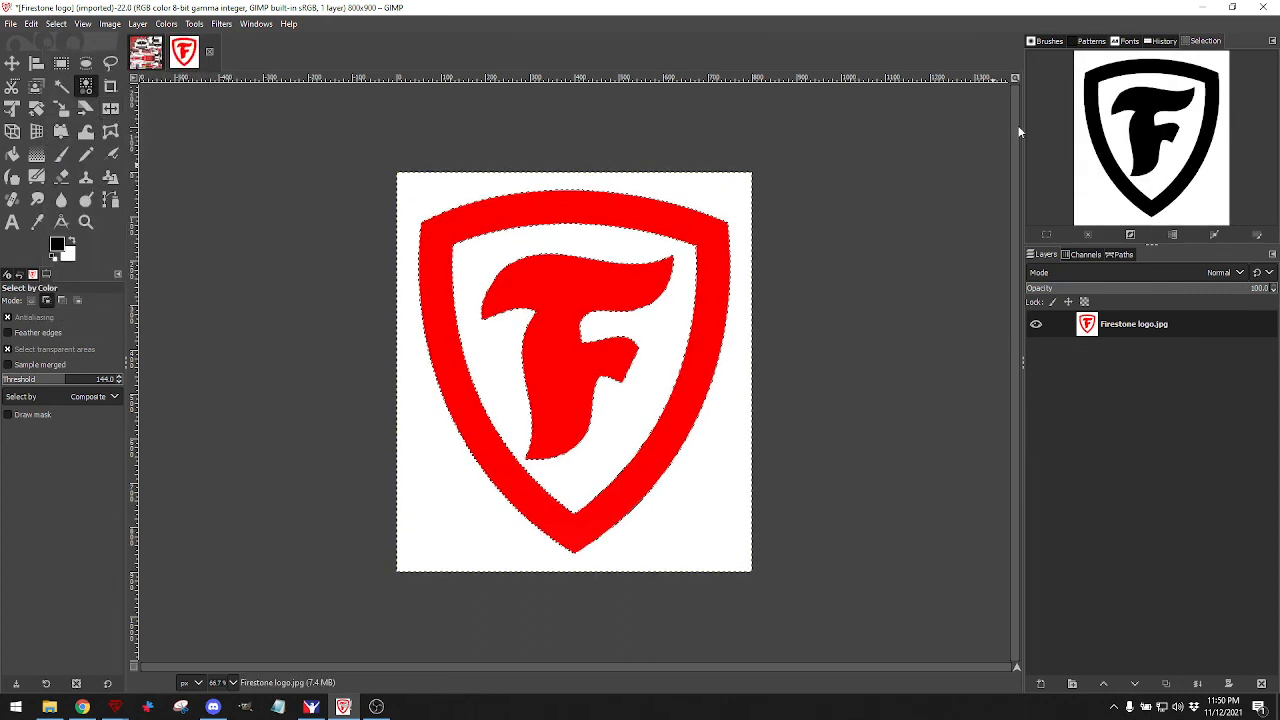
Add an alpha channel, clear the white to transparency, and reselect the red shield by colour.
left_click(31, 23)
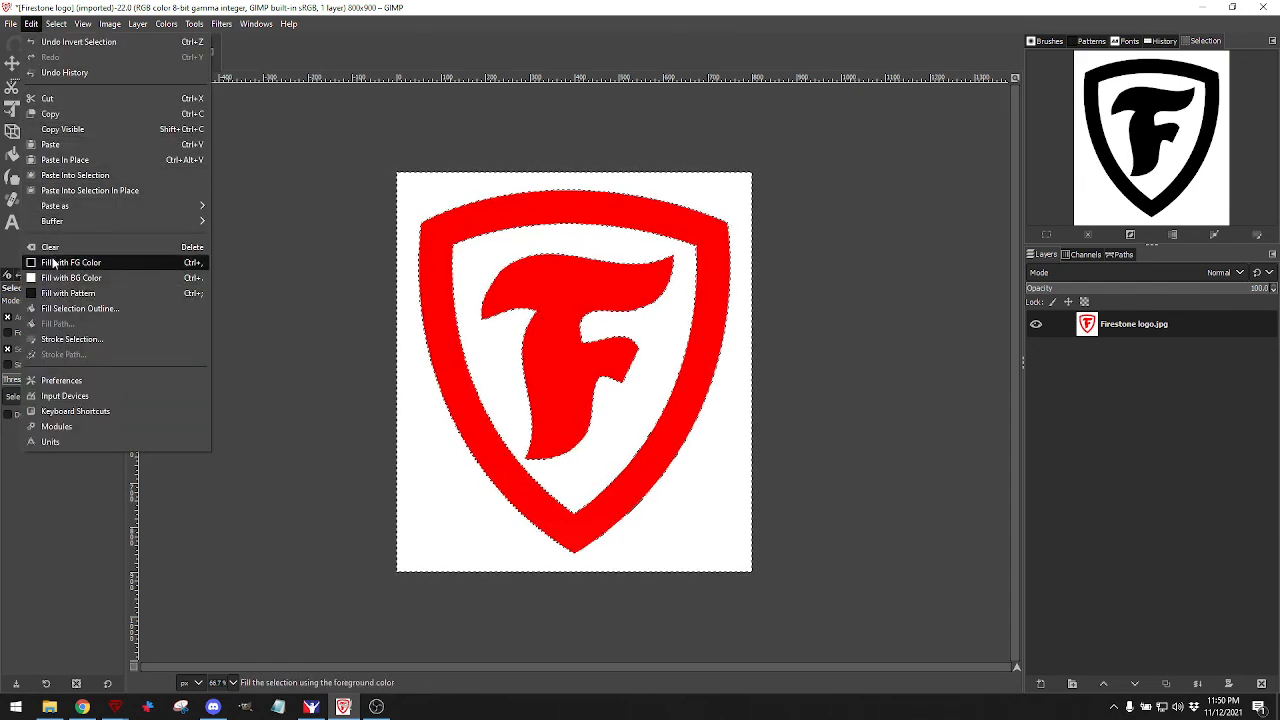
left_click(31, 23)
left_click(137, 23)
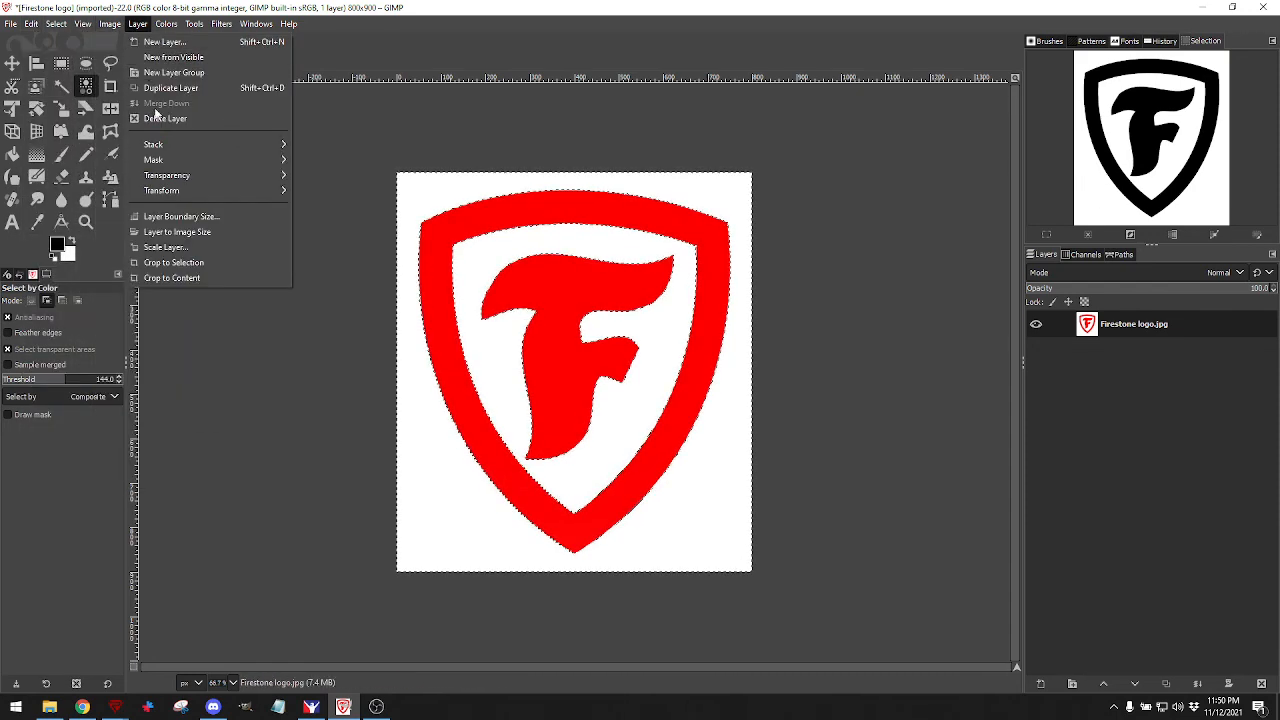
mouse_move(259, 174)
left_click(330, 175)
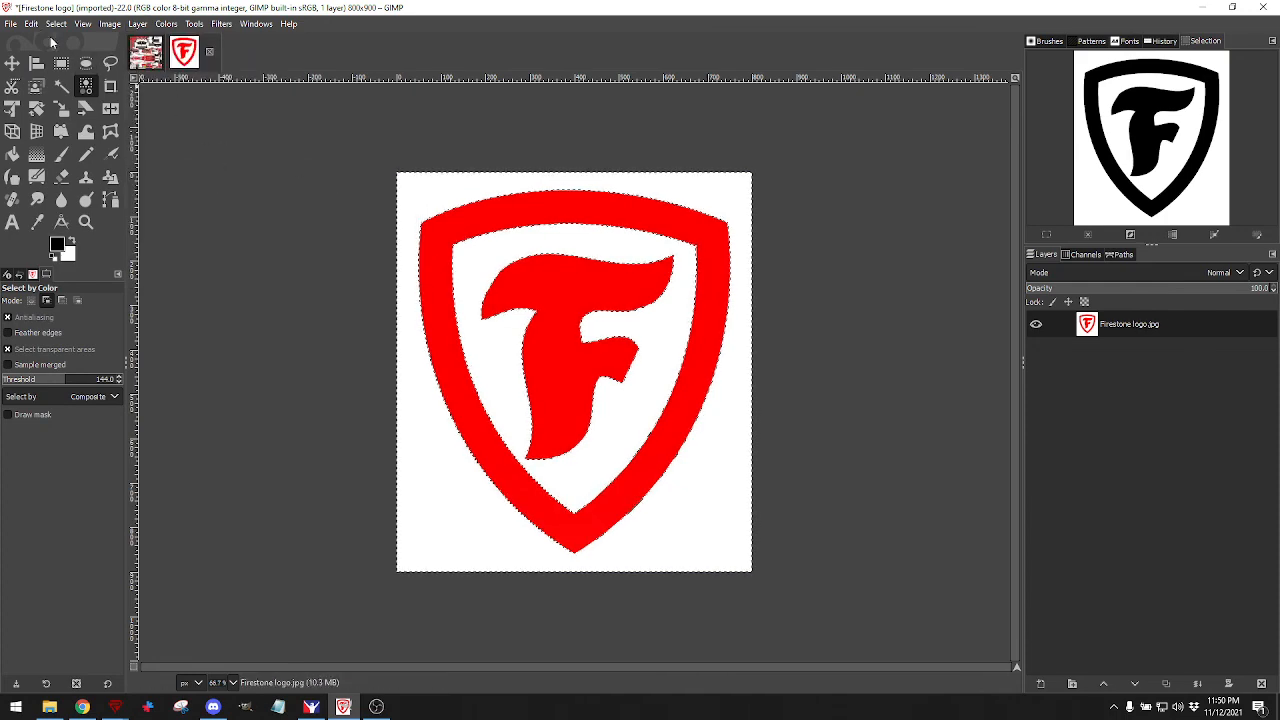
left_click(31, 23)
left_click(69, 249)
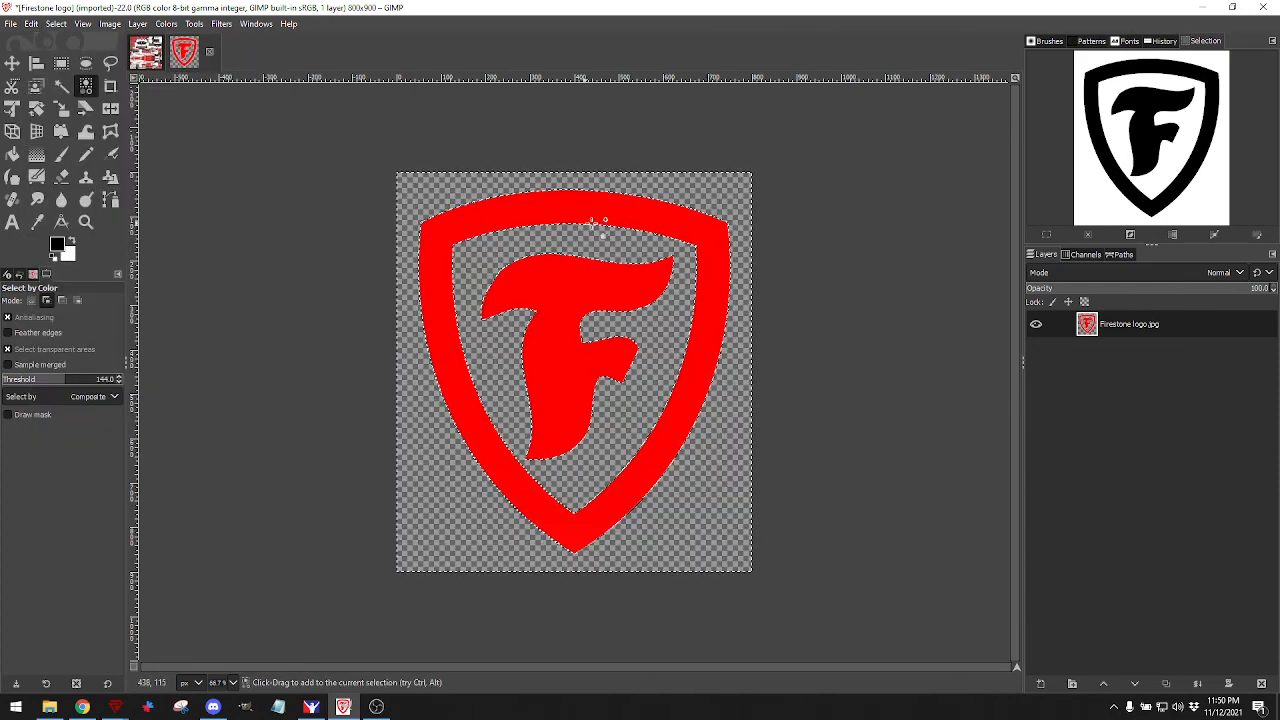
left_click(56, 23)
left_click(66, 57)
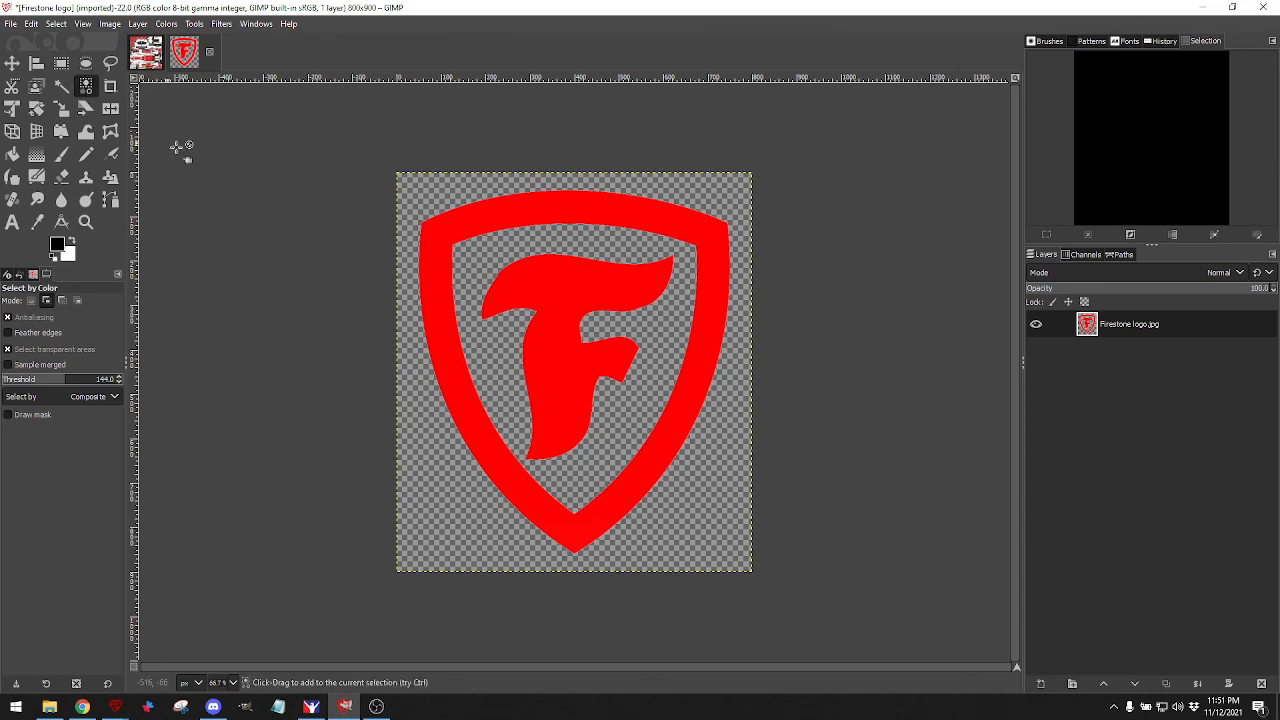
left_click(462, 243)
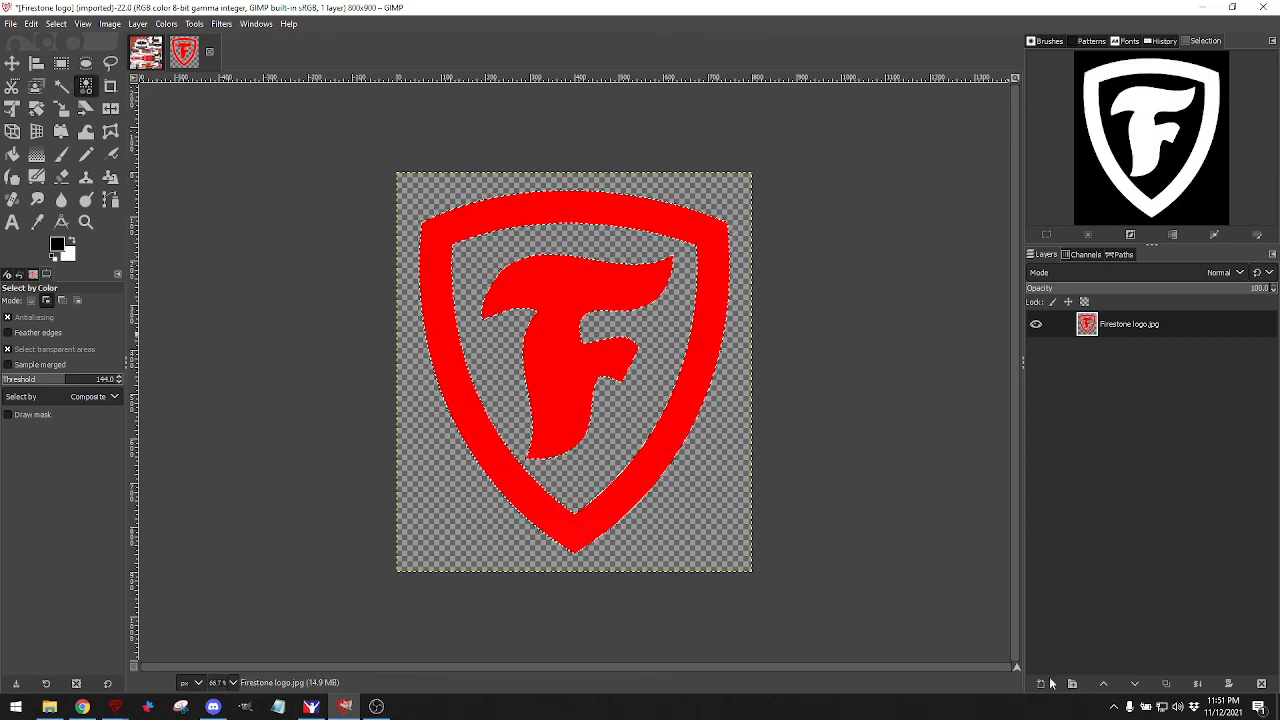
Create a new empty layer named 'Firehawk White' on the Firestone logo image.
left_click(1041, 683)
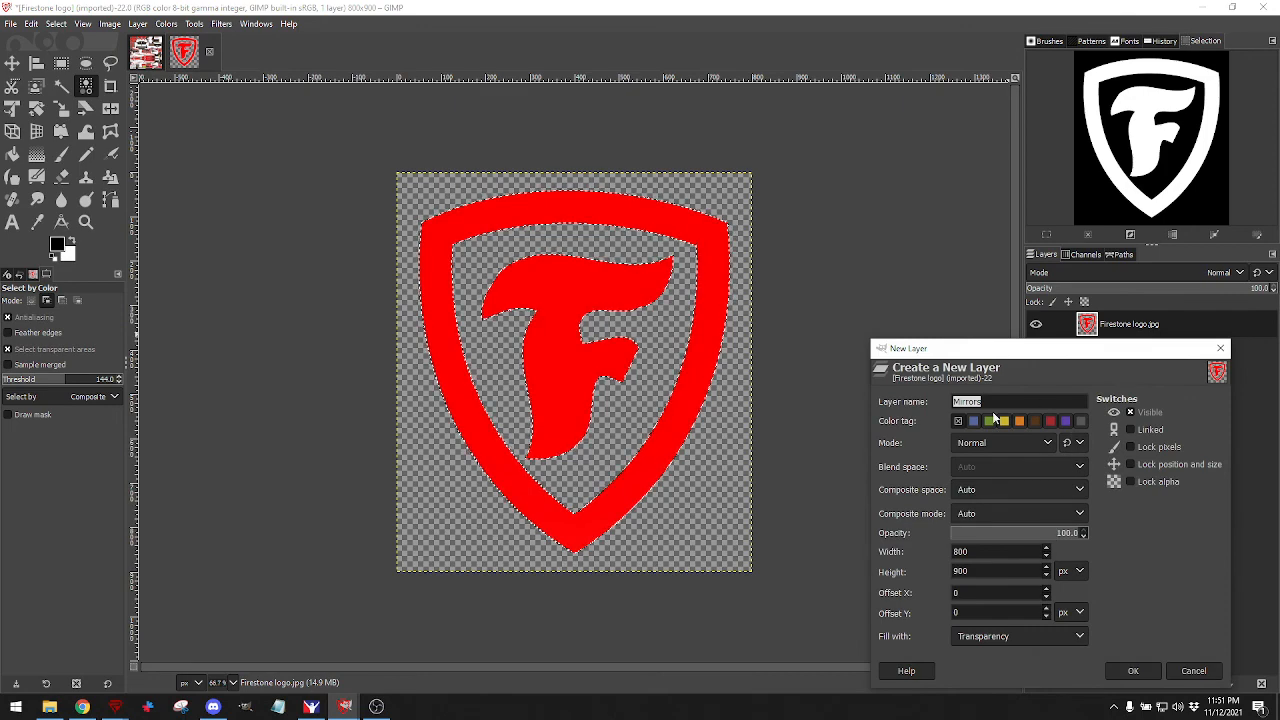
type("F")
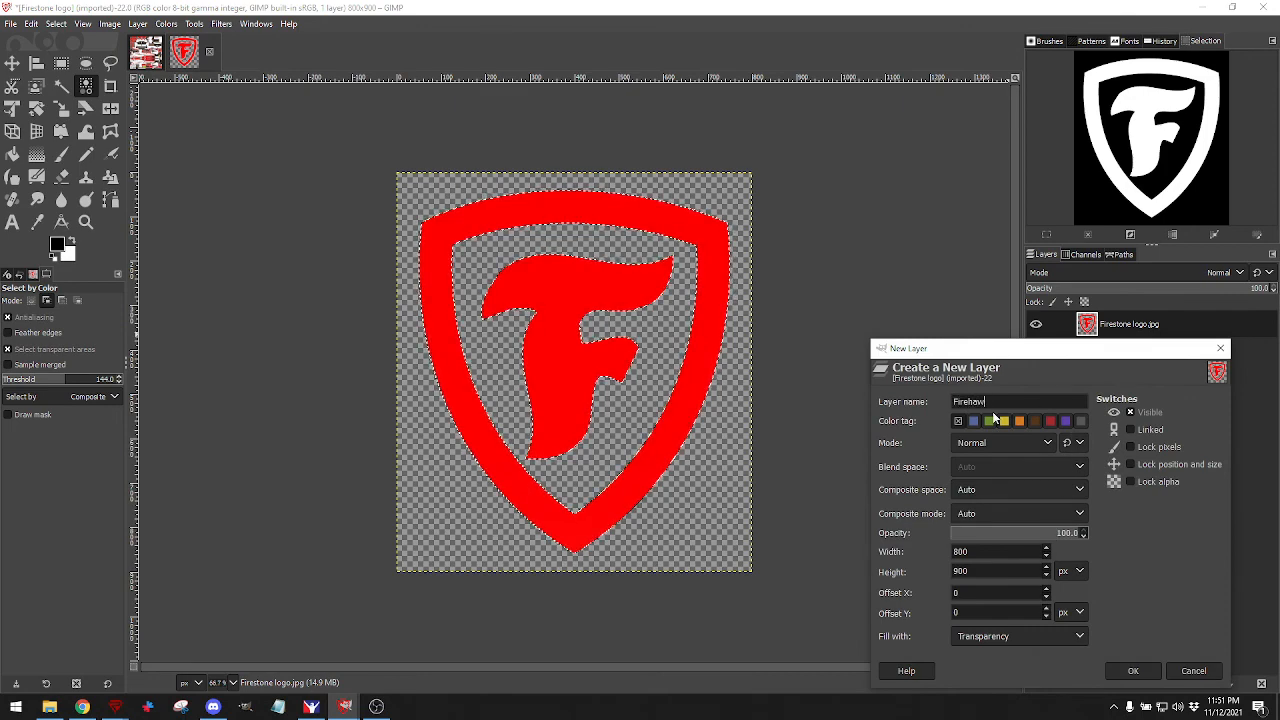
type("irehawk Whi")
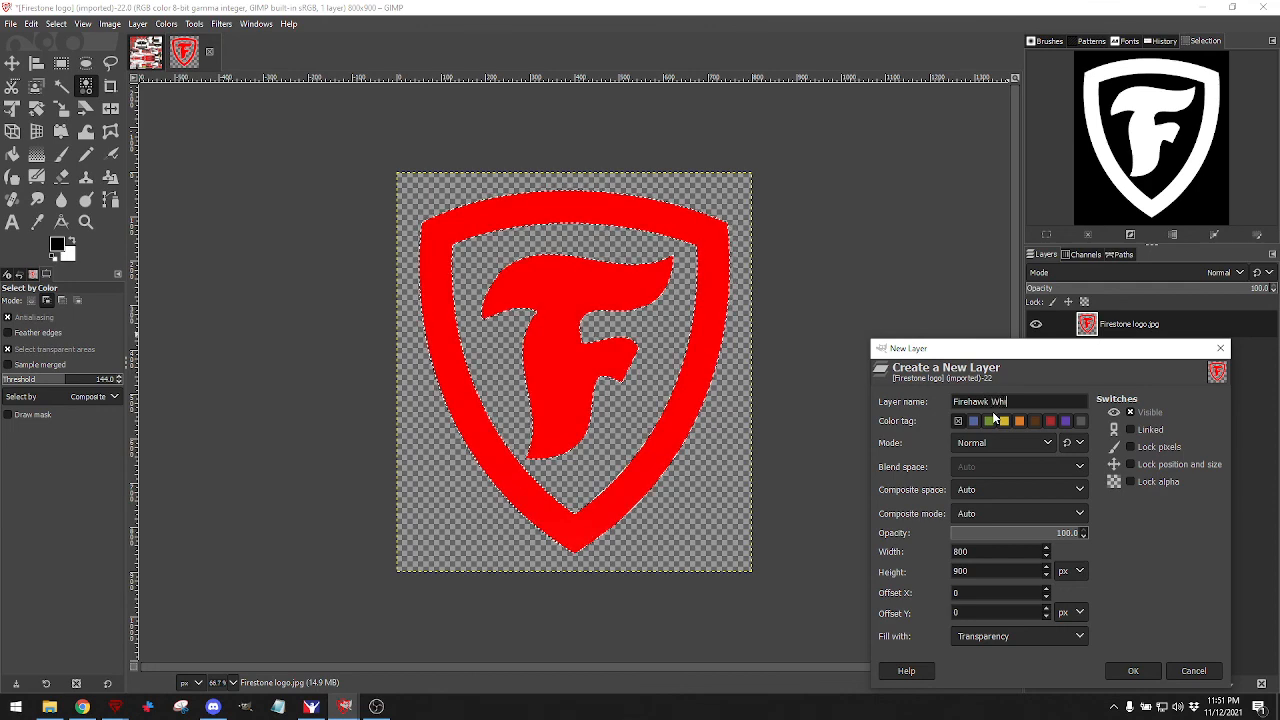
type("te")
key("Return")
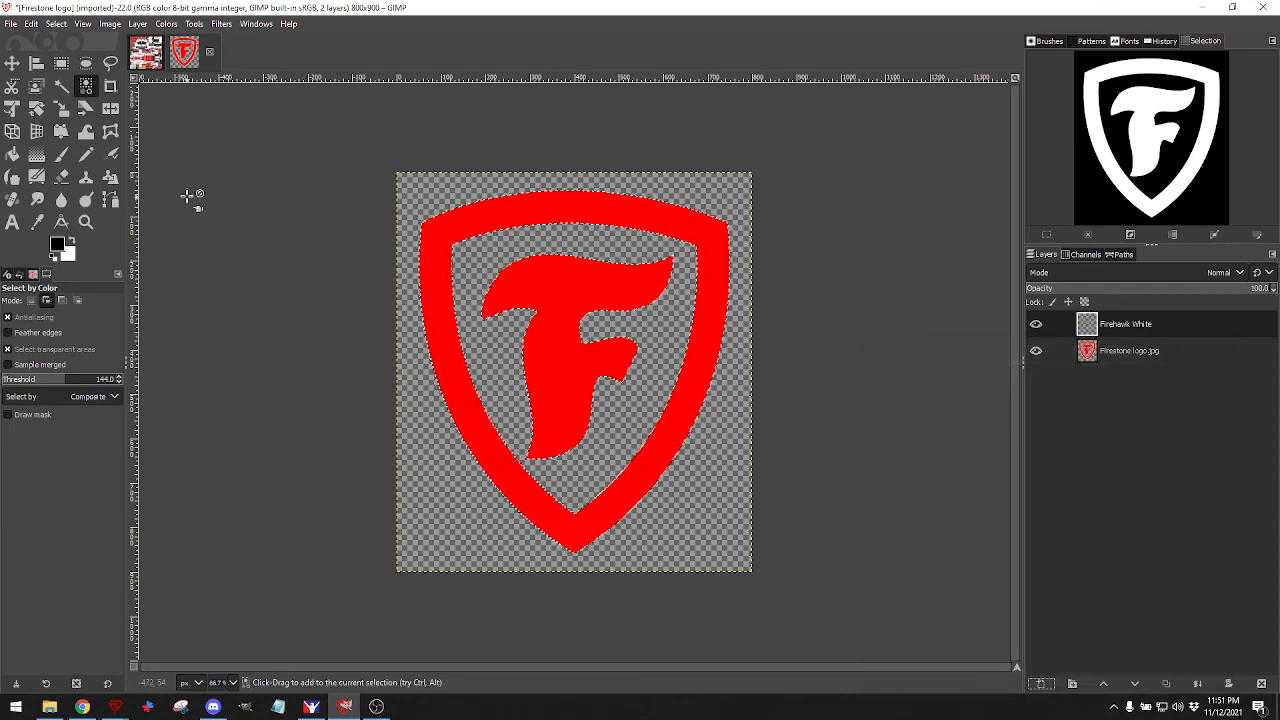
Bucket-fill the logo selection white on Firehawk White, then hide that layer.
left_click(73, 242)
left_click(12, 152)
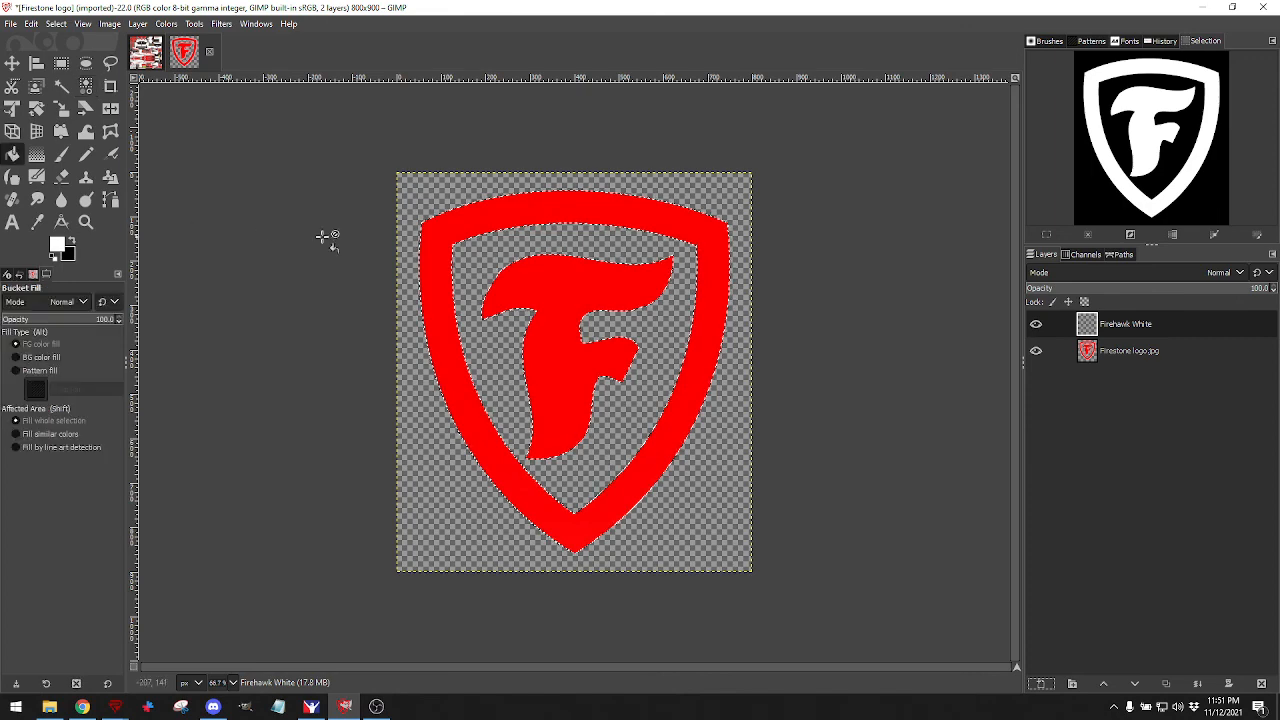
left_click(449, 222)
left_click(1036, 325)
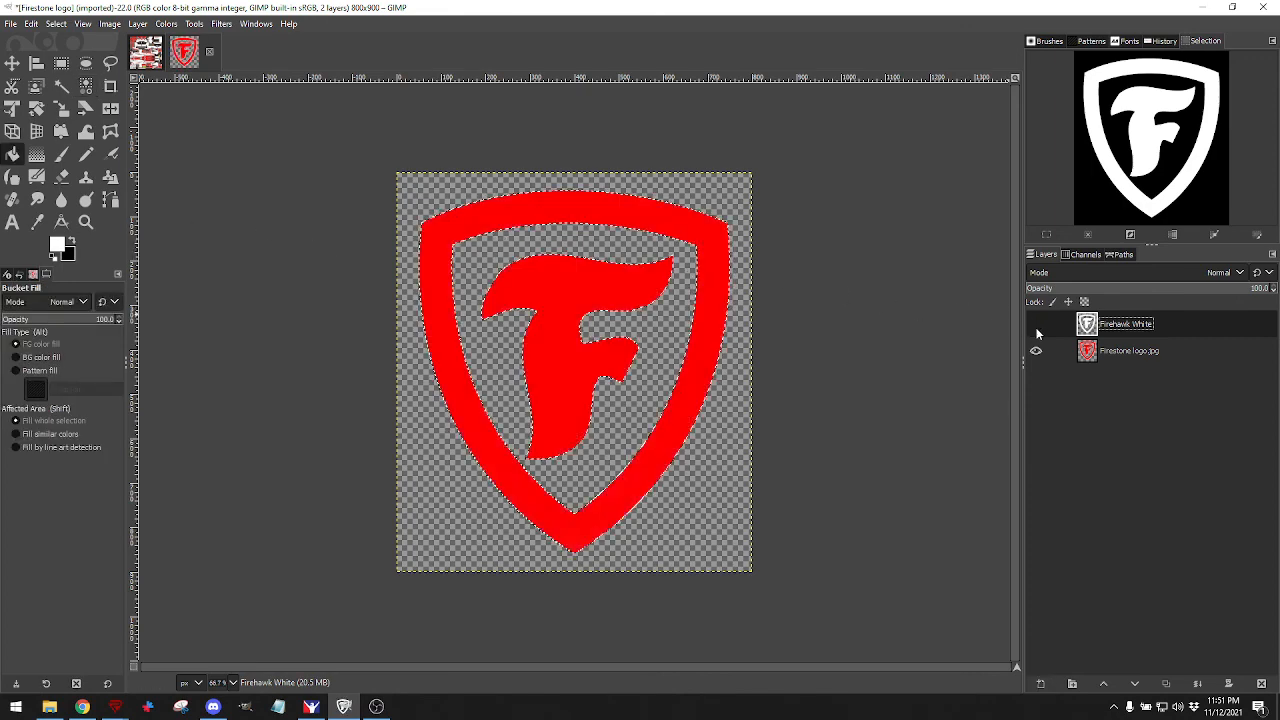
Add a 'Firehawk Black' layer and fill the logo selection with black.
left_click(1041, 685)
left_click(1033, 402)
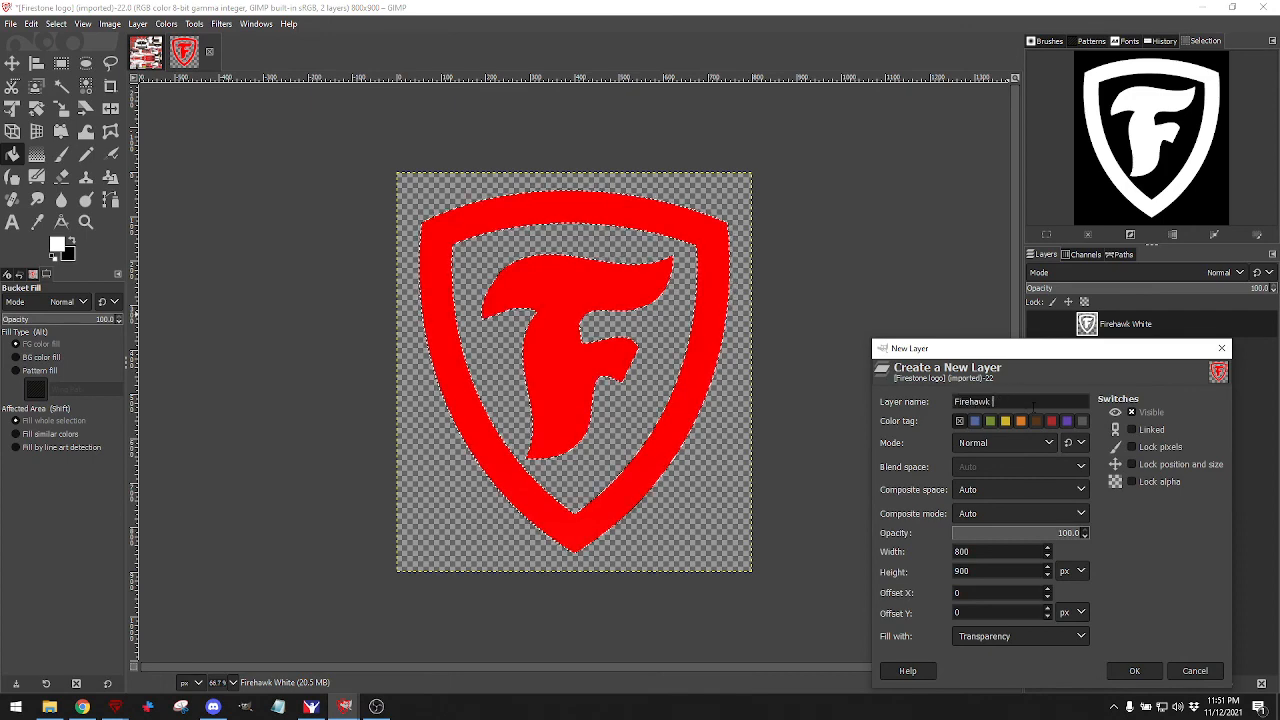
type("Black")
key("Return")
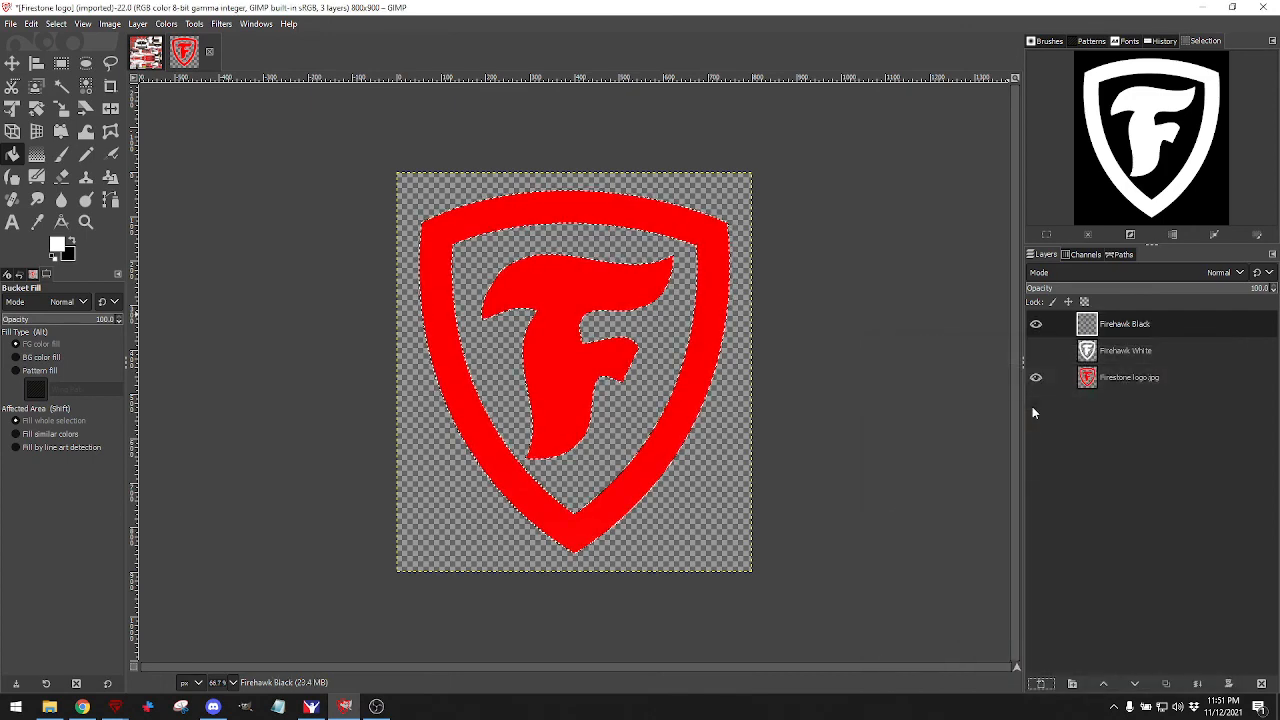
left_click(71, 246)
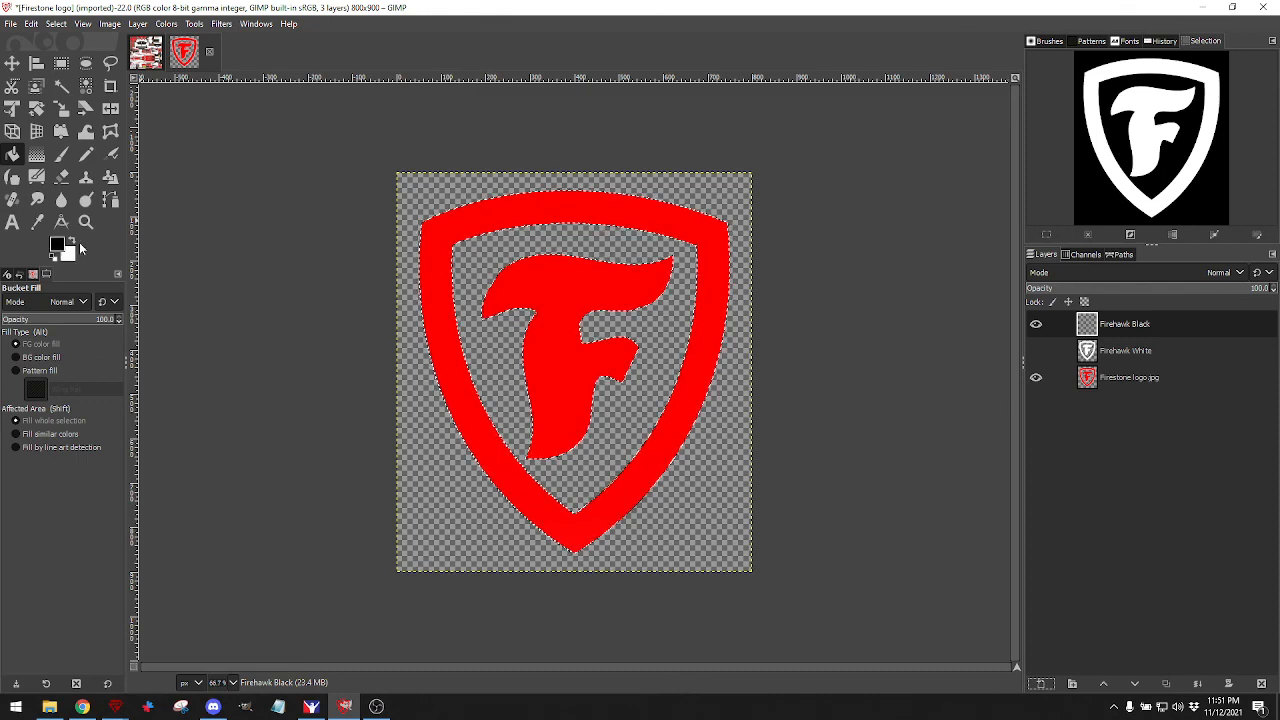
left_click(455, 233)
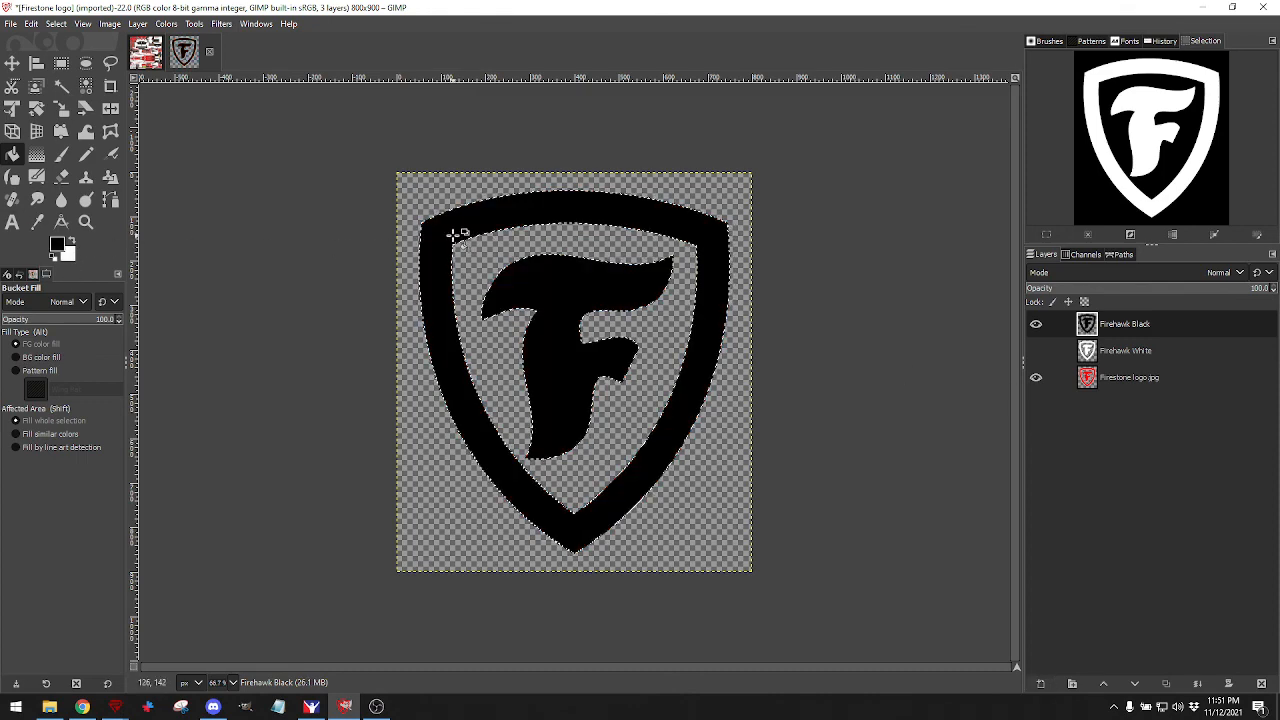
Leave only Firehawk Black visible, deselect, and drag it into the livery image.
left_click(1036, 351)
left_click(1037, 326)
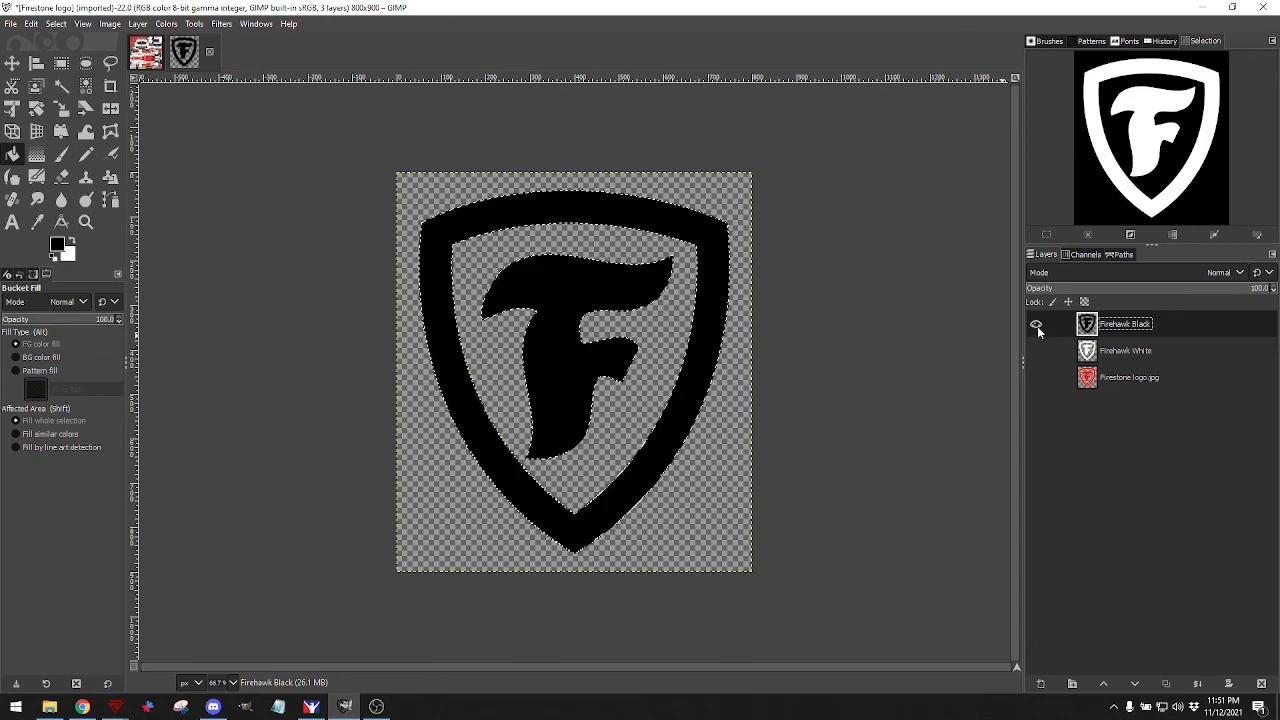
left_click(1036, 326)
left_click(1036, 348)
left_click(1036, 348)
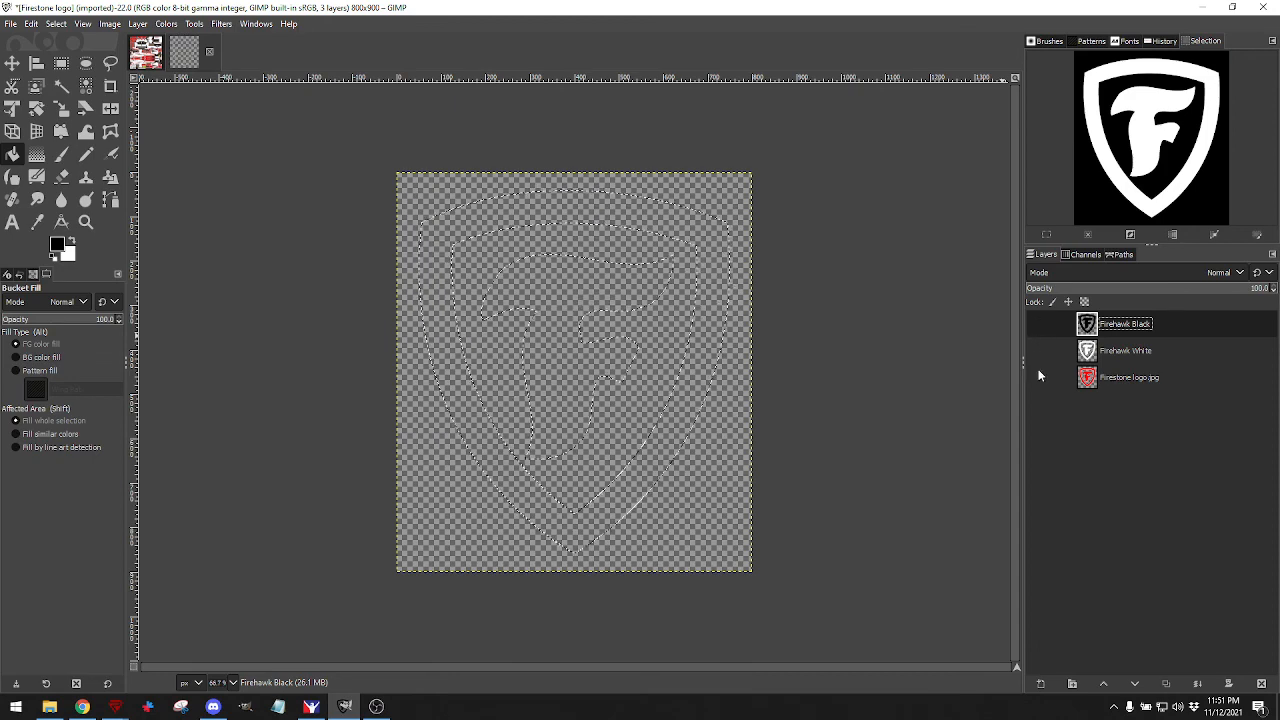
left_click(1037, 378)
left_click(1037, 378)
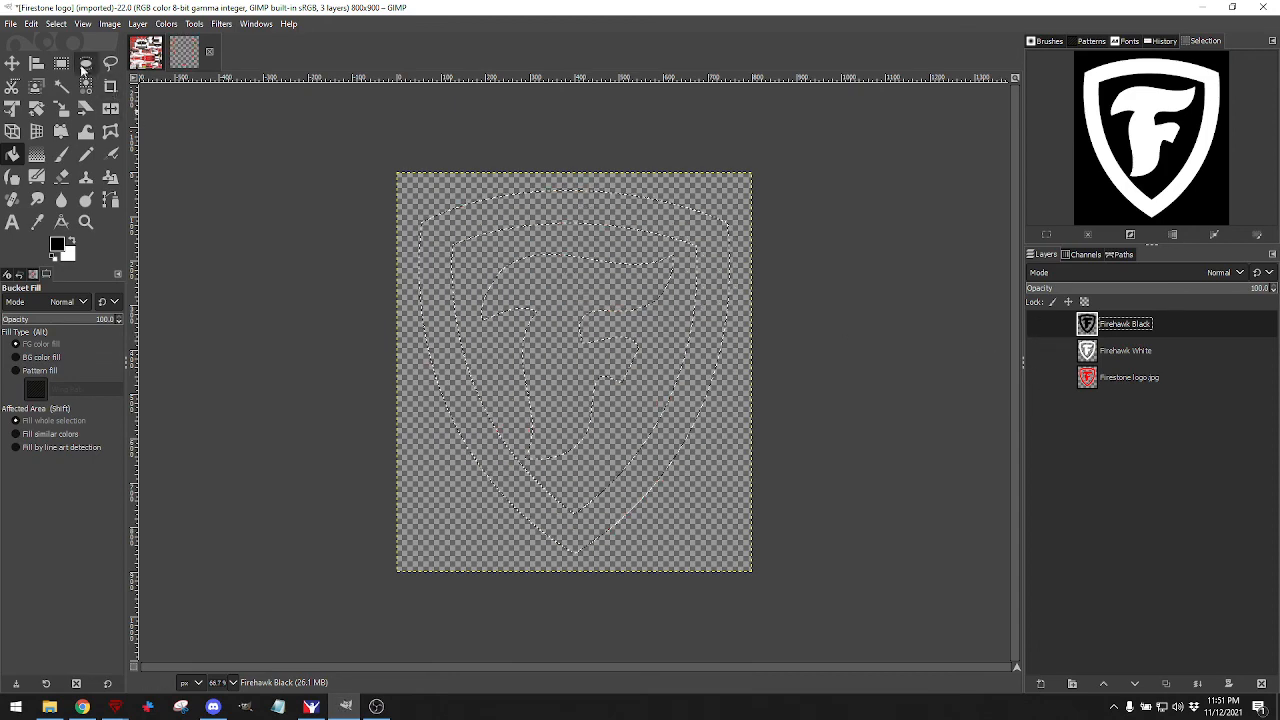
left_click(56, 23)
left_click(60, 56)
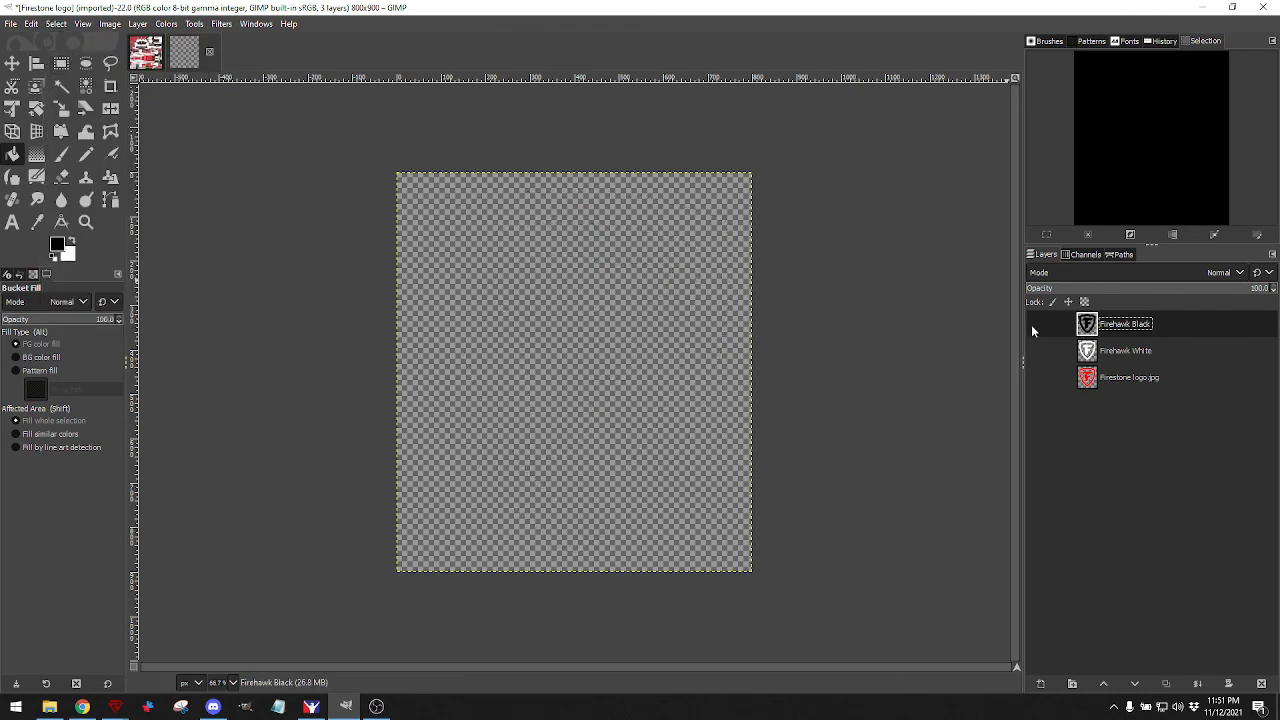
left_click(1036, 325)
mouse_move(1091, 328)
left_mouse_down()
mouse_move(555, 180)
mouse_move(162, 46)
mouse_move(158, 57)
mouse_move(1026, 366)
mouse_move(1082, 338)
mouse_move(172, 110)
mouse_move(270, 144)
mouse_move(1078, 340)
left_mouse_up()
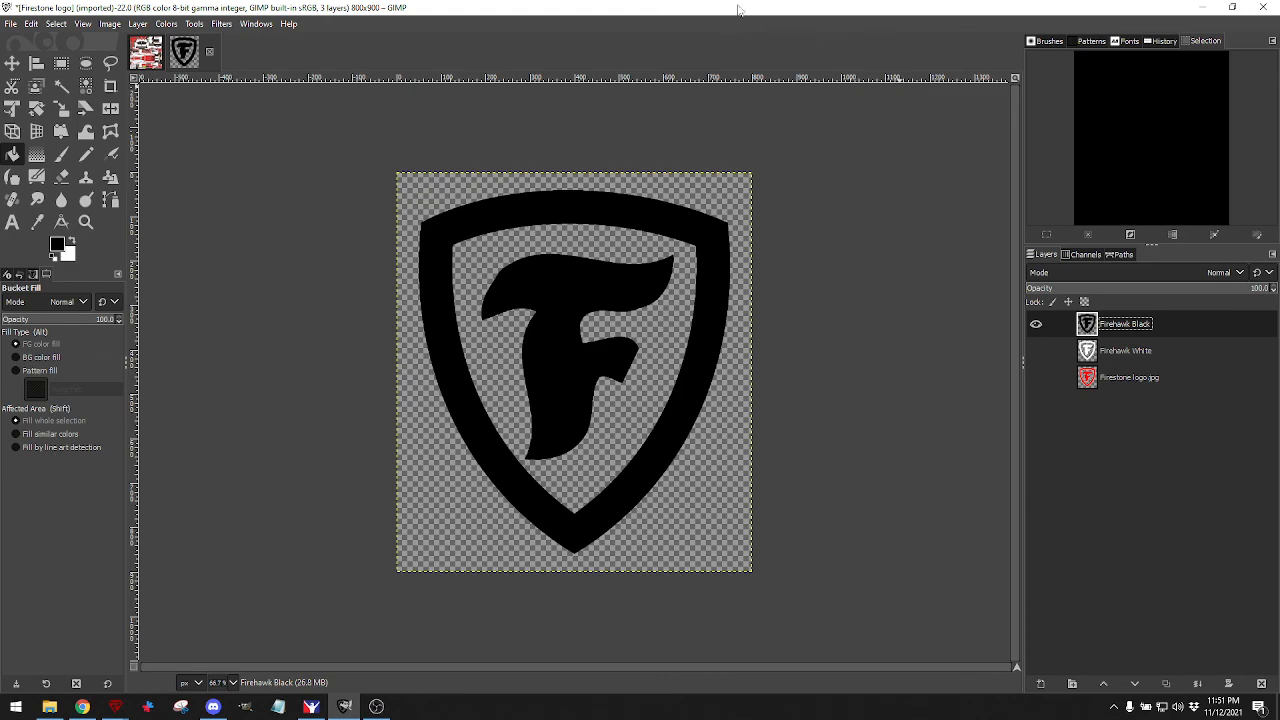
mouse_move(740, 10)
left_mouse_down()
mouse_move(1163, 248)
mouse_move(1279, 290)
left_mouse_up()
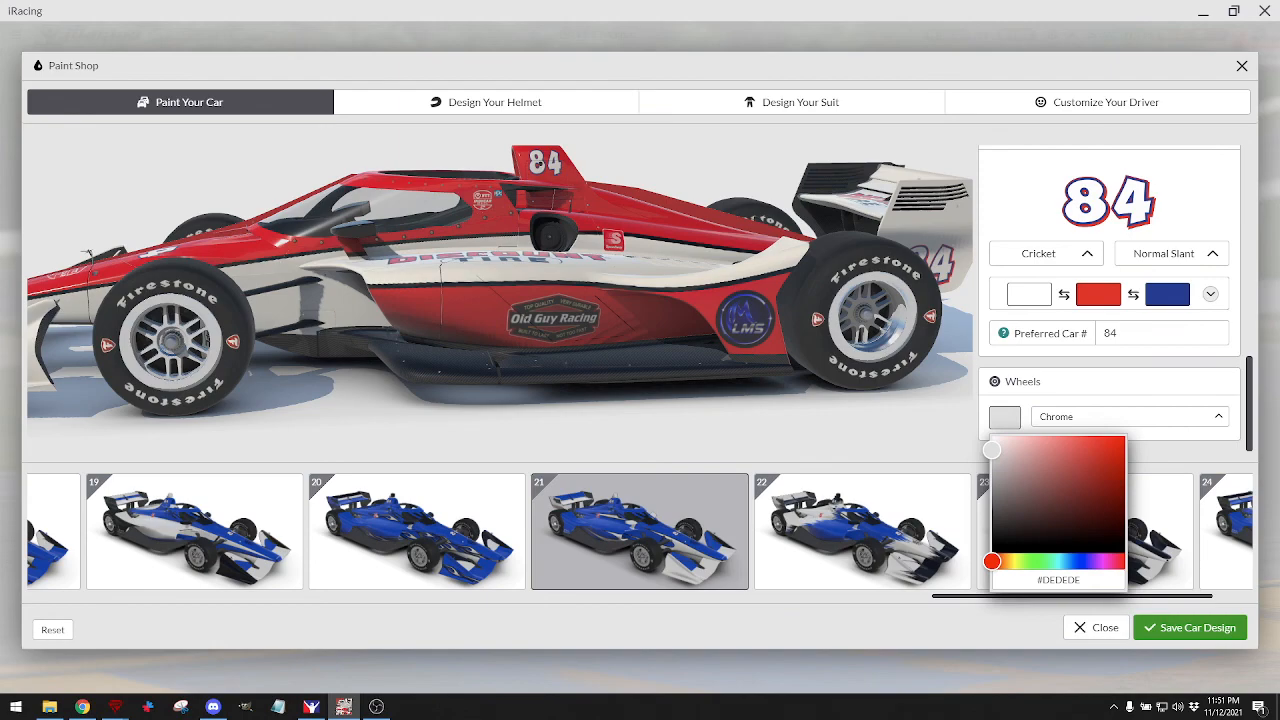
Maximize GIMP and raise Firehawk Black copy four steps to the top of Logos.
left_click_drag(1279, 24, 551, 28)
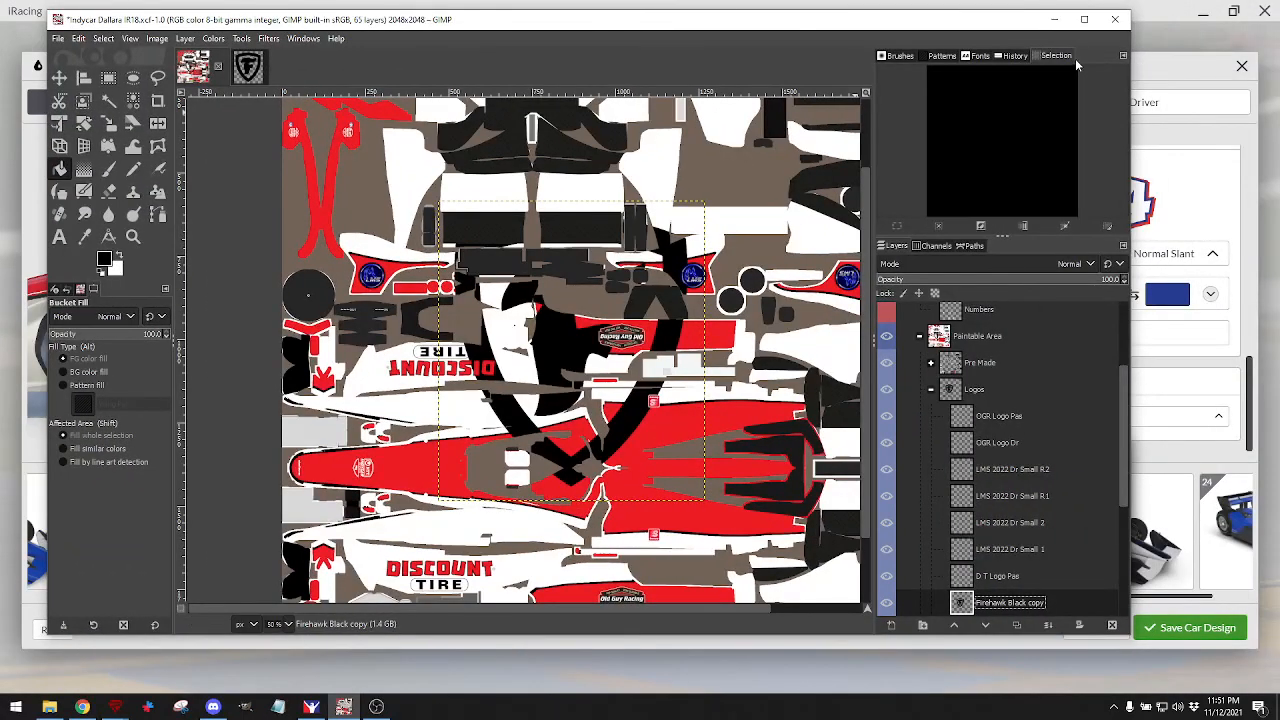
left_click(1084, 19)
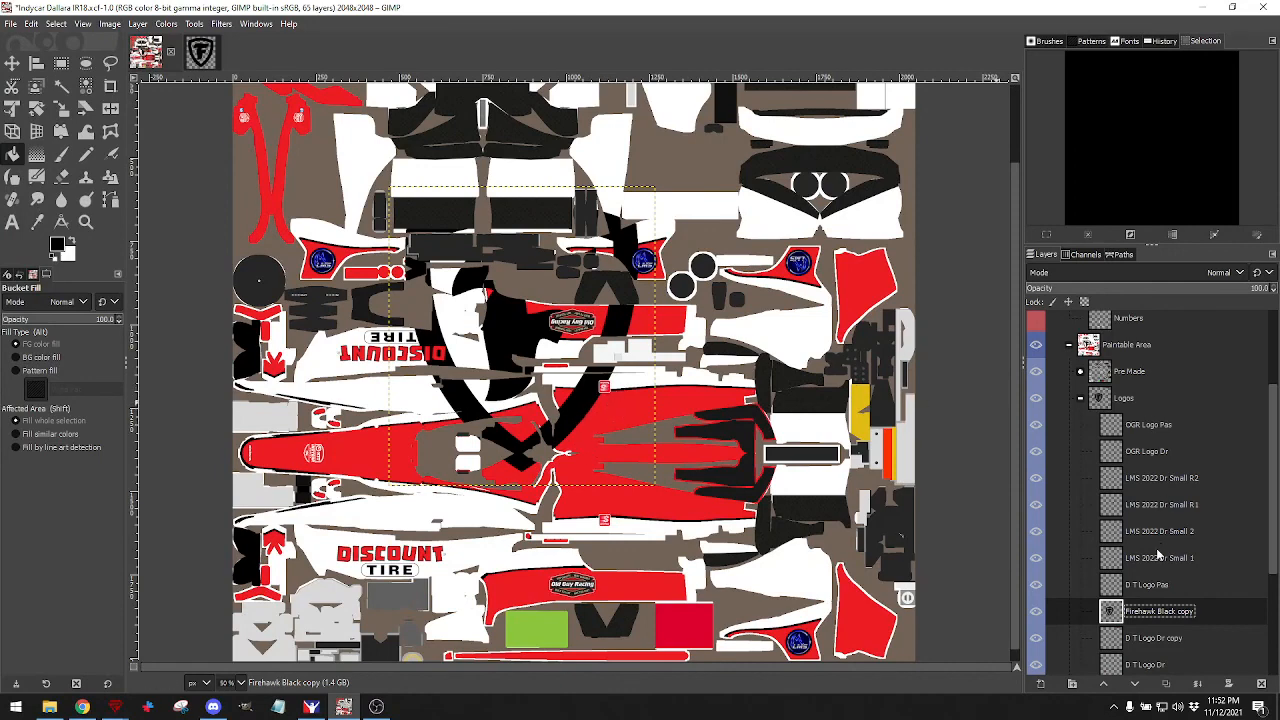
scroll(1157, 555, "down", 1)
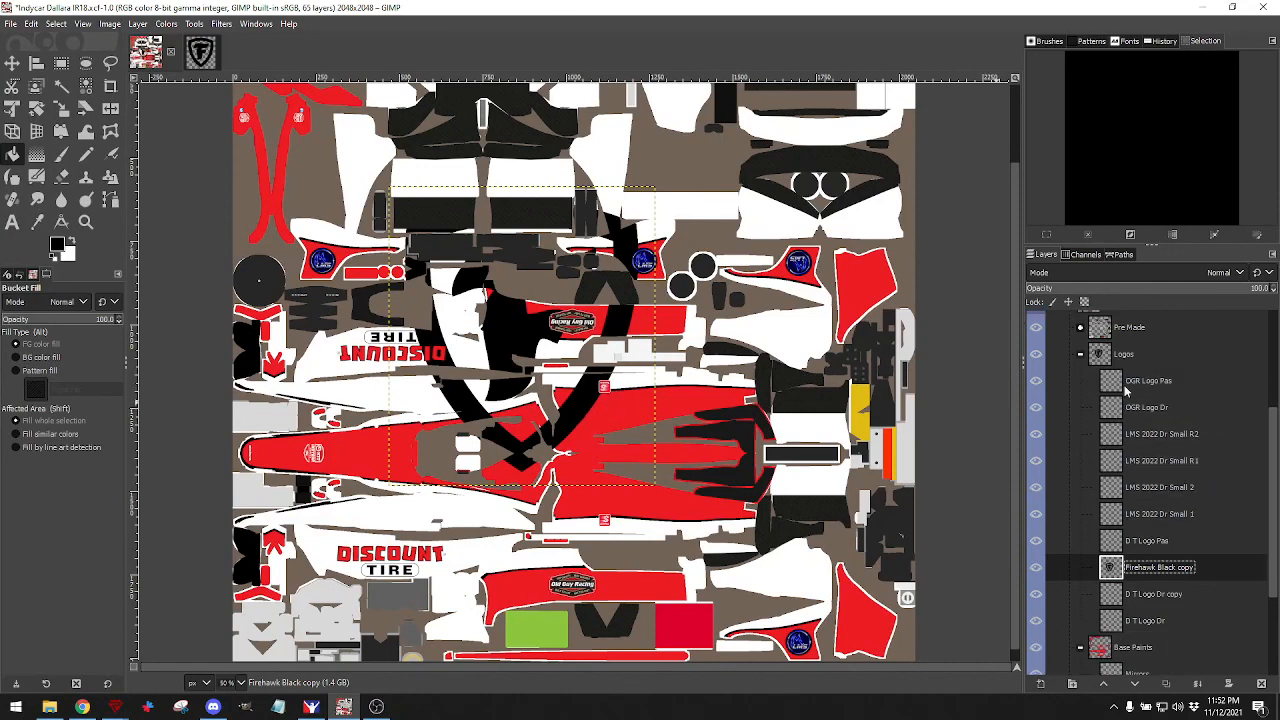
left_click(1103, 684)
left_click(1103, 684)
left_click(1103, 684)
left_click(1103, 684)
left_click(1103, 684)
left_click(1103, 684)
left_click(1103, 684)
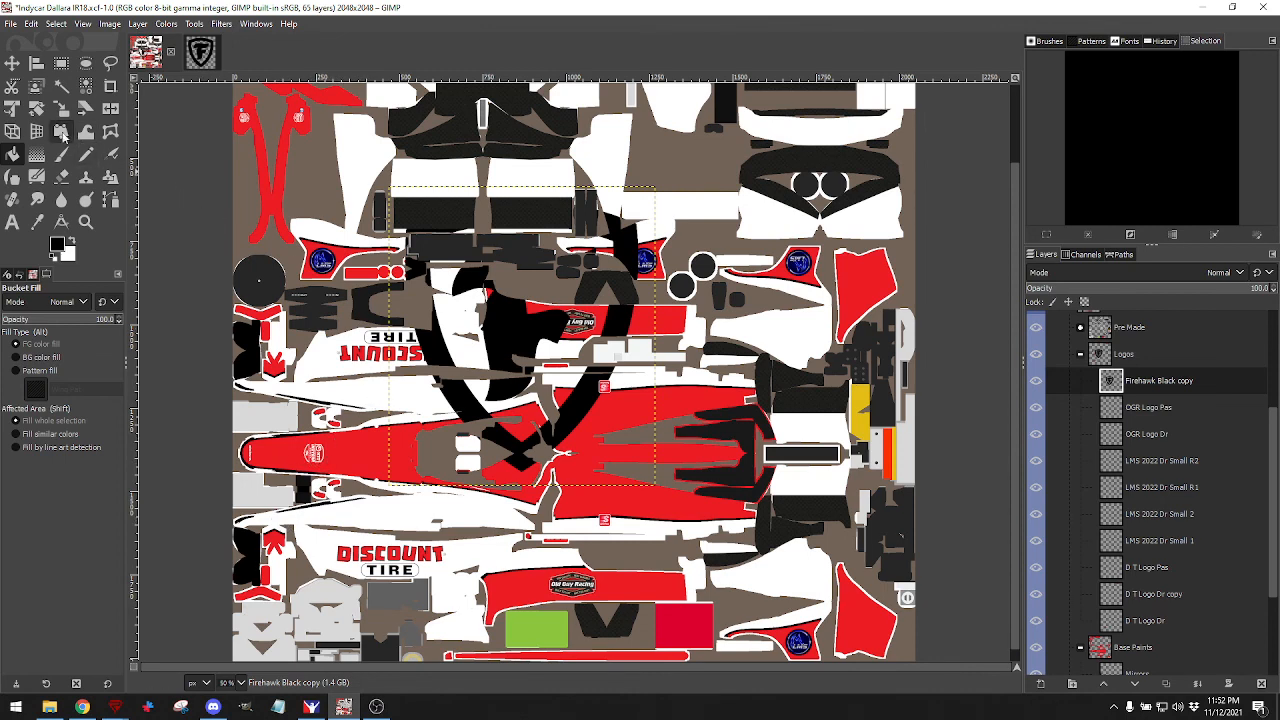
left_click(36, 108)
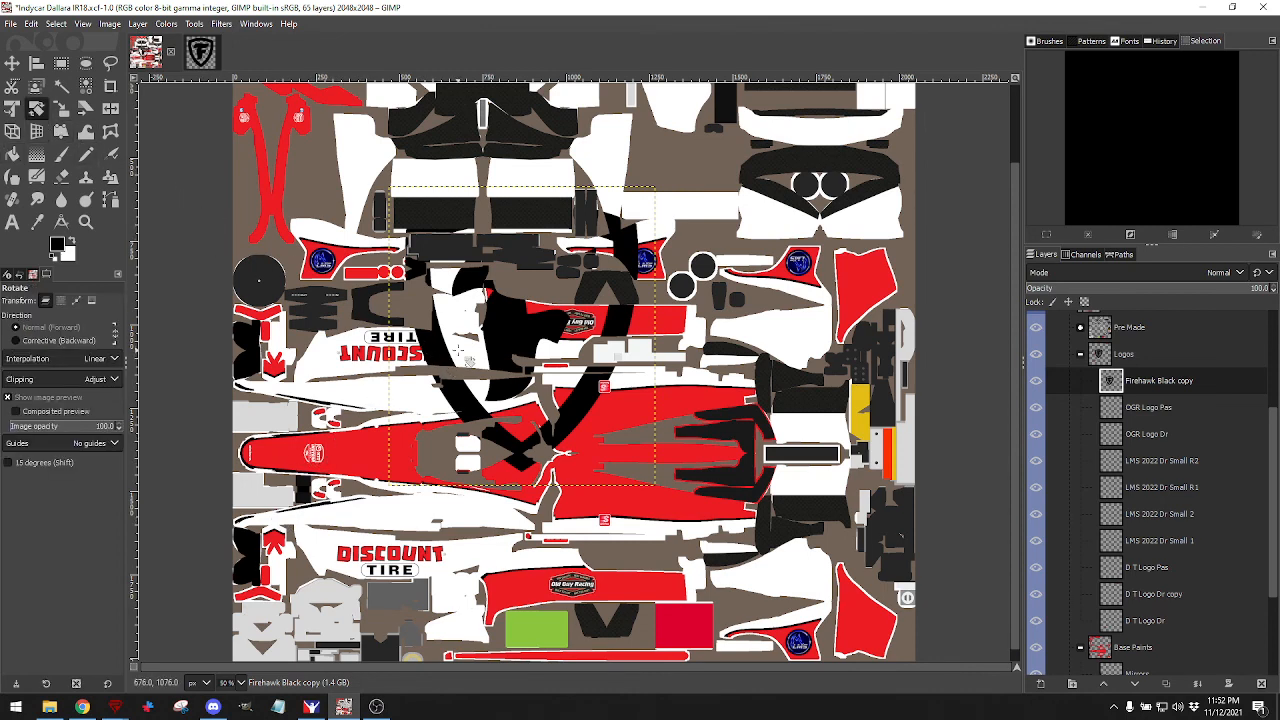
Rotate the Firehawk logo 90° and scale it to about 131×116 px on the red nose.
left_click_drag(443, 355, 461, 283)
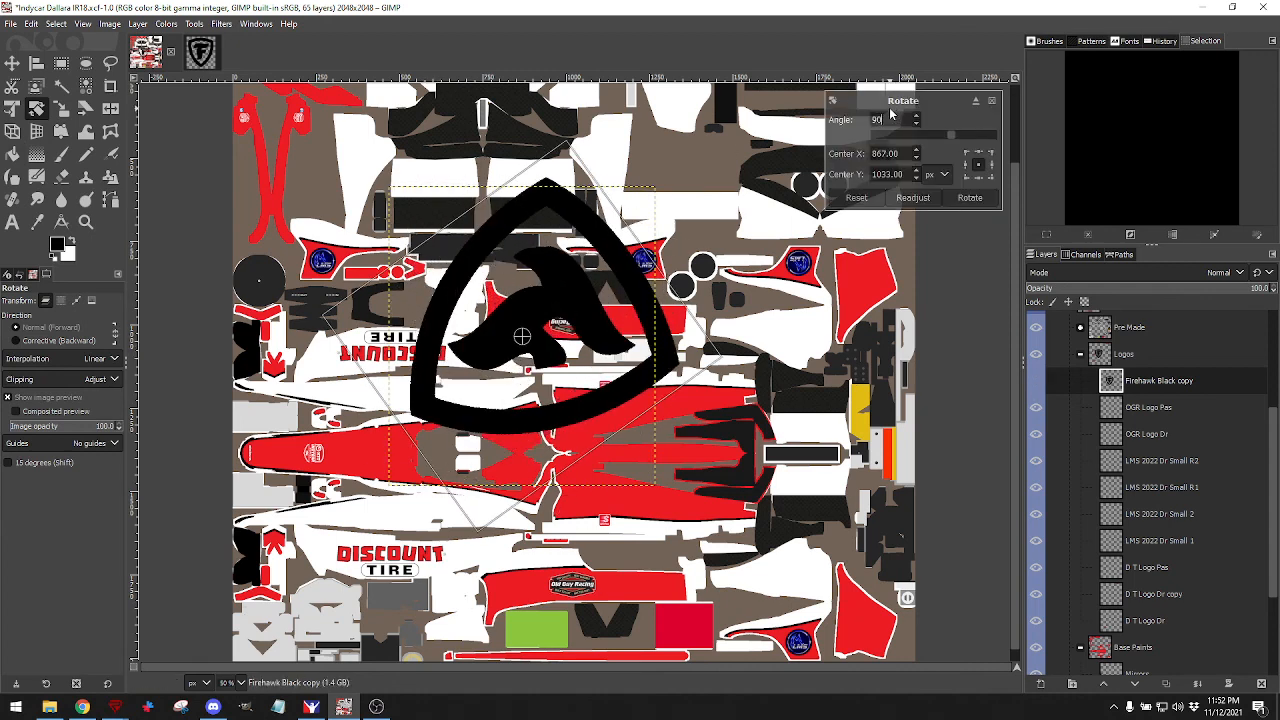
key("Return")
left_click(969, 197)
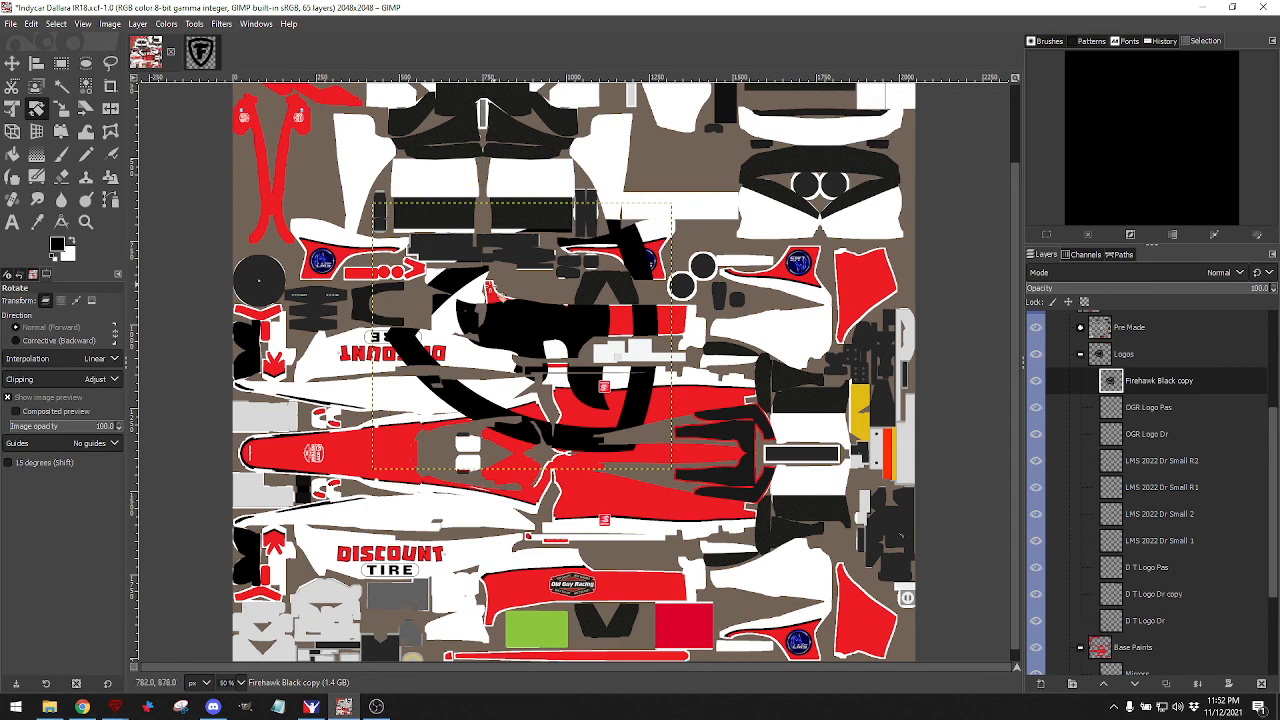
left_click(58, 110)
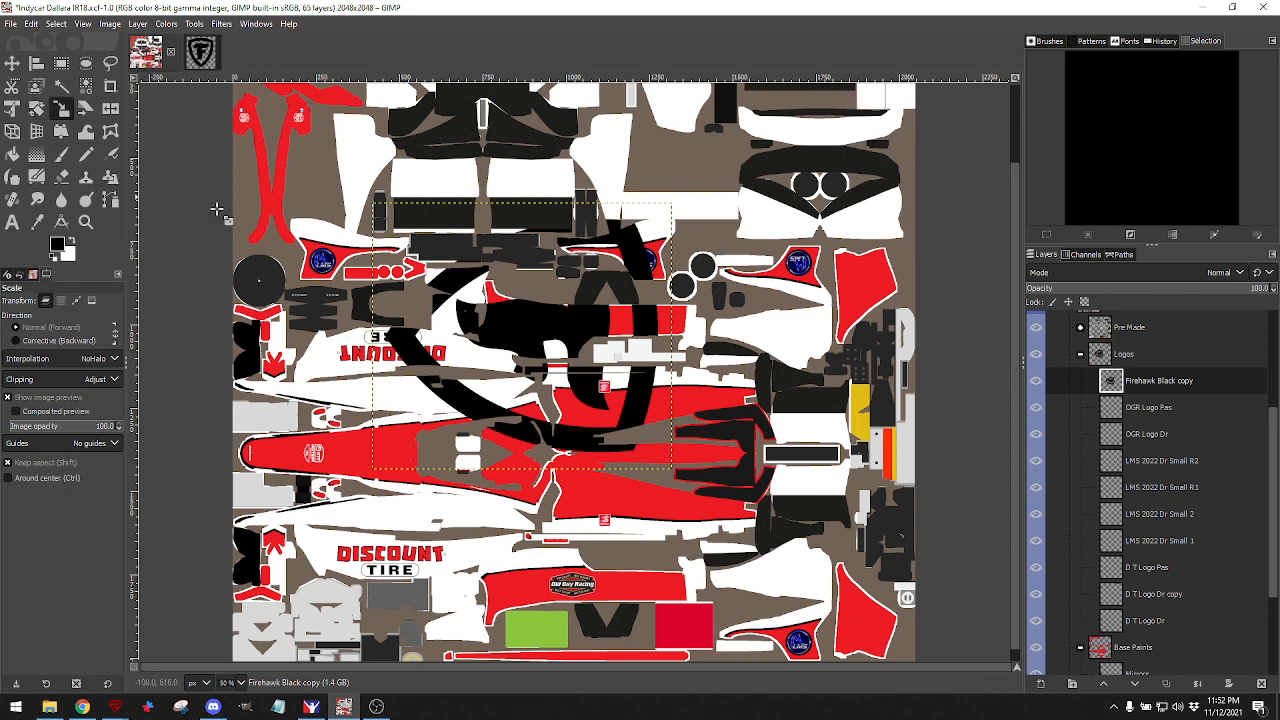
left_click(517, 325)
left_click_drag(372, 204, 523, 337)
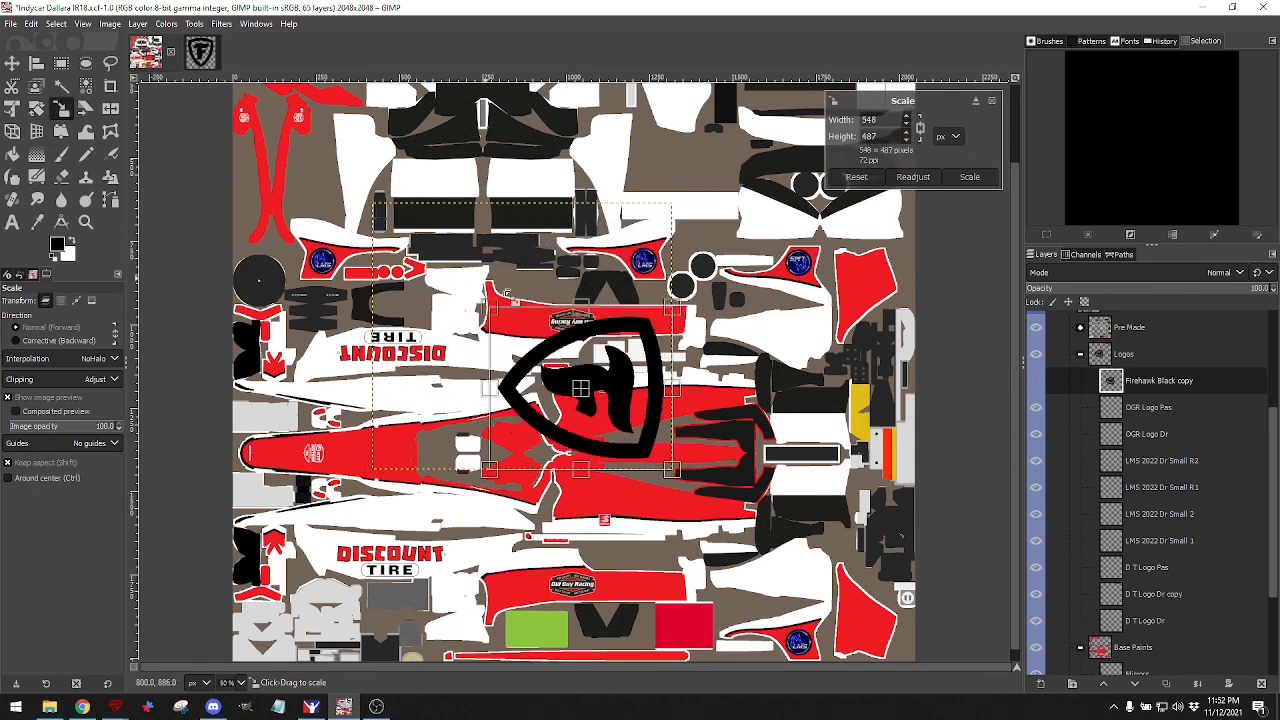
left_click_drag(604, 416, 342, 454)
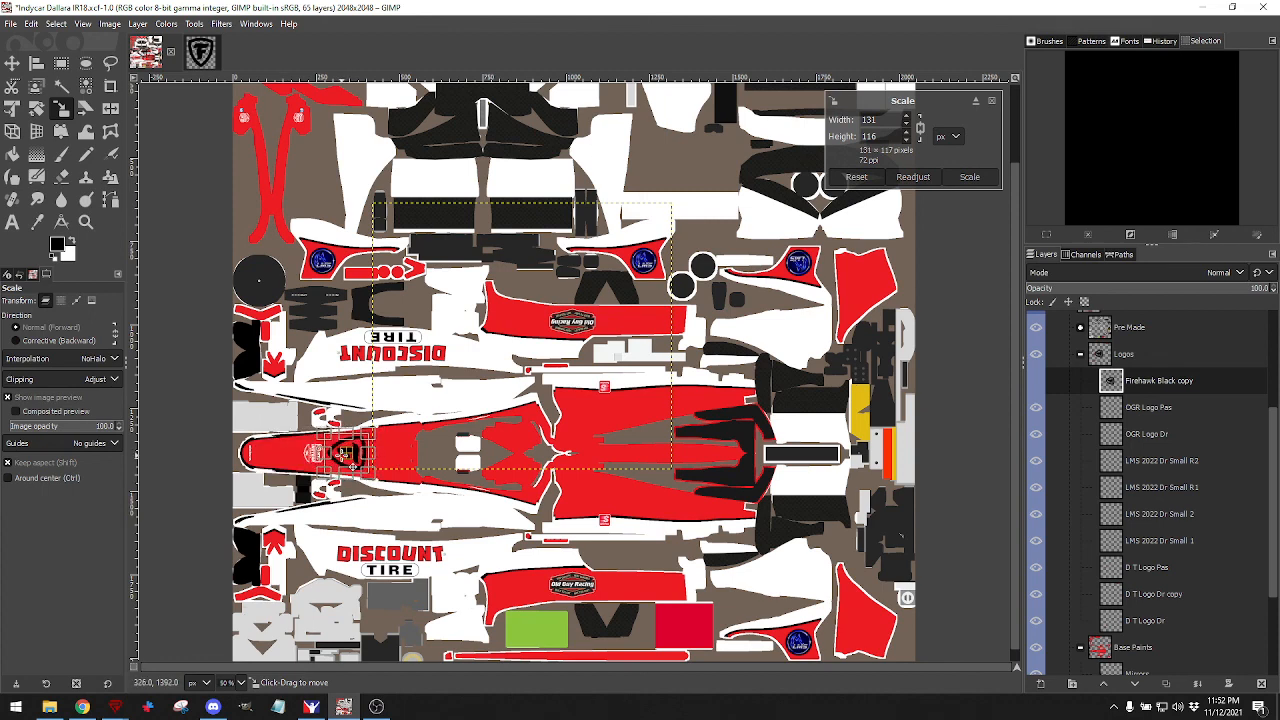
left_click(969, 176)
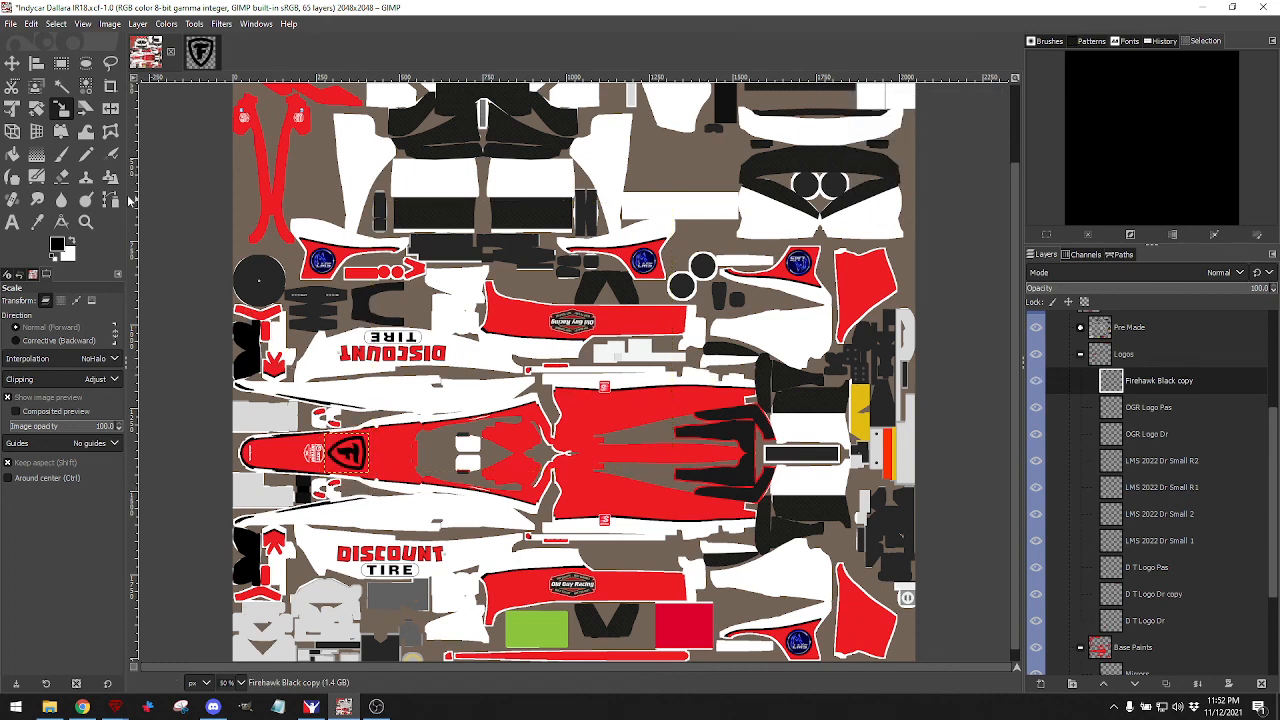
Export the livery to car_481464.tga and check the car's front view in iRacing.
left_click(10, 23)
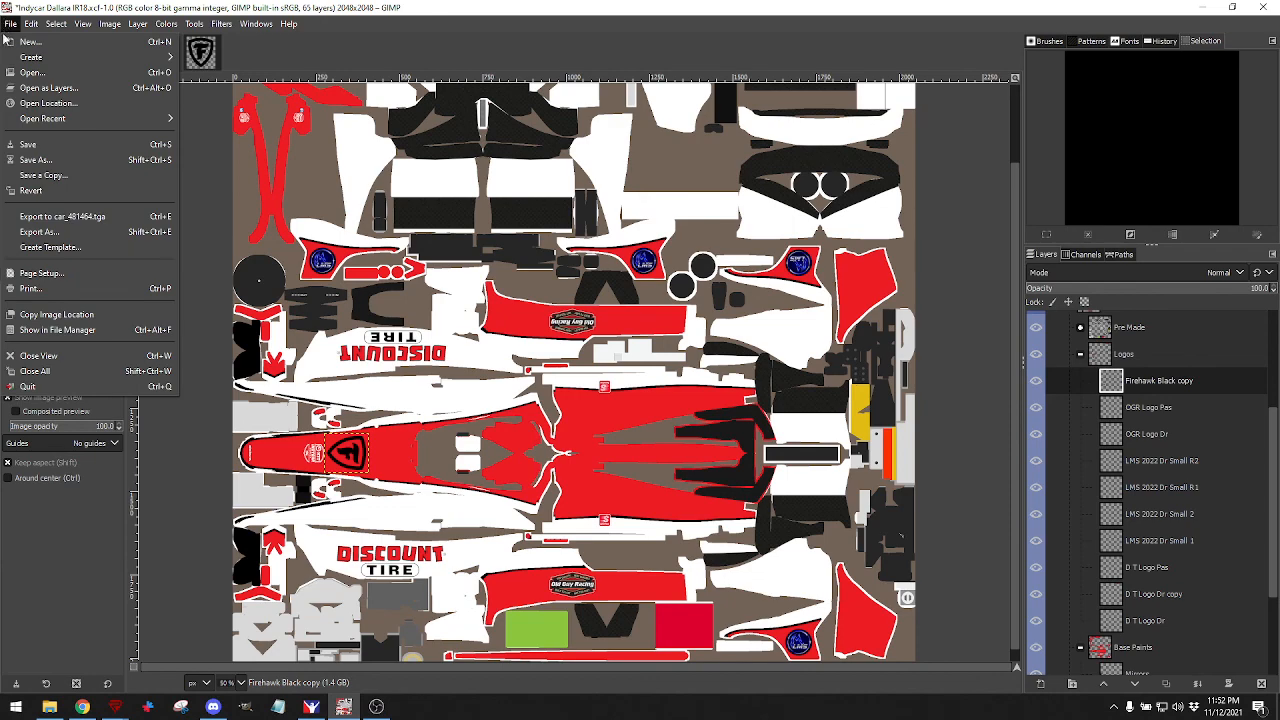
left_click(35, 221)
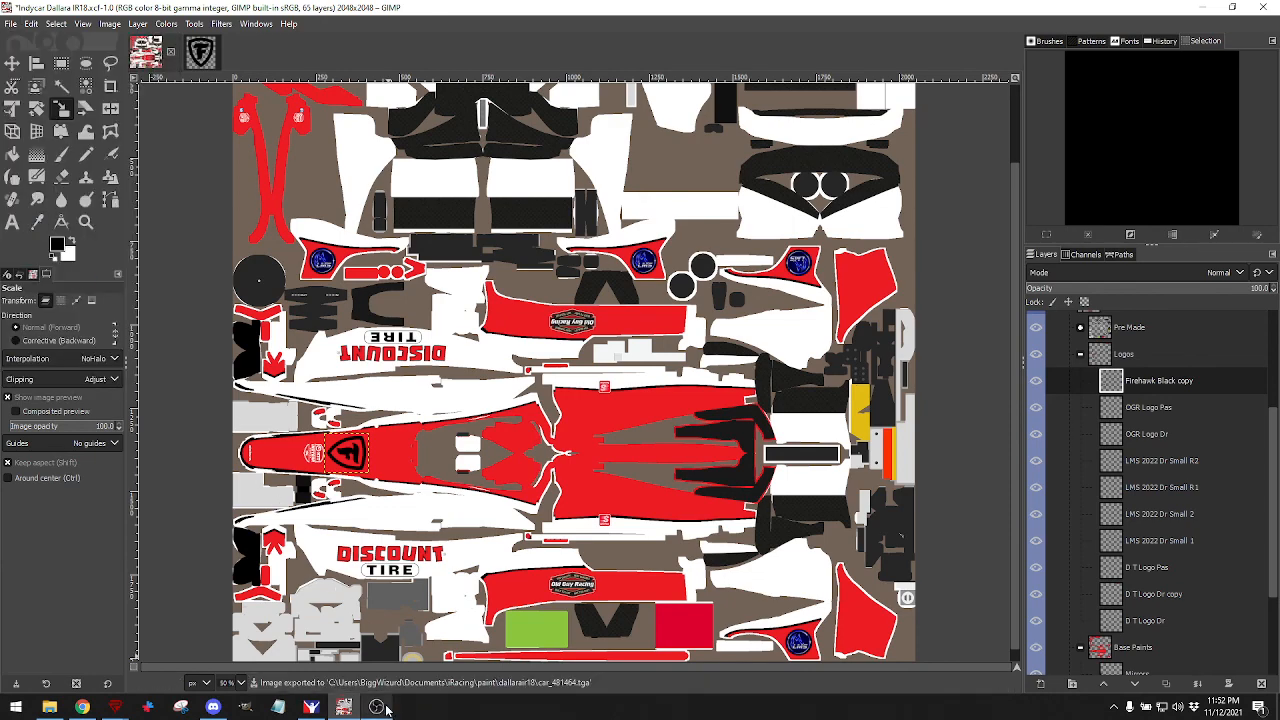
left_click(311, 707)
left_click_drag(444, 416, 553, 405)
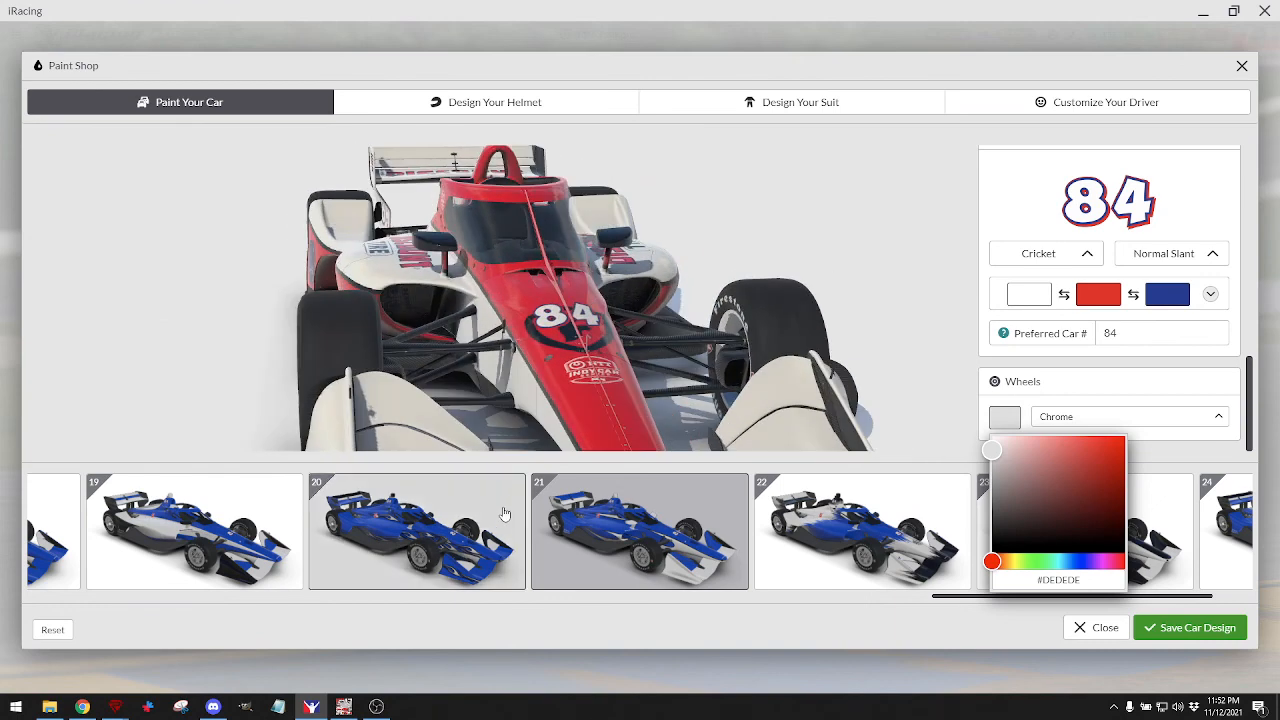
left_click(343, 707)
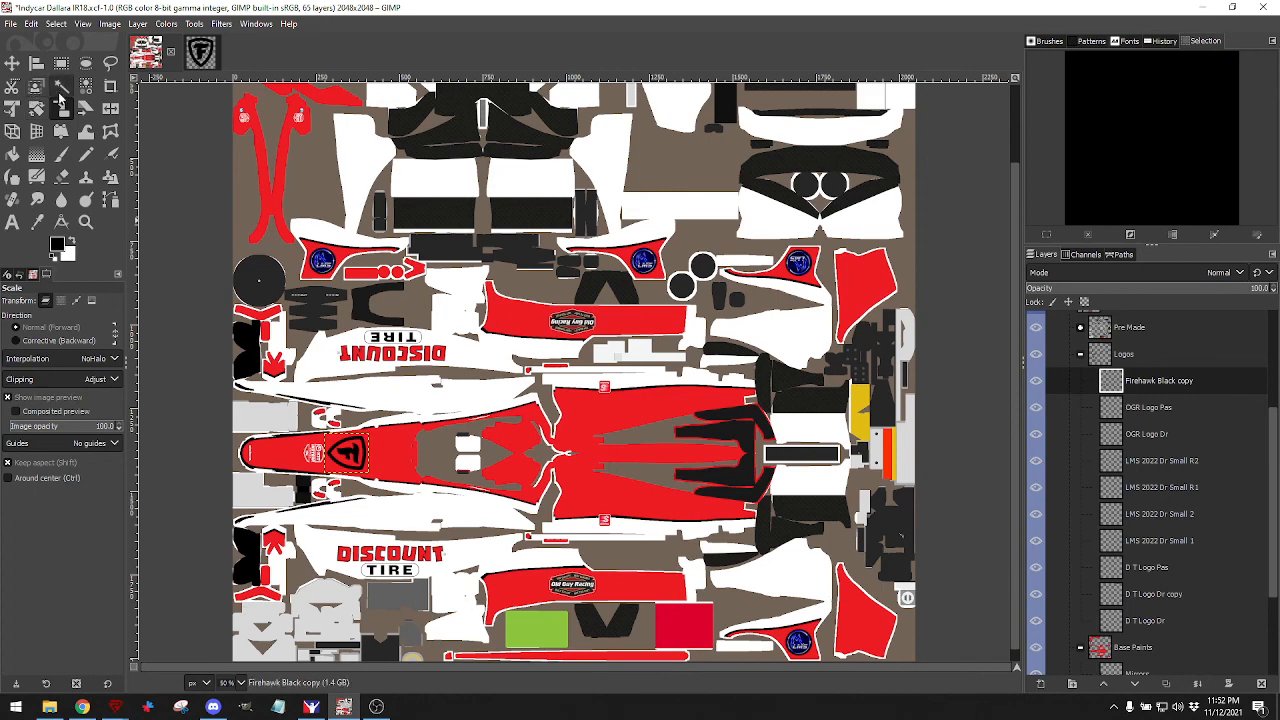
Shrink the nose logo to 94×83 px, reposition it, and re-export car_481464.tga.
scroll(333, 452, "up", 2, "ctrl")
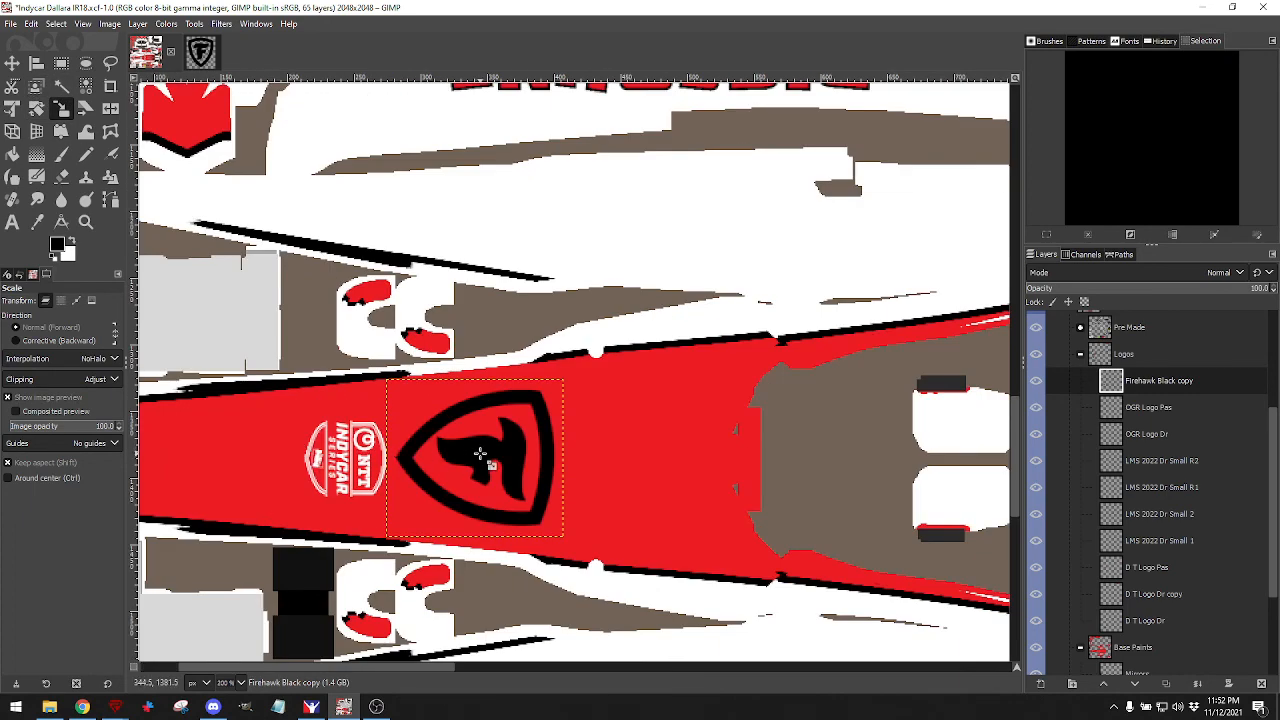
left_click(480, 455)
left_click_drag(480, 455, 218, 458)
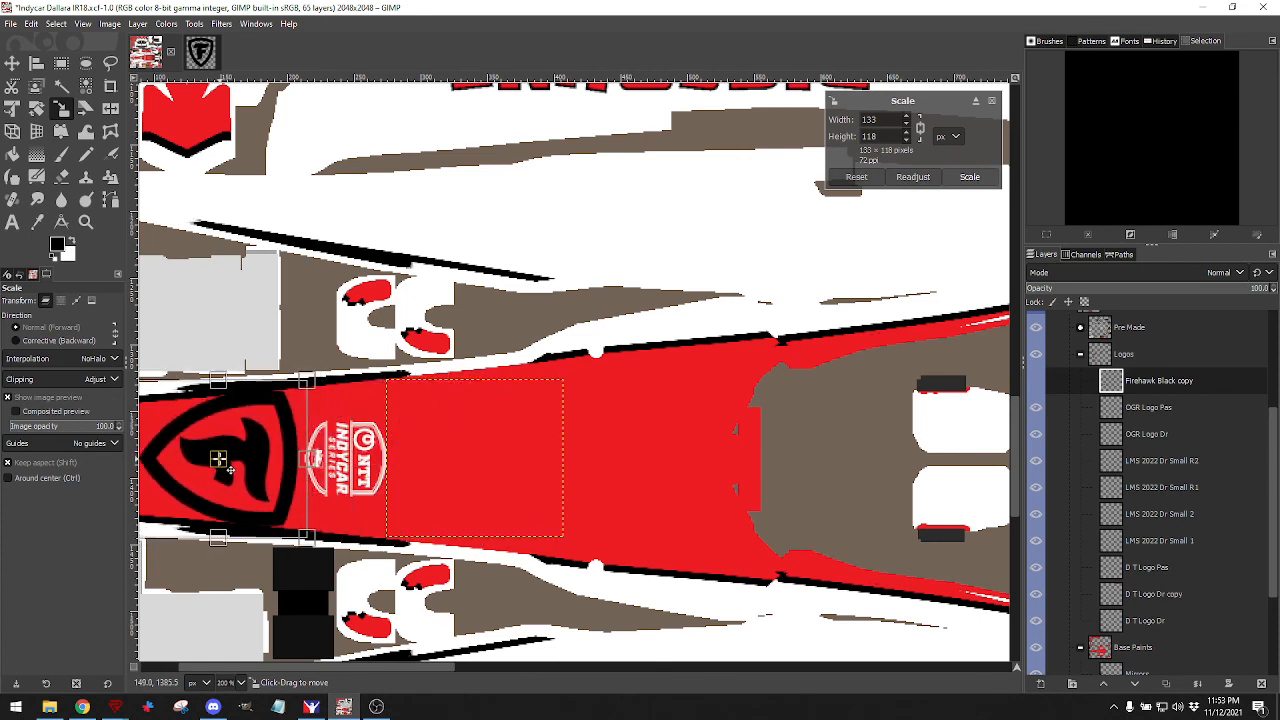
scroll(247, 461, "left", 2)
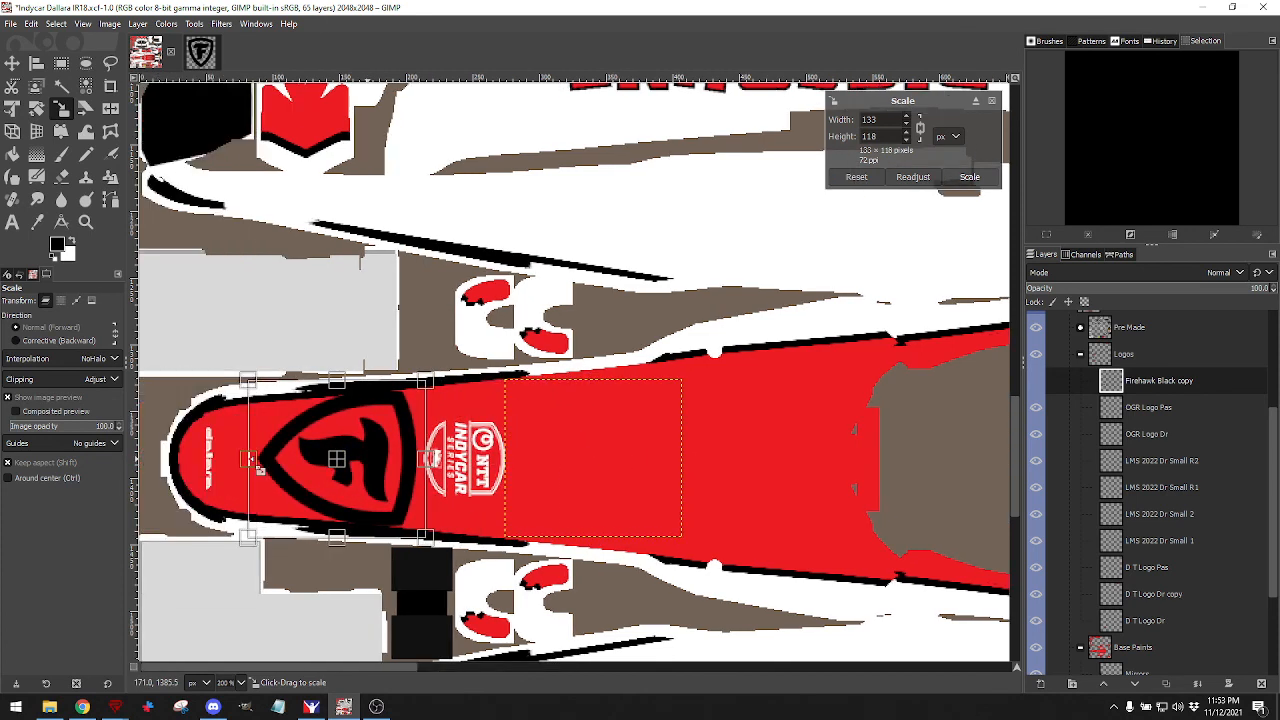
left_click_drag(427, 462, 391, 464)
left_click_drag(250, 464, 265, 461)
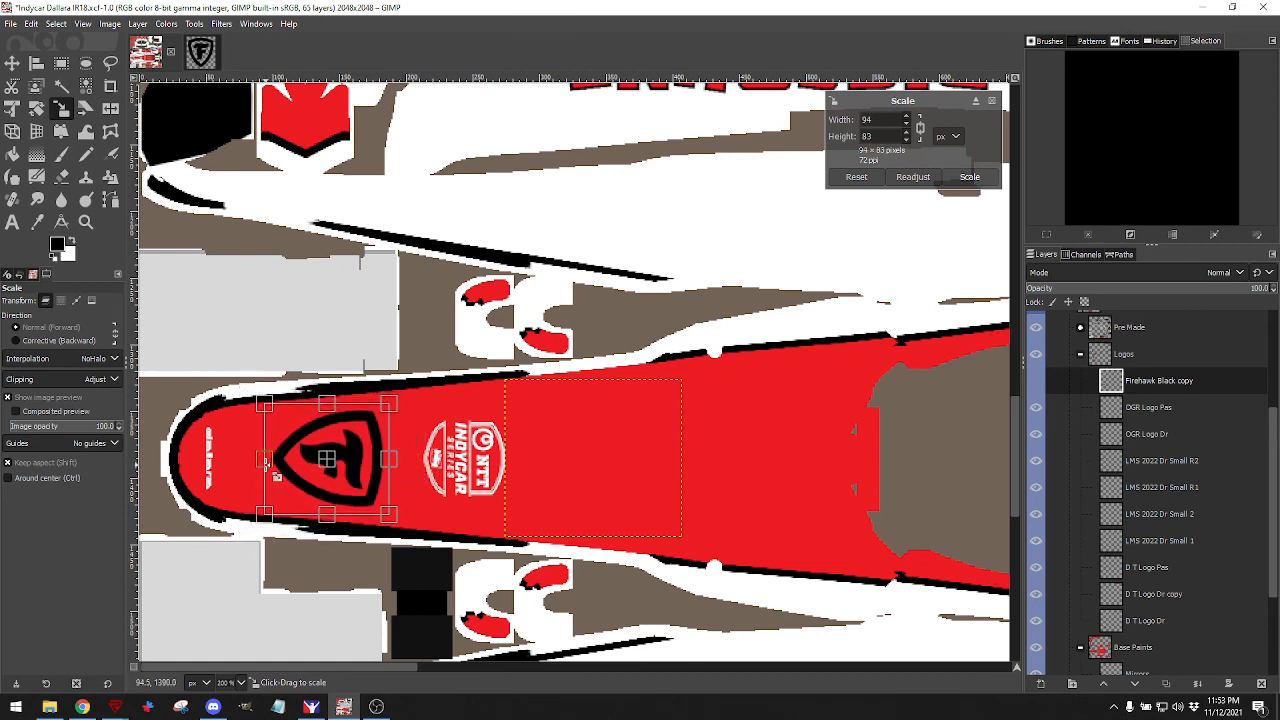
left_click(969, 176)
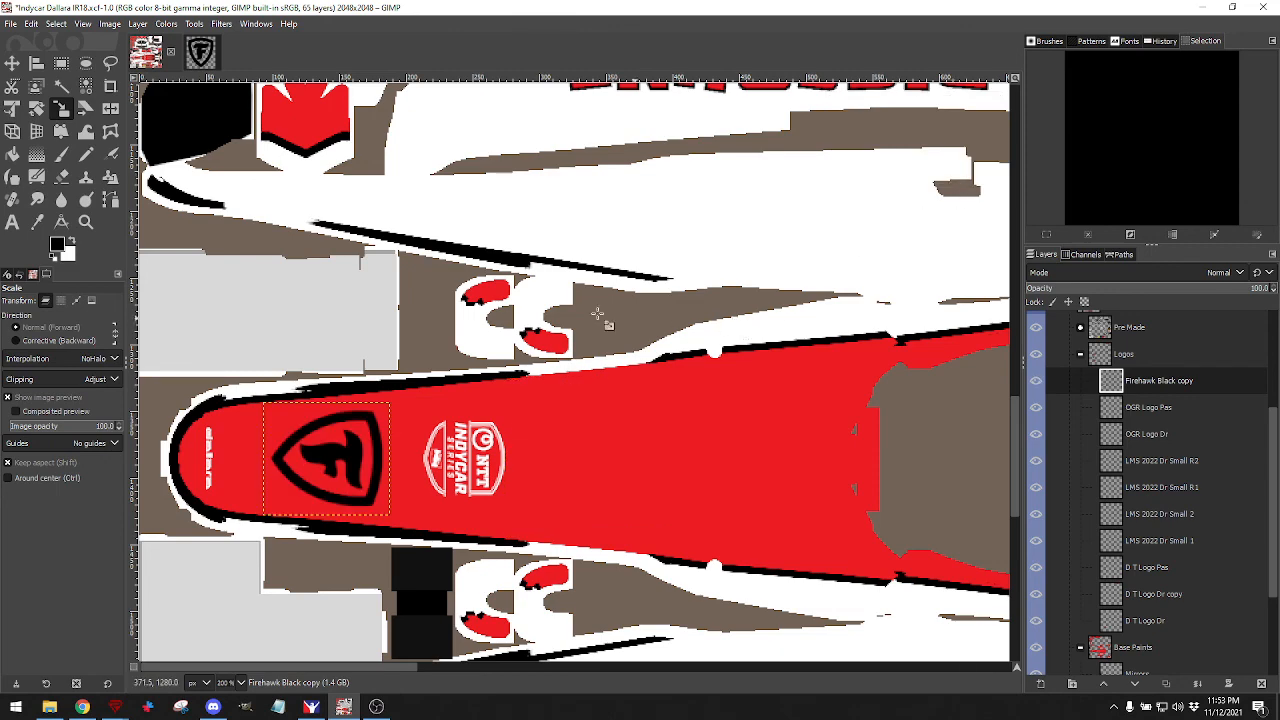
left_click(13, 26)
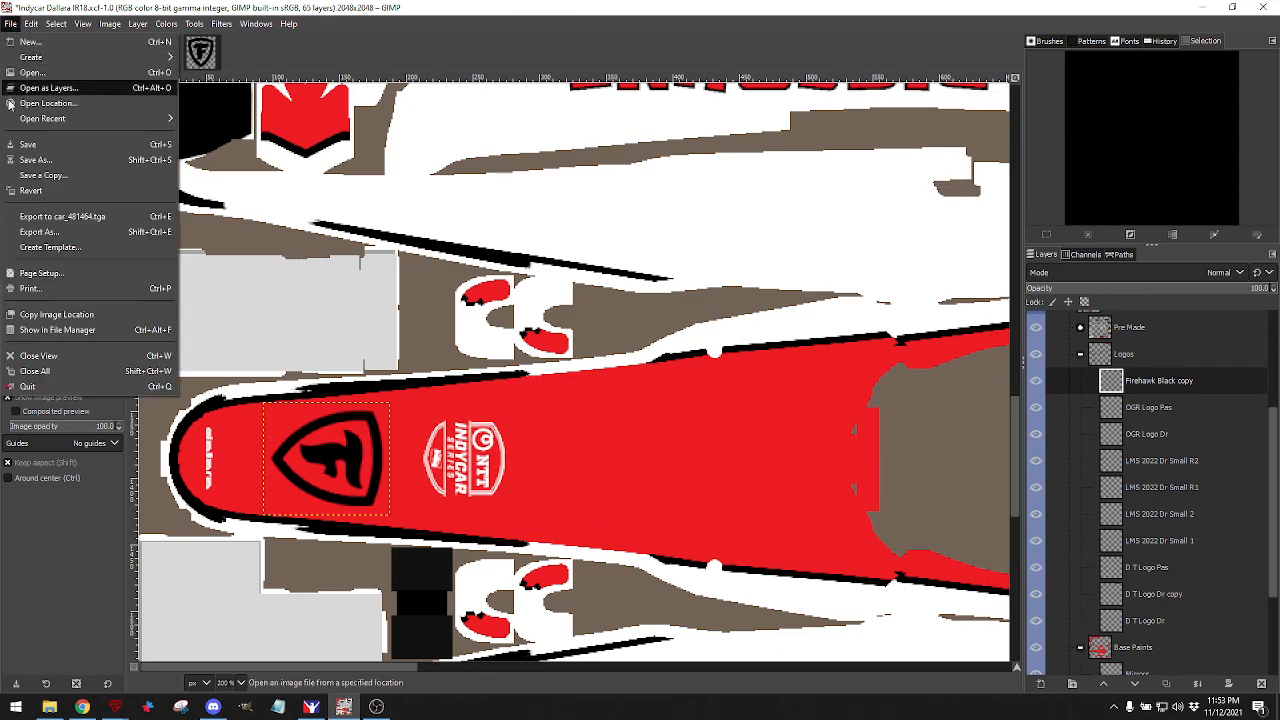
left_click(45, 217)
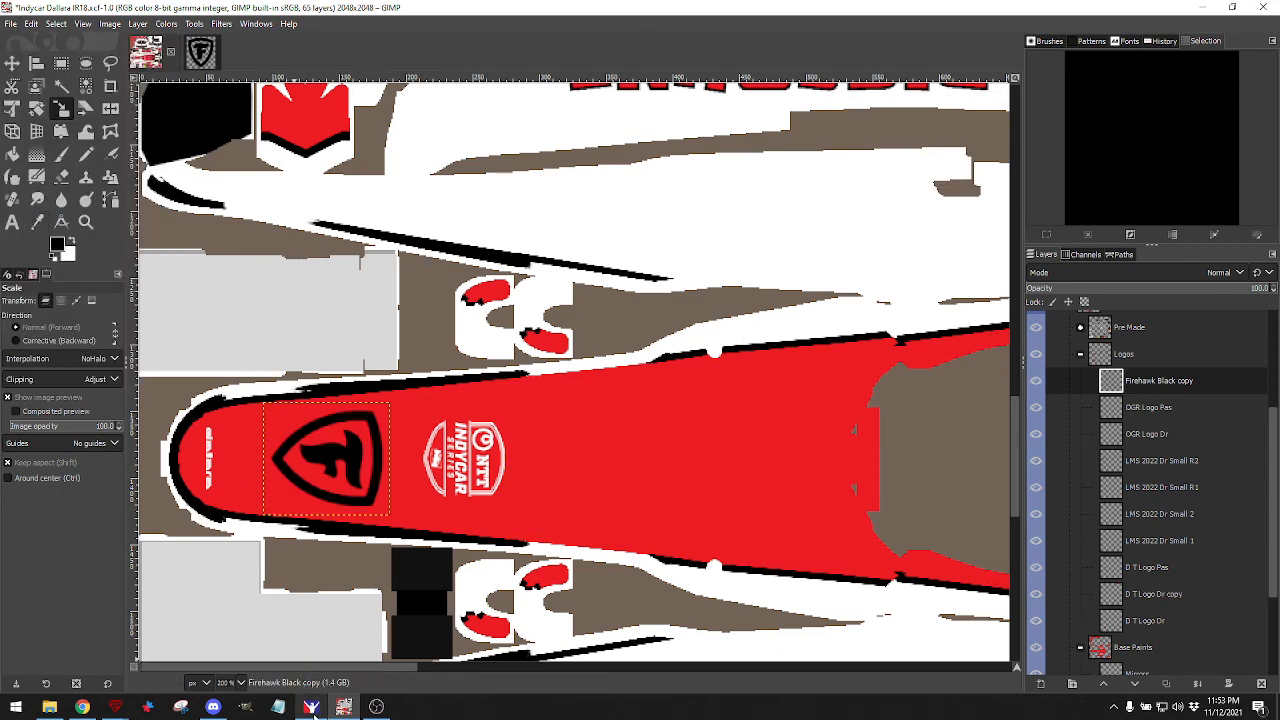
left_click(311, 706)
scroll(552, 400, "down", 5)
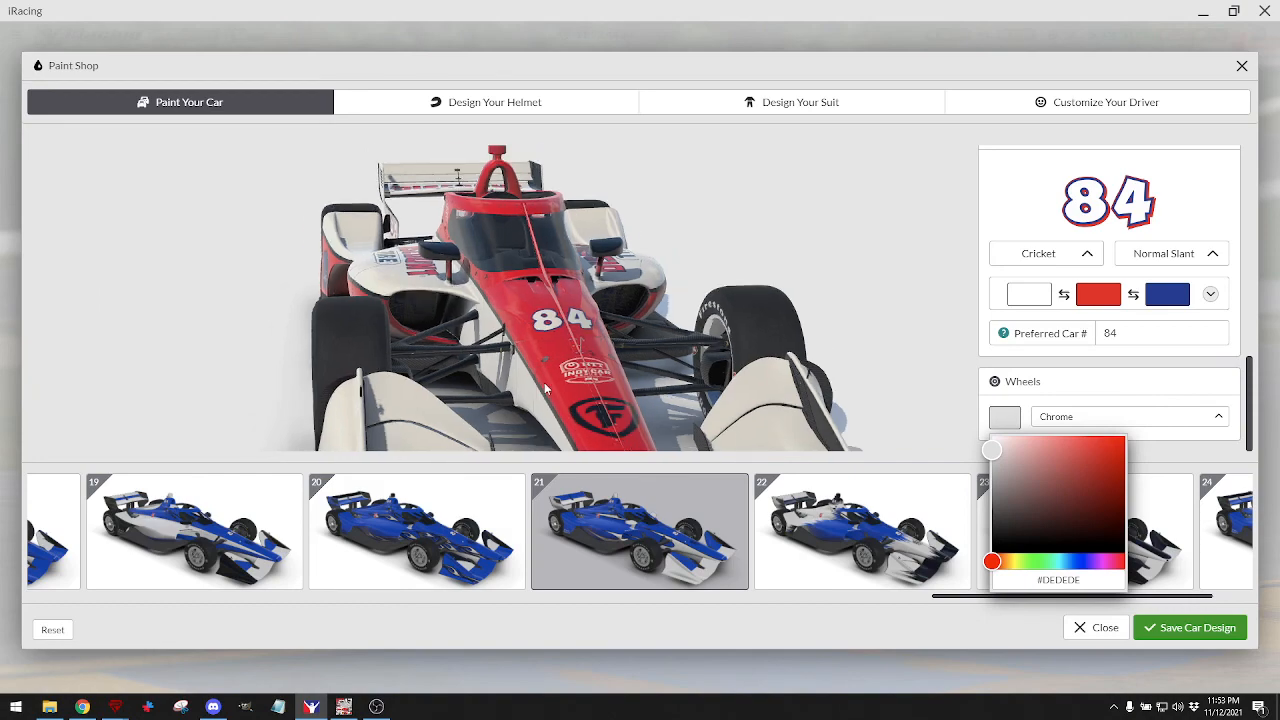
left_click_drag(552, 400, 654, 346)
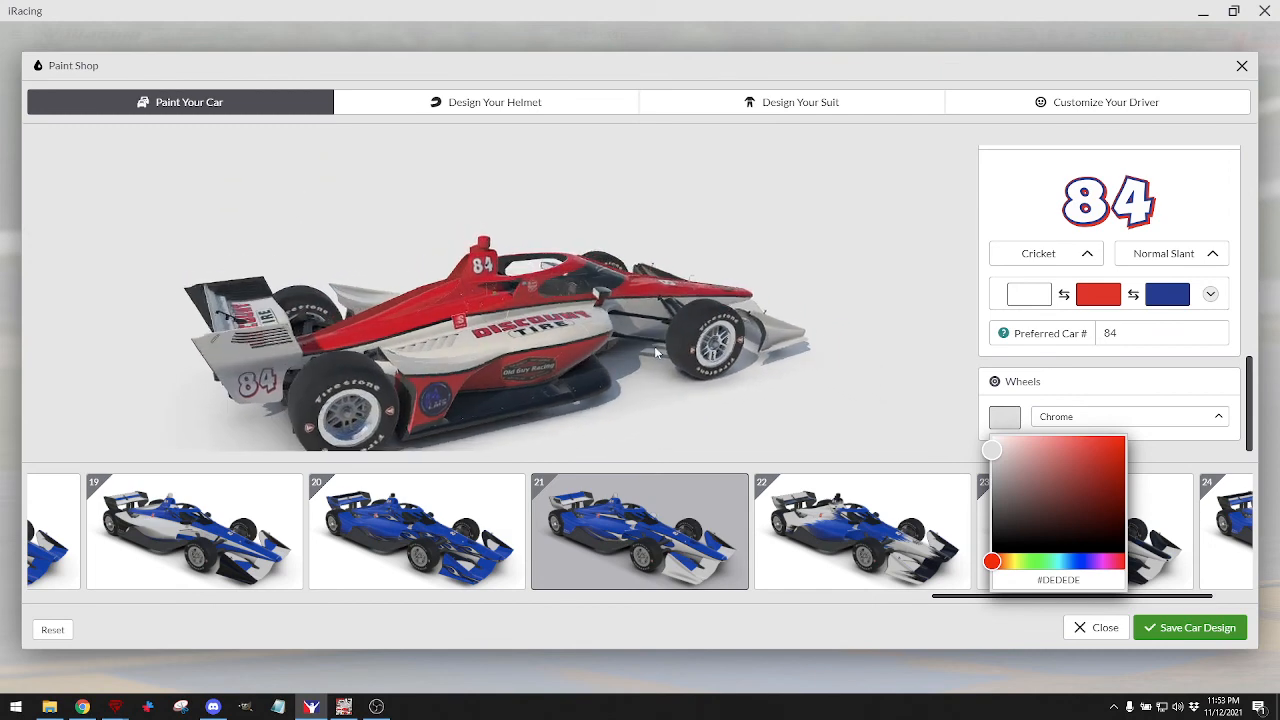
left_click_drag(548, 360, 508, 346)
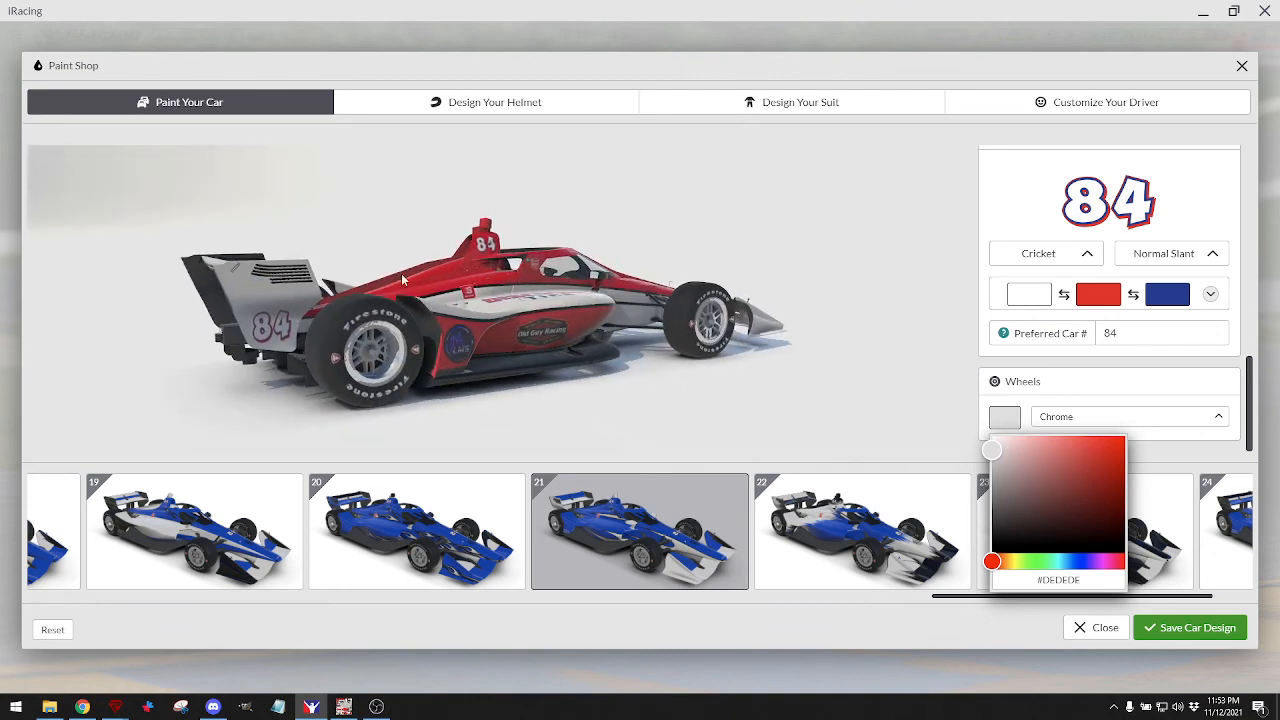
left_click(343, 707)
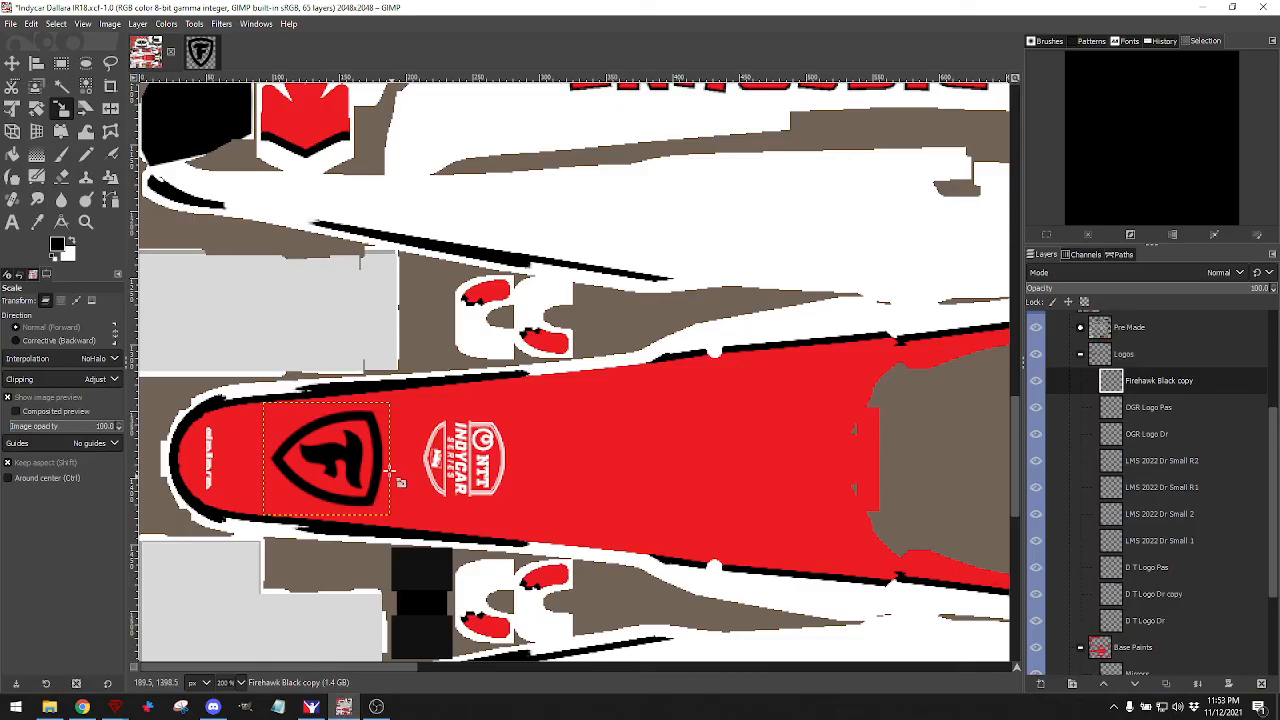
With Logos selected, open Stair Fitting Inc Logo2.png from LMS 2022/Logos/Stair Fittings as a layer.
left_click(1077, 366)
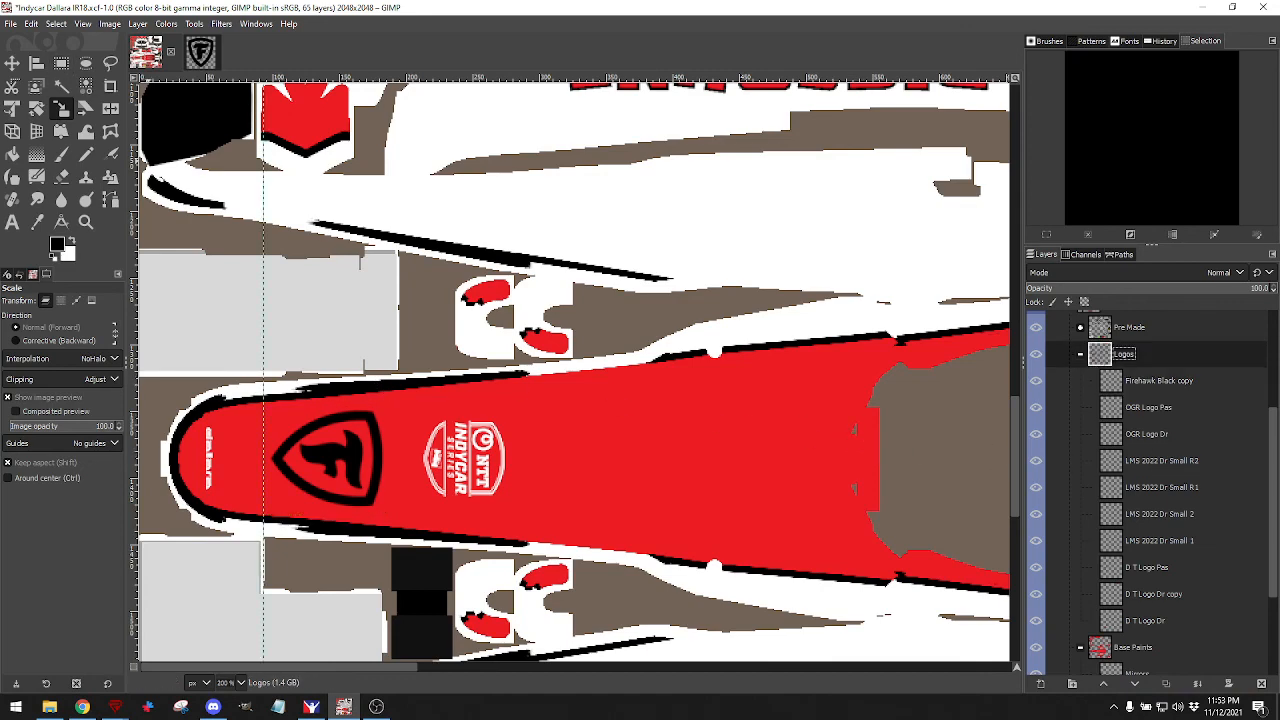
left_click(31, 24)
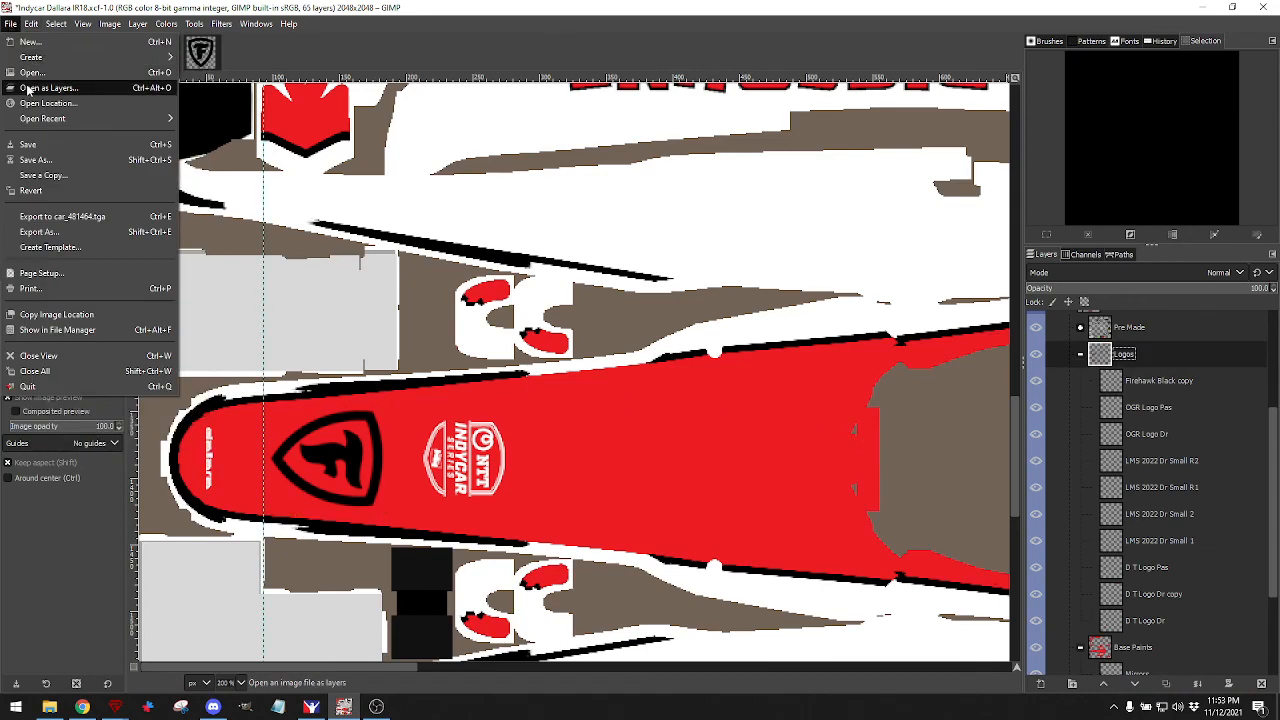
left_click(45, 86)
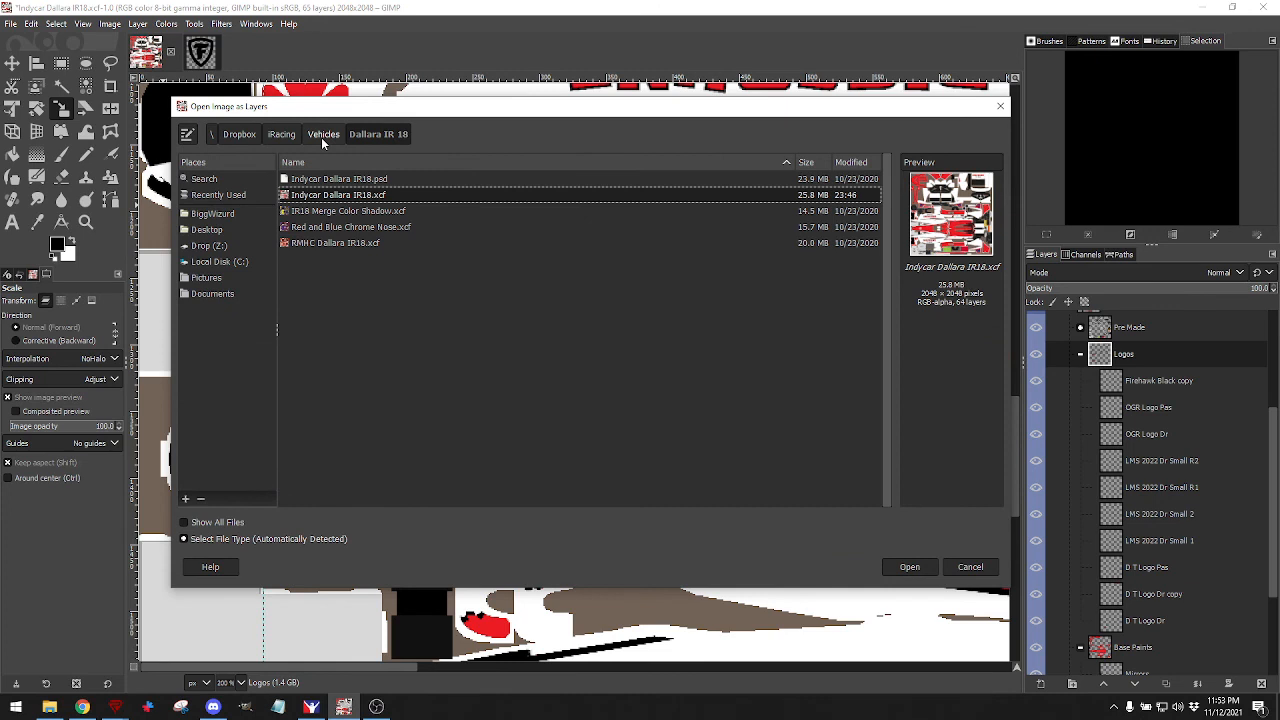
left_click(281, 134)
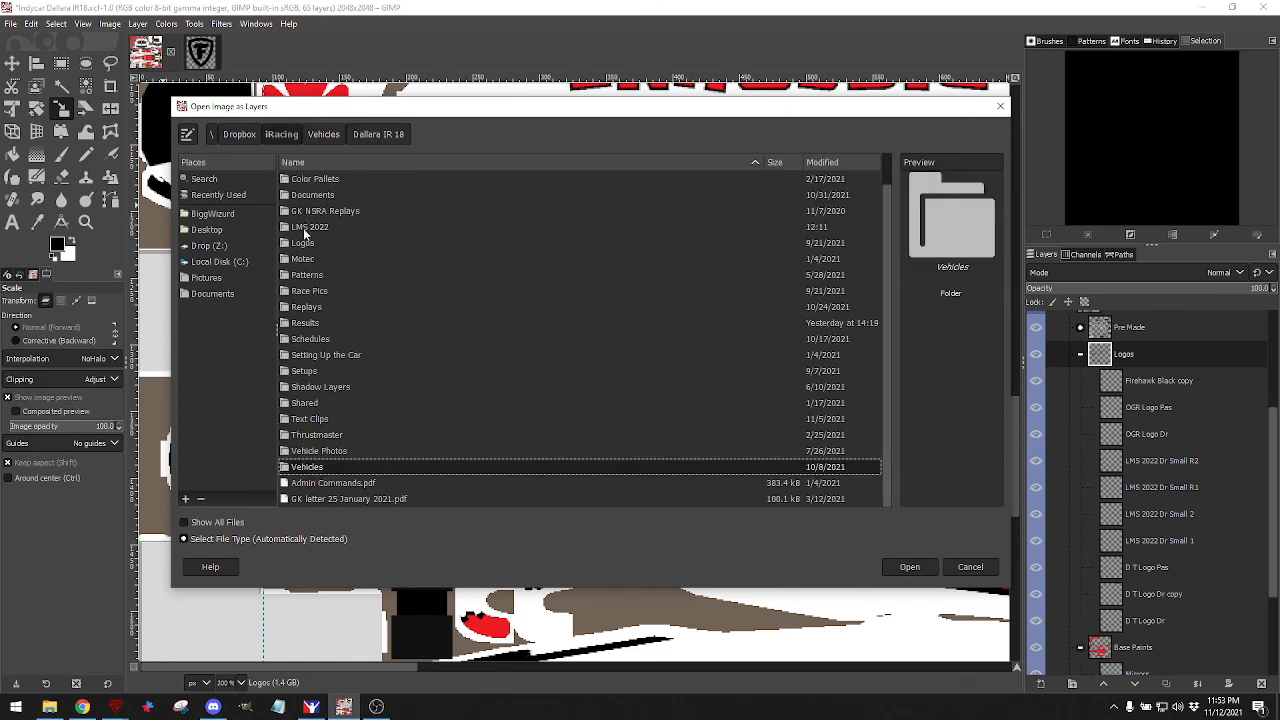
double_click(305, 229)
double_click(305, 195)
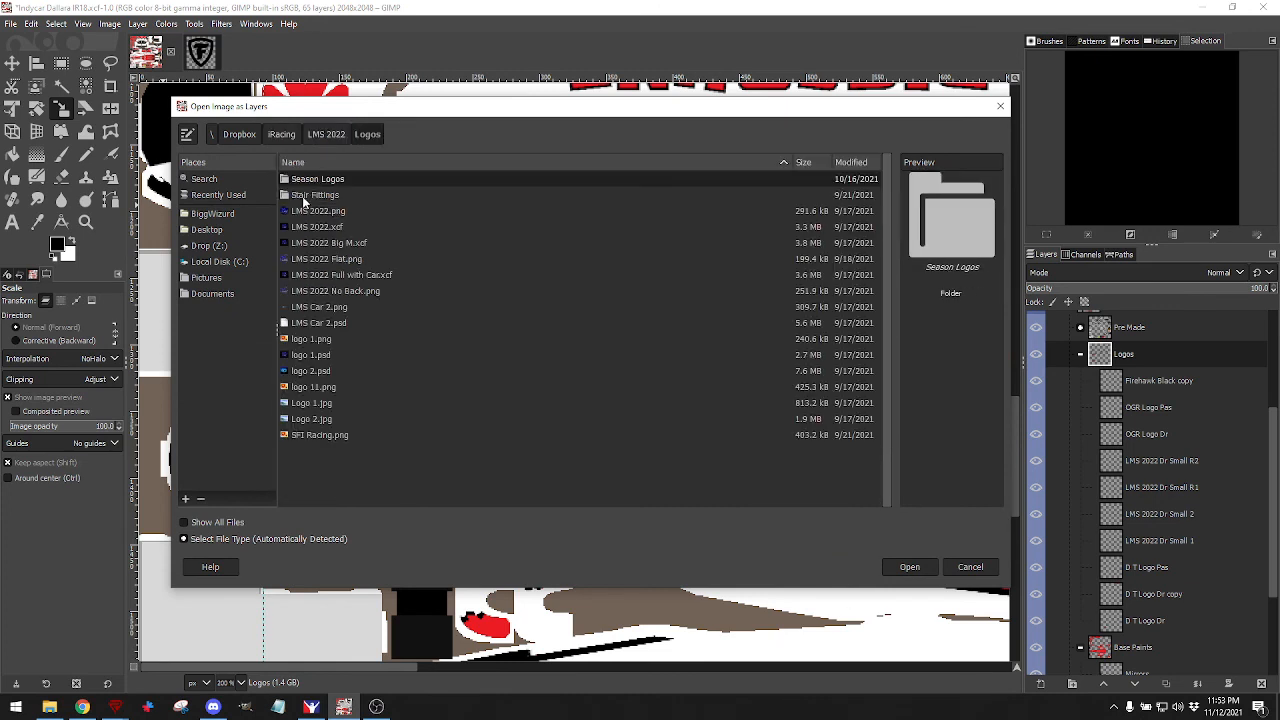
double_click(311, 195)
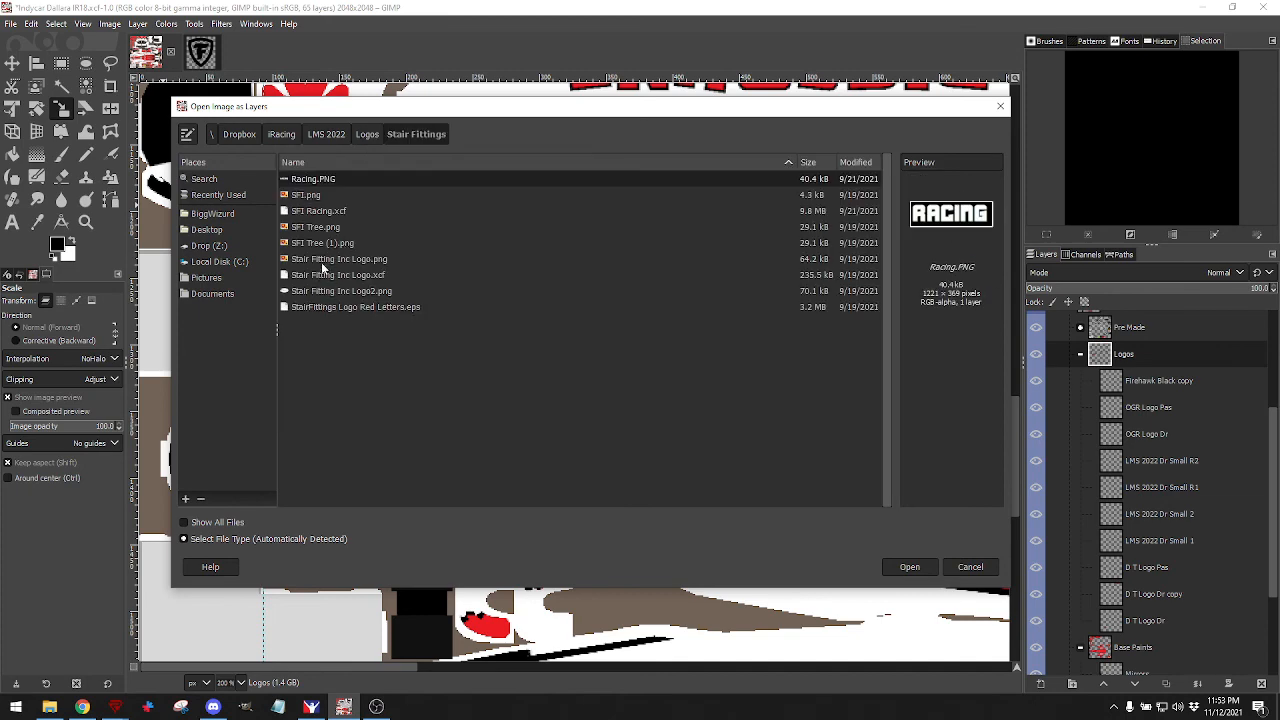
left_click(365, 292)
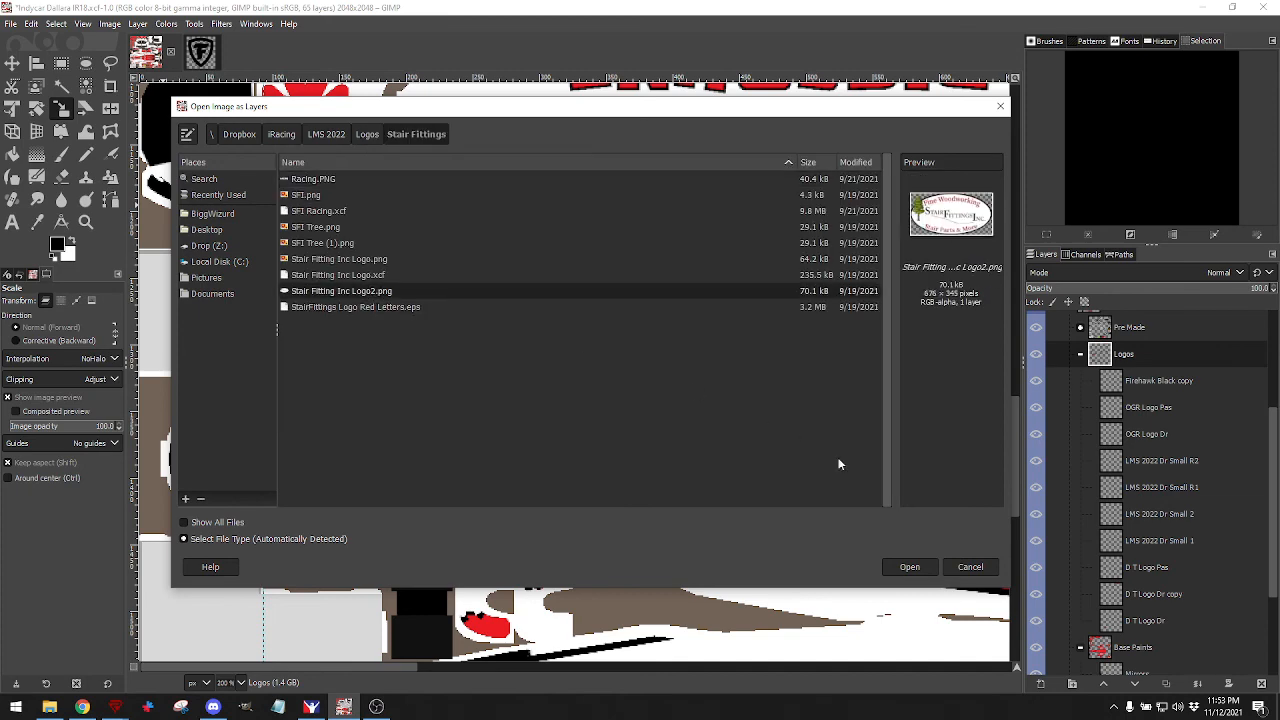
left_click(909, 566)
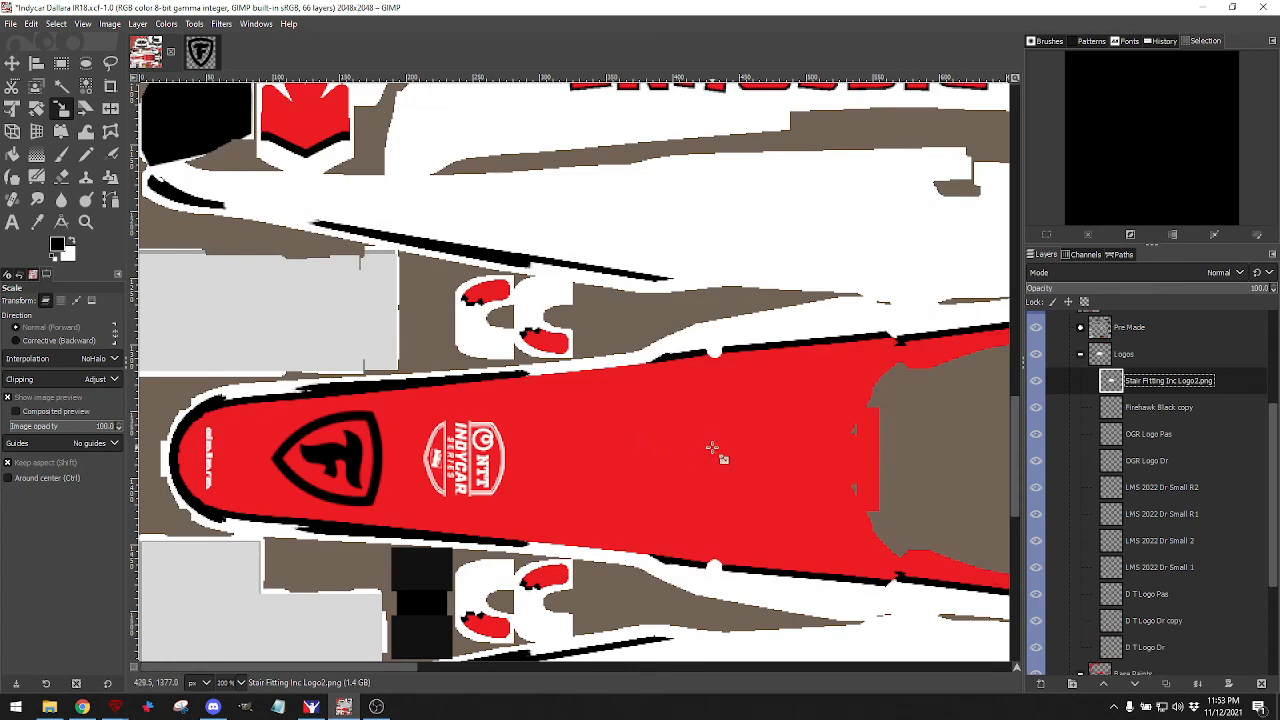
Move the Stair Fittings logo down onto the white sidepod area.
scroll(711, 447, "down", 5)
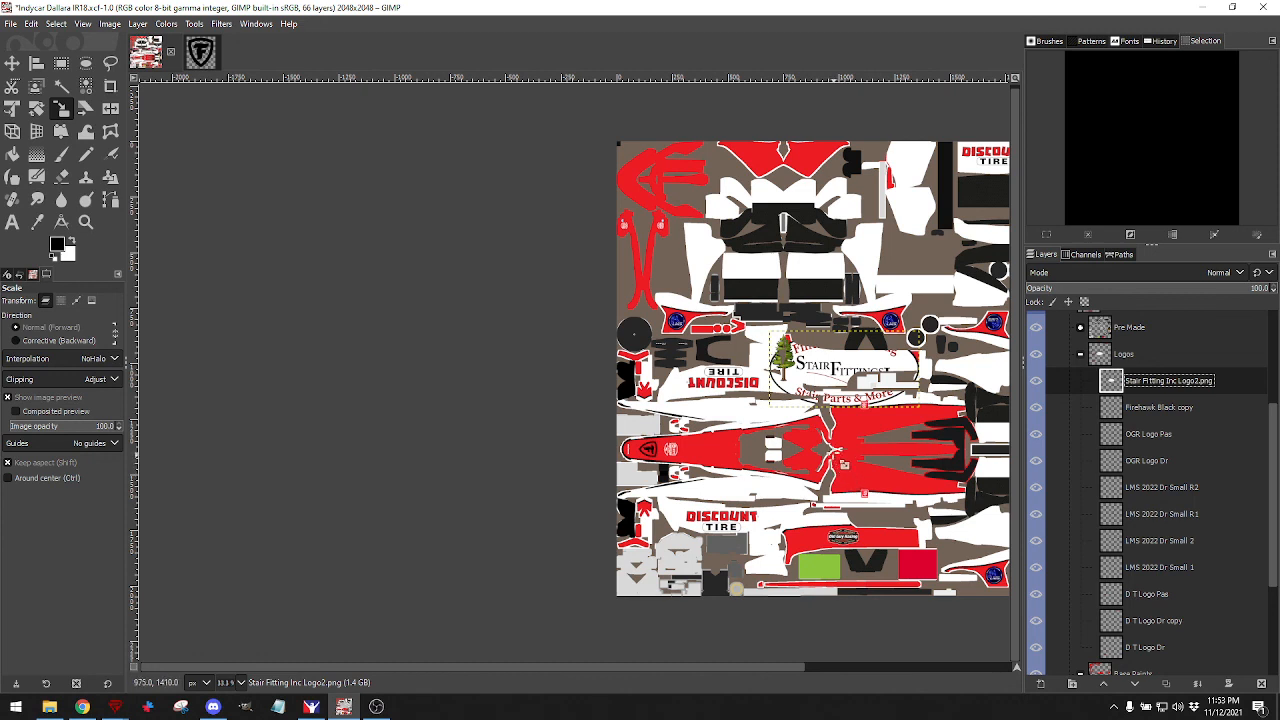
left_click(12, 62)
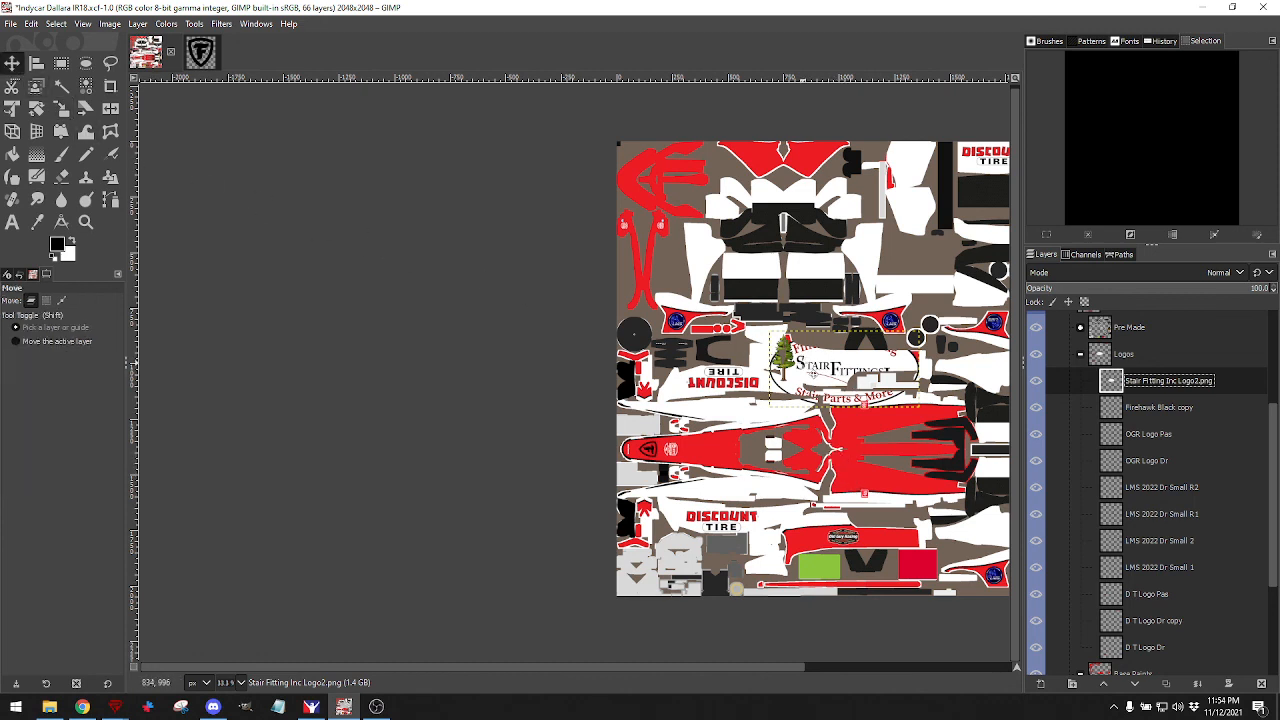
left_click_drag(845, 375, 745, 497)
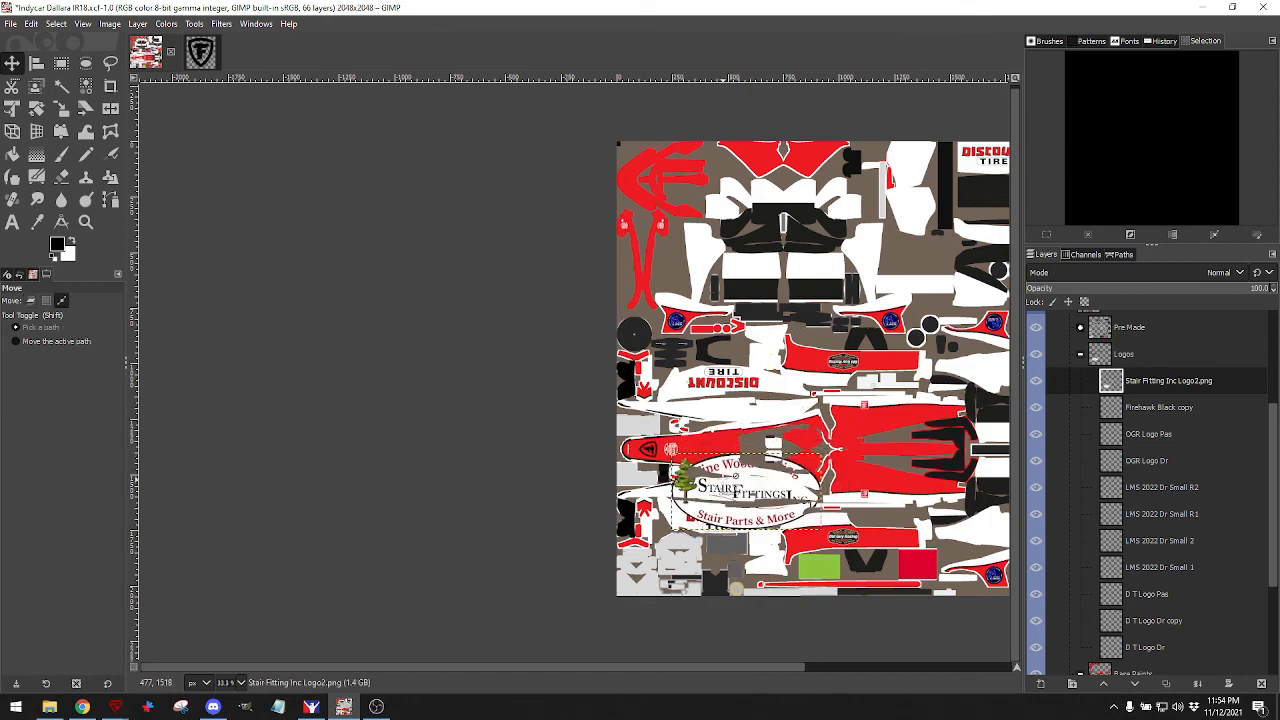
scroll(745, 497, "up", 5)
scroll(748, 514, "down", 2)
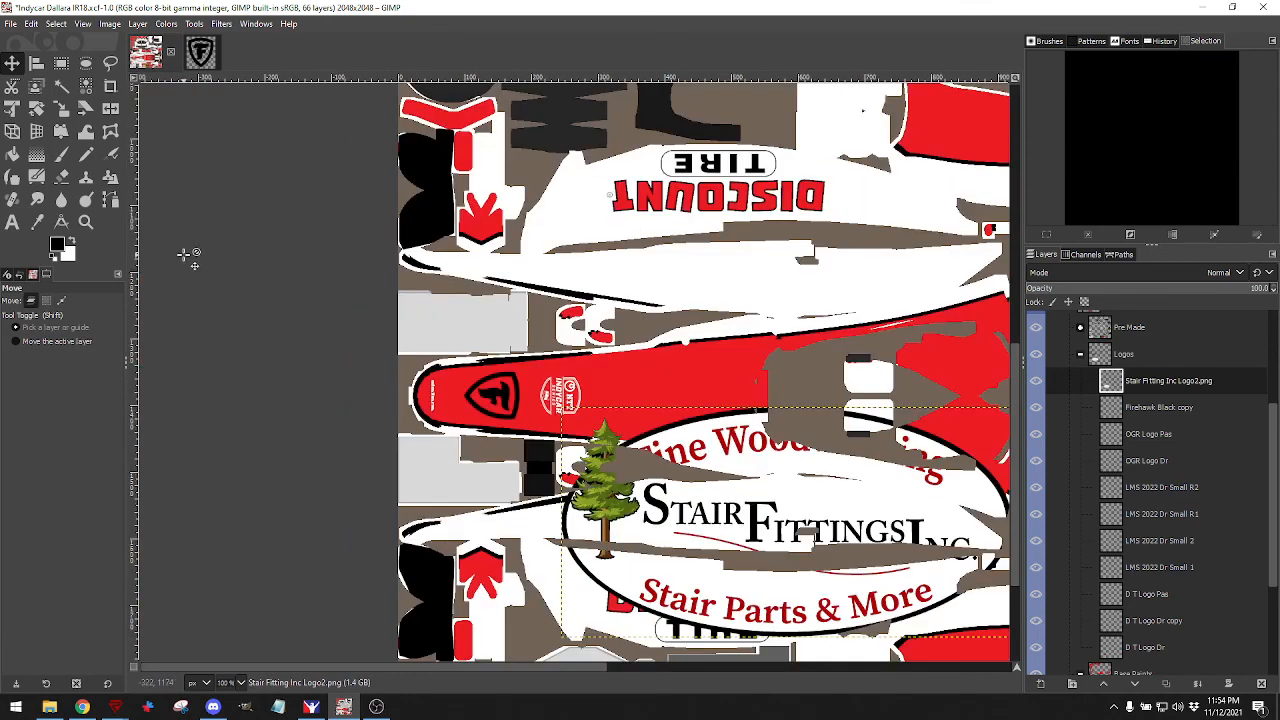
Scale the Stair Fittings logo down to 135×69 px above the DISCOUNT TIRE lettering.
left_click(61, 108)
left_click(634, 438)
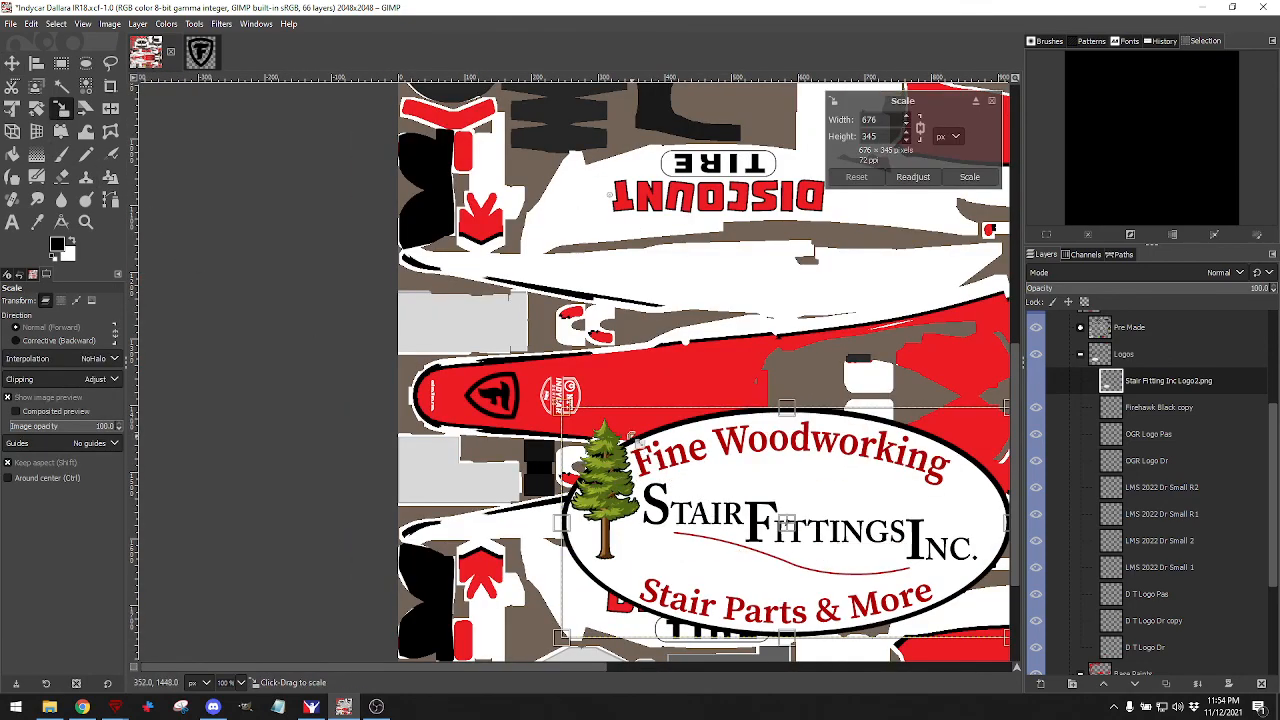
left_click_drag(581, 421, 826, 541)
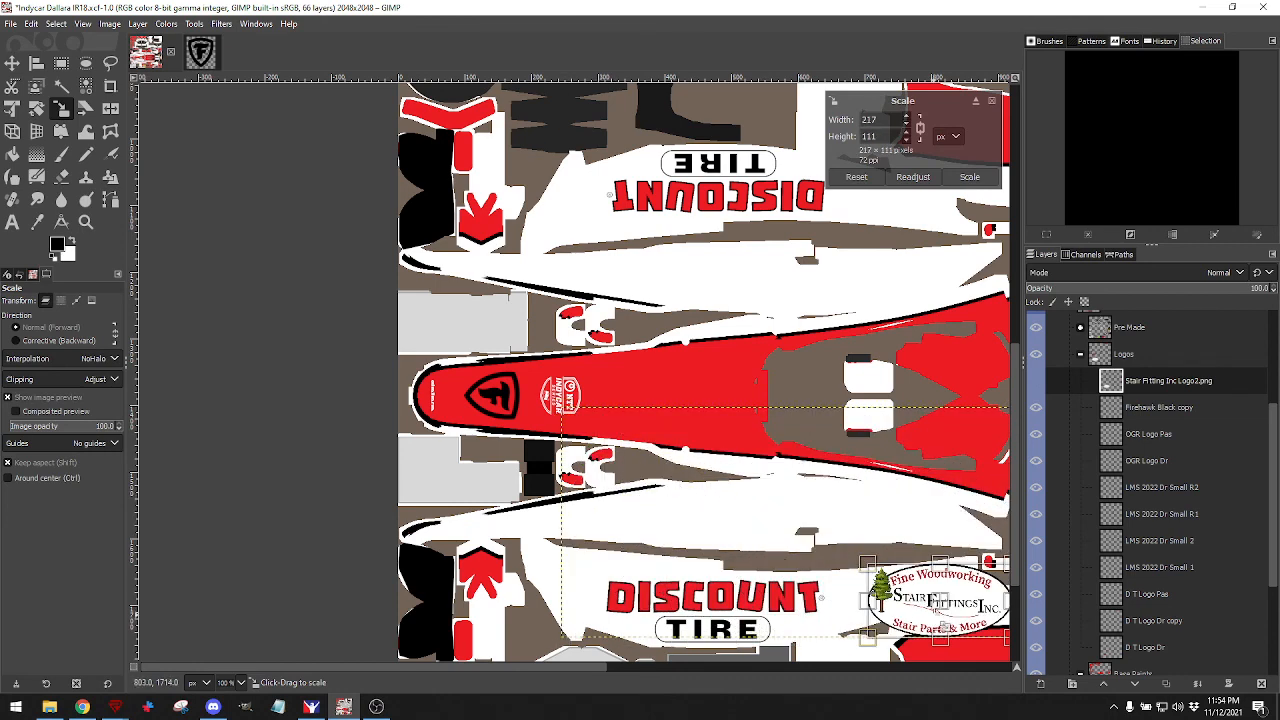
left_click_drag(901, 608, 722, 516)
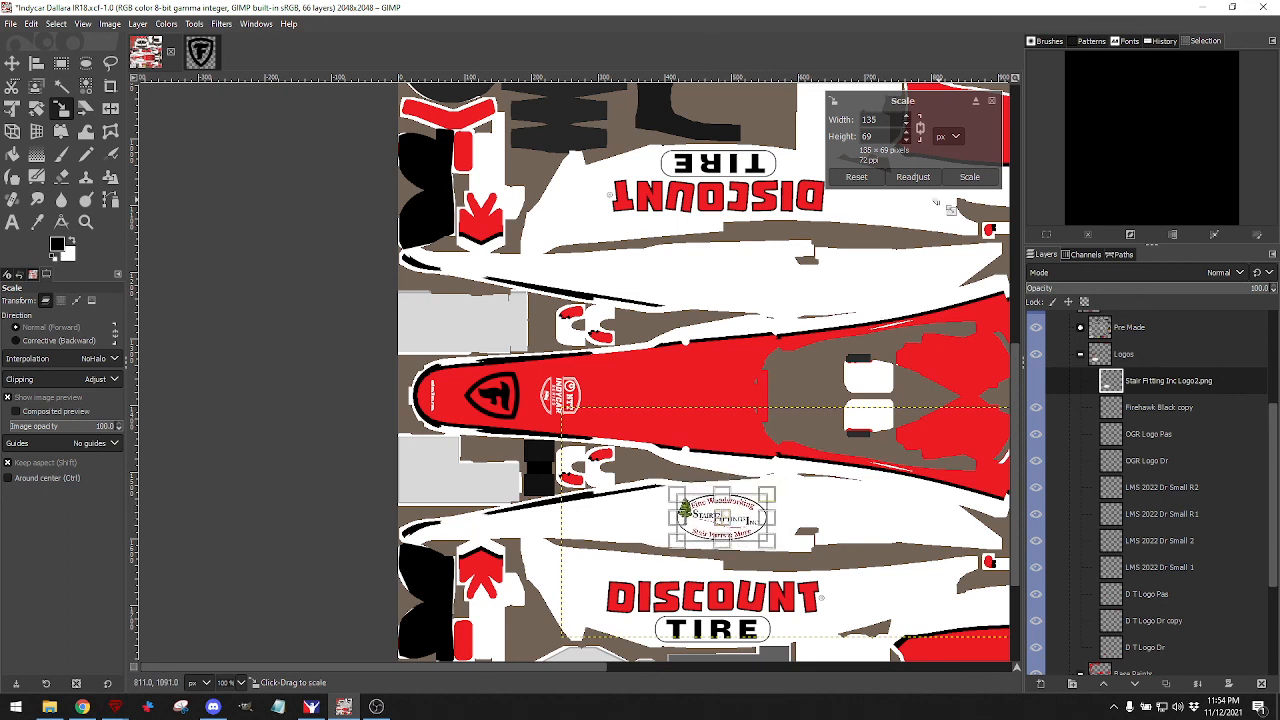
left_click(961, 178)
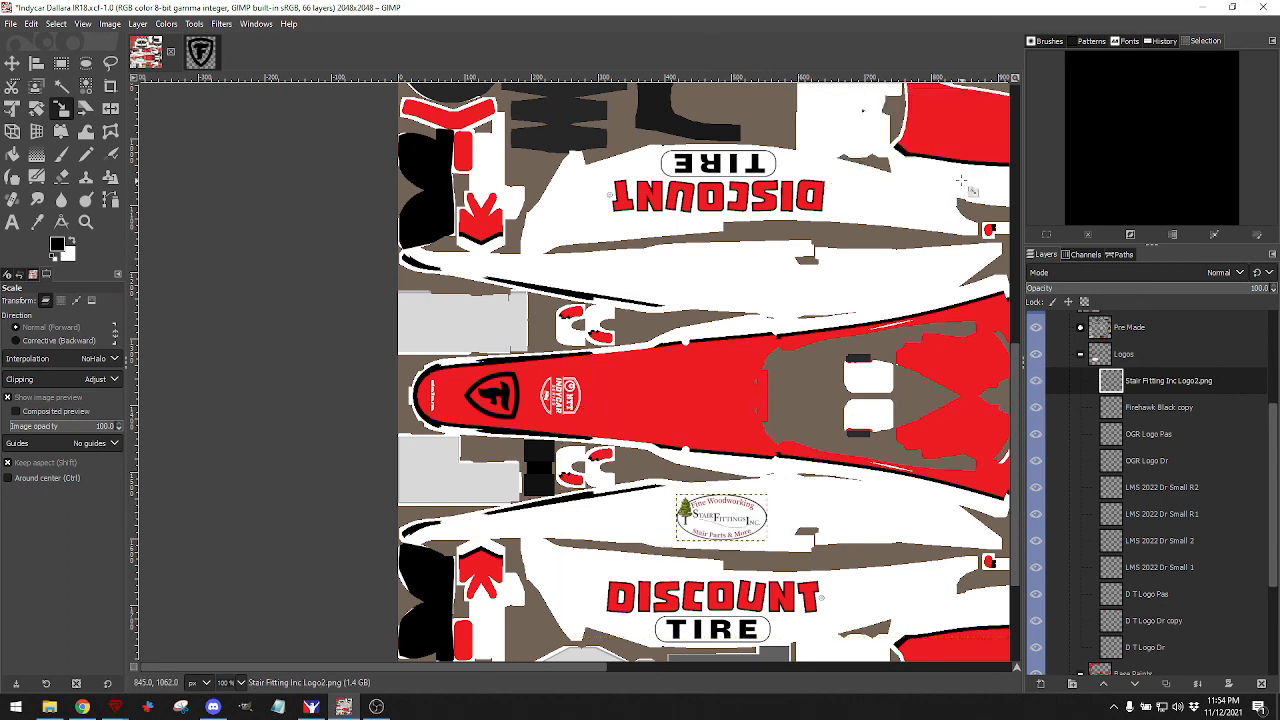
left_click(11, 23)
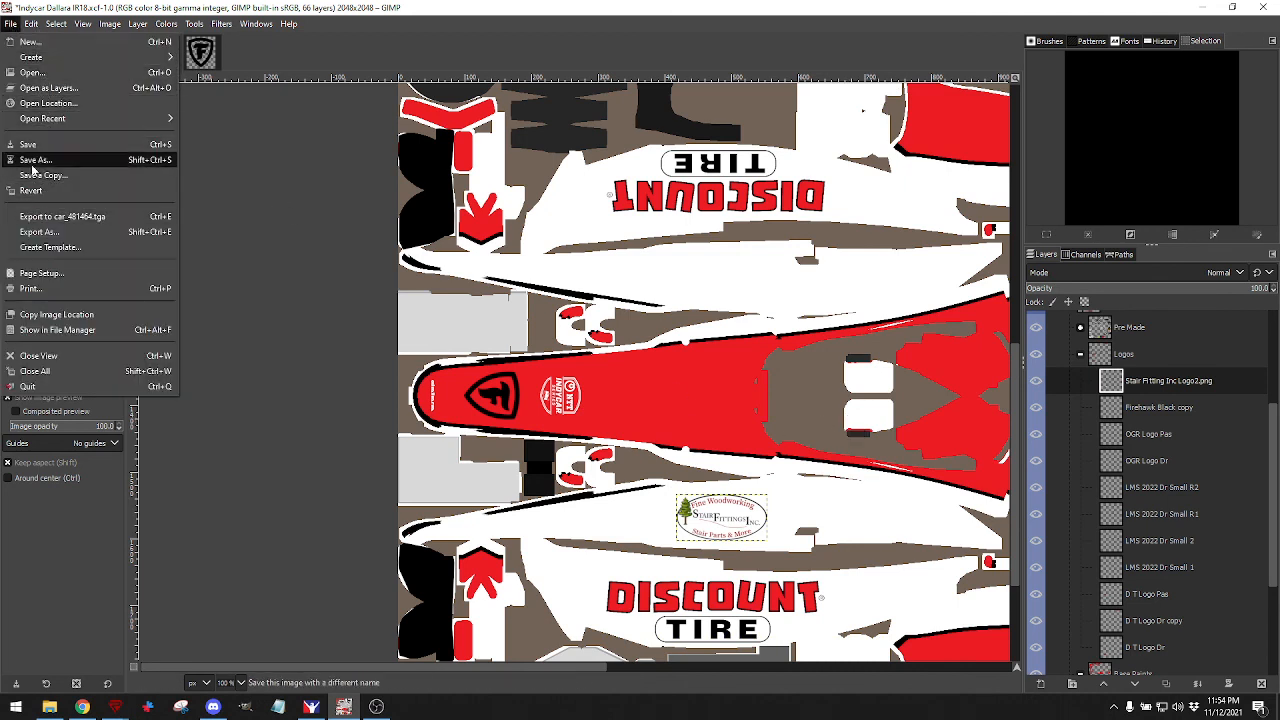
Export the livery to the car's .tga paint file and inspect the sidepod logo in iRacing.
left_click(60, 216)
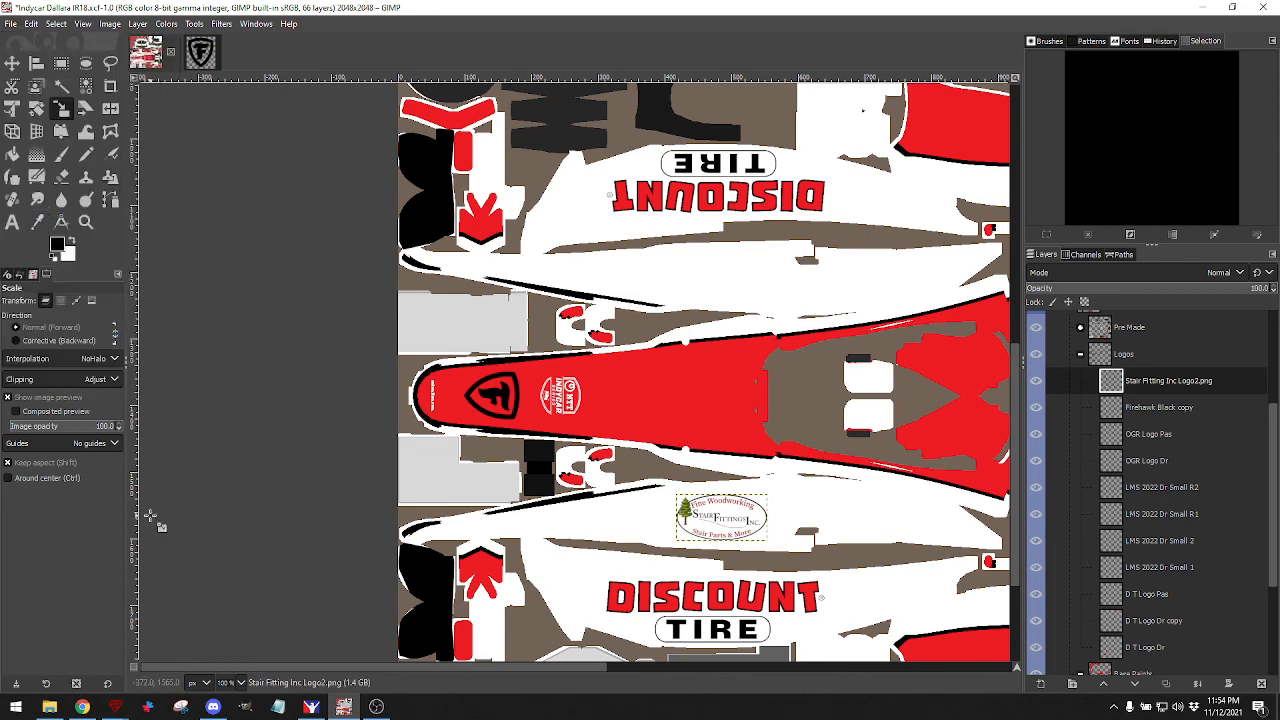
left_click(312, 707)
mouse_move(600, 414)
left_mouse_down()
mouse_move(569, 417)
mouse_move(728, 385)
mouse_move(618, 392)
mouse_move(651, 372)
mouse_move(405, 357)
left_mouse_up()
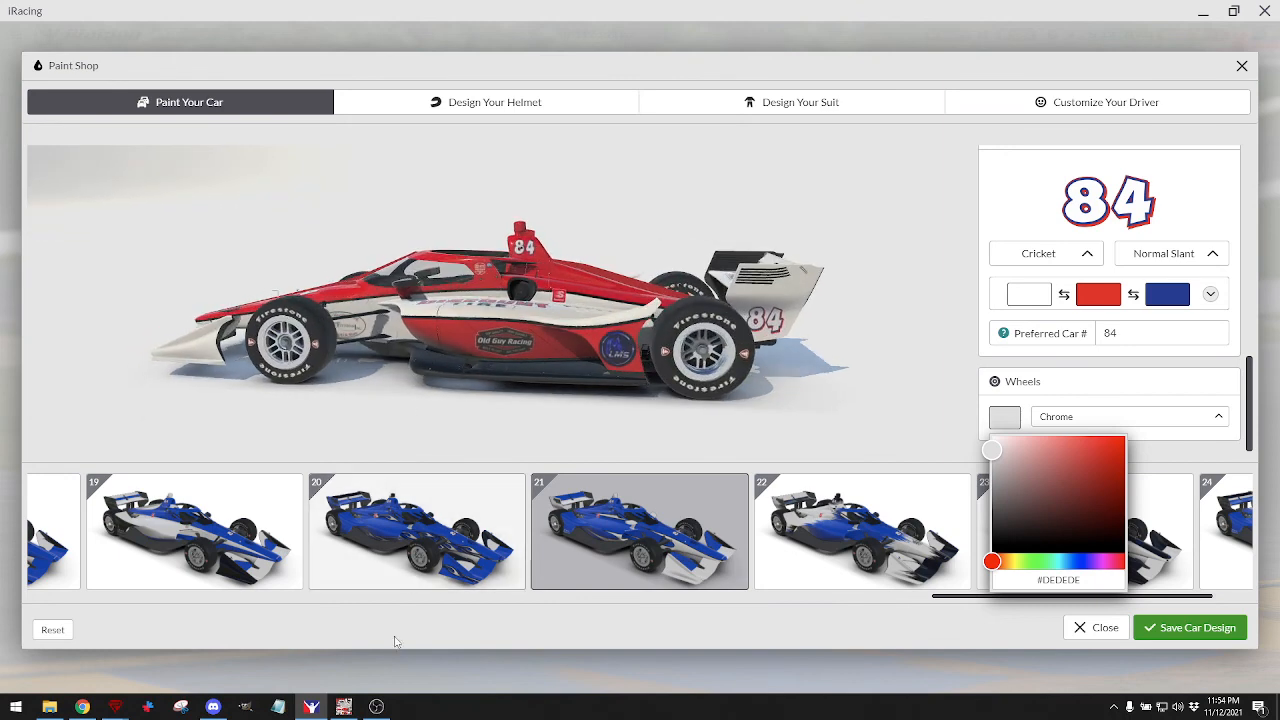
Shift the Stair Fittings logo to the right in GIMP and re-export the livery.
left_click(344, 707)
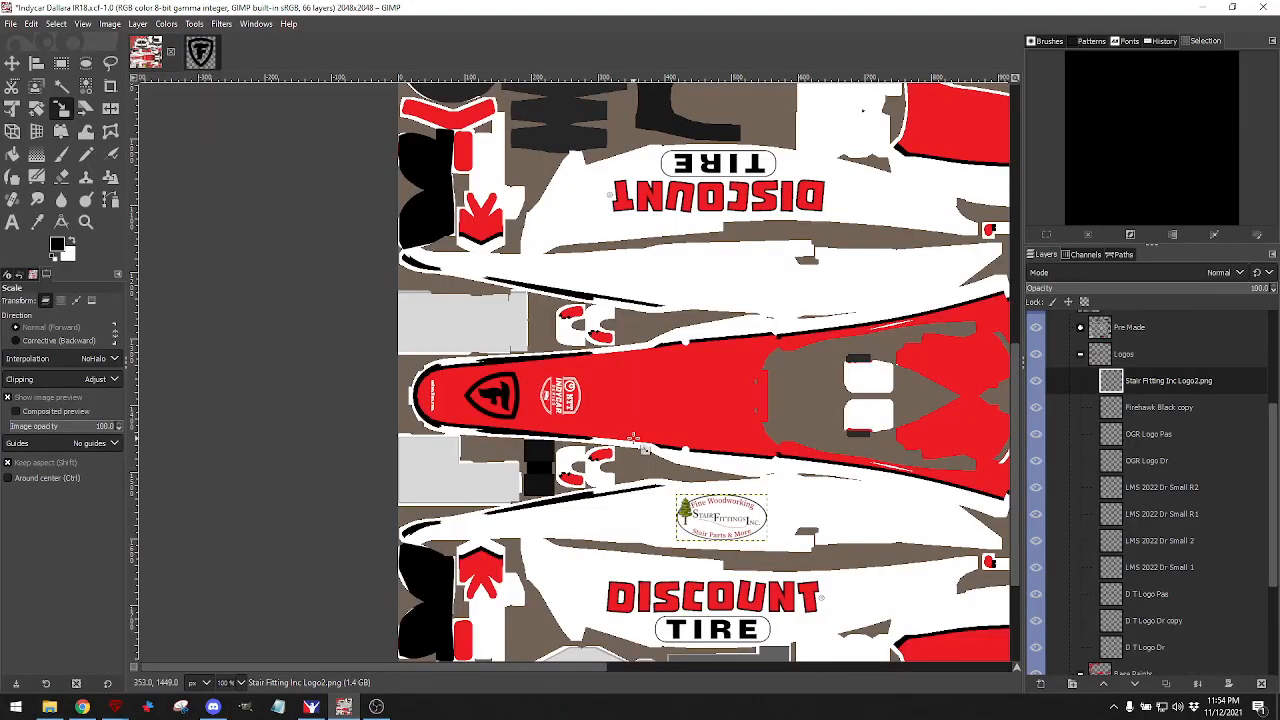
left_click(12, 62)
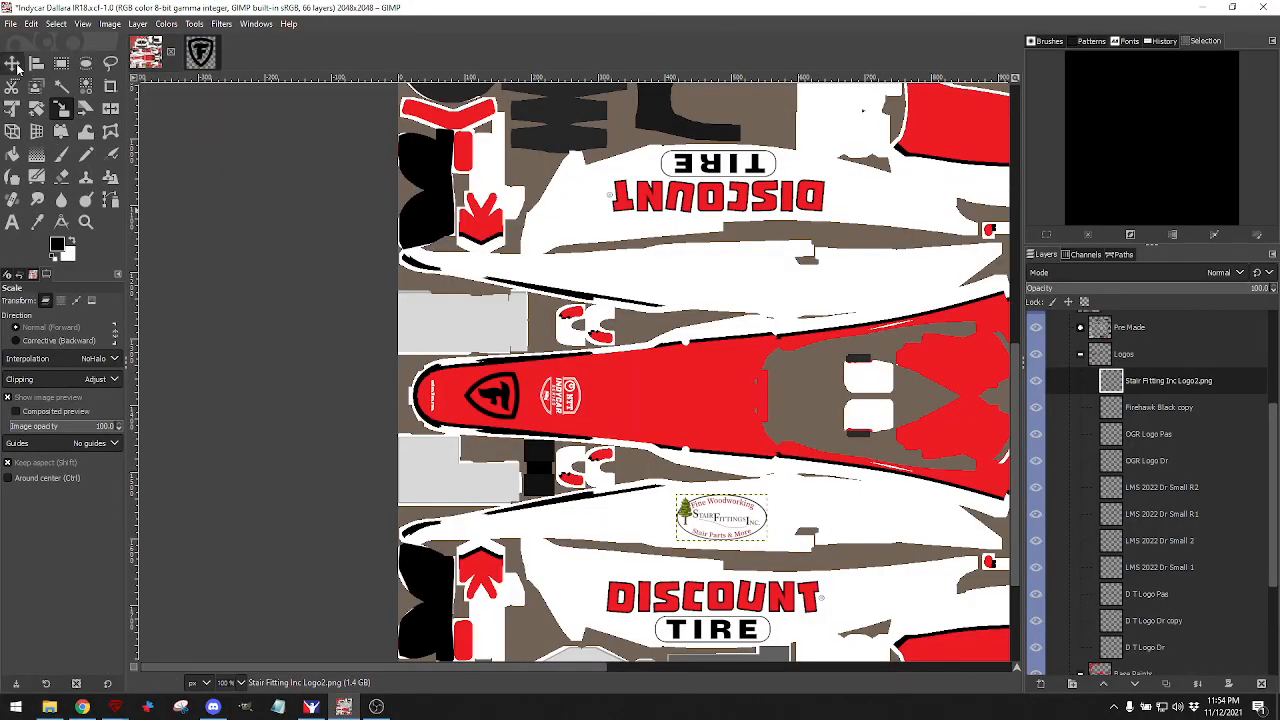
left_click_drag(724, 524, 812, 516)
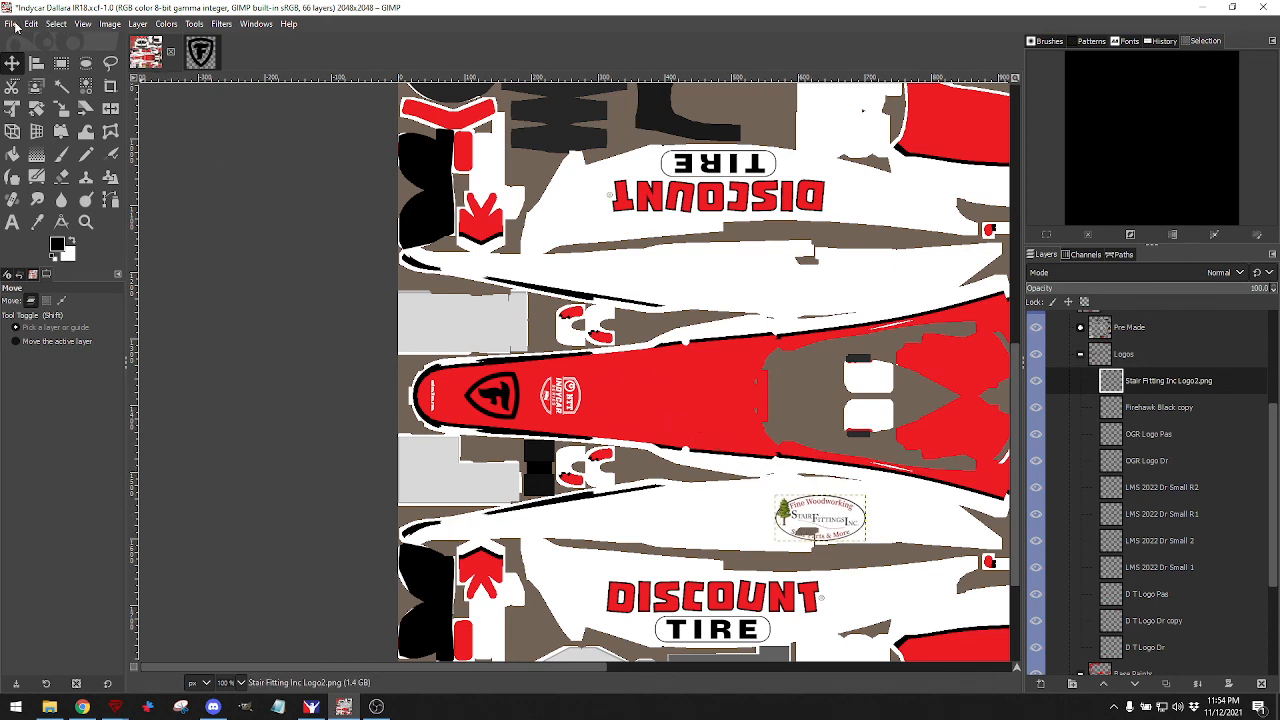
left_click(15, 27)
left_click(86, 220)
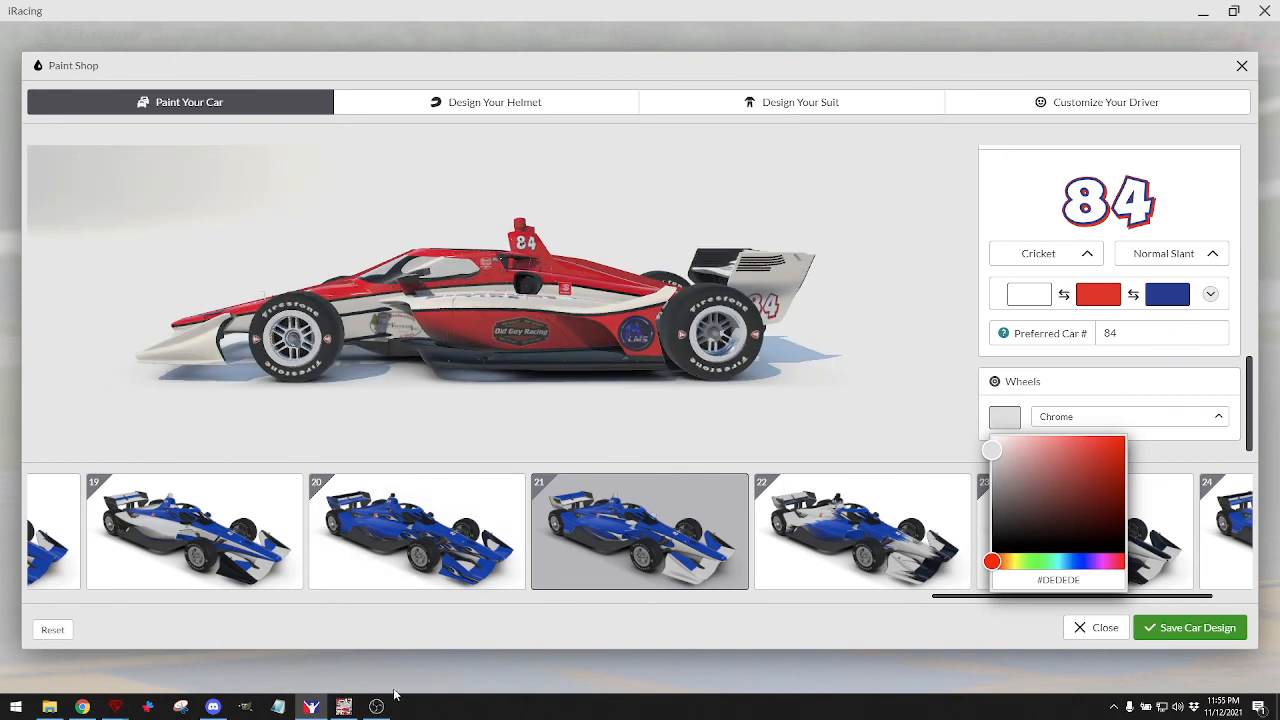
Nudge the logo slightly left and up, re-export, and preview it in iRacing.
left_click(343, 707)
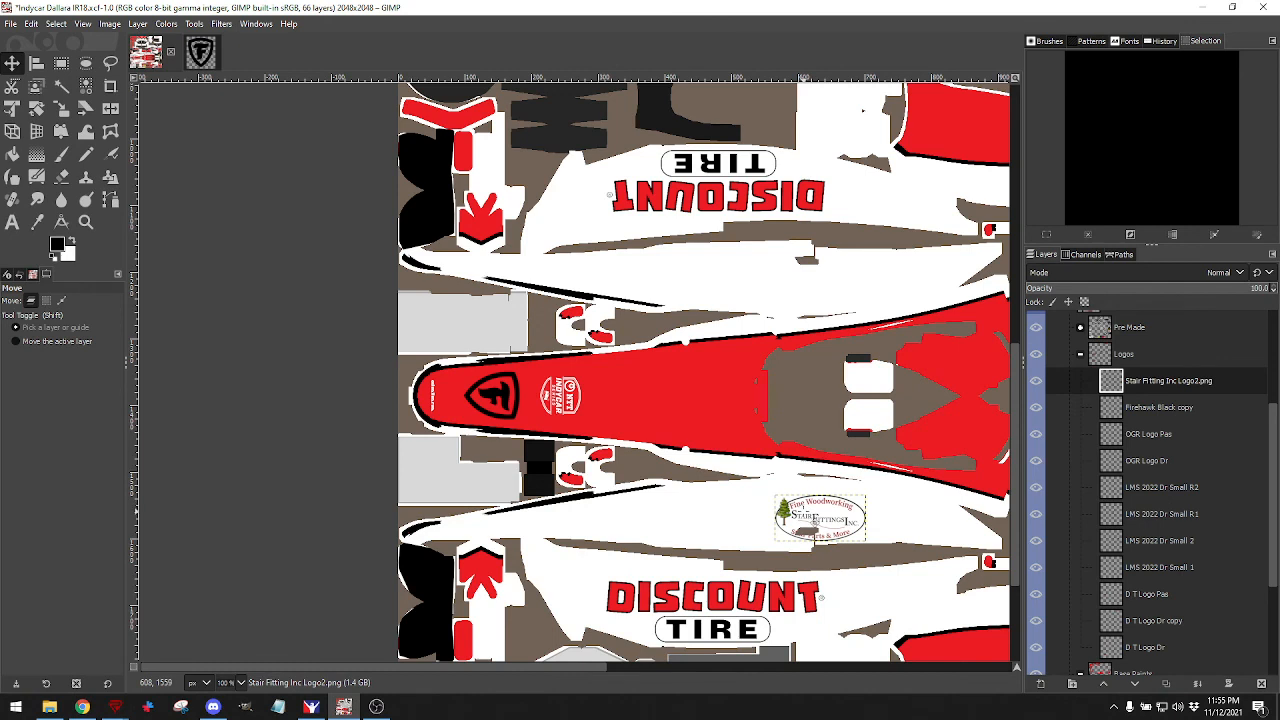
left_click_drag(804, 512, 793, 504)
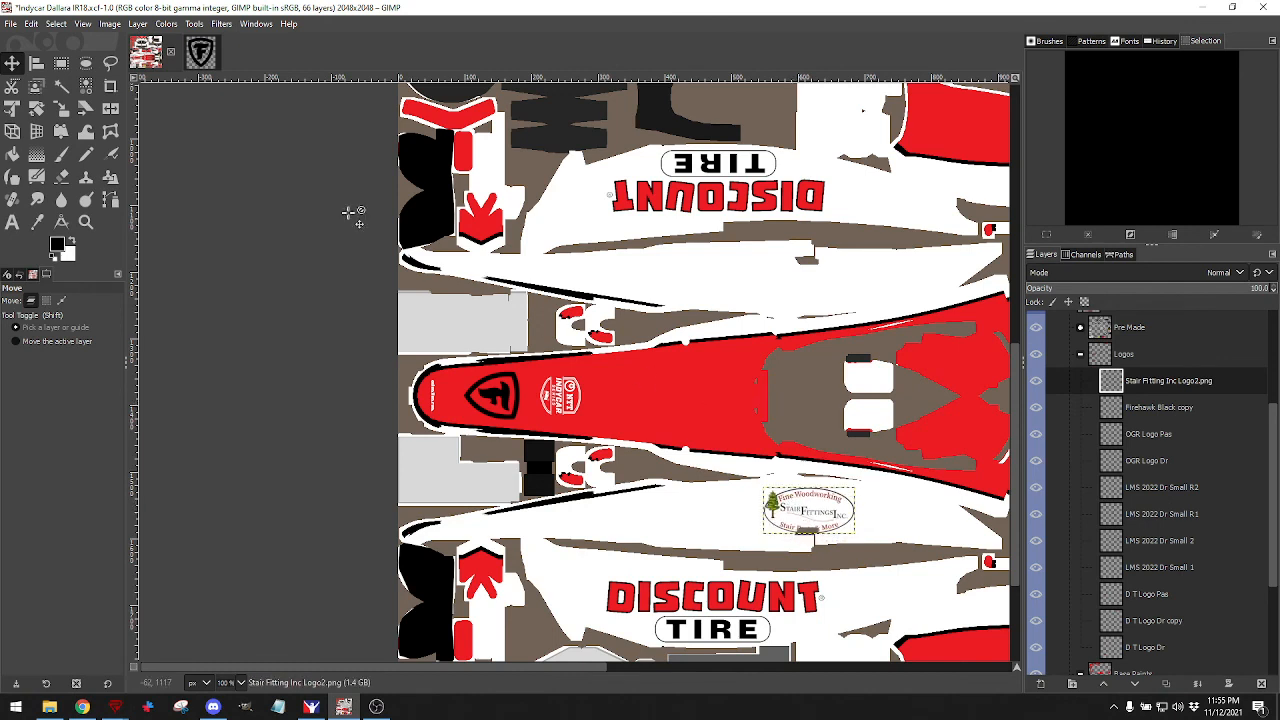
left_click(12, 24)
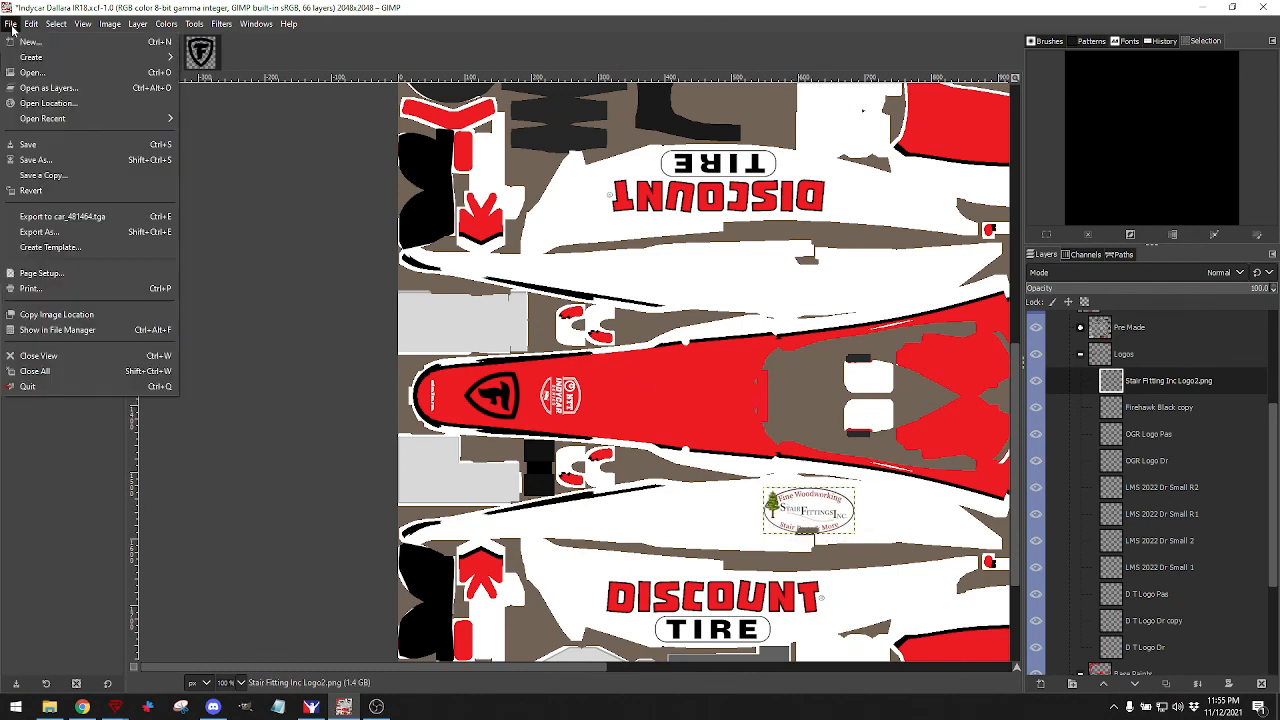
left_click(50, 216)
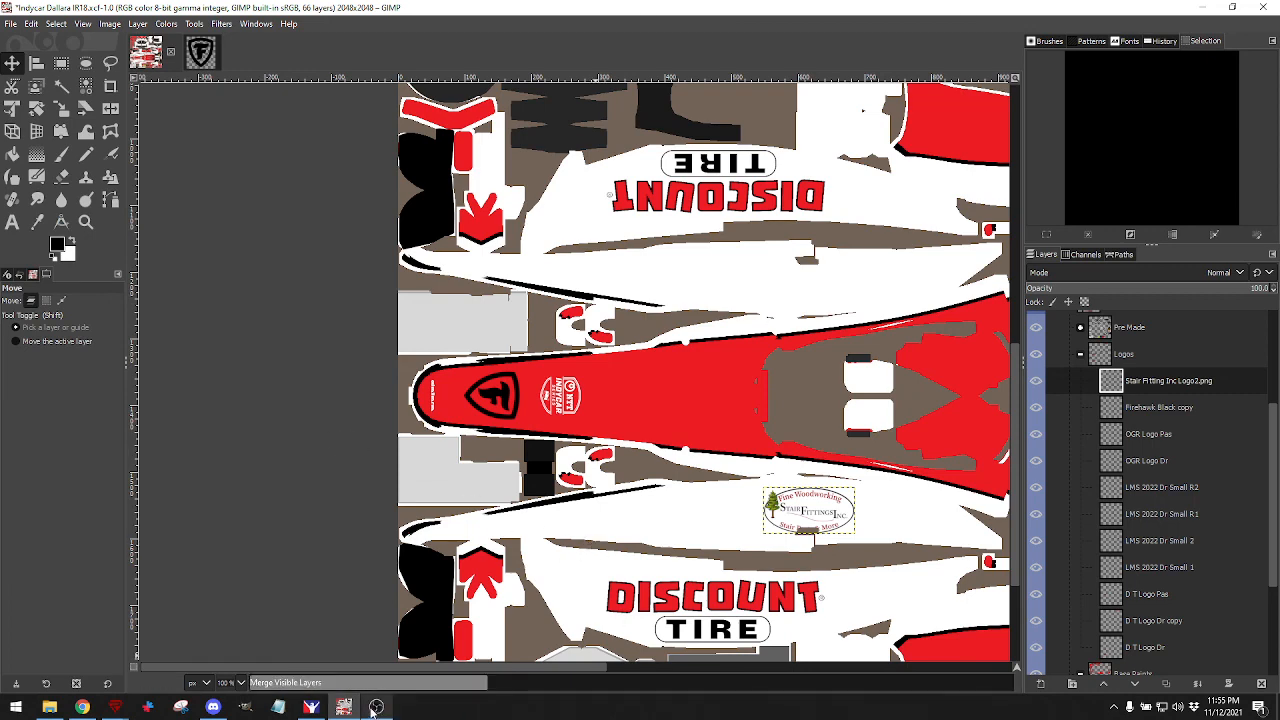
left_click(311, 707)
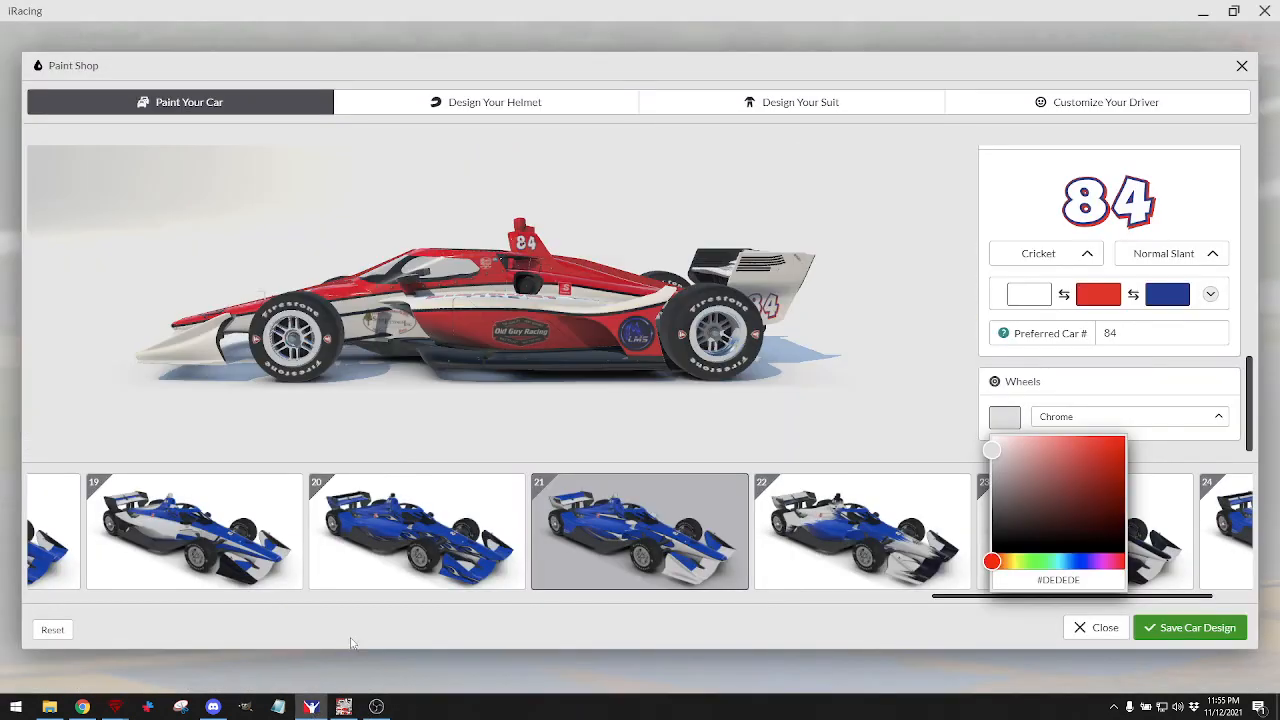
Orbit the iRacing preview of the red-and-white car through side and rear views.
left_click_drag(446, 372, 488, 382)
left_click_drag(419, 429, 655, 293)
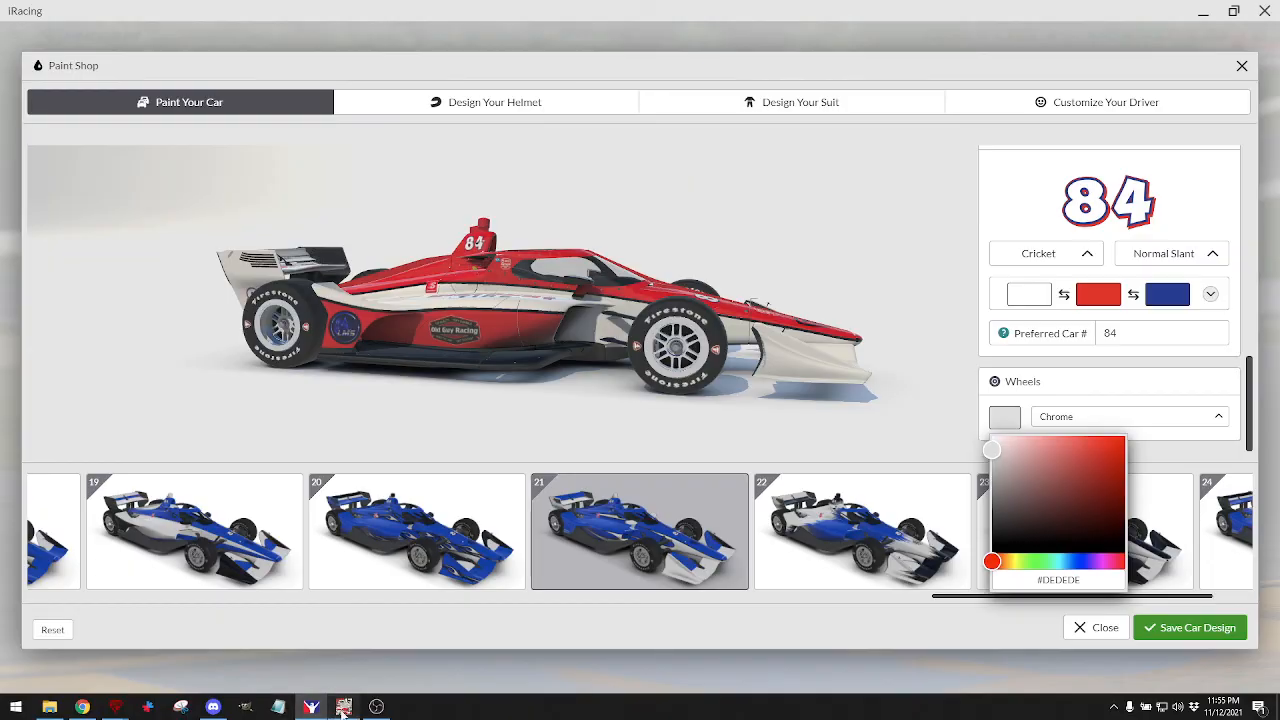
left_click(343, 707)
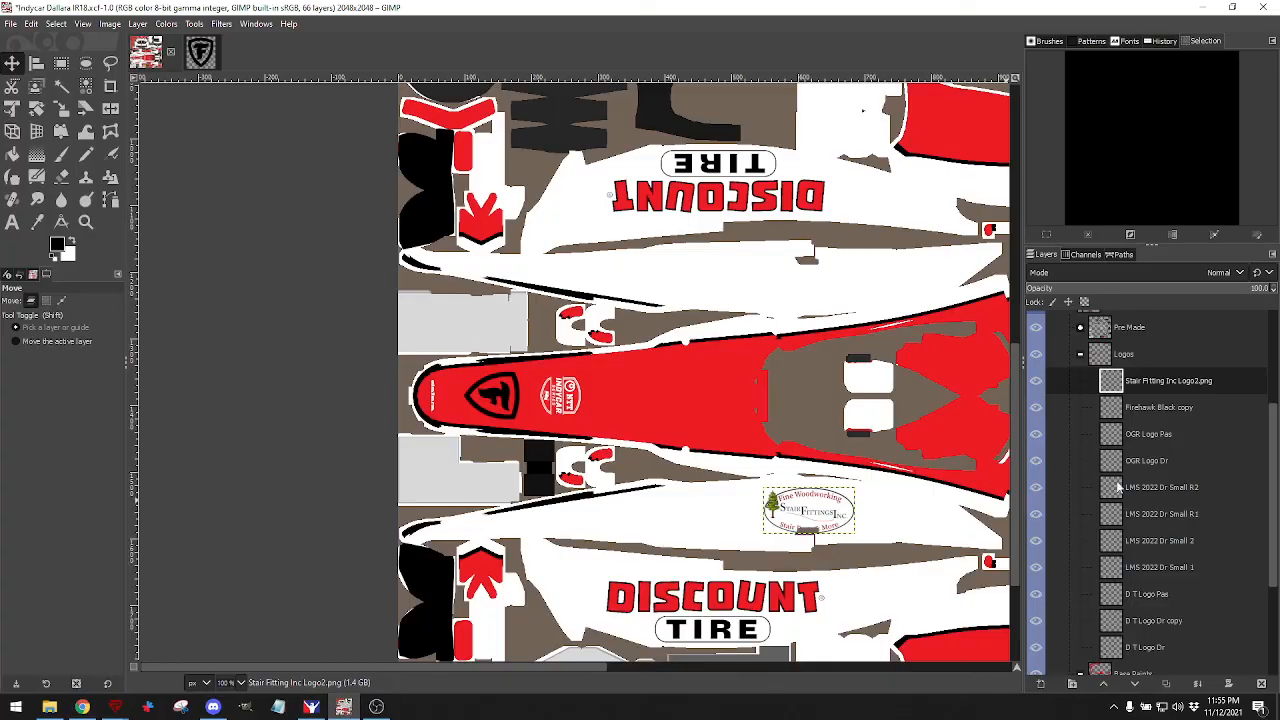
Rename the logo layer to 'Stair Fitting Inc Logo Dr'.
left_click(1166, 381)
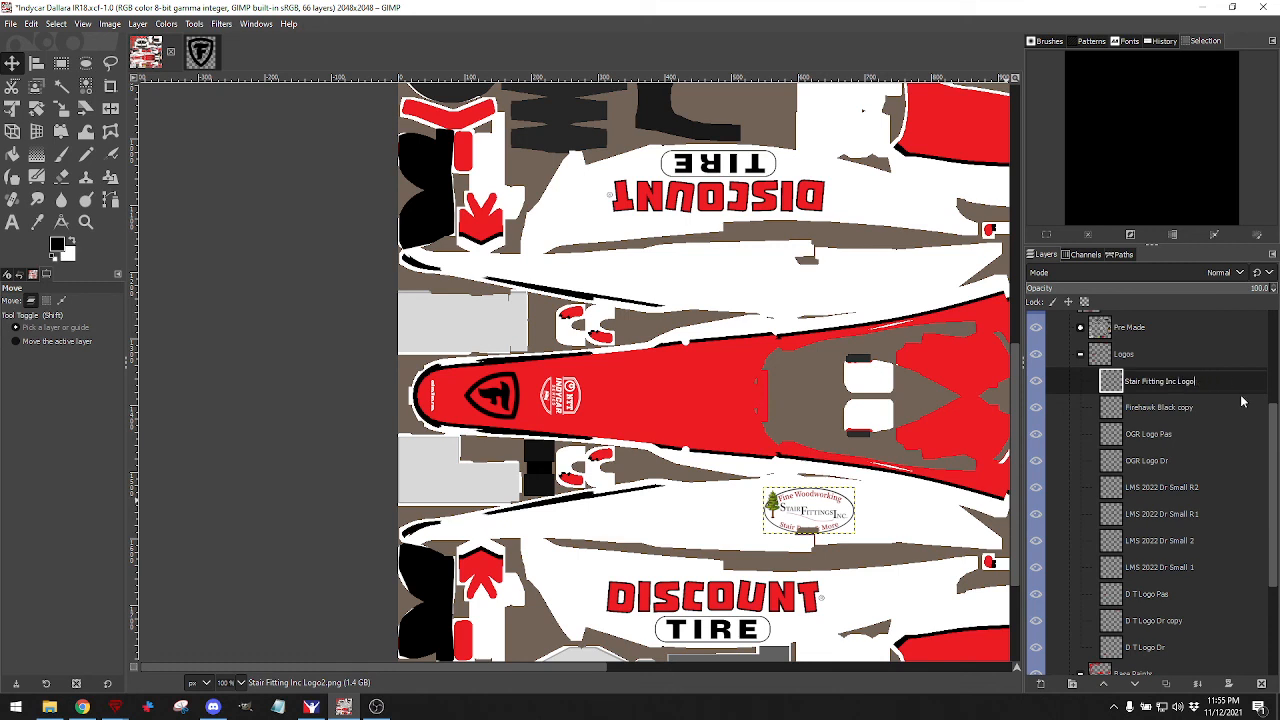
type("Dr")
key("Return")
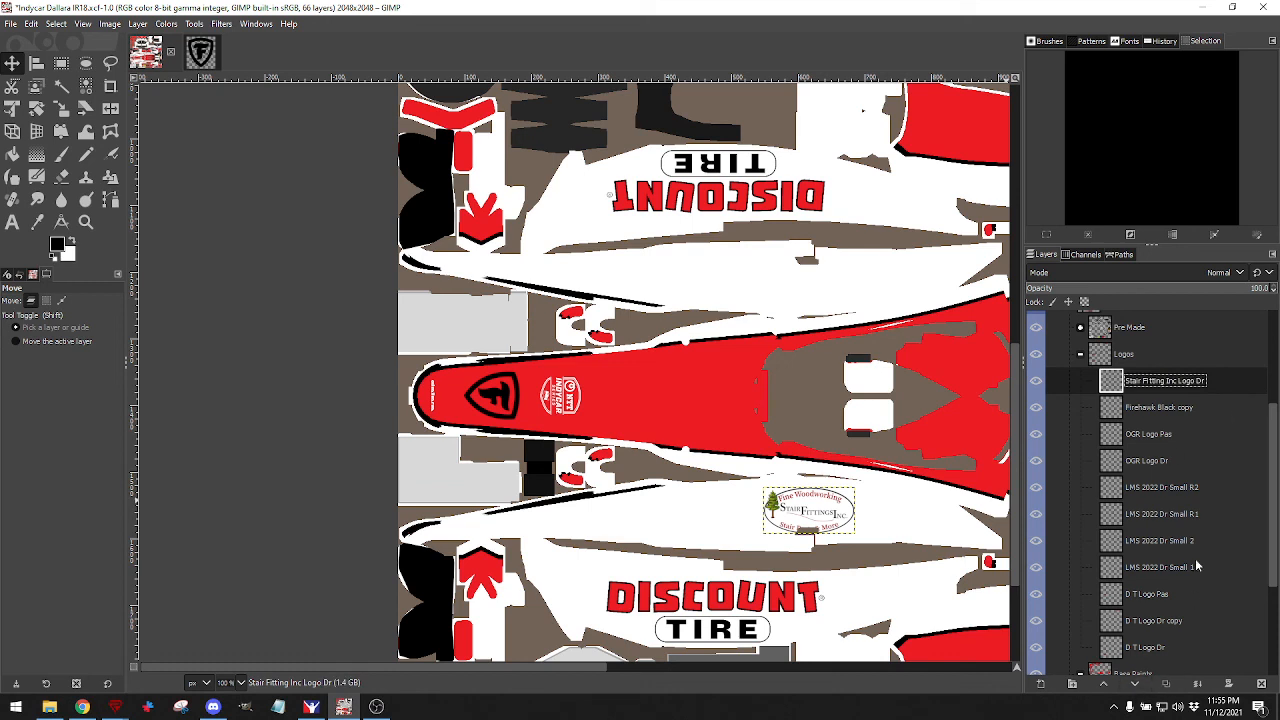
Duplicate the logo layer and name the copy 'Stair Fitting Inc Logo Pas'.
left_click(1167, 684)
double_click(1192, 381)
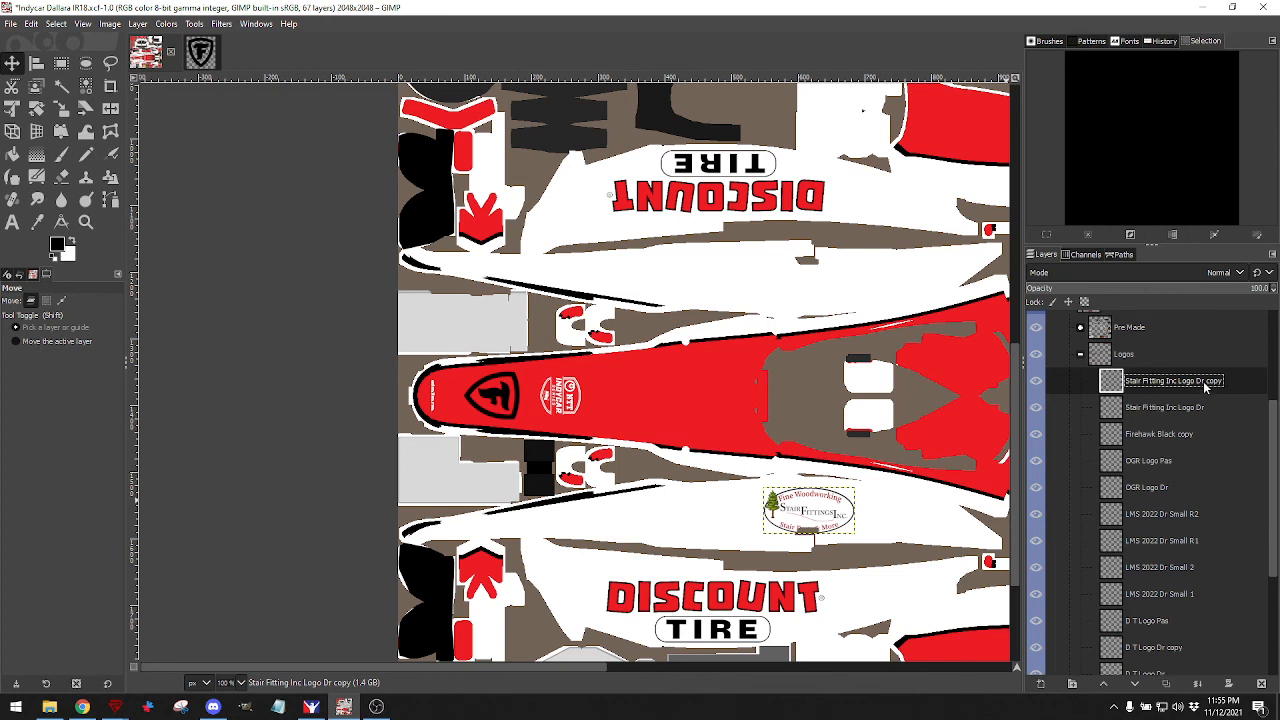
double_click(1205, 385)
left_click(1196, 382)
left_click_drag(1196, 382, 1232, 382)
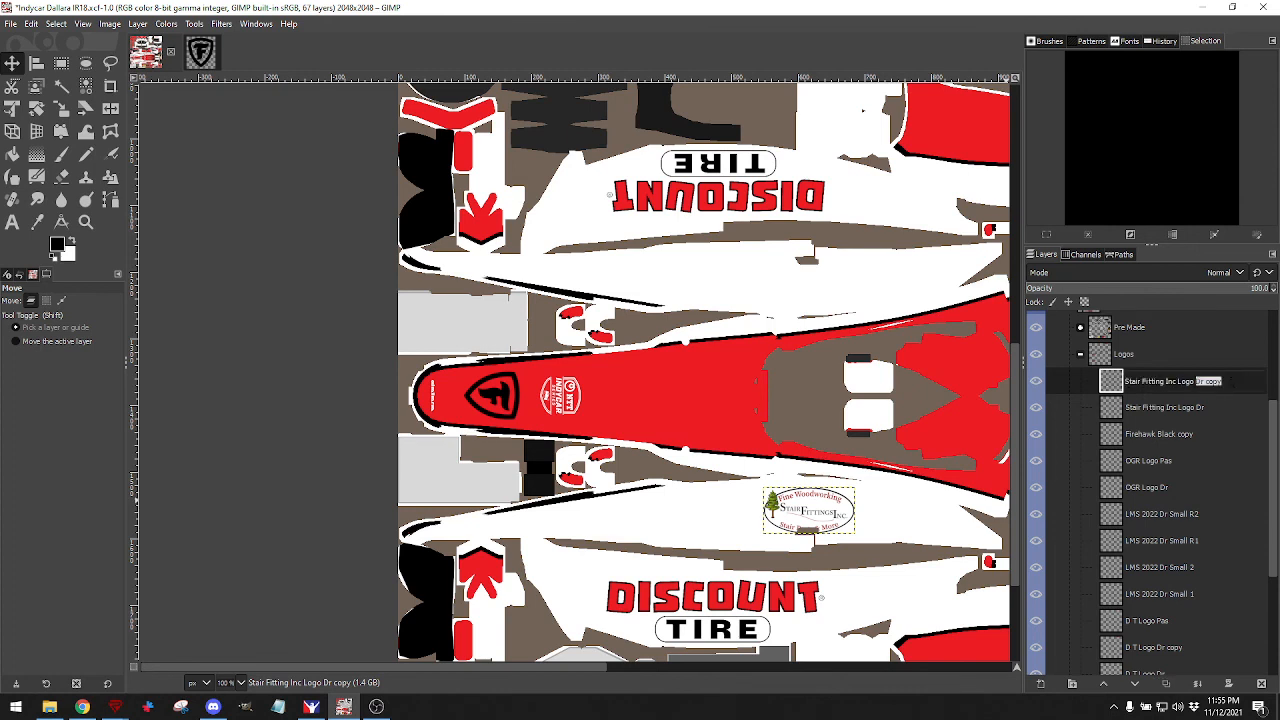
type("Pas")
key("Return")
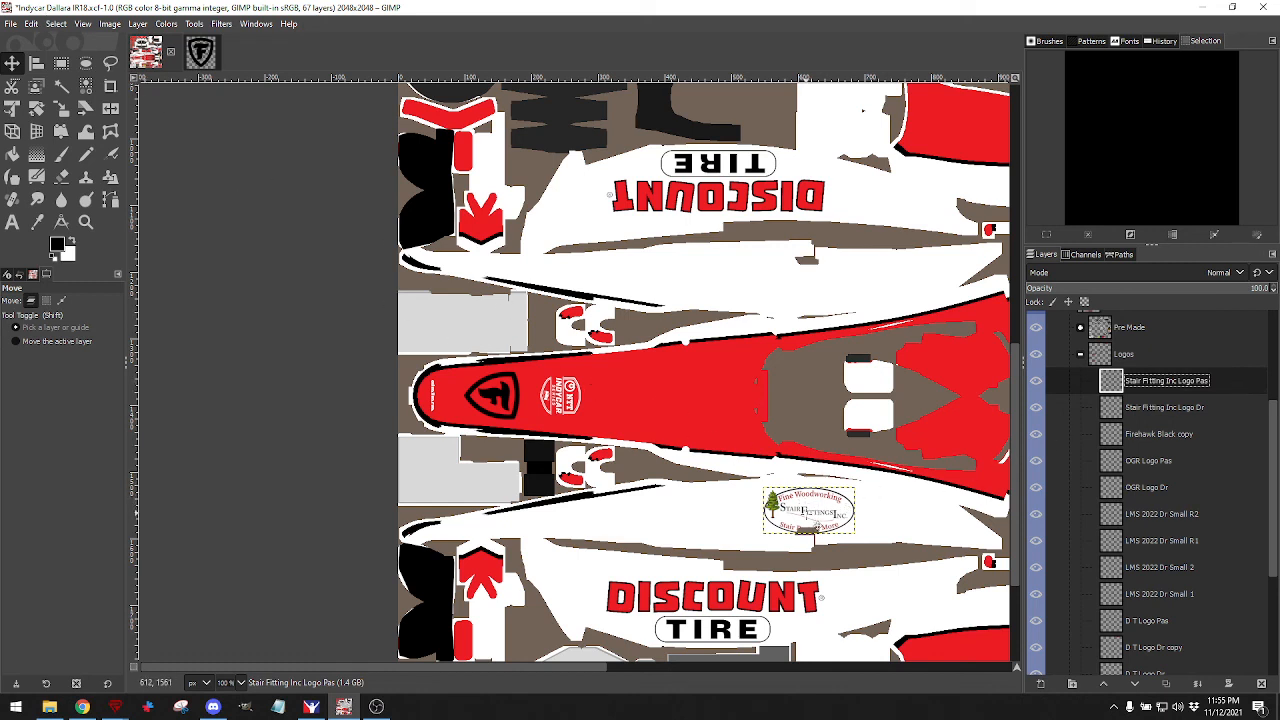
Move the Pas logo copy up onto the upper white panel and rotate it 180°.
left_click_drag(813, 516, 806, 296)
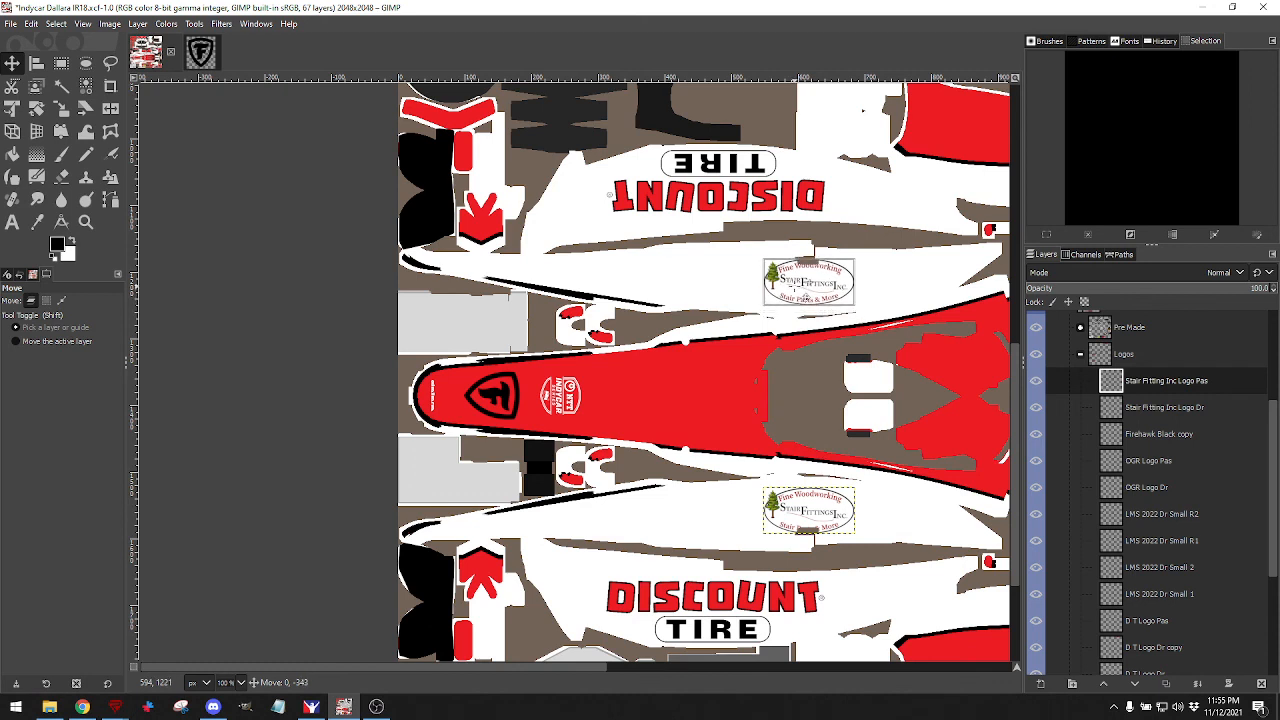
left_click_drag(805, 297, 806, 296)
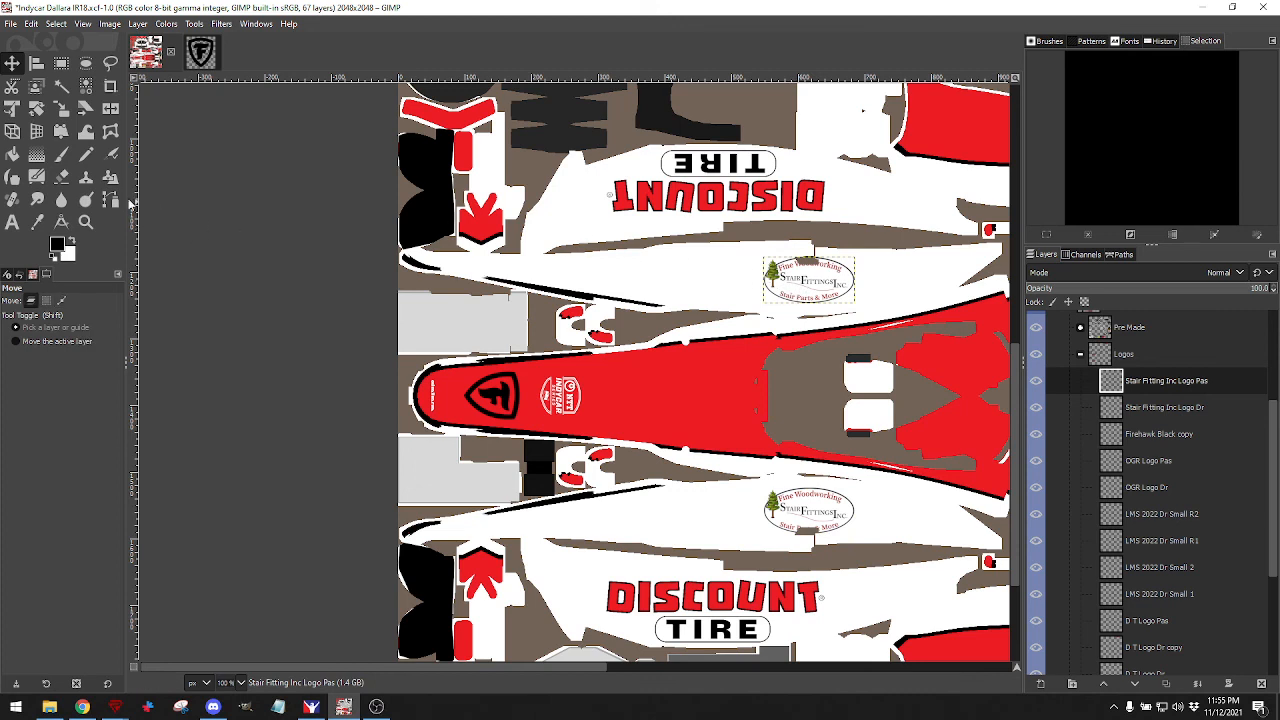
left_click(36, 108)
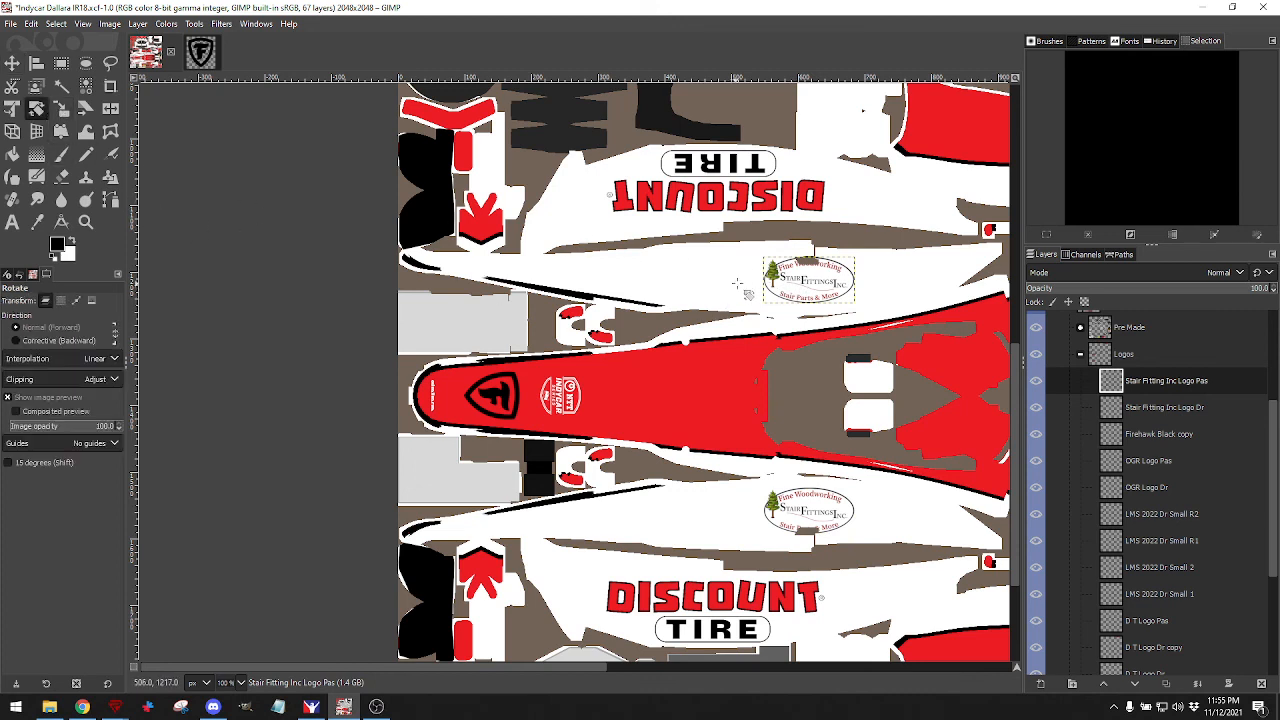
left_click_drag(780, 288, 862, 286)
triple_click(896, 119)
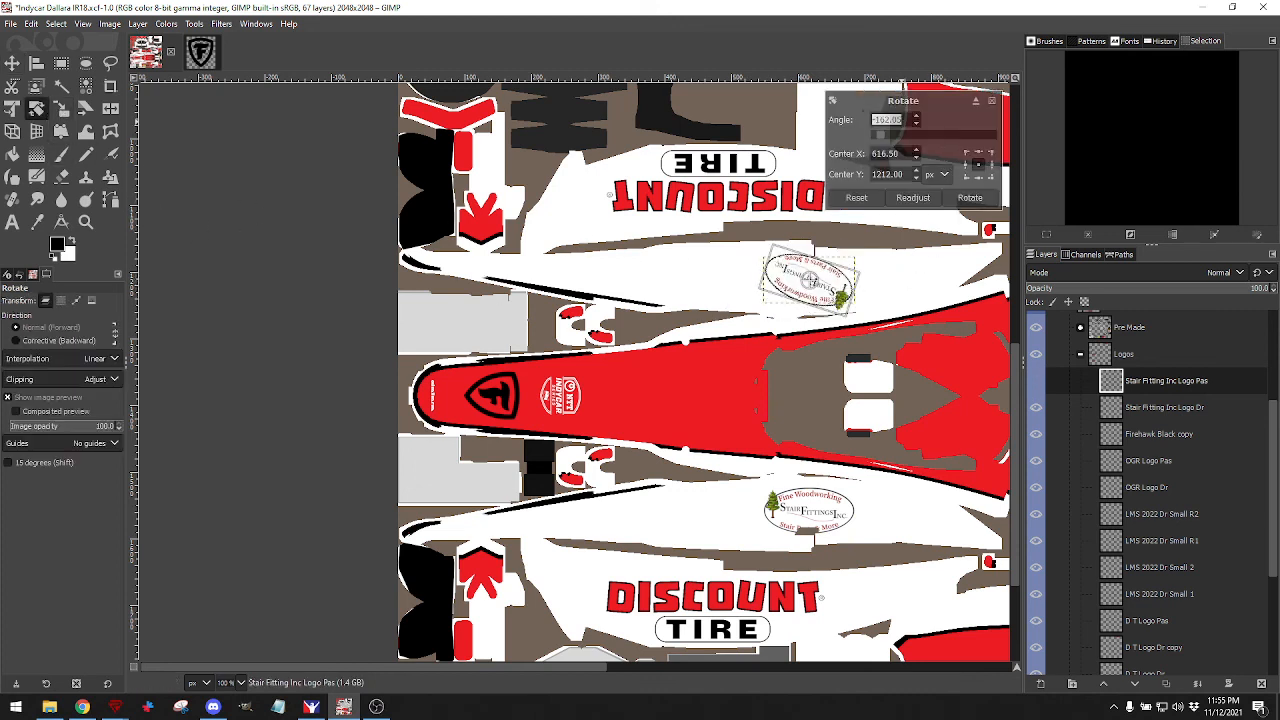
type("180.00")
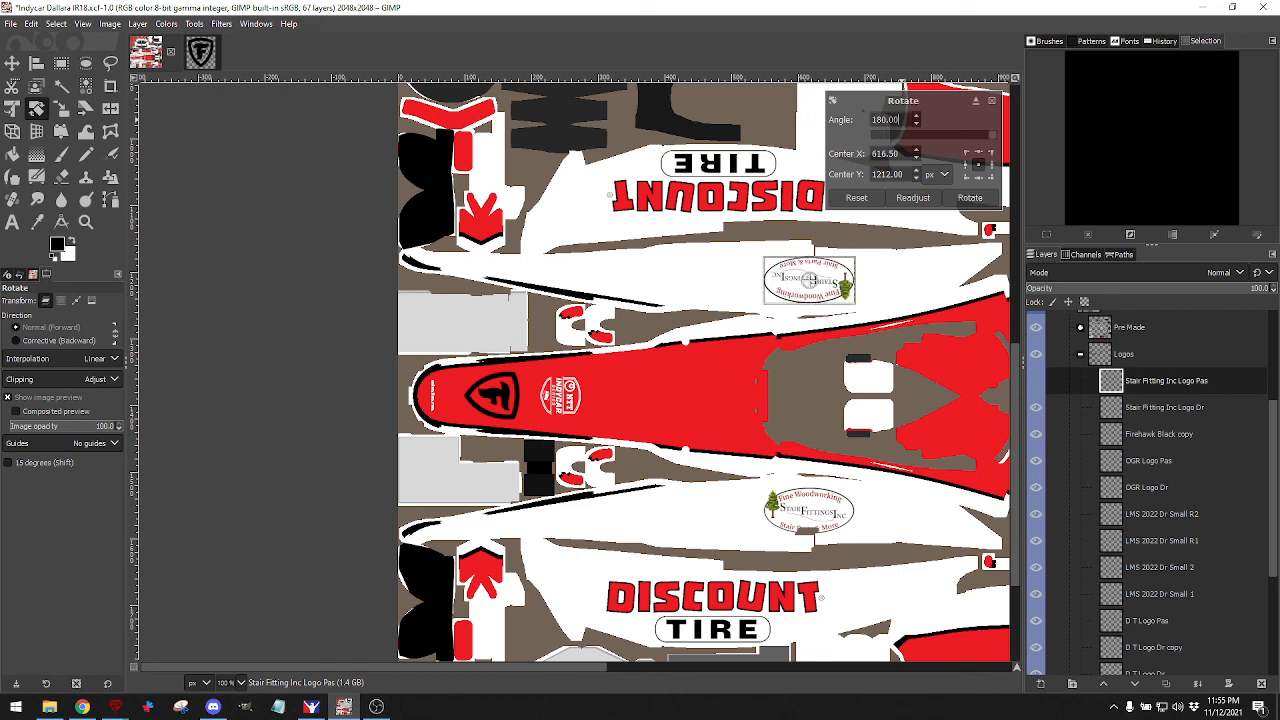
left_click(970, 197)
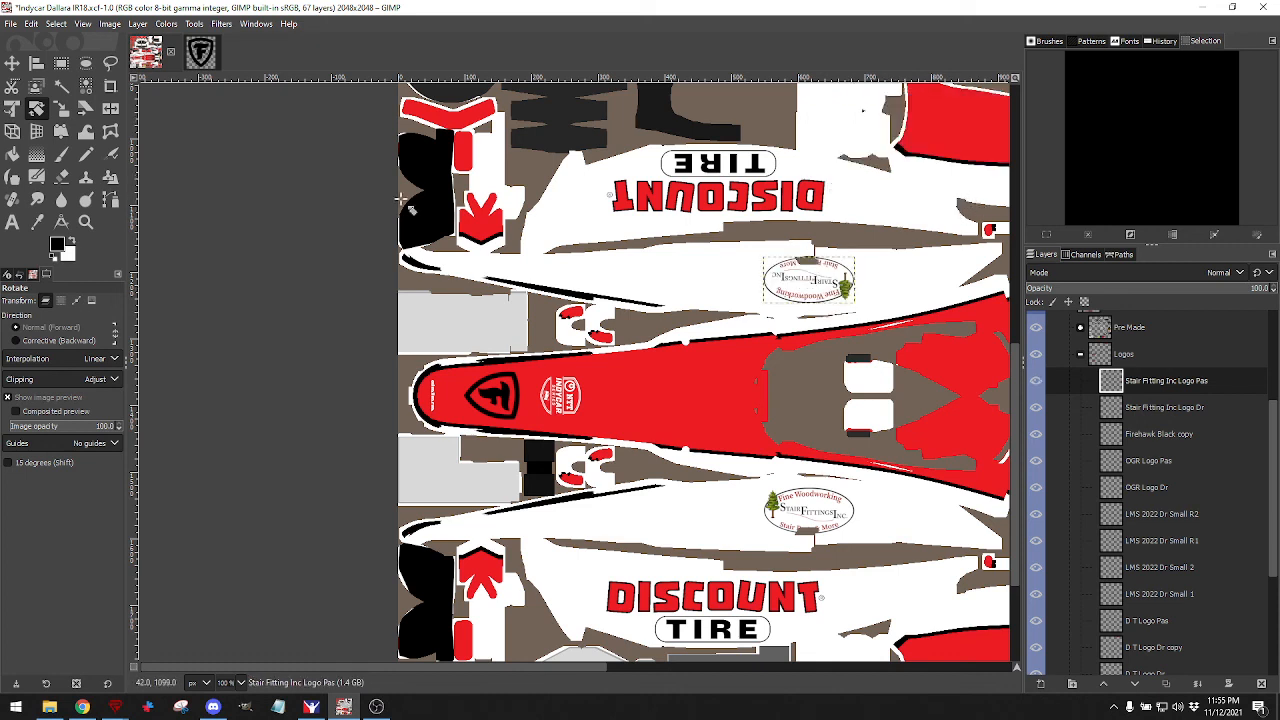
Re-export the livery to the car's paint file and bring up the iRacing preview.
left_click(10, 23)
left_click(37, 217)
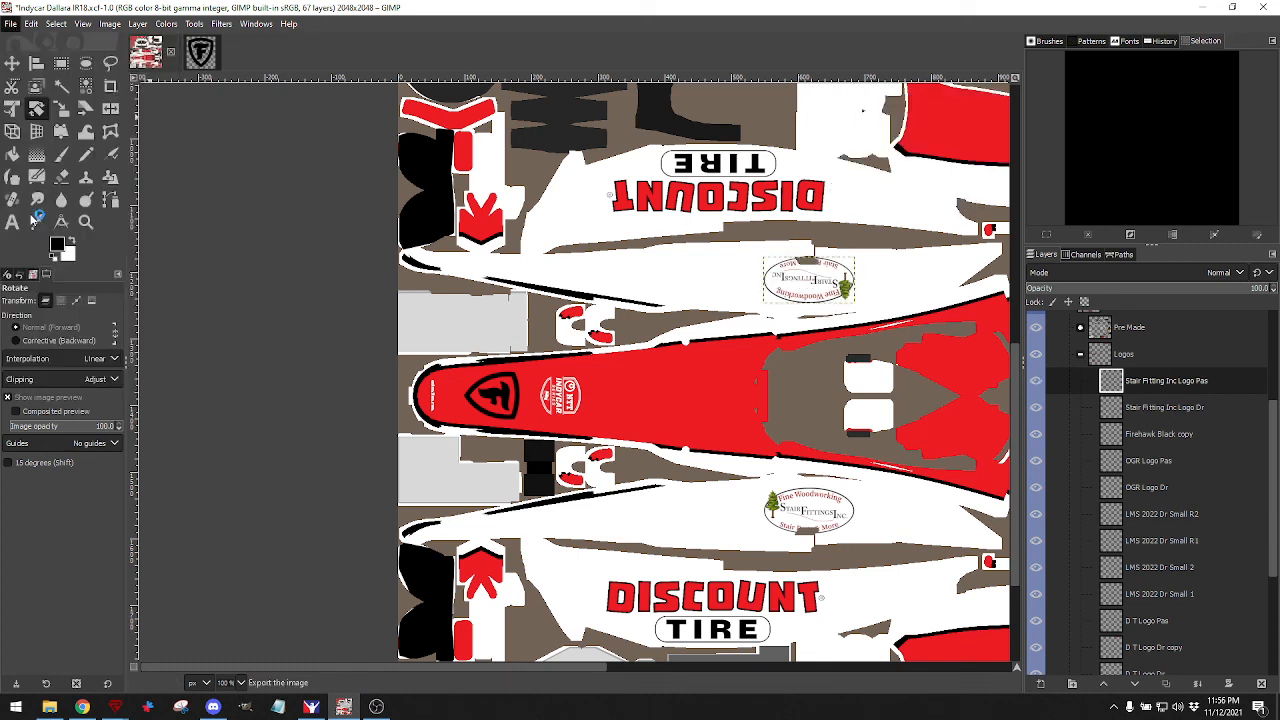
left_click(312, 706)
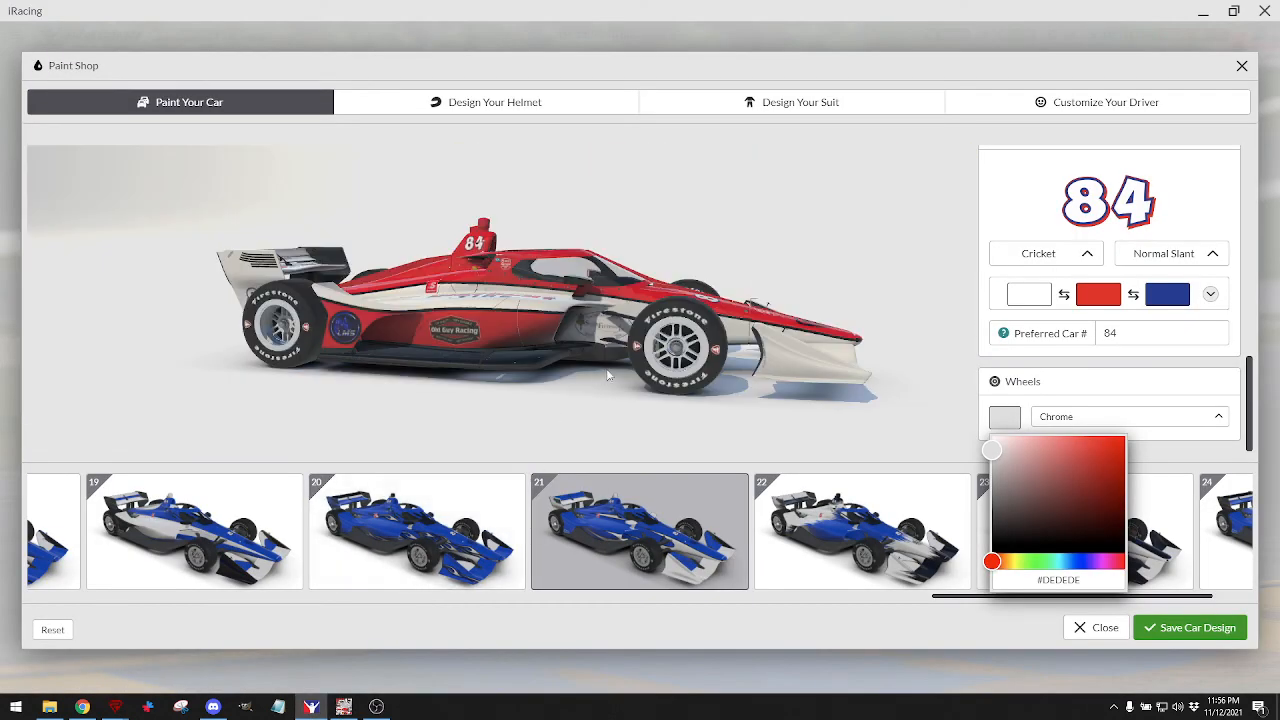
Orbit the car through front, rear, side and high front views to check both logos.
left_click_drag(600, 375, 459, 334)
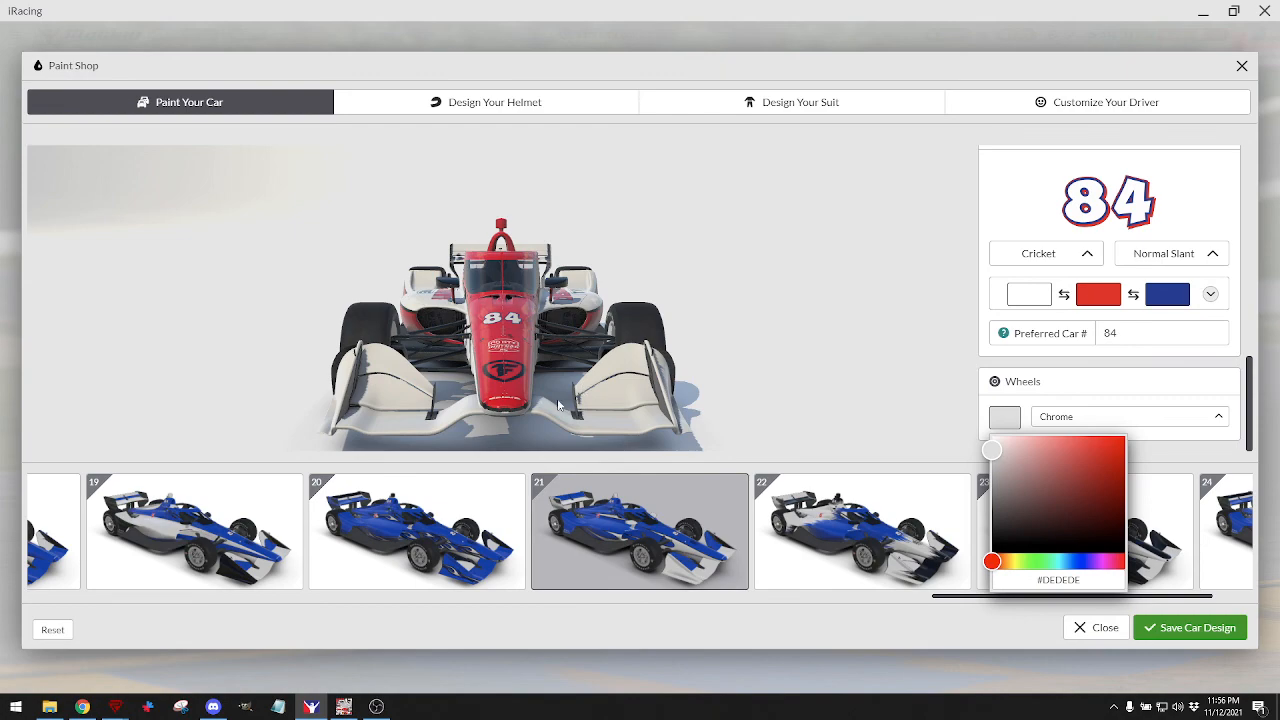
mouse_move(558, 404)
left_mouse_down()
mouse_move(600, 447)
mouse_move(570, 423)
left_mouse_up()
left_click_drag(510, 312, 557, 293)
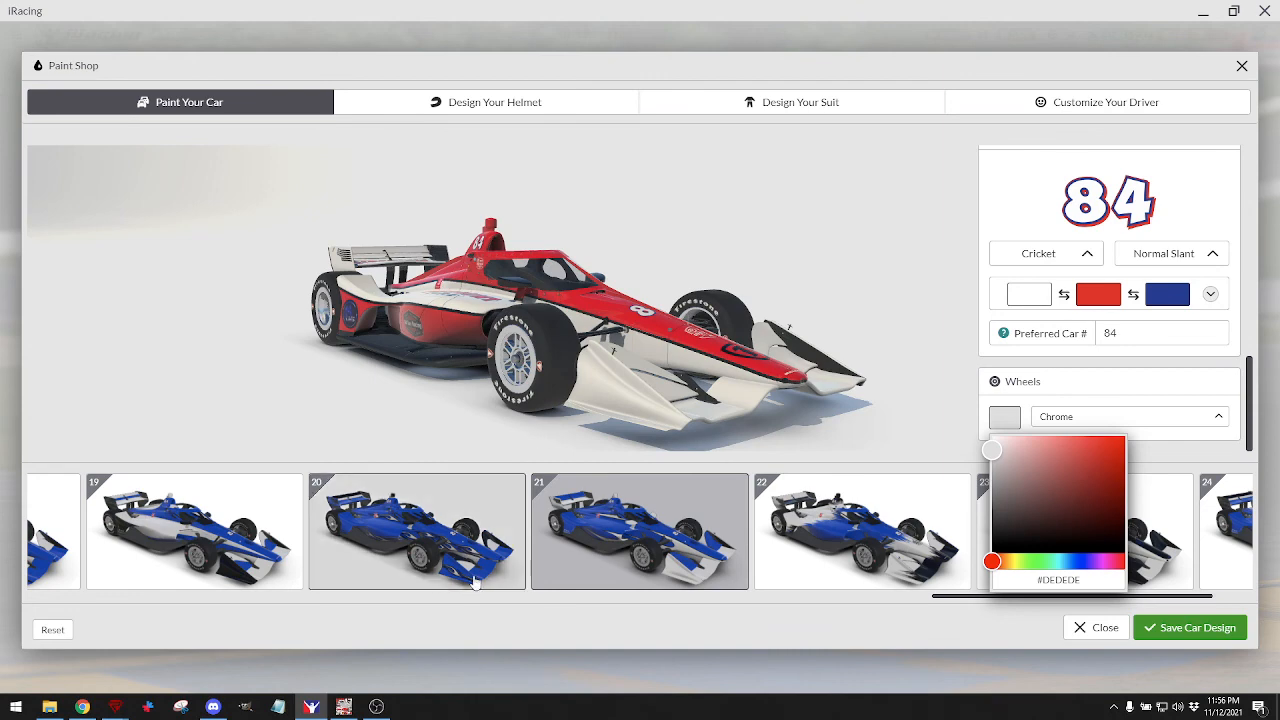
left_click_drag(668, 416, 684, 358)
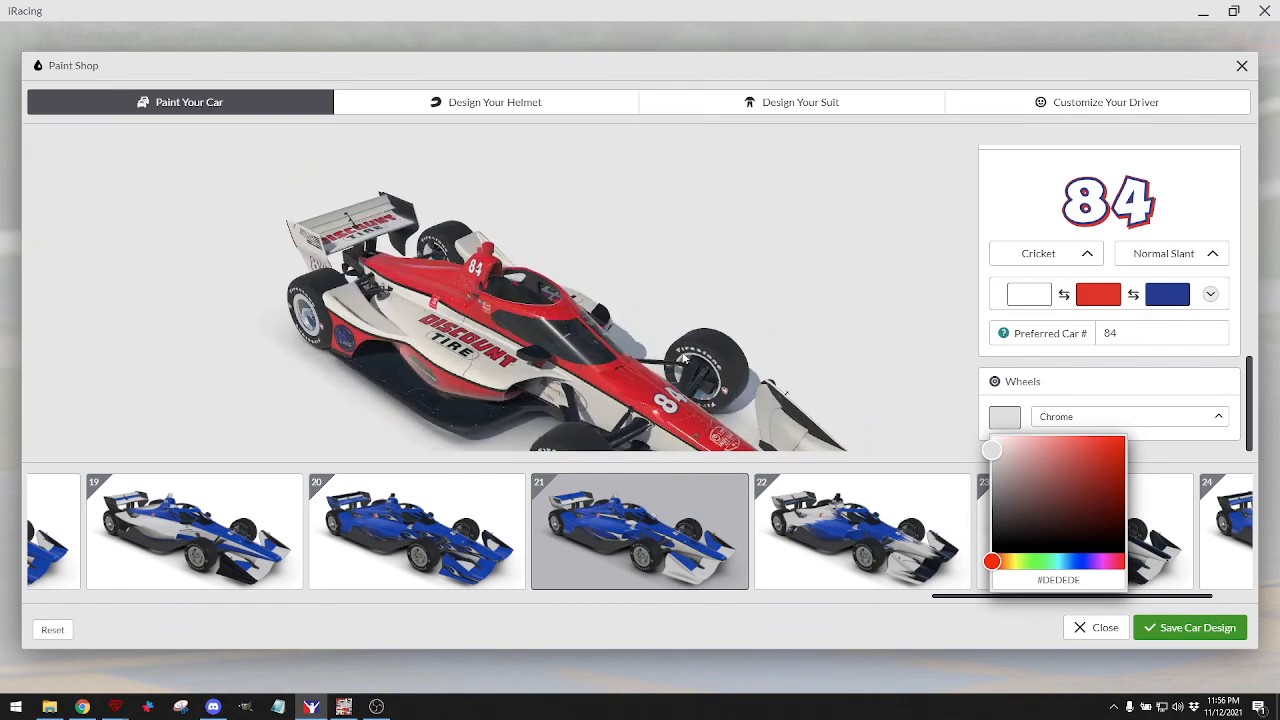
left_click(343, 706)
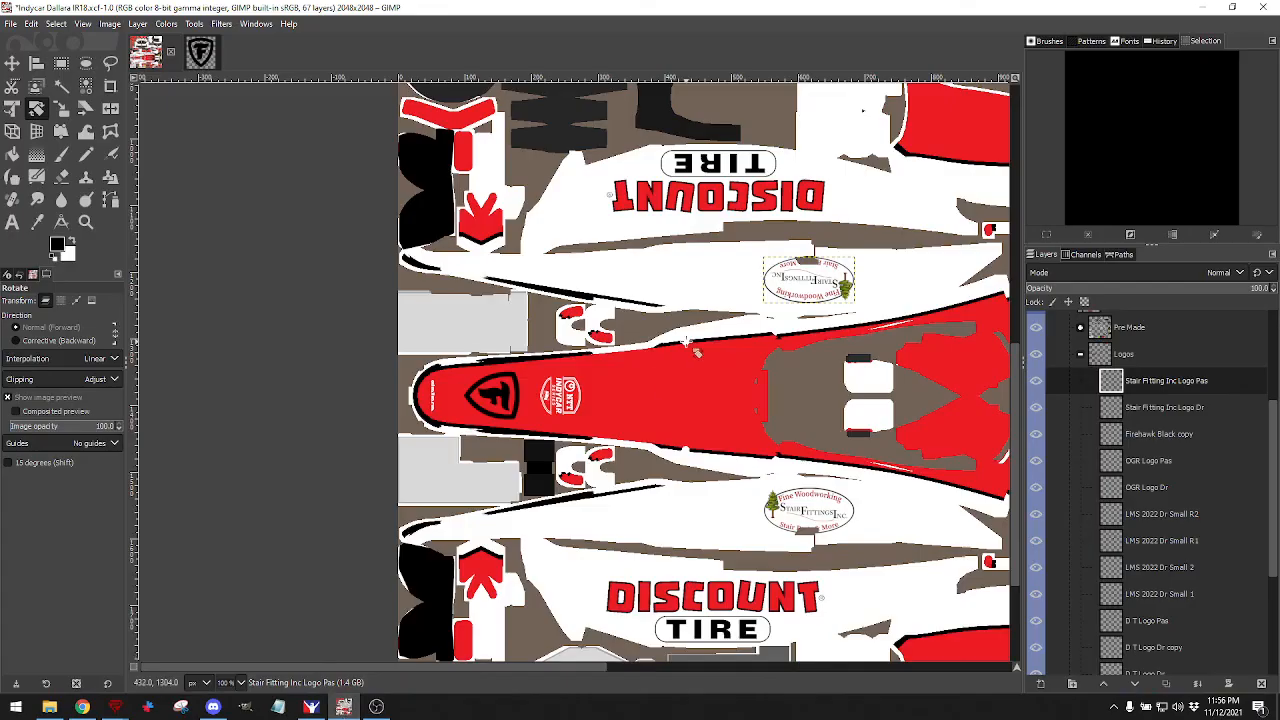
Collapse the Logos group, toggle Base Scheme's visibility, and make Base Scheme the active layer.
scroll(753, 327, "up", 10)
scroll(758, 326, "right", 10)
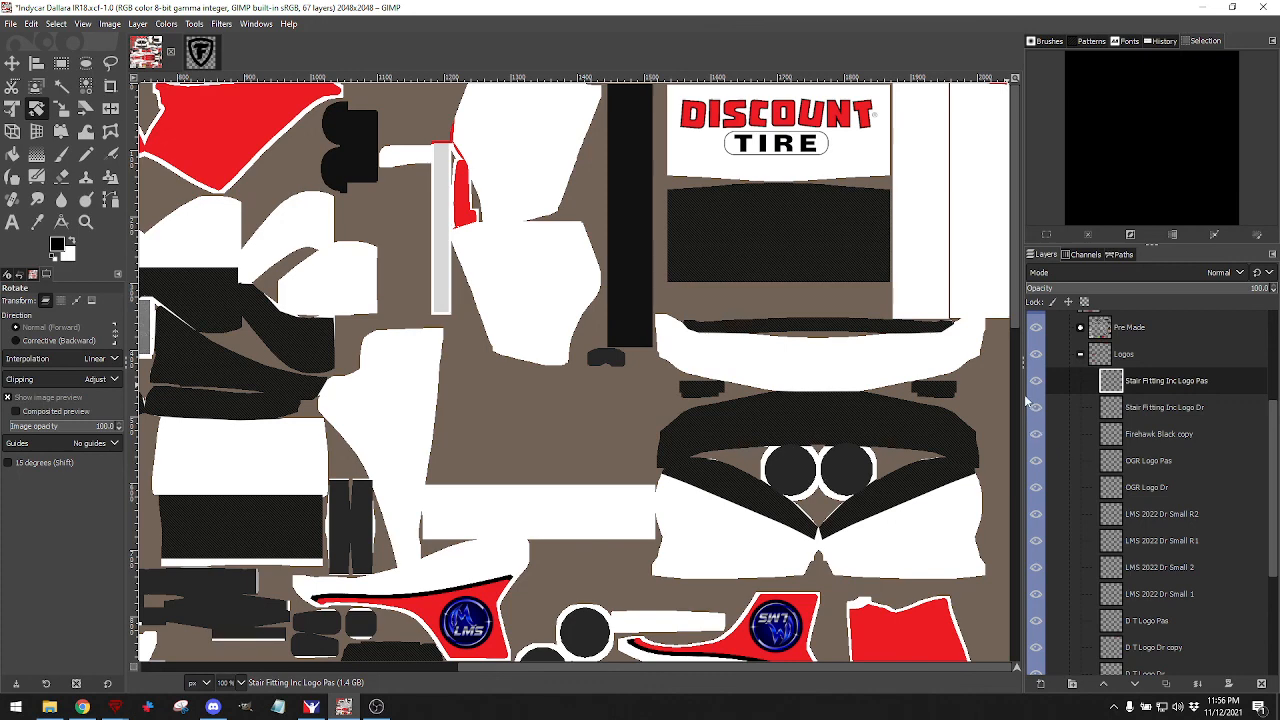
scroll(1107, 386, "up", 3)
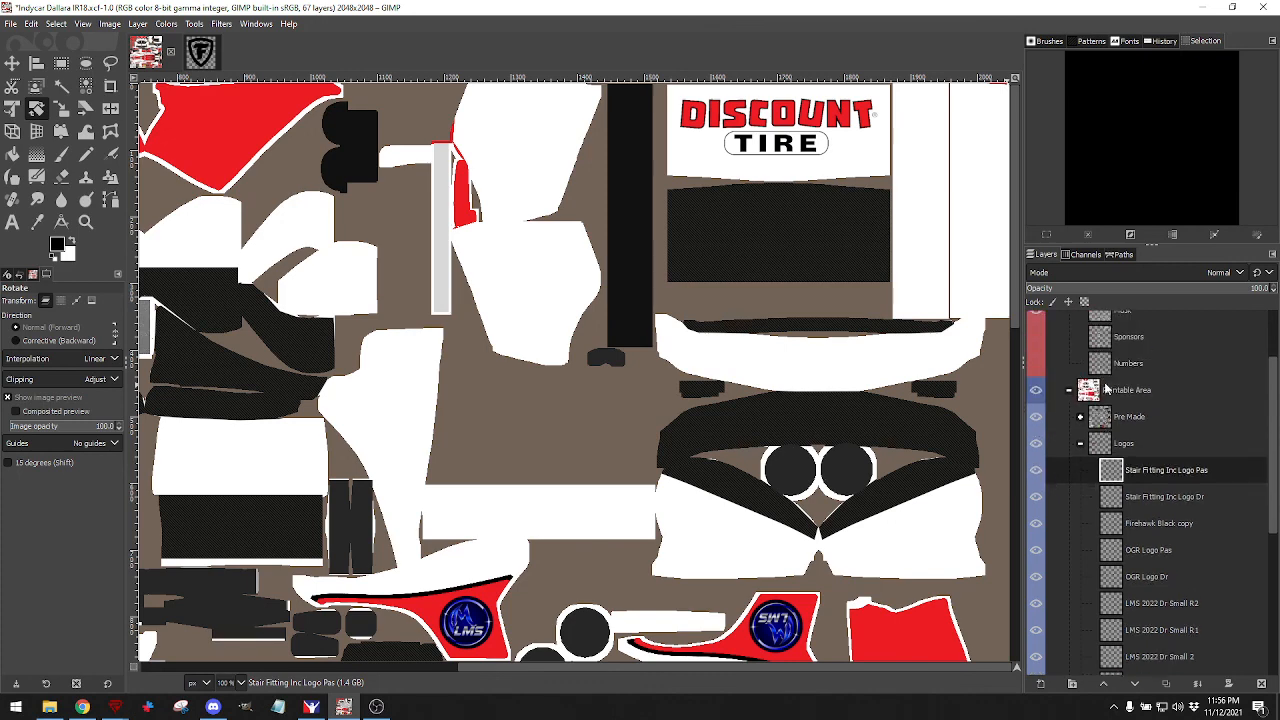
left_click(1081, 444)
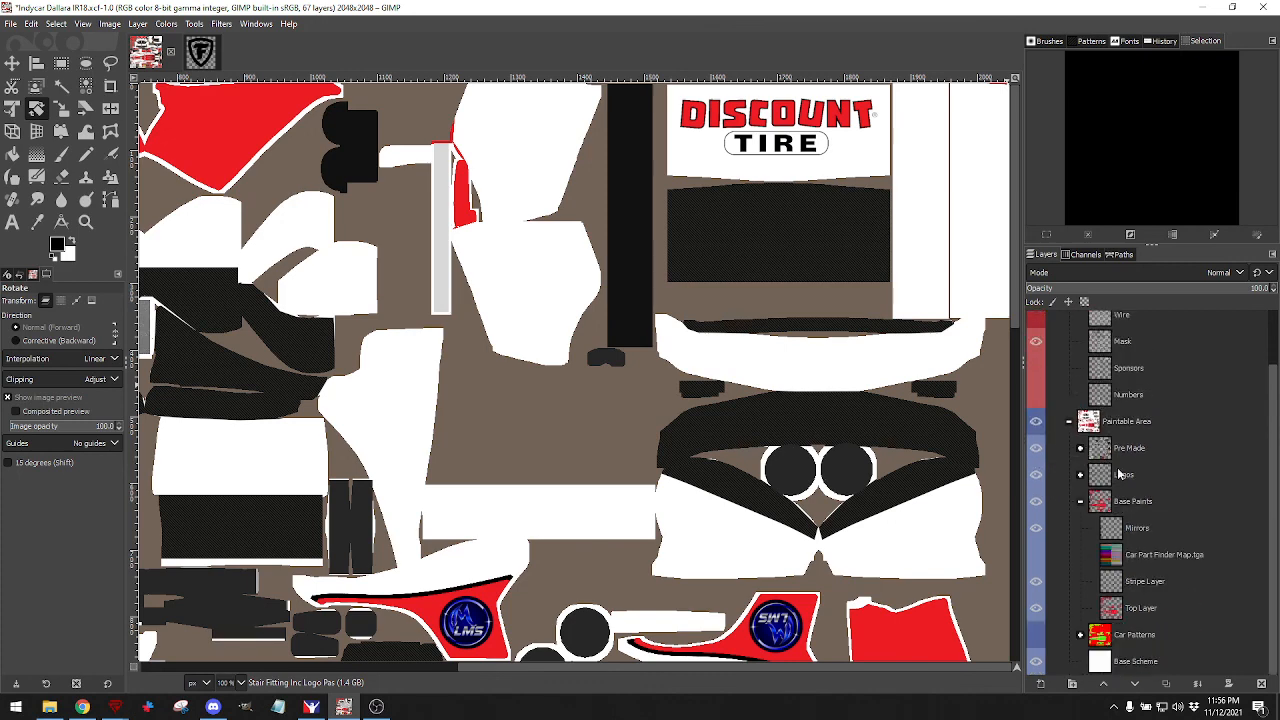
left_click(1036, 661)
left_click(1036, 661)
left_click(1104, 670)
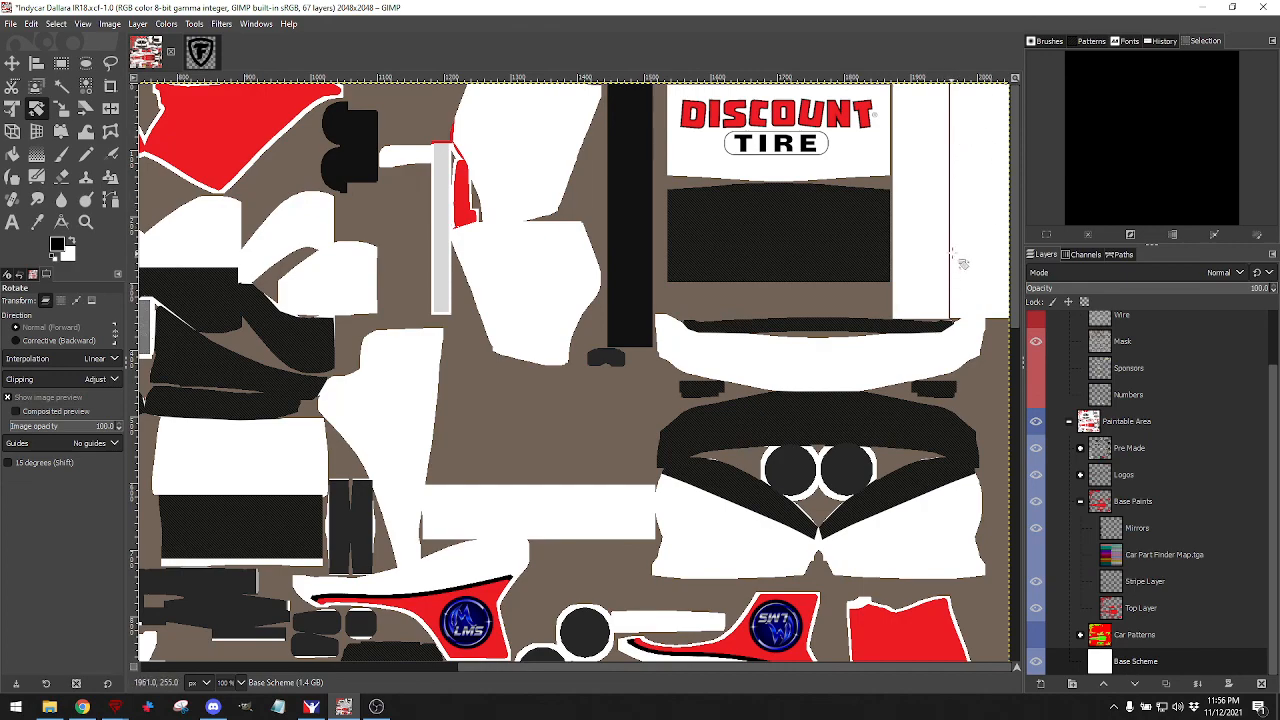
Zoom in and out around the top-right DISCOUNT TIRE panel of the texture.
scroll(978, 215, "up", 2)
scroll(978, 217, "down", 4)
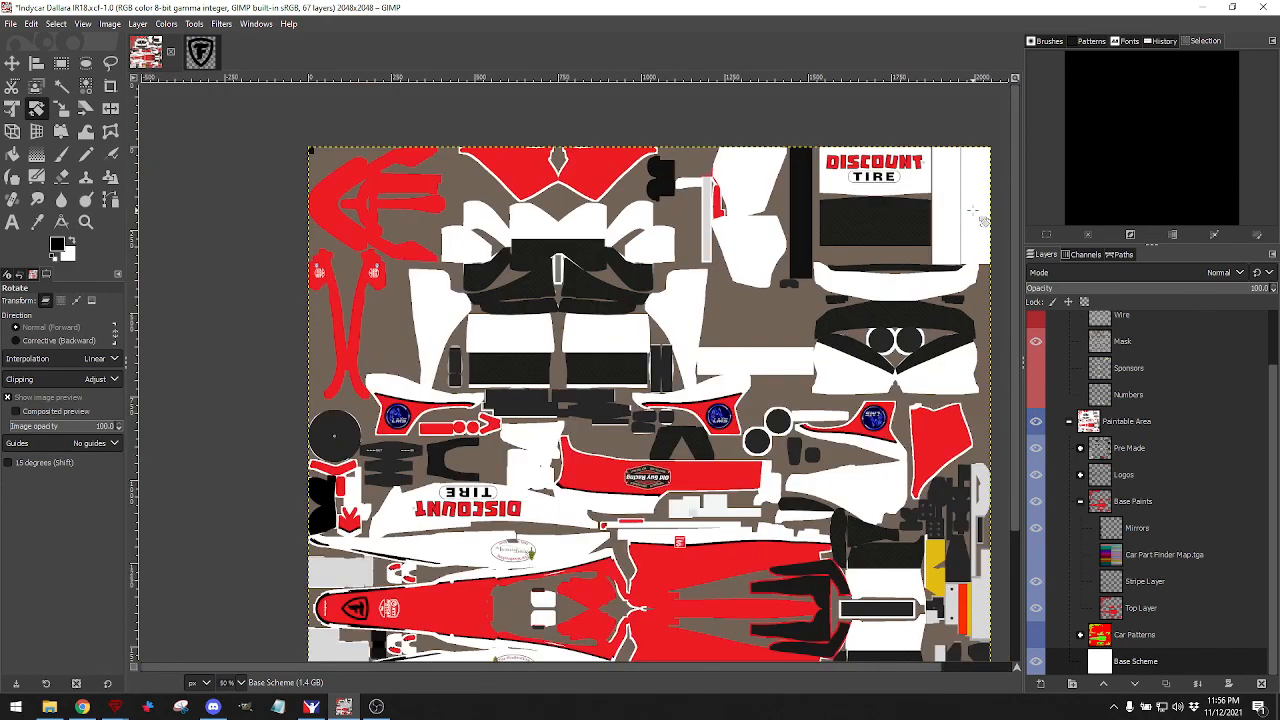
scroll(995, 183, "up", 2)
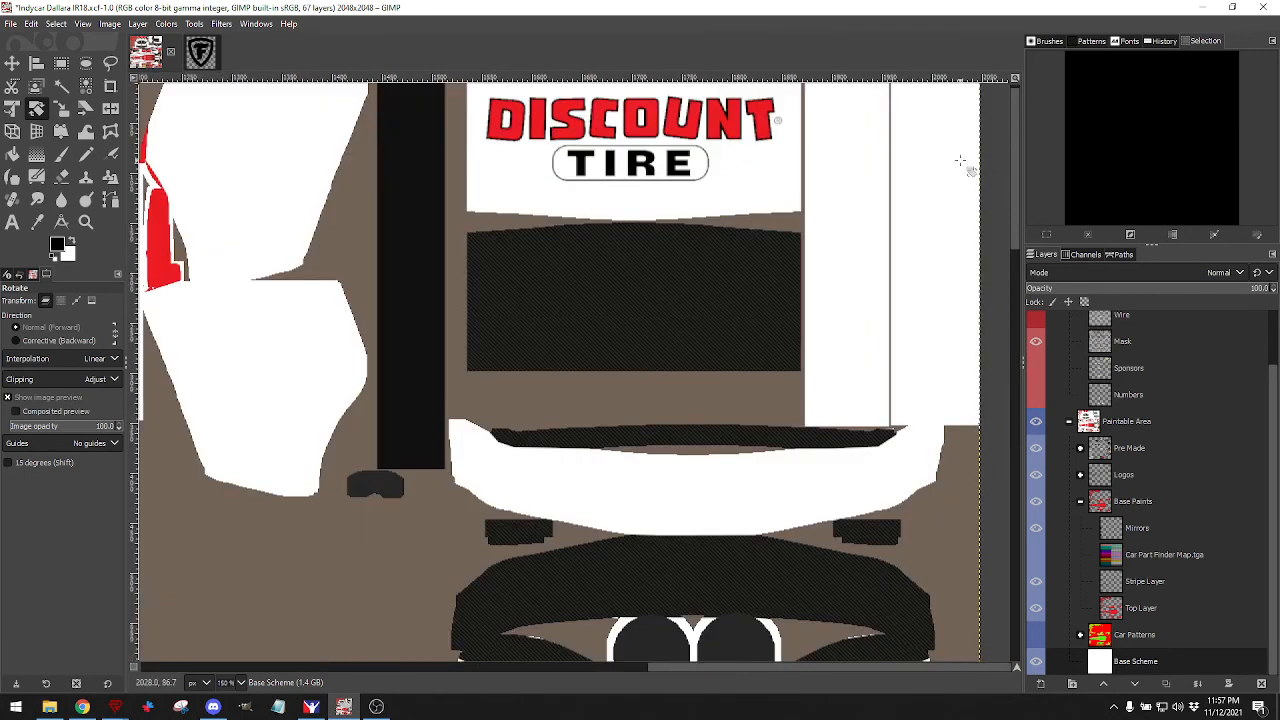
scroll(962, 162, "down", 1)
scroll(930, 110, "up", 2)
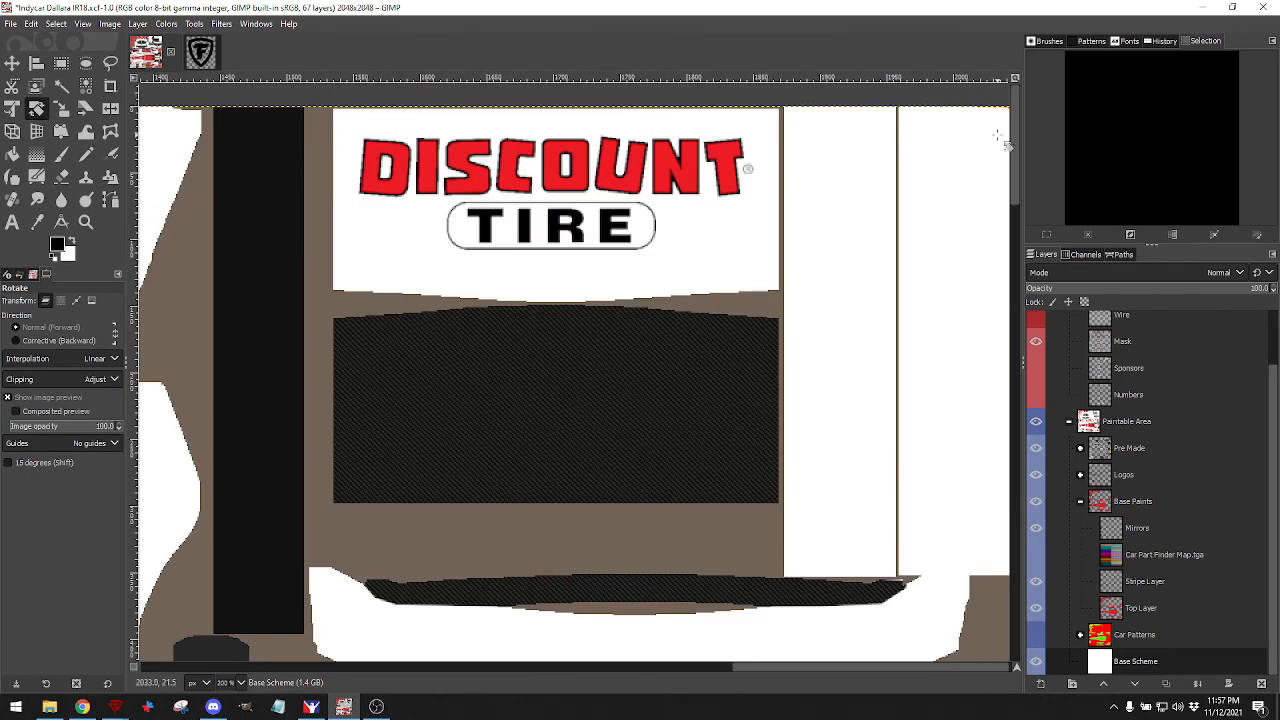
scroll(1005, 140, "down", 4)
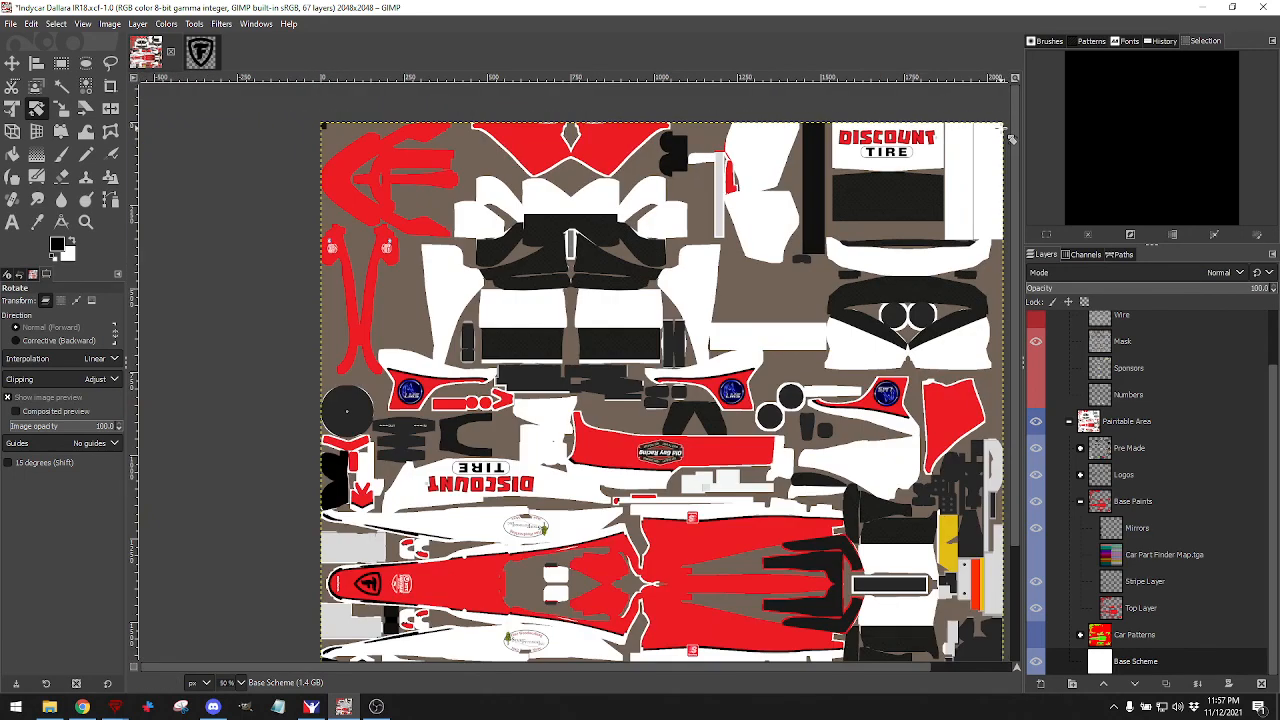
scroll(986, 153, "up", 1)
scroll(986, 153, "down", 1)
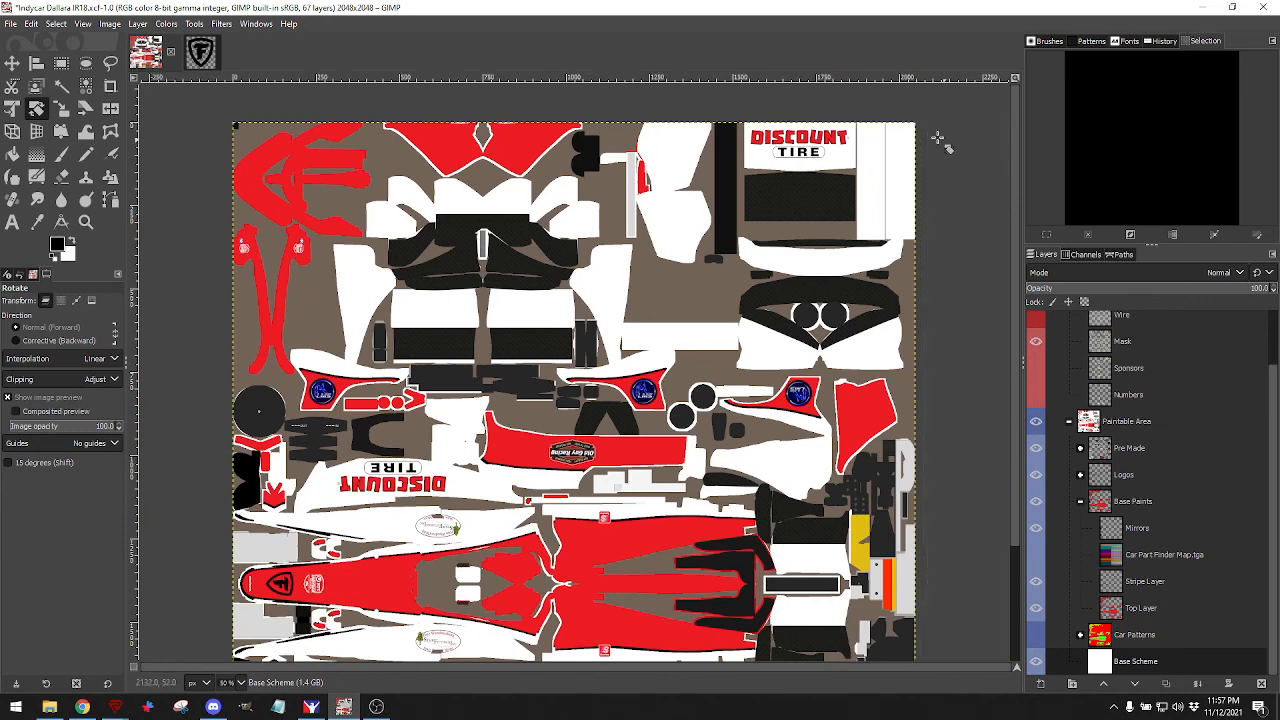
scroll(910, 120, "up", 2)
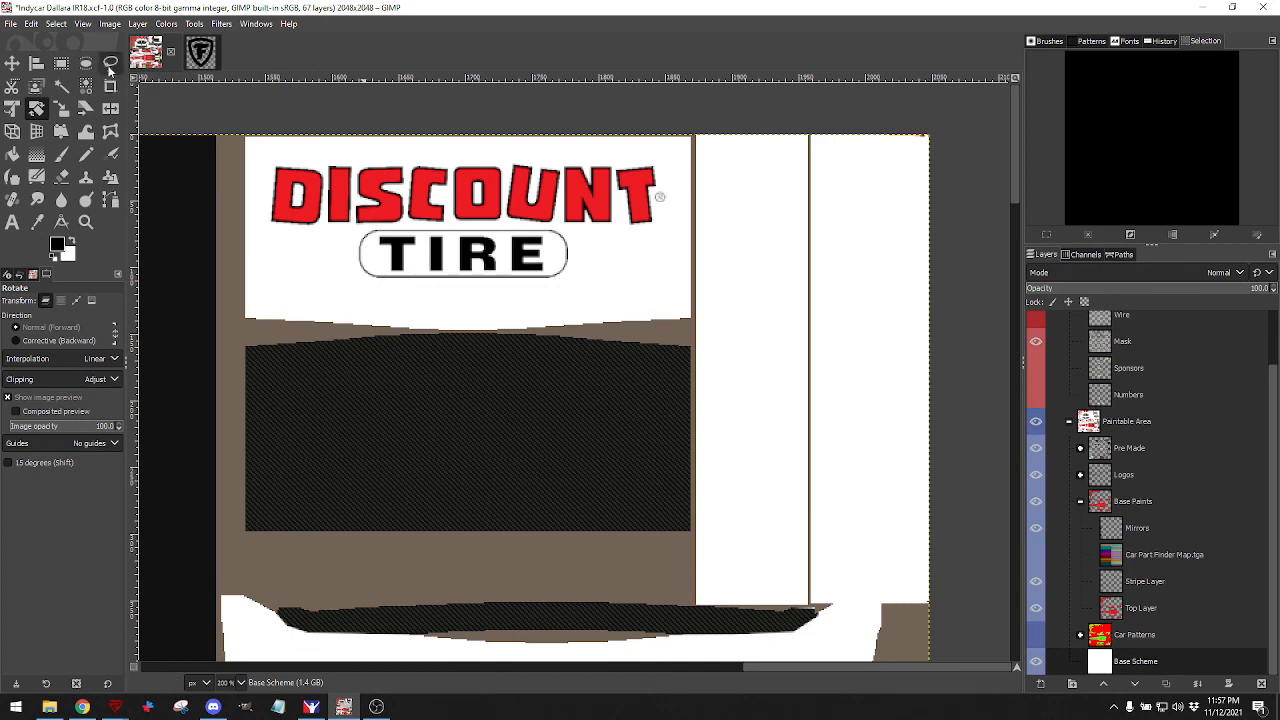
left_click(61, 62)
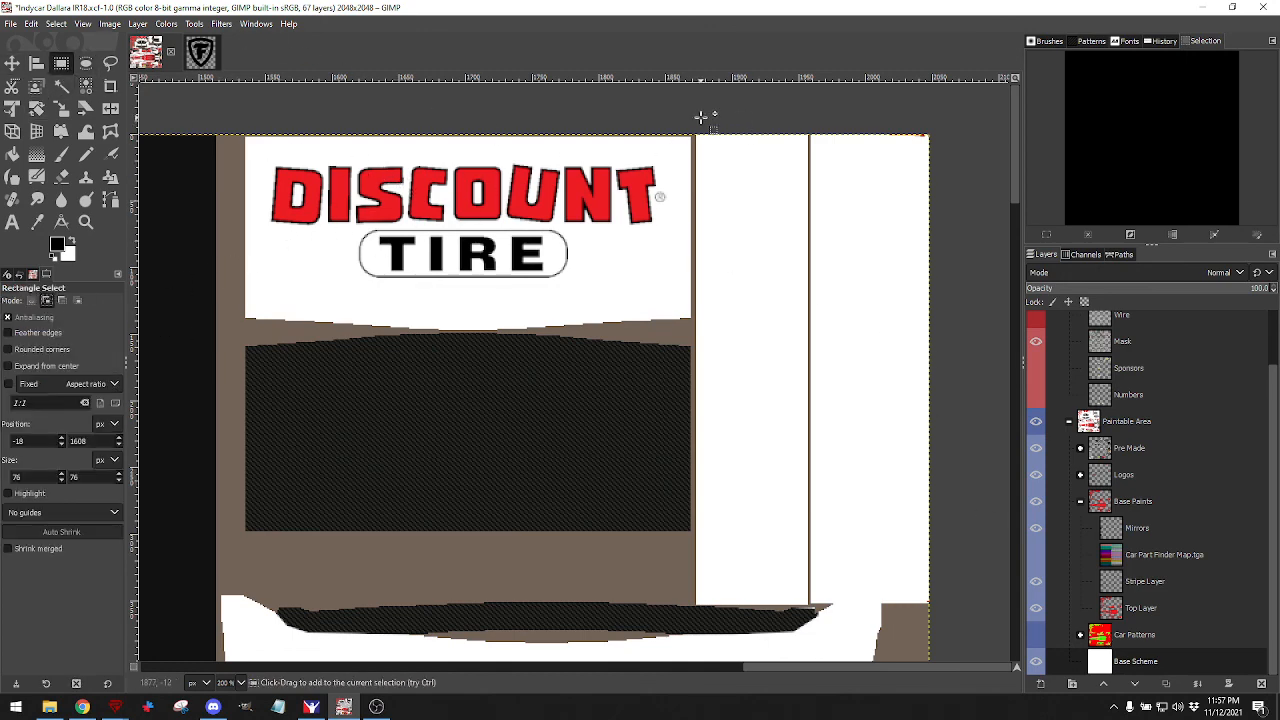
left_click_drag(694, 132, 790, 580)
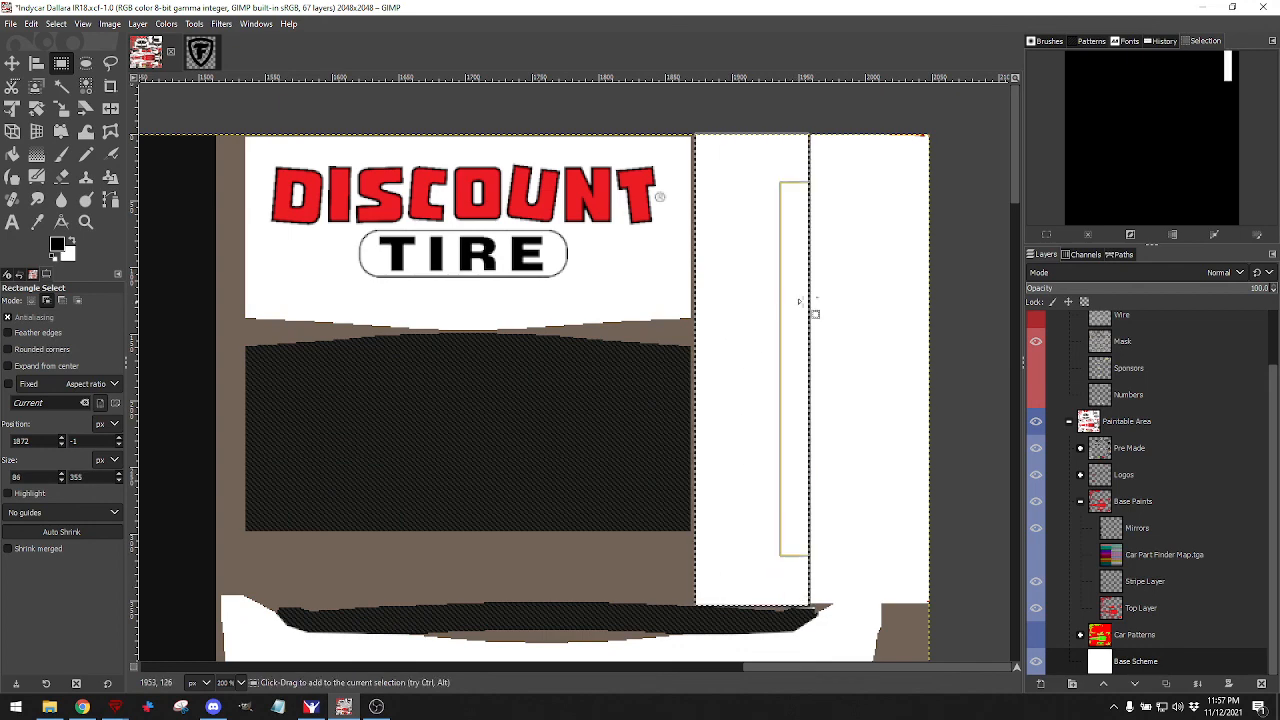
scroll(1044, 345, "up", 2)
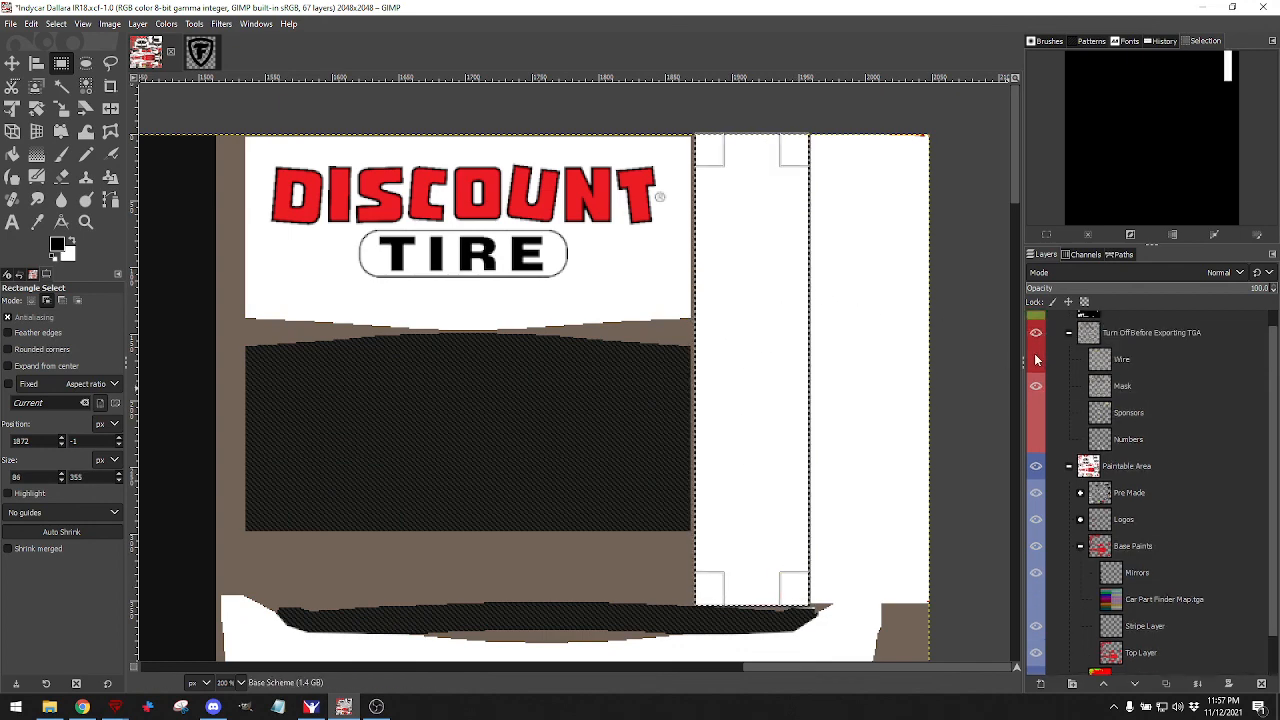
left_click(1036, 359)
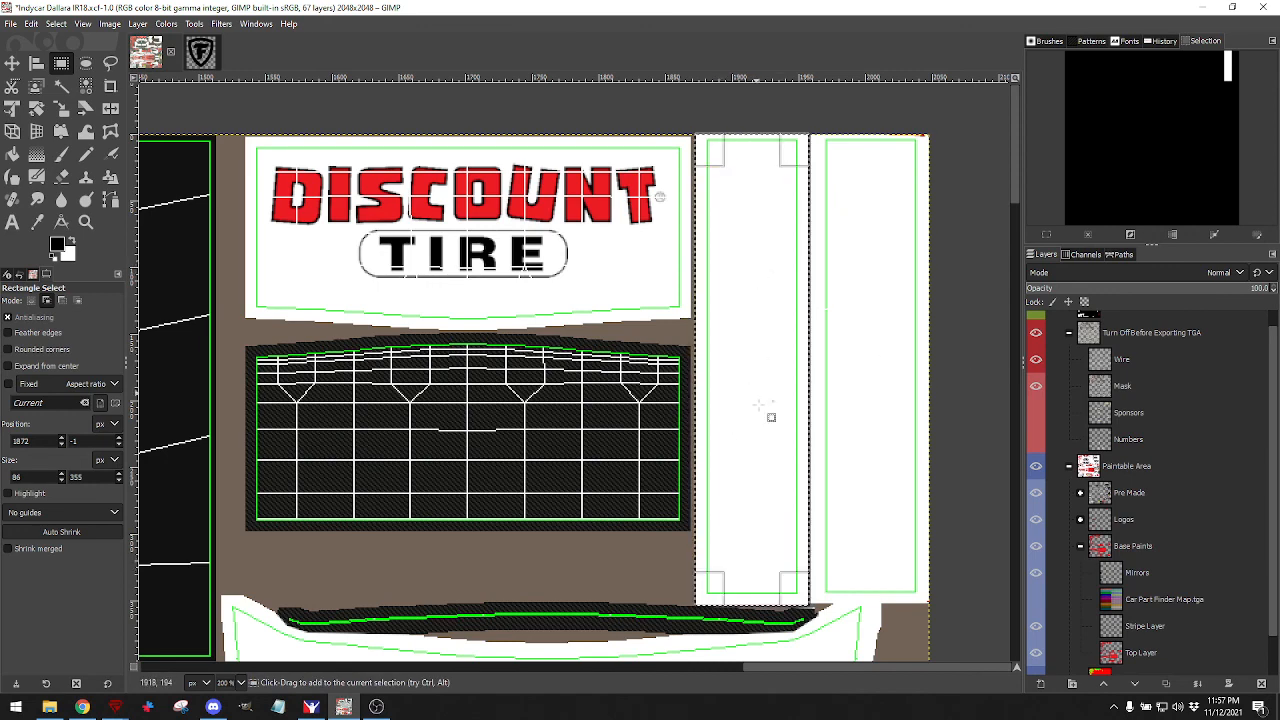
left_click(1037, 364)
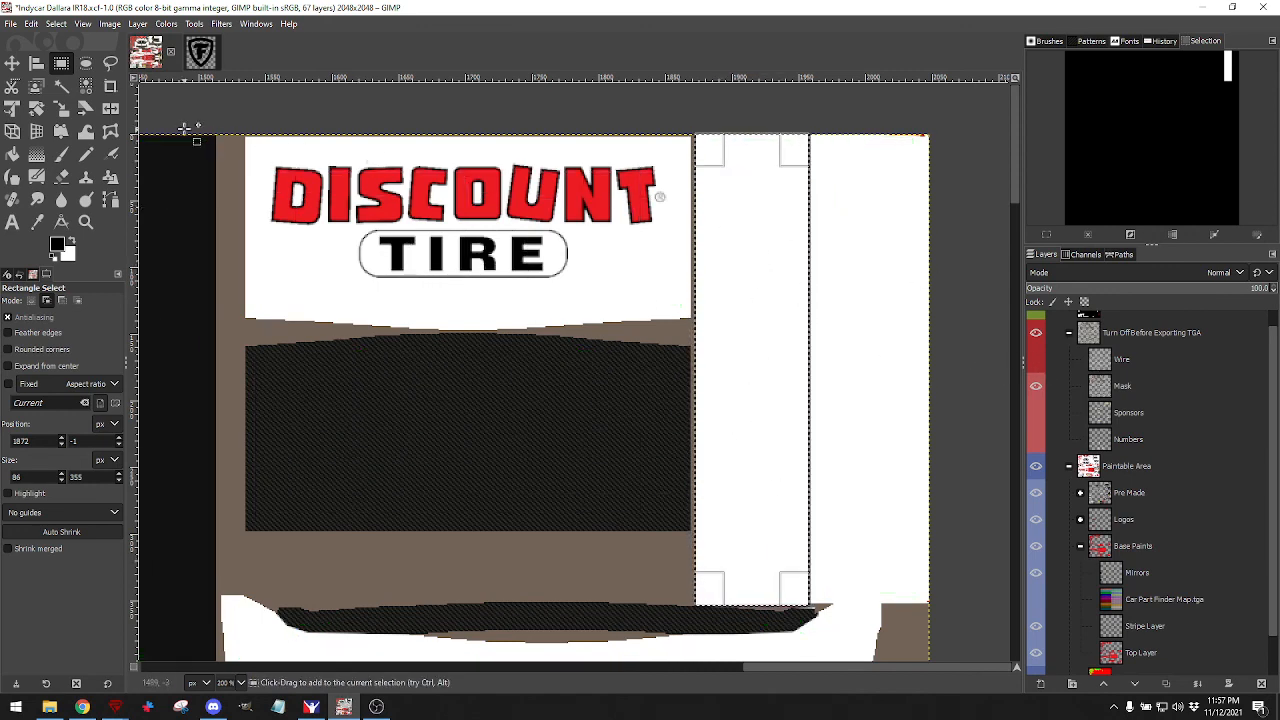
scroll(1121, 479, "down", 1)
left_click(1105, 507)
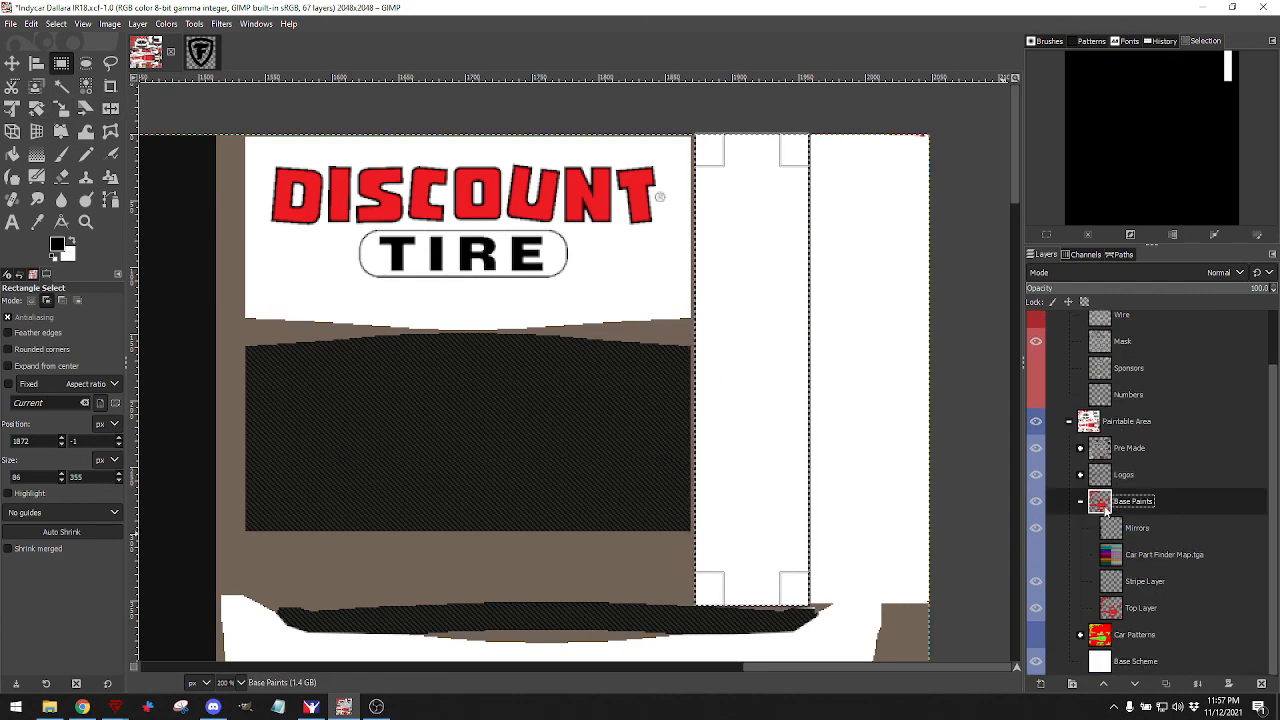
Add a new layer named 'Wing Black Rear' and fill the middle wing strip black.
left_click(1040, 683)
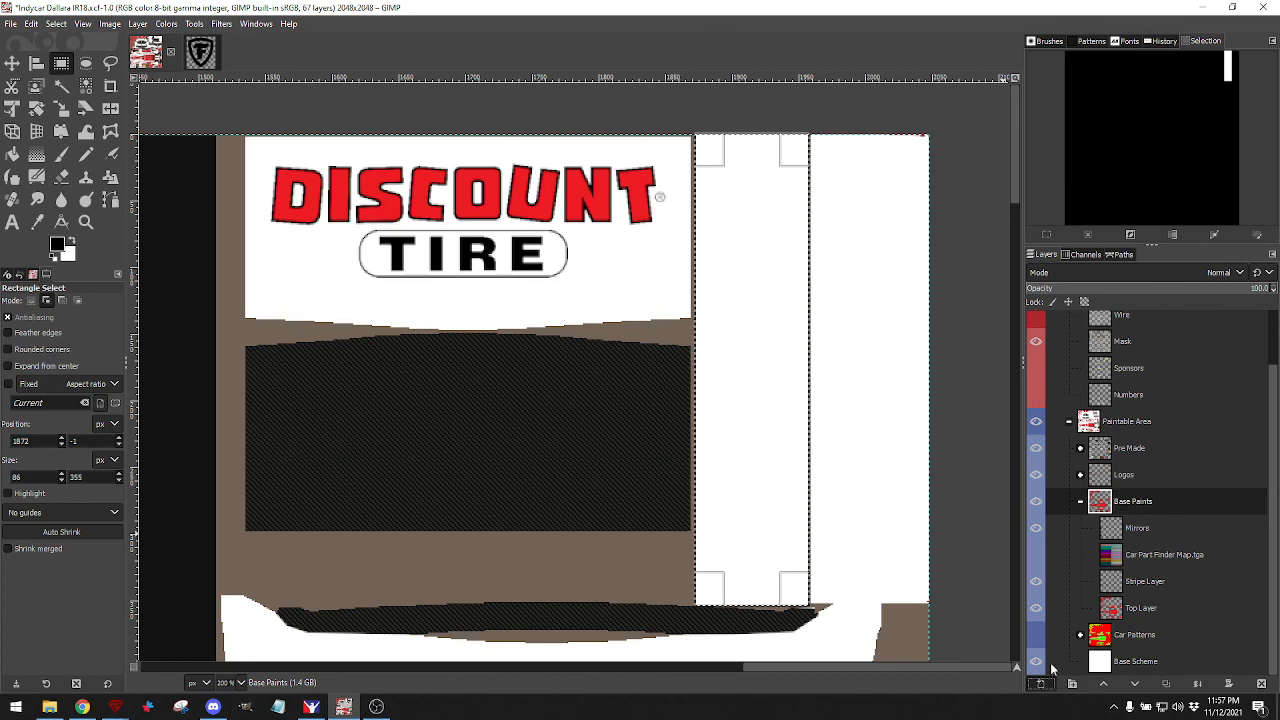
type("Win")
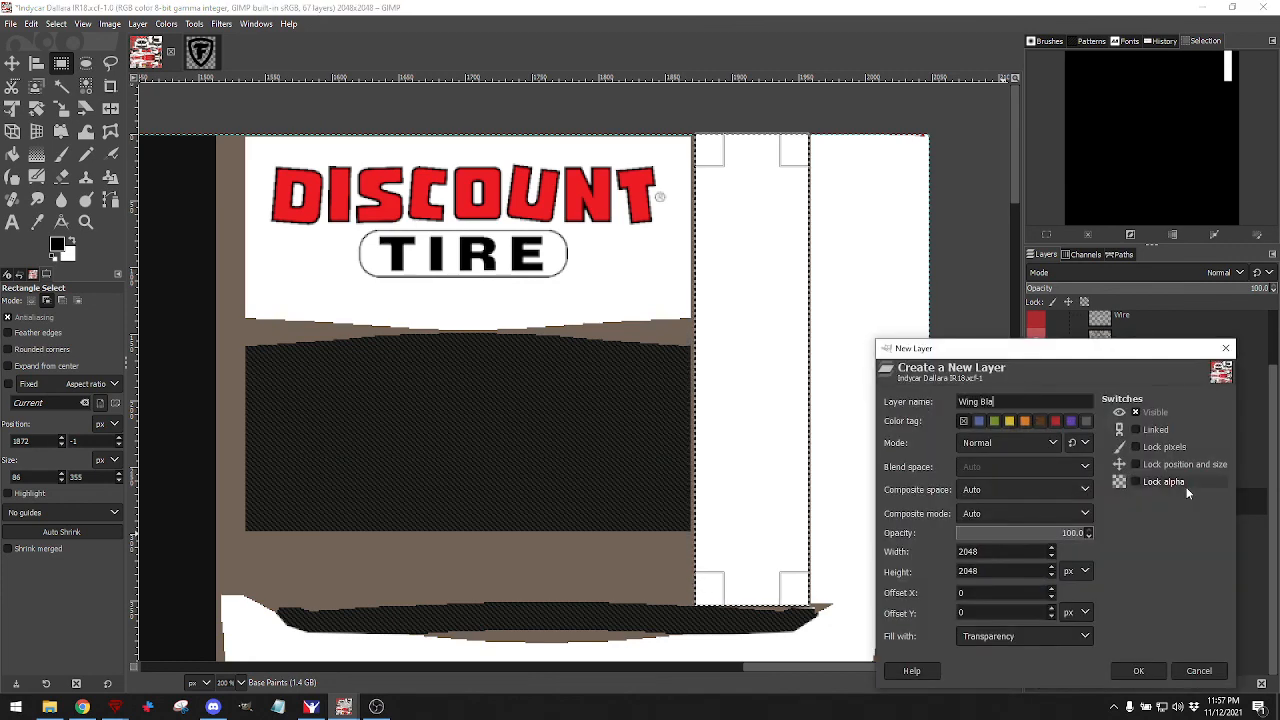
type("g Bla")
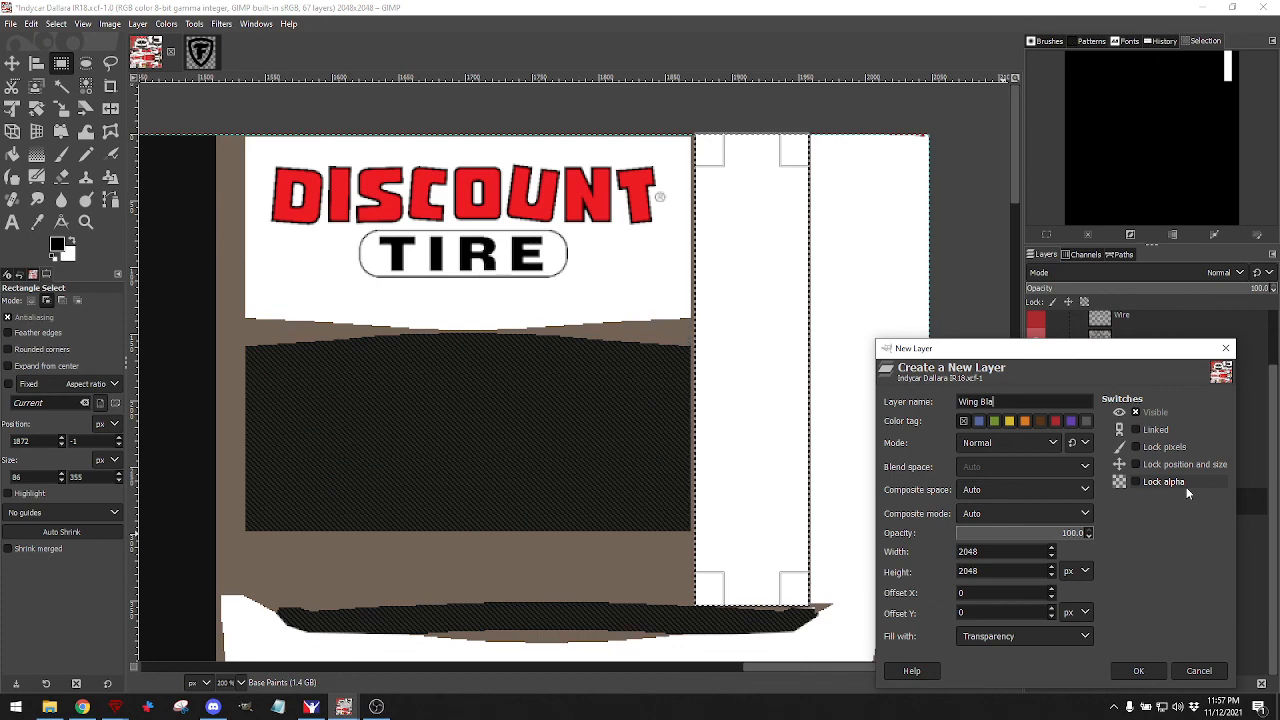
type("ck Rear")
key("Return")
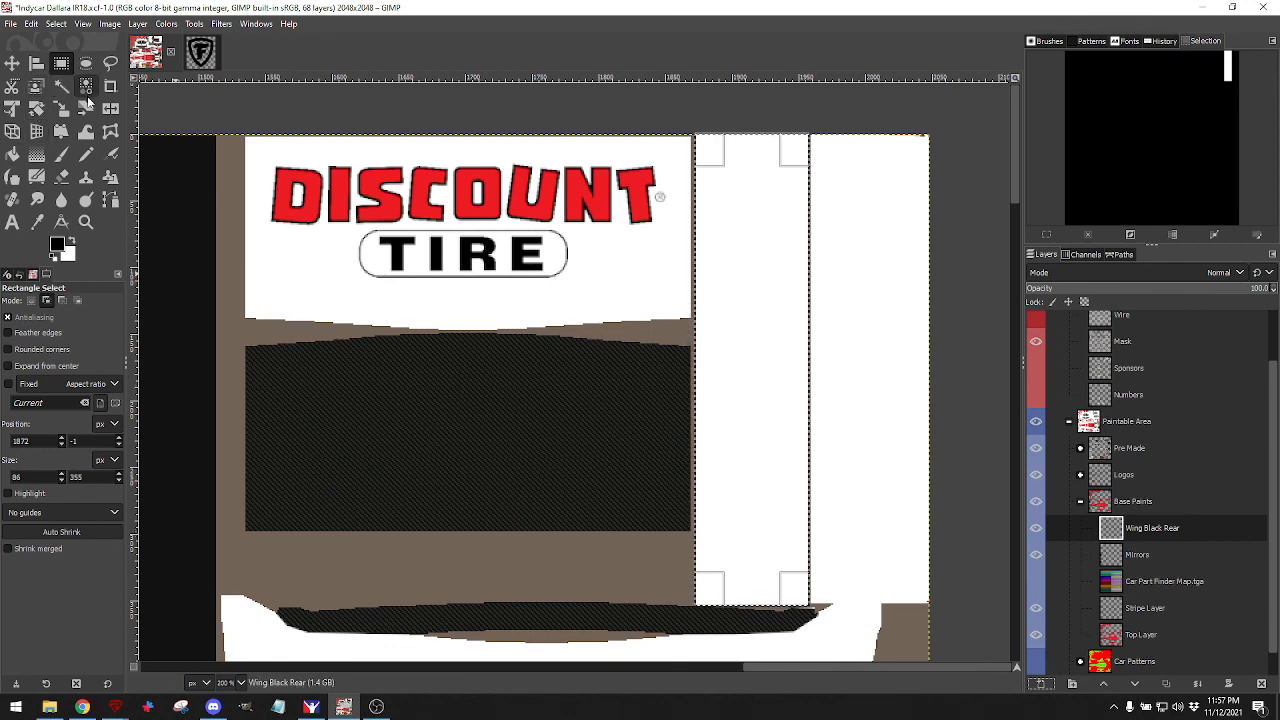
left_click(12, 153)
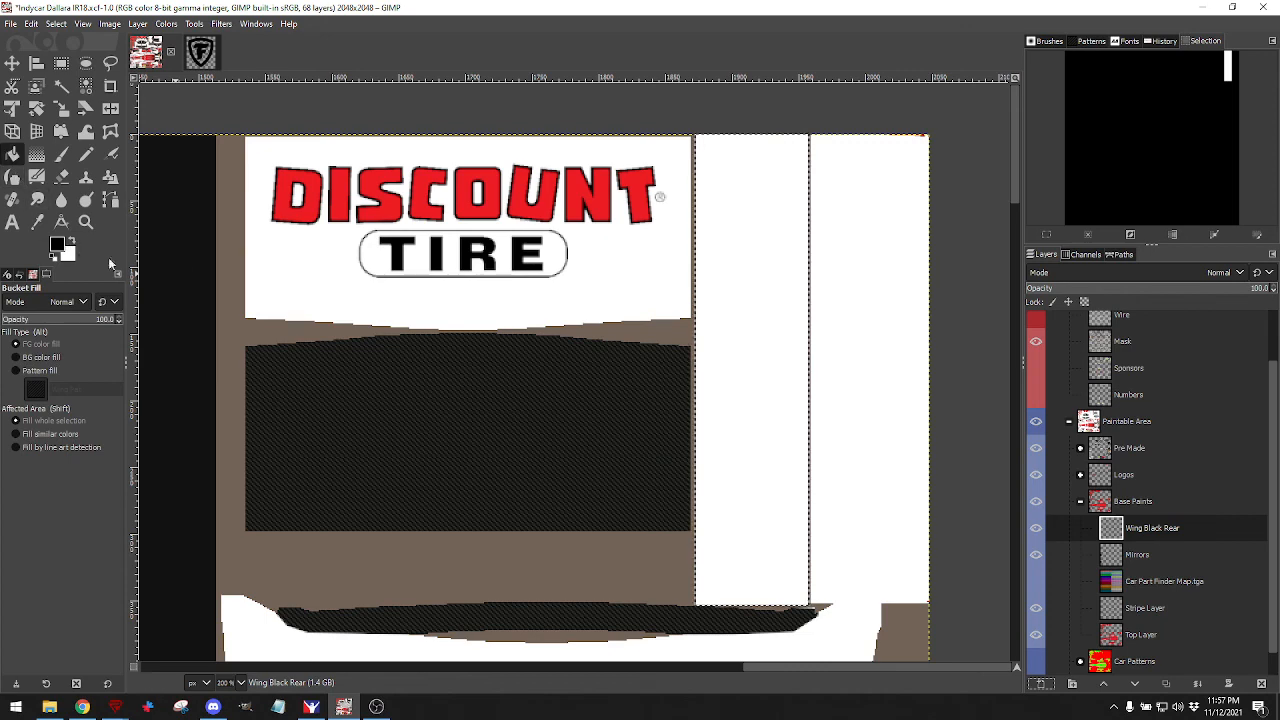
Add another new layer named 'Wing Black Red'.
left_click(1041, 684)
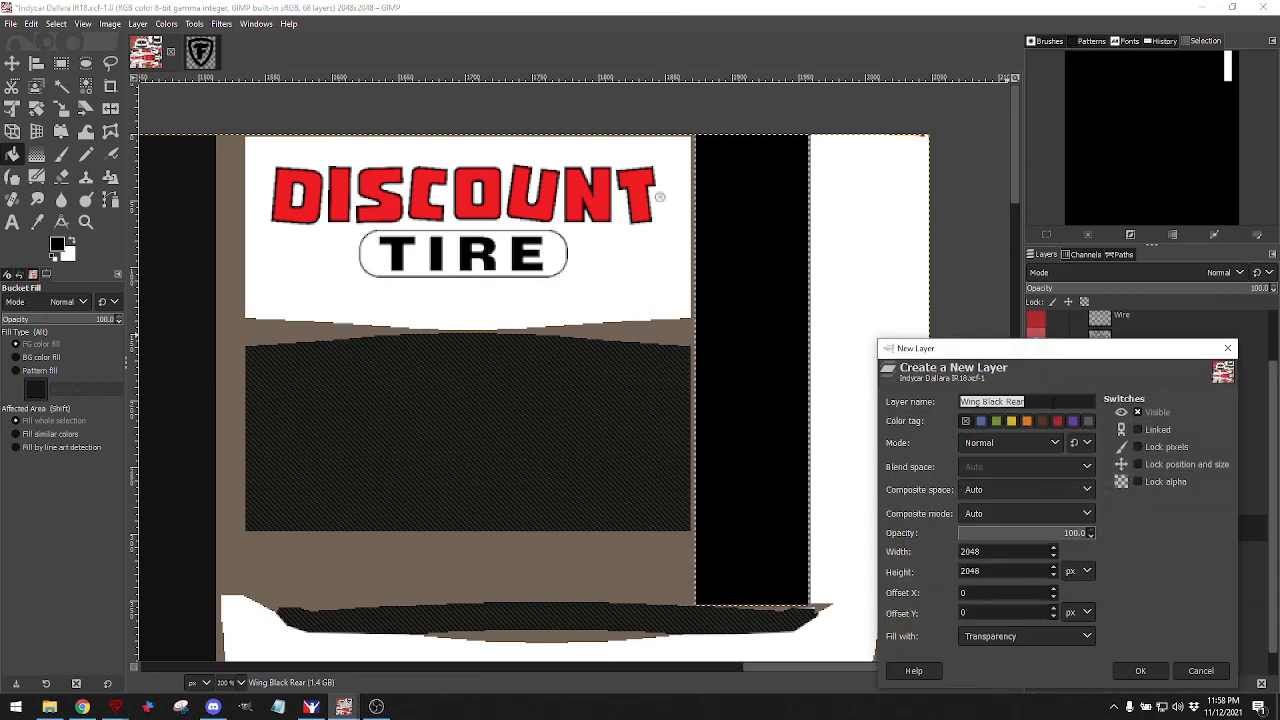
left_click(1046, 401)
left_click_drag(1006, 401, 1057, 397)
type("Red")
key("Return")
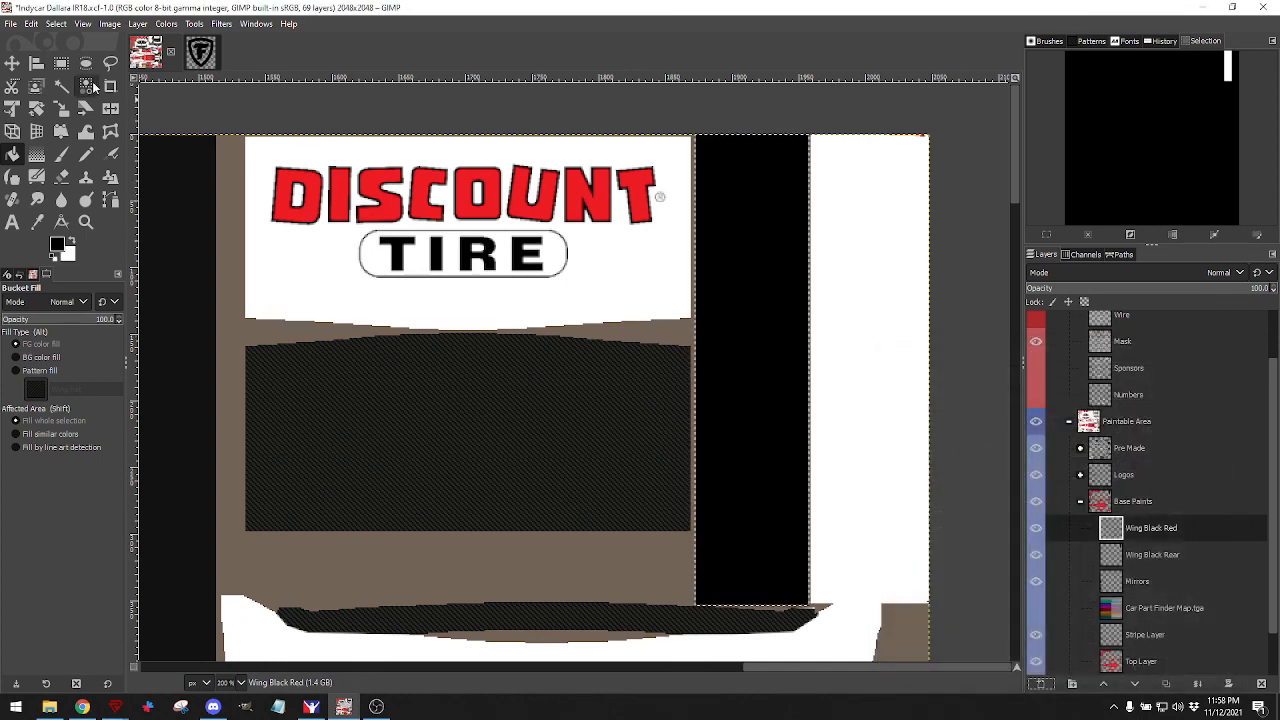
left_click(55, 24)
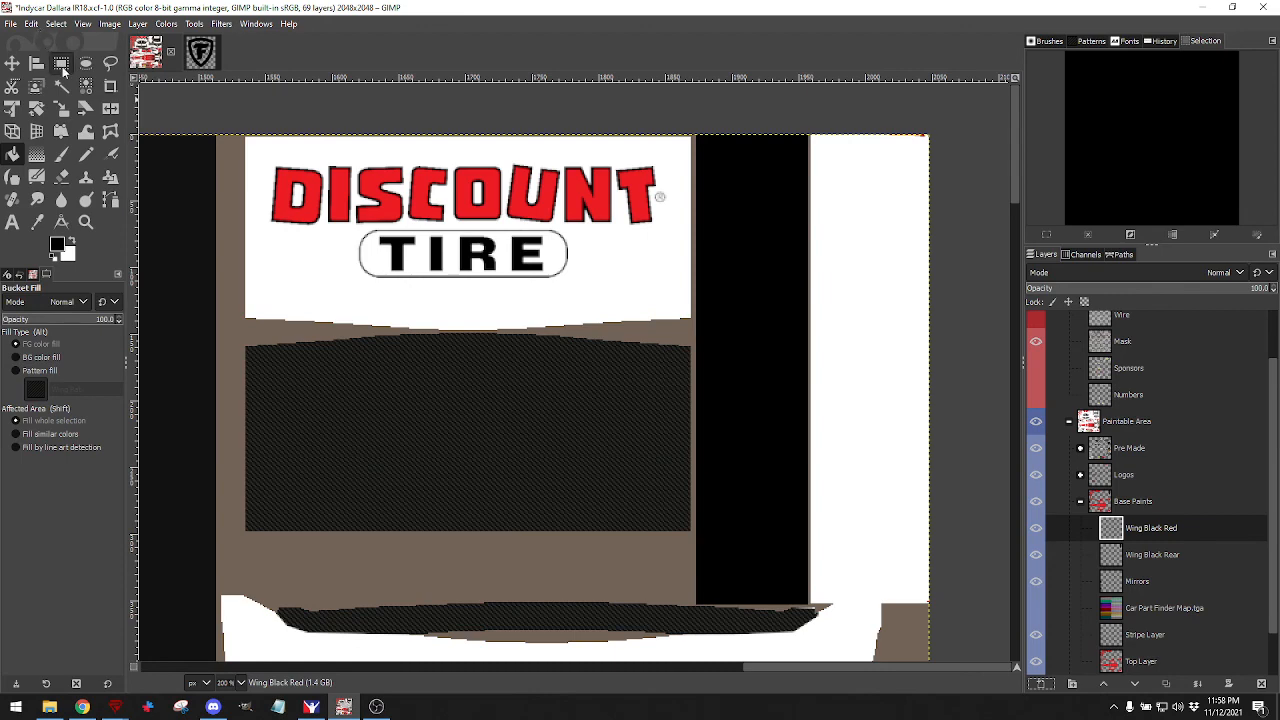
Select the right-hand white wing strip, choose red as foreground, and bucket-fill it red.
left_click(61, 63)
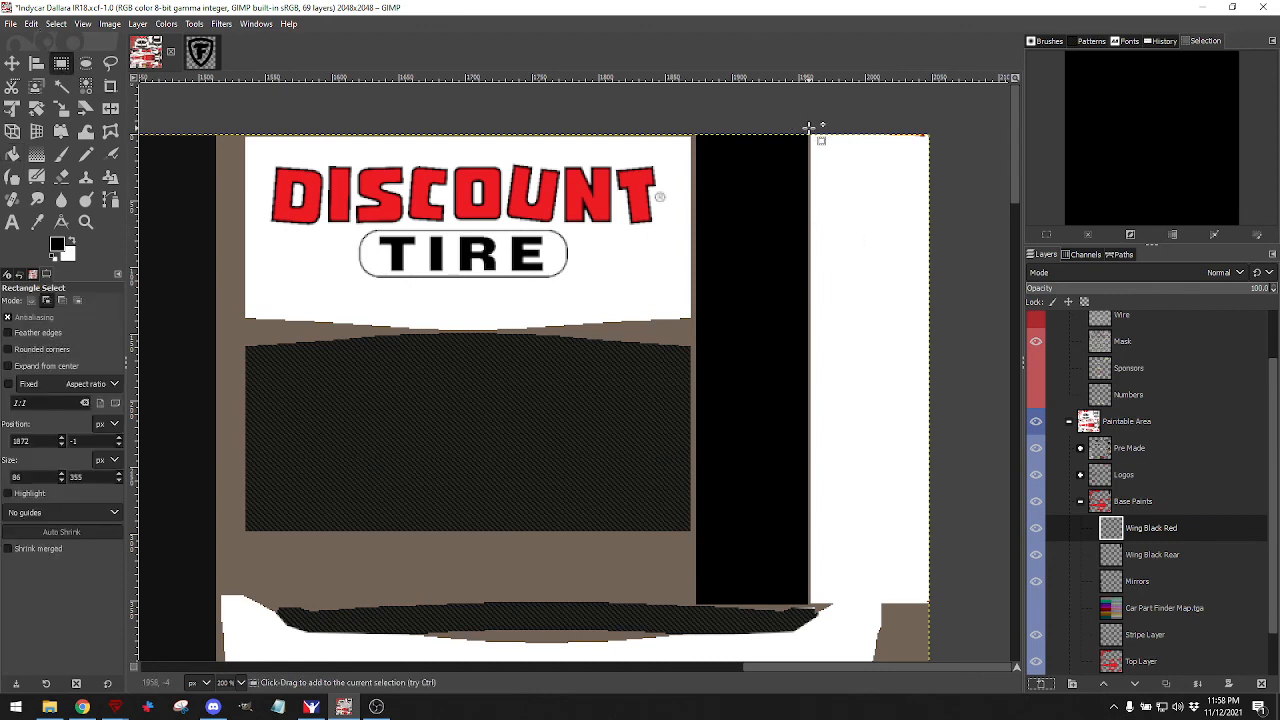
left_click_drag(810, 131, 966, 506)
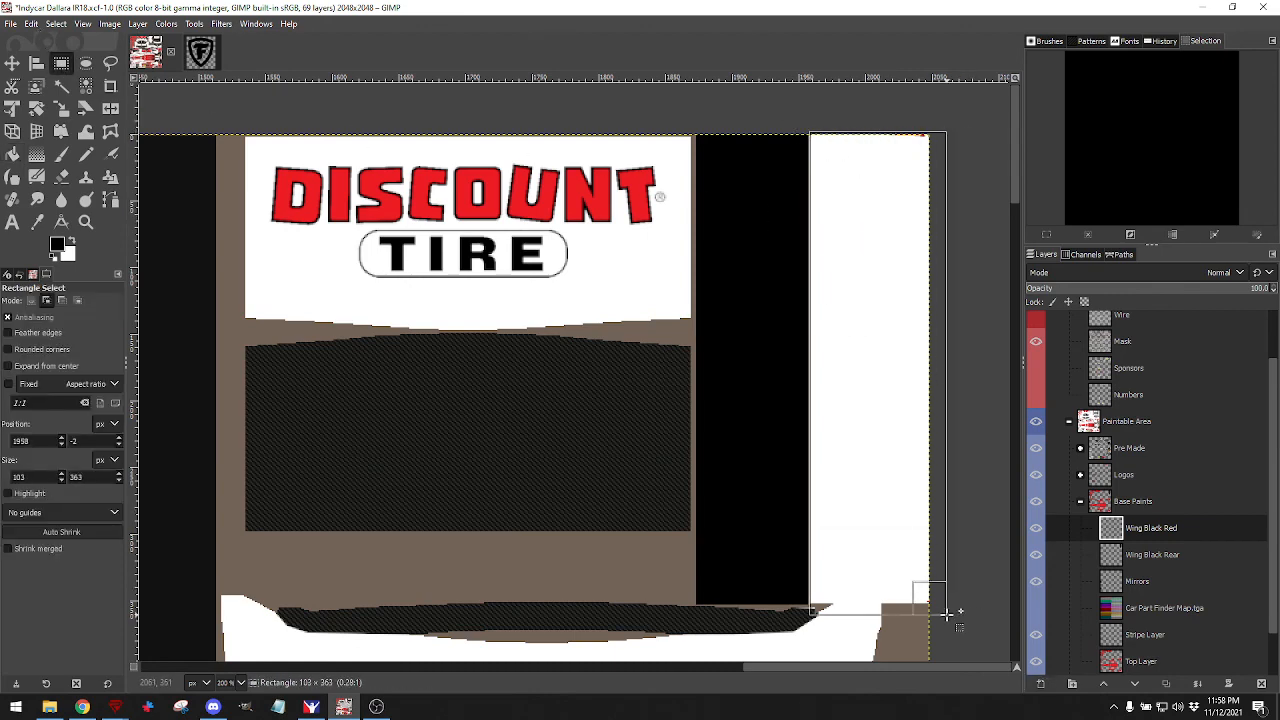
left_click_drag(946, 613, 927, 598)
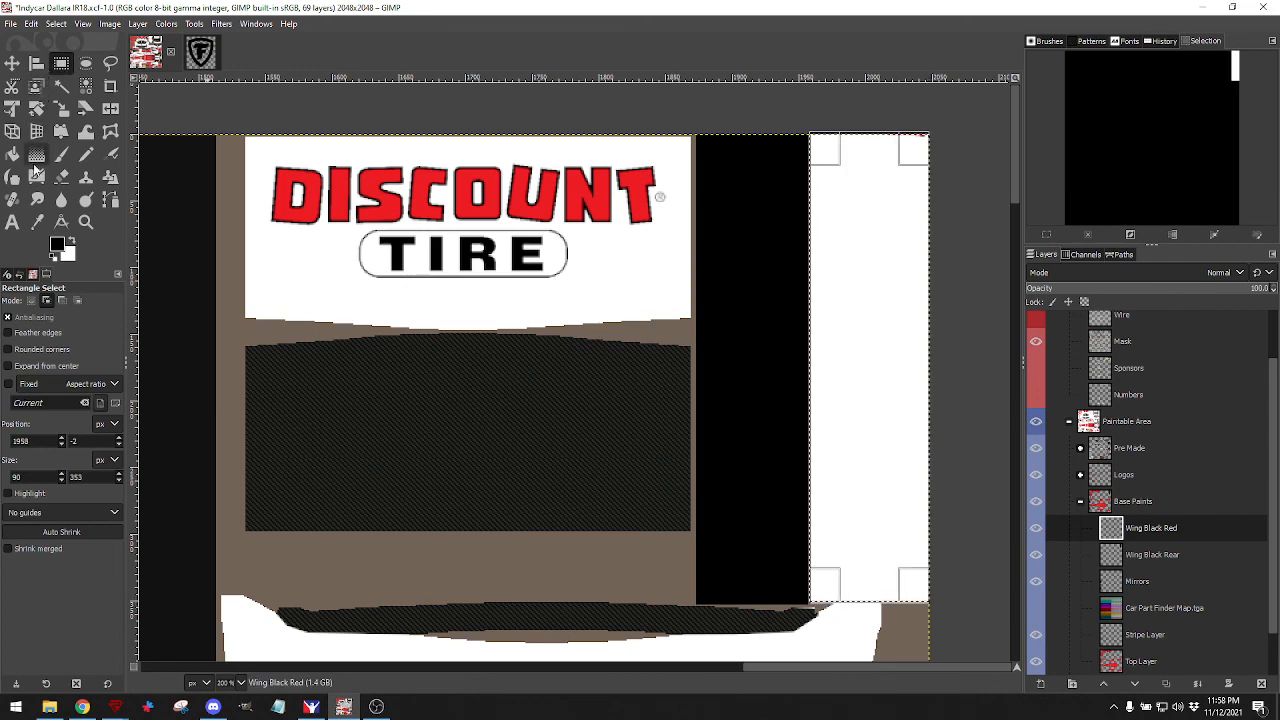
left_click(57, 244)
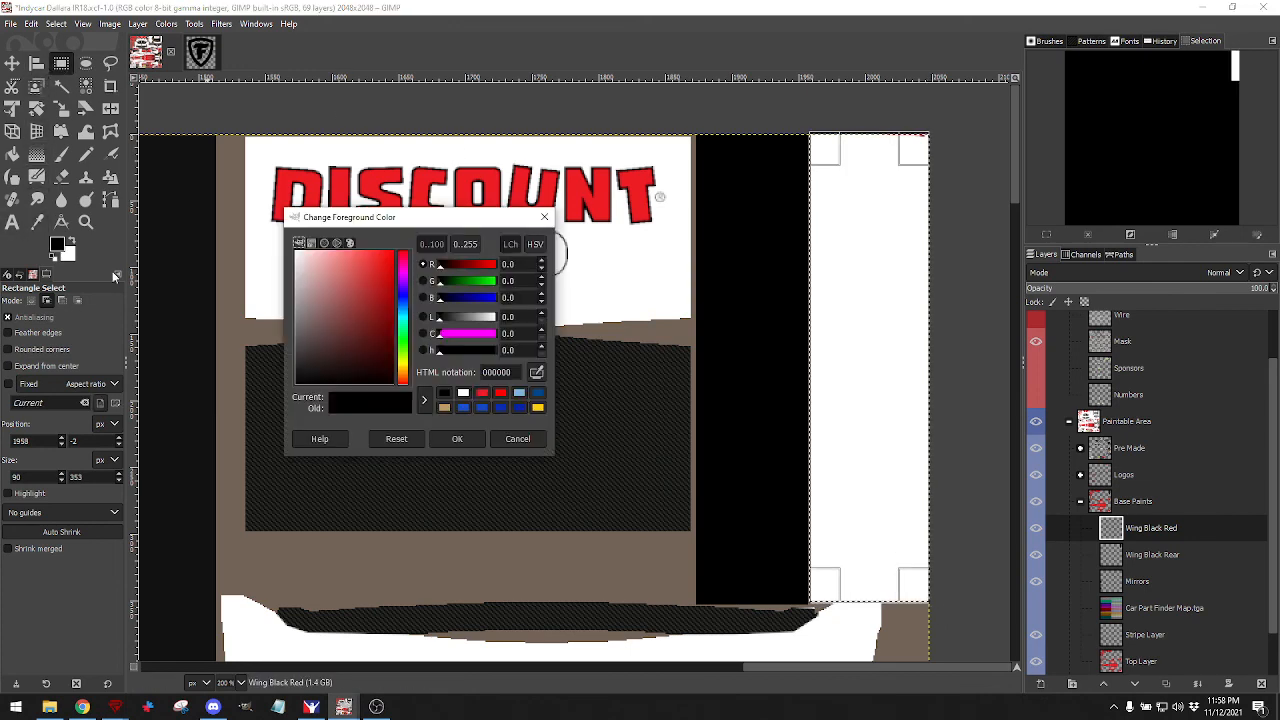
left_click(481, 393)
left_click(456, 440)
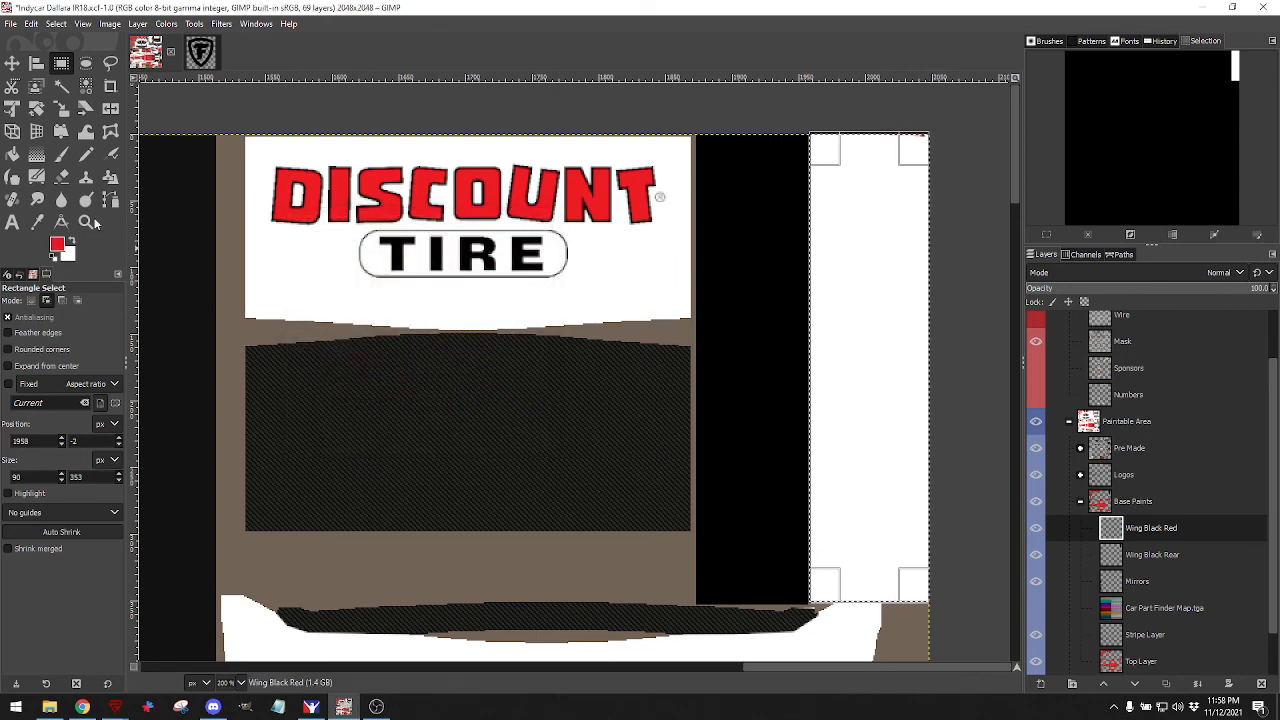
key("shift+b")
left_click(903, 330)
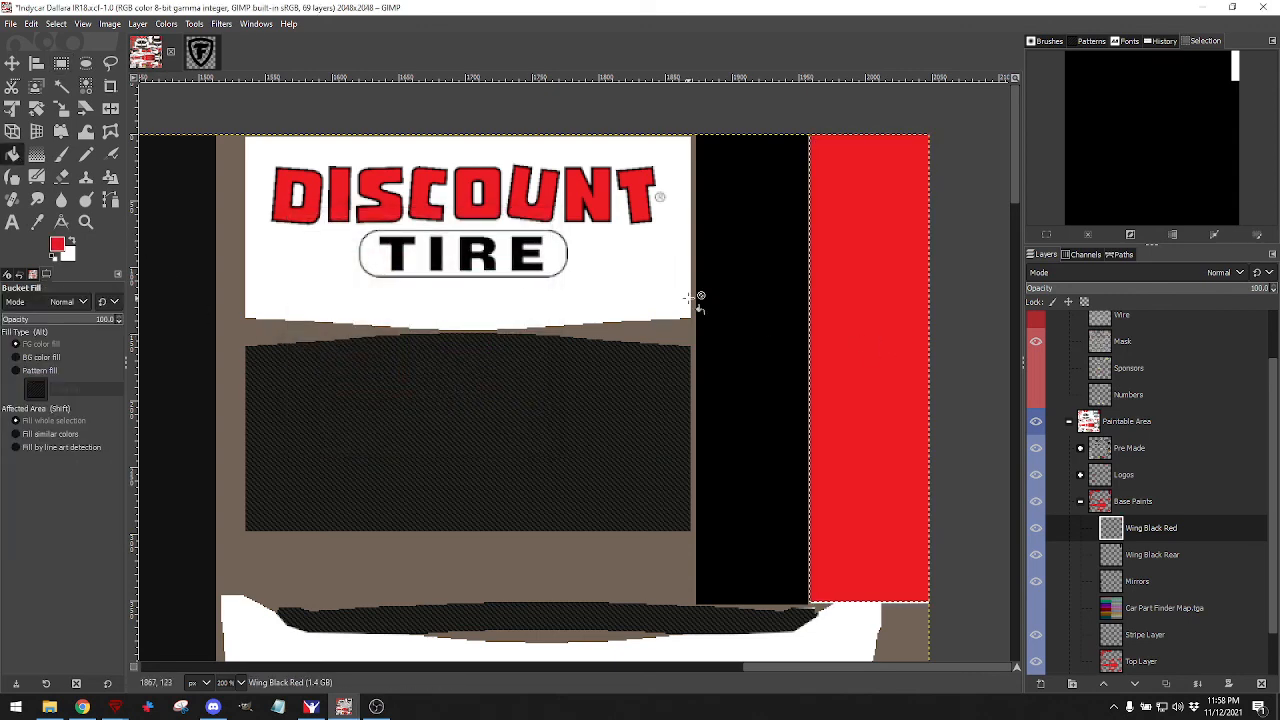
left_click(10, 23)
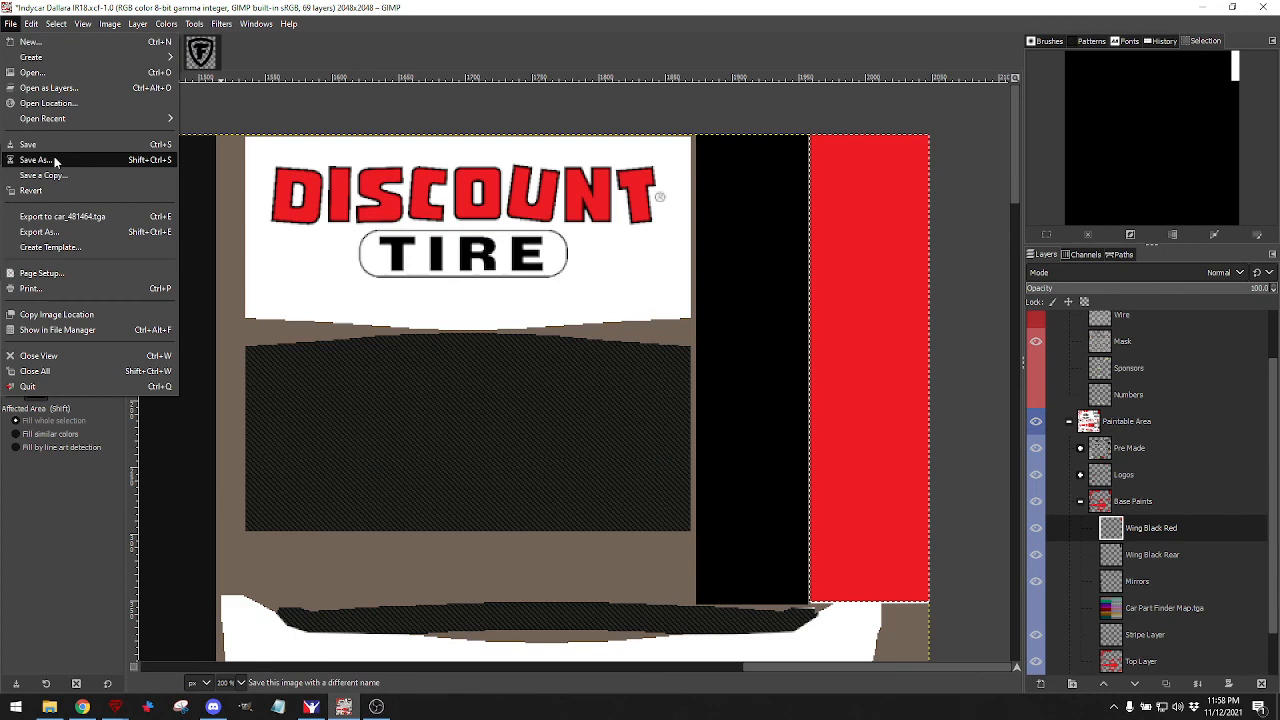
Export the texture with the red wing strip to car_481464.tga and switch to iRacing.
left_click(62, 216)
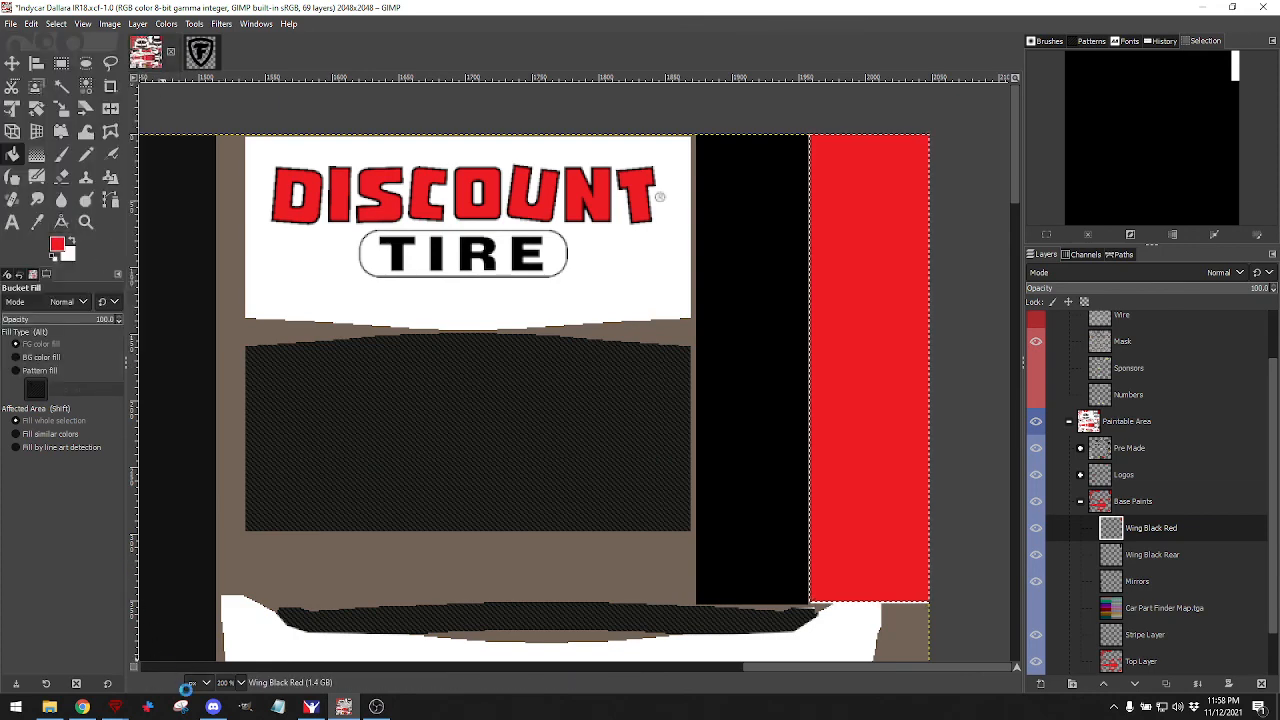
left_click(311, 707)
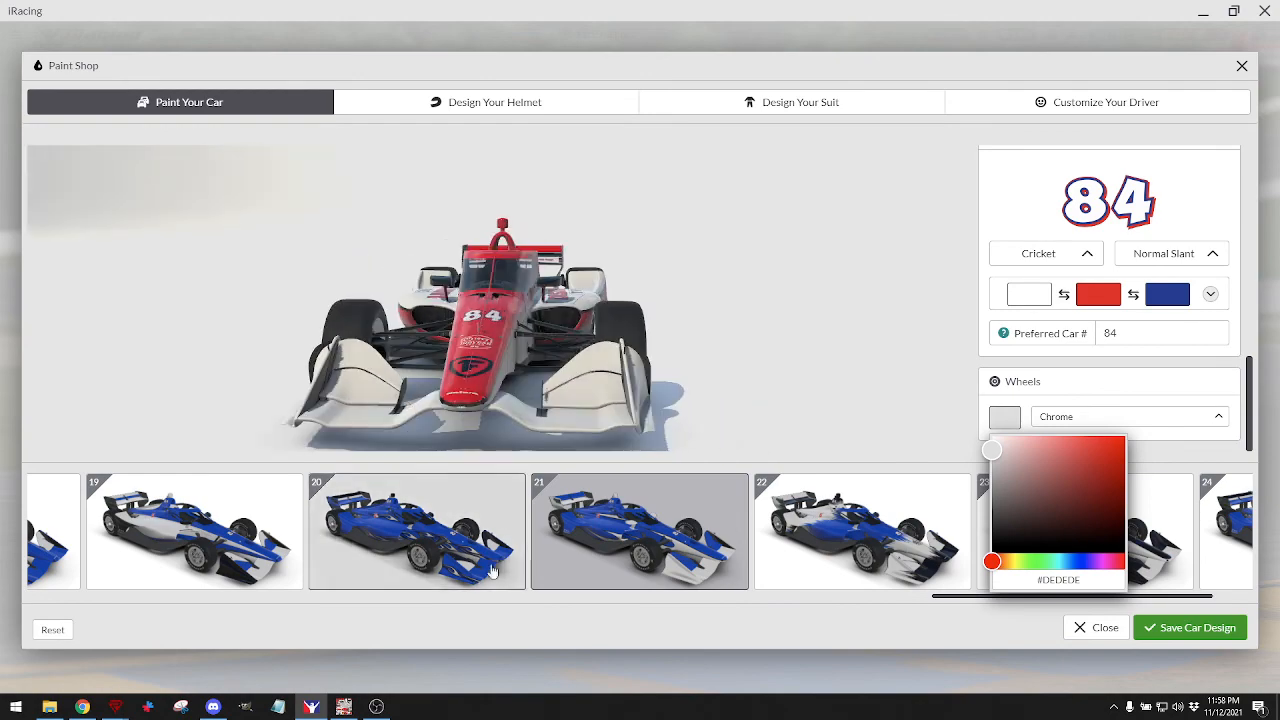
Back in GIMP, zoom out and turn on the Car Part Finder Map layer.
left_click(343, 707)
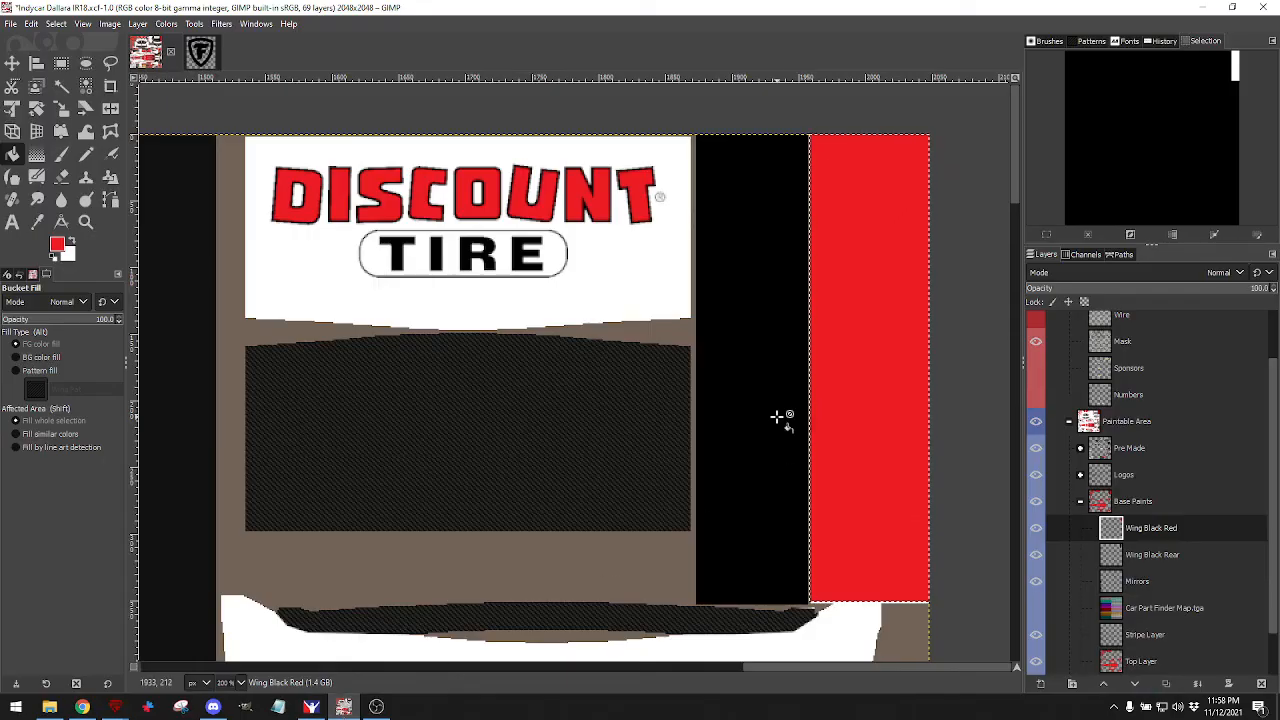
scroll(766, 409, "down", 2)
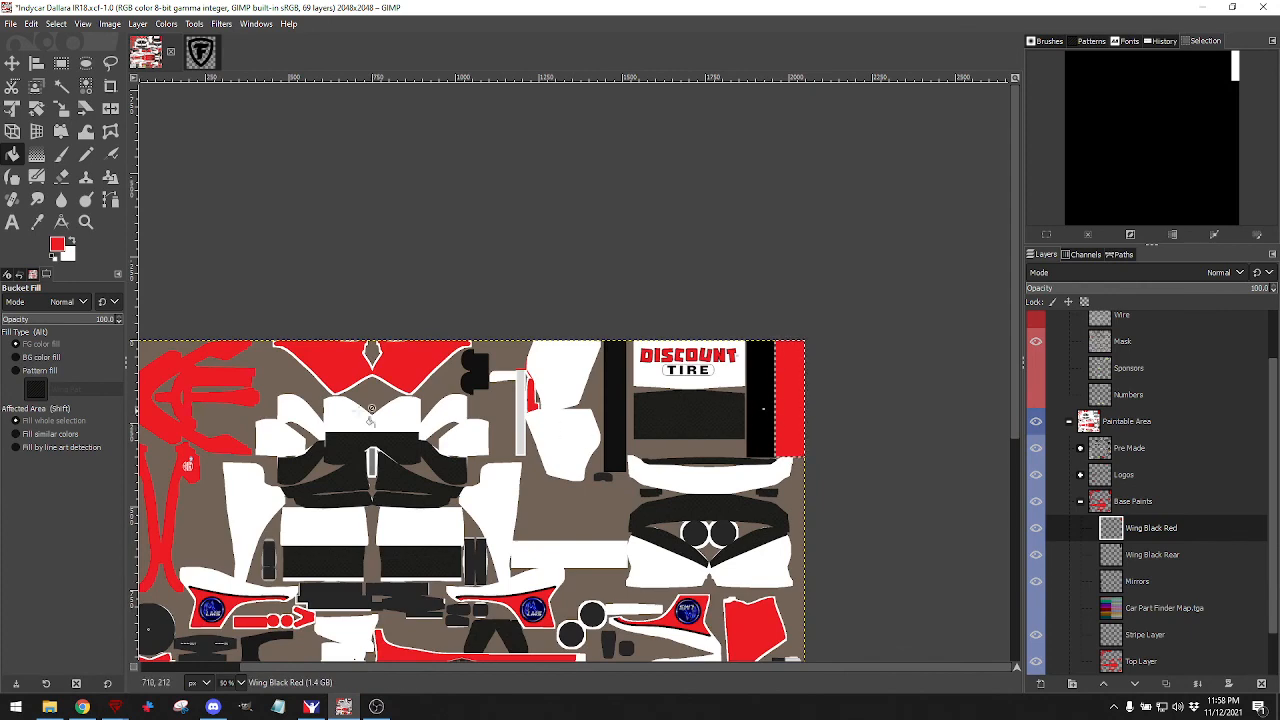
scroll(440, 458, "down", 5)
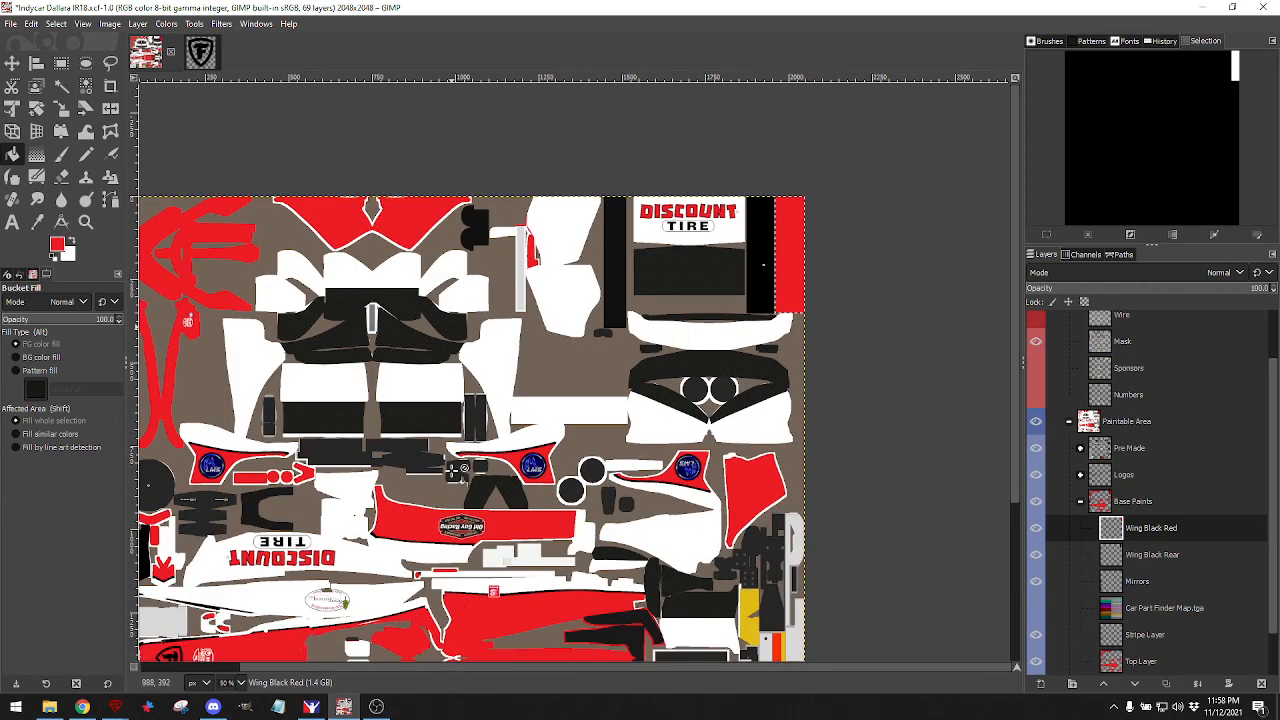
scroll(452, 468, "up", 1)
scroll(452, 468, "left", 2)
scroll(452, 468, "down", 2)
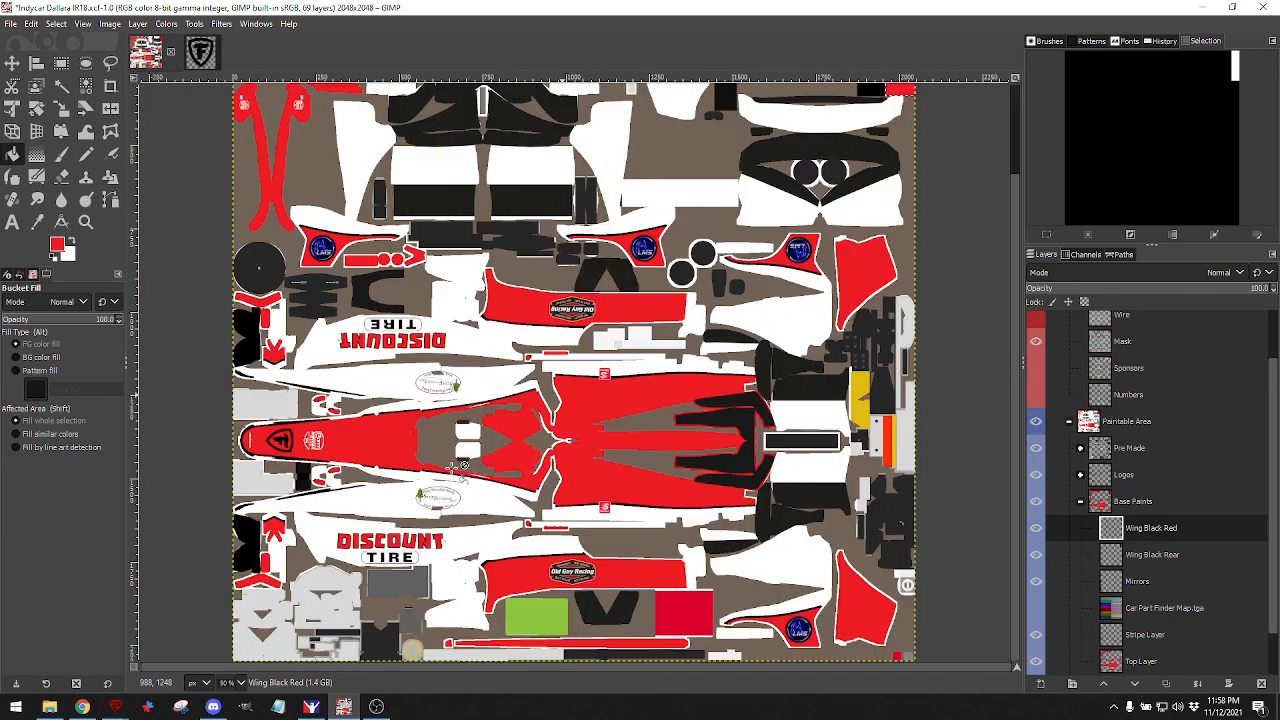
scroll(470, 467, "up", 2)
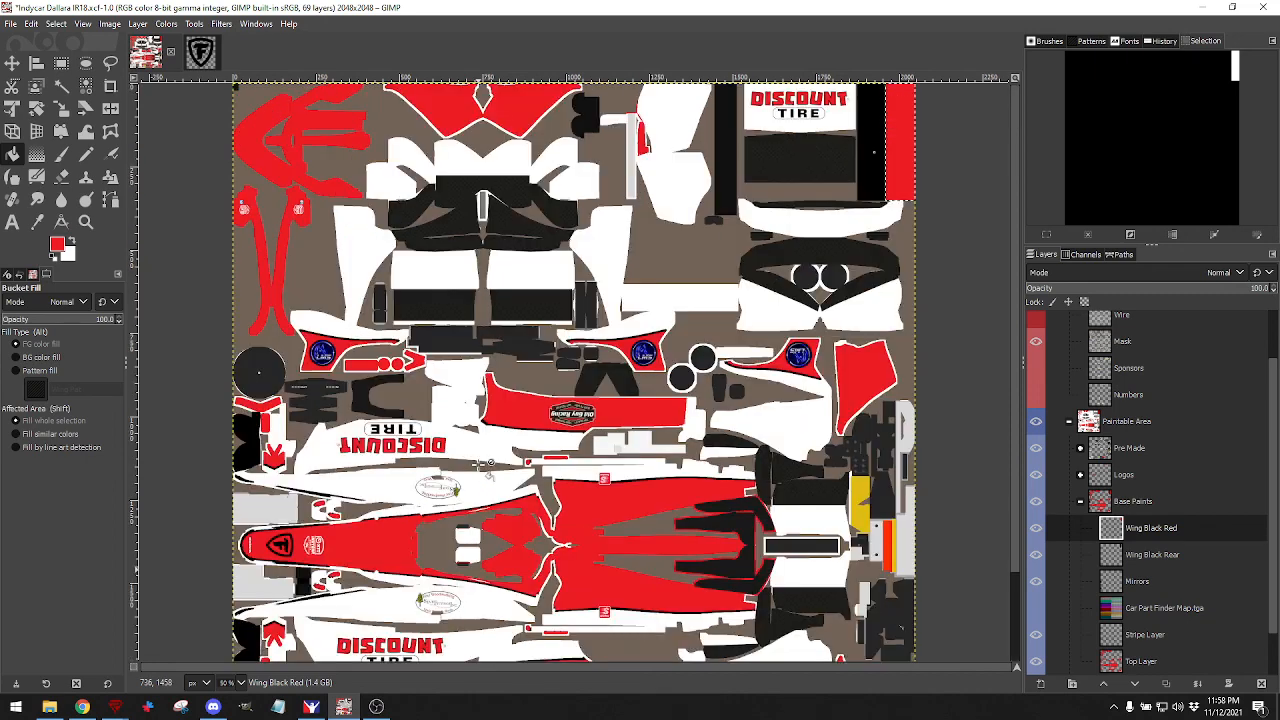
left_click(1038, 608)
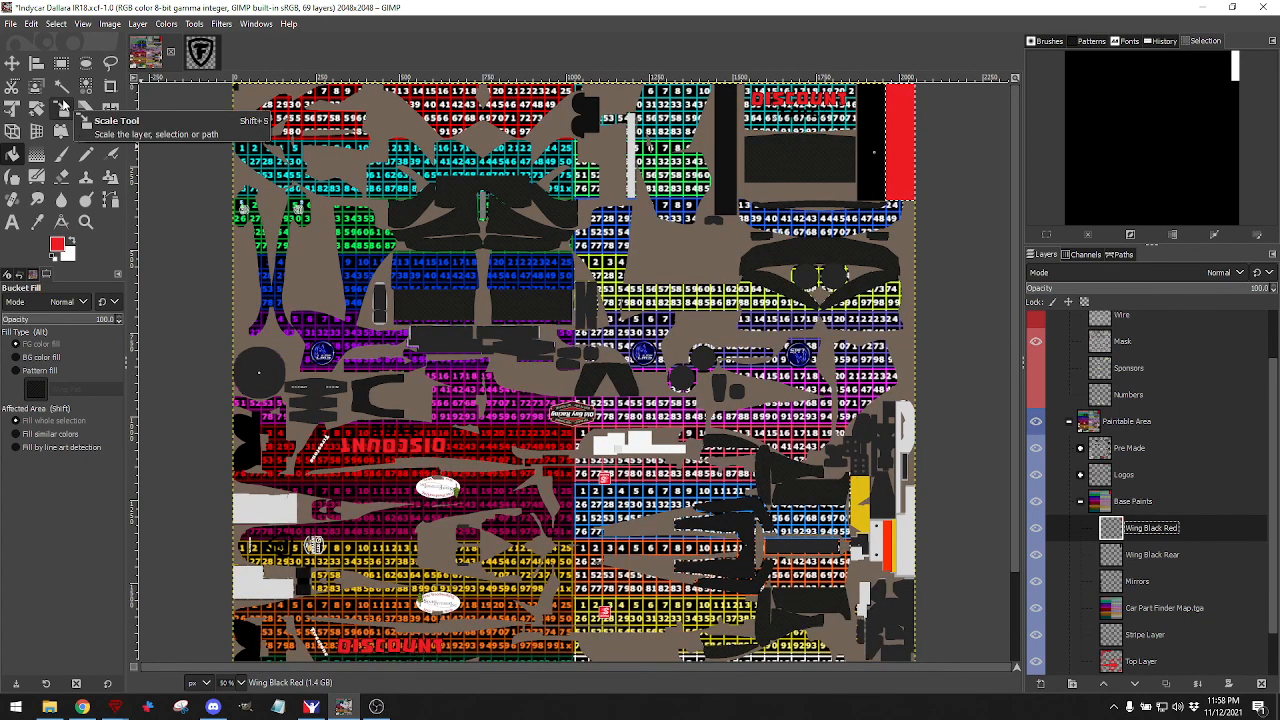
Export the texture with the part map visible and preview it on the car in iRacing.
left_click(11, 24)
left_click(60, 217)
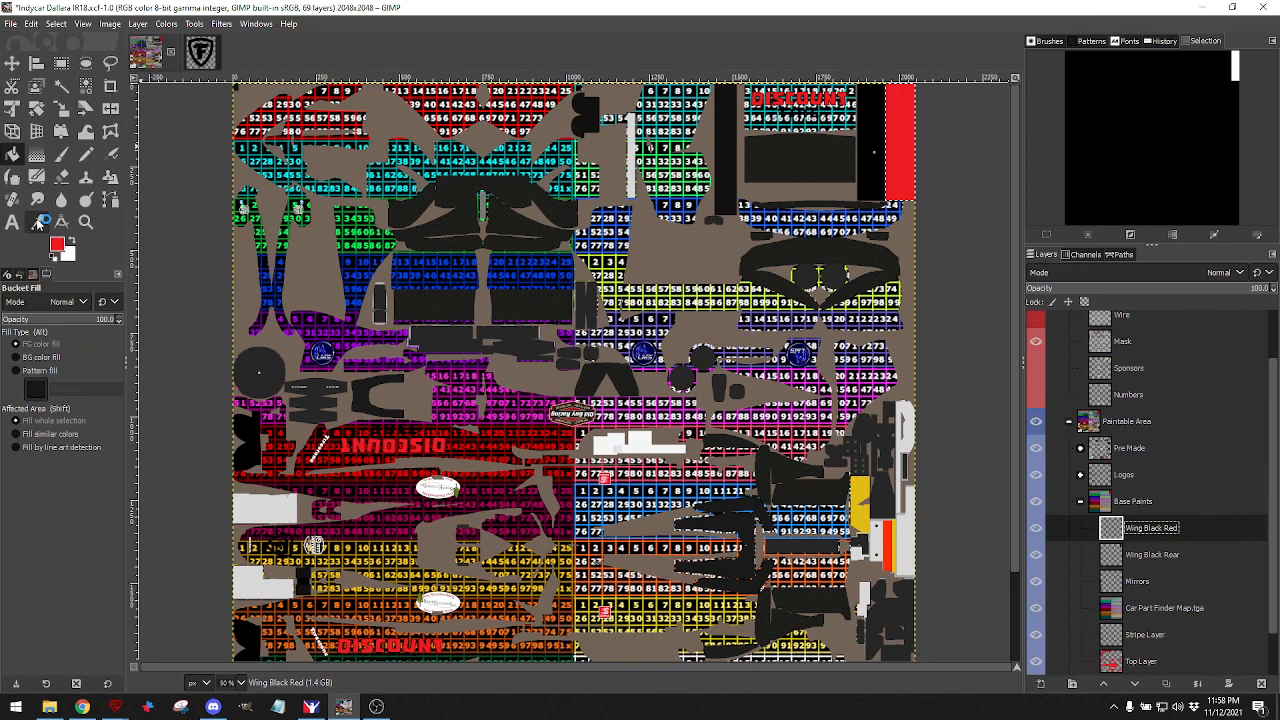
left_click(313, 709)
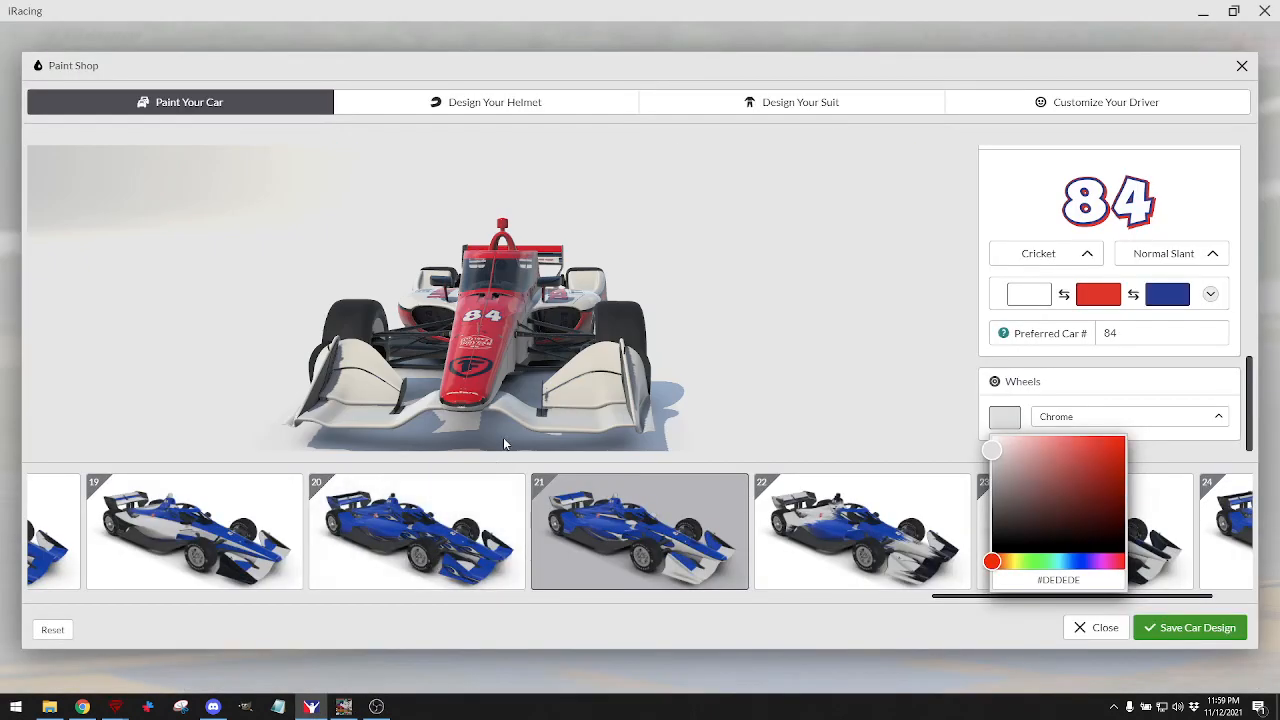
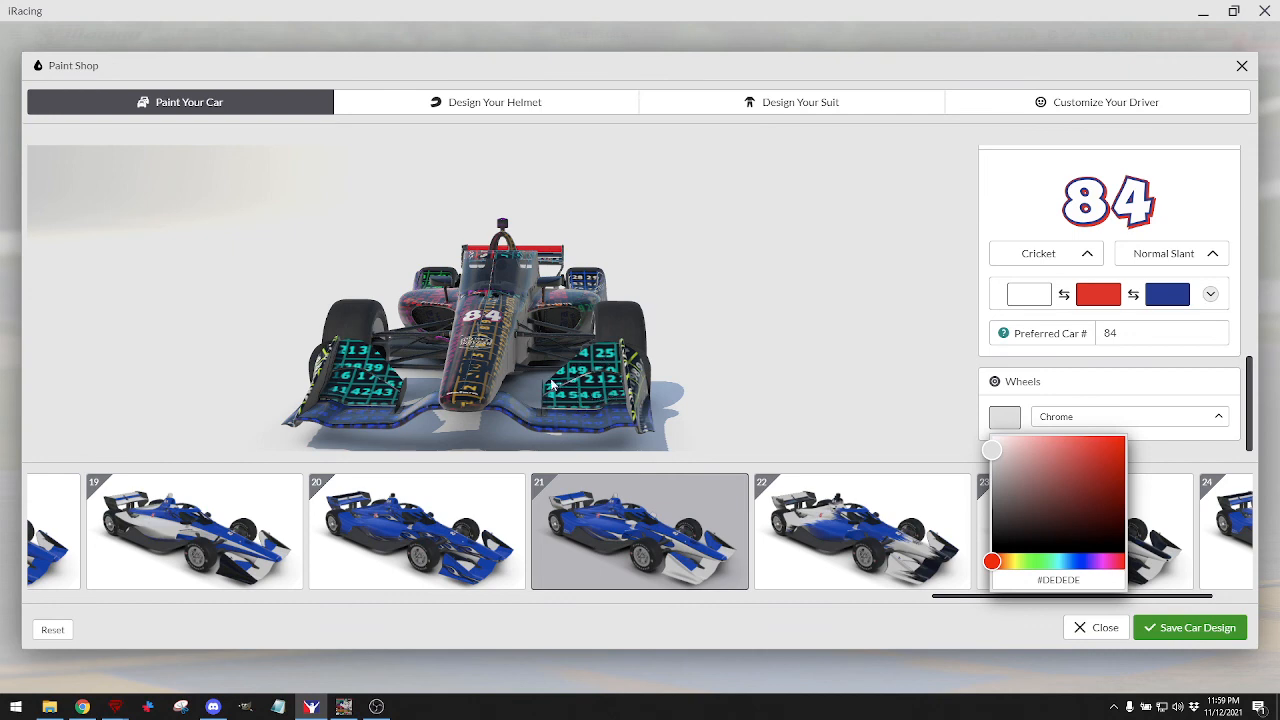
Zoom in on the numbered-grid livery in iRacing's car preview, then bring the IR18 template back up in GIMP.
left_click(343, 706)
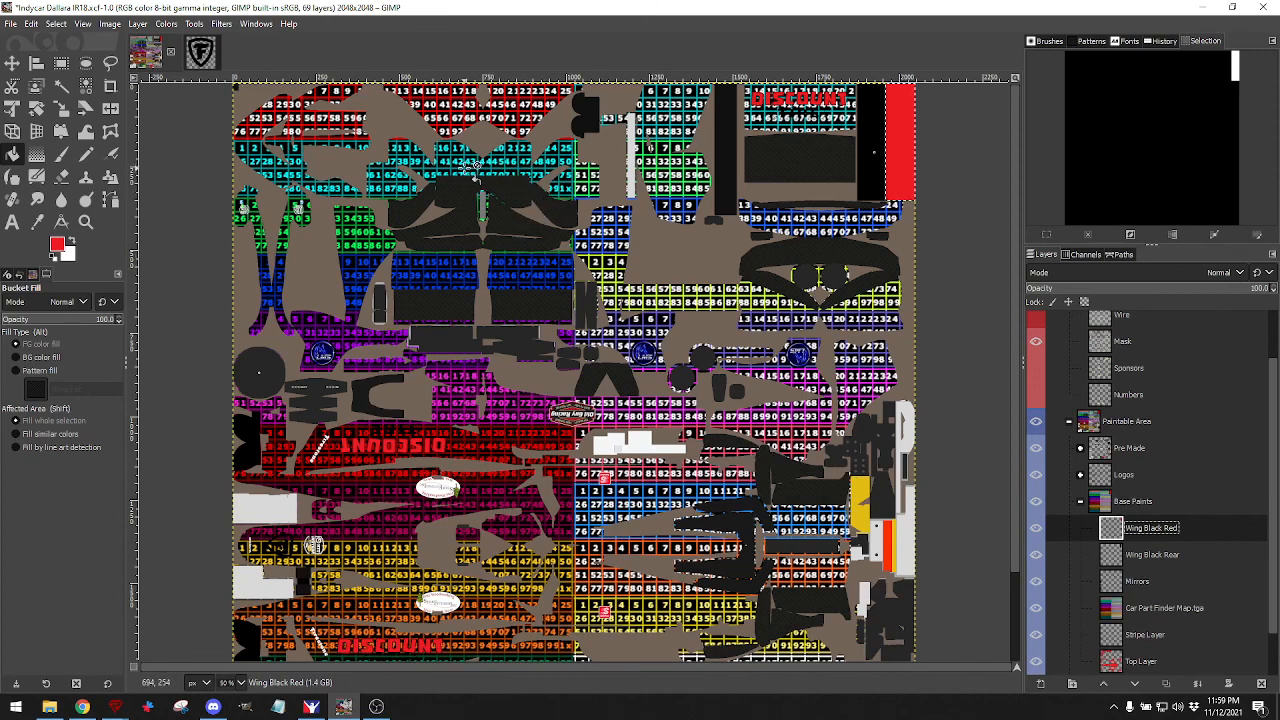
left_click(311, 706)
scroll(585, 400, "up", 3)
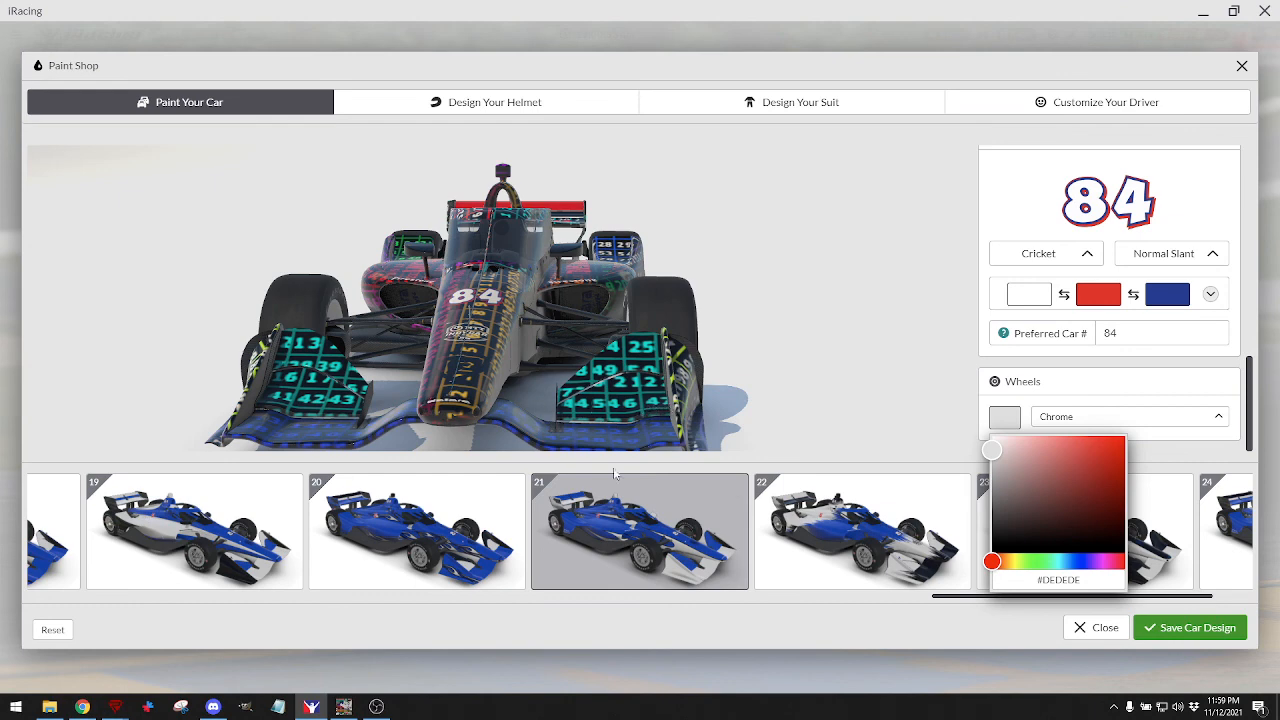
mouse_move(343, 706)
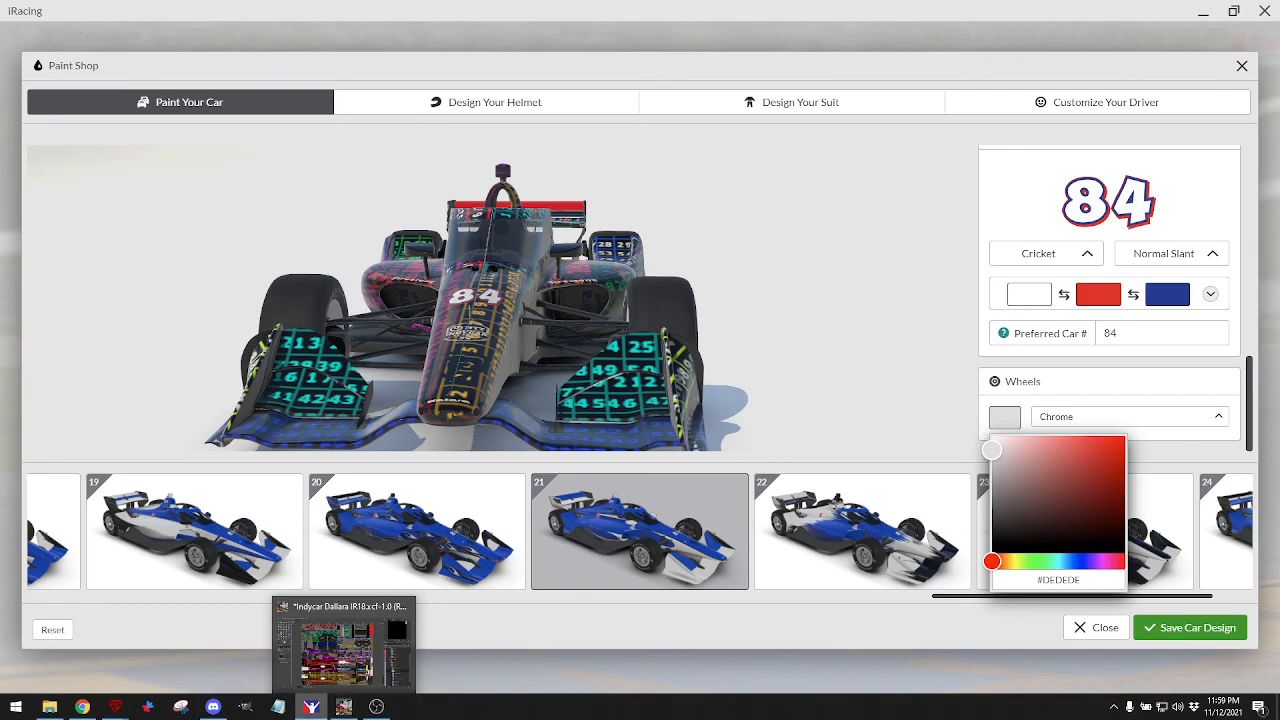
left_click(343, 648)
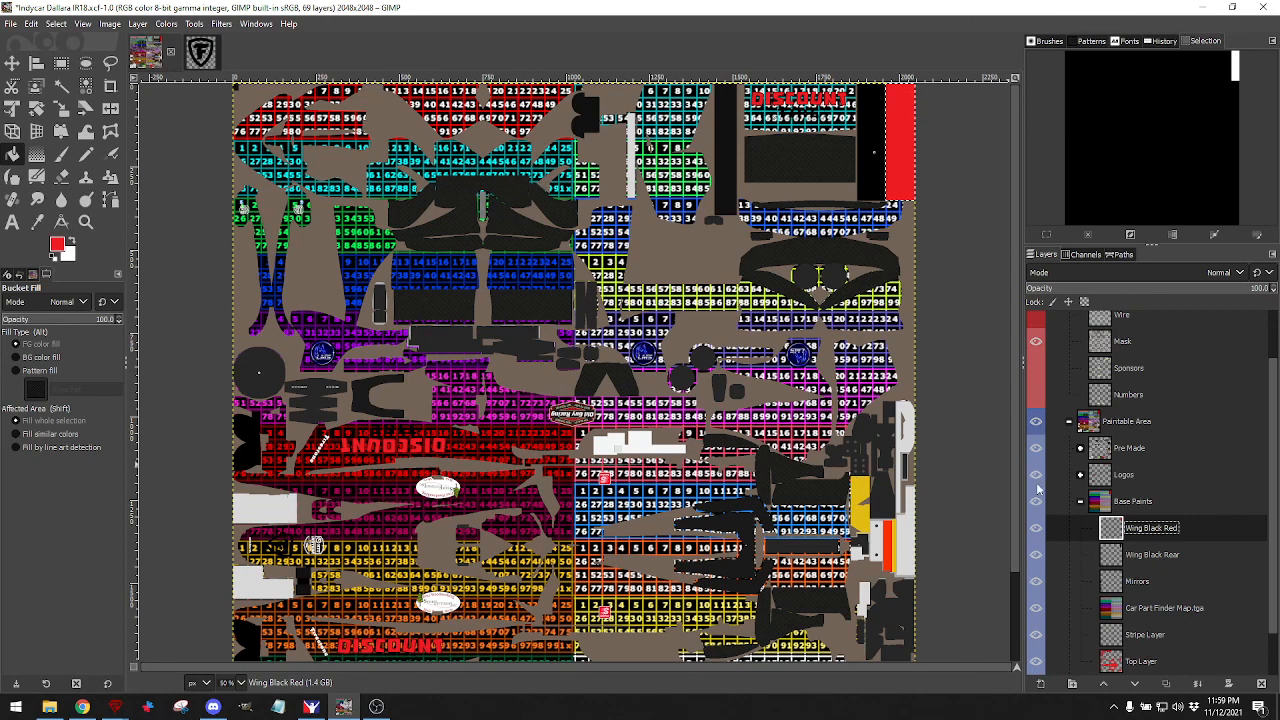
Draw a rectangular selection over the upper front-wing area of the template.
left_click(64, 64)
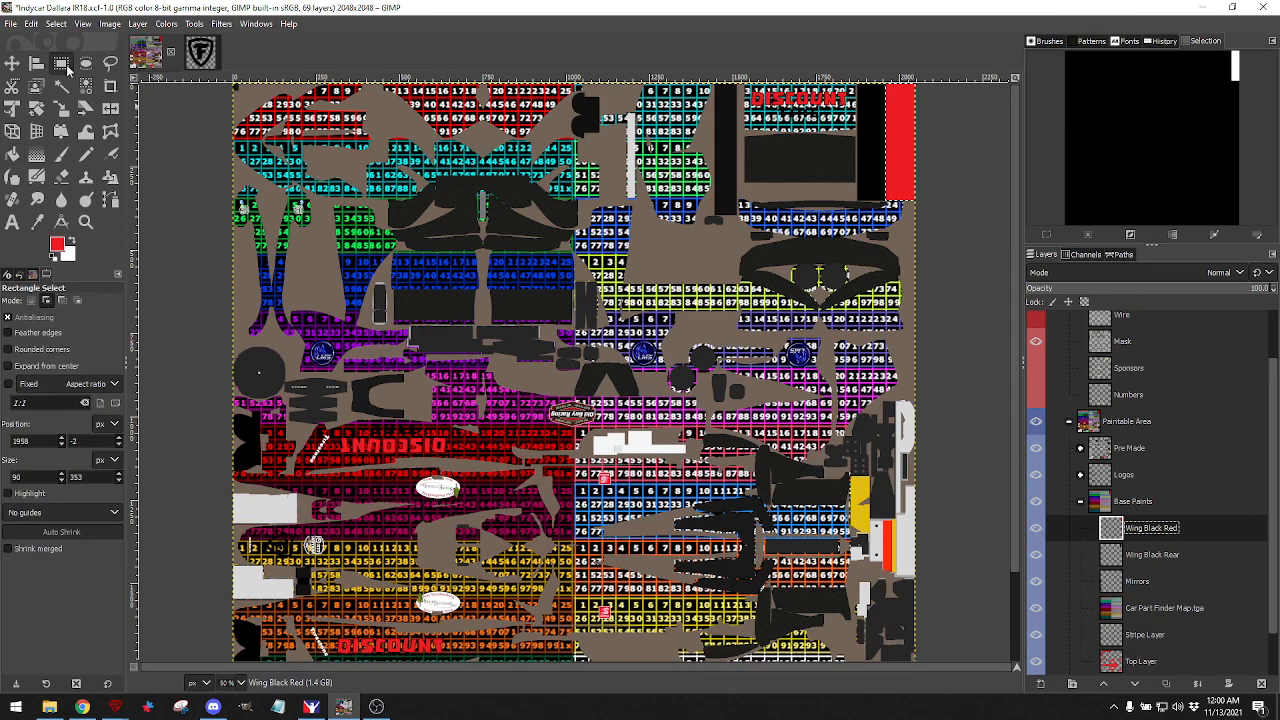
scroll(476, 153, "up", 3)
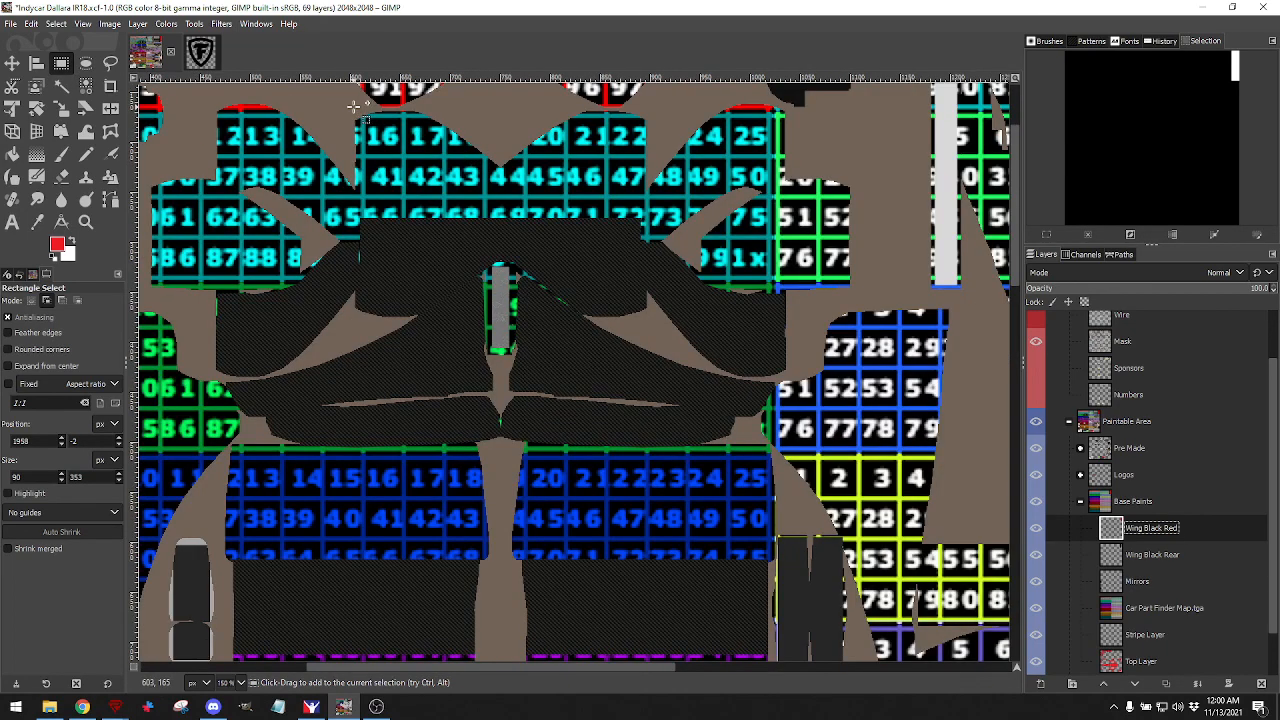
left_click_drag(354, 106, 648, 228)
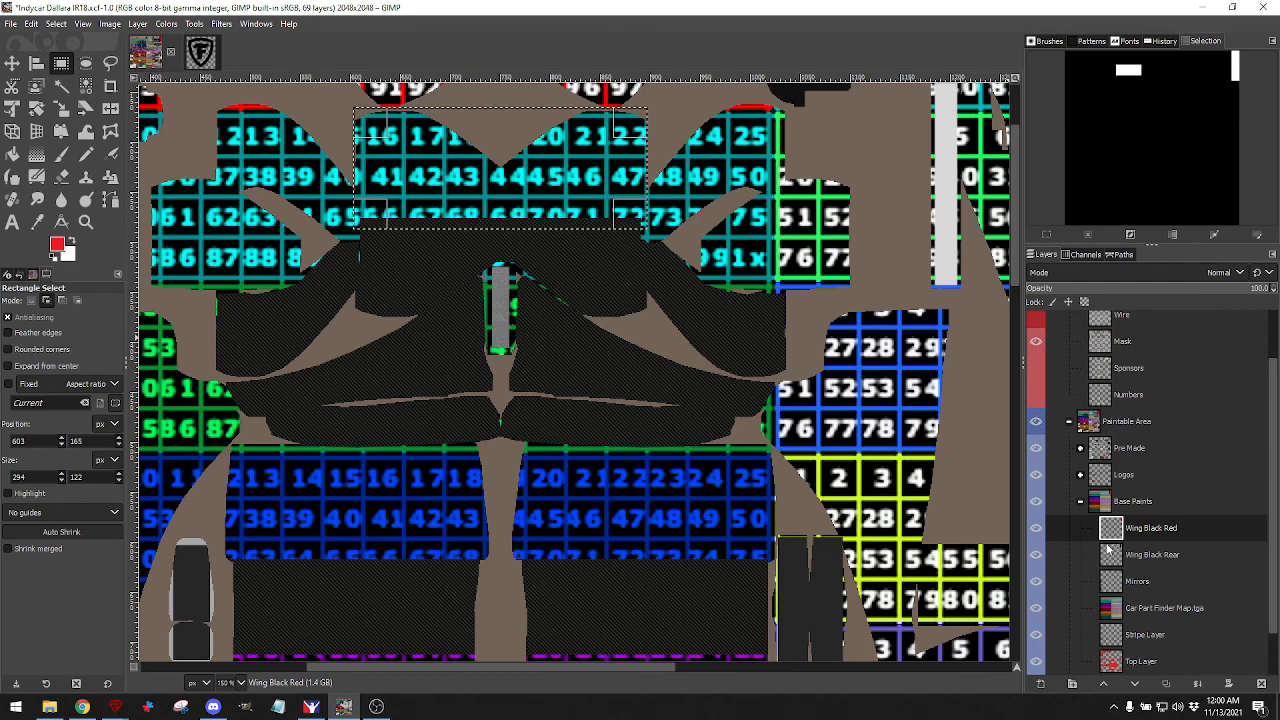
scroll(1077, 604, "down", 1)
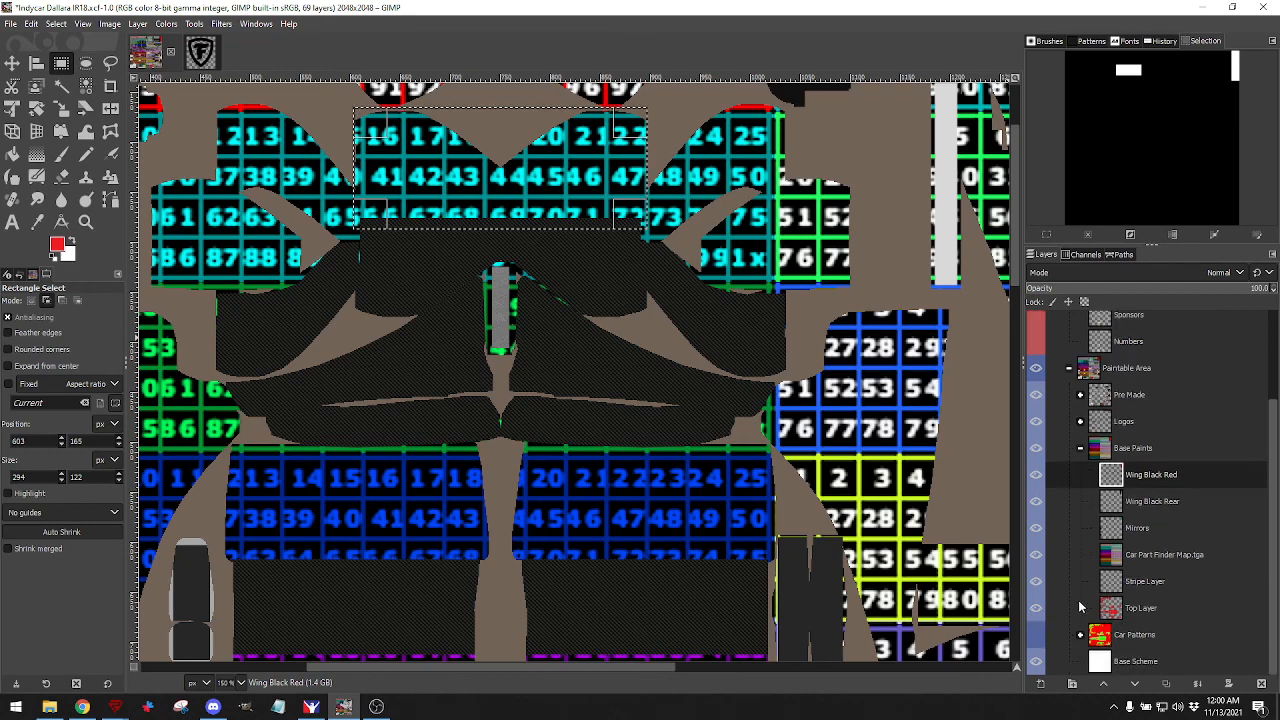
Swap the part-finder grid for the Wire guides, tighten the selection to 284 × 110 px, and activate Base Paints.
left_click(1036, 554)
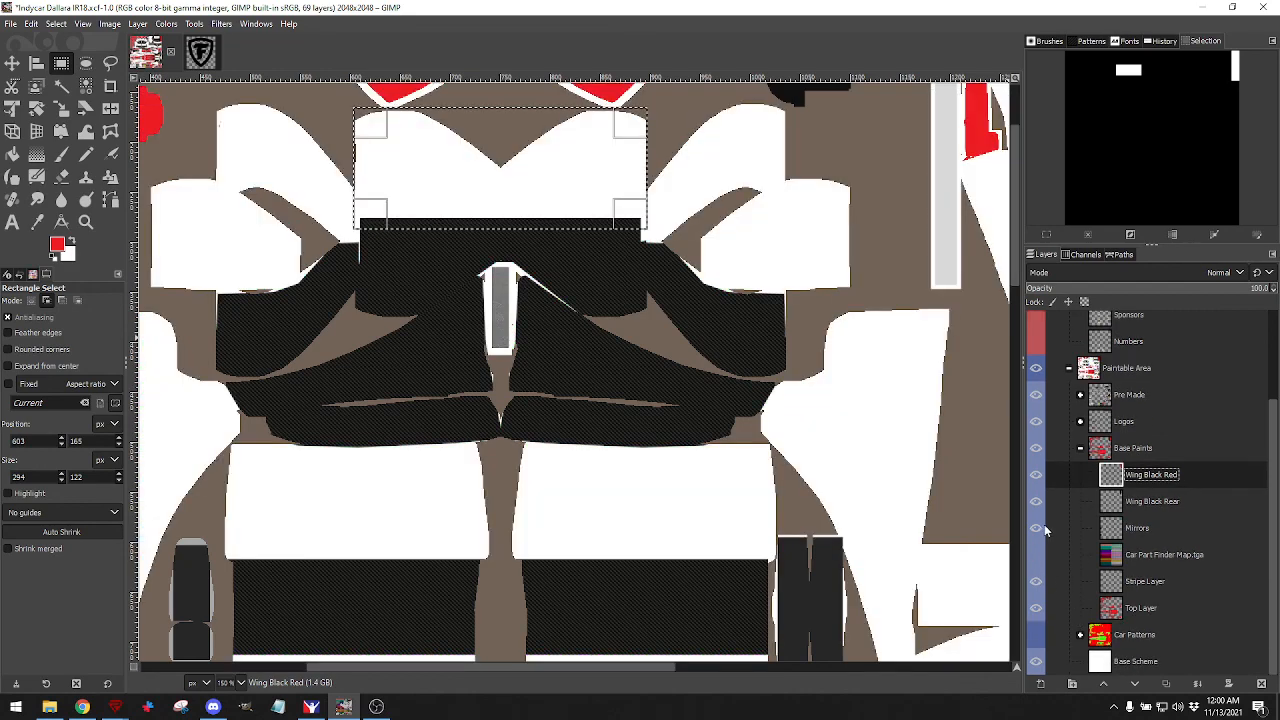
scroll(1069, 430, "up", 2)
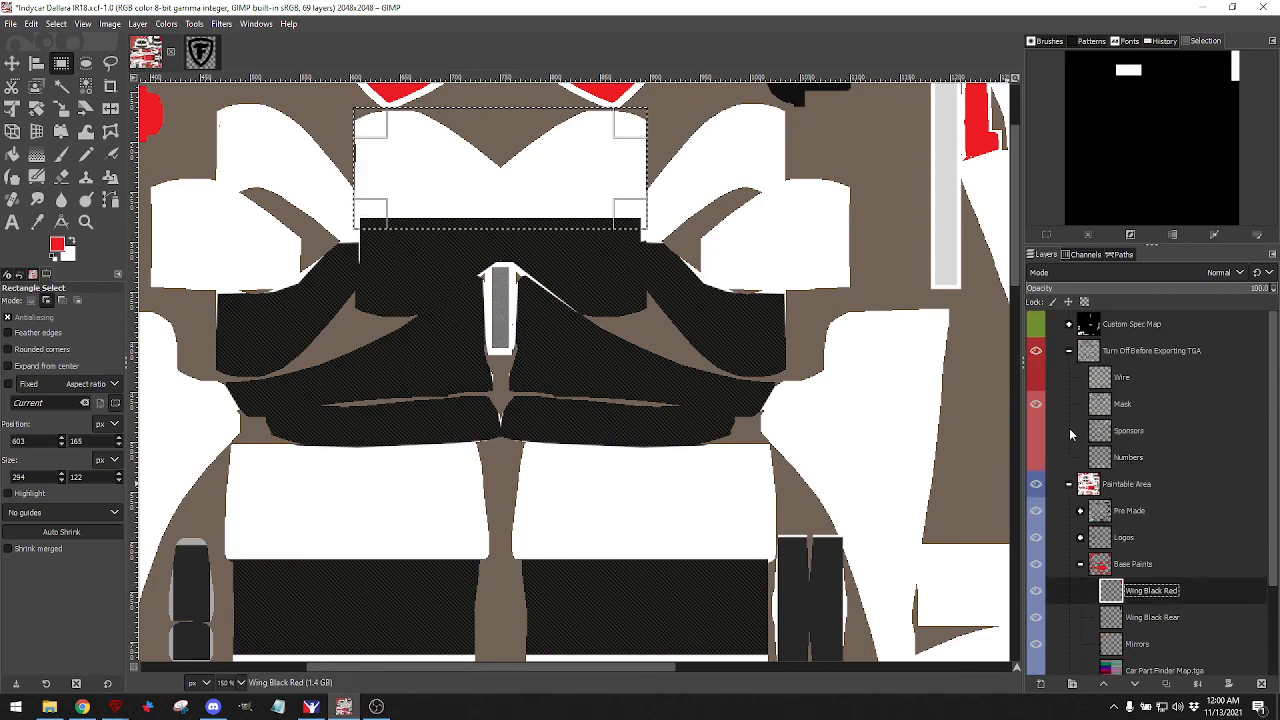
left_click(1036, 378)
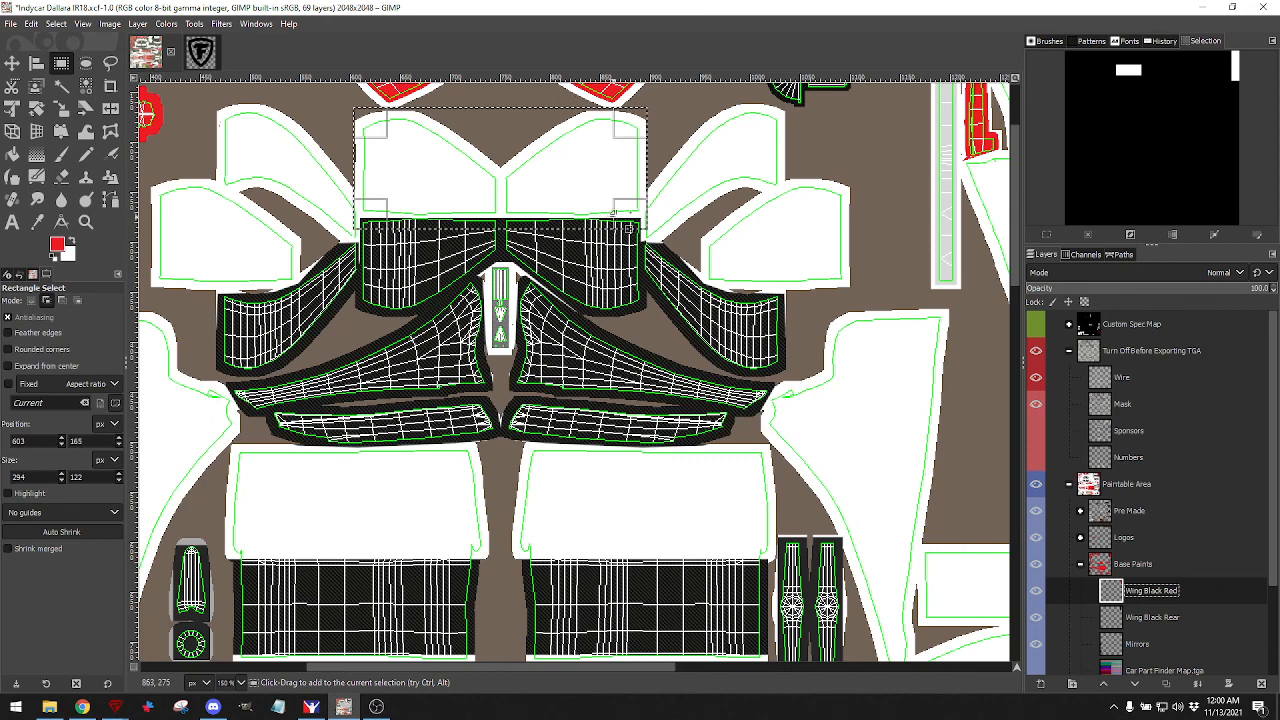
left_click_drag(618, 228, 553, 202)
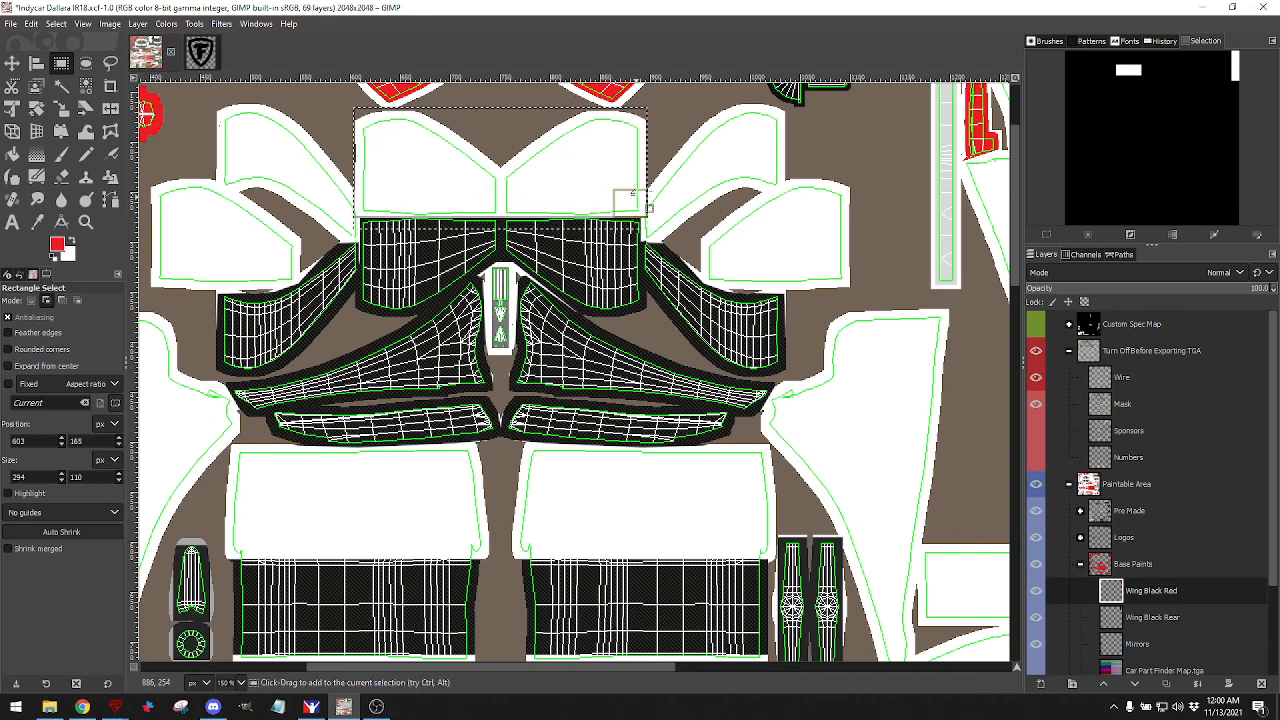
left_click_drag(630, 175, 624, 174)
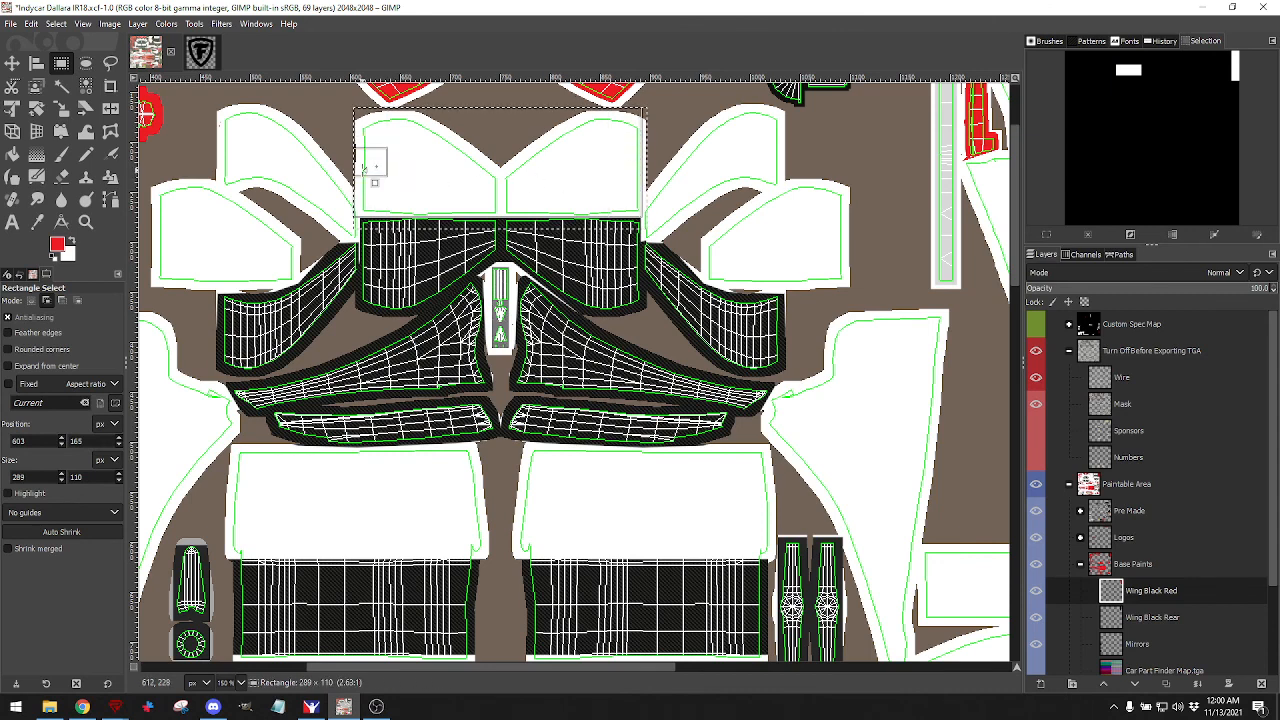
left_click_drag(368, 169, 368, 169)
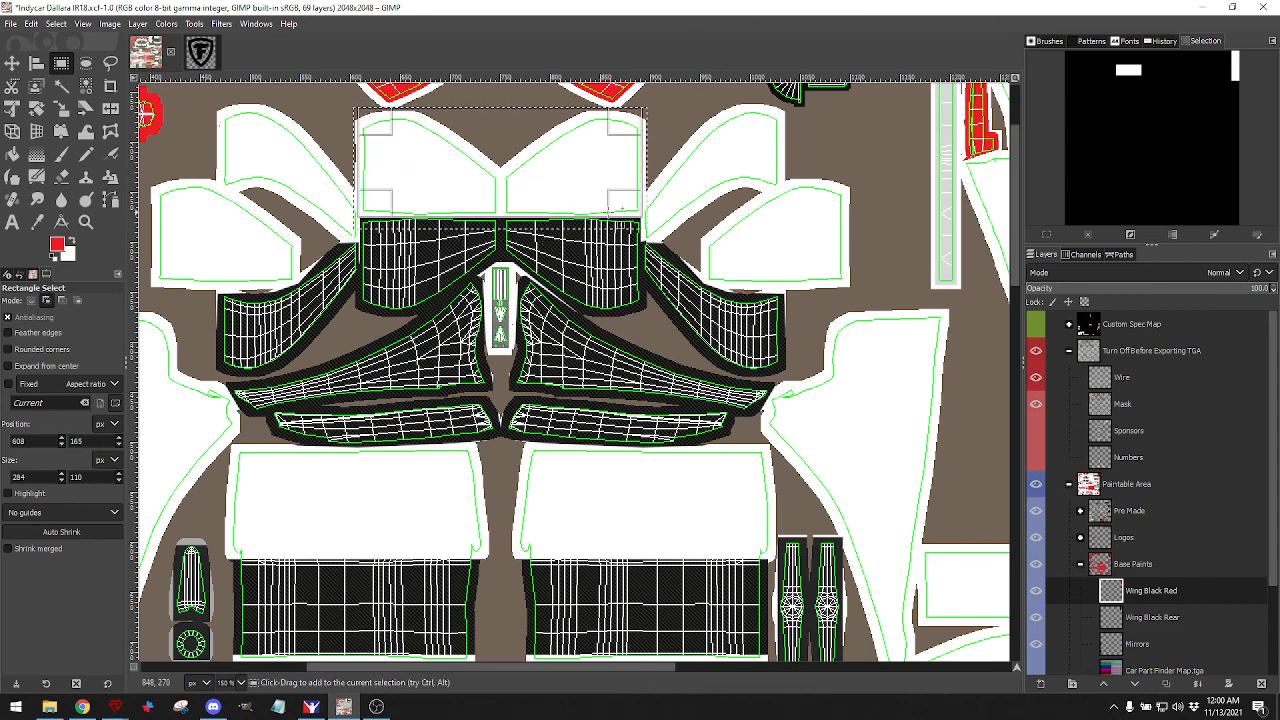
scroll(1135, 572, "down", 3)
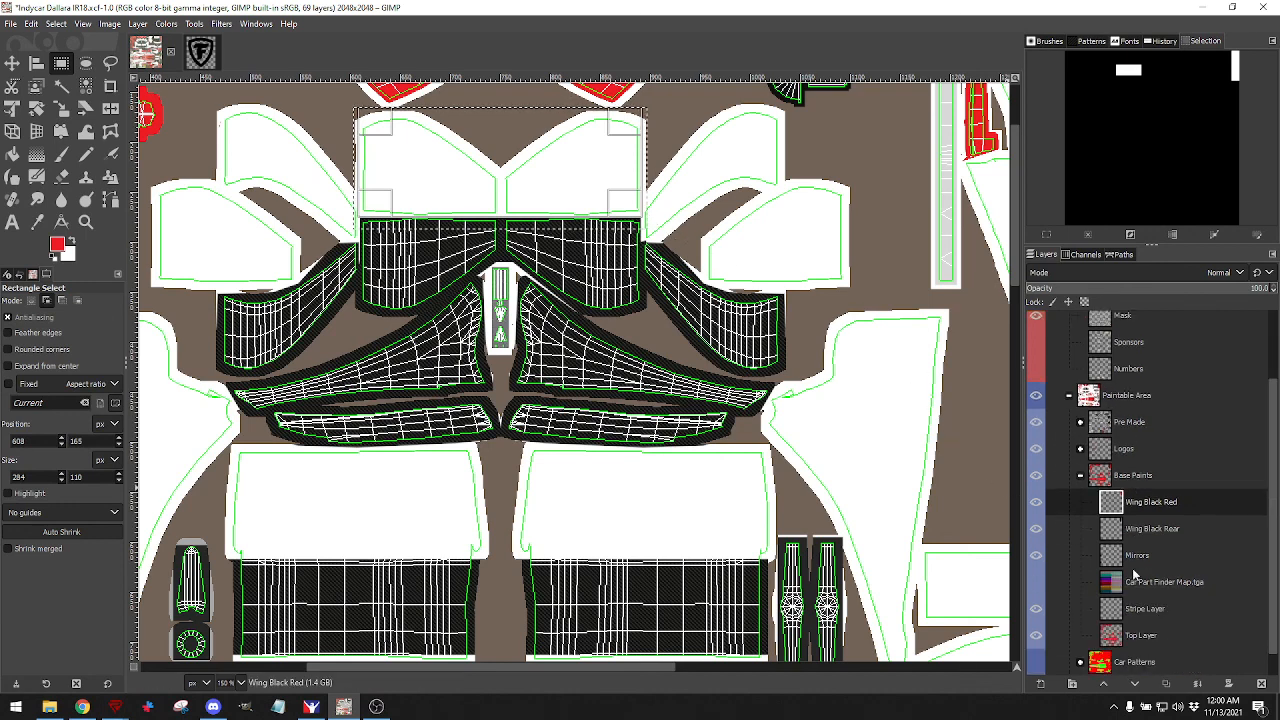
left_click(1102, 480)
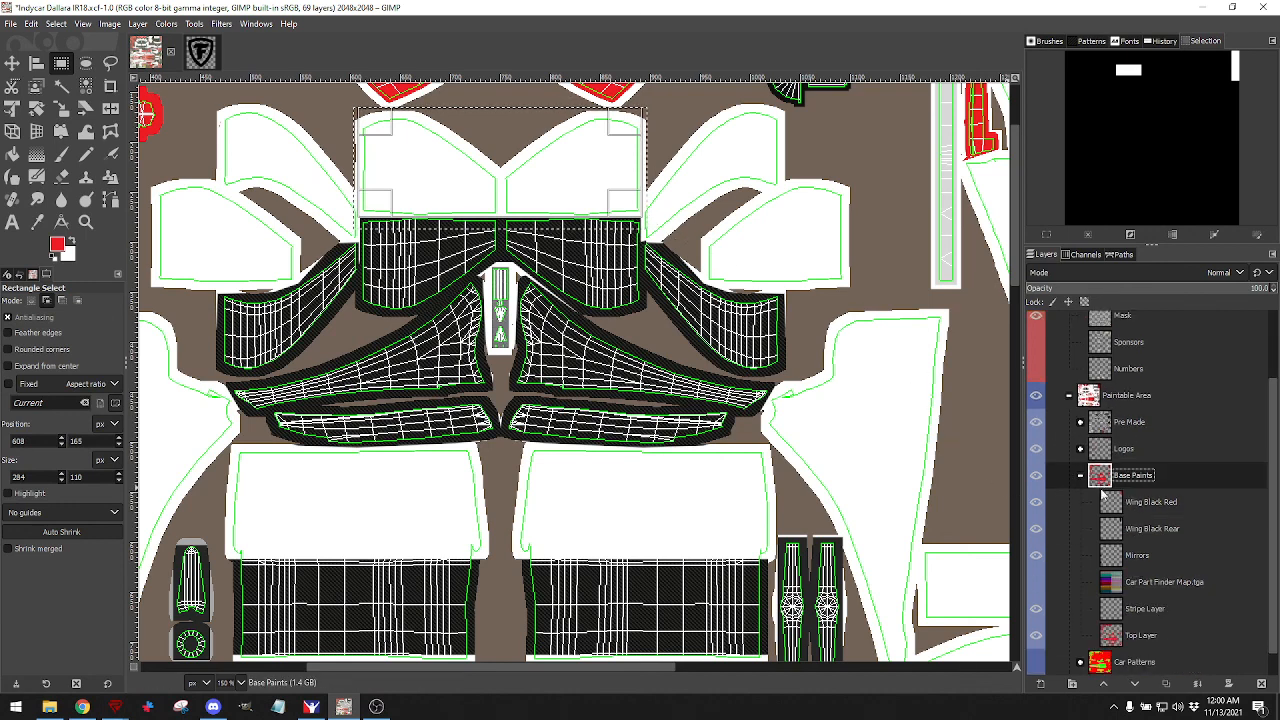
Add a new layer named 'Wing Black Front' inside the Base Paints group.
left_click(1040, 683)
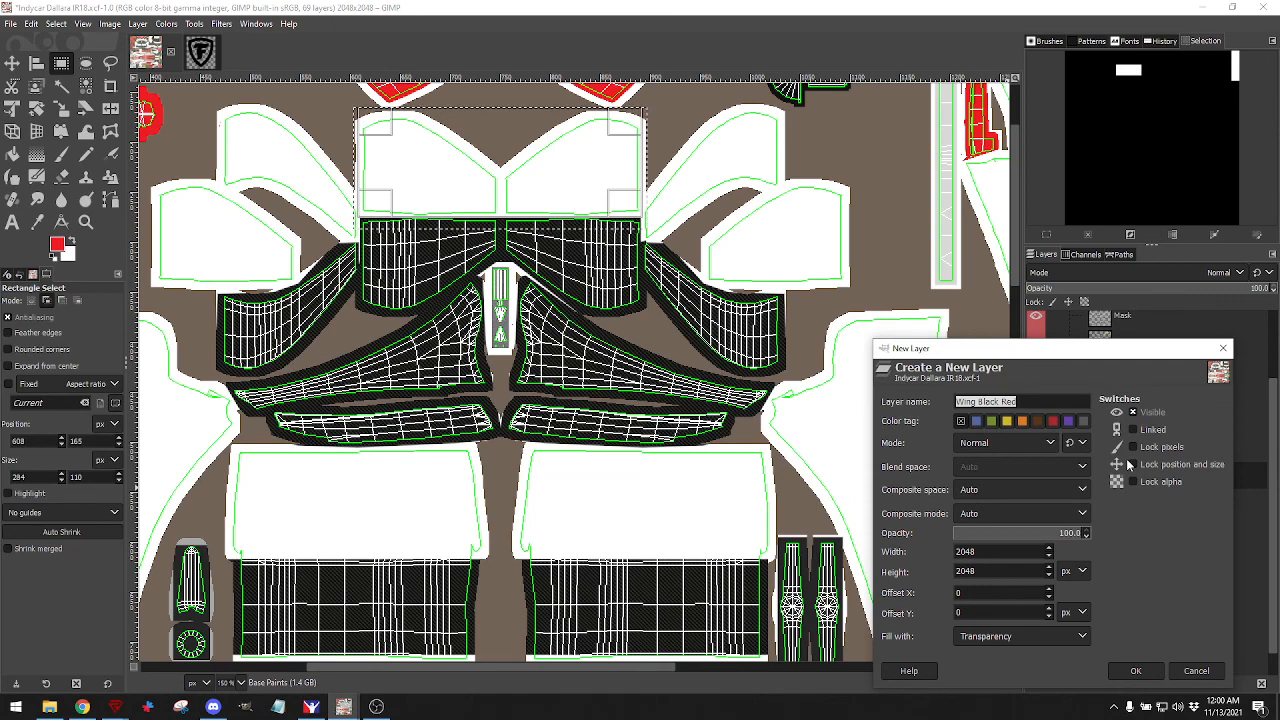
key("End")
key("BackSpace")
key("BackSpace")
key("BackSpace")
key("BackSpace")
key("BackSpace")
key("BackSpace")
key("BackSpace")
key("BackSpace")
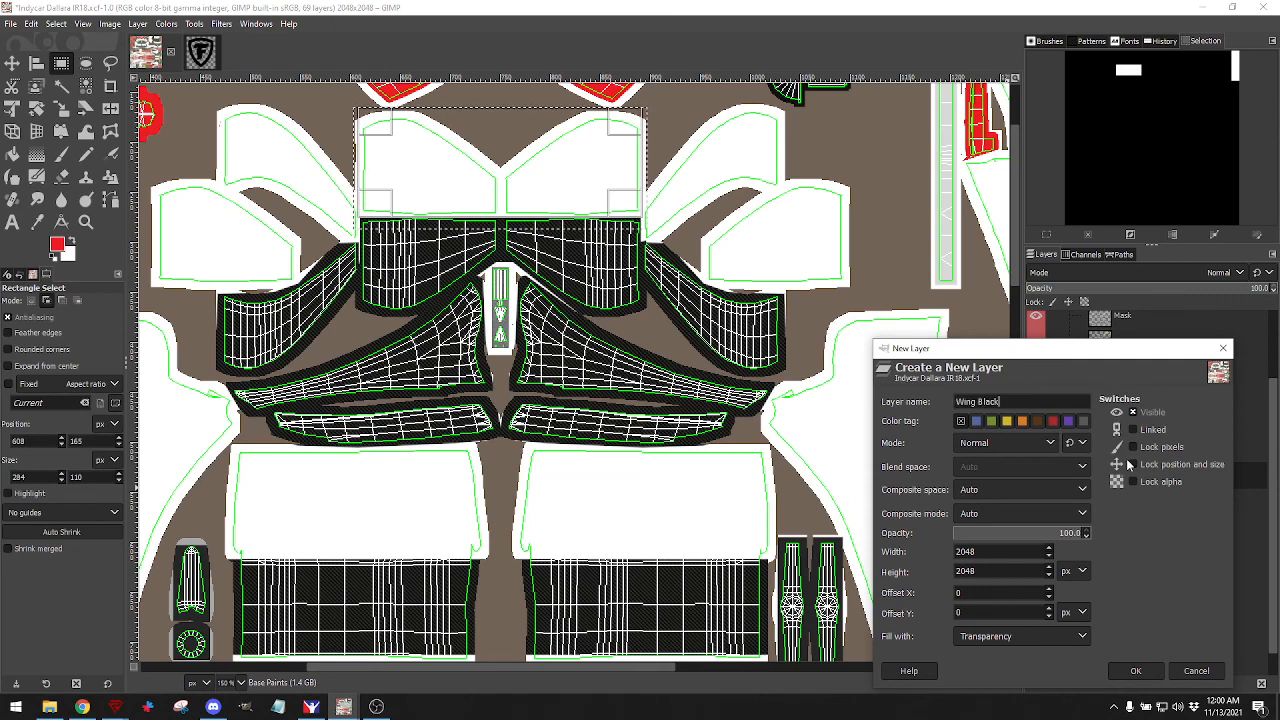
type("la")
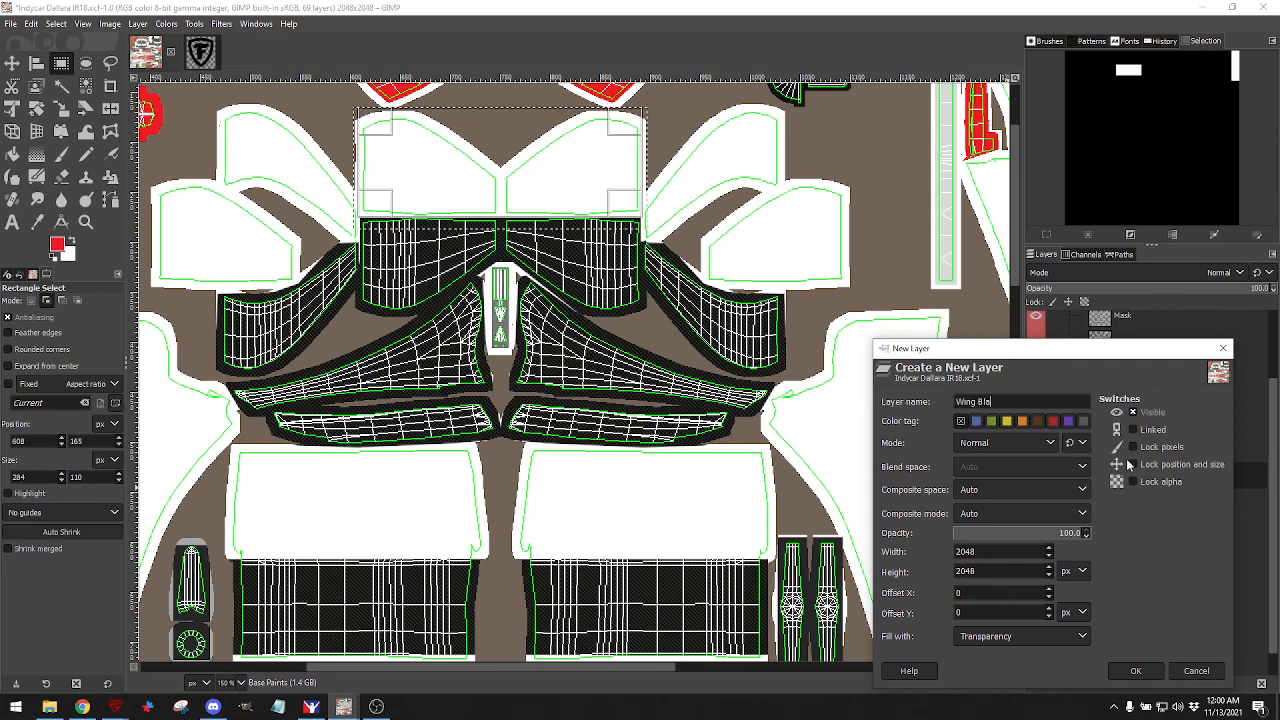
type("ck Front")
key("Return")
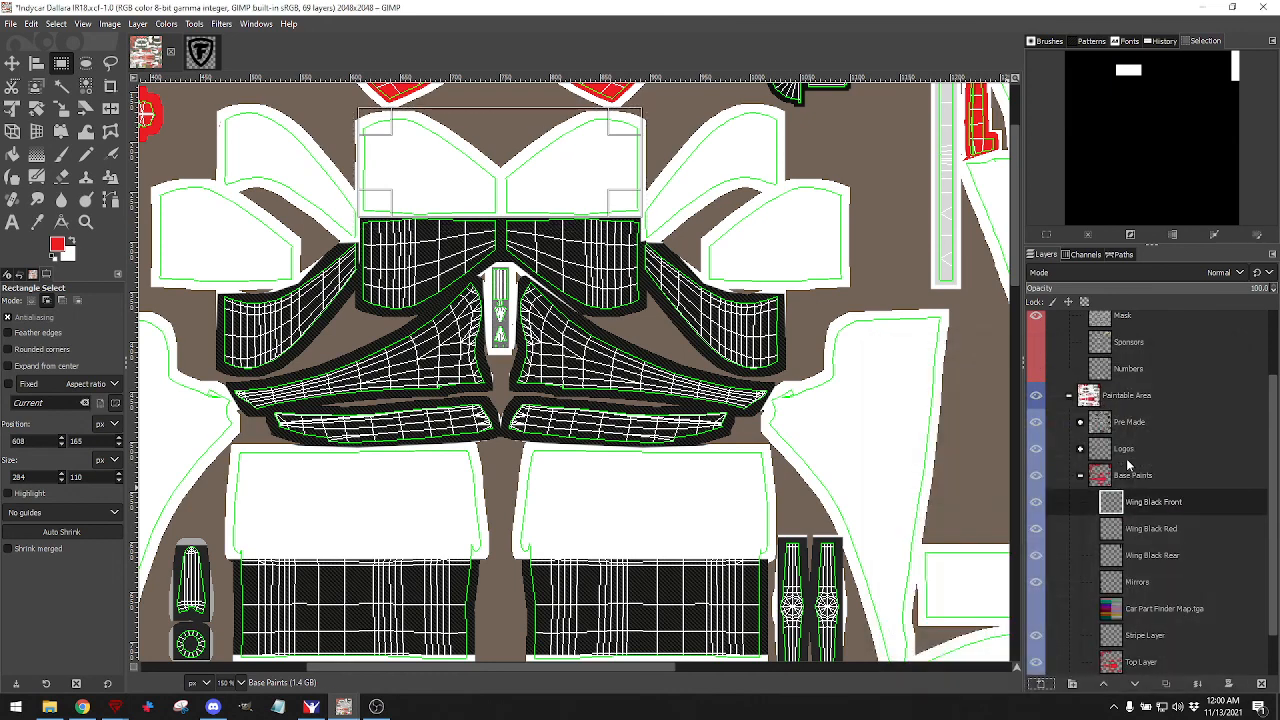
Reset the colours to default black and white and pick the Bucket Fill tool.
left_click(57, 255)
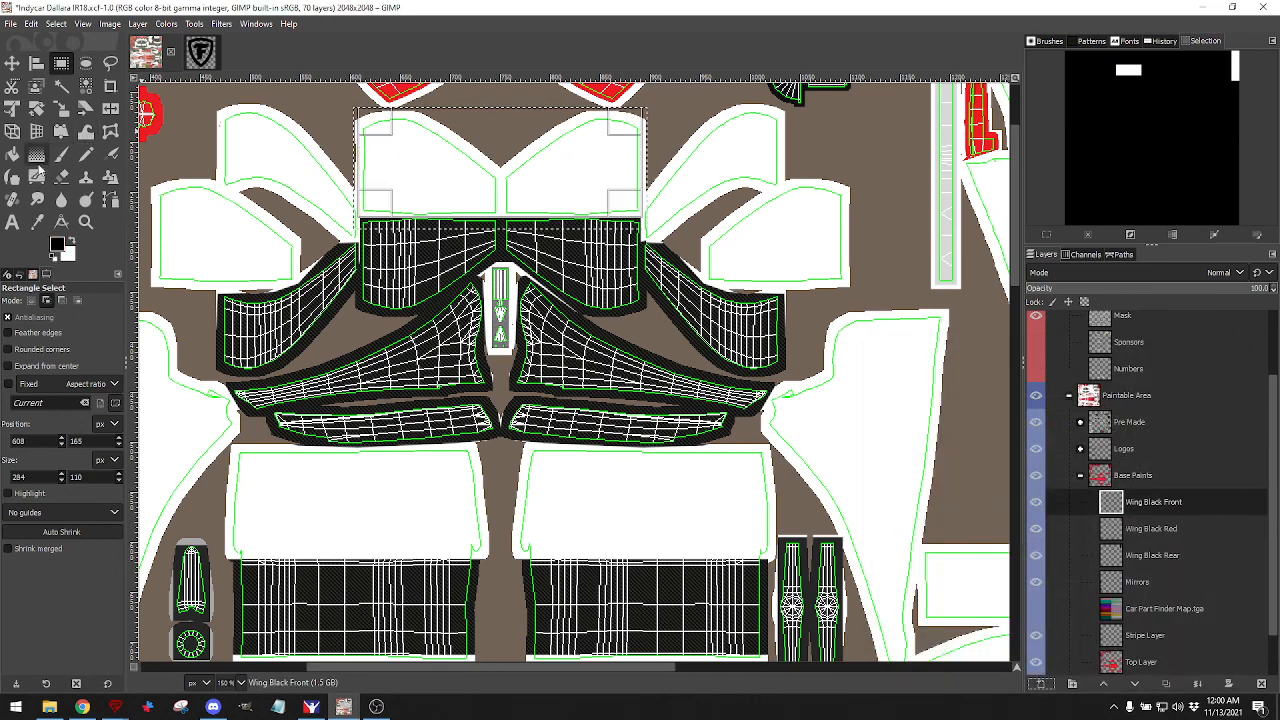
left_click(12, 155)
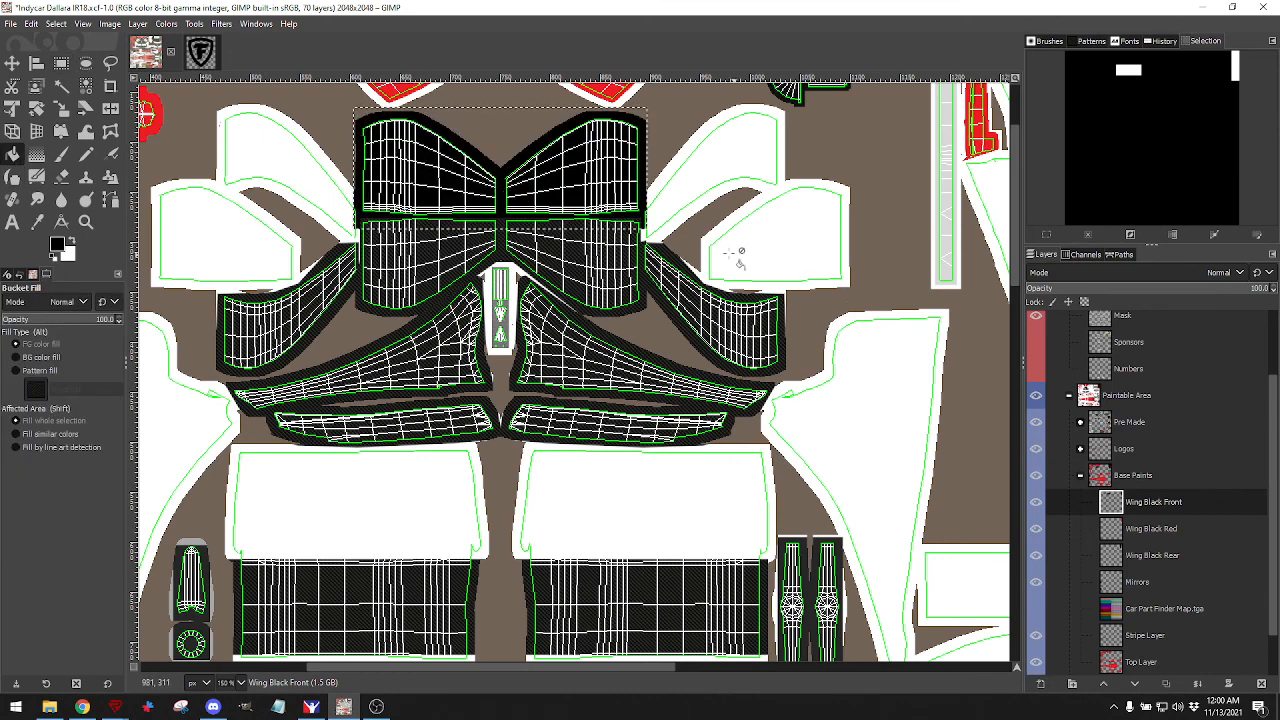
scroll(1080, 362, "up", 3)
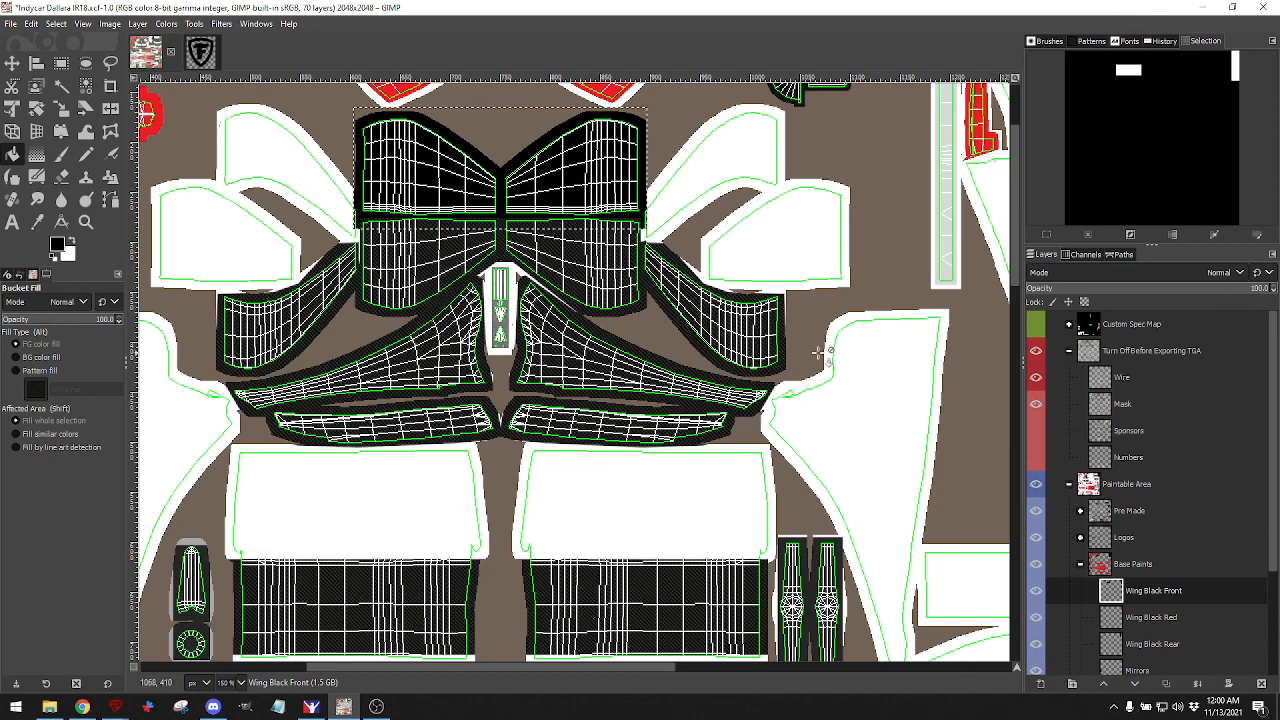
scroll(607, 424, "down", 3)
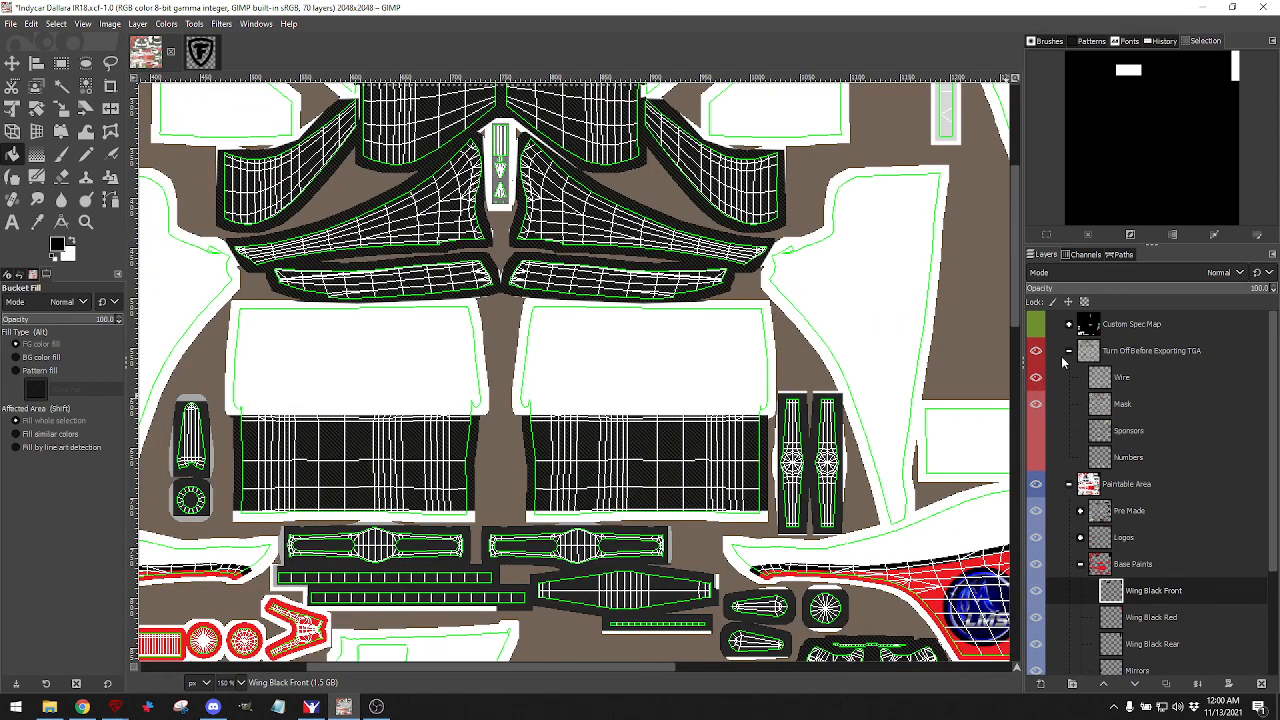
Briefly check the part-finder grid, then leave only the UV wireframe visible and pick Rectangle Select.
left_click(1036, 377)
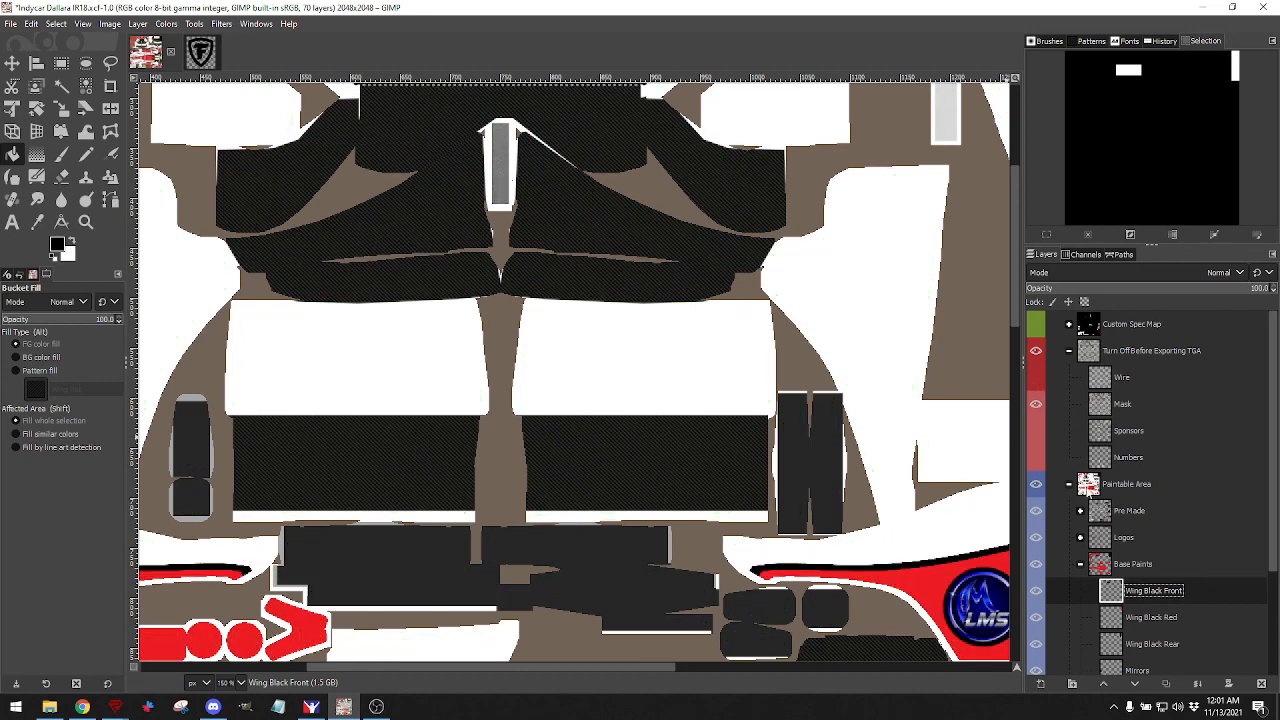
scroll(1086, 486, "down", 3)
left_click(1036, 556)
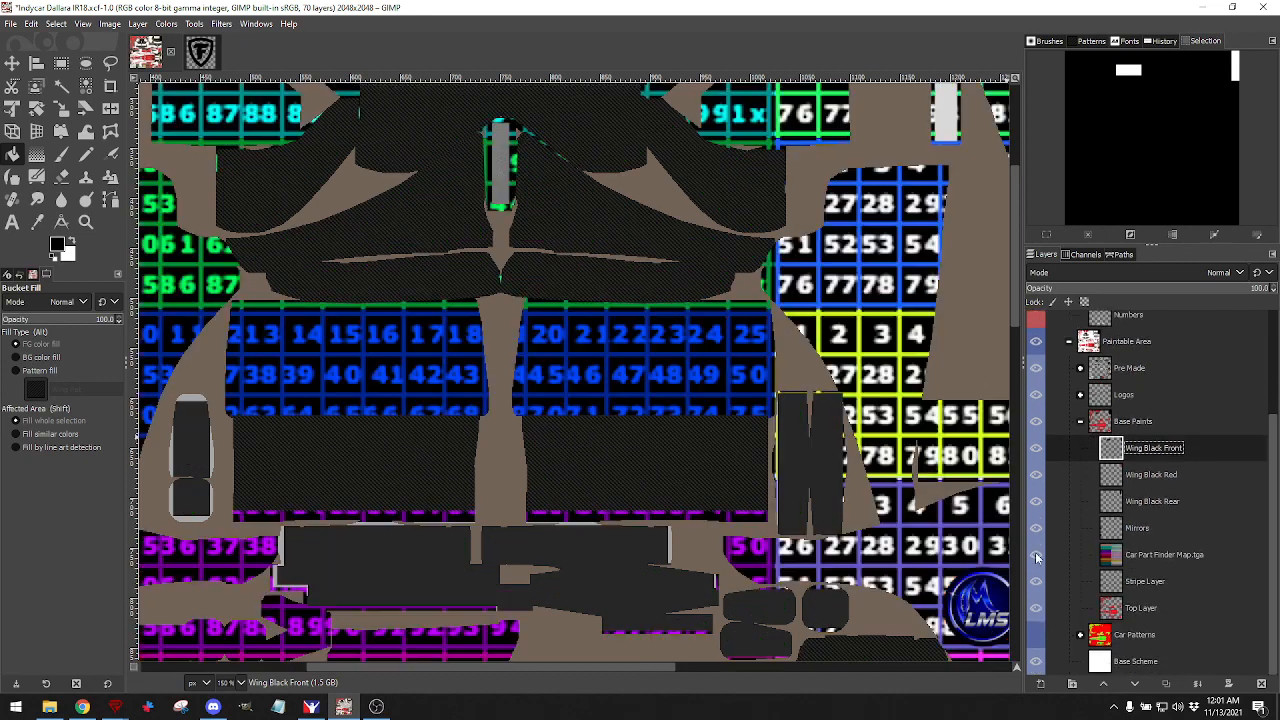
left_click(1036, 557)
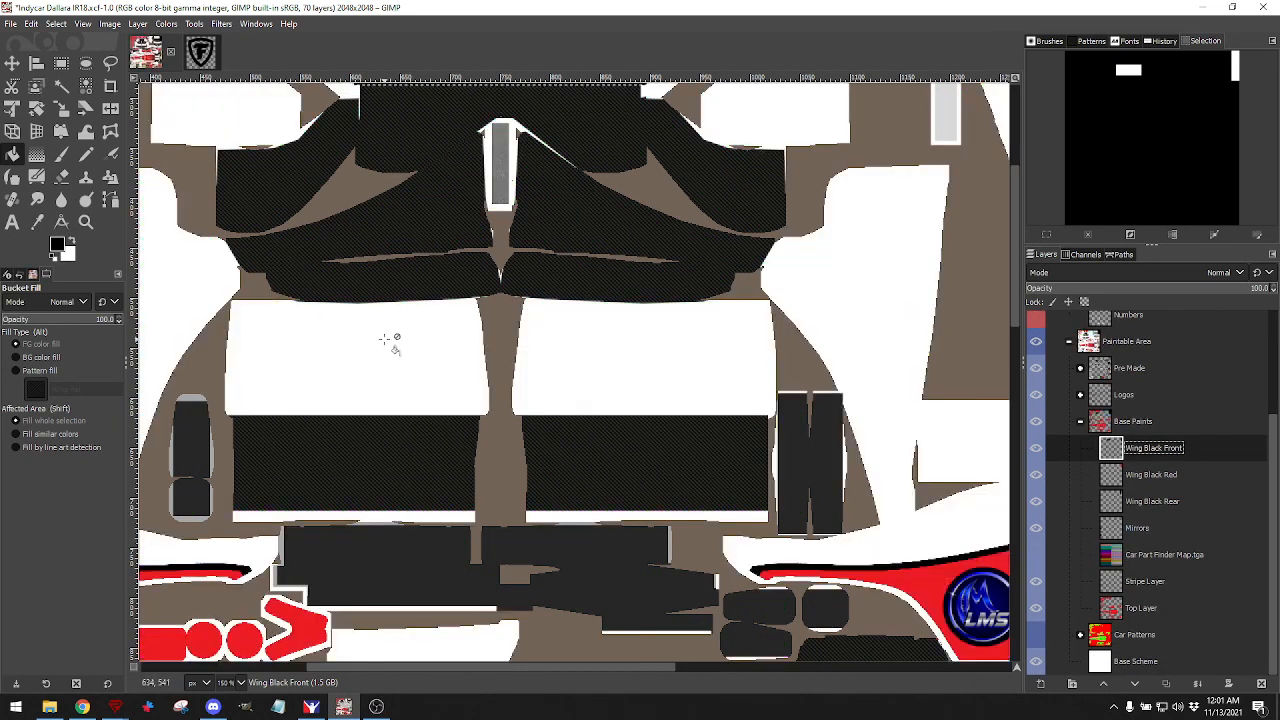
scroll(1104, 365, "up", 2)
scroll(1104, 365, "up", 2)
left_click(1036, 377)
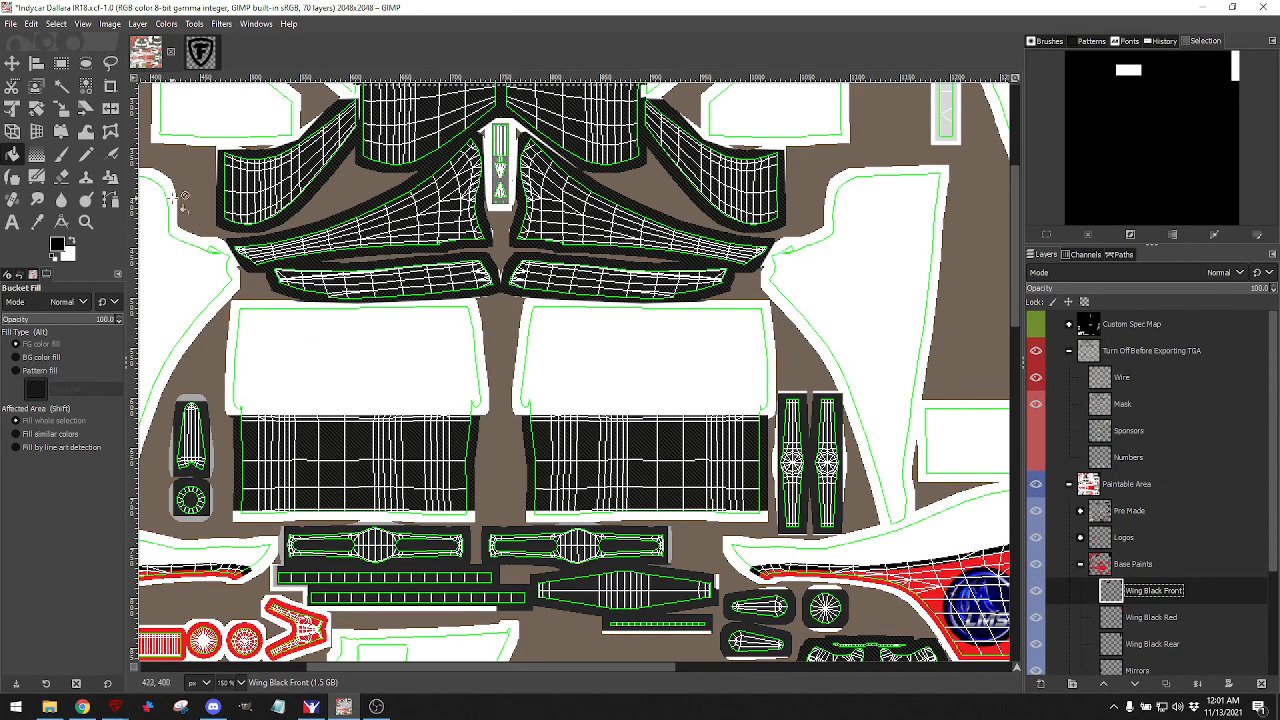
left_click(61, 62)
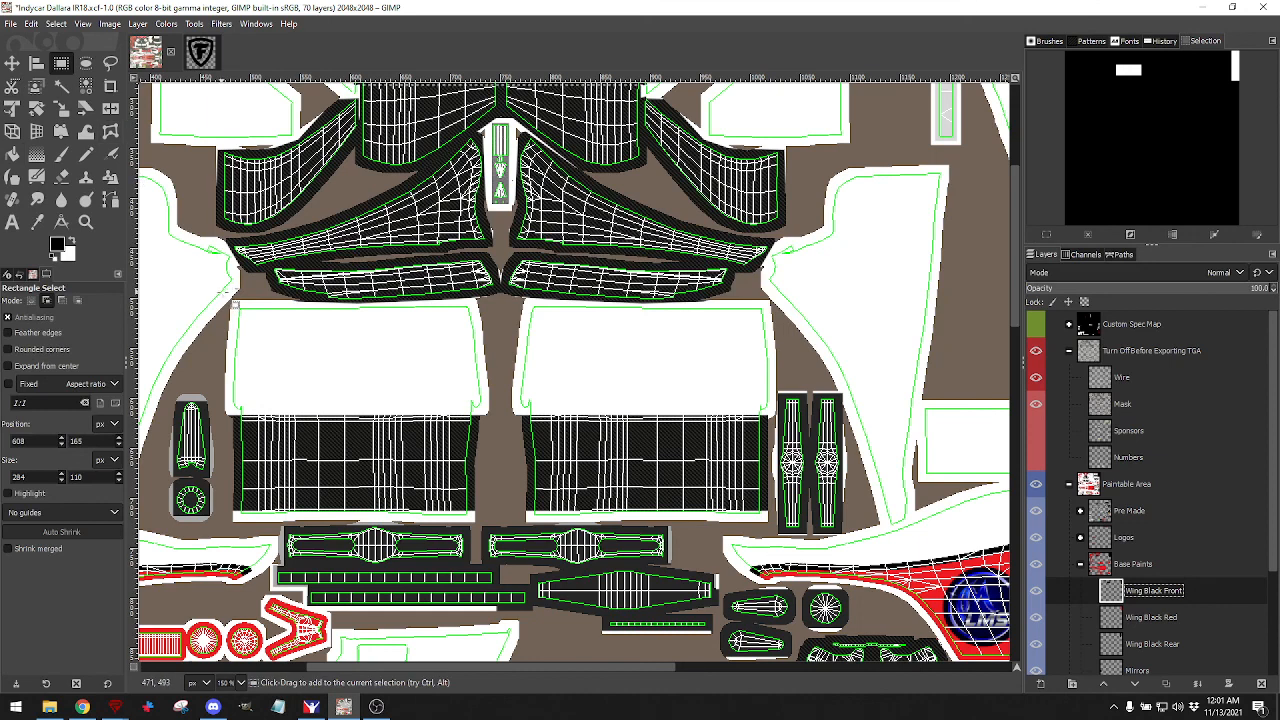
Select the two white front-wing panels and bucket-fill them red.
left_click_drag(232, 301, 771, 412)
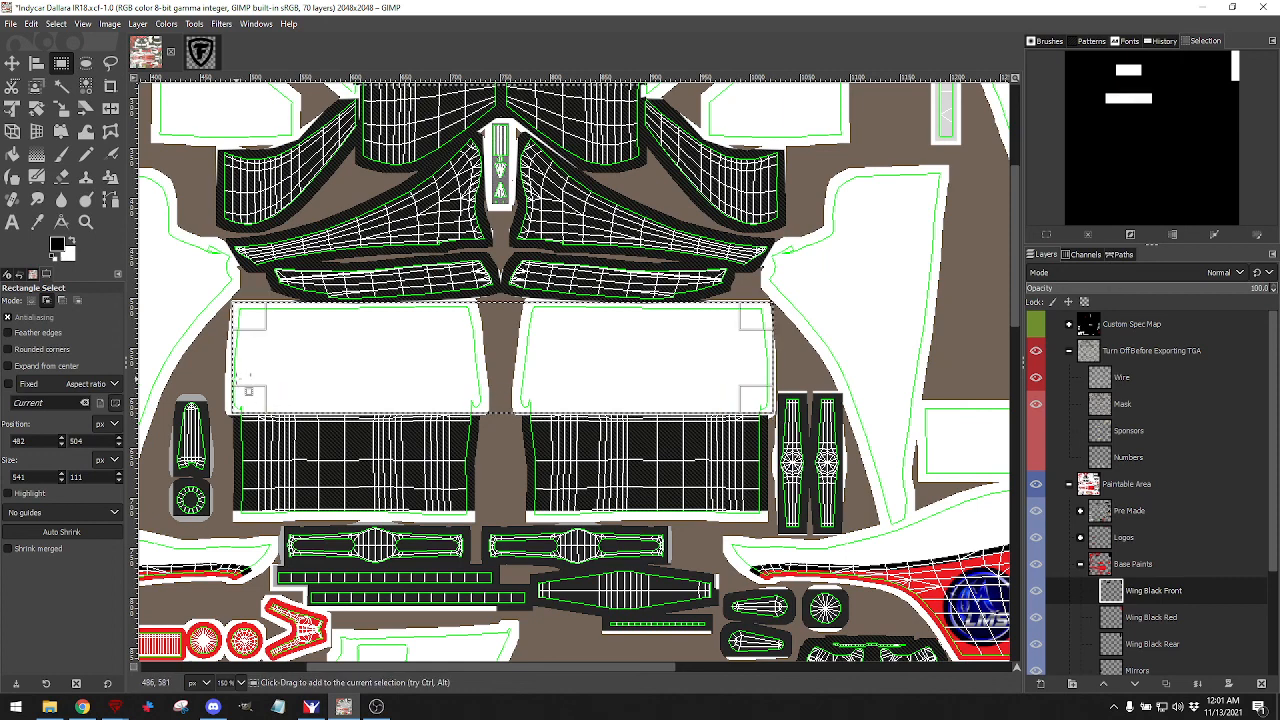
left_click_drag(246, 395, 243, 397)
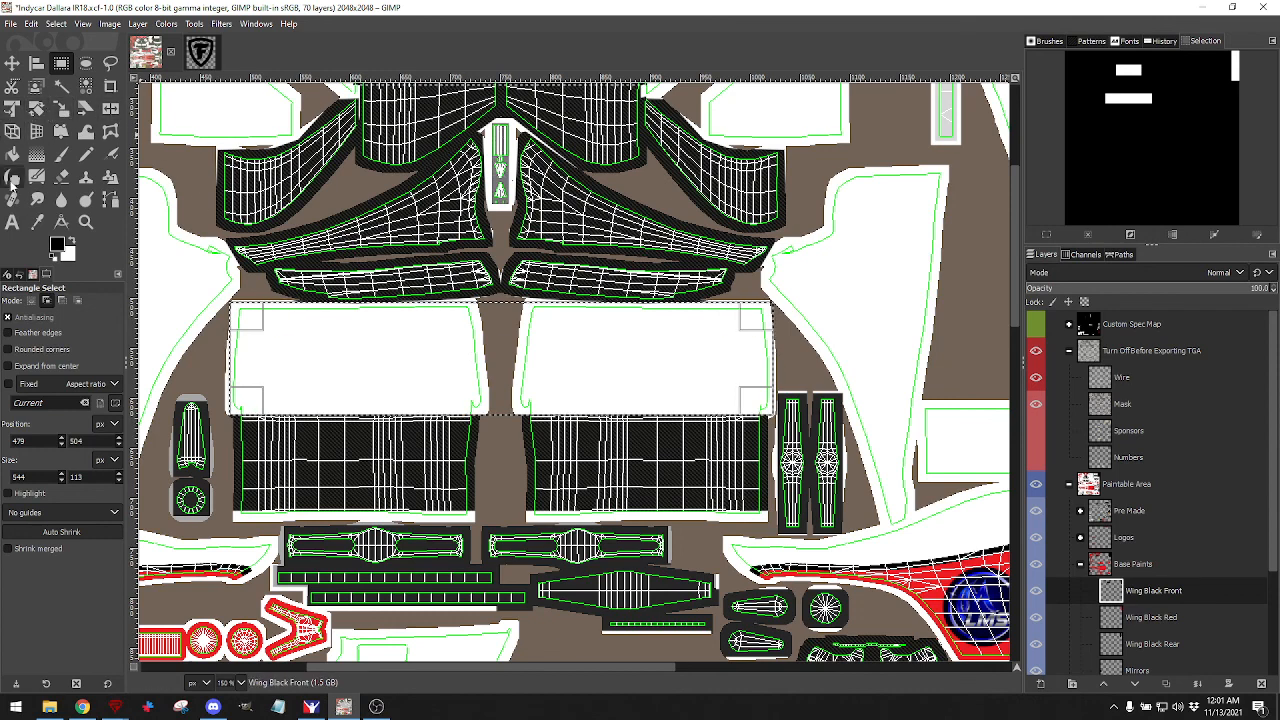
left_click(57, 244)
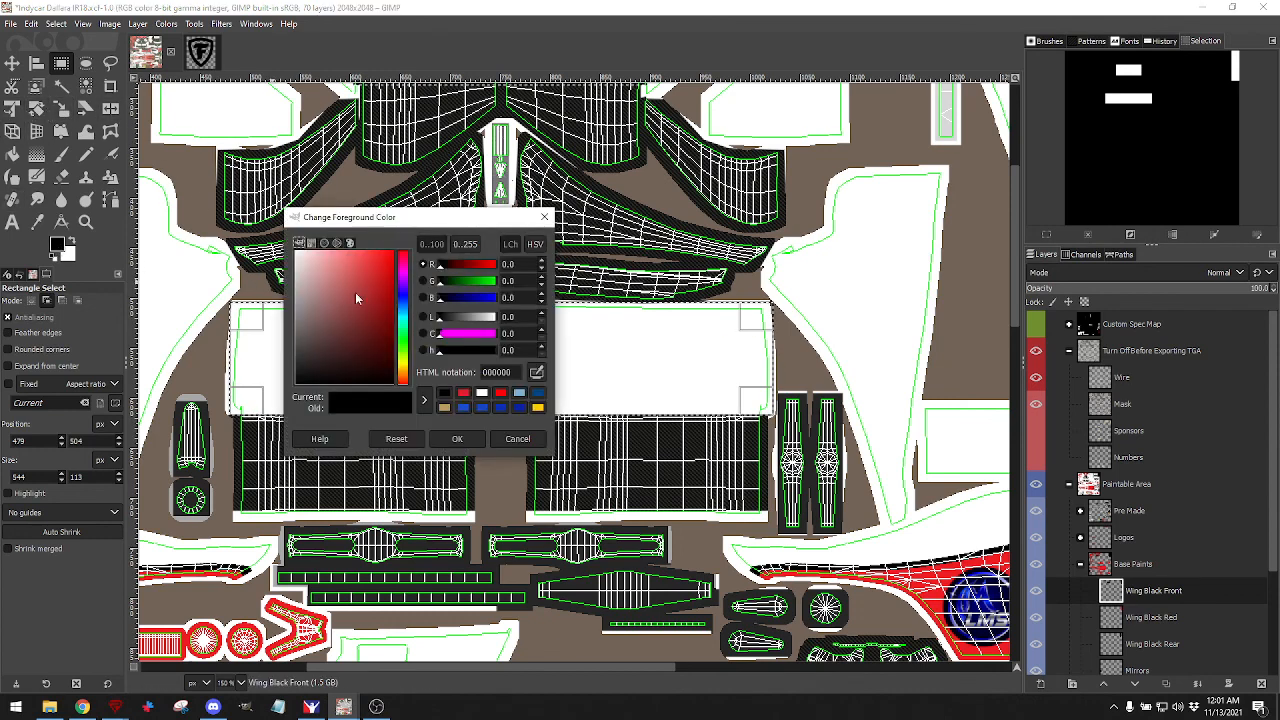
left_click(463, 392)
left_click(457, 438)
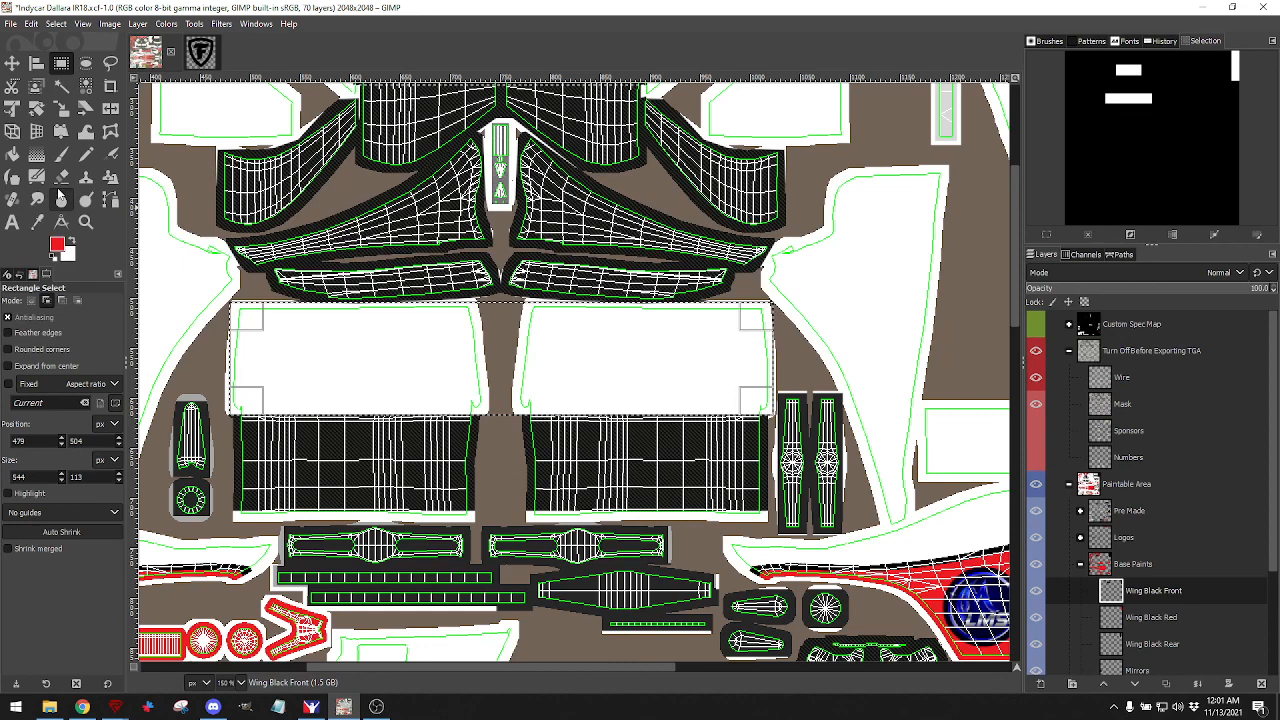
left_click(12, 153)
left_click(371, 349)
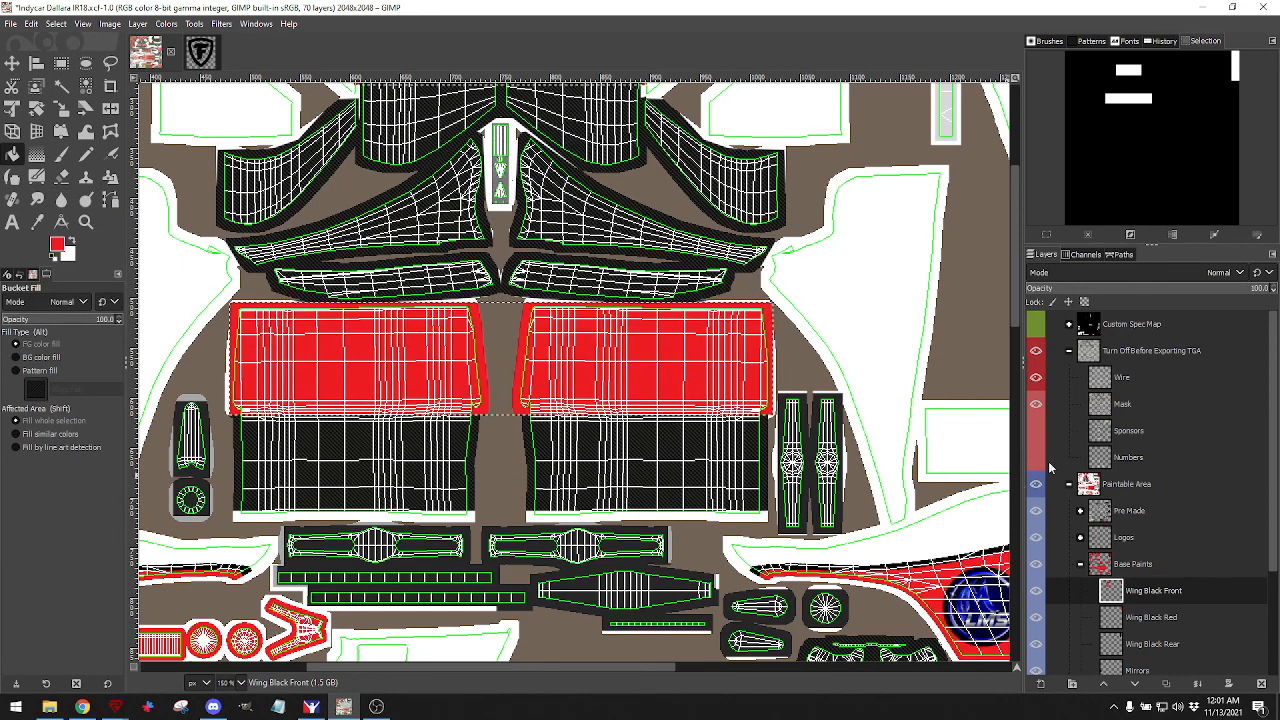
Rename the 'Wing Black Front' layer to 'Wing Front'.
double_click(1155, 591)
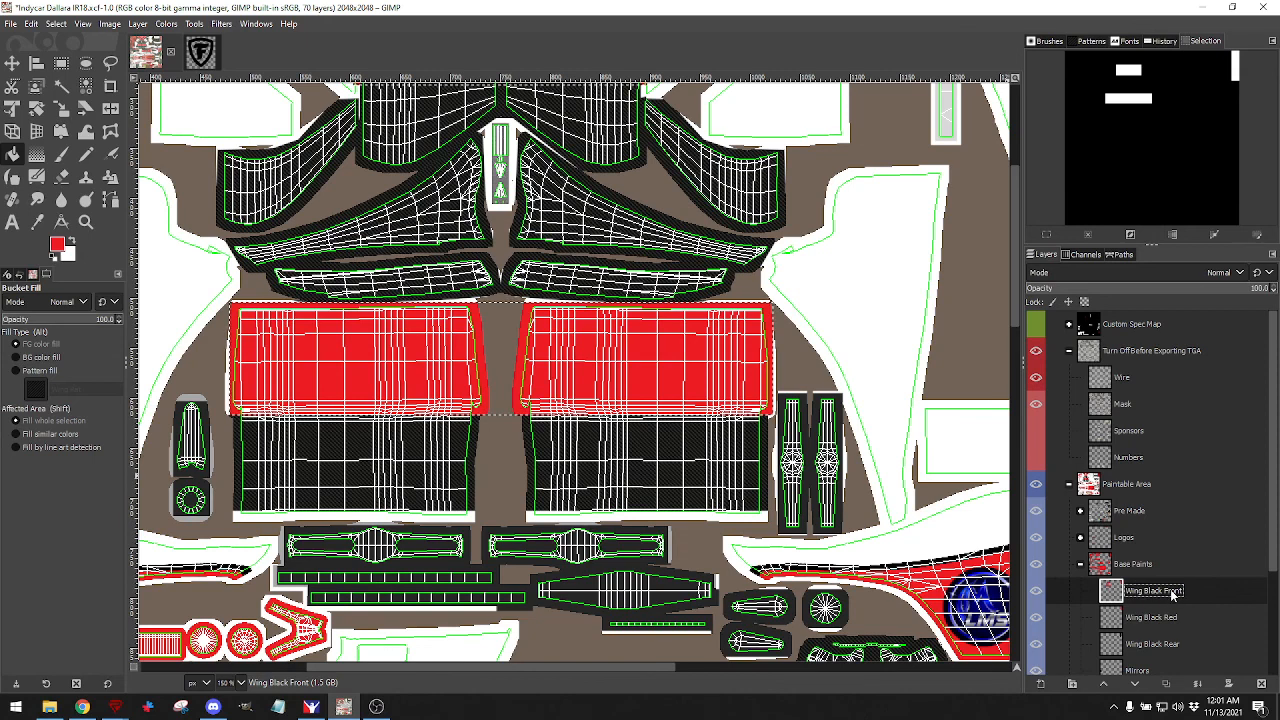
left_click(1153, 591)
key("BackSpace")
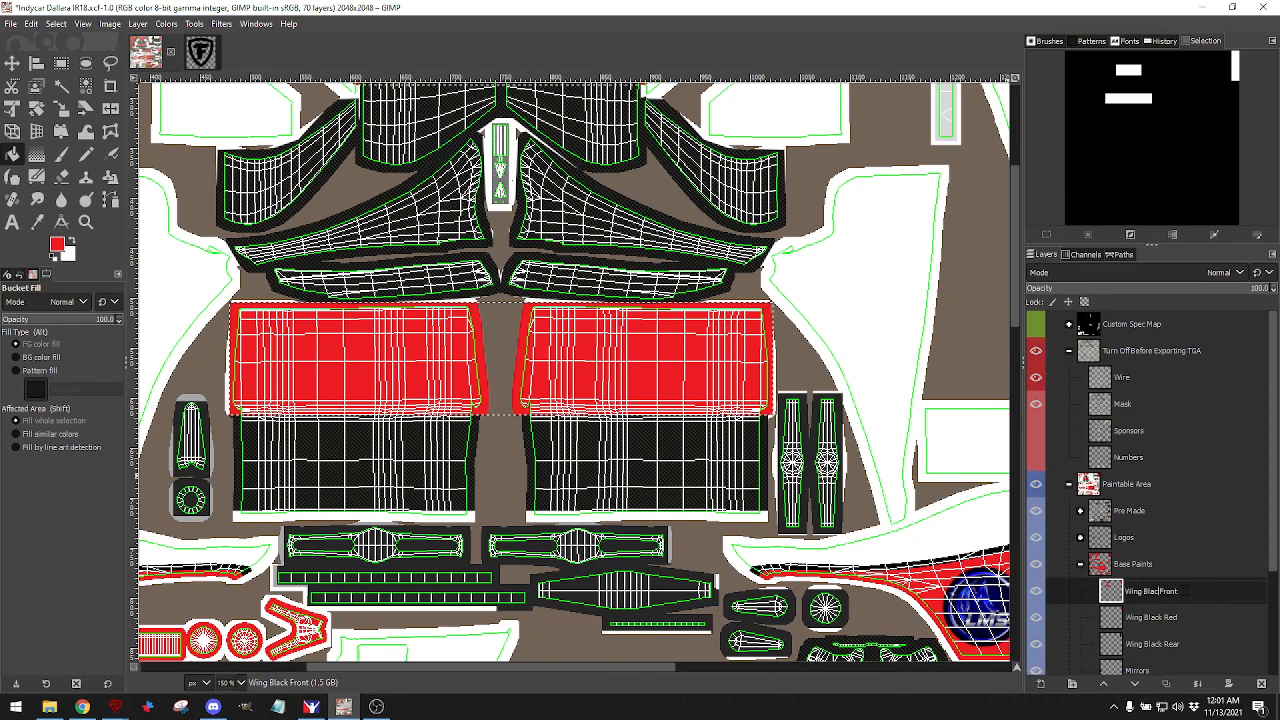
key("BackSpace")
key("BackSpace")
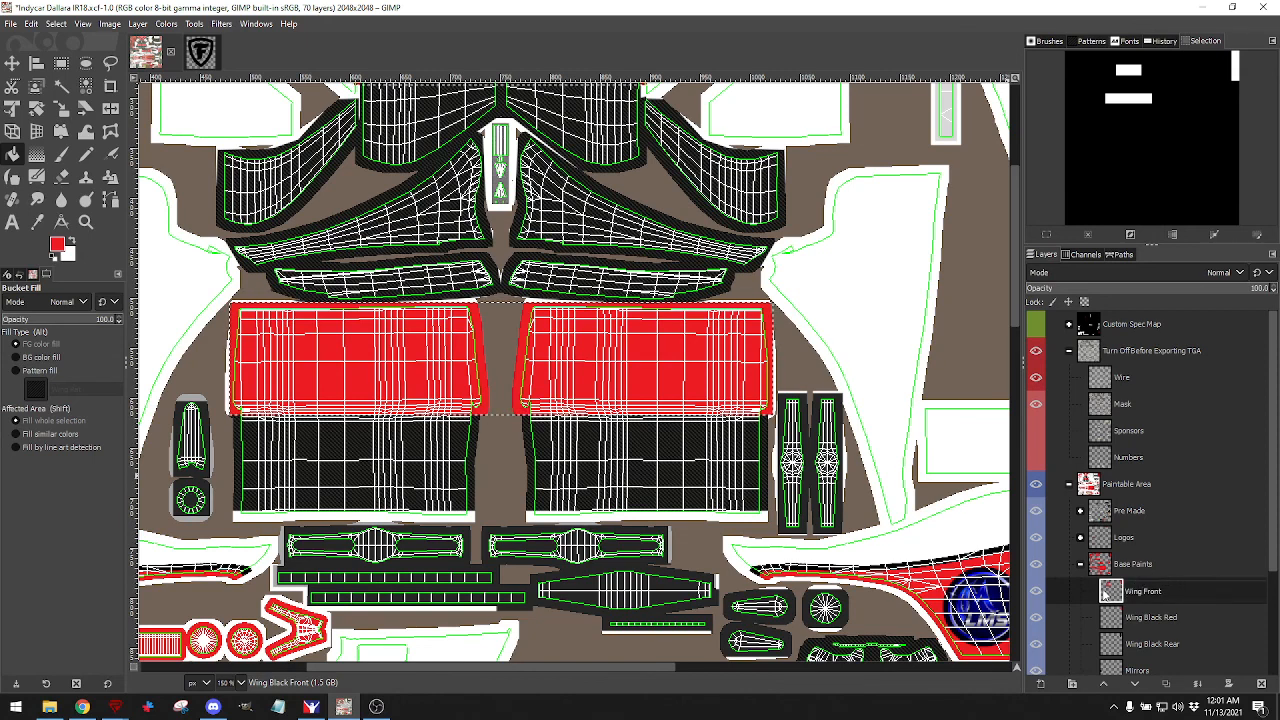
key("Return")
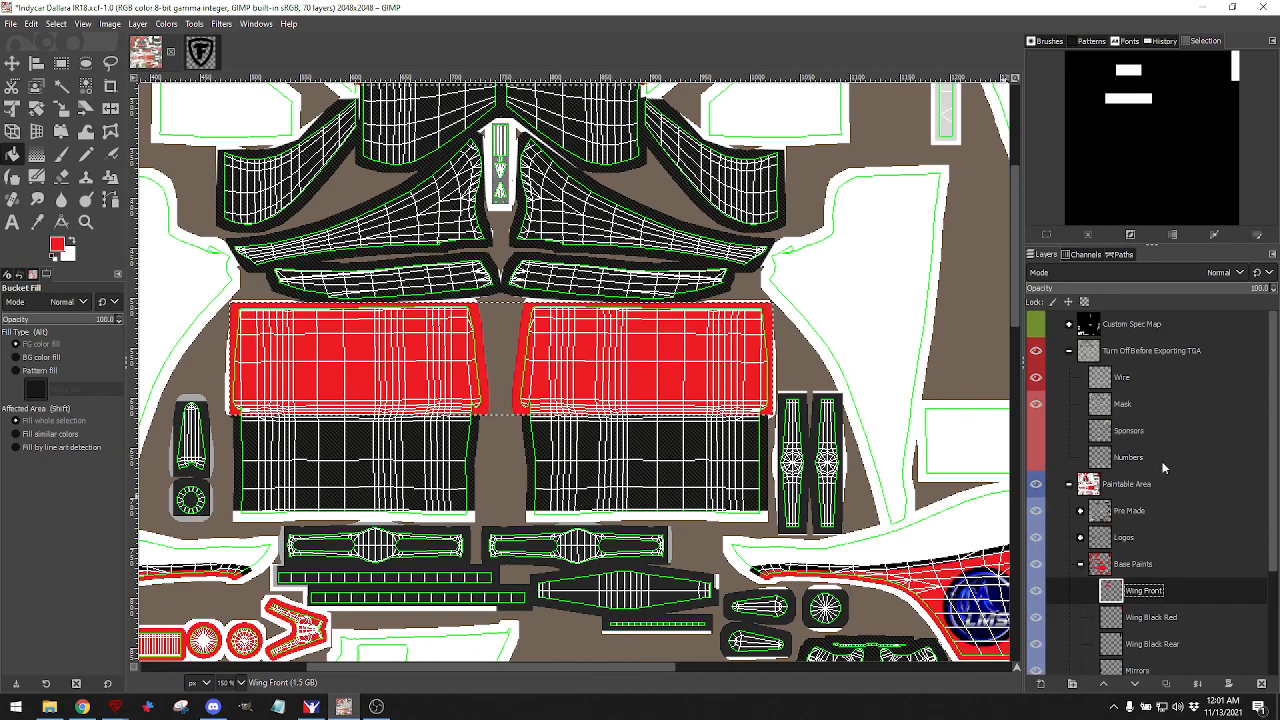
Hide the wireframe, export the texture, and switch to the iRacing preview.
left_click(1035, 377)
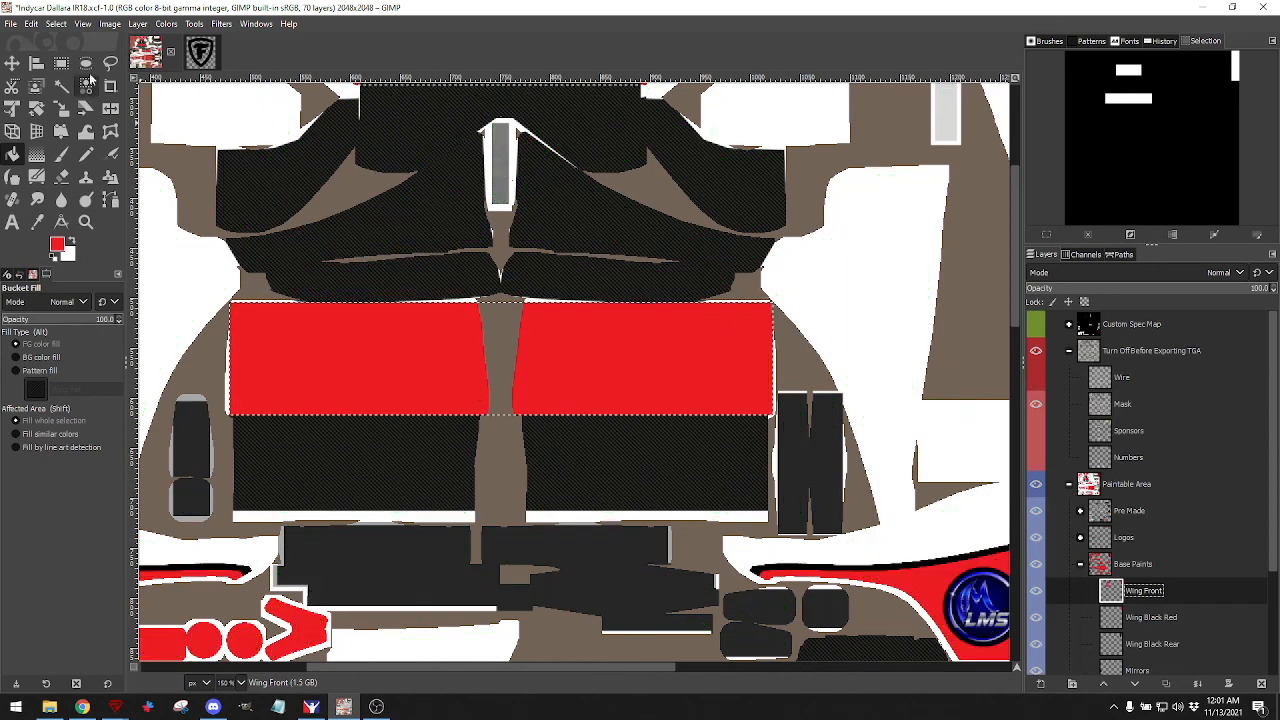
left_click(12, 24)
left_click(40, 218)
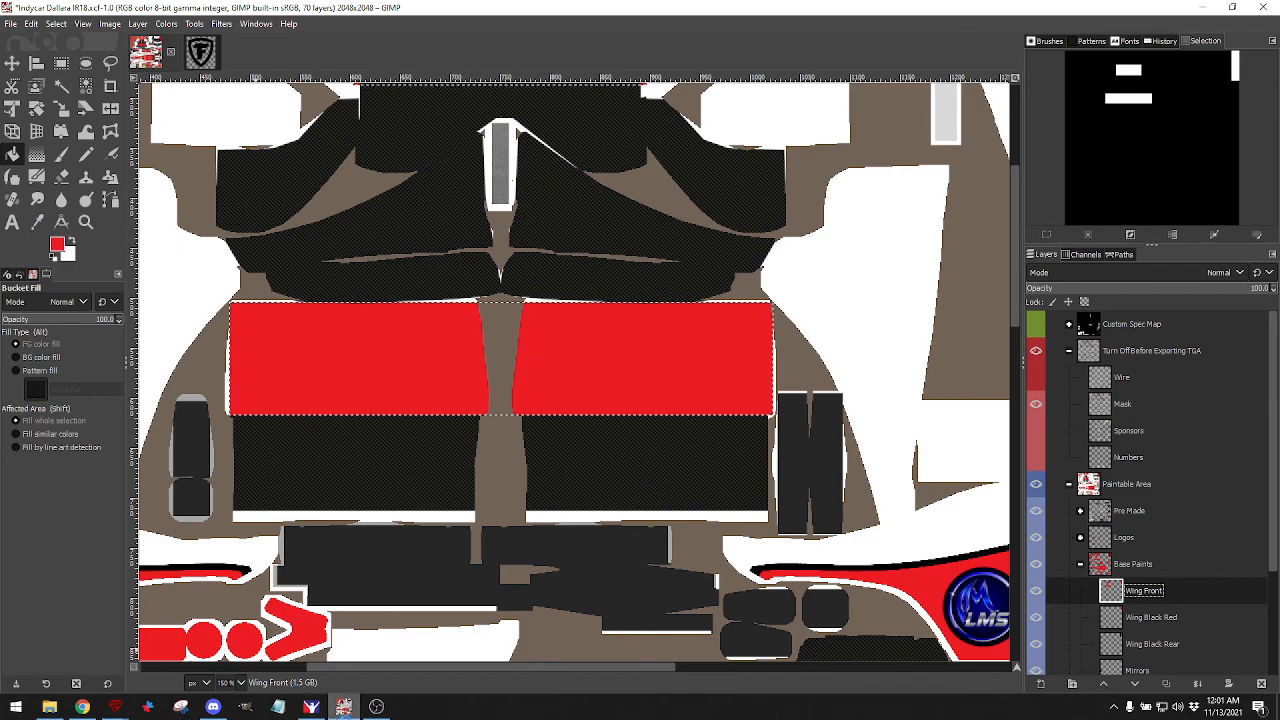
left_click(311, 706)
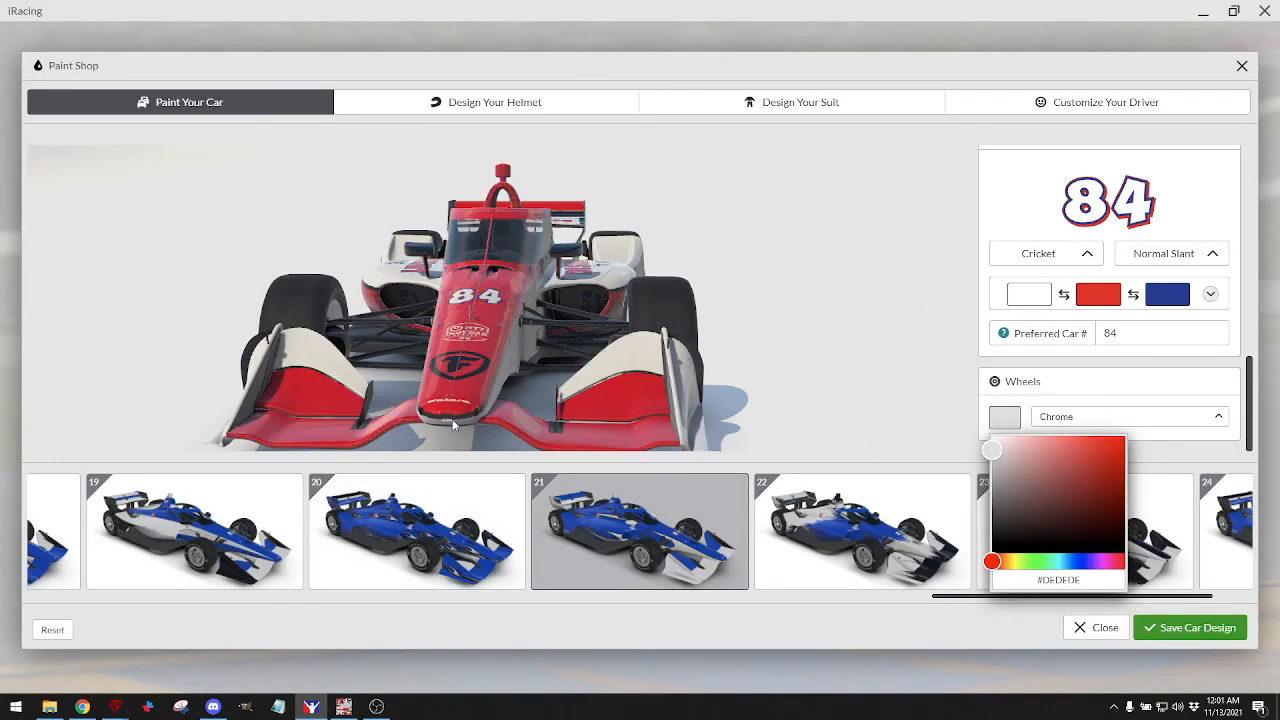
Orbit the iRacing car to view the red front wing from the side and front-left, then return to GIMP.
mouse_move(453, 425)
left_mouse_down()
mouse_move(585, 367)
mouse_move(534, 393)
mouse_move(534, 374)
mouse_move(424, 356)
mouse_move(405, 338)
mouse_move(495, 347)
left_mouse_up()
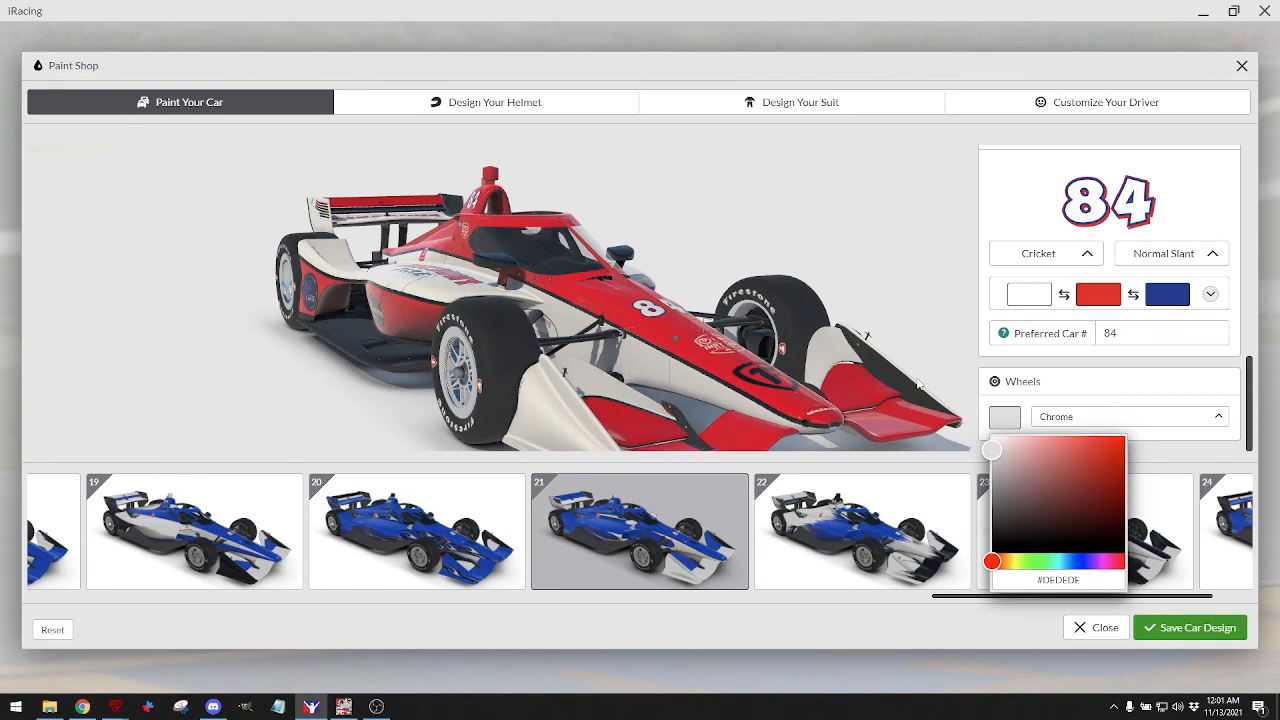
left_click_drag(911, 391, 874, 369)
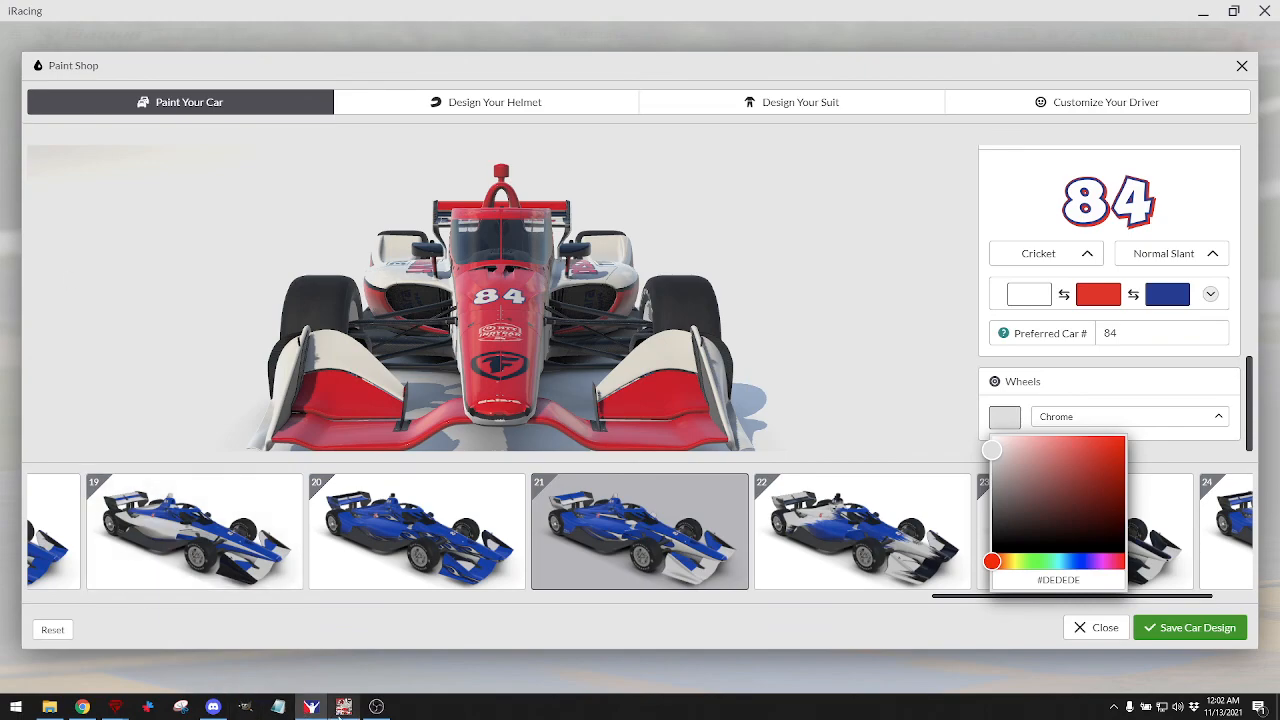
left_click(344, 707)
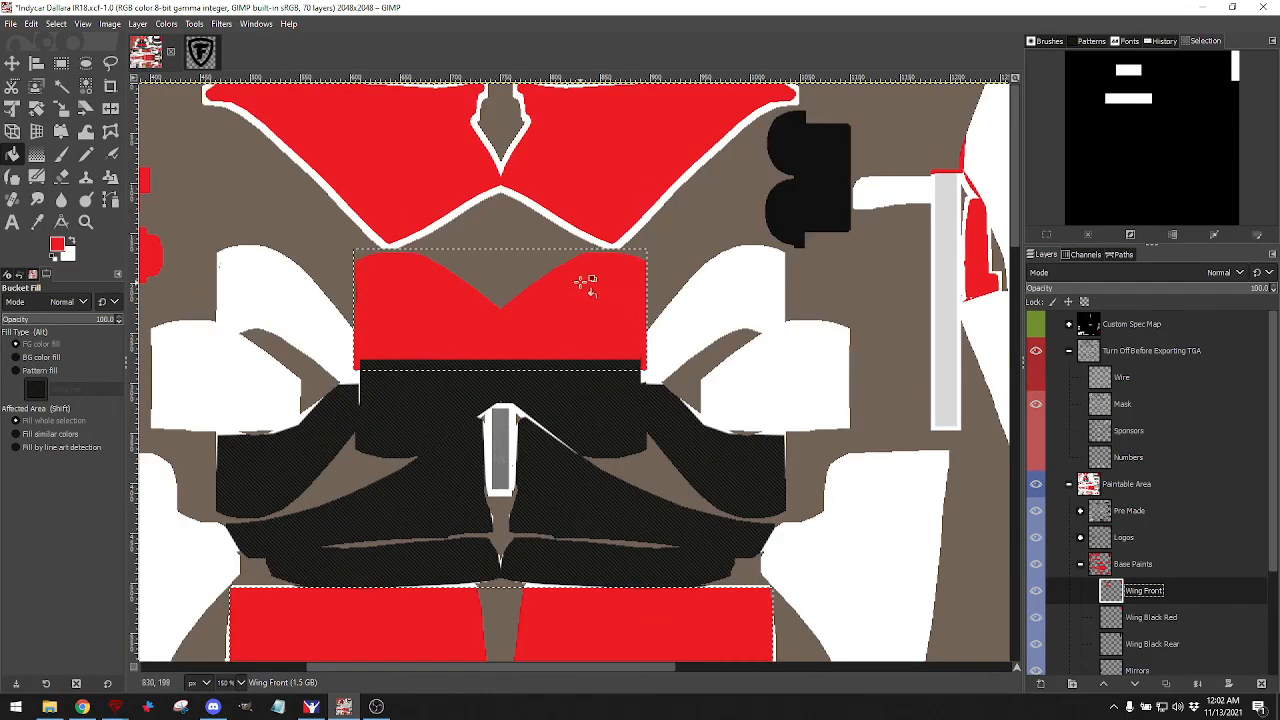
Undo the wireframe hiding, the 'Wing Front' rename and the red fill.
left_click(31, 23)
left_click(33, 36)
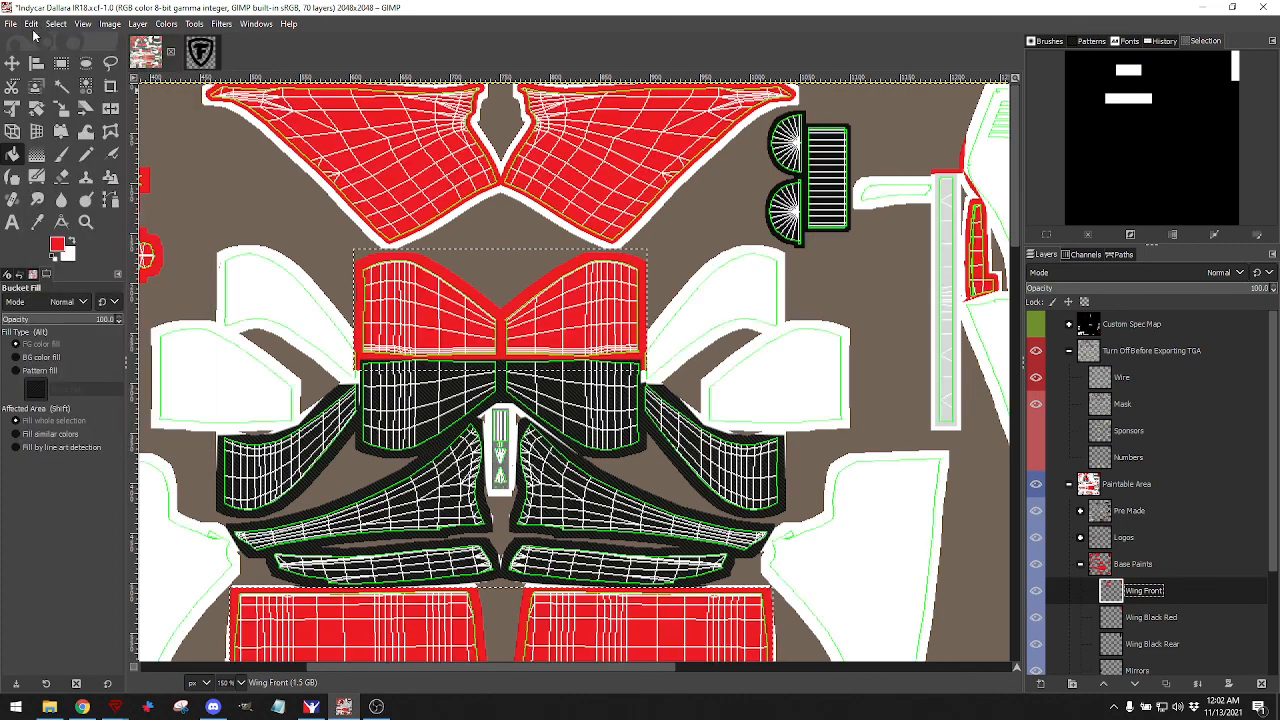
left_click(31, 23)
left_click(36, 40)
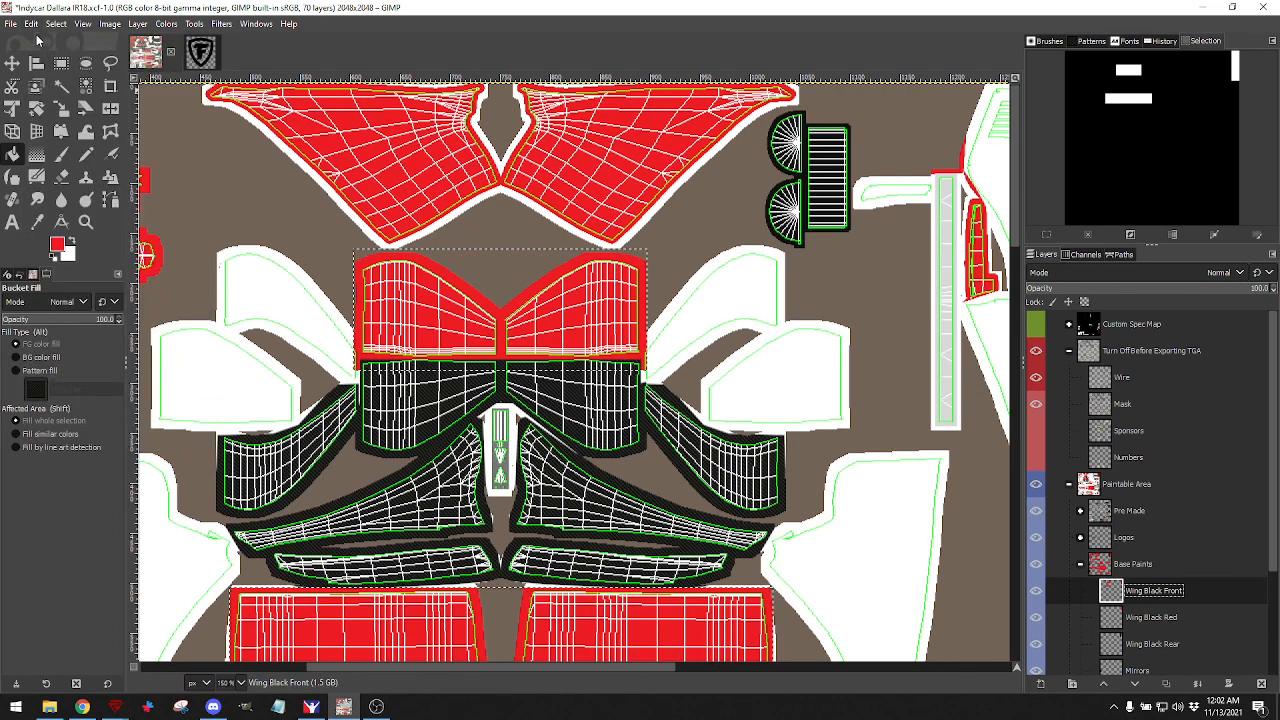
left_click(31, 23)
left_click(40, 41)
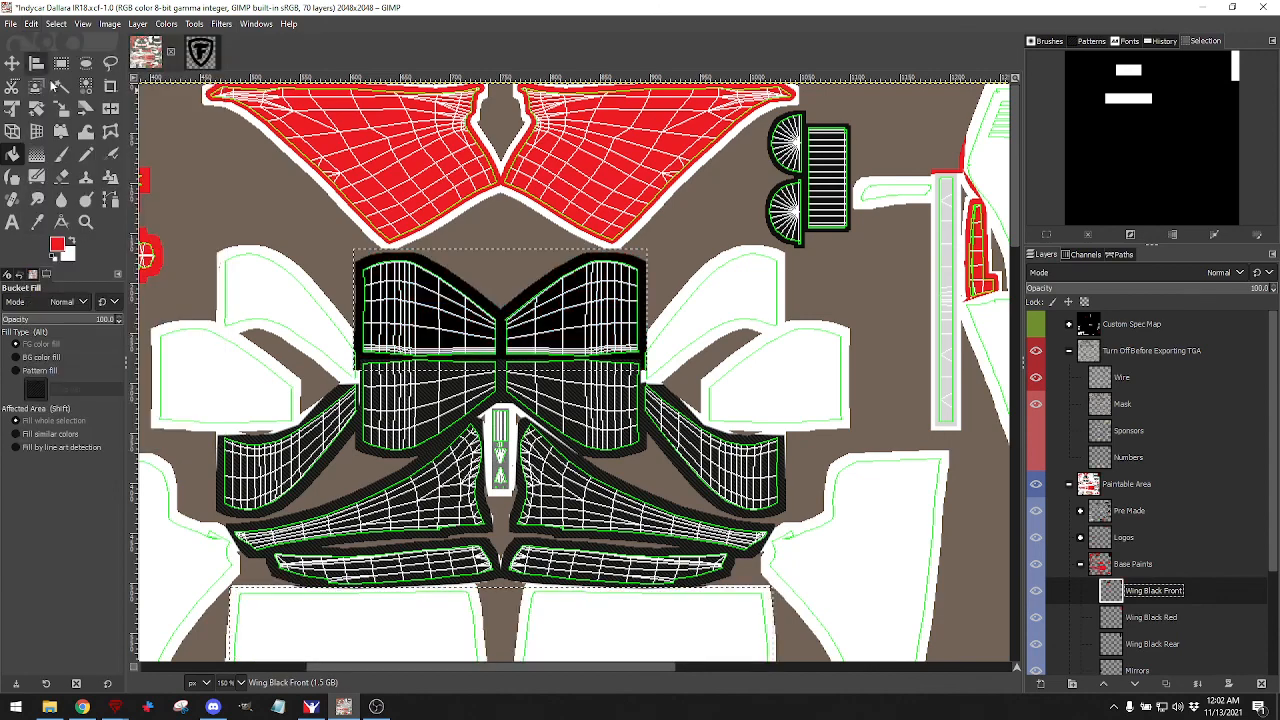
Clear the rectangle selection with Select > None and hide the UV wireframe.
scroll(433, 560, "down", 4)
scroll(433, 560, "up", 2)
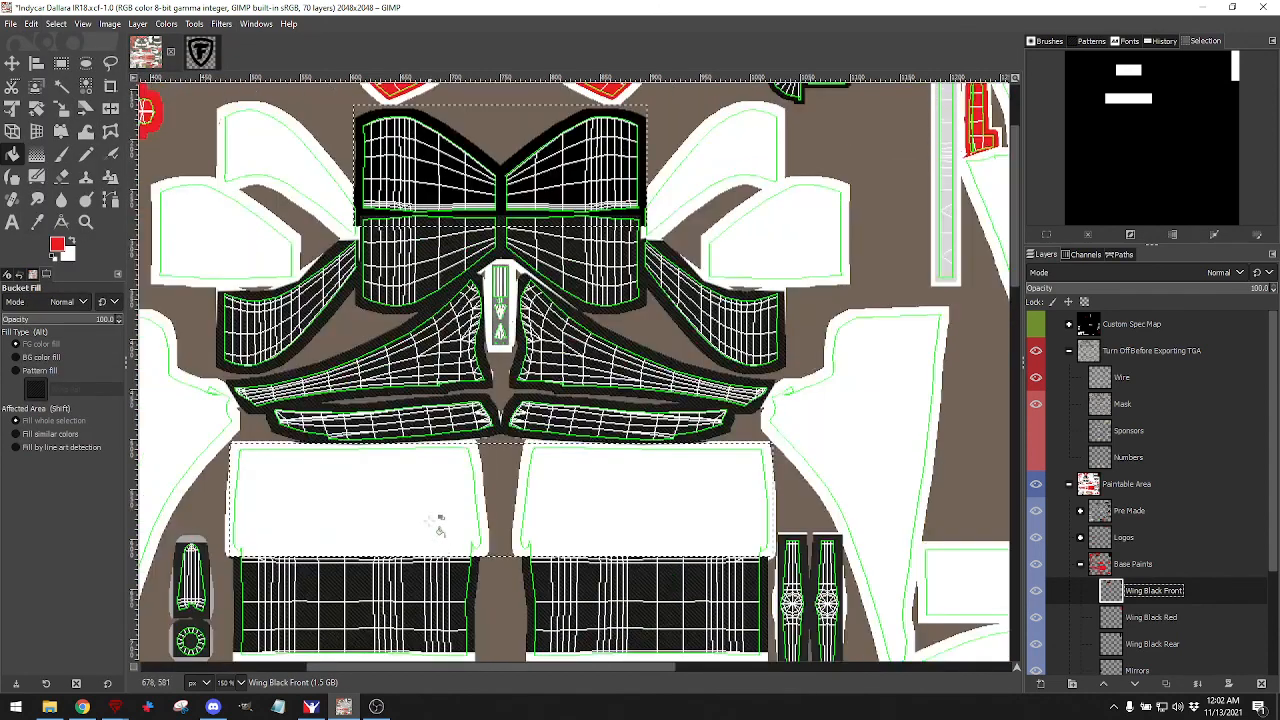
left_click(50, 24)
left_click(75, 62)
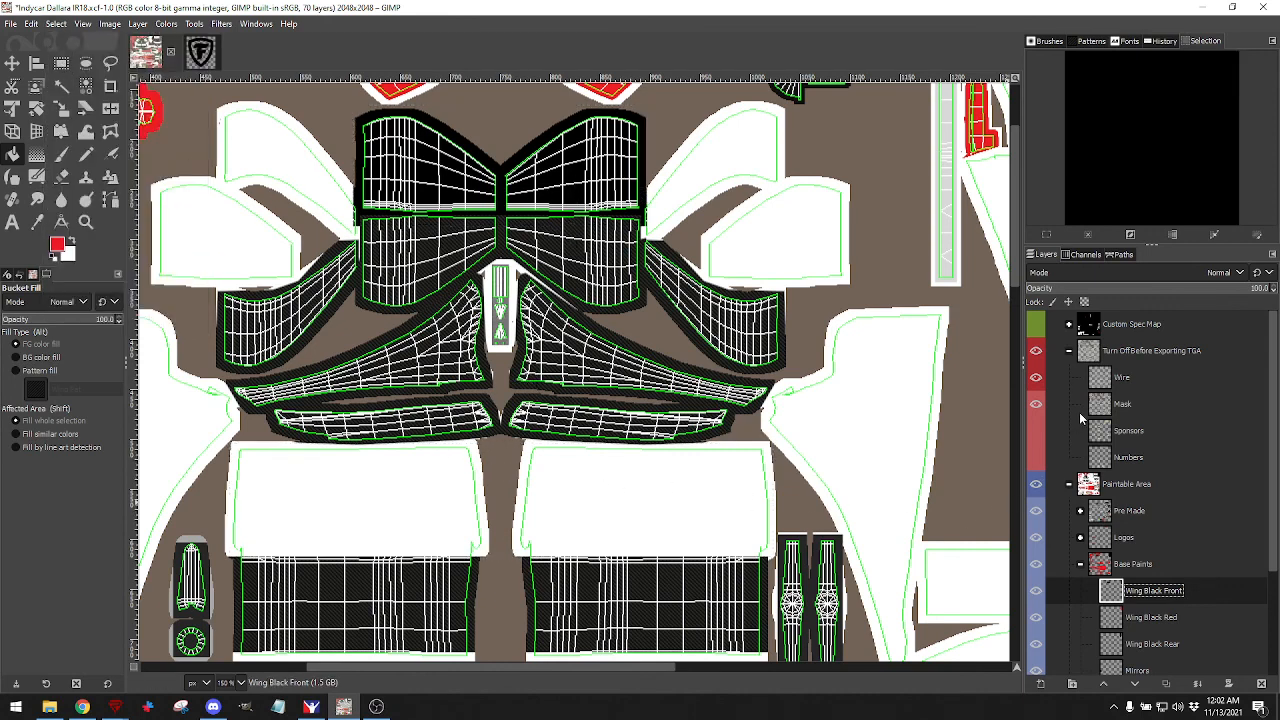
left_click(1036, 377)
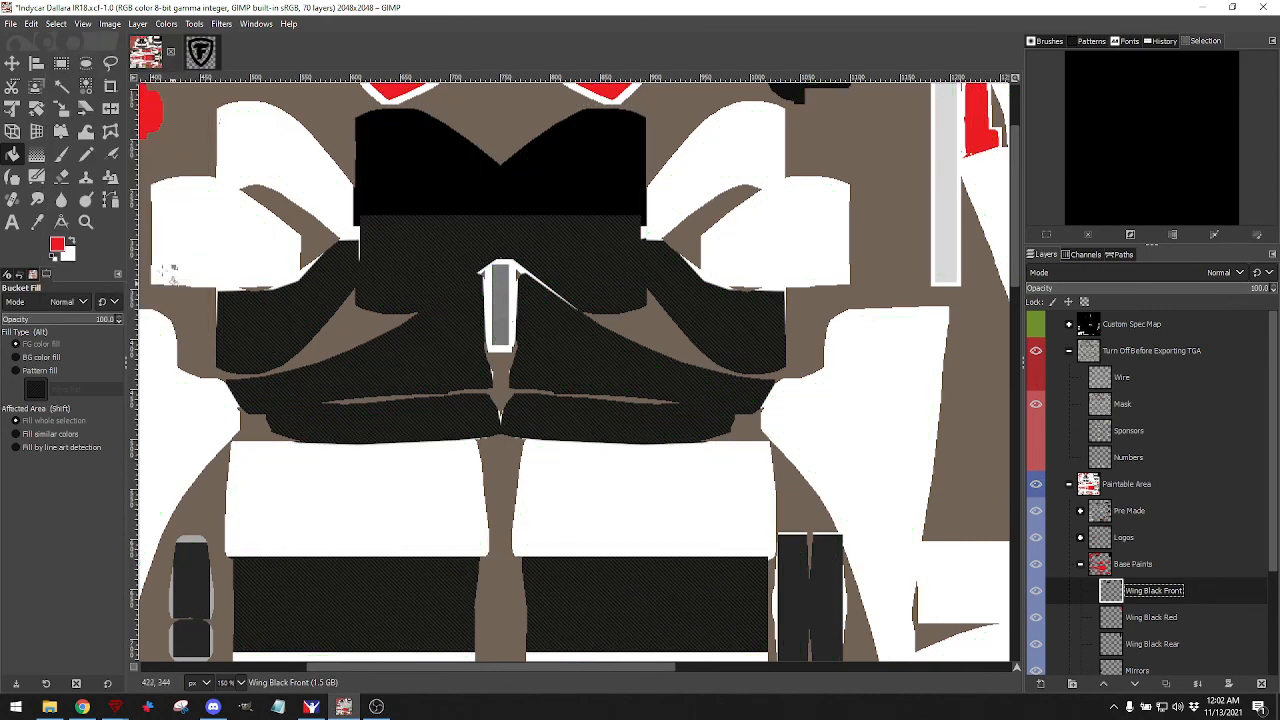
With the wireframe shown, select the lower front-wing panels and bucket-fill them red.
left_click(61, 62)
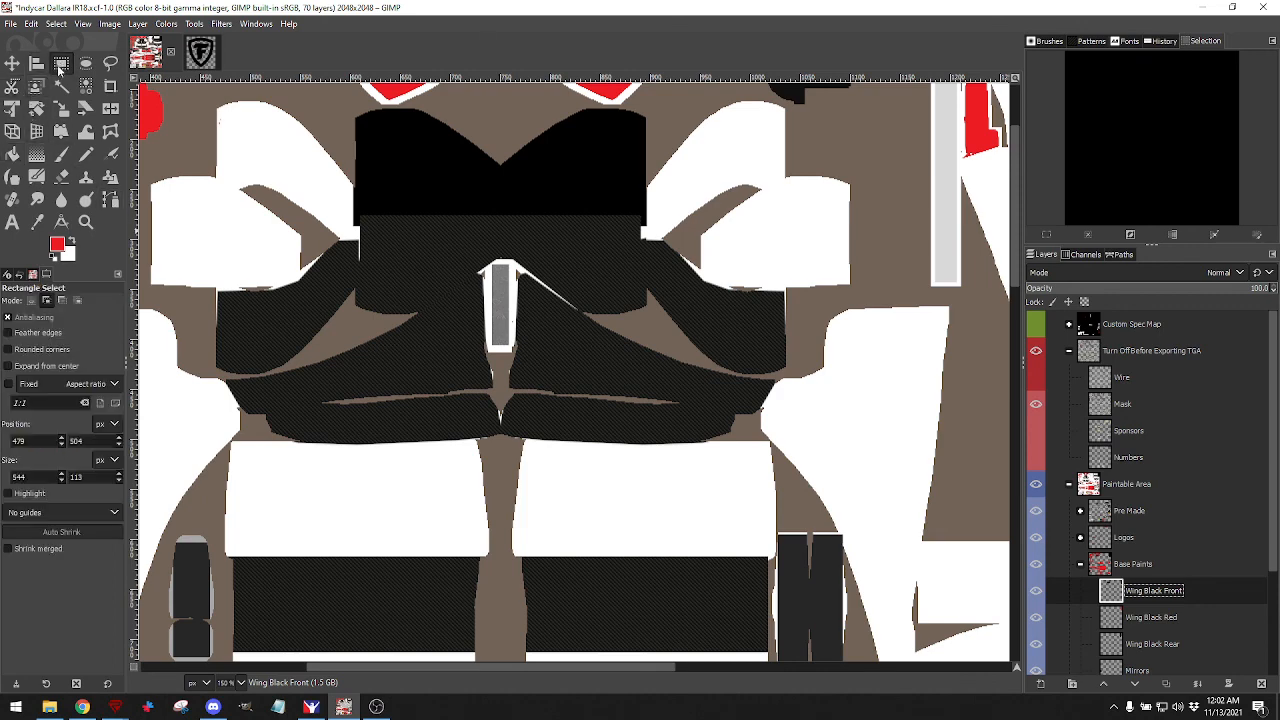
left_click(1036, 377)
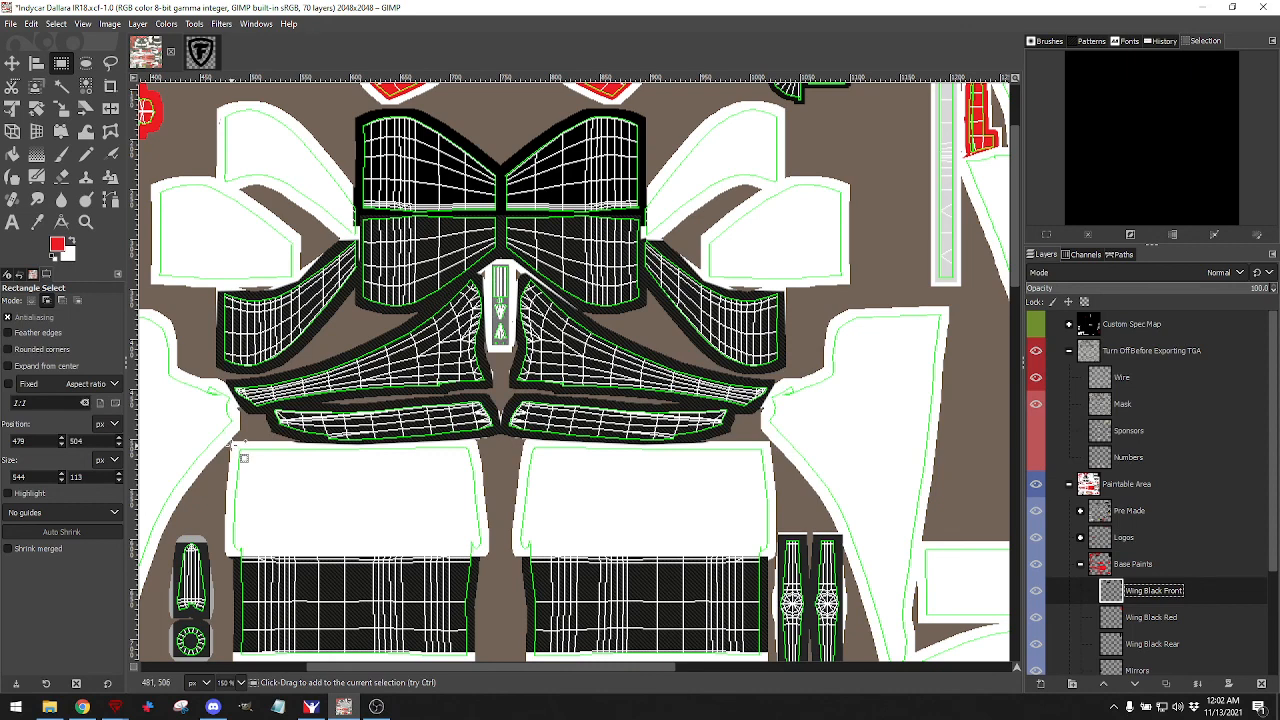
left_click_drag(234, 444, 569, 552)
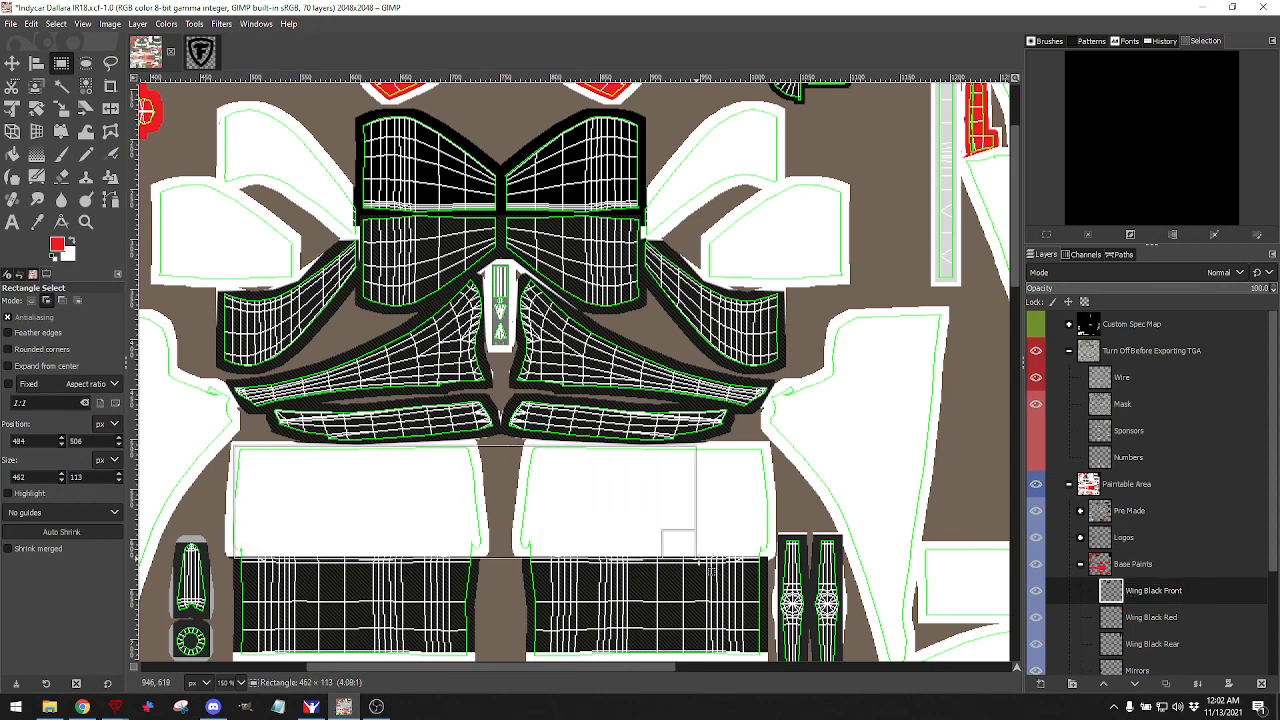
left_click_drag(770, 556, 770, 556)
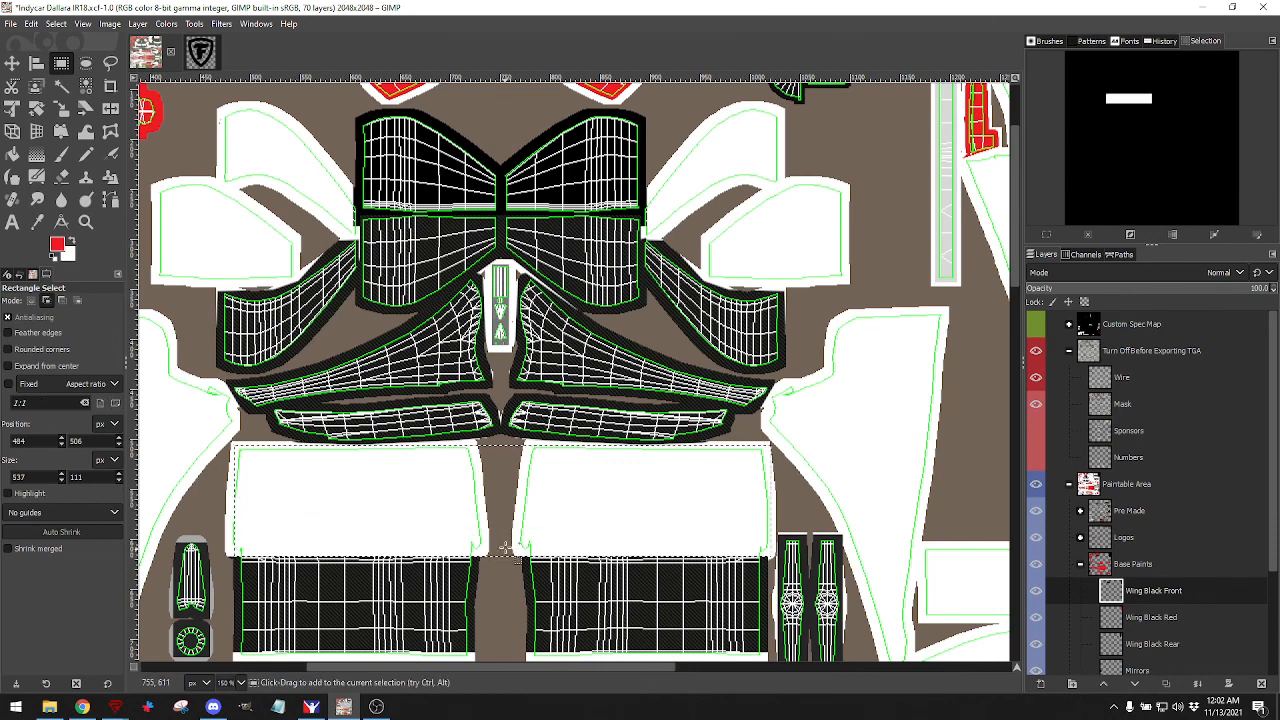
left_click(250, 510)
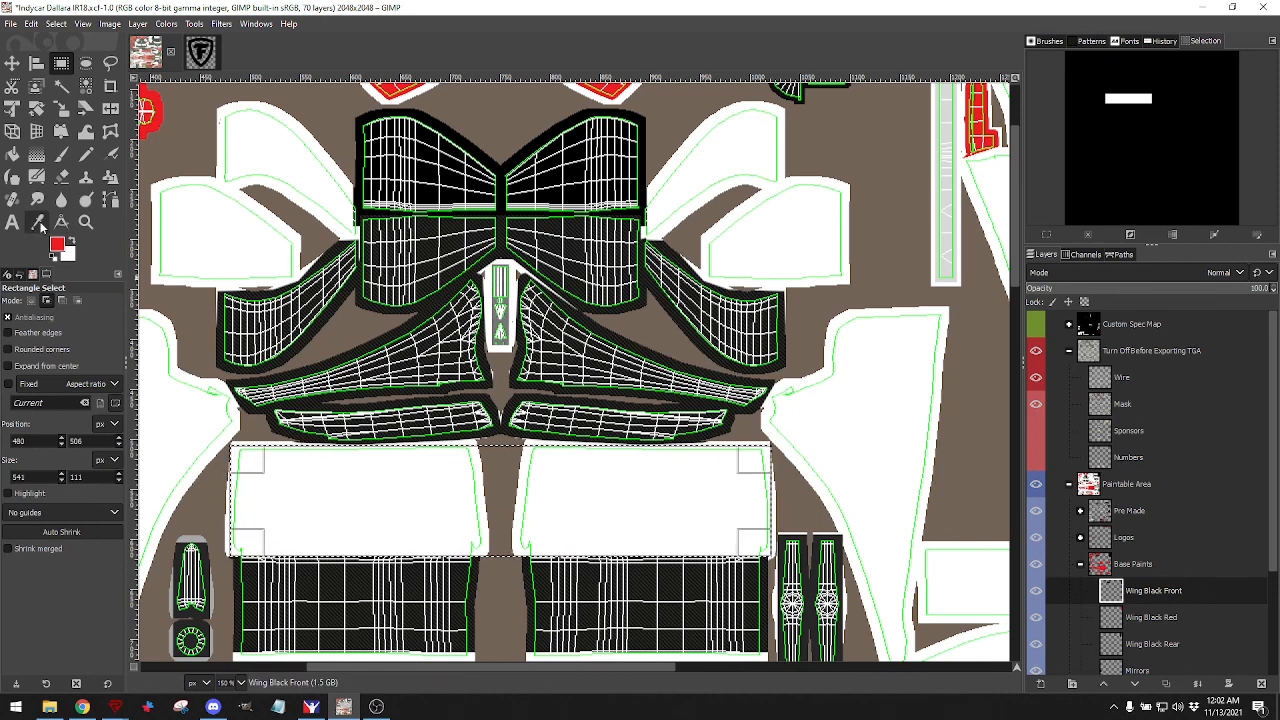
left_click(12, 155)
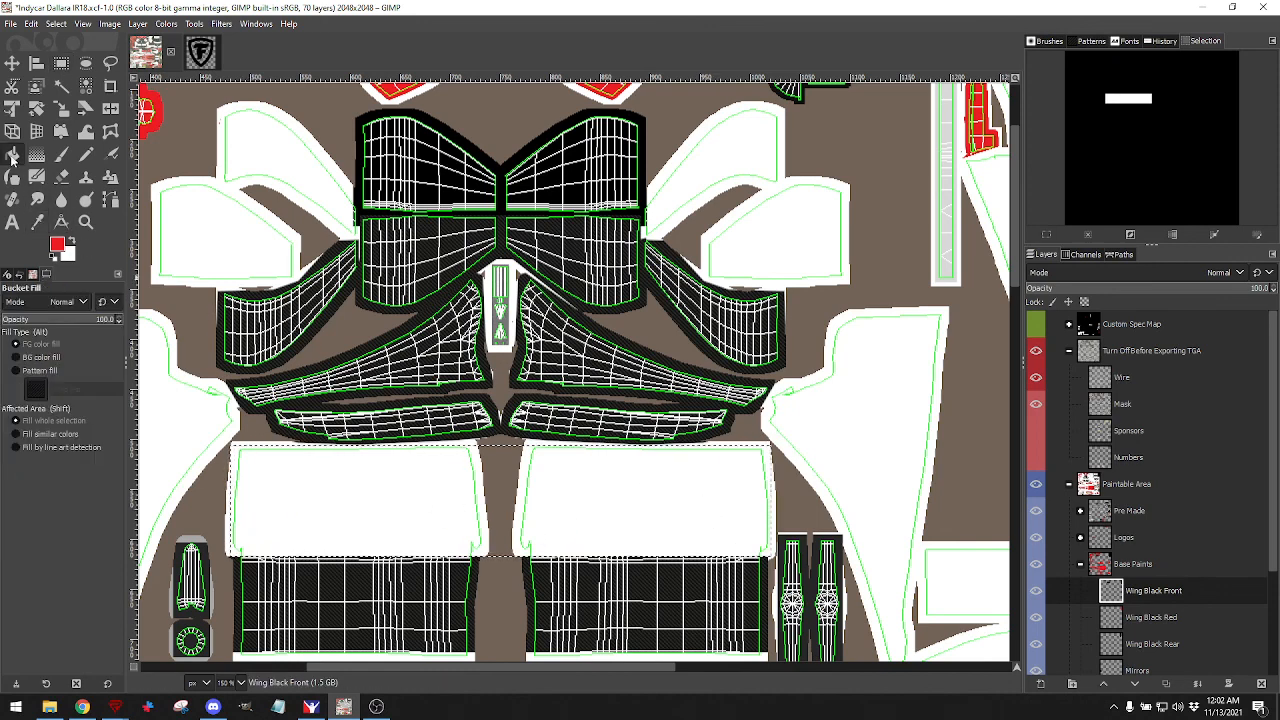
left_click(385, 508)
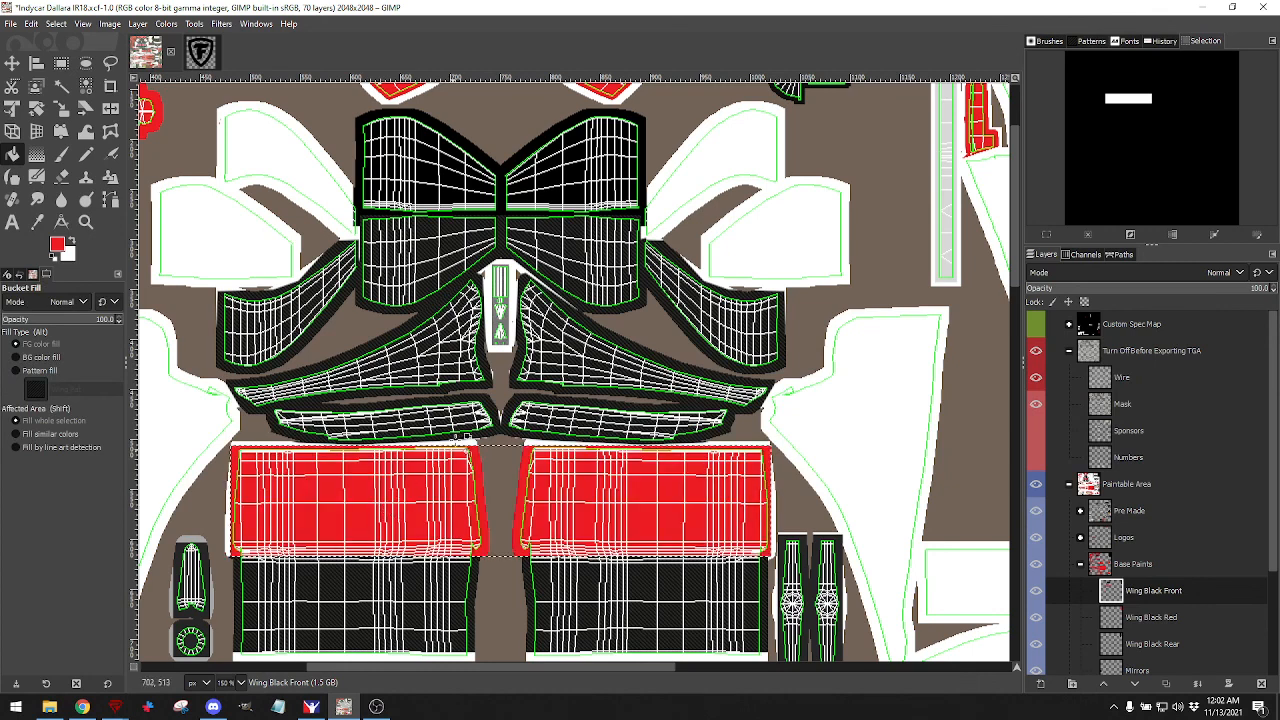
Hide the wireframe, clear the selection, export the car TGA, and select the Base Paints group.
left_click(1040, 377)
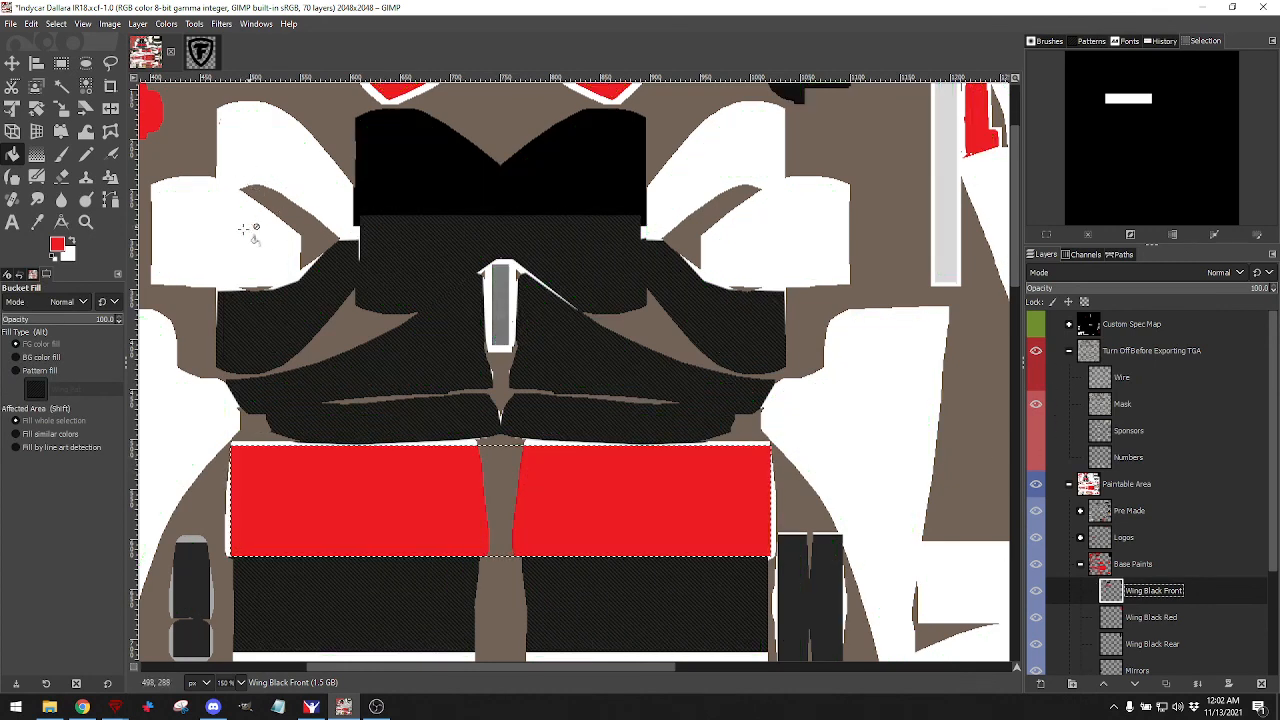
left_click(56, 23)
left_click(70, 55)
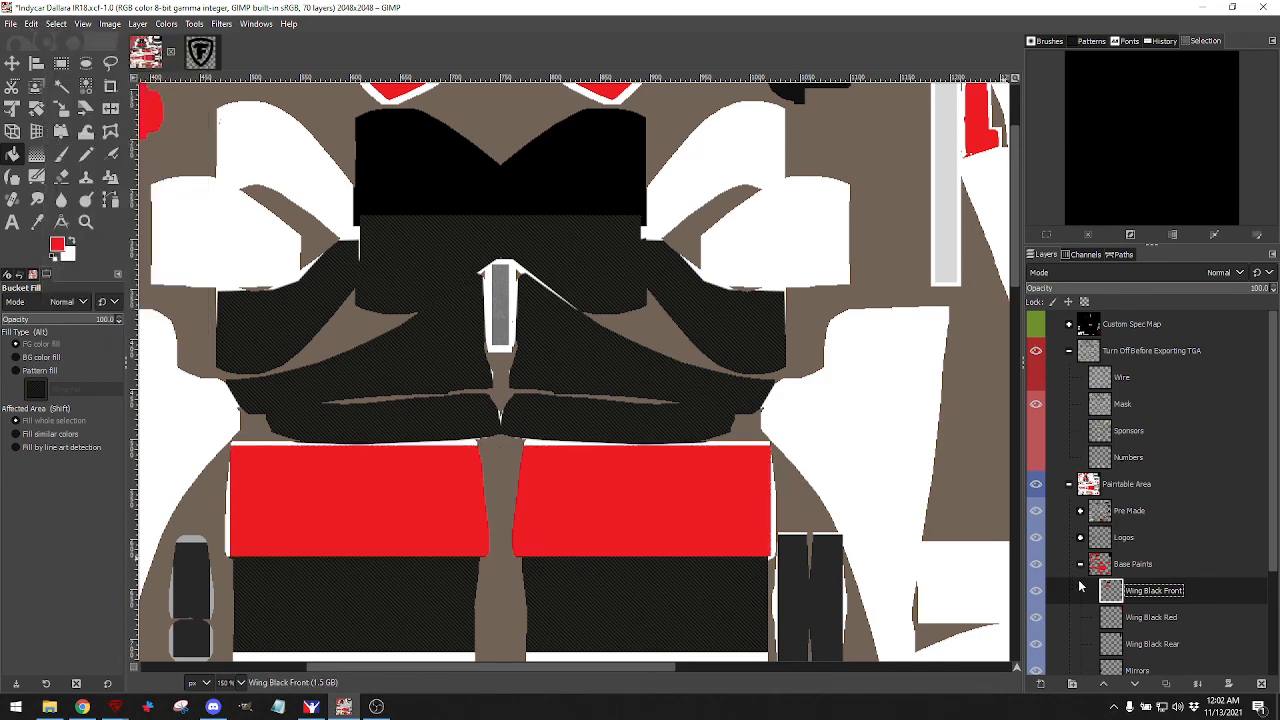
left_click(8, 26)
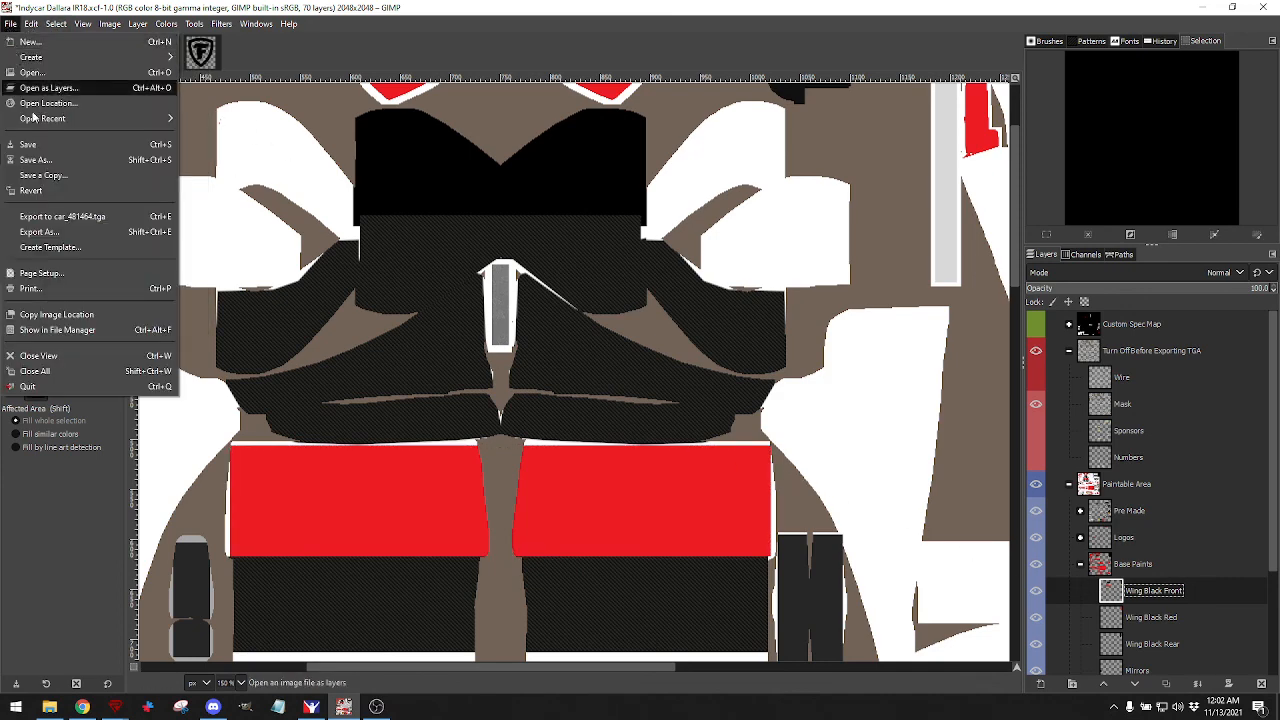
left_click(54, 216)
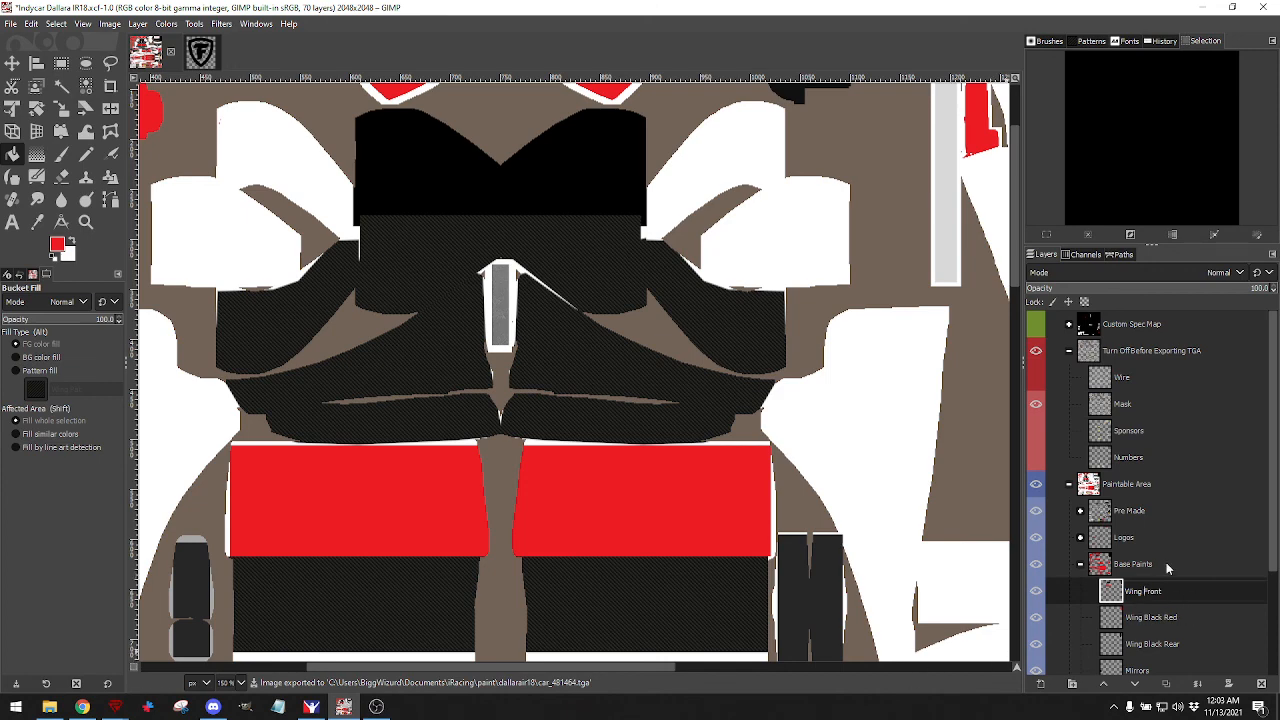
left_click(1166, 564)
Rotate the iRacing car to check the red lower front wing from the side and left-front, then return to GIMP.
left_click(311, 706)
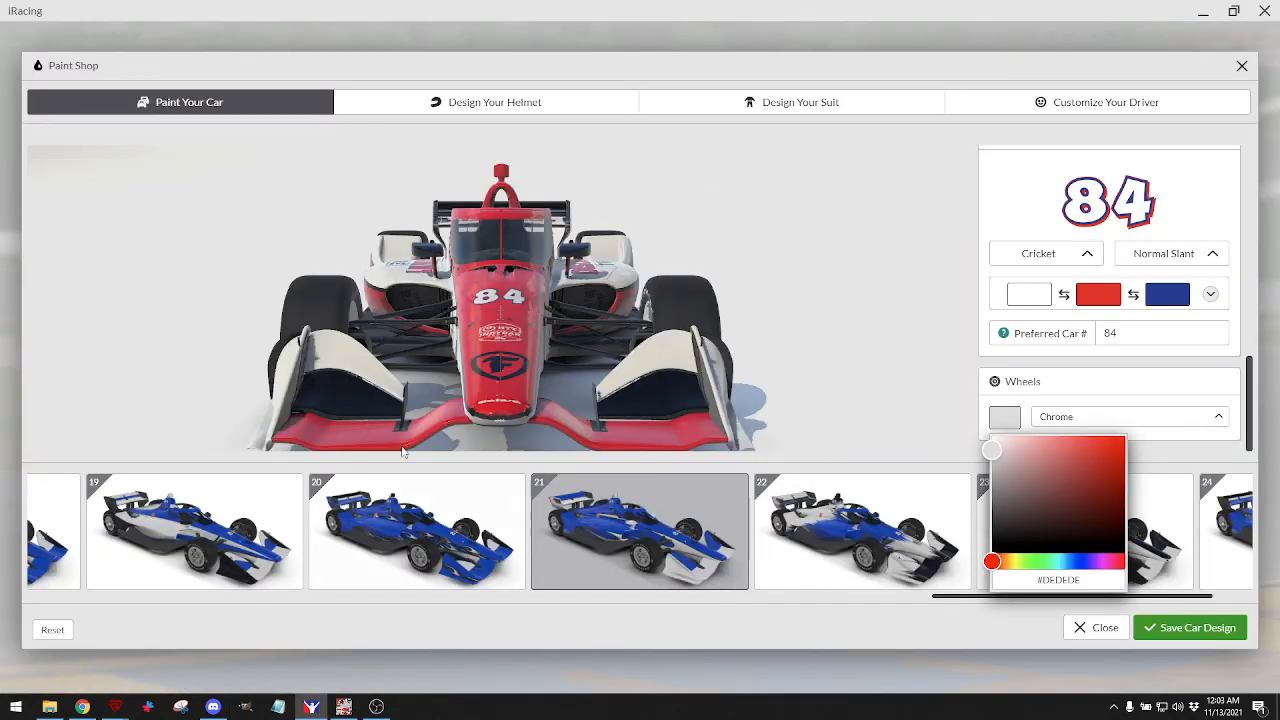
left_click_drag(475, 411, 475, 383)
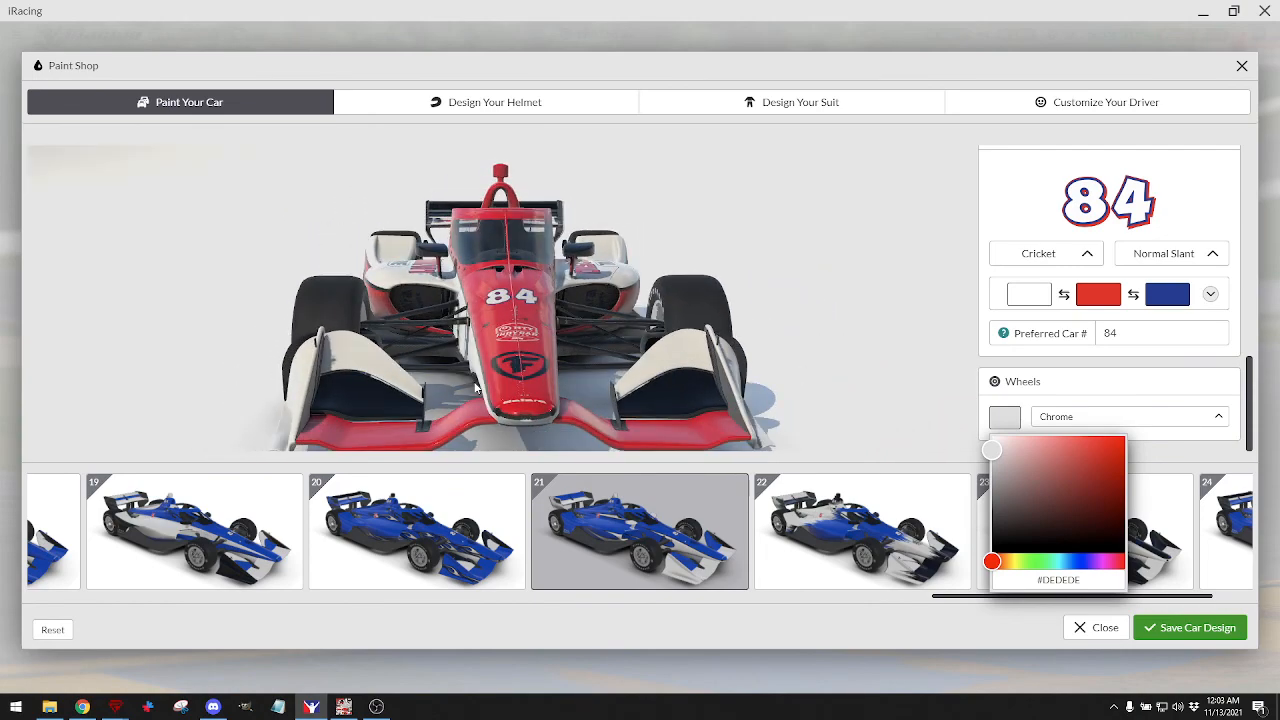
mouse_move(476, 388)
left_mouse_down()
mouse_move(446, 384)
mouse_move(484, 372)
left_mouse_up()
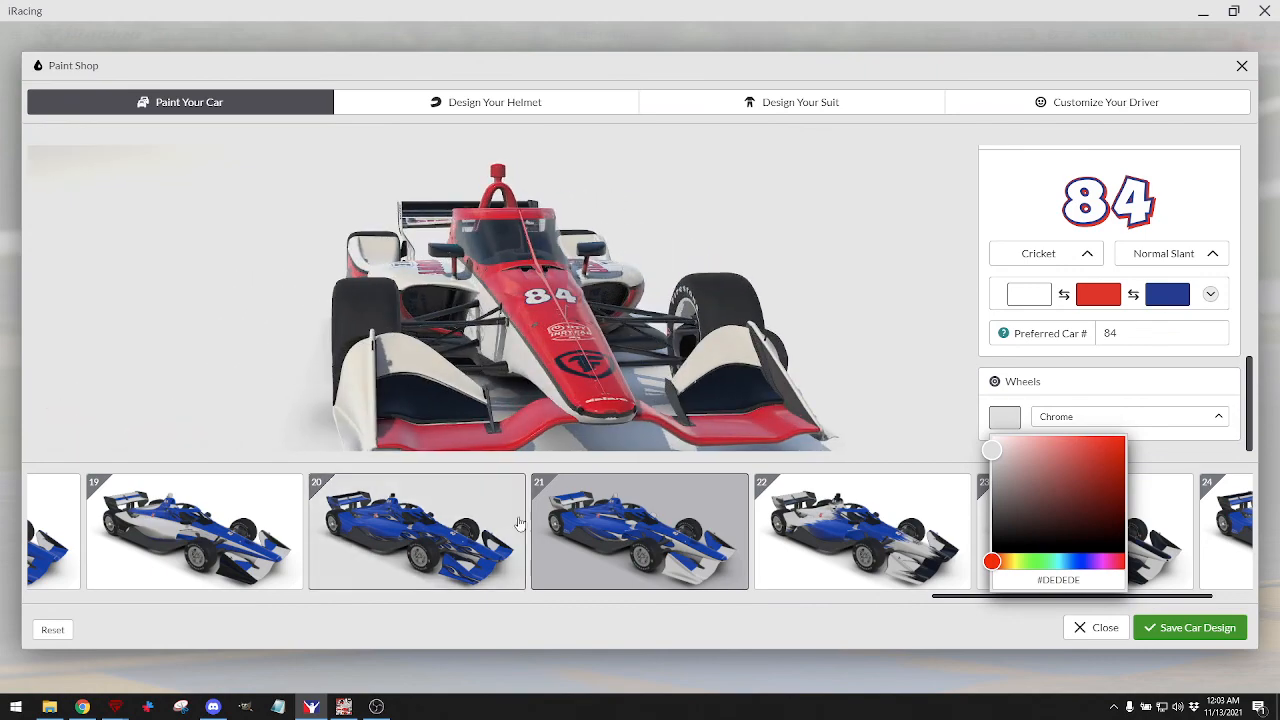
left_click(342, 707)
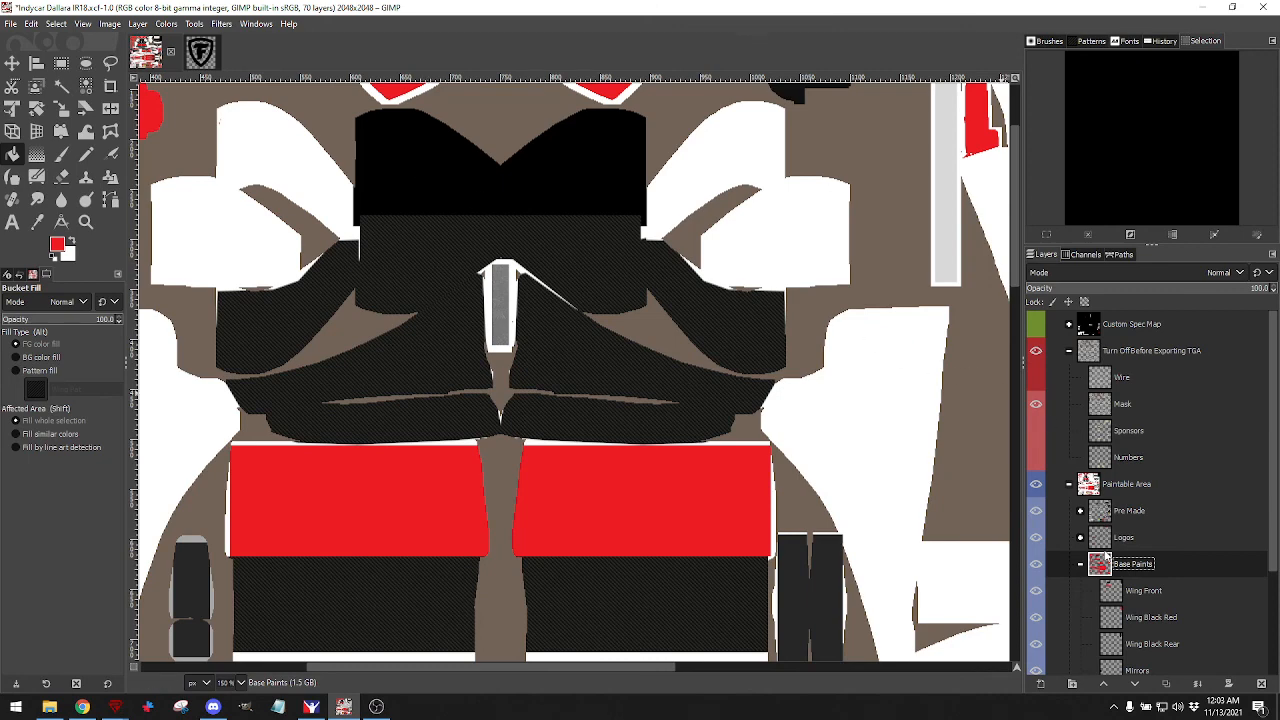
On the Wing Front layer, select the black block at the top centre and fill it red.
left_click(1108, 592)
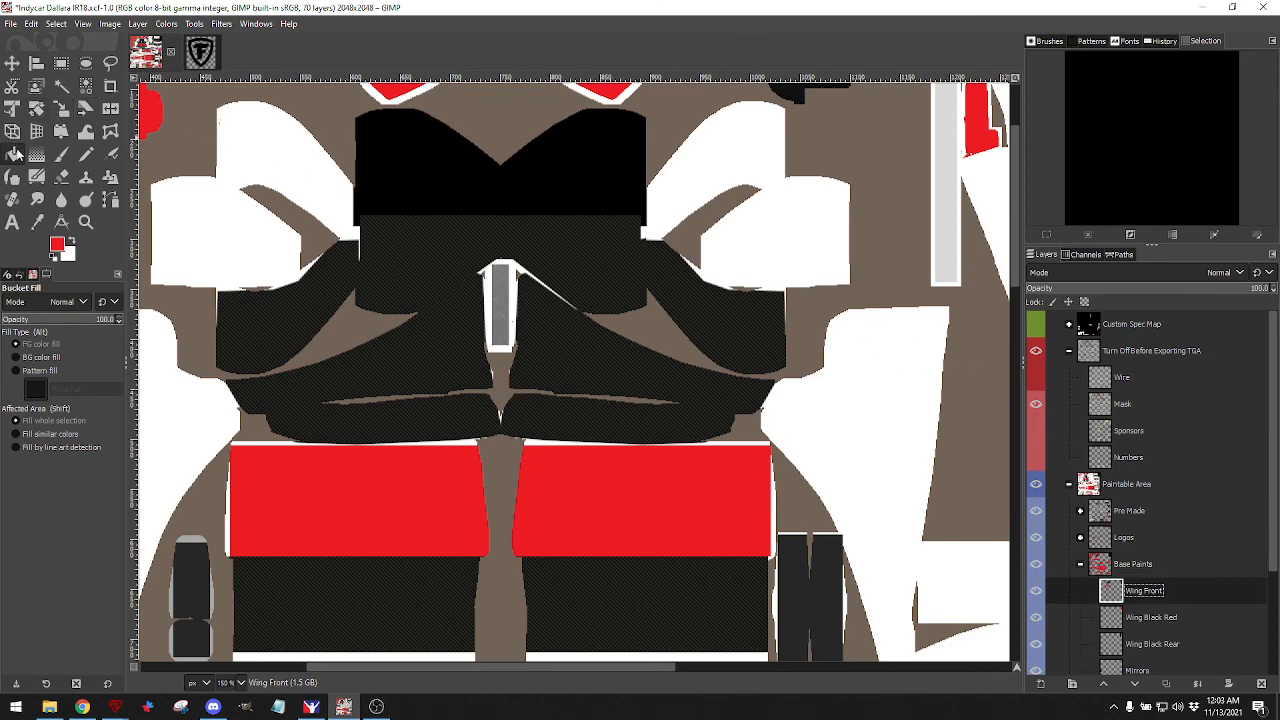
left_click(62, 64)
left_click_drag(349, 108, 658, 236)
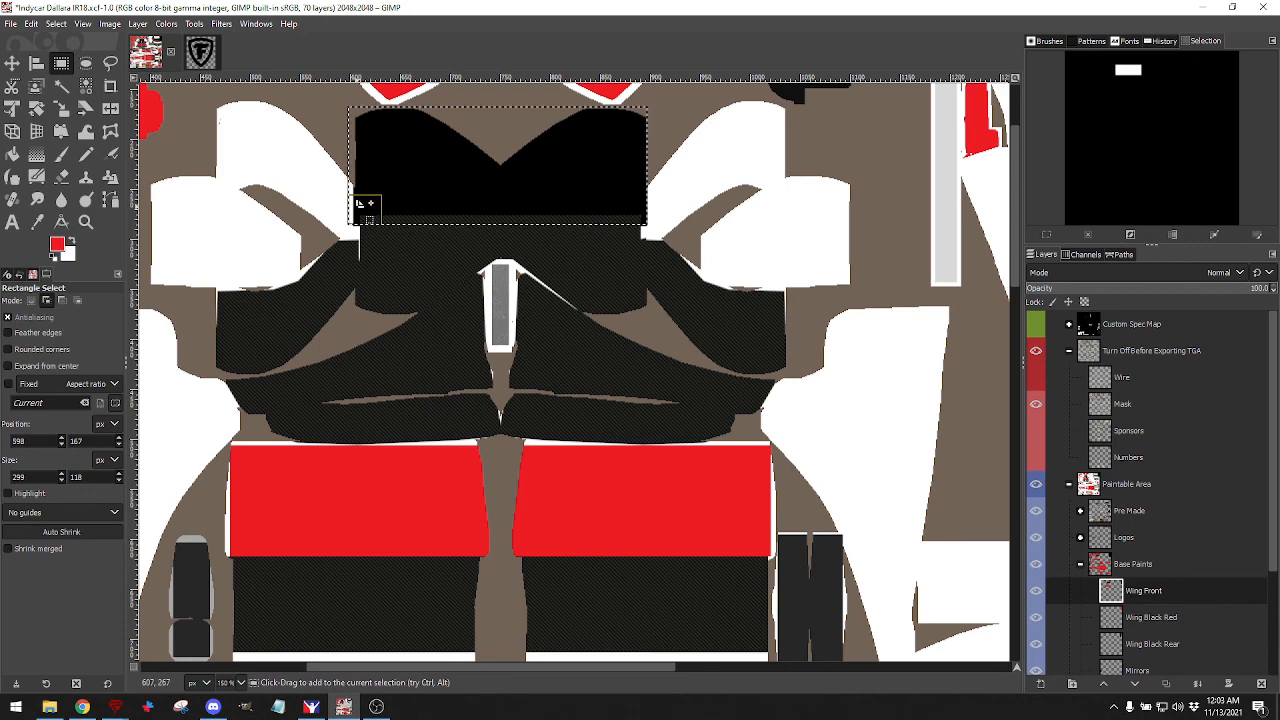
left_click_drag(361, 204, 357, 168)
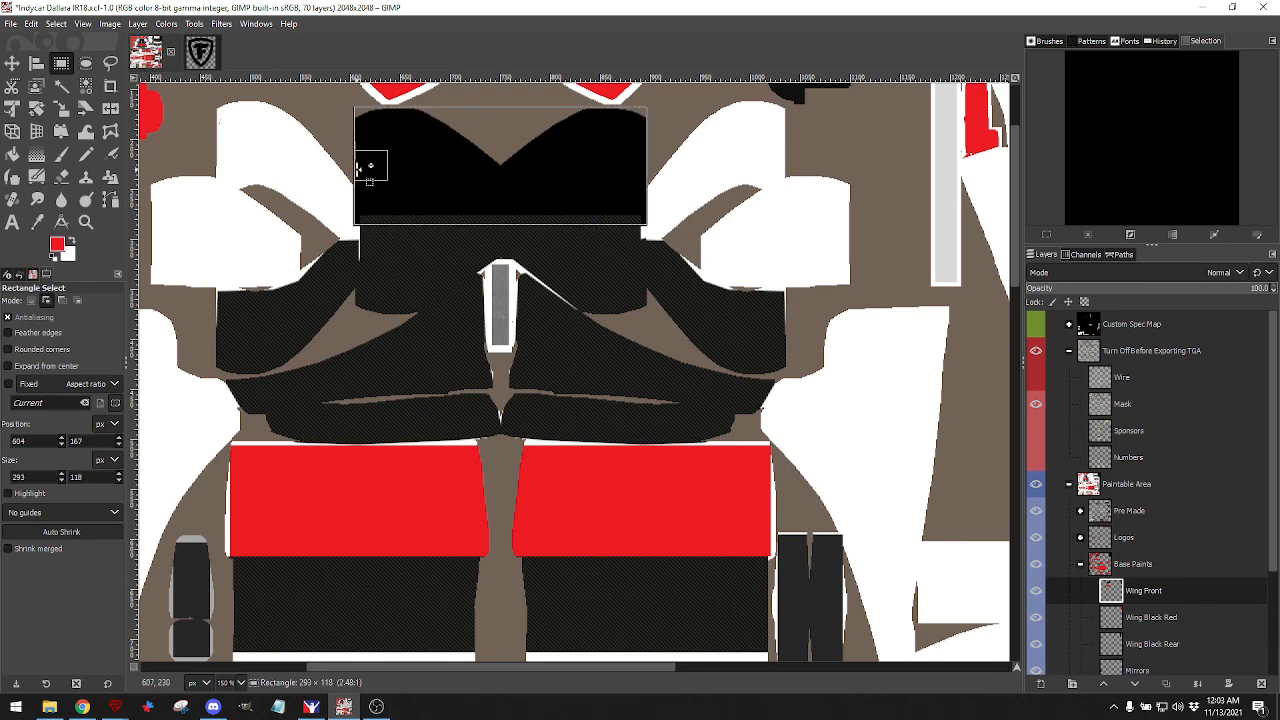
left_click_drag(481, 220, 482, 206)
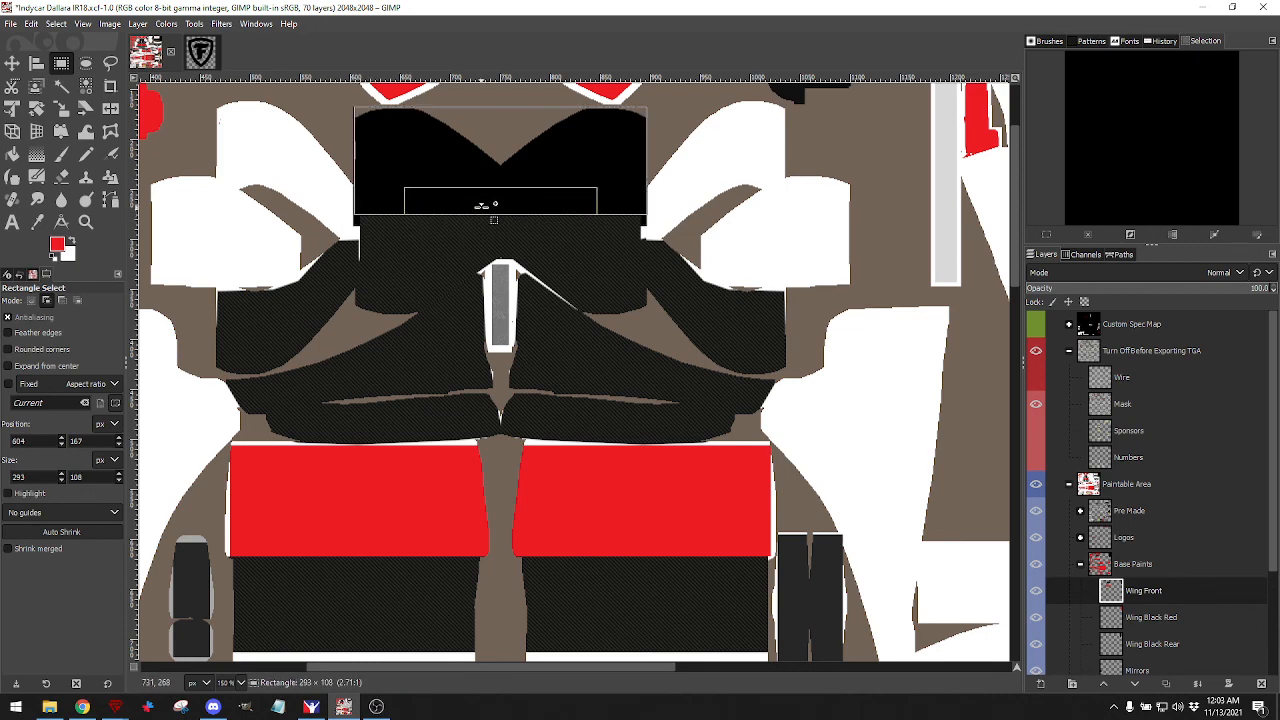
left_click(12, 153)
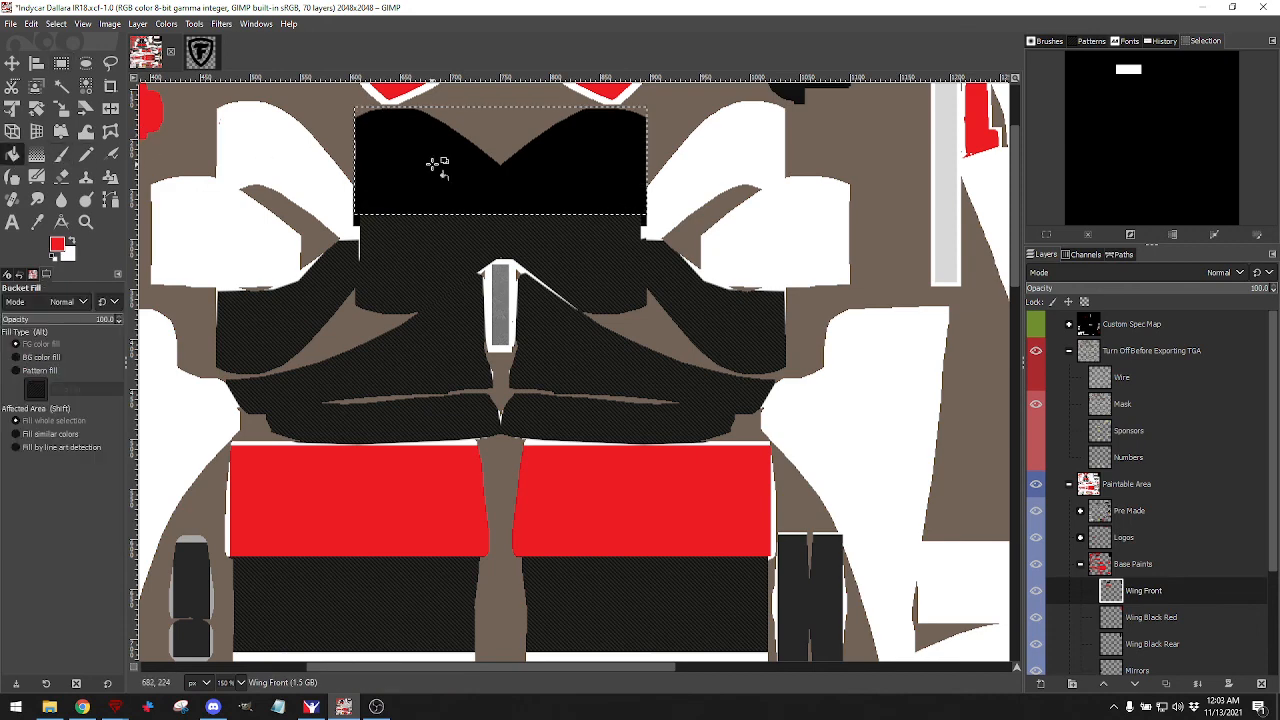
left_click(432, 163)
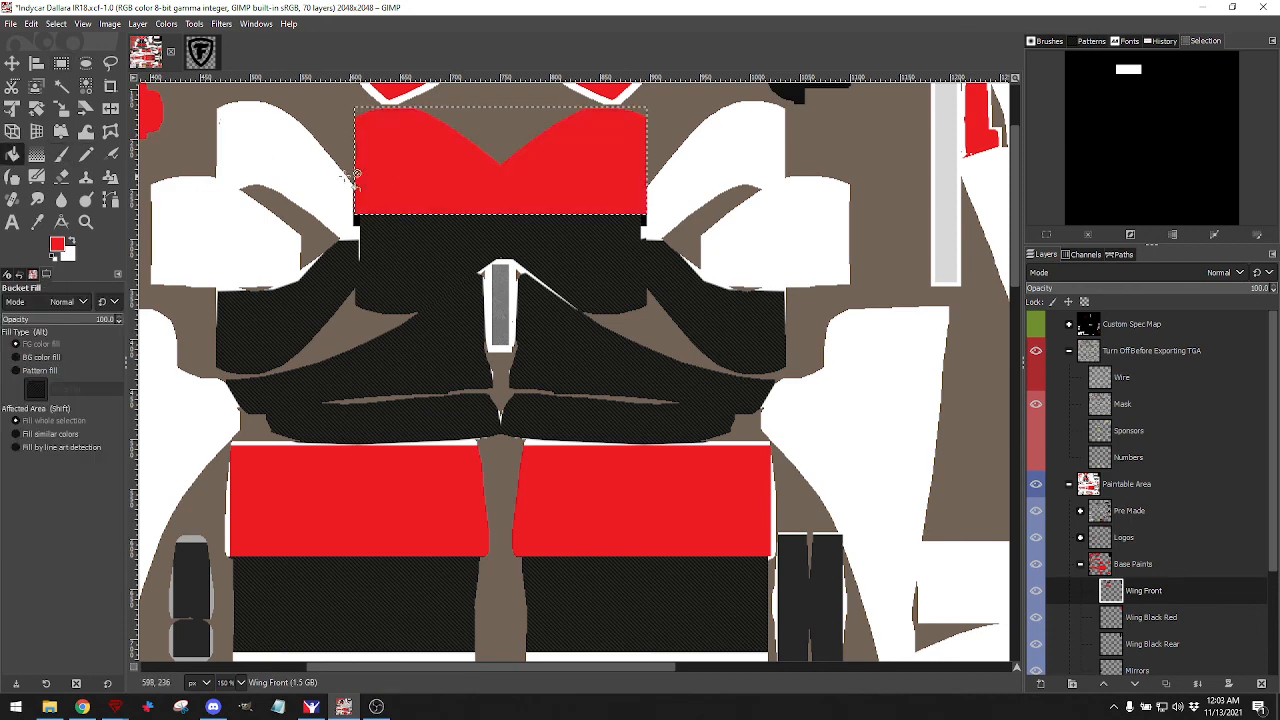
Re-export the texture to the car TGA and clear the selection.
left_click(10, 26)
left_click(42, 219)
left_click(56, 23)
left_click(76, 62)
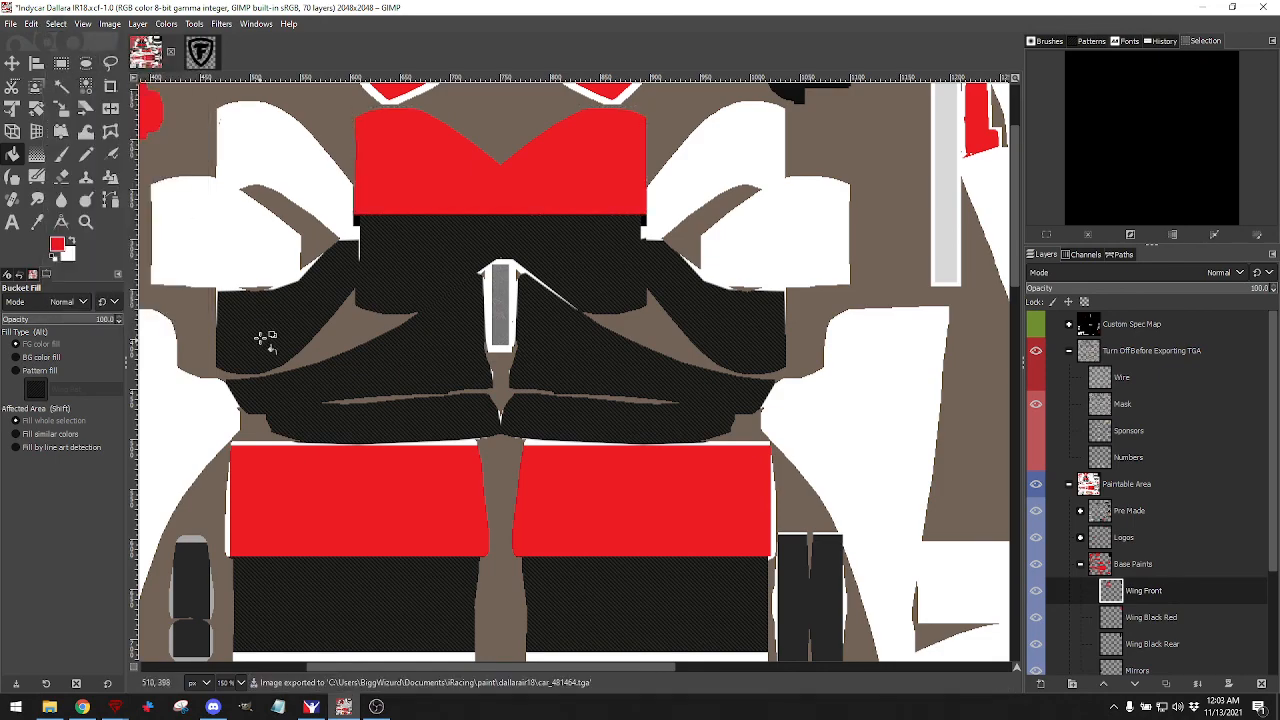
Zoom in on the red-and-white car in iRacing, then close the Paint Shop, saving progress.
left_click(311, 707)
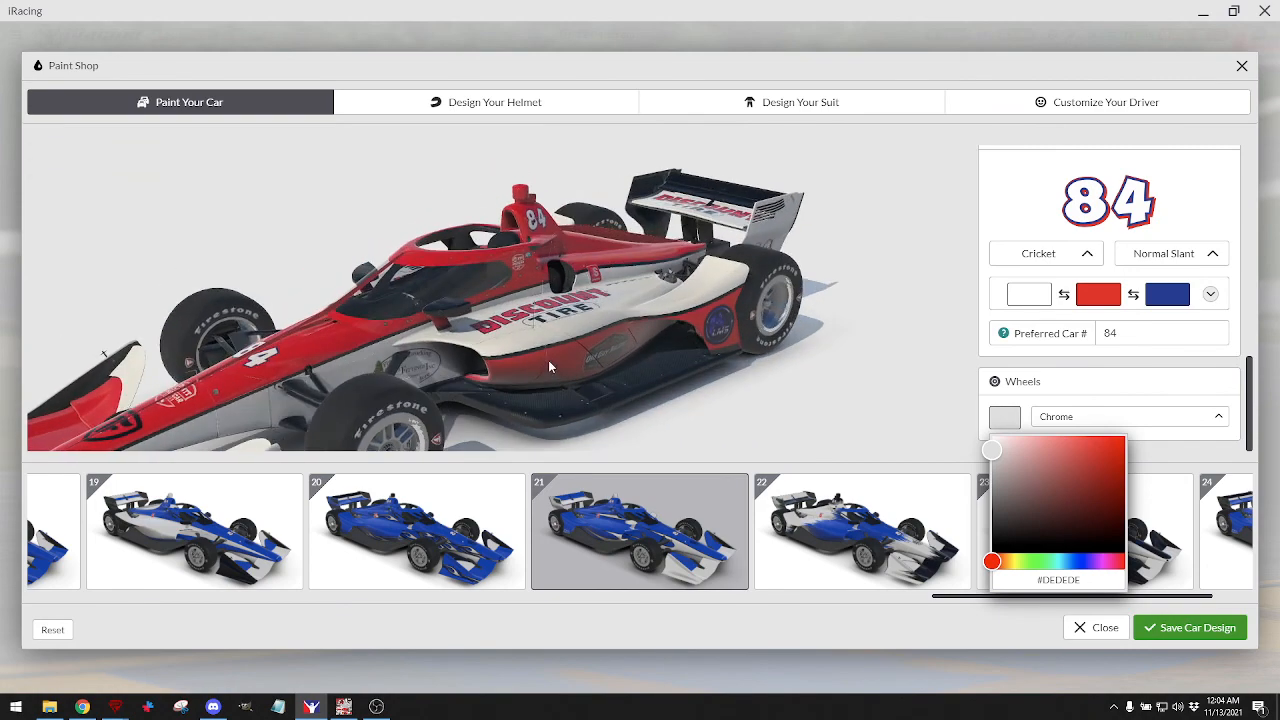
scroll(546, 356, "up", 5)
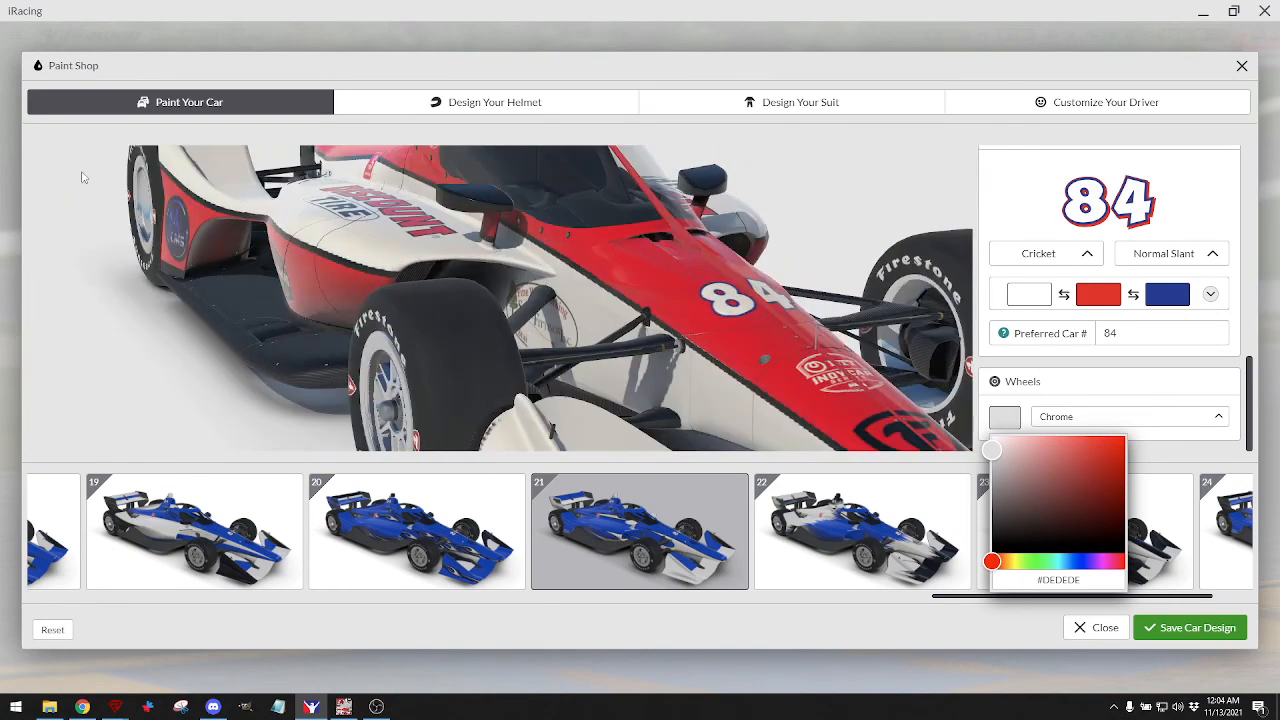
left_click(1104, 628)
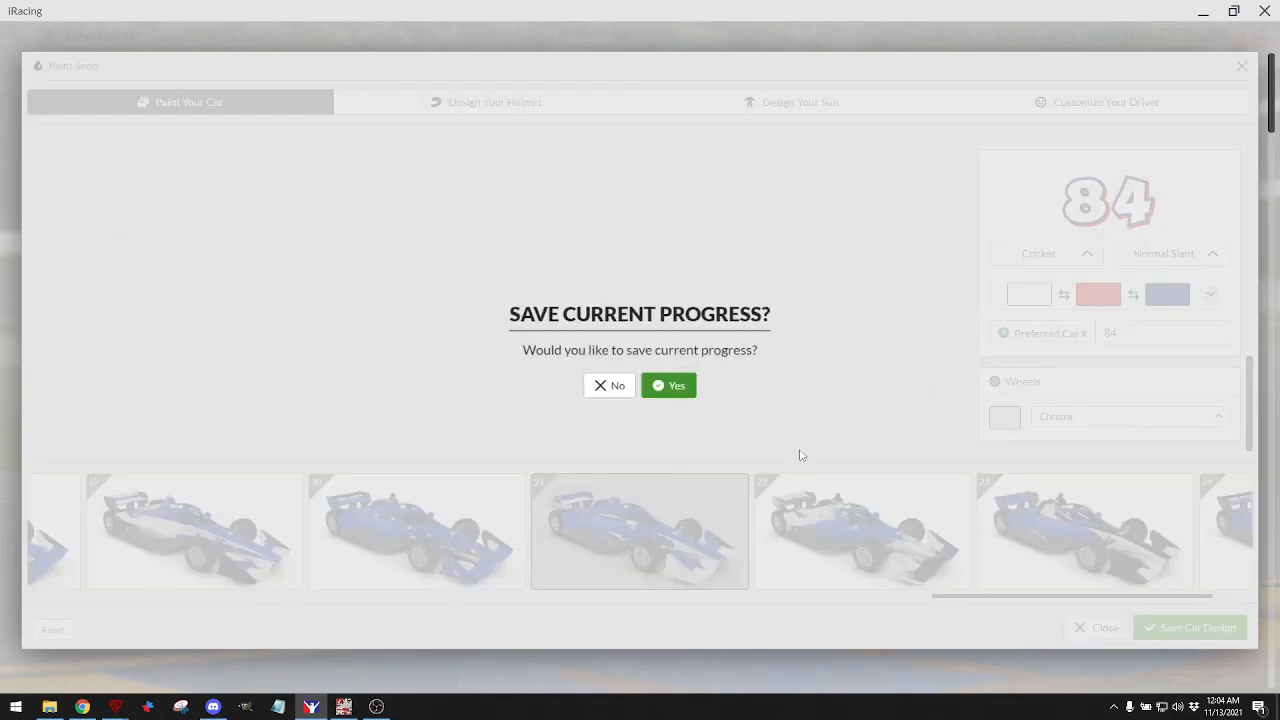
left_click(672, 388)
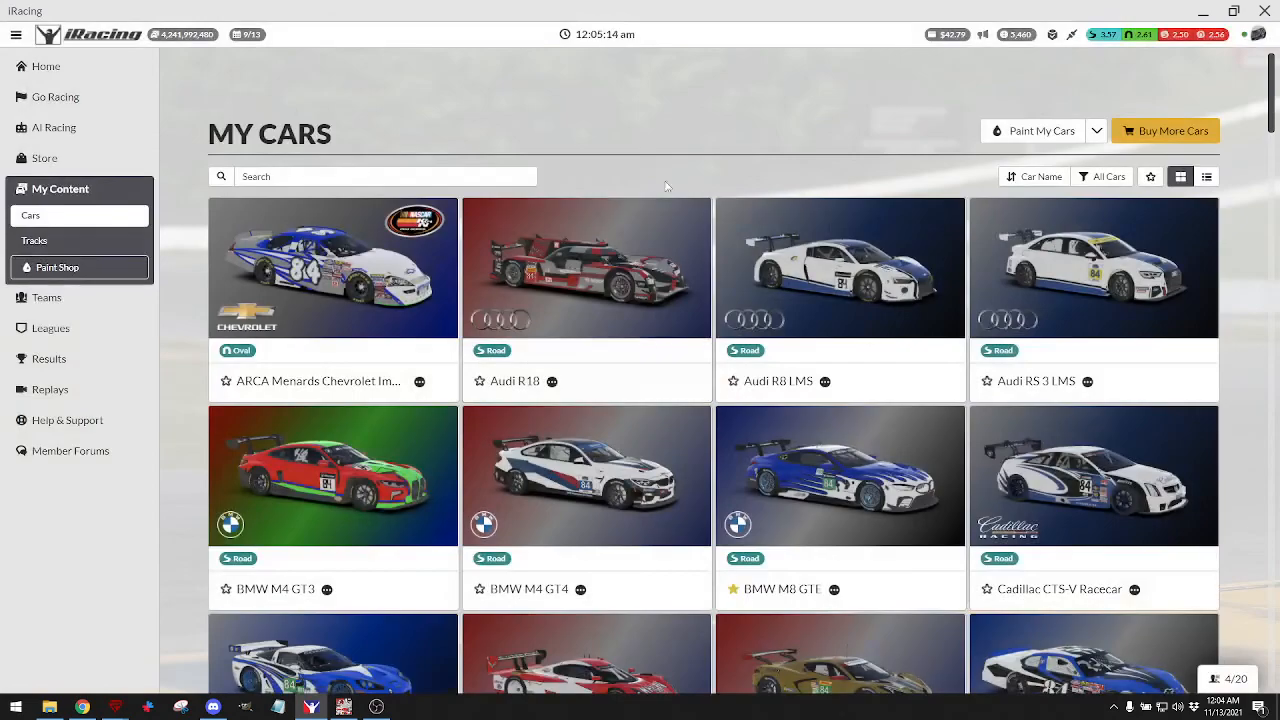
Leave iRacing and re-export the livery texture to the car TGA in GIMP.
left_click(1205, 11)
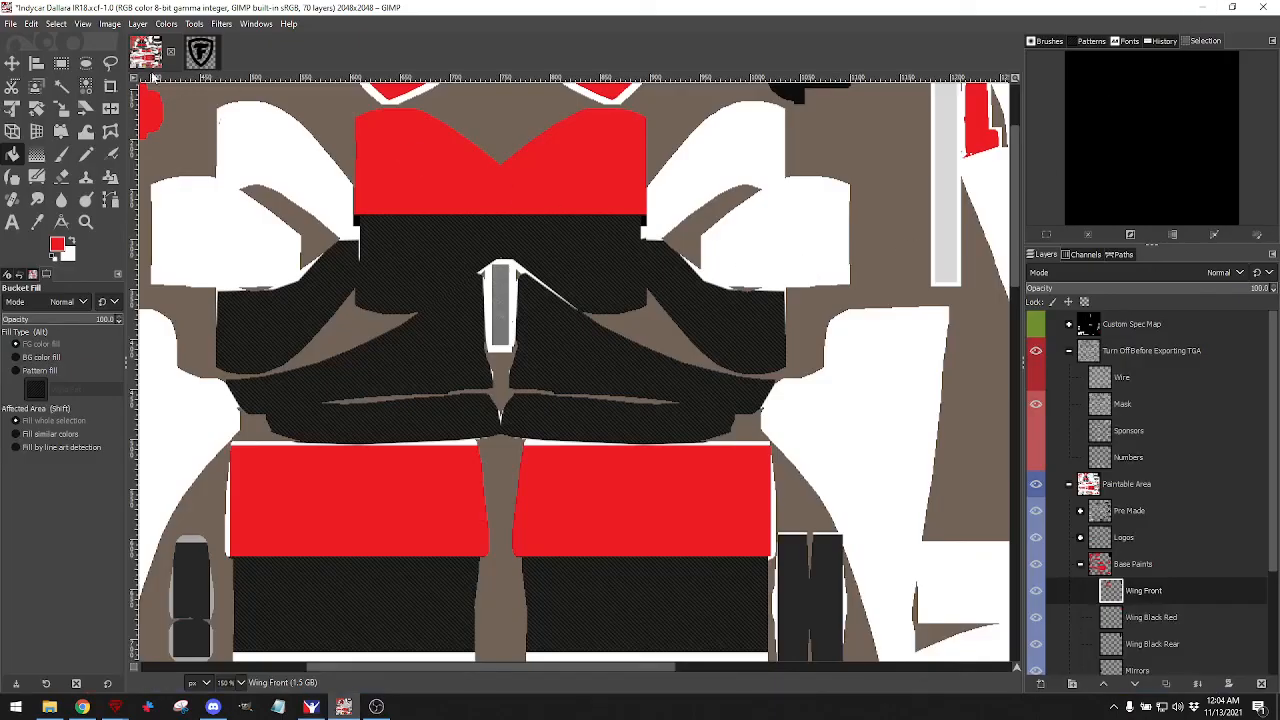
left_click(20, 27)
left_click(40, 208)
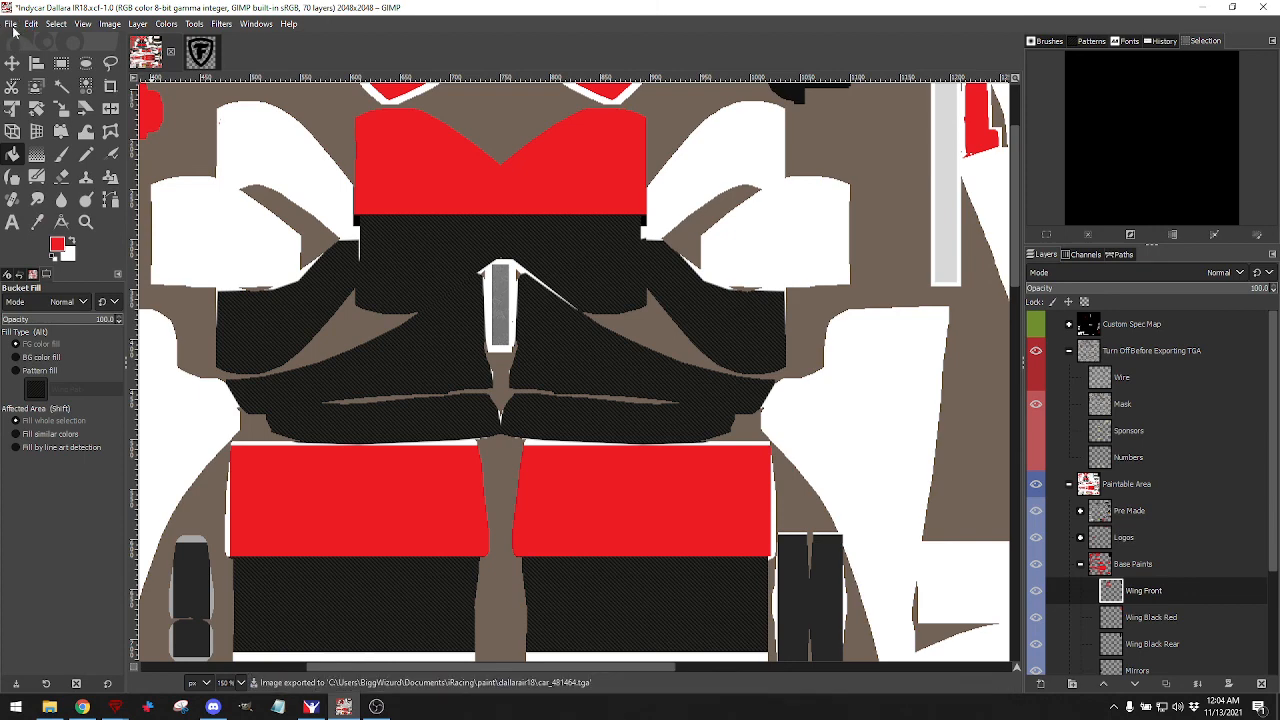
Save the template as Indycar Dallara IR18.xcf and bring the browser back in front.
left_click(17, 25)
left_click(28, 145)
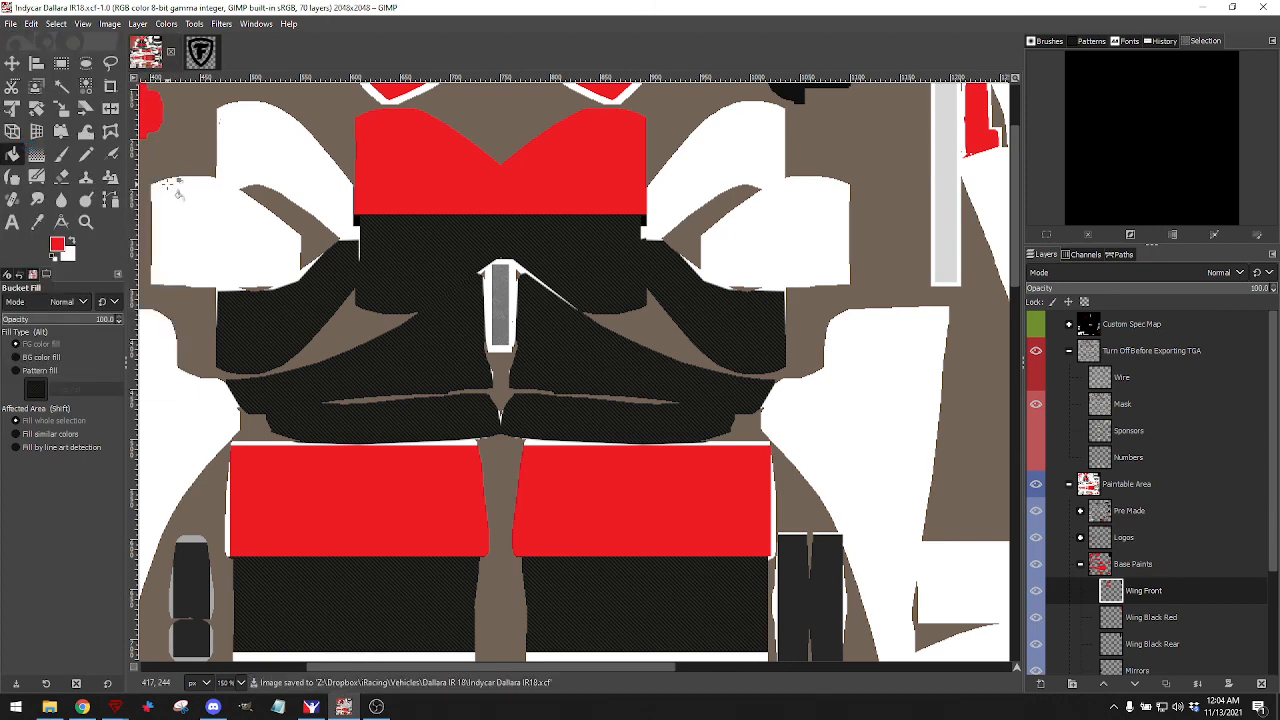
left_click(82, 706)
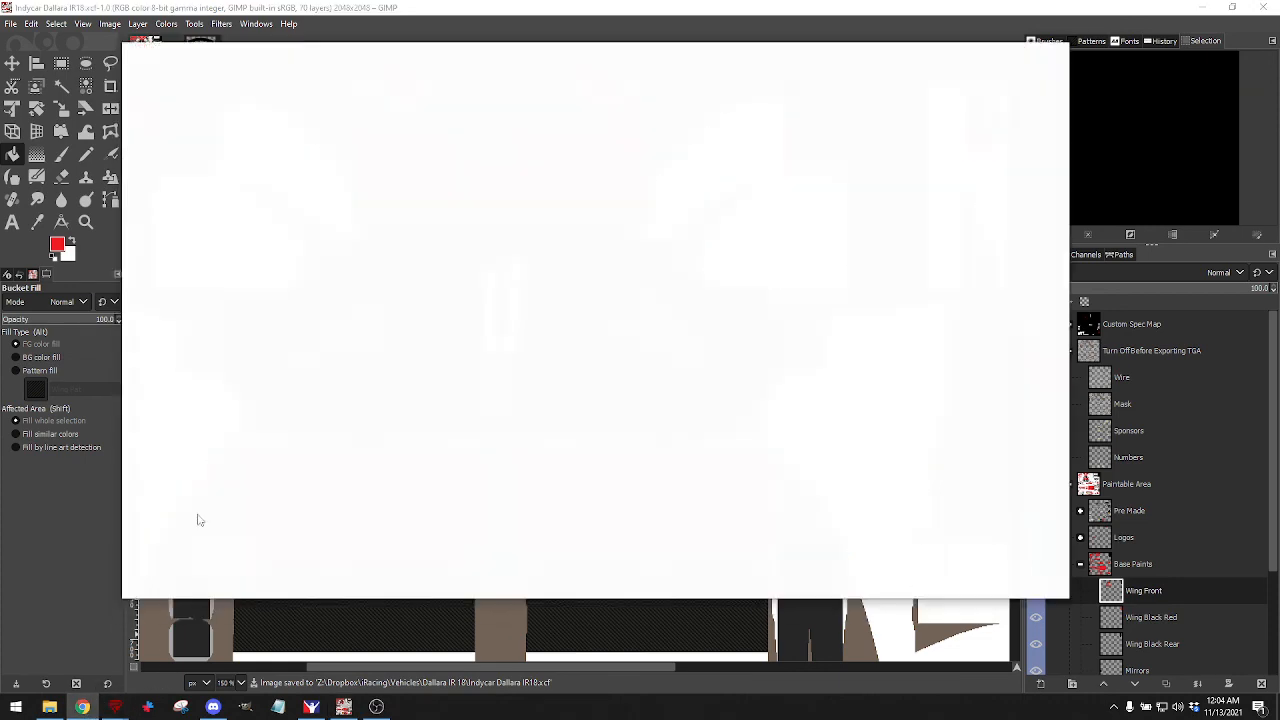
Search Google for 'trading Paints' and open the Trading Paints Showroom site.
left_click(375, 84)
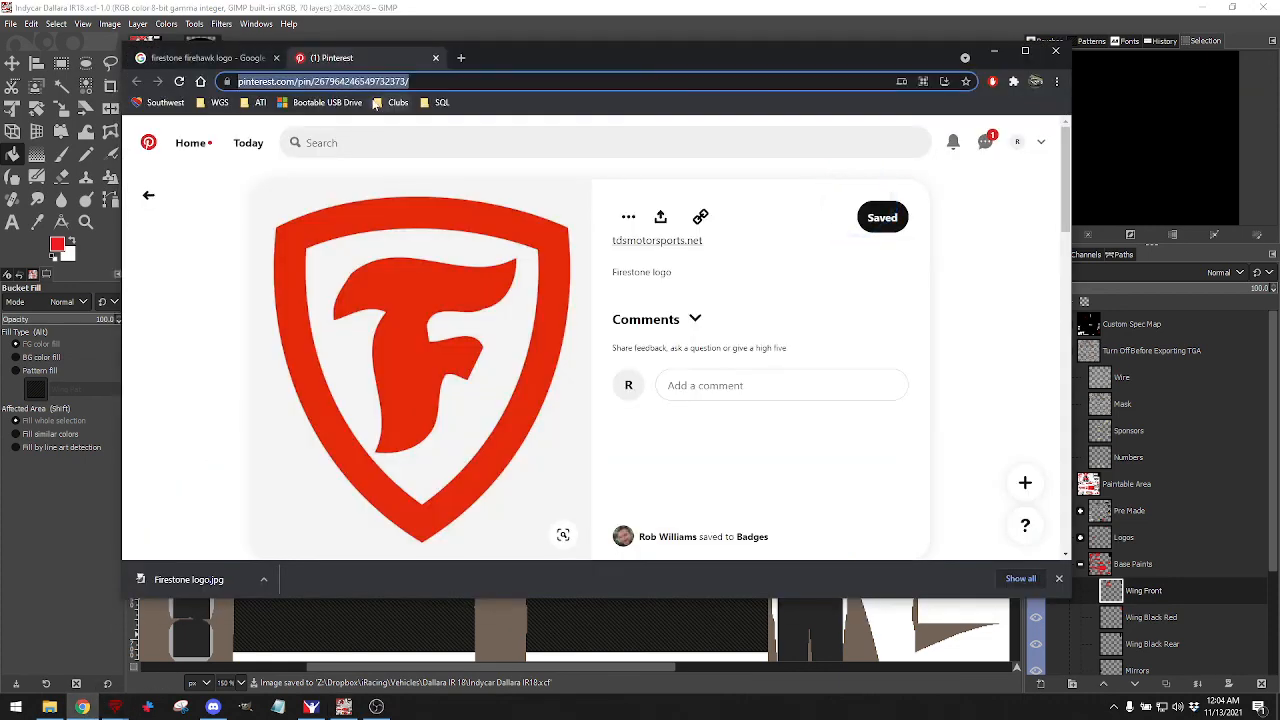
type("trading")
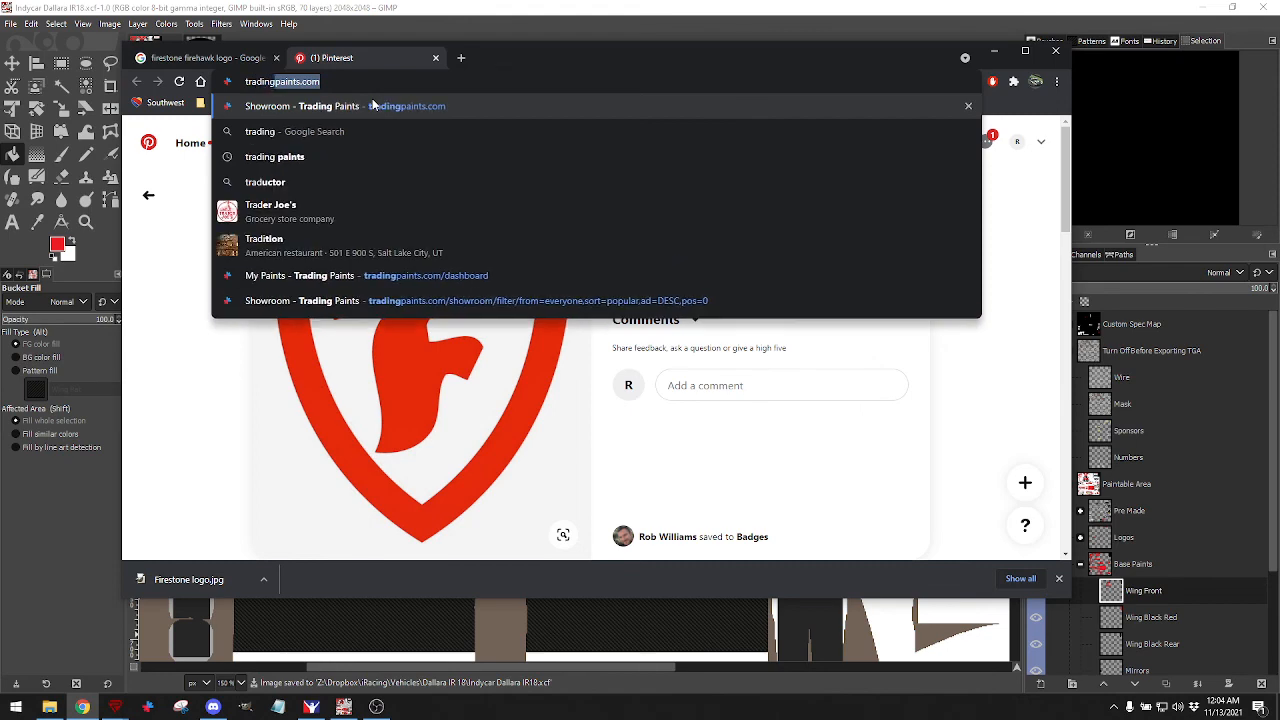
type(" Paints")
key("Return")
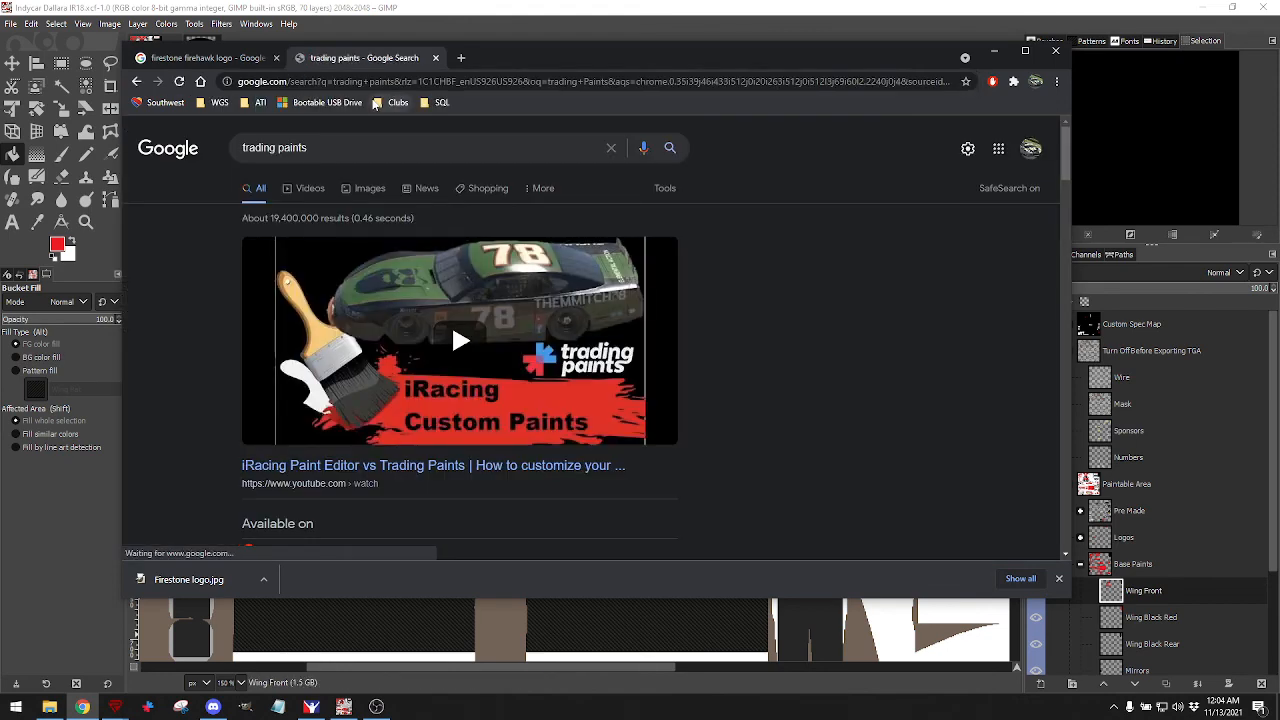
scroll(329, 437, "down", 4)
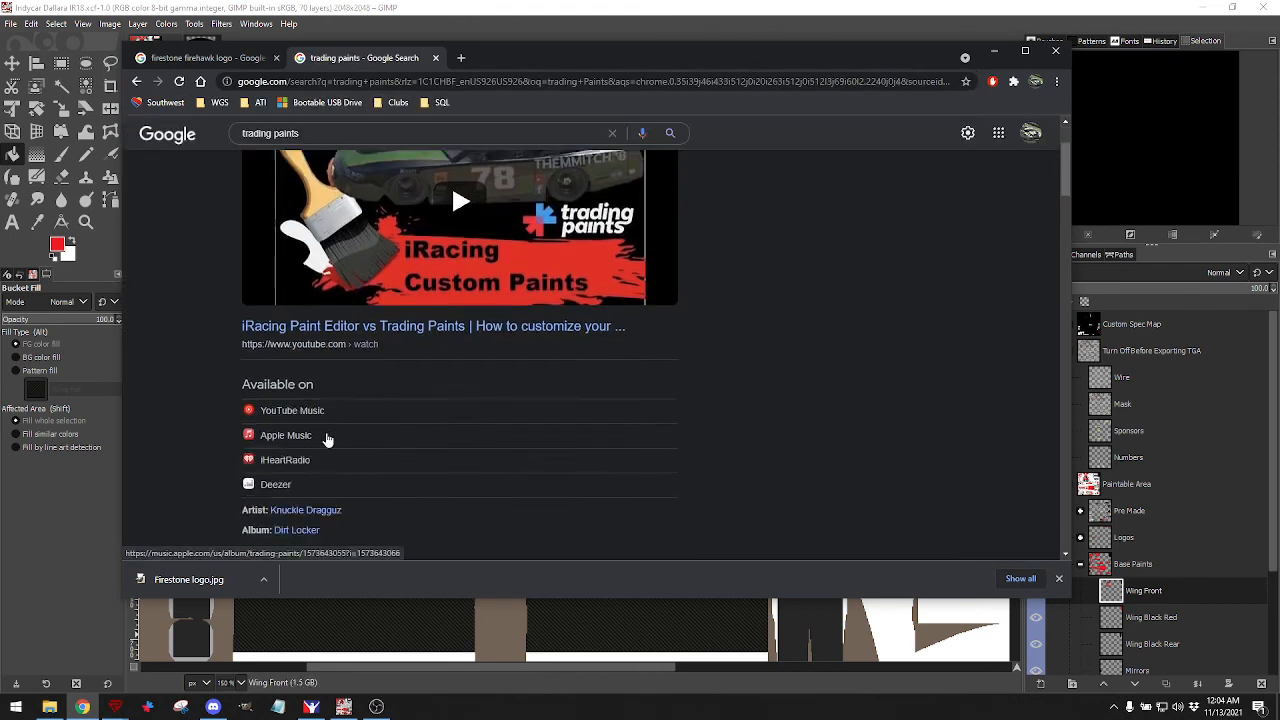
scroll(329, 437, "up", 4)
scroll(380, 470, "down", 5)
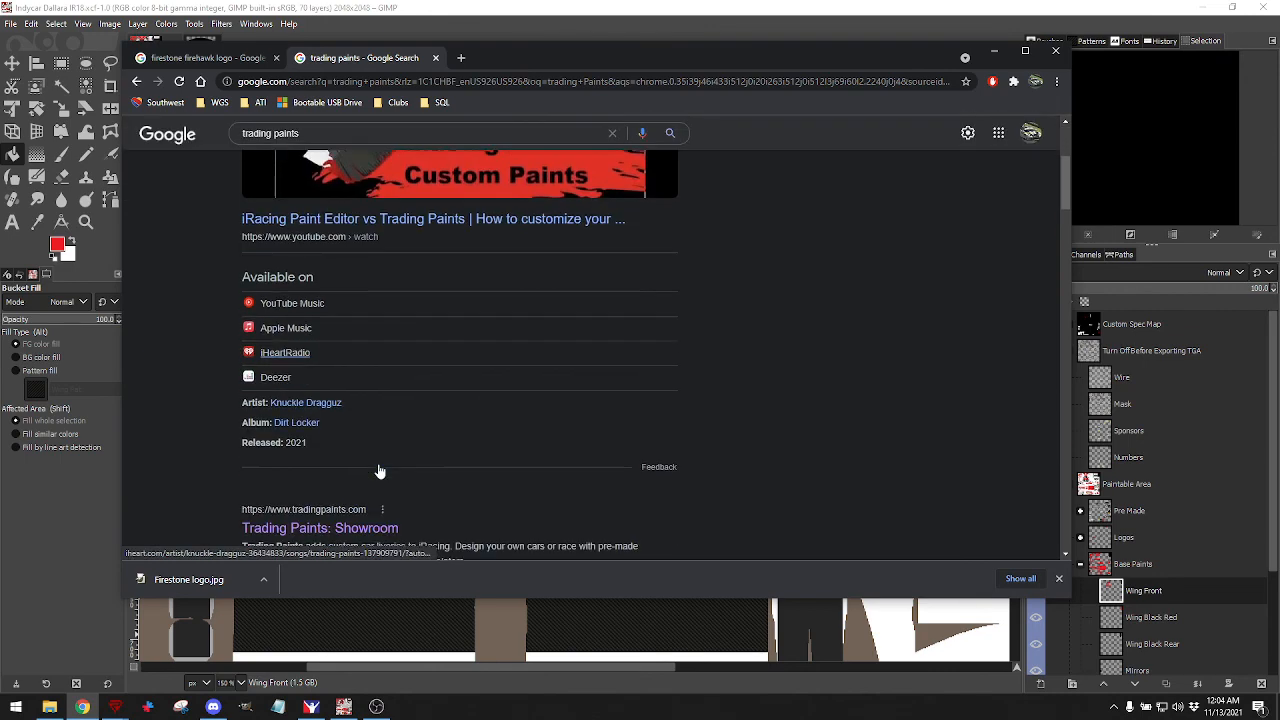
left_click(349, 442)
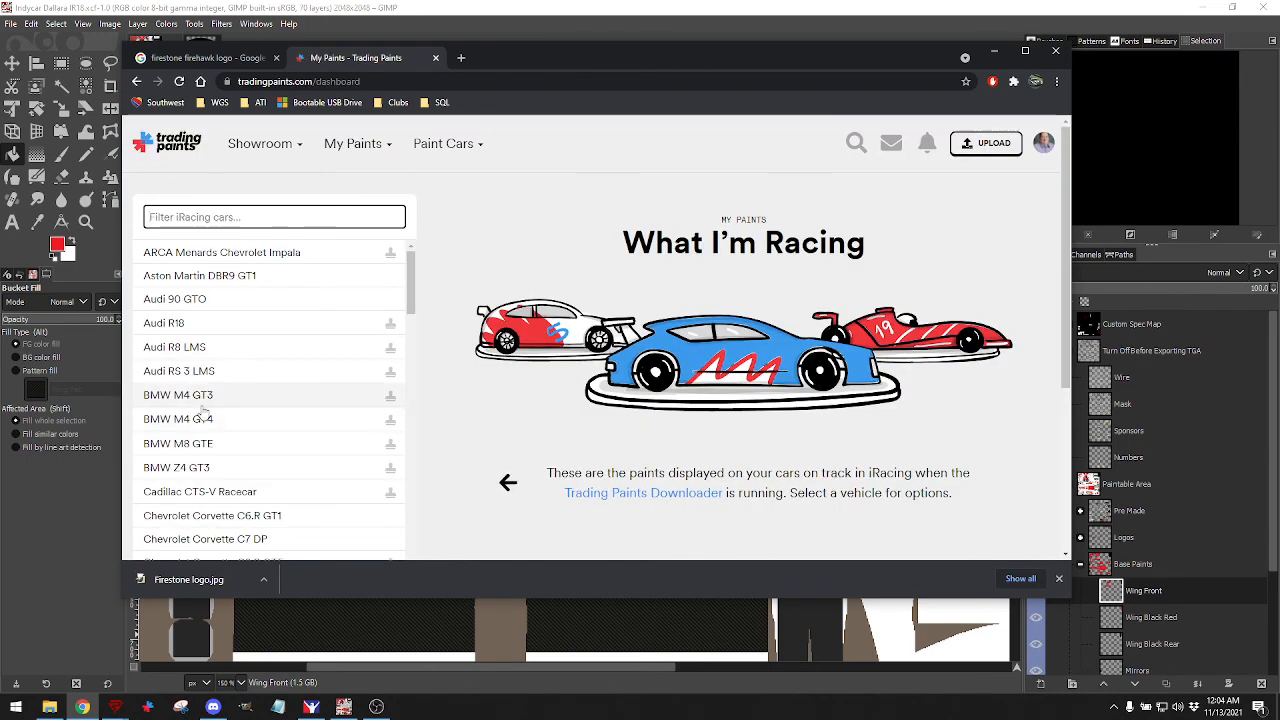
Go to the Dallara IR18 paints page and bring up its PAINT OPTIONS.
scroll(277, 414, "down", 6)
scroll(225, 400, "up", 1)
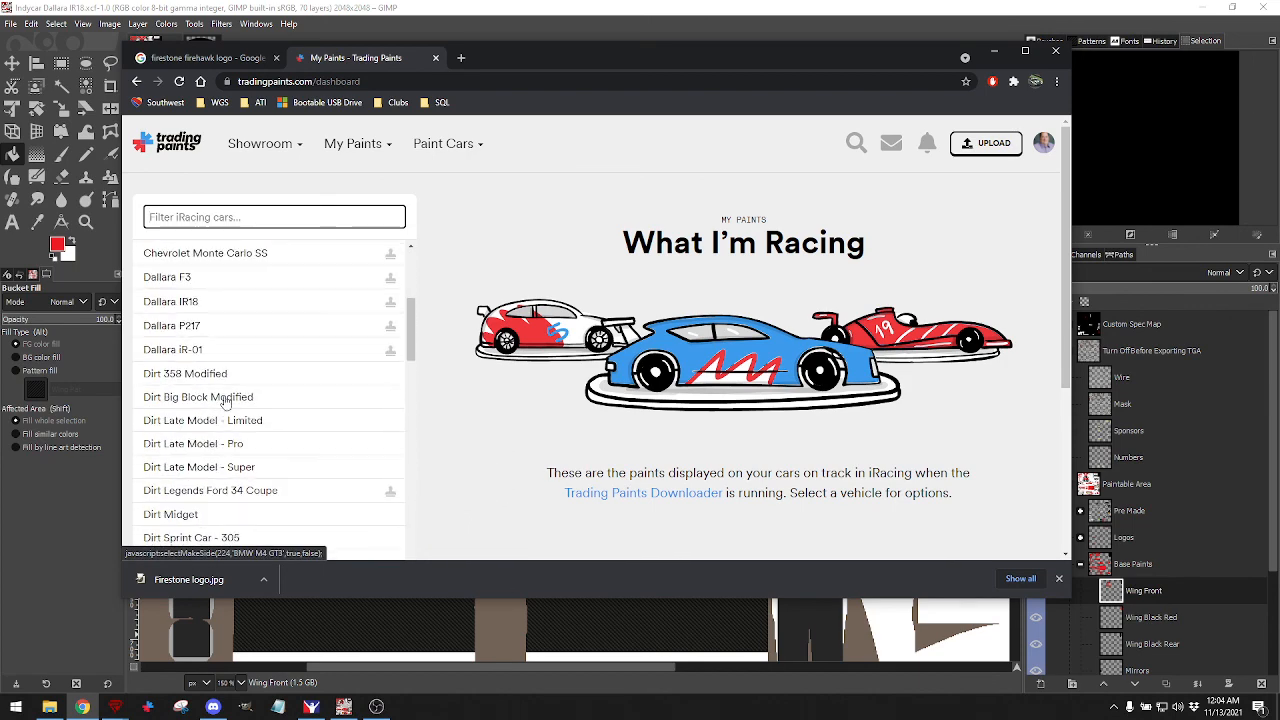
left_click(194, 301)
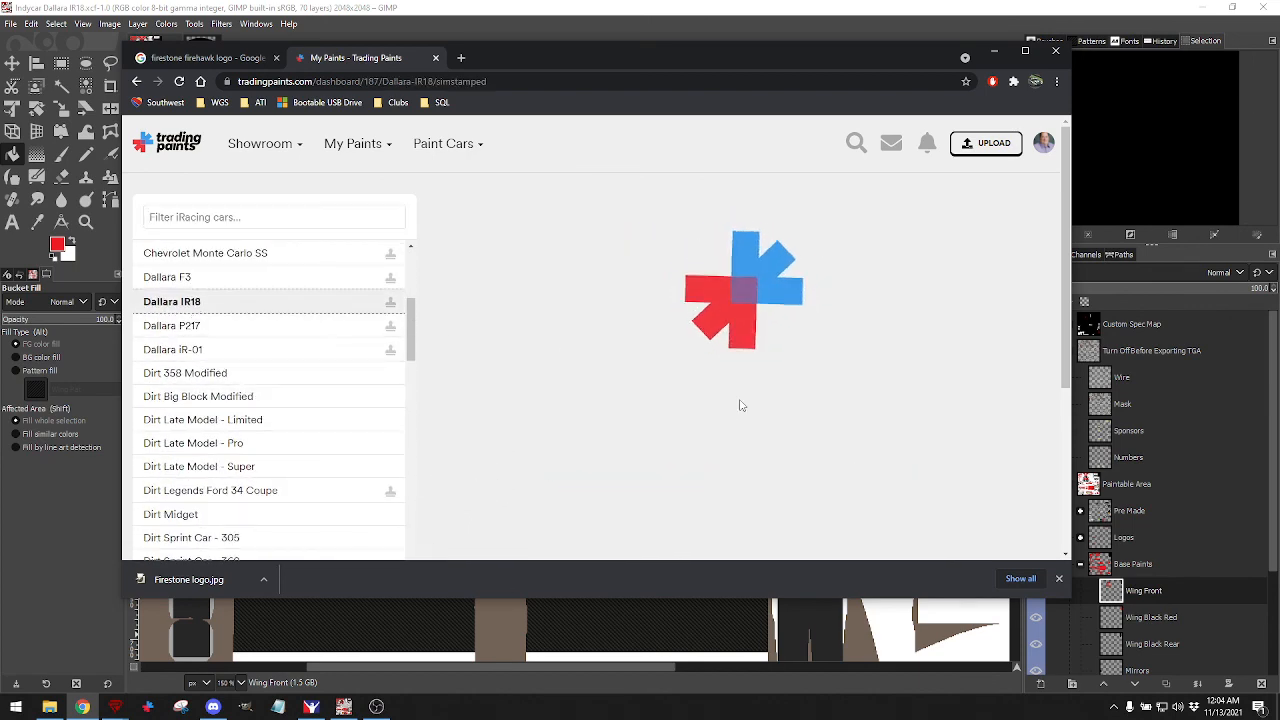
scroll(785, 392, "down", 1)
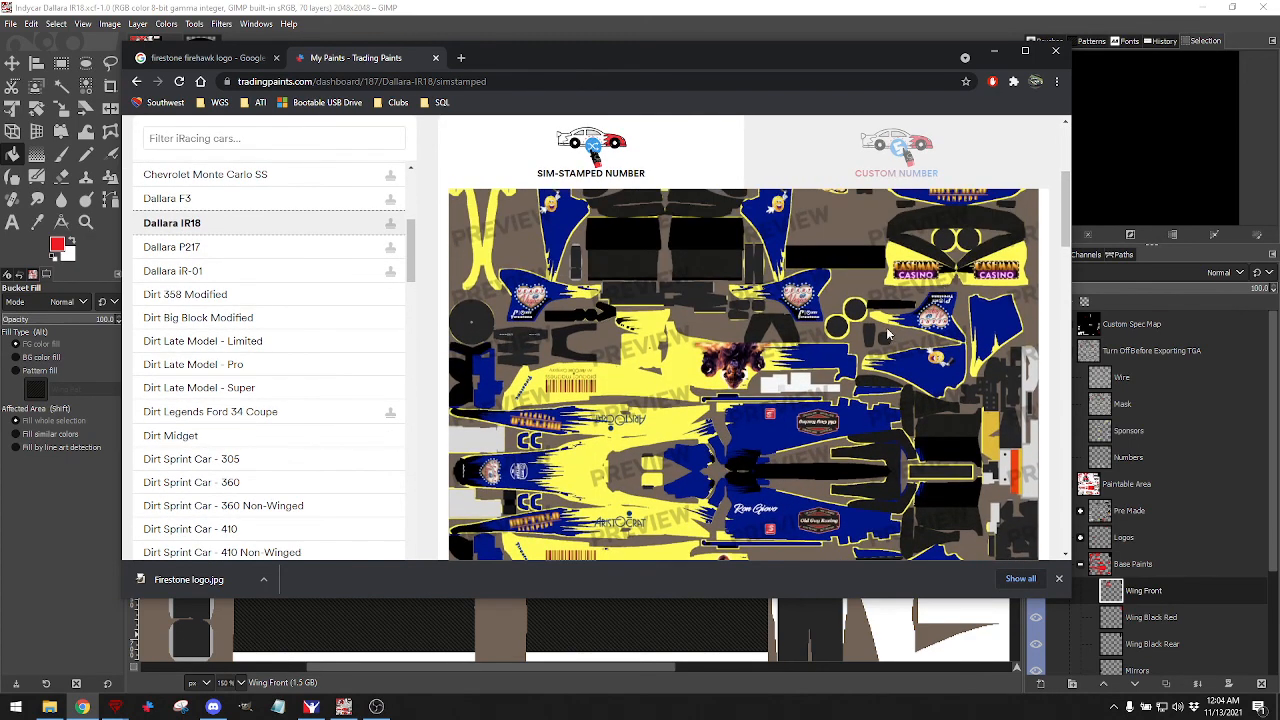
scroll(800, 418, "down", 2)
scroll(798, 418, "down", 1)
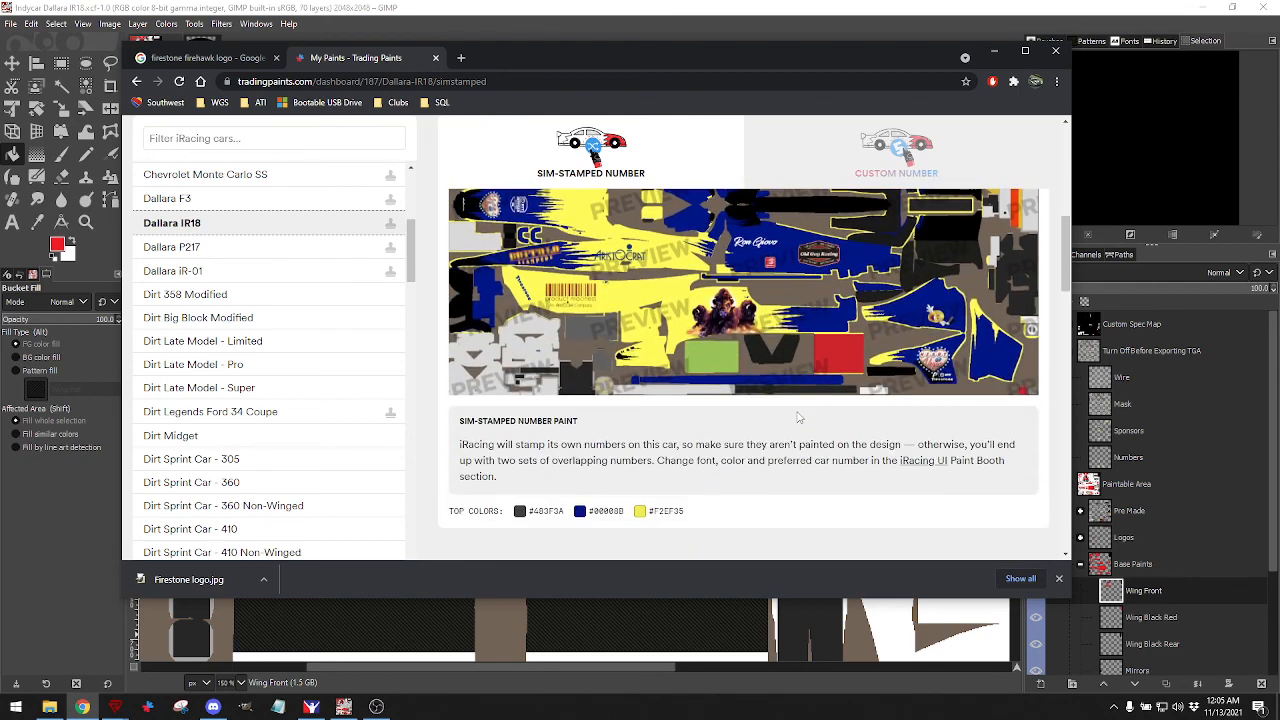
scroll(798, 418, "down", 1)
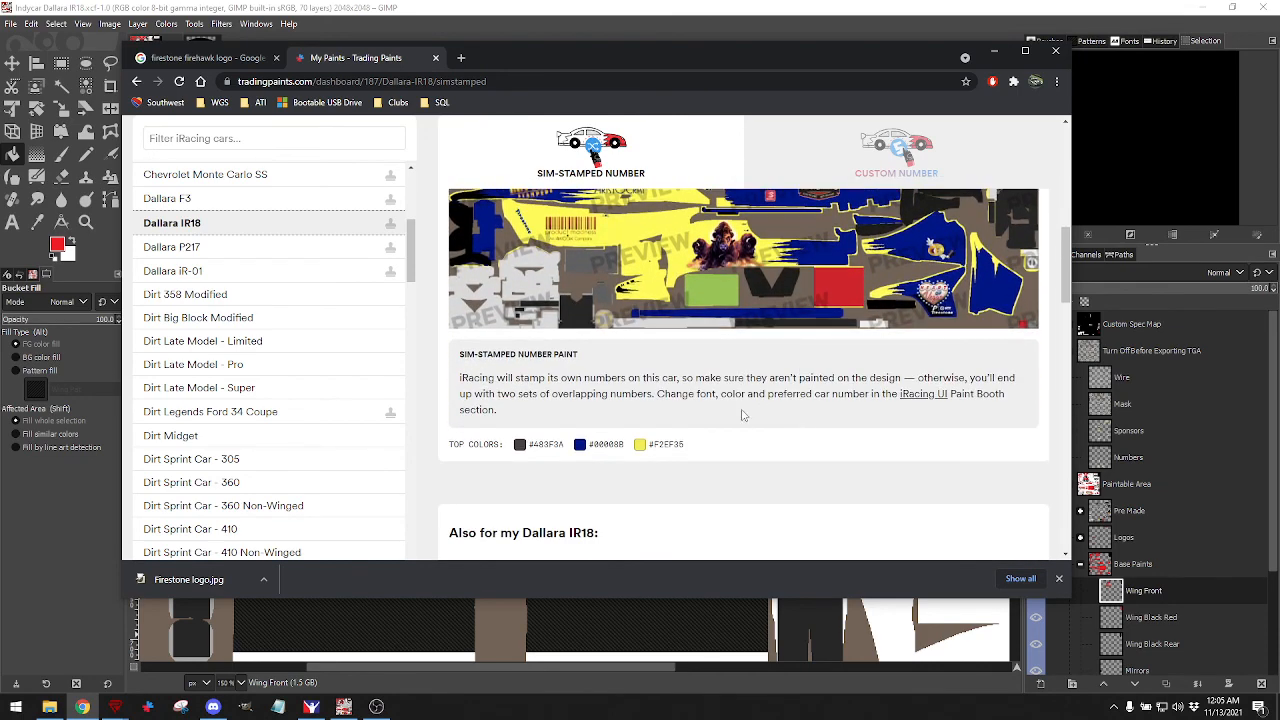
scroll(742, 416, "down", 2)
scroll(744, 410, "up", 5)
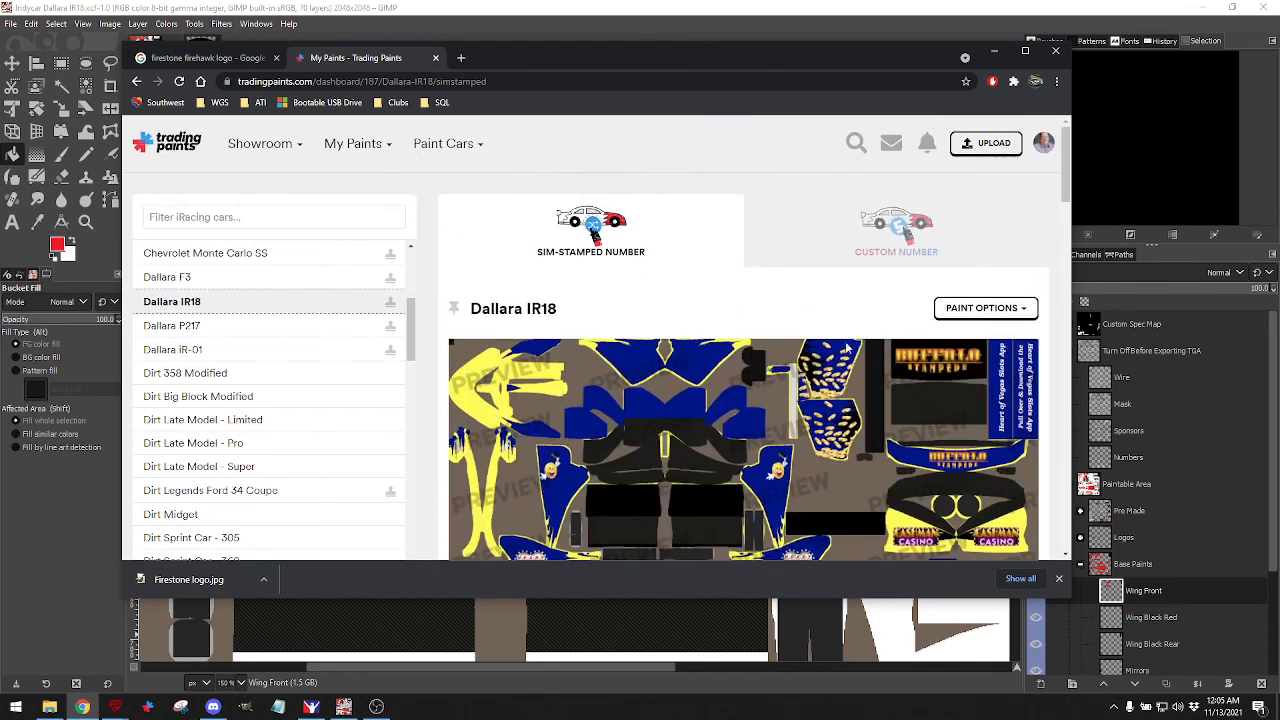
left_click(982, 308)
Upload the new car TGA from Documents\iRacing\paint\dallarair18 as the IR18 paint and dismiss the success message.
left_click(958, 339)
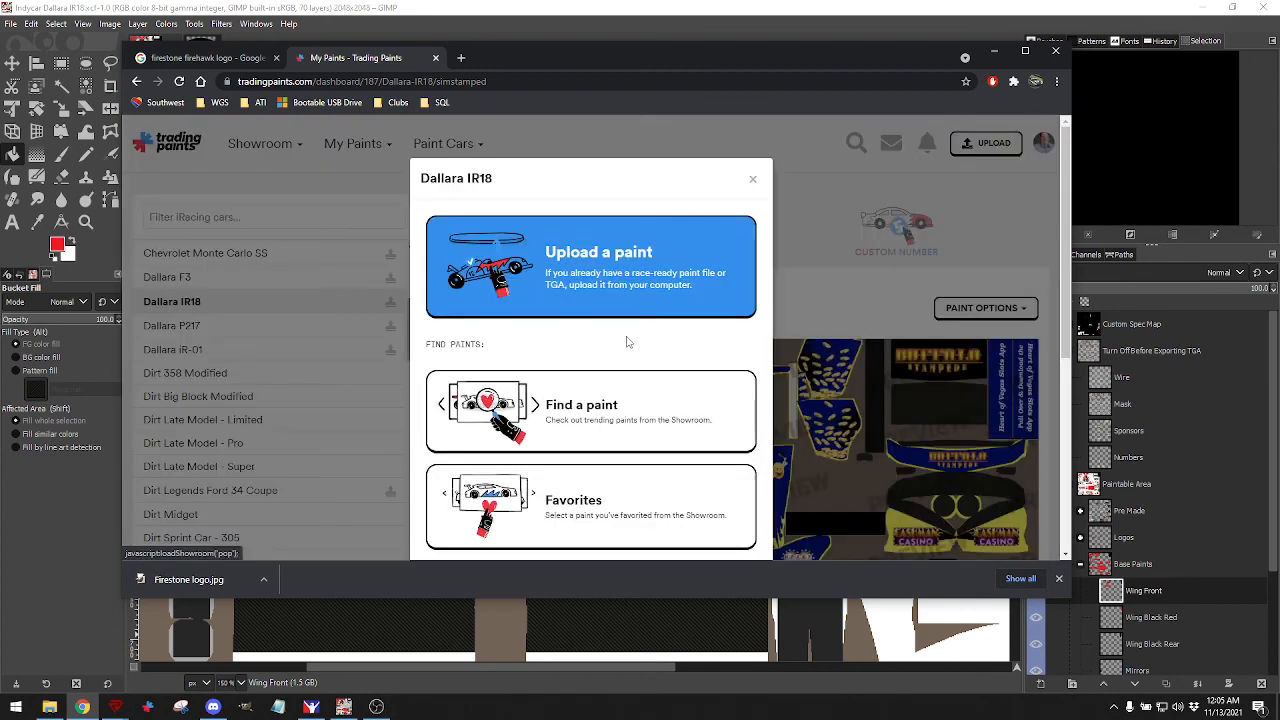
left_click(590, 275)
left_click(580, 390)
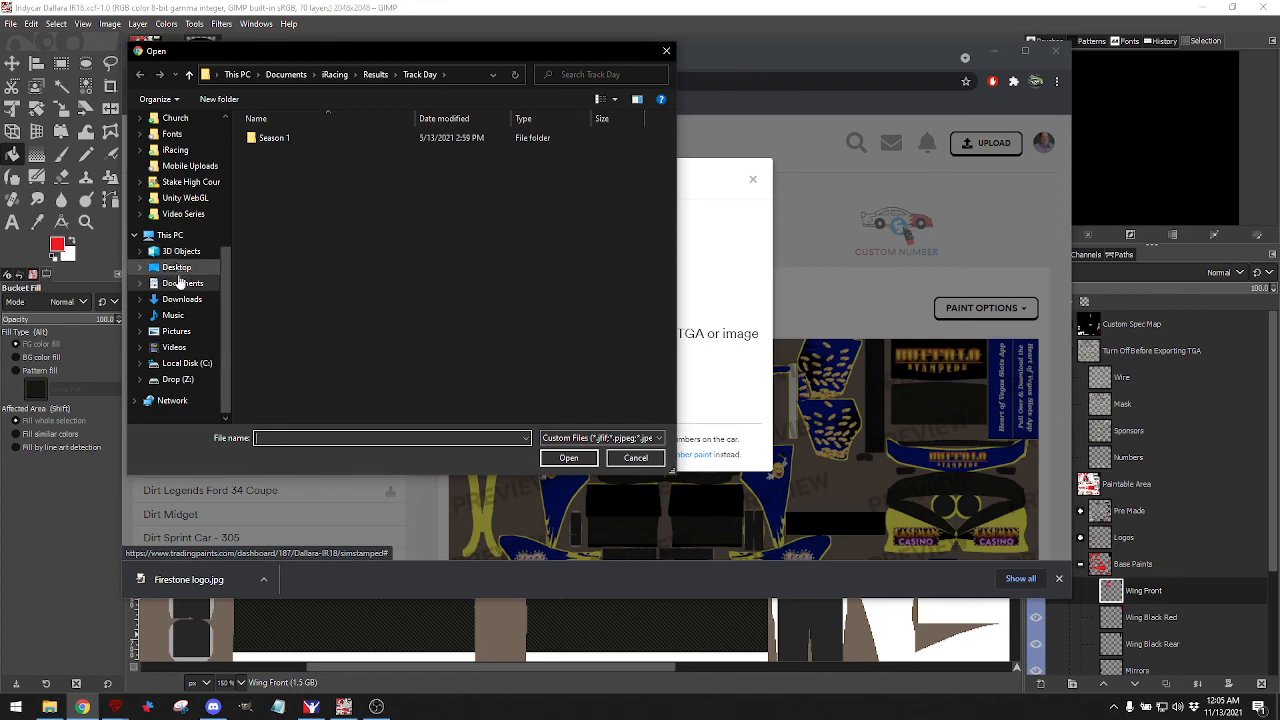
left_click(178, 285)
double_click(271, 165)
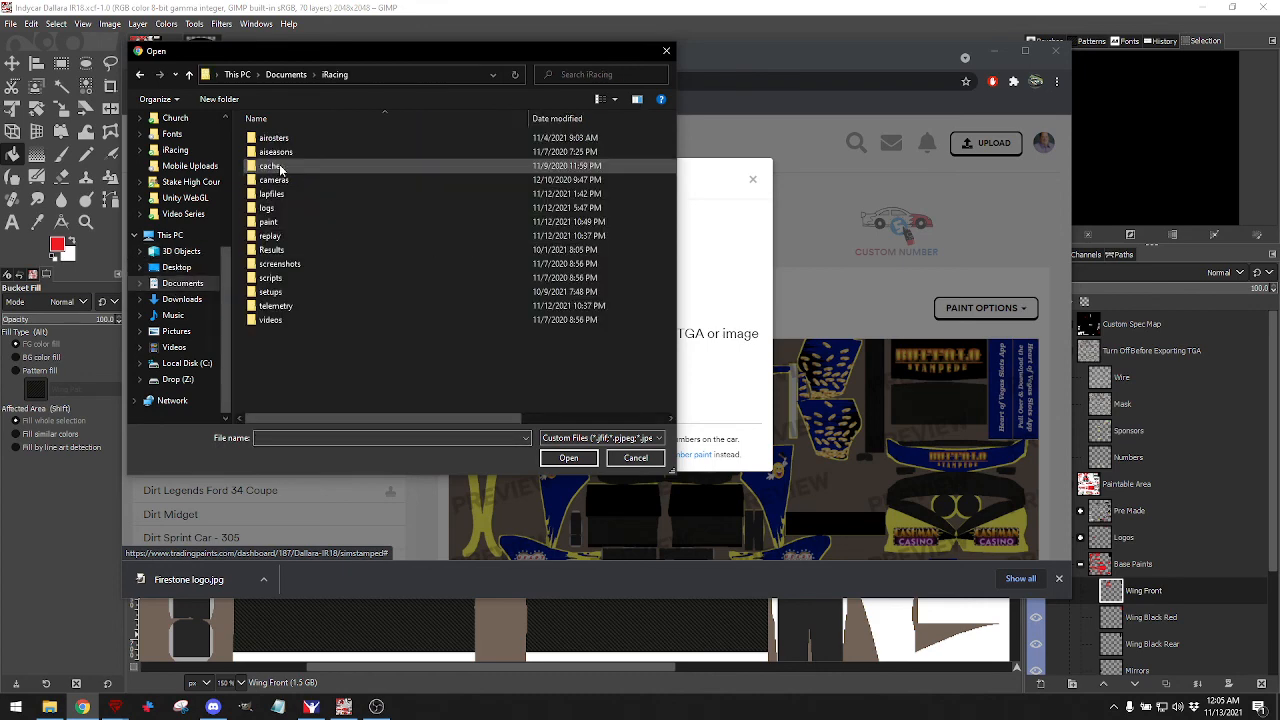
double_click(268, 222)
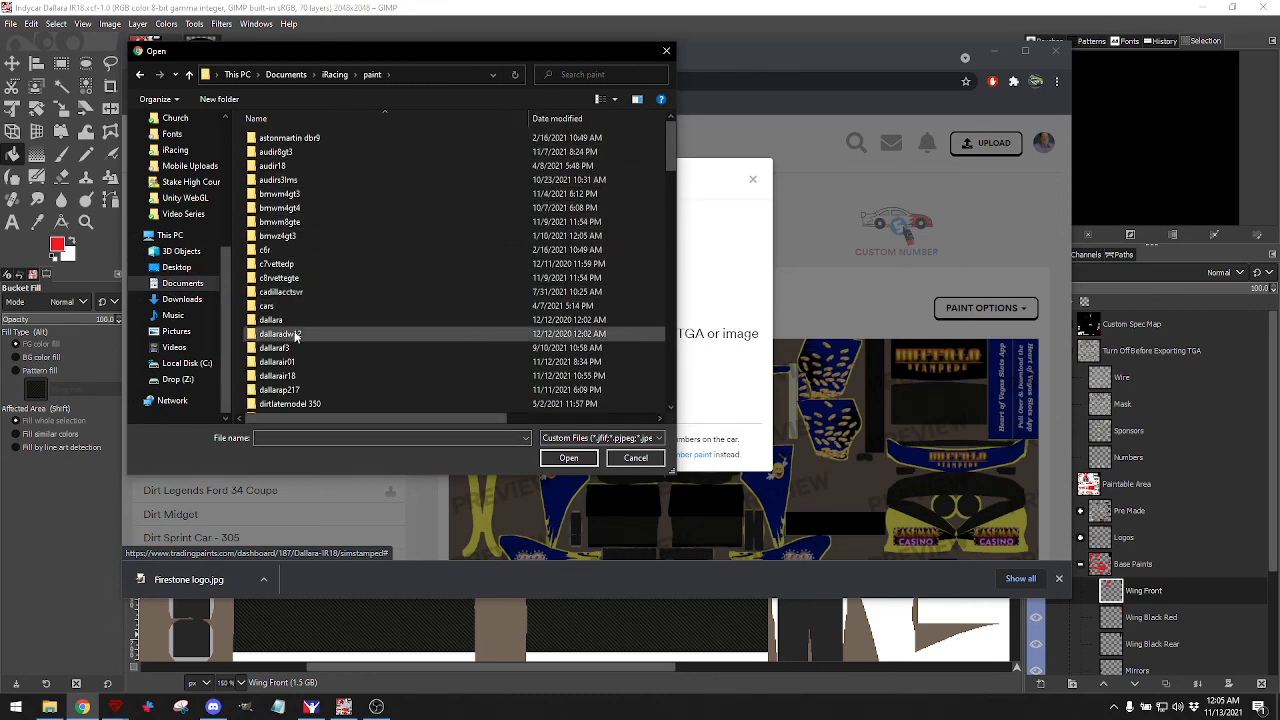
scroll(295, 334, "down", 1)
double_click(282, 339)
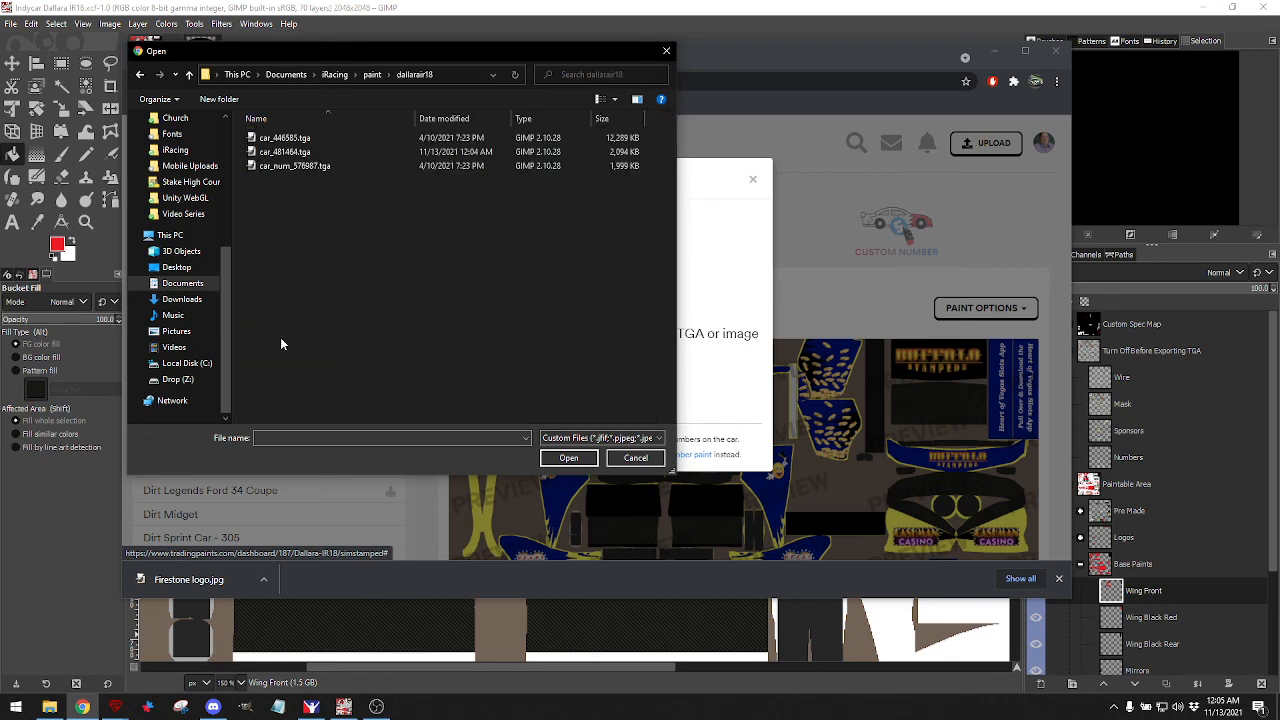
left_click(290, 152)
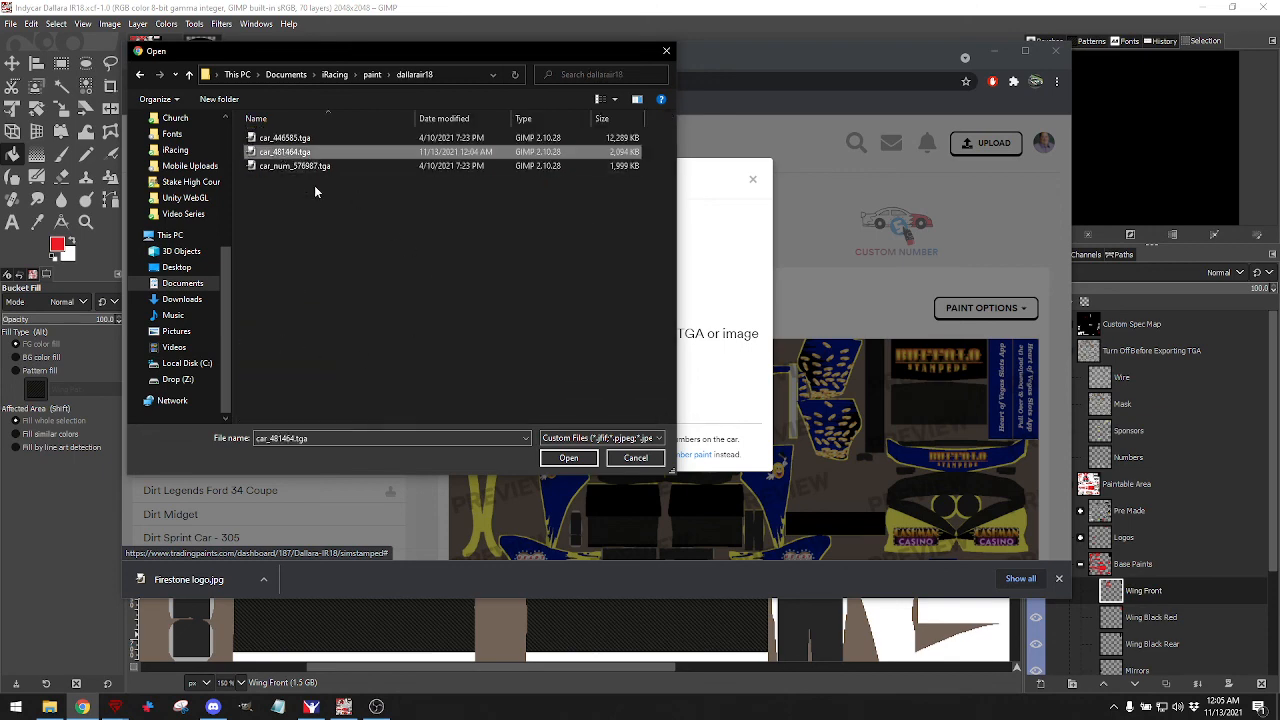
left_click(567, 457)
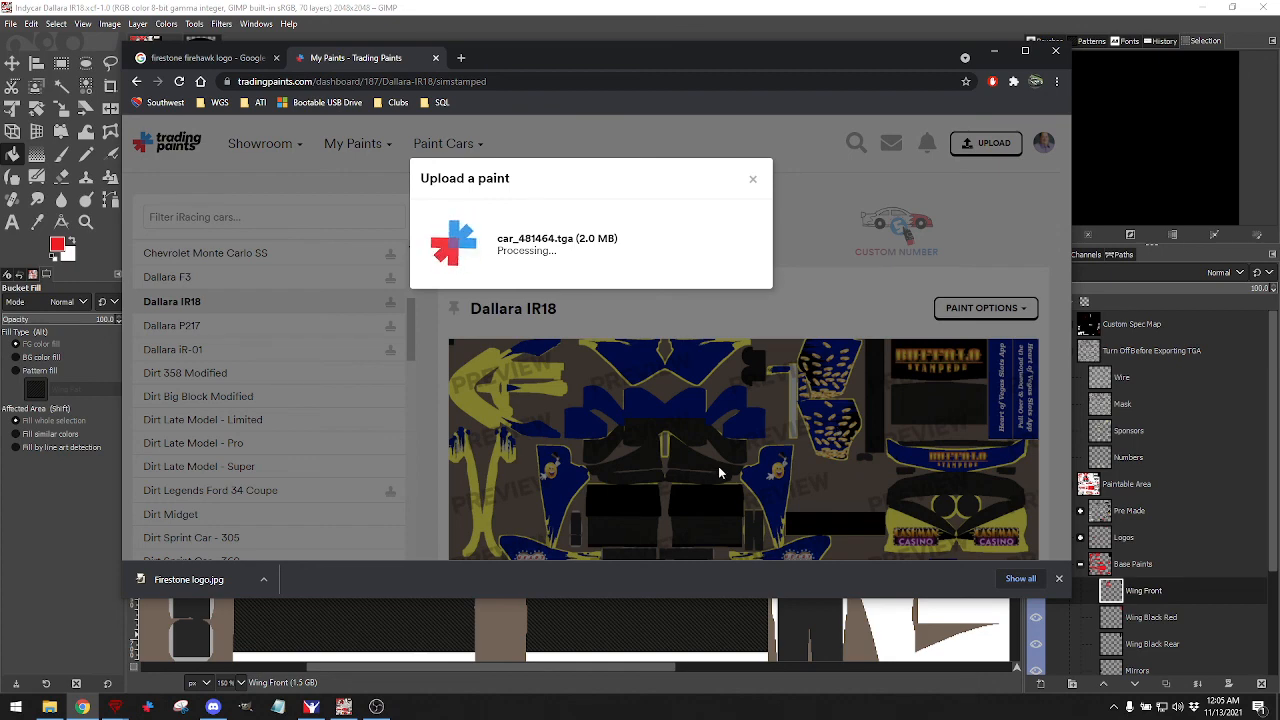
left_click(590, 452)
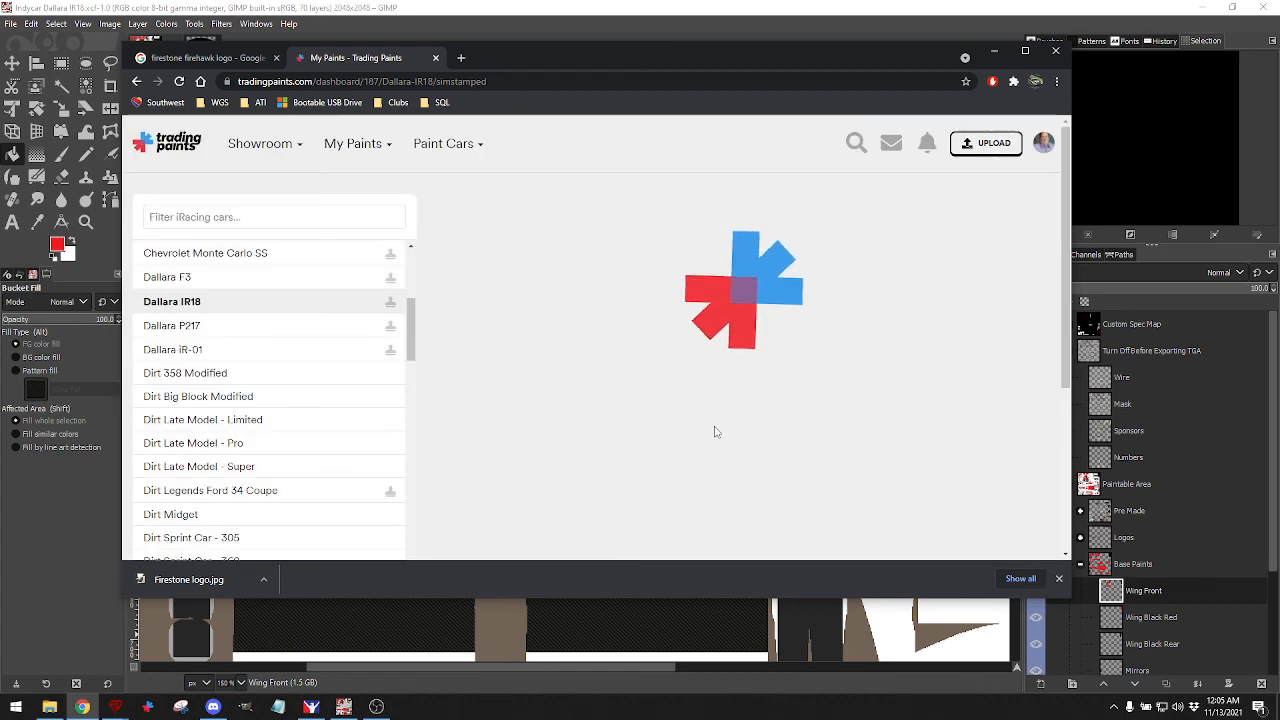
scroll(784, 420, "down", 1)
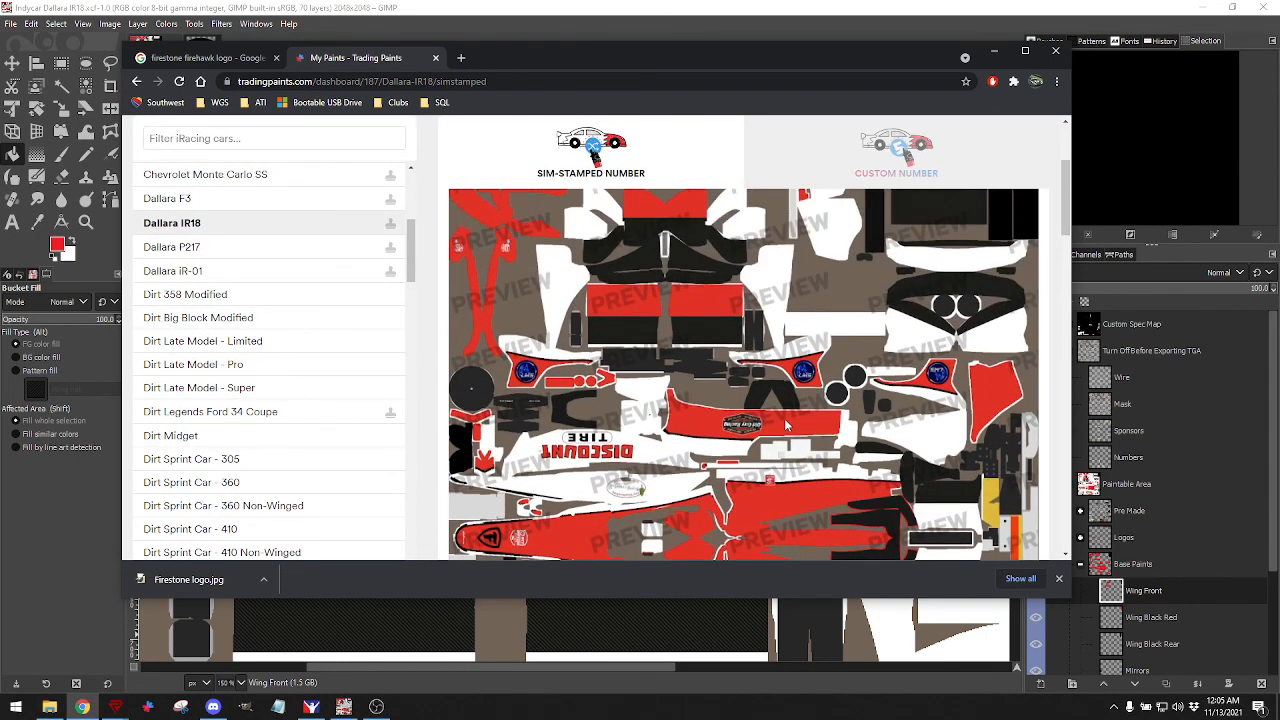
Minimize Chrome and zoom the GIMP canvas out to 33.3% to show the whole livery.
left_click(995, 51)
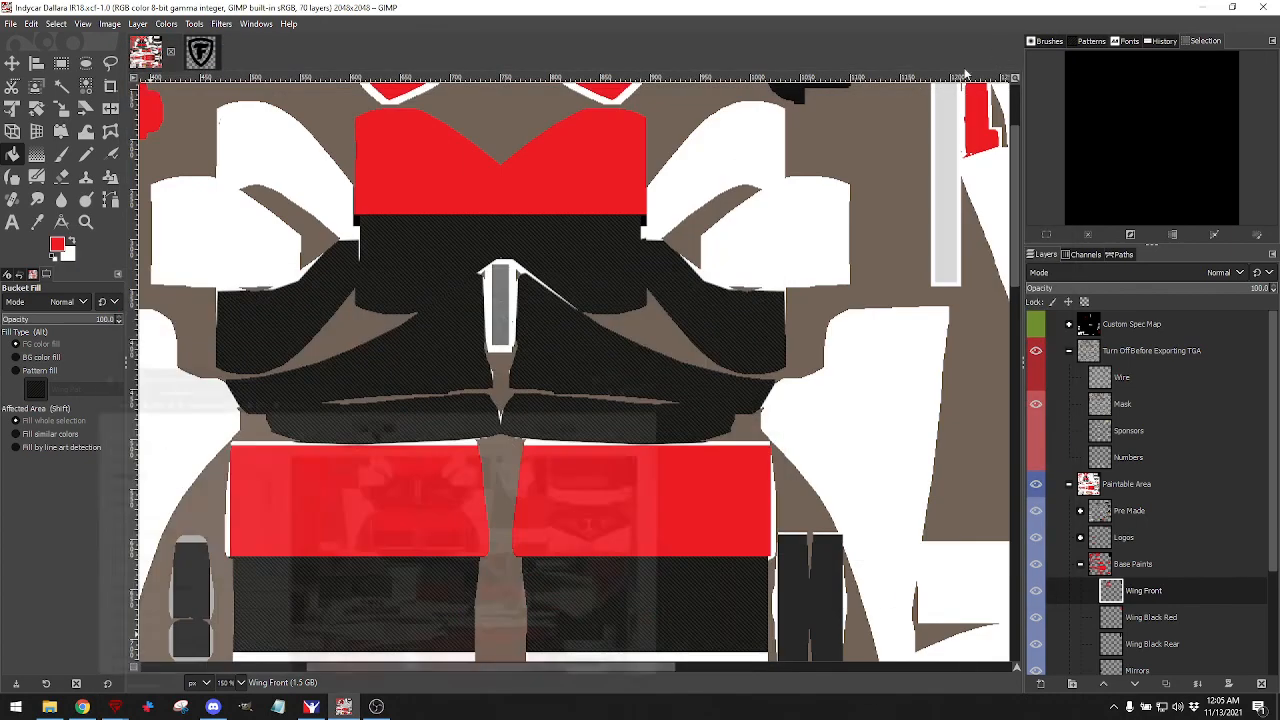
scroll(628, 368, "down", 3)
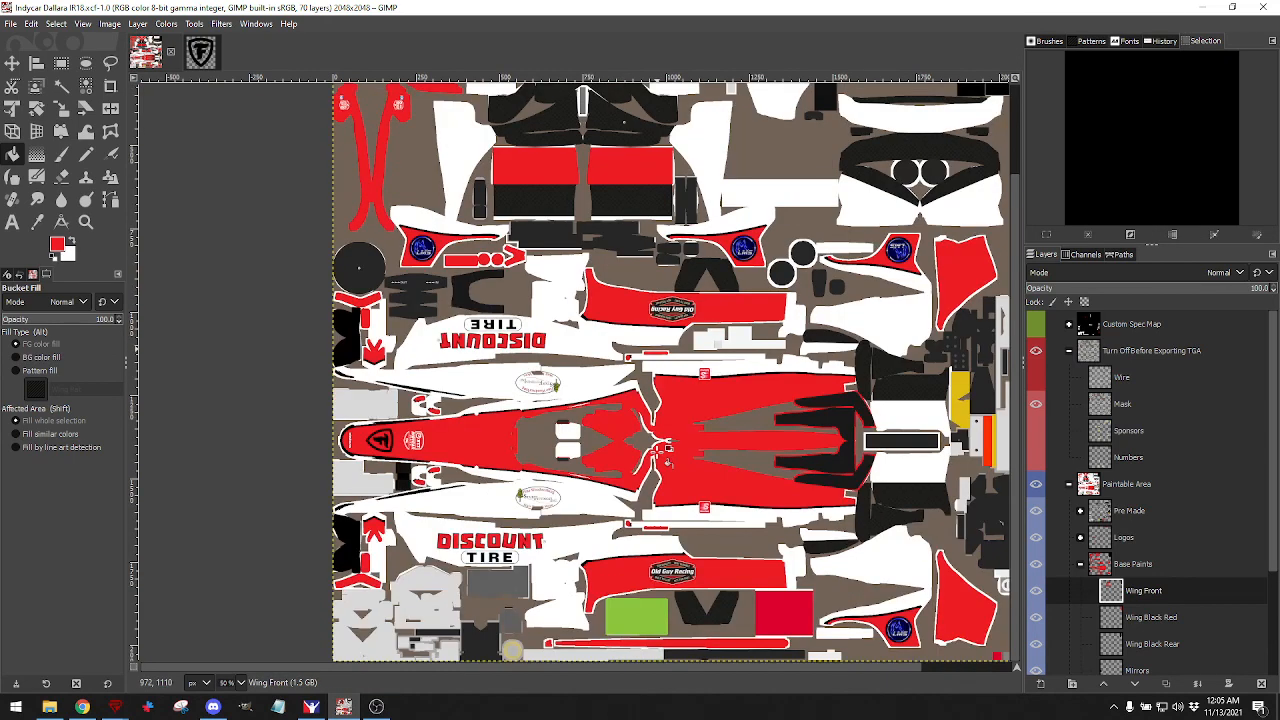
scroll(665, 452, "down", 1)
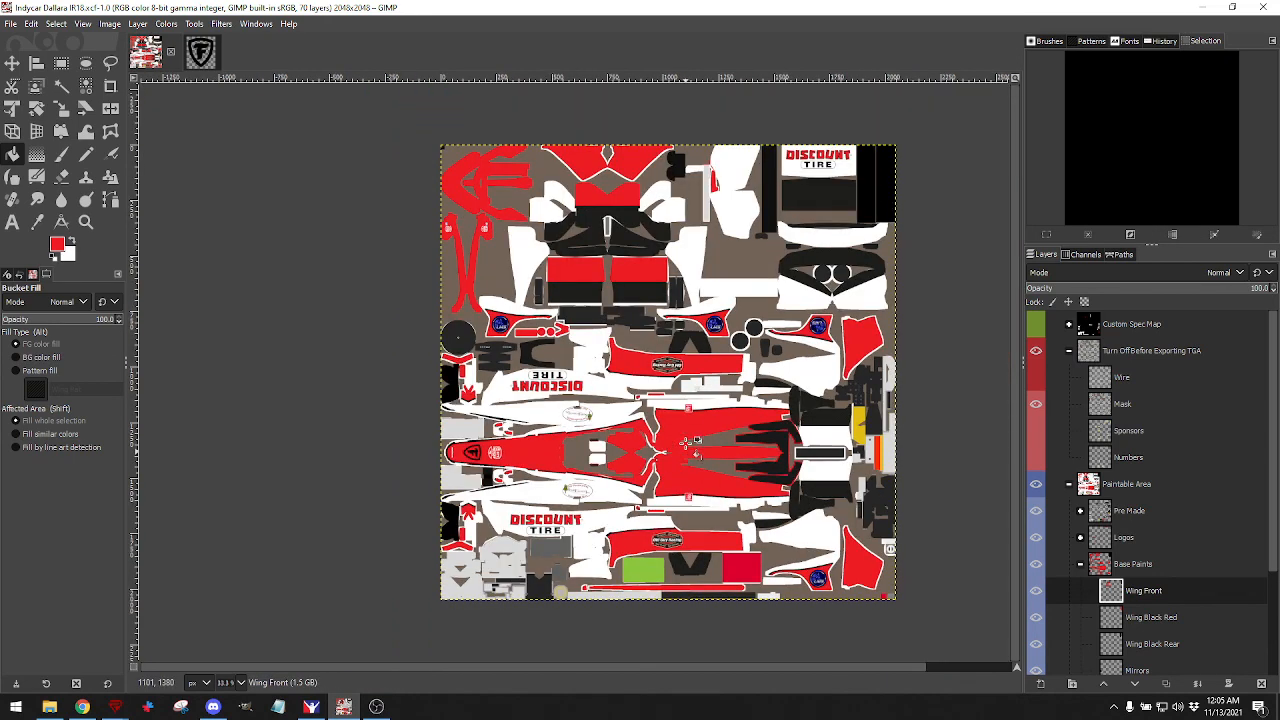